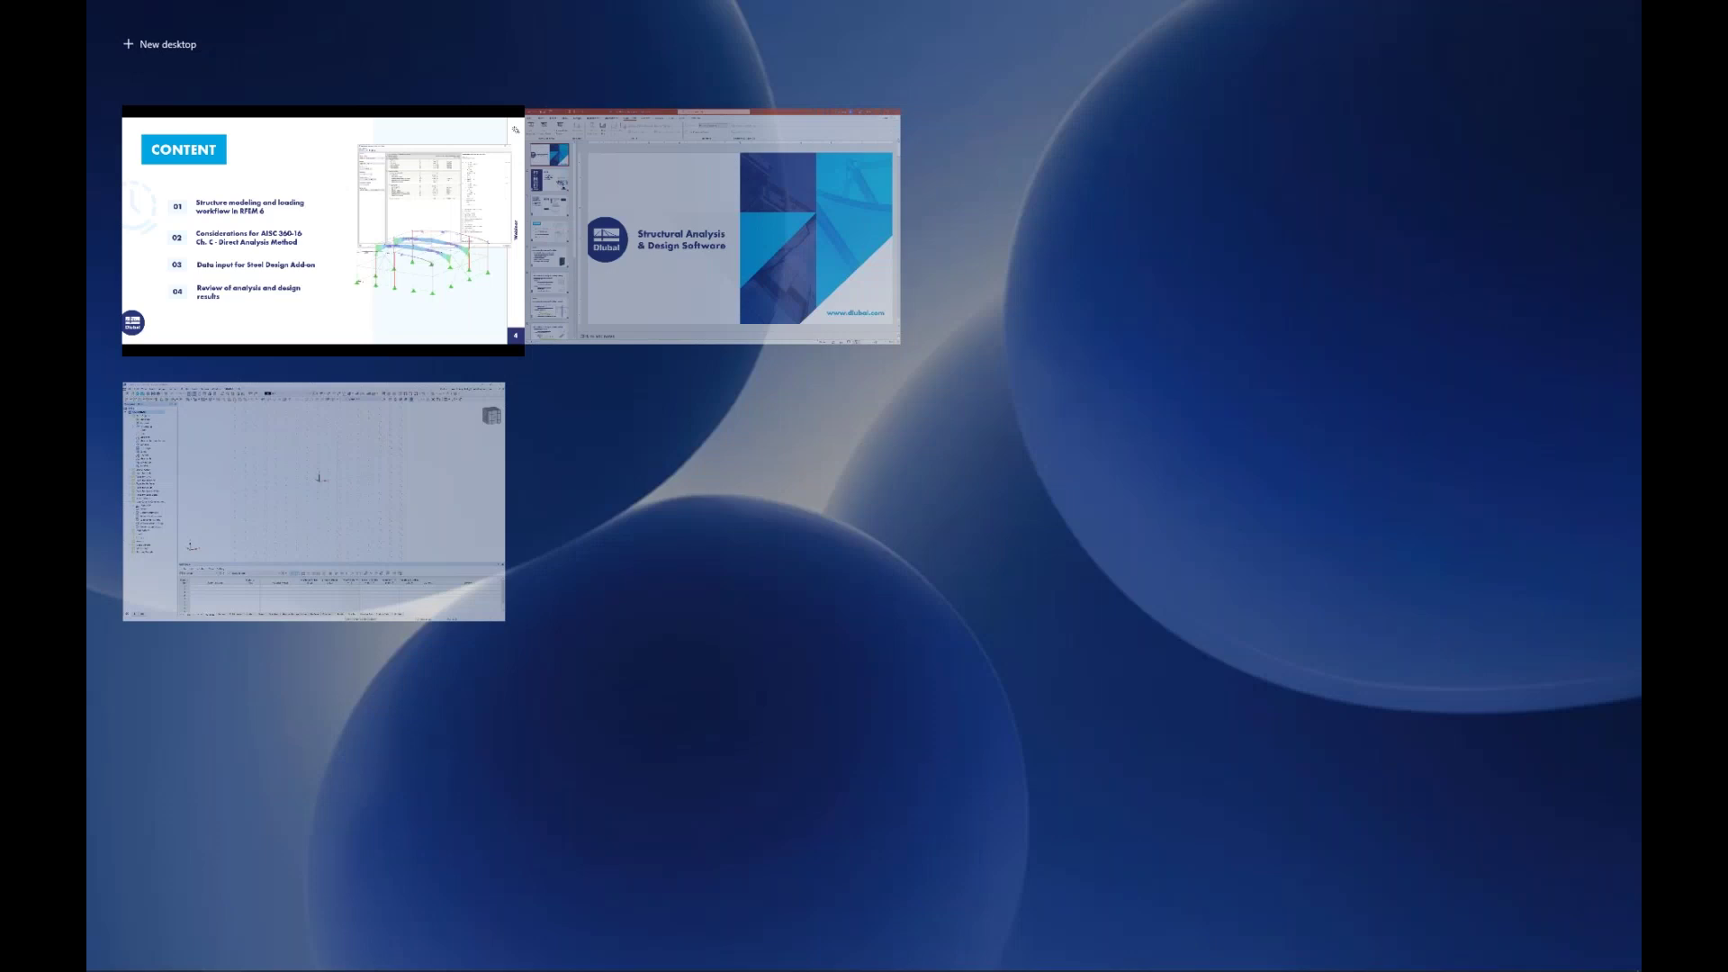
- Switch to RFEM and review the model's activated add-ons and its standards for steel design and load wizards in the base data
left_click(469, 553)
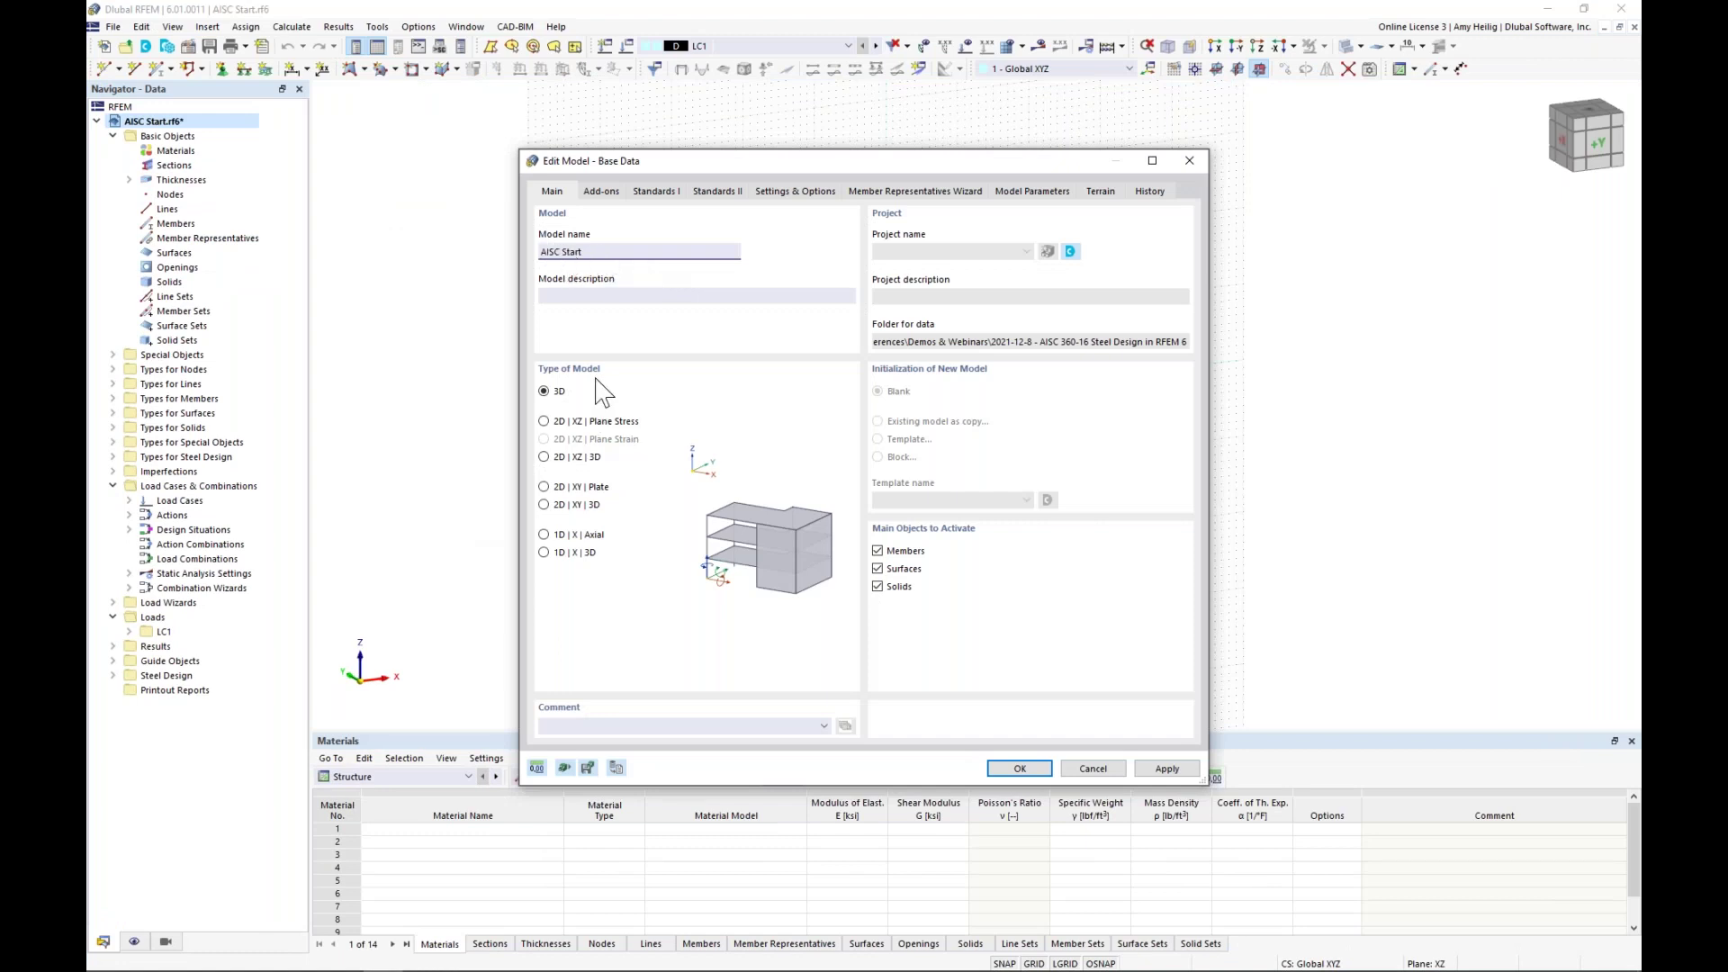
left_click(603, 192)
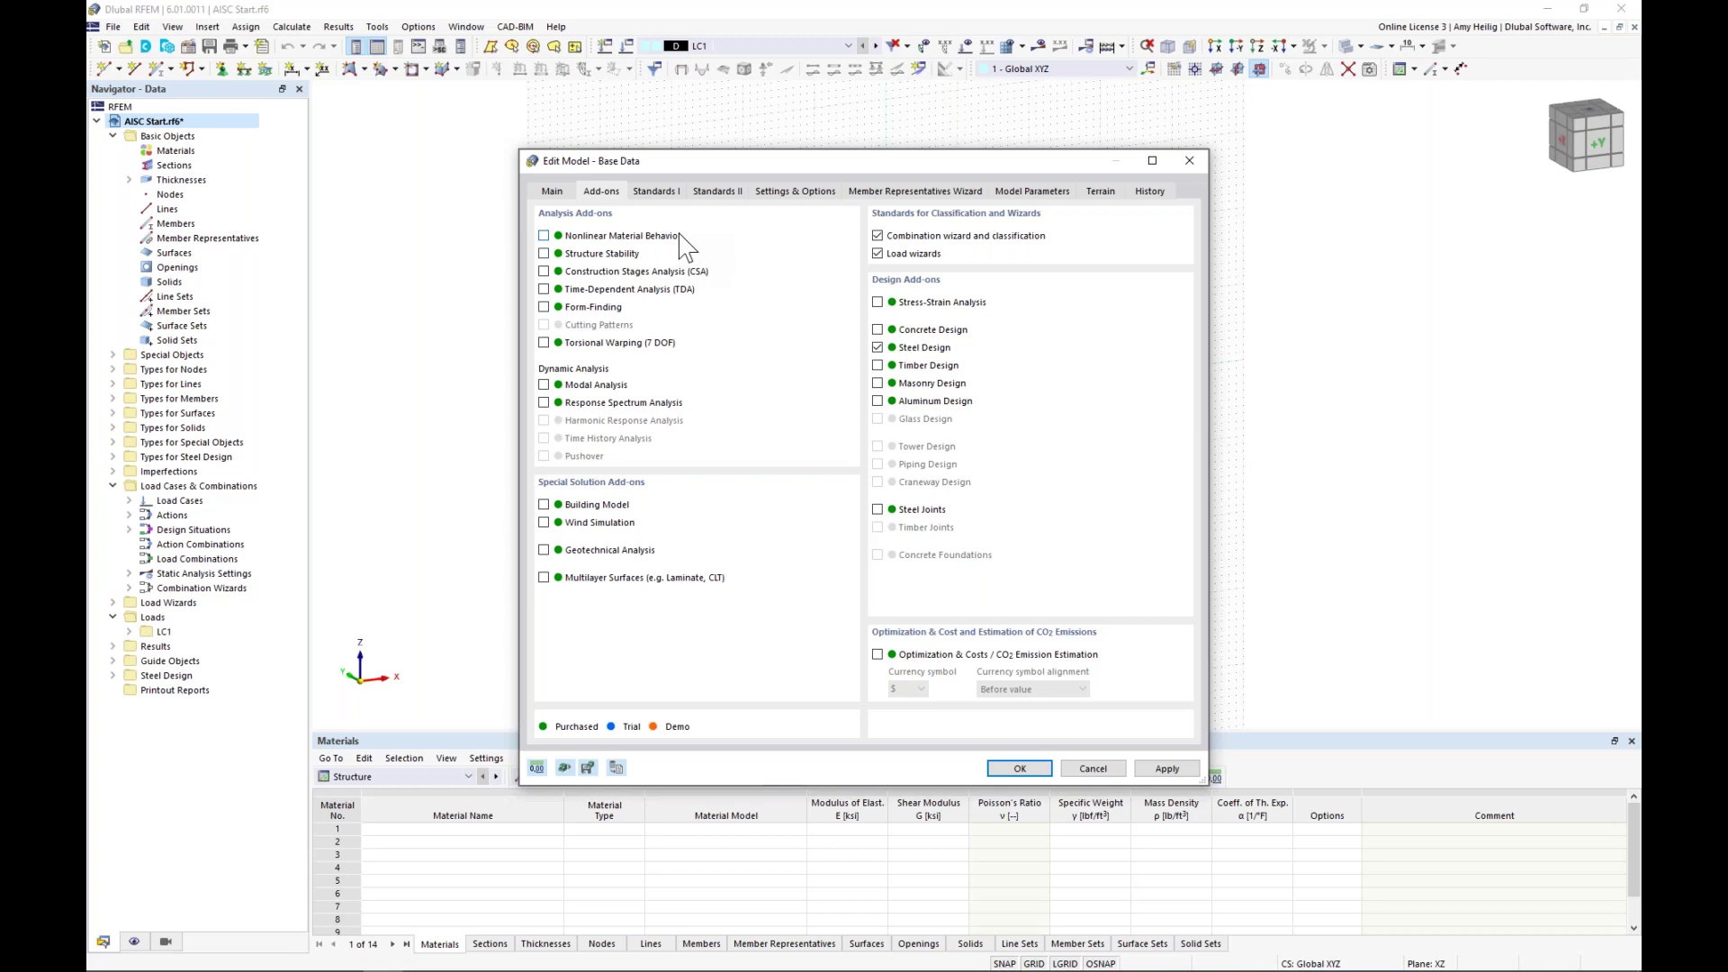
left_click(666, 192)
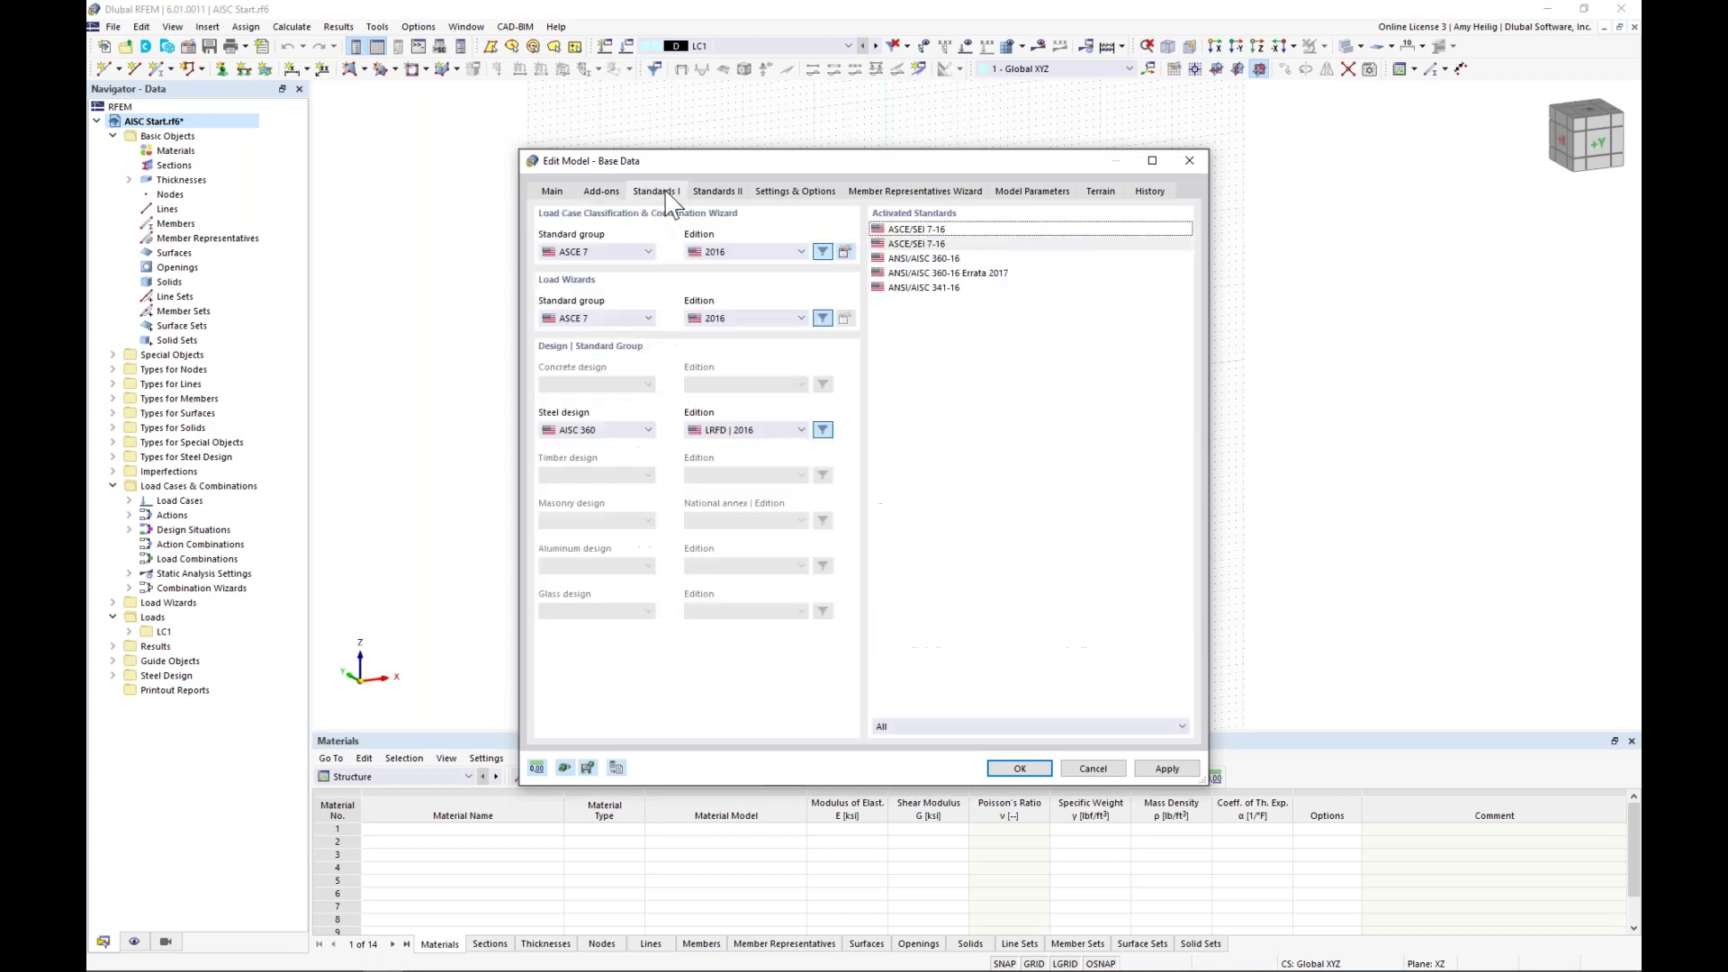
left_click(613, 431)
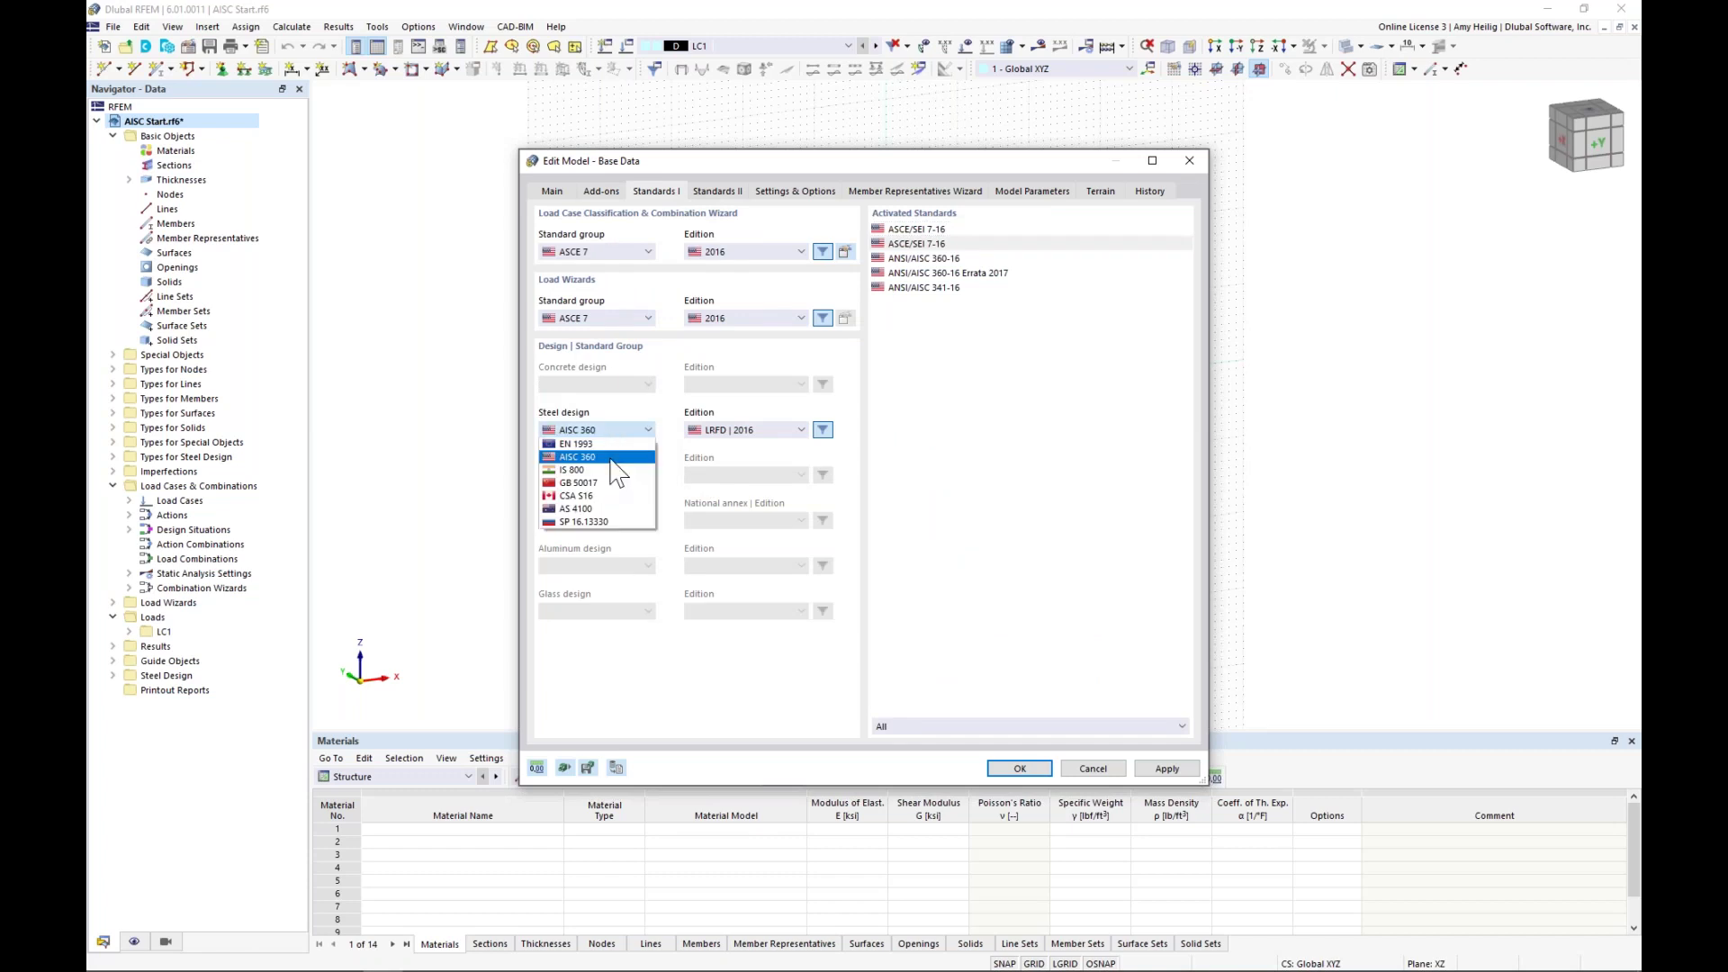
left_click(754, 457)
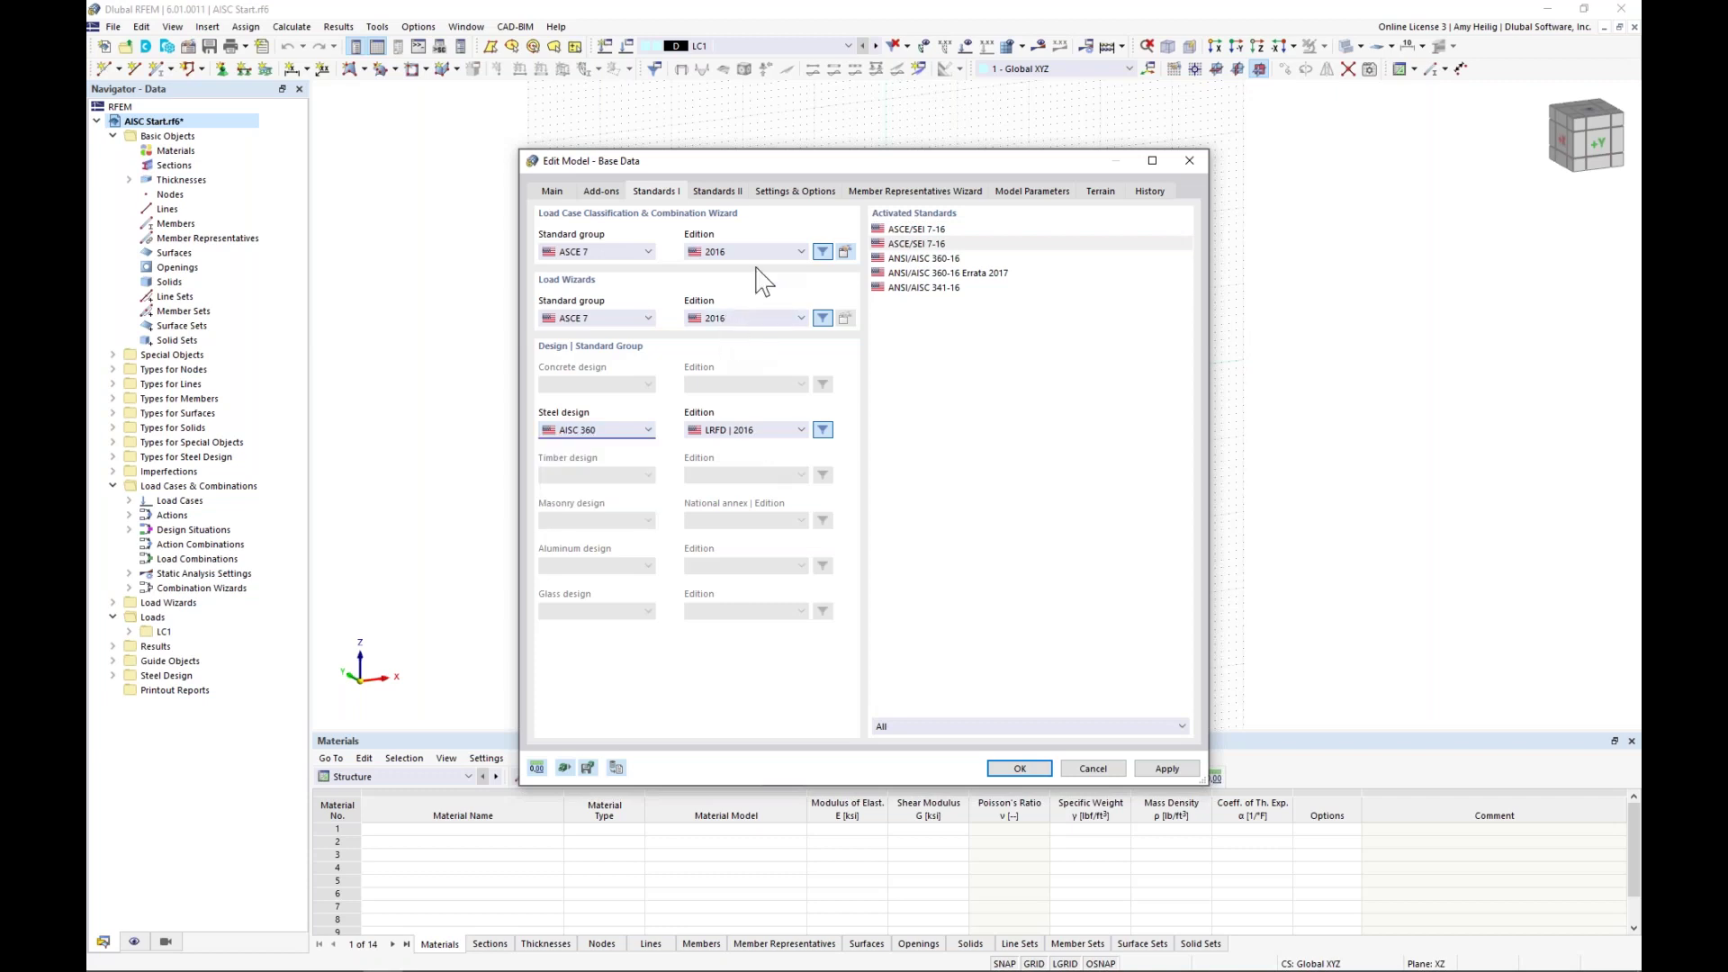
left_click(638, 324)
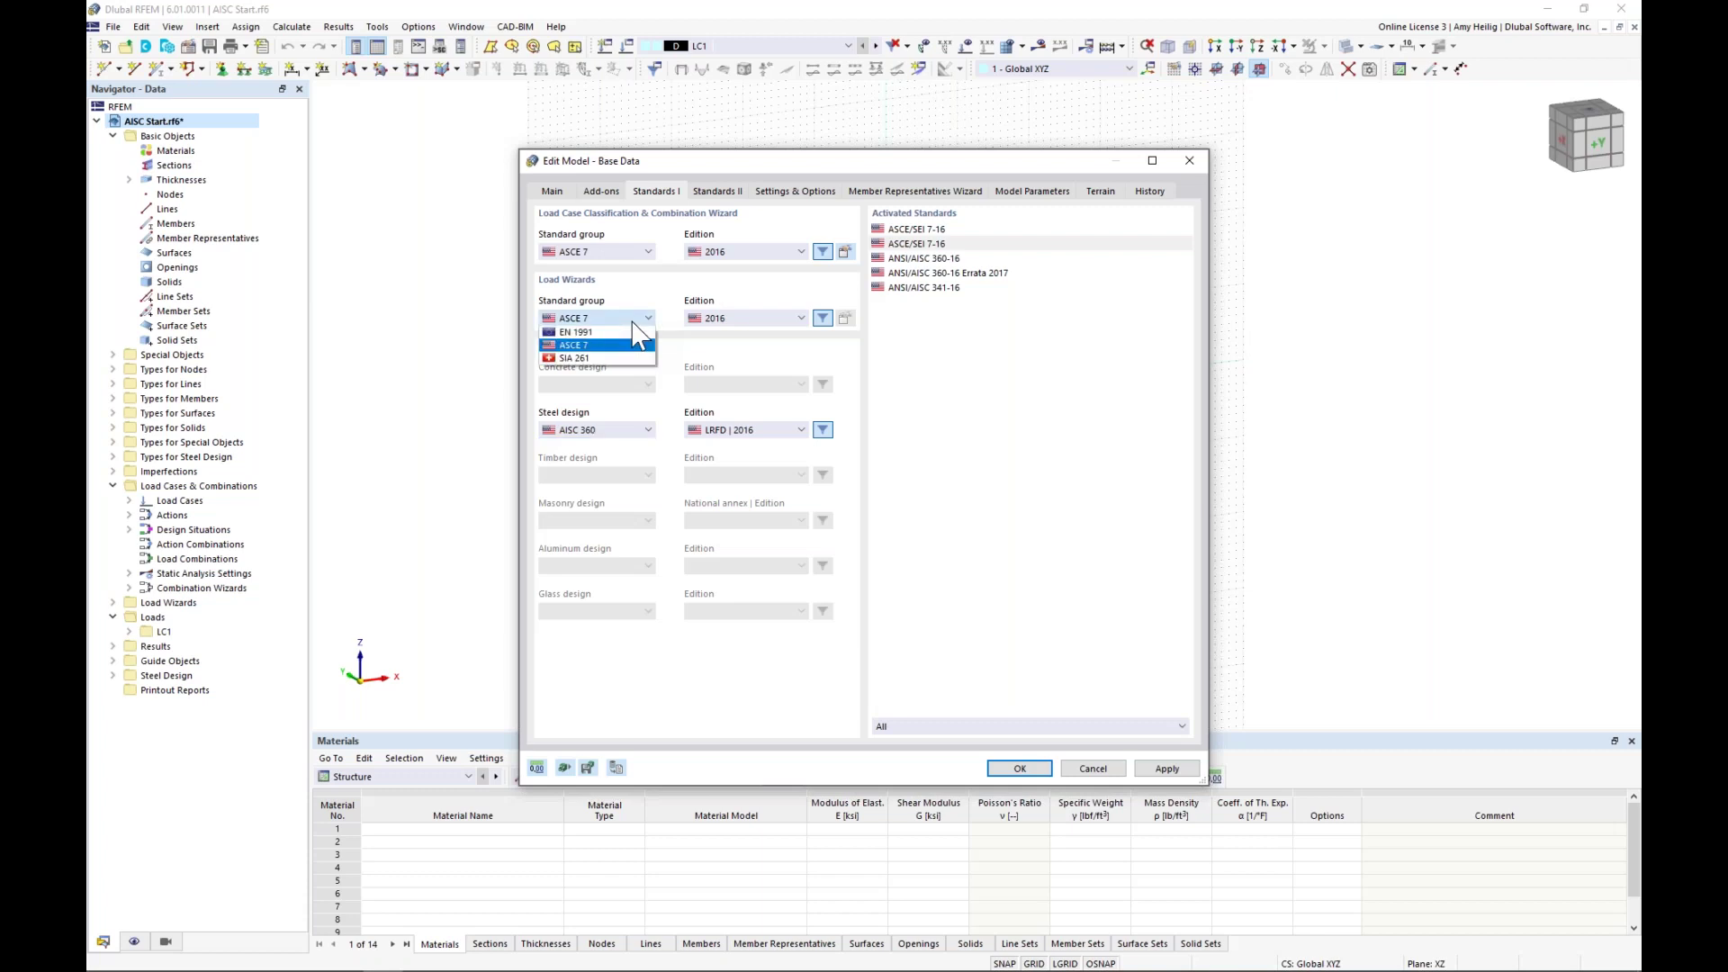
left_click(670, 315)
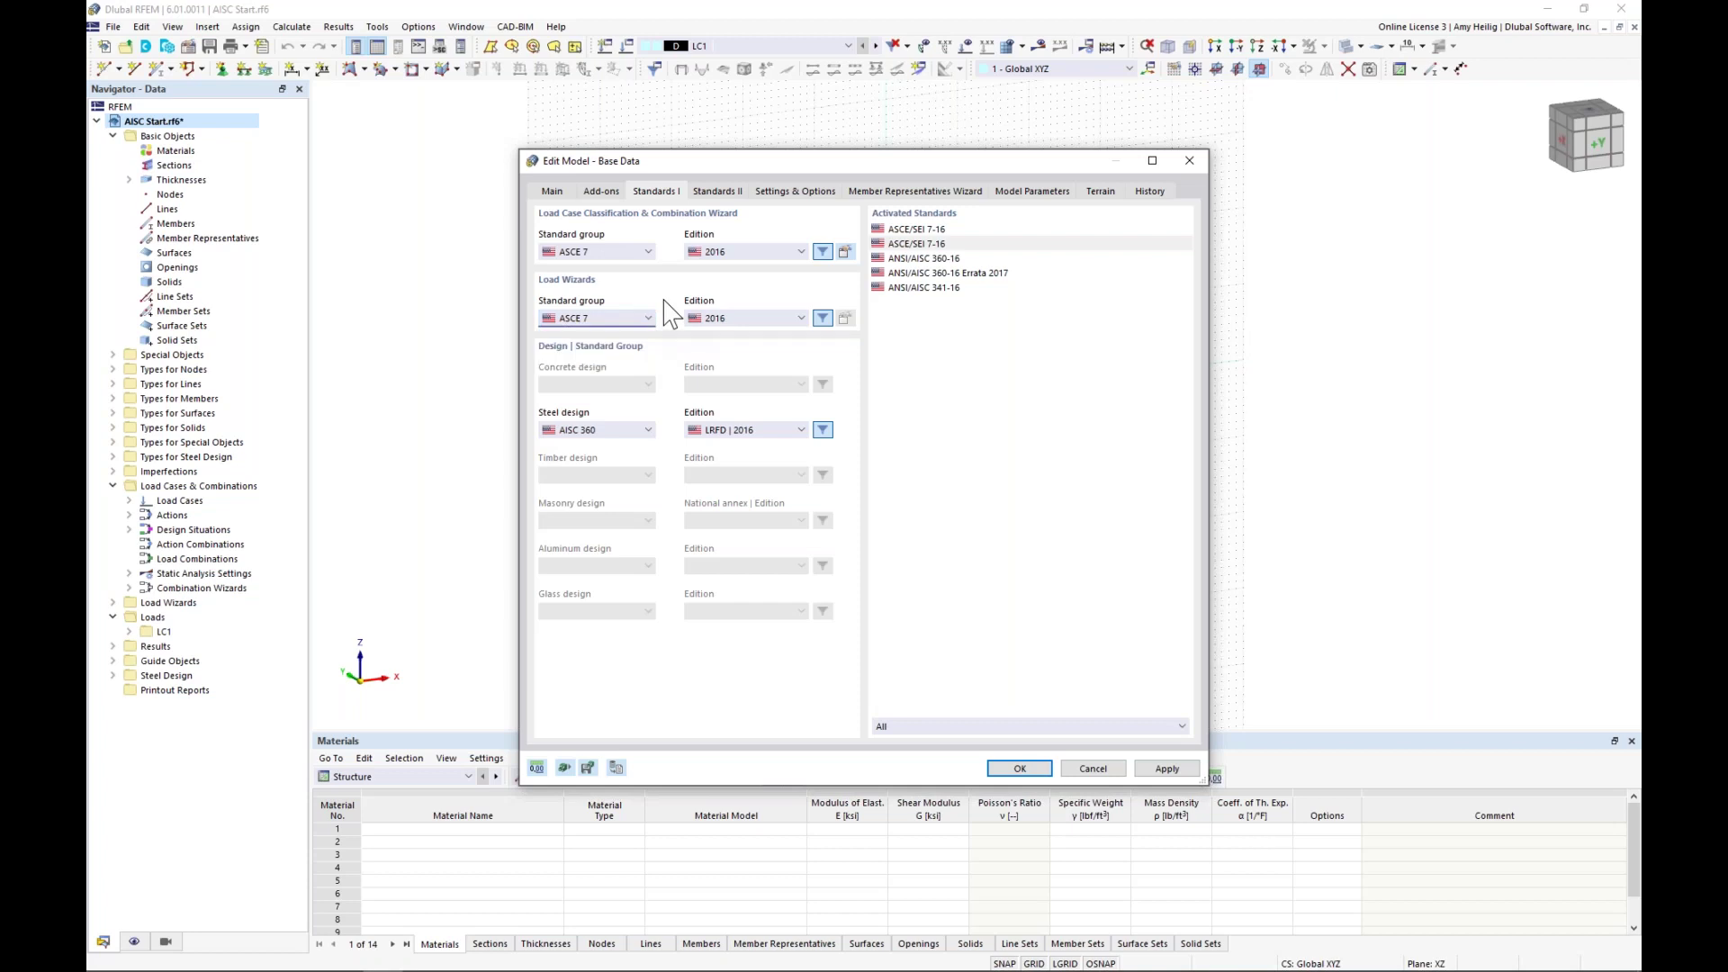
- Review the base data's settings and options, the member representatives wizard properties and the model parameters
left_click(814, 190)
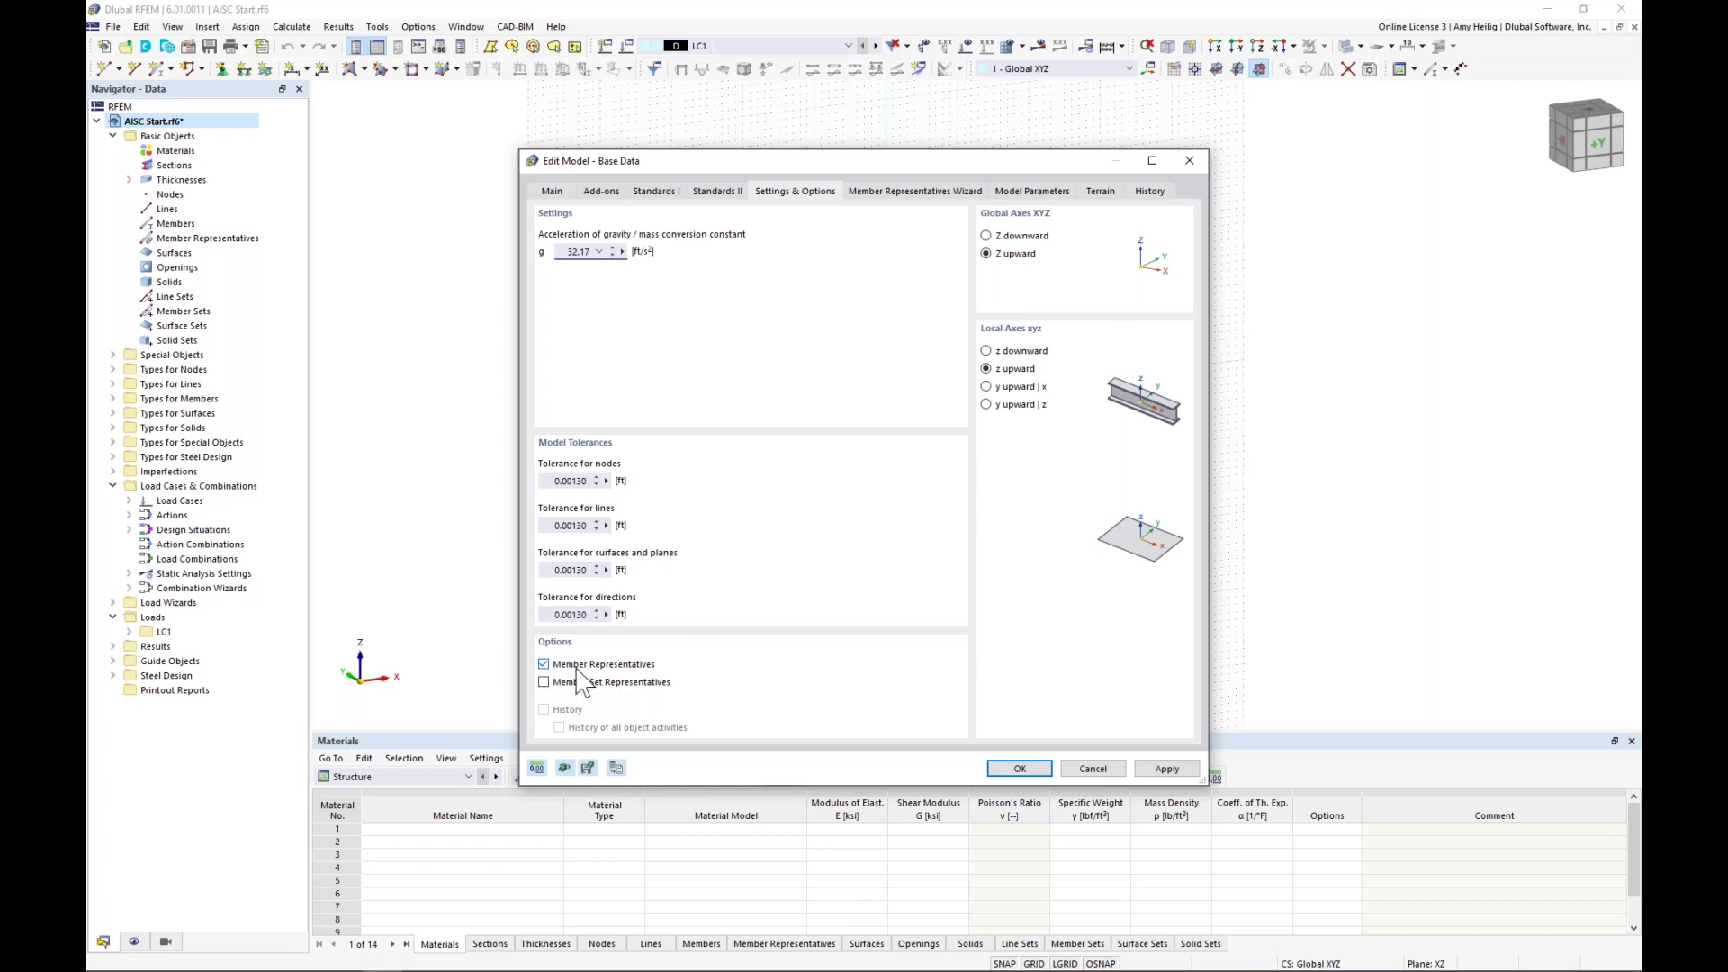
left_click(894, 193)
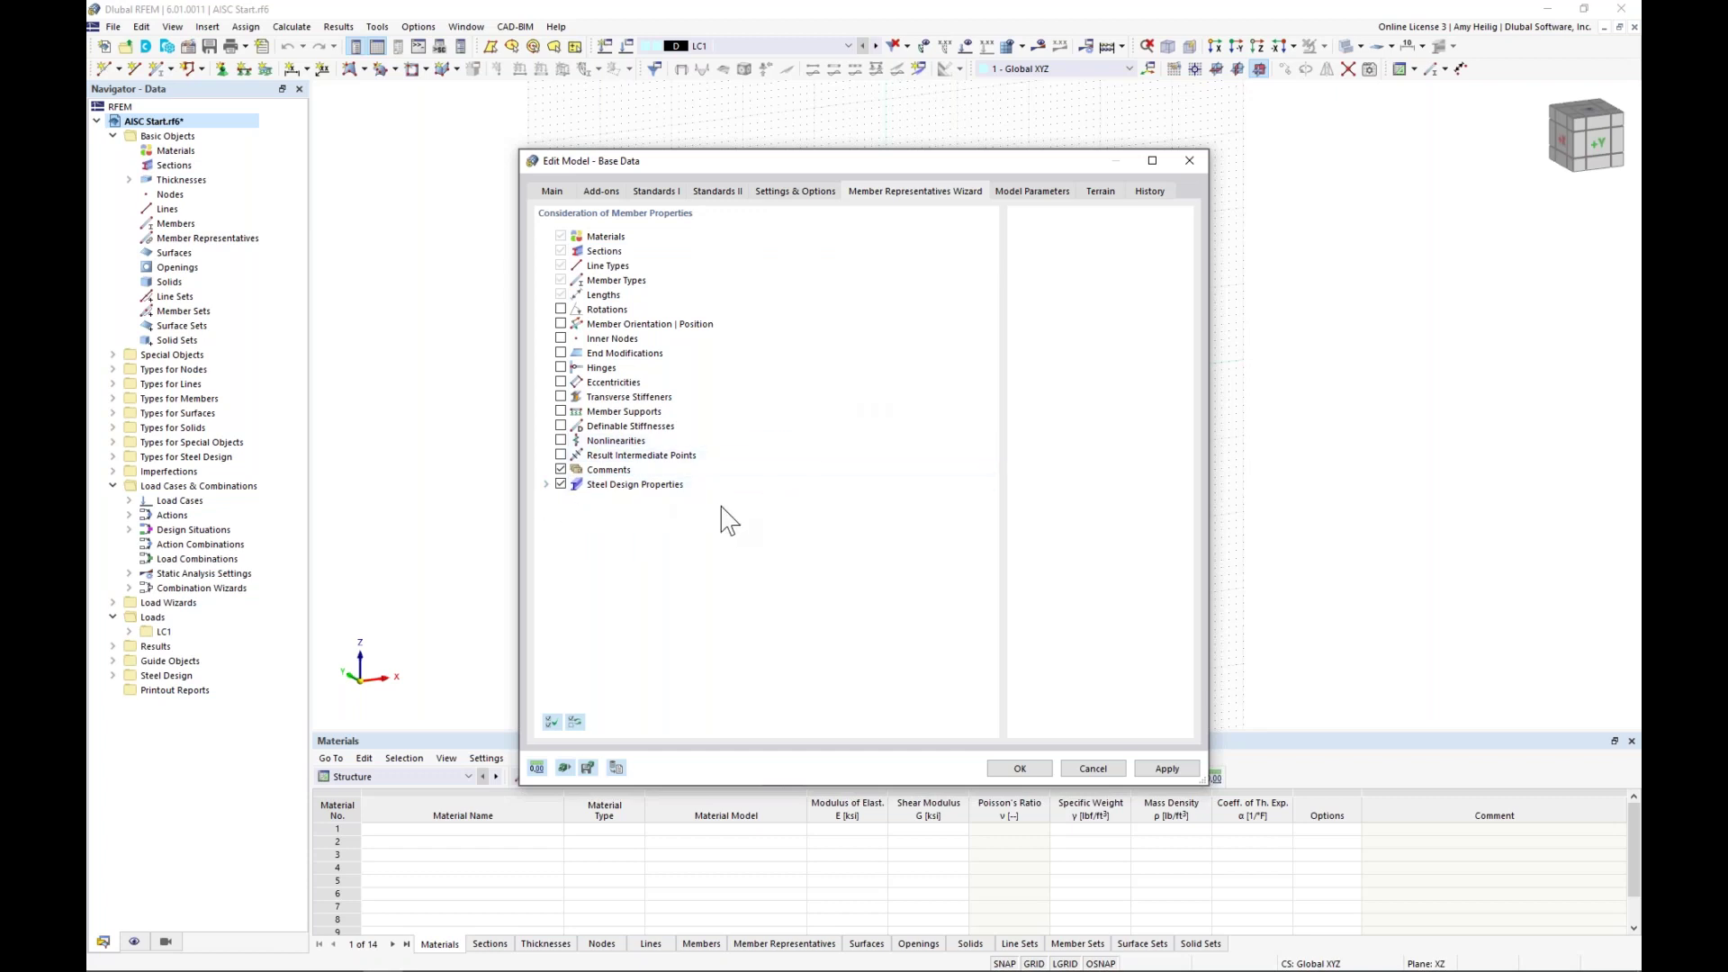
left_click(1051, 192)
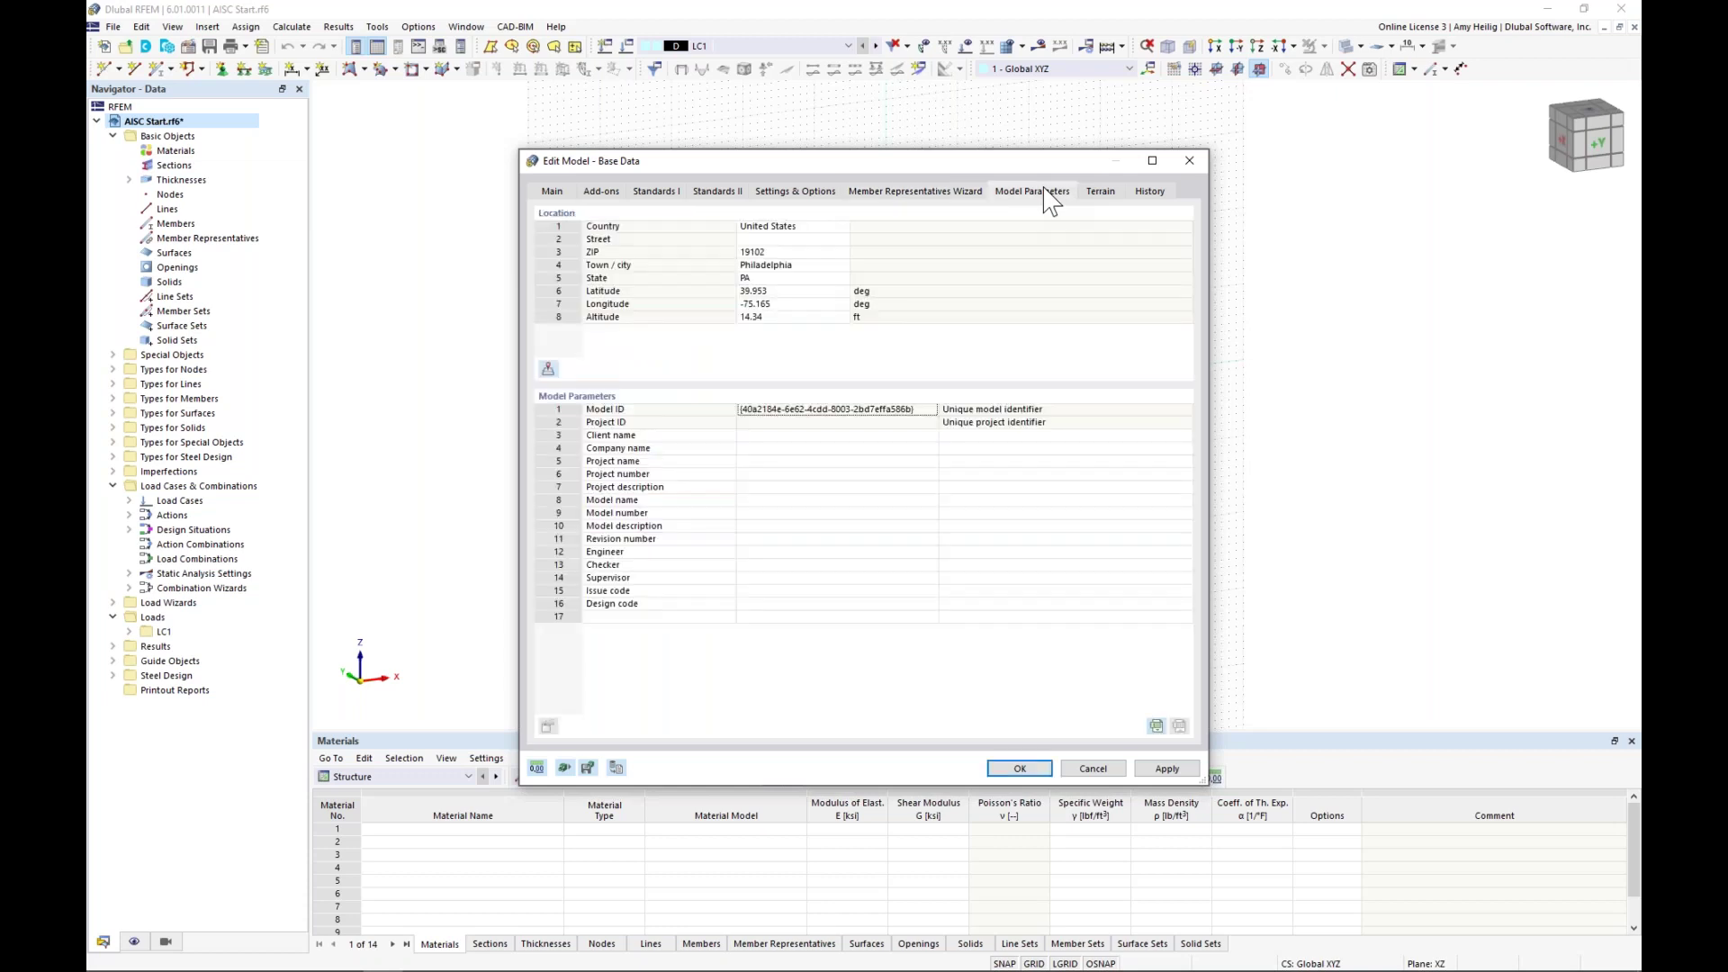
- Examine the snow load map and available load standards for the model's location, and leave the base data without saving
left_click(835, 240)
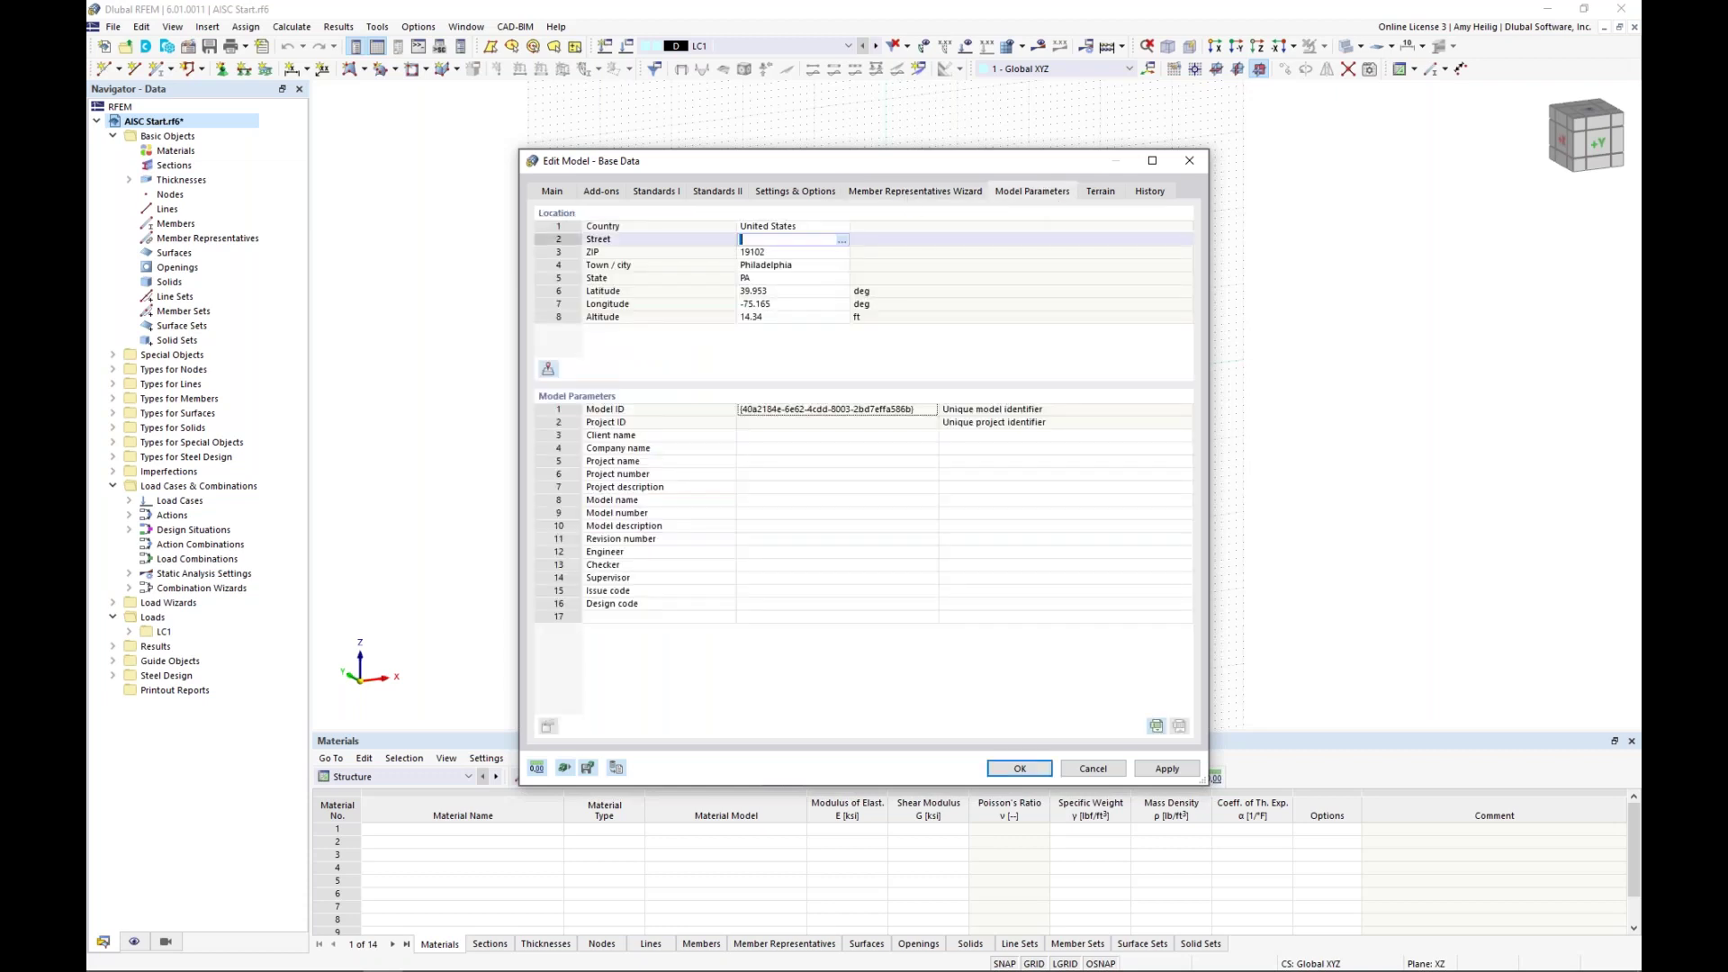
left_click(841, 239)
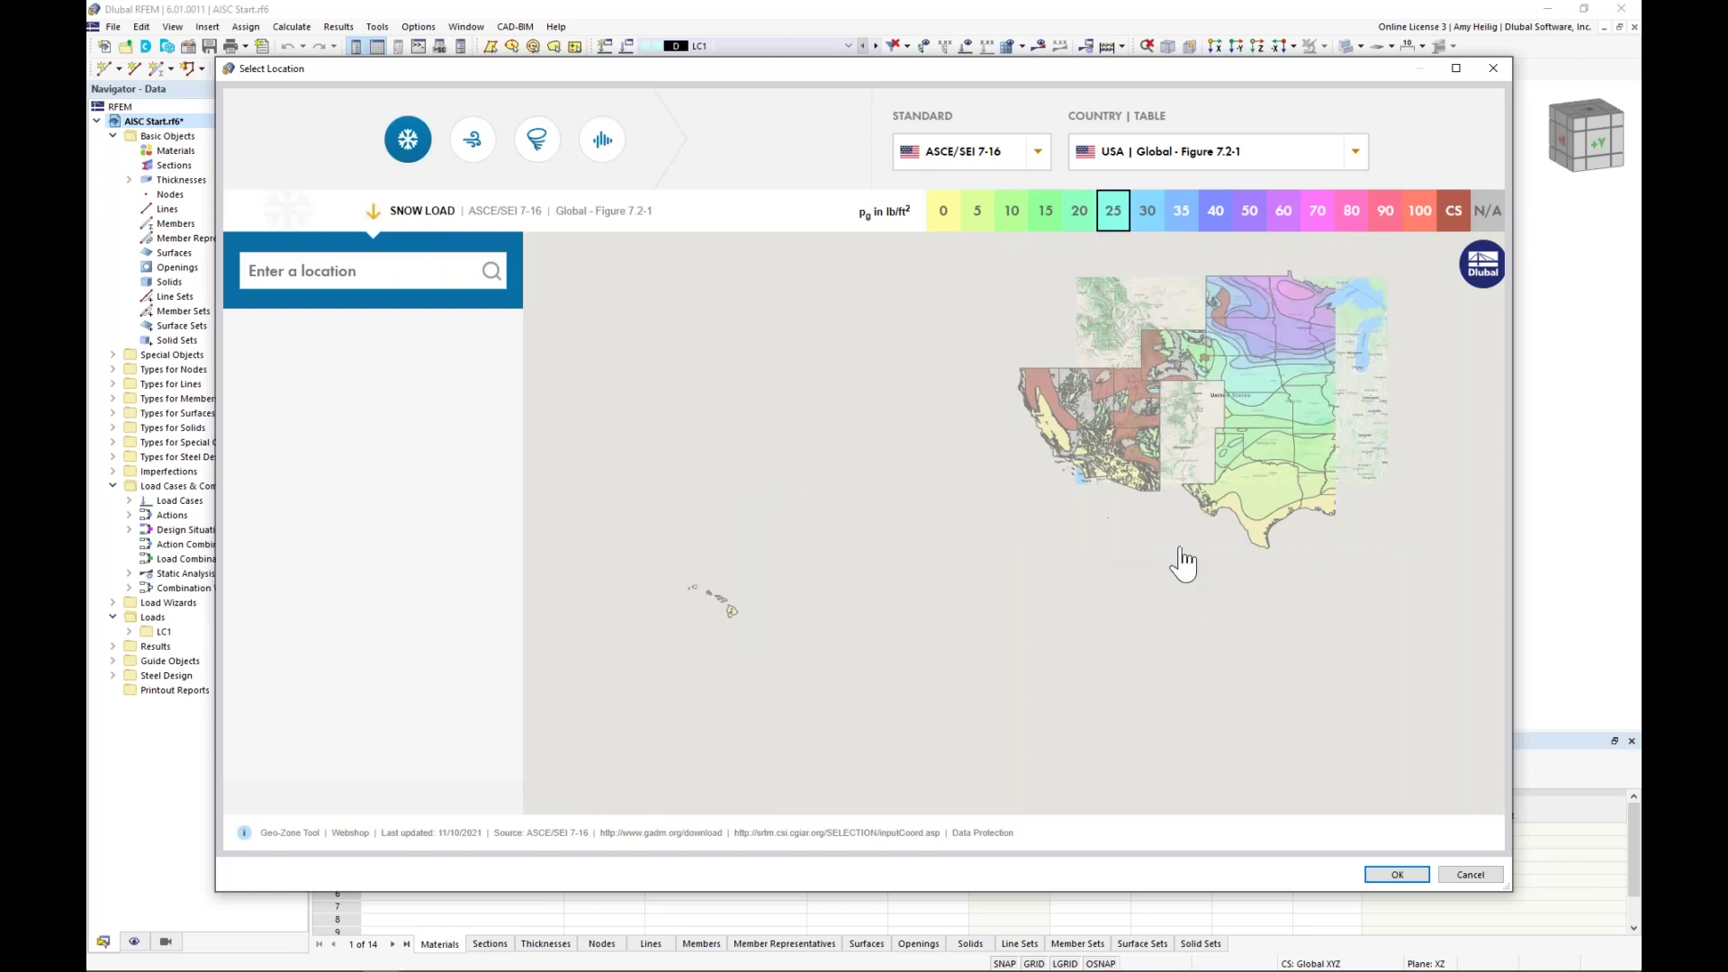
left_click_drag(1177, 536, 1015, 622)
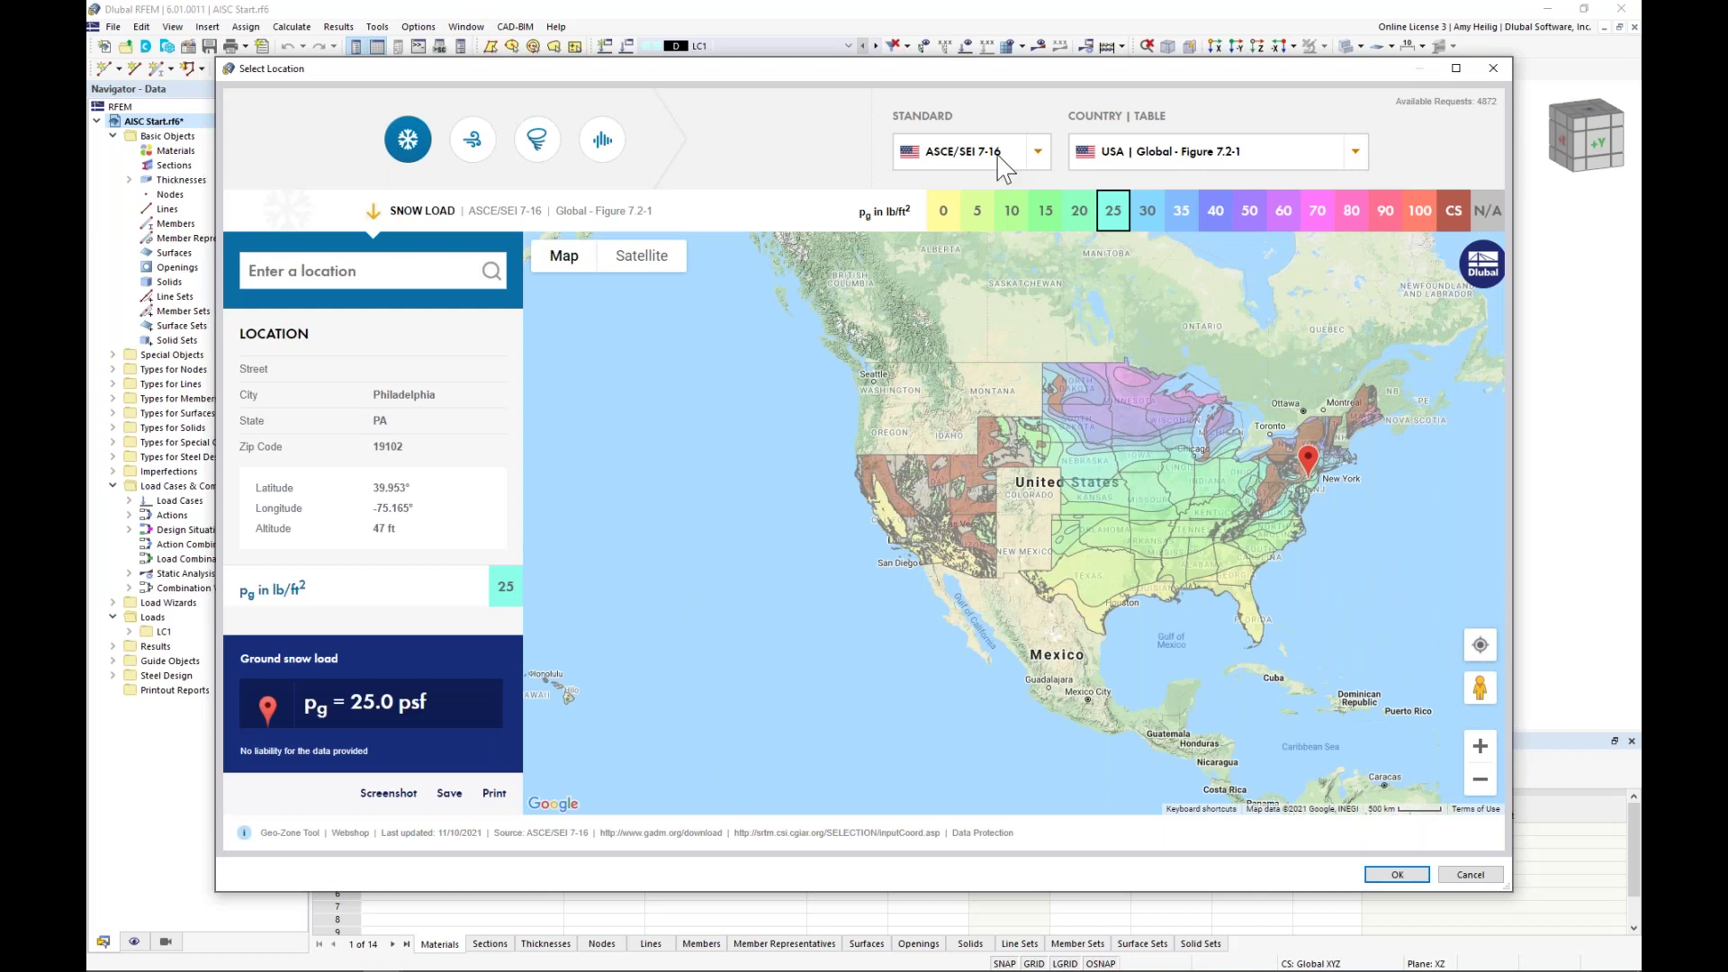
left_click(1038, 151)
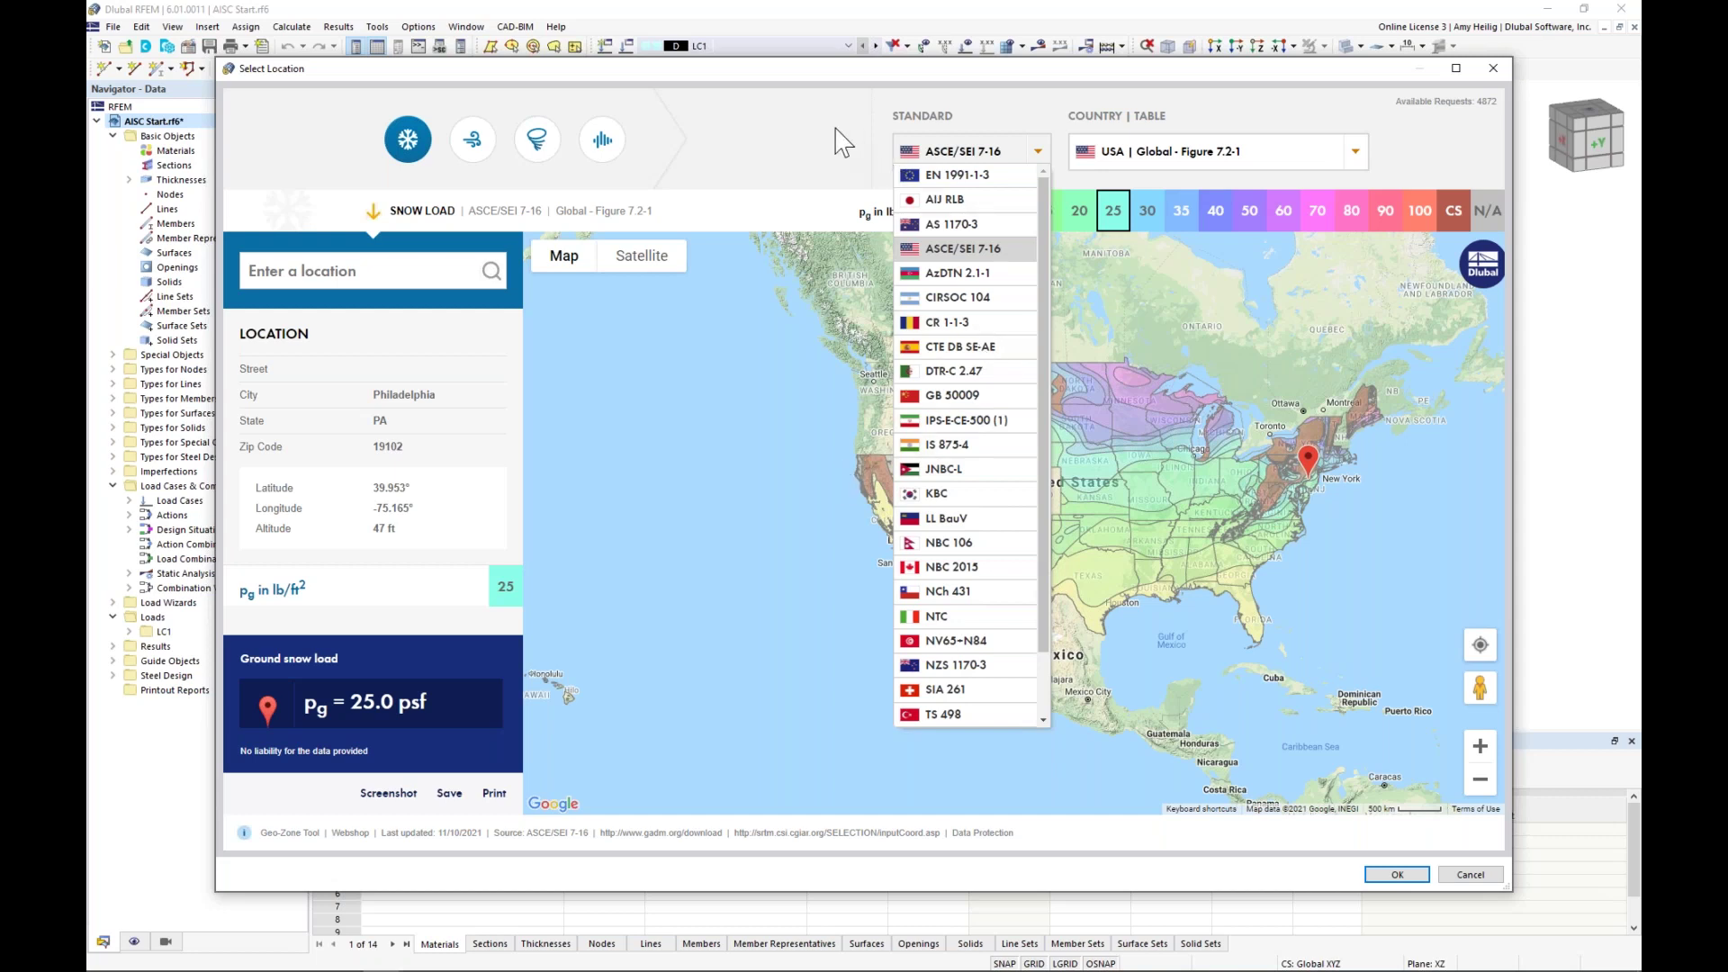
left_click(480, 160)
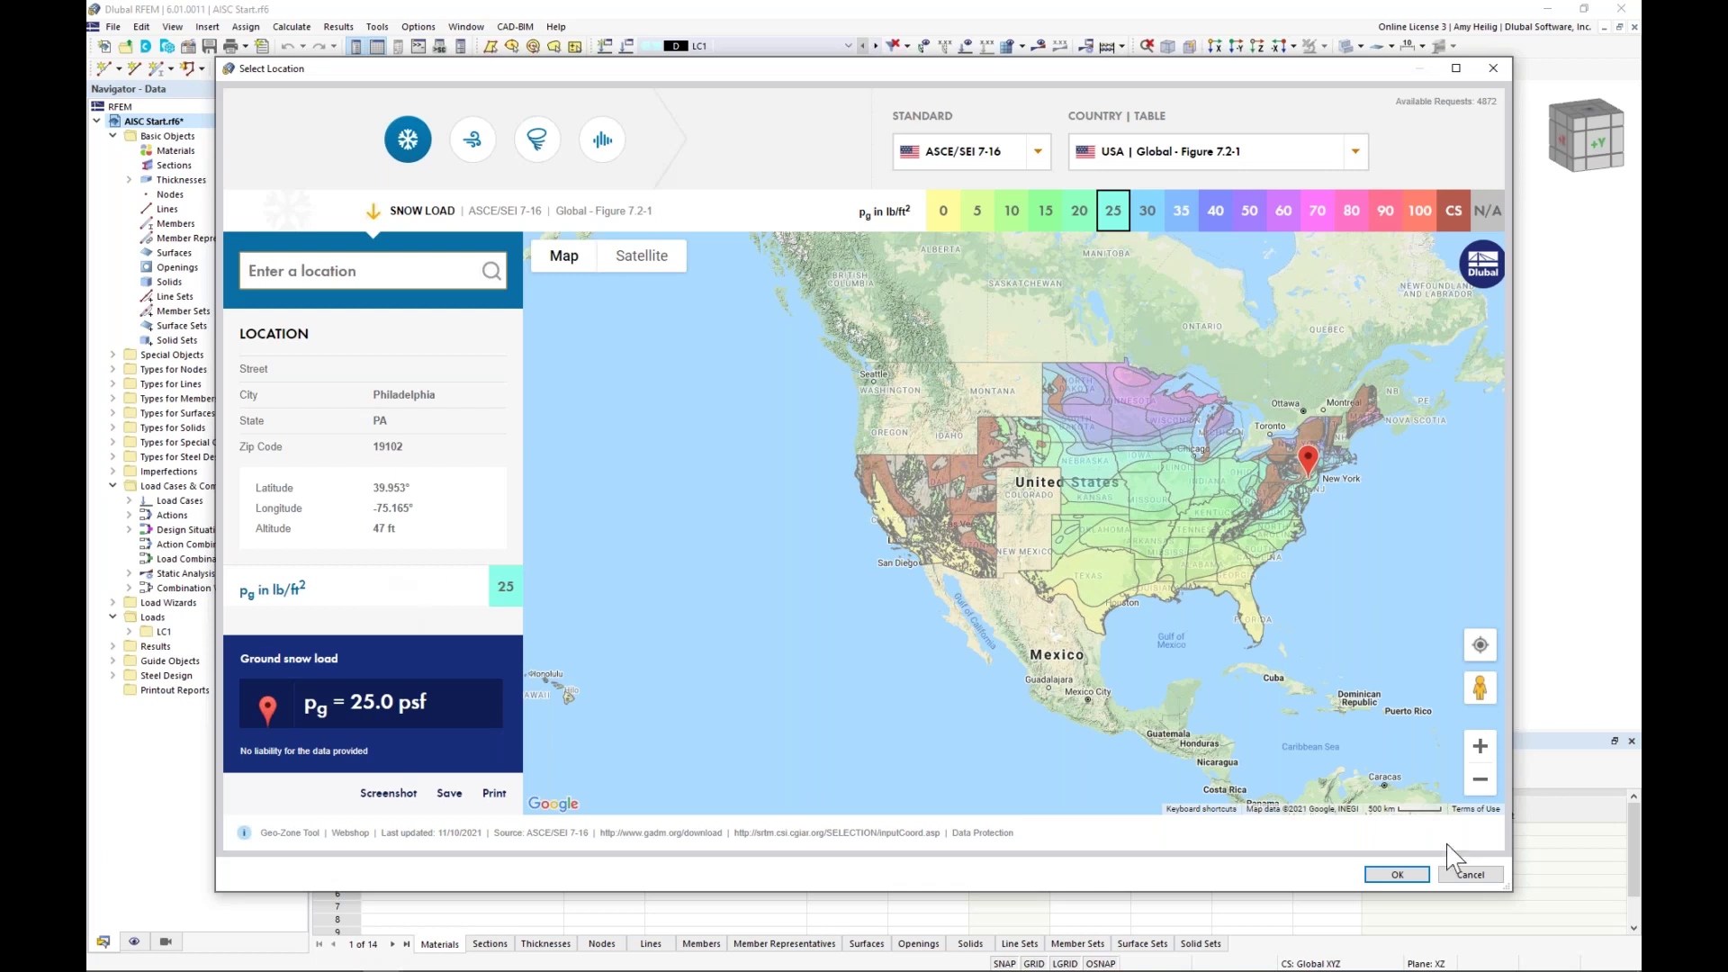
left_click(1462, 875)
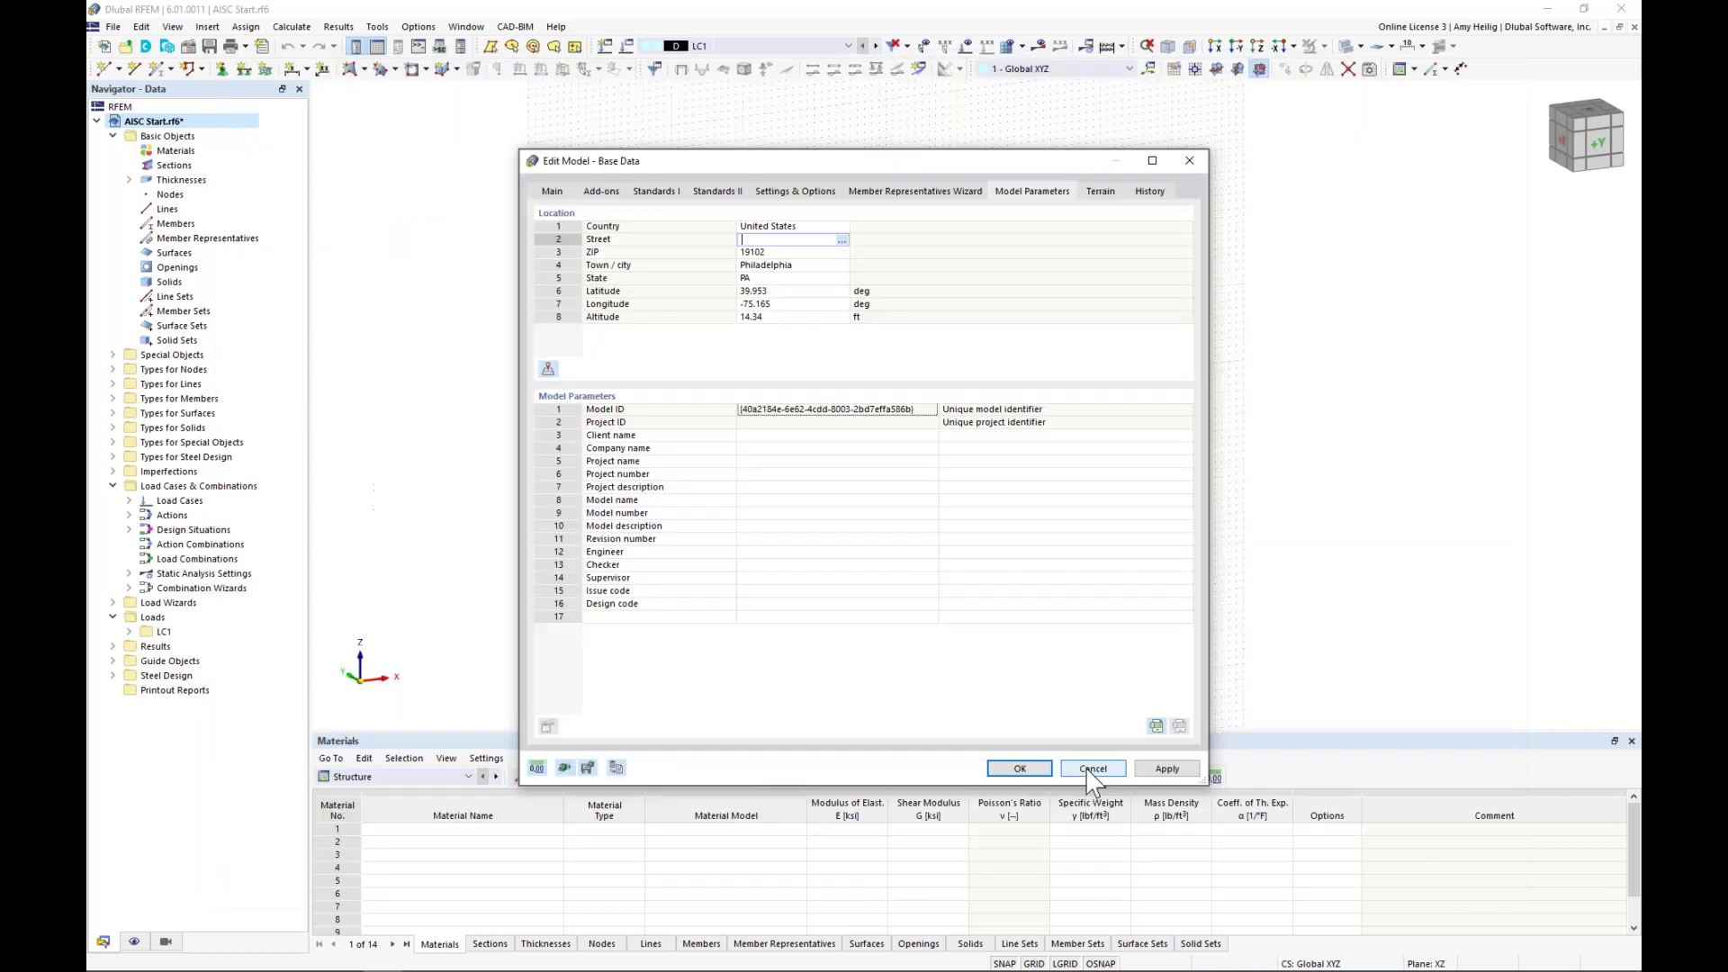
left_click(1105, 770)
- Examine the work plane orientation and the grid and snap settings, and leave them without saving
scroll(765, 394, "down", 1)
middle_click_drag(836, 382, 791, 435)
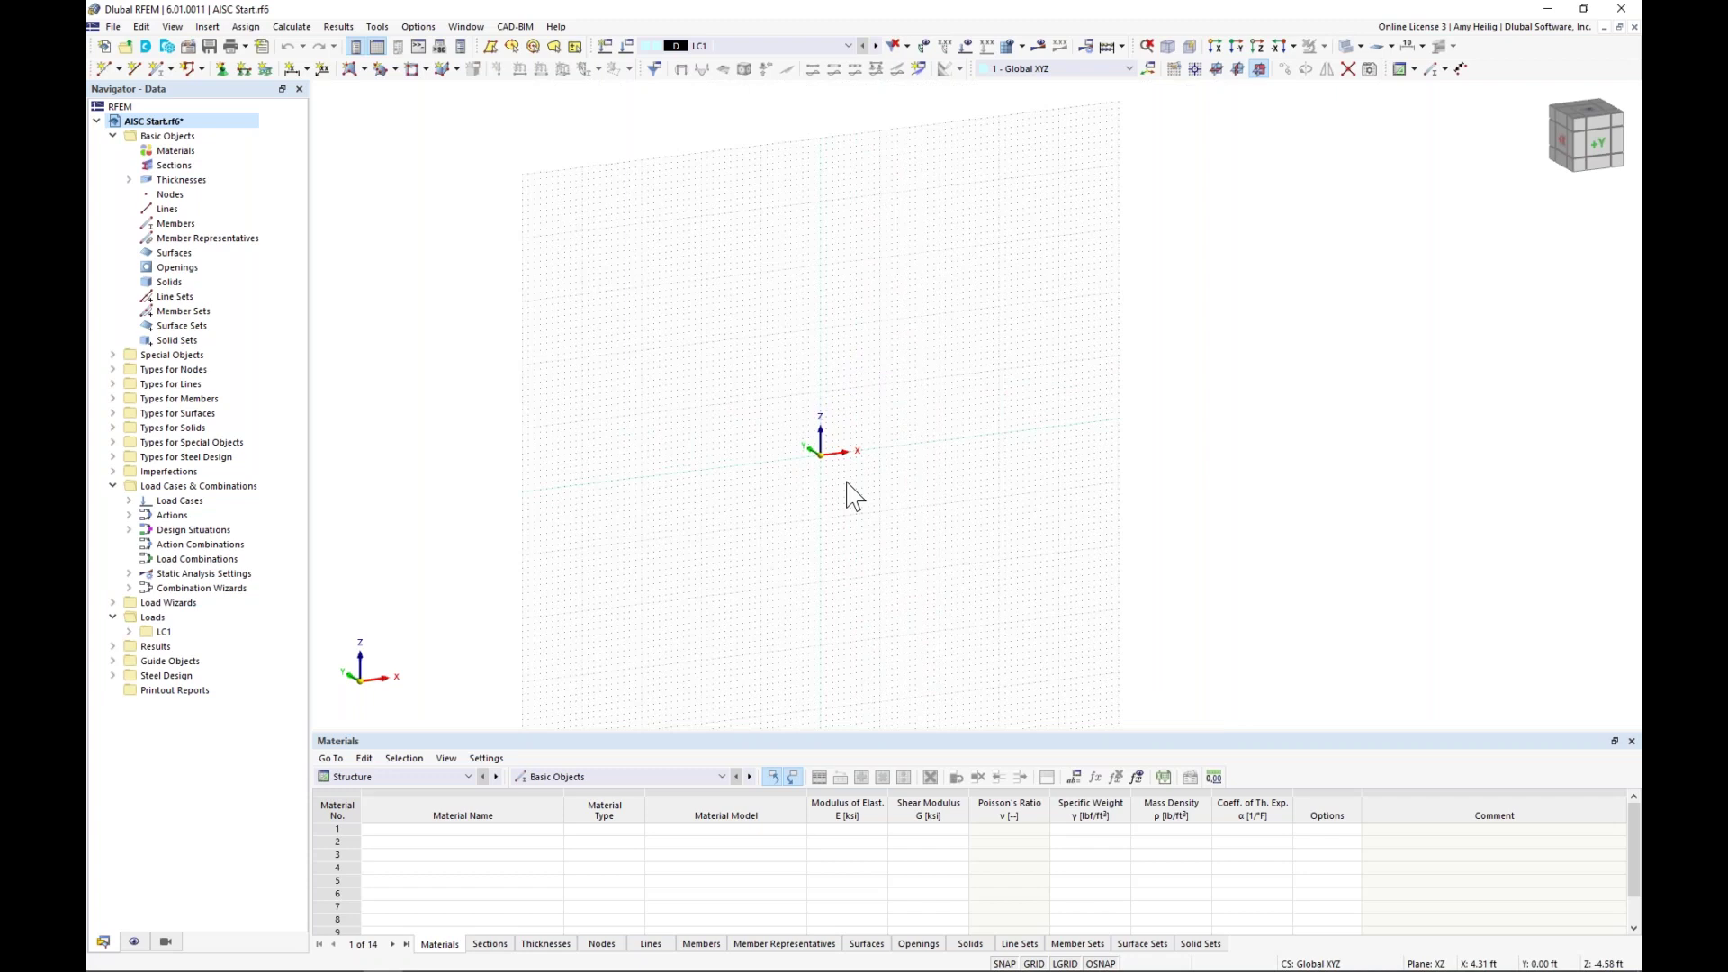
right_click(1035, 964)
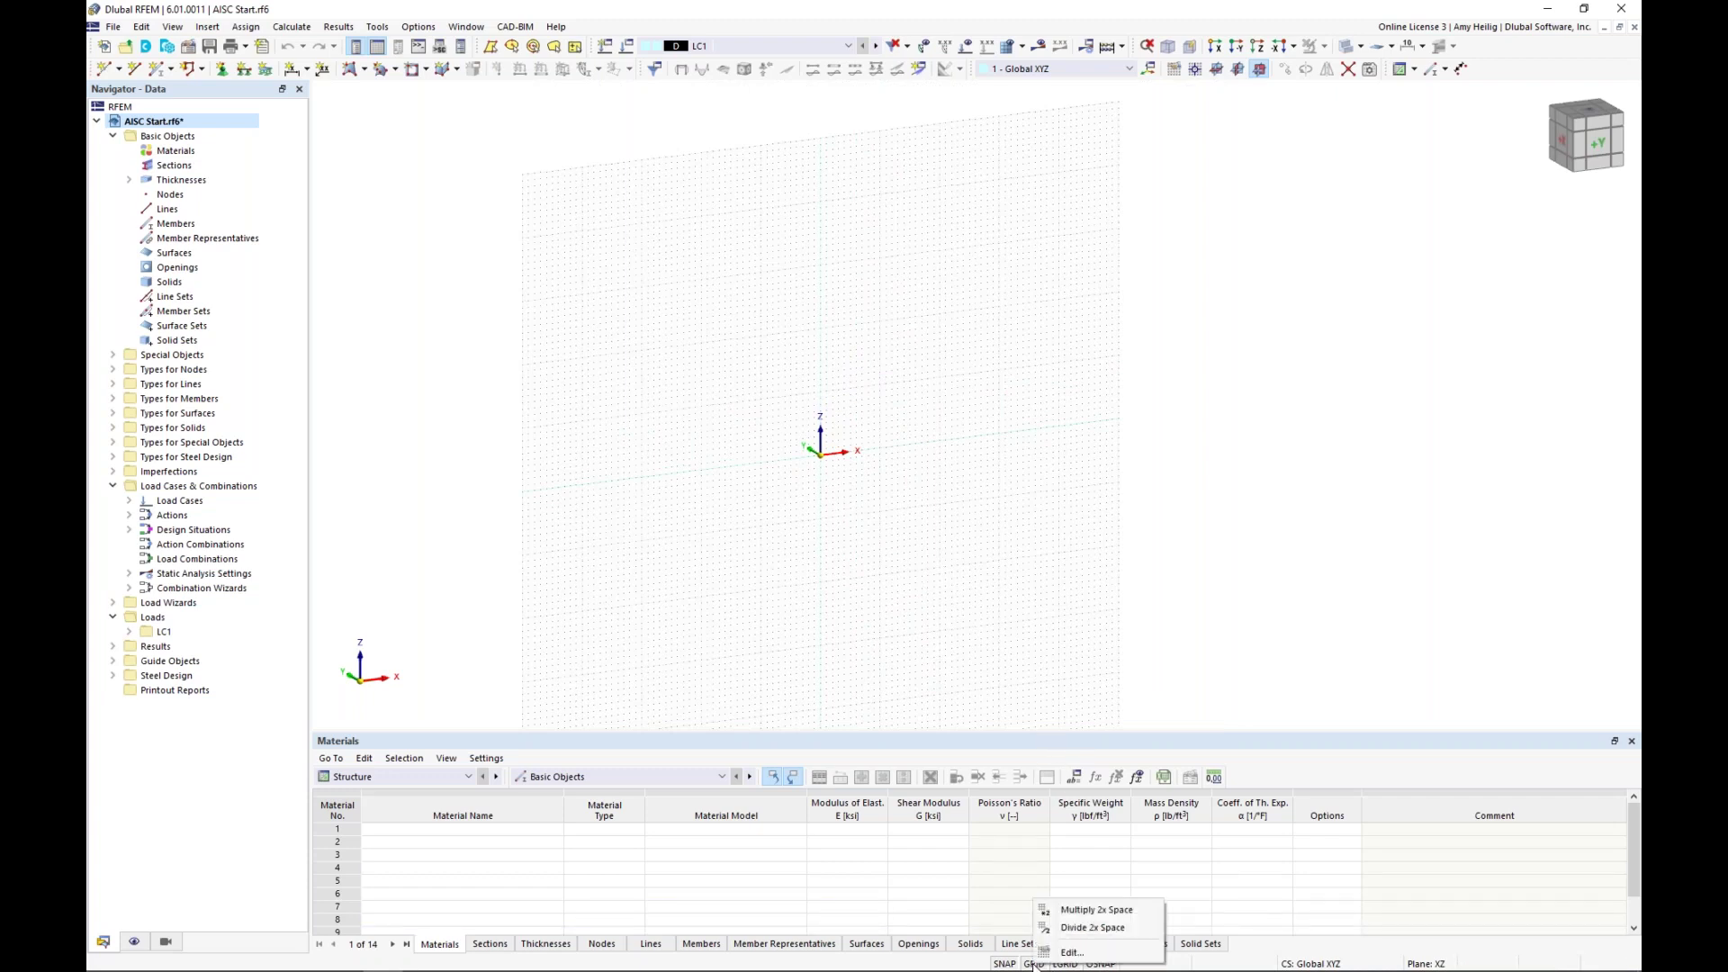
left_click(1069, 951)
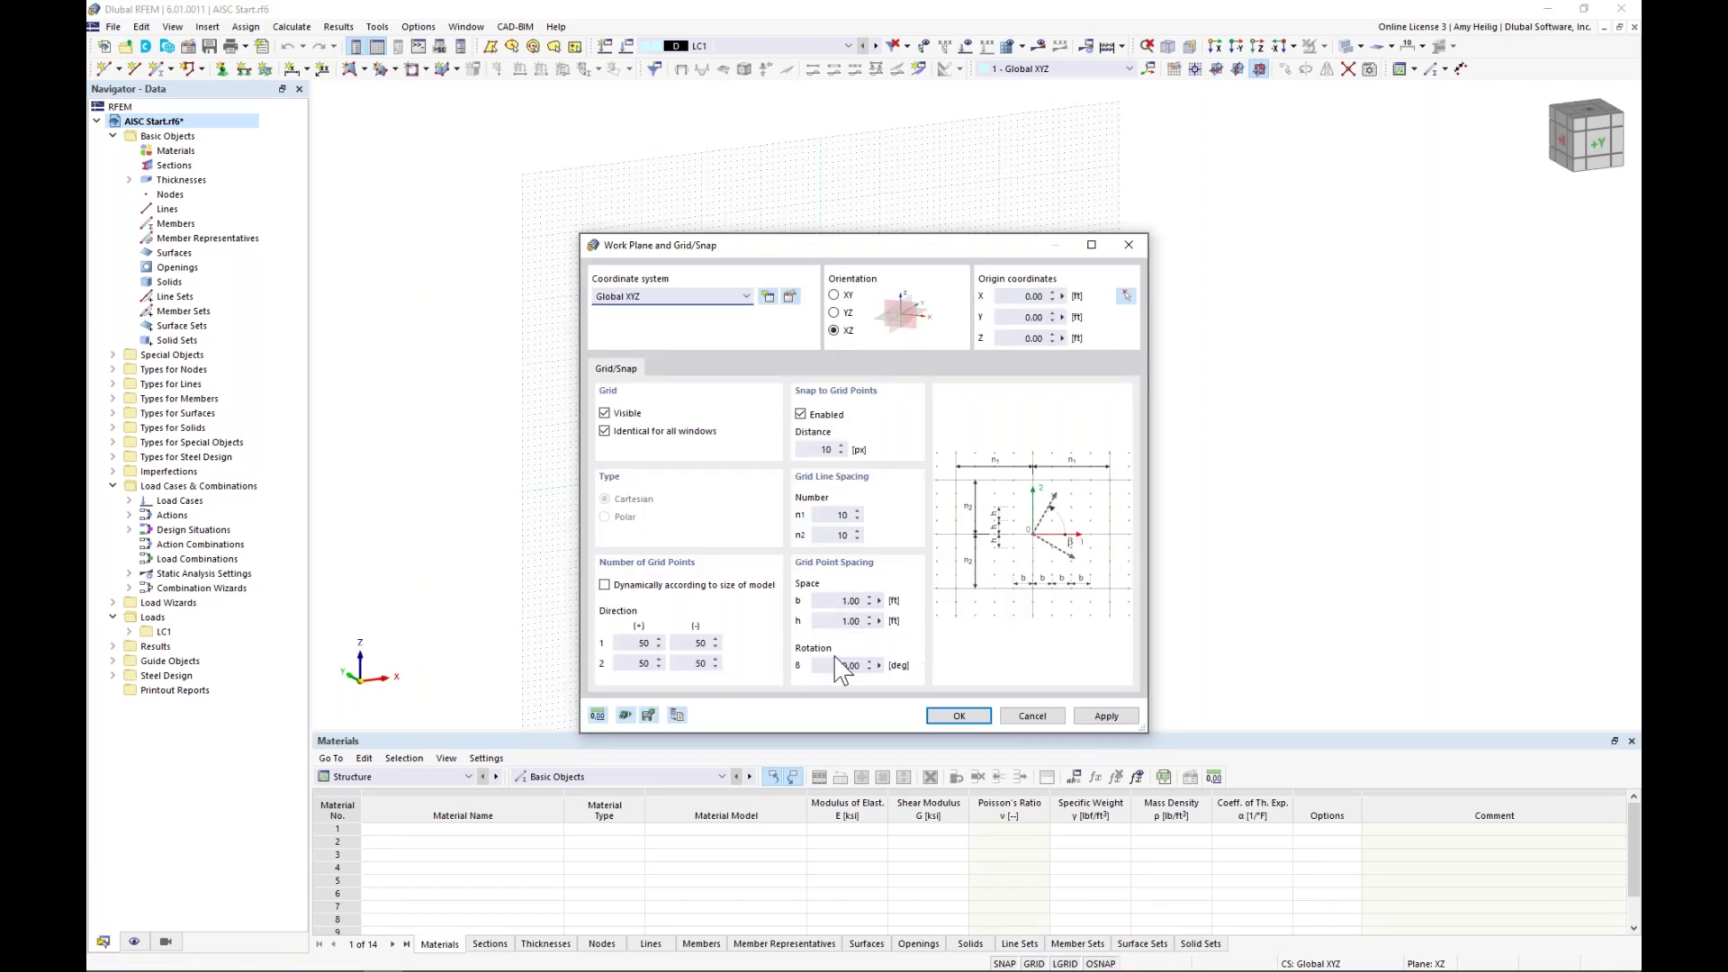
left_click(677, 715)
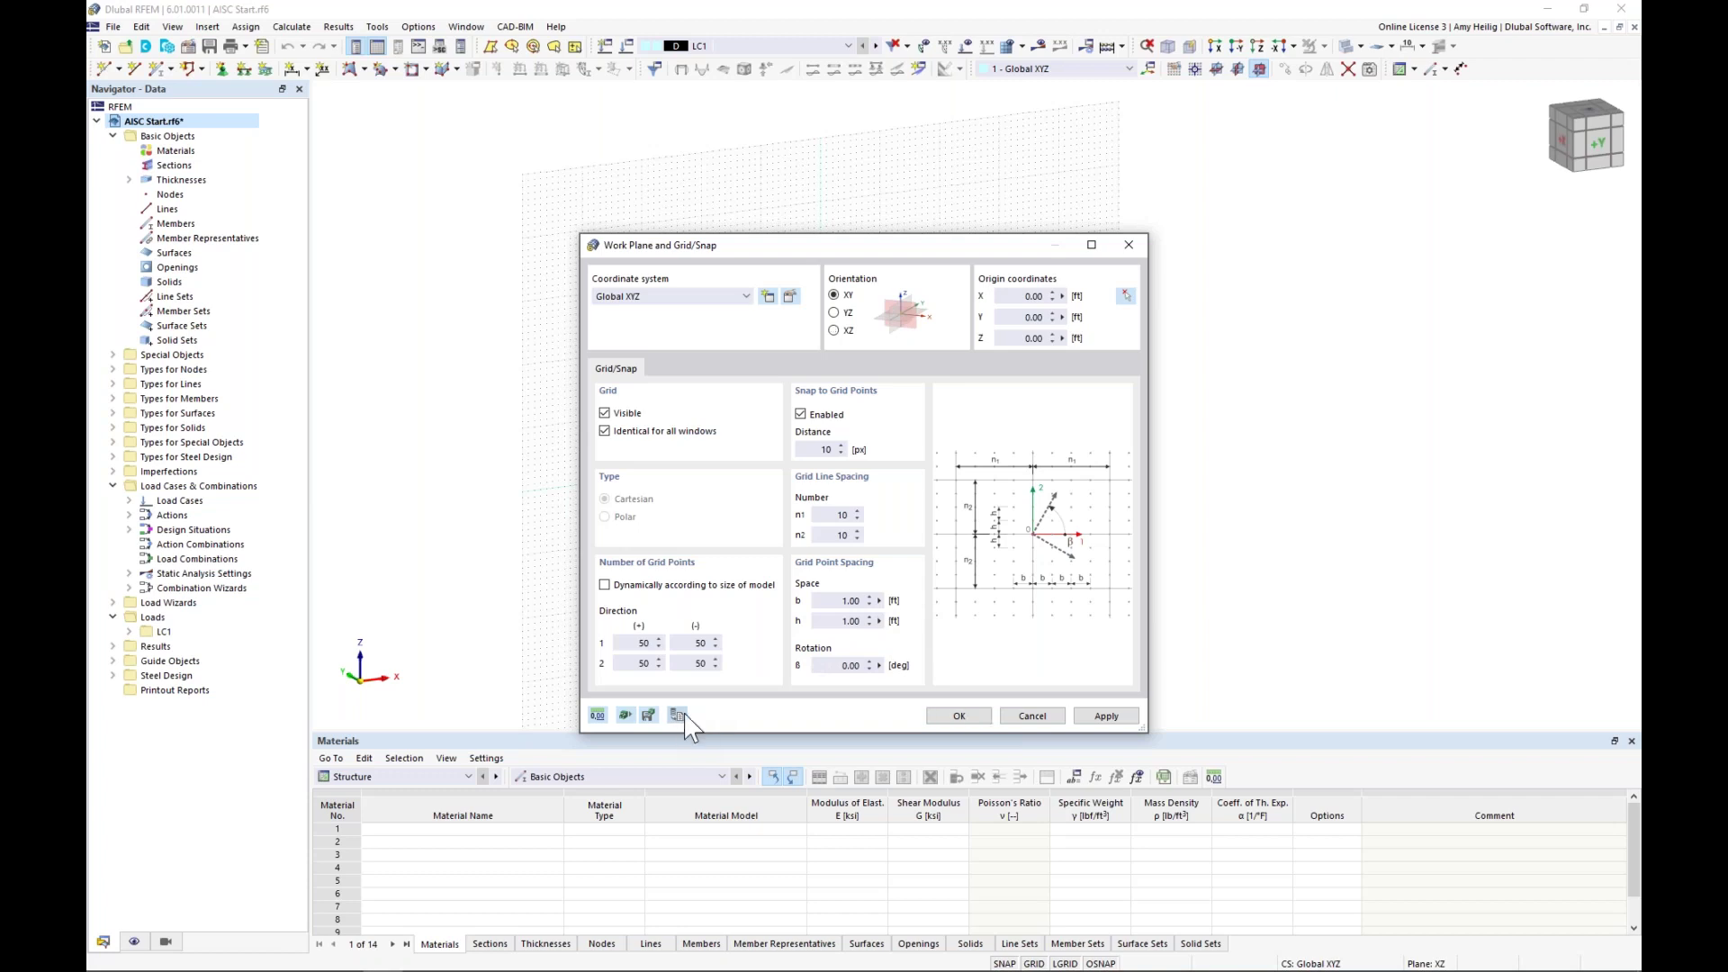
left_click(1030, 715)
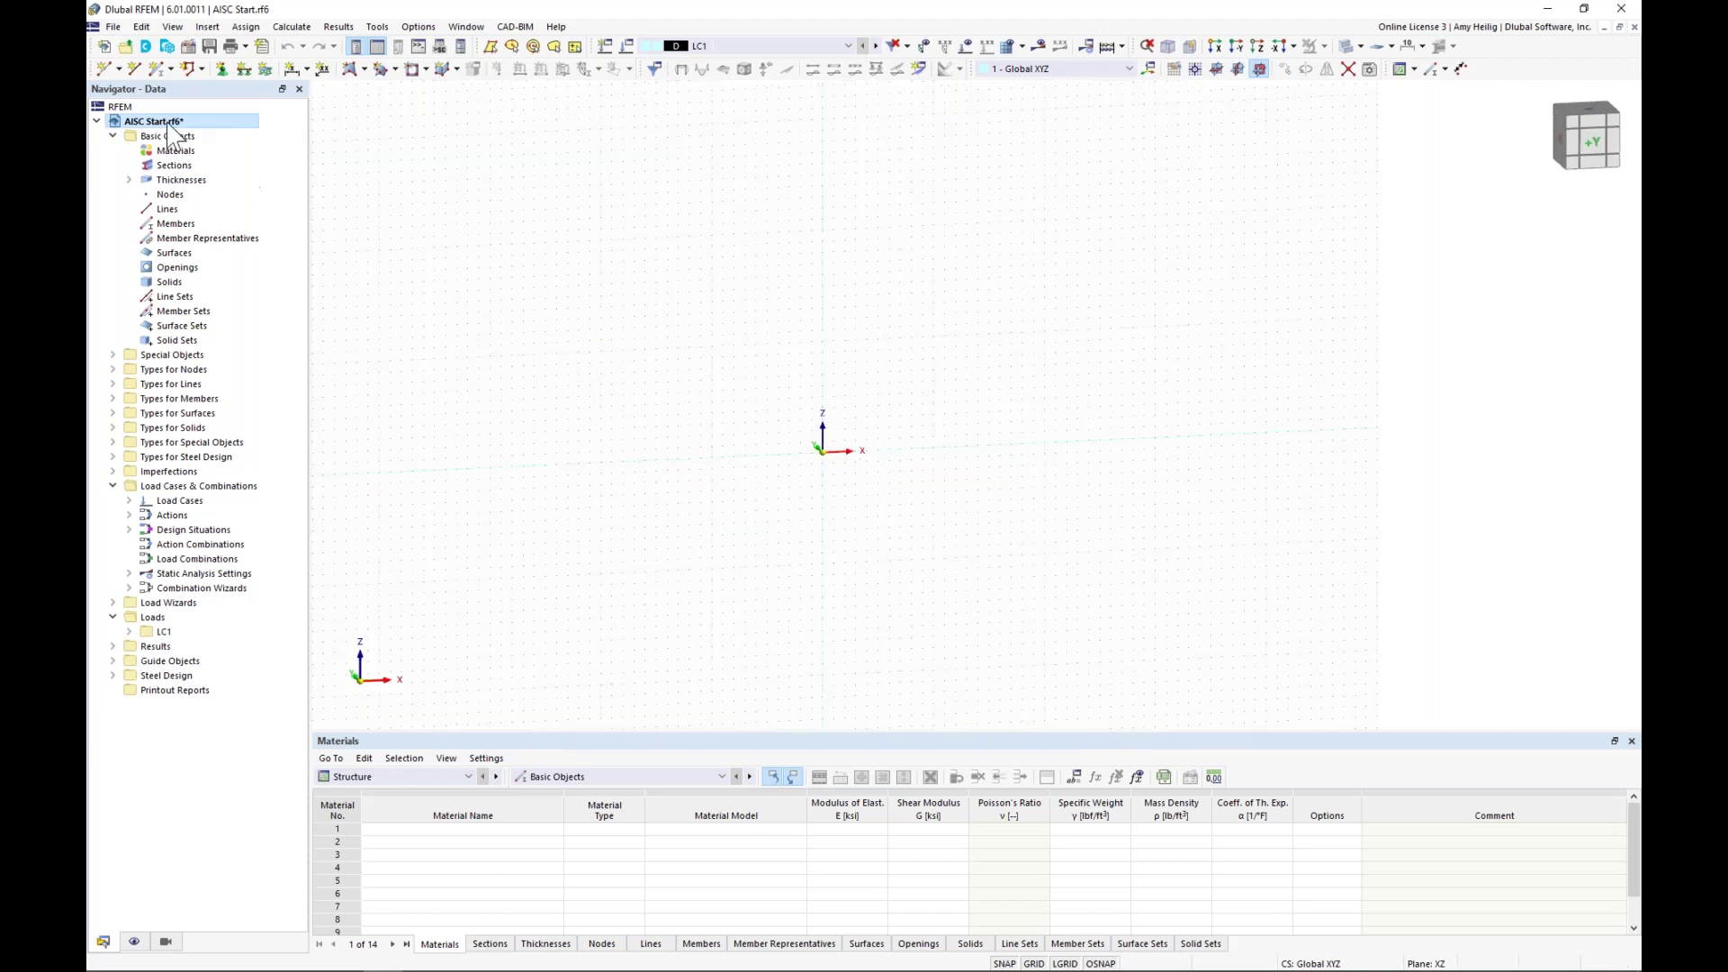
- Start a new beam member and choose the W 14x48 section from the AISC 15 W series in the section library
left_click(156, 71)
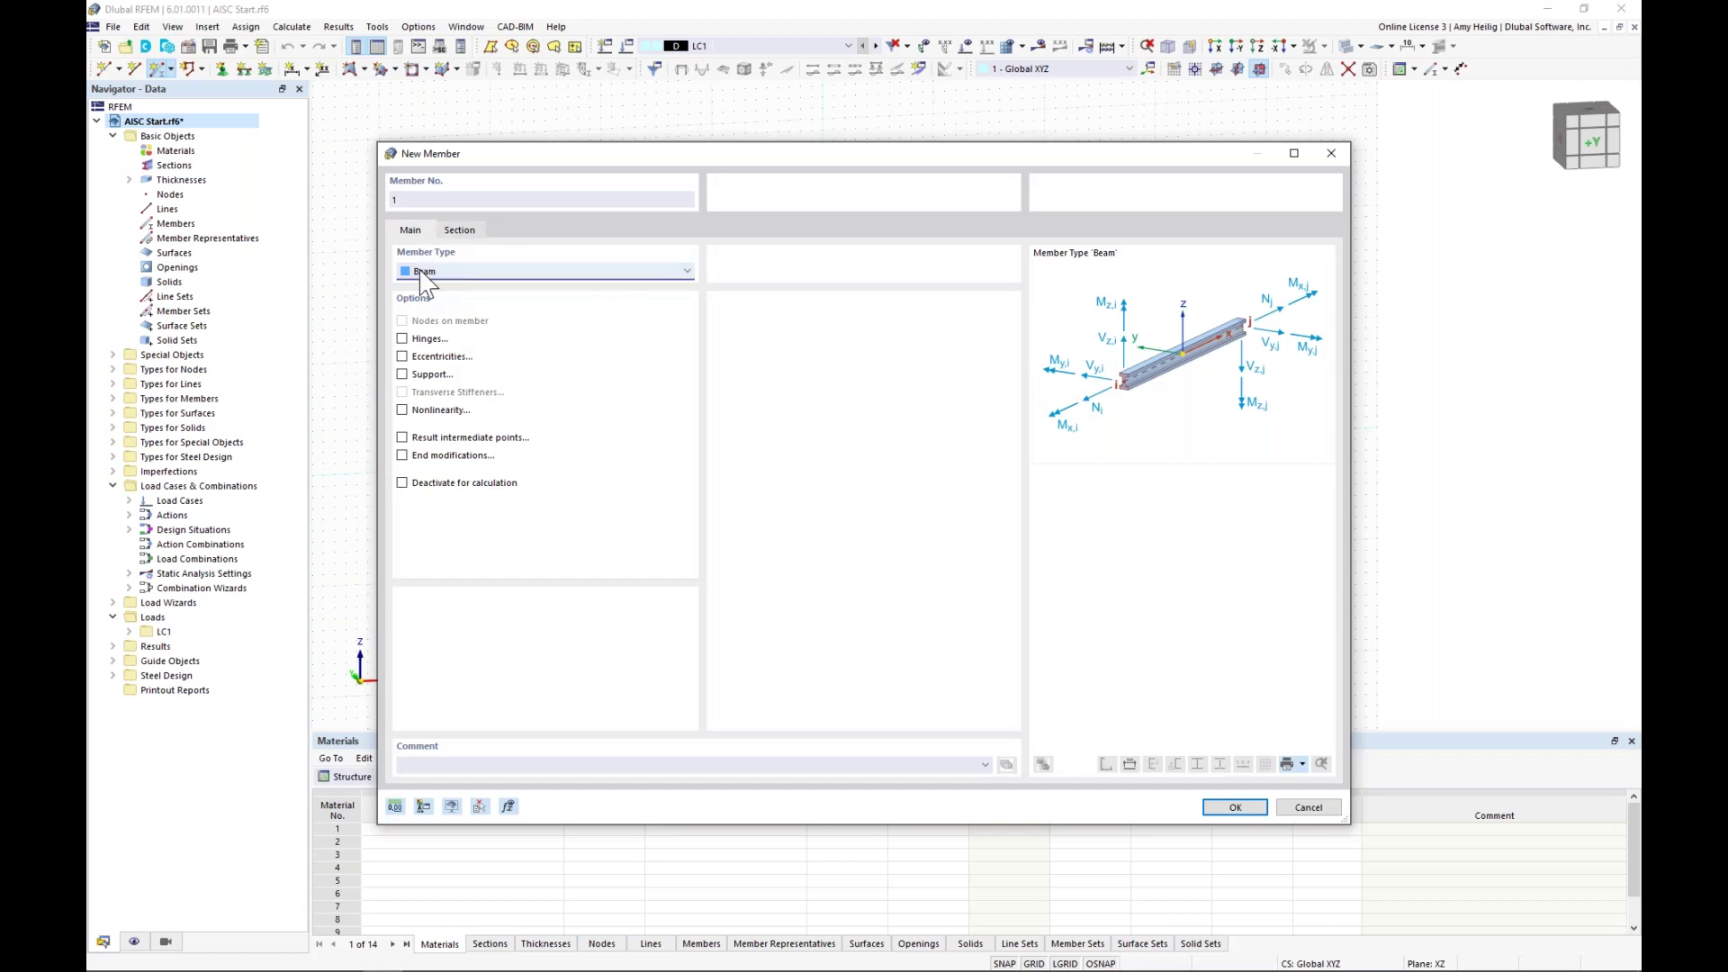
left_click(459, 230)
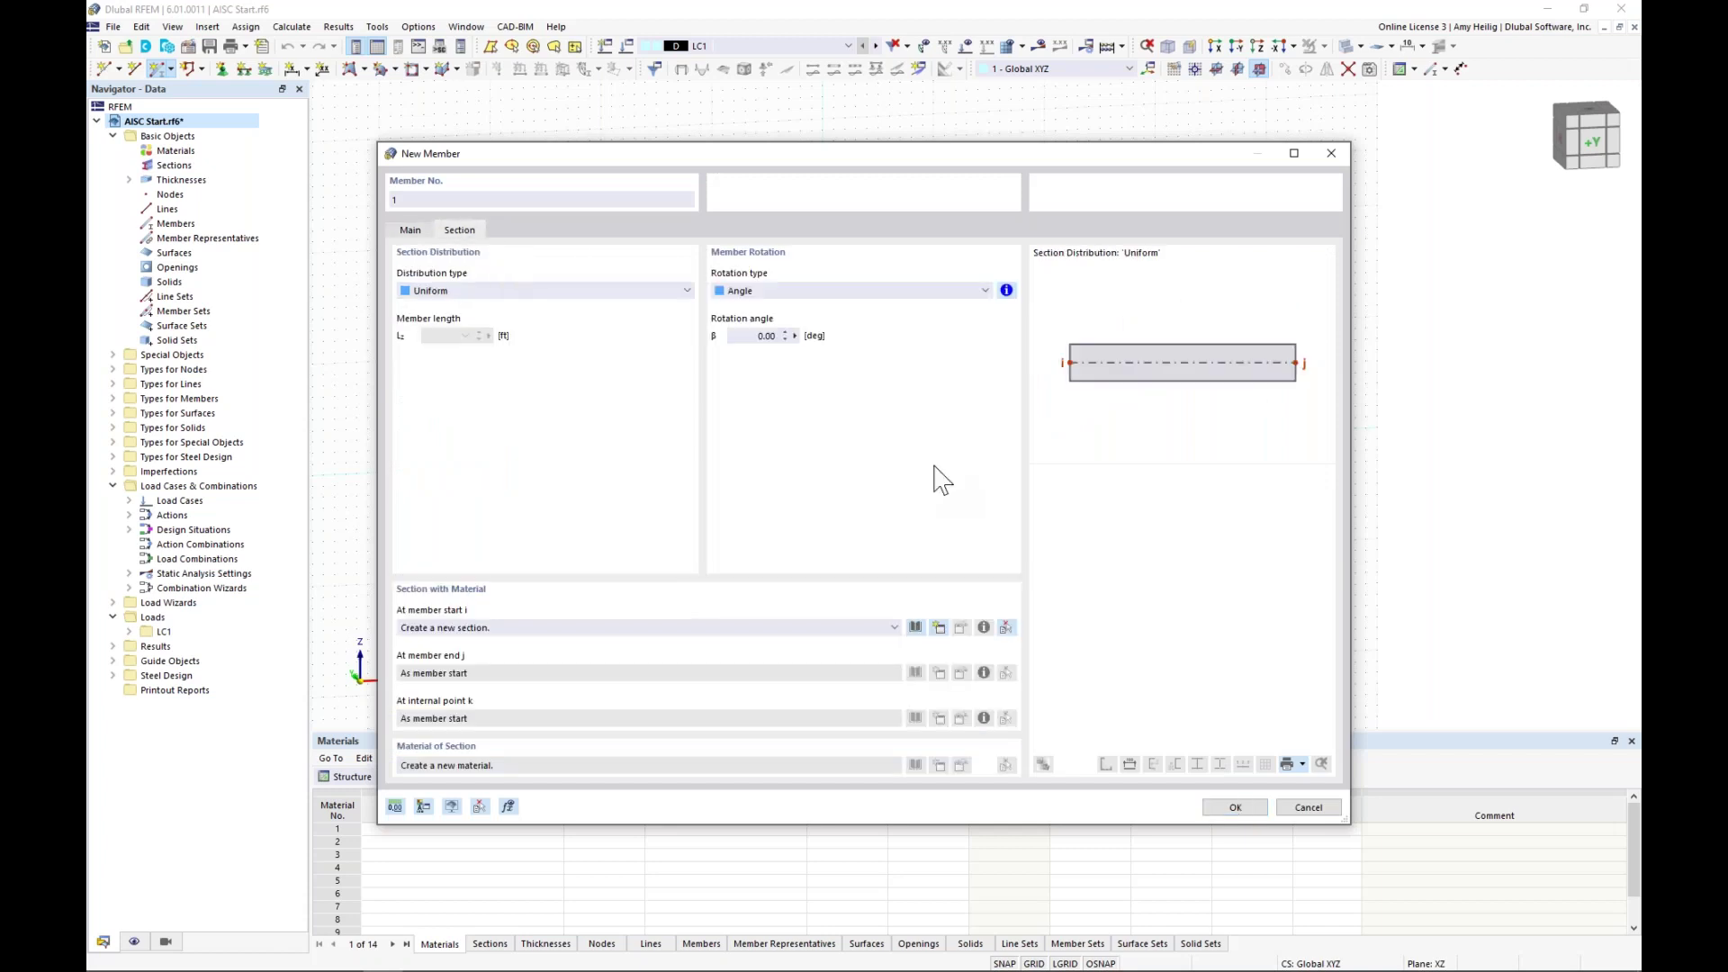
left_click(916, 627)
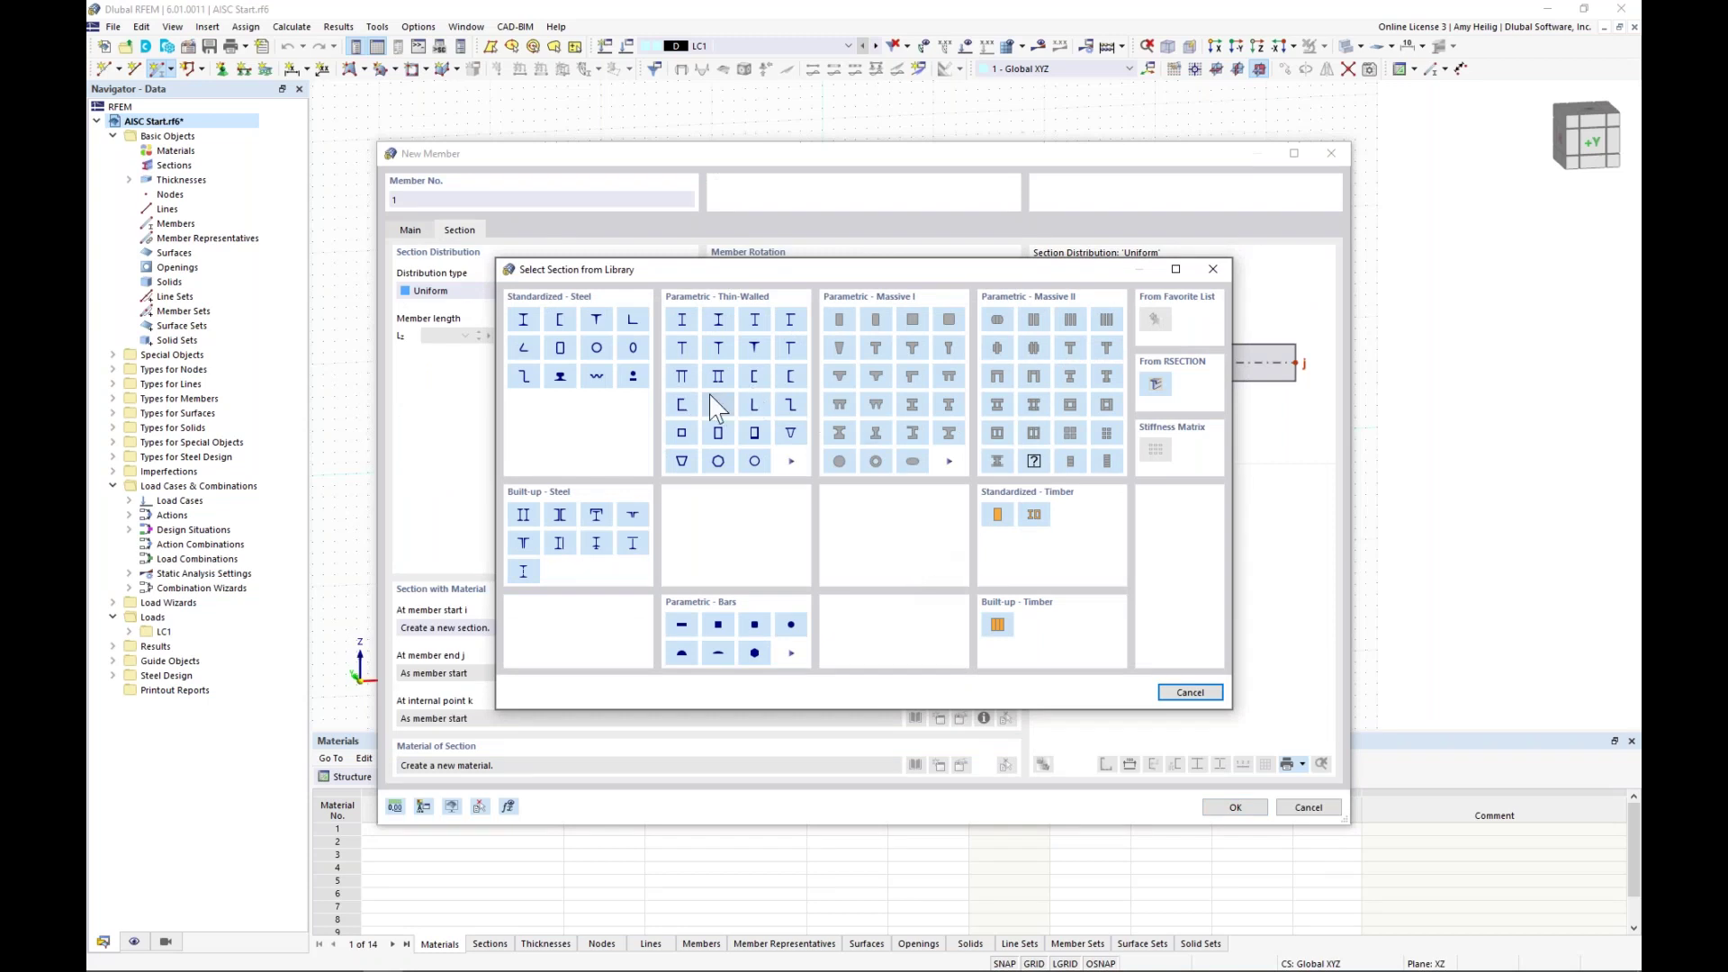
left_click(526, 324)
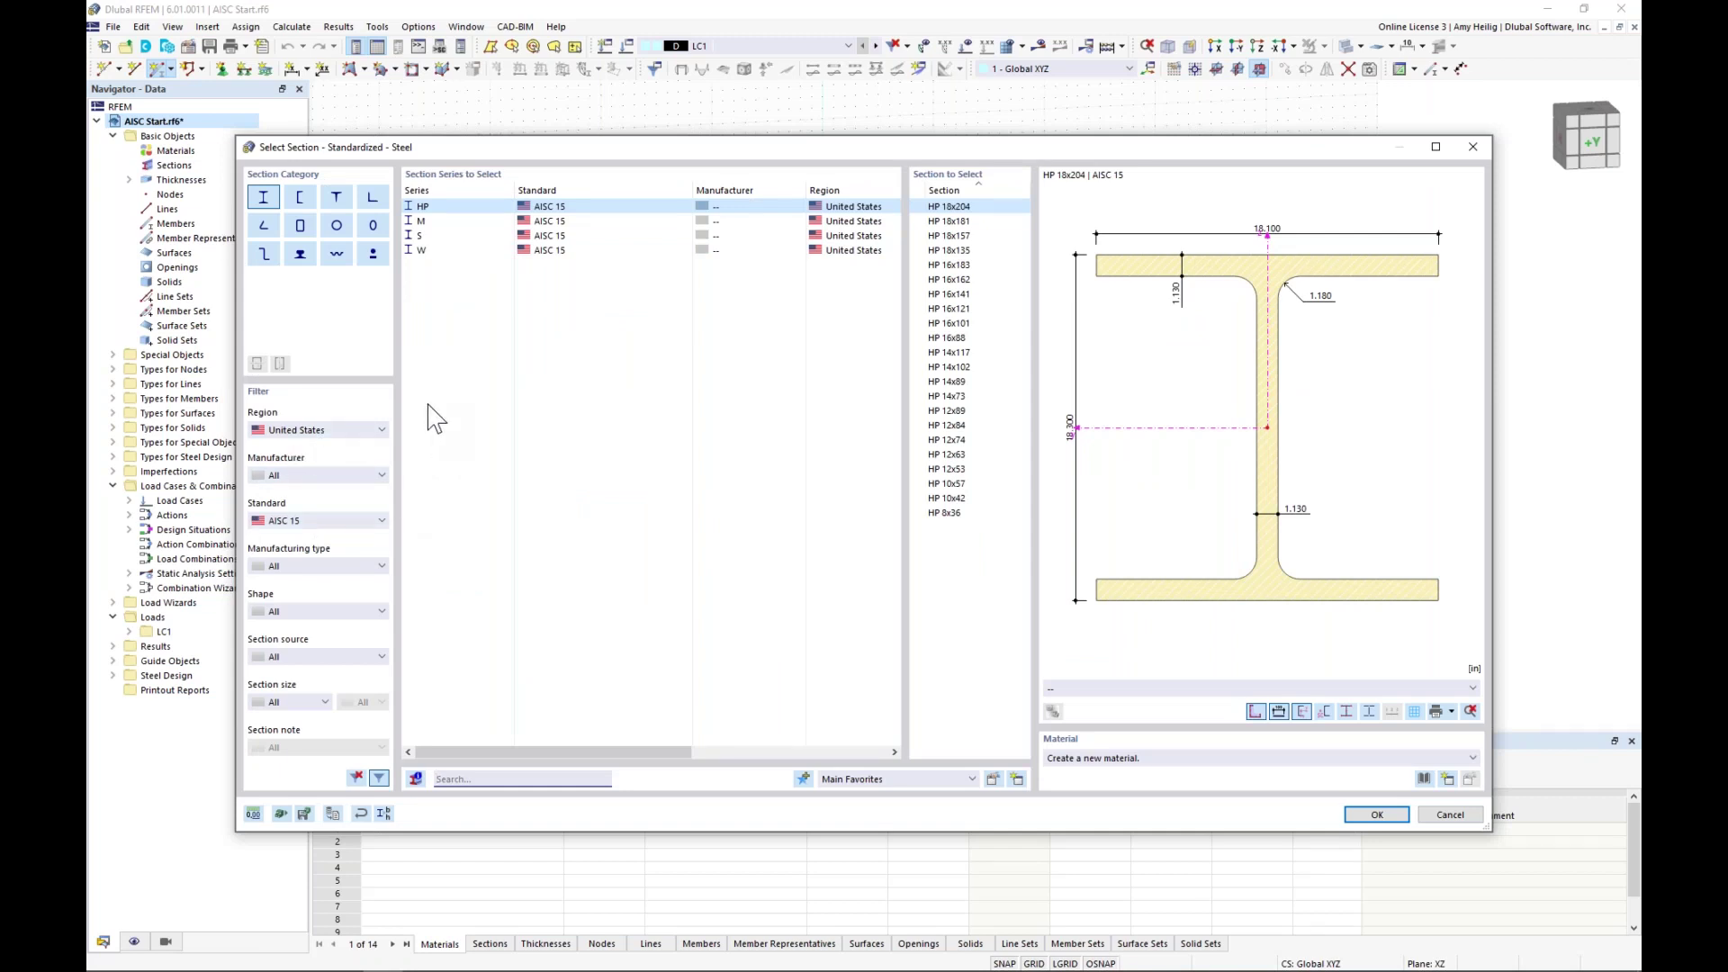
left_click(458, 253)
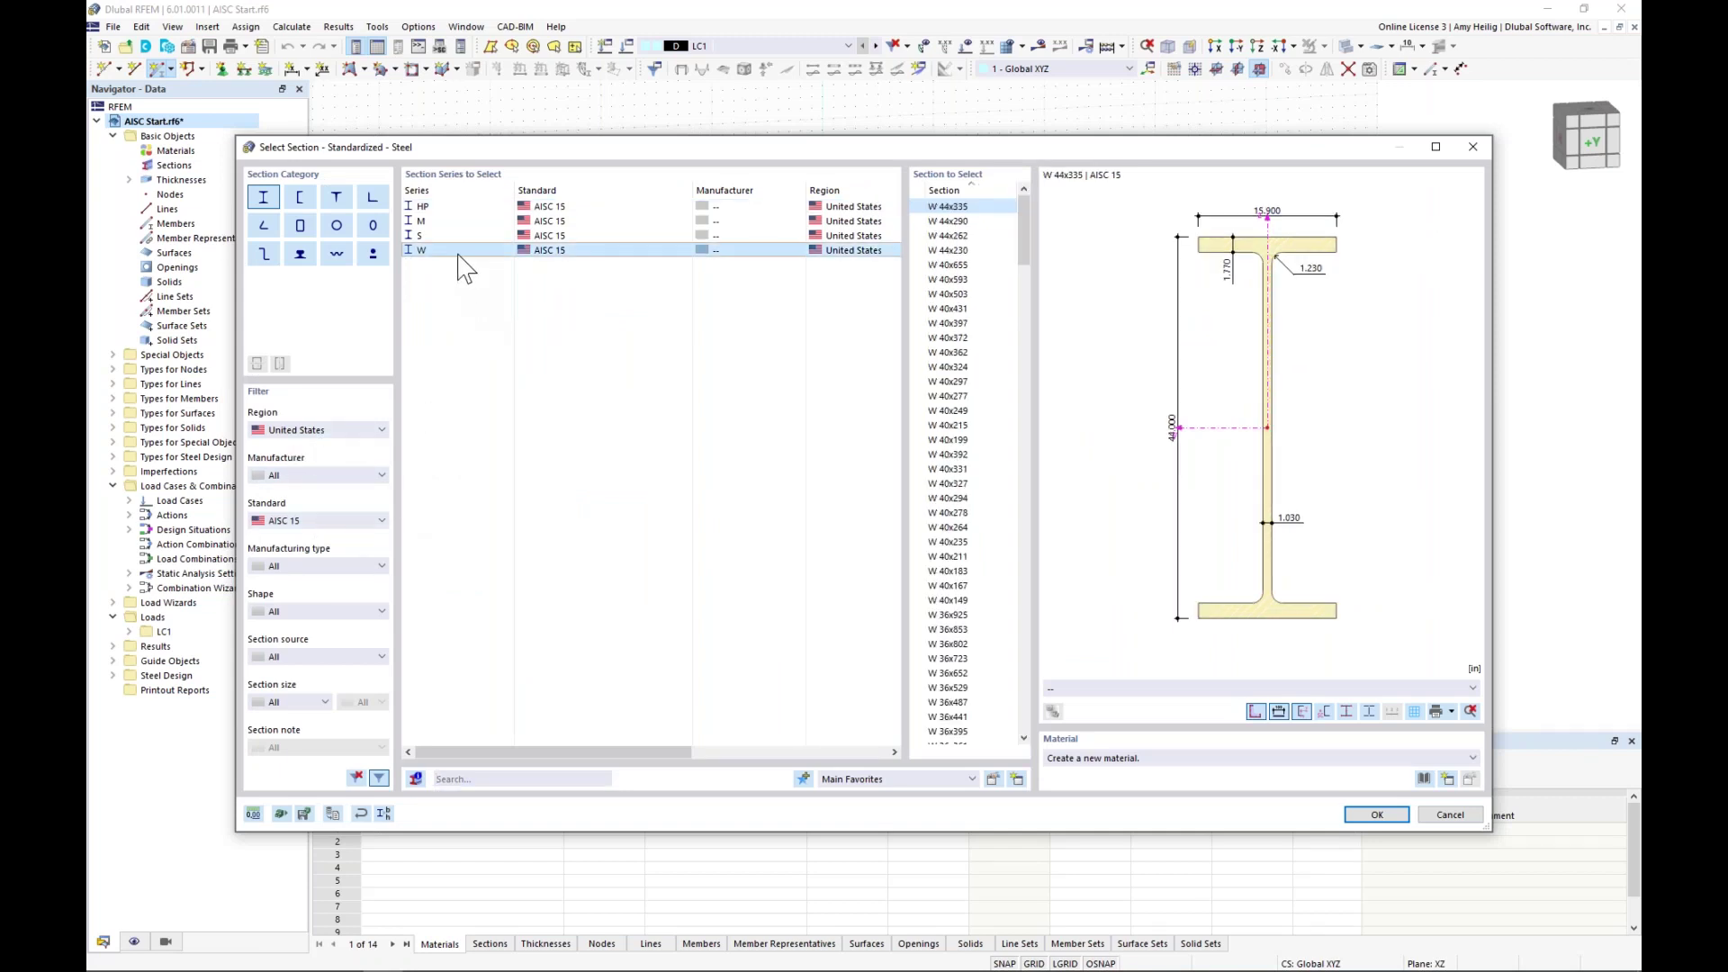
left_click_drag(1024, 225, 1016, 596)
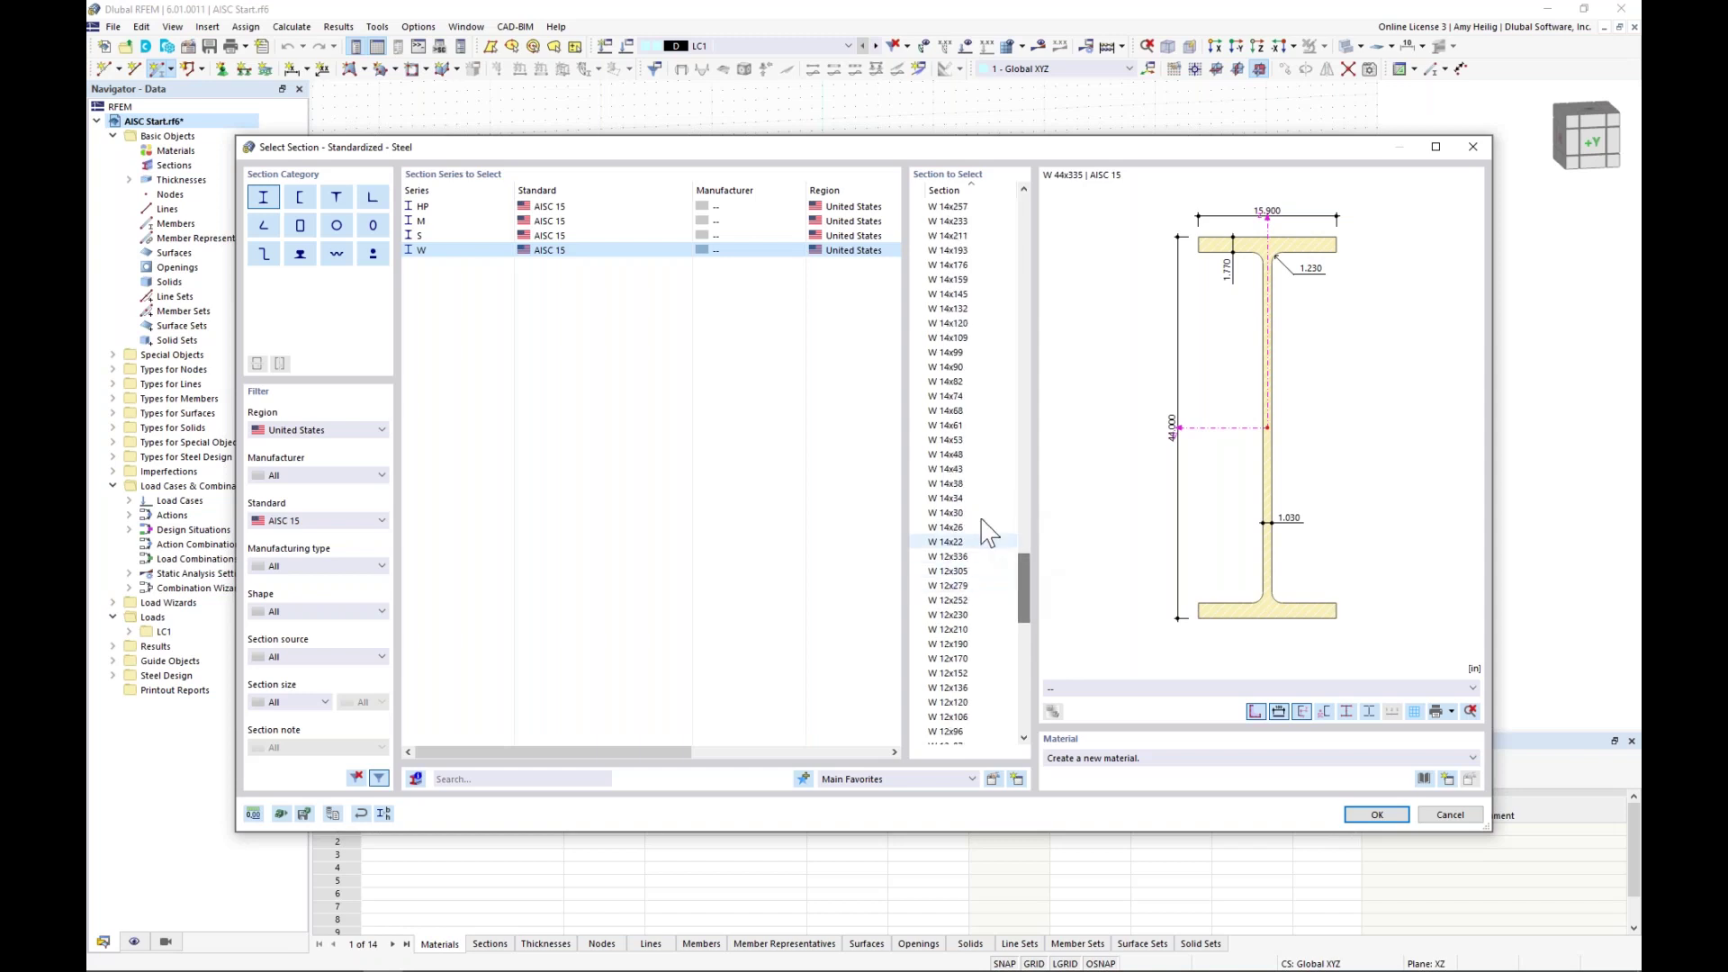
left_click(955, 457)
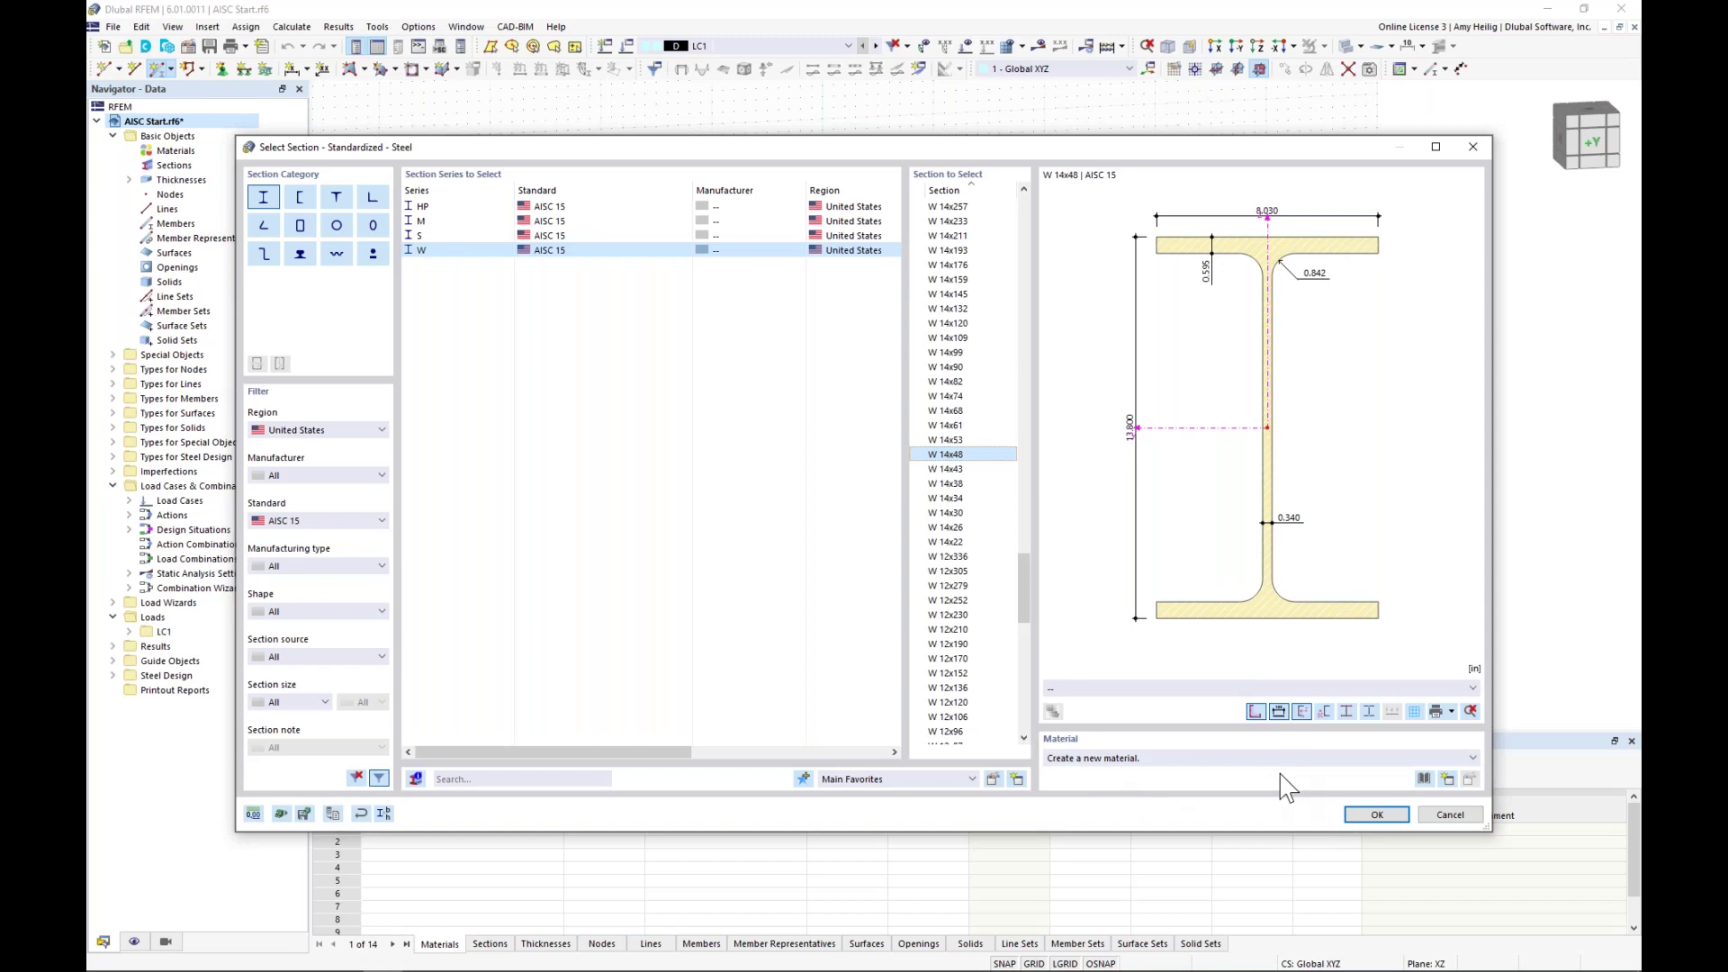
- Assign A992 steel from the material library to the section and accept it for the new member
left_click(1423, 779)
left_click(1424, 779)
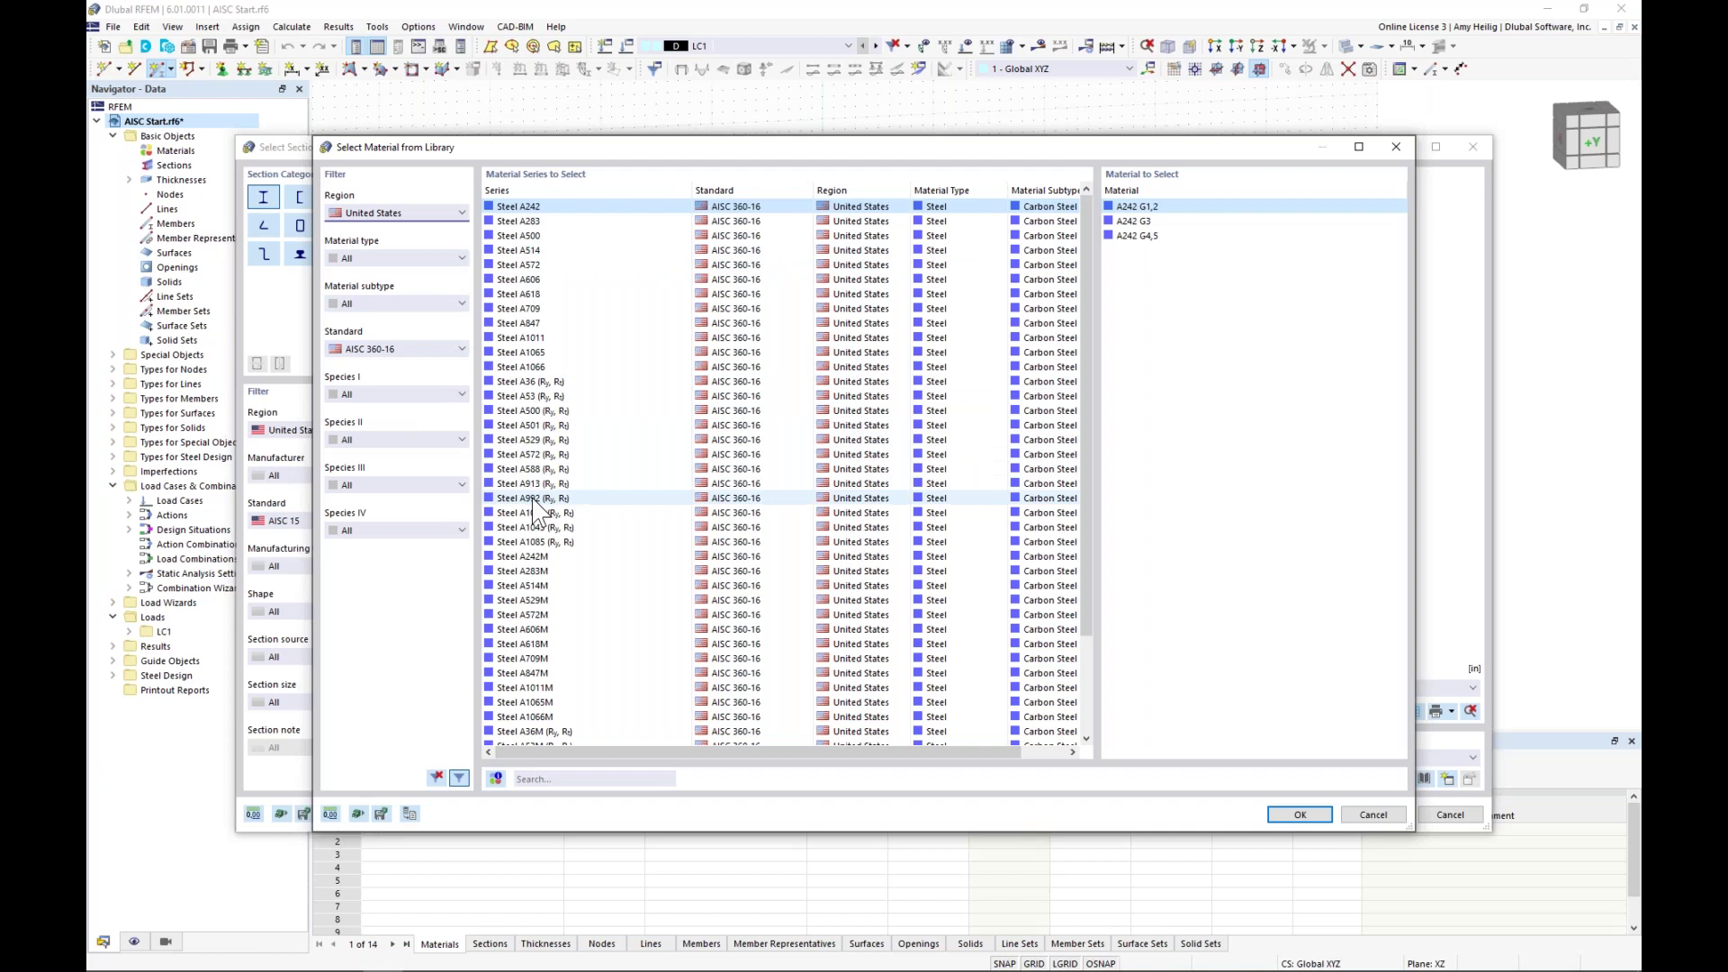
left_click(534, 498)
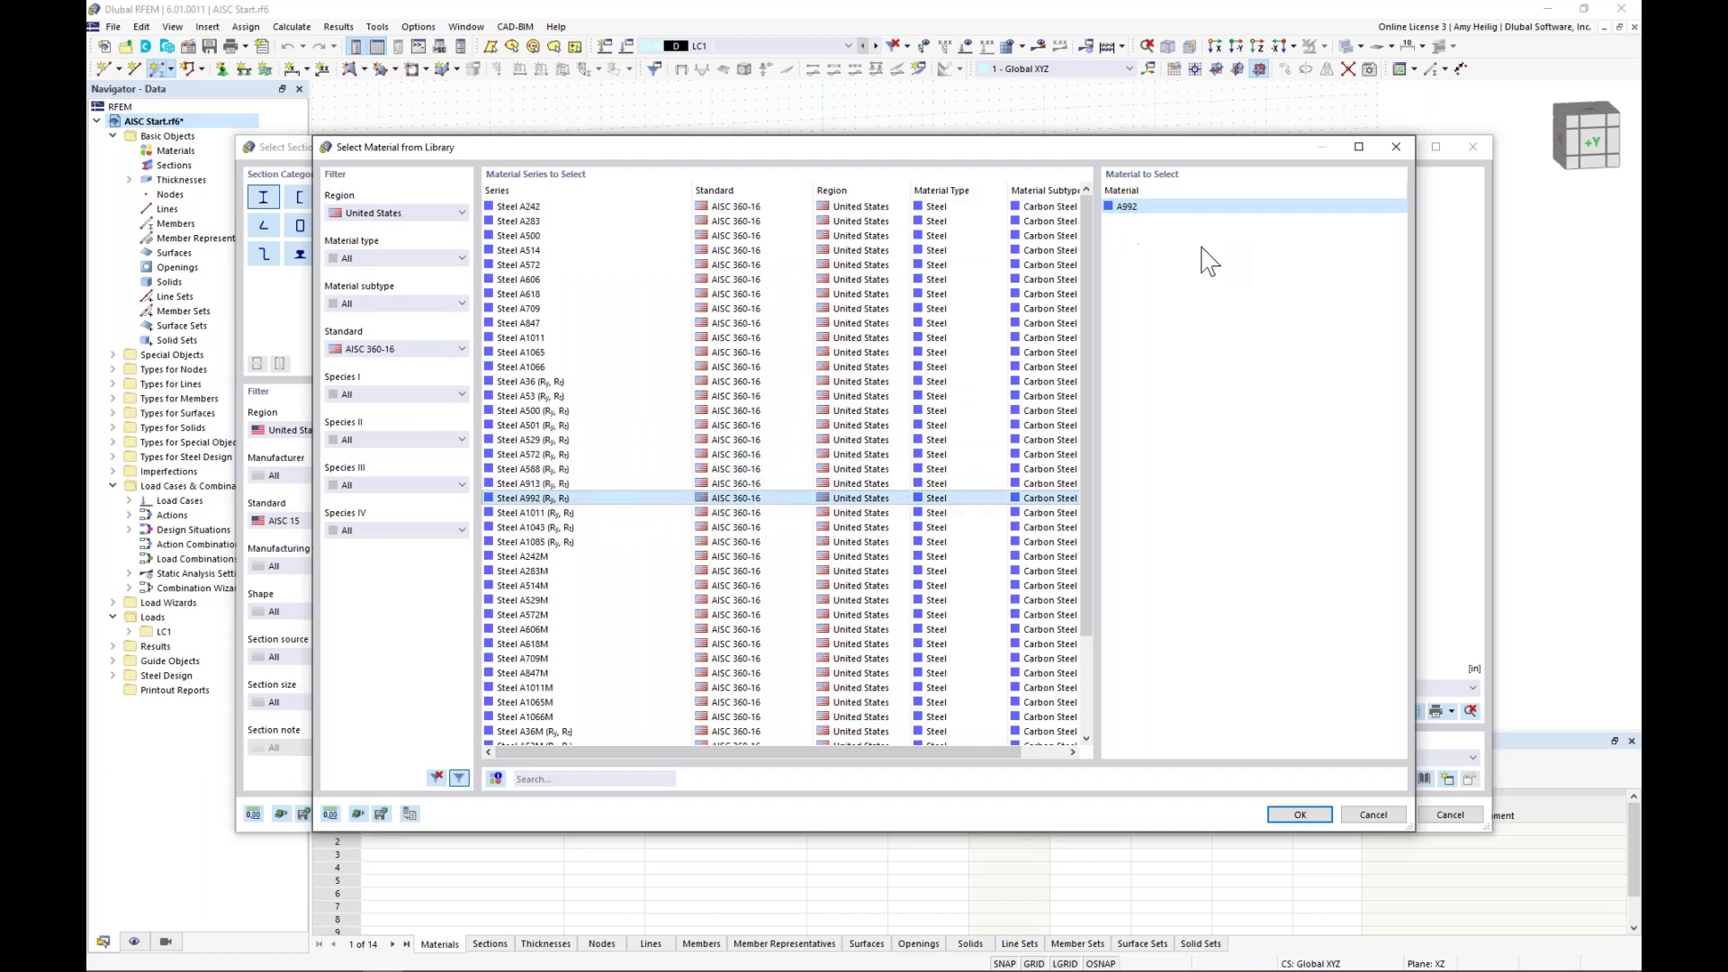
left_click(1301, 814)
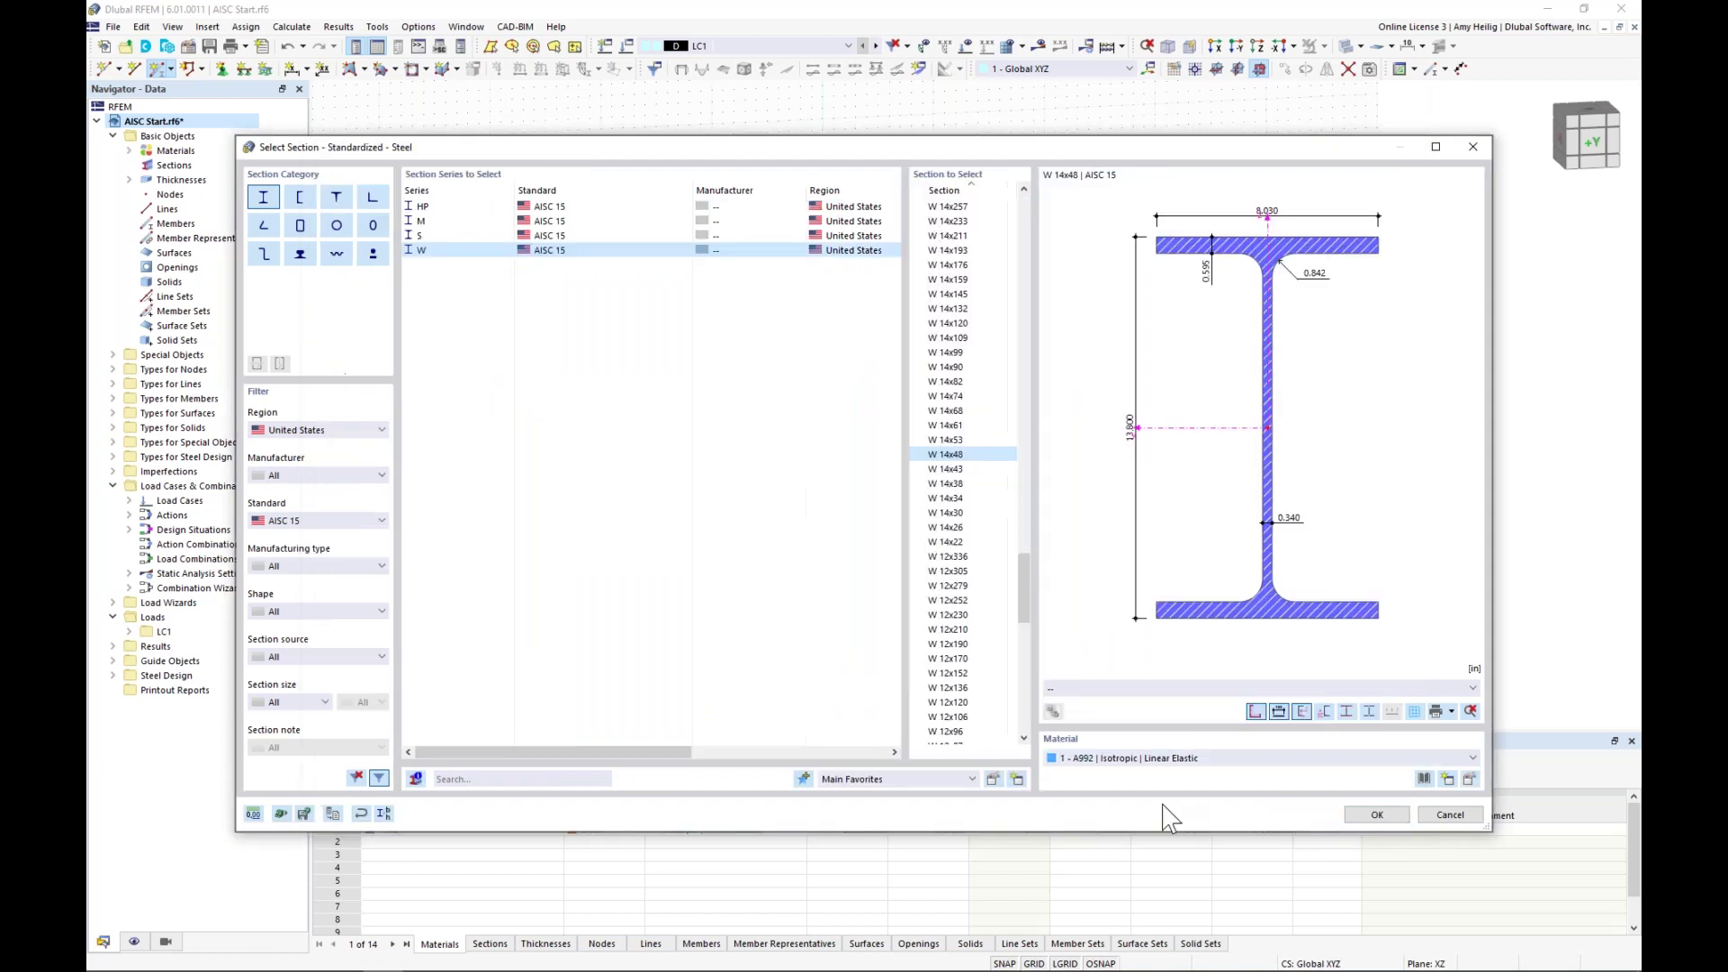
left_click(1128, 756)
left_click(1136, 766)
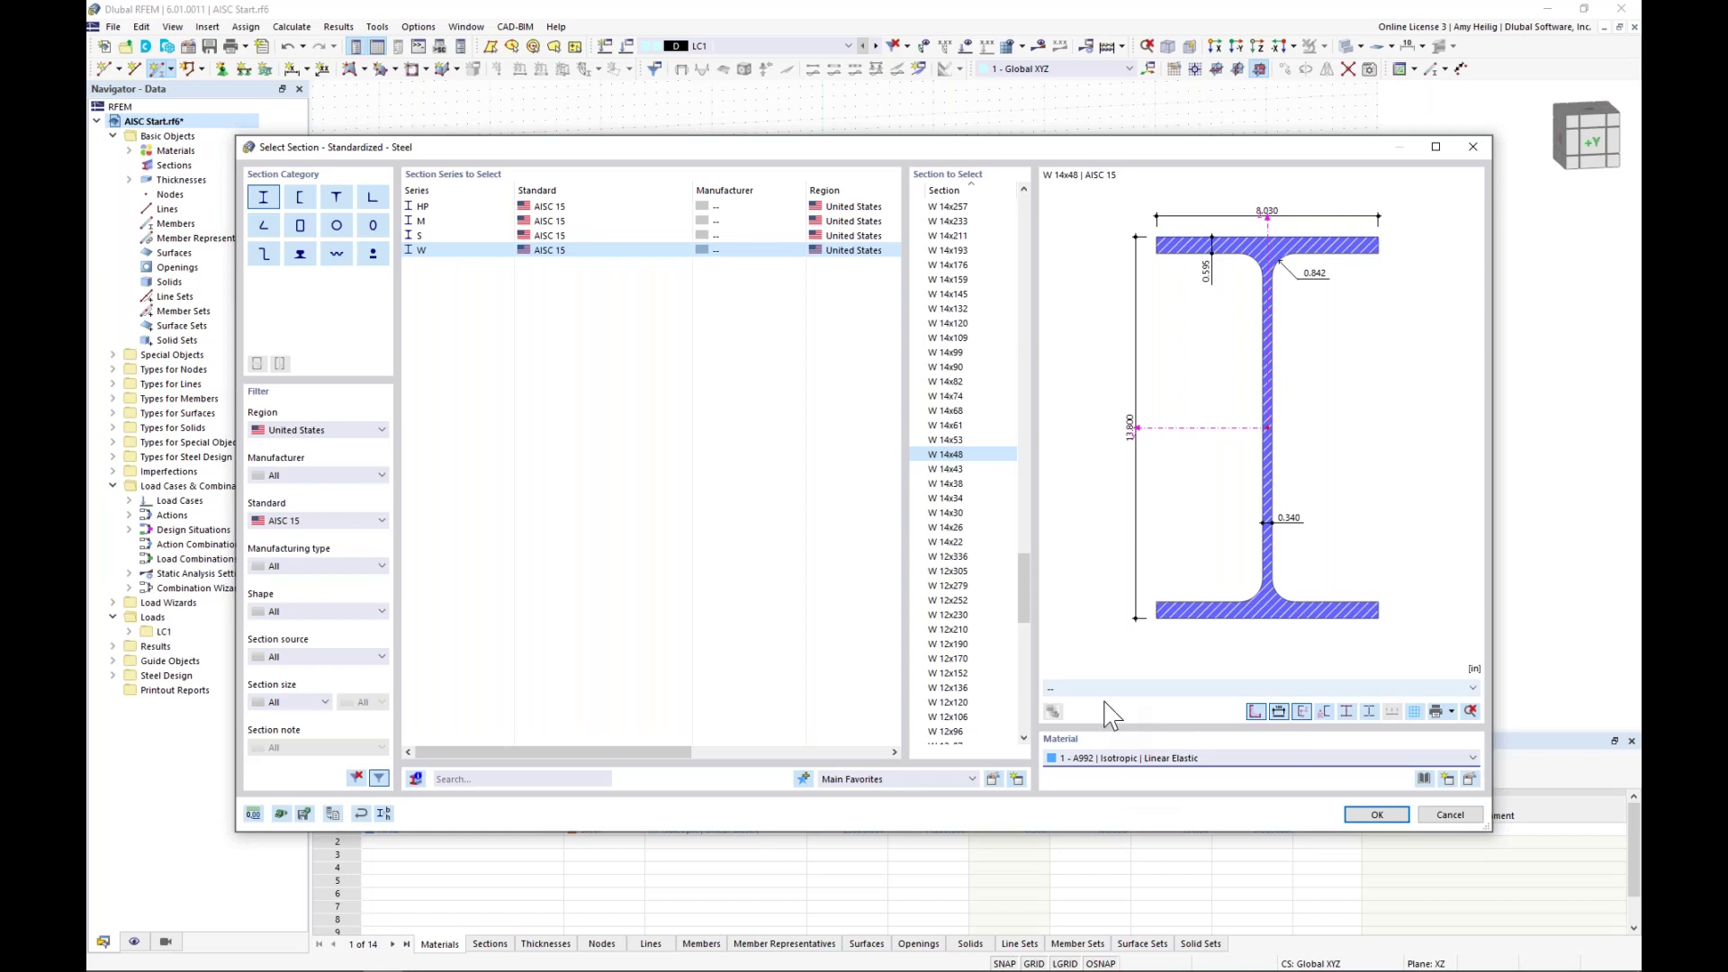
left_click(1375, 814)
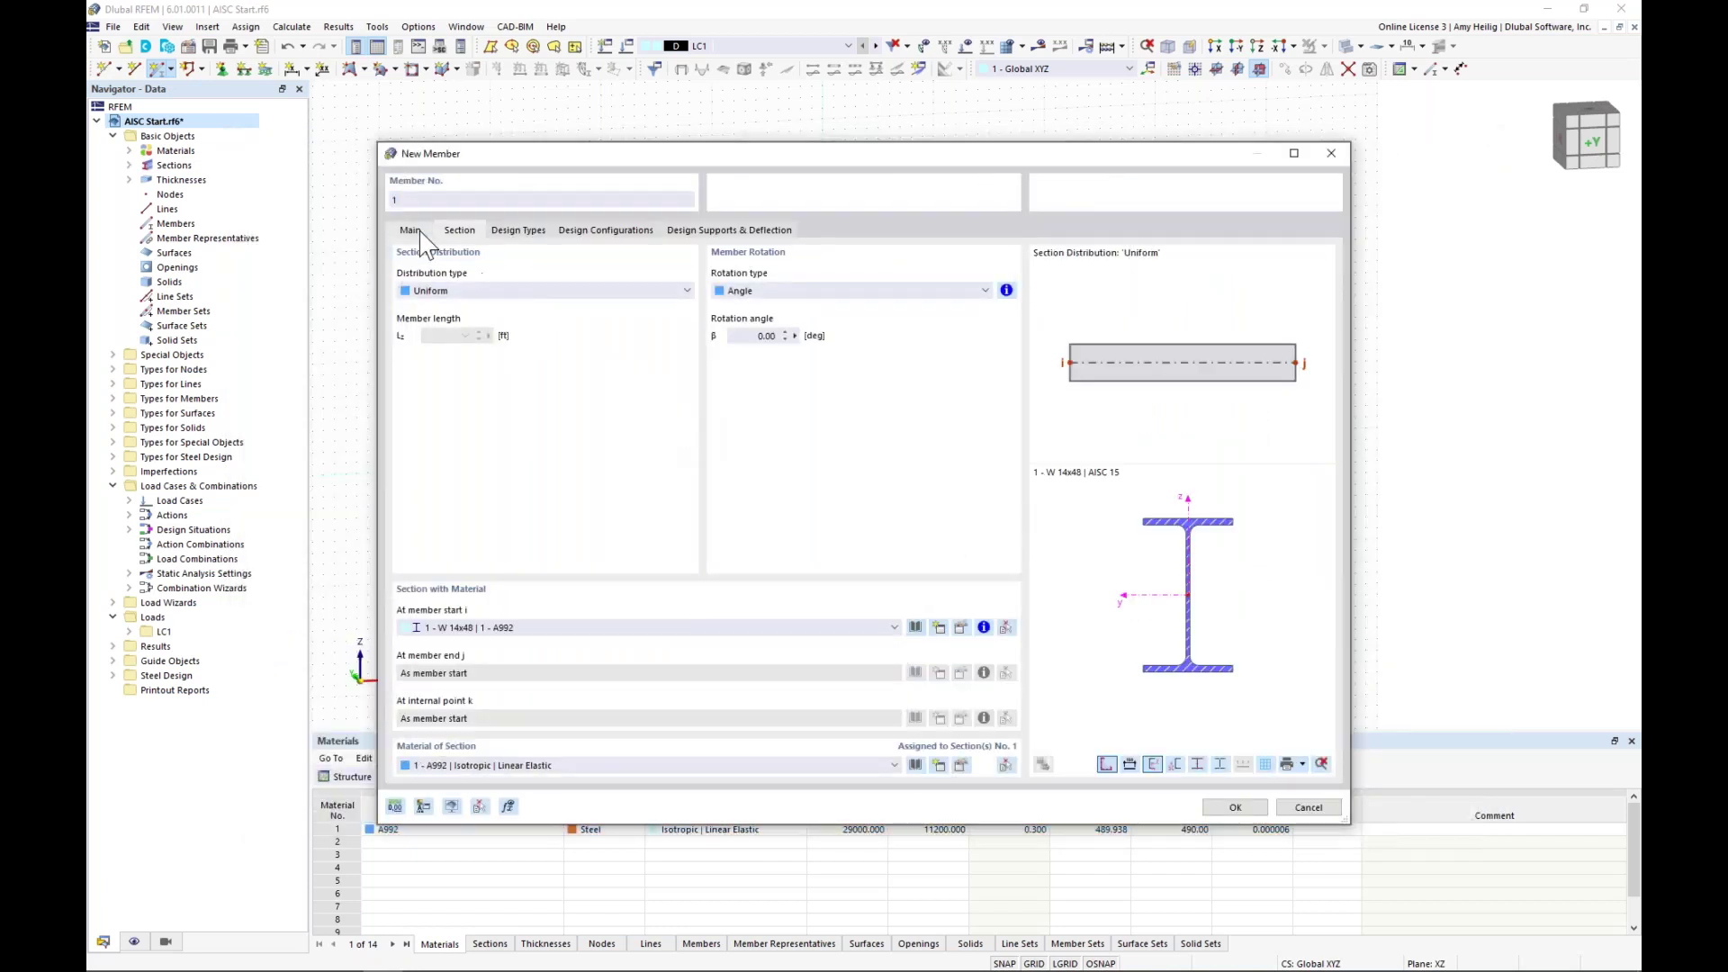
- Deactivate the design properties of the new beam member and confirm its definition for placement in the model
left_click(411, 230)
left_click(402, 617)
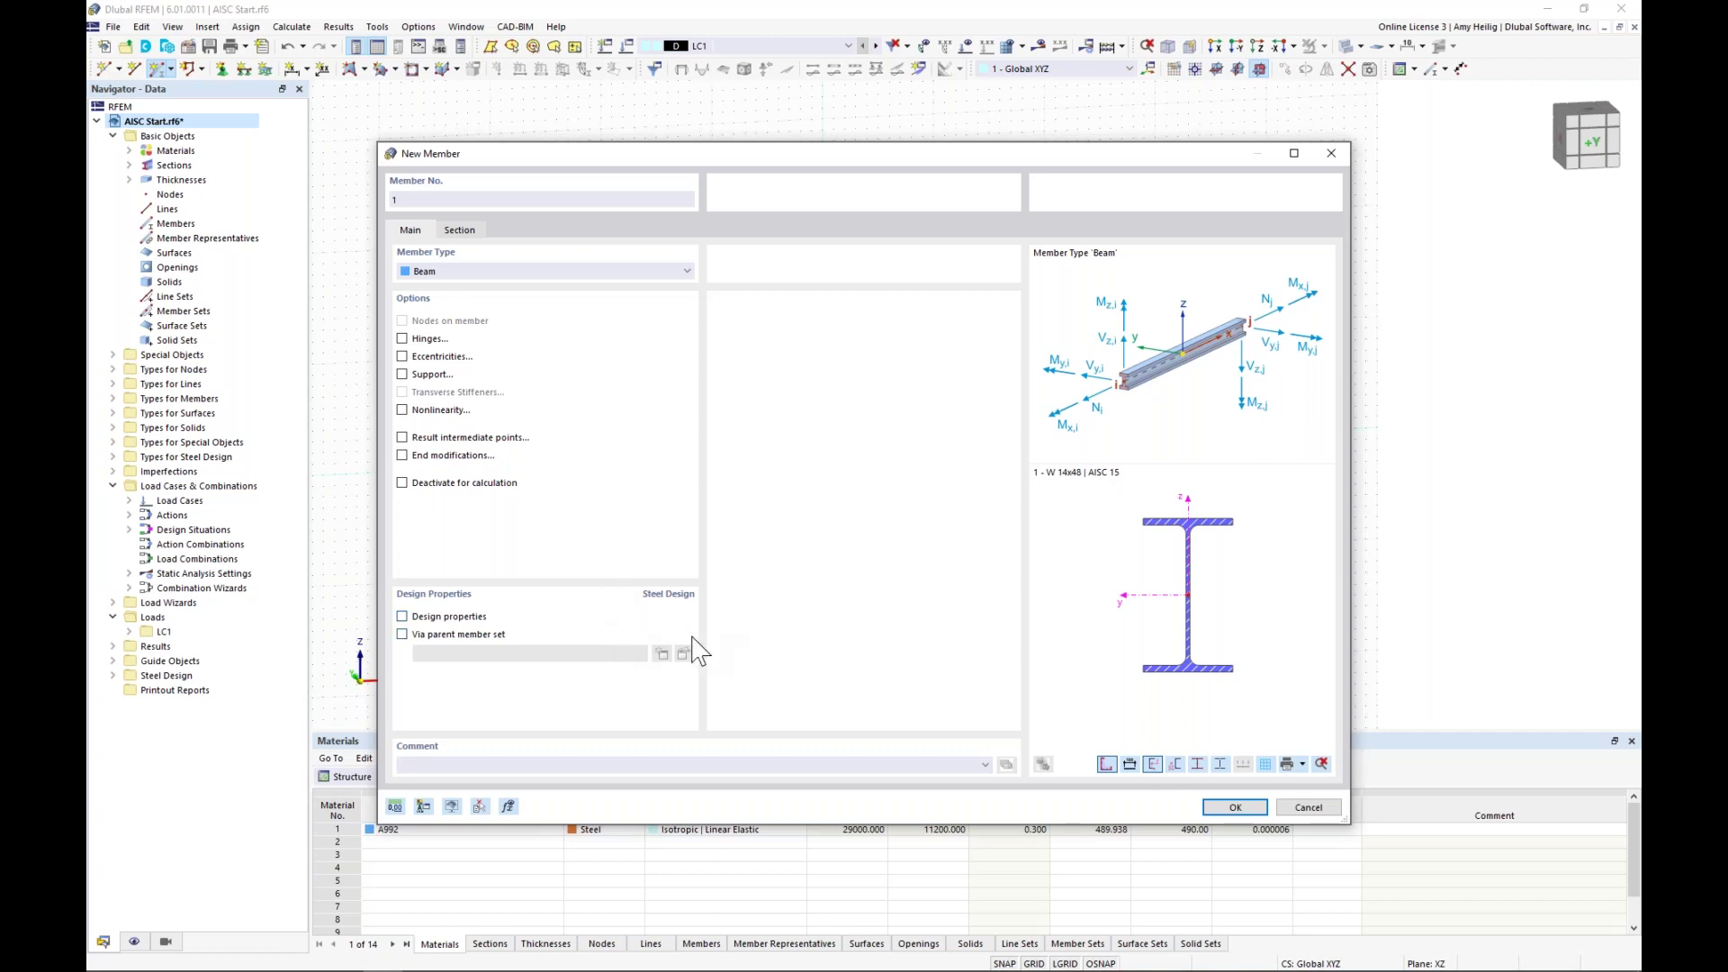
left_click(1237, 807)
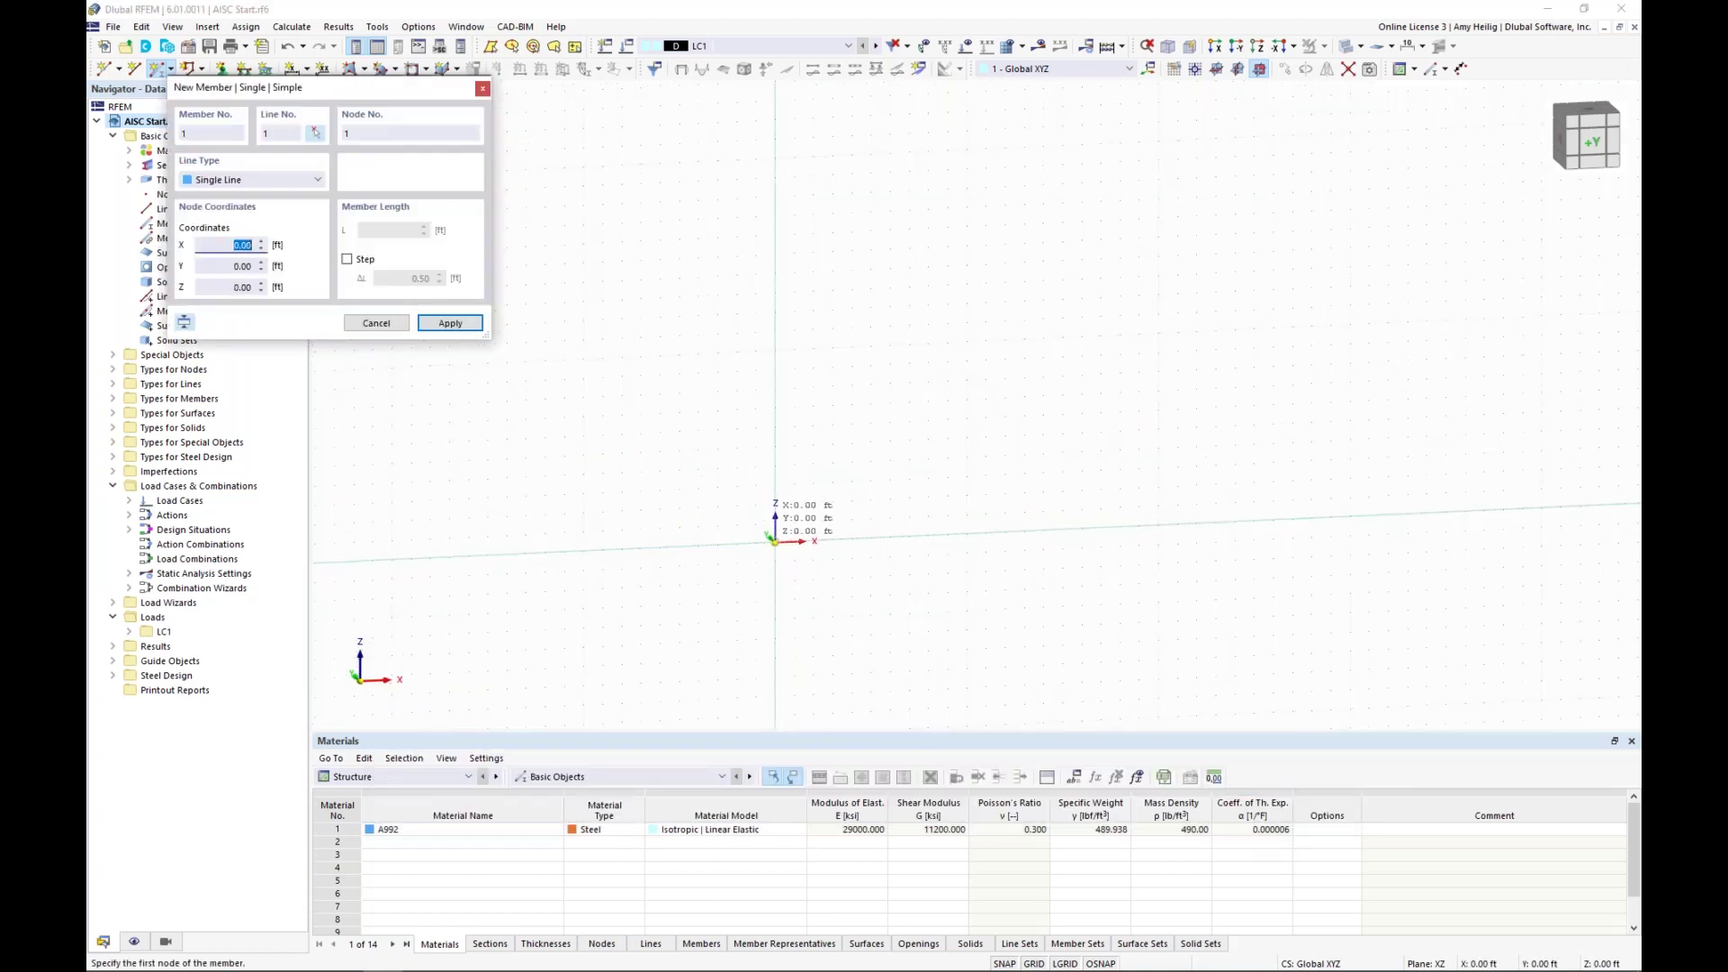
- Place two 14 ft vertical members in the XZ plane, one from the origin and one from X = 40 ft
left_click(774, 540)
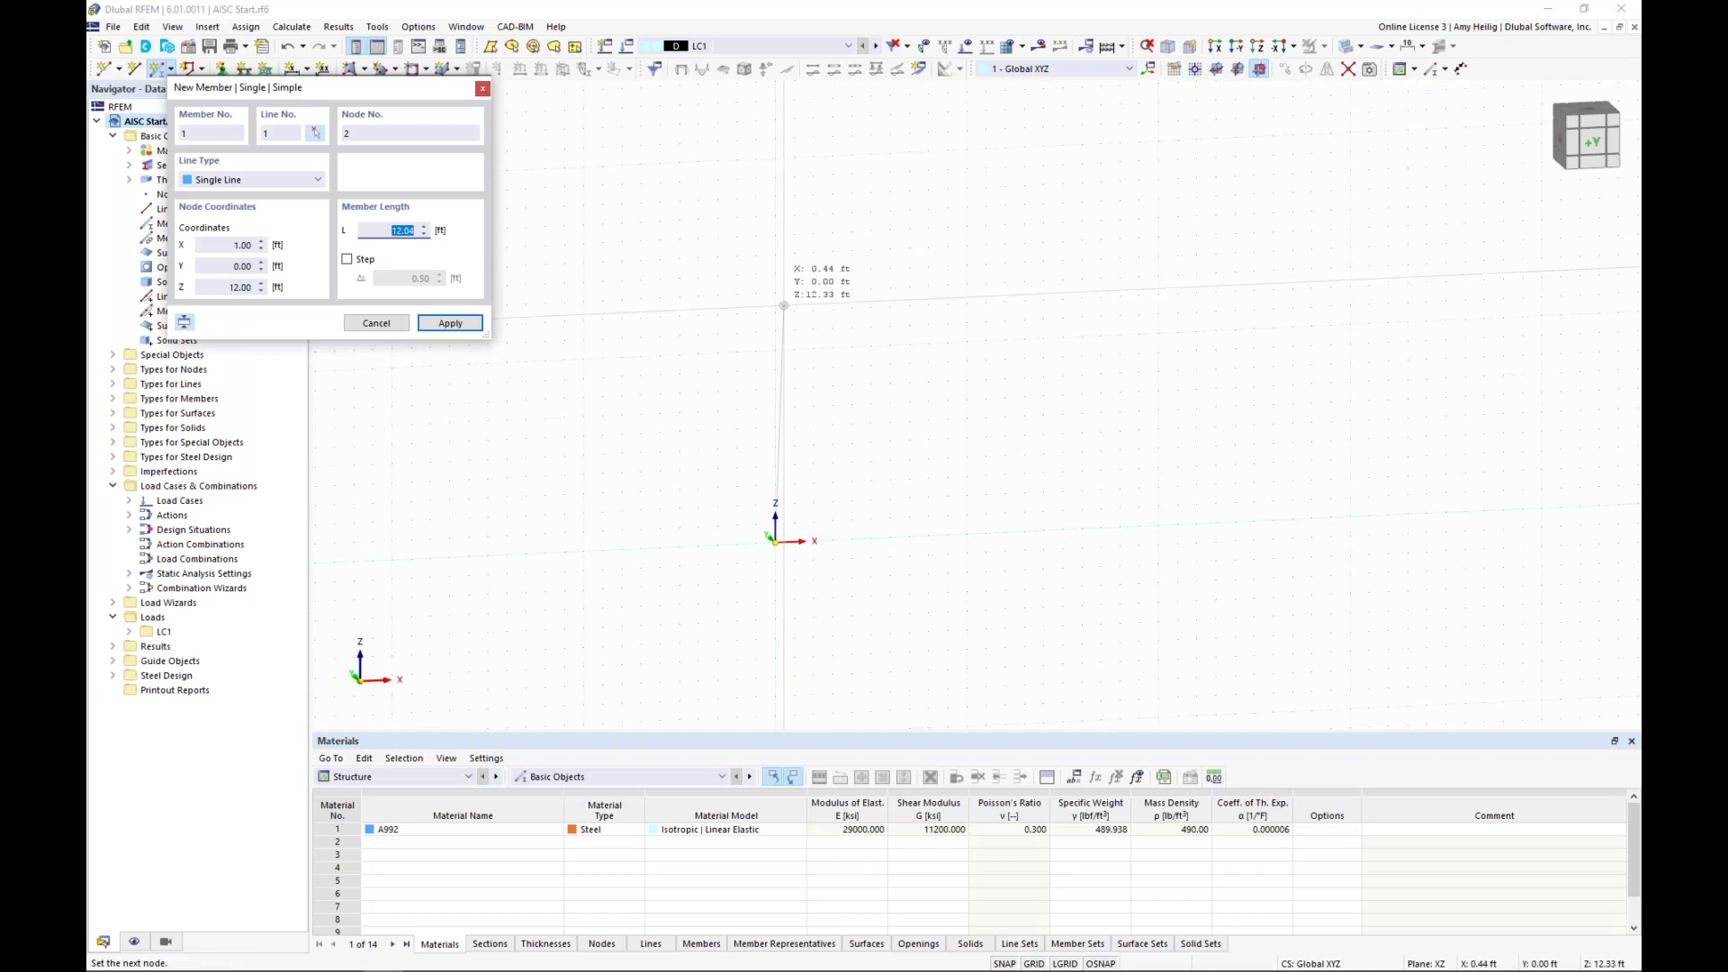
left_click(776, 272)
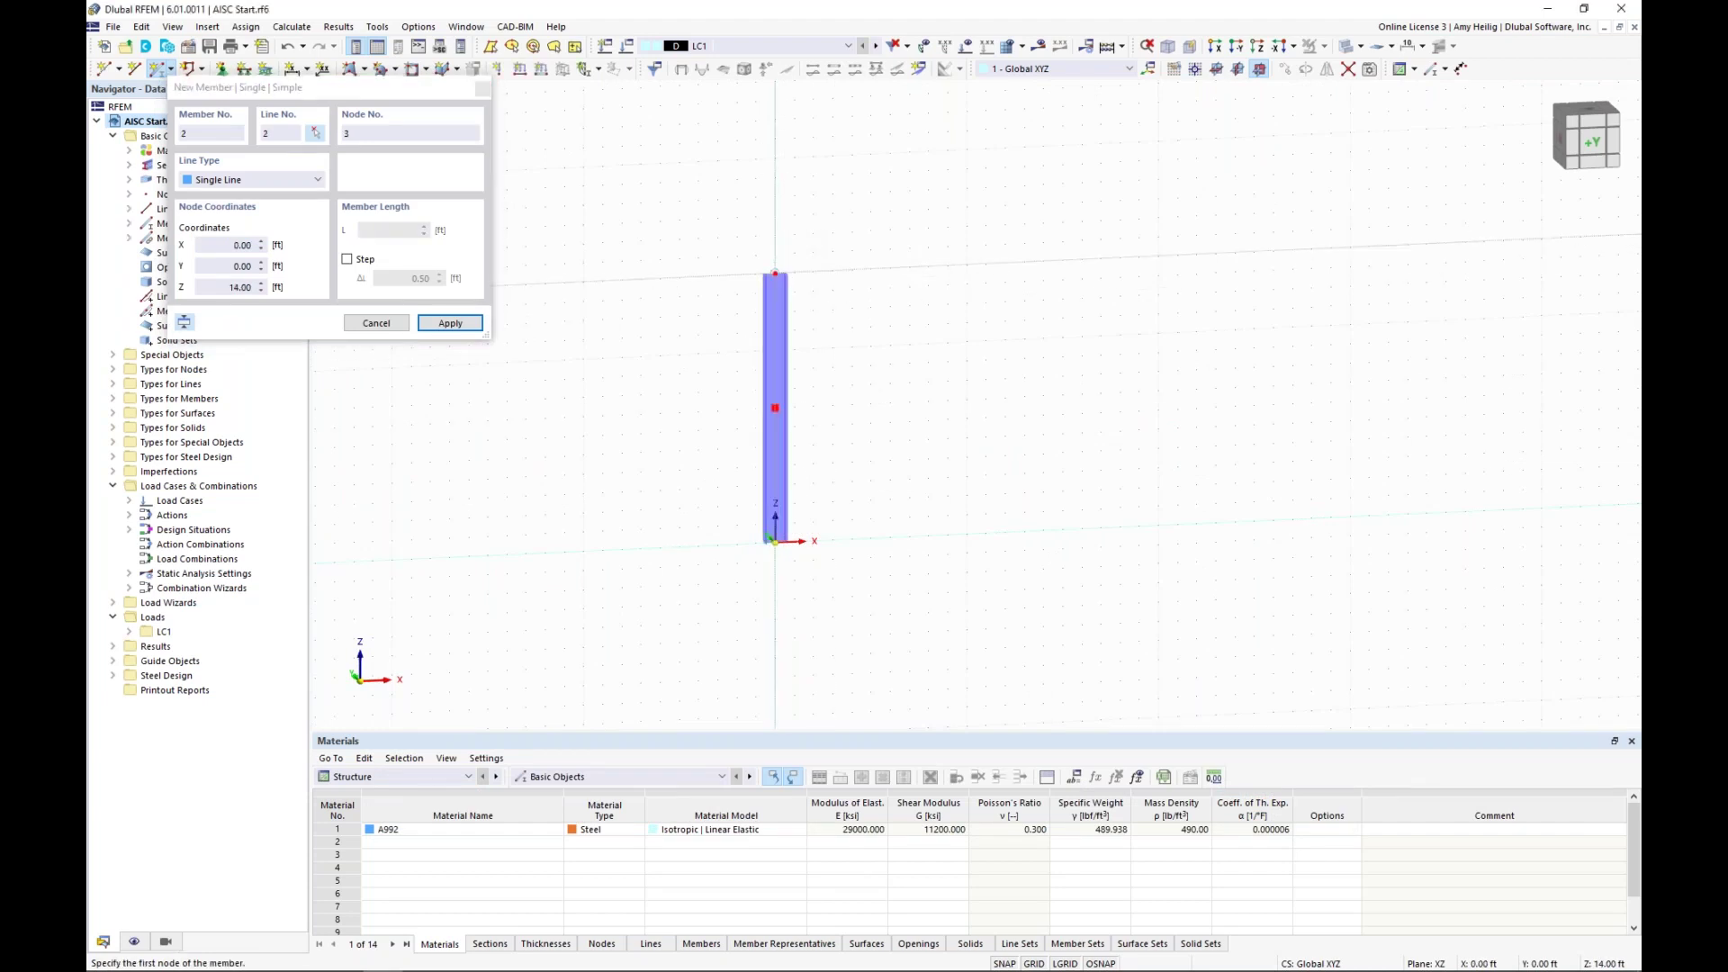
middle_click_drag(1119, 542, 945, 567)
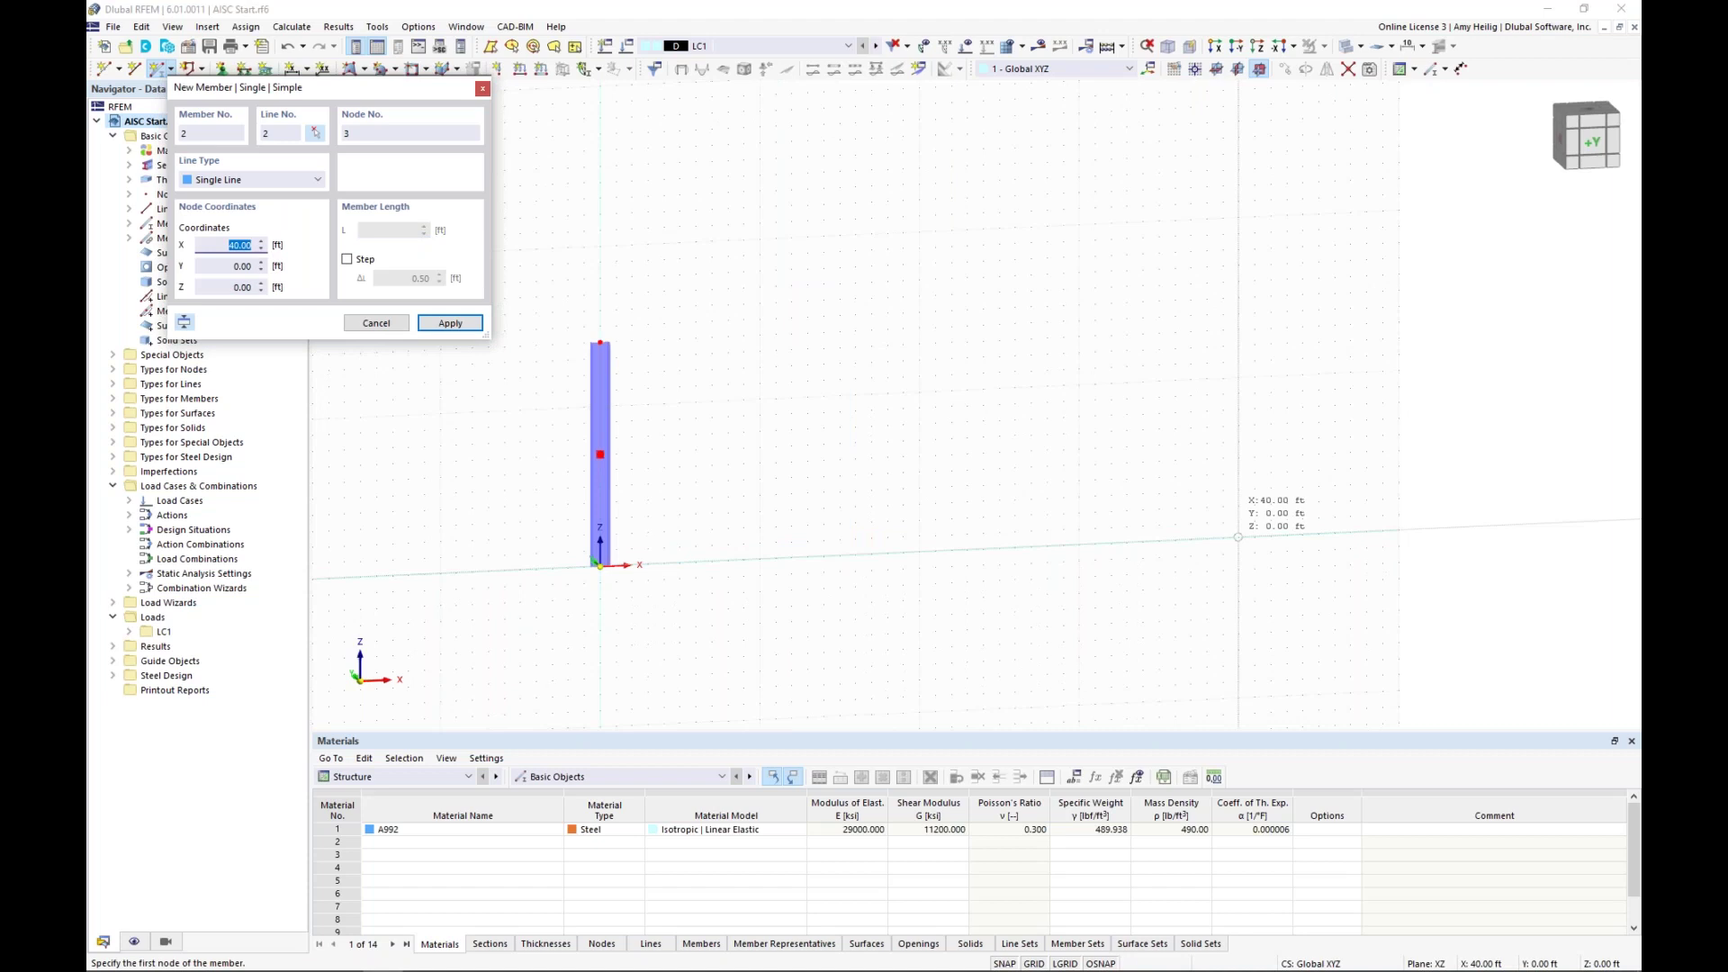
left_click(1238, 537)
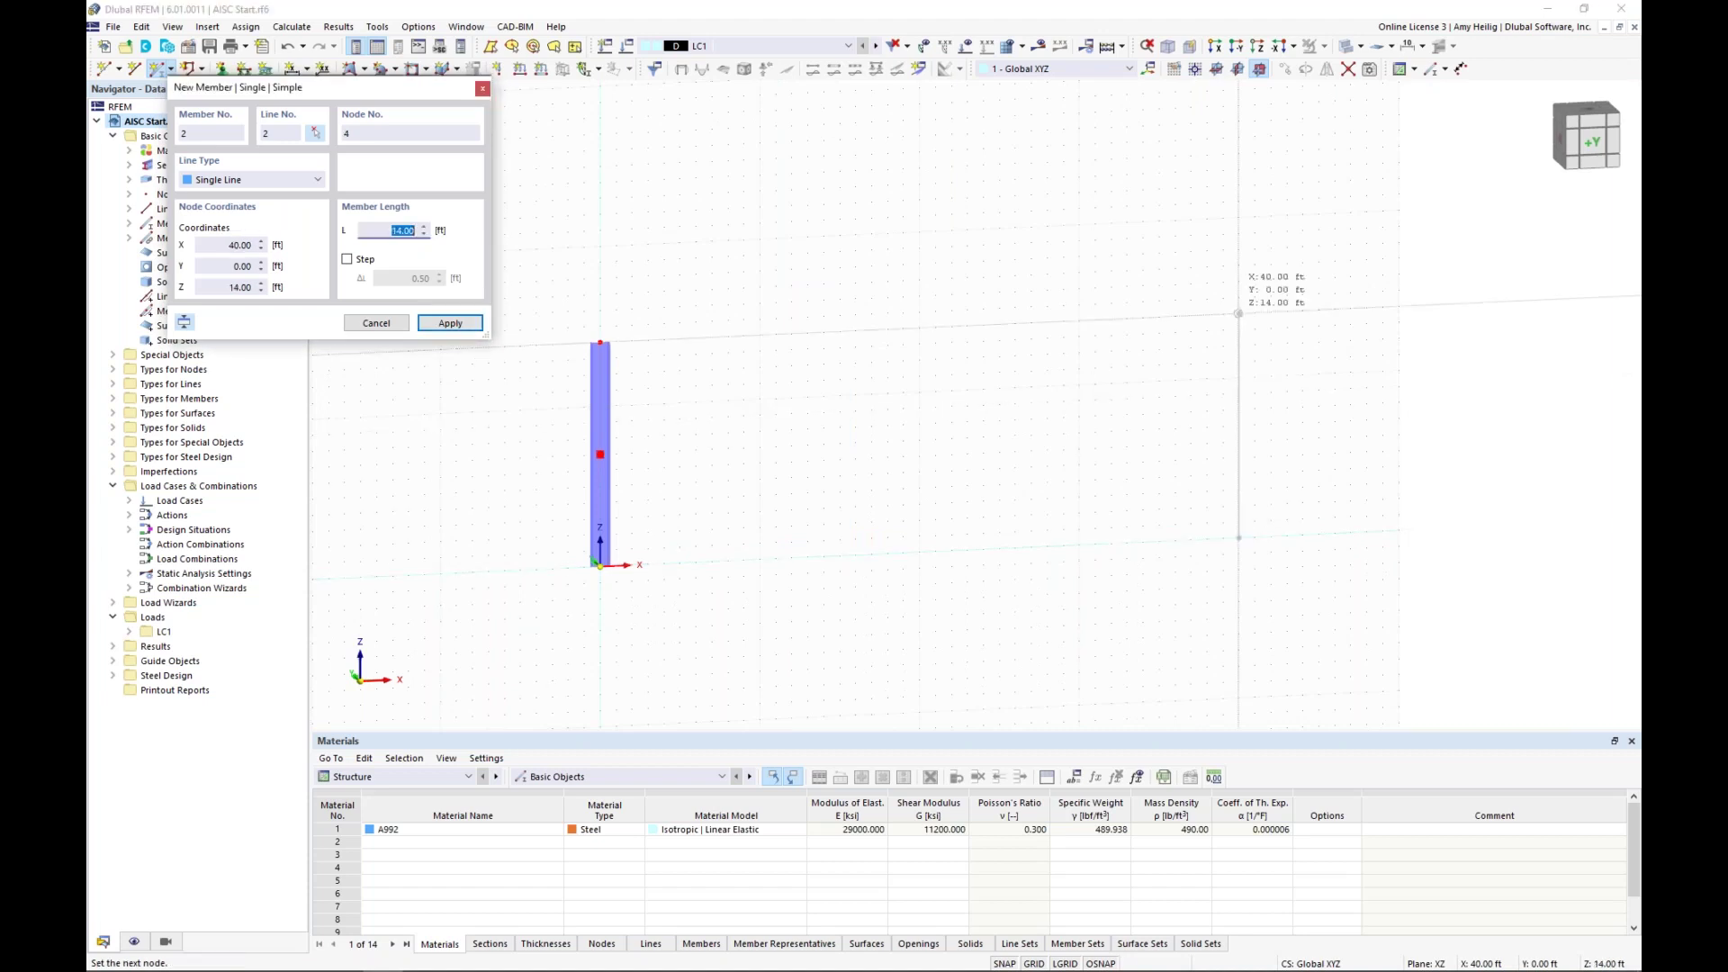
left_click(1239, 313)
left_click(1238, 313)
key("Escape")
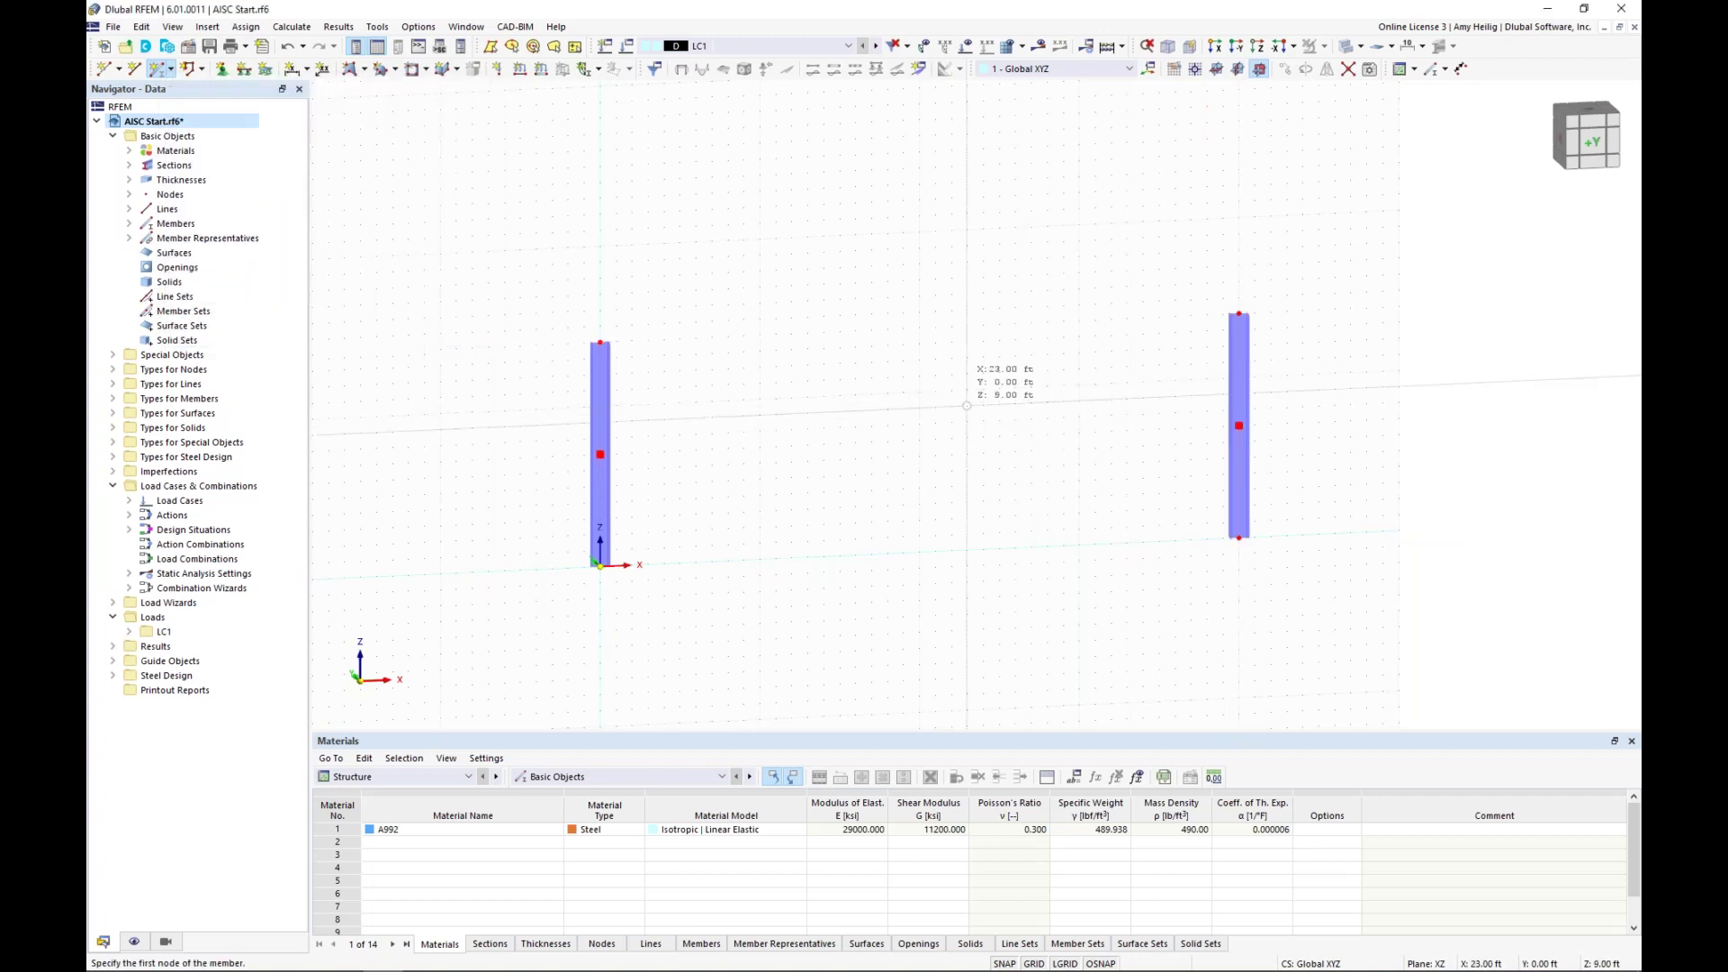
- Create a node between the two column top nodes at 50% of the distance, and finish node placement
middle_click_drag(948, 482, 911, 471, "ctrl")
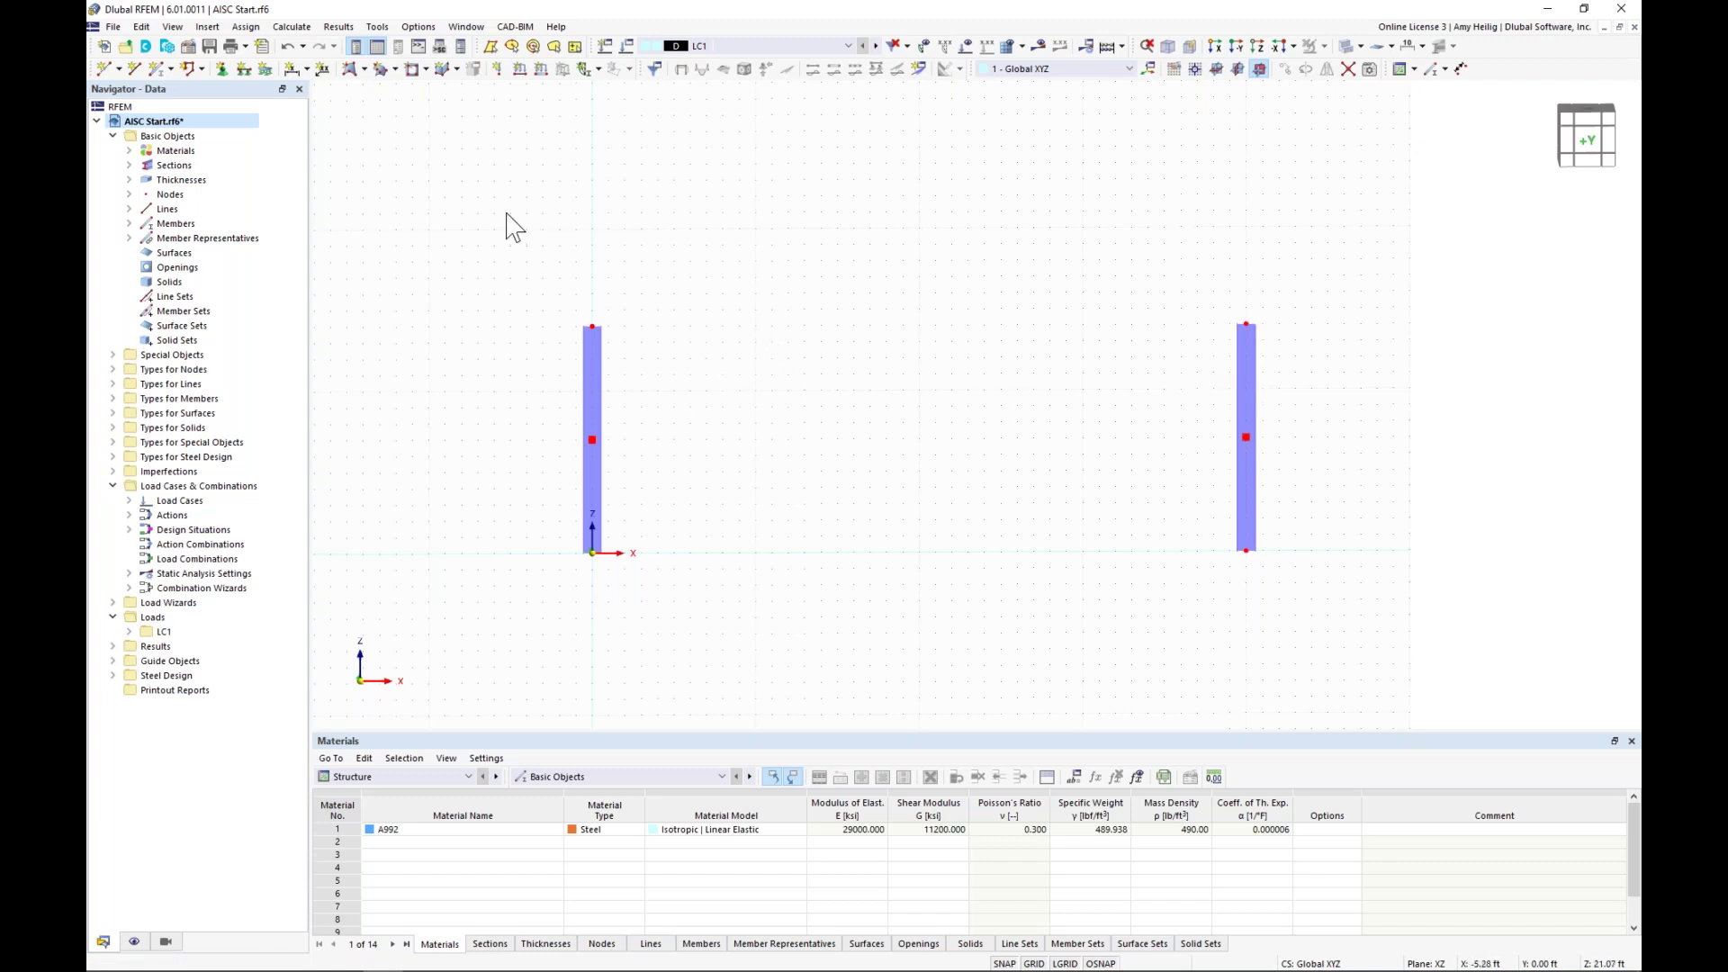
left_click(119, 69)
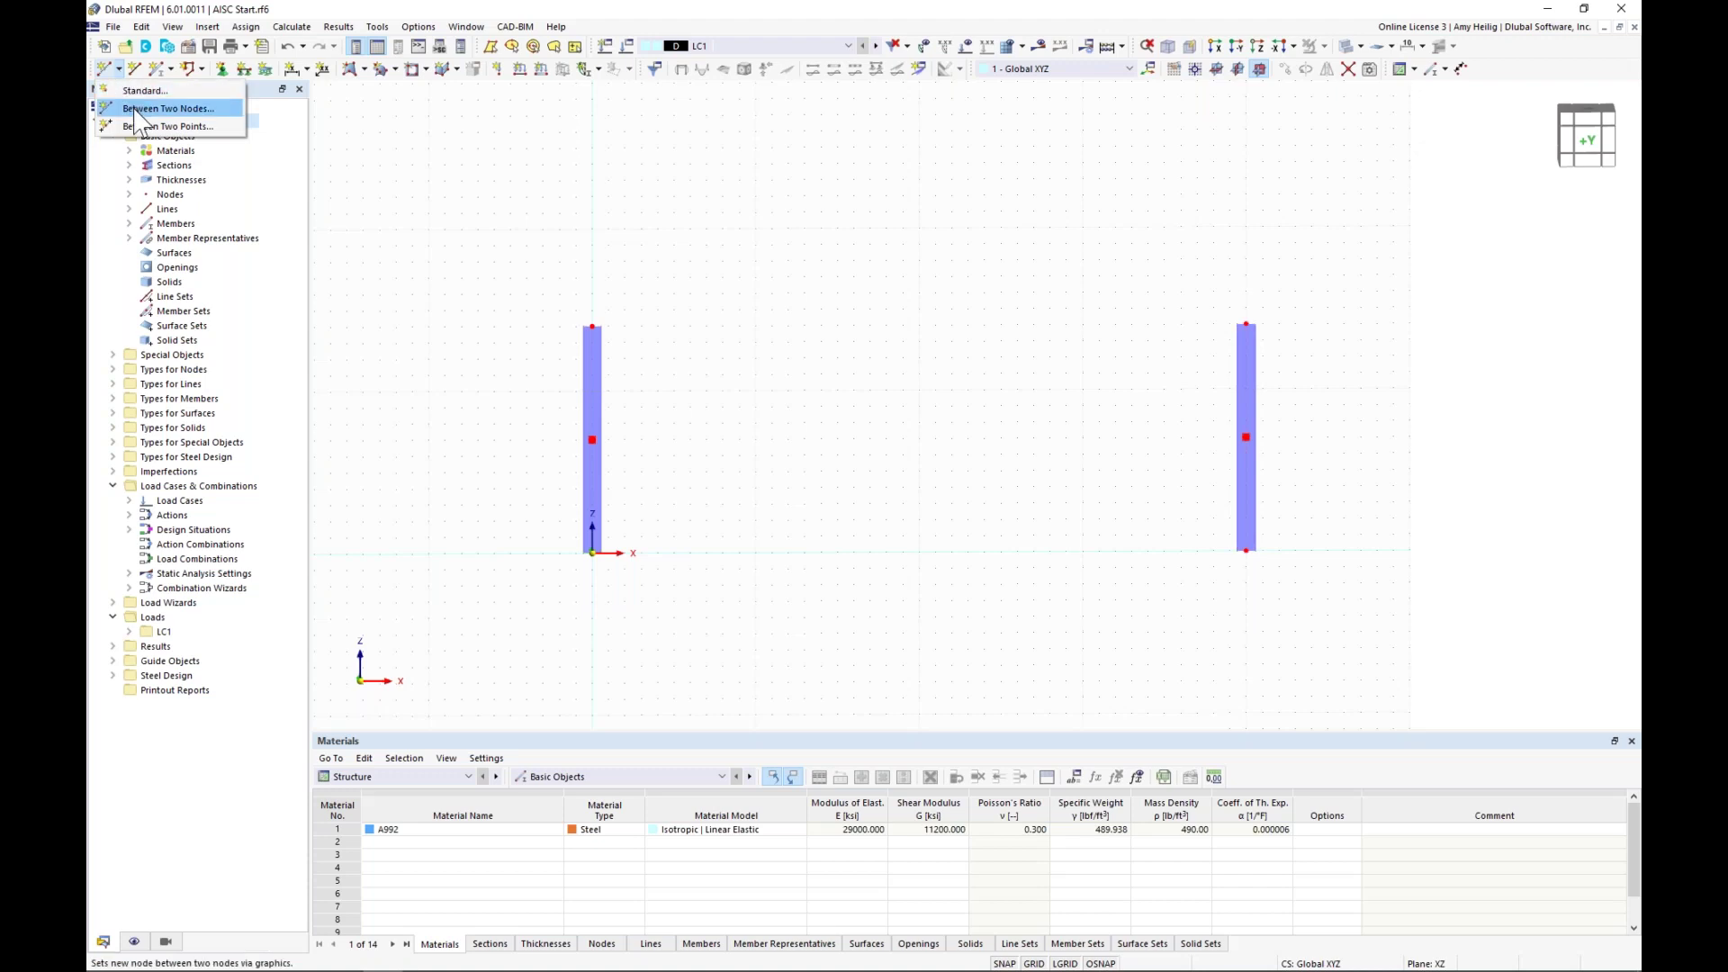
left_click(136, 111)
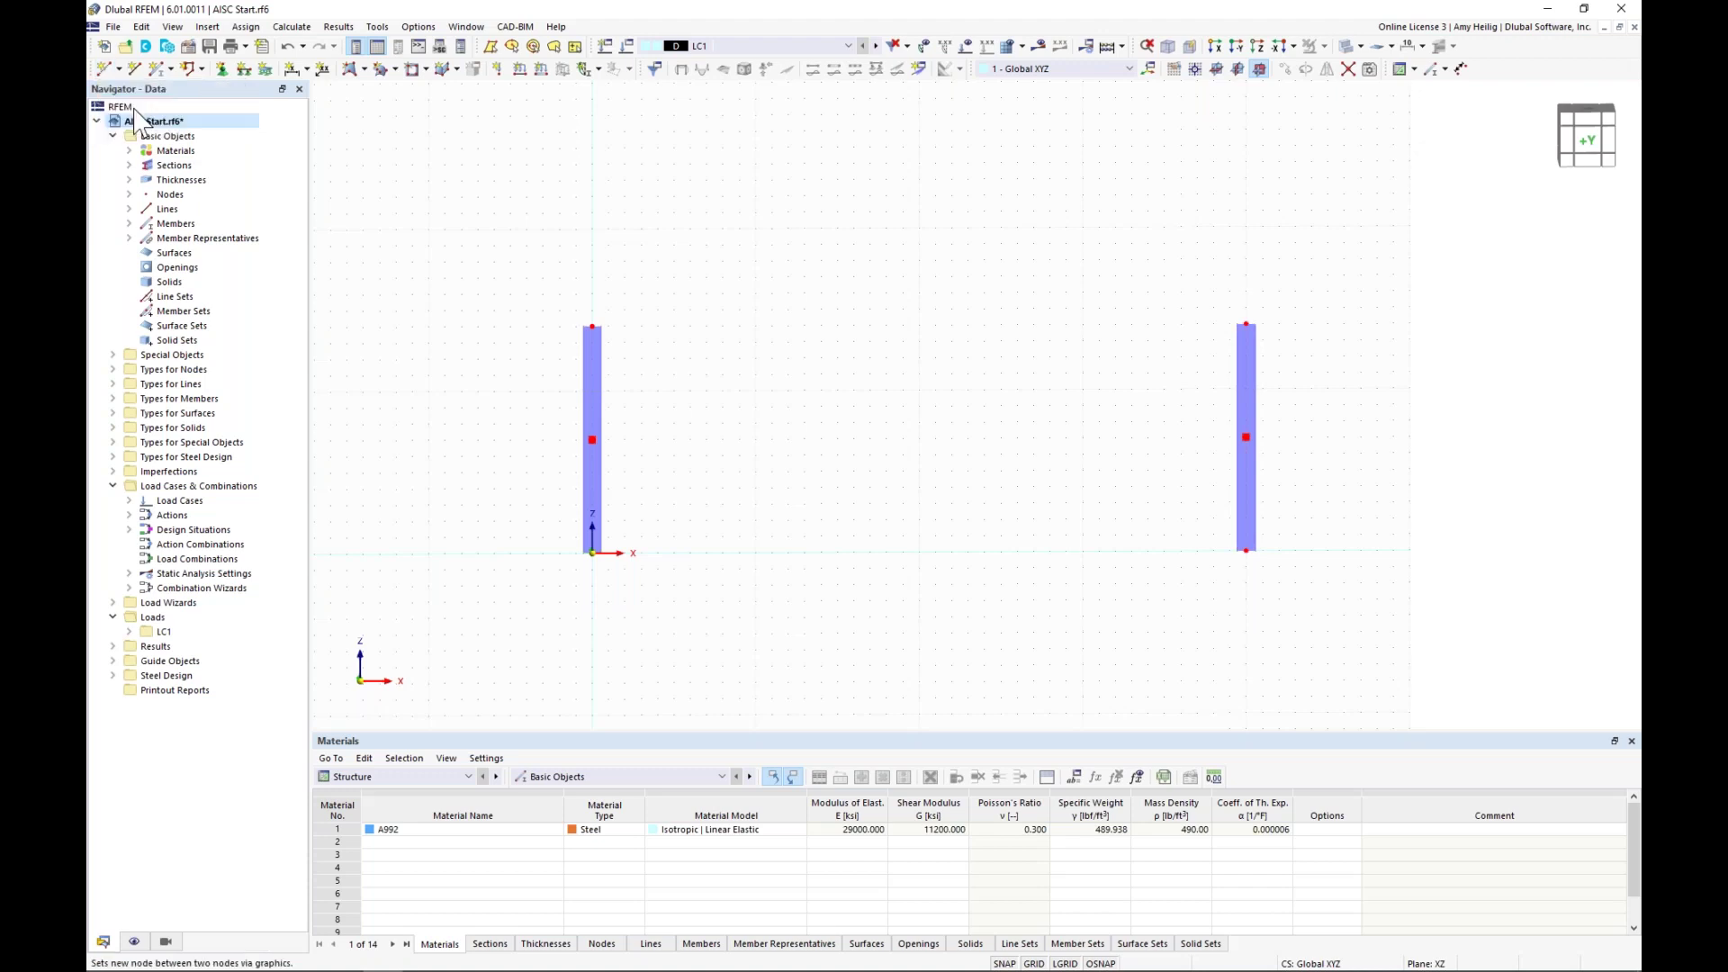
left_click_drag(474, 103, 415, 105)
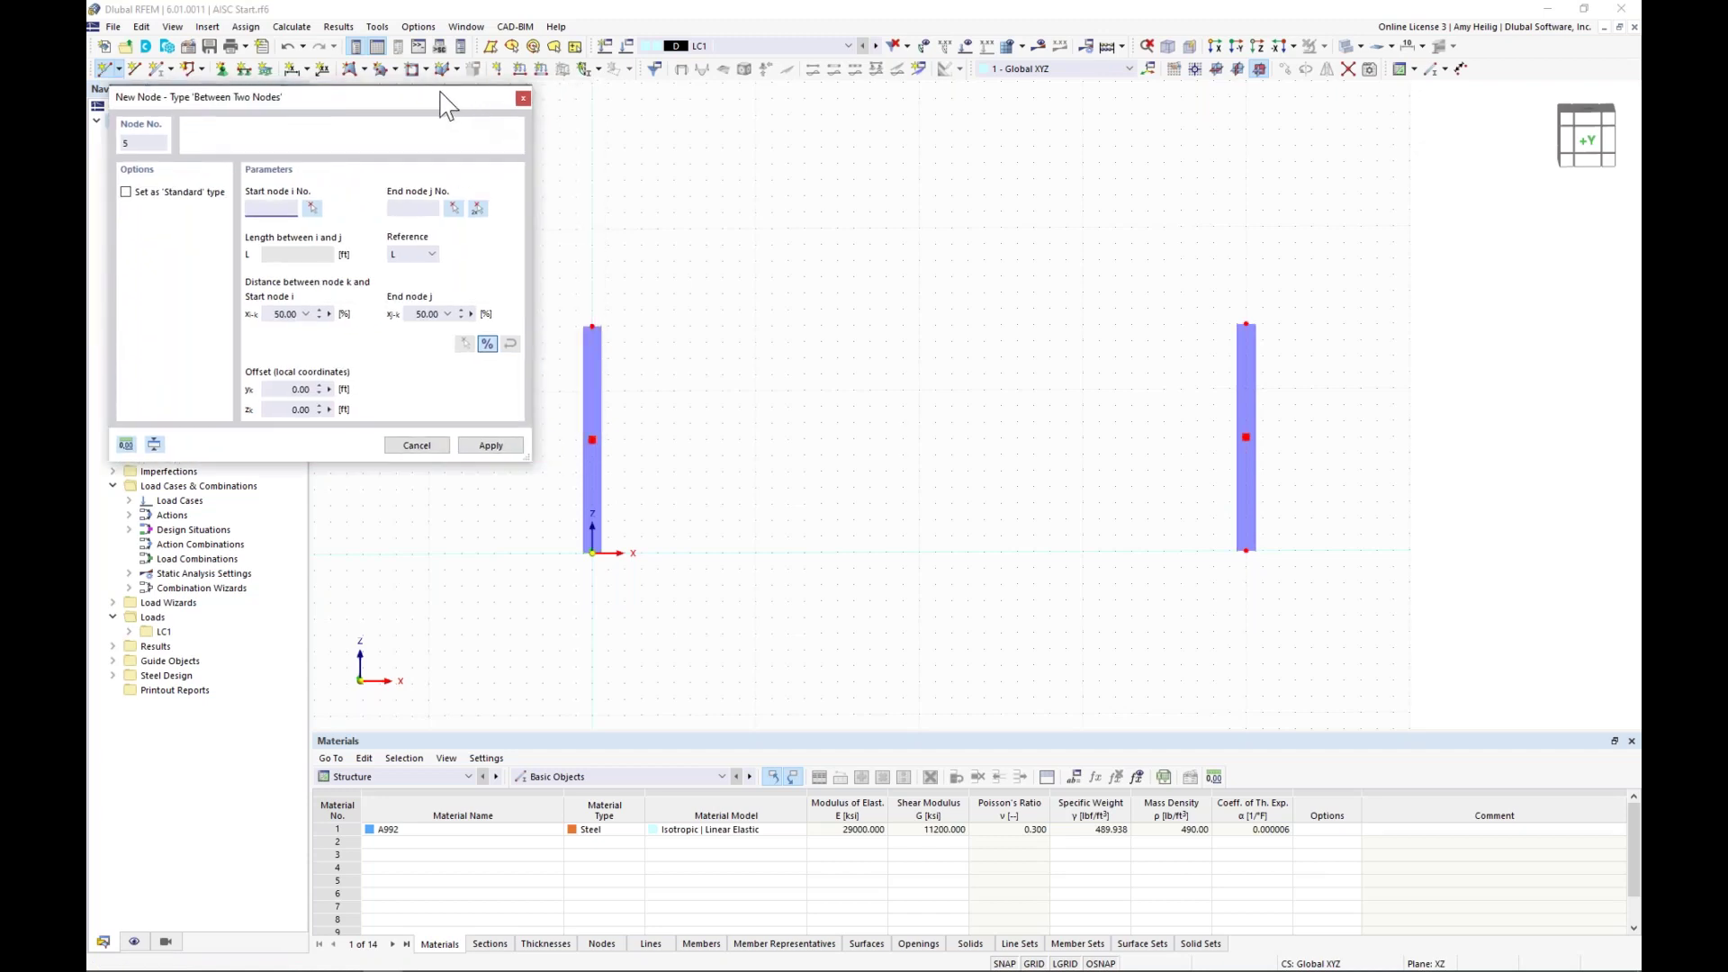
left_click(478, 209)
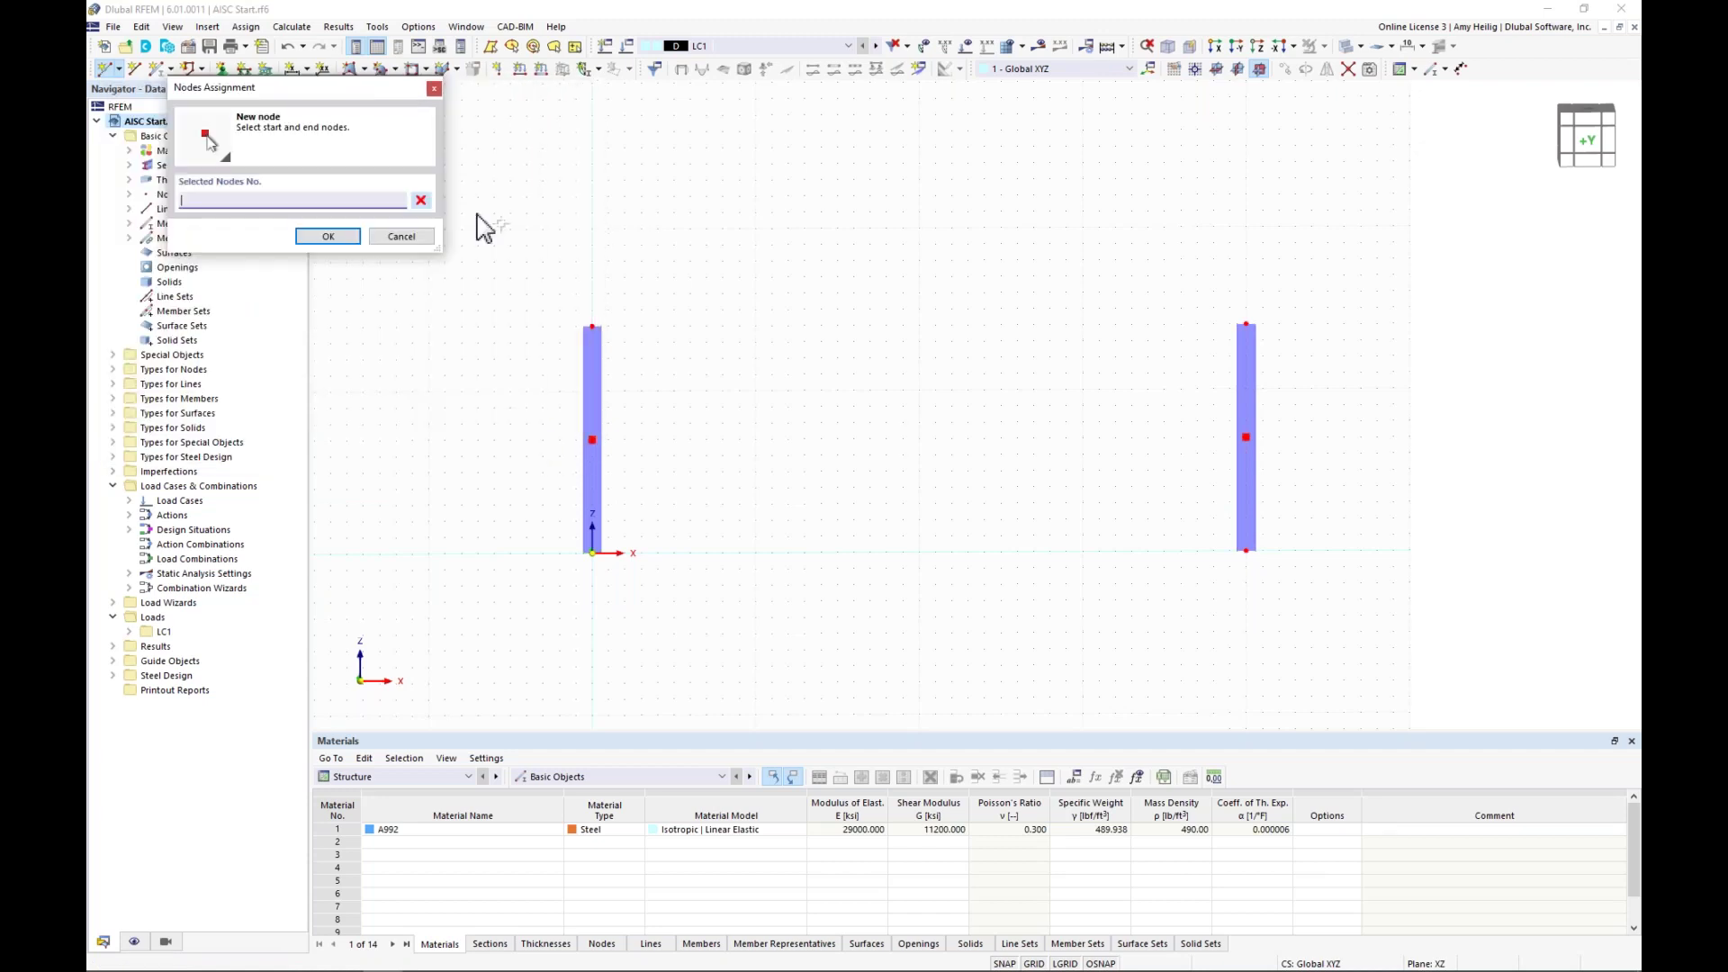
left_click(592, 327)
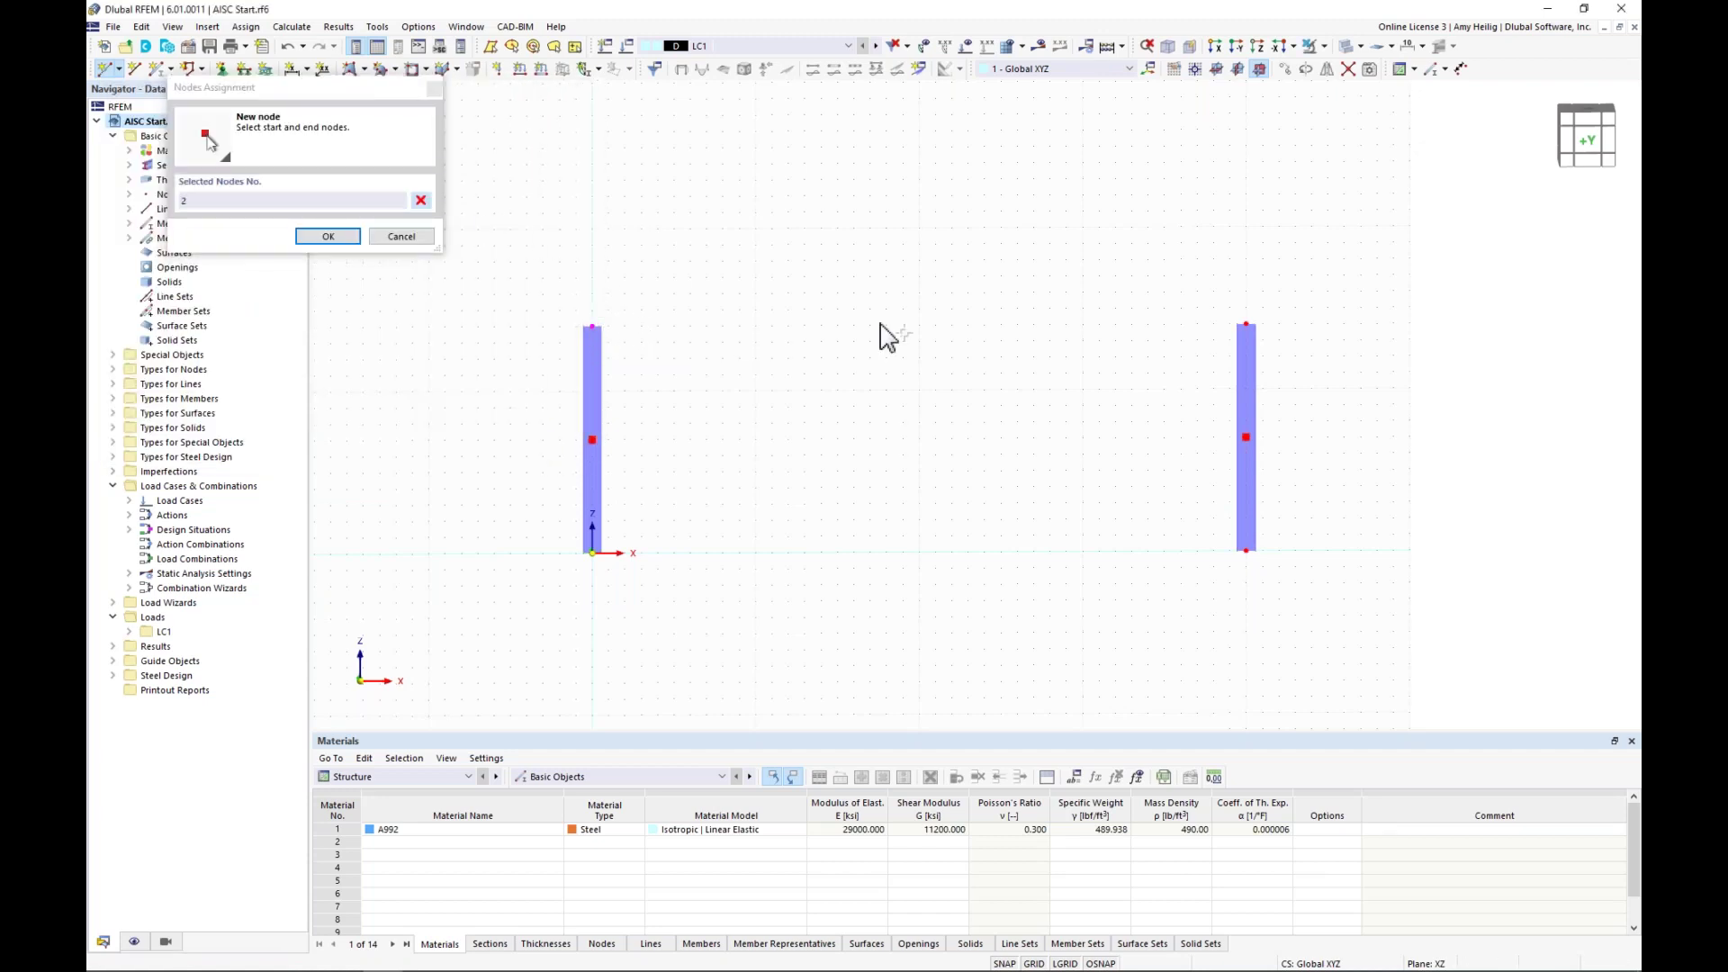
left_click(1247, 328)
left_click(495, 447)
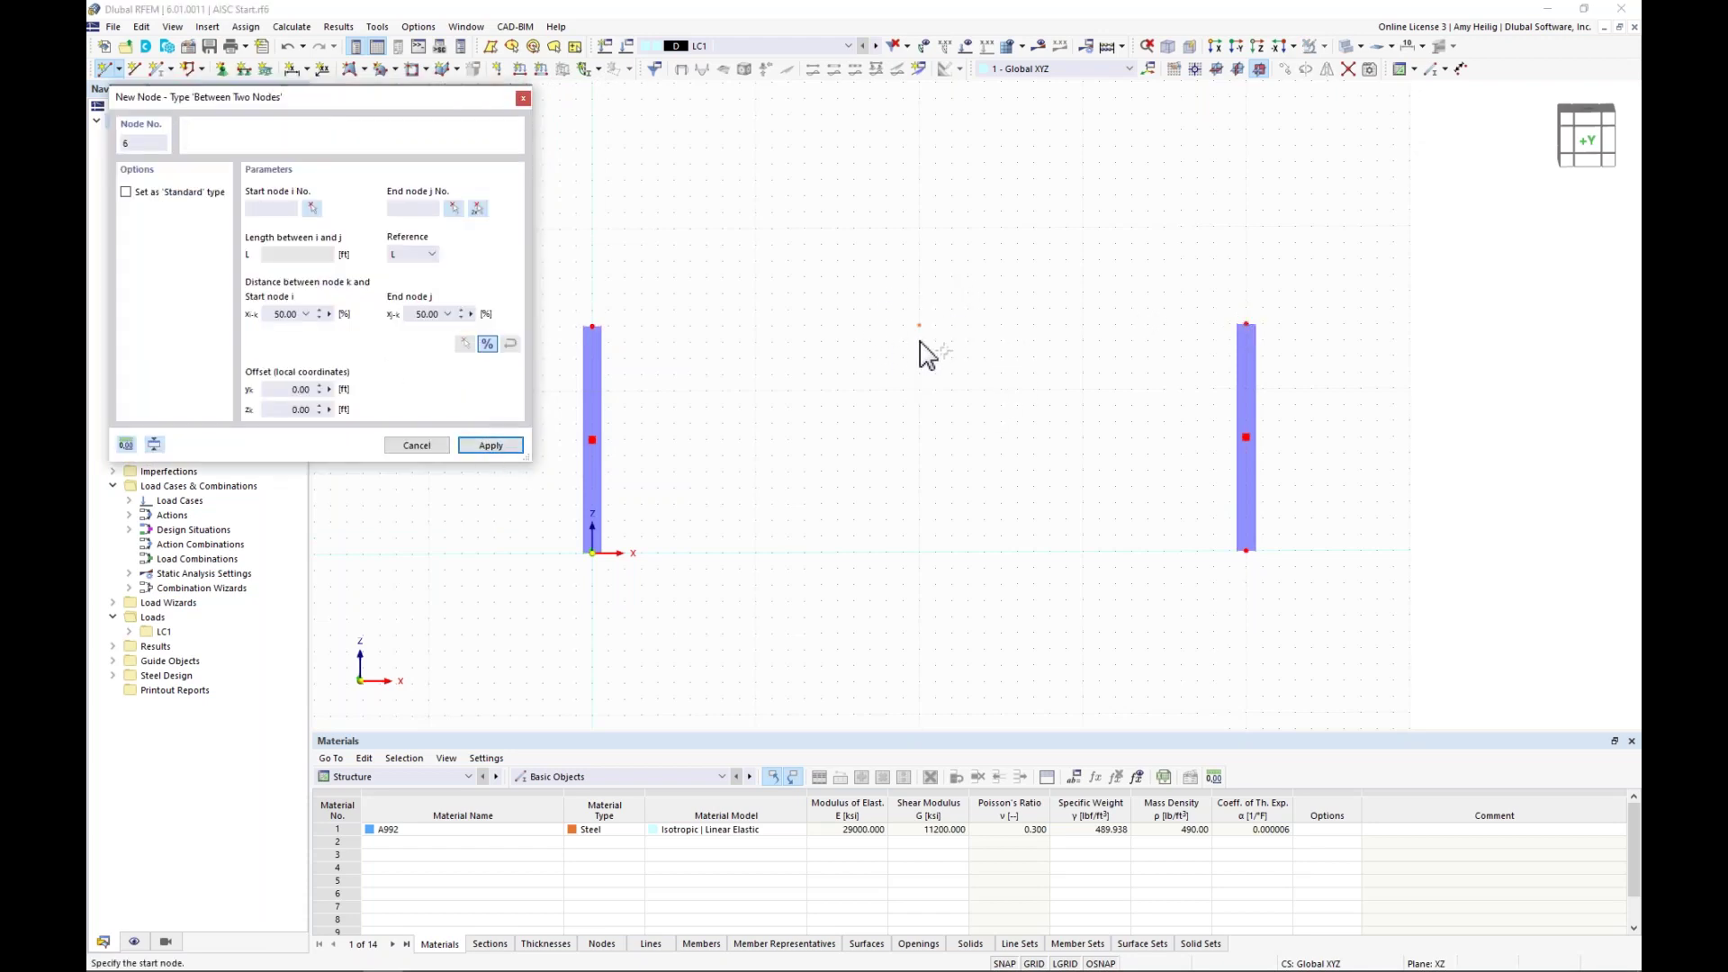
key("Escape")
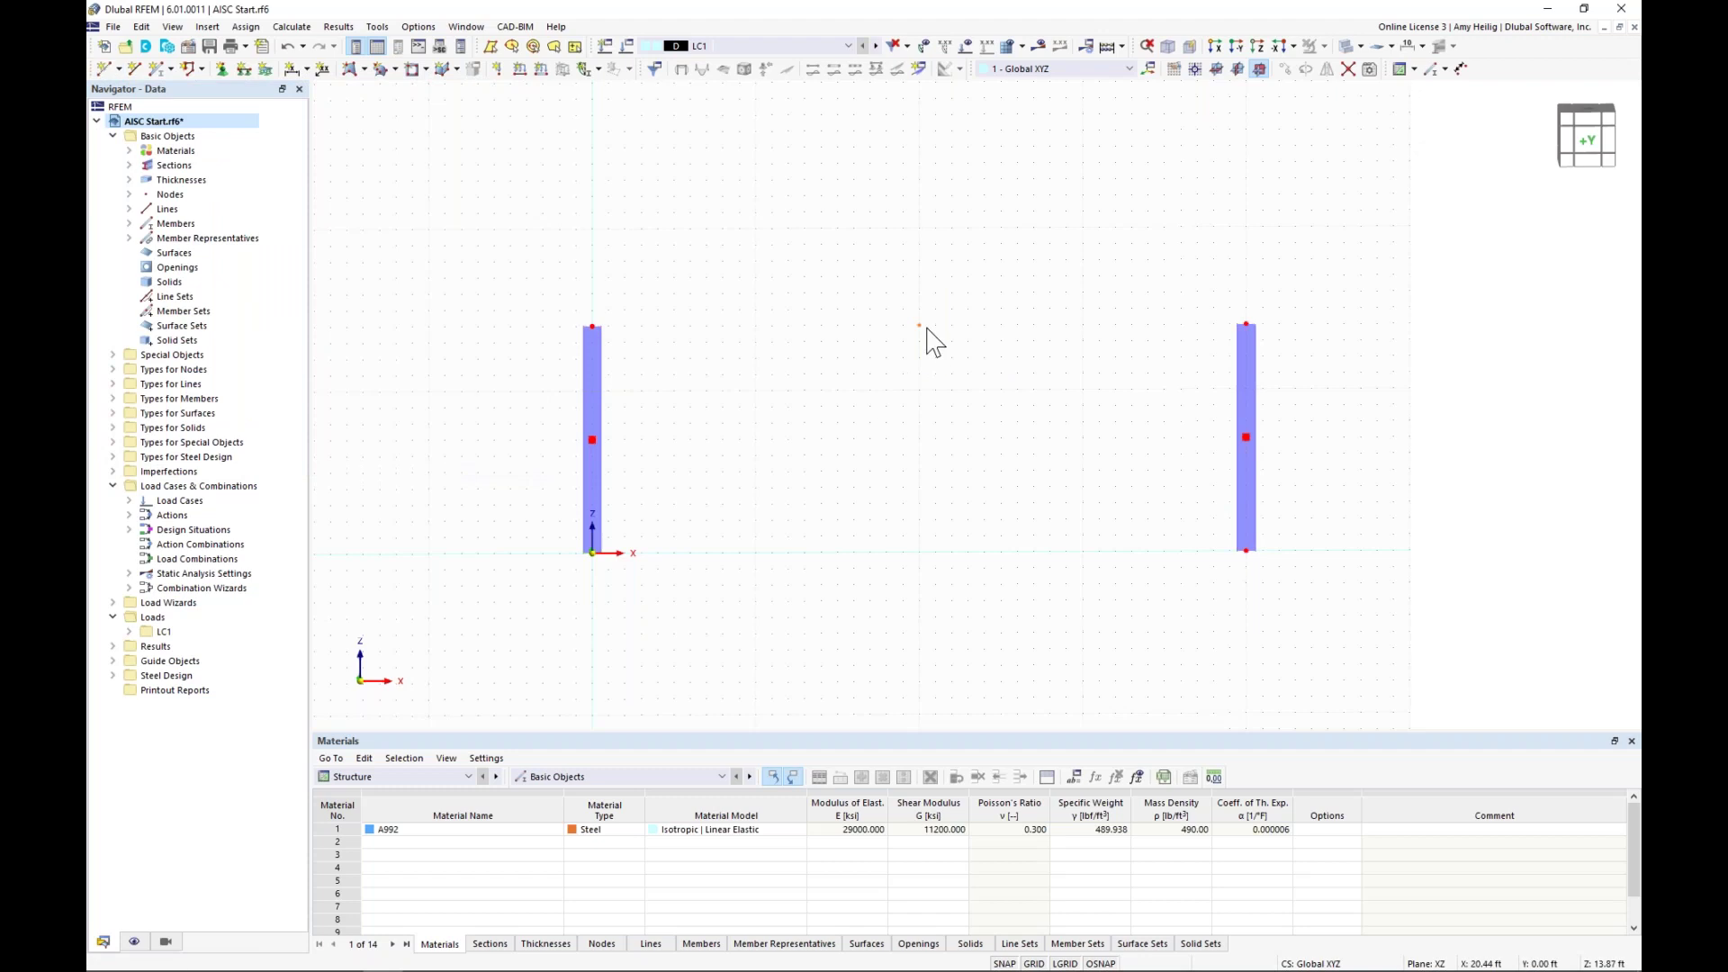
left_click(920, 325)
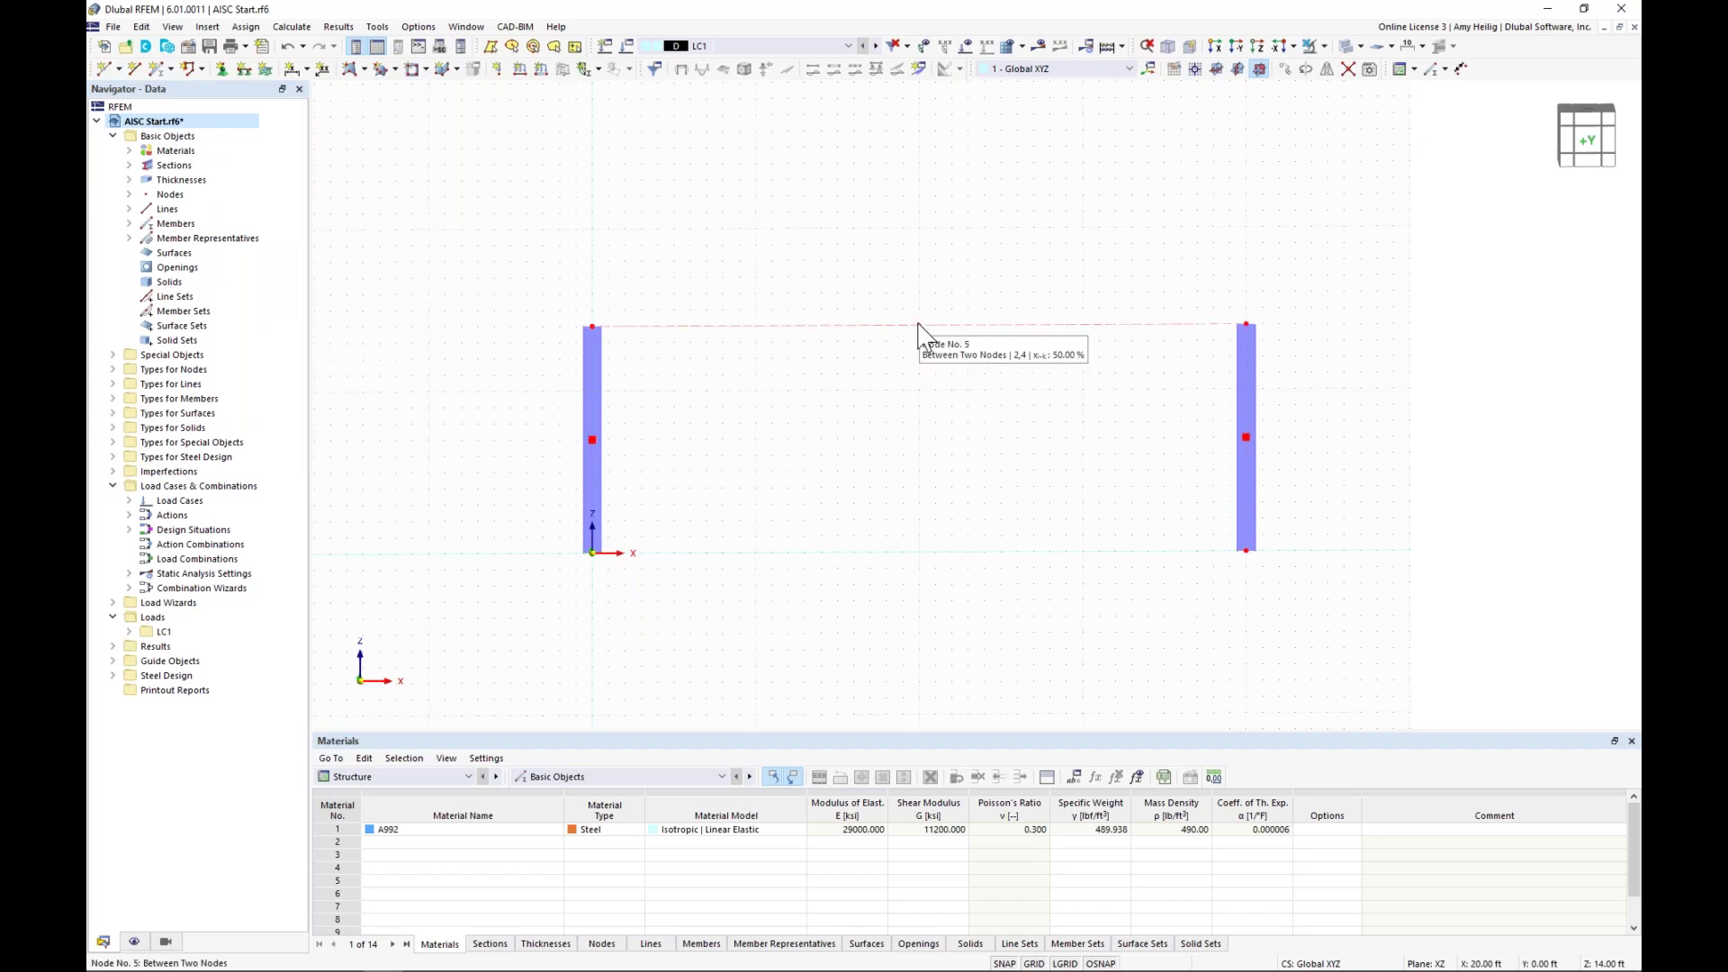
left_click_drag(502, 275, 721, 646)
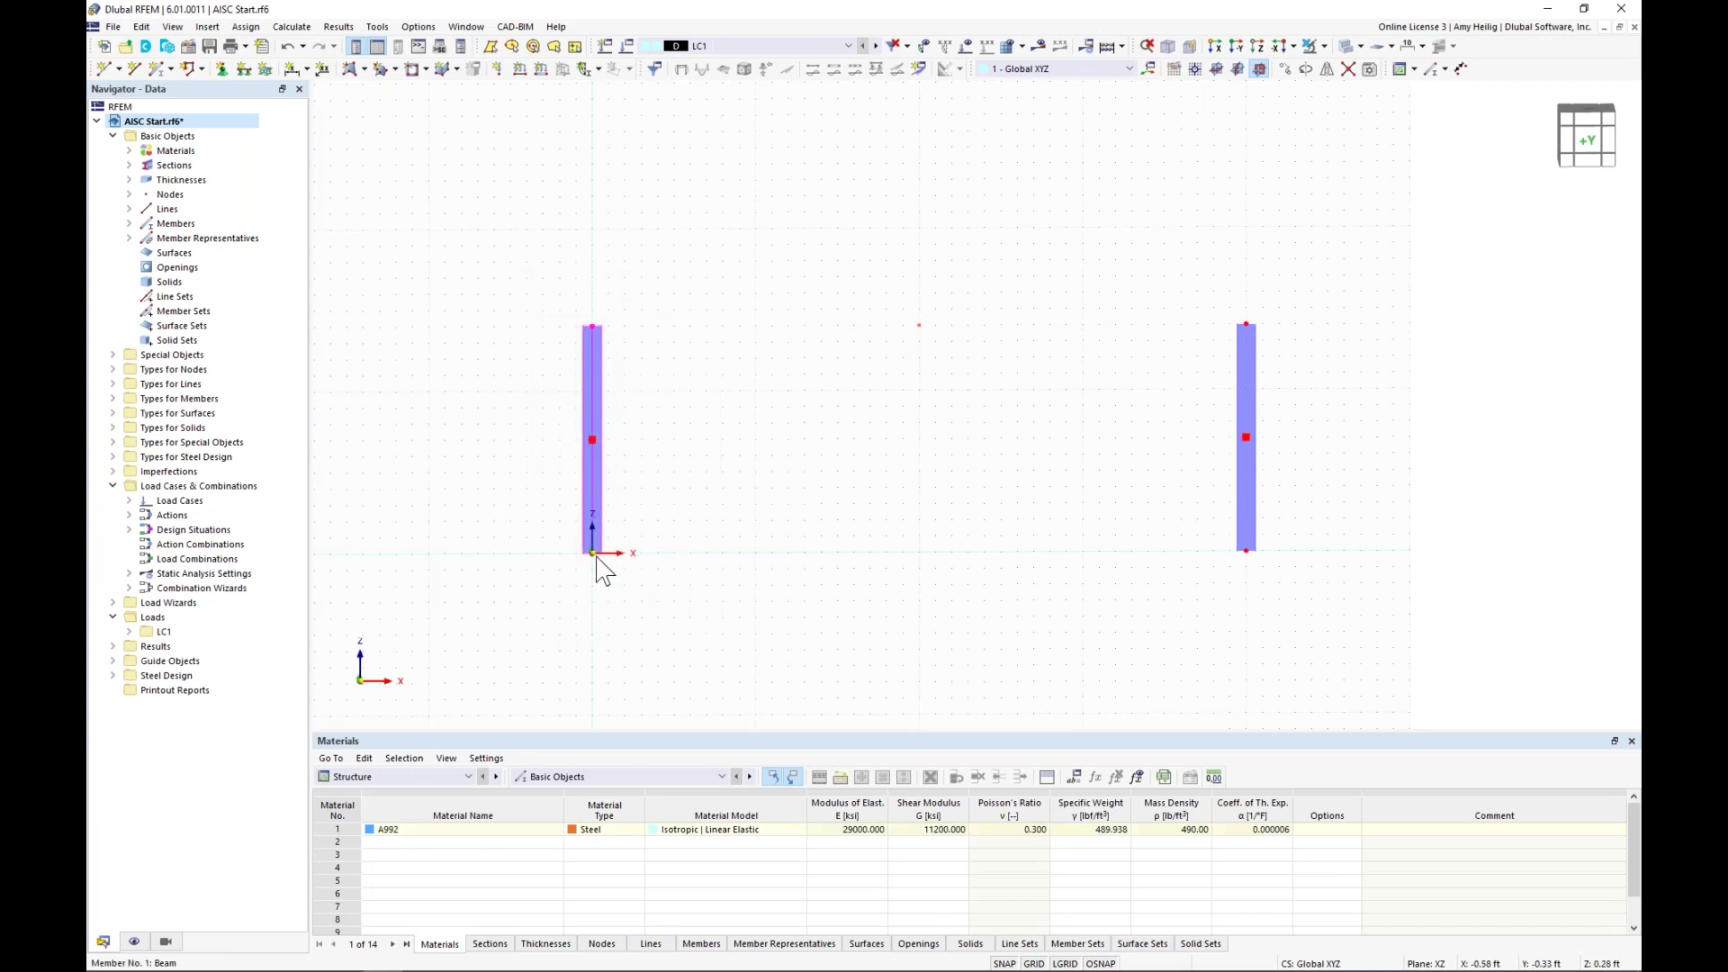
left_click_drag(578, 520, 587, 556)
left_click(963, 505)
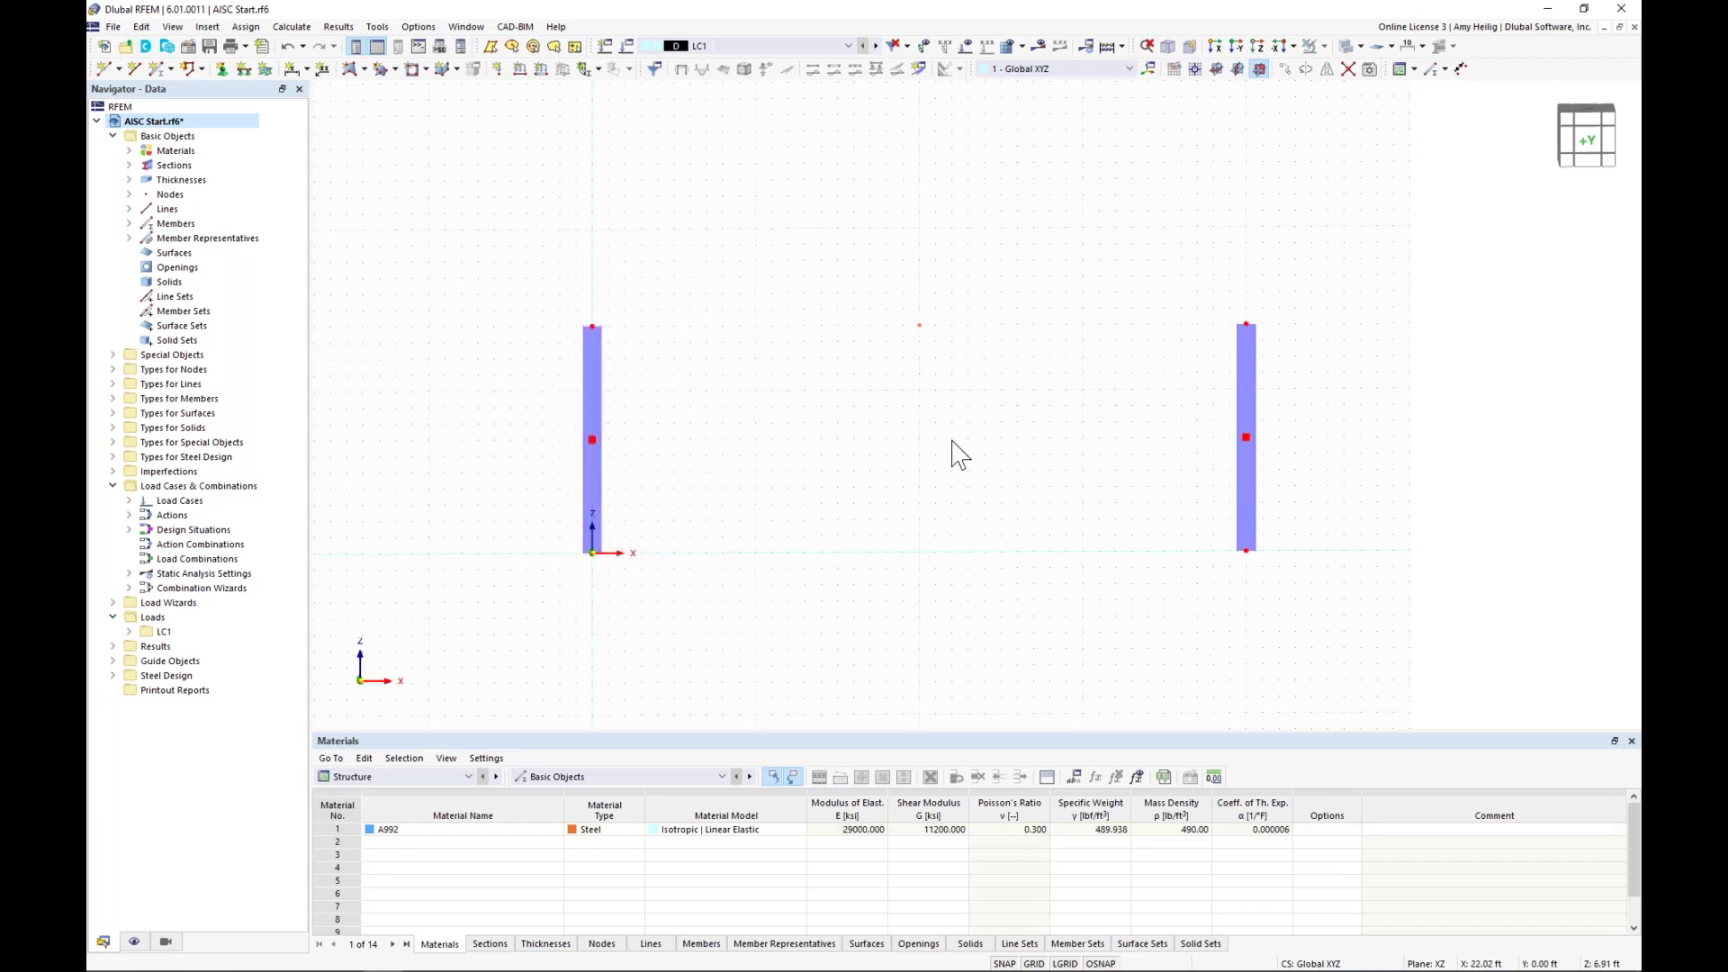
- Change the middle node between the column tops to the Standard node type and raise its Z coordinate above the column tops
double_click(919, 326)
left_click(651, 270)
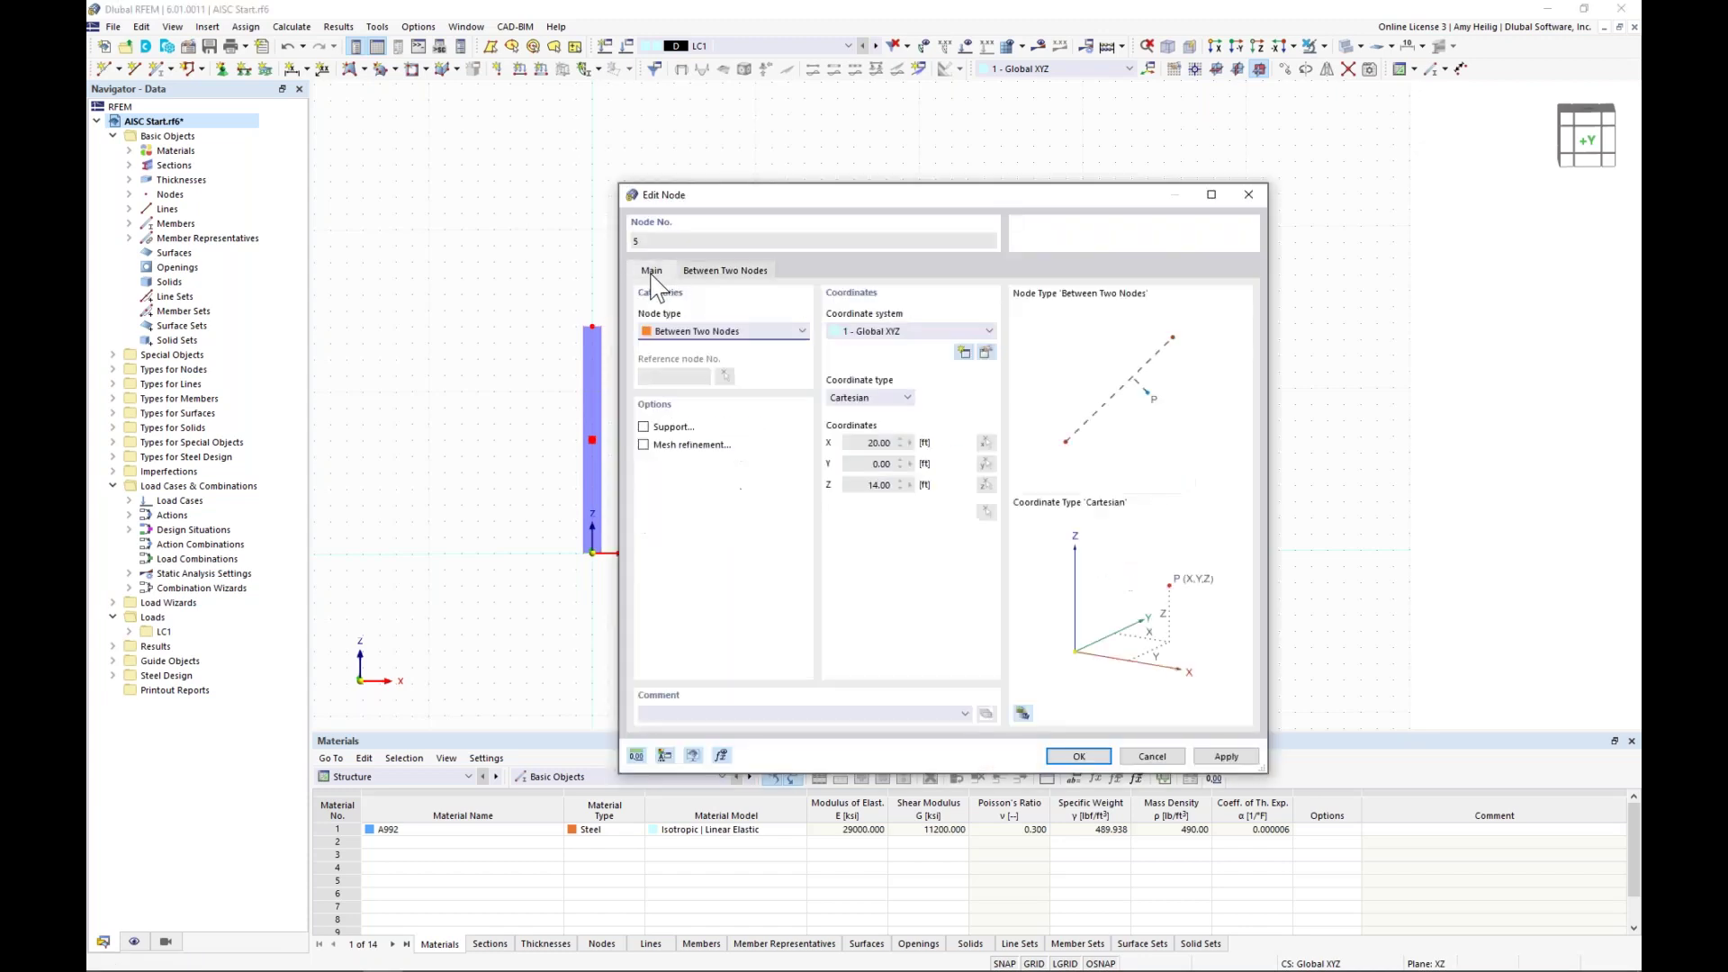
left_click(725, 332)
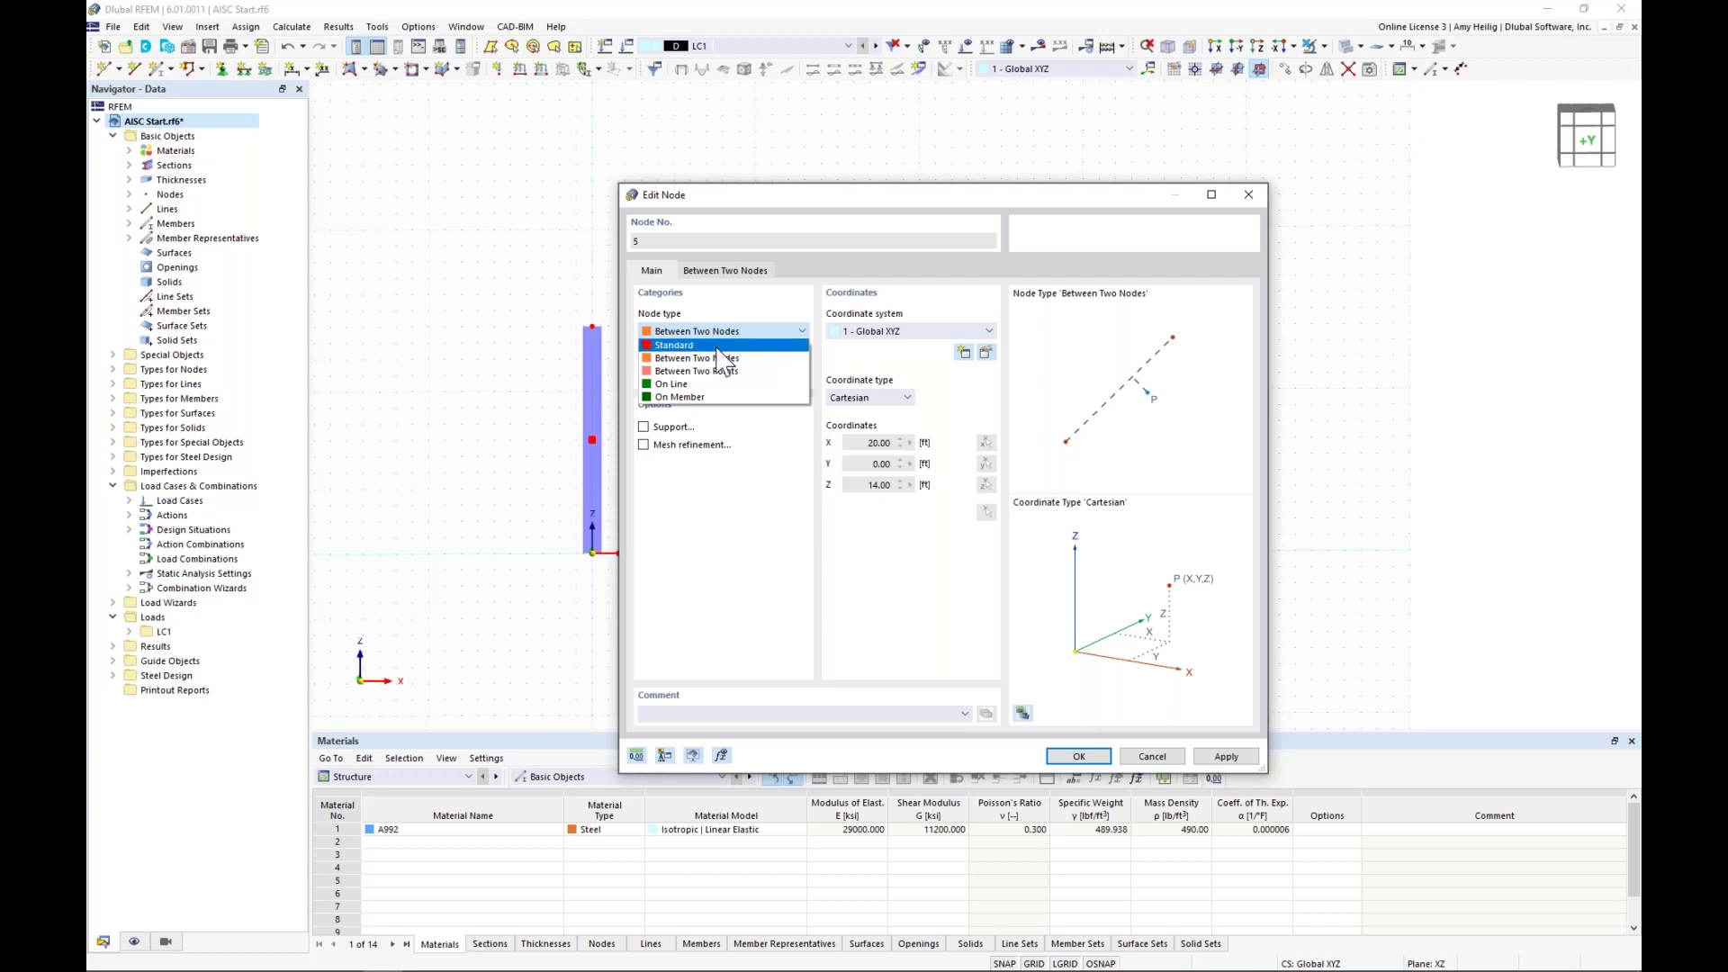
left_click(717, 346)
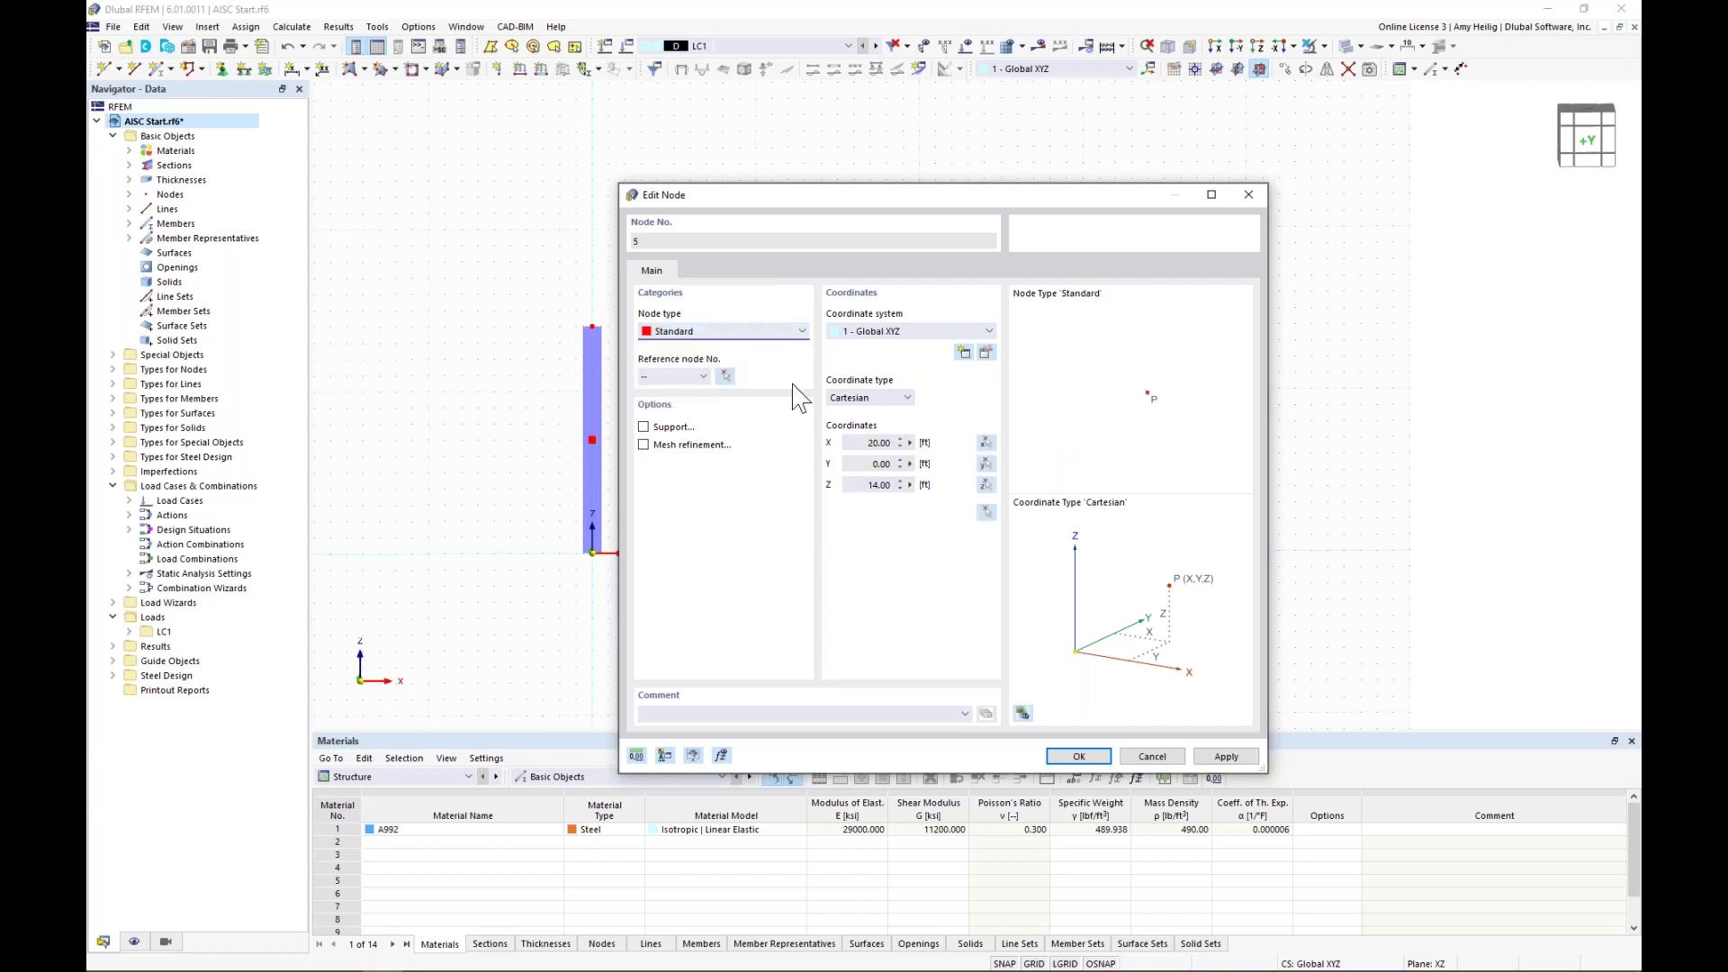
double_click(856, 485)
left_click(1079, 758)
key("Return")
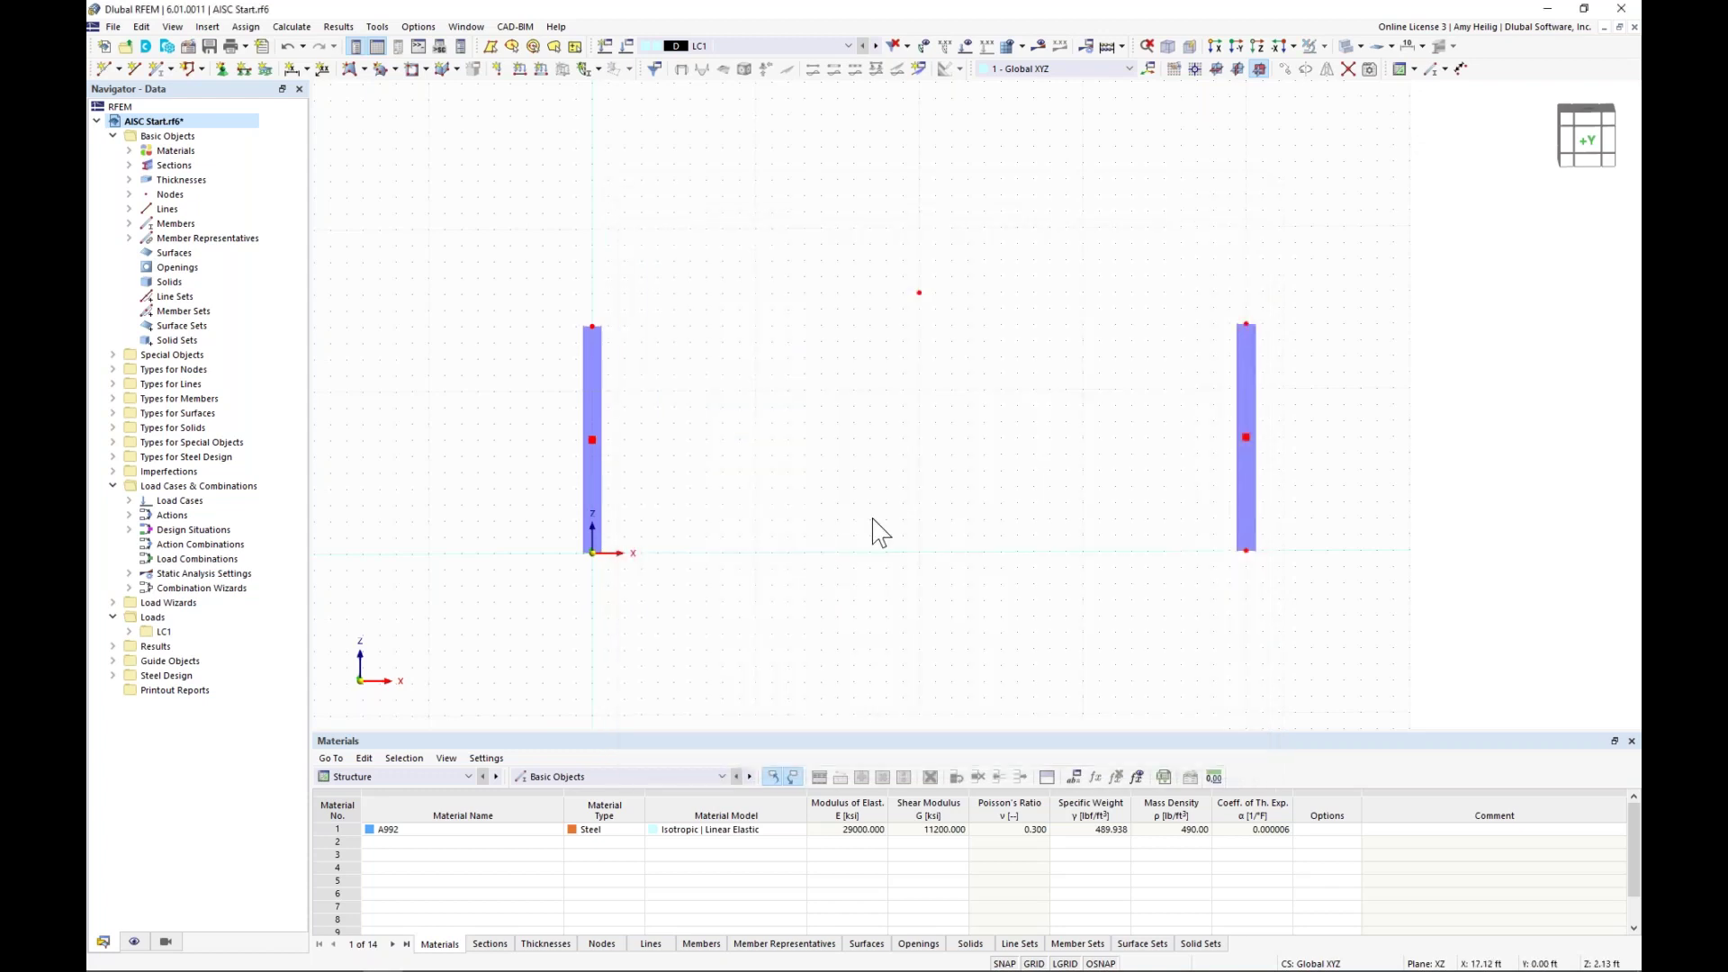
- Start a new beam member without design properties and set its section distribution to Tapered at start of member with Top alignment
scroll(882, 351, "up", 1)
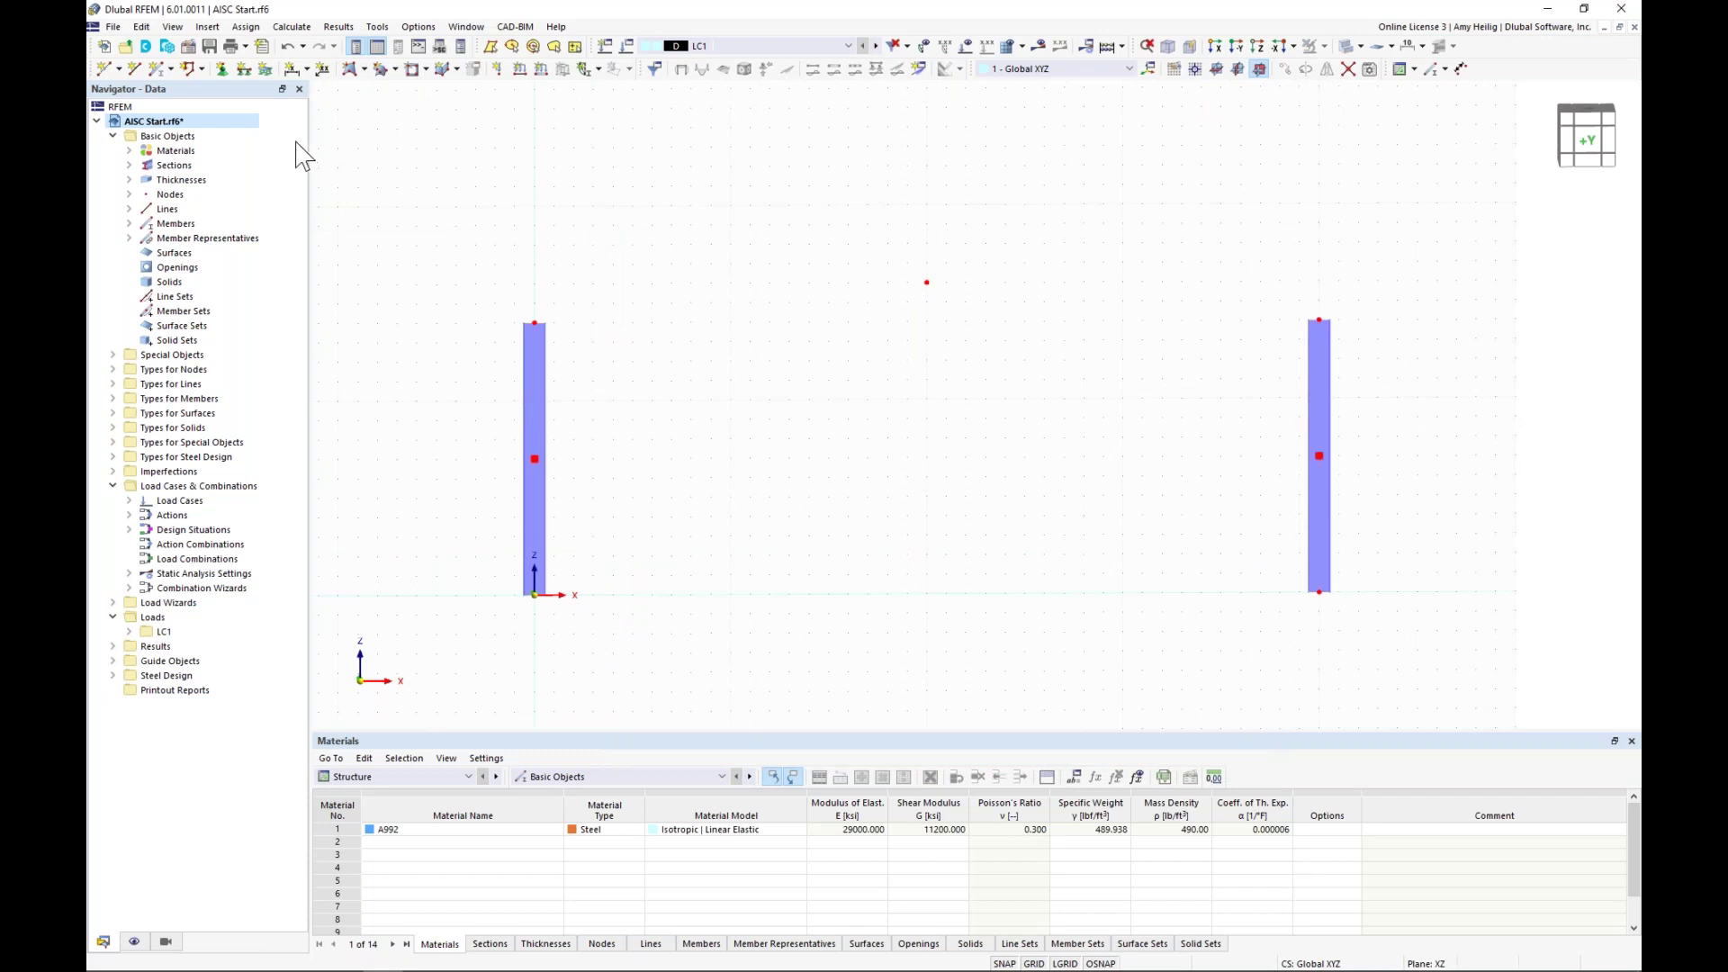
left_click(155, 72)
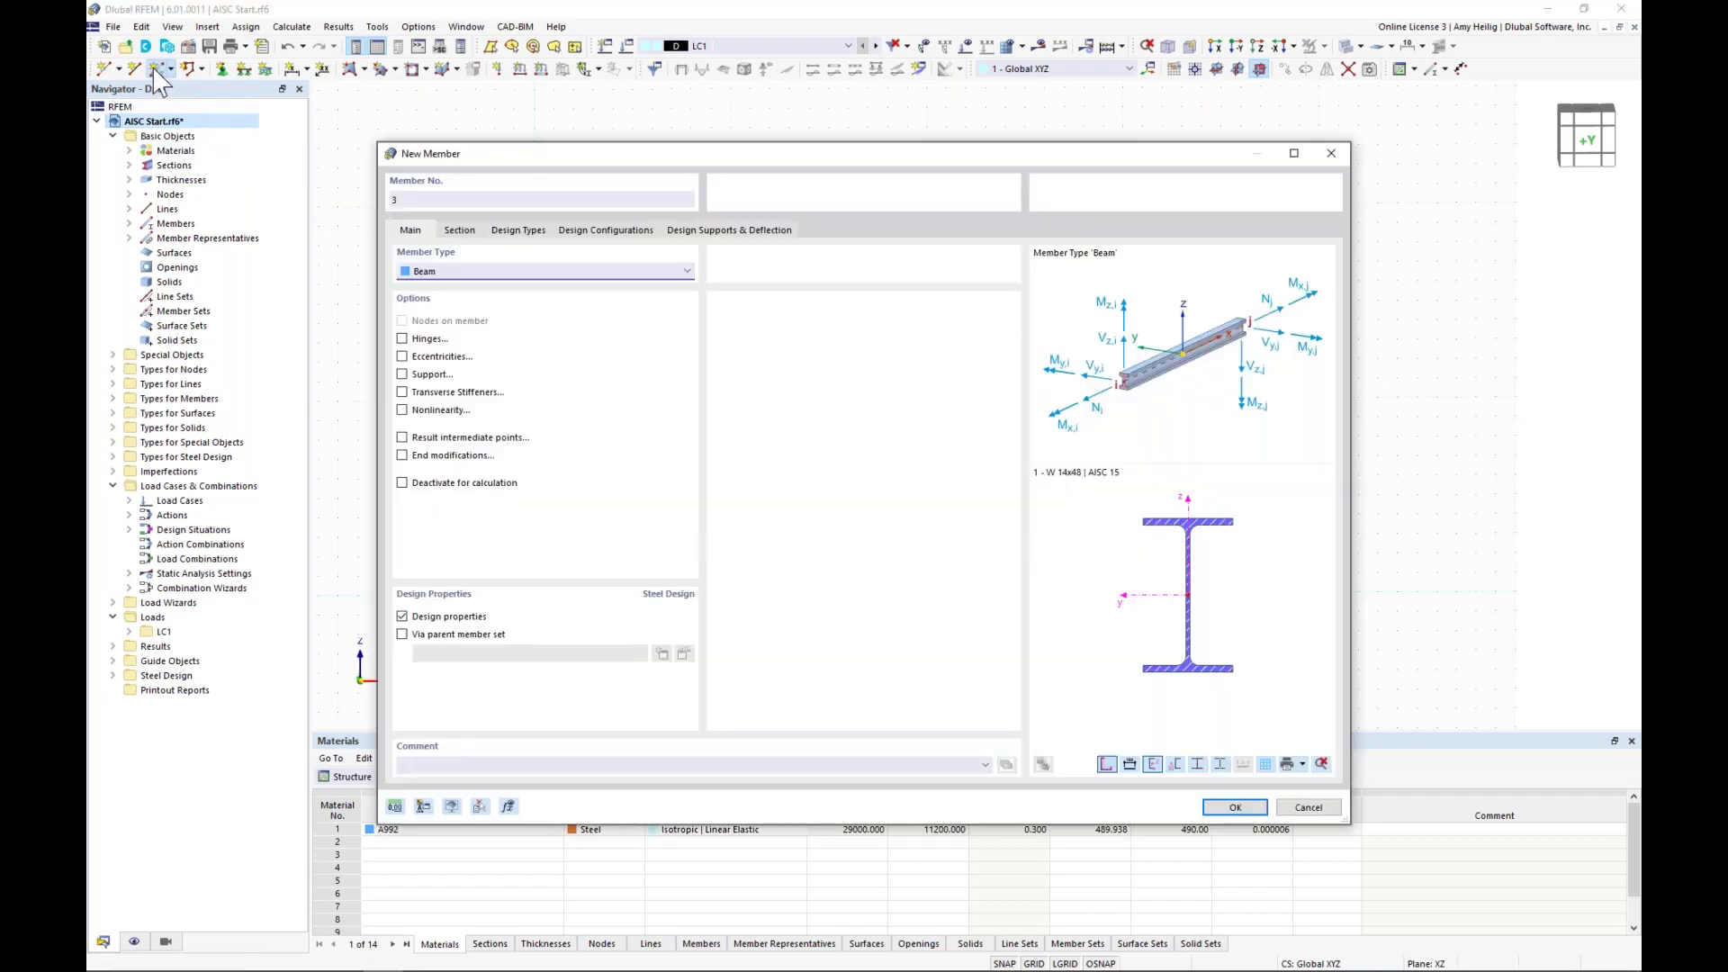
left_click(402, 616)
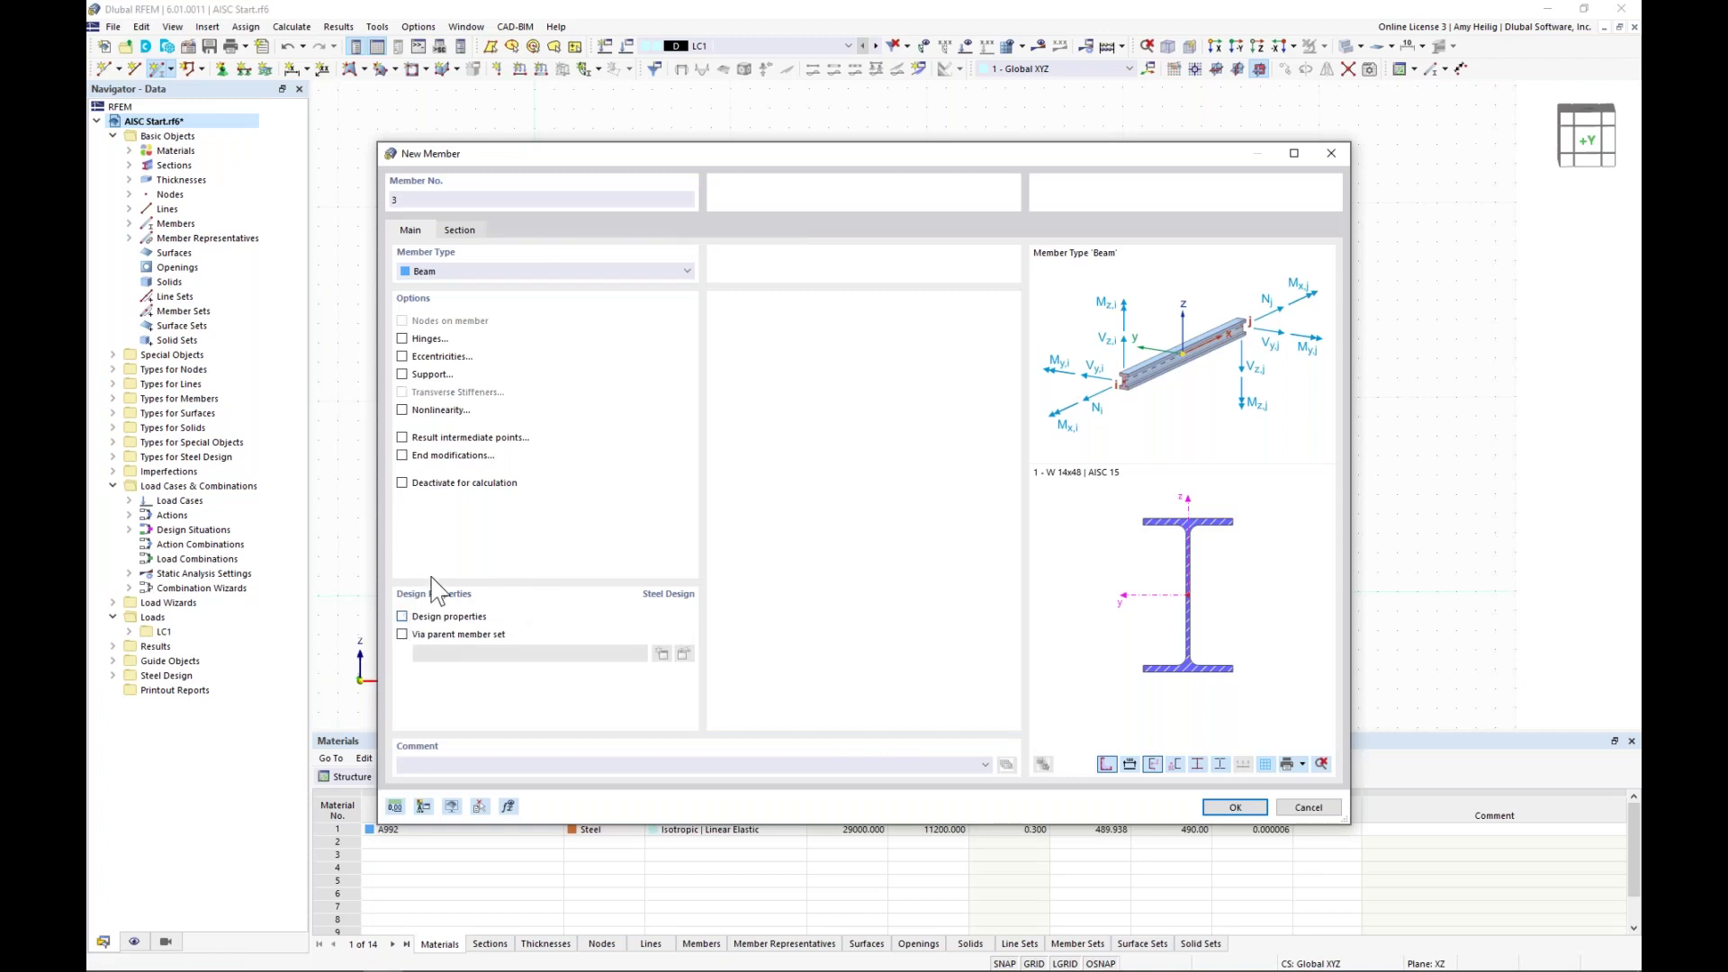
left_click(460, 232)
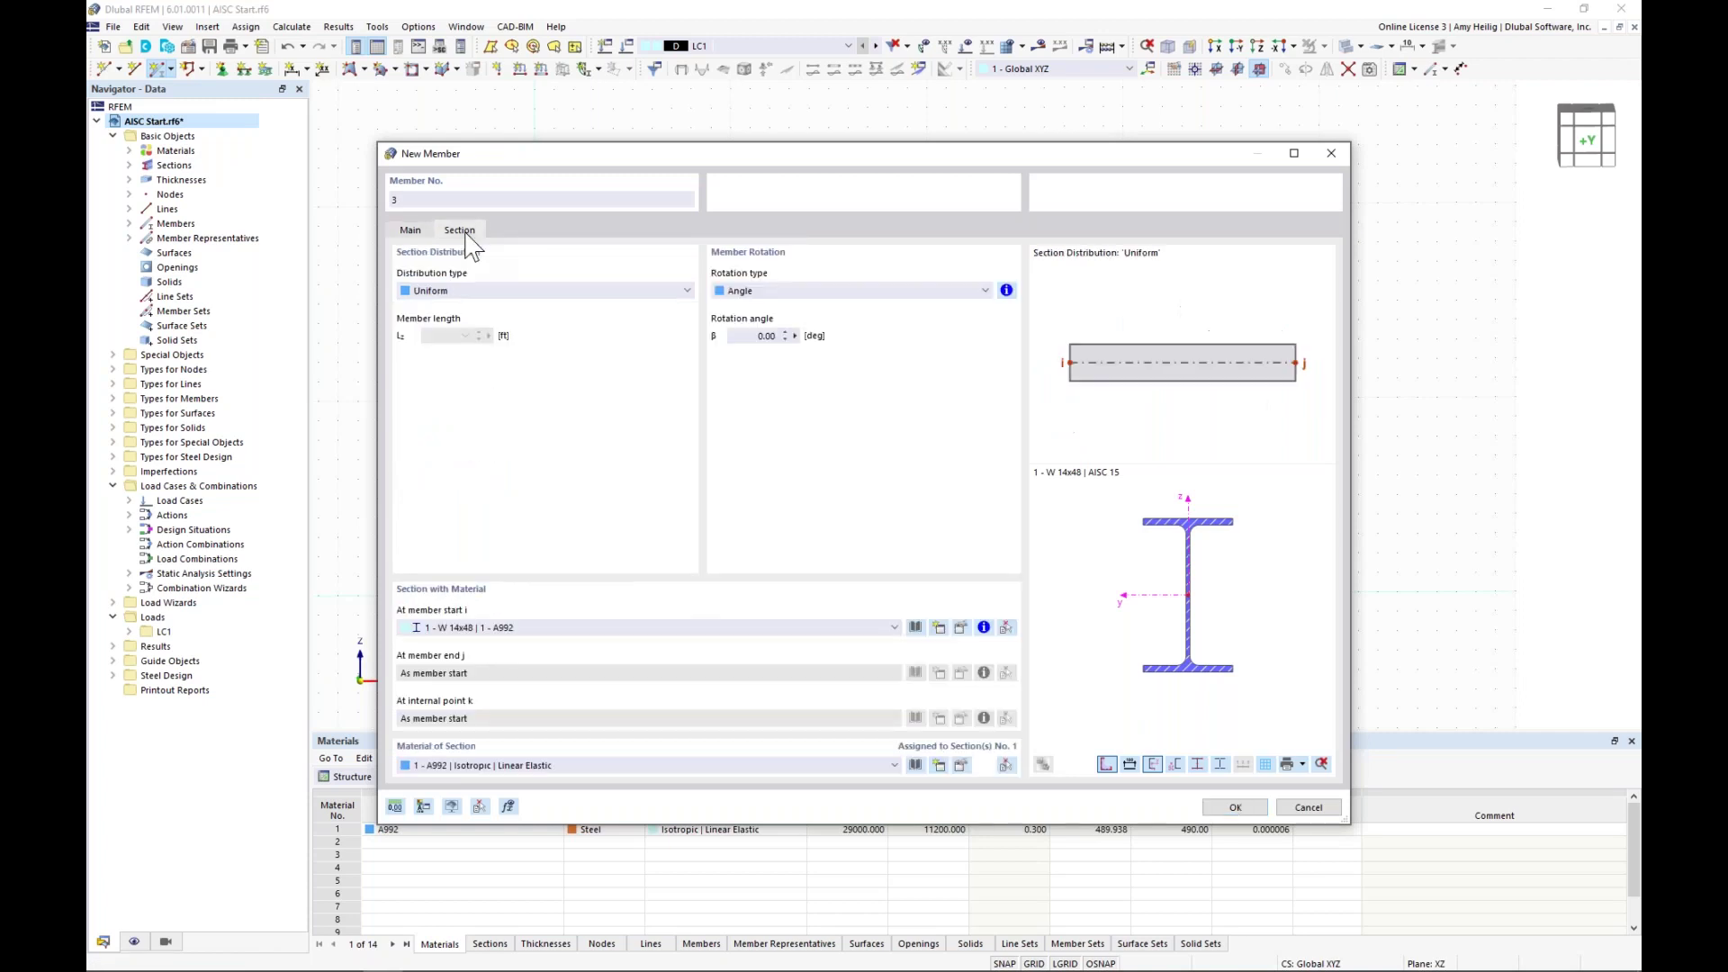
left_click(462, 292)
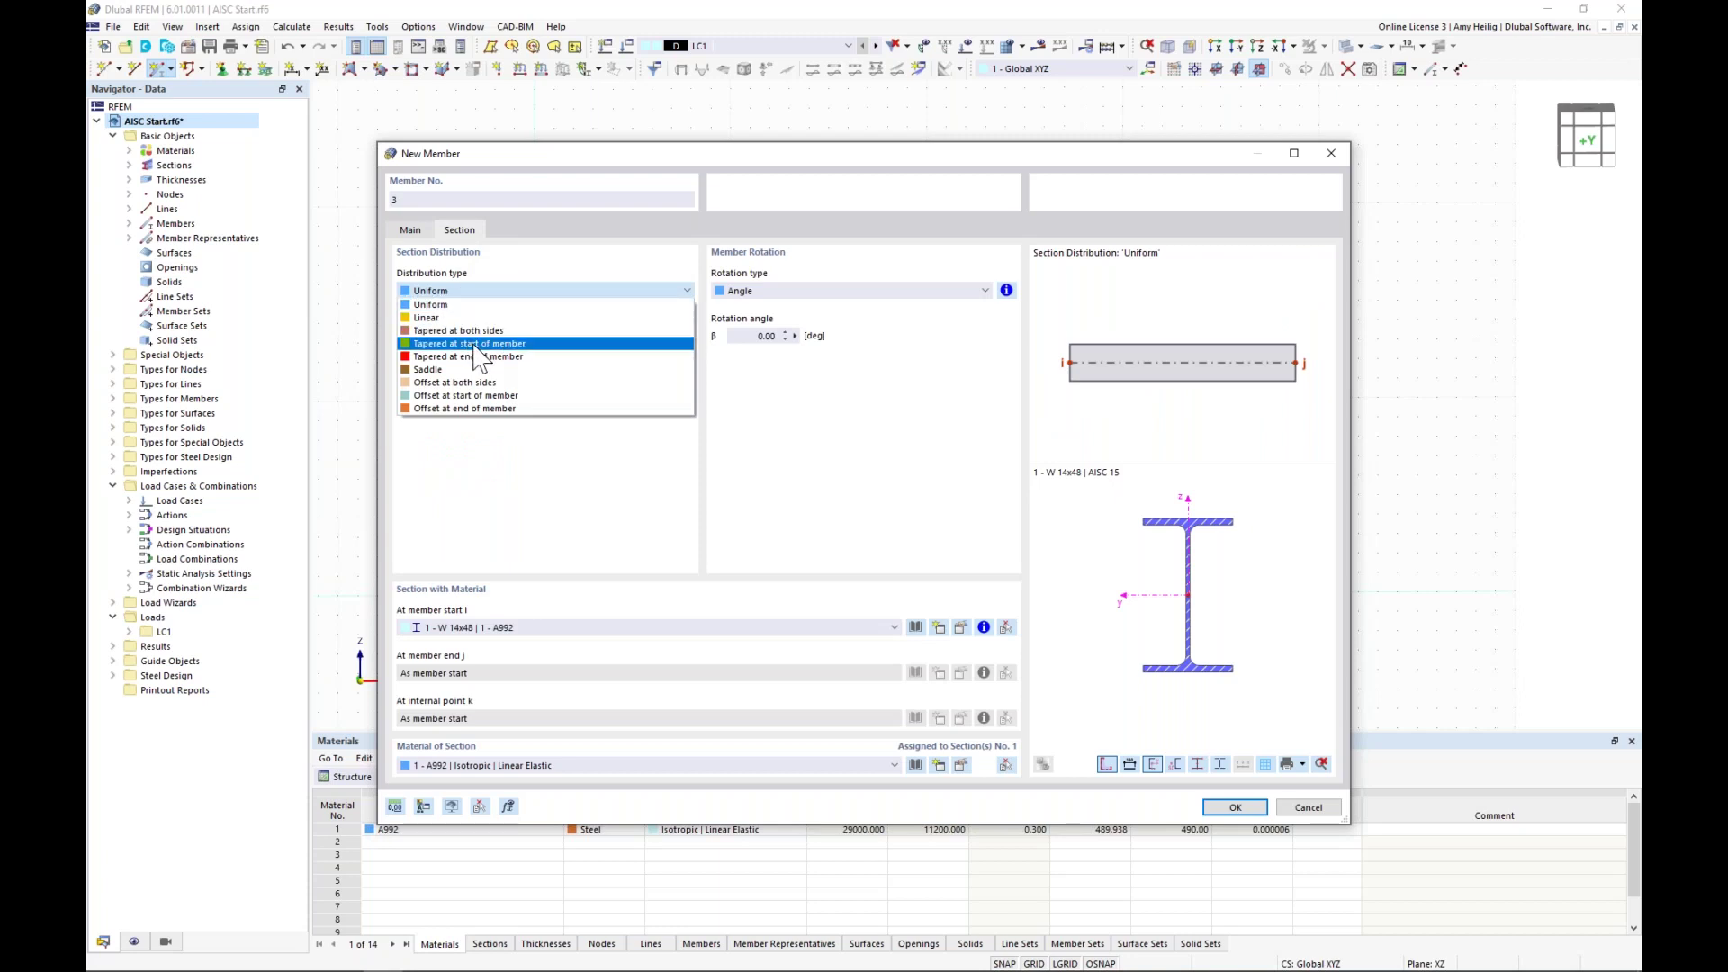
left_click(477, 345)
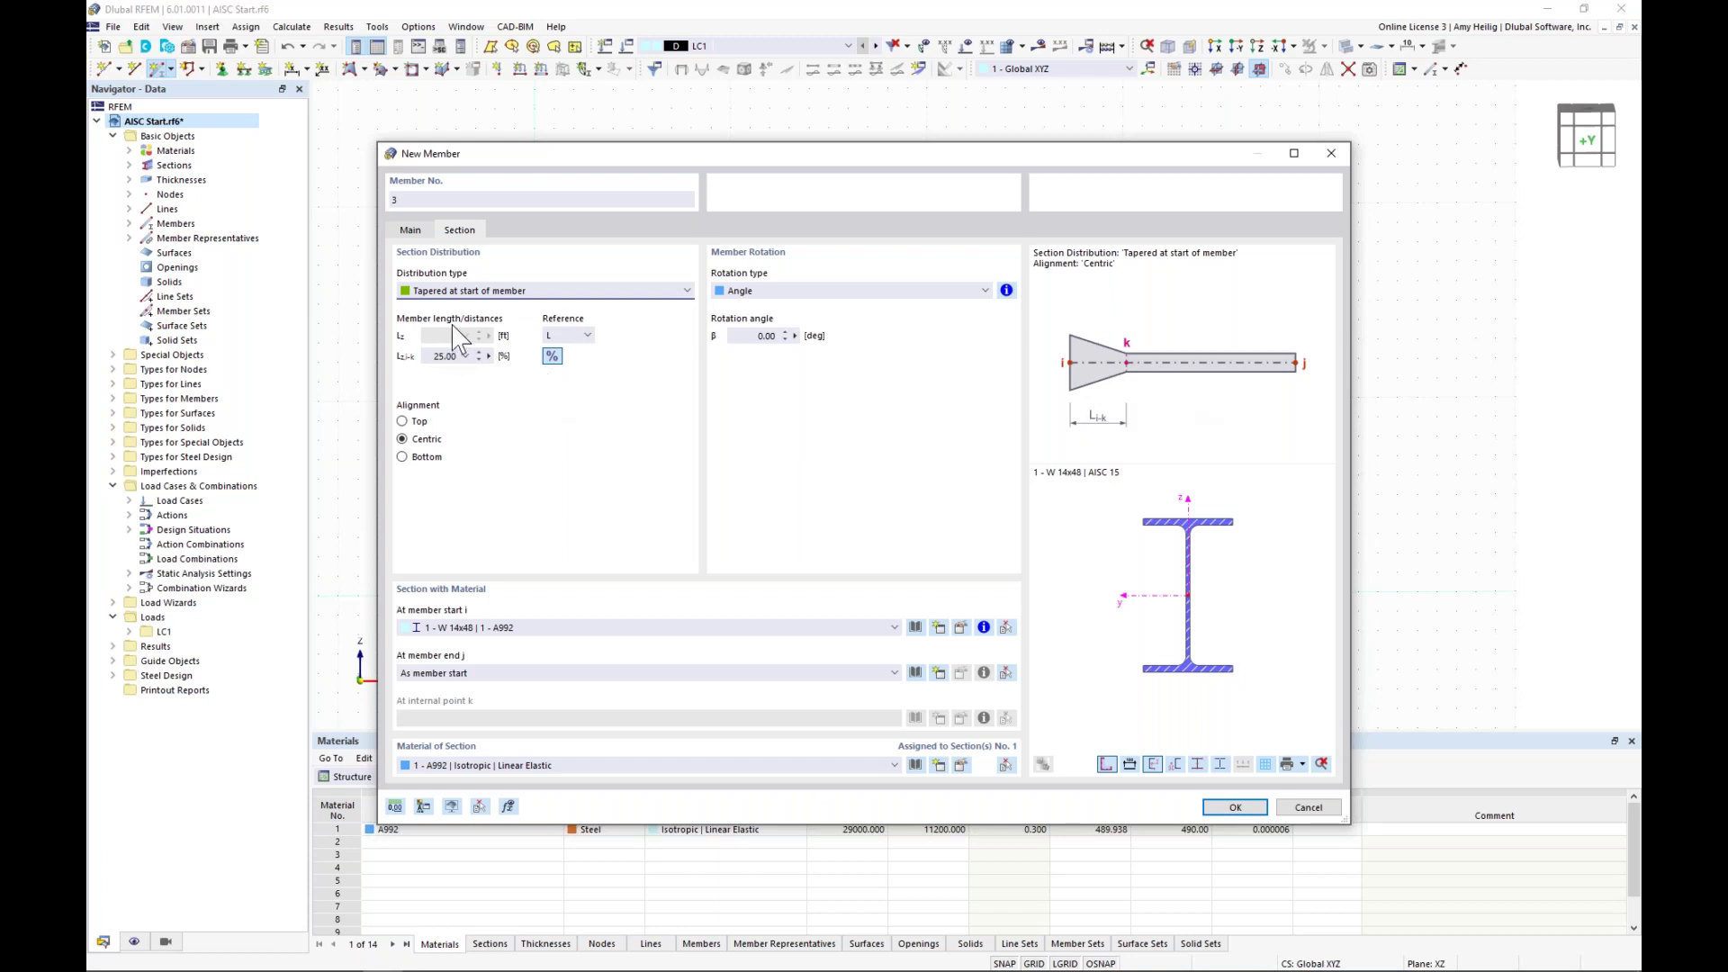
left_click(402, 421)
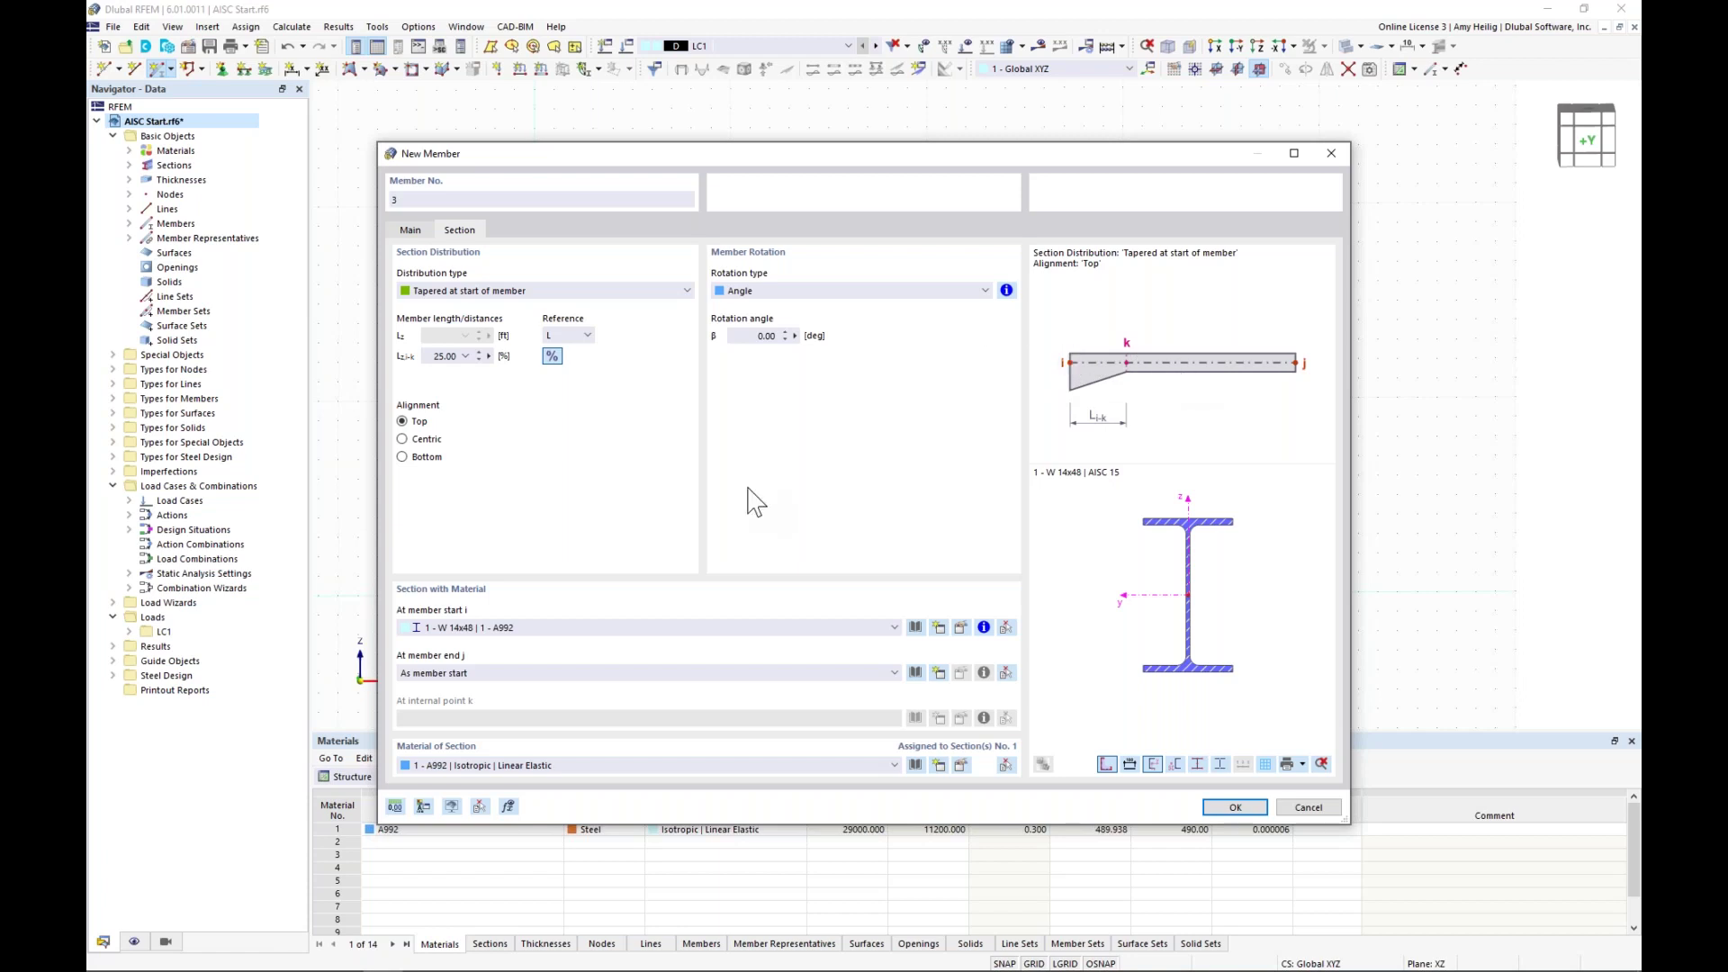
- Assign the W 12x26 section in A992 from the AISC 15 W series to the member start
left_click(915, 630)
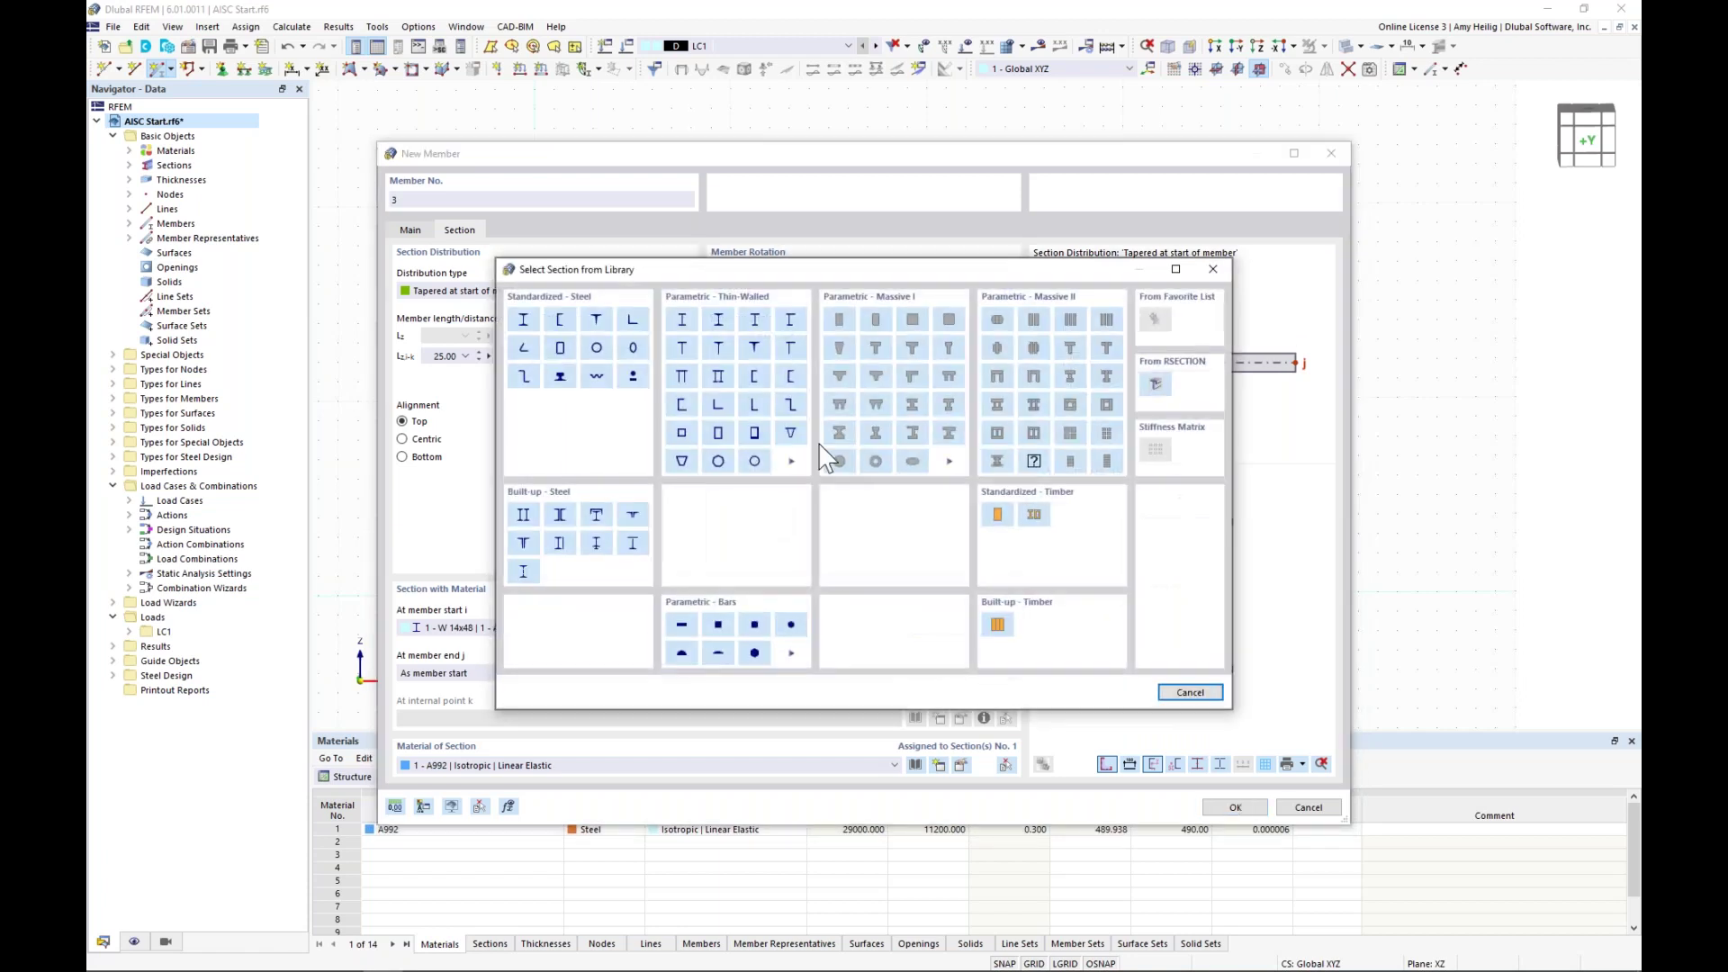
left_click(523, 319)
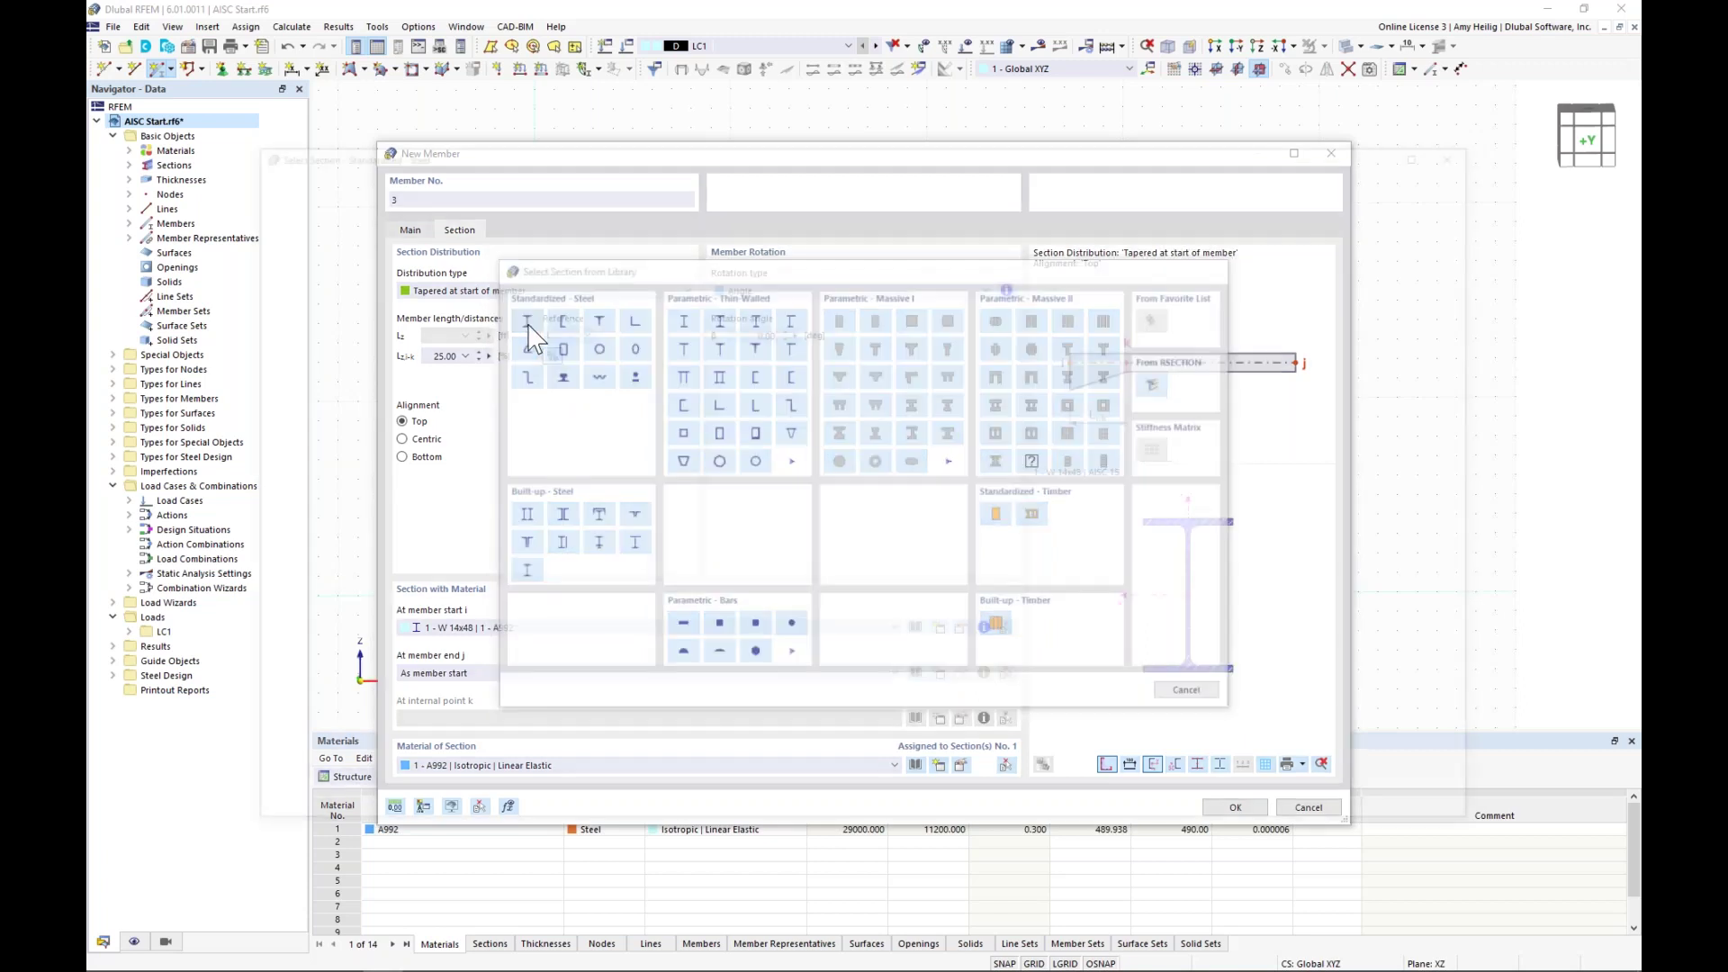
left_click(464, 251)
left_click_drag(1022, 231, 1006, 624)
left_click(967, 658)
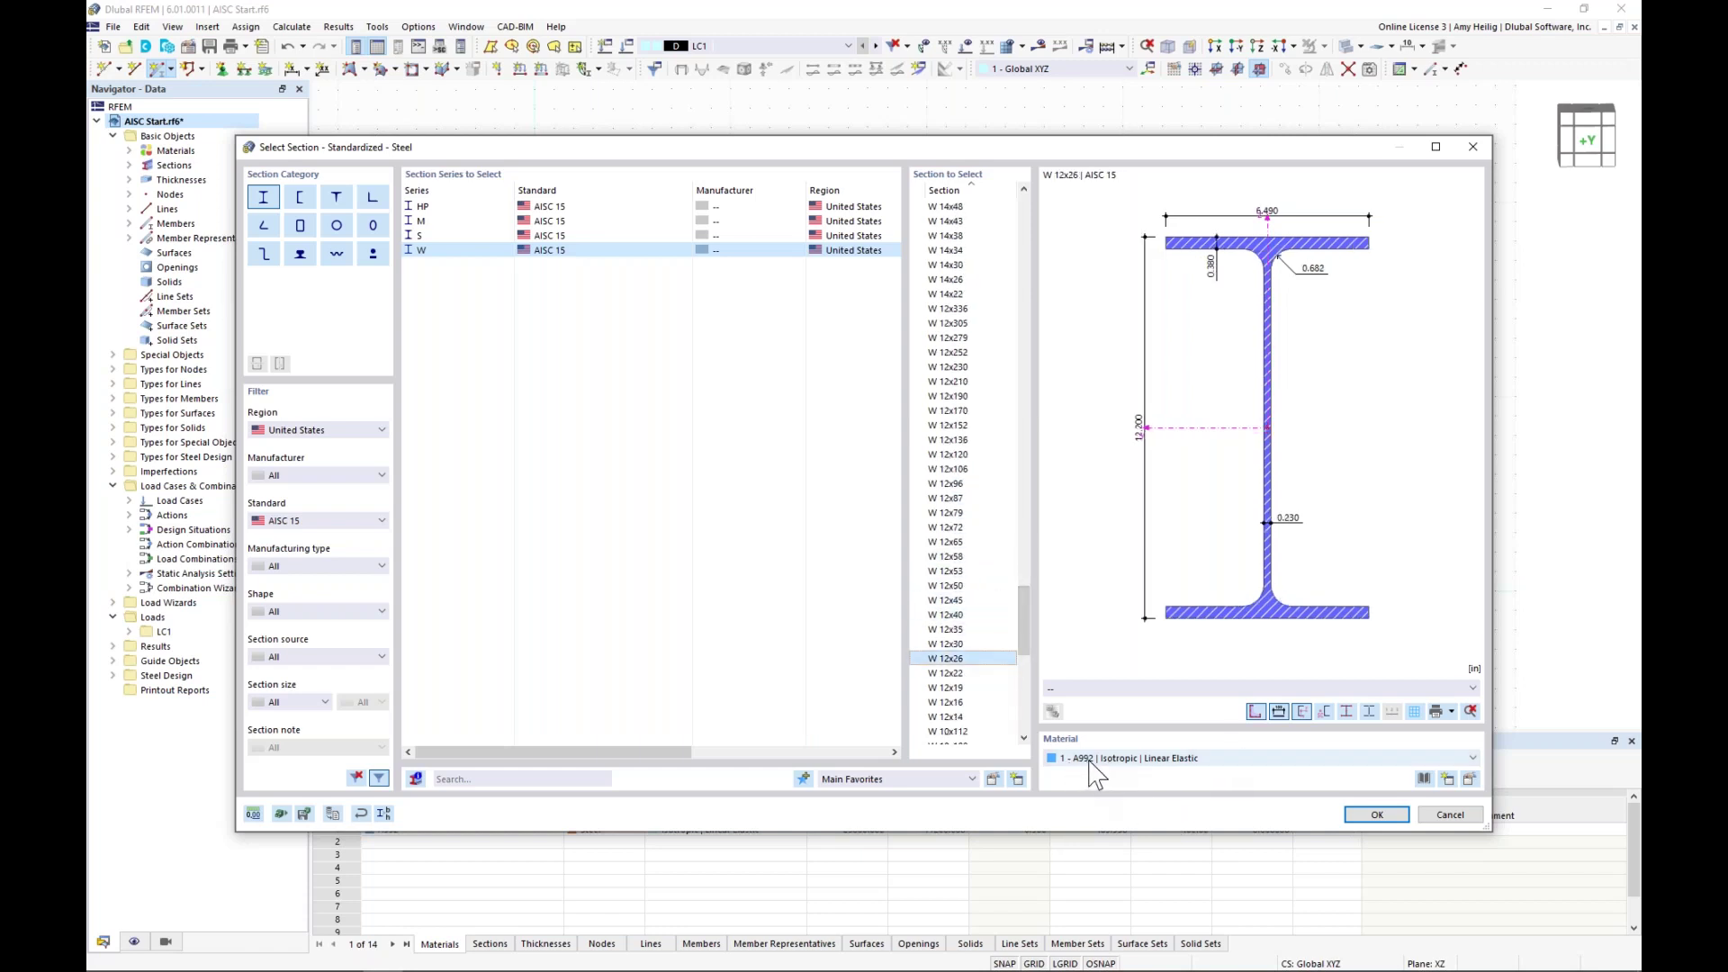
left_click(1368, 815)
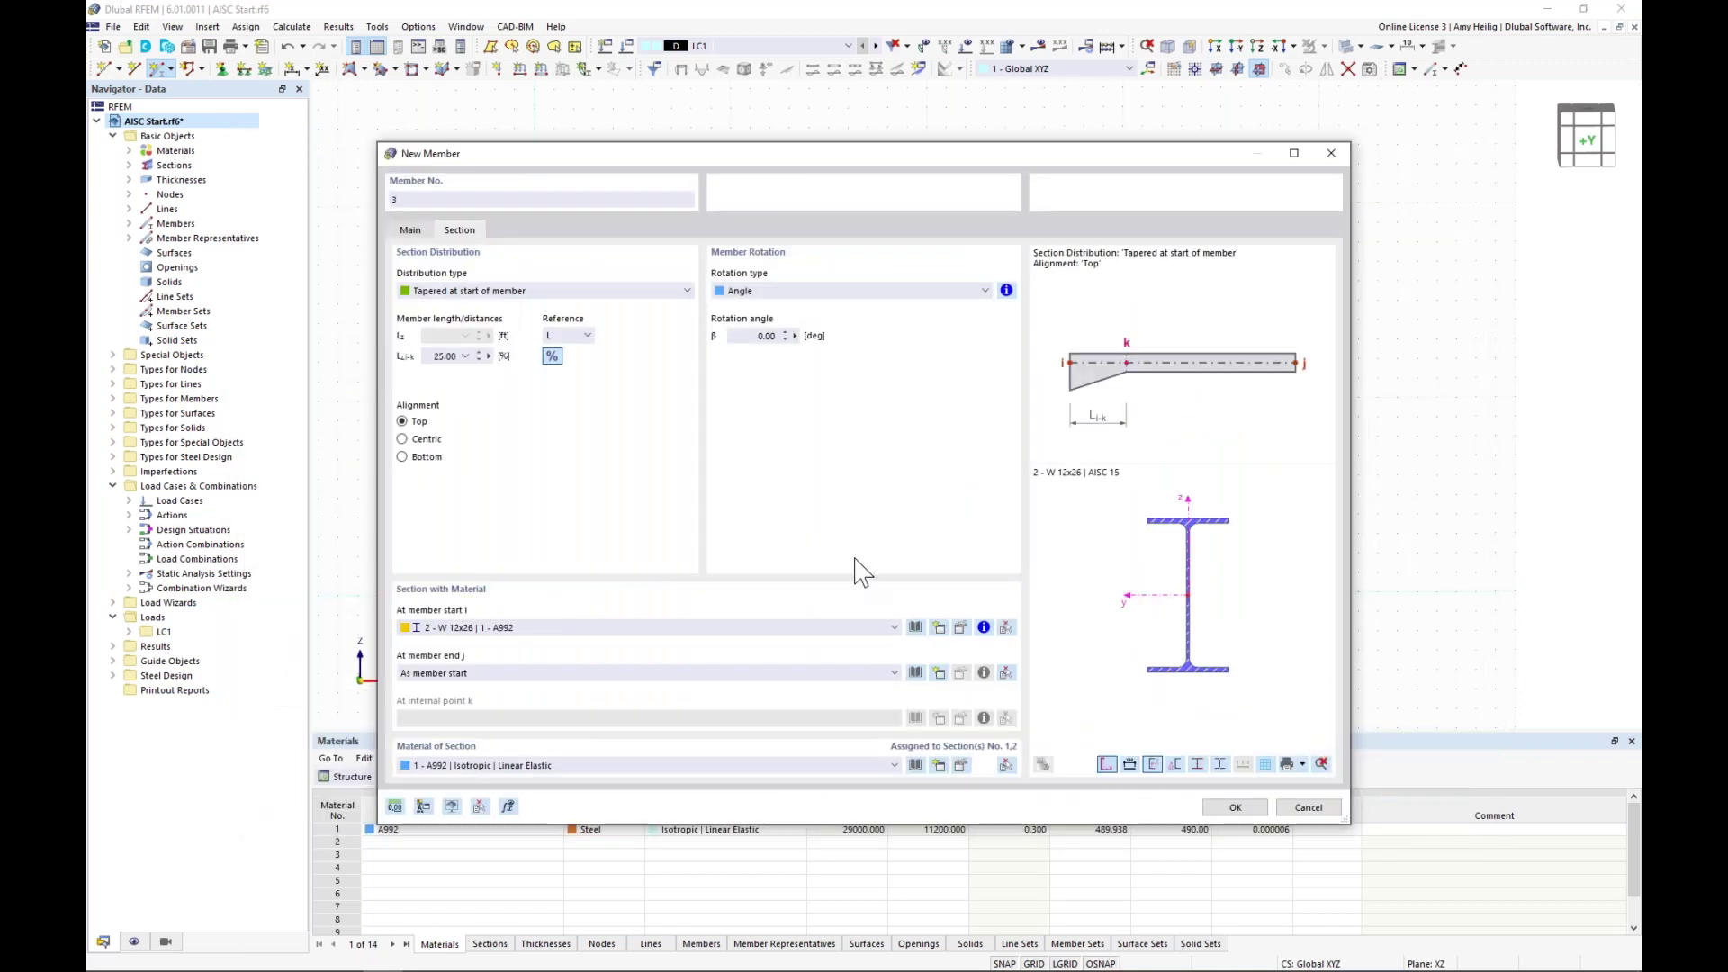
- Pick the W 12x26 section from the AISC 15 W series for the member start and convert it to a parametric I-section
left_click(915, 628)
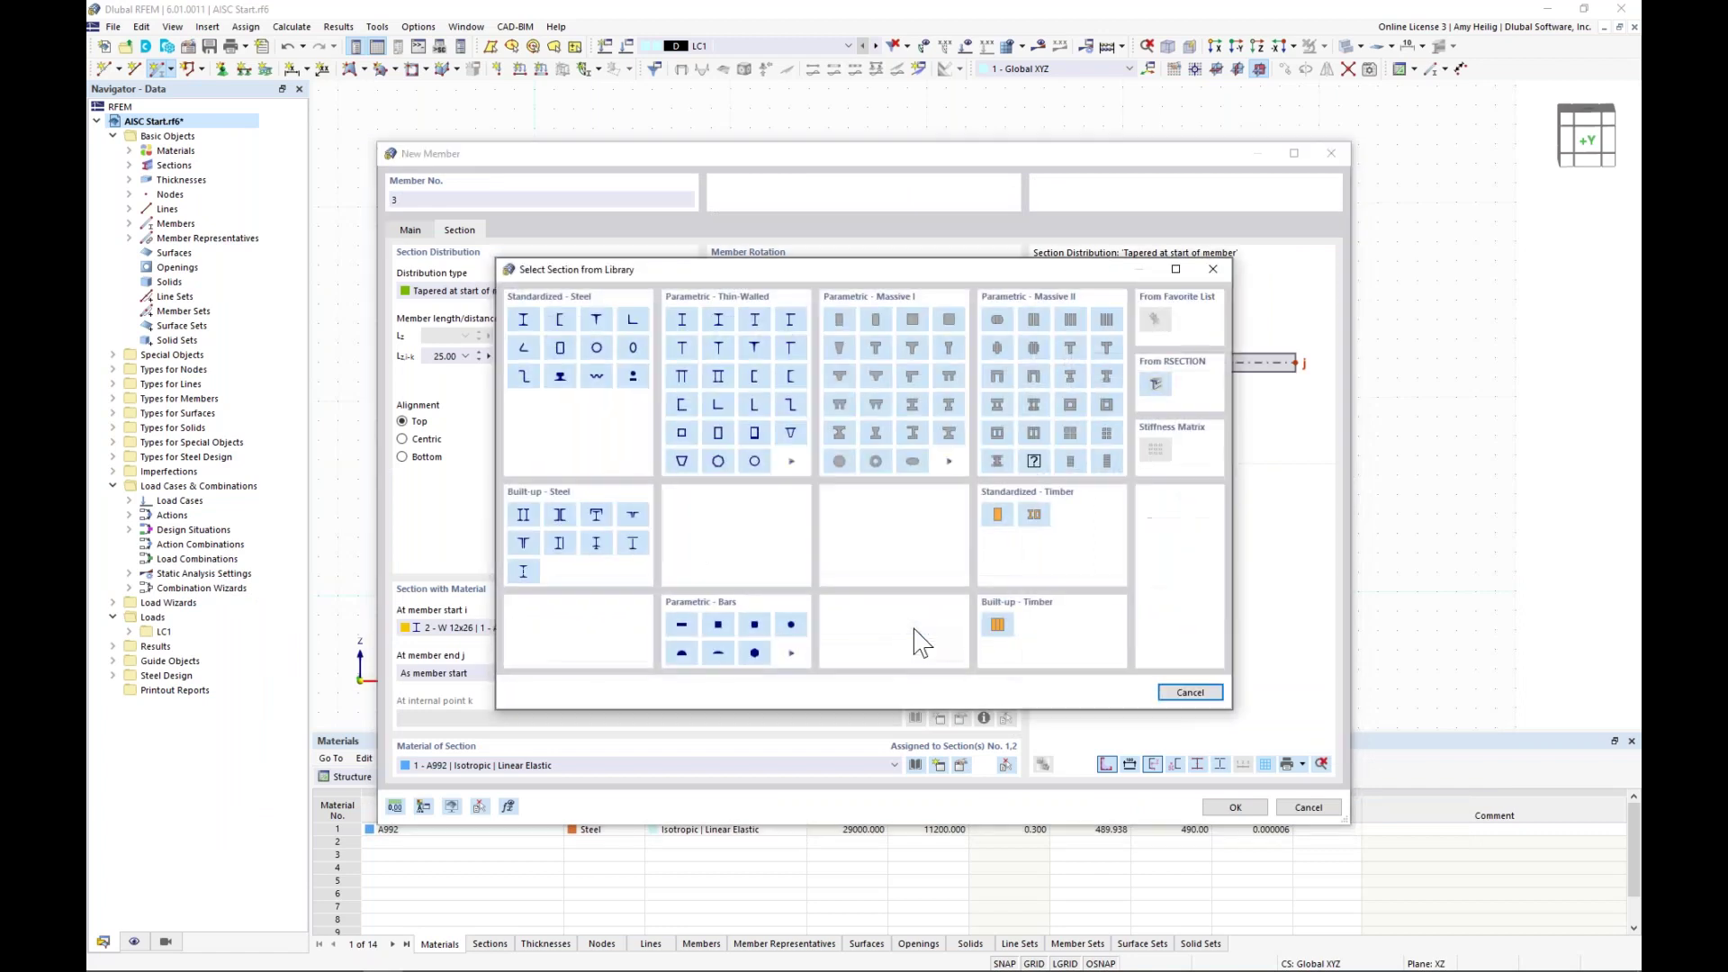
left_click(523, 322)
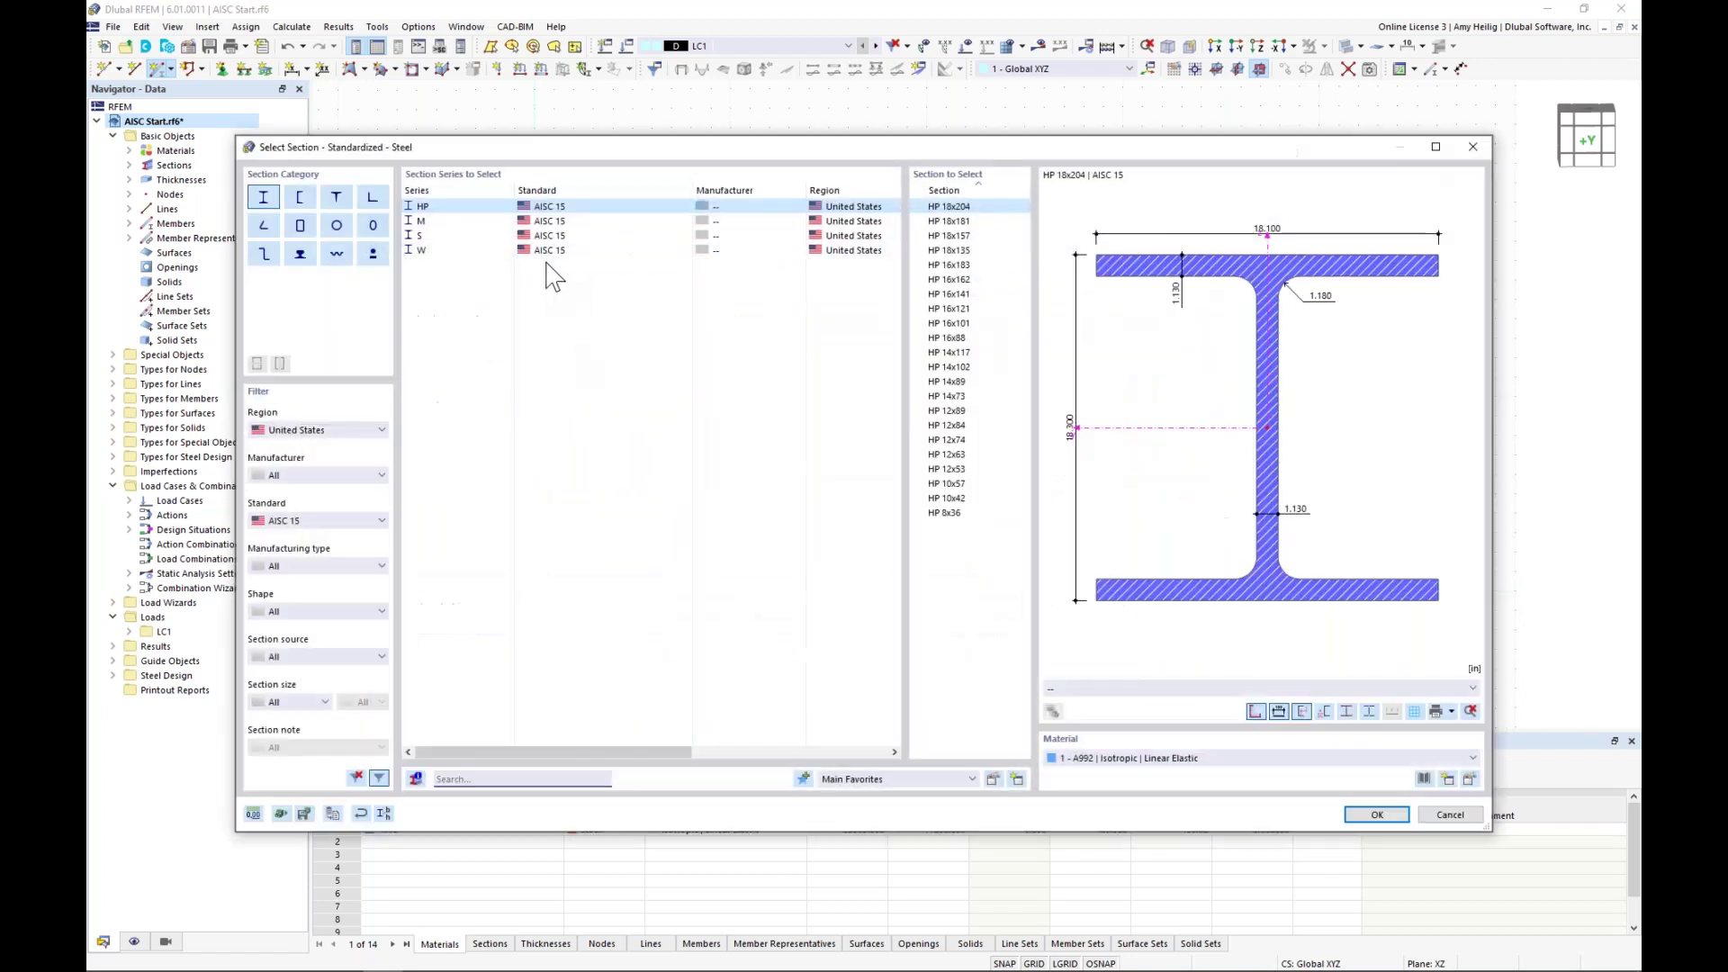
left_click(540, 250)
left_click_drag(1023, 232, 986, 604)
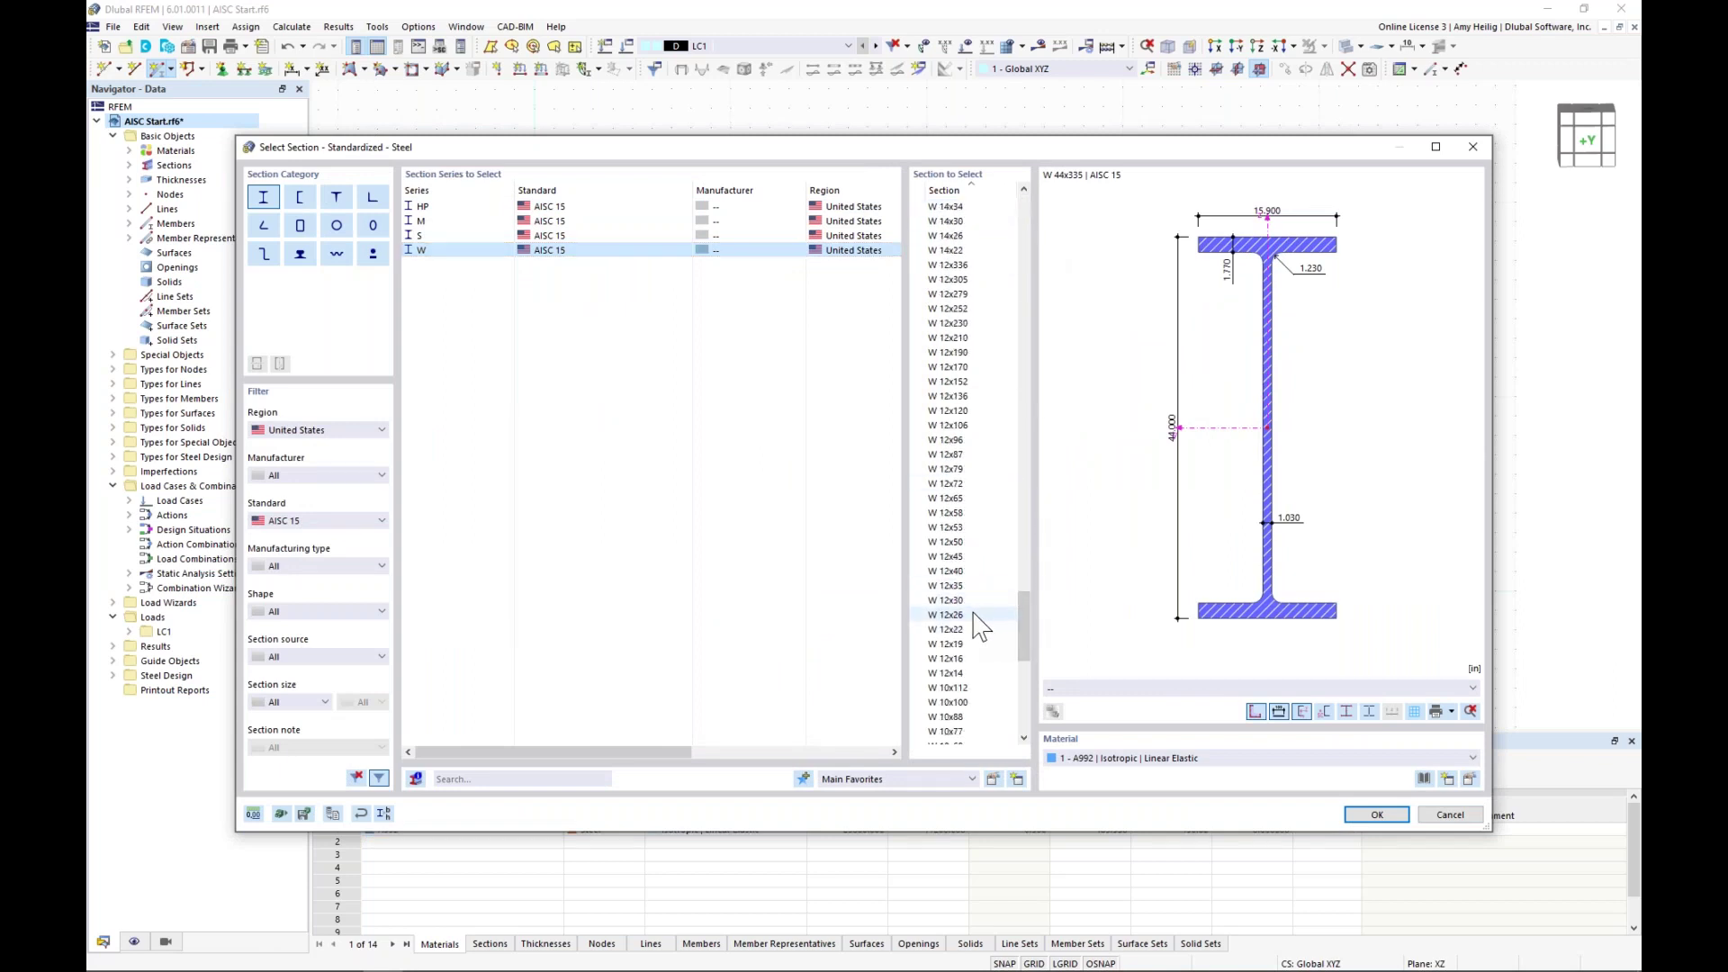
left_click(987, 614)
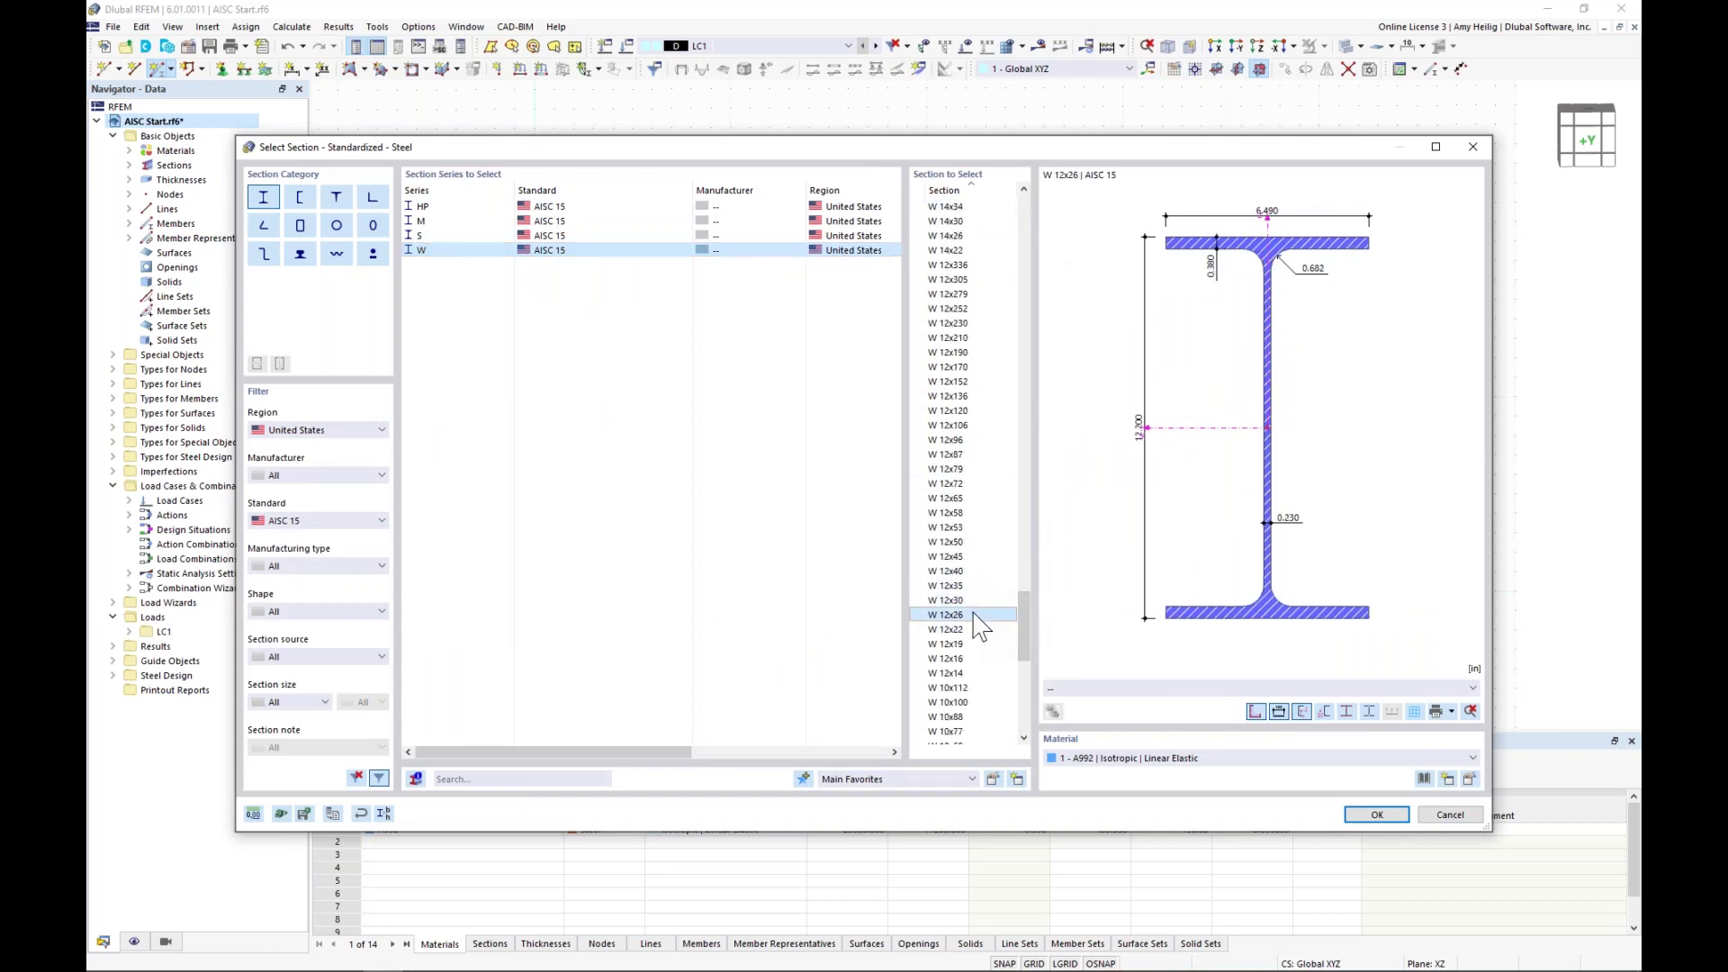
left_click(385, 813)
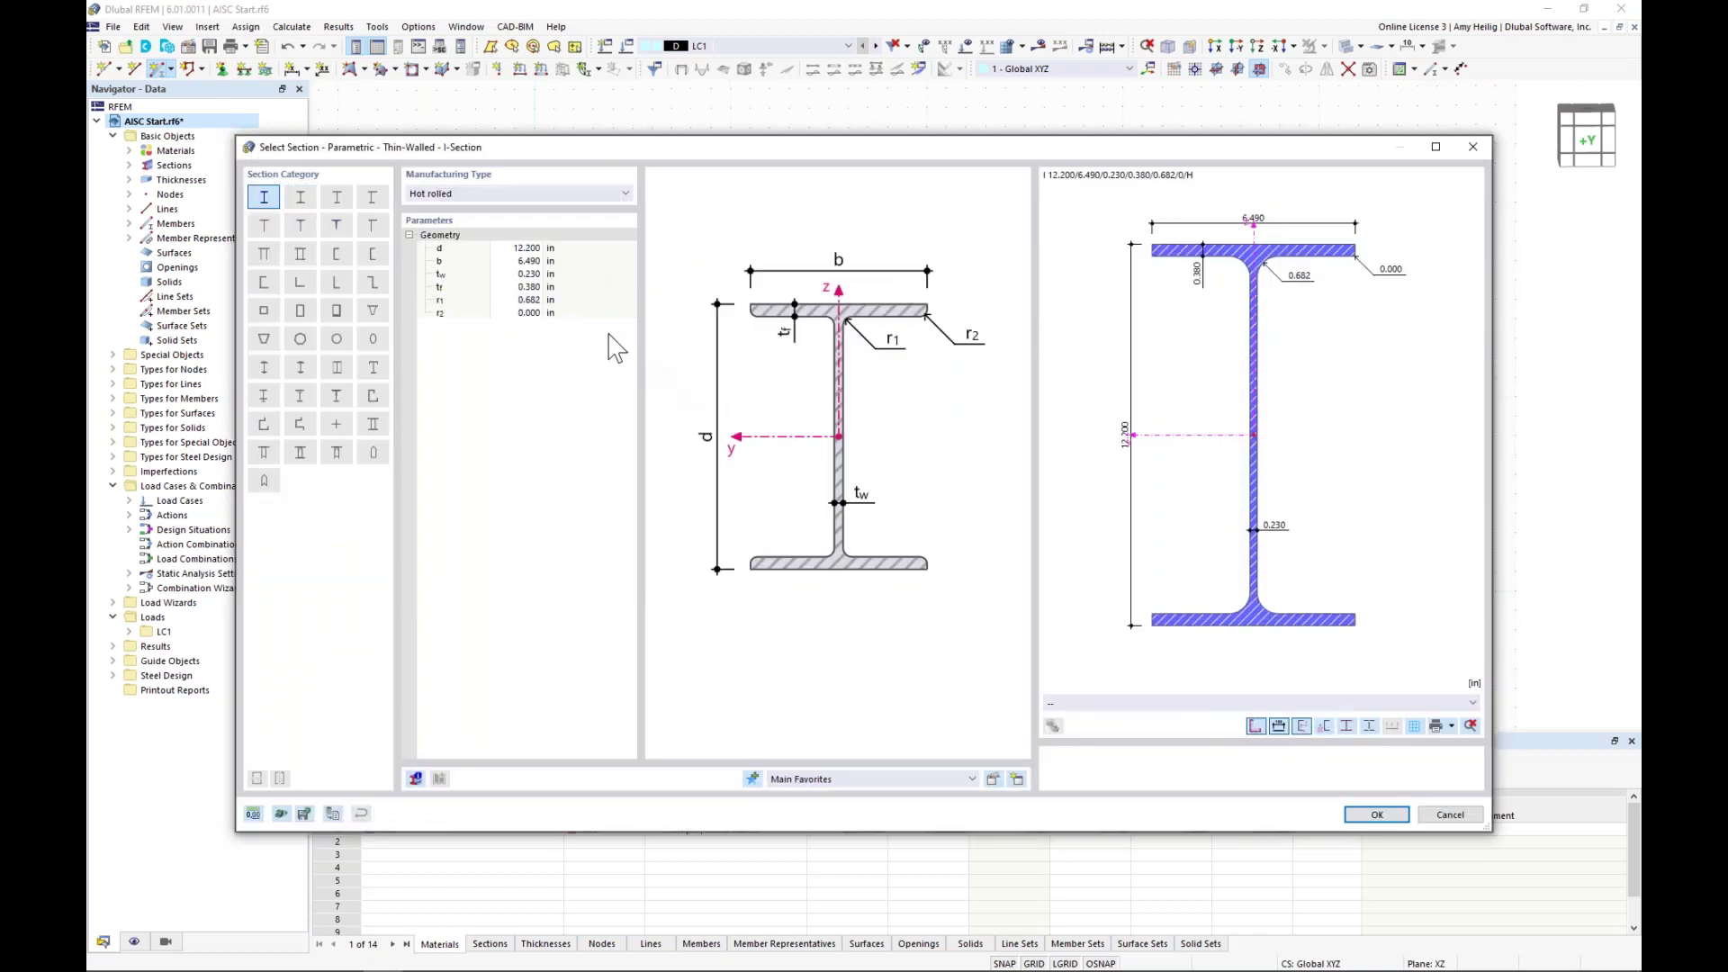
- Set the parametric I-section's depth d to 24 in and assign it to the member start
left_click(517, 248)
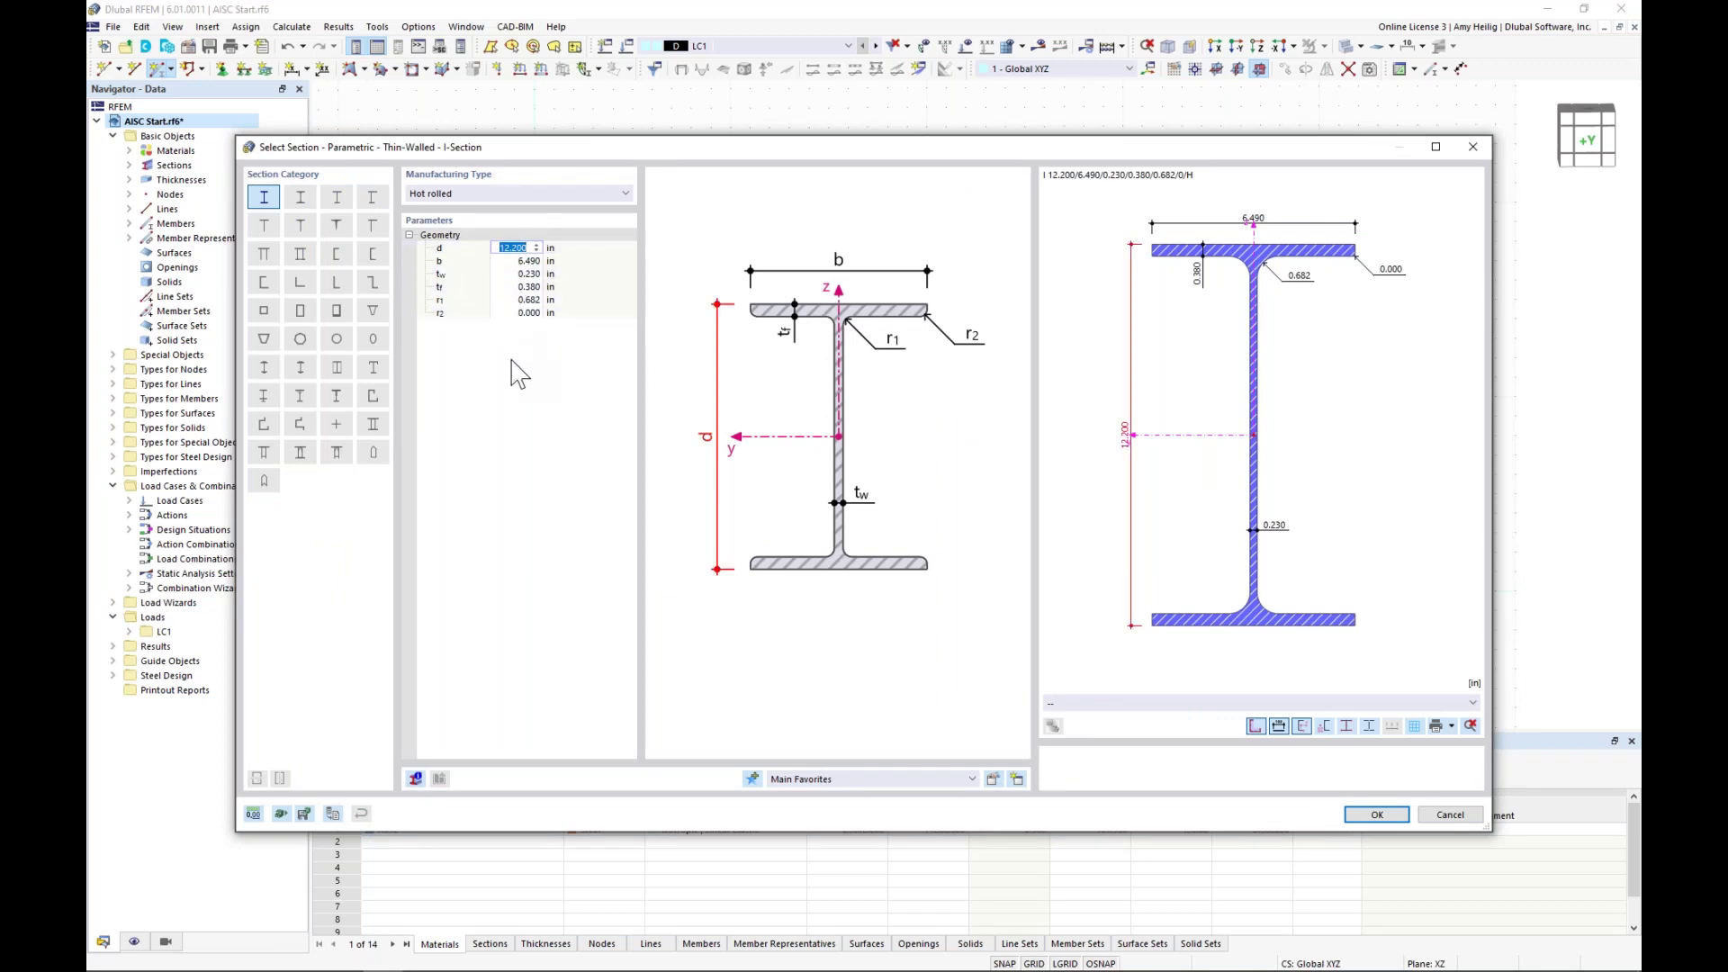
type("24")
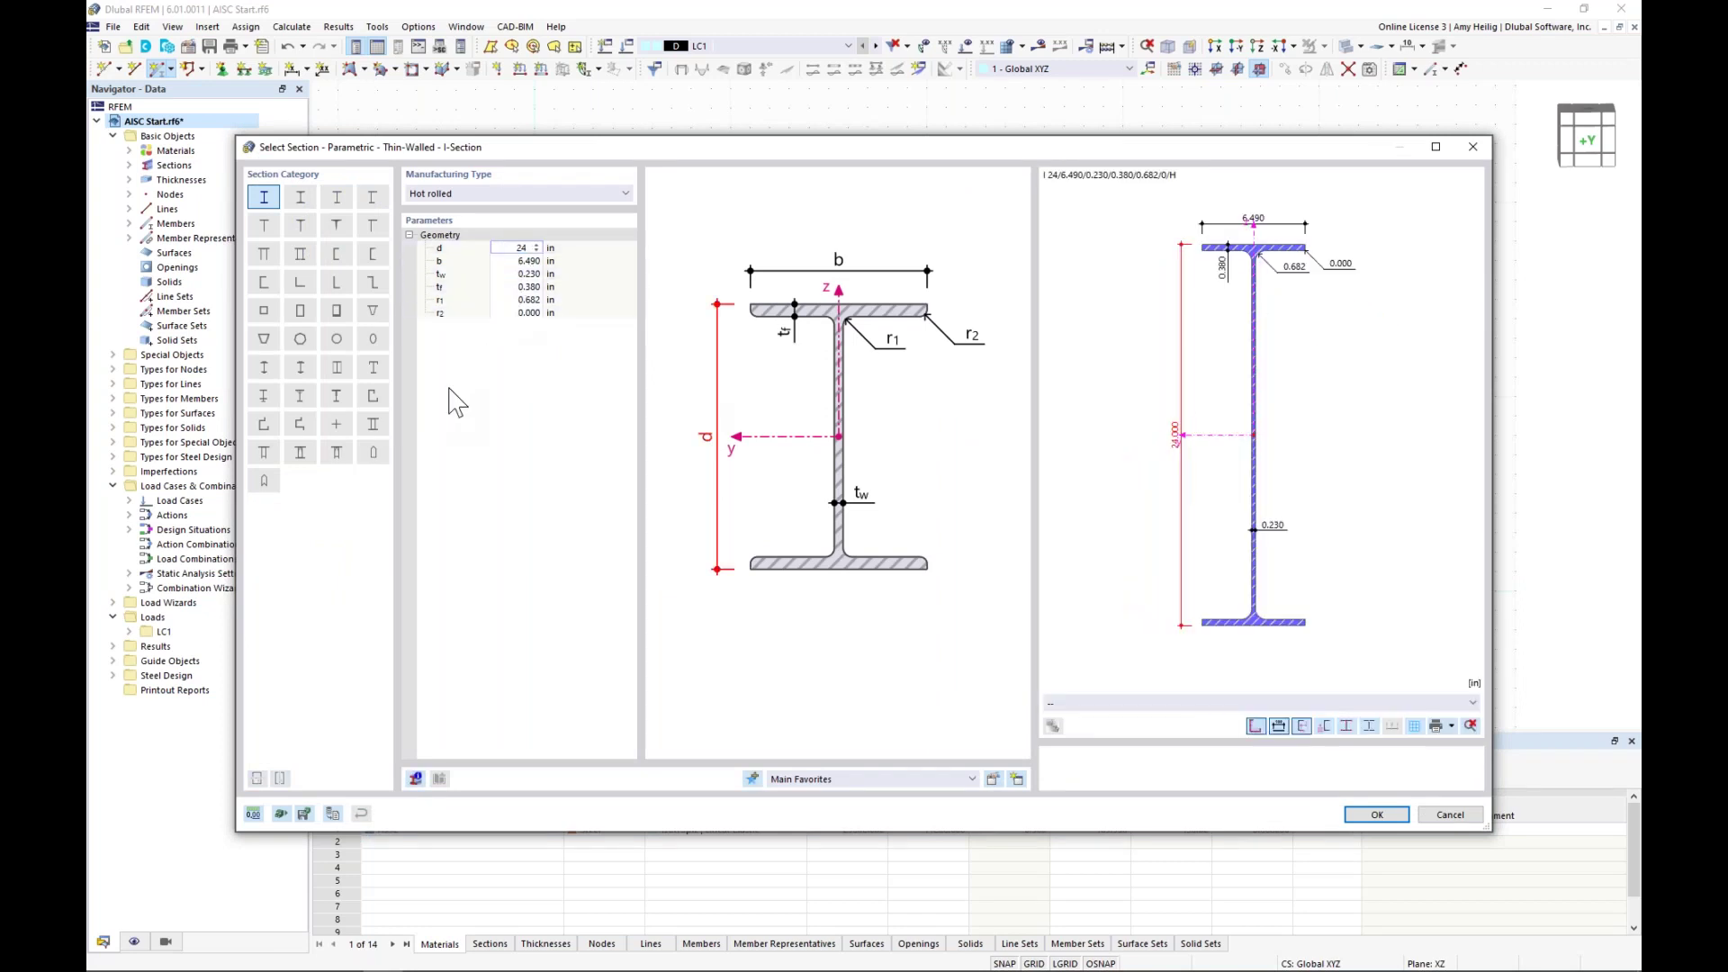
left_click(1375, 817)
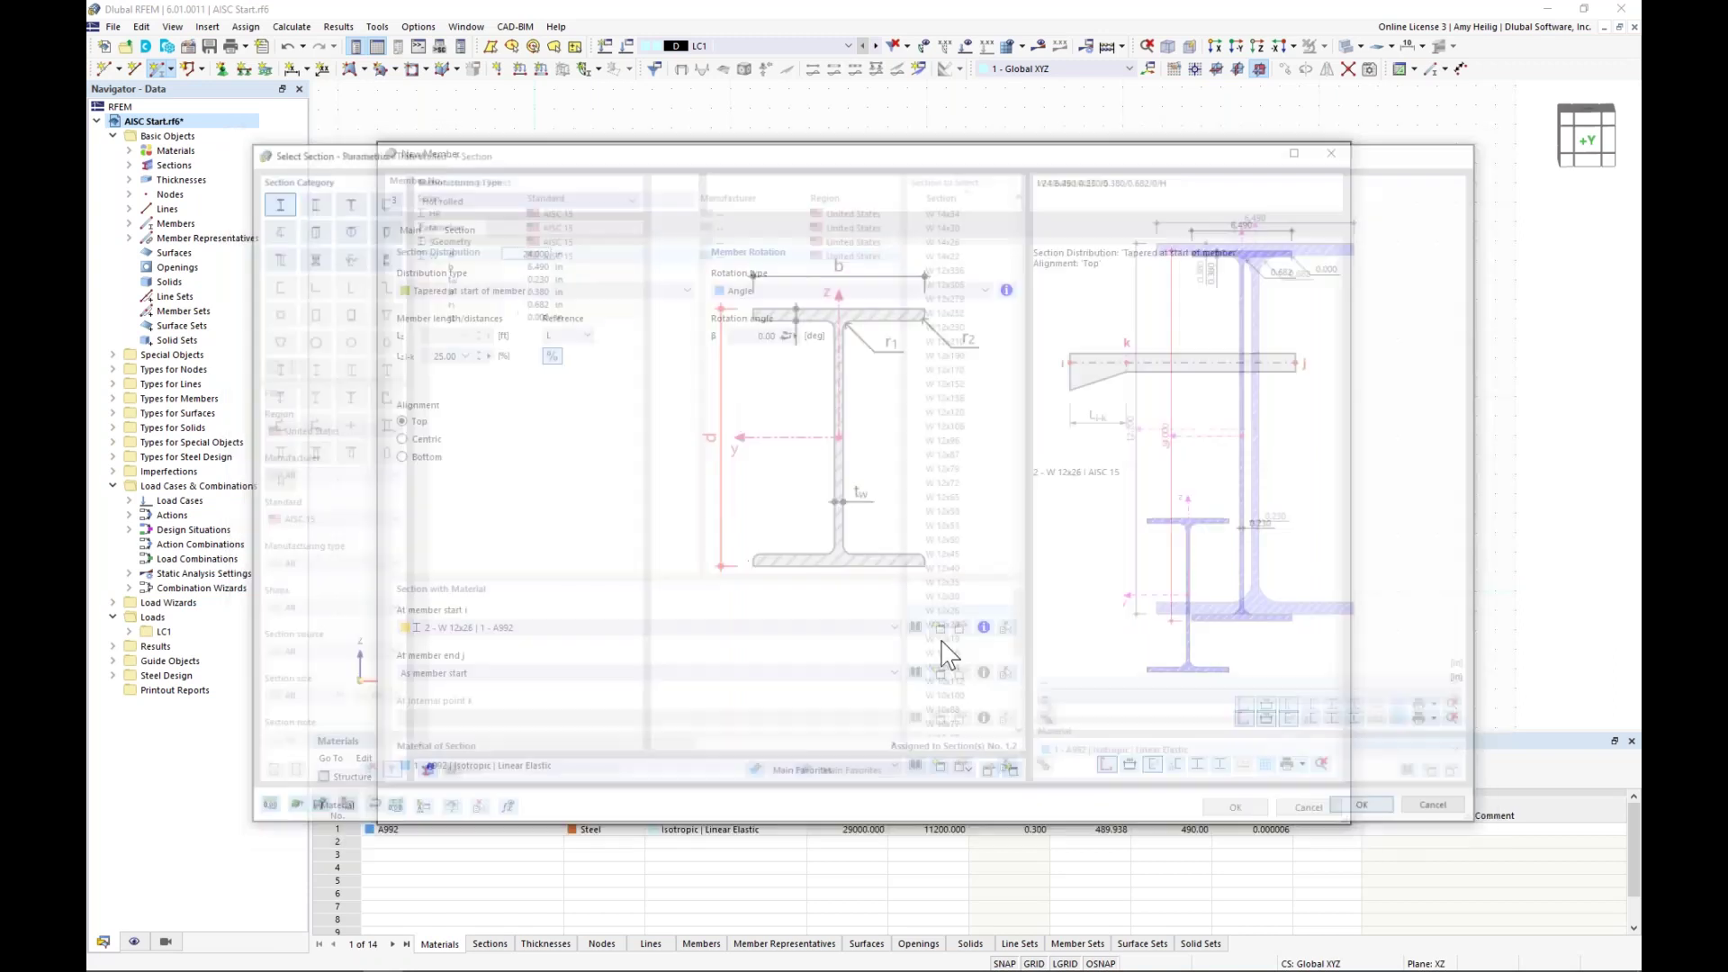
left_click(1242, 801)
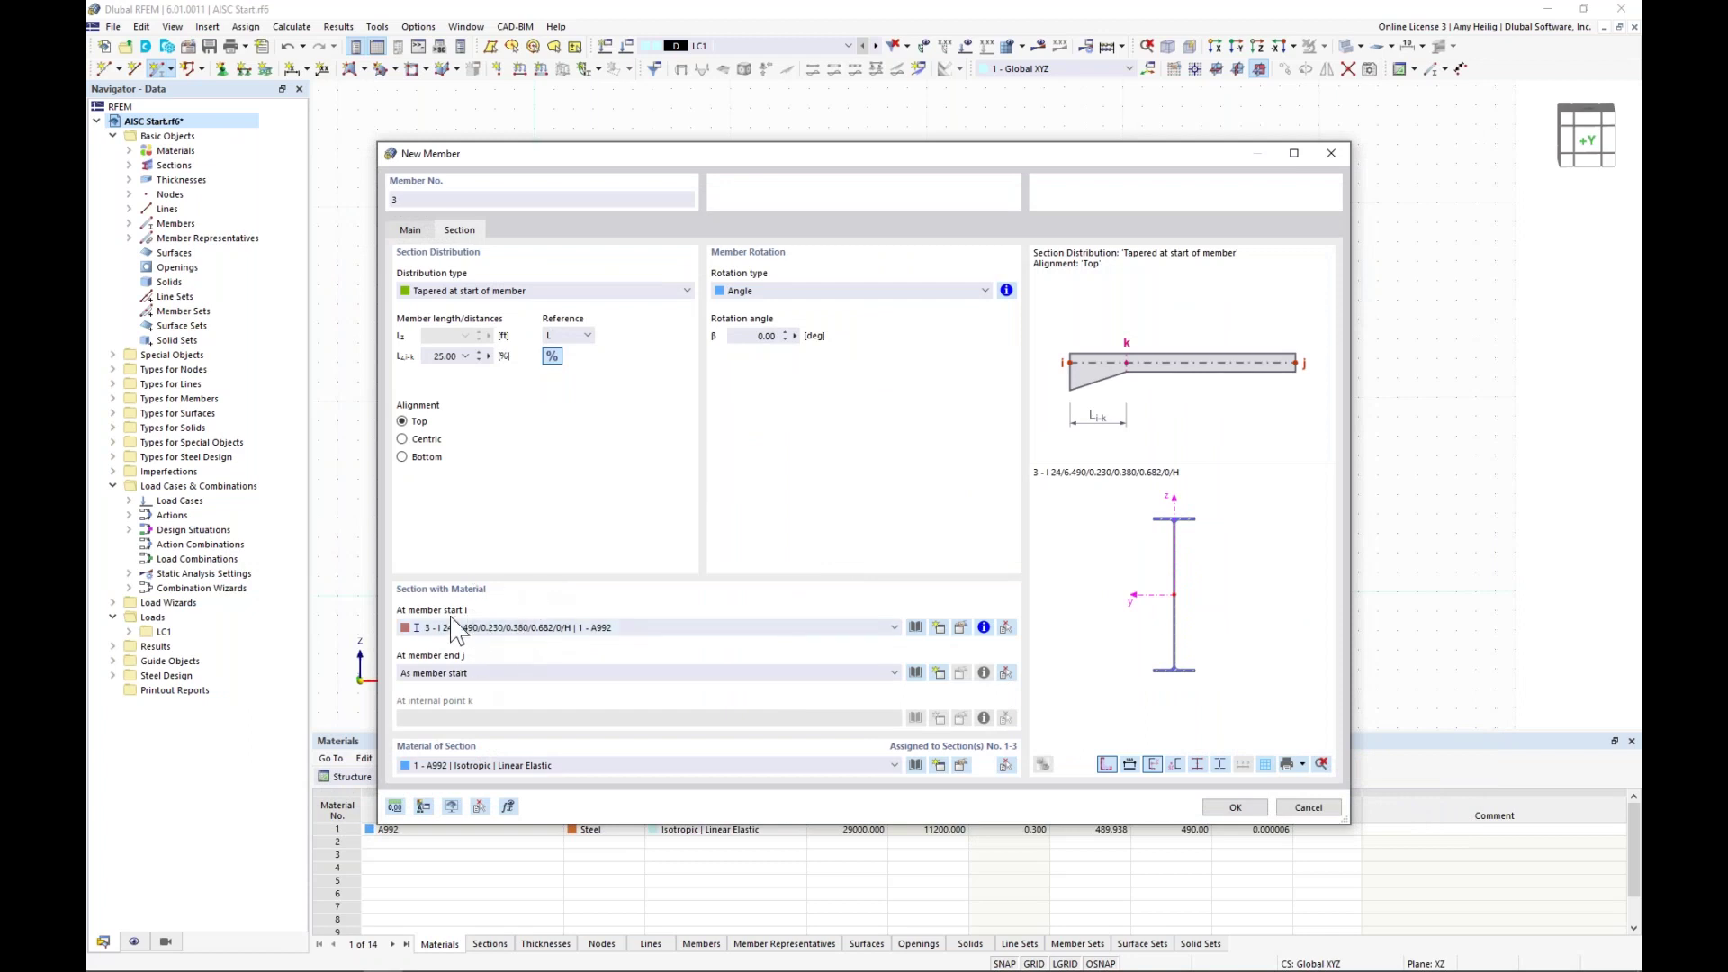
- Assign the W 12x26 section in A992 to the member end and accept the tapered member definition
left_click(733, 677)
left_click(708, 712)
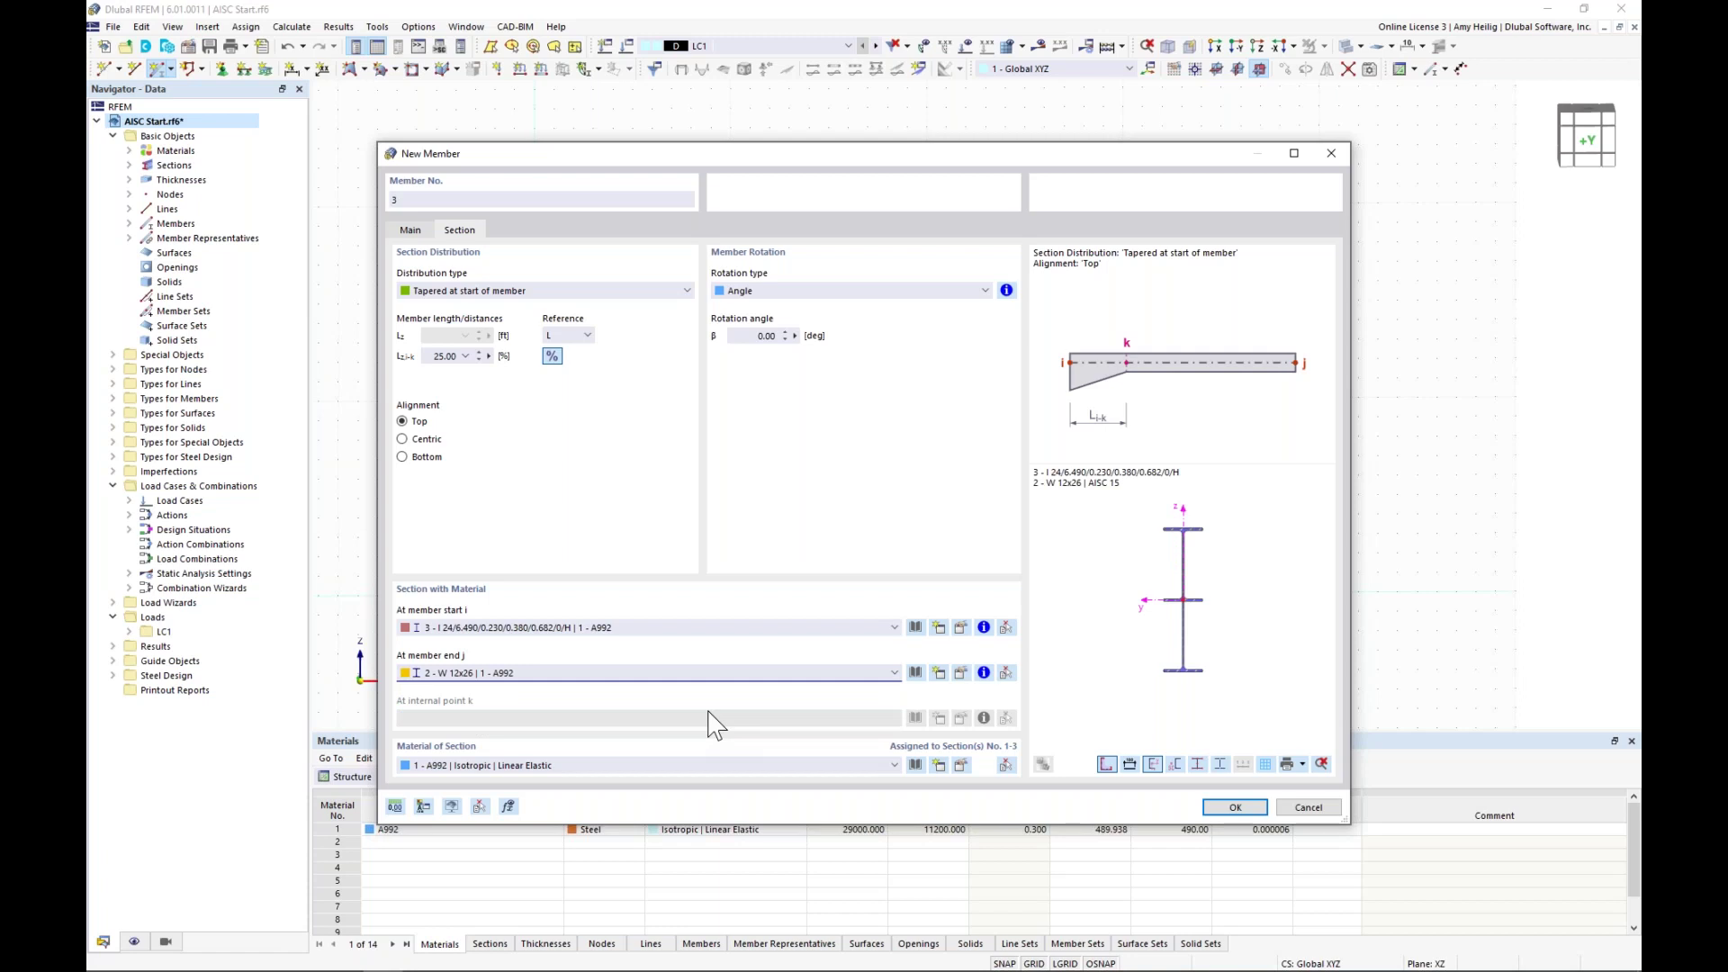
left_click(1233, 809)
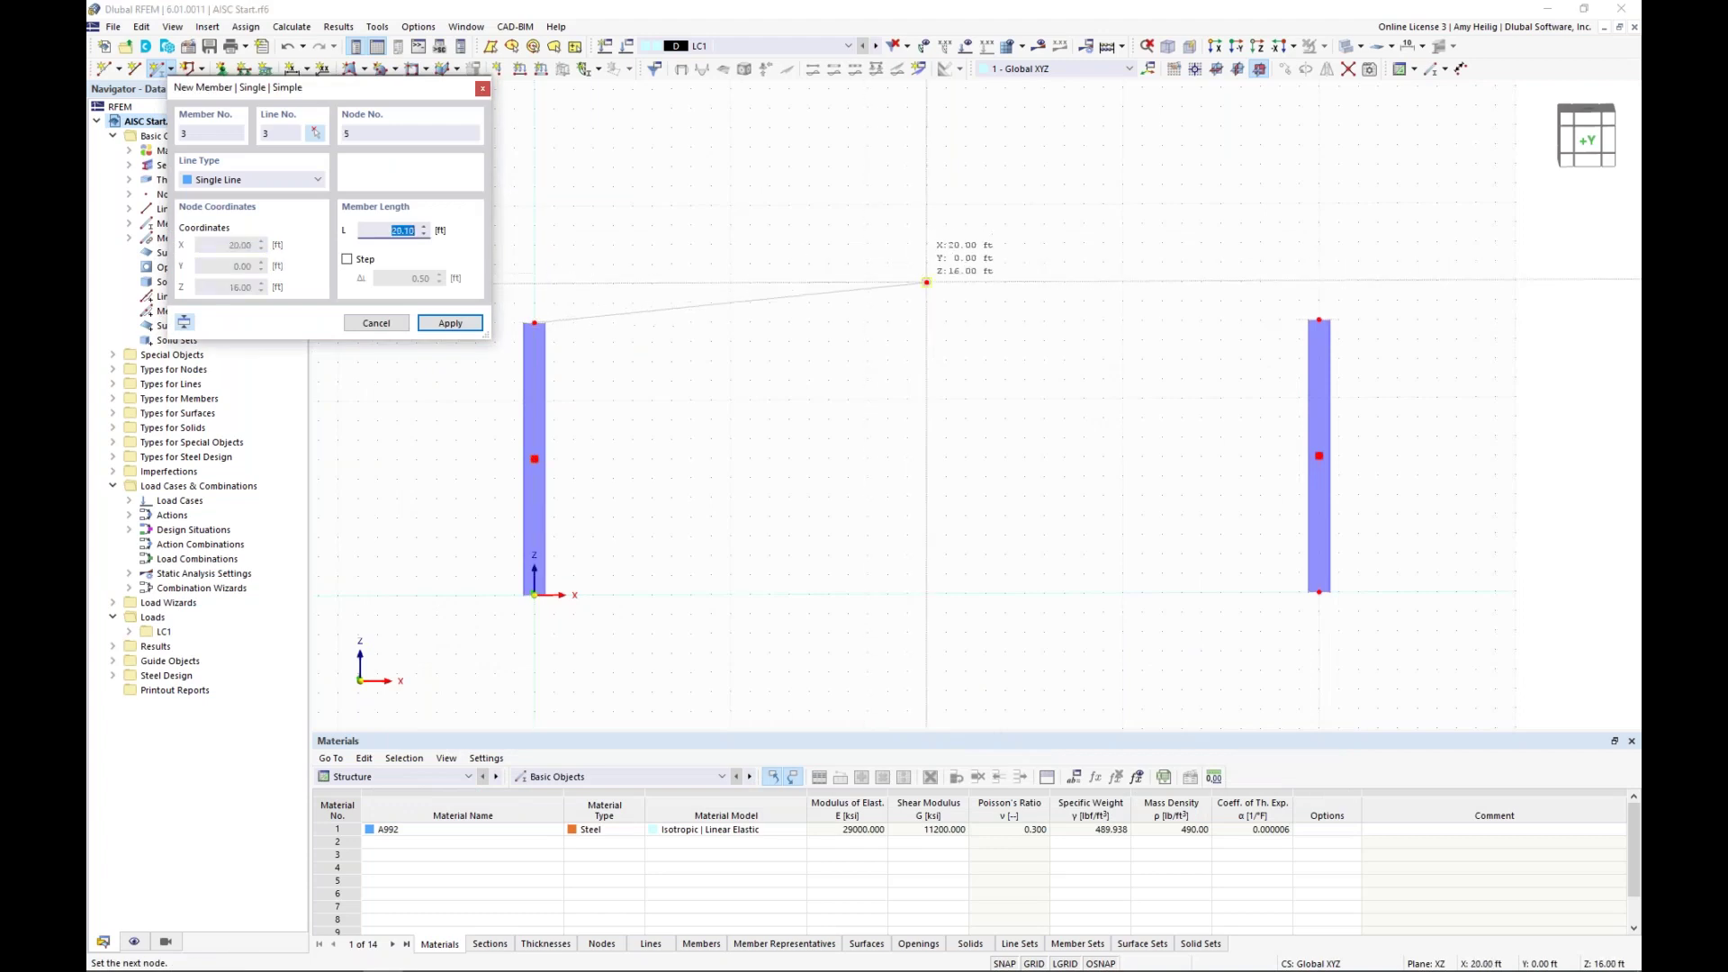
- Draw the two tapered rafters from the column top nodes to the ridge node, and finish member placement
left_click(926, 281)
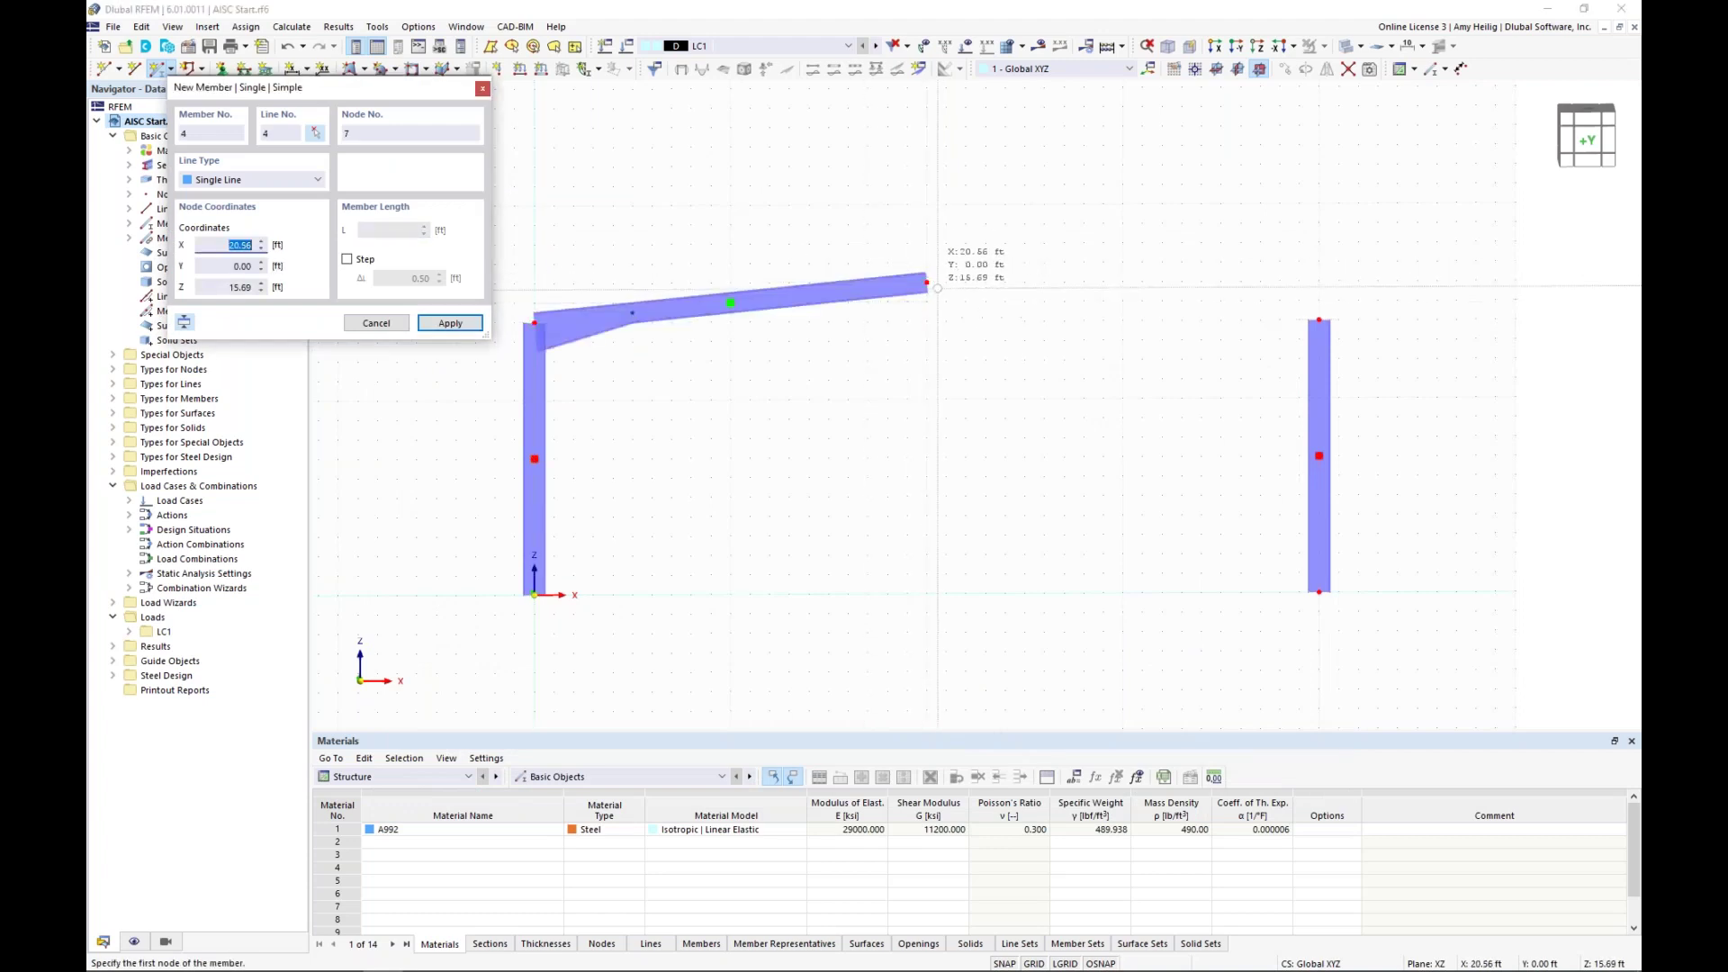
left_click(1319, 319)
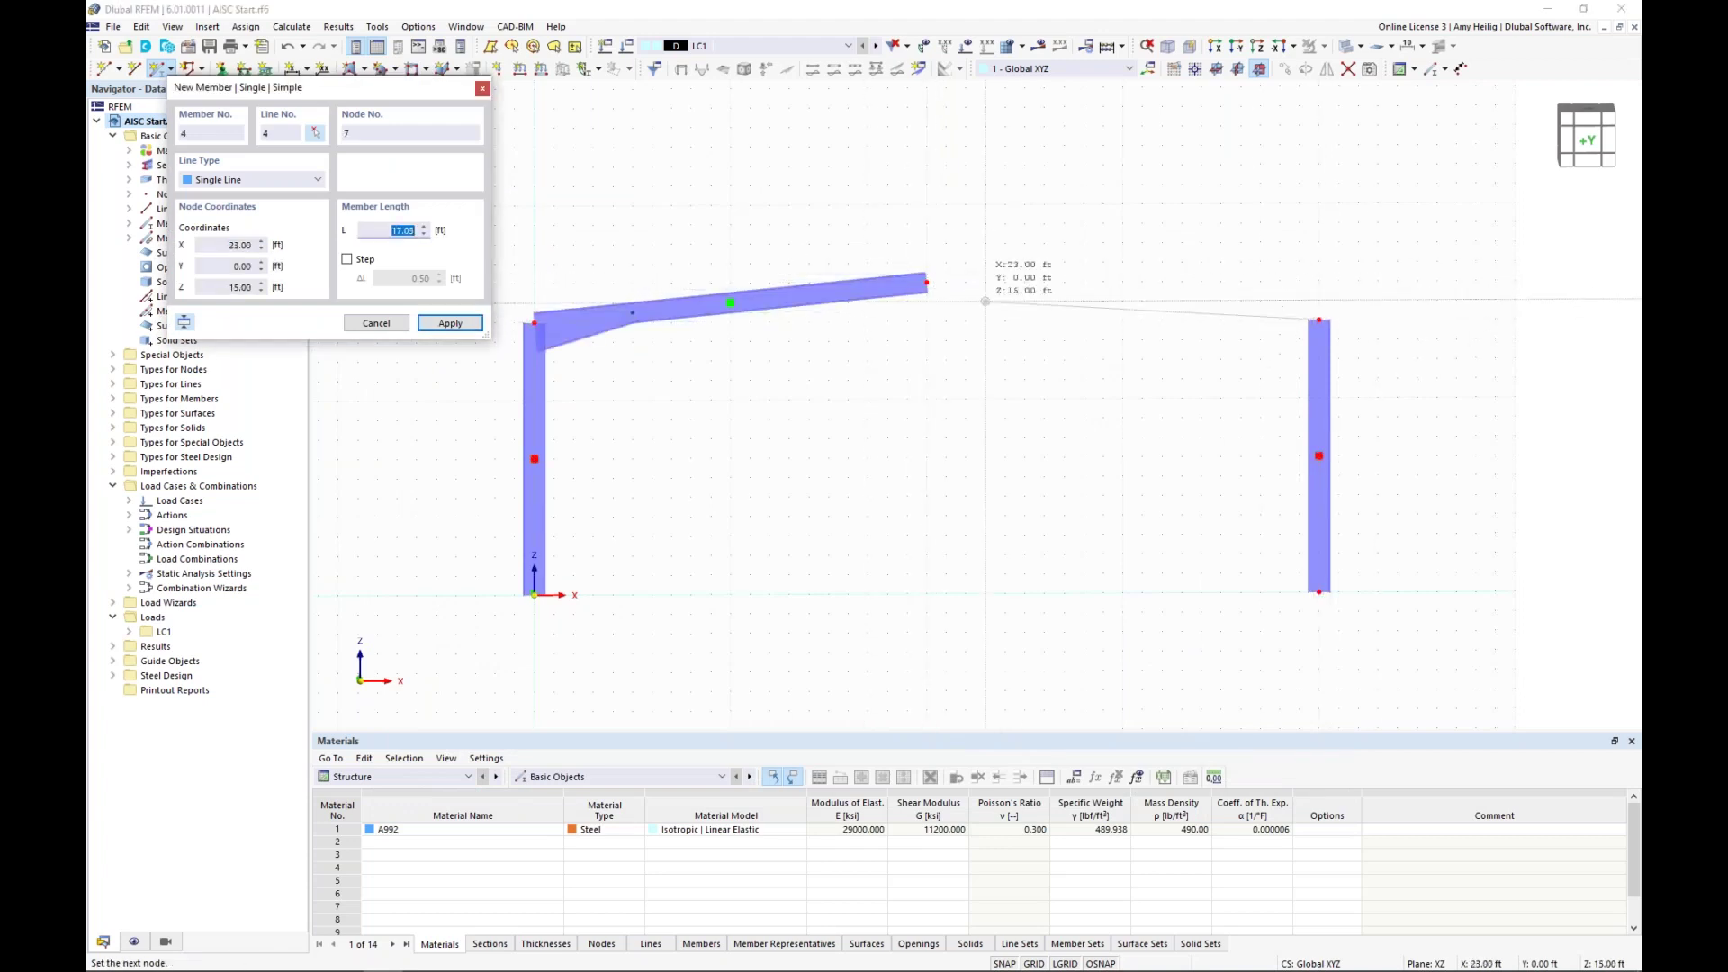
left_click(926, 282)
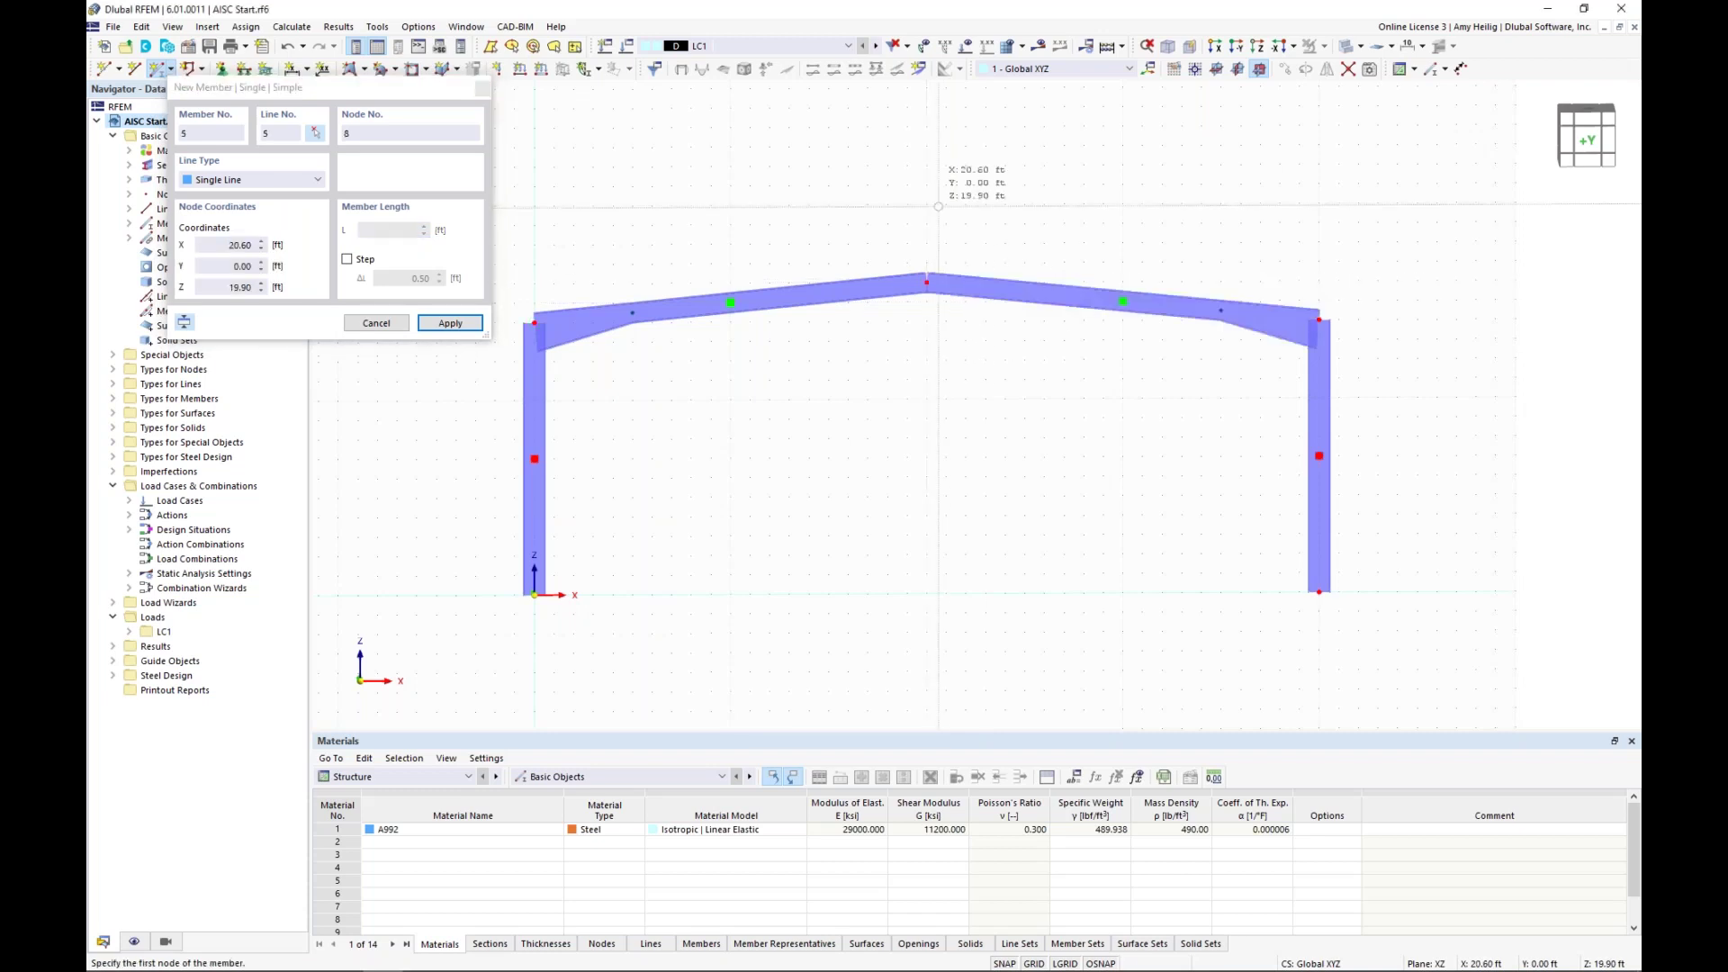
key("Escape")
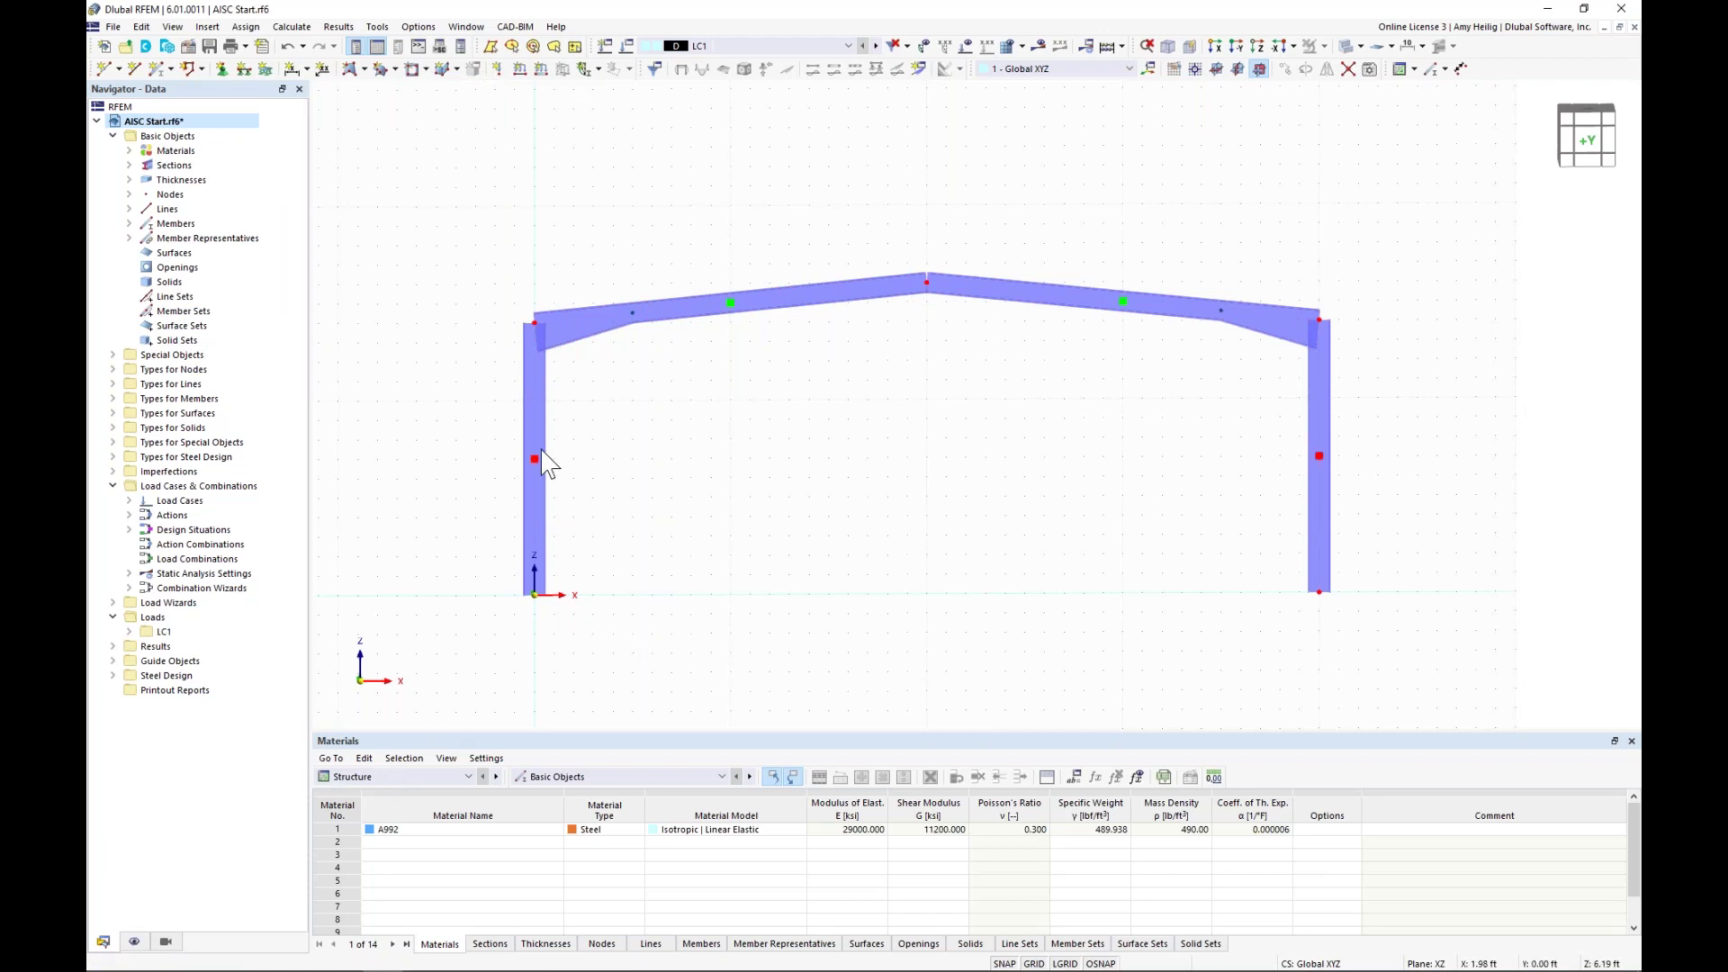
- Hide the member representatives and add one intermediate 'On Member' node to each column and rafter without dividing the members
left_click(134, 942)
left_click(143, 180)
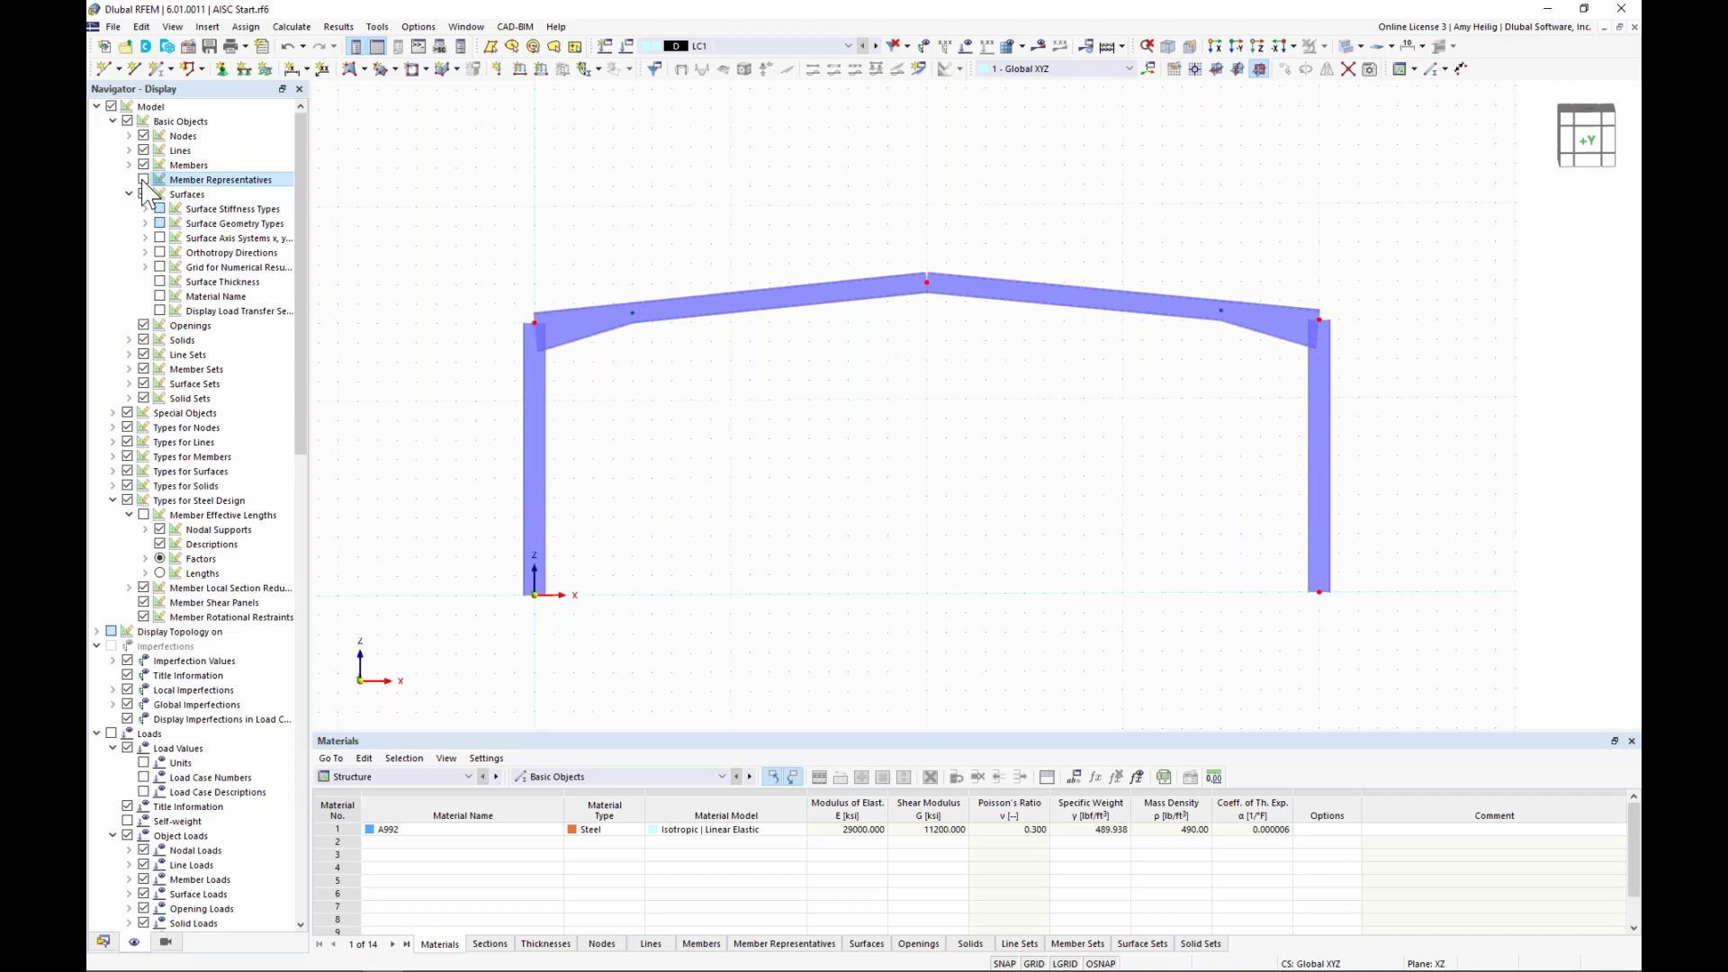
left_click_drag(1262, 401, 442, 171)
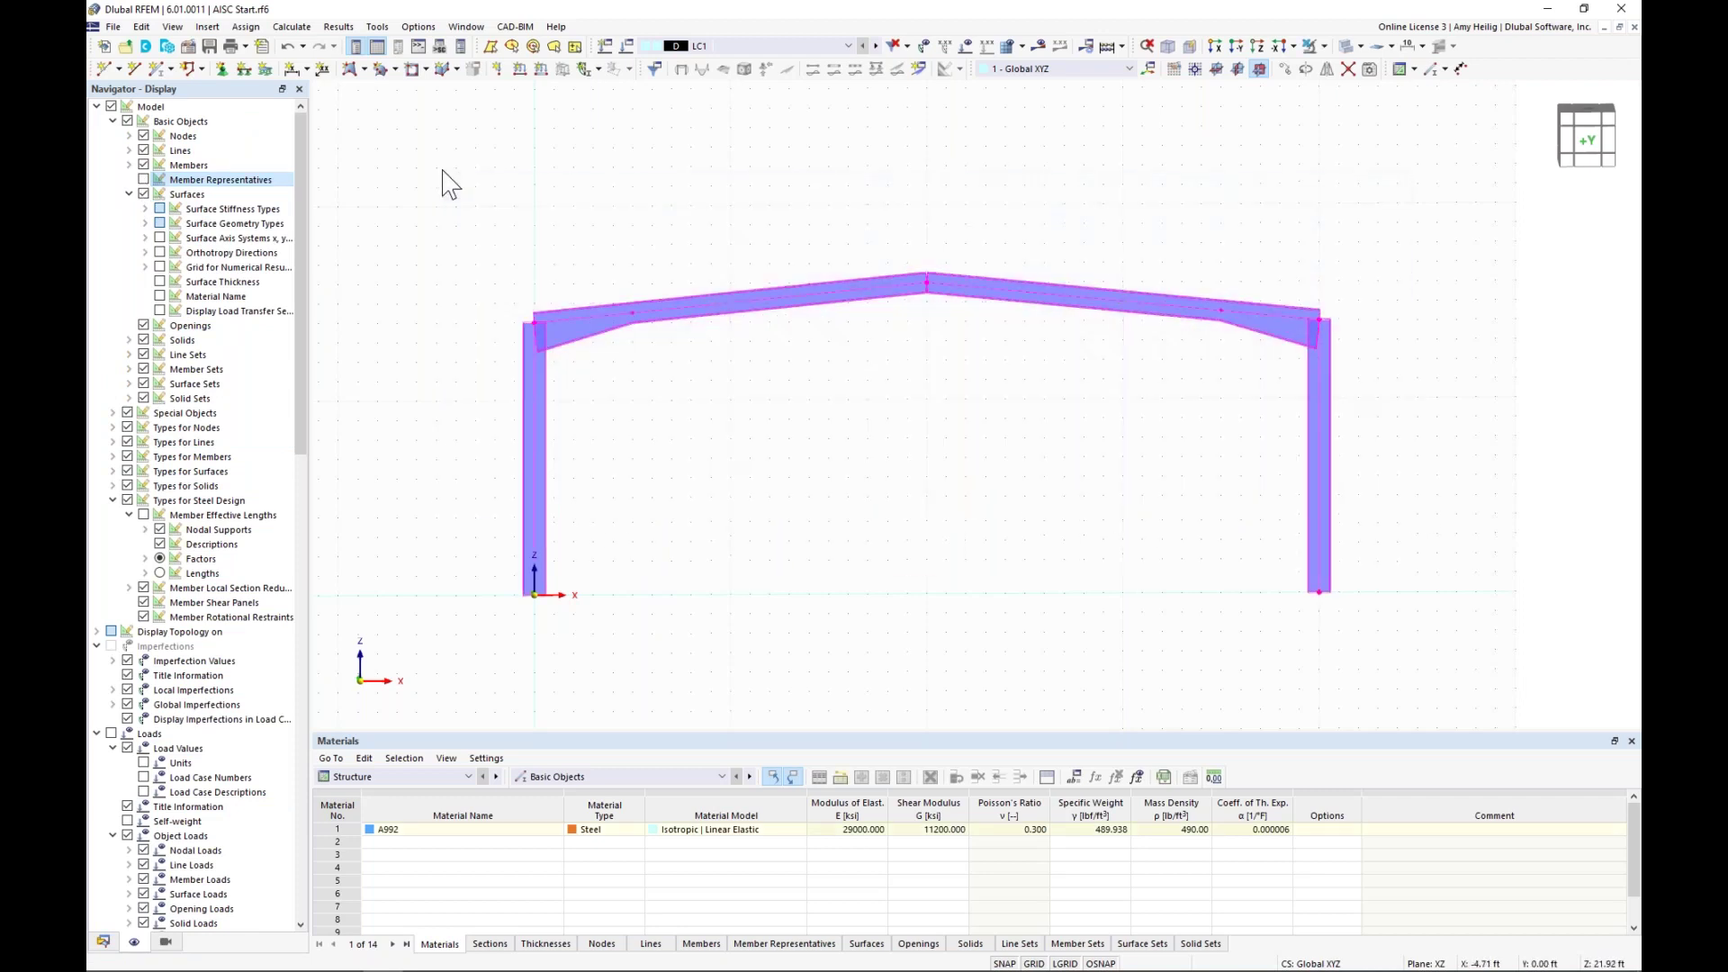
right_click(717, 309)
mouse_move(875, 376)
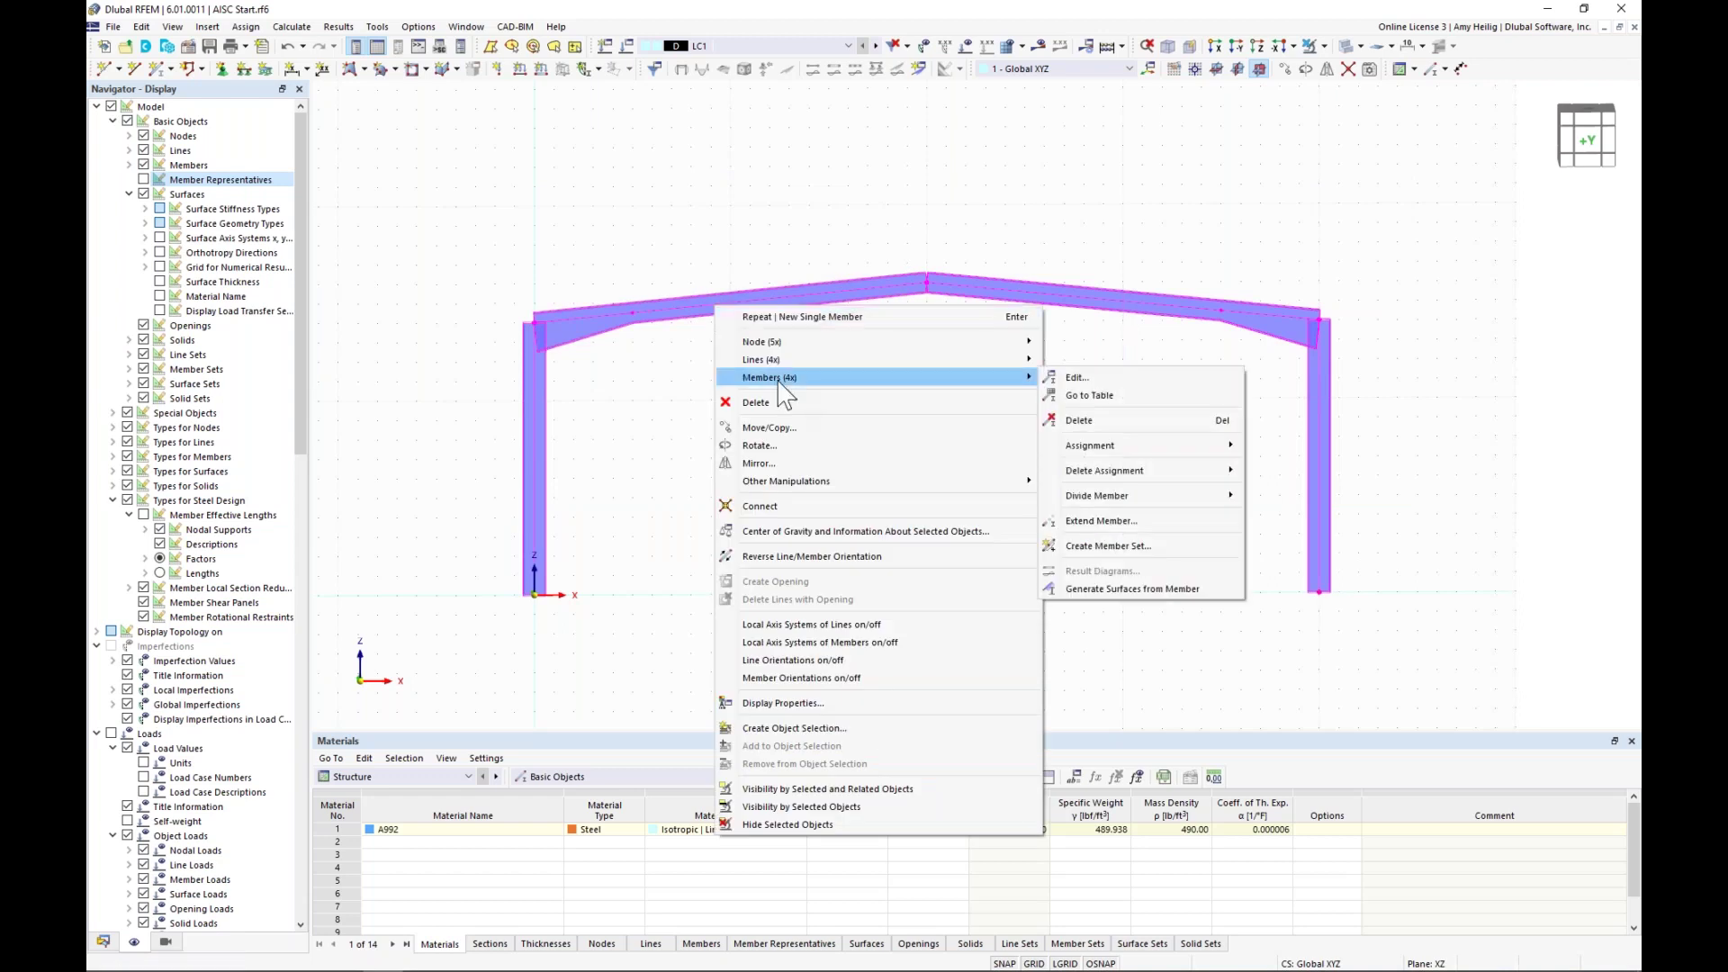
mouse_move(1107, 495)
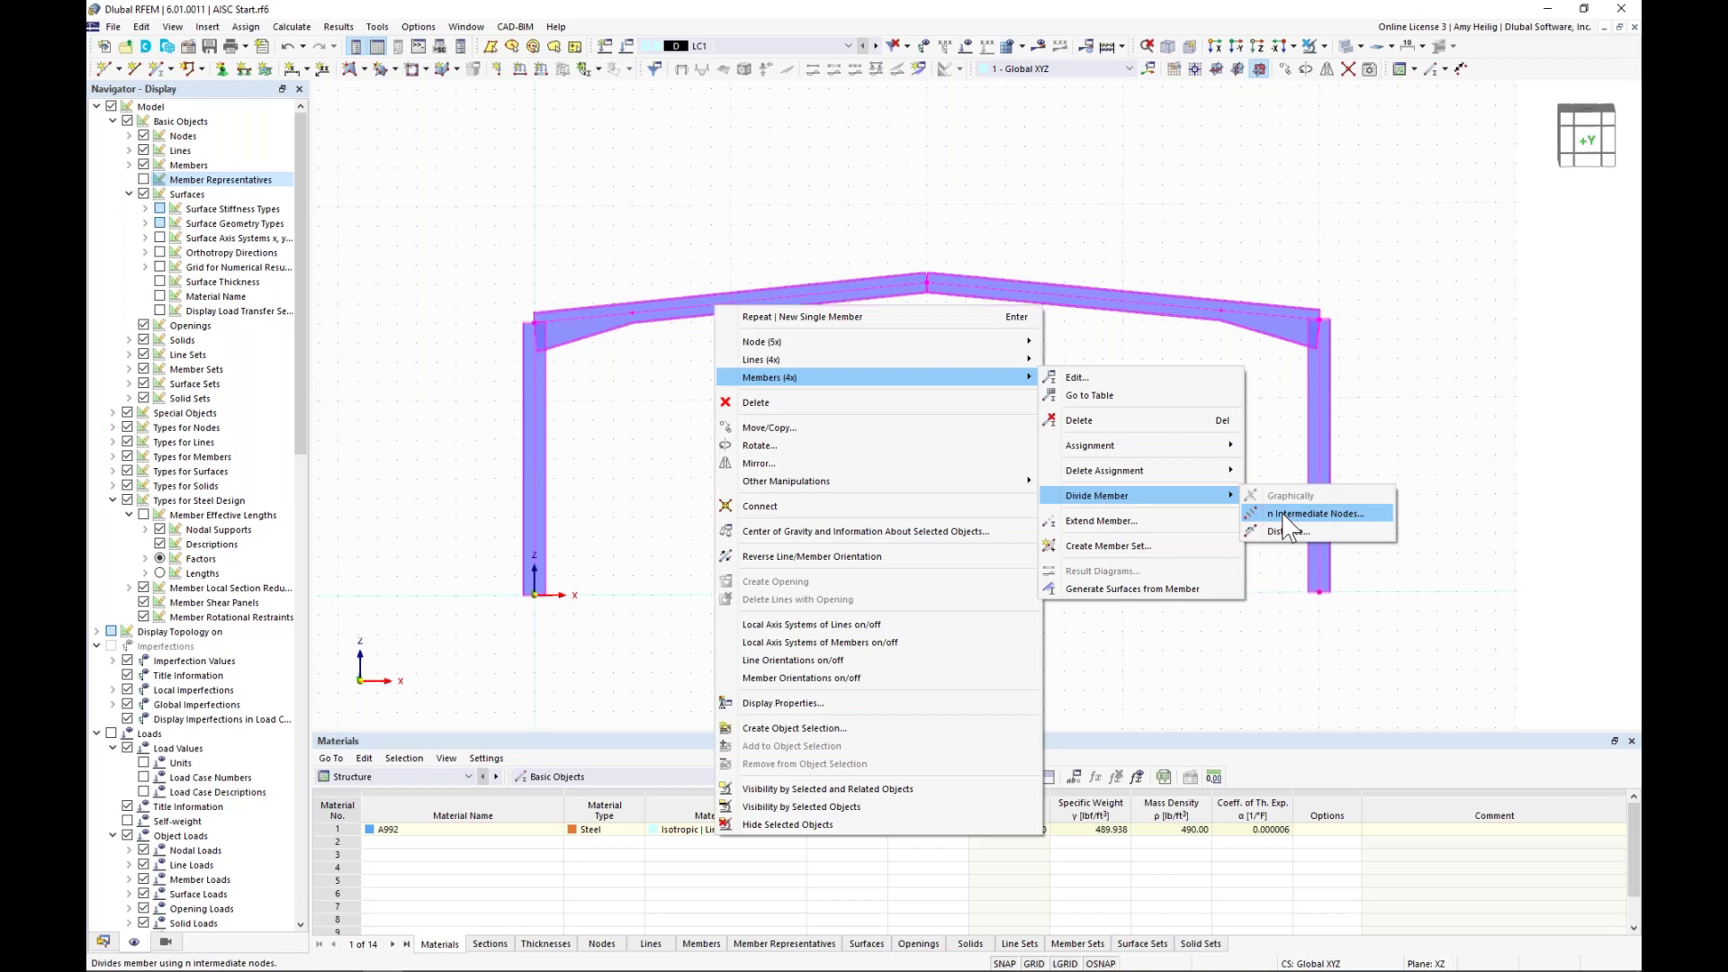
left_click(1283, 515)
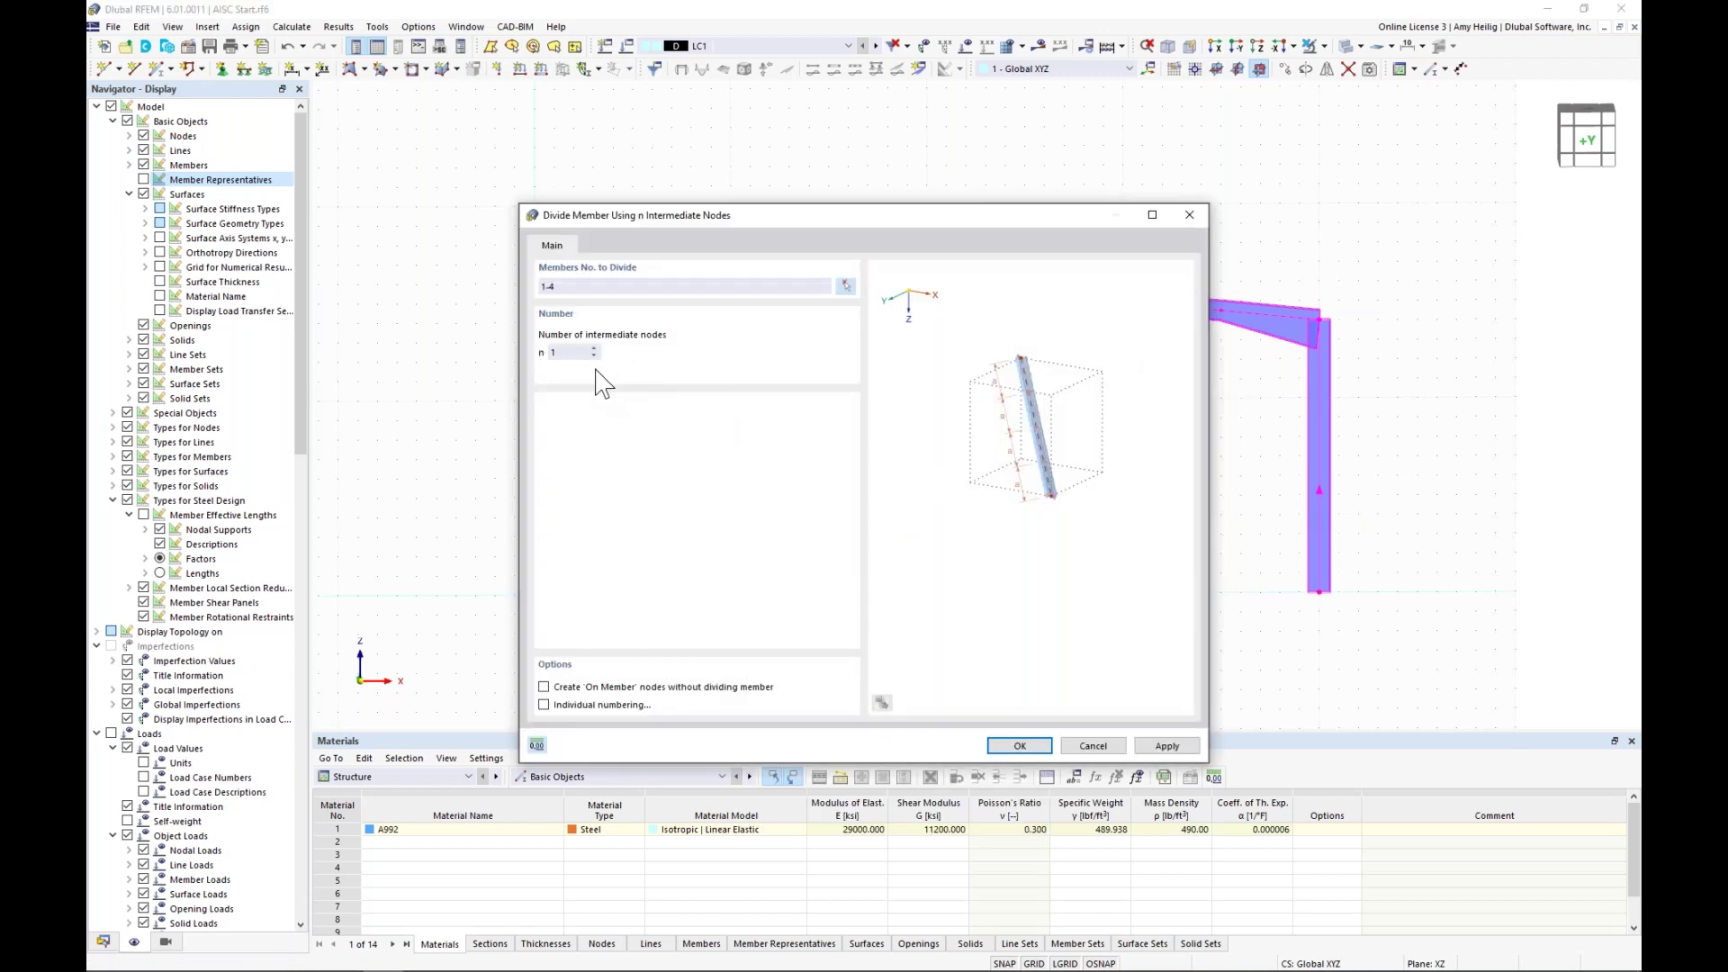
left_click(544, 688)
left_click(1020, 746)
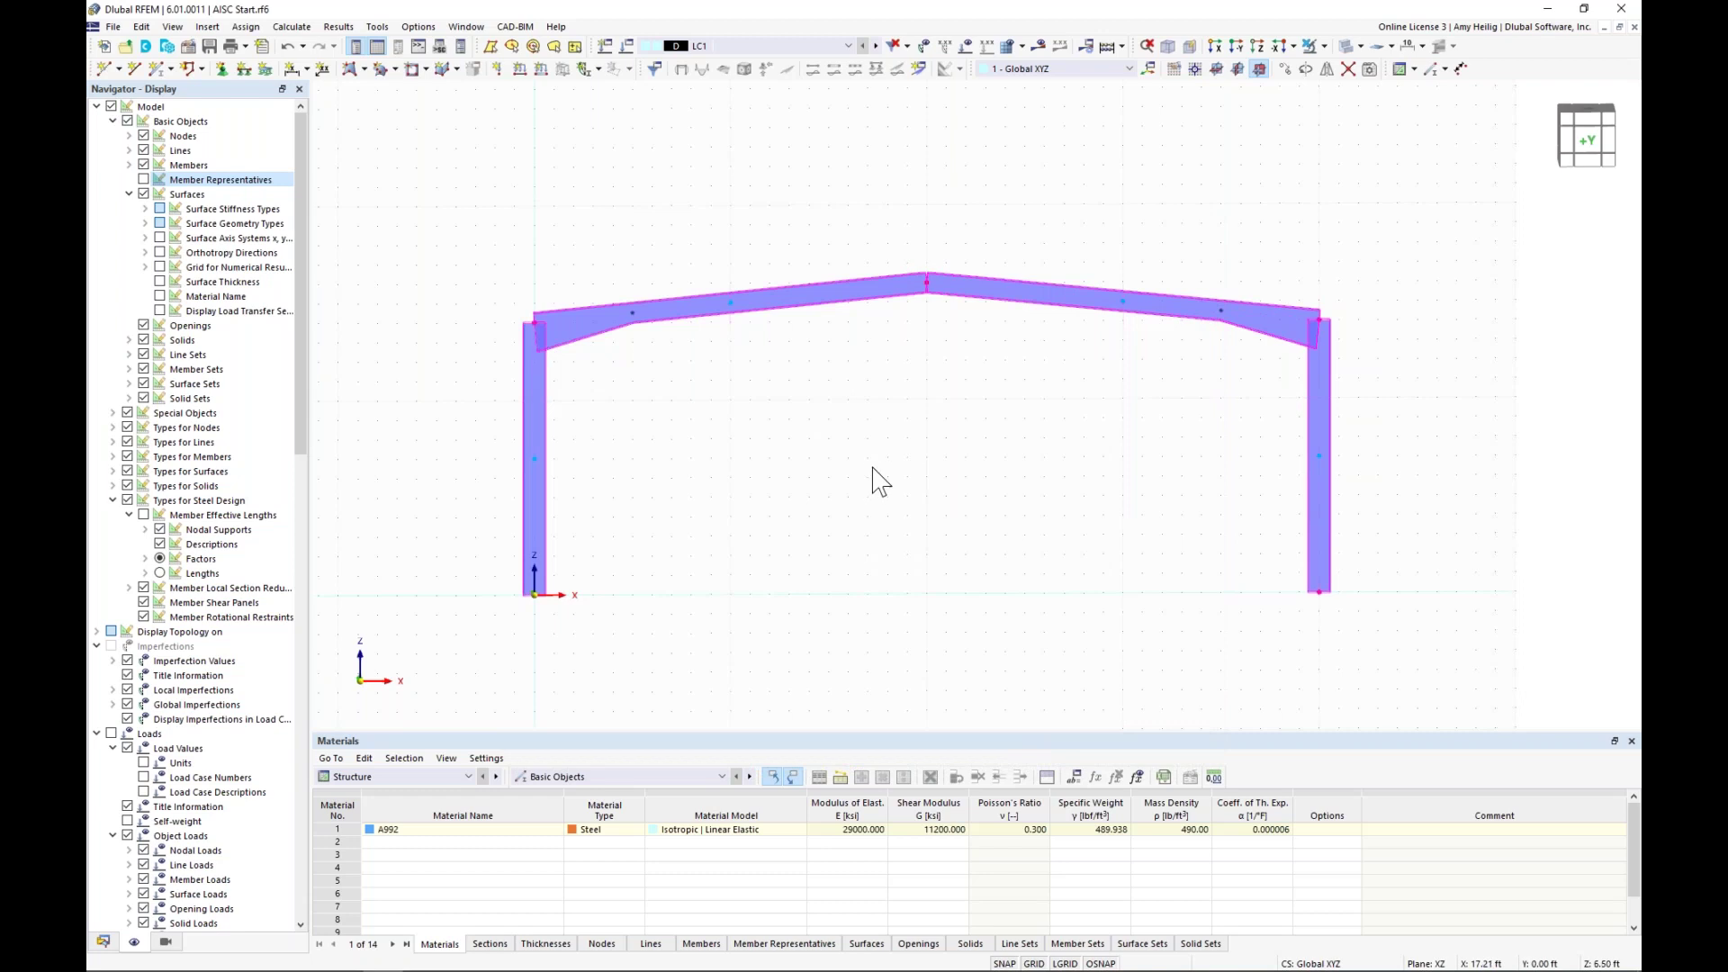
- Show the model as wireframe and set up a copy of the entire frame with the number of steps and a Y displacement
left_click(1347, 47)
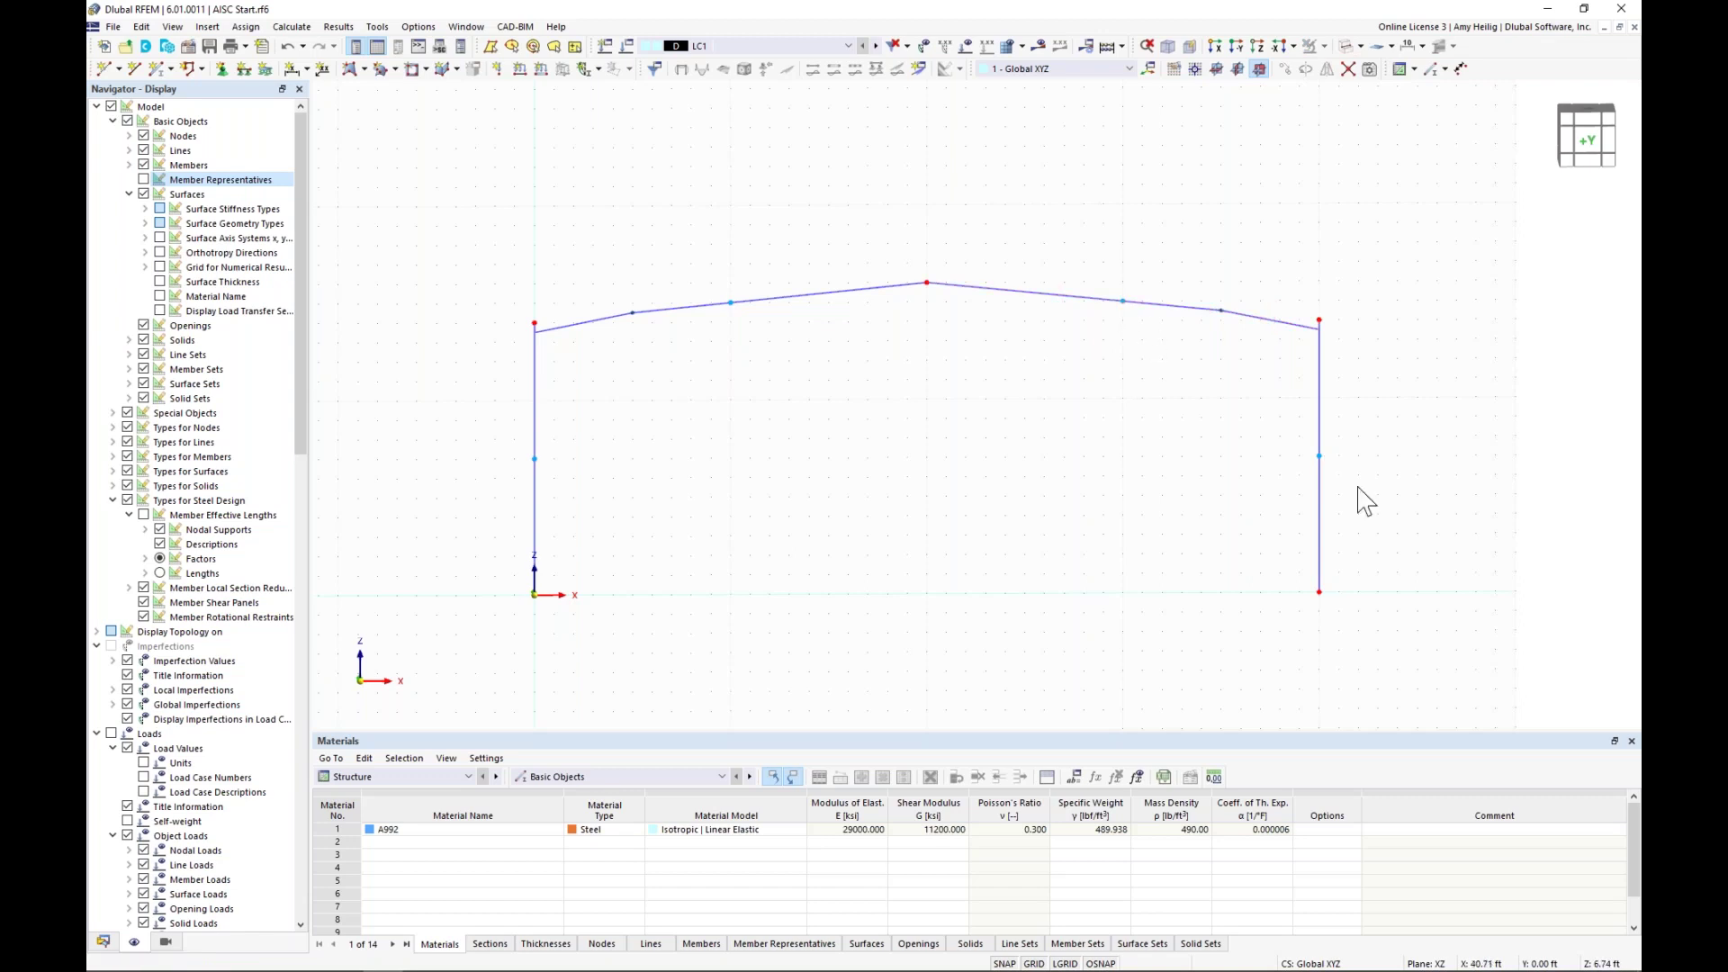
left_click_drag(1410, 663, 479, 181)
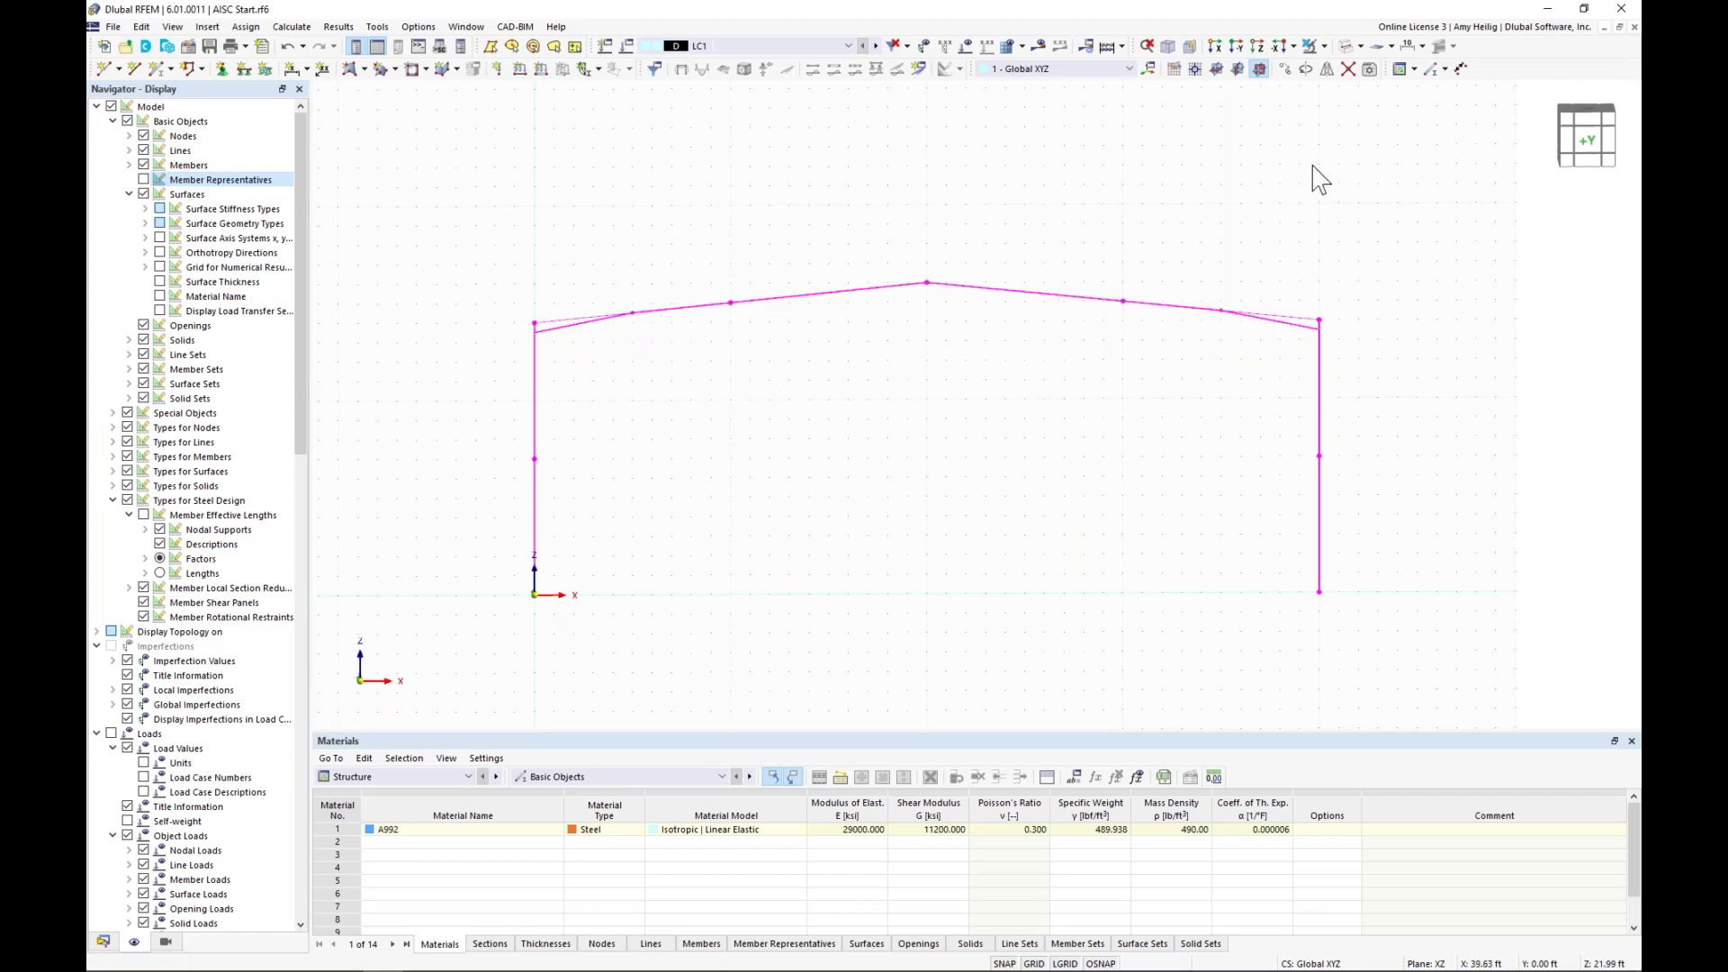
left_click(1286, 69)
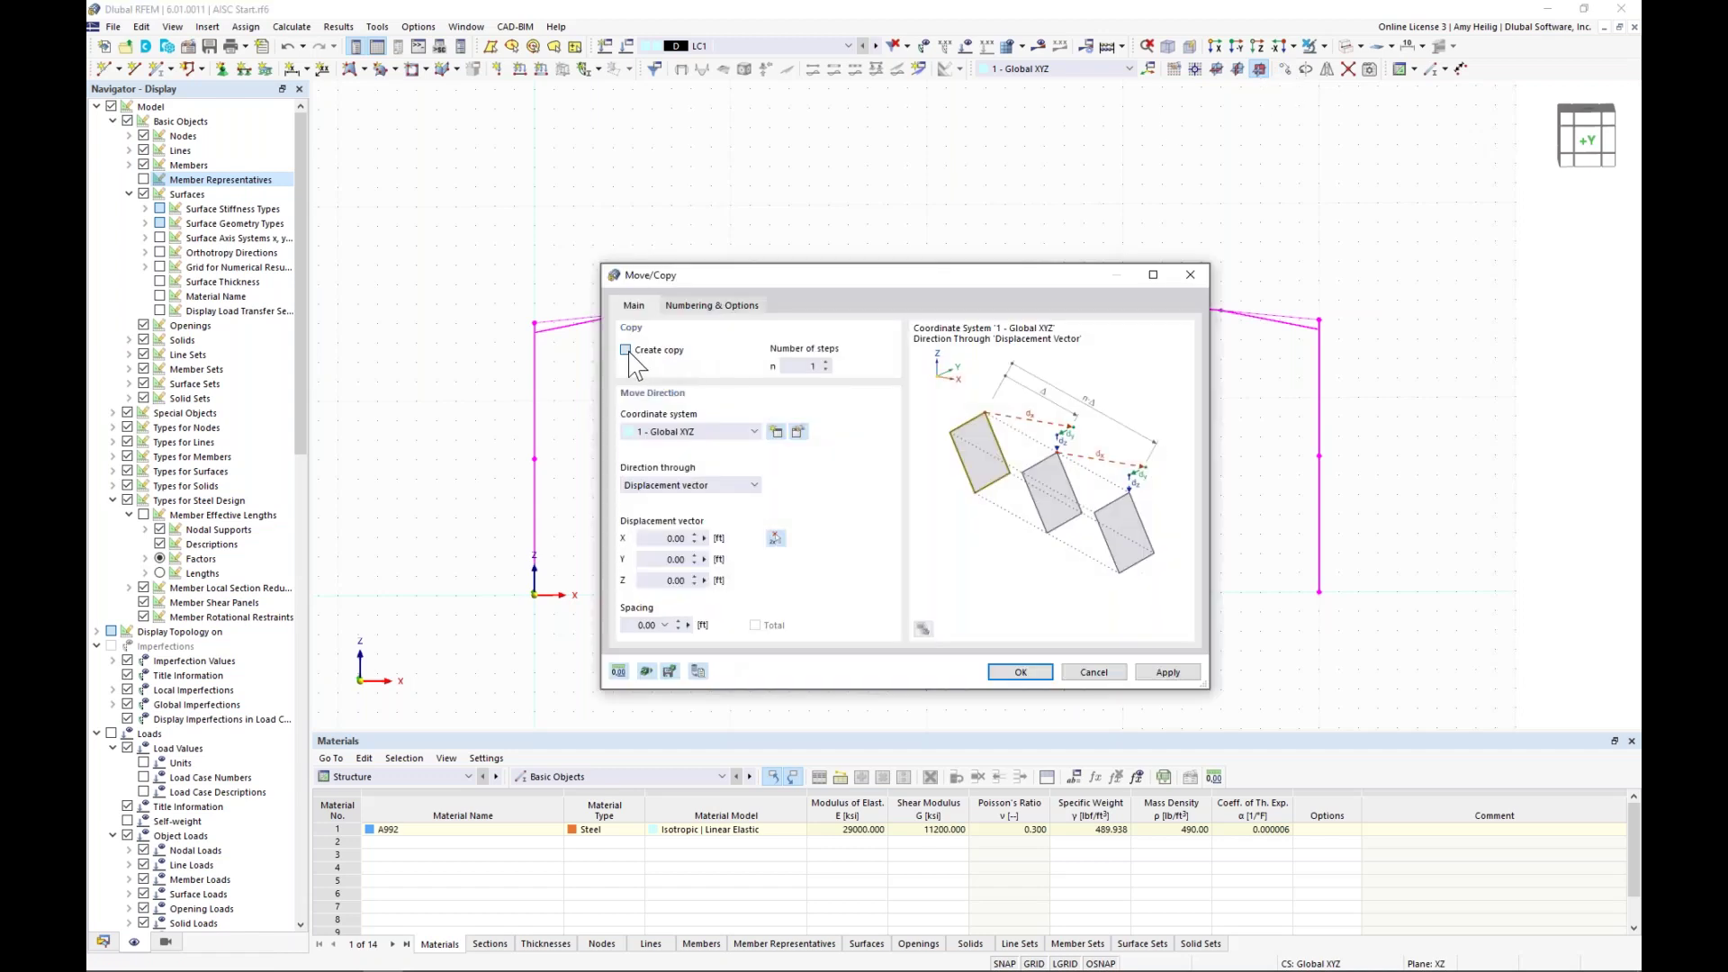
double_click(812, 366)
double_click(658, 560)
- Enable step linking for the copy and set it to link nodes with members
left_click(718, 306)
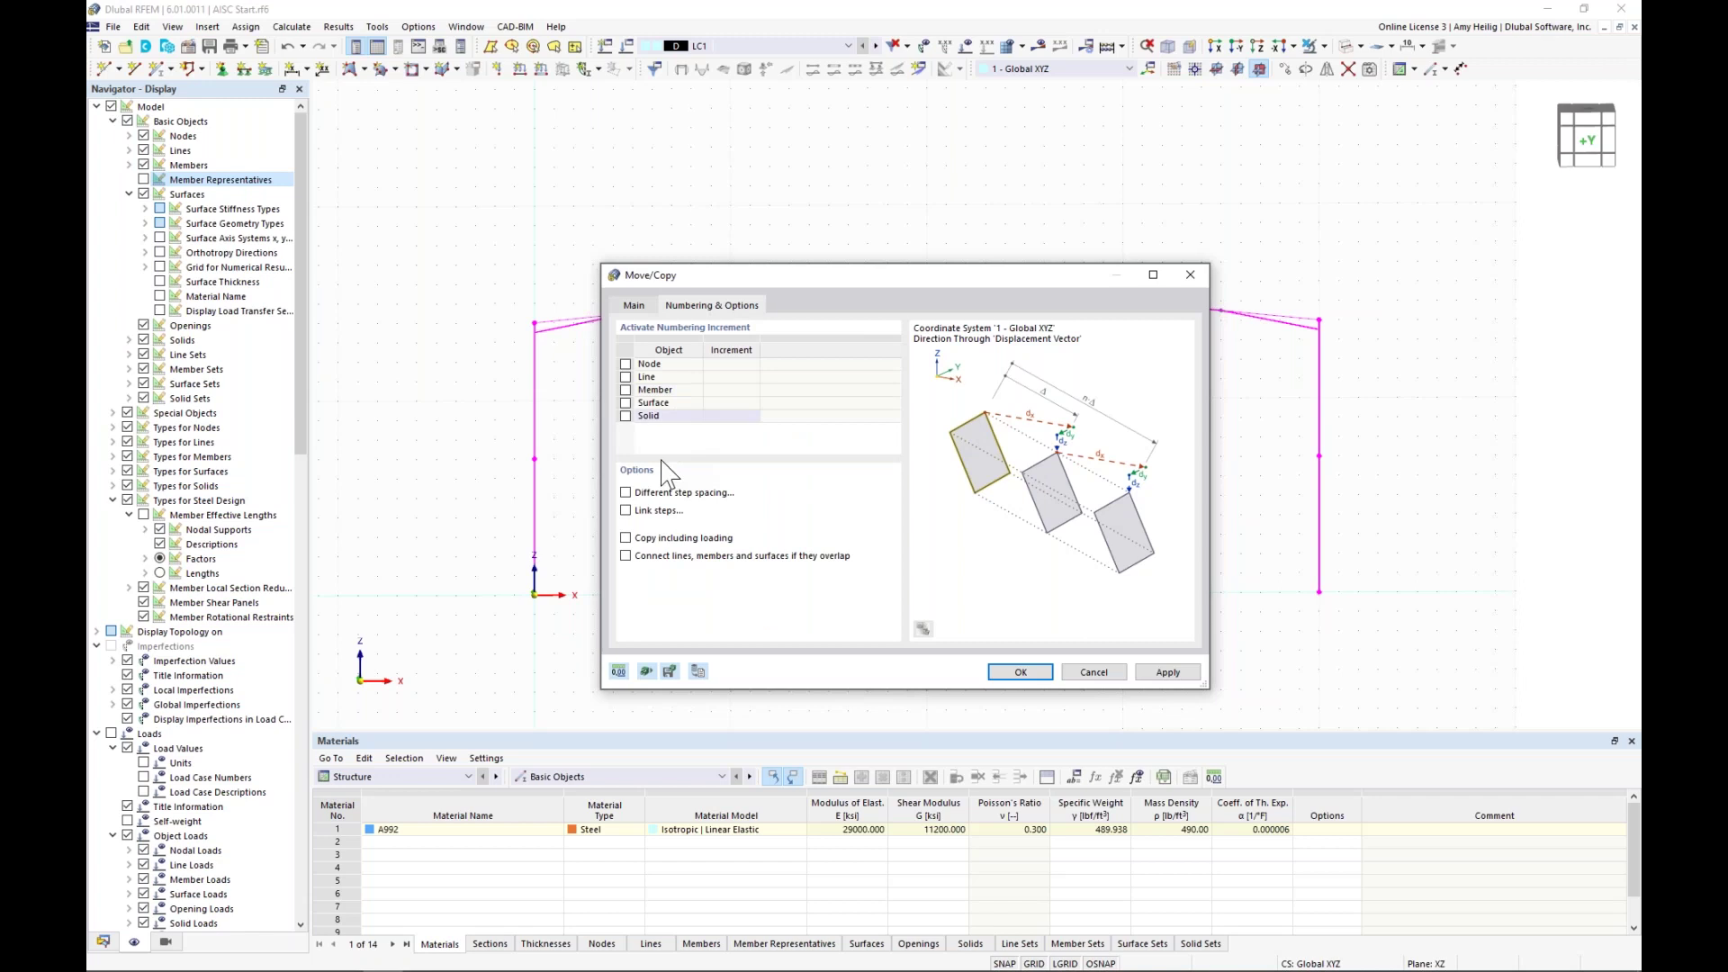
left_click(627, 510)
left_click(693, 306)
left_click(804, 311)
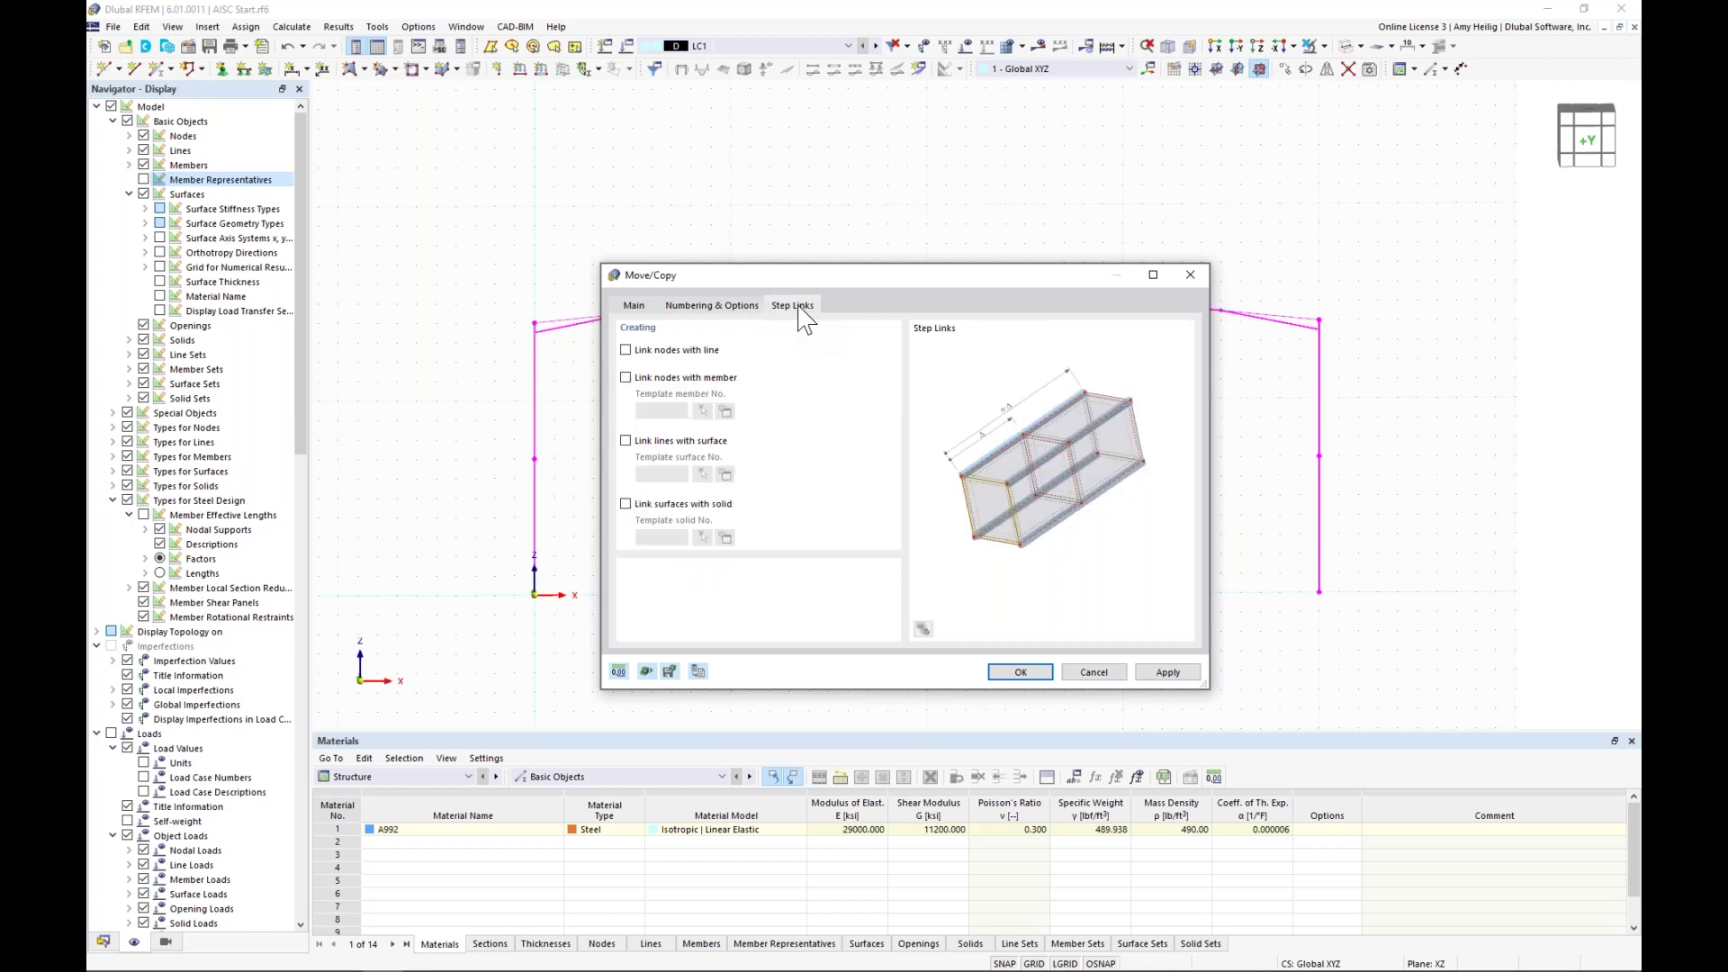
left_click(625, 378)
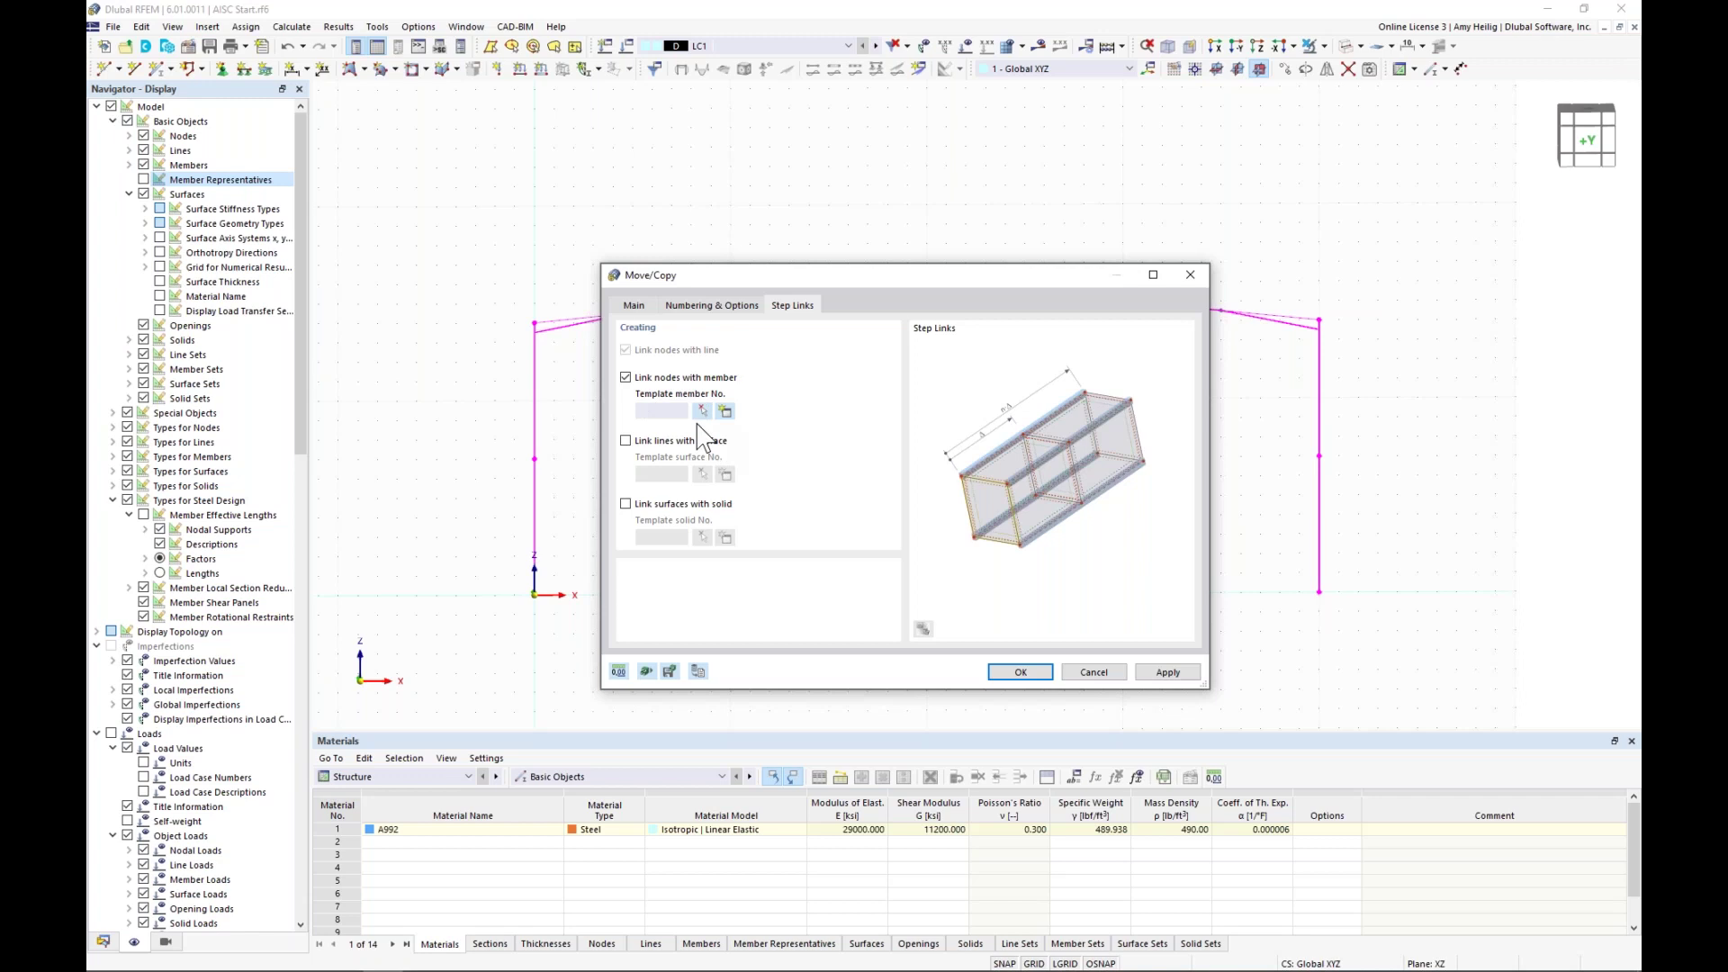
- Create a new template member for the step links, without design properties and with the Truss member type
left_click(725, 412)
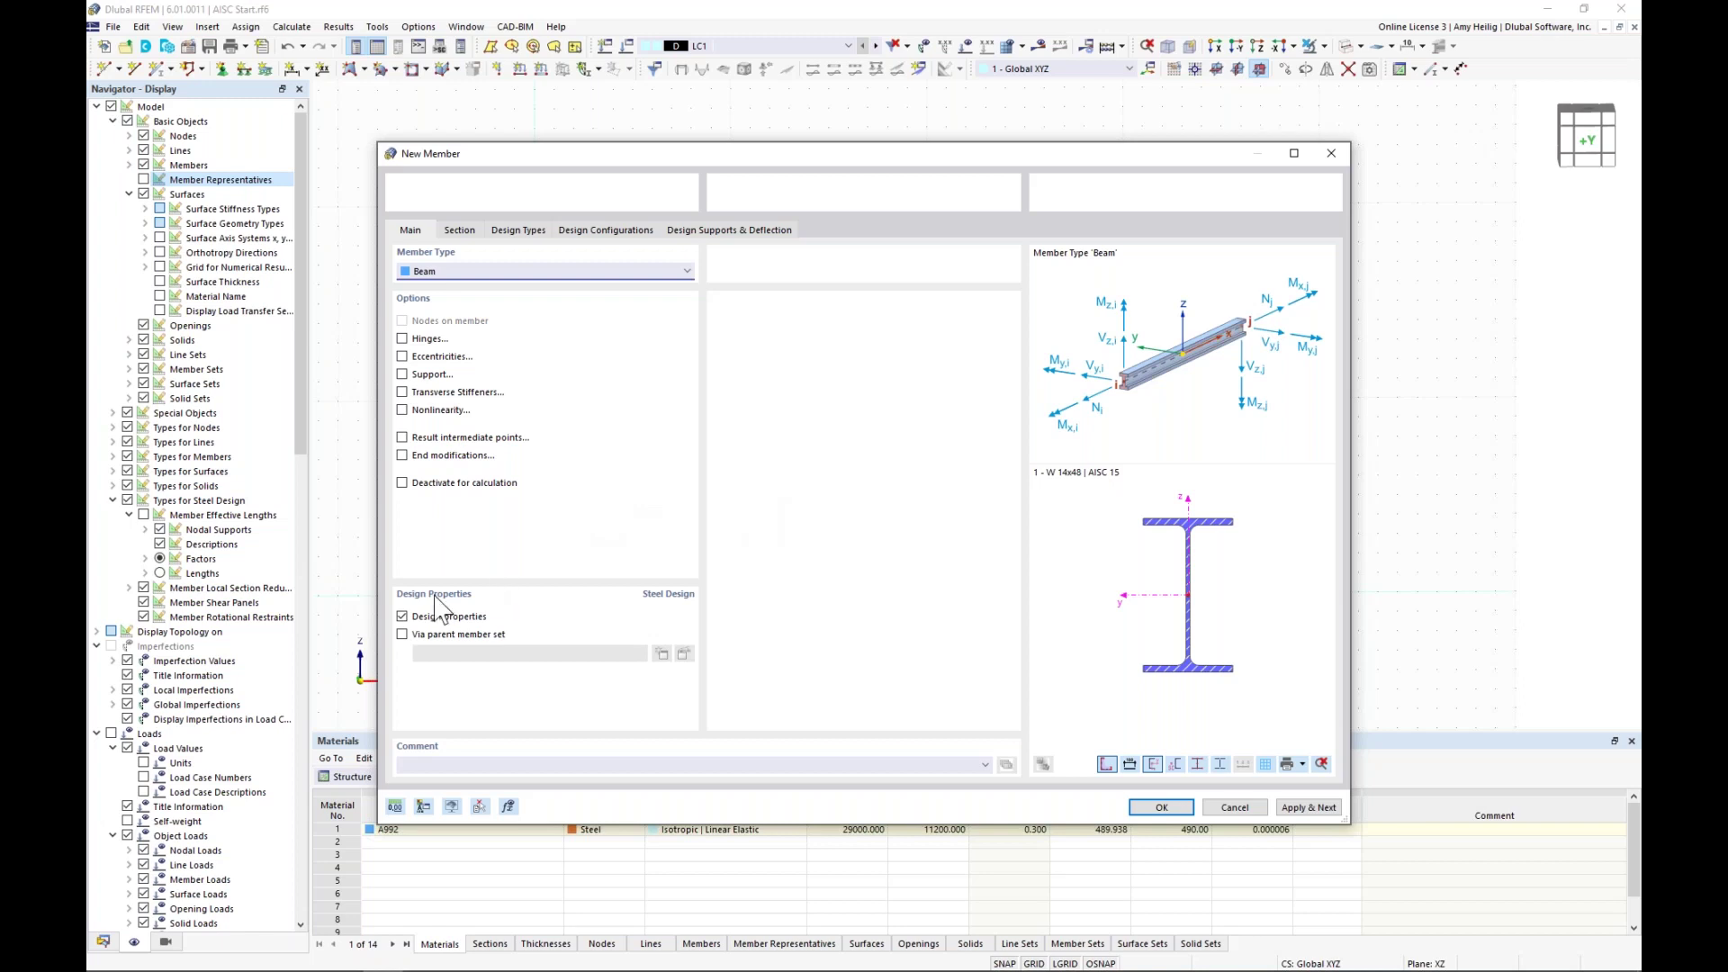
left_click(403, 616)
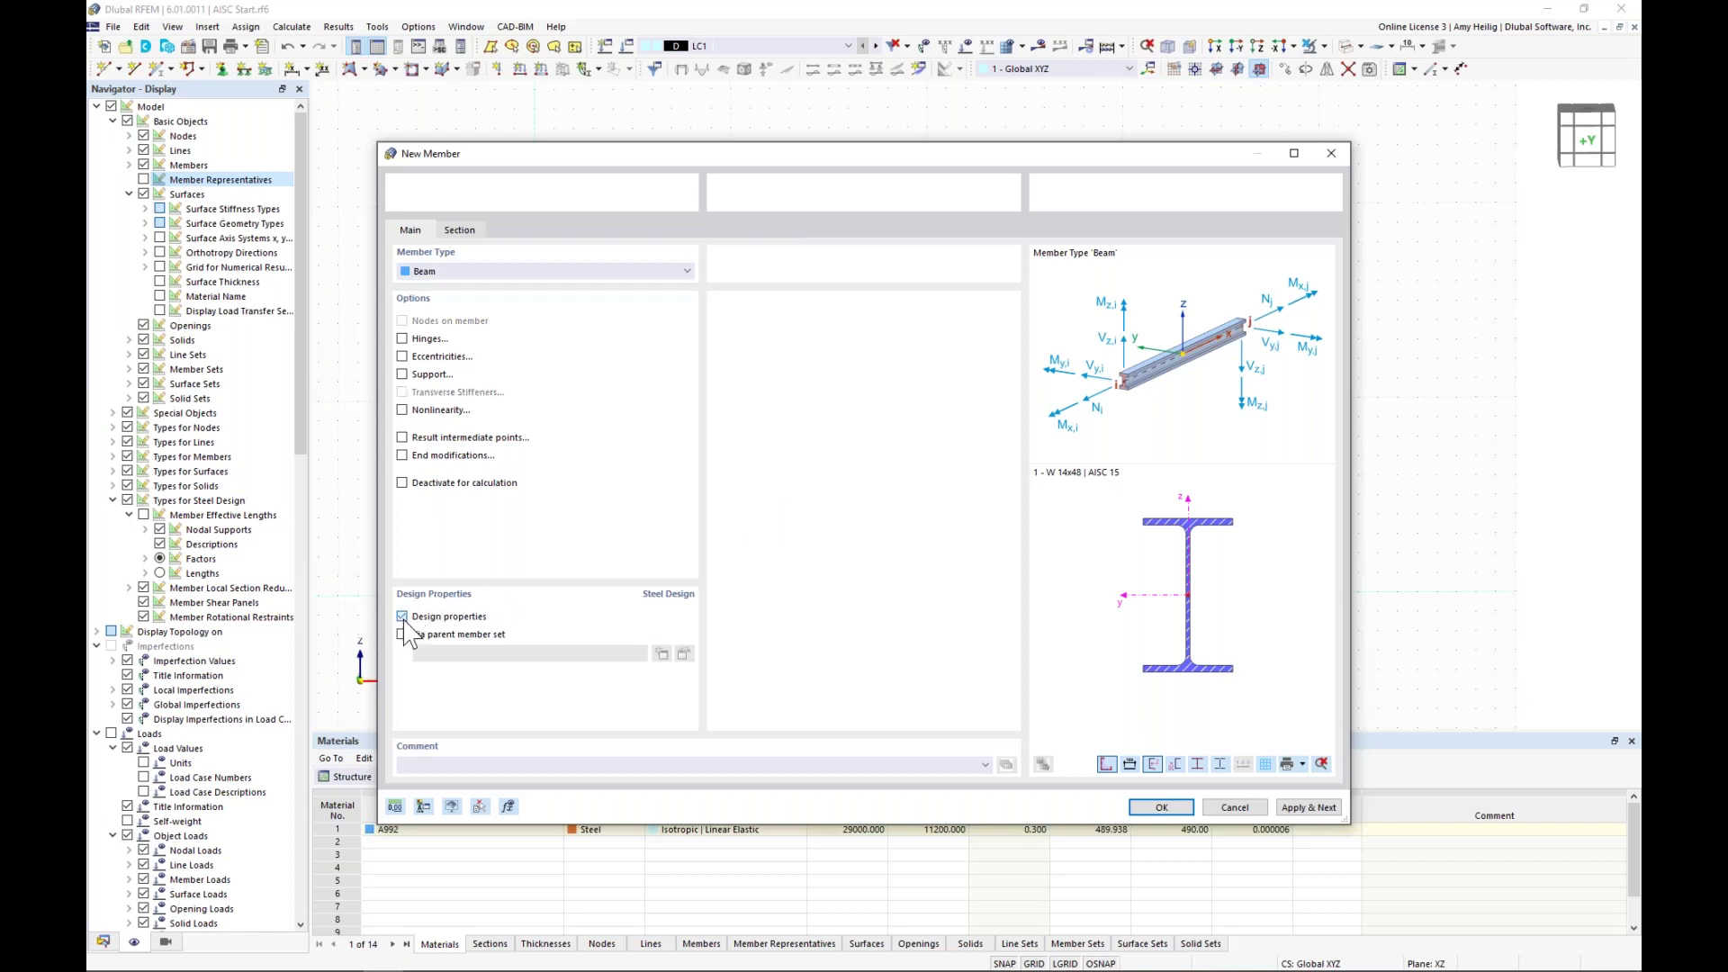
left_click(519, 270)
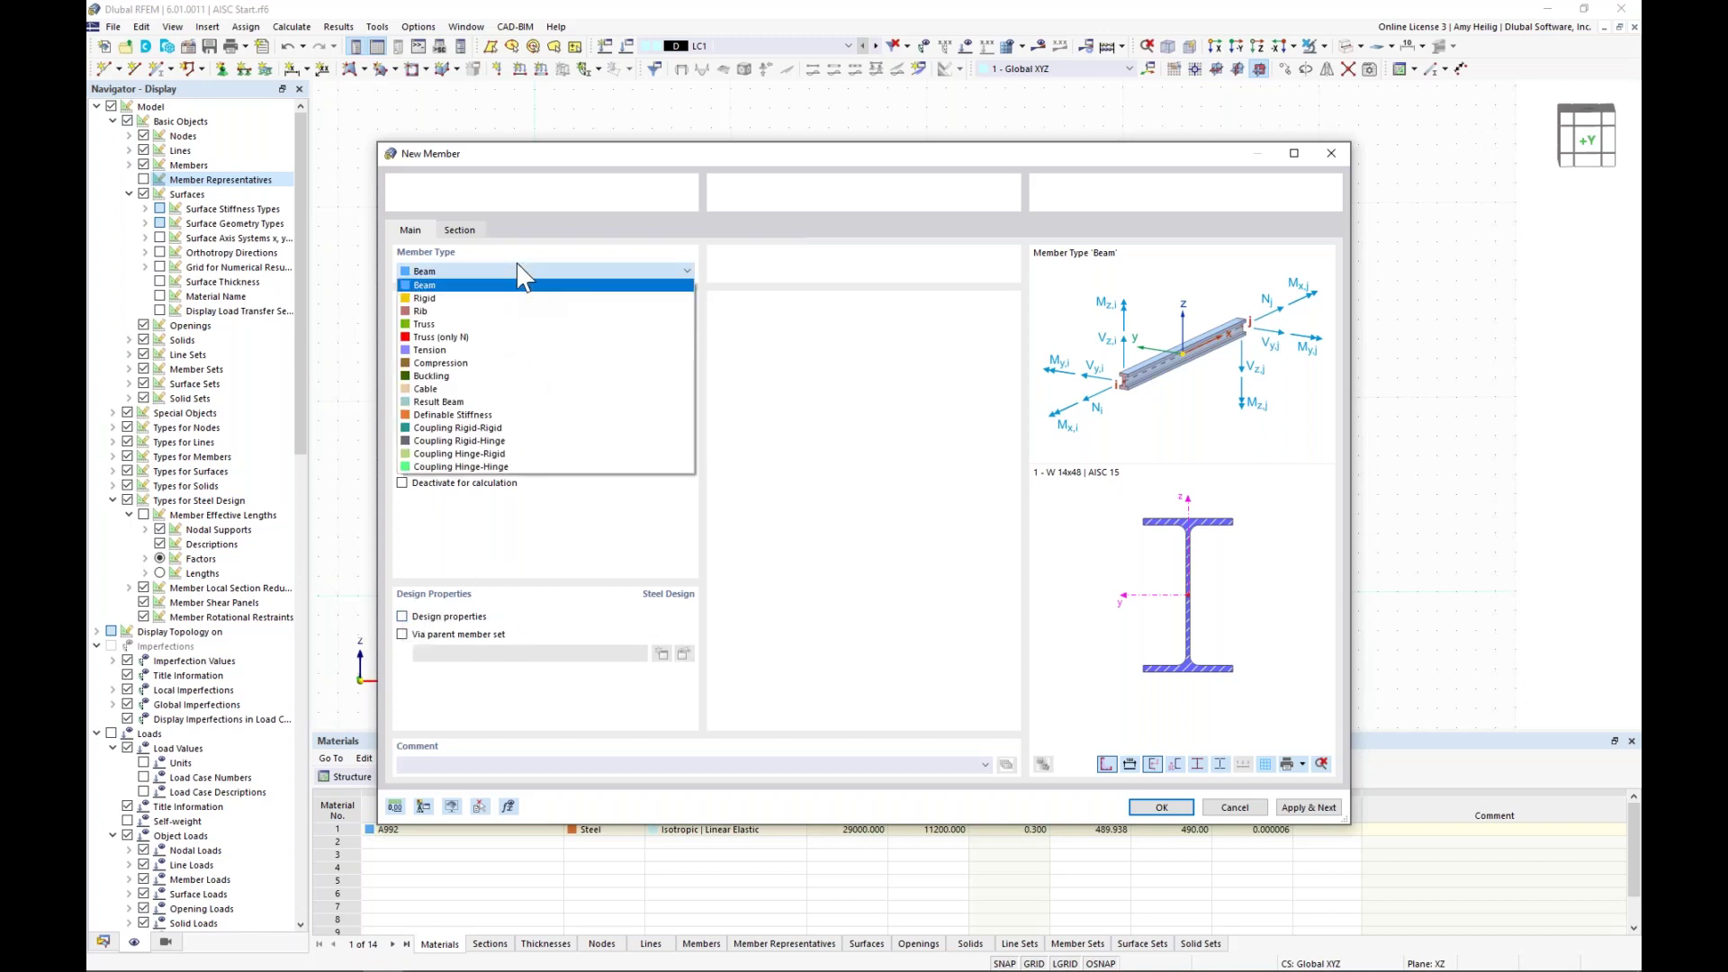
left_click(519, 323)
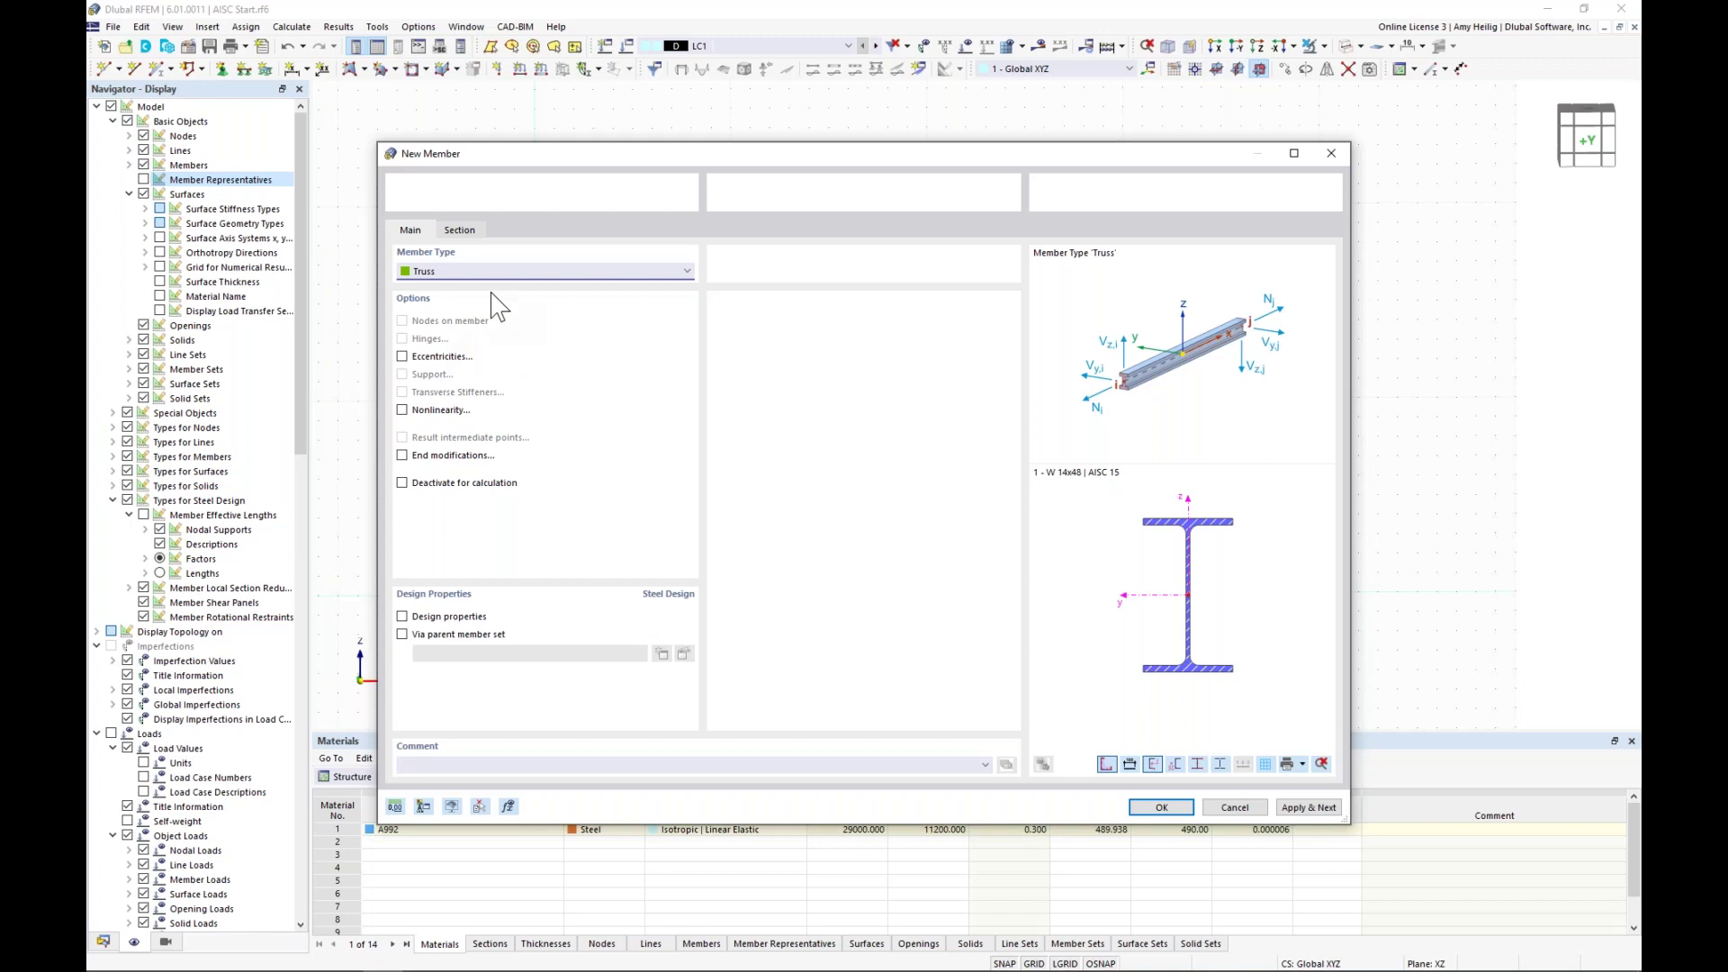
- Choose the AISC 15 square HSS section Sqr HSS 6x6x0.375 for the template link member
left_click(459, 231)
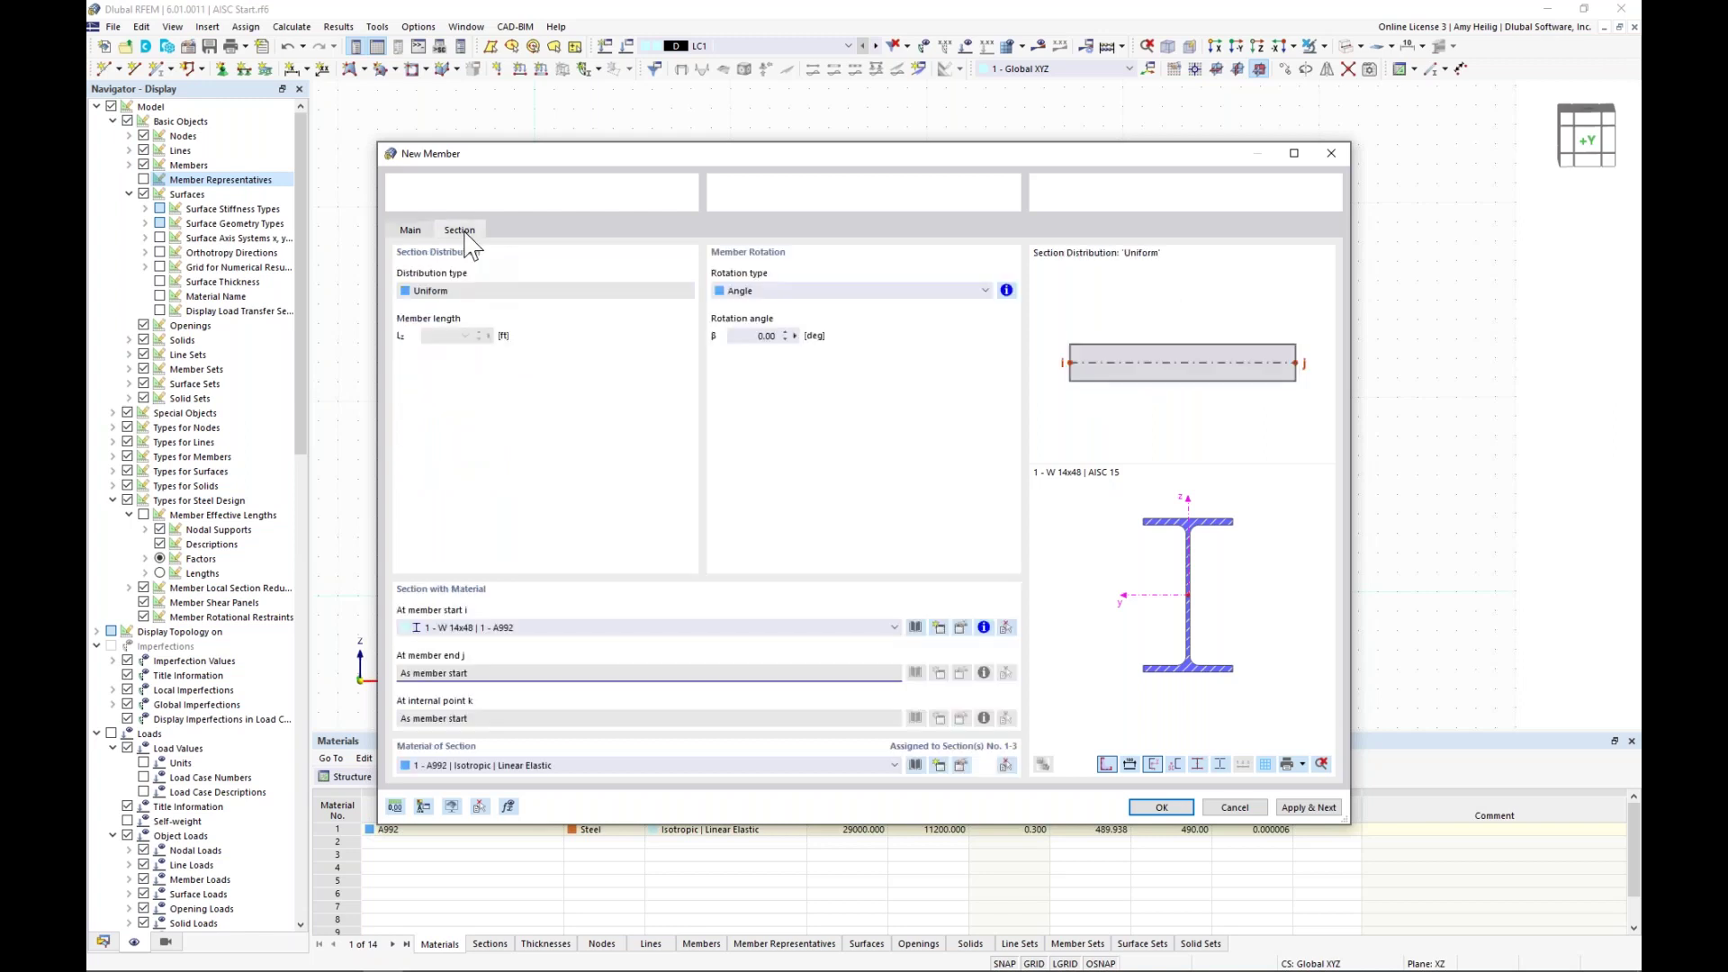
left_click(915, 627)
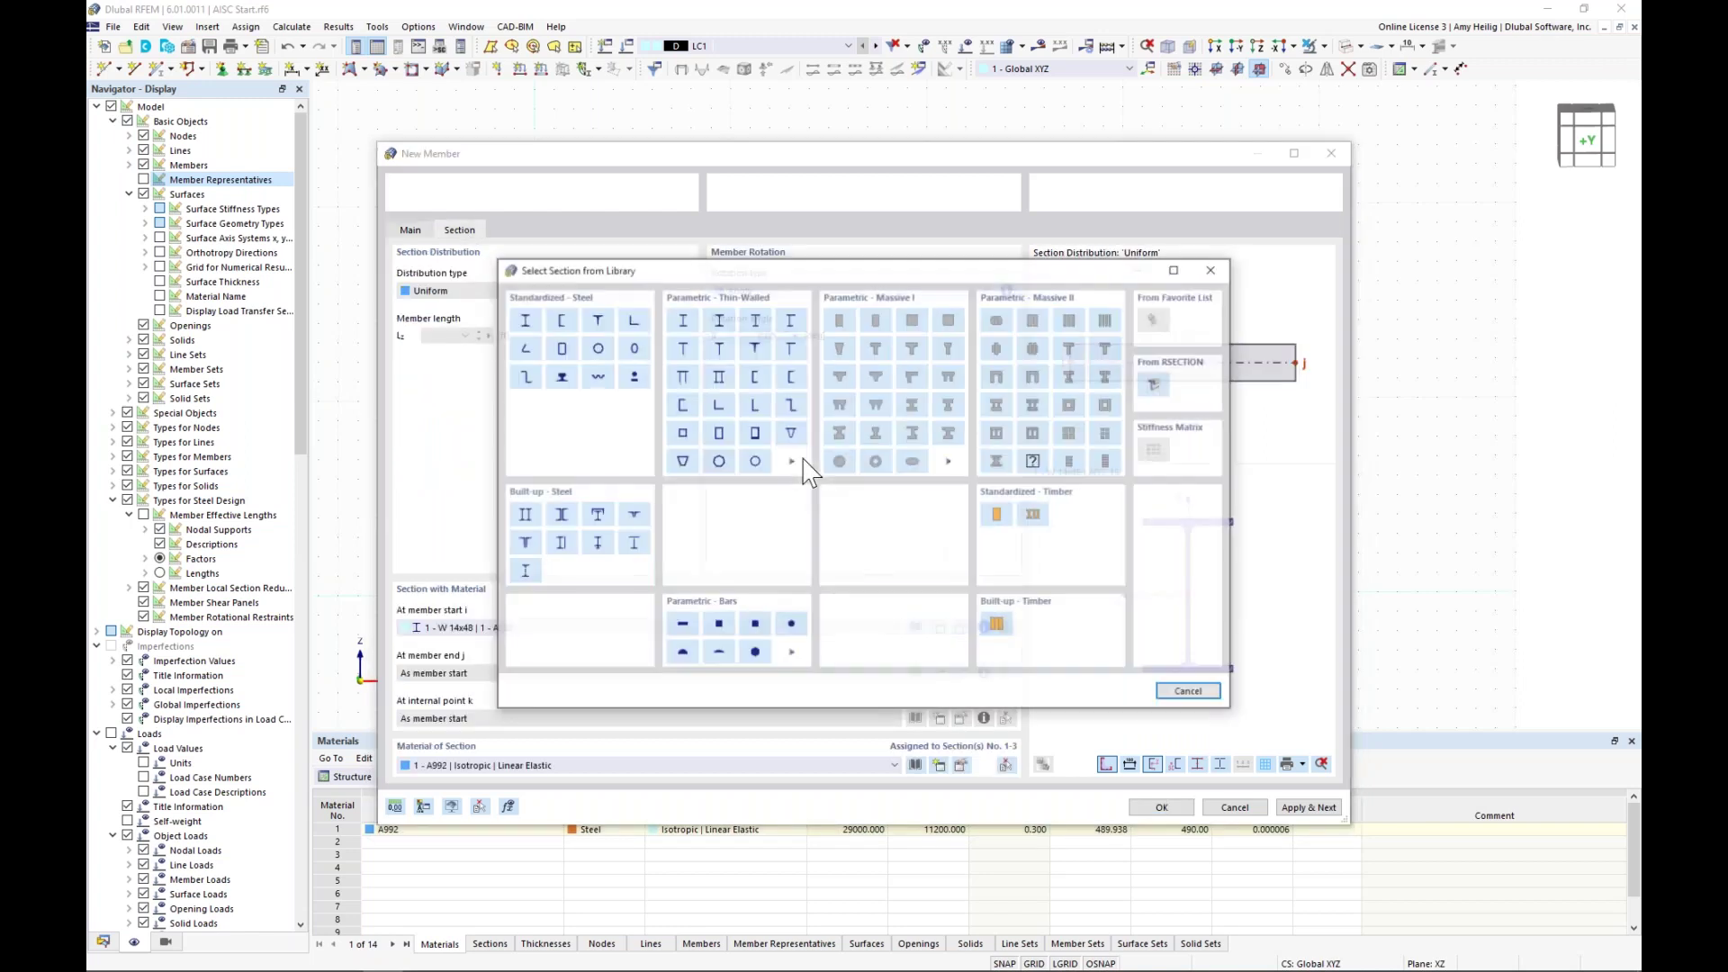
left_click(559, 356)
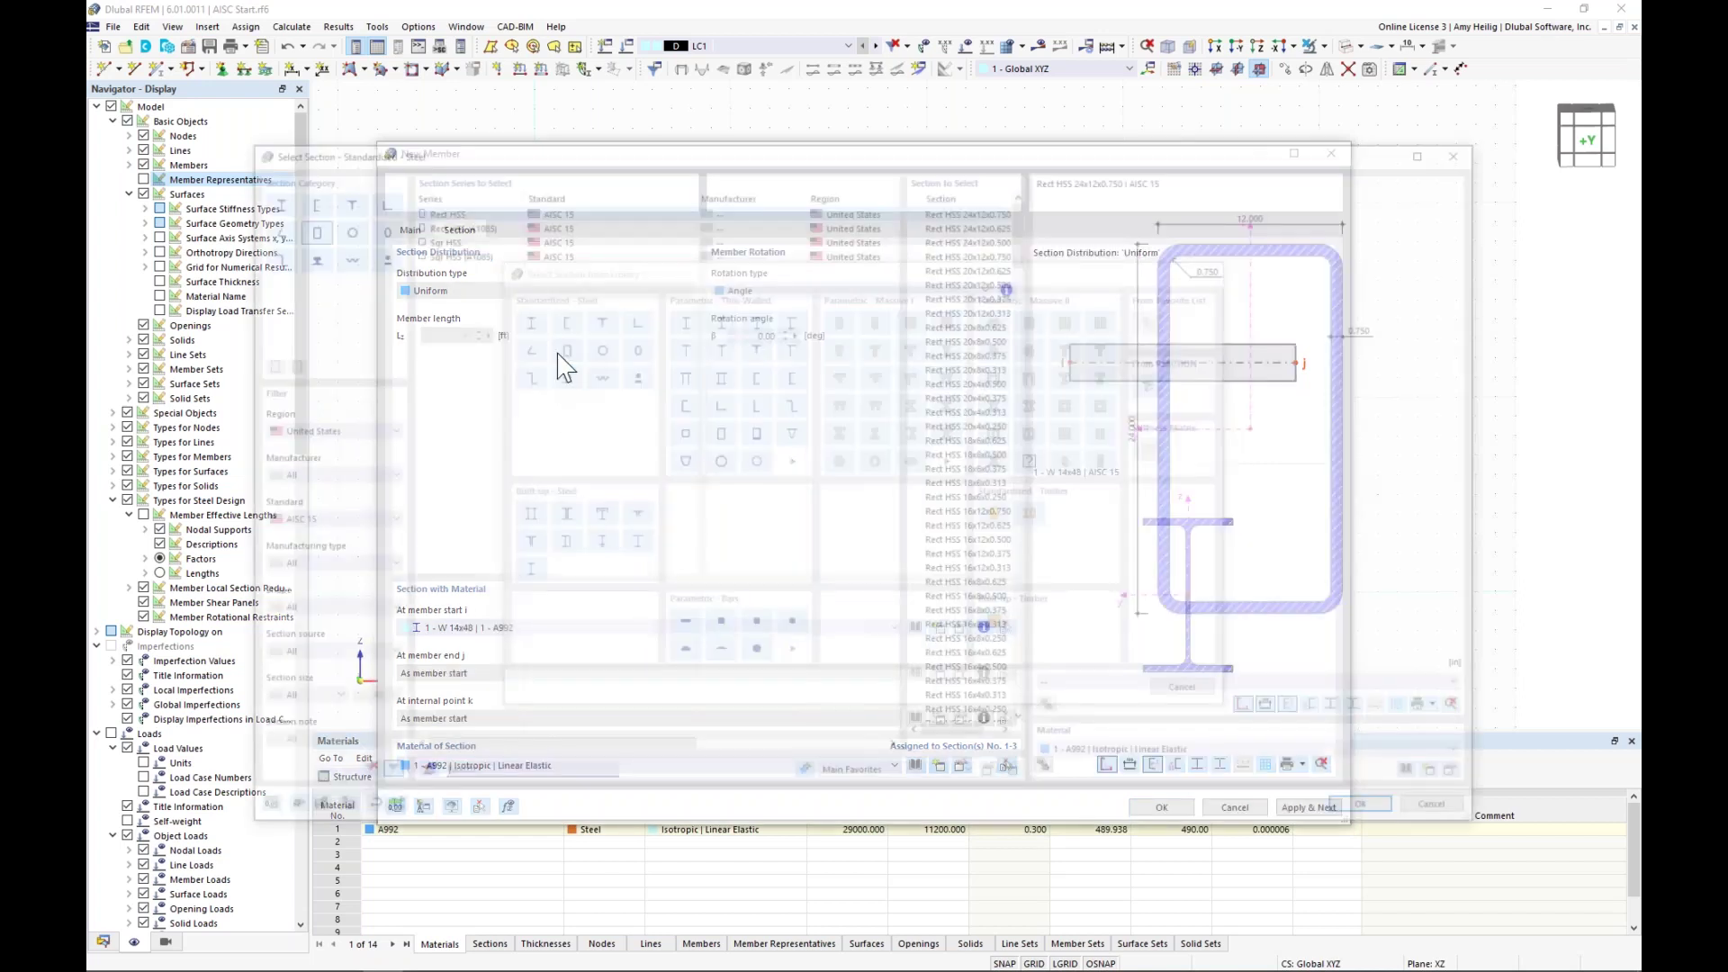
left_click(462, 238)
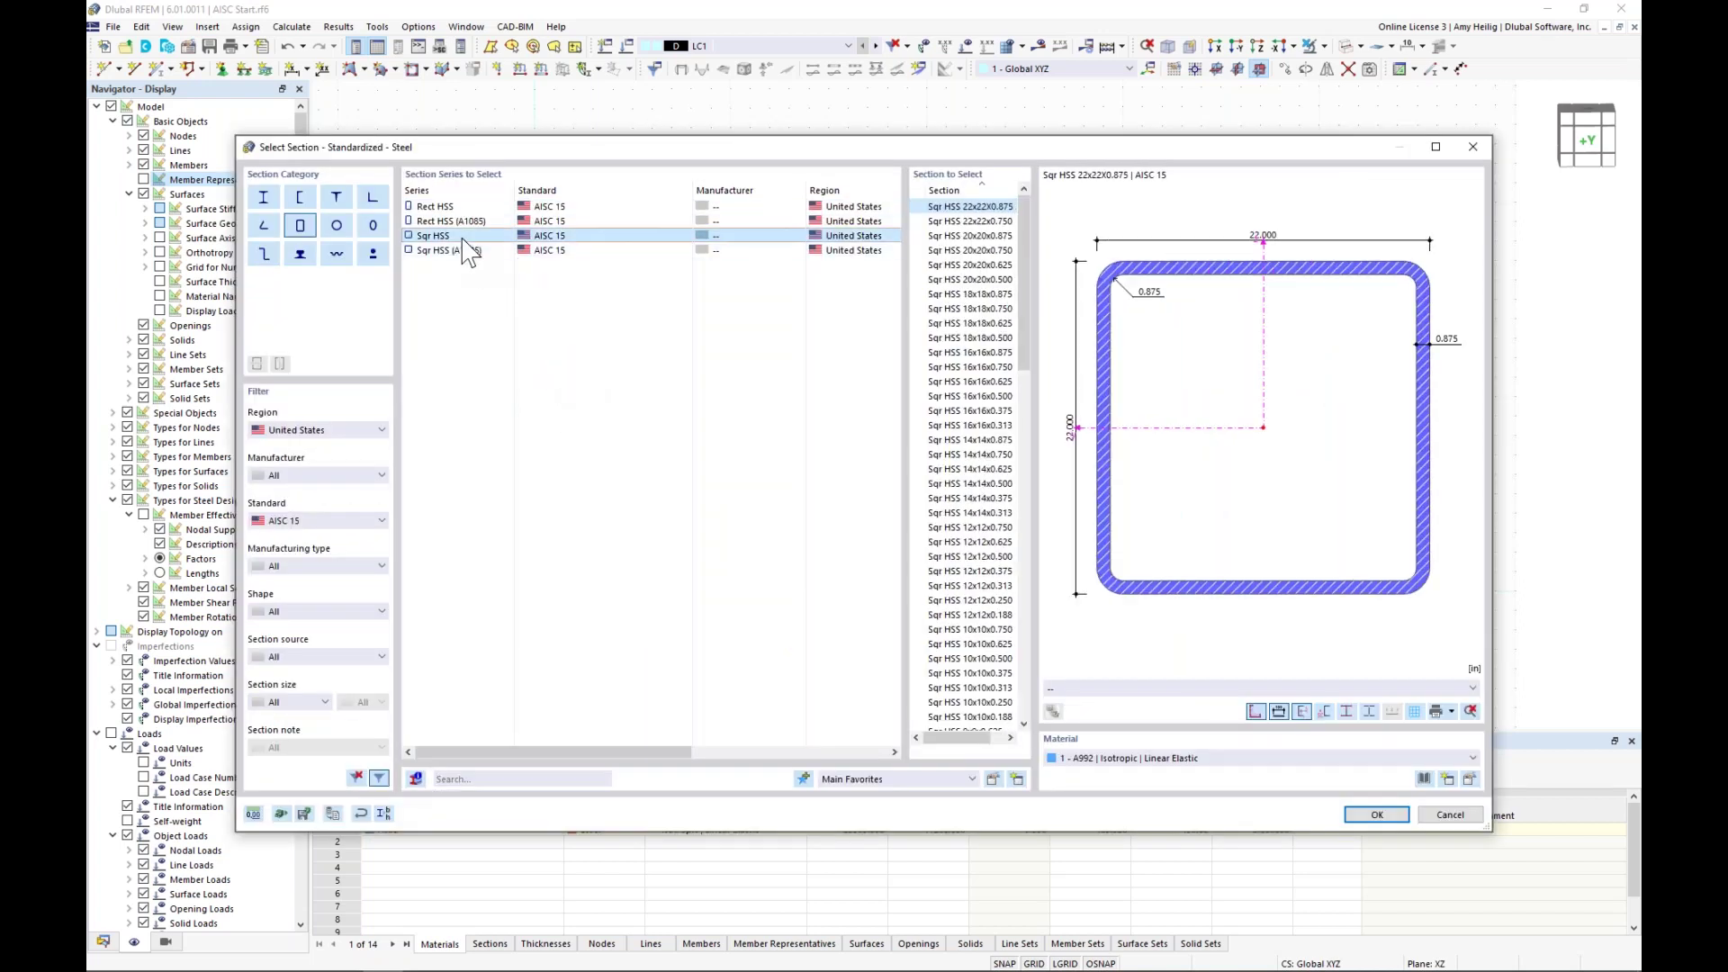
left_click_drag(1023, 262, 1020, 453)
left_click(1005, 501)
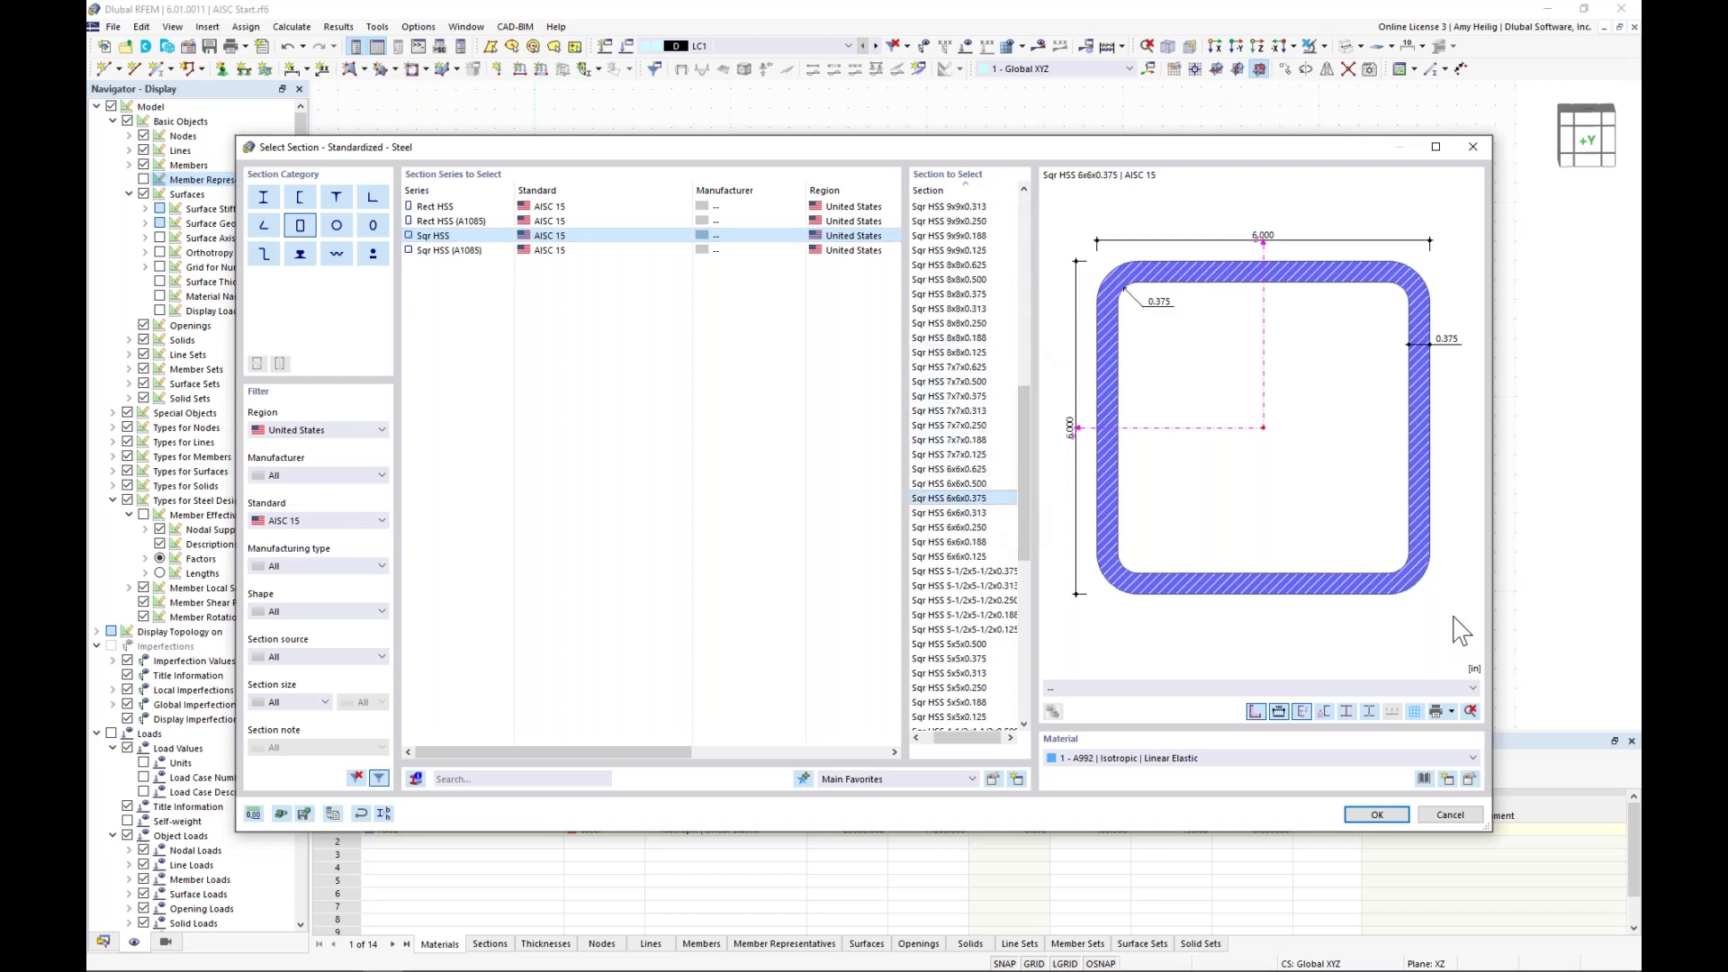
- Assign the A500, Grade C (Shapes) material to the HSS section and create the frame copies with their step links
left_click(1423, 779)
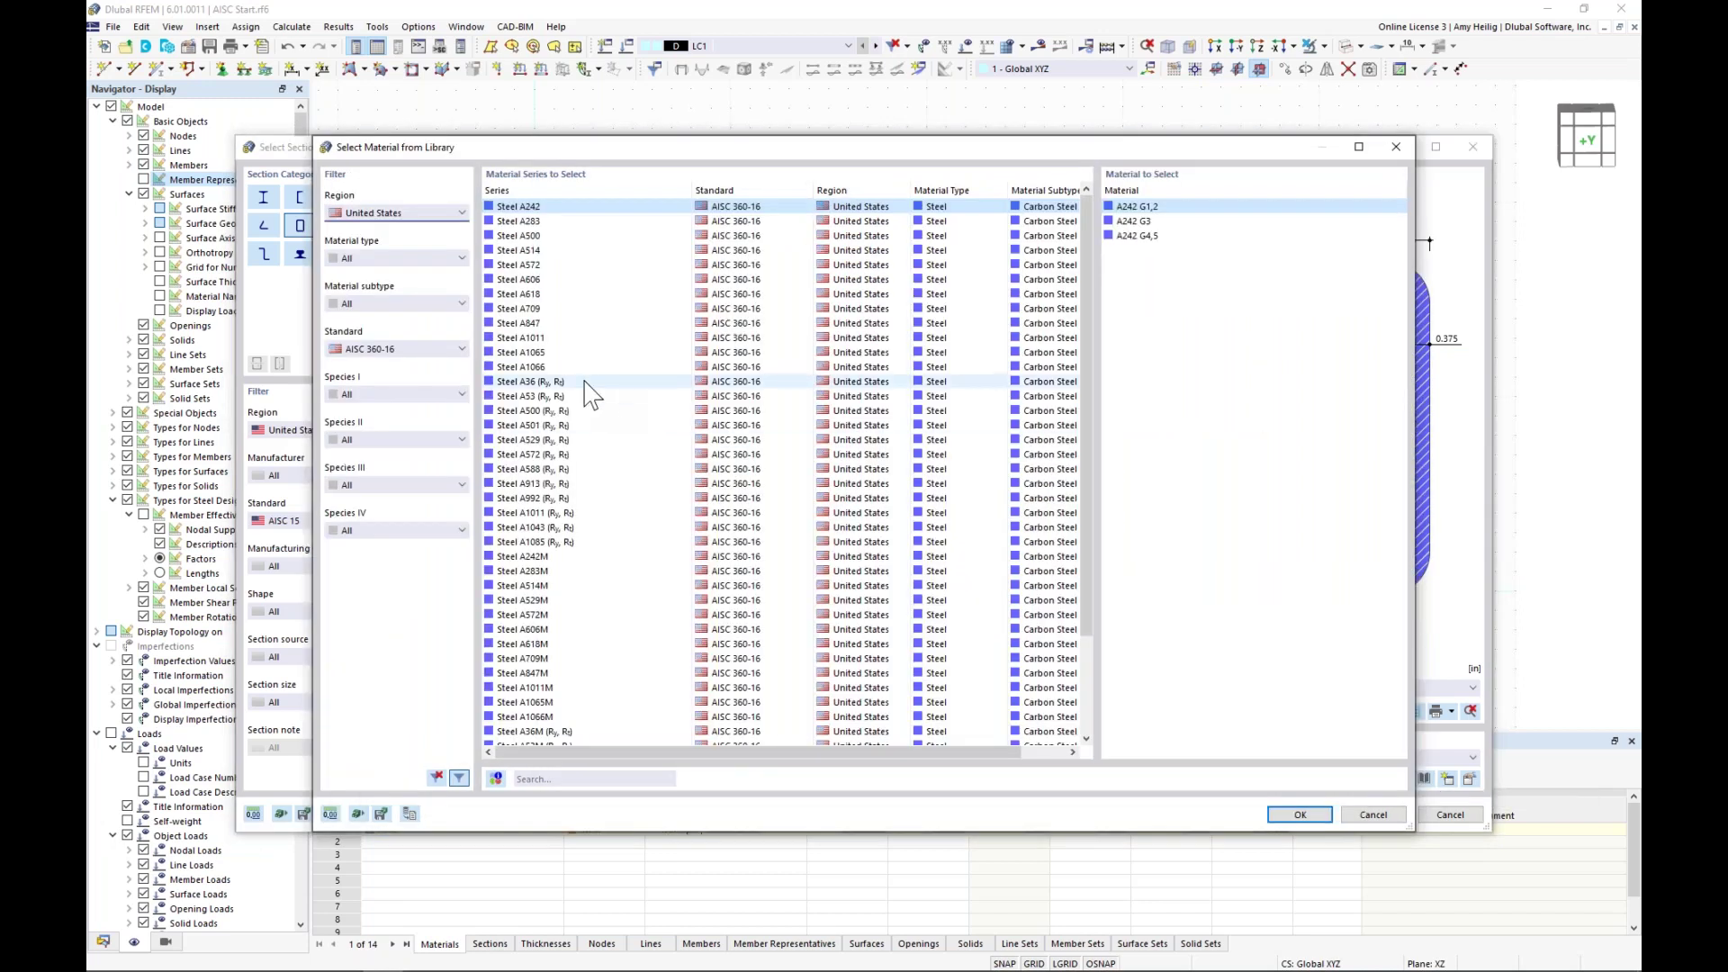
left_click(565, 412)
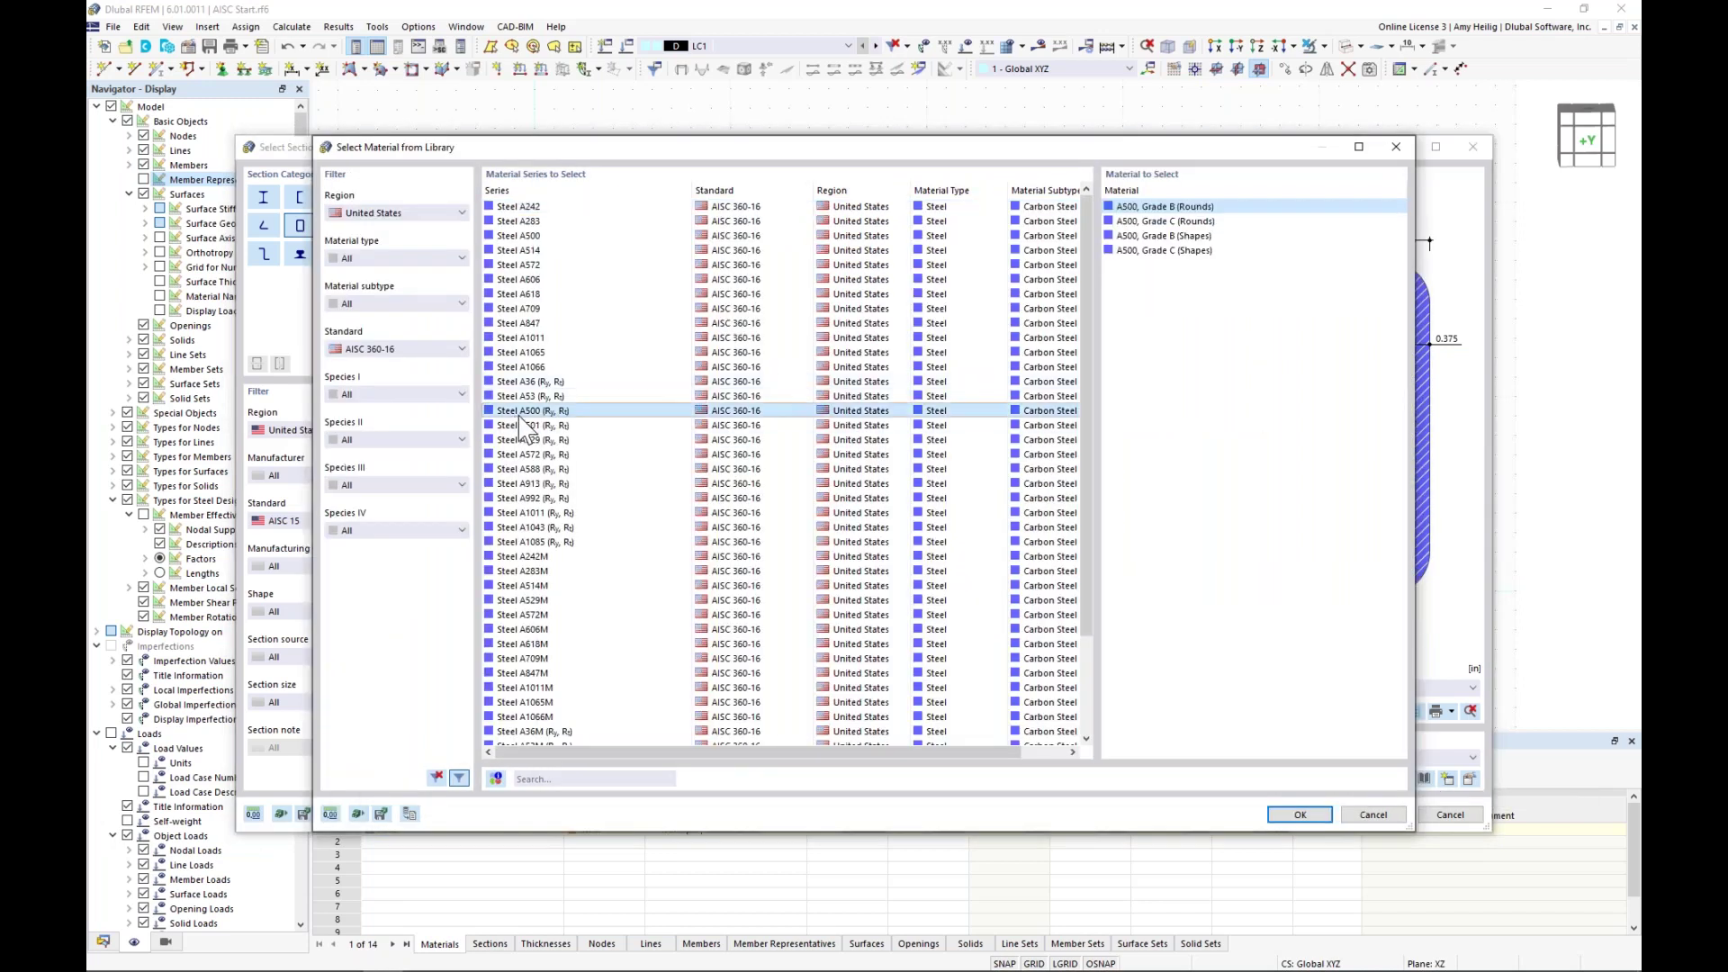
left_click(1155, 251)
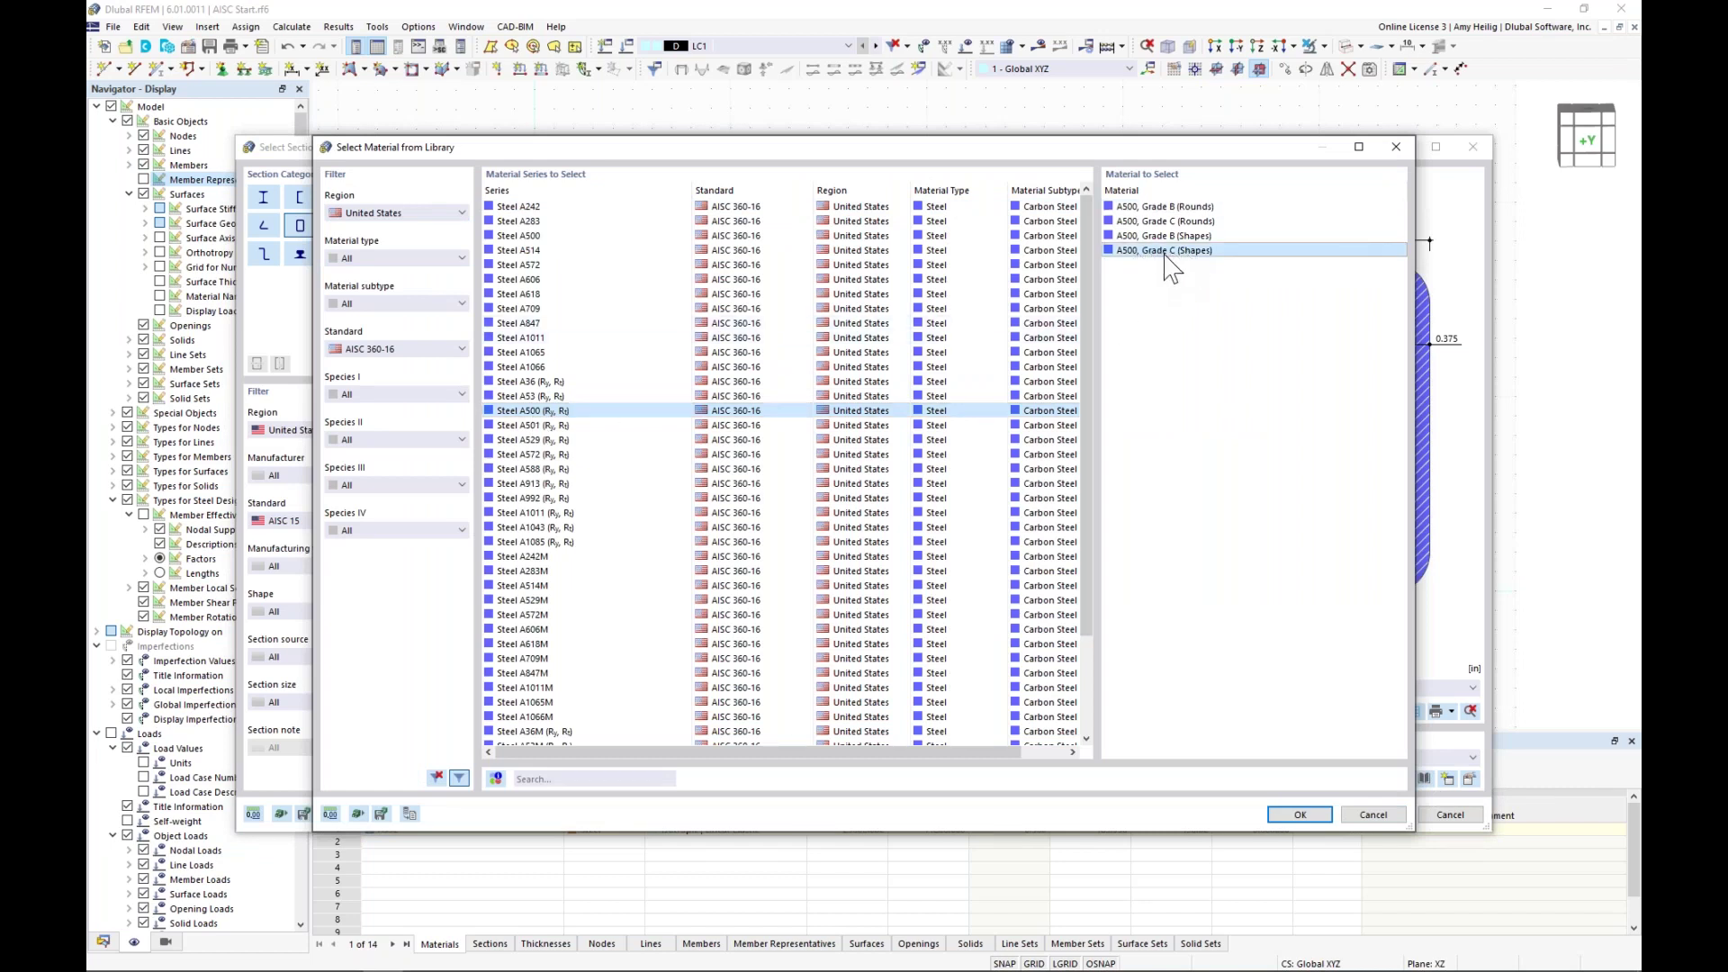
left_click(1298, 814)
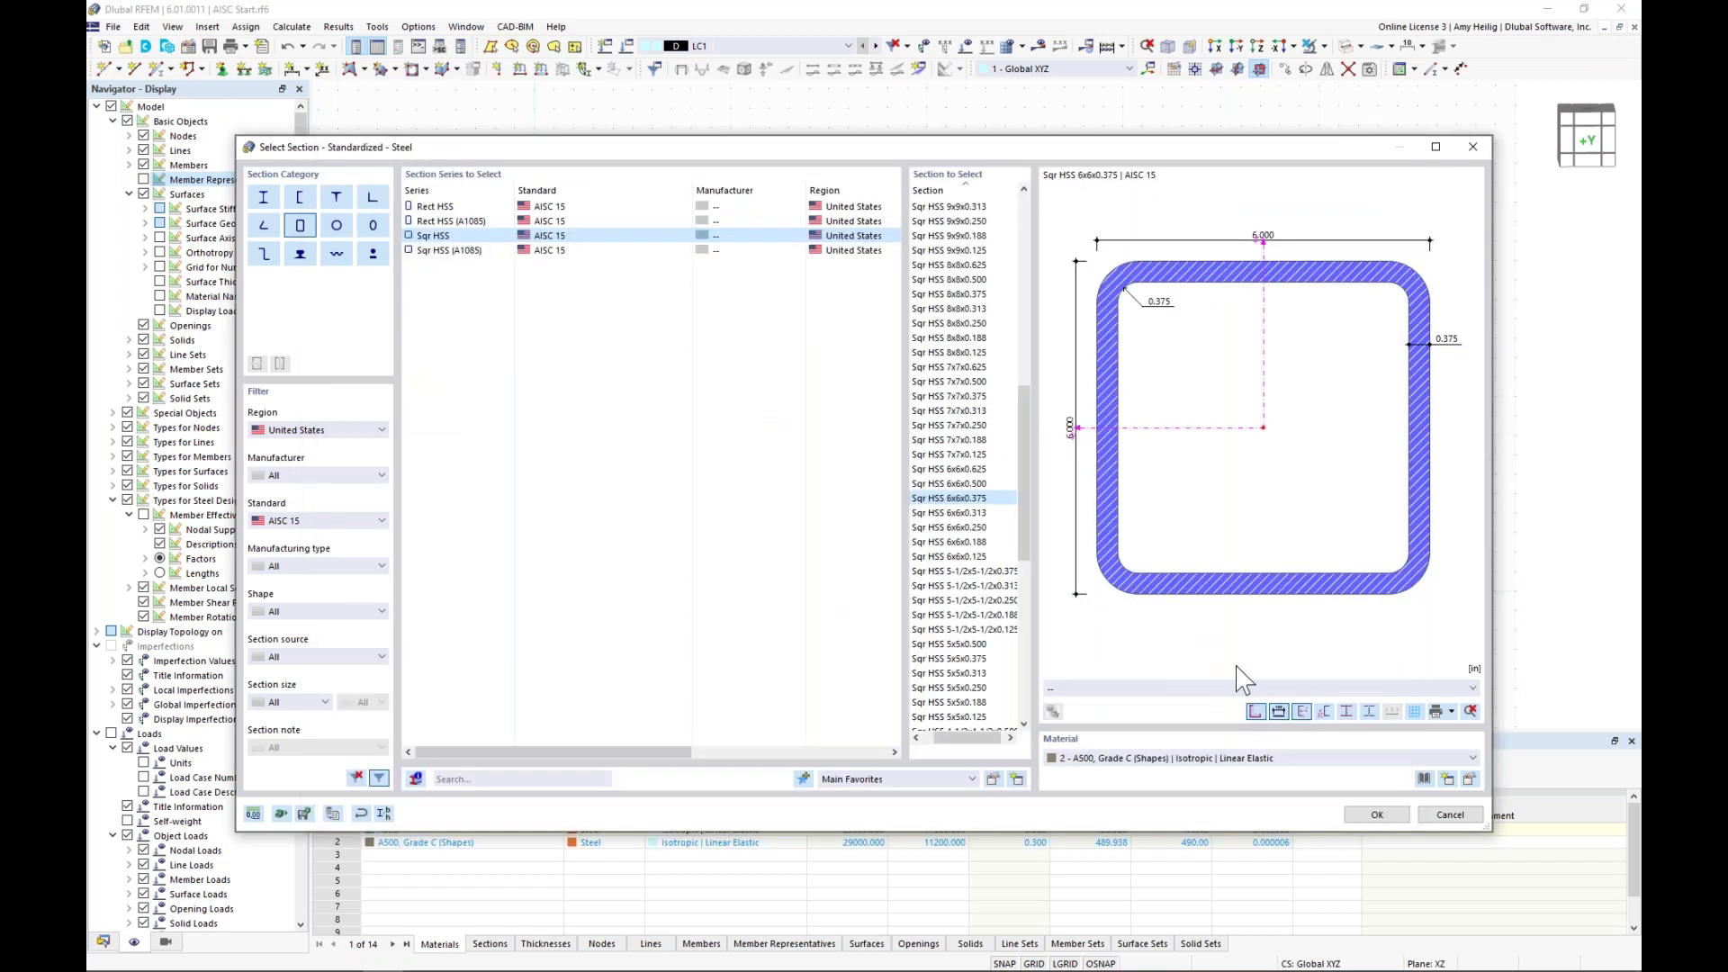
left_click(1372, 814)
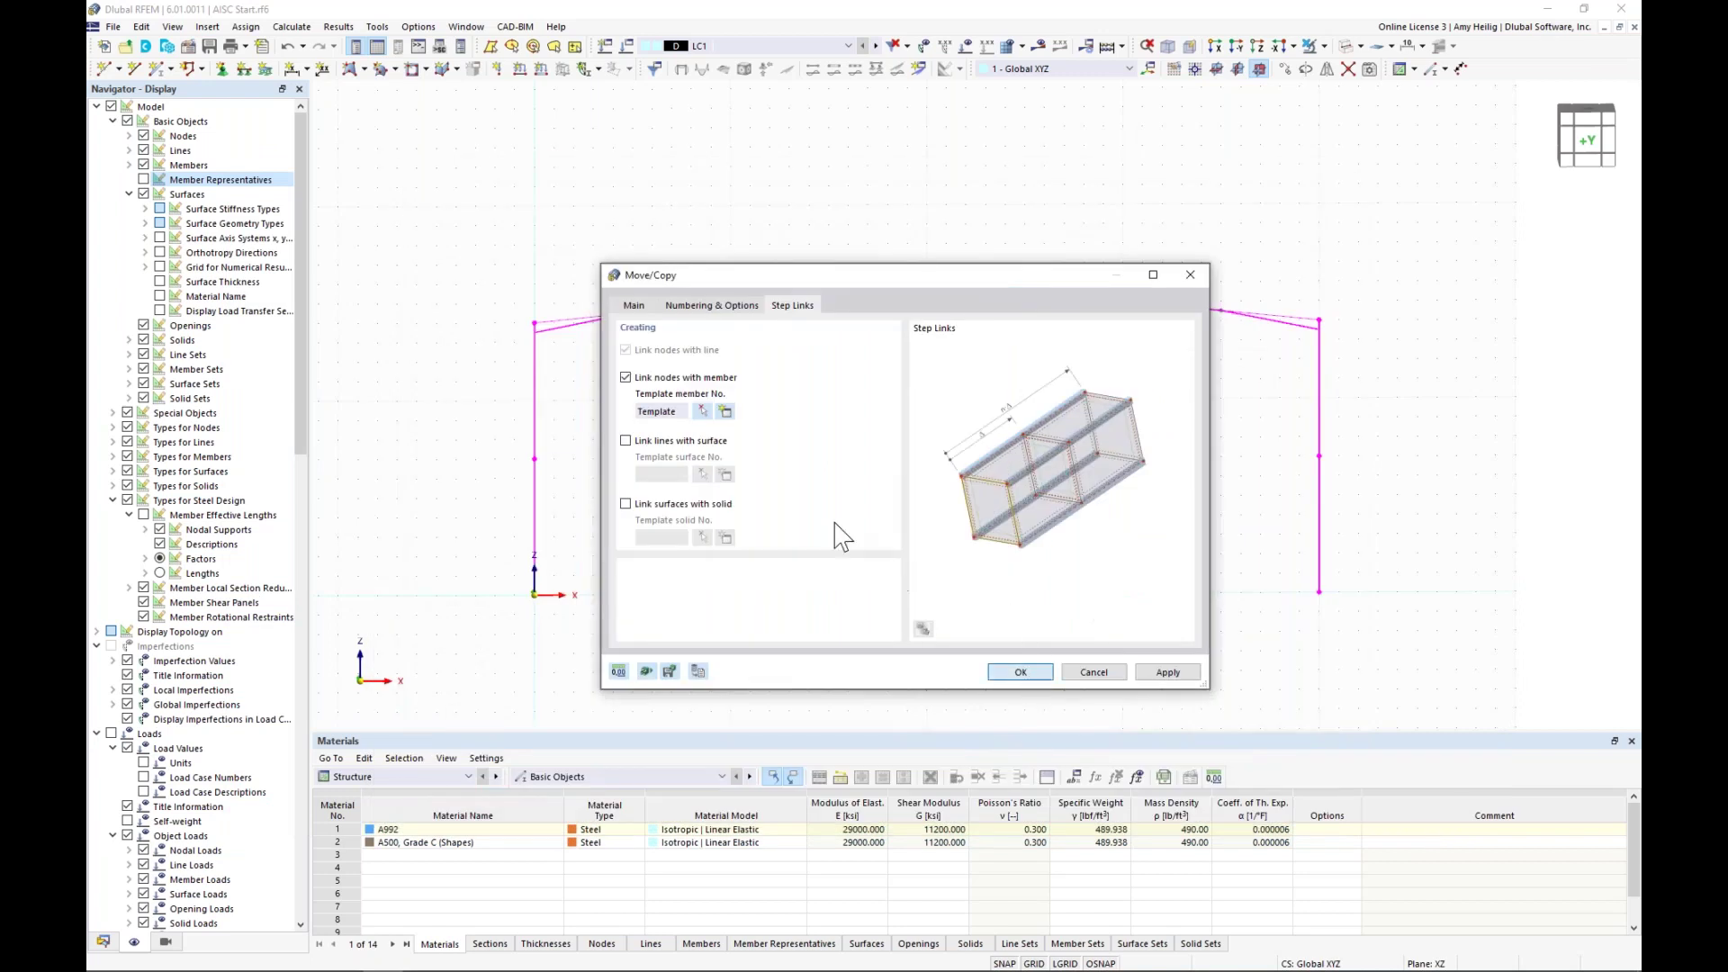
key("Return")
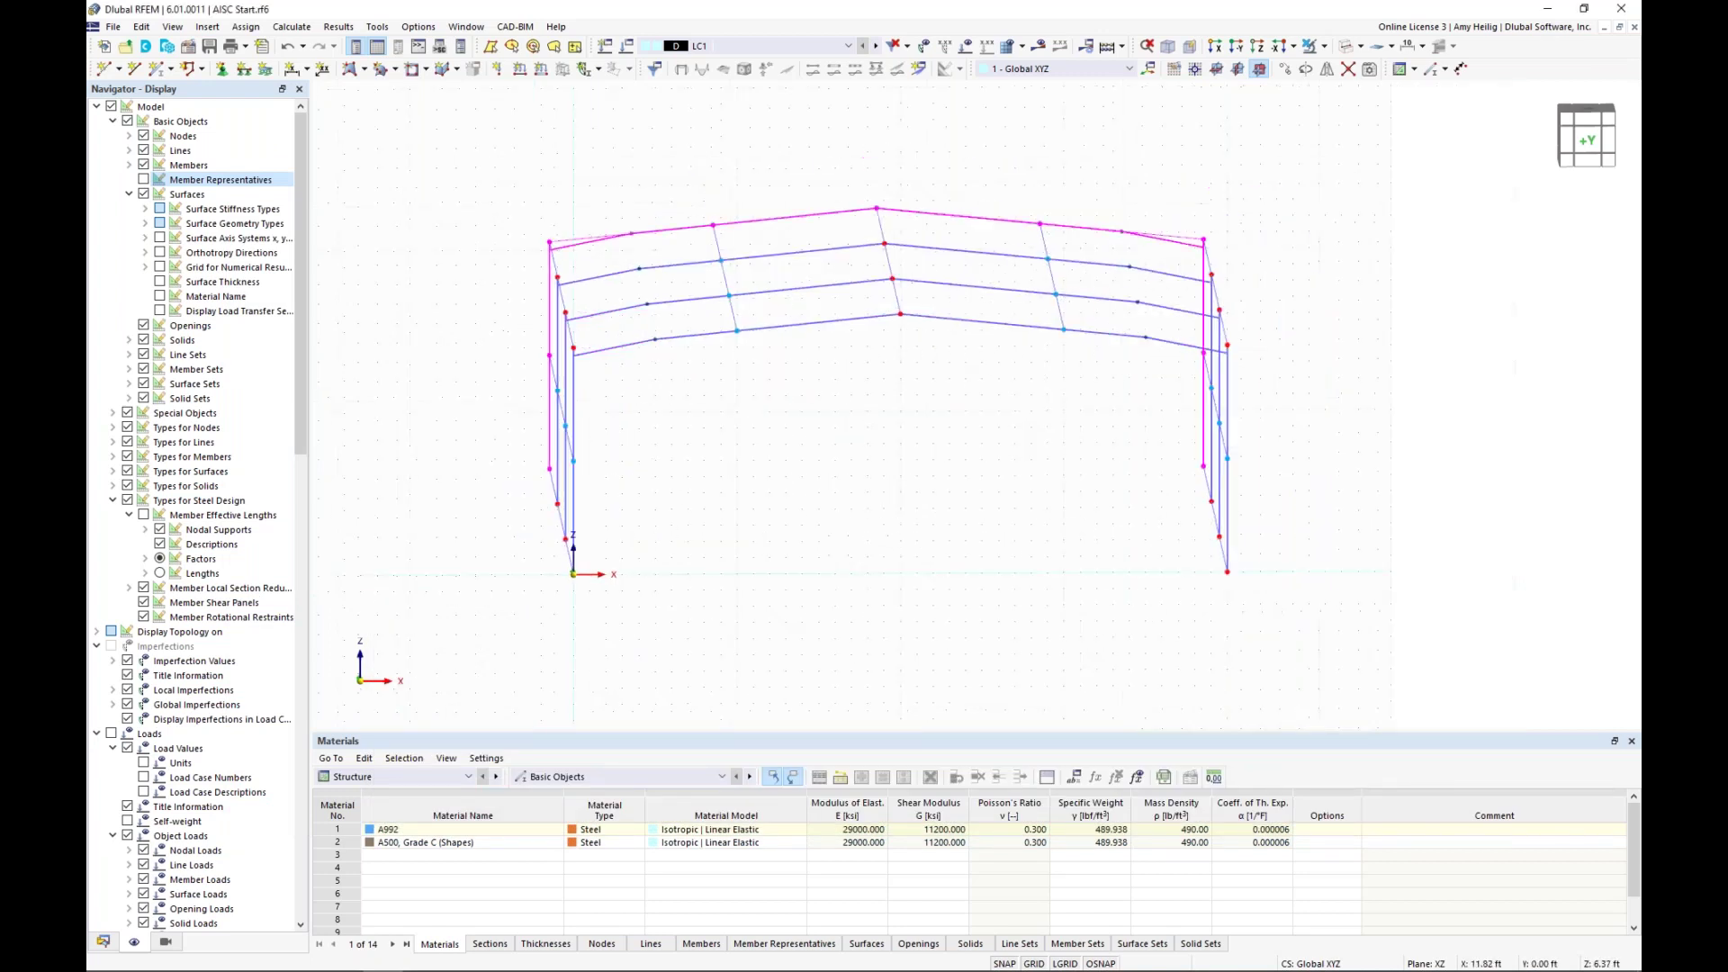
- Display the members as solids and change all column-base links on both sides of the building to the Coupling Hinge-Hinge member type
left_click(1345, 45)
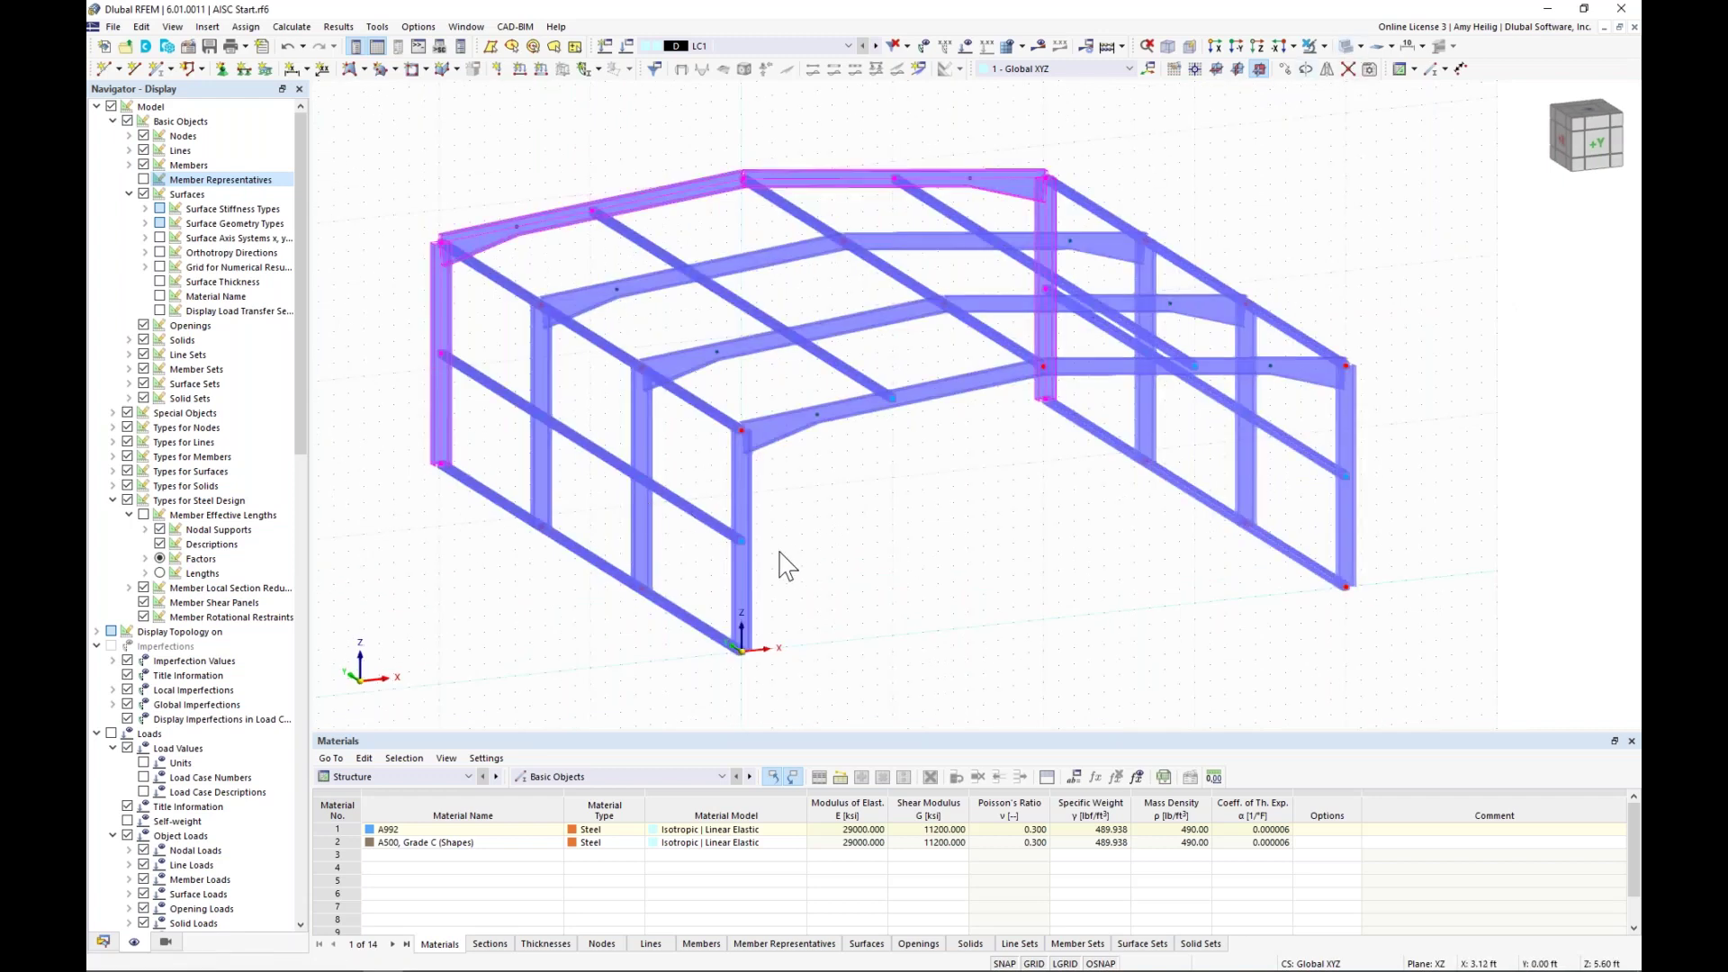
left_click(854, 586)
middle_click_drag(836, 566, 1018, 516, "ctrl")
left_click_drag(731, 590, 683, 498)
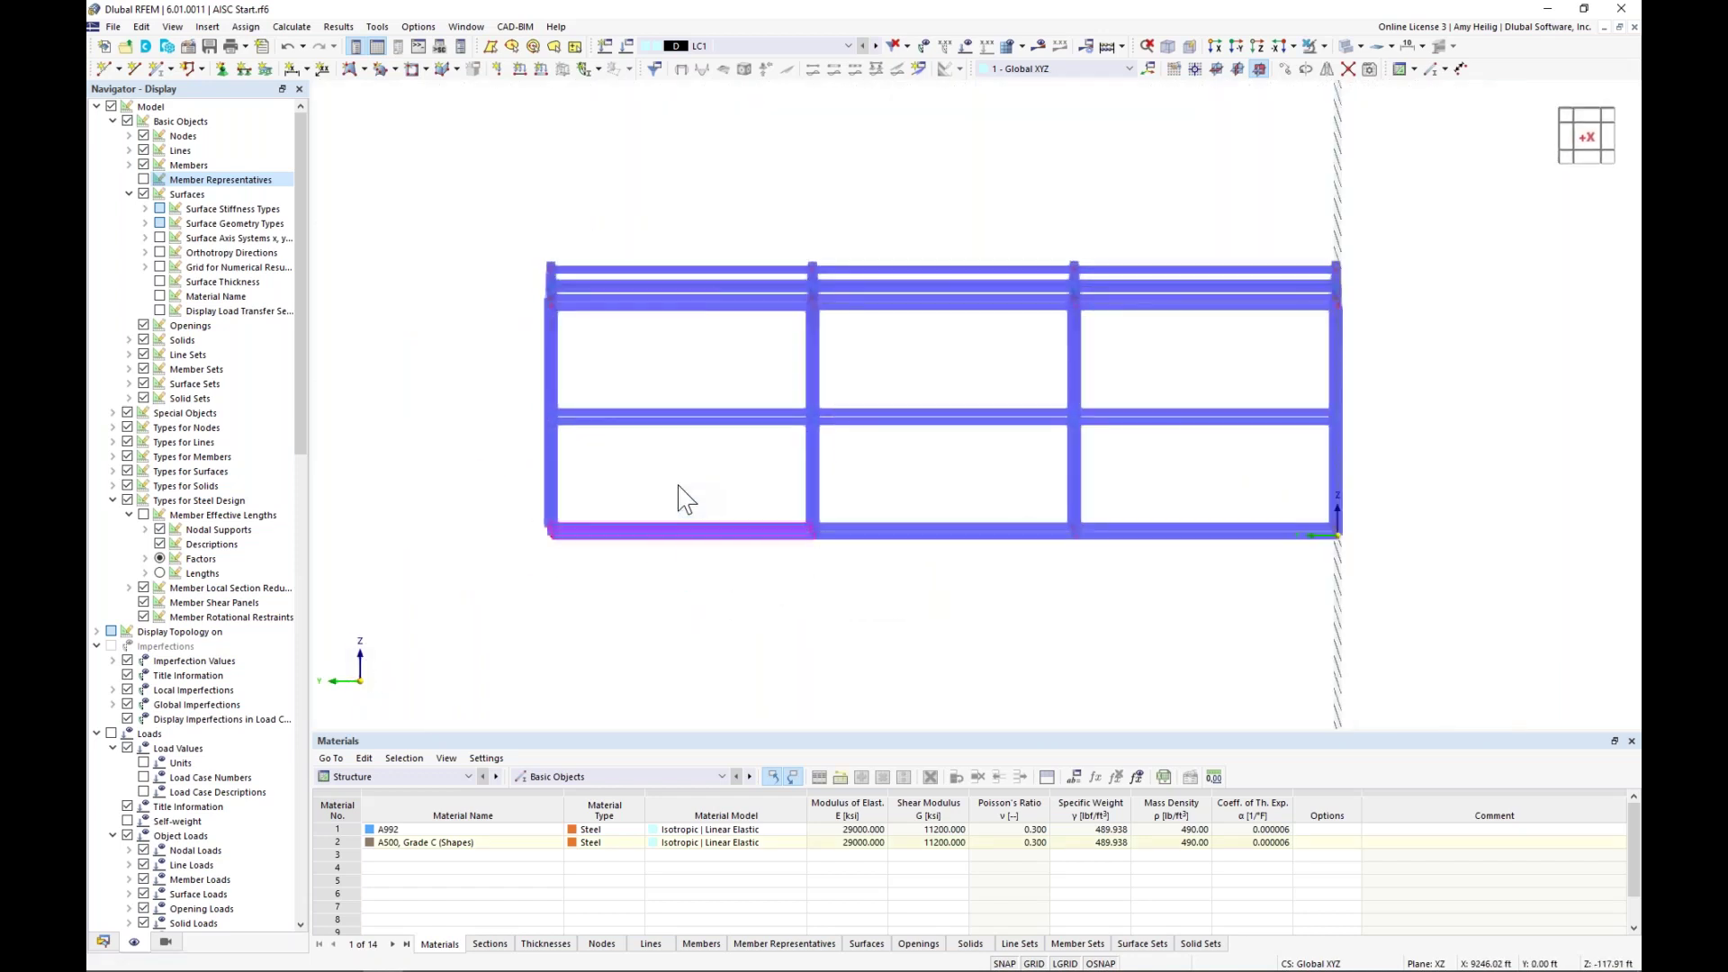
left_click_drag(956, 592, 877, 463)
left_click_drag(1215, 591, 1141, 518)
middle_click_drag(1158, 602, 997, 620, "ctrl")
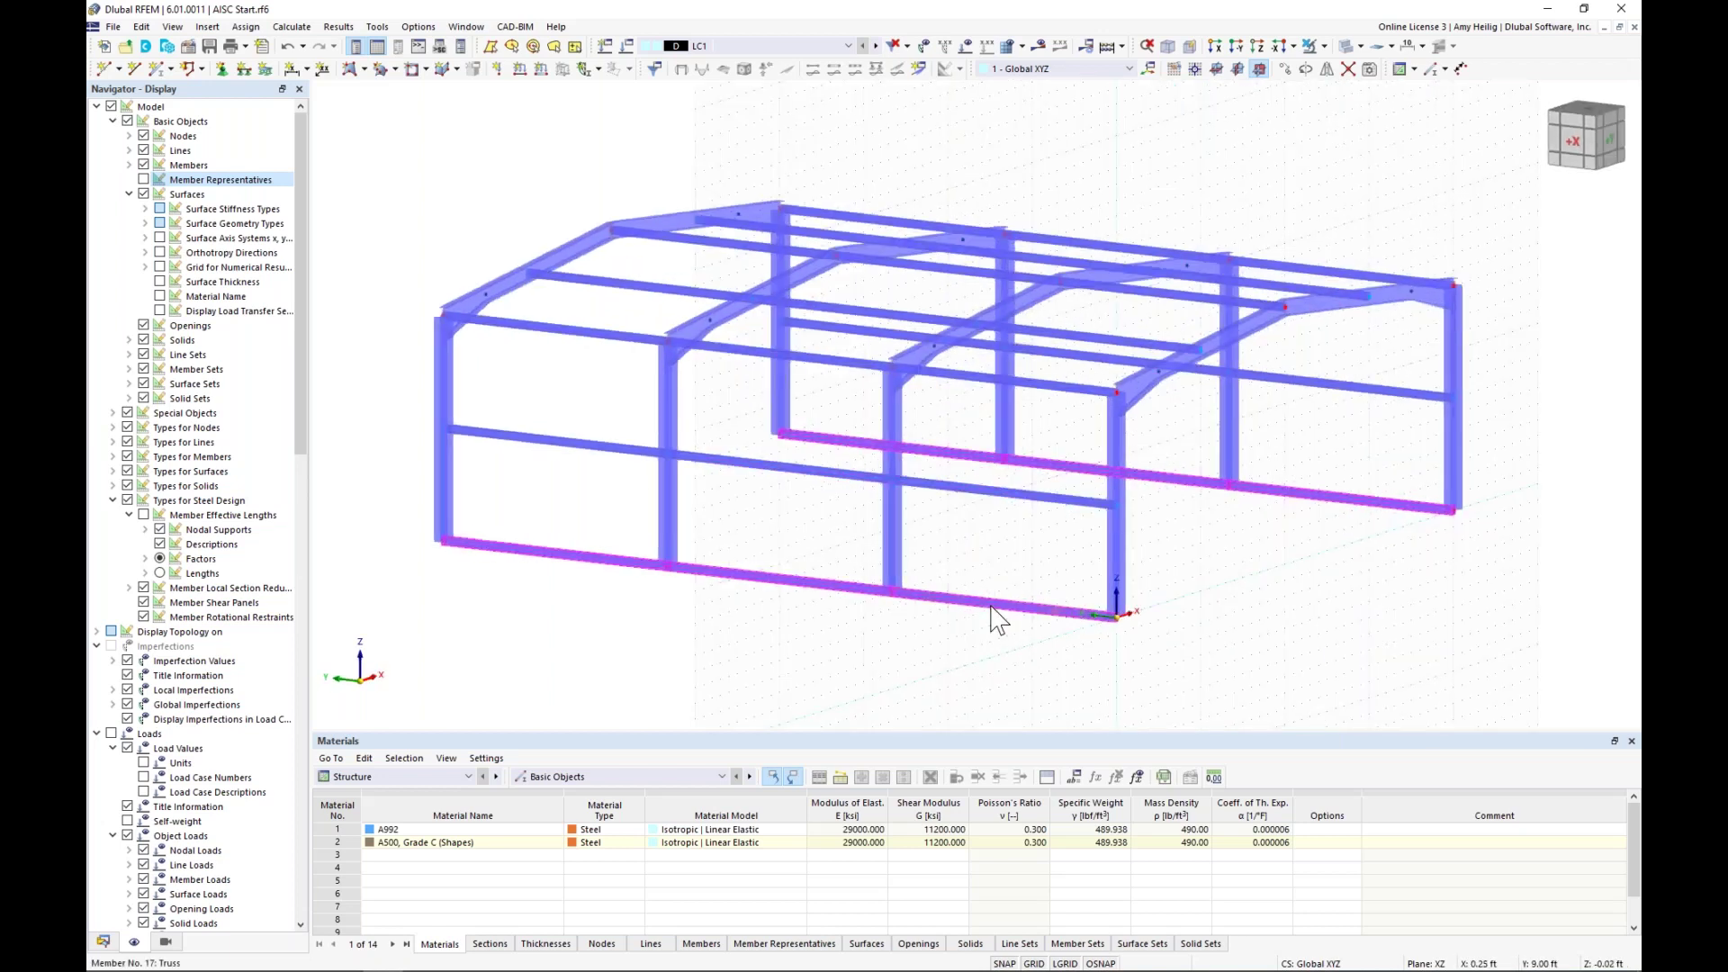
double_click(997, 620)
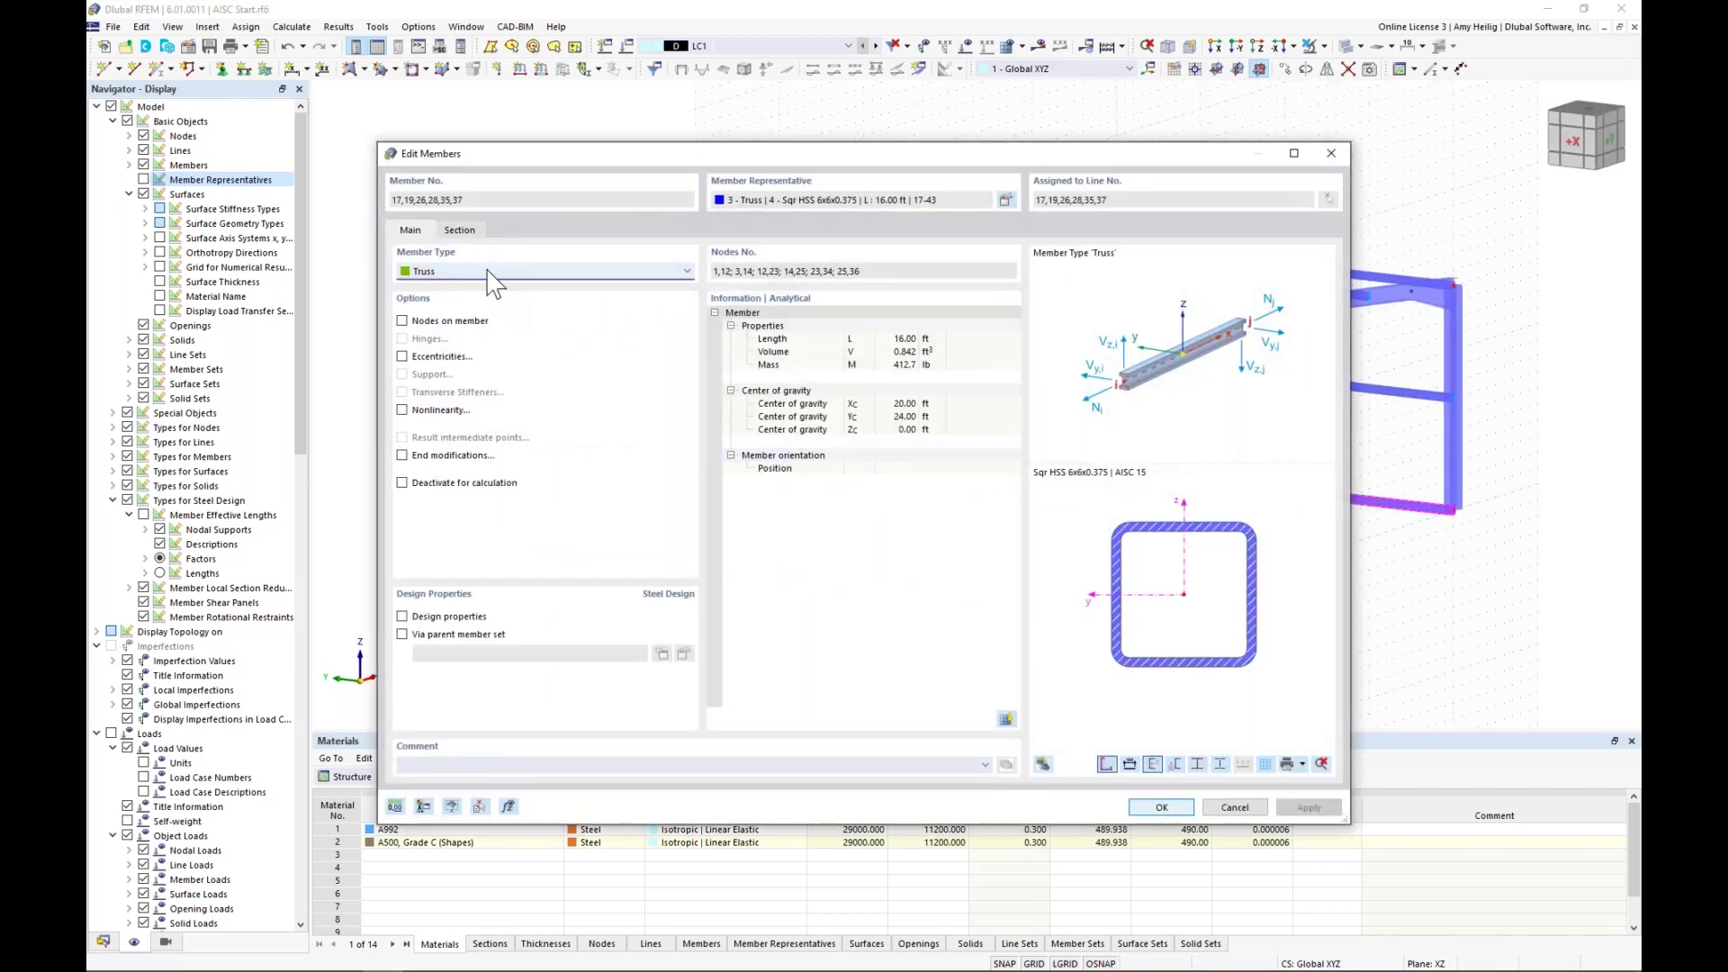
left_click(497, 271)
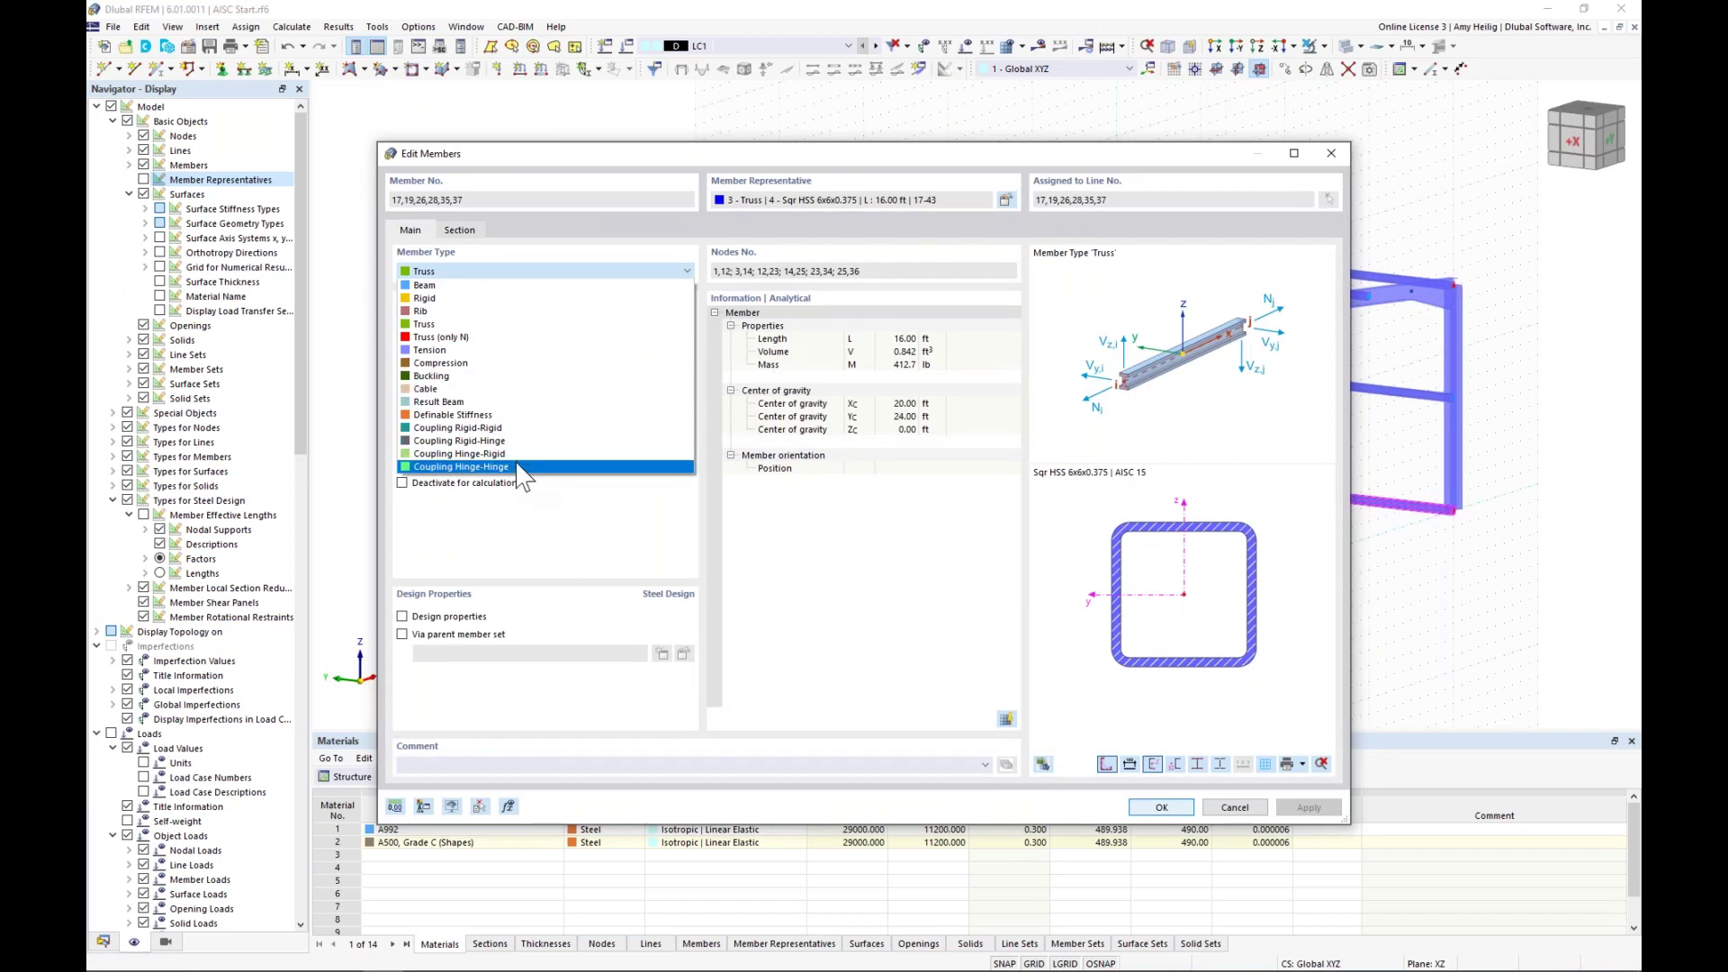
left_click(460, 467)
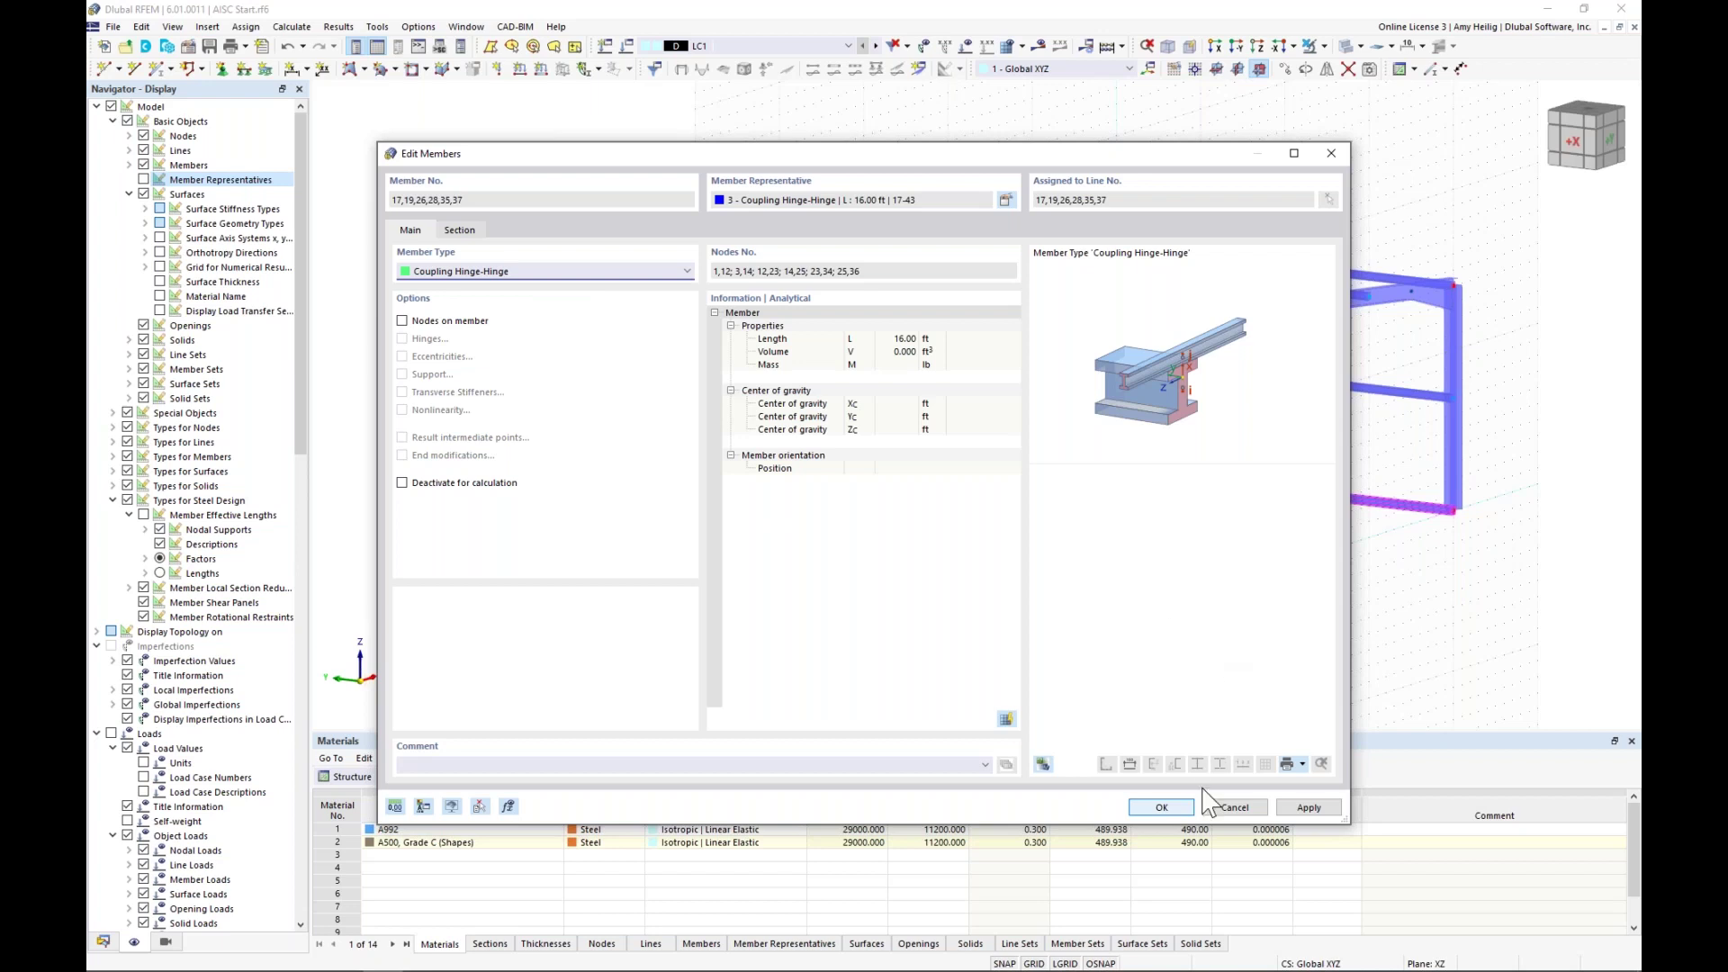
left_click(1159, 807)
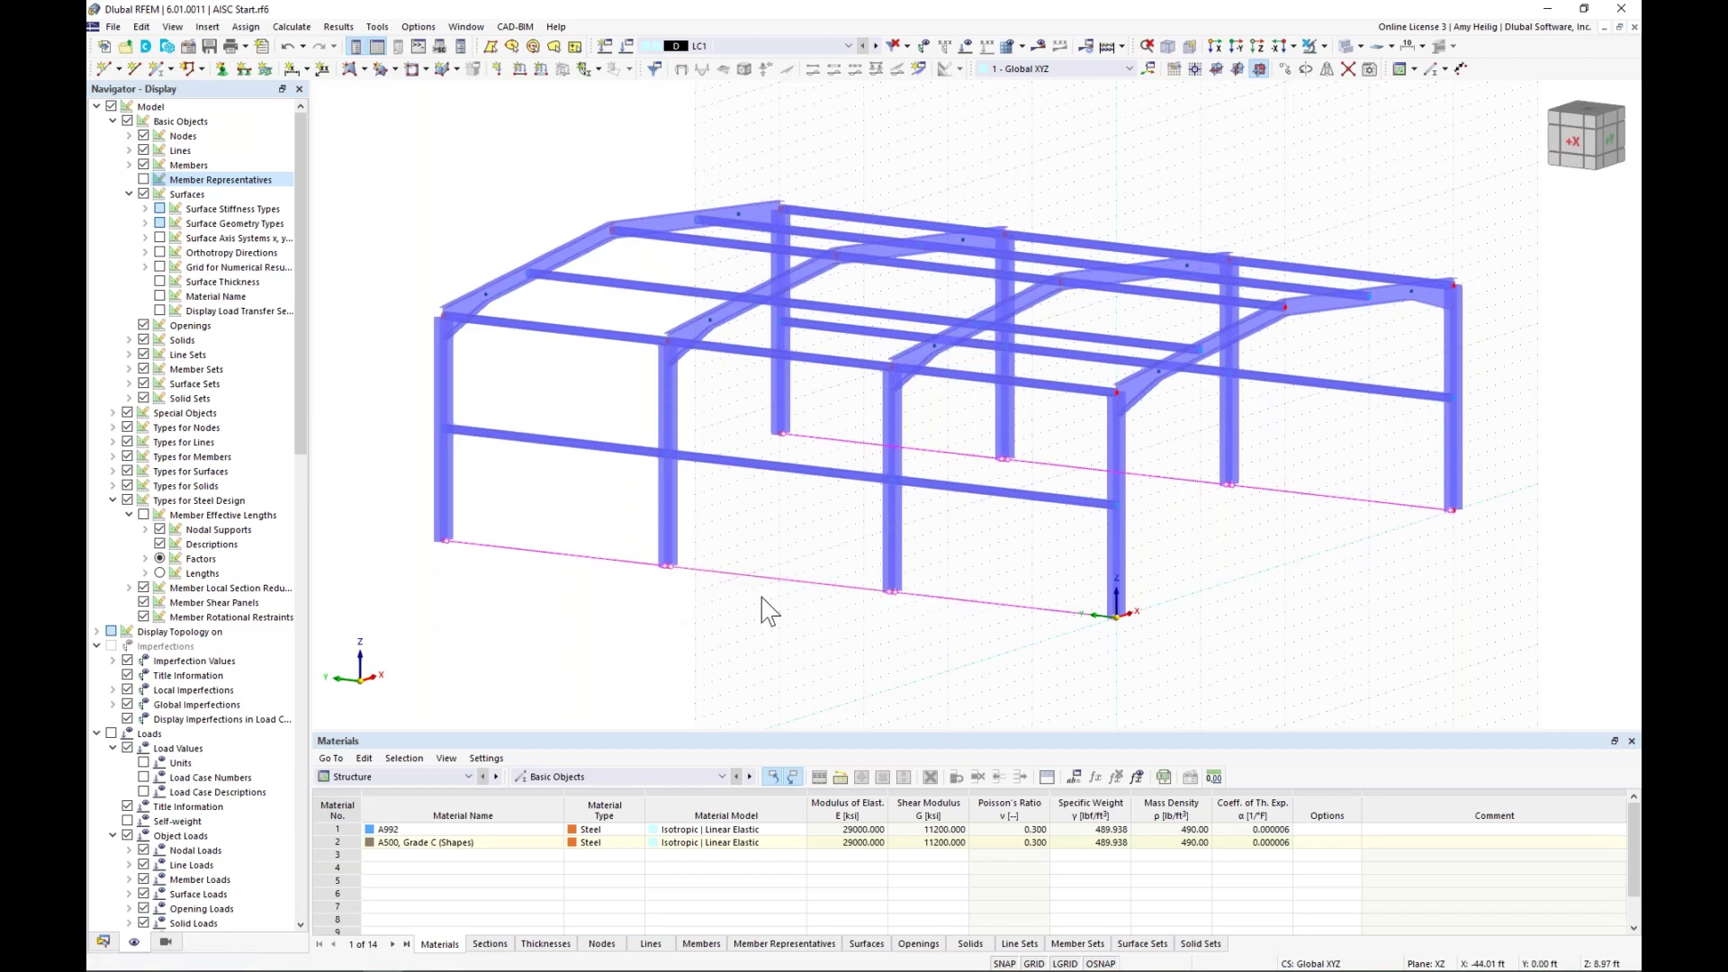
- Hide the work plane grid around the building model
middle_click_drag(771, 609, 714, 609, "ctrl")
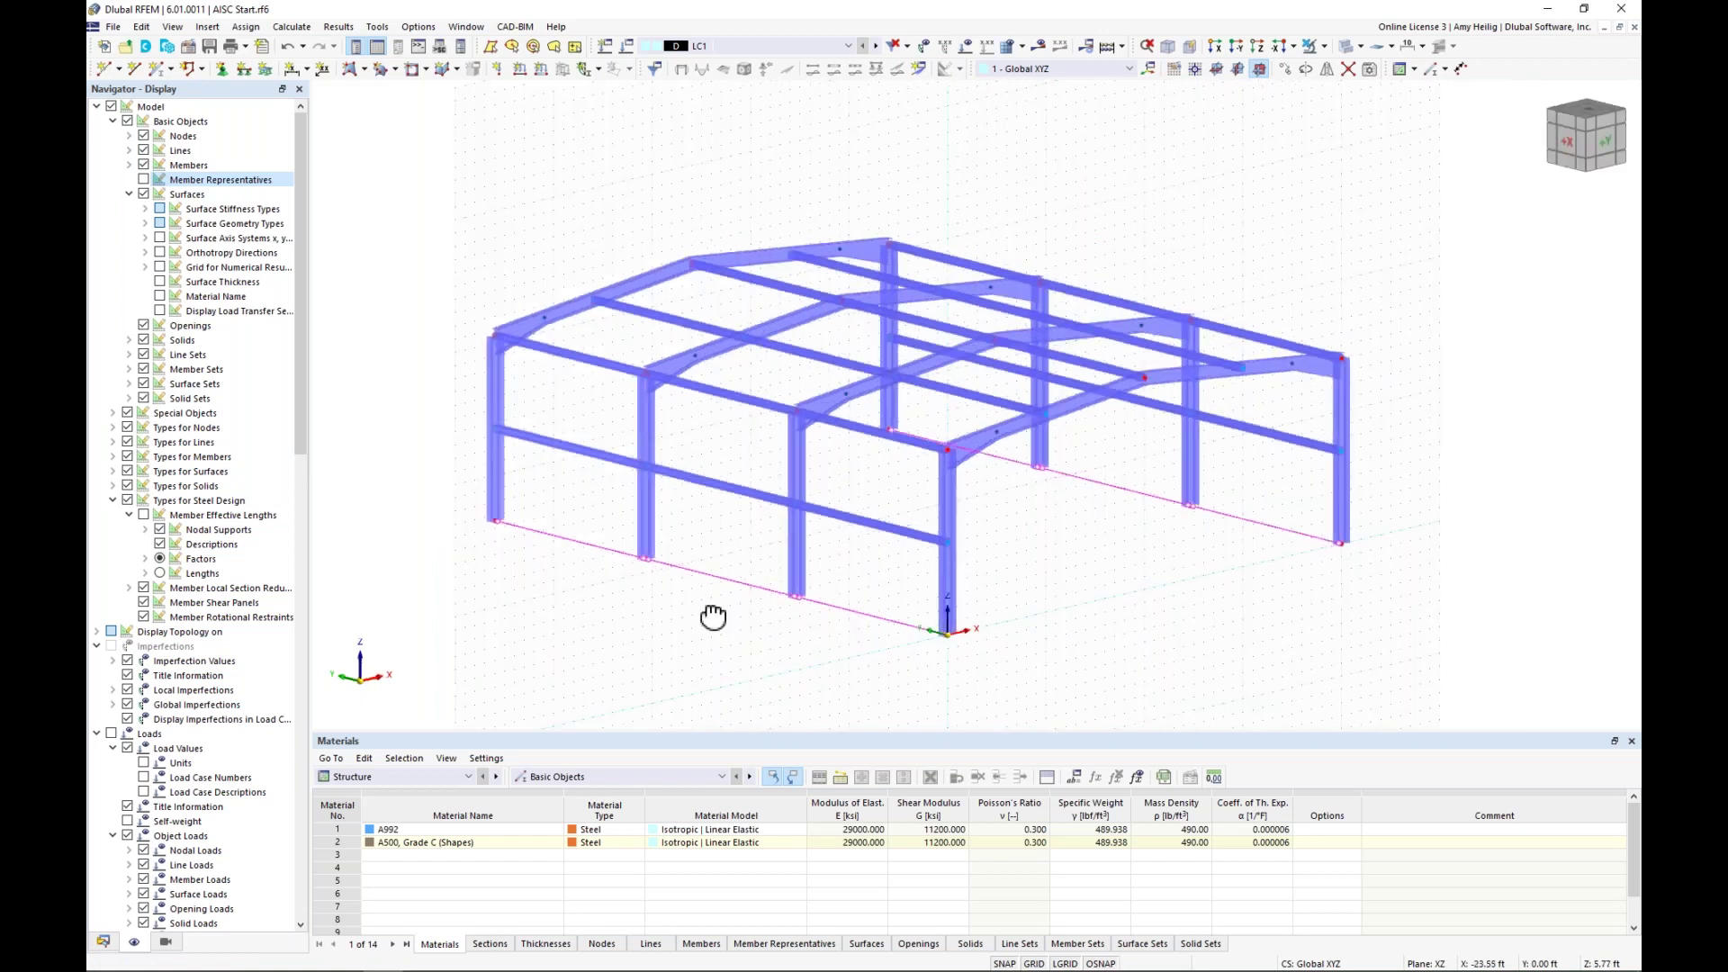
left_click(1035, 964)
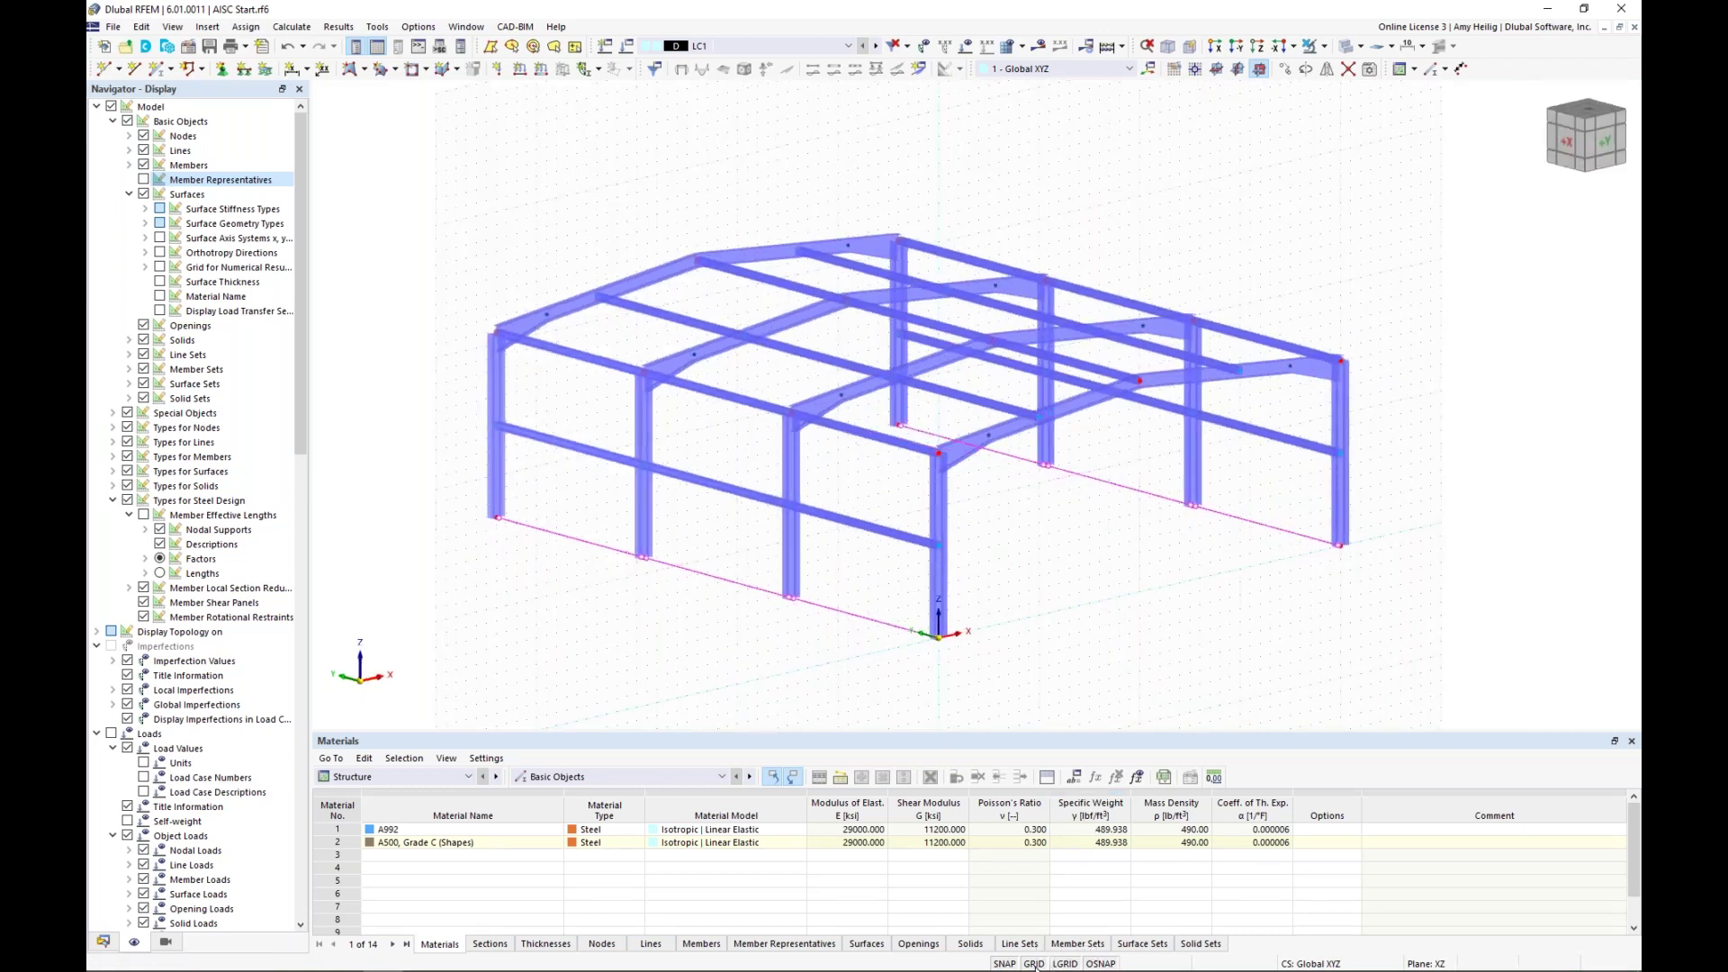
middle_click_drag(648, 629, 591, 574)
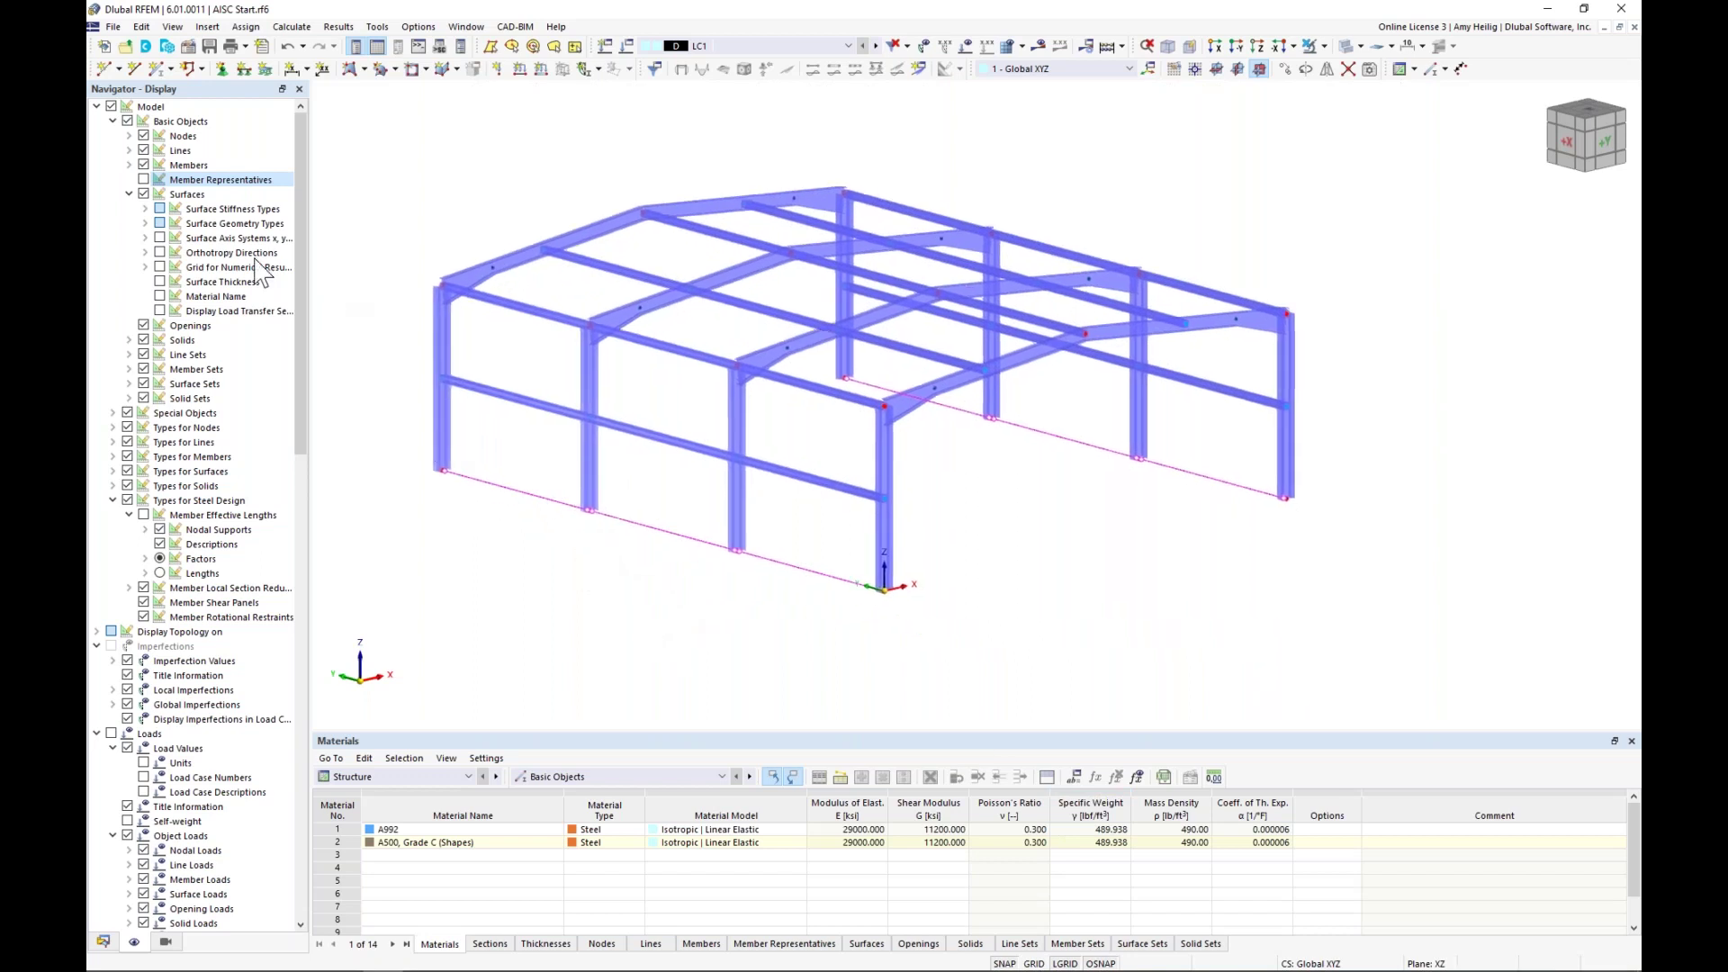
- Set up a new single member with the Tension member type and without design properties
left_click(157, 69)
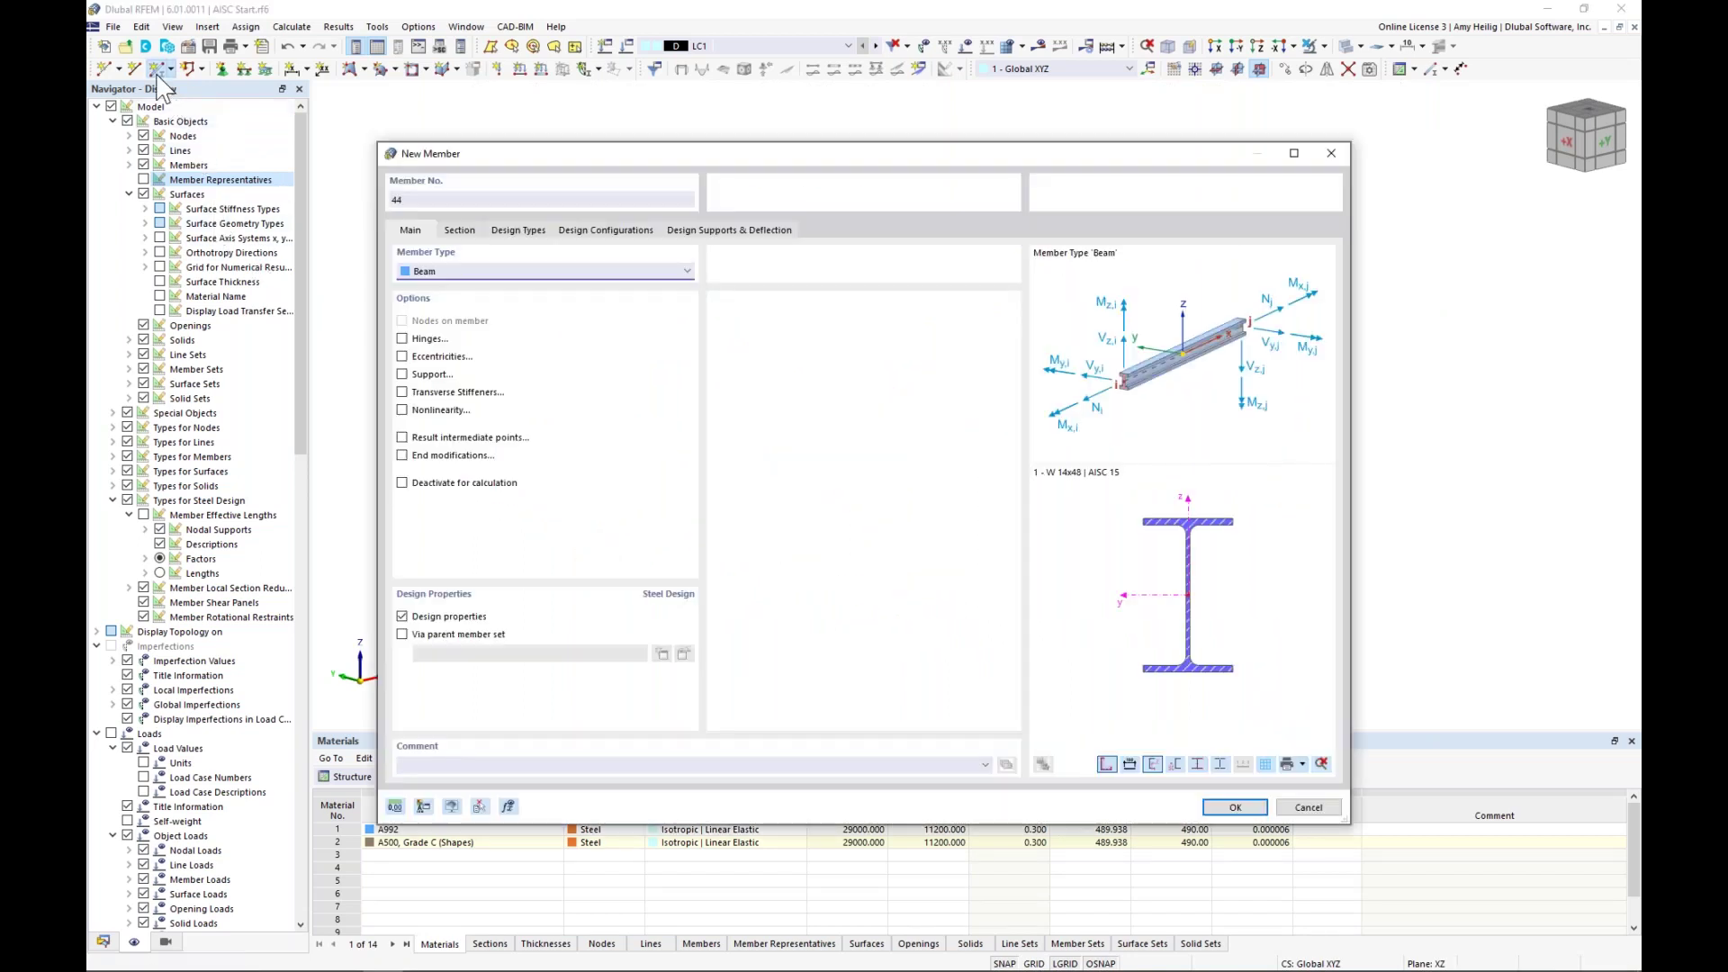
left_click(449, 271)
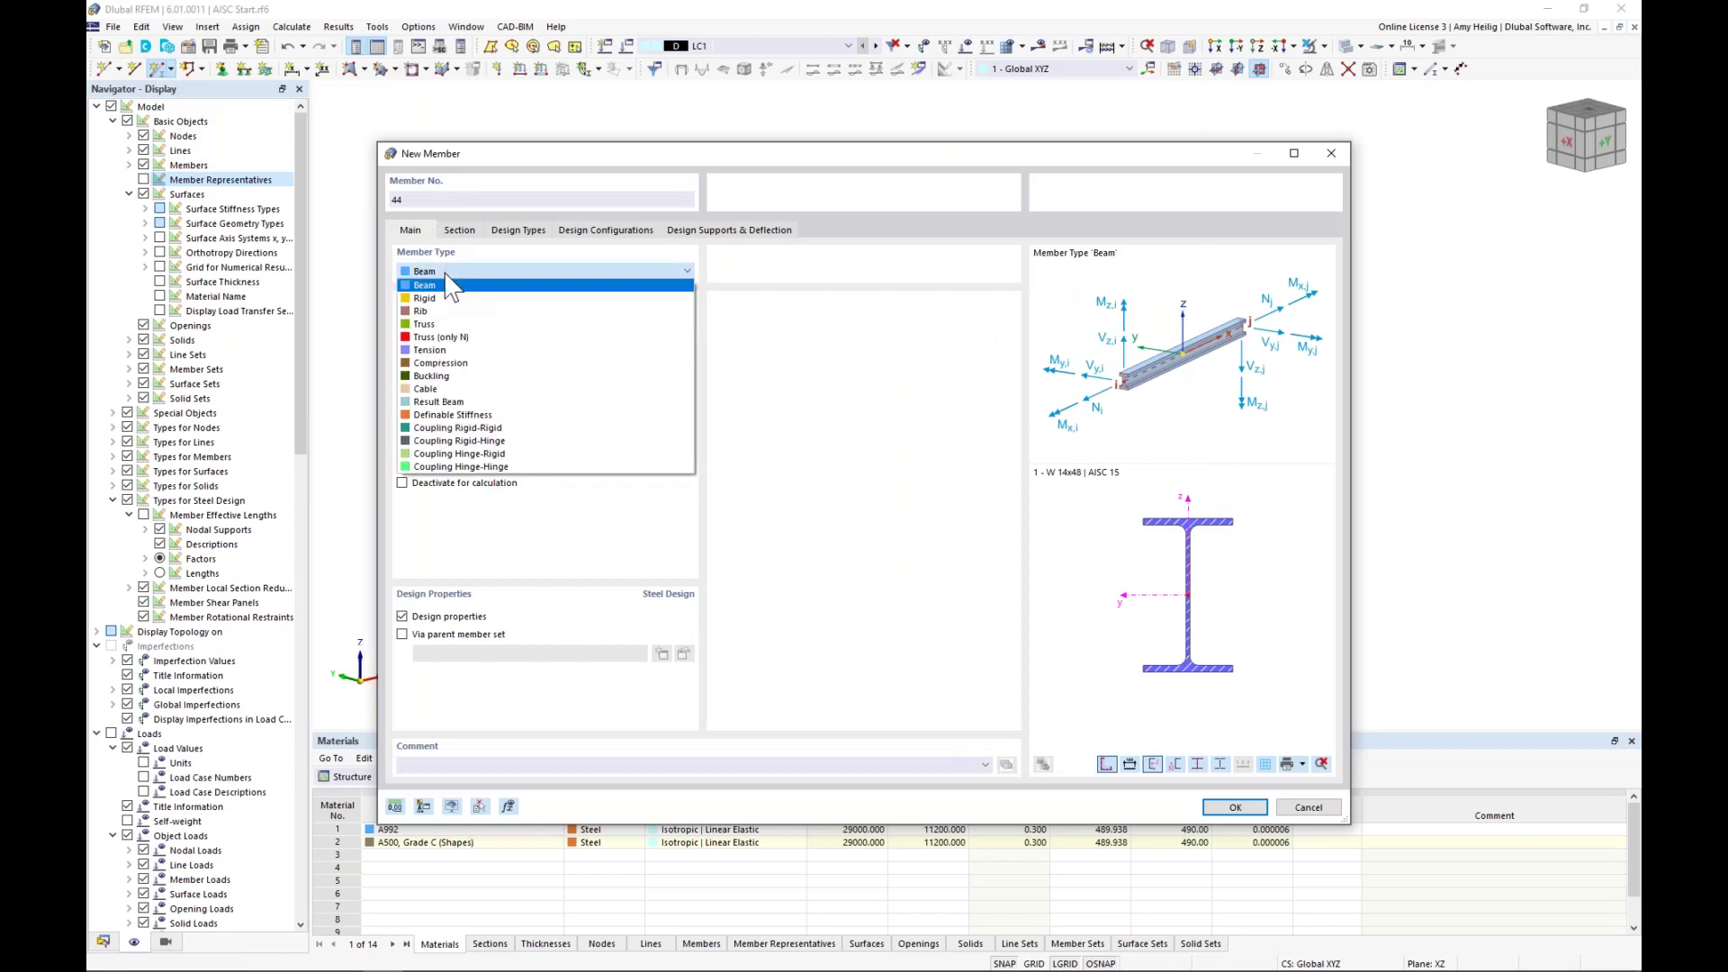
left_click(447, 351)
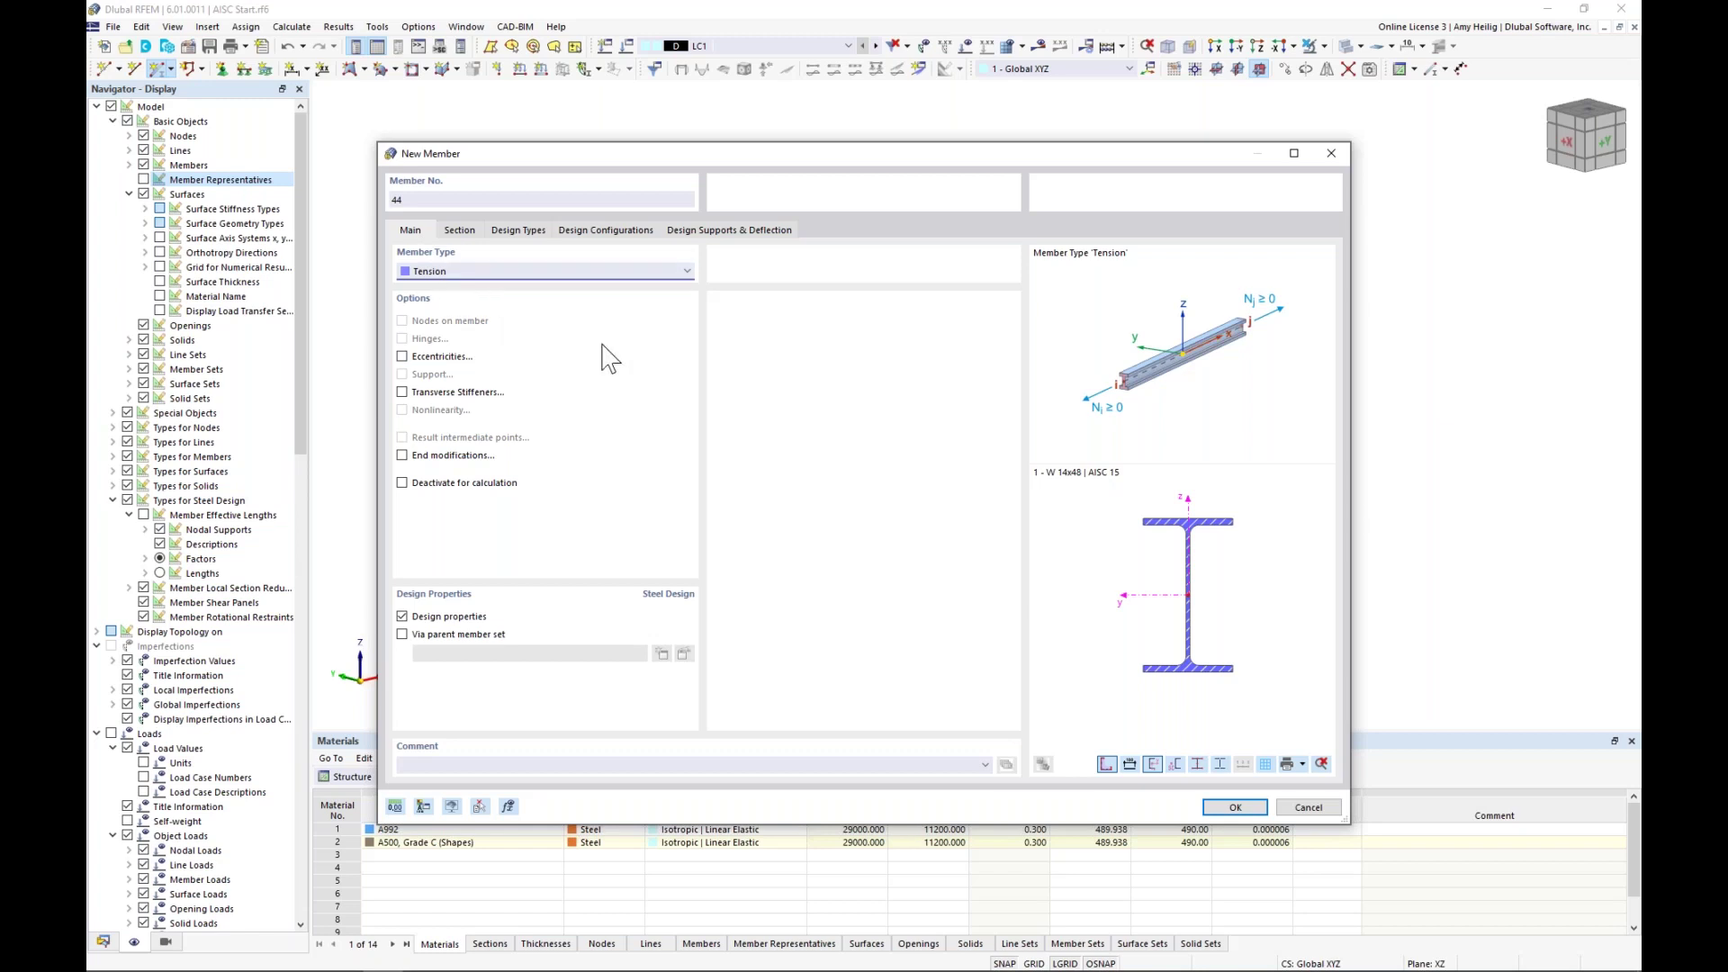
left_click(405, 617)
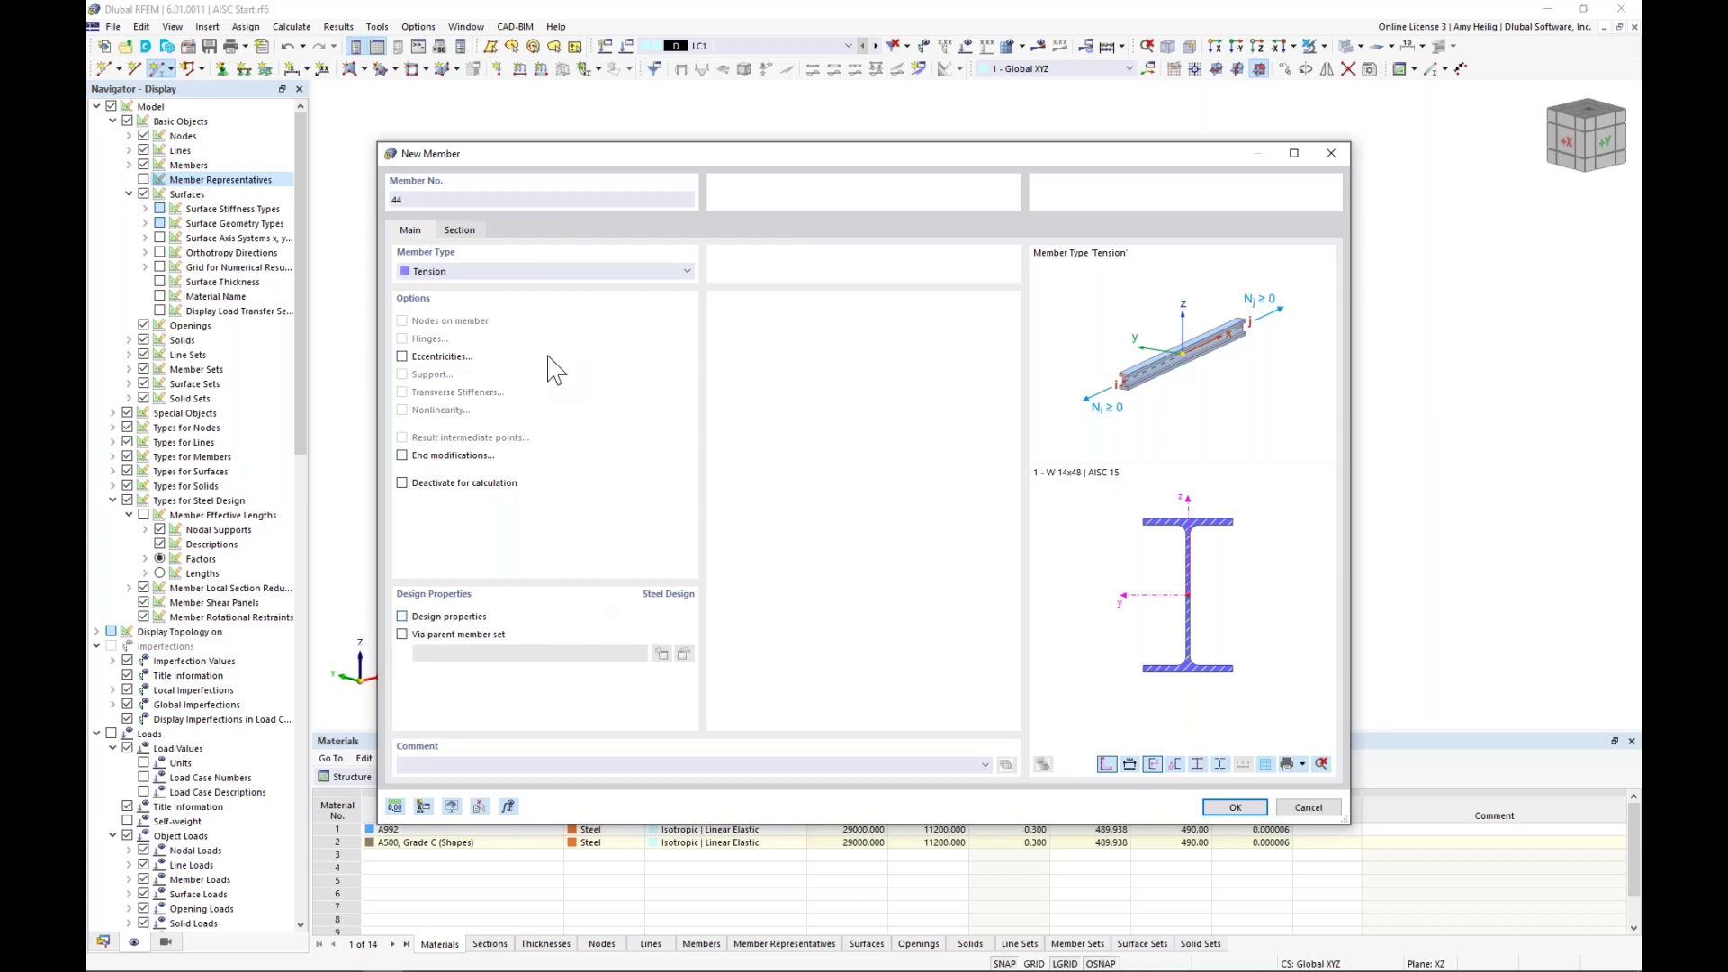
- Choose the AISC imperial round bar section RB 7/8 for the new tension member
left_click(468, 233)
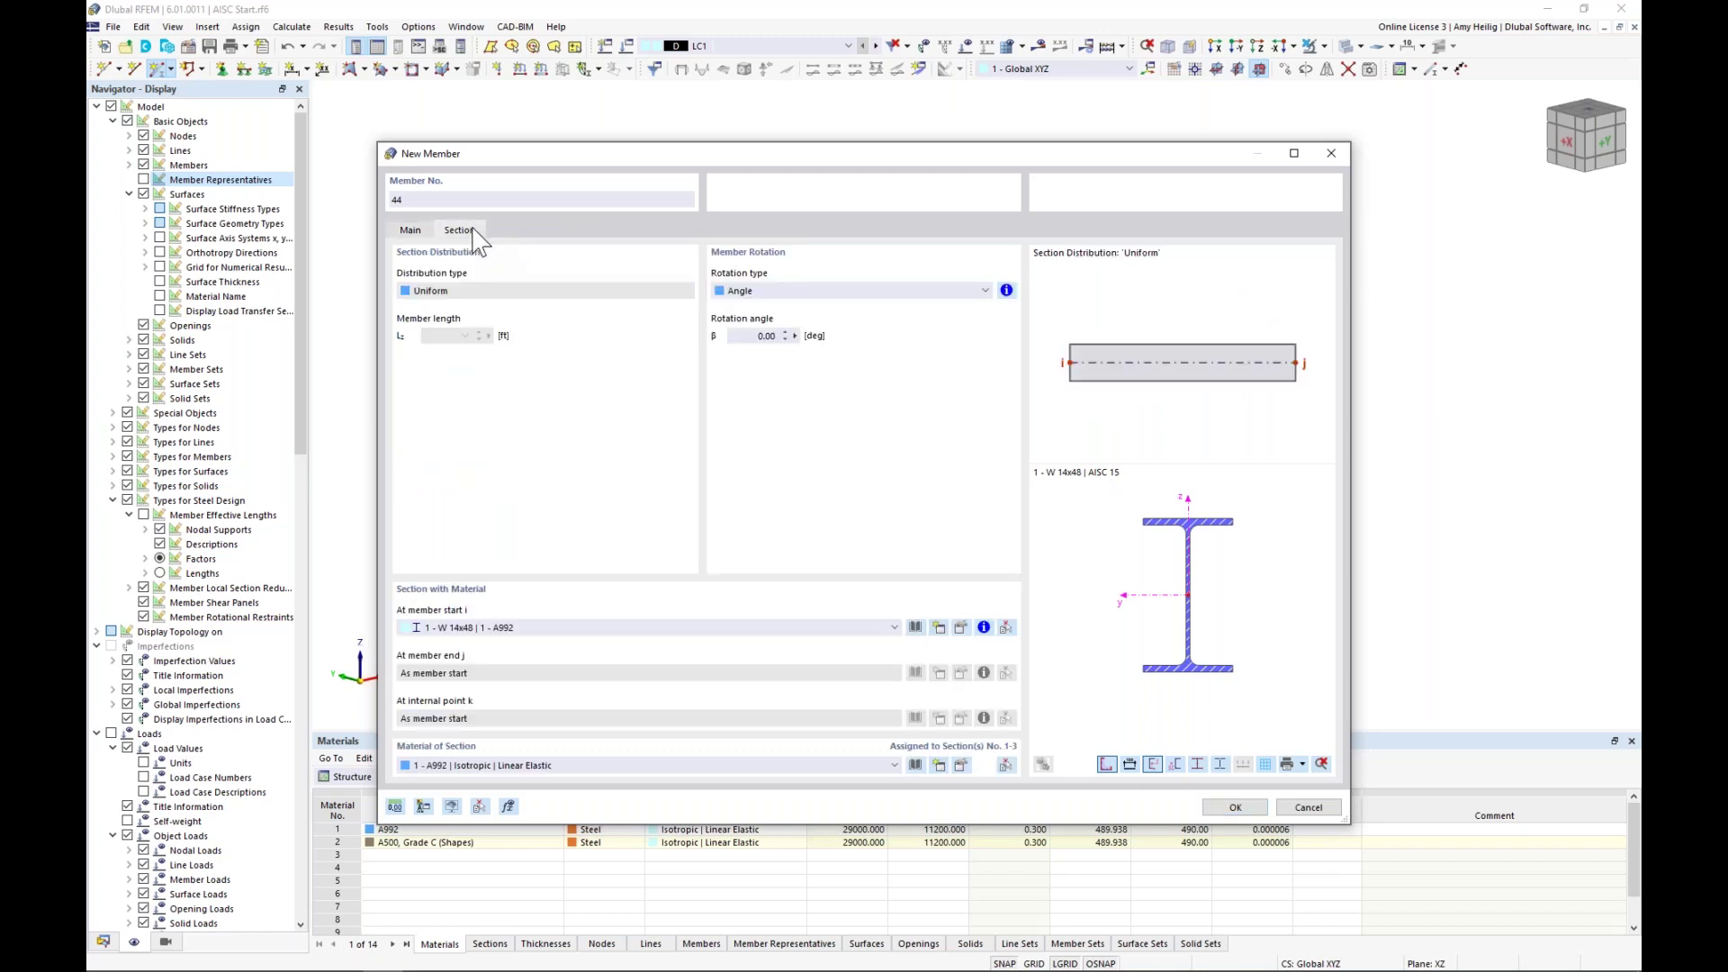
left_click(915, 628)
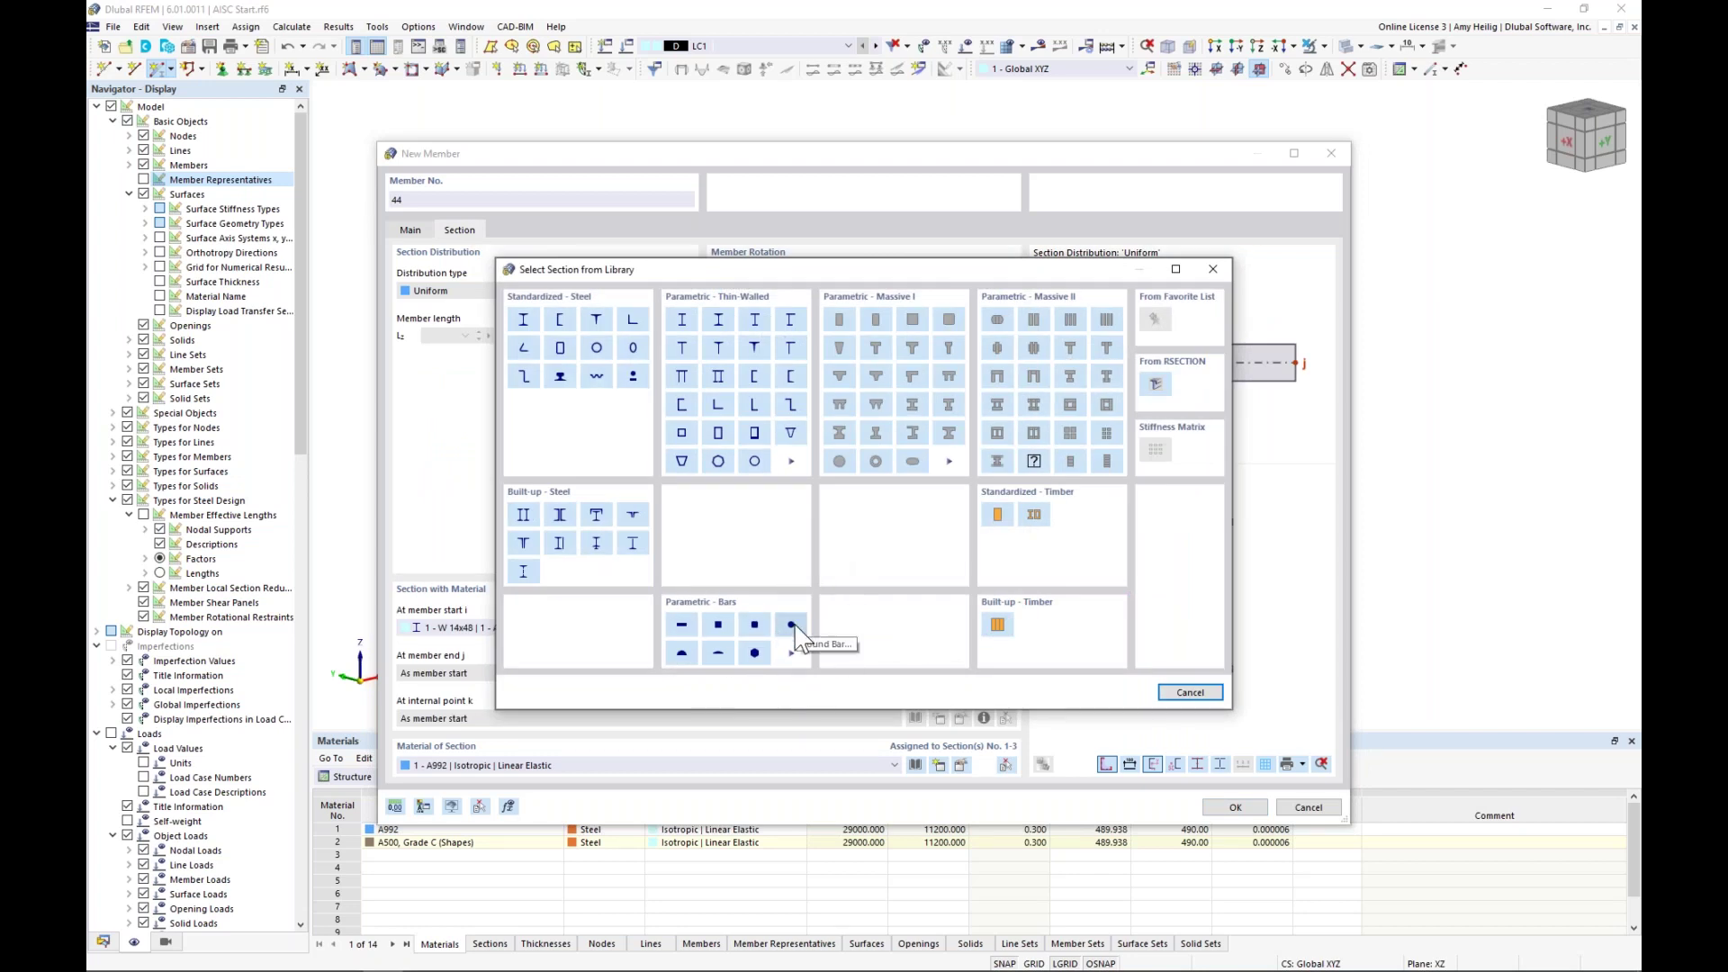
left_click(632, 377)
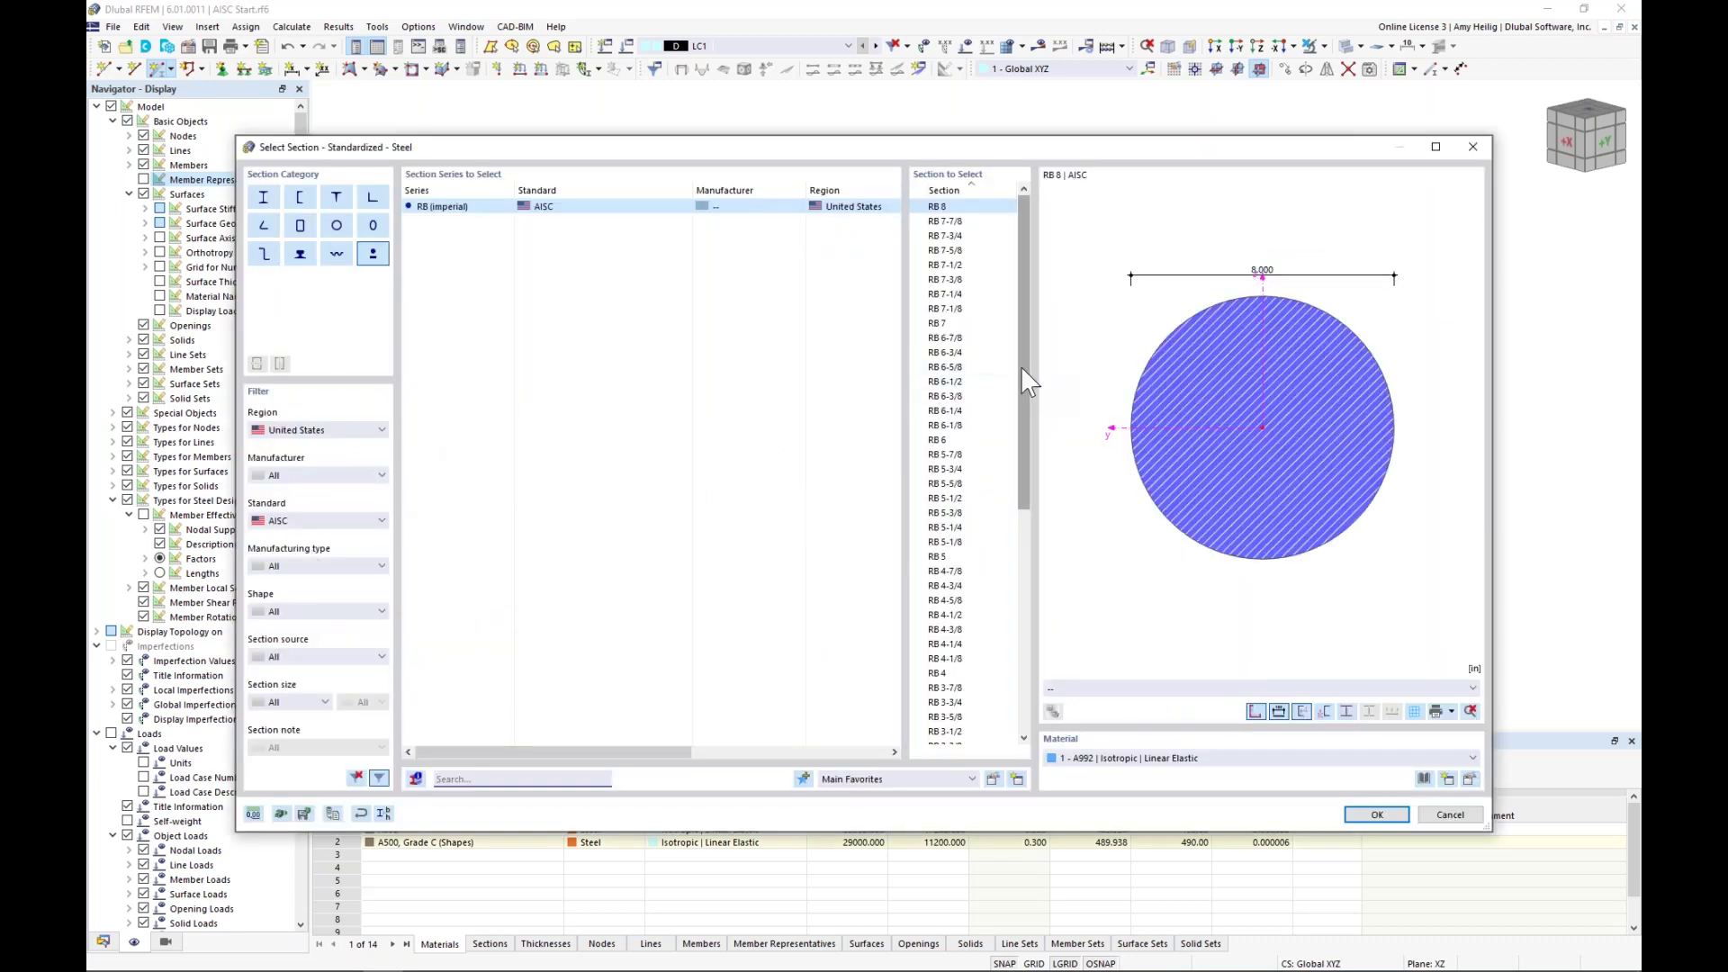
left_click_drag(1026, 374, 1024, 604)
left_click(952, 658)
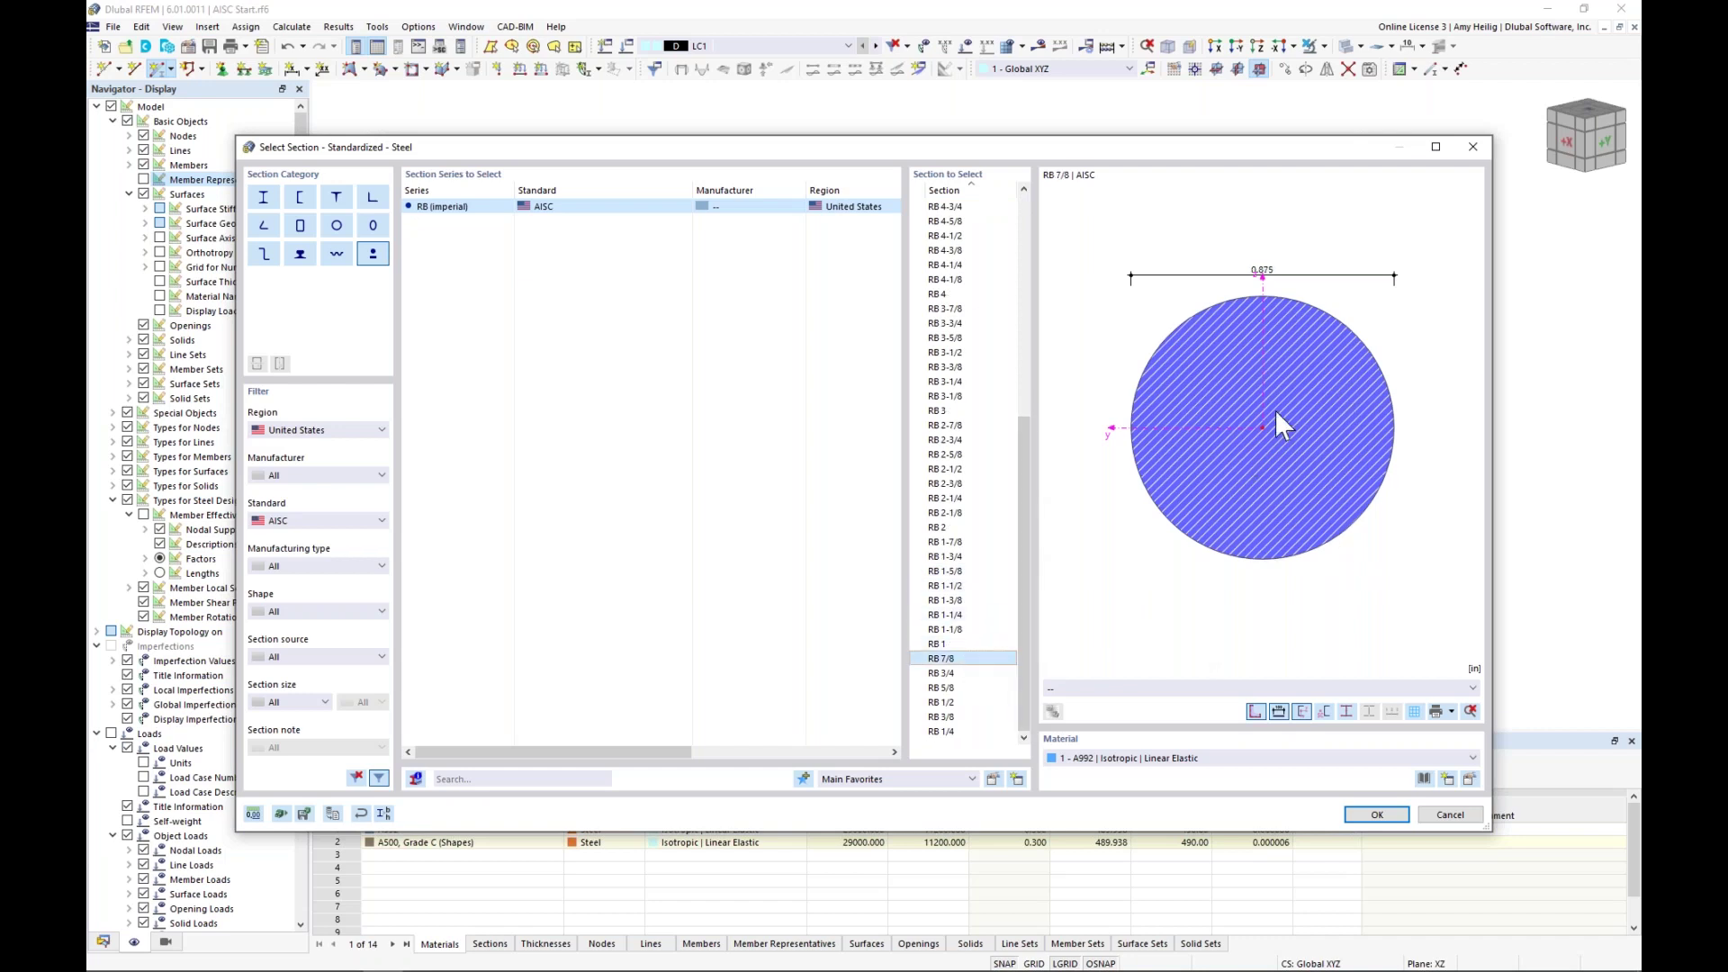
- Assign the AISC 360-16 material A36 (HR Structural Shapes and Bars) to the RB 7/8 section and accept the tension member settings
left_click(1423, 779)
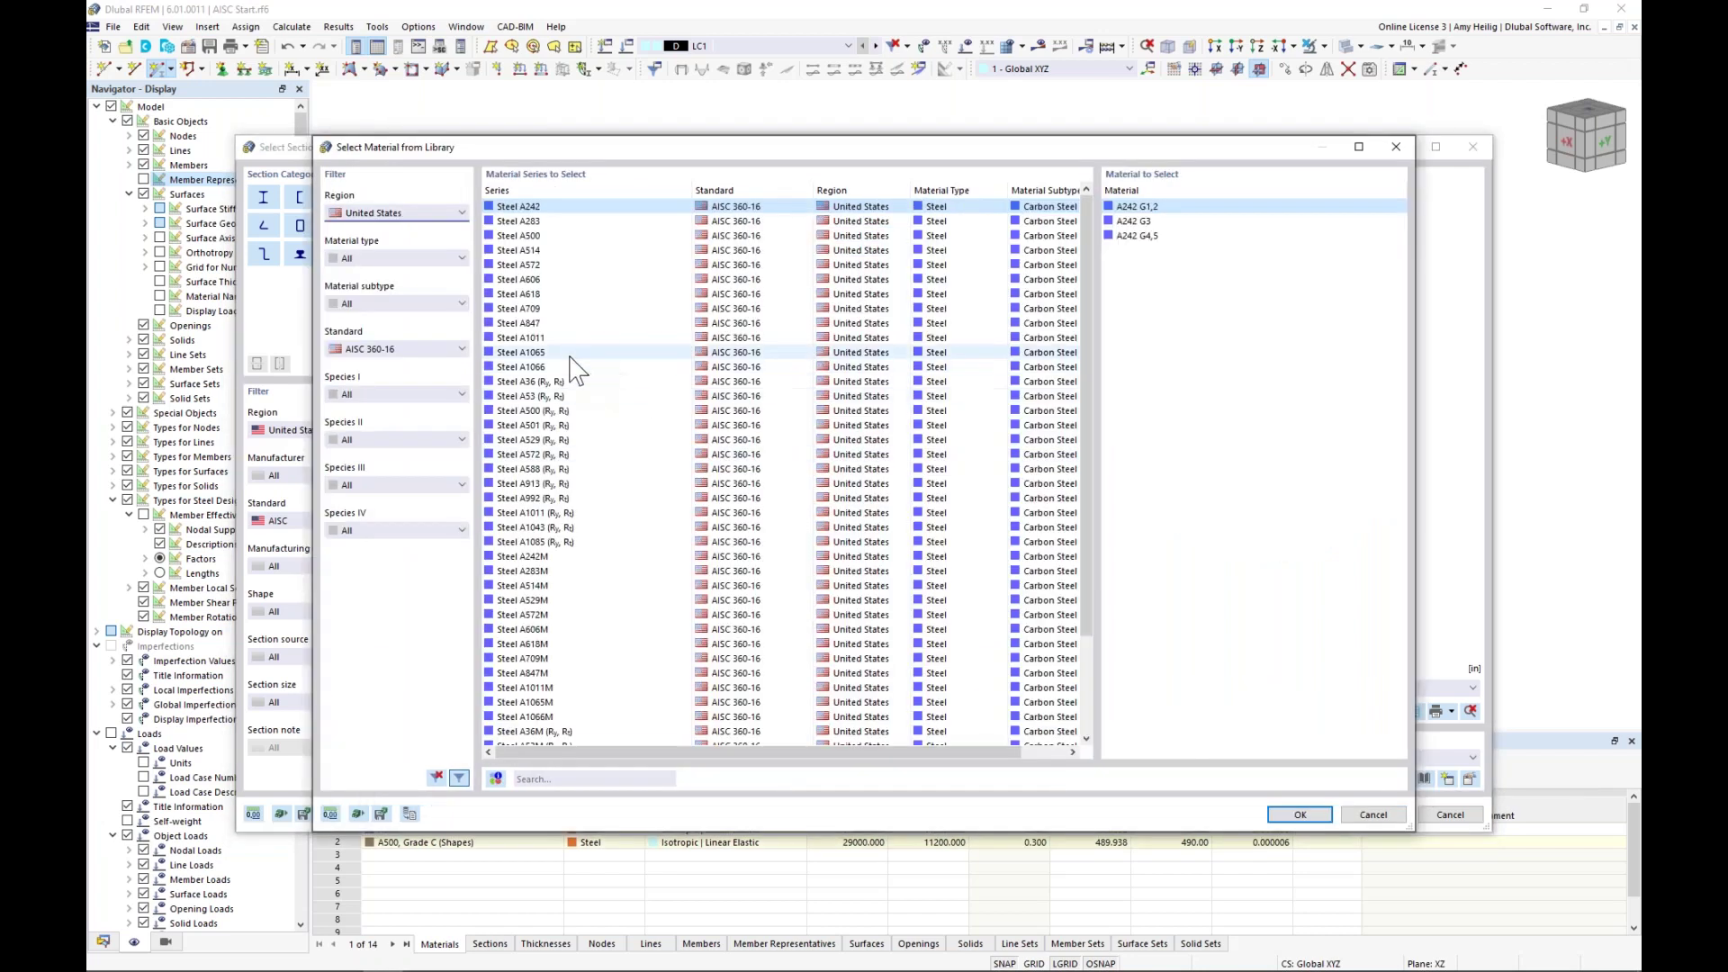
left_click(574, 381)
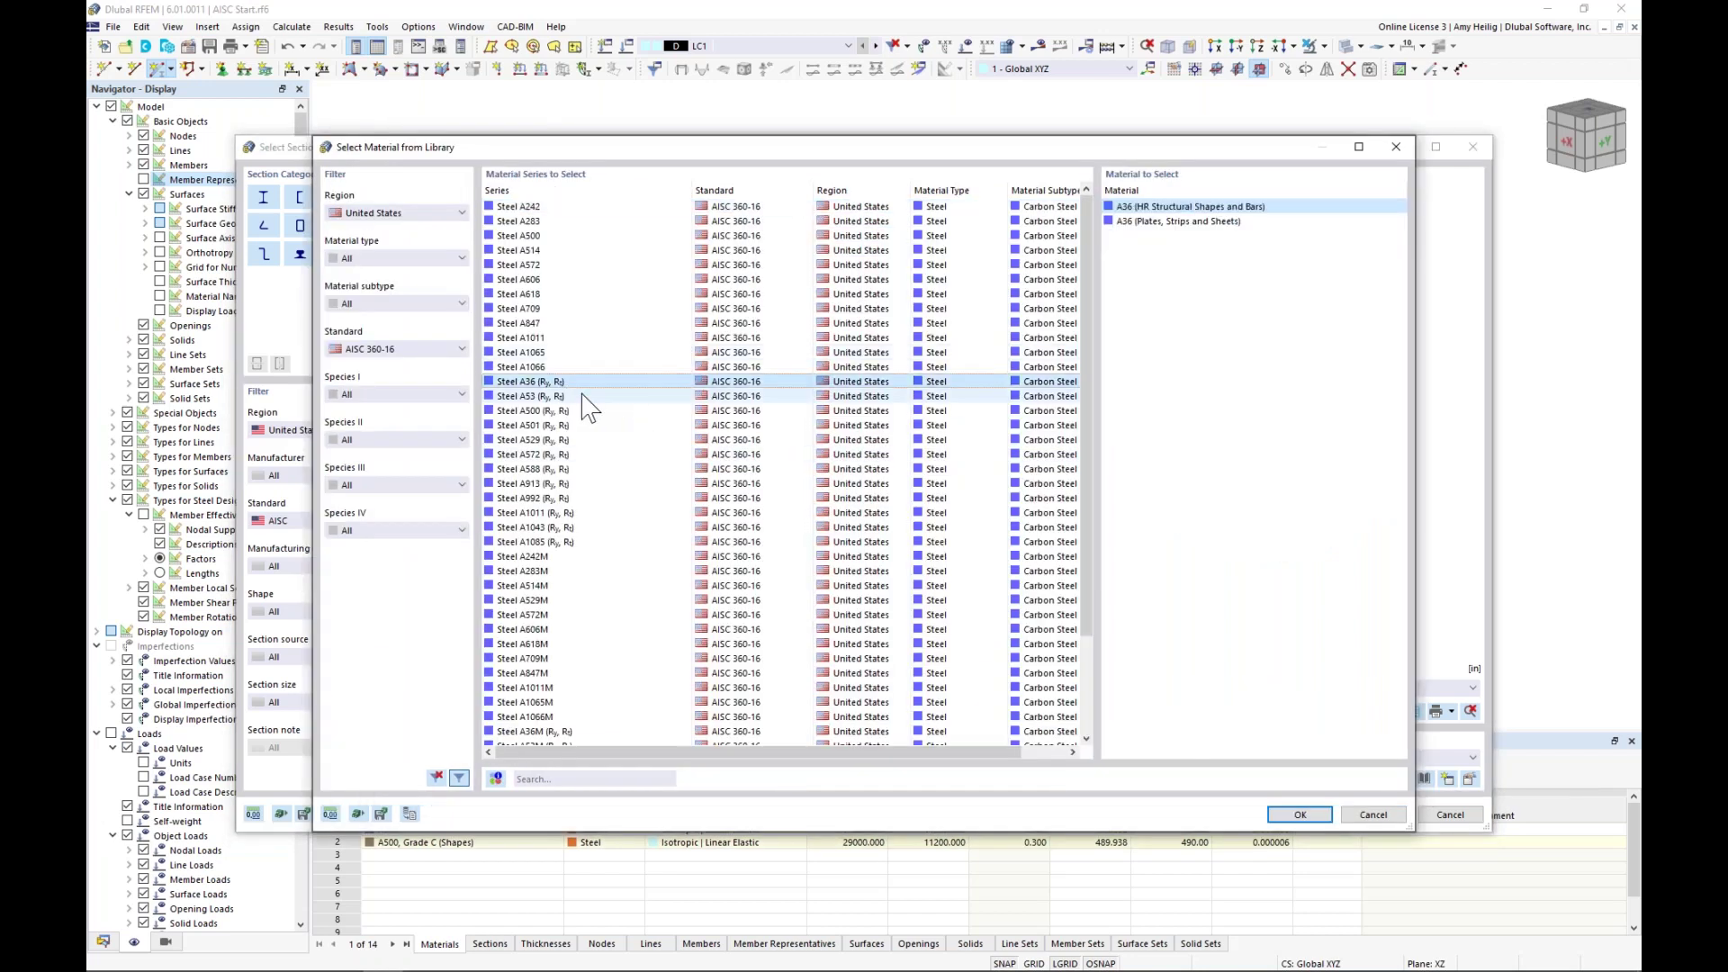
left_click(1282, 816)
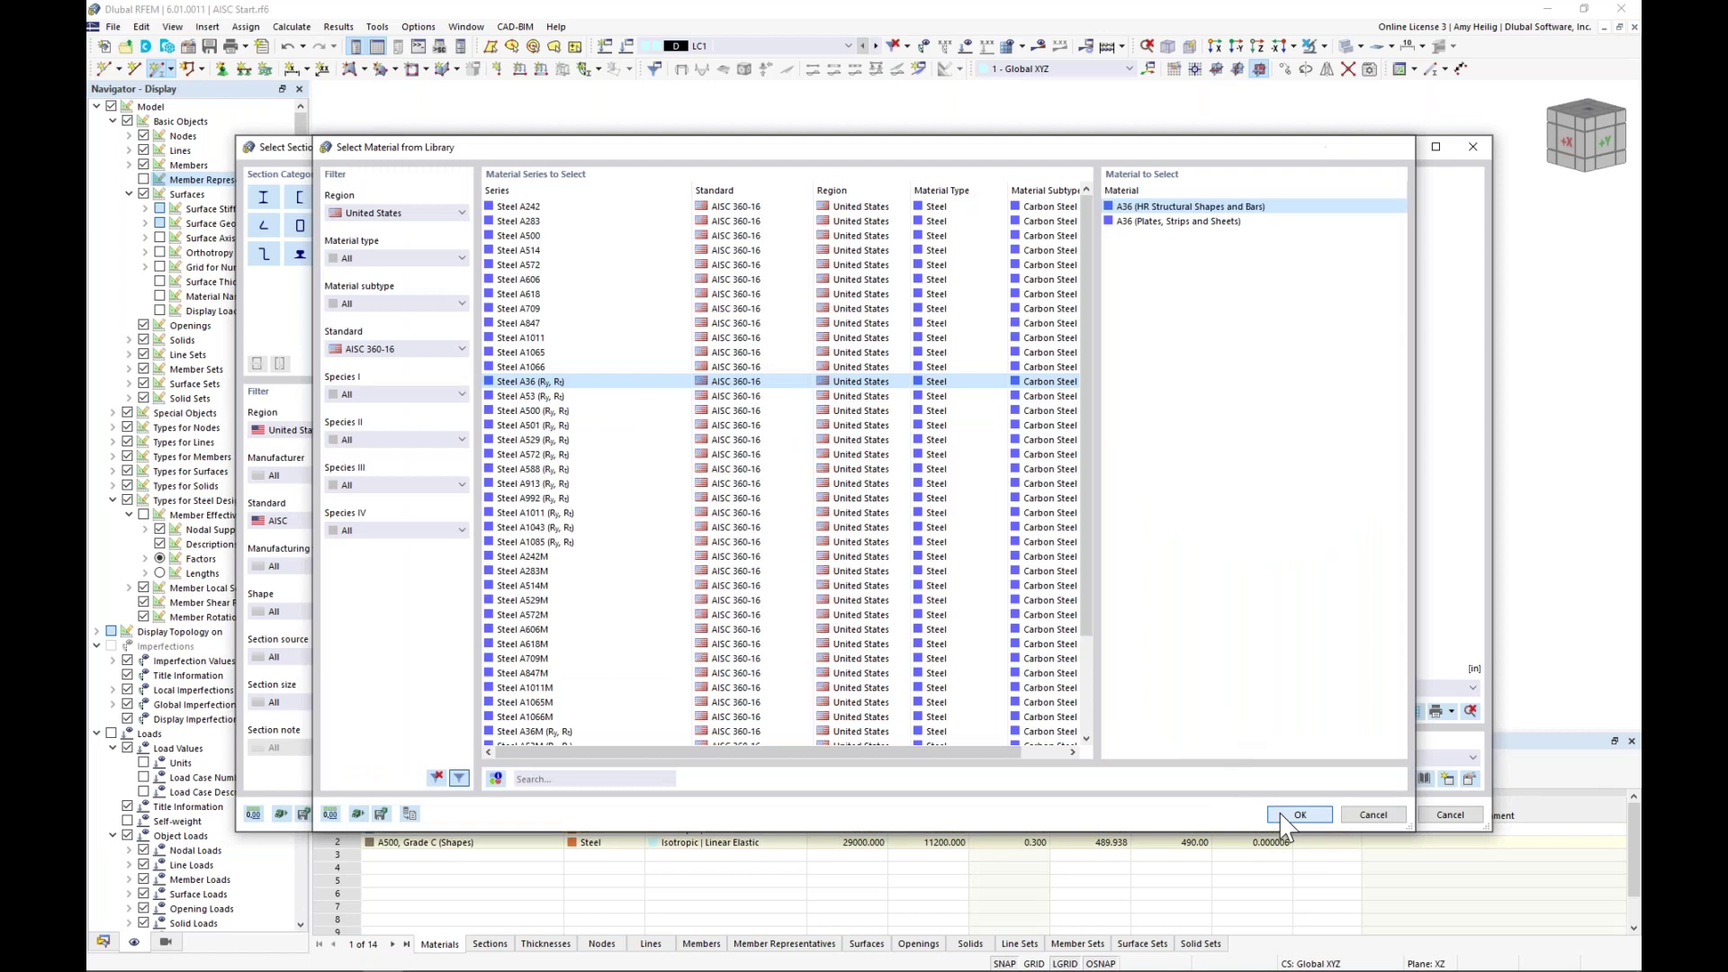
left_click(1362, 814)
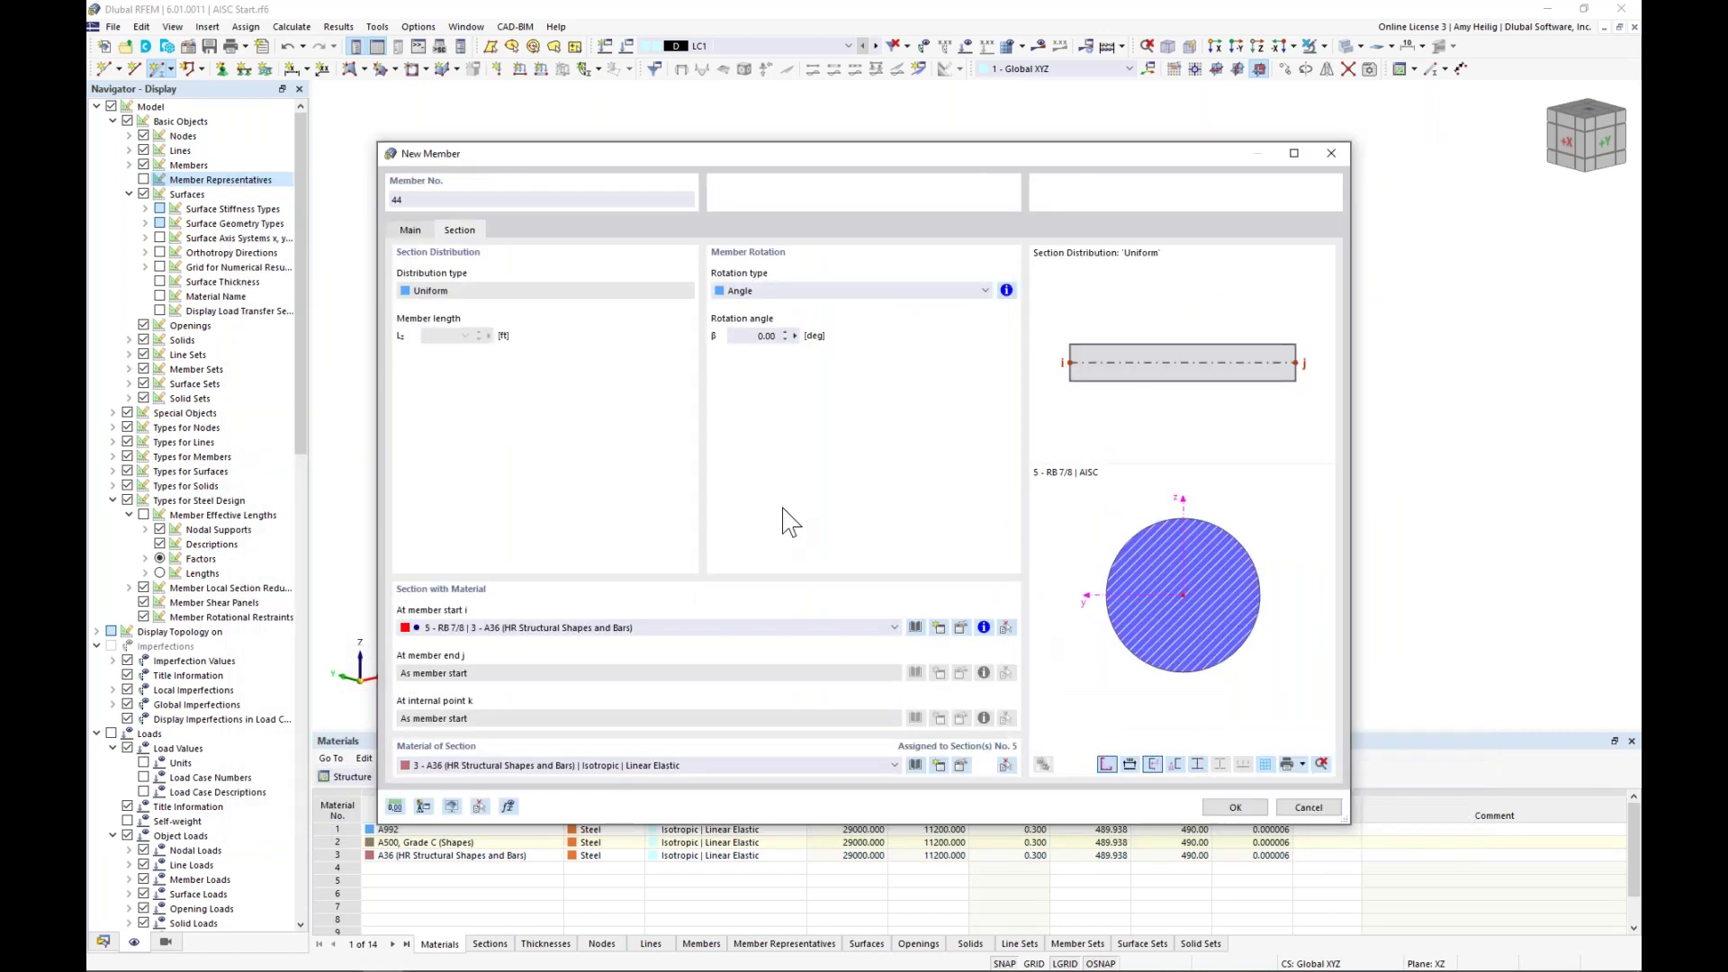
left_click(1235, 808)
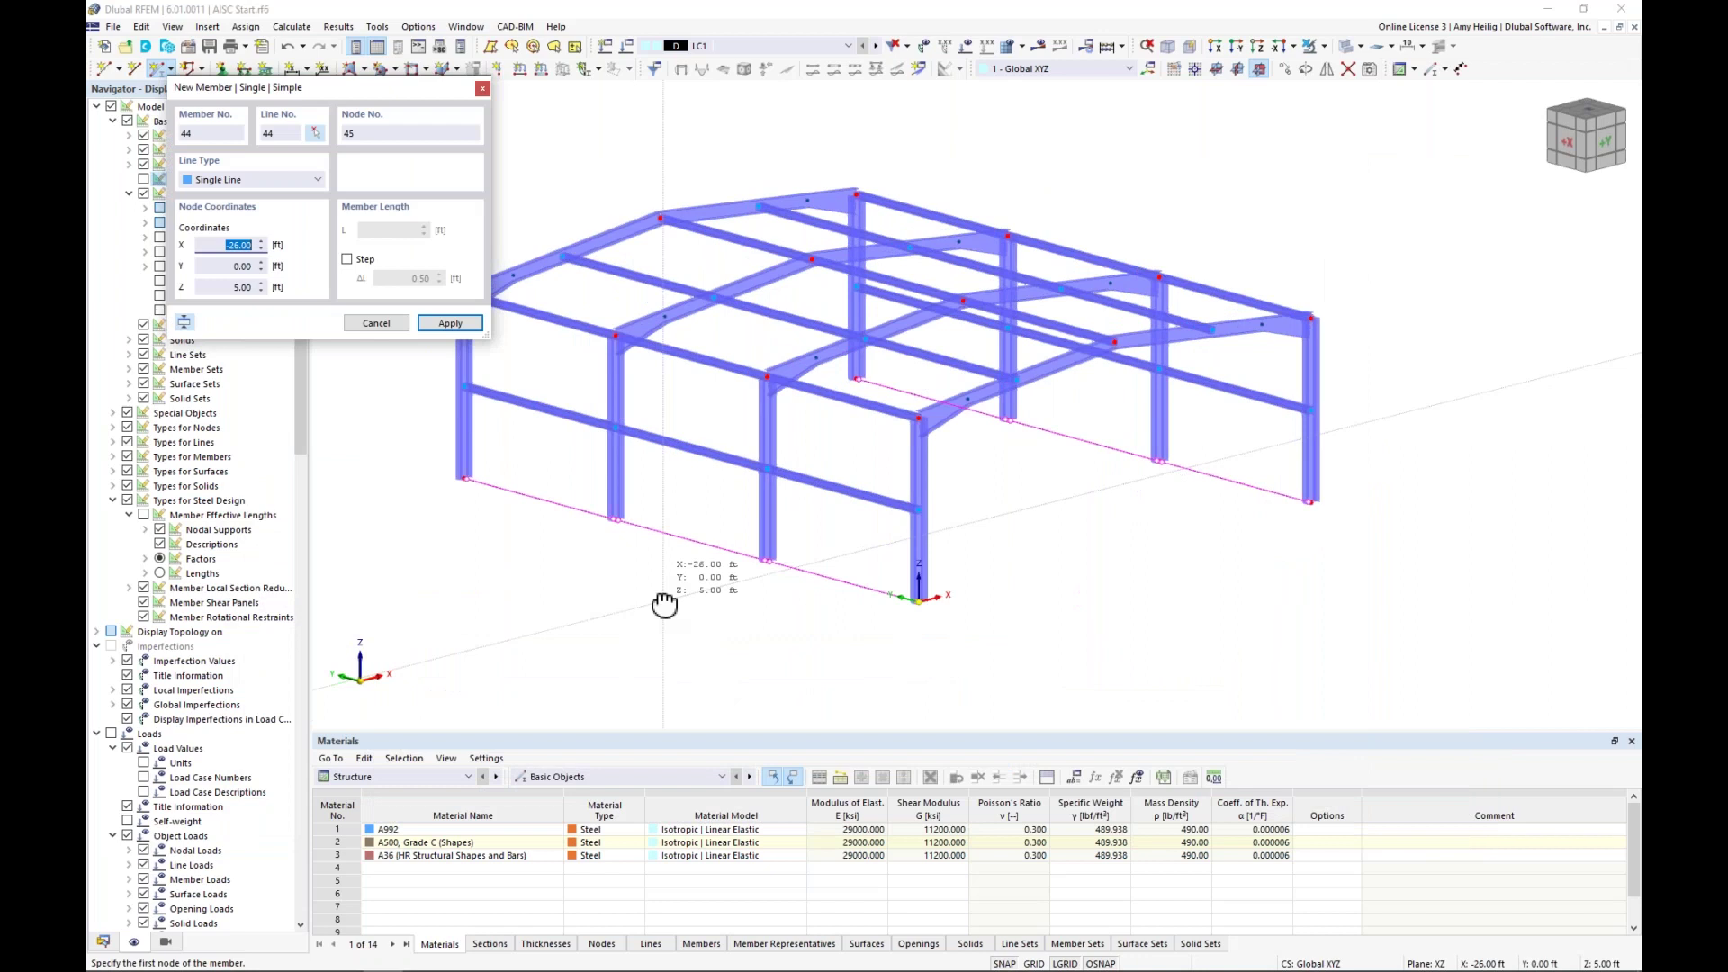
- Draw two crossing tension members in the lower wall panel of the middle bay, between the column bases and the mid-height girt nodes
scroll(619, 536, "up", 1)
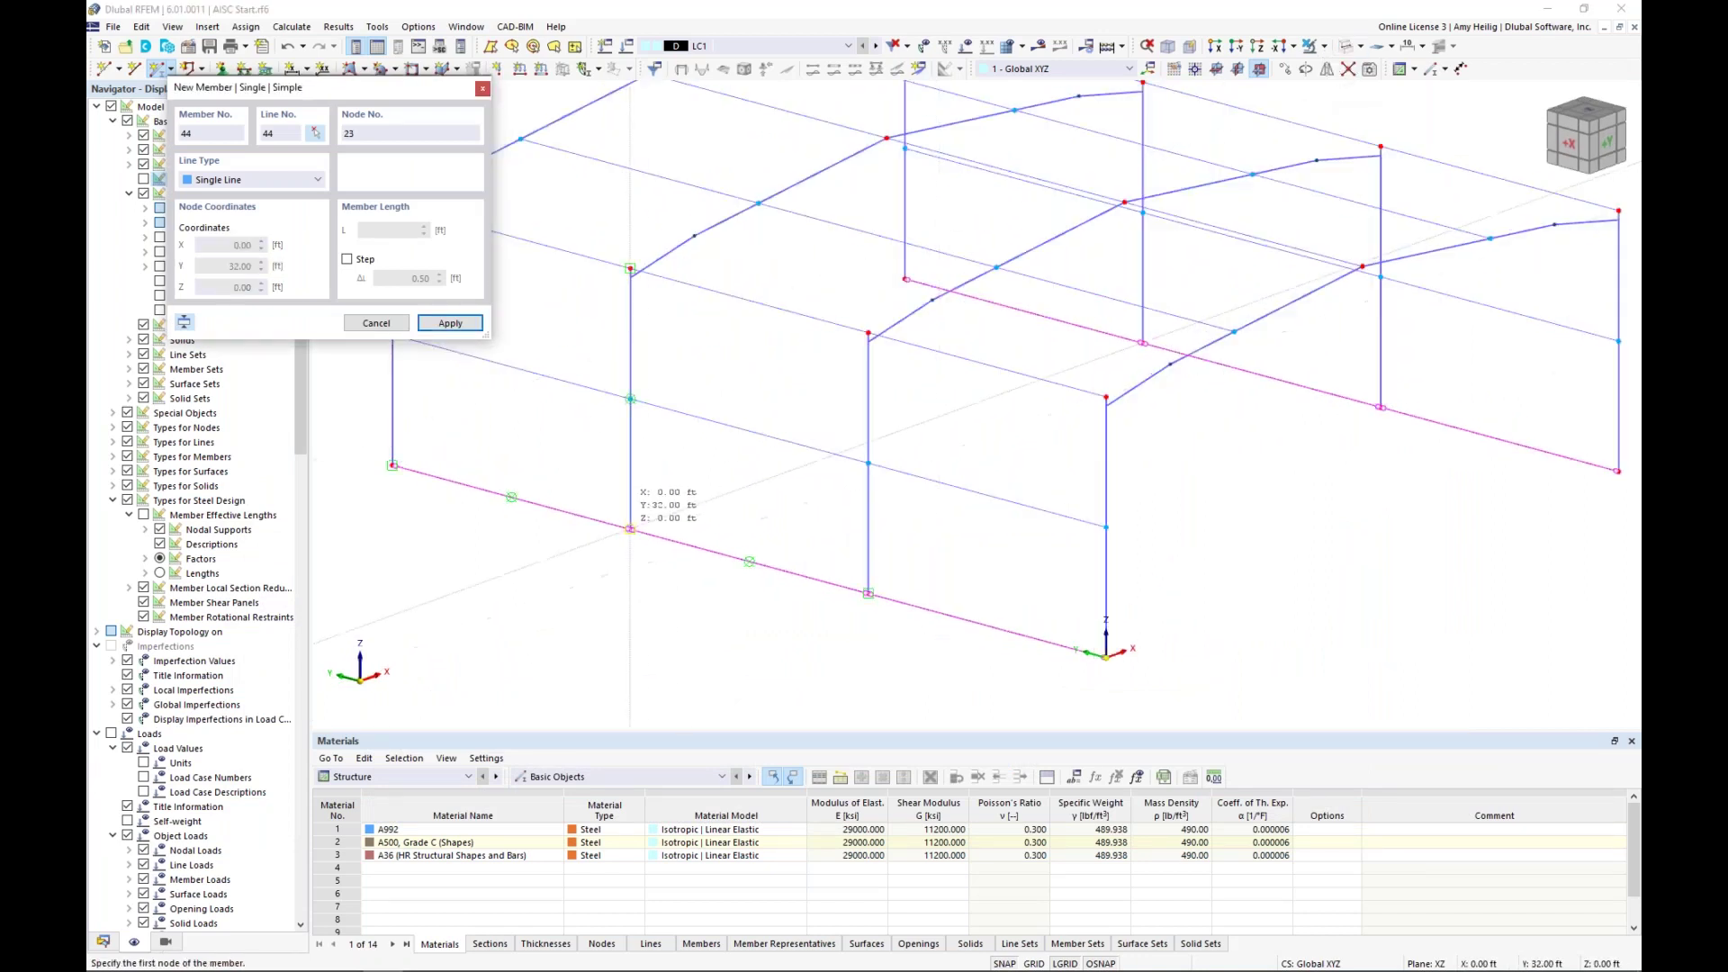
left_click(863, 466)
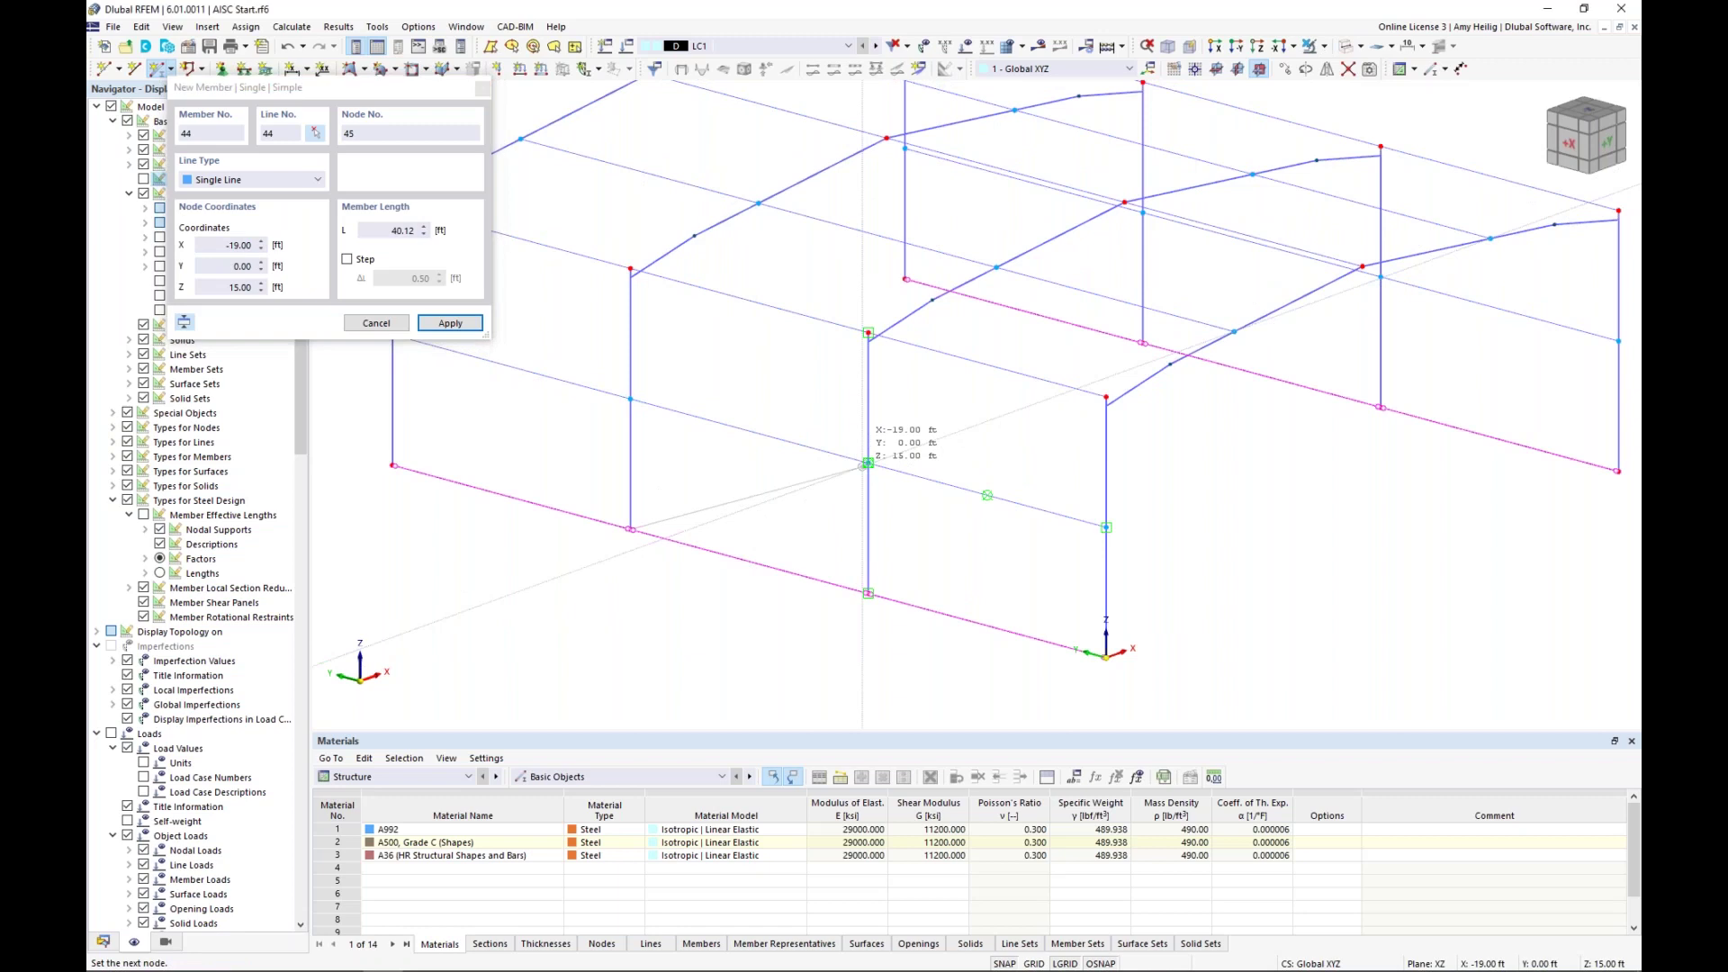
left_click(867, 463)
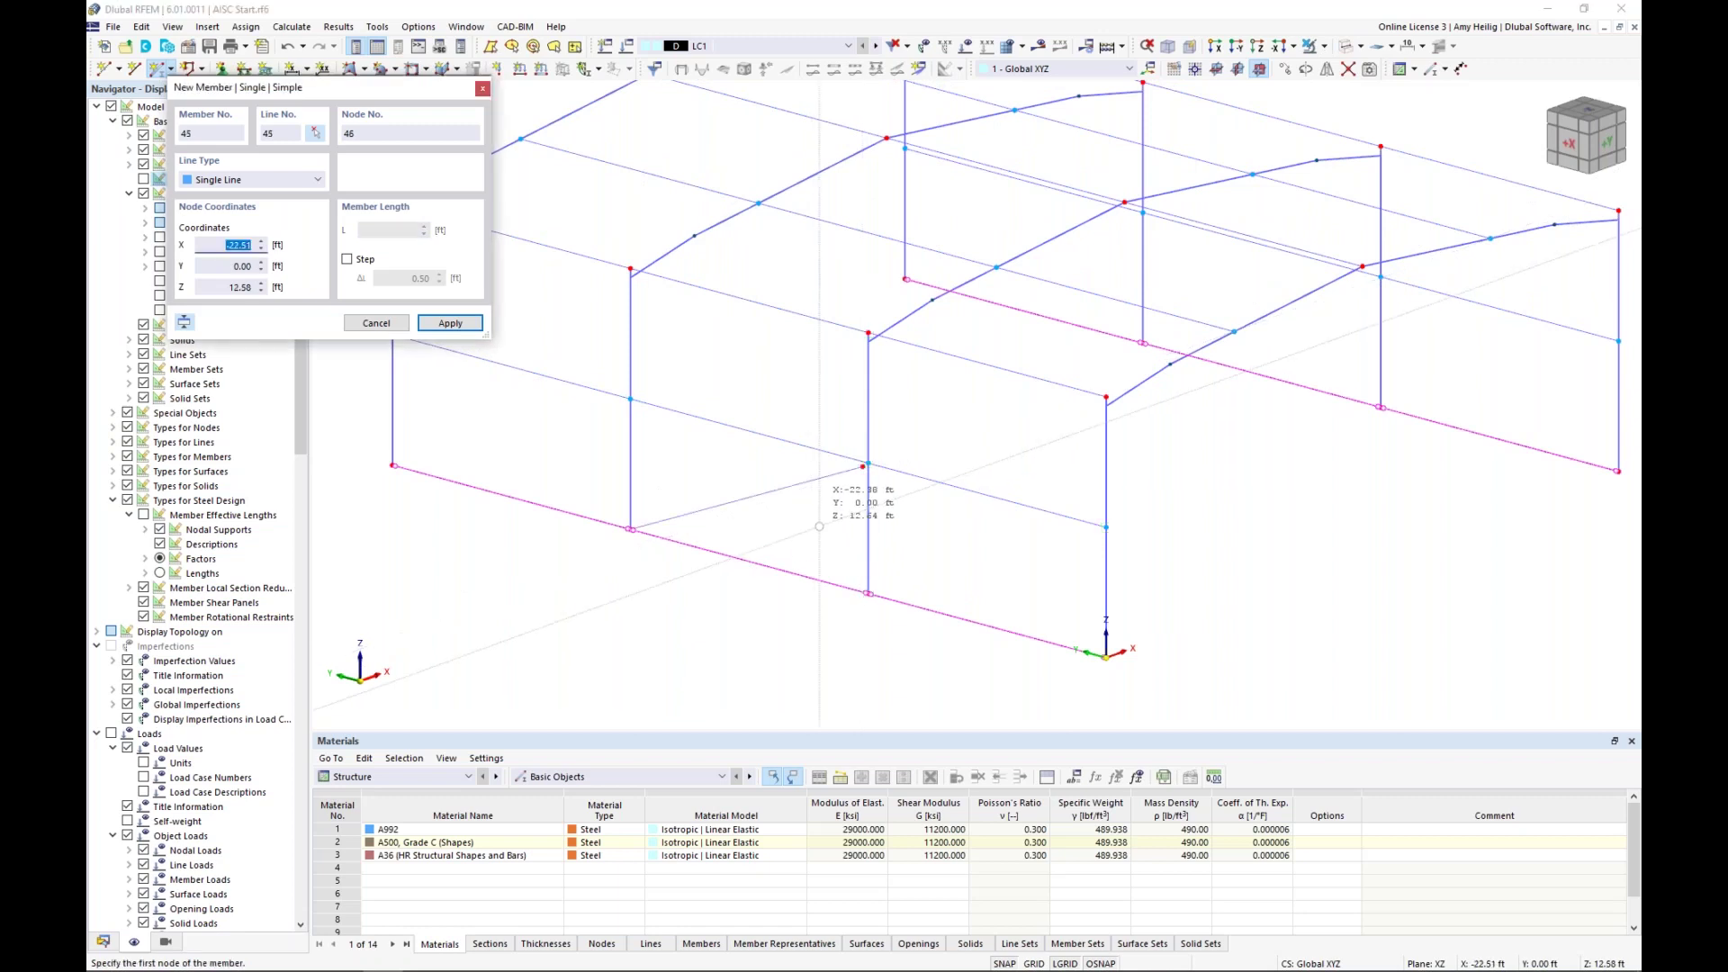
left_click(868, 591)
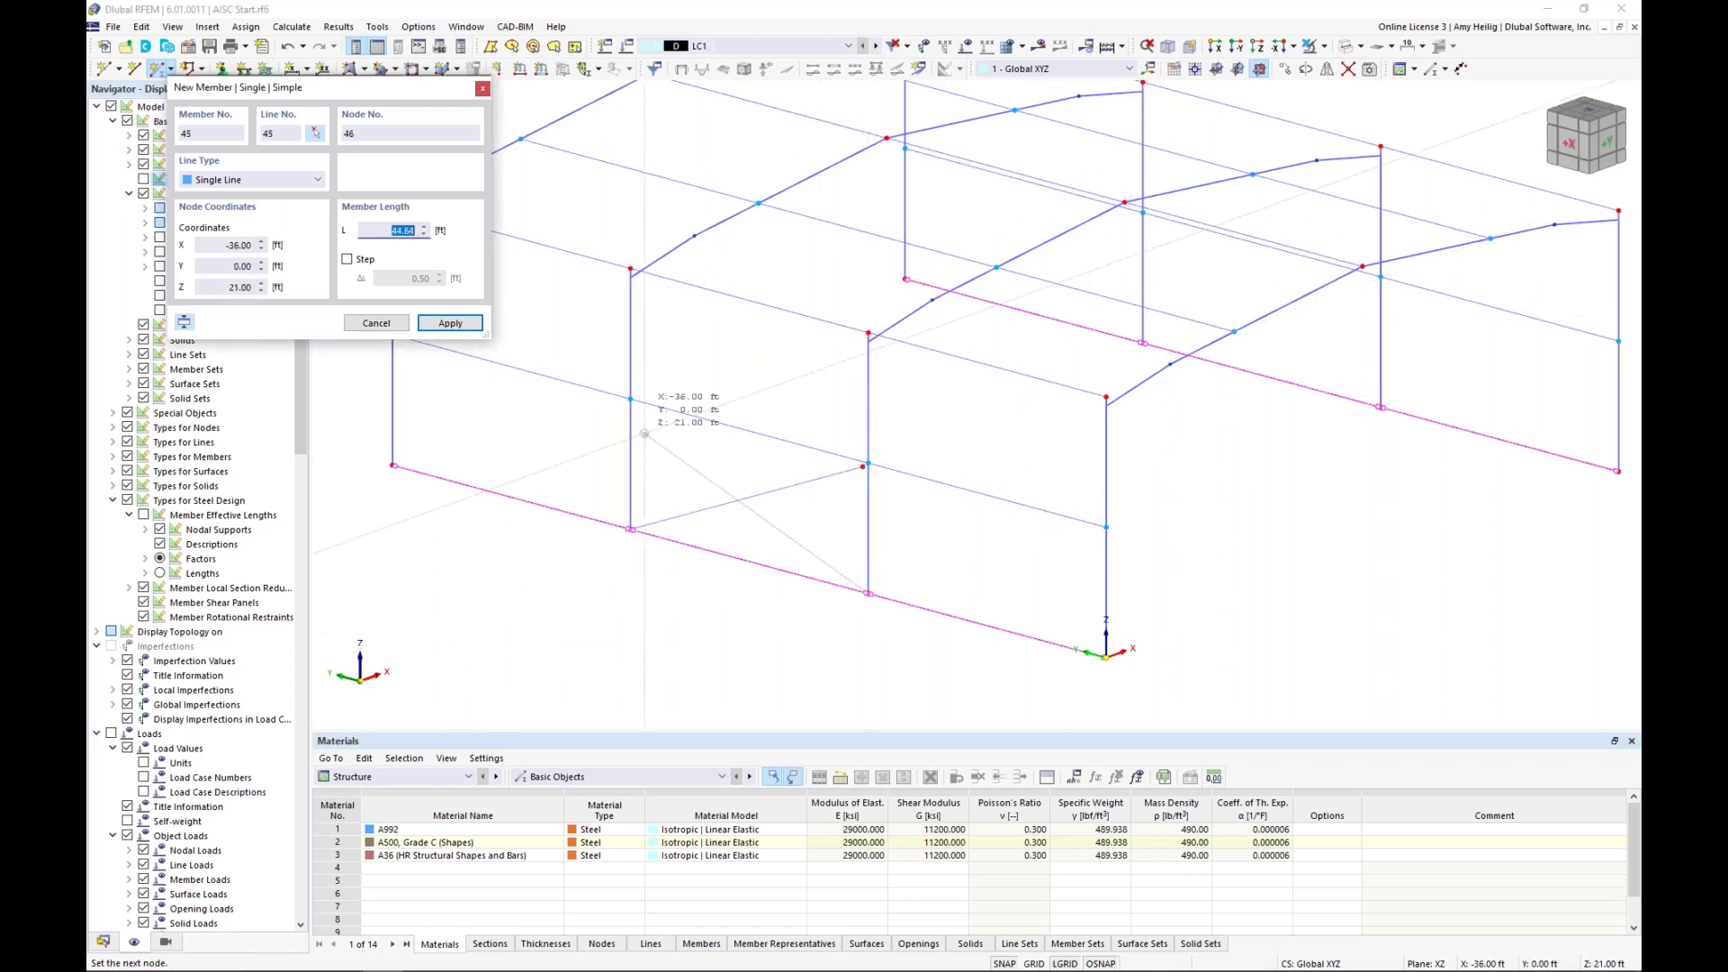
left_click(629, 399)
- Draw two crossing tension members in the middle bay's lower roof panel, from the eave nodes to the mid-rafter nodes
middle_click_drag(712, 337, 714, 410)
left_click(631, 342)
left_click(907, 349)
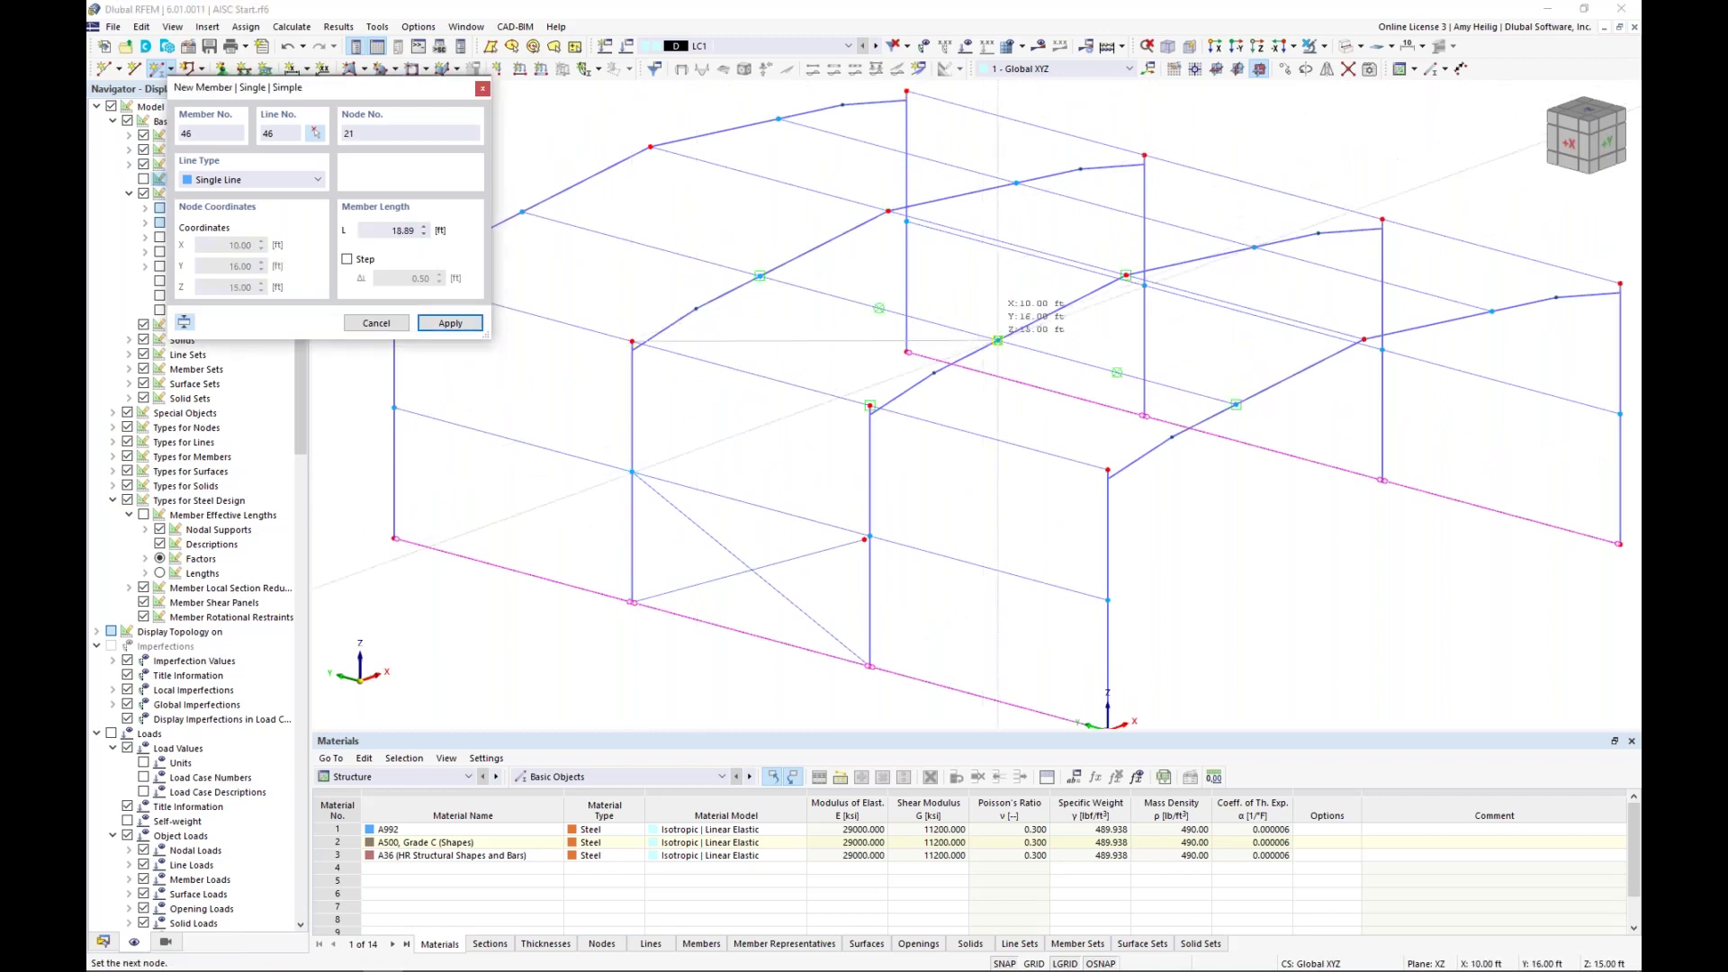
left_click(869, 406)
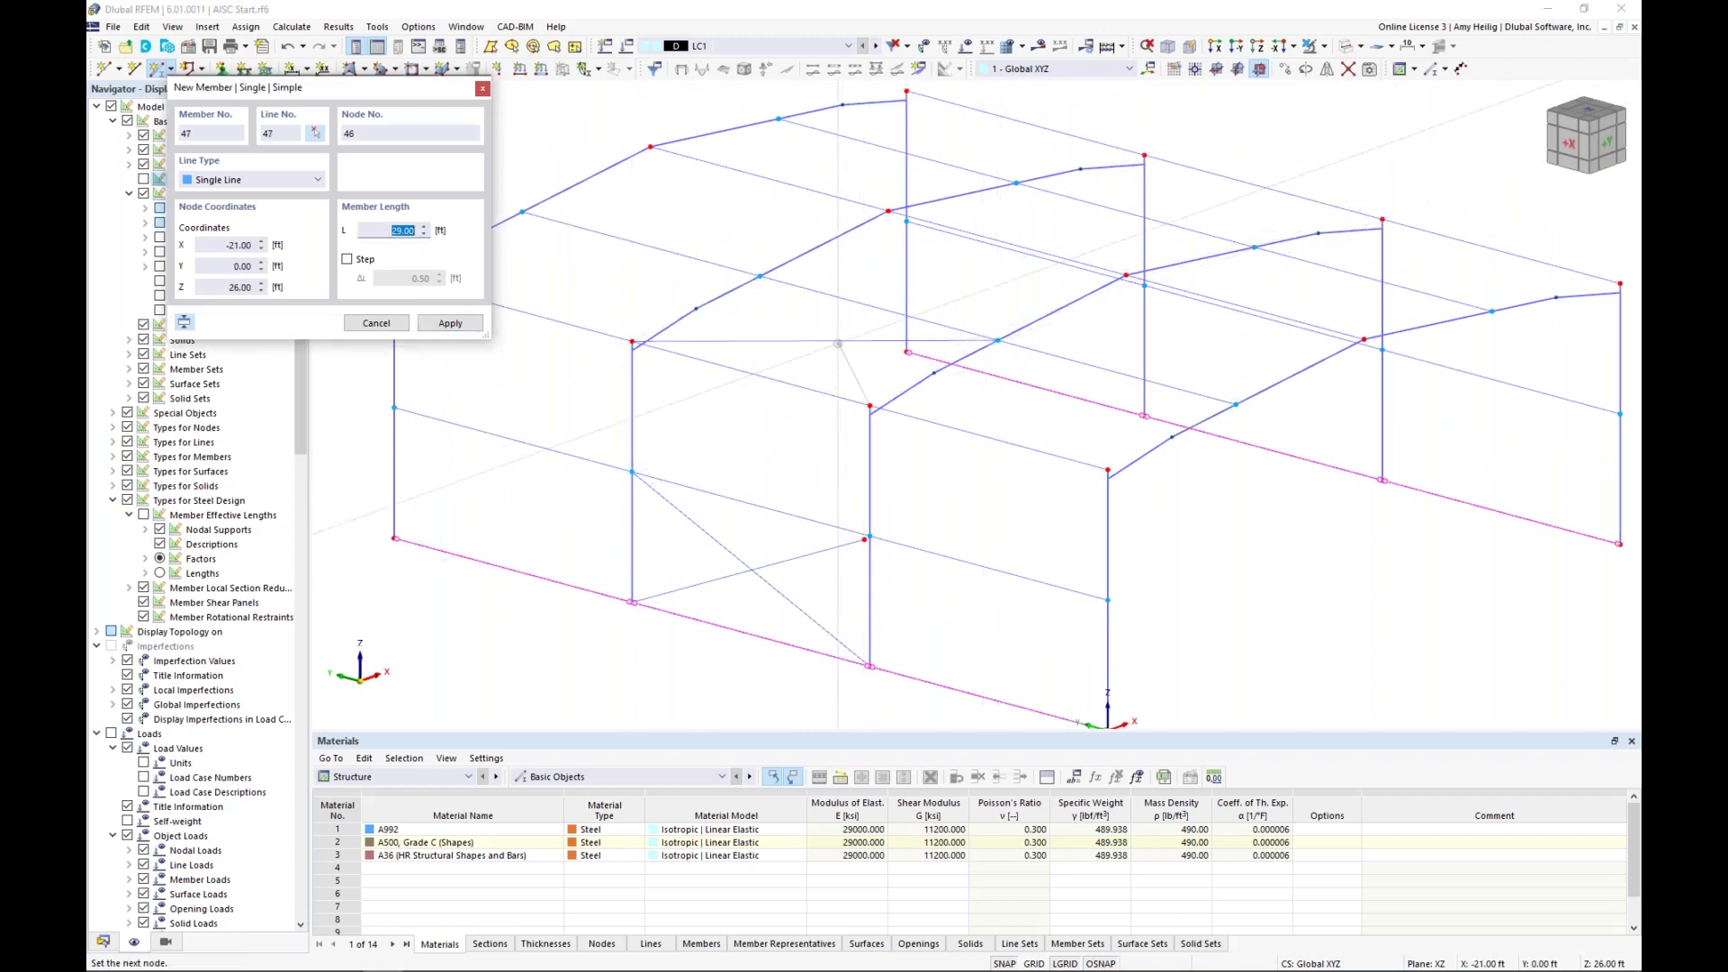
left_click(761, 276)
key("Escape")
key("Escape")
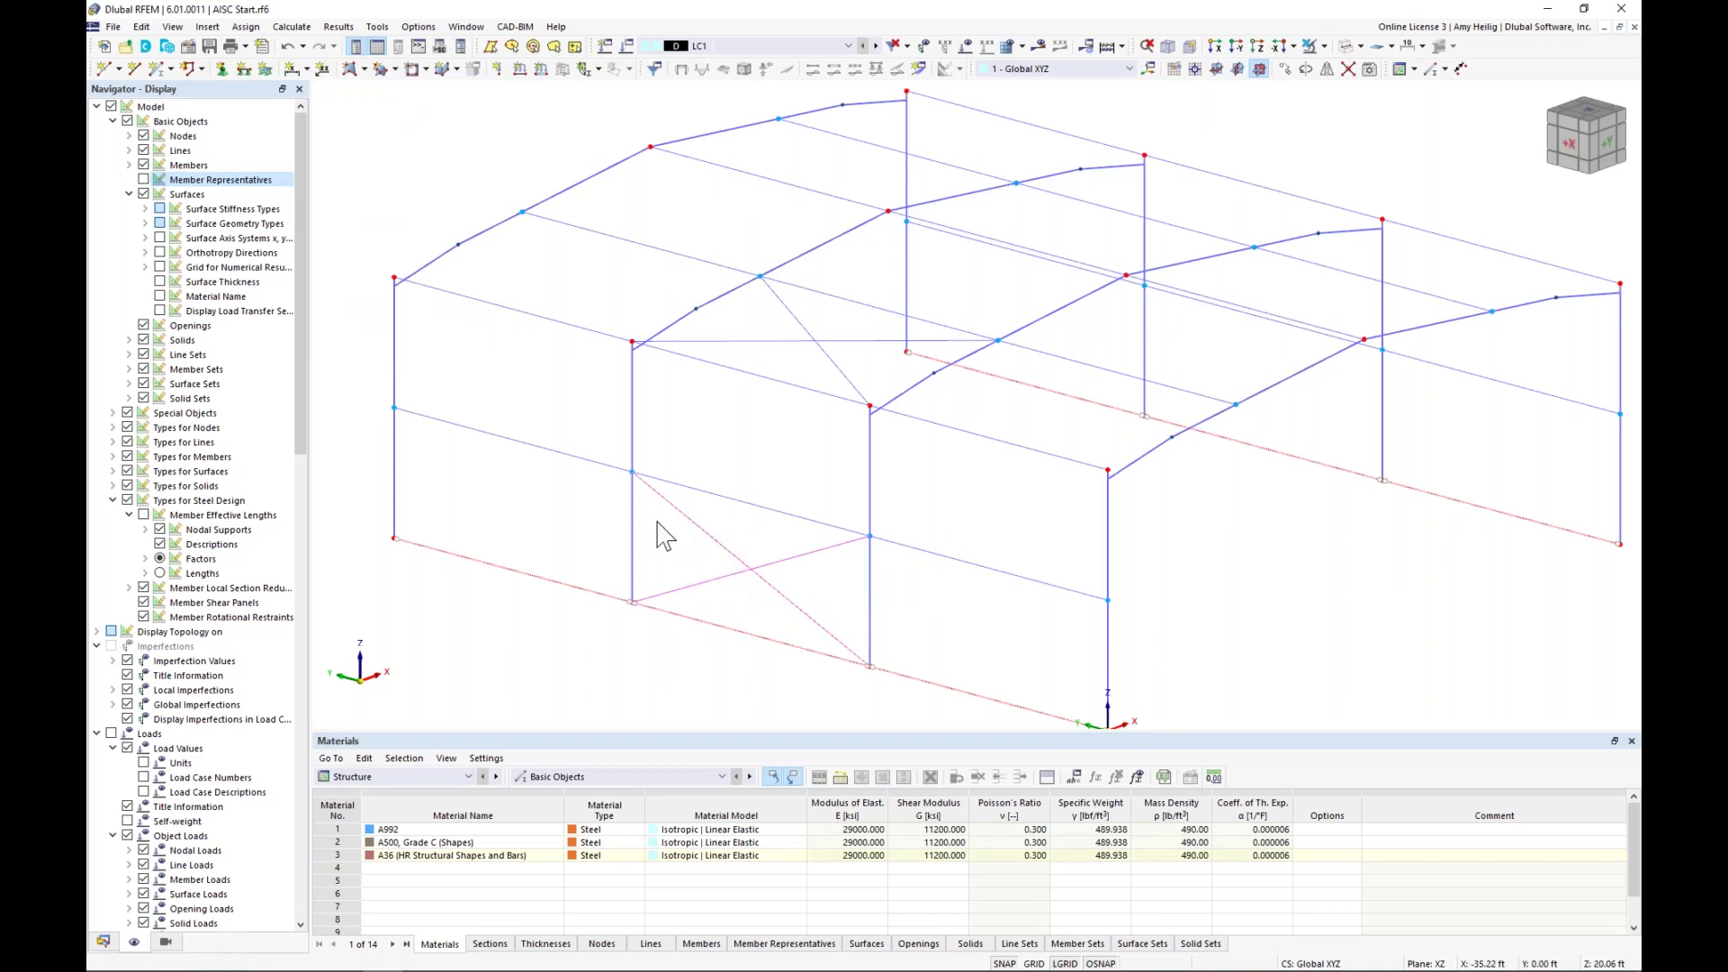
- Copy the lower wall cross bracing up to the eave panel and the lower roof cross bracing up to the ridge panel
left_click_drag(630, 477, 696, 339, "ctrl")
middle_click_drag(844, 353, 751, 405)
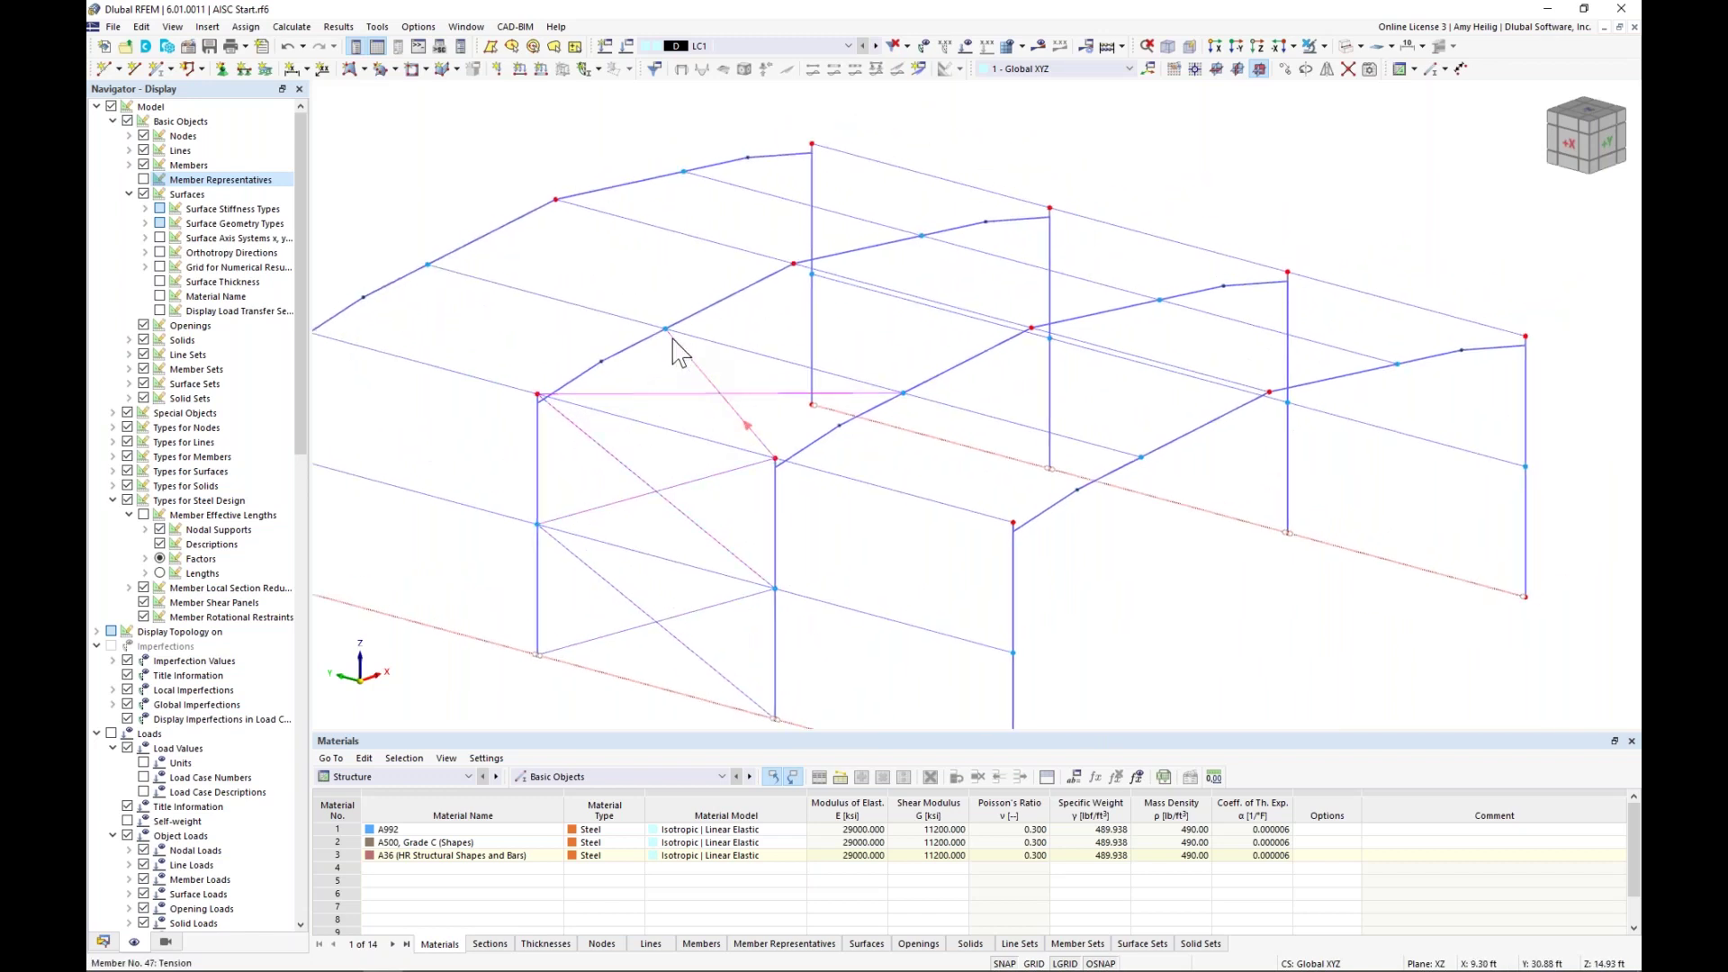
left_click_drag(677, 351, 793, 272, "ctrl")
- Select the wall and roof bracing and mirror a copy about the YZ plane through a point on the building centreline at X = 20 ft
left_click(856, 329, "ctrl")
left_click(842, 321, "ctrl")
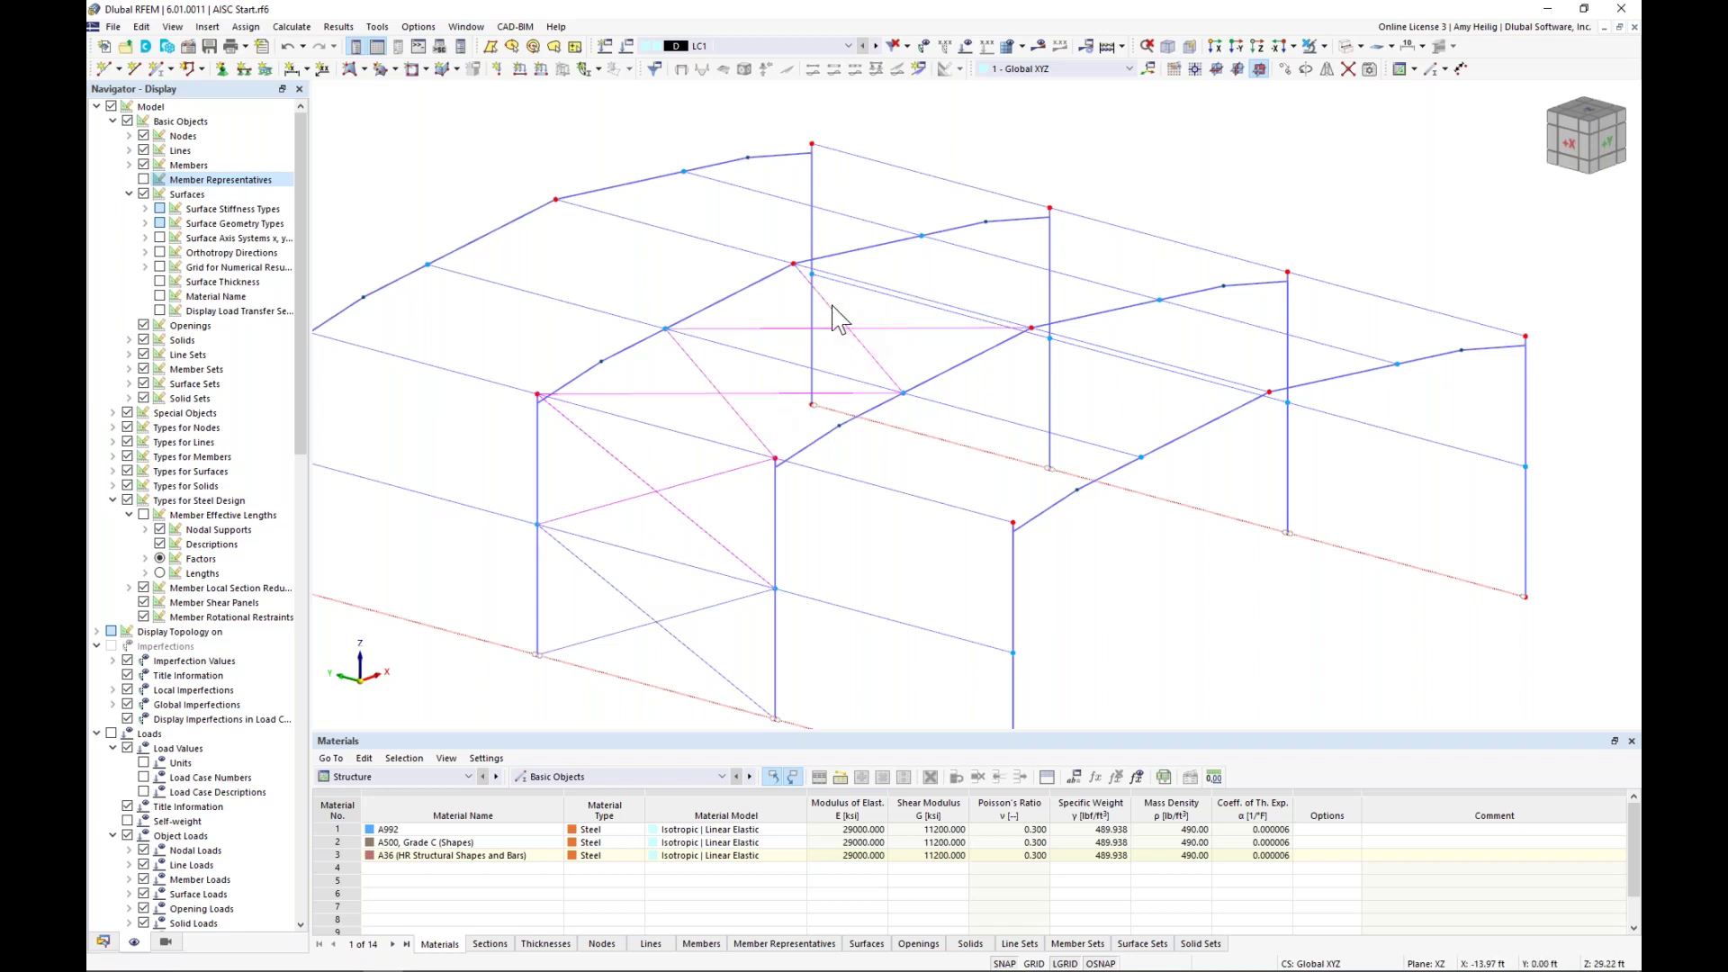
left_click(1327, 71)
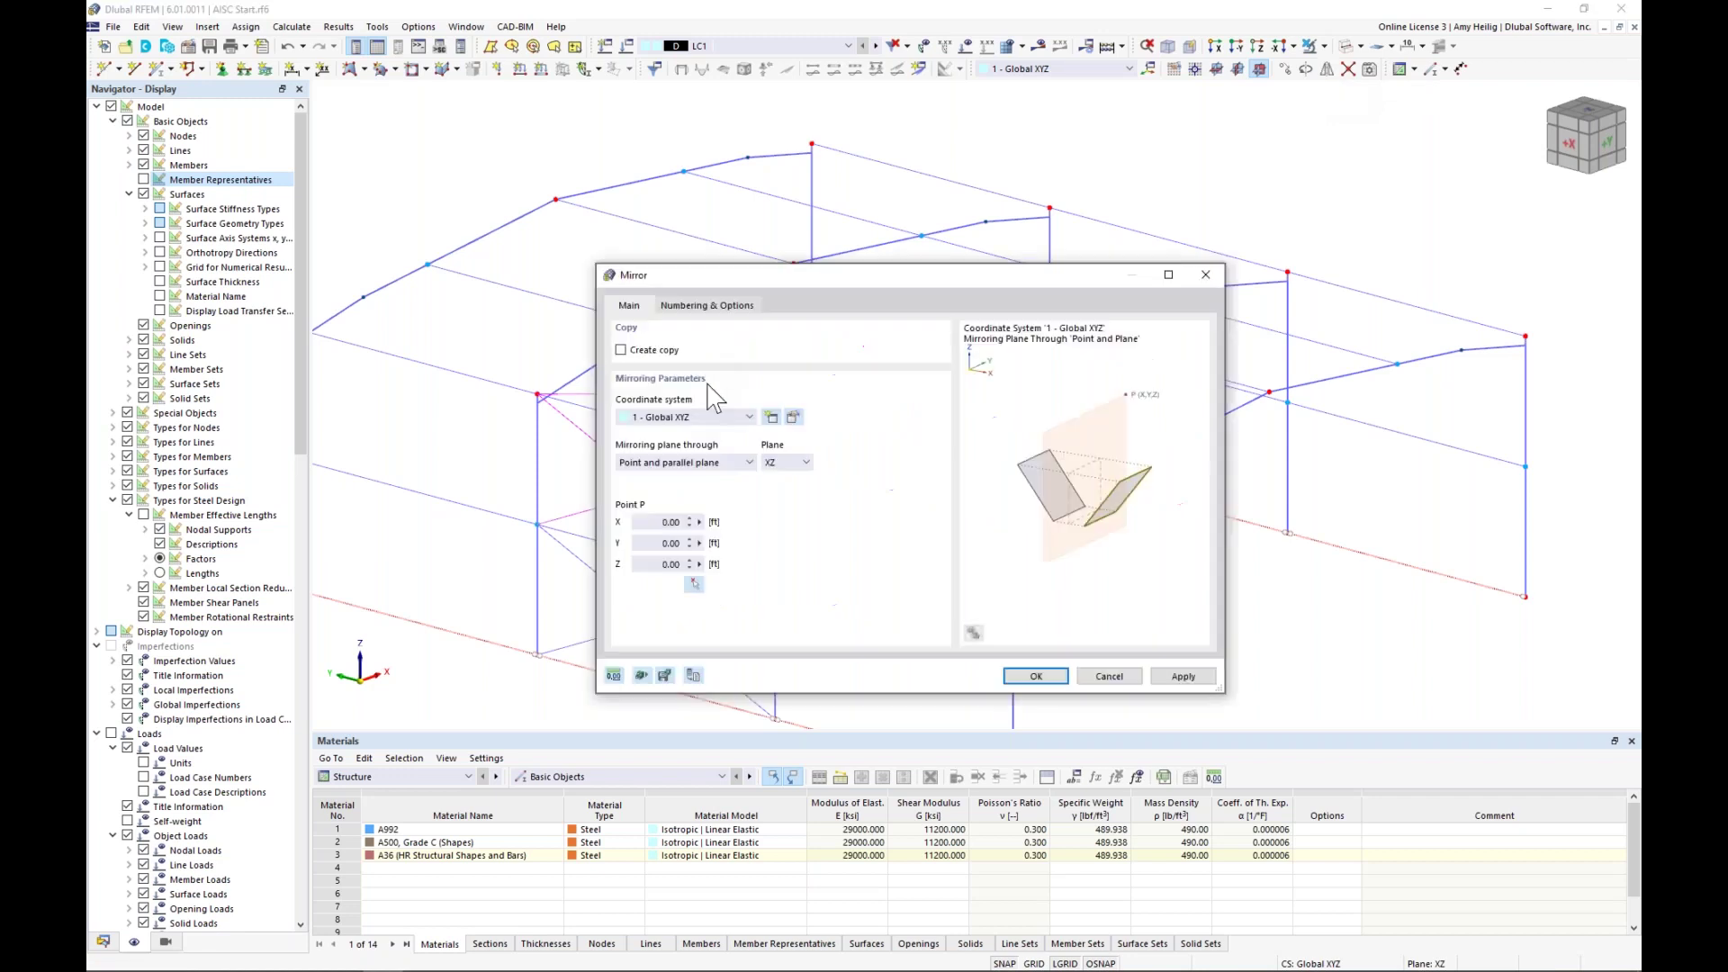
left_click(621, 350)
left_click(799, 461)
left_click(790, 493)
left_click(693, 583)
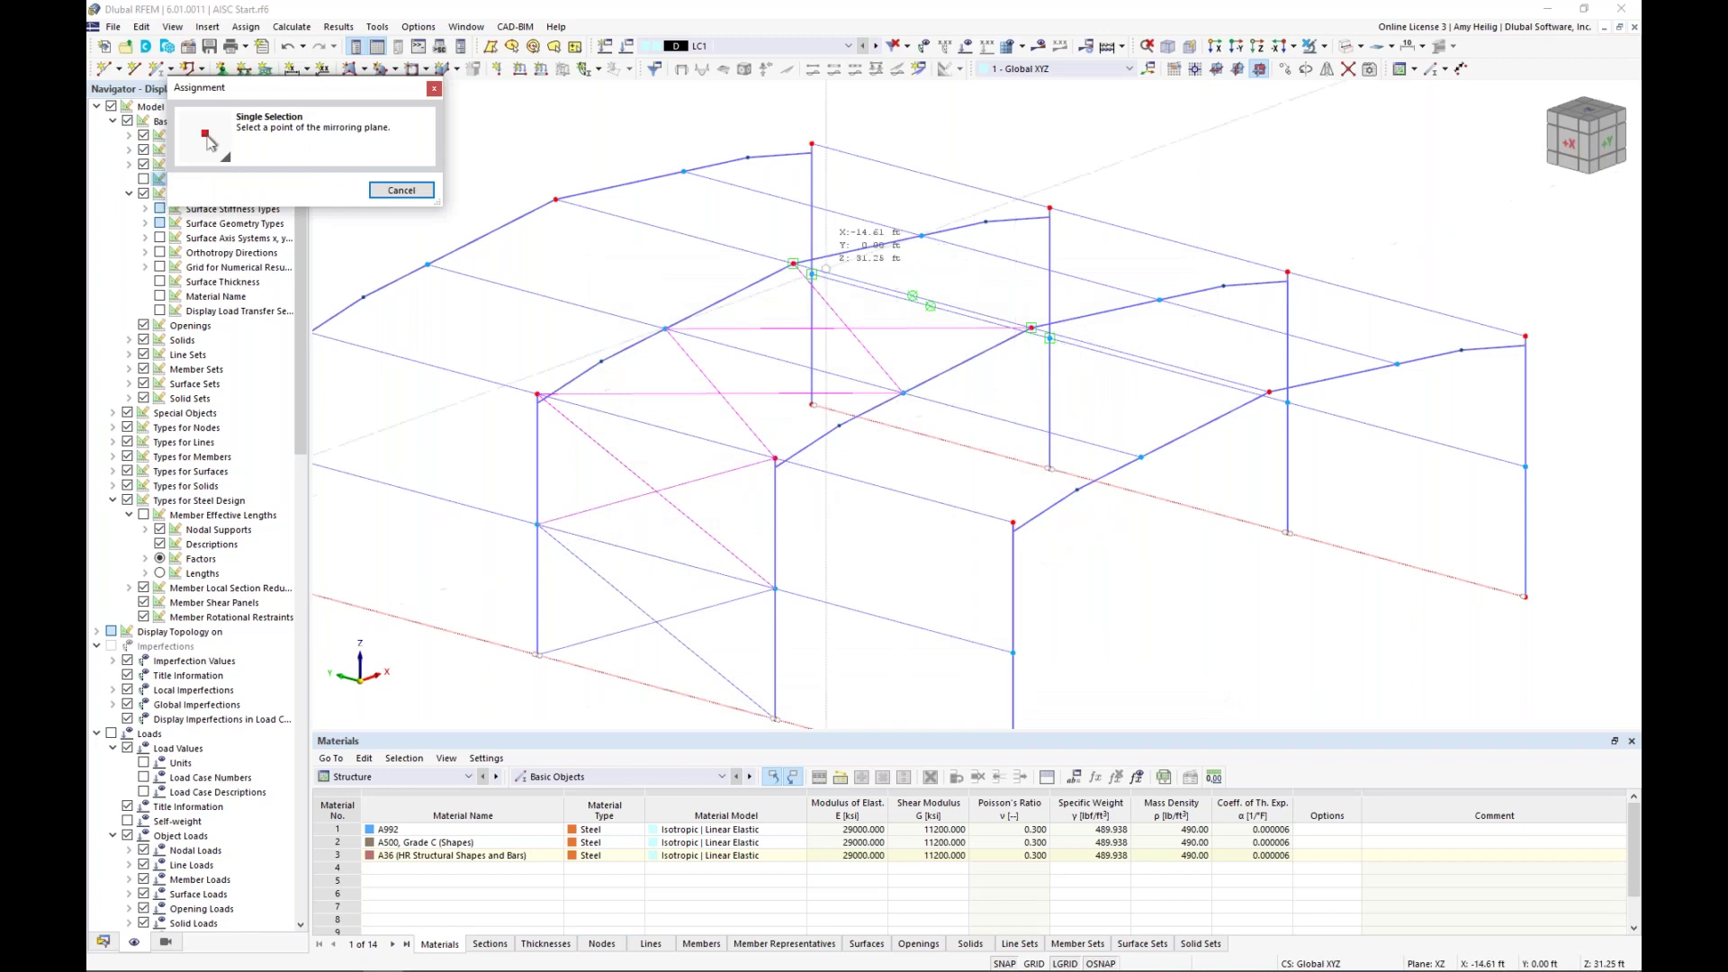
left_click(812, 273)
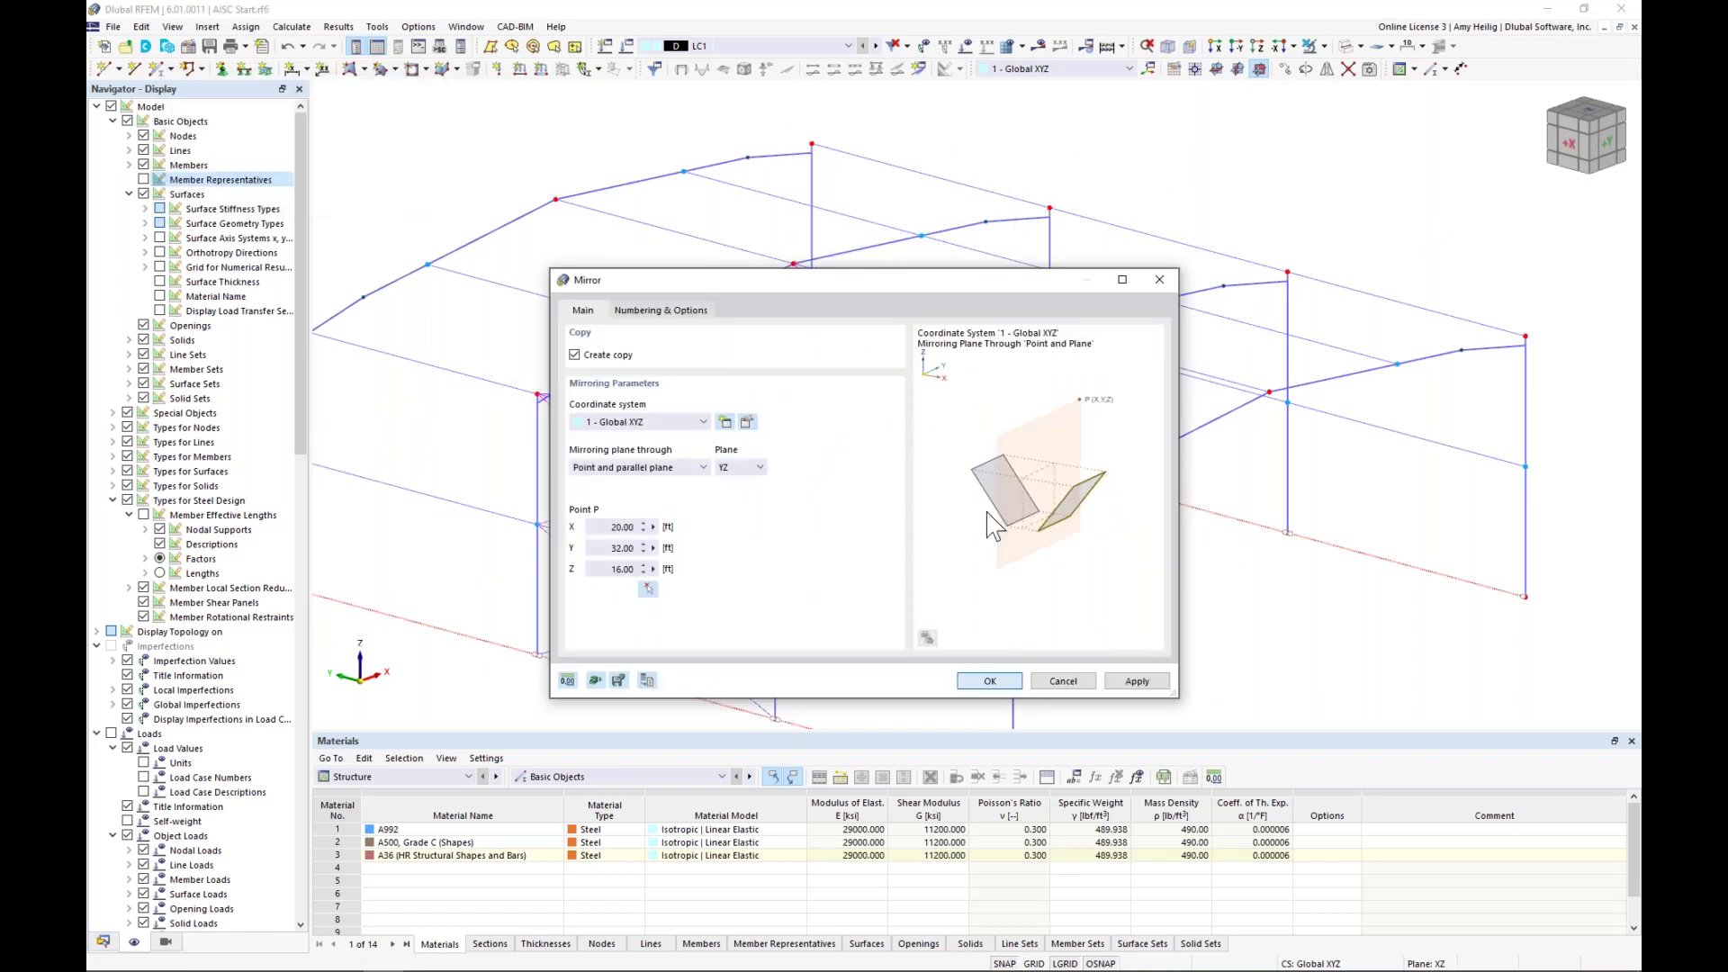
key("Return")
middle_click_drag(1026, 490, 1175, 483, "ctrl")
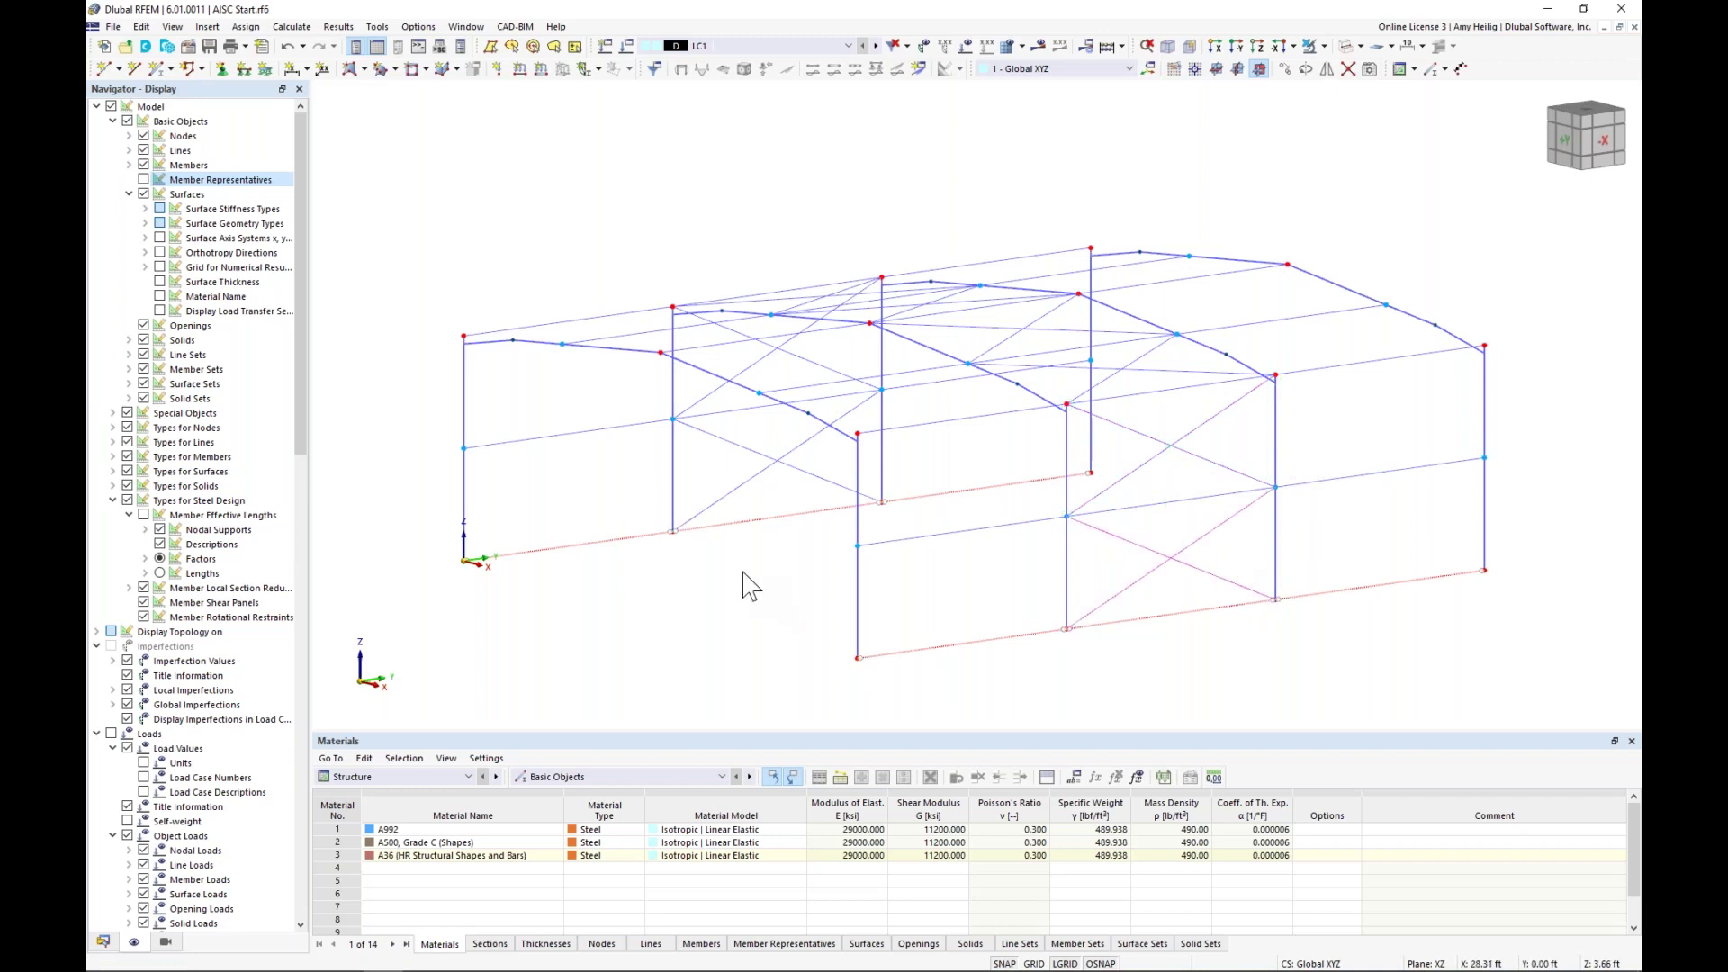
- Show the work plane grid and move its origin to the front frame's mid-rafter node at X 10, Y 0, Z 15 ft
middle_click_drag(759, 590, 926, 544, "ctrl")
scroll(976, 597, "down", 2)
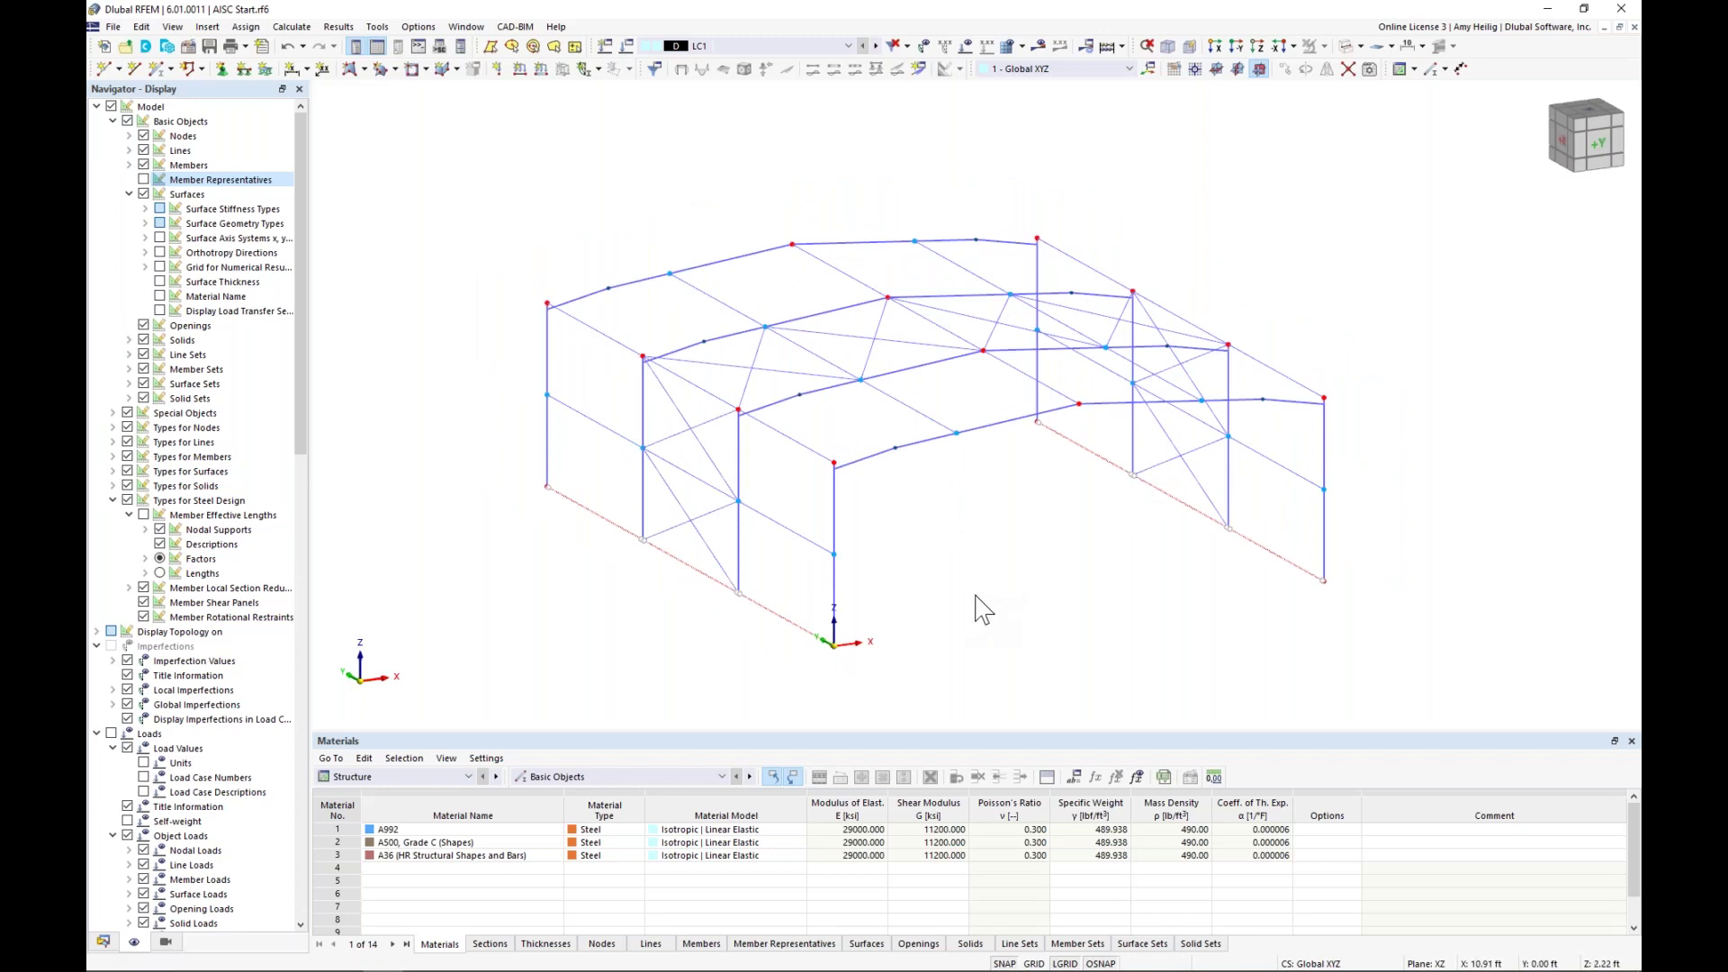
left_click(1032, 964)
middle_click_drag(995, 579, 972, 526)
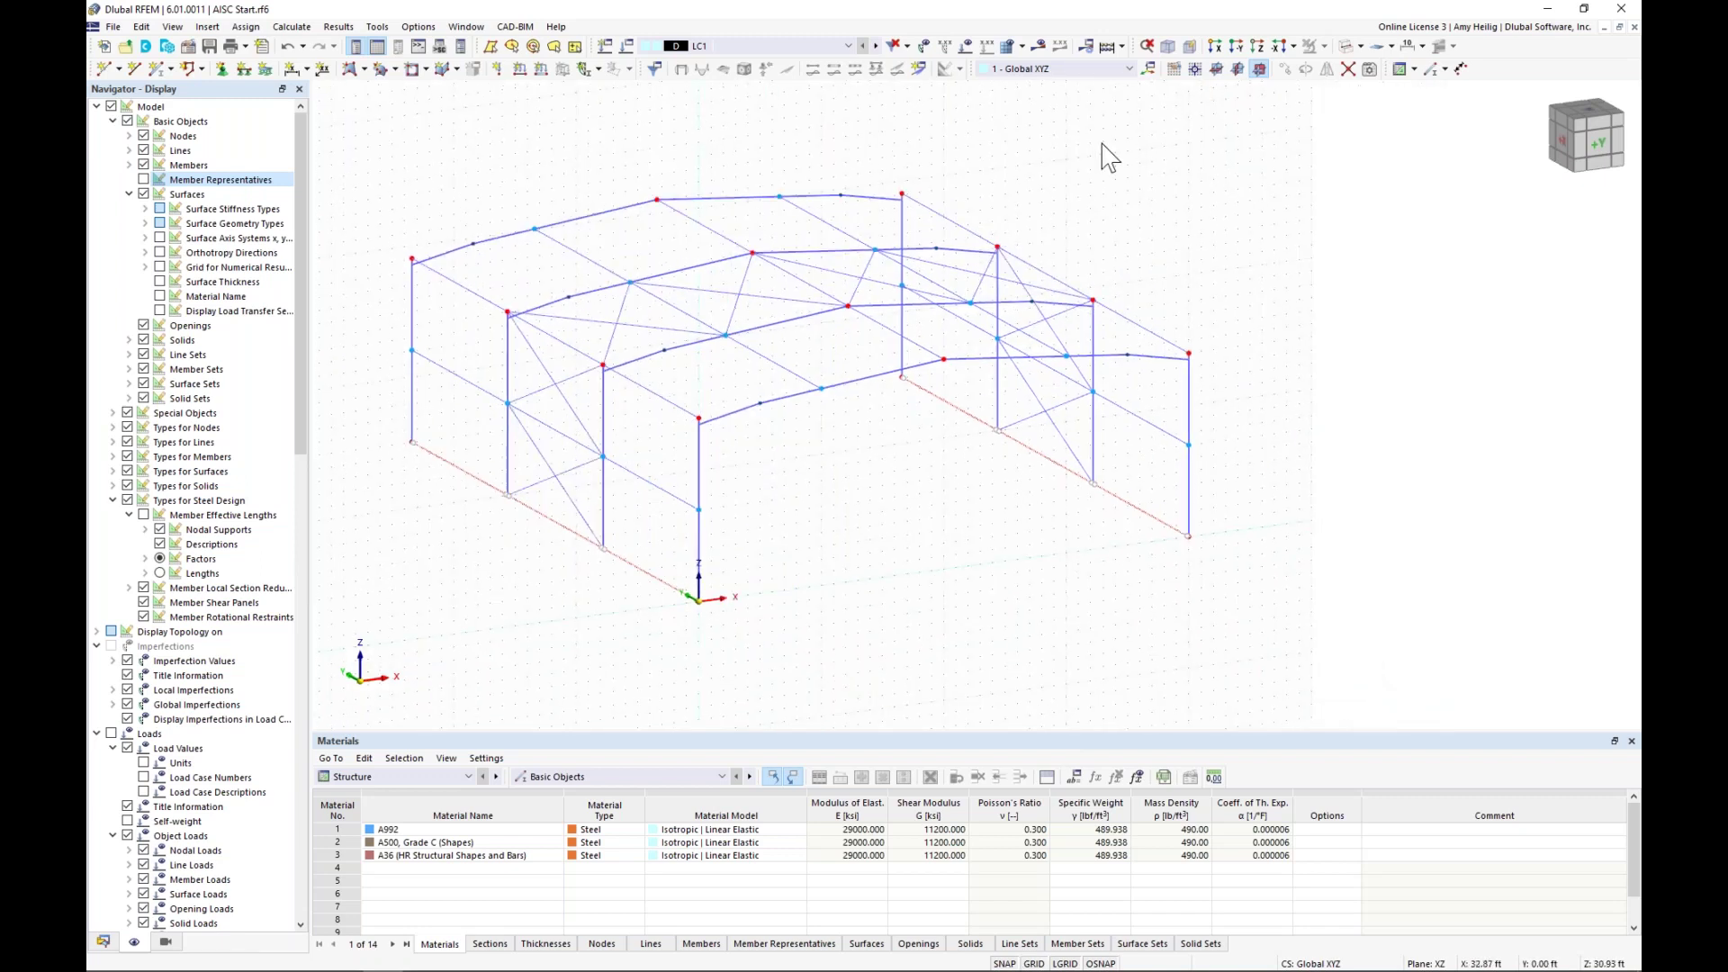
left_click(1196, 70)
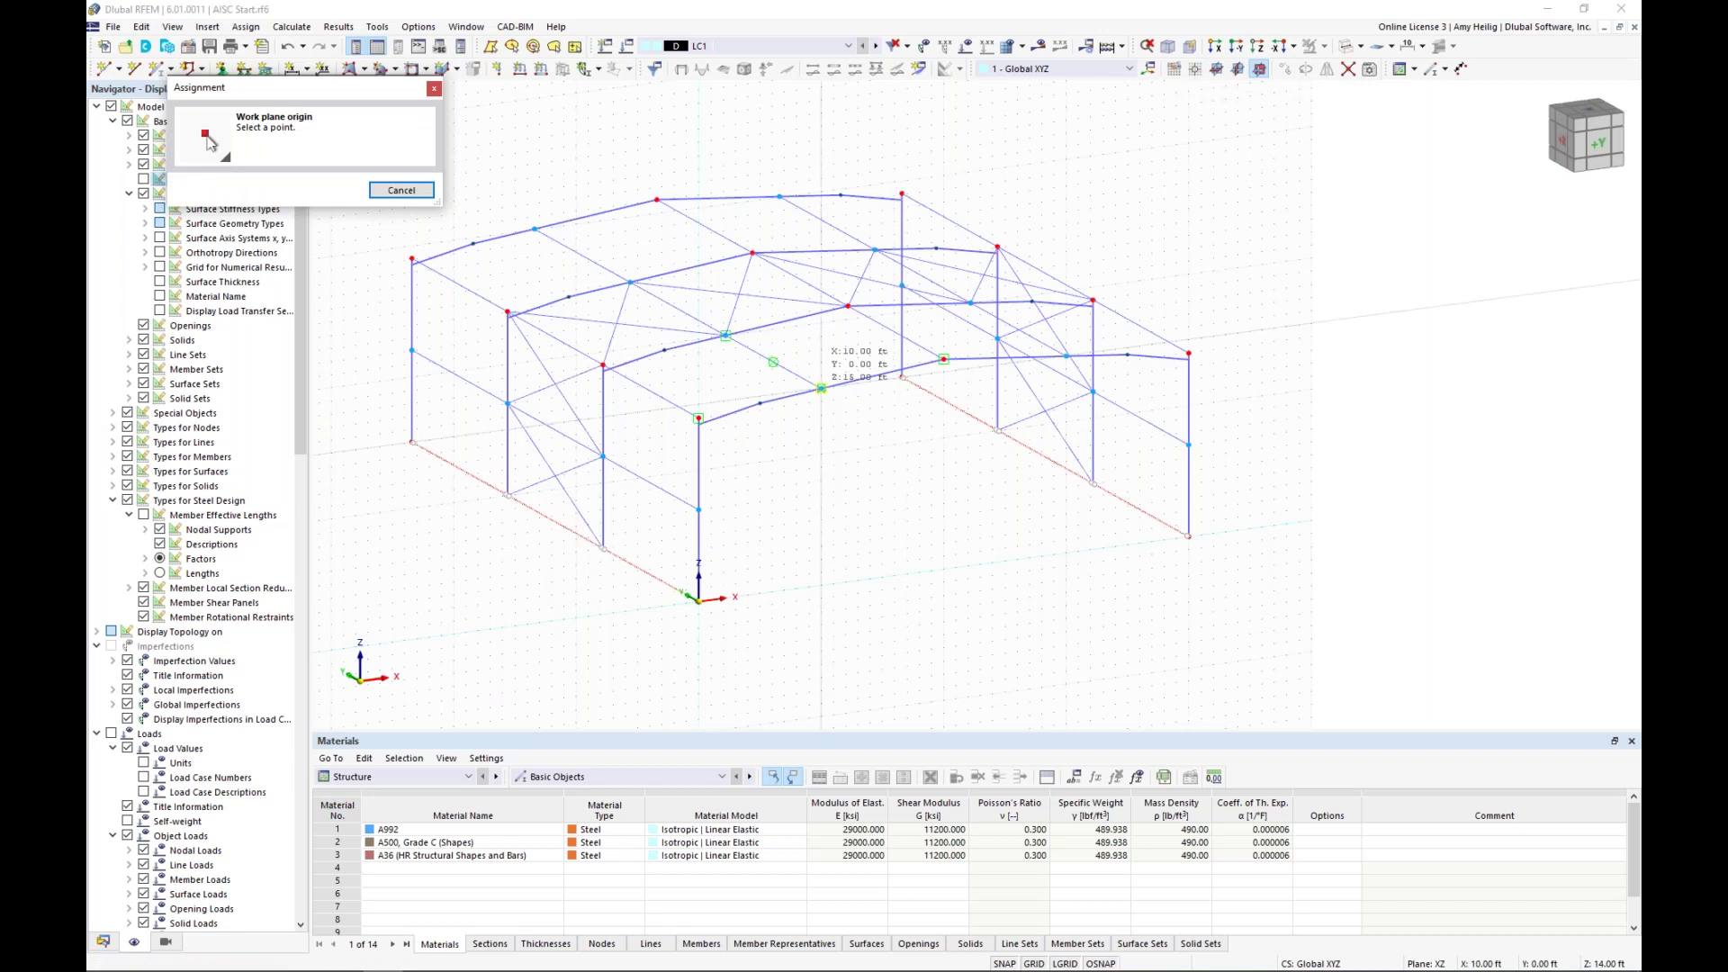
left_click(821, 388)
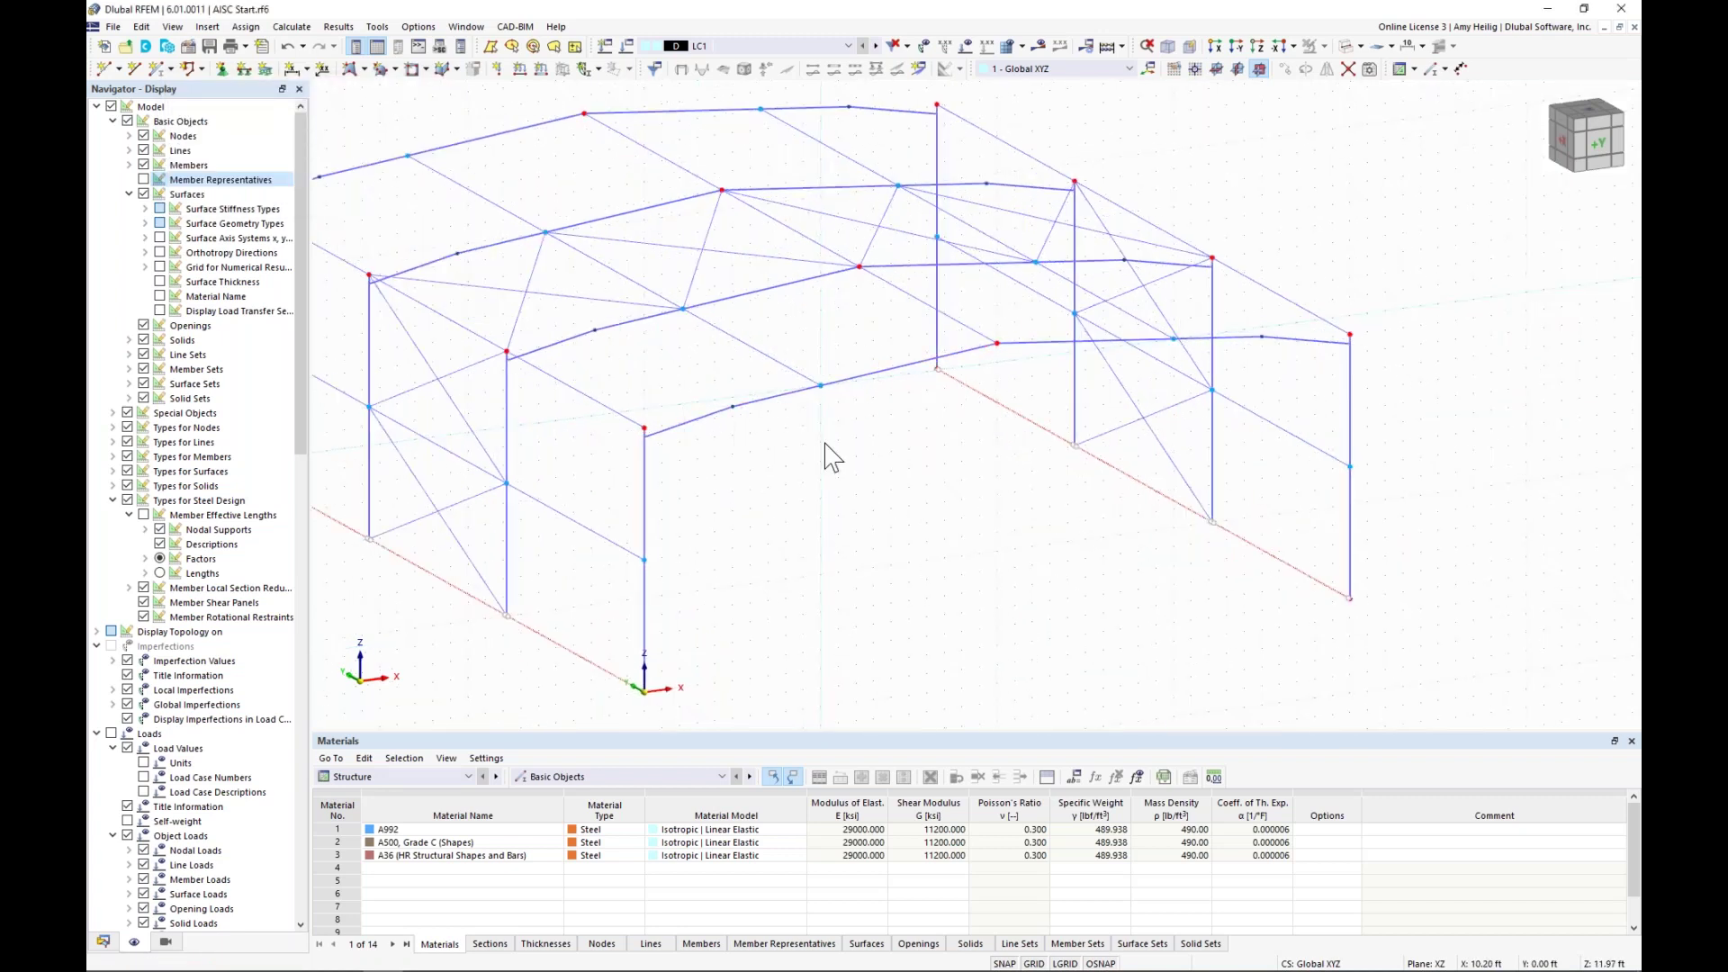
- Set up a new single member of type Beam with design properties turned off and hinges enabled
middle_click_drag(804, 538, 795, 479)
left_click(160, 68)
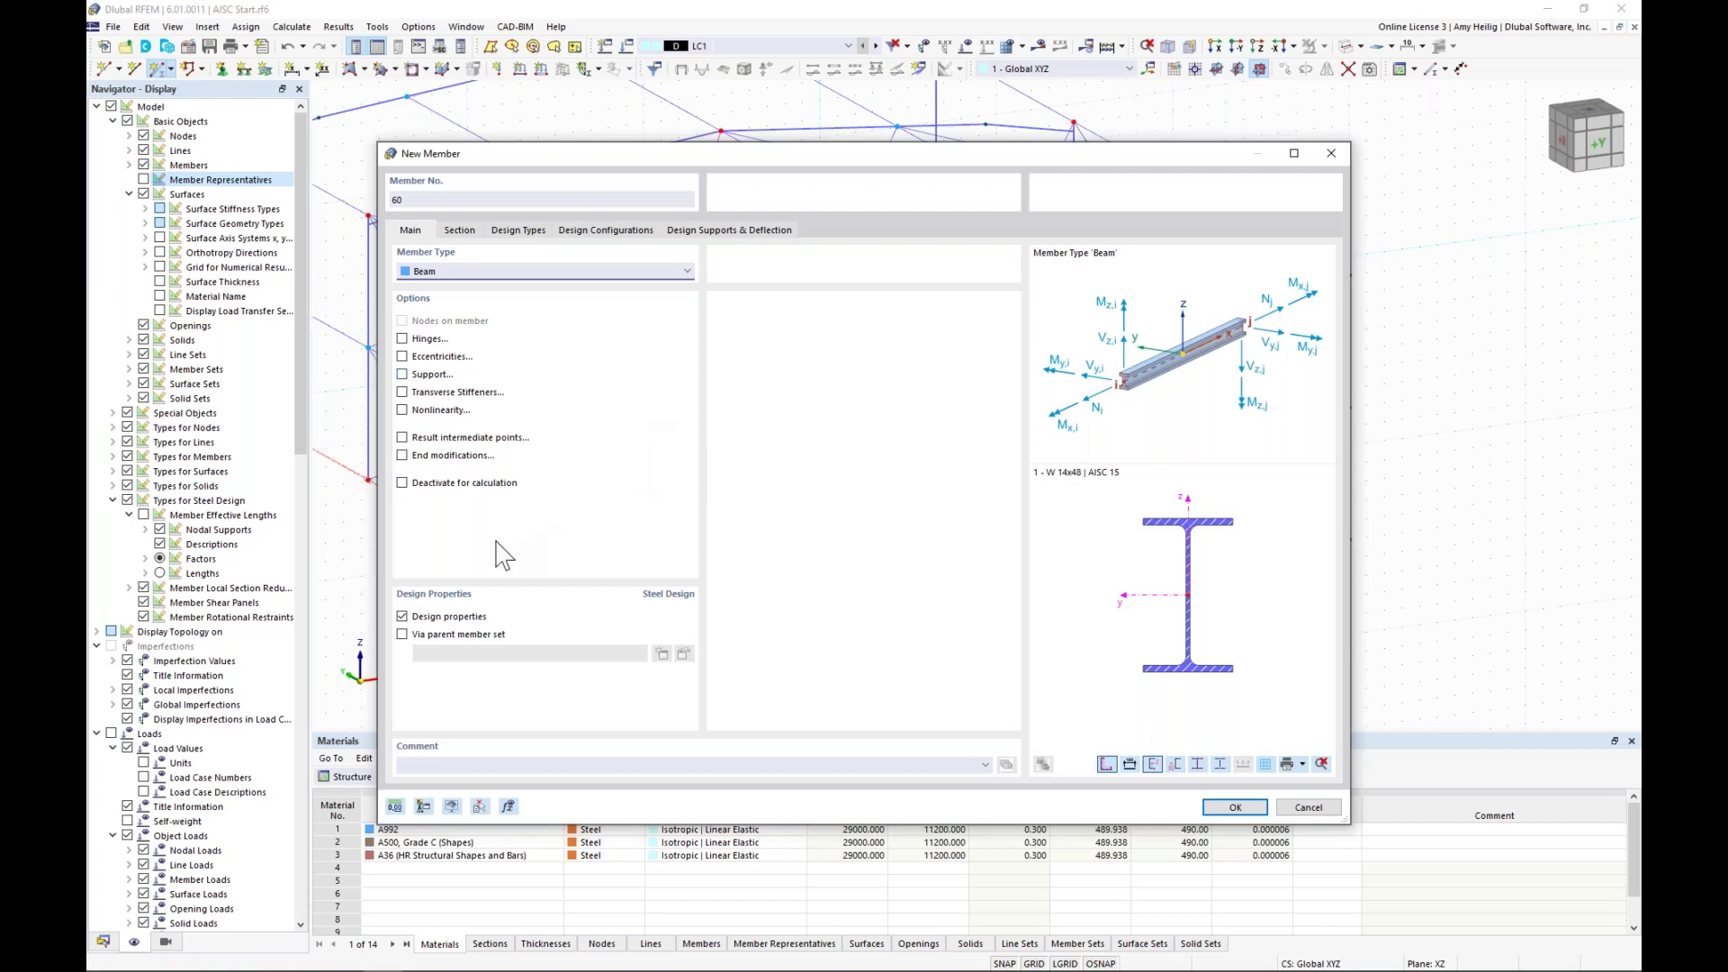
left_click(402, 617)
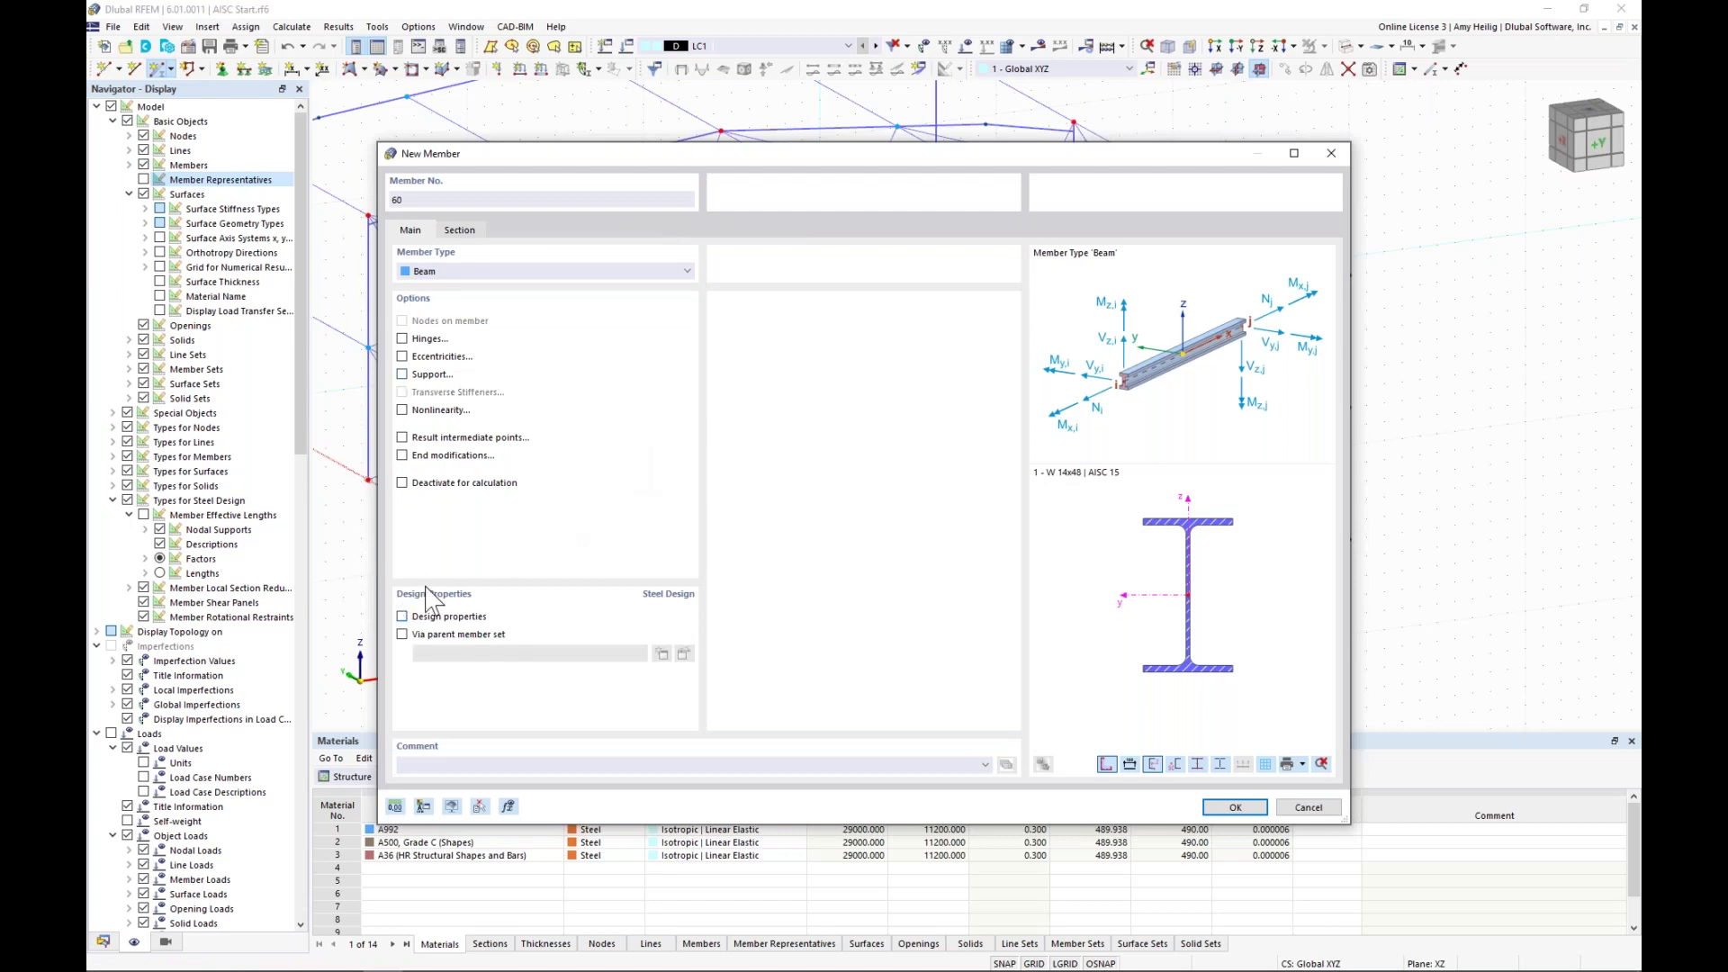
left_click(402, 339)
left_click(459, 230)
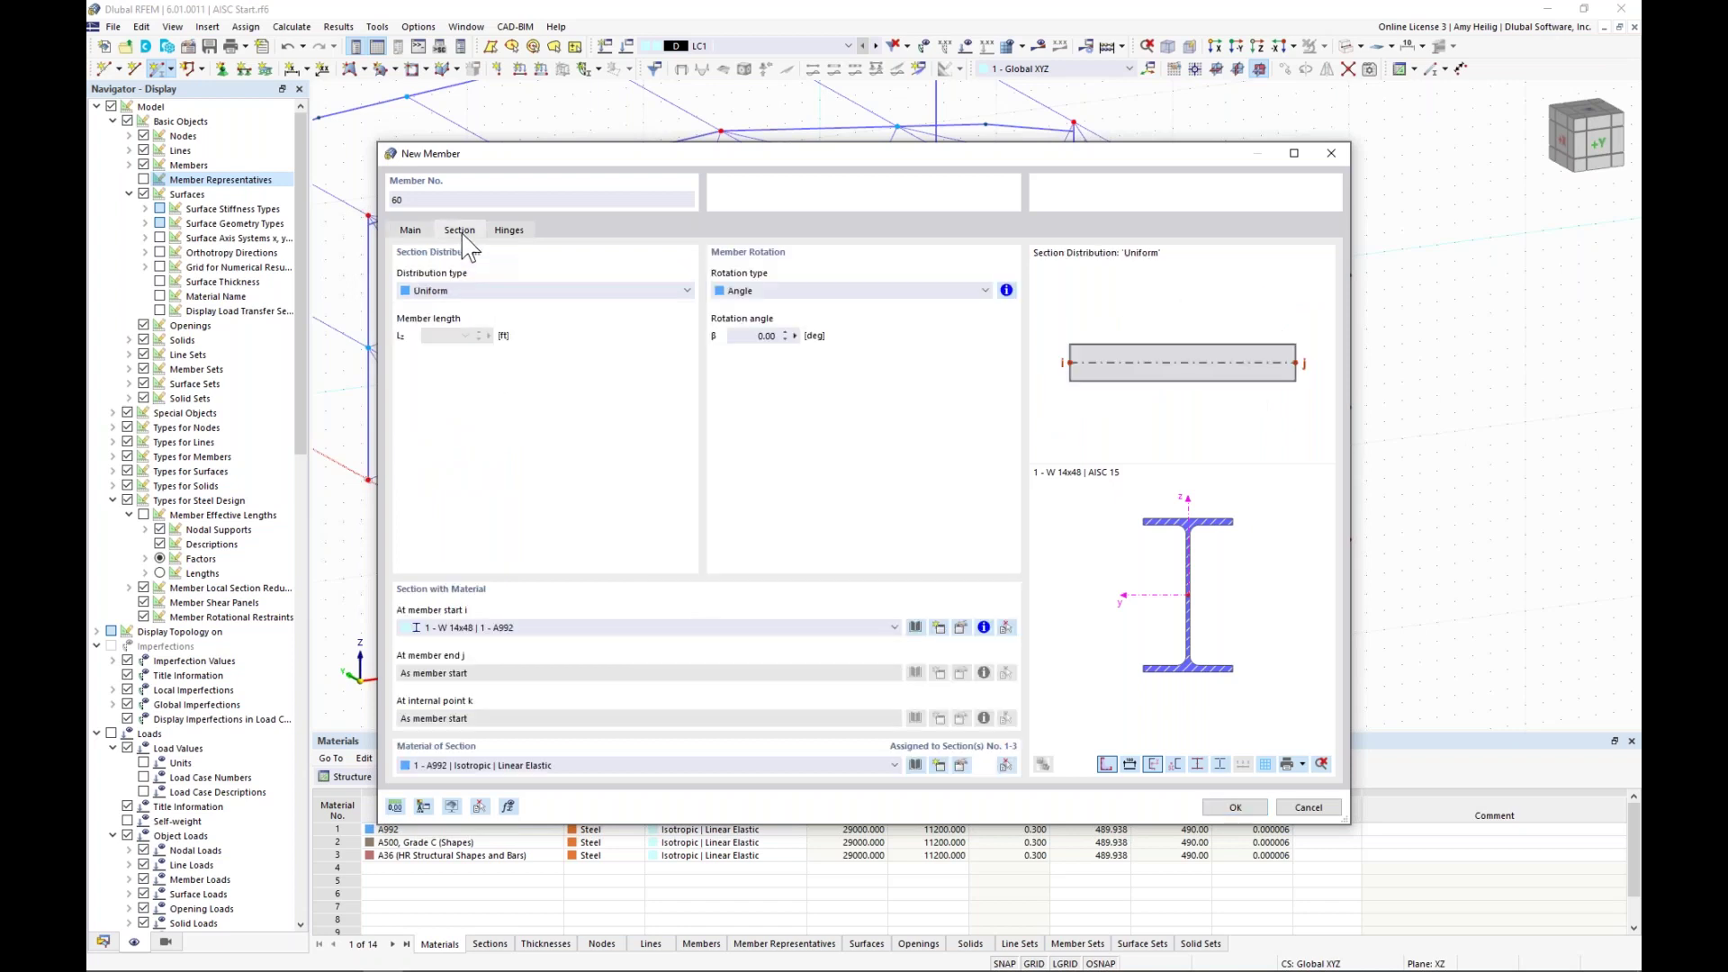
- Assign the AISC 15 section W 8x31 in A992 steel to the new beam member
left_click(916, 628)
left_click(524, 320)
left_click(598, 251)
left_click_drag(1030, 243, 1020, 686)
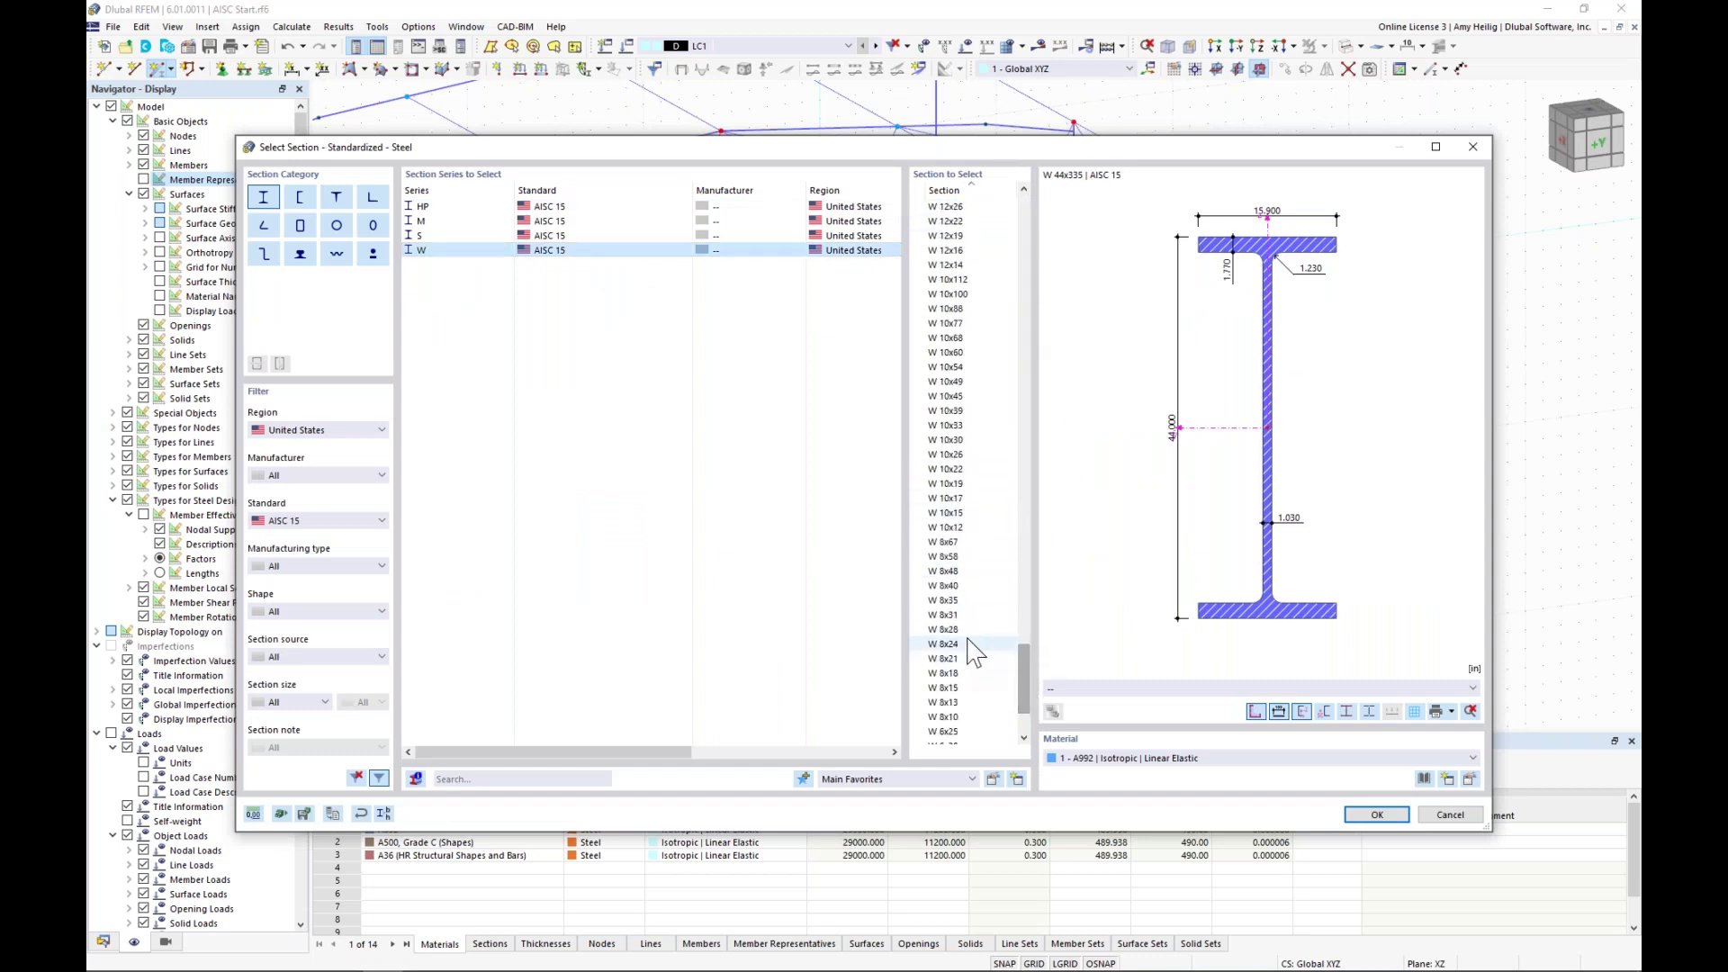
left_click(965, 616)
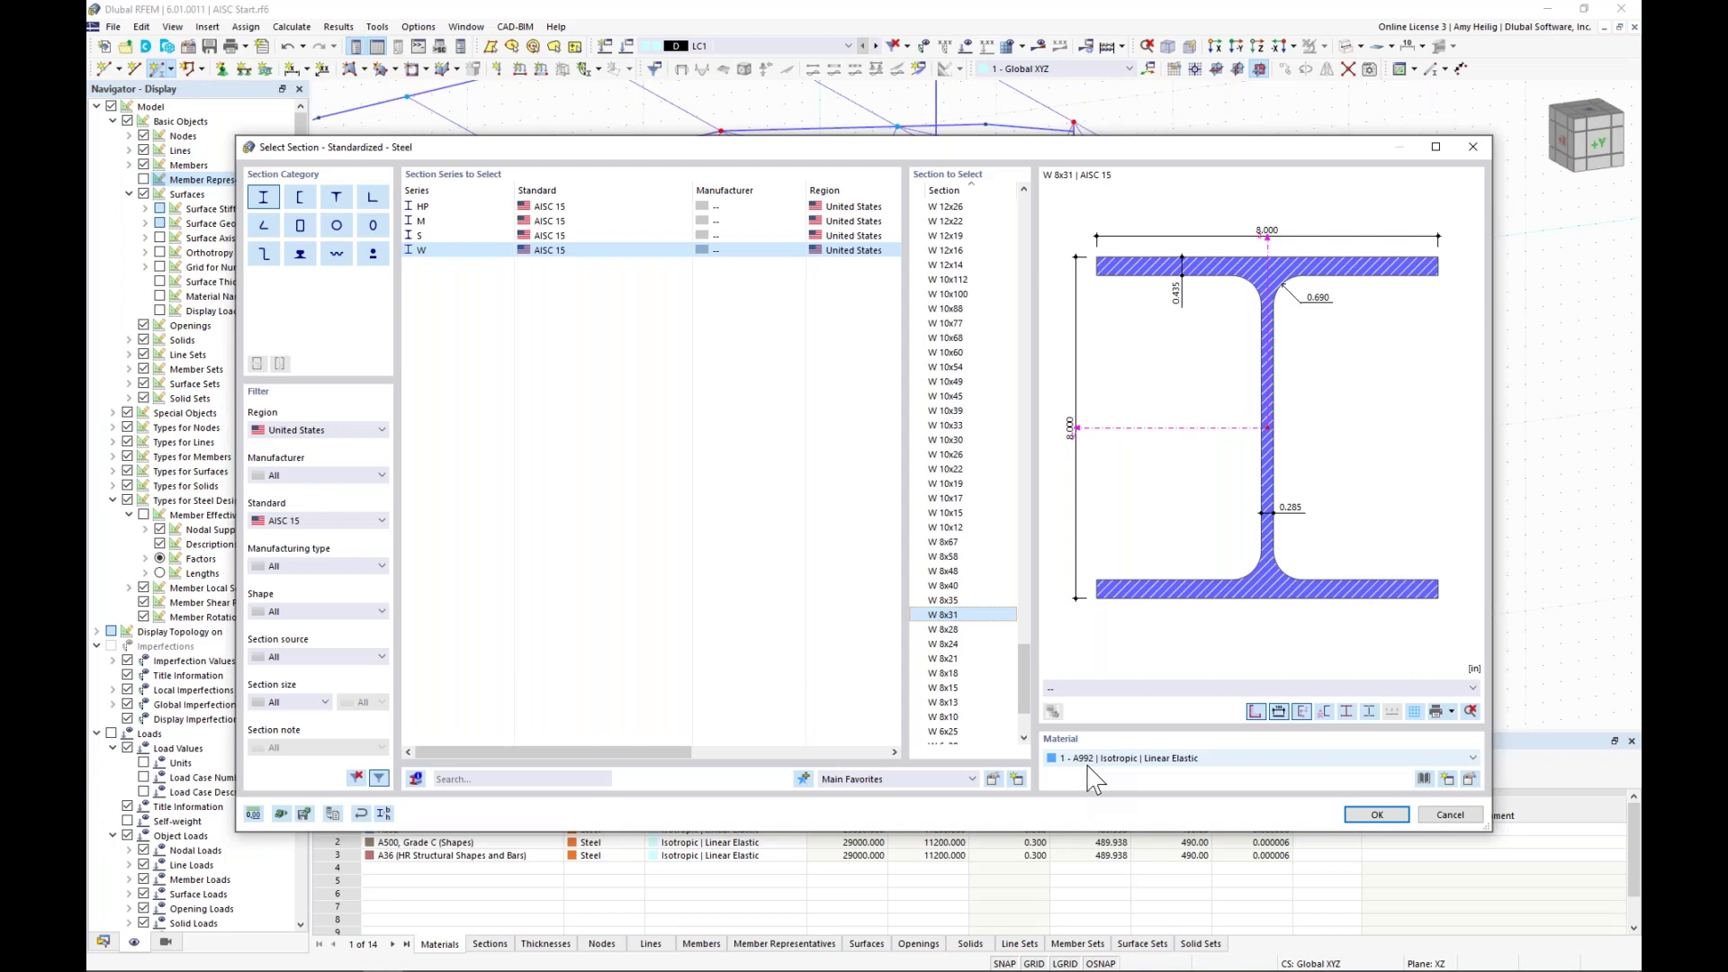
left_click(1374, 814)
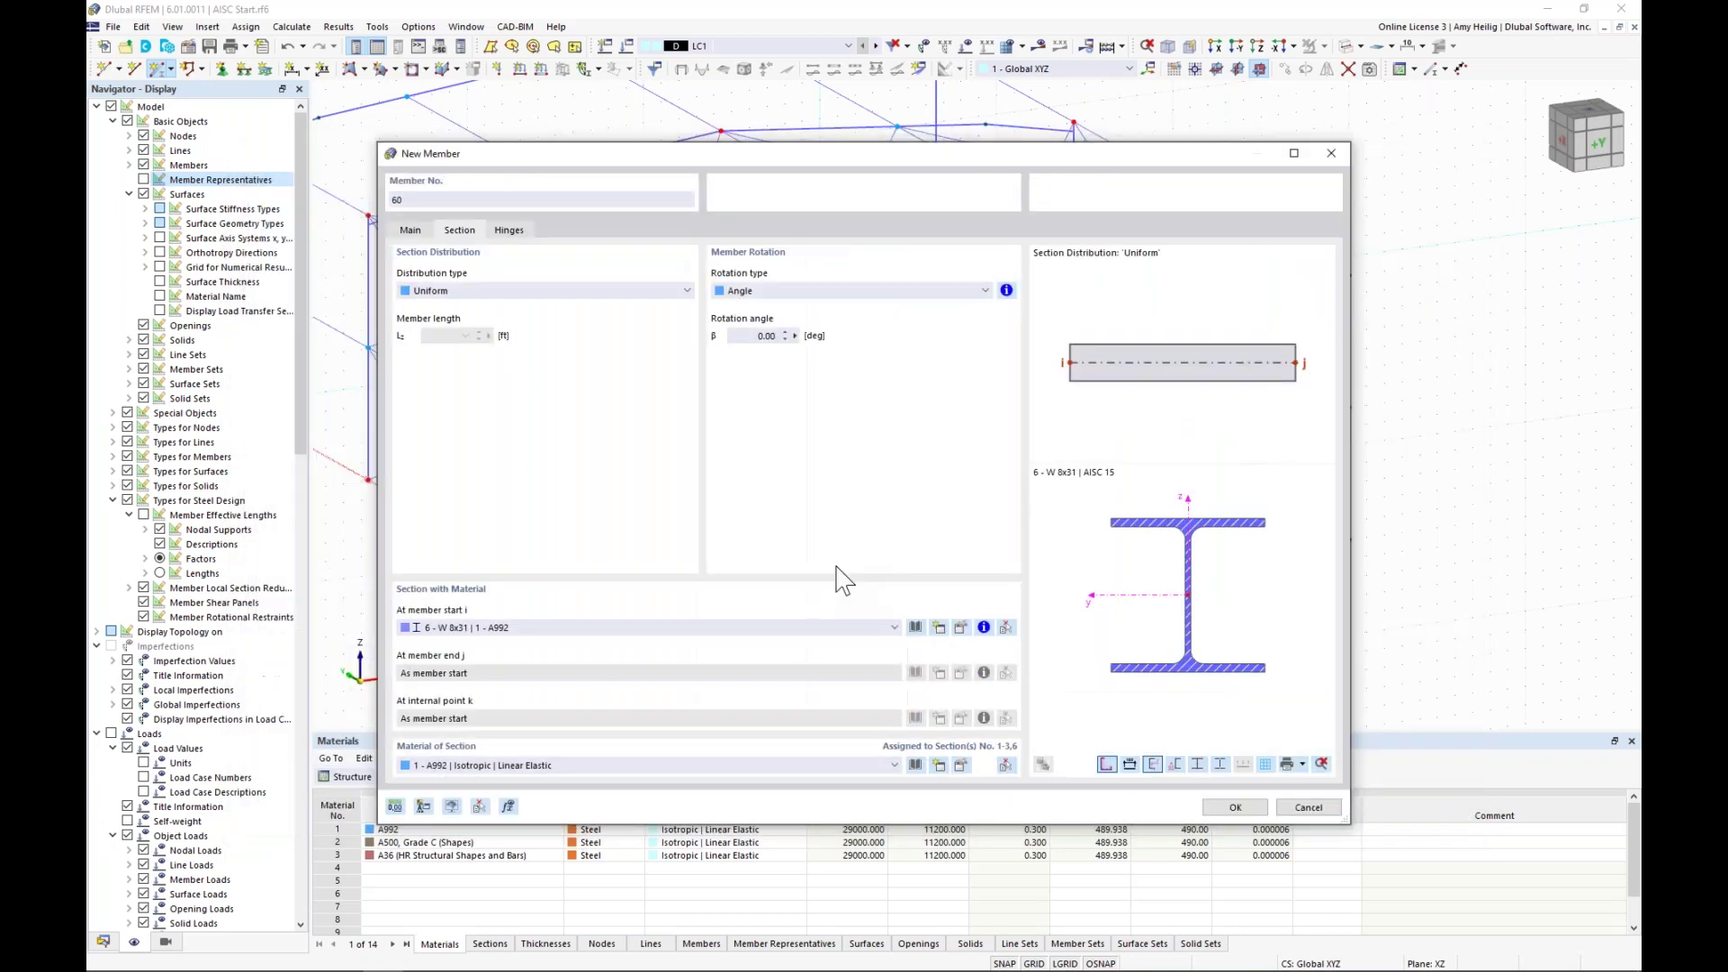
- Create a Local xyz member hinge releasing rotations φy and φz, assign it to member end j, and accept the member settings
left_click(519, 236)
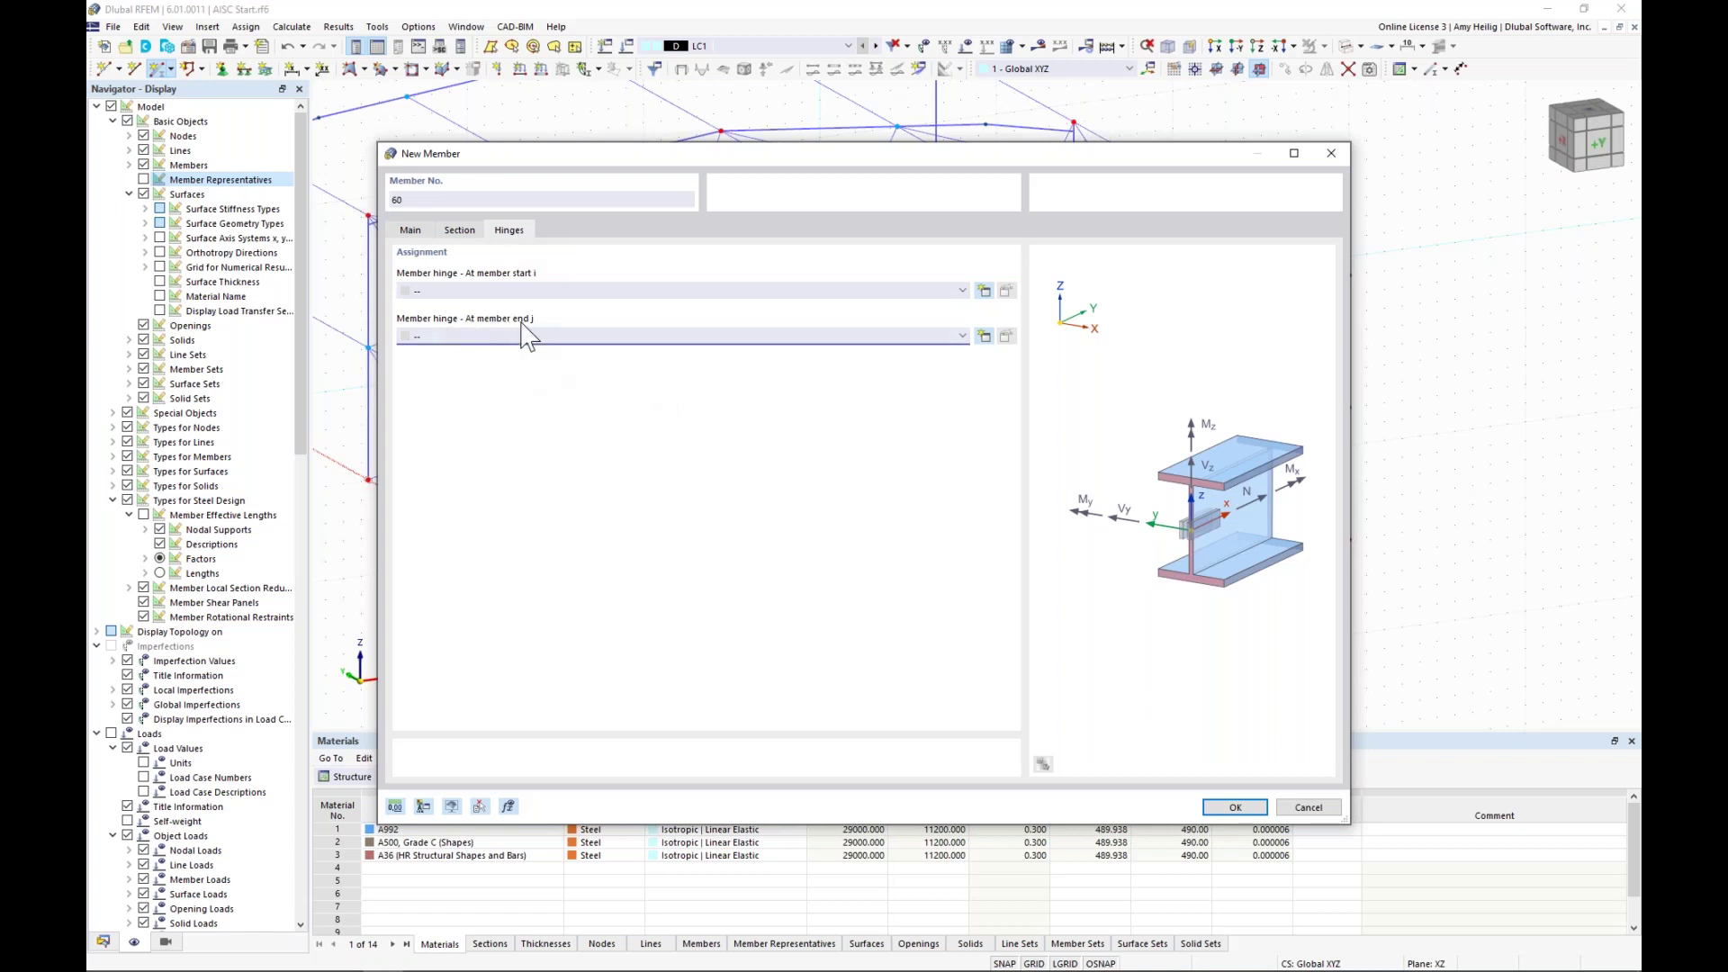
left_click(983, 342)
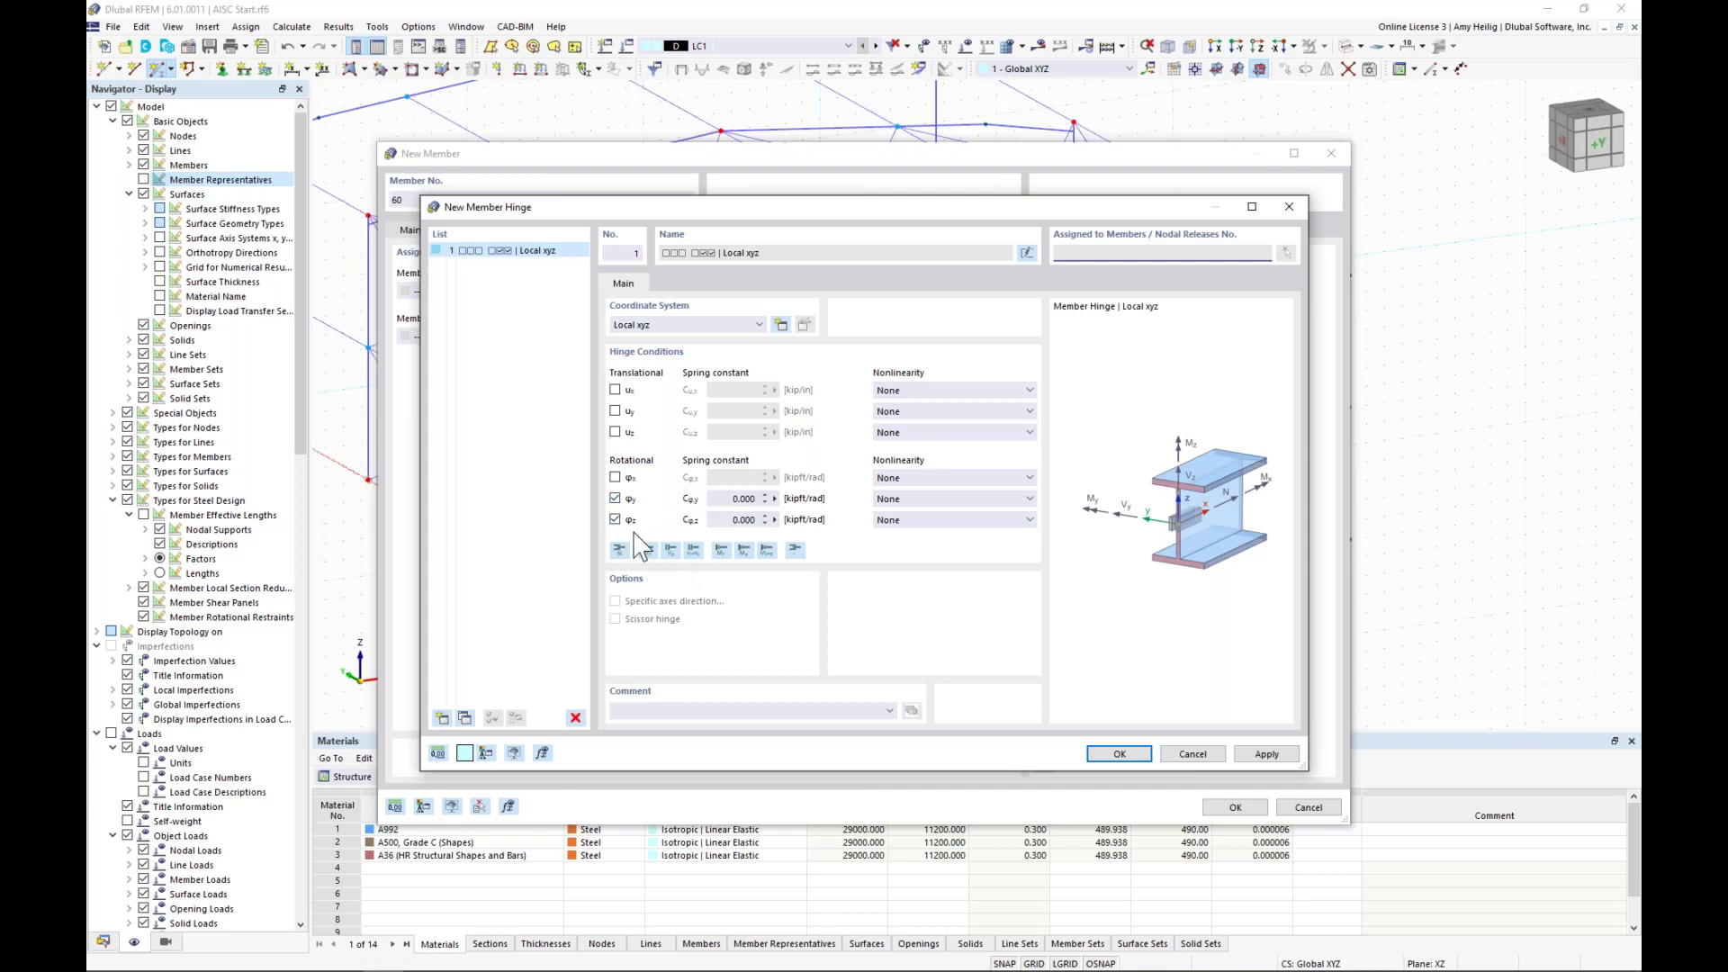
left_click(1122, 758)
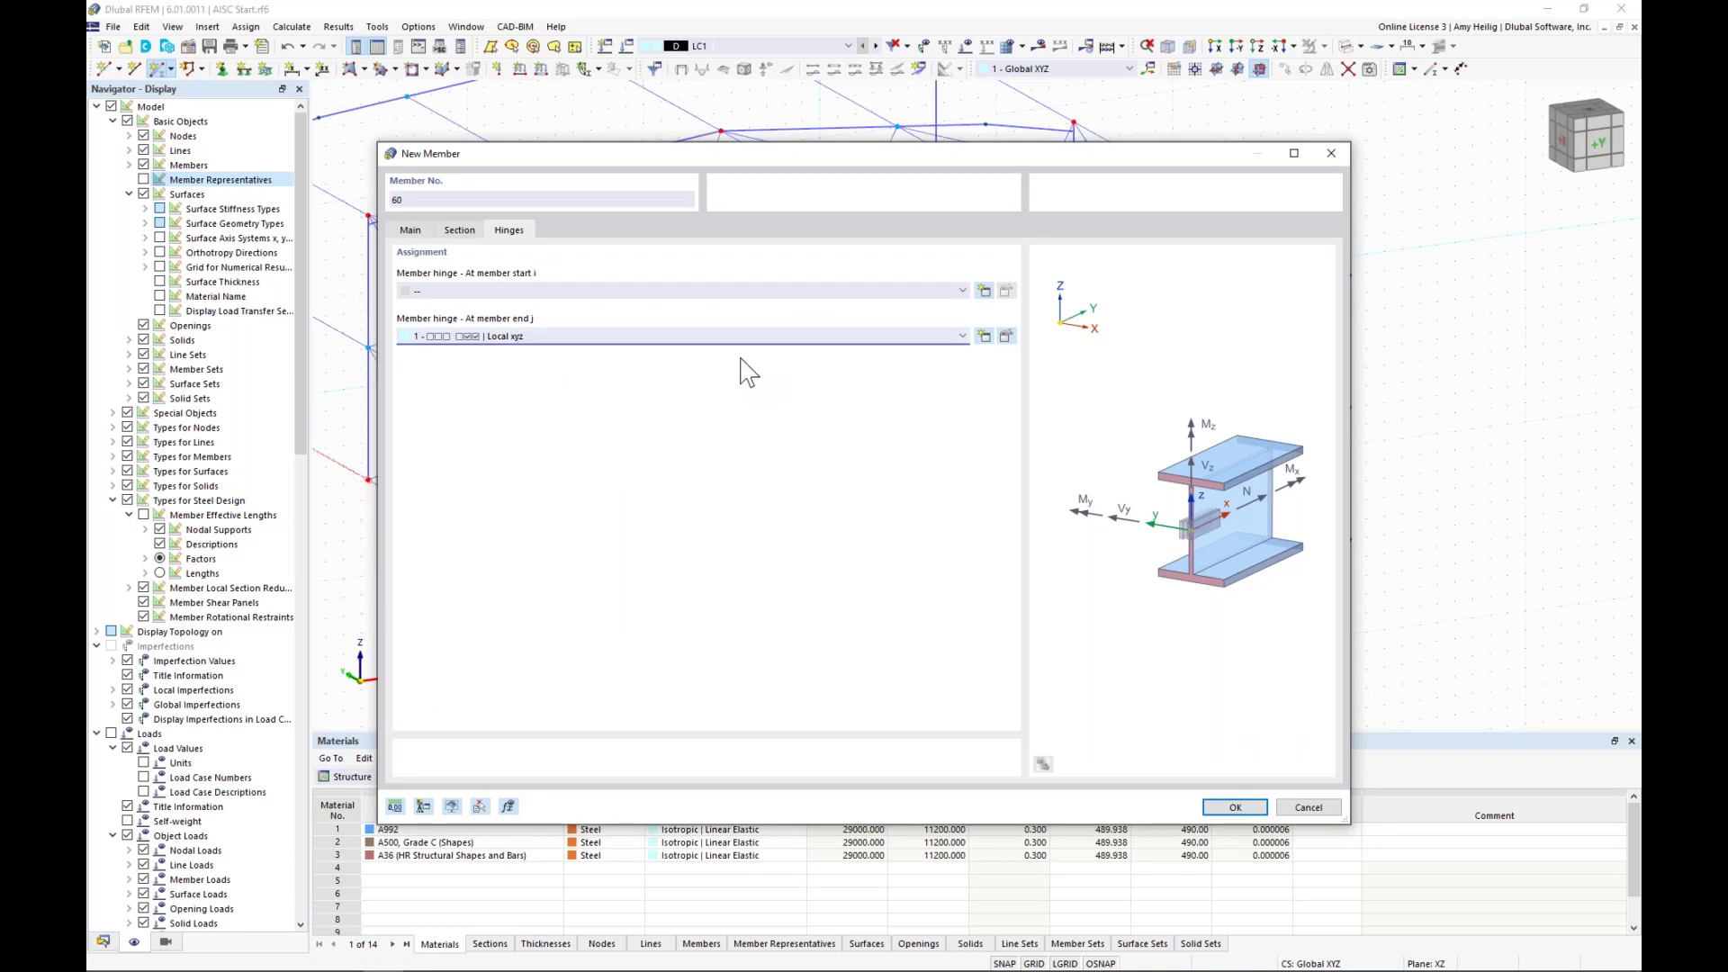
left_click(743, 335)
left_click(743, 336)
left_click(1233, 807)
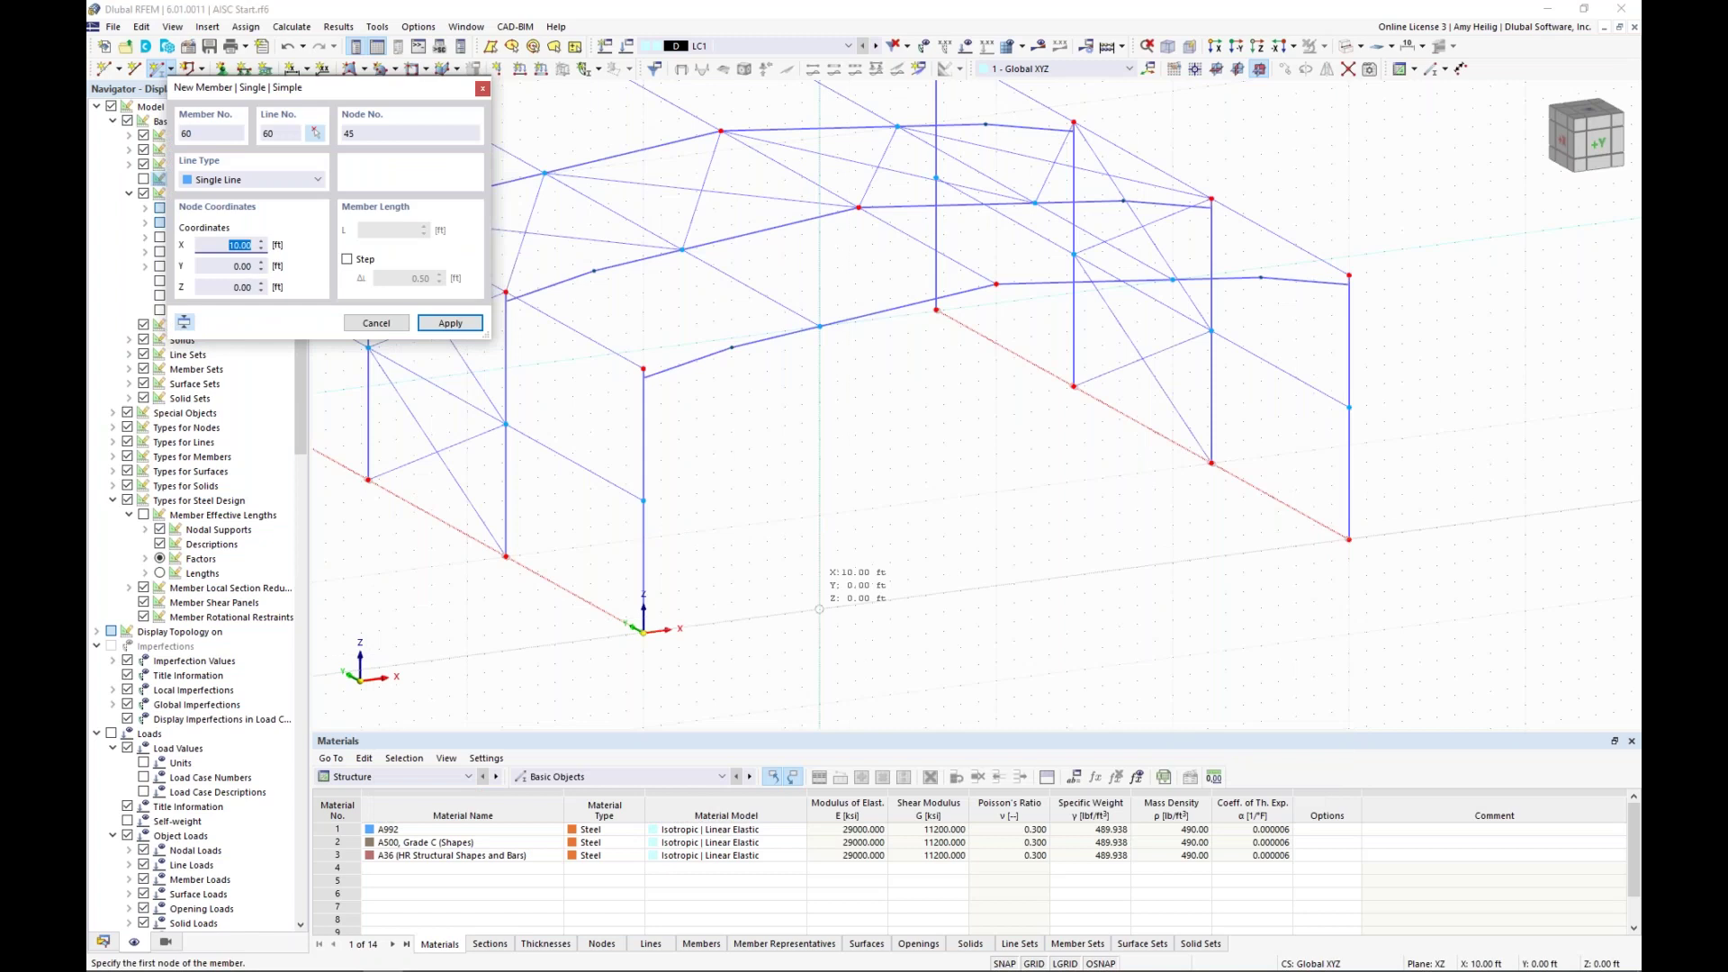
- Draw the end-wall column from the base point at X 10, Y 0, Z 0 ft up to the front frame's mid-rafter node
left_click(819, 609)
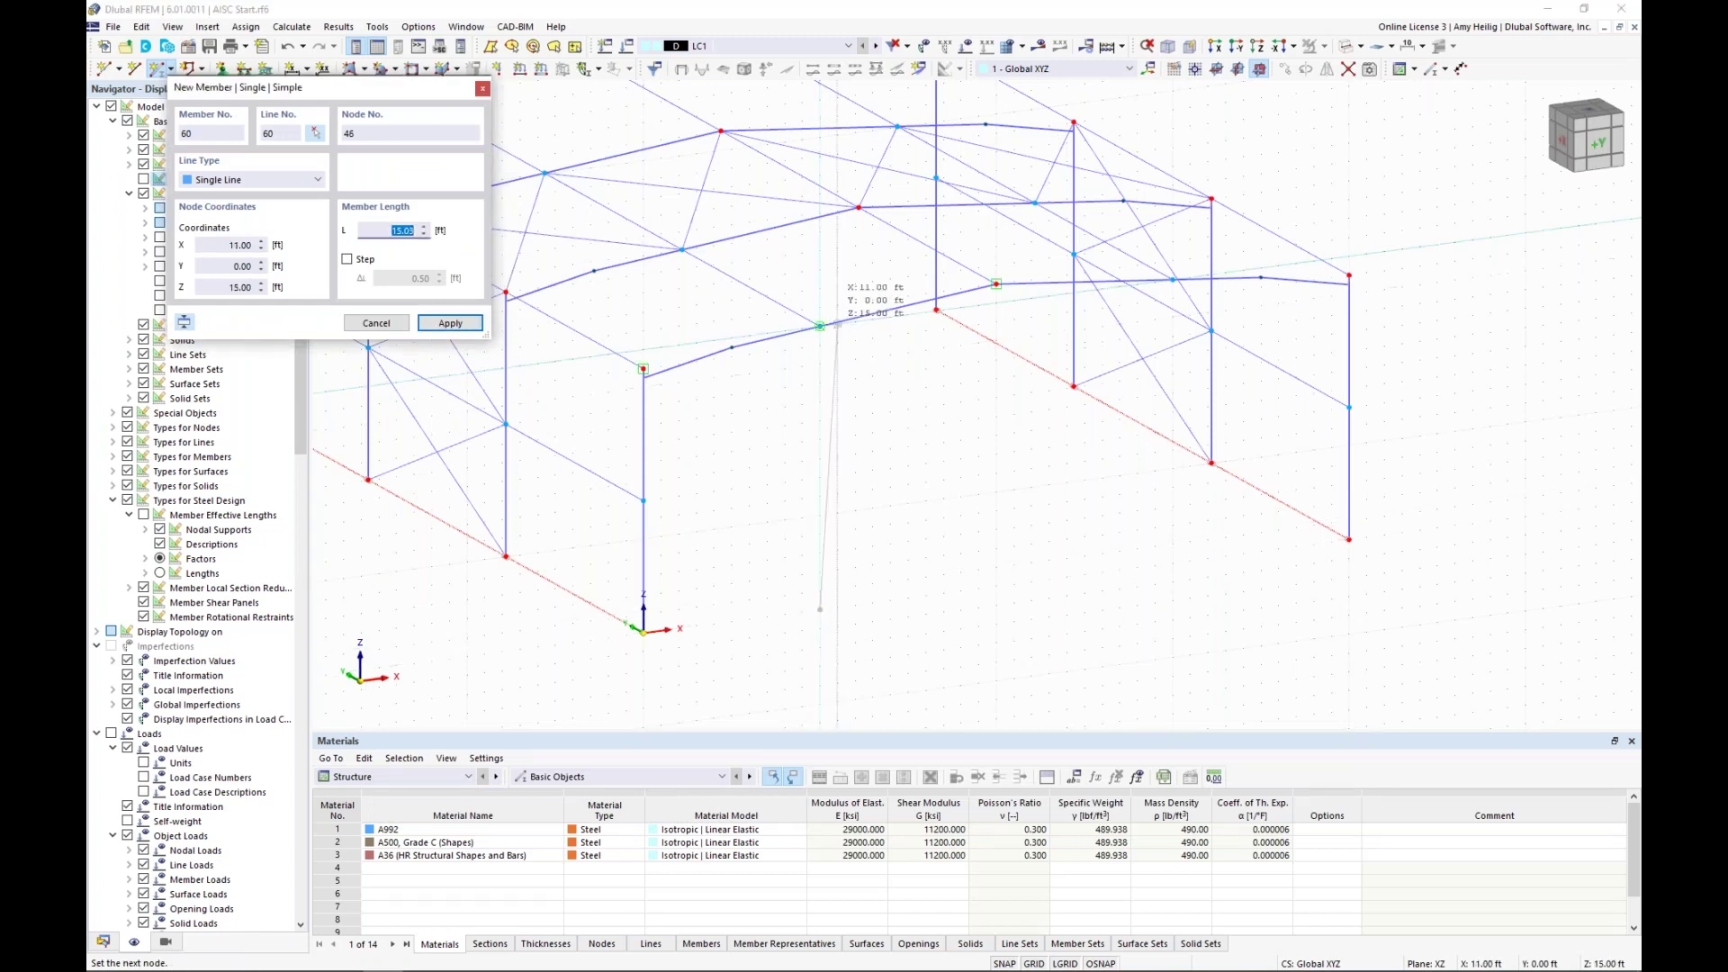
left_click(819, 326)
key("Escape")
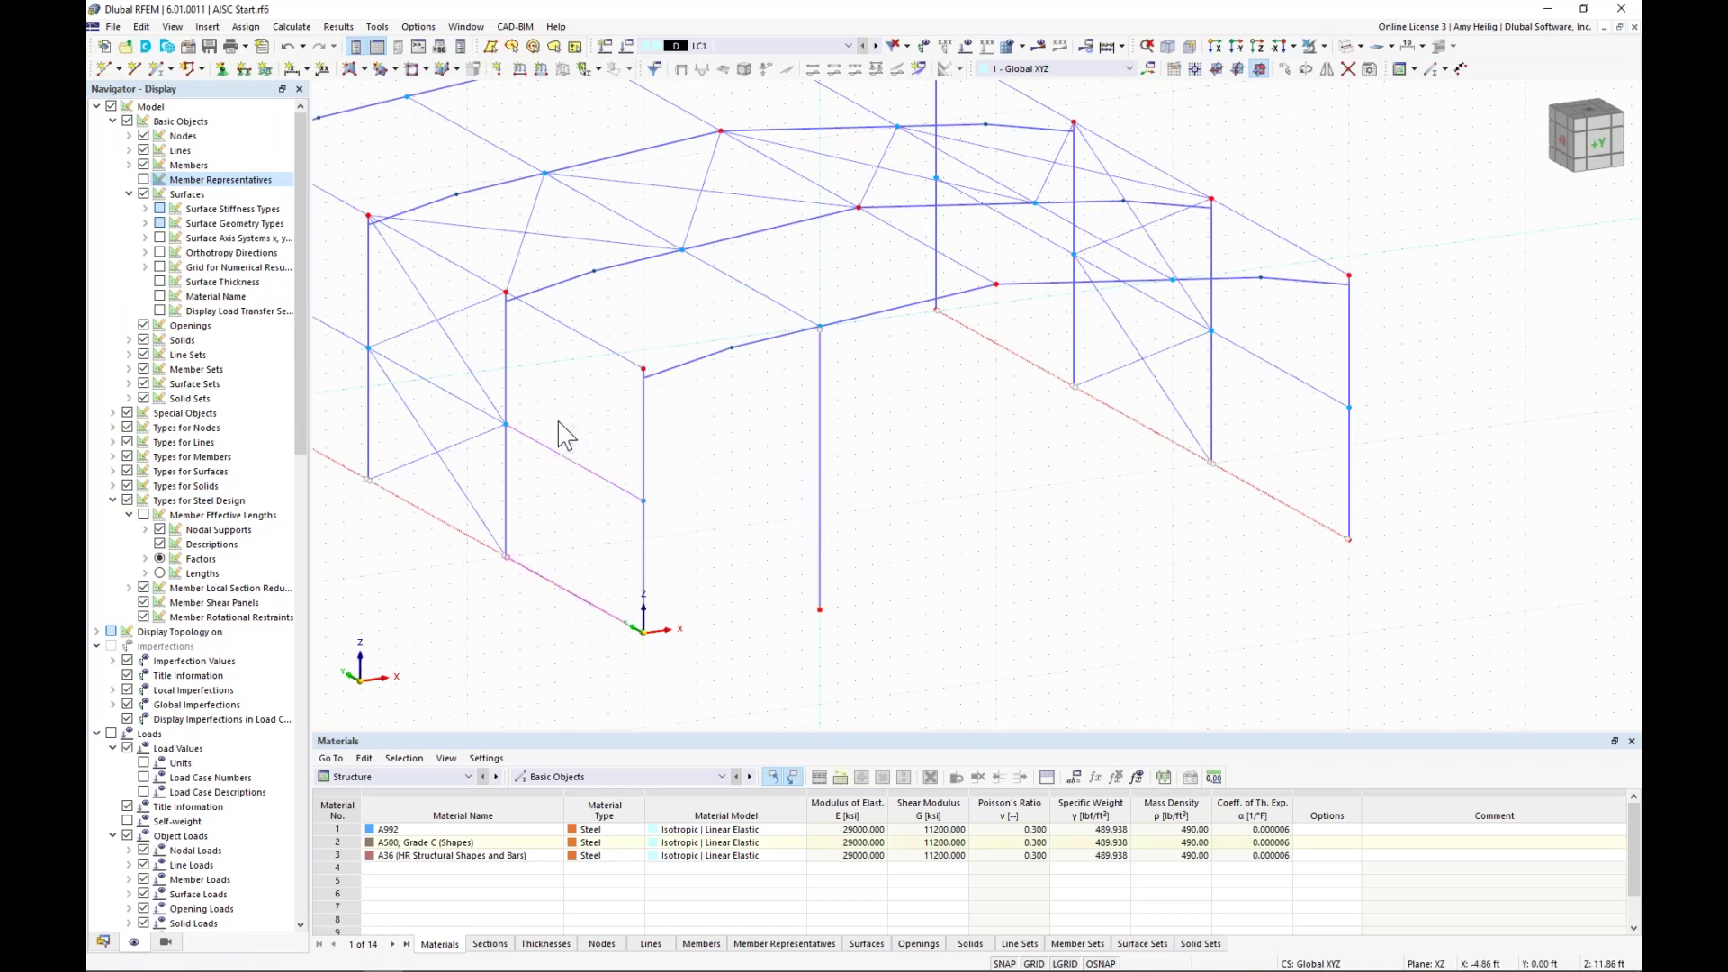
- Copy the front bay's side-wall girt and column-base coupling one bay outward from the front corner column
left_click_drag(519, 439, 706, 473)
mouse_move(706, 474)
middle_mouse_down("ctrl")
mouse_move(861, 501)
mouse_move(705, 466)
middle_mouse_up("ctrl")
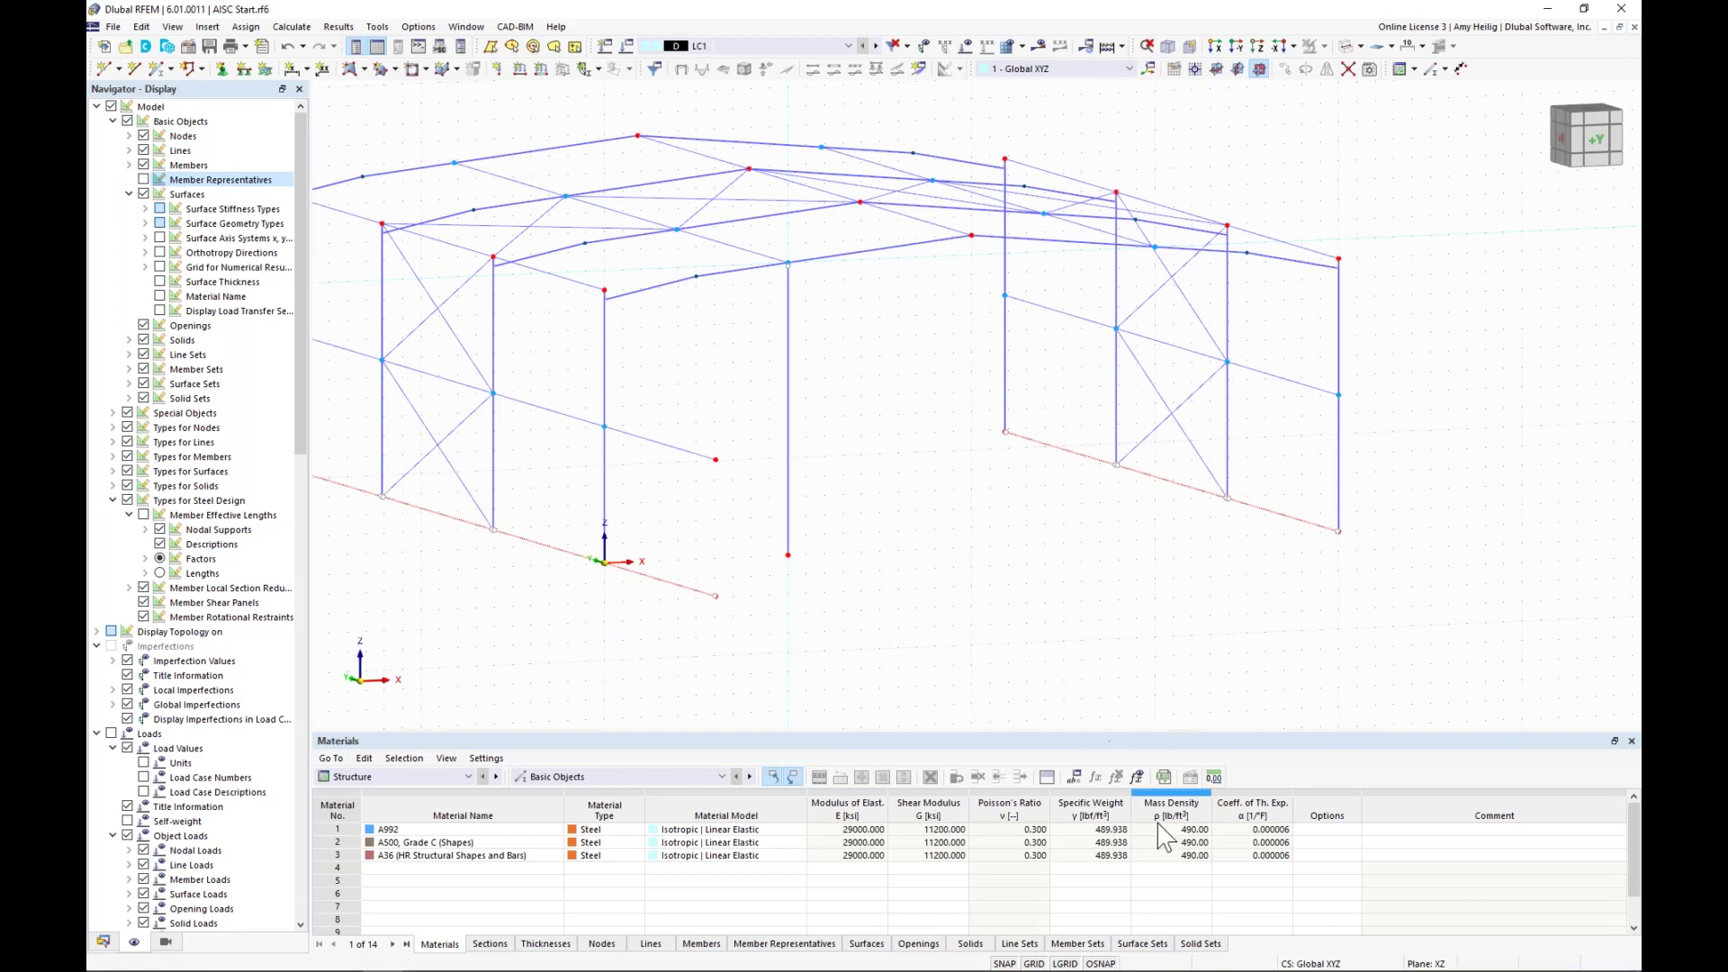
- Turn on perpendicular snapping and move the free ends of the copied girt and base coupling onto the end-wall column
right_click(1109, 962)
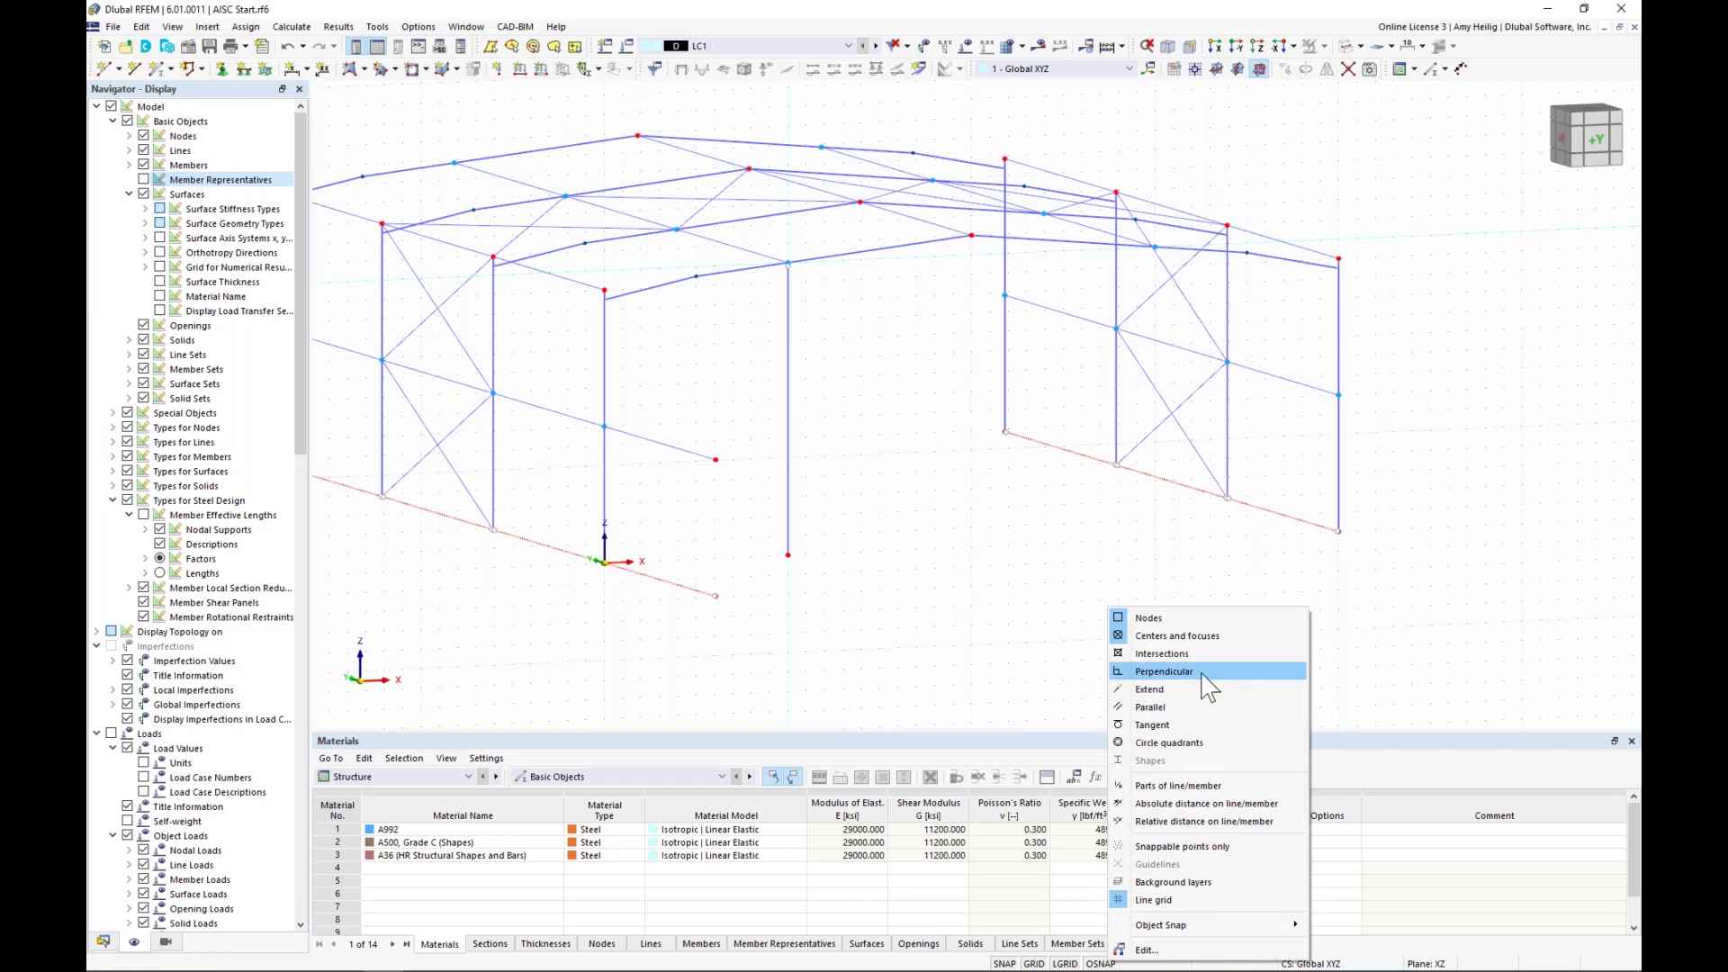
left_click(1163, 672)
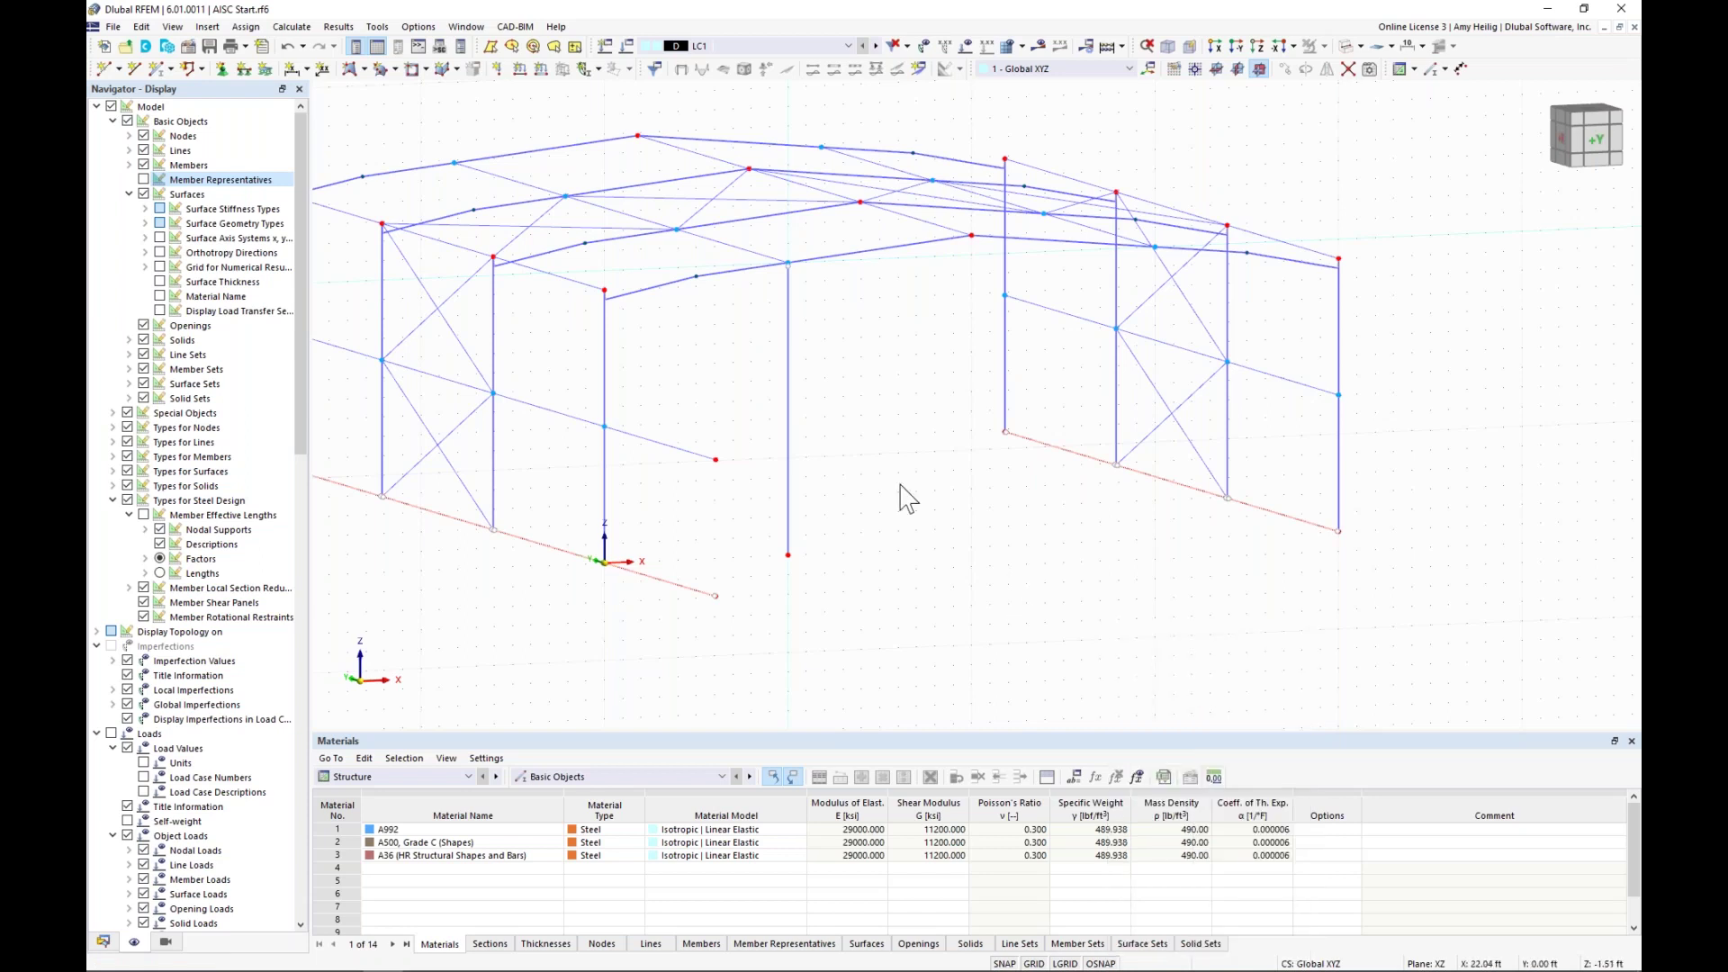
left_click(718, 459)
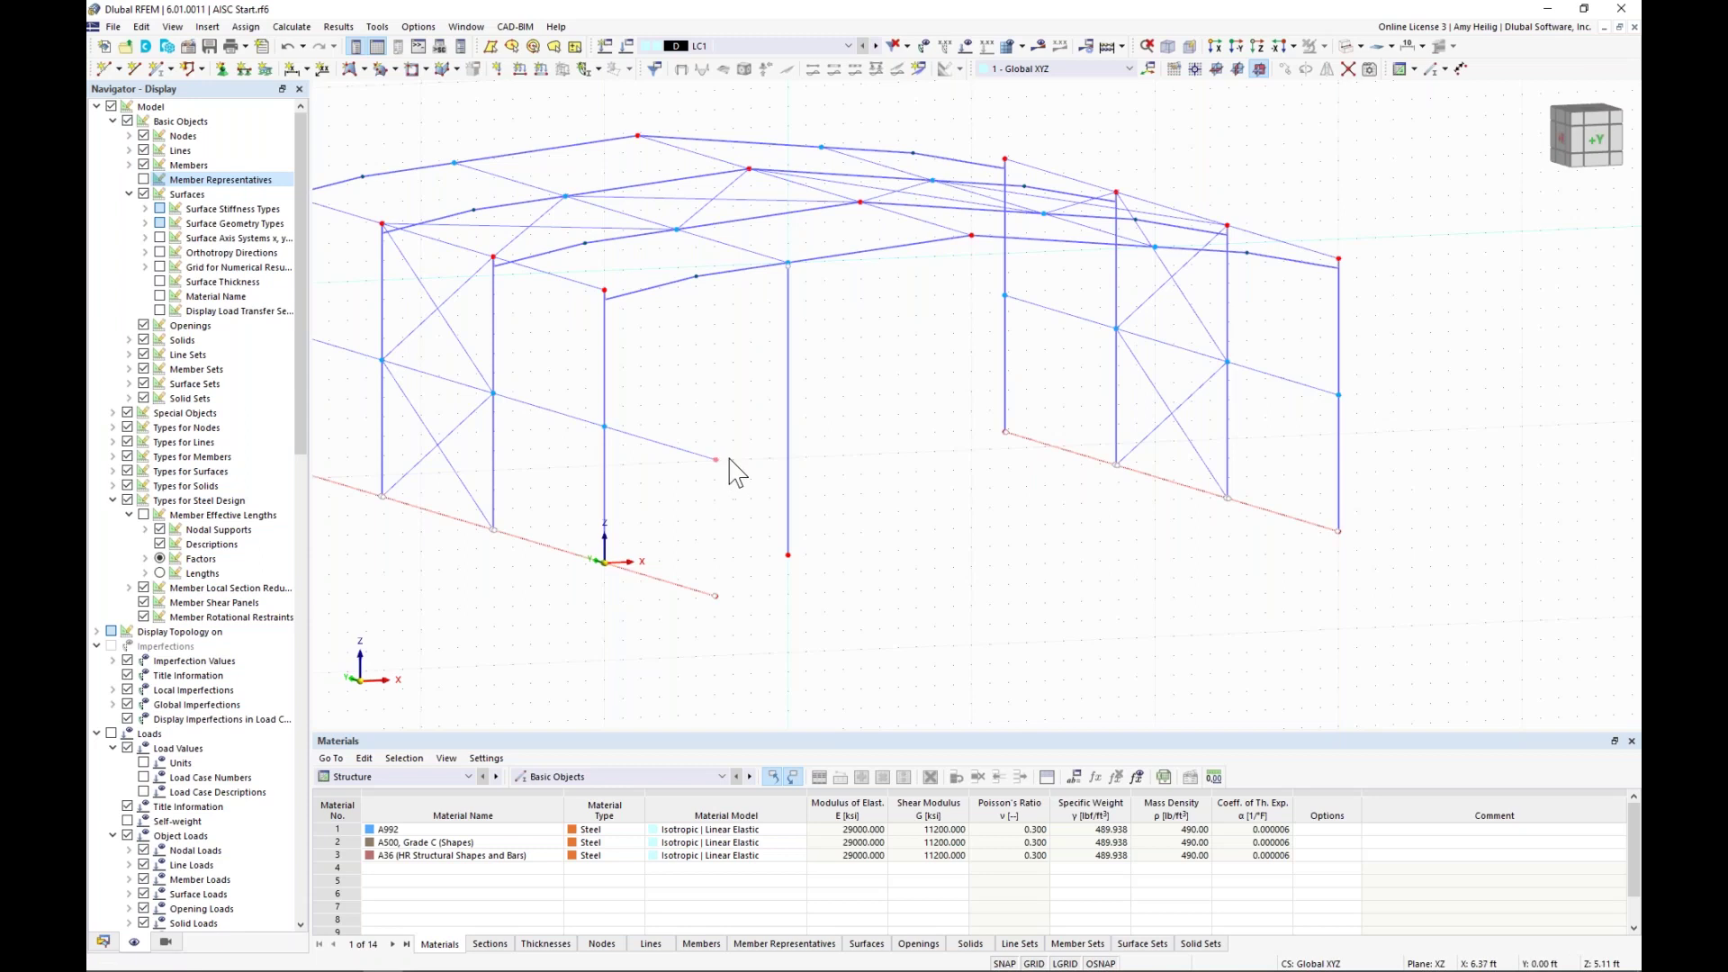
left_click(789, 421)
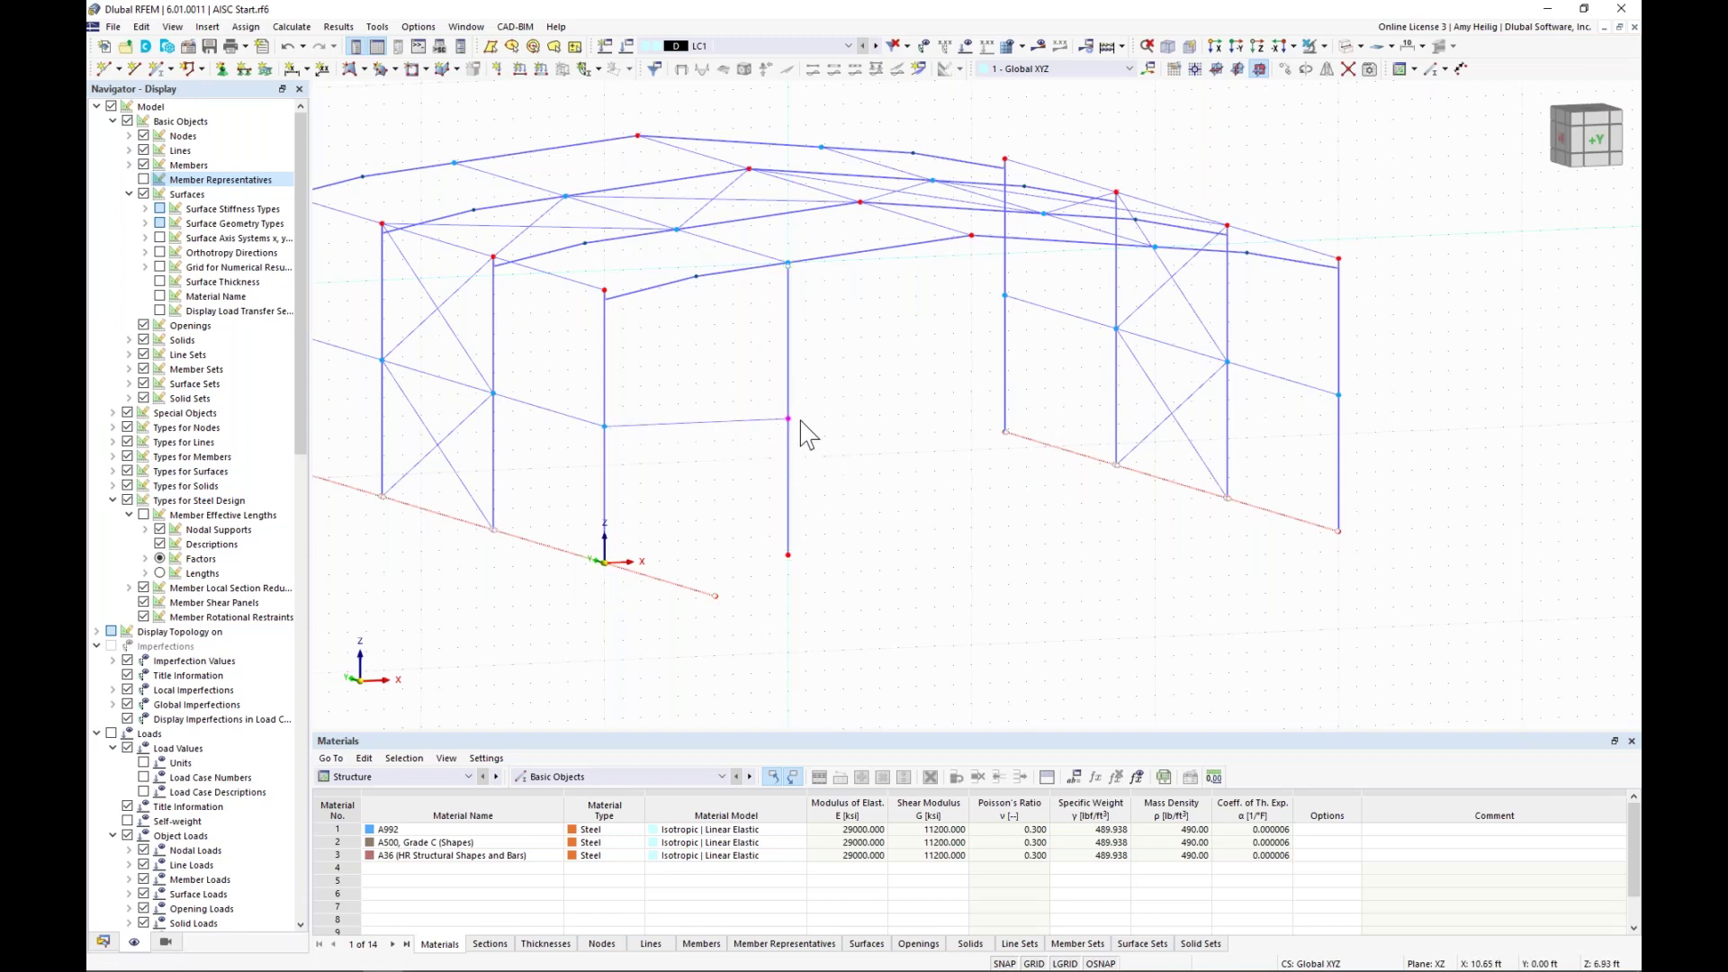
middle_click_drag(830, 461, 819, 475)
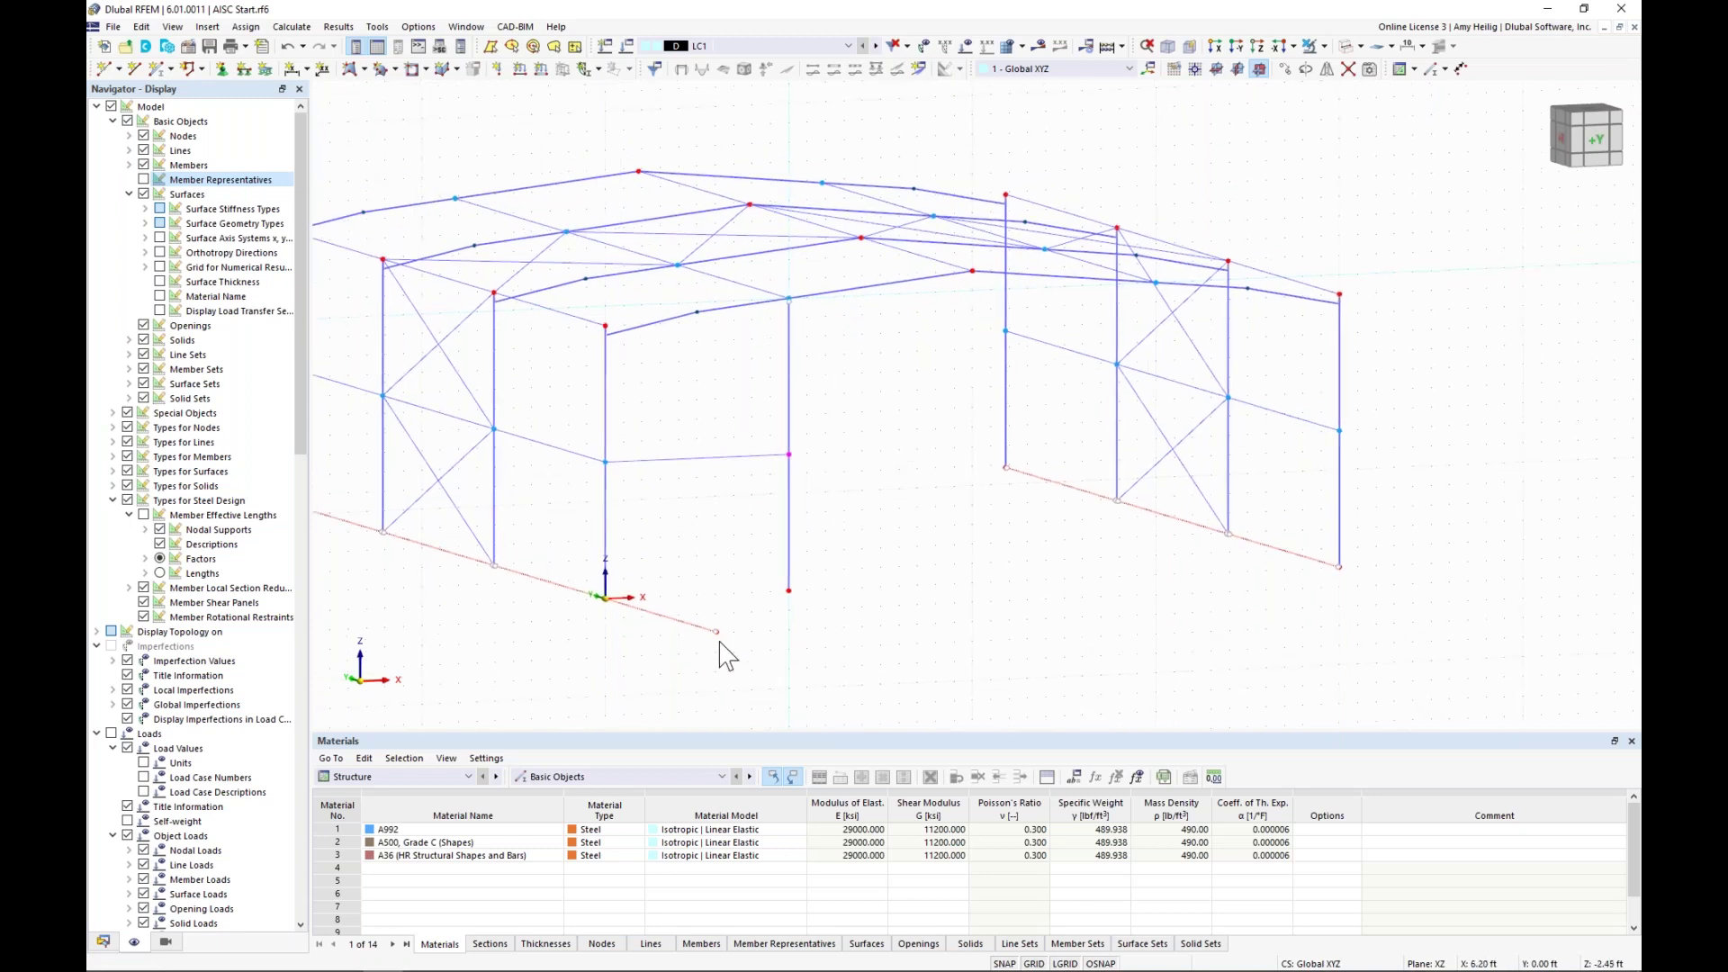
left_click(716, 632)
left_click(773, 616)
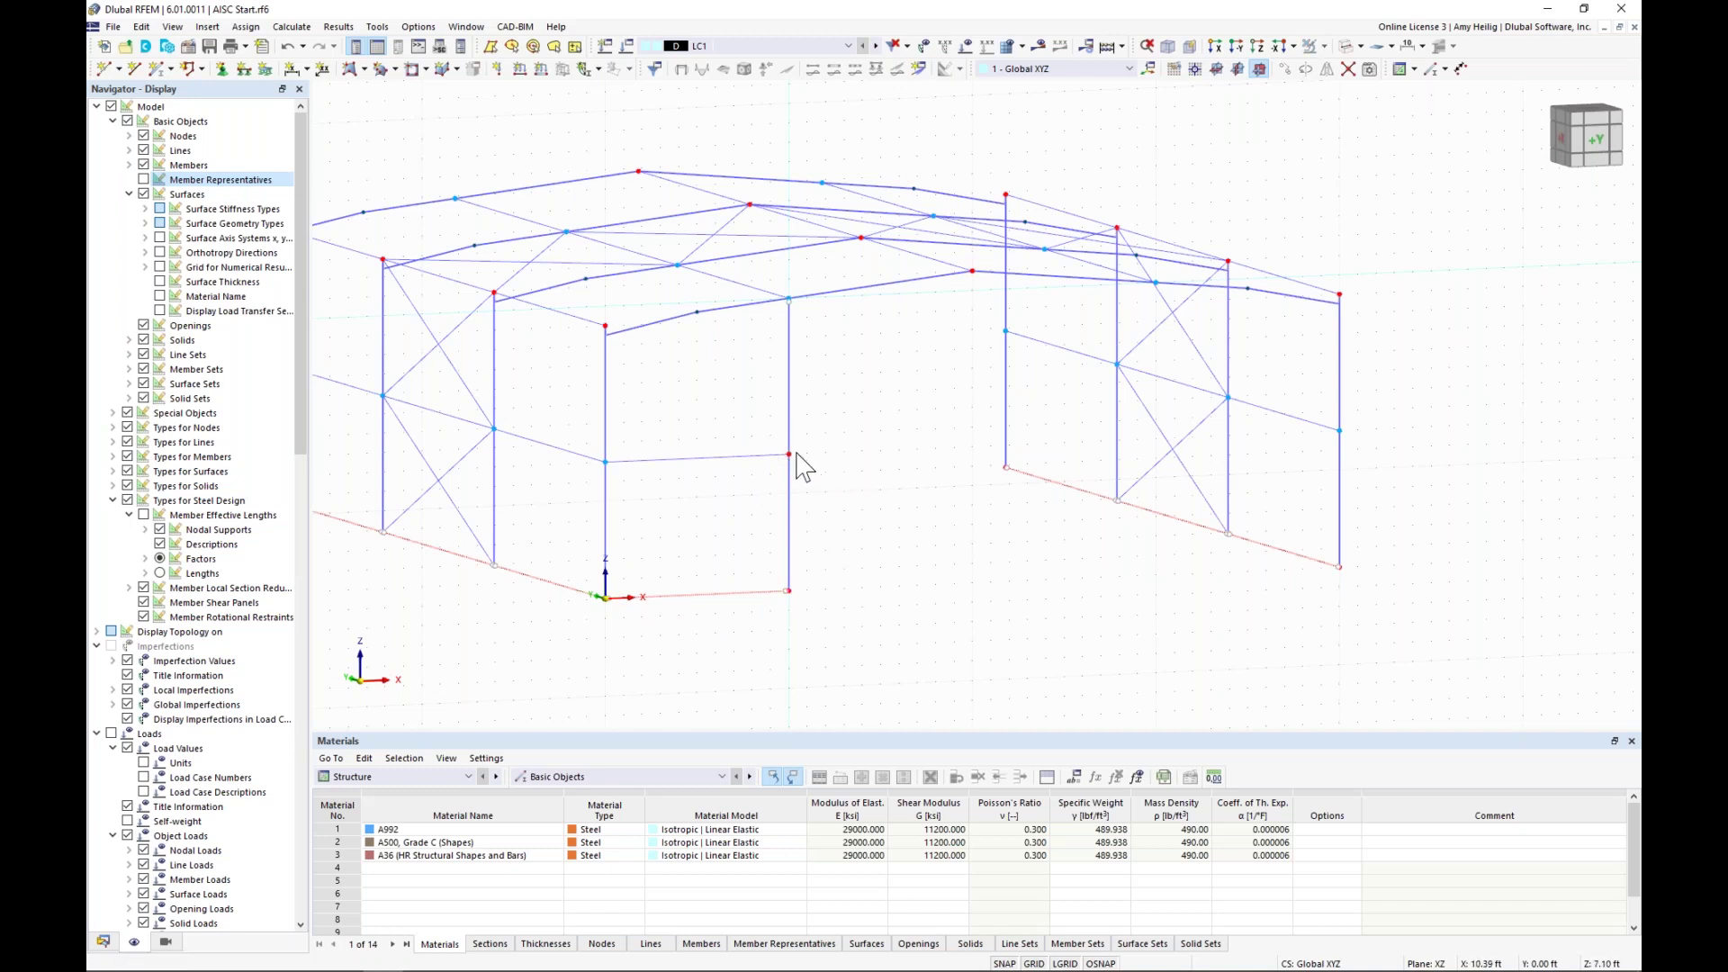
- Change the girt's end node on the end-wall column to type On Member and assign it to that column member
mouse_move(791, 456)
scroll(818, 453, "up", 1)
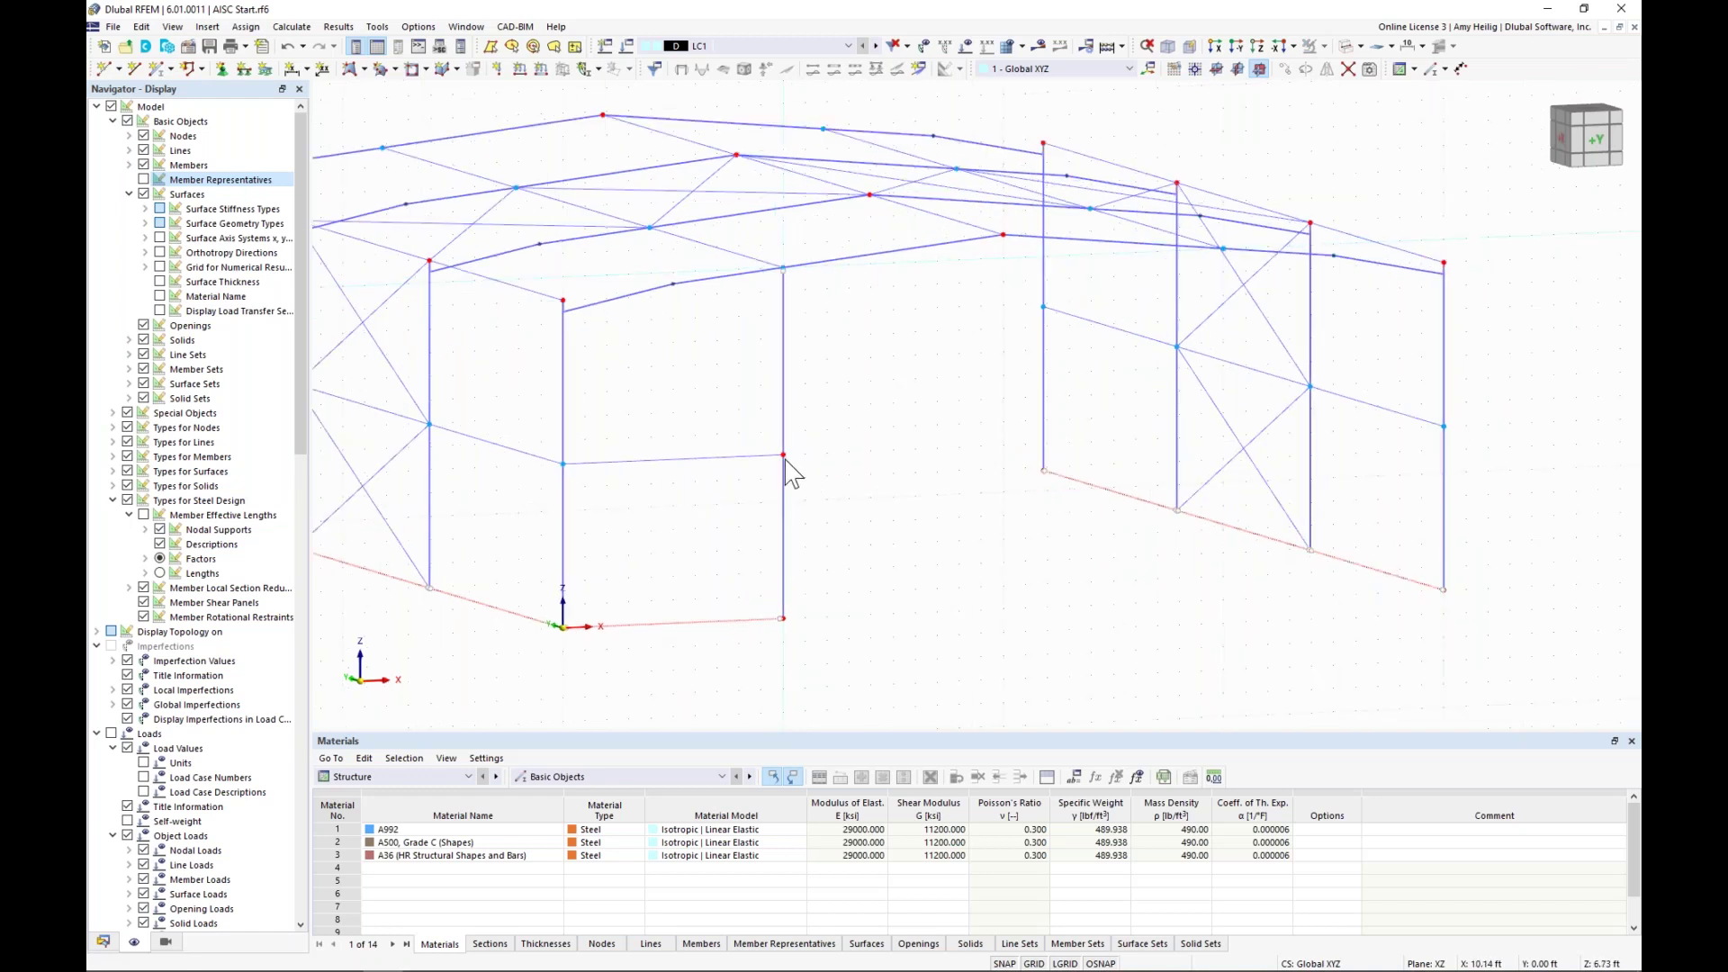
double_click(783, 456)
left_click(752, 333)
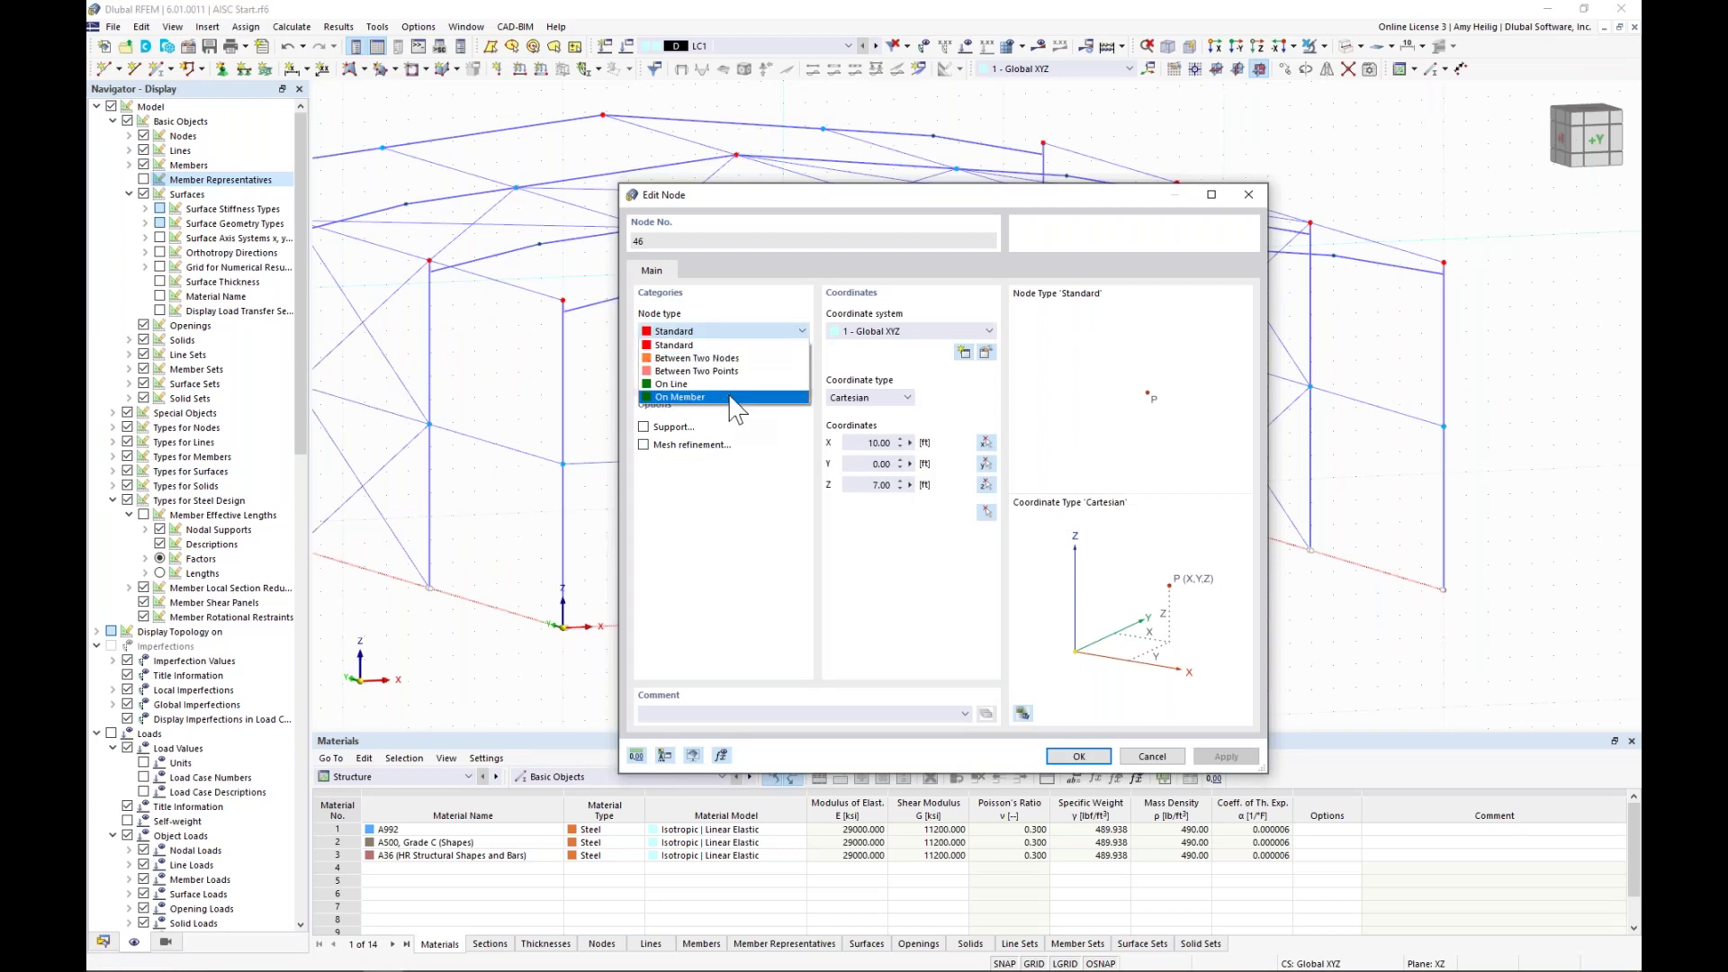
left_click(734, 398)
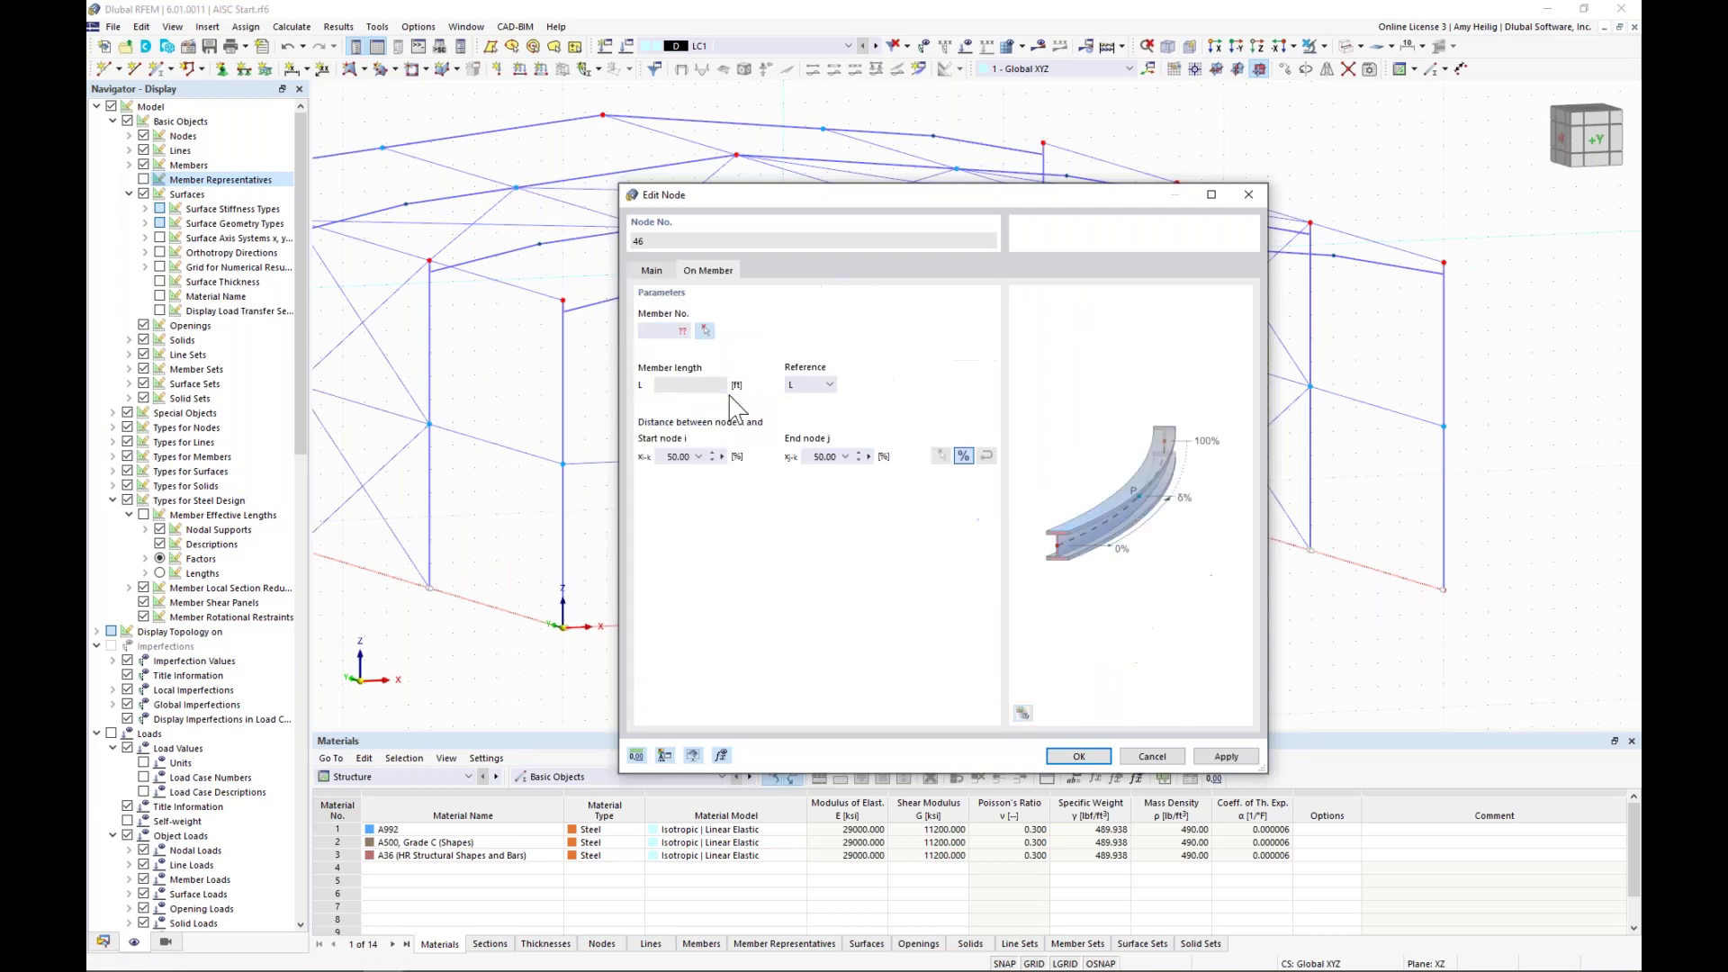
left_click(704, 330)
left_click(783, 459)
left_click_drag(814, 188, 1062, 170)
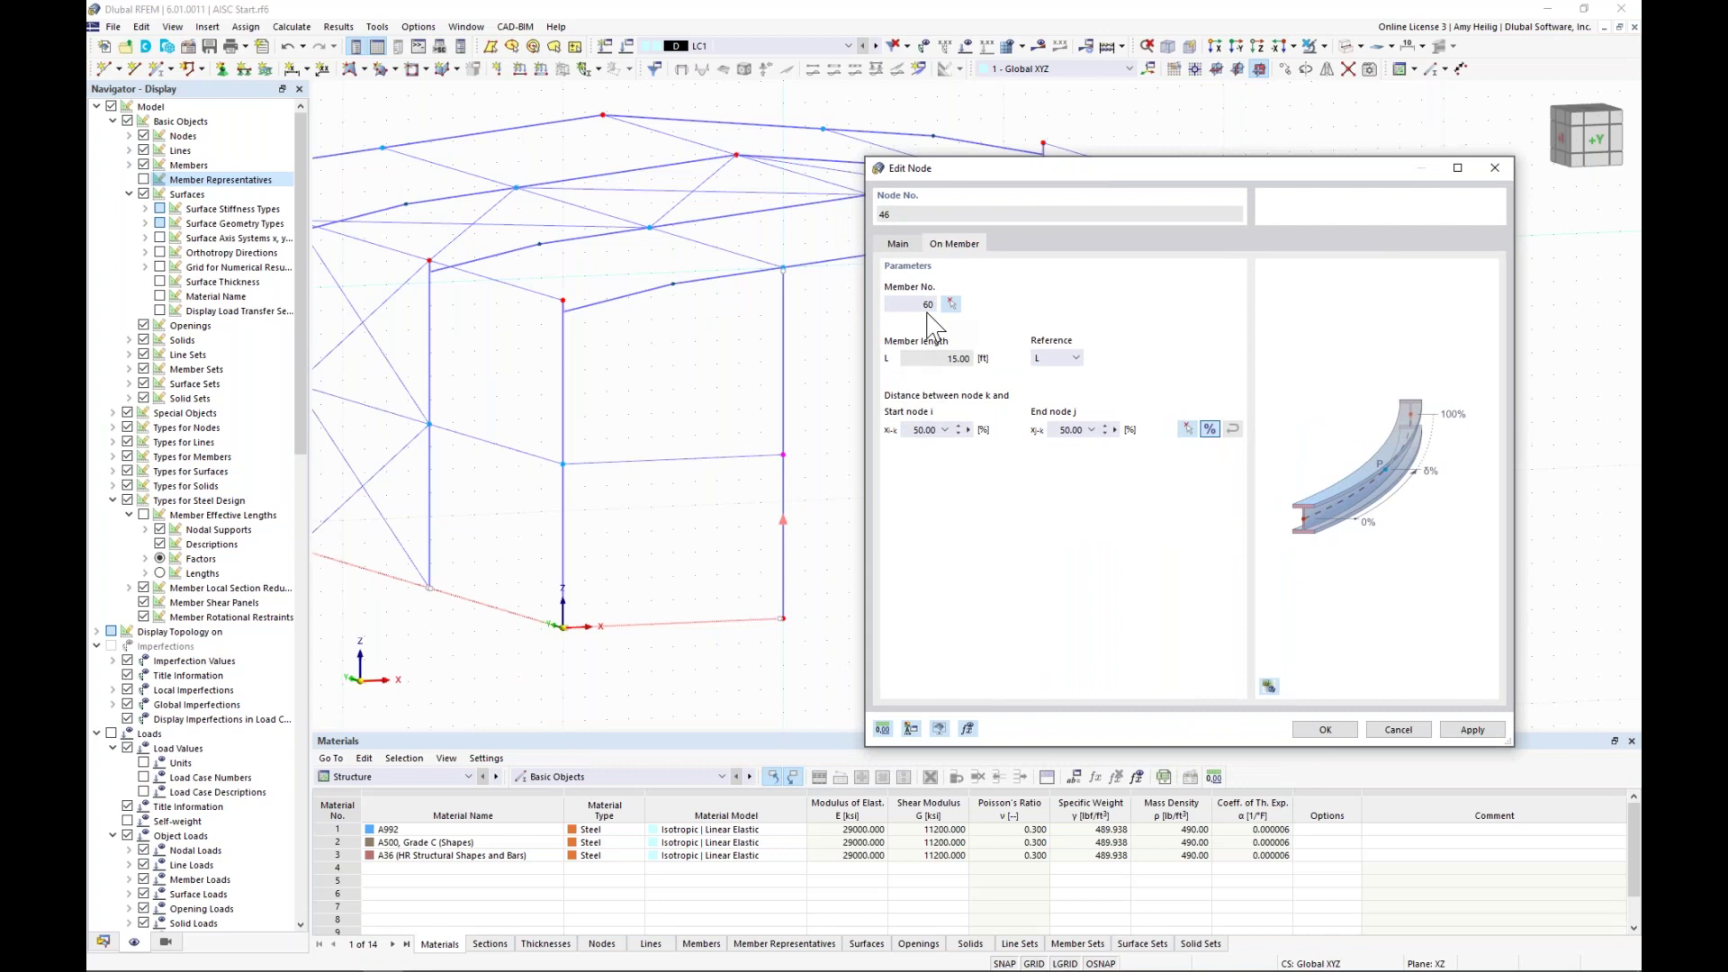
left_click_drag(999, 180, 782, 190)
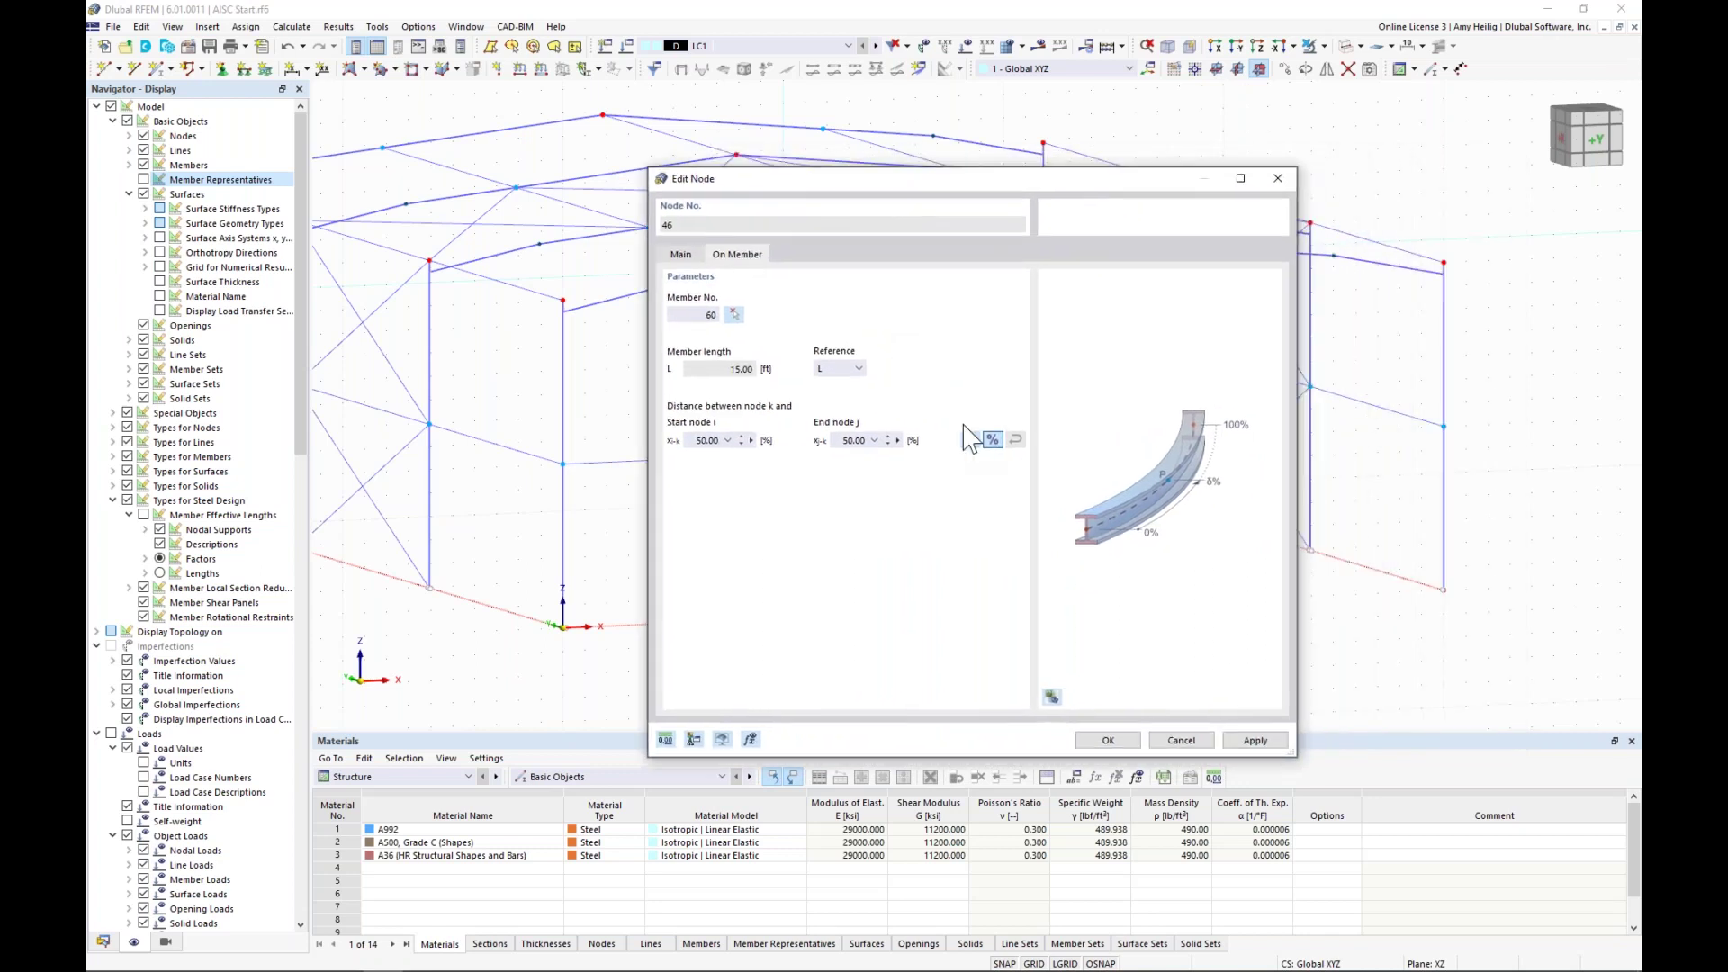
- Set the node's distance from the column start to 7.00 ft by picking the girt connection point, and accept the node
left_click(971, 439)
left_click(970, 439)
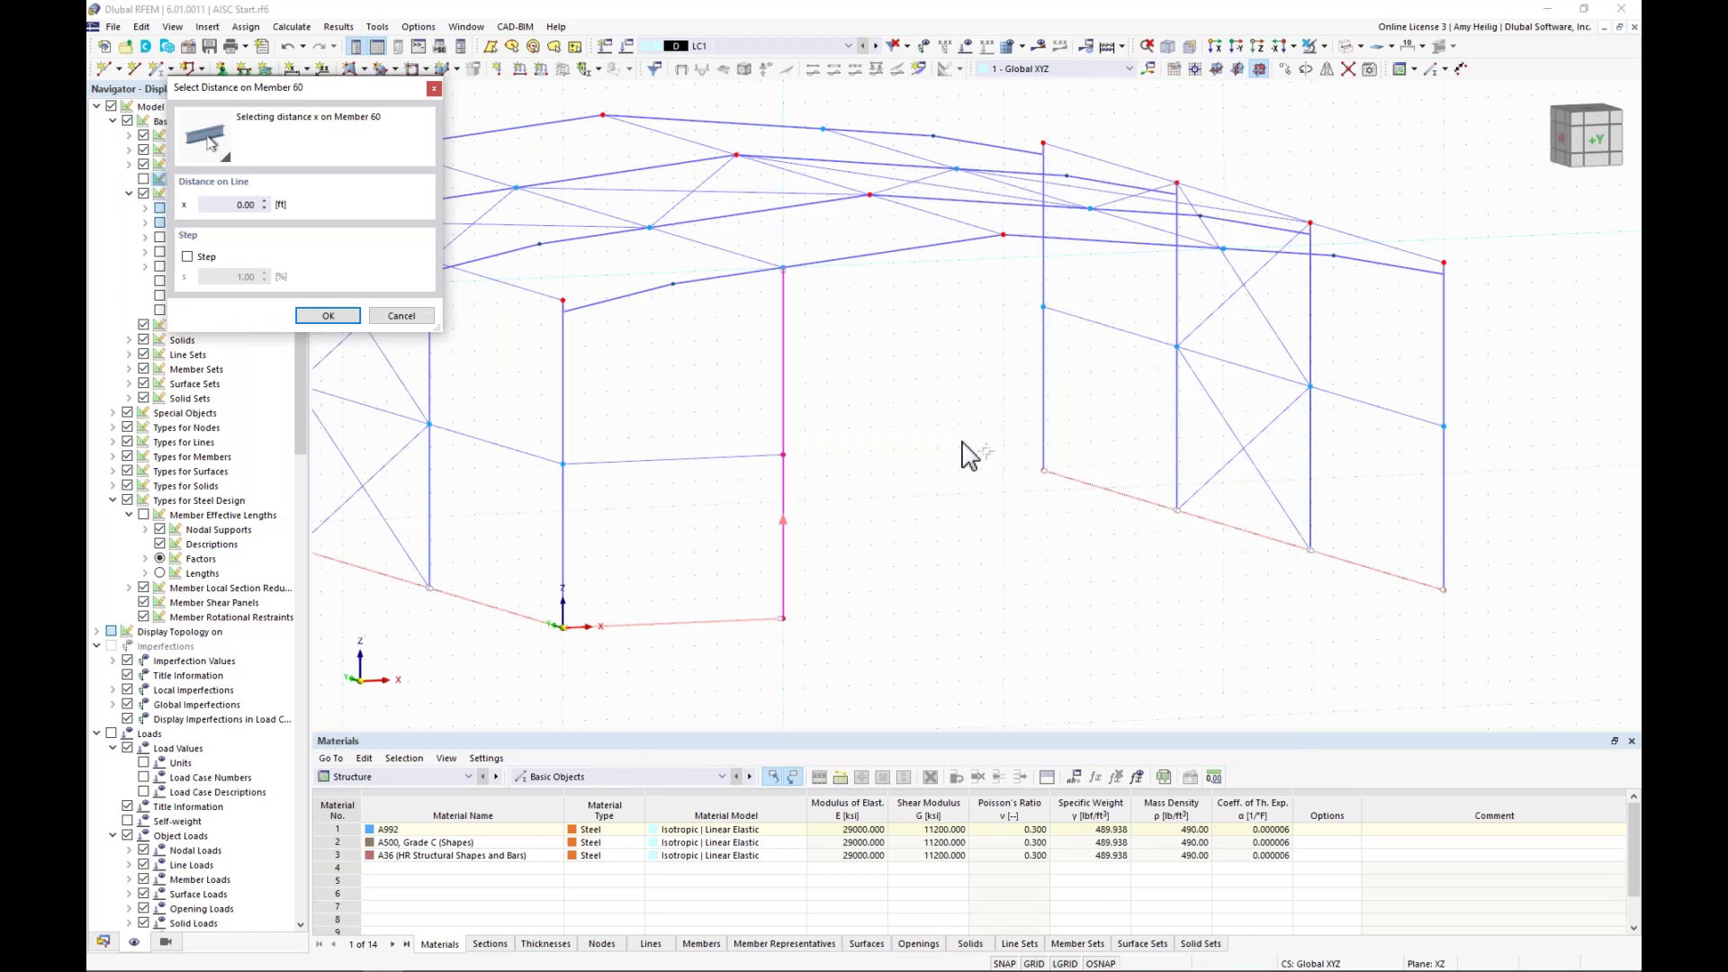
left_click(783, 456)
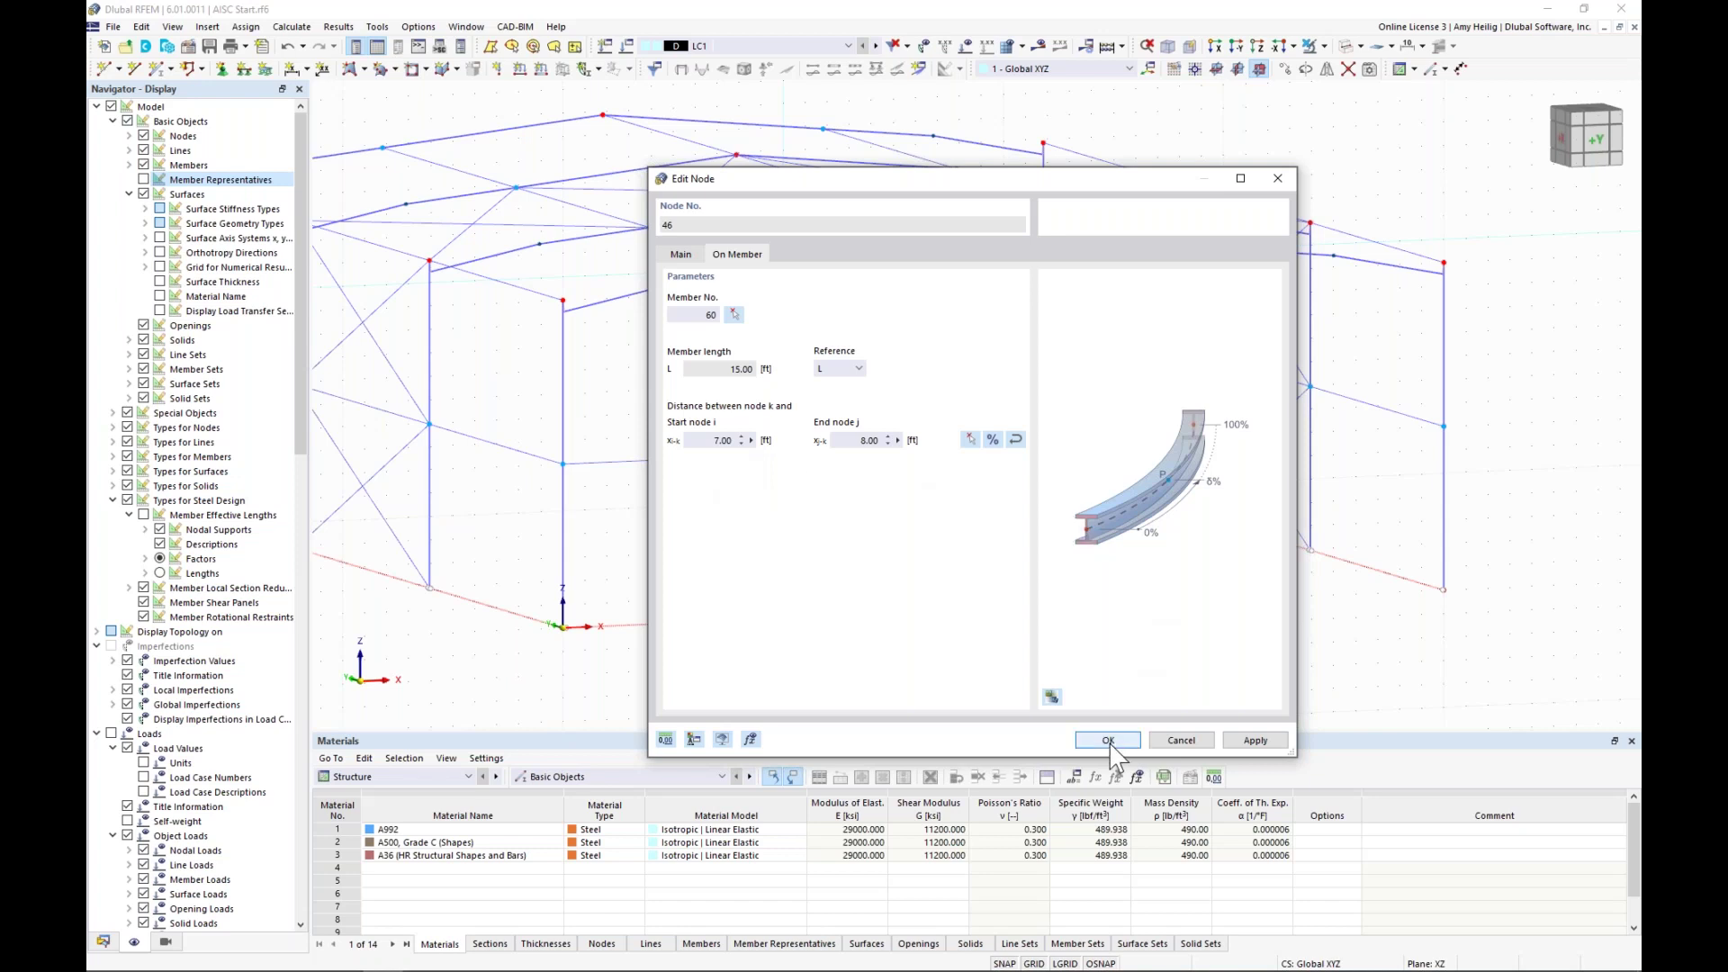
key("Return")
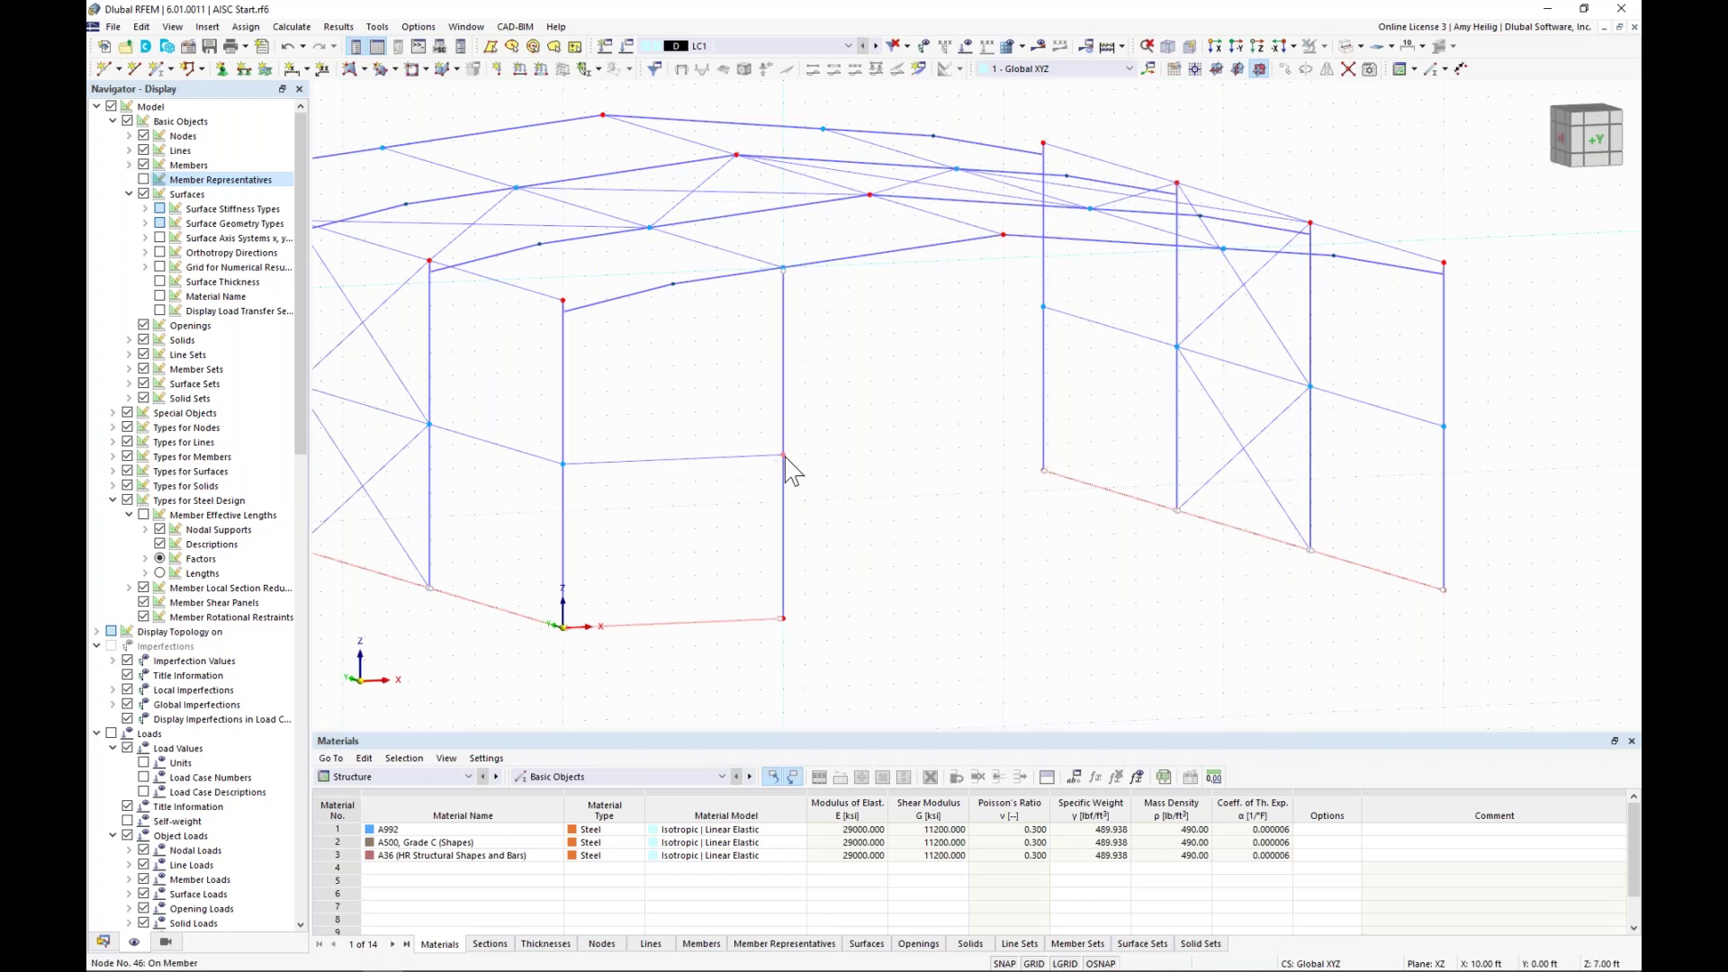
- Copy the end-wall column, girt and base coupling to the ridge and opposite mid-rafter lines, and fill the last bay with girt and coupling
left_click_drag(836, 672, 724, 442)
middle_click_drag(1001, 571, 975, 565, "ctrl")
scroll(979, 565, "down", 1)
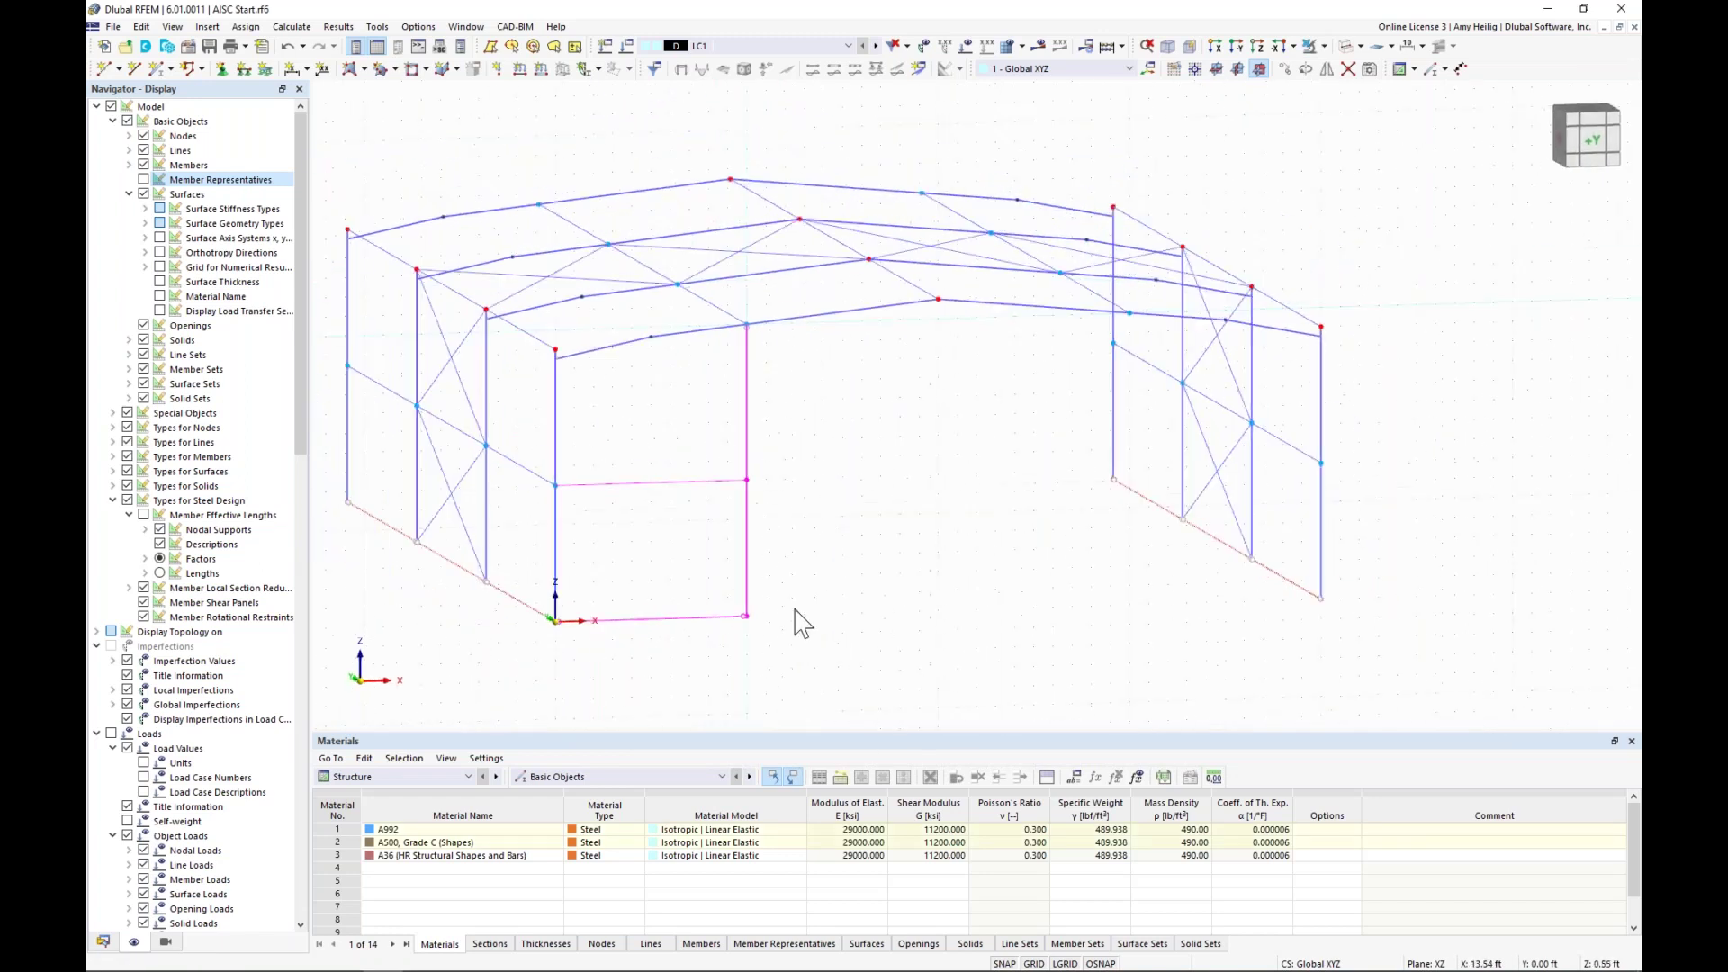
left_click(939, 612)
left_click_drag(938, 612, 1129, 611, "ctrl")
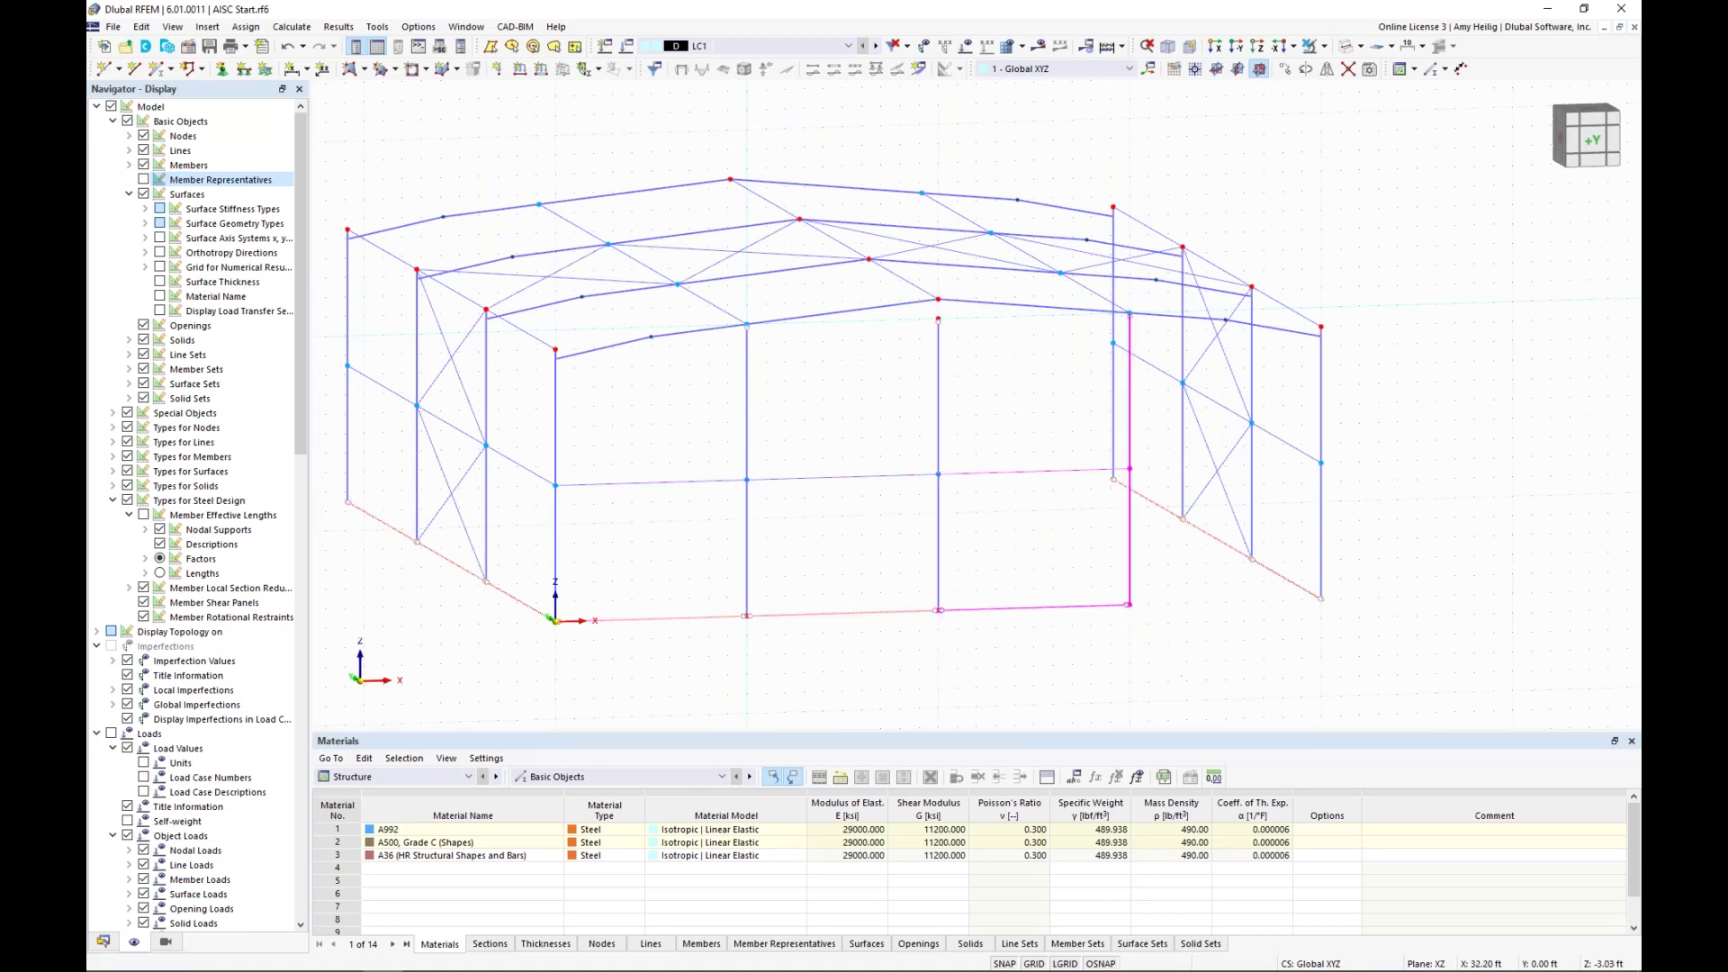
middle_click_drag(1197, 605, 925, 532, "ctrl")
left_click_drag(944, 510, 1027, 512, "ctrl")
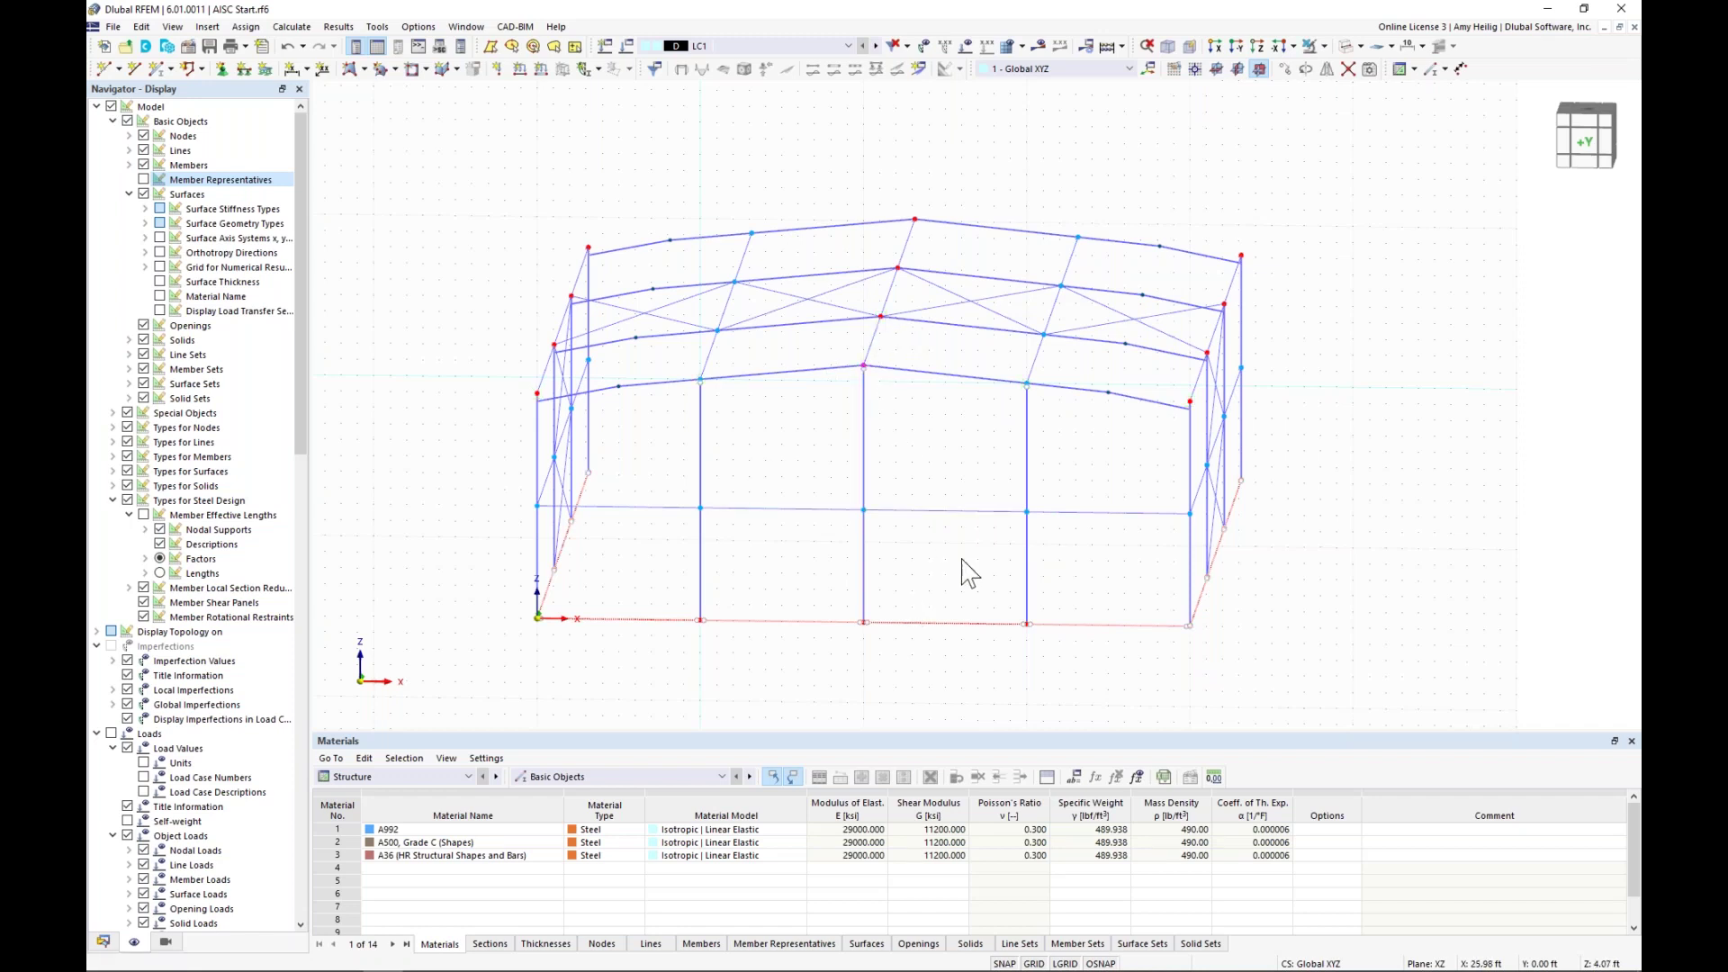
- Copy all front end-wall columns, girts and base couplings to the rear frame
left_click_drag(665, 472, 664, 472)
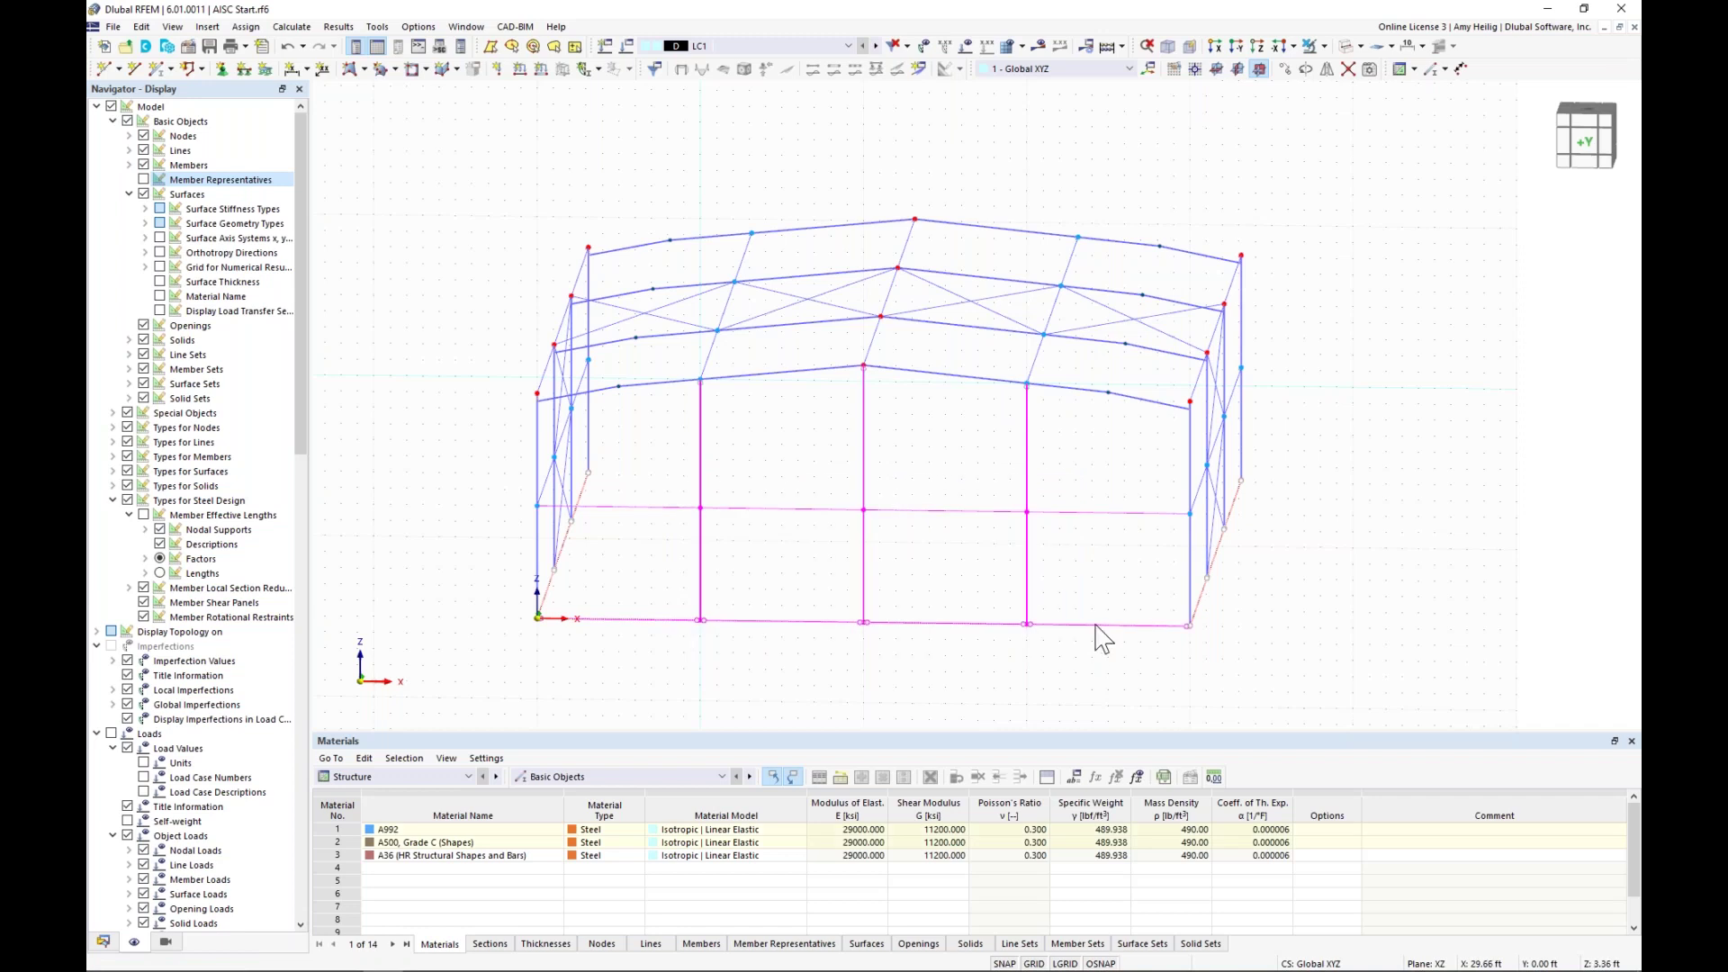
left_click_drag(1101, 672, 750, 232)
middle_click_drag(521, 490, 774, 468)
middle_click_drag(664, 480, 647, 506, "ctrl")
middle_click_drag(1086, 714, 1082, 679)
left_click(1158, 635)
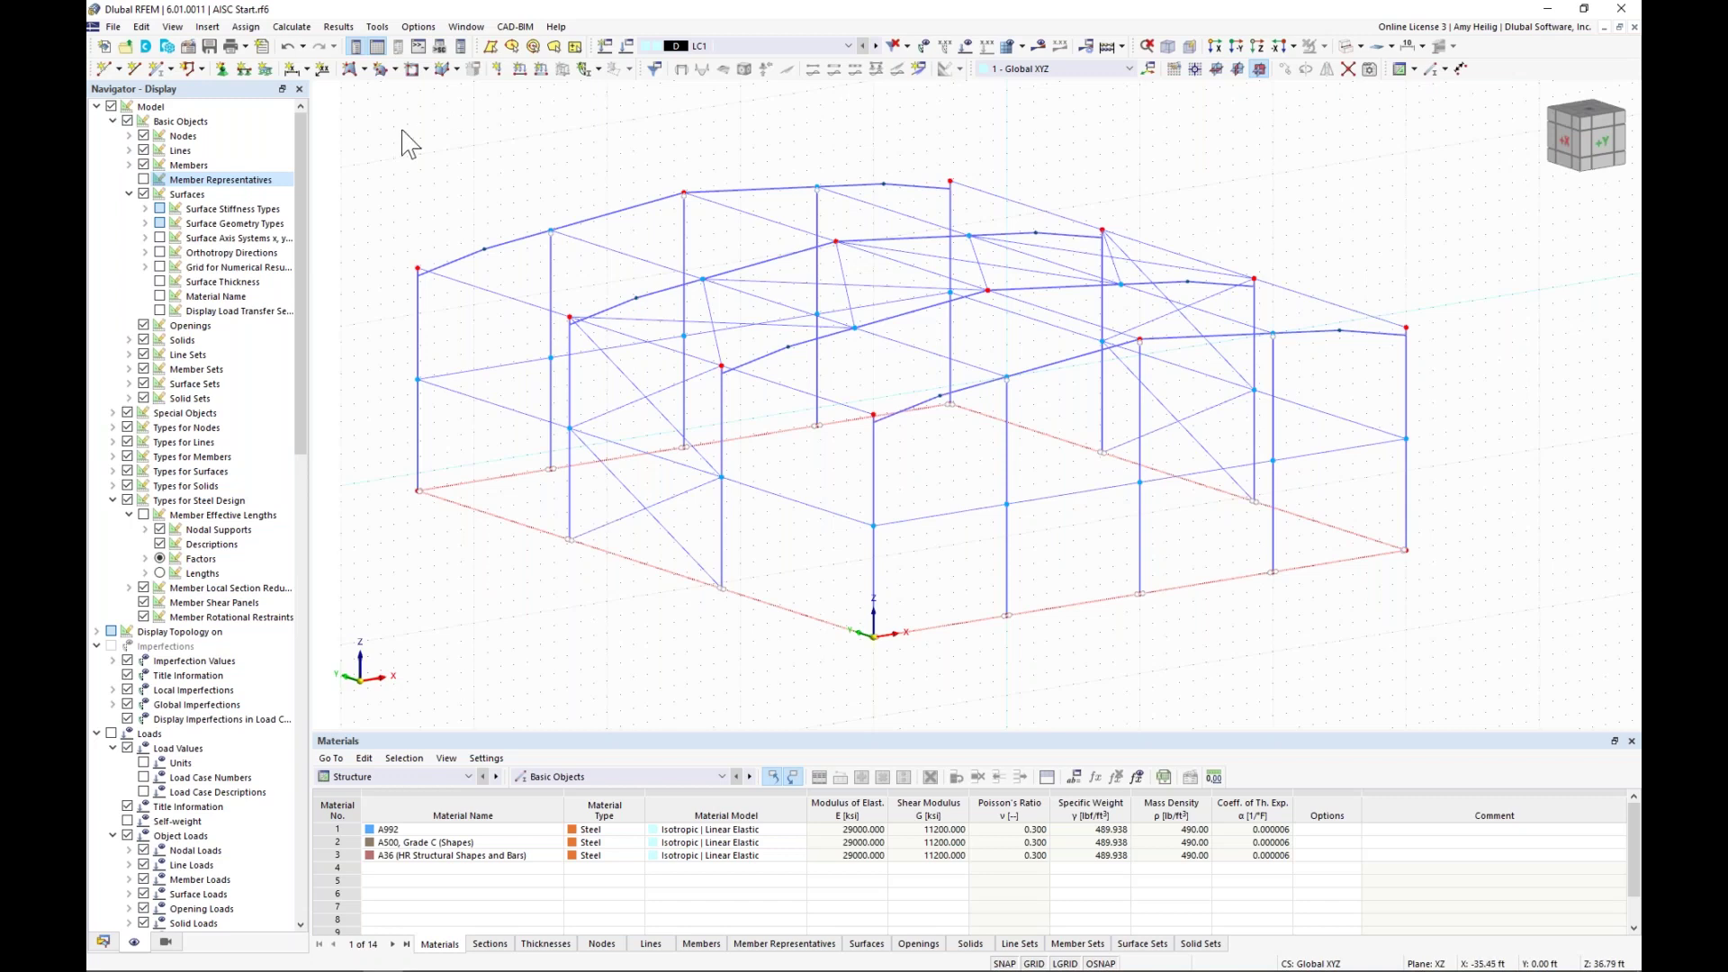
- Start a new polygonal surface with the stiffness type Load Transfer
left_click(364, 70)
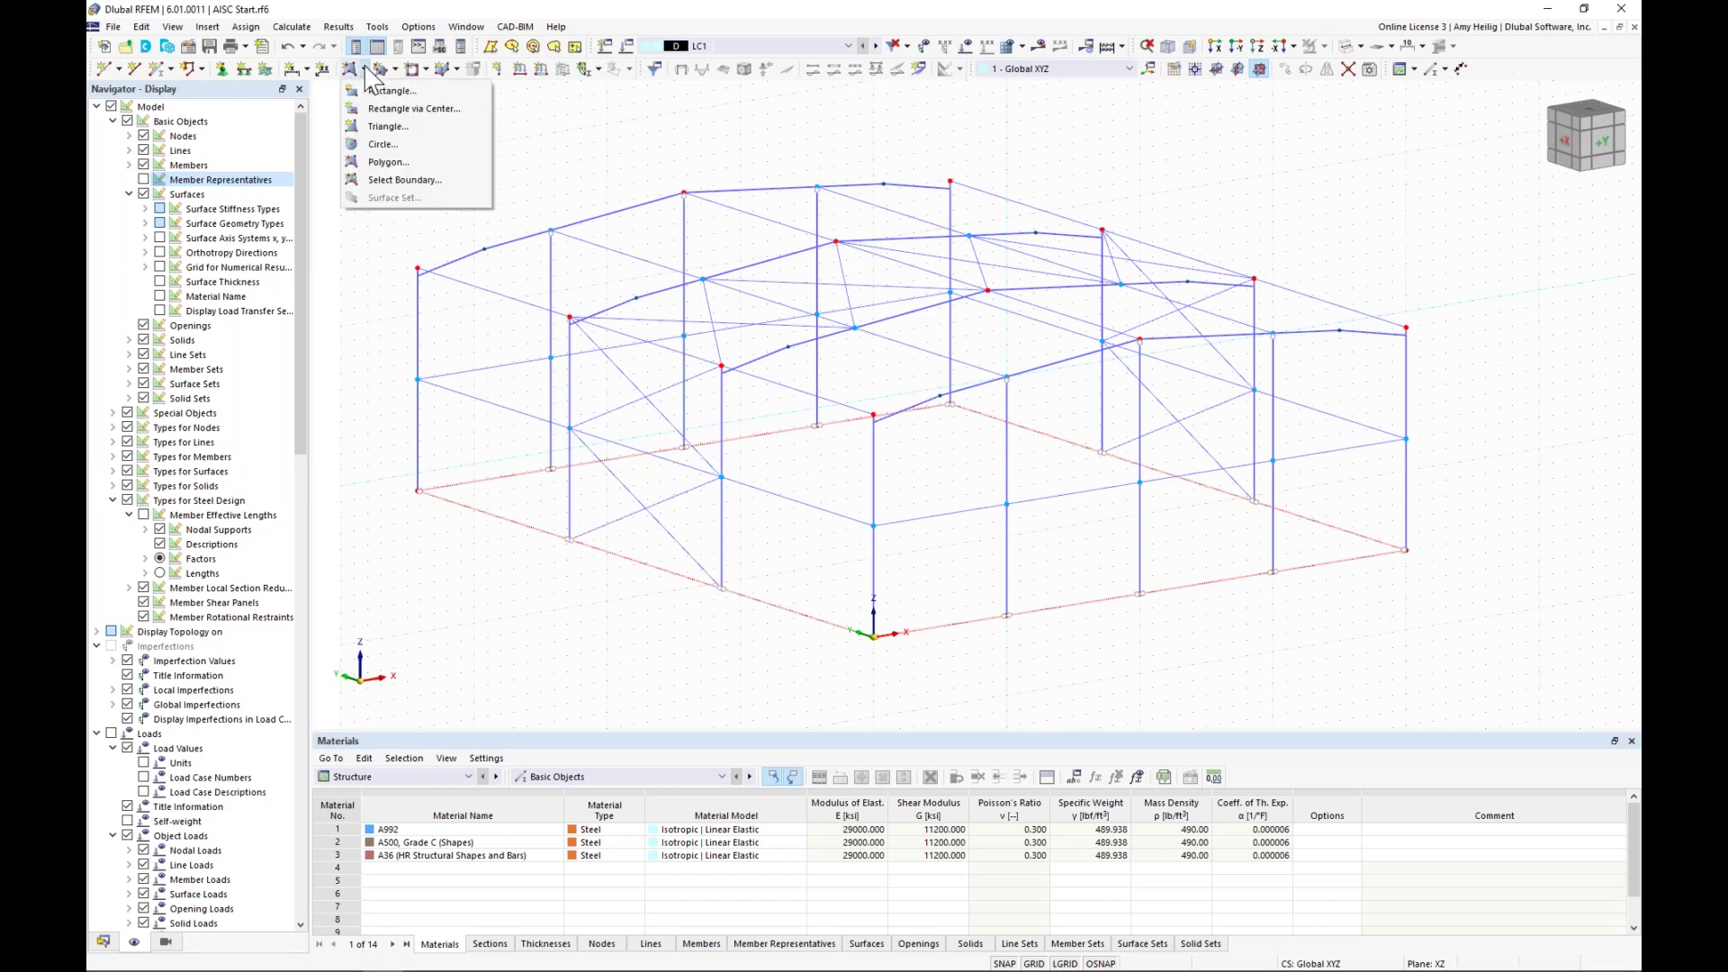
left_click(387, 162)
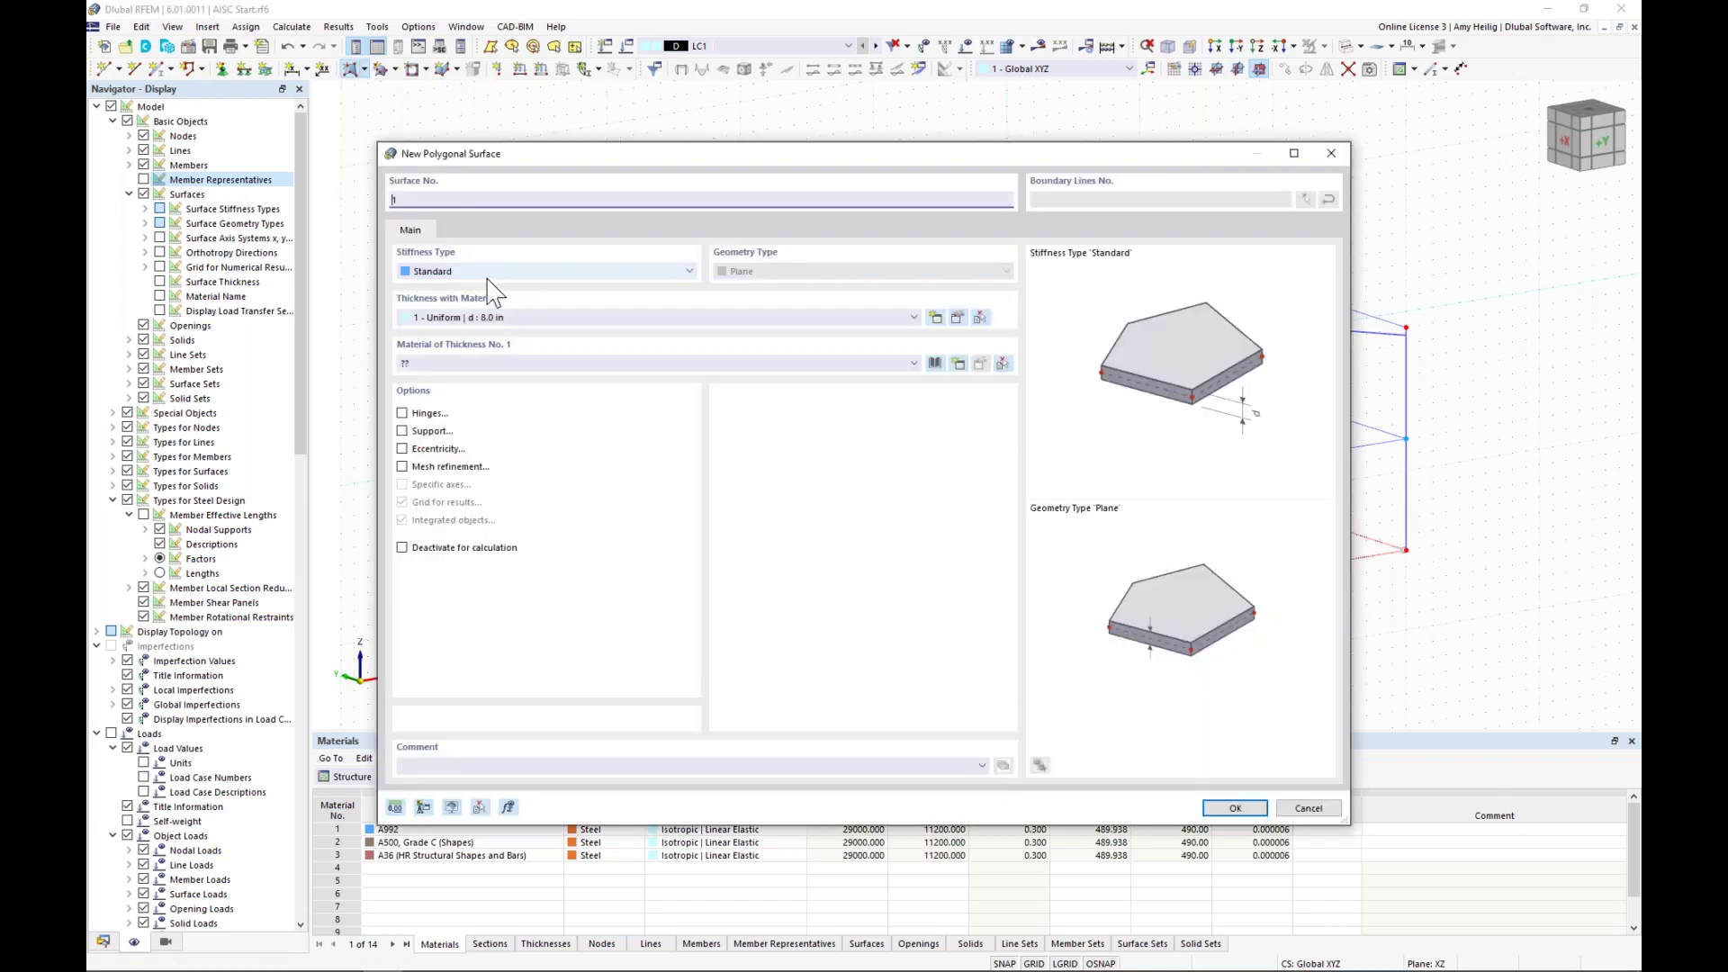
left_click(492, 271)
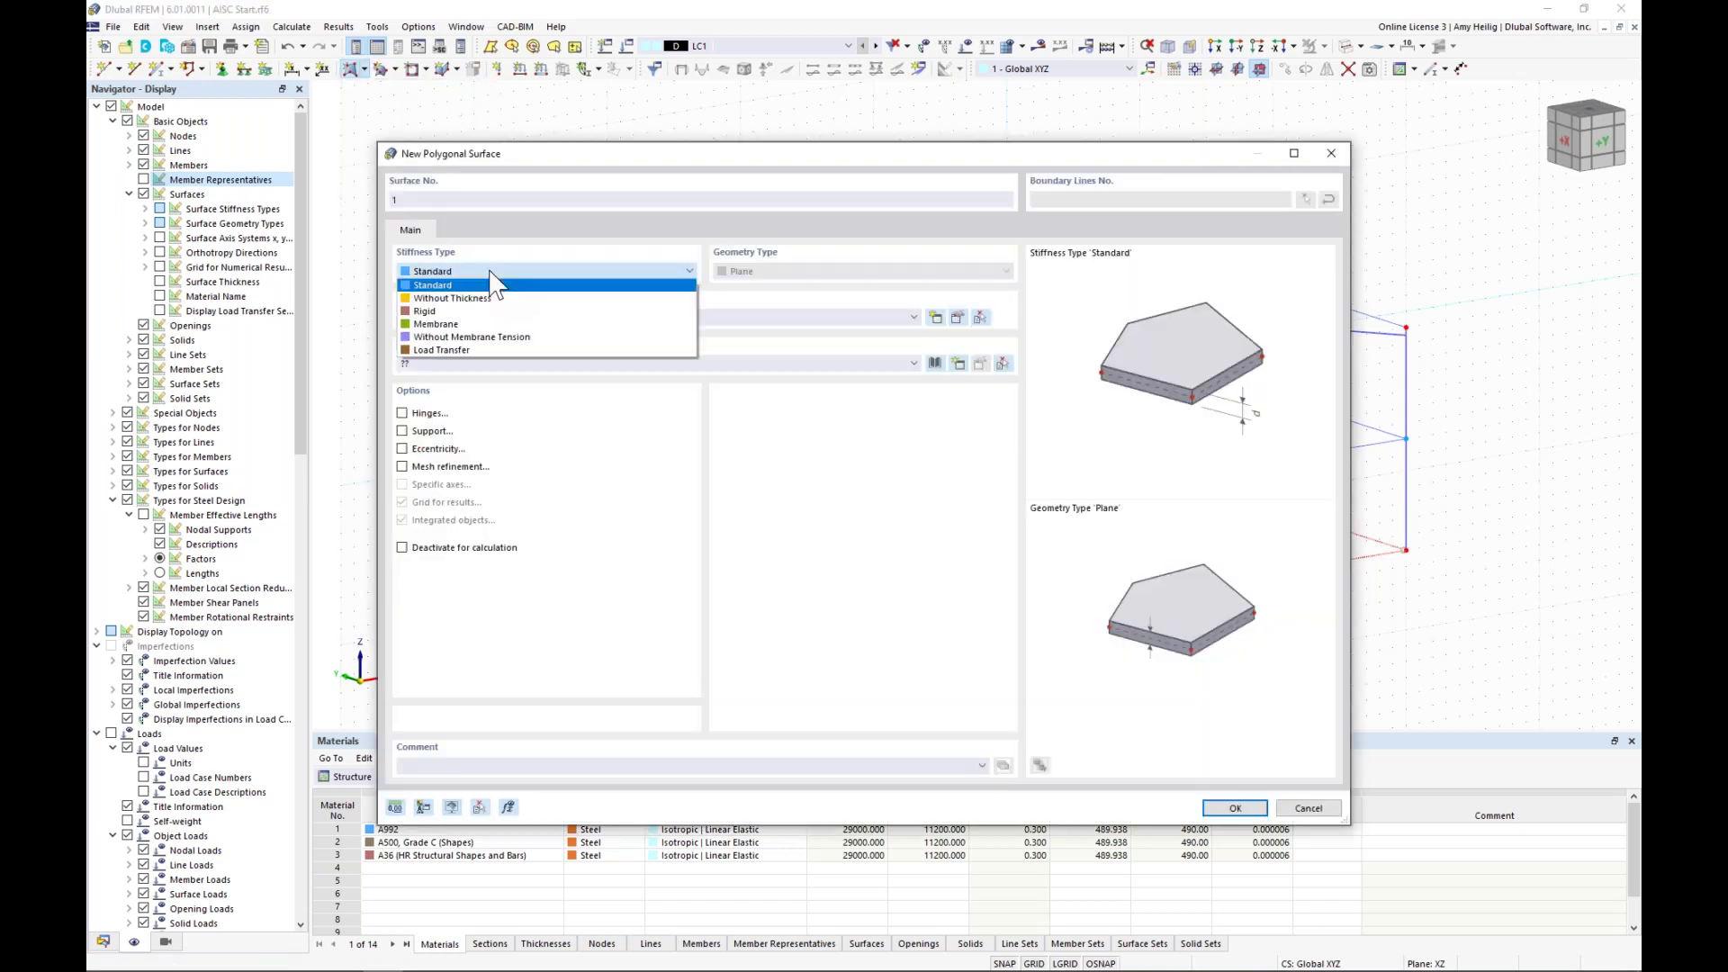
left_click(483, 364)
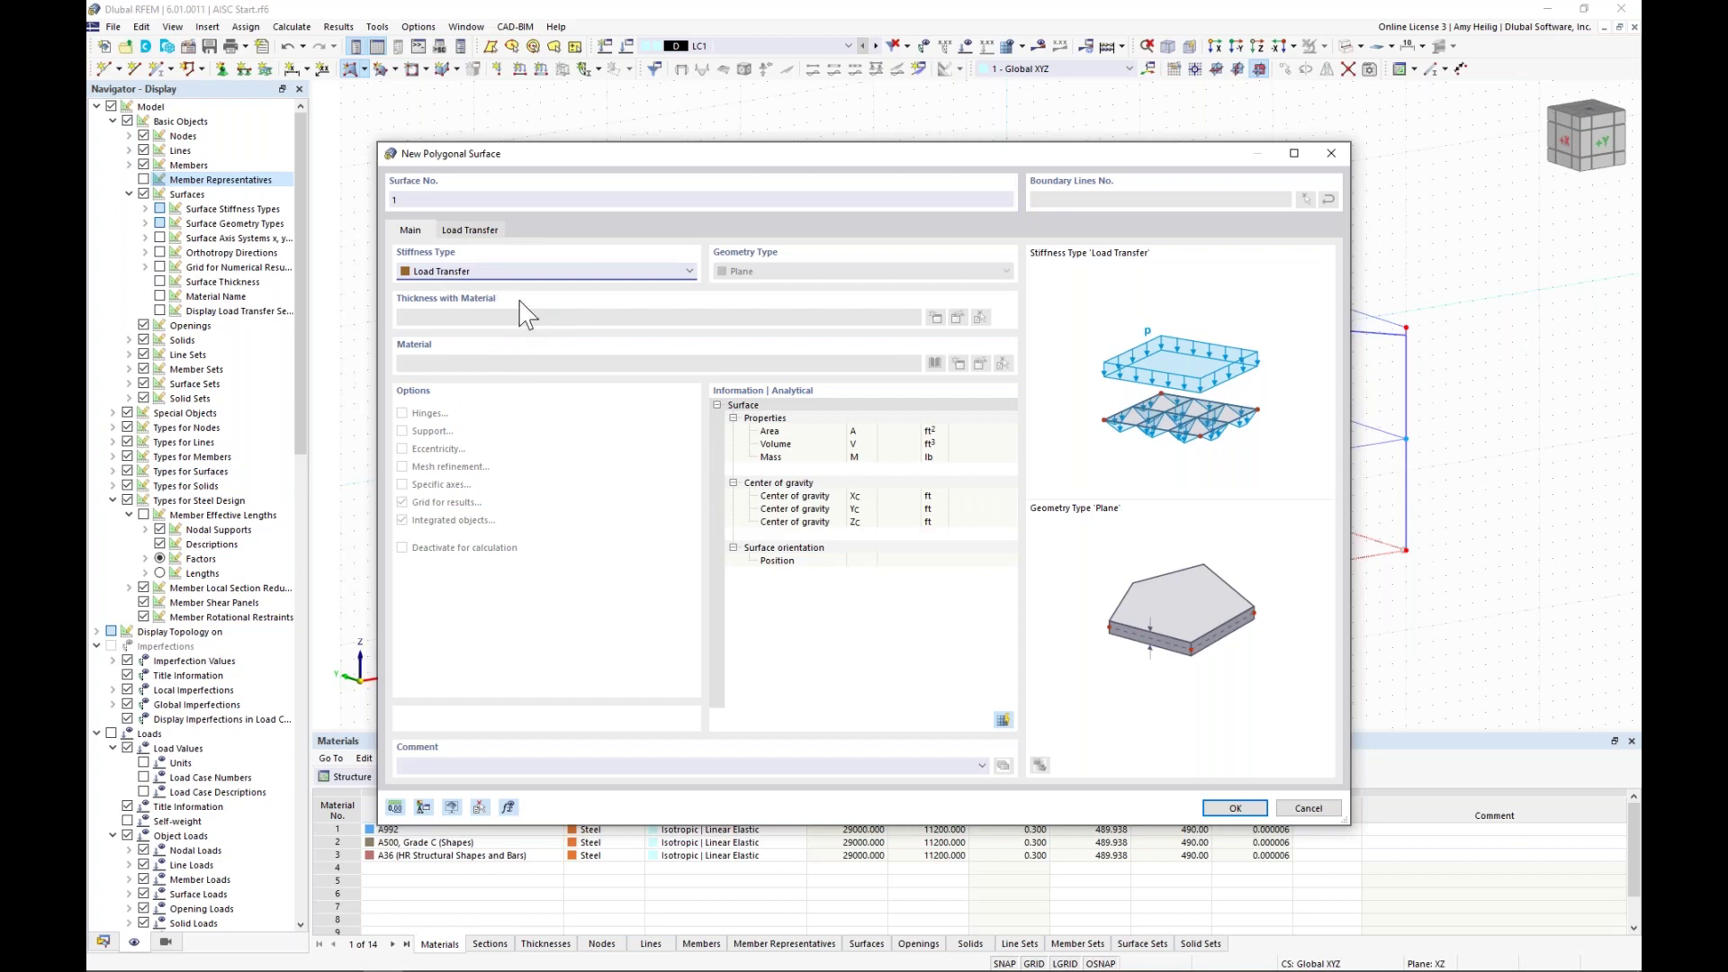
- Set the surface's load transfer direction to Local in x, assign a surface weight of 10 lb/ft², and accept the settings
left_click(488, 234)
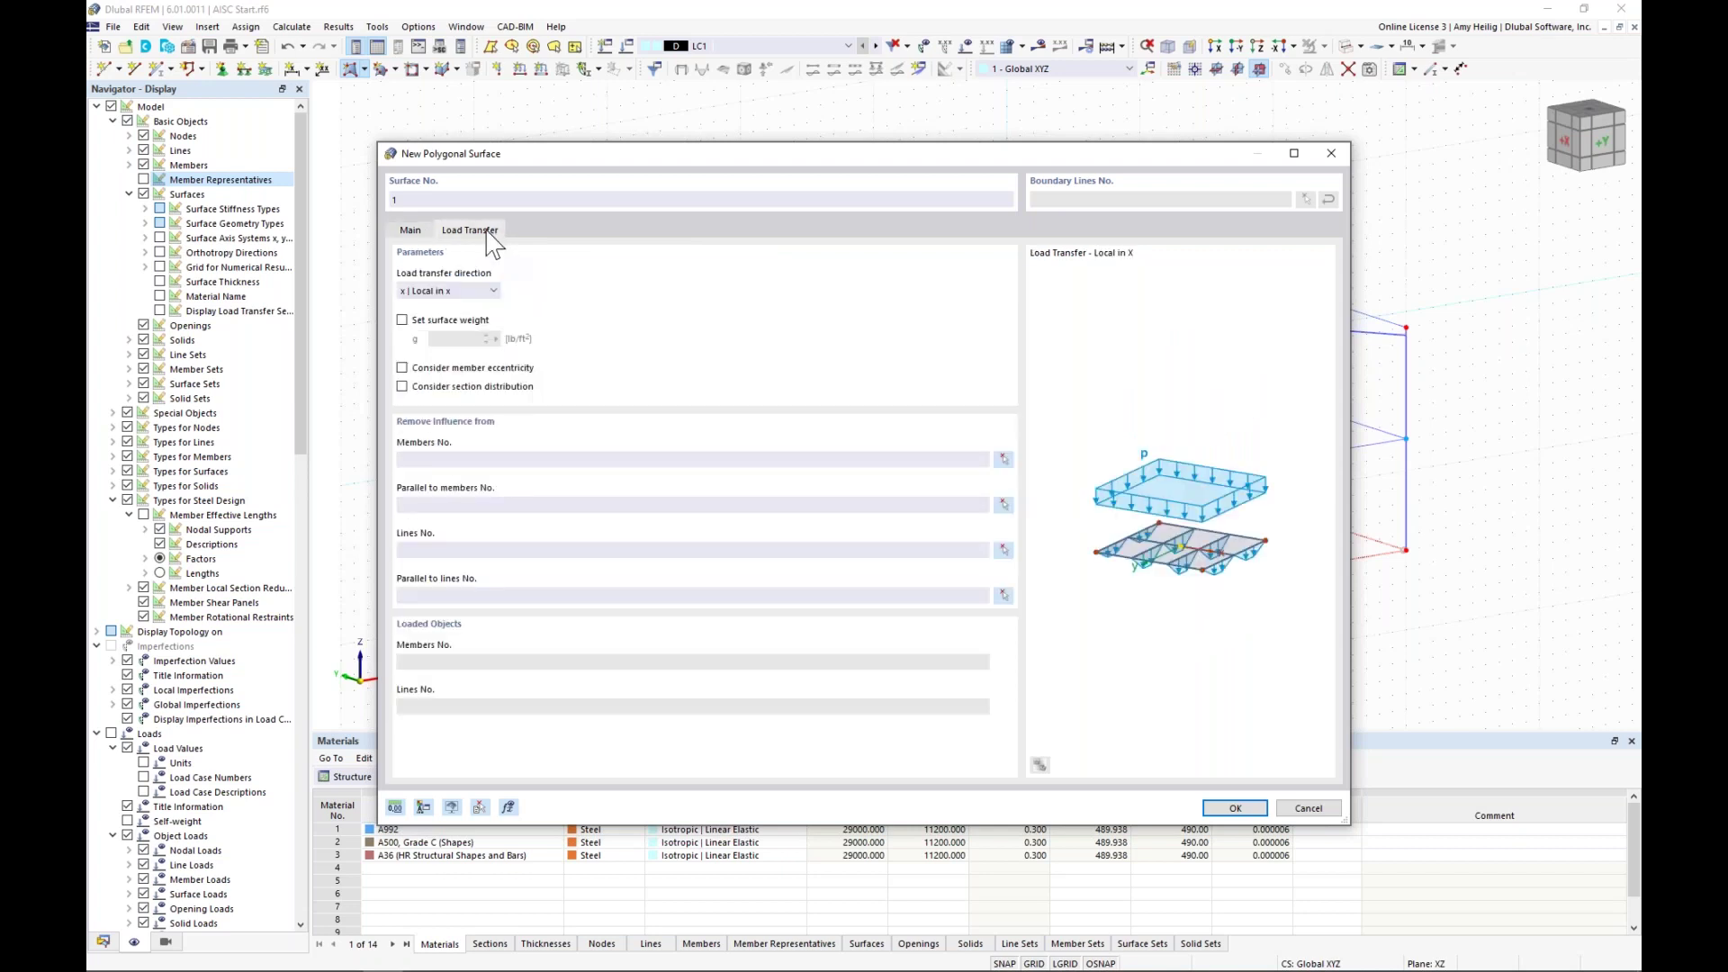
left_click(477, 291)
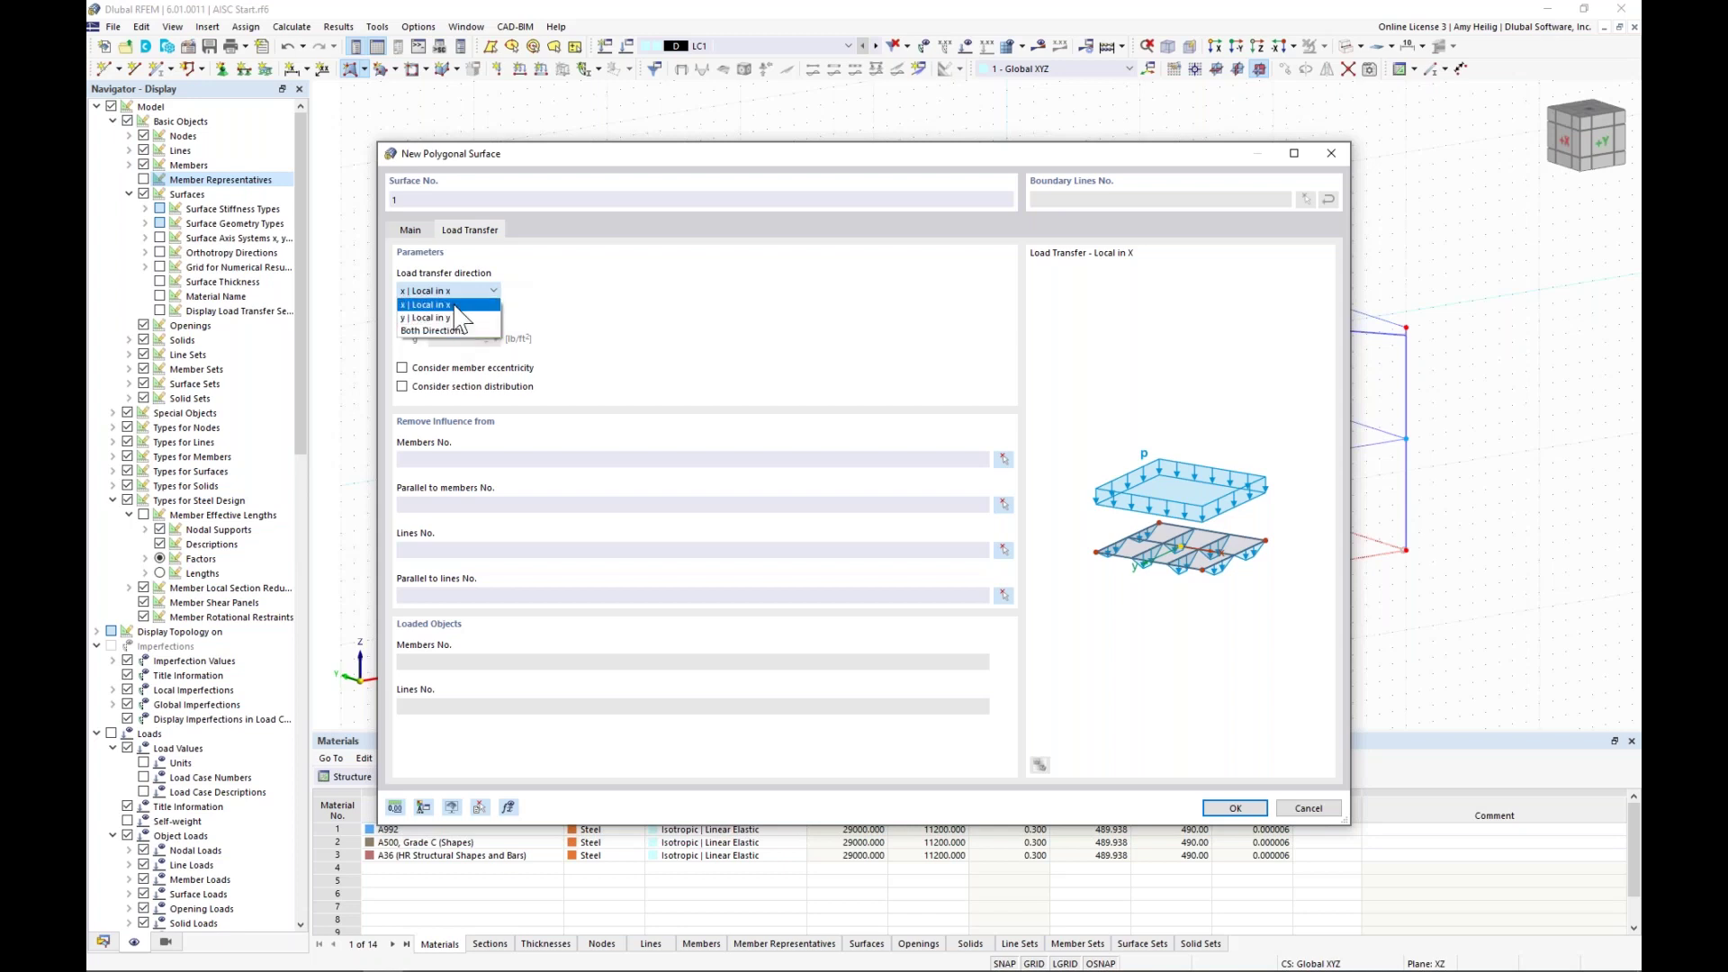
left_click(459, 307)
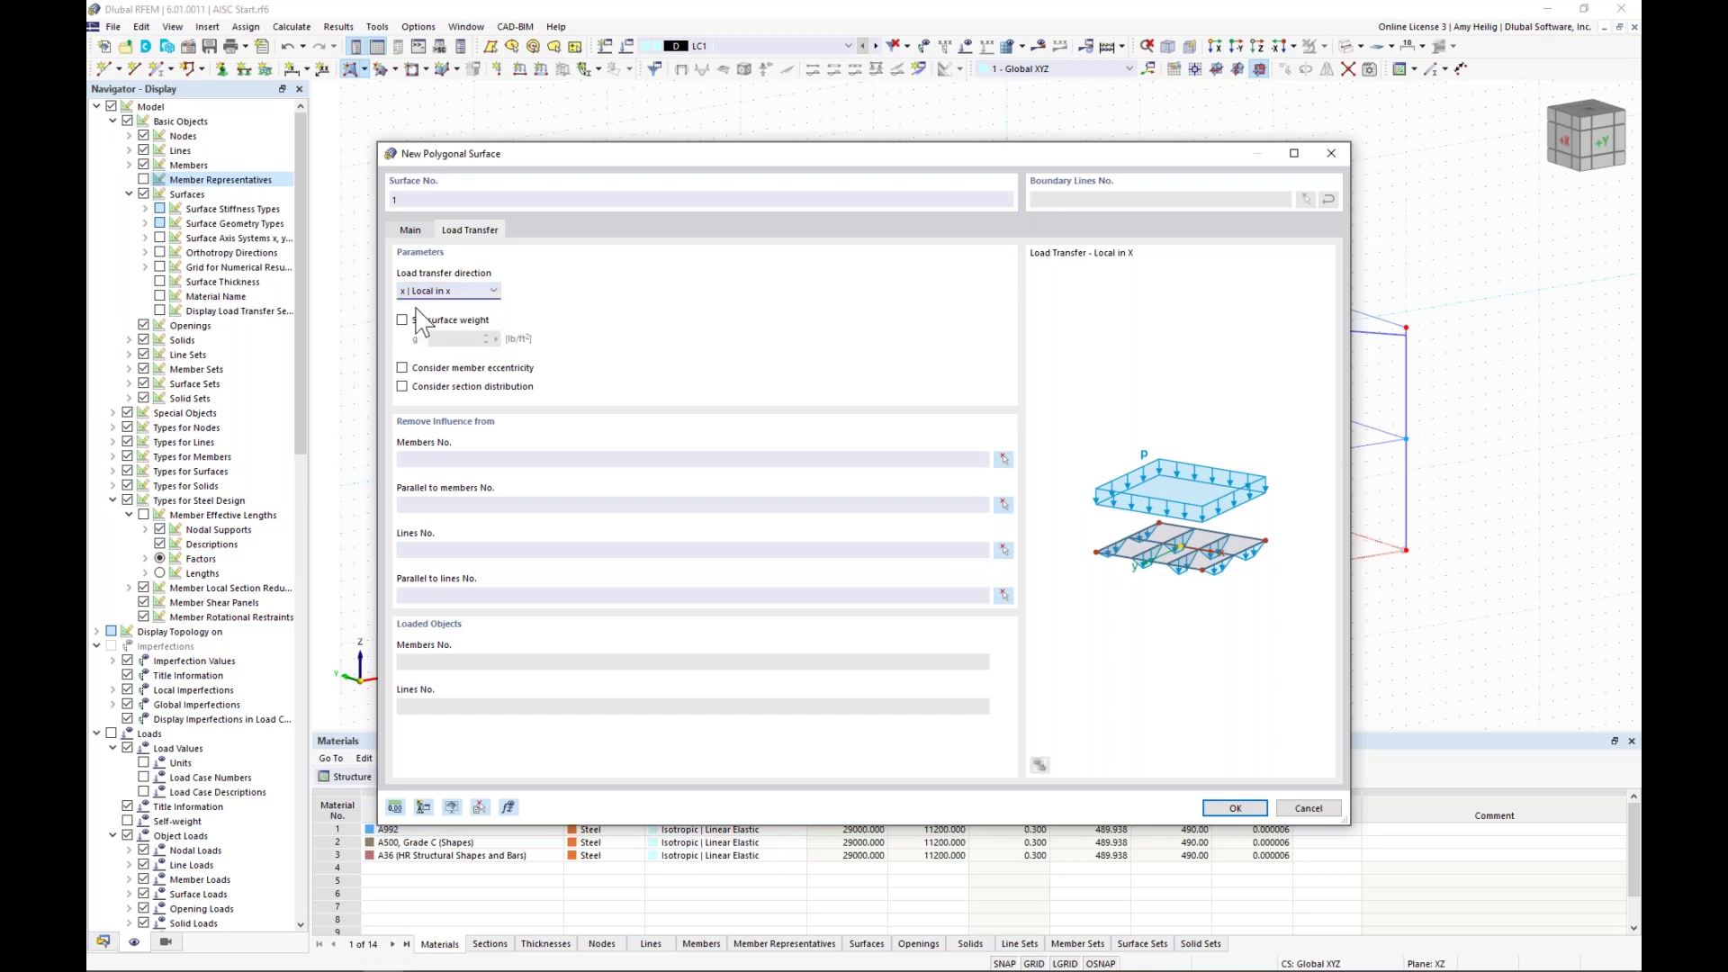
left_click(402, 320)
double_click(467, 339)
left_click(1235, 809)
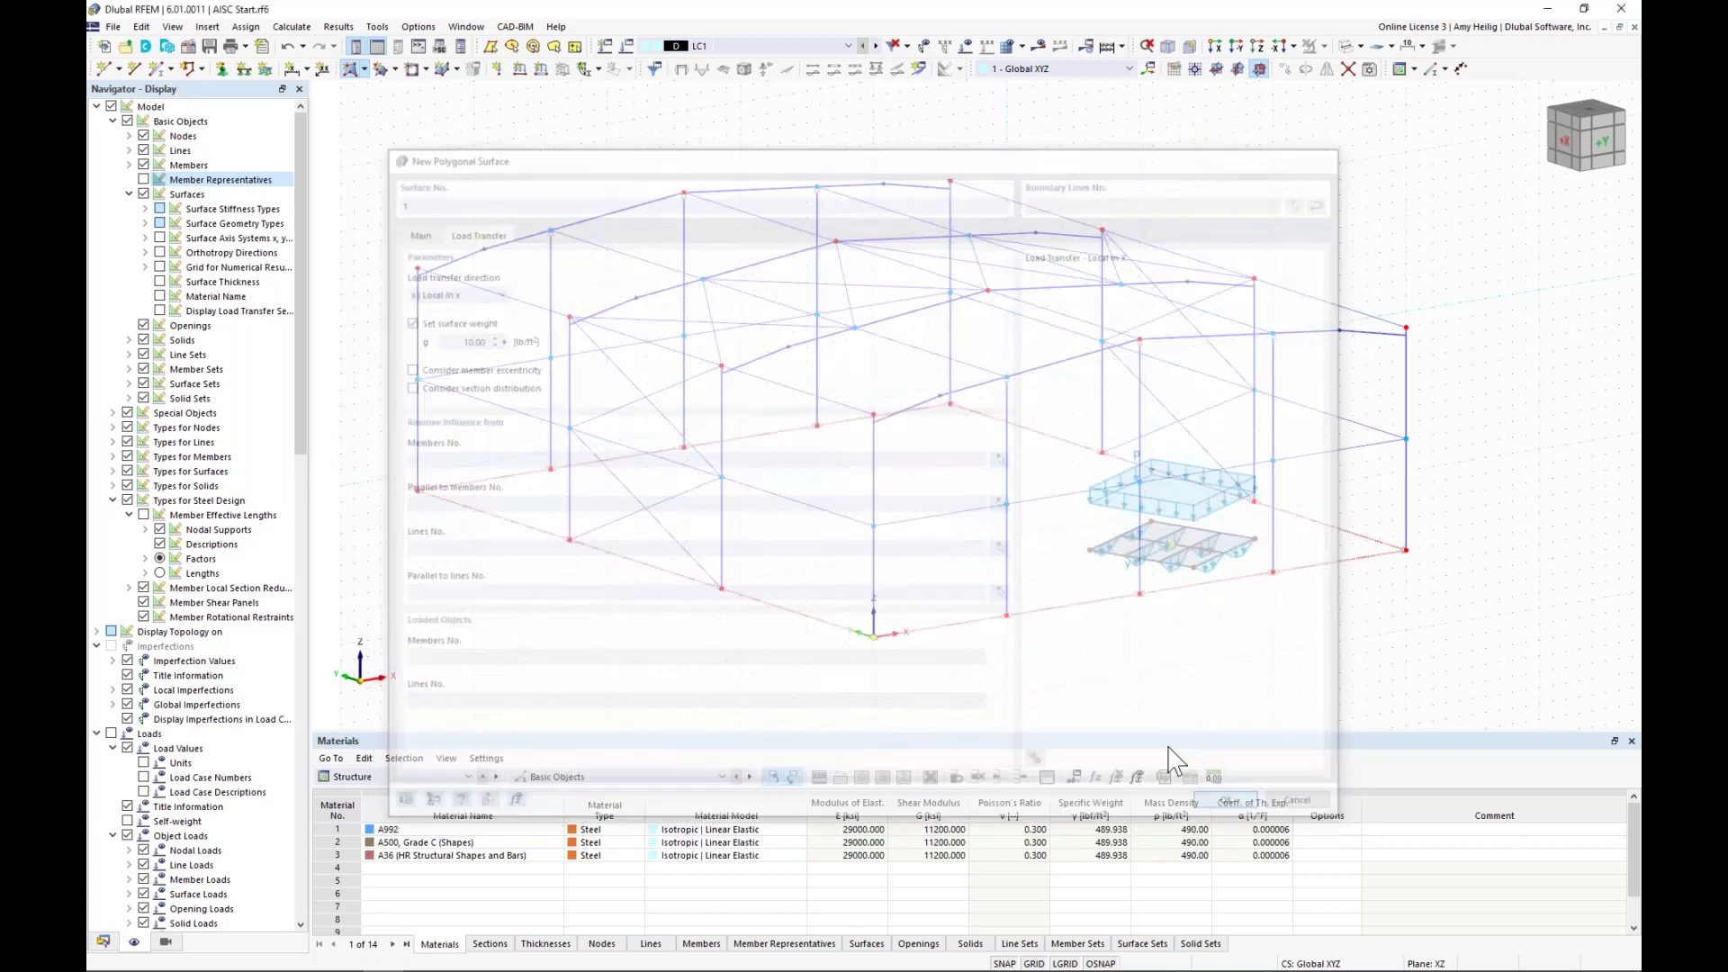
- Draw the load transfer surface around the outline of the front end wall, starting at the origin
left_click(873, 637)
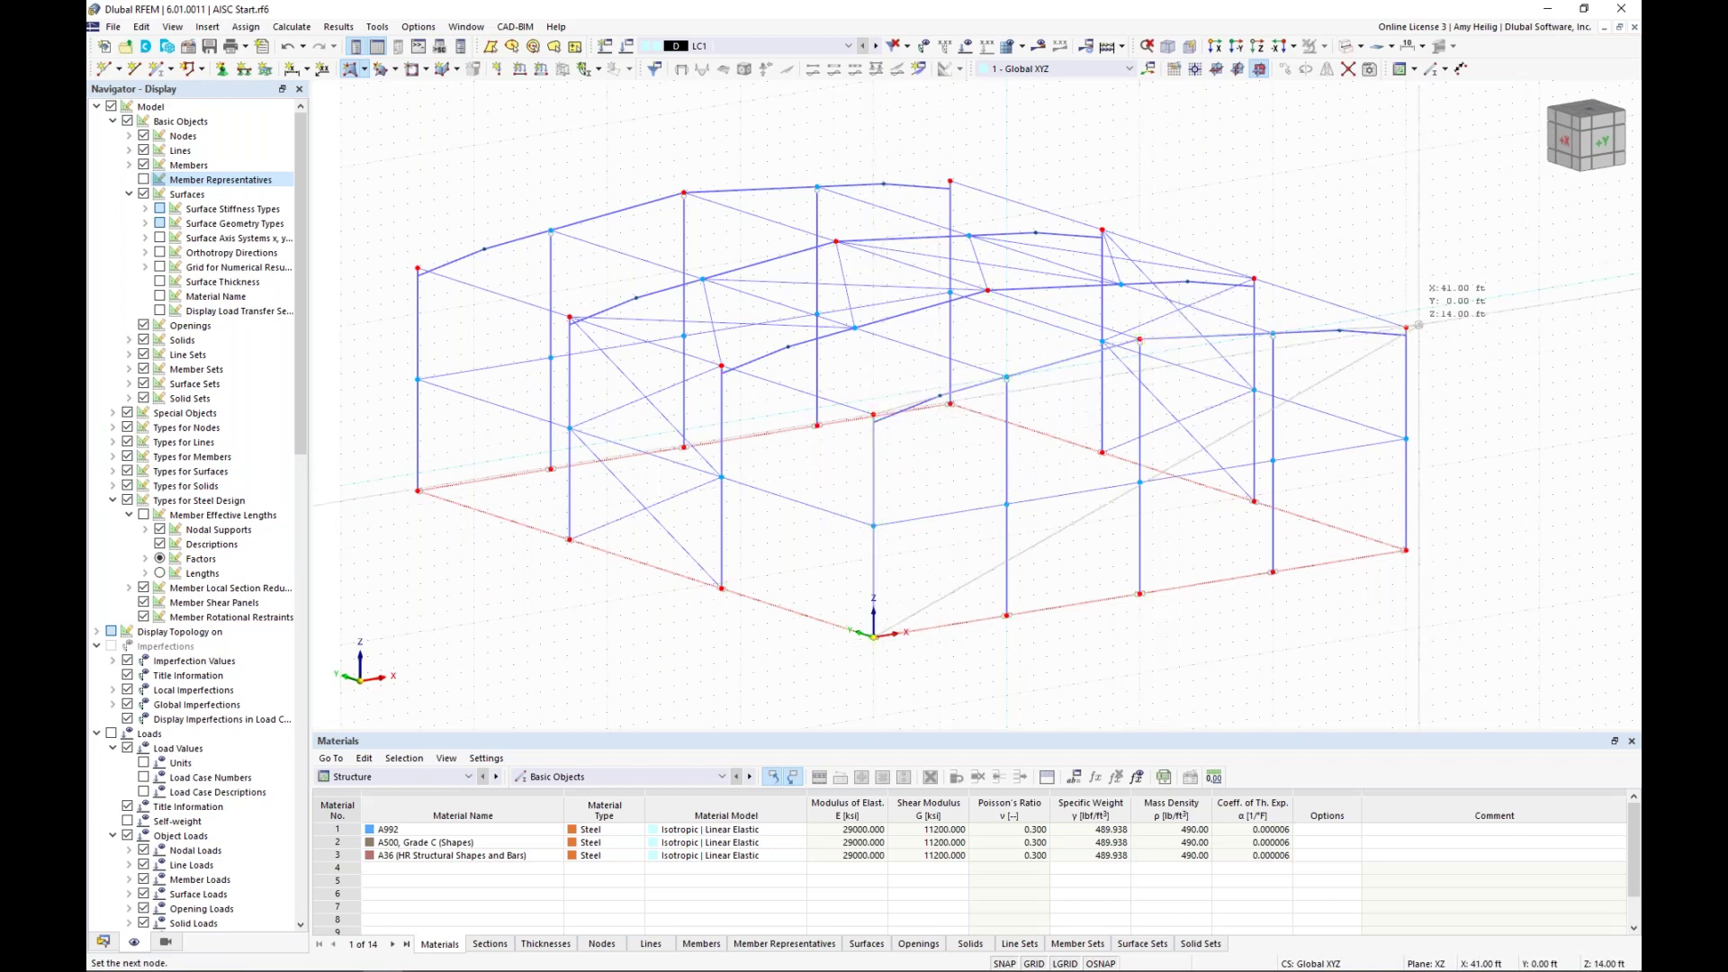
left_click(1406, 550)
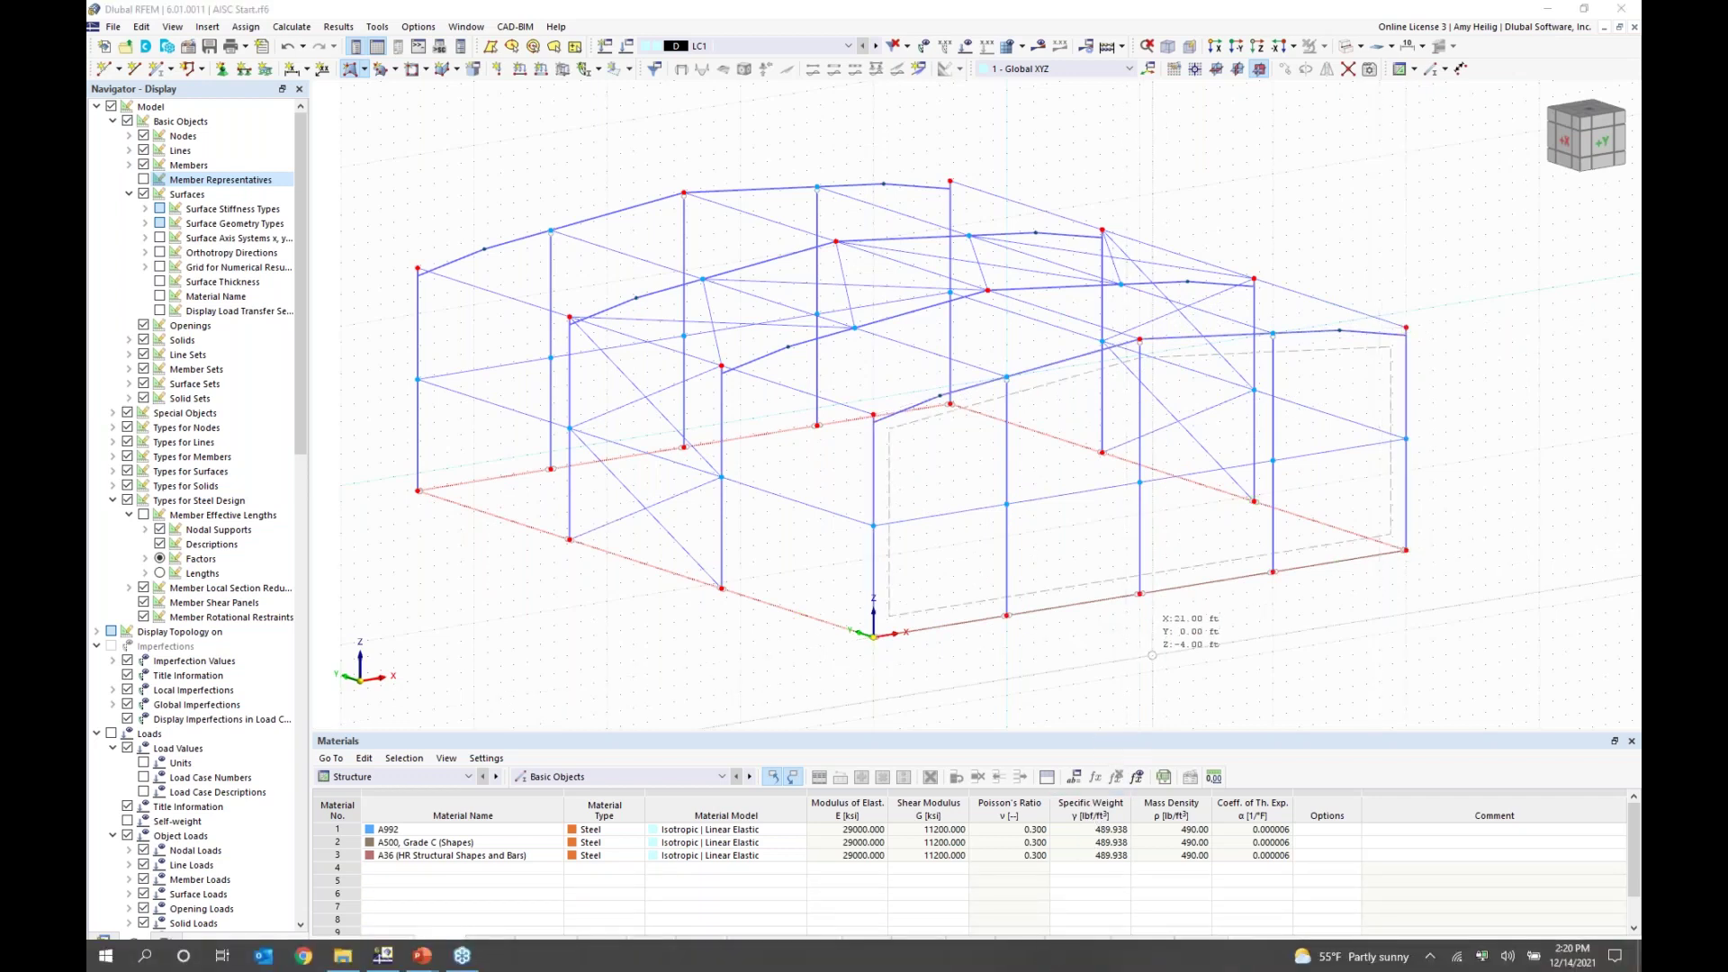
- Draw load transfer surfaces over the side wall opposite the origin and over its adjoining roof slope
middle_click_drag(1429, 603, 1103, 611, "ctrl")
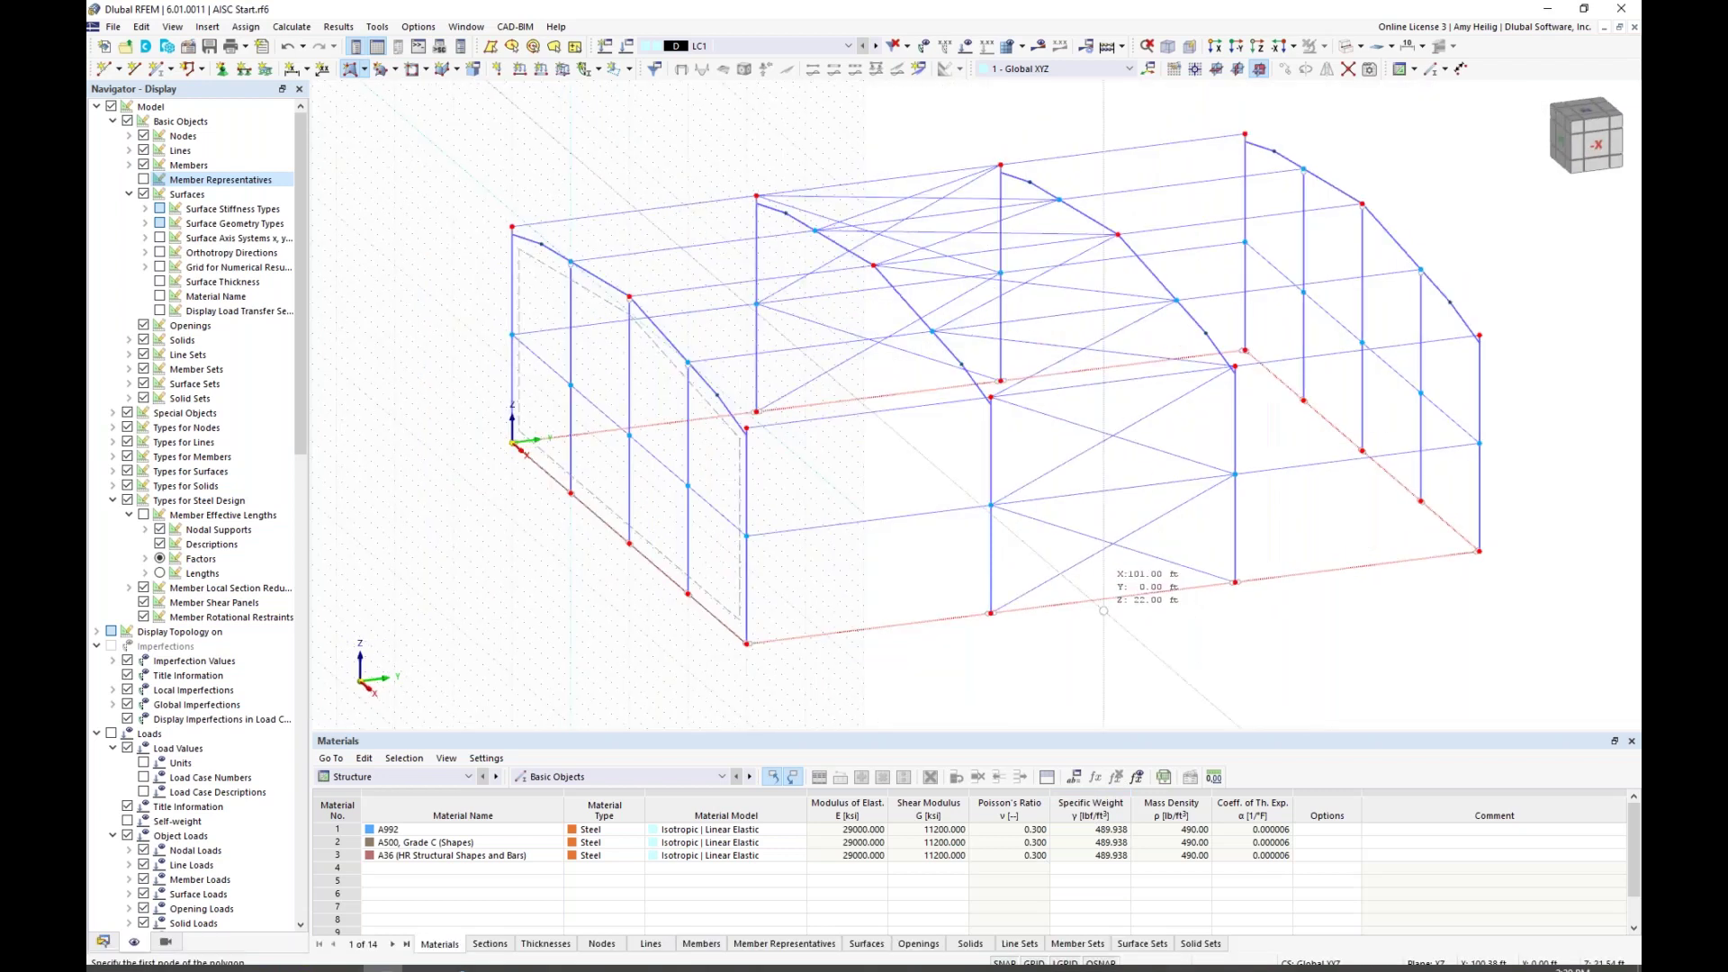
left_click(746, 643)
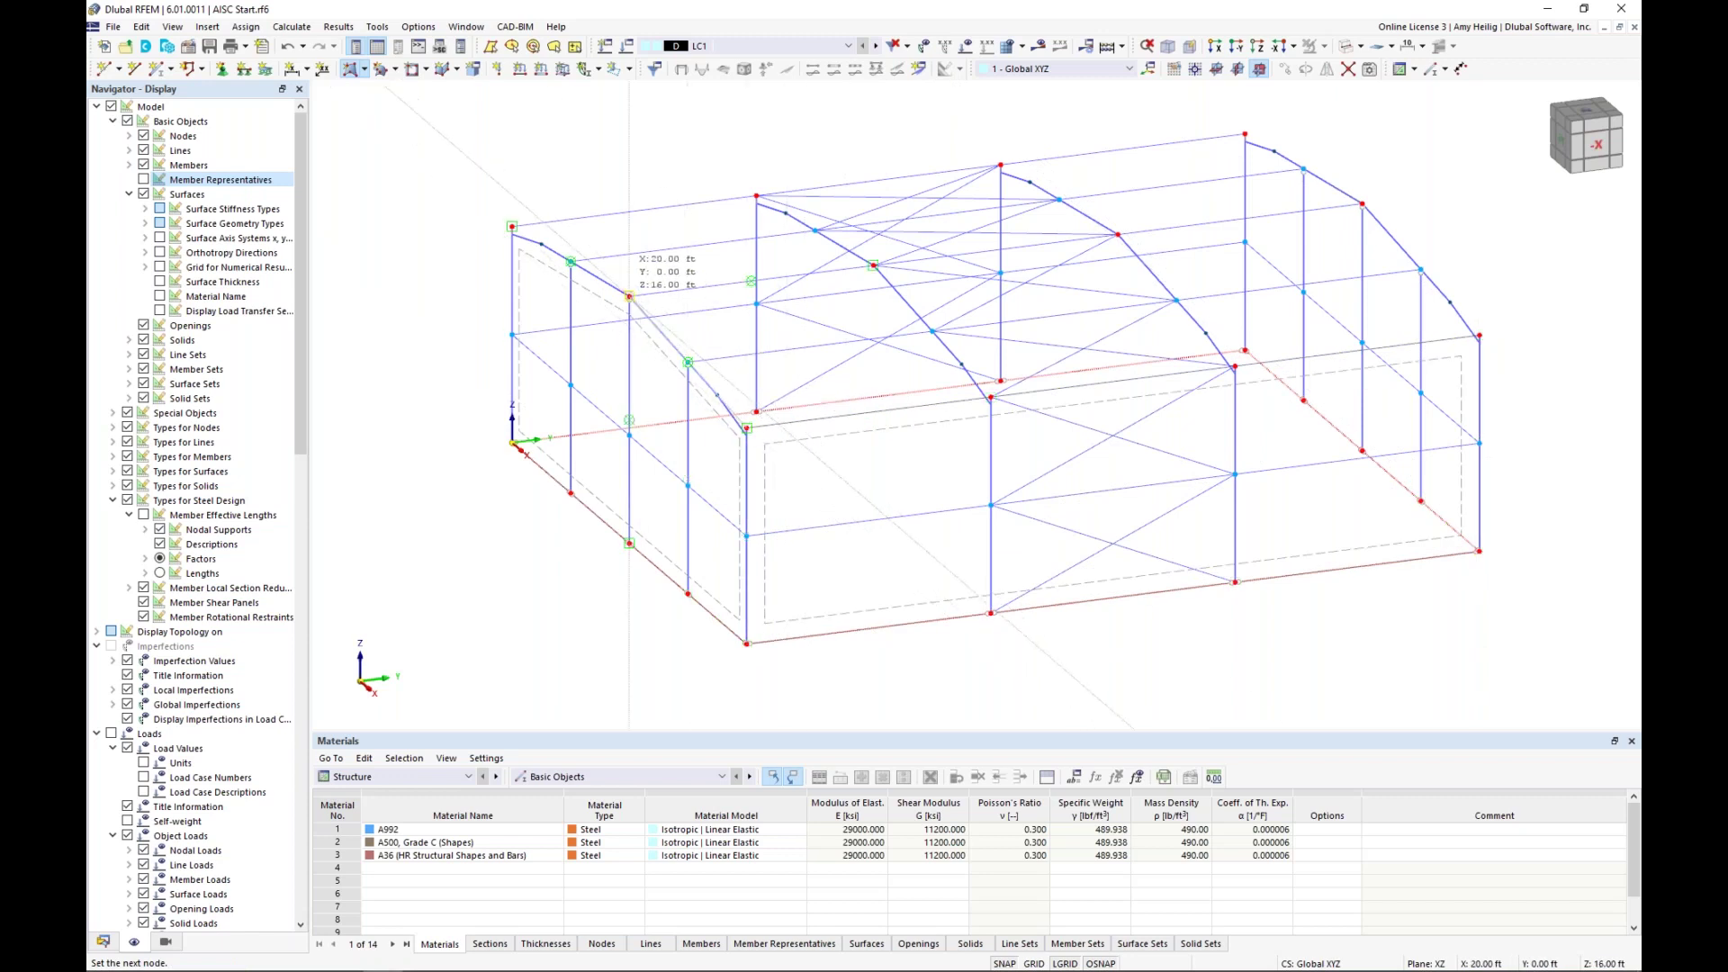
left_click(1479, 335)
- Draw load transfer surfaces over the side wall at X 0 and over its adjoining roof slope up to the ridge
middle_click_drag(928, 459, 1127, 412, "ctrl")
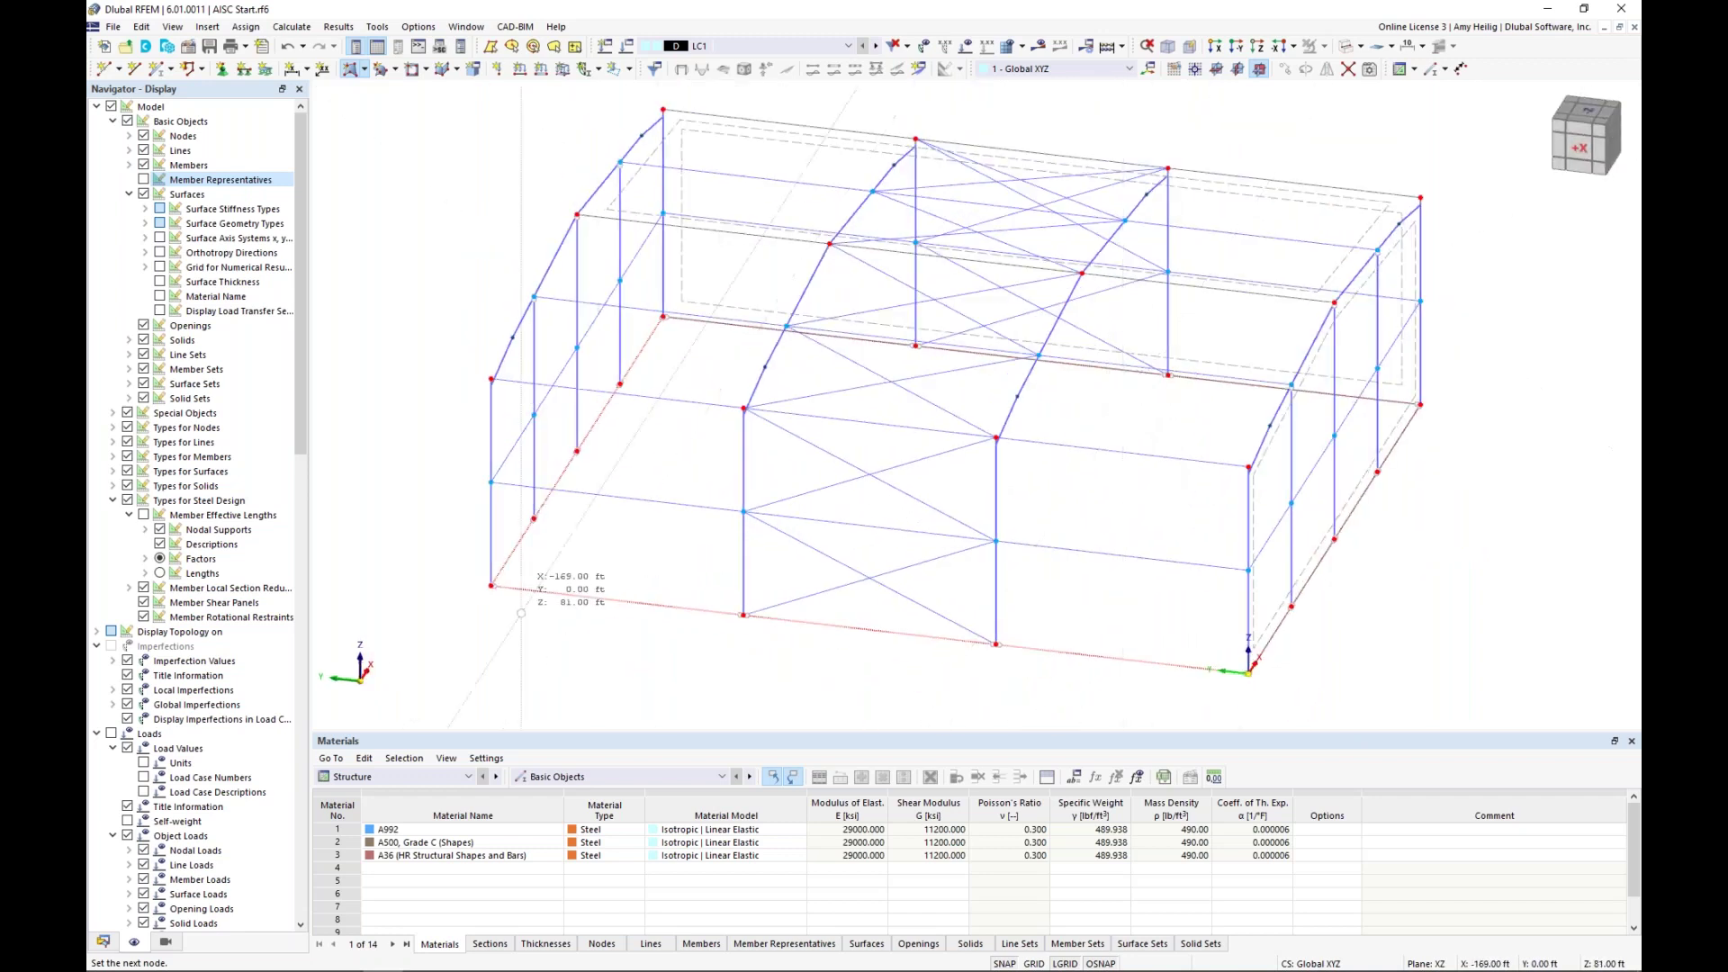
left_click(492, 379)
left_click(1247, 467)
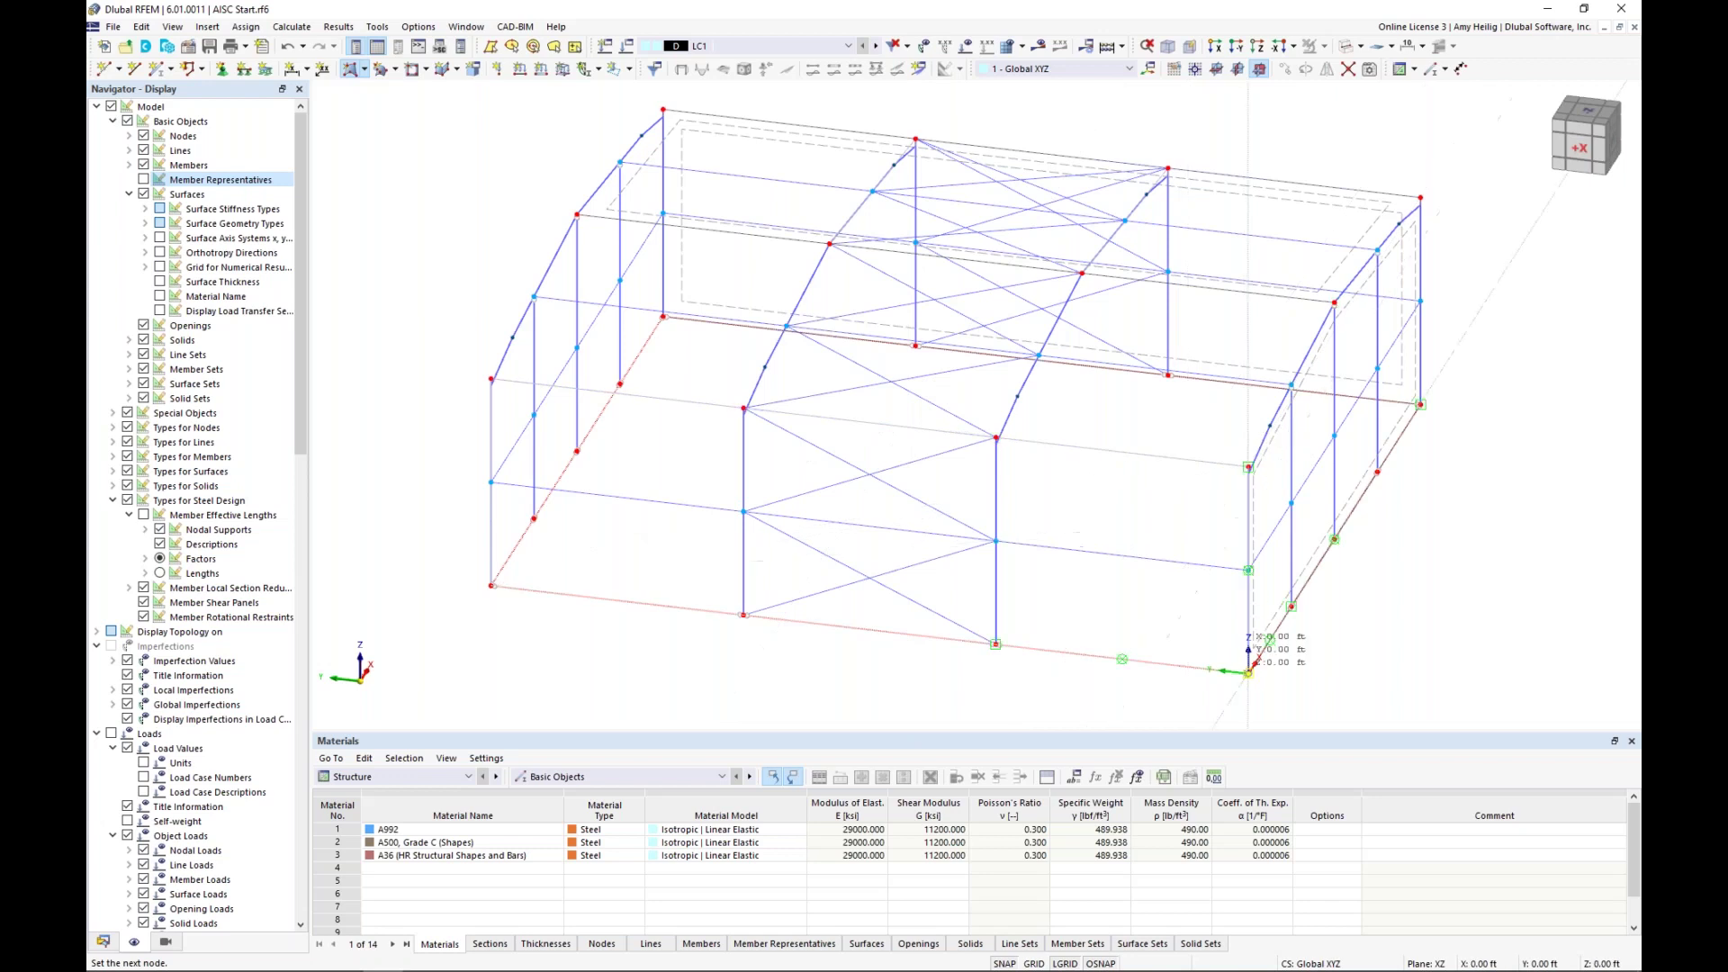
left_click(1248, 672)
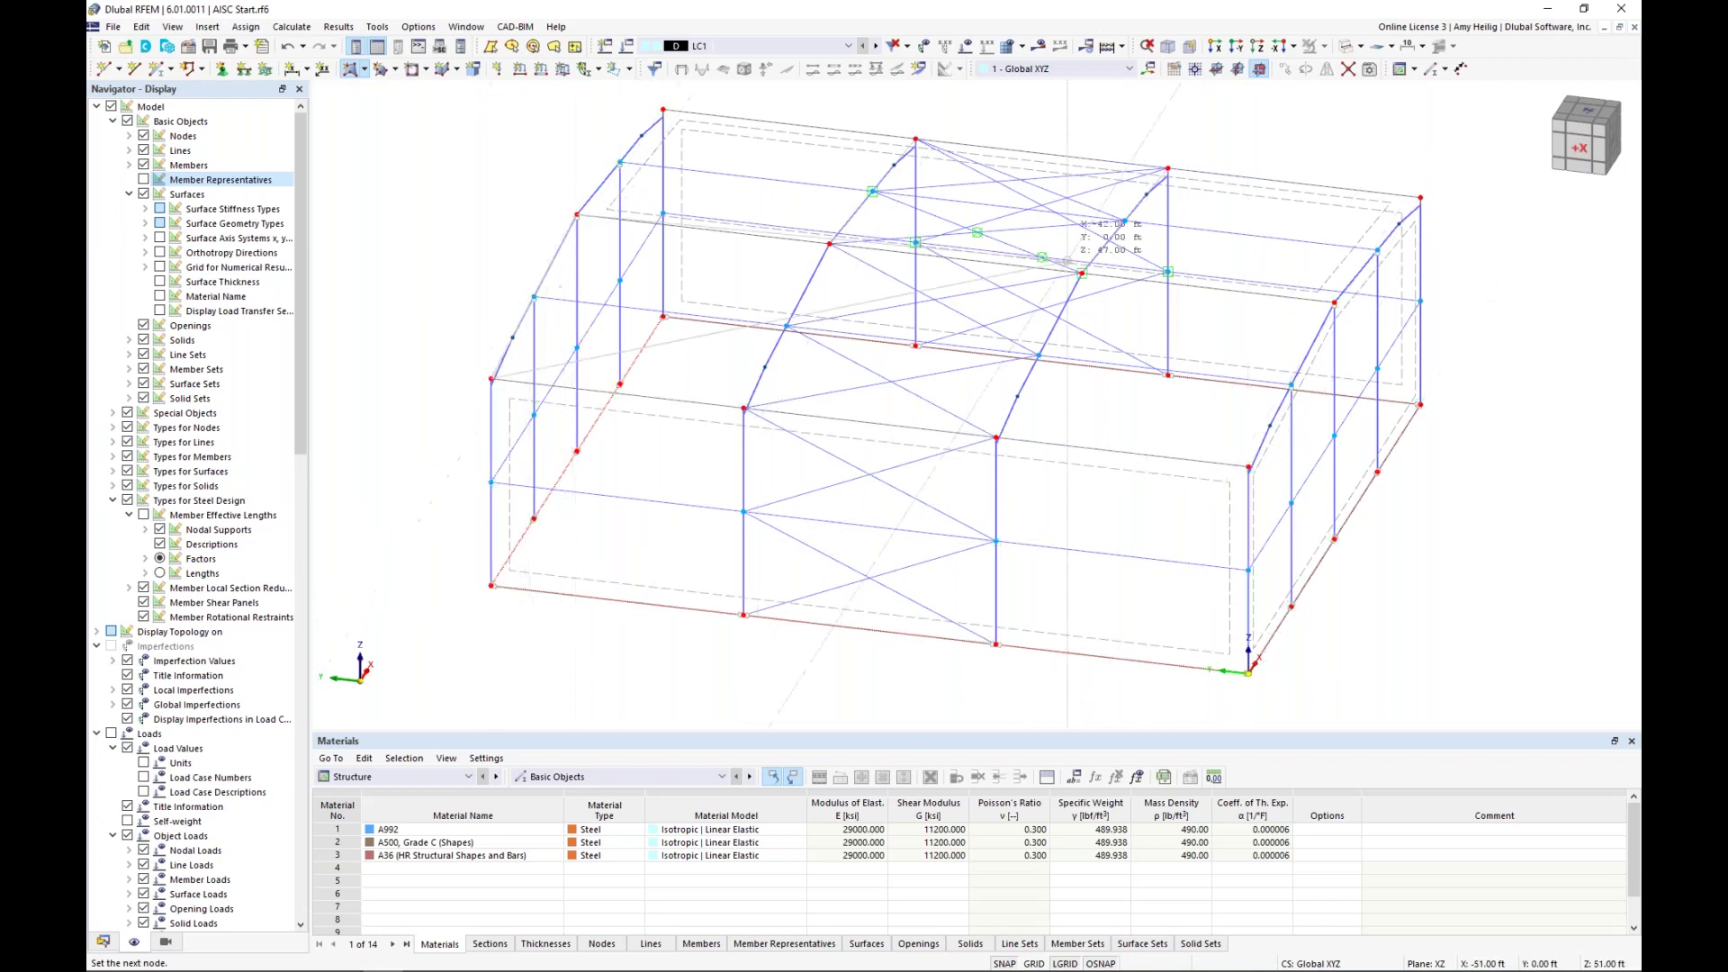
left_click(1334, 302)
left_click(1248, 467)
- Draw the load transfer surface around the outline of the rear end wall and finish drawing surfaces
middle_click_drag(667, 531, 1003, 494, "ctrl")
left_click(632, 601)
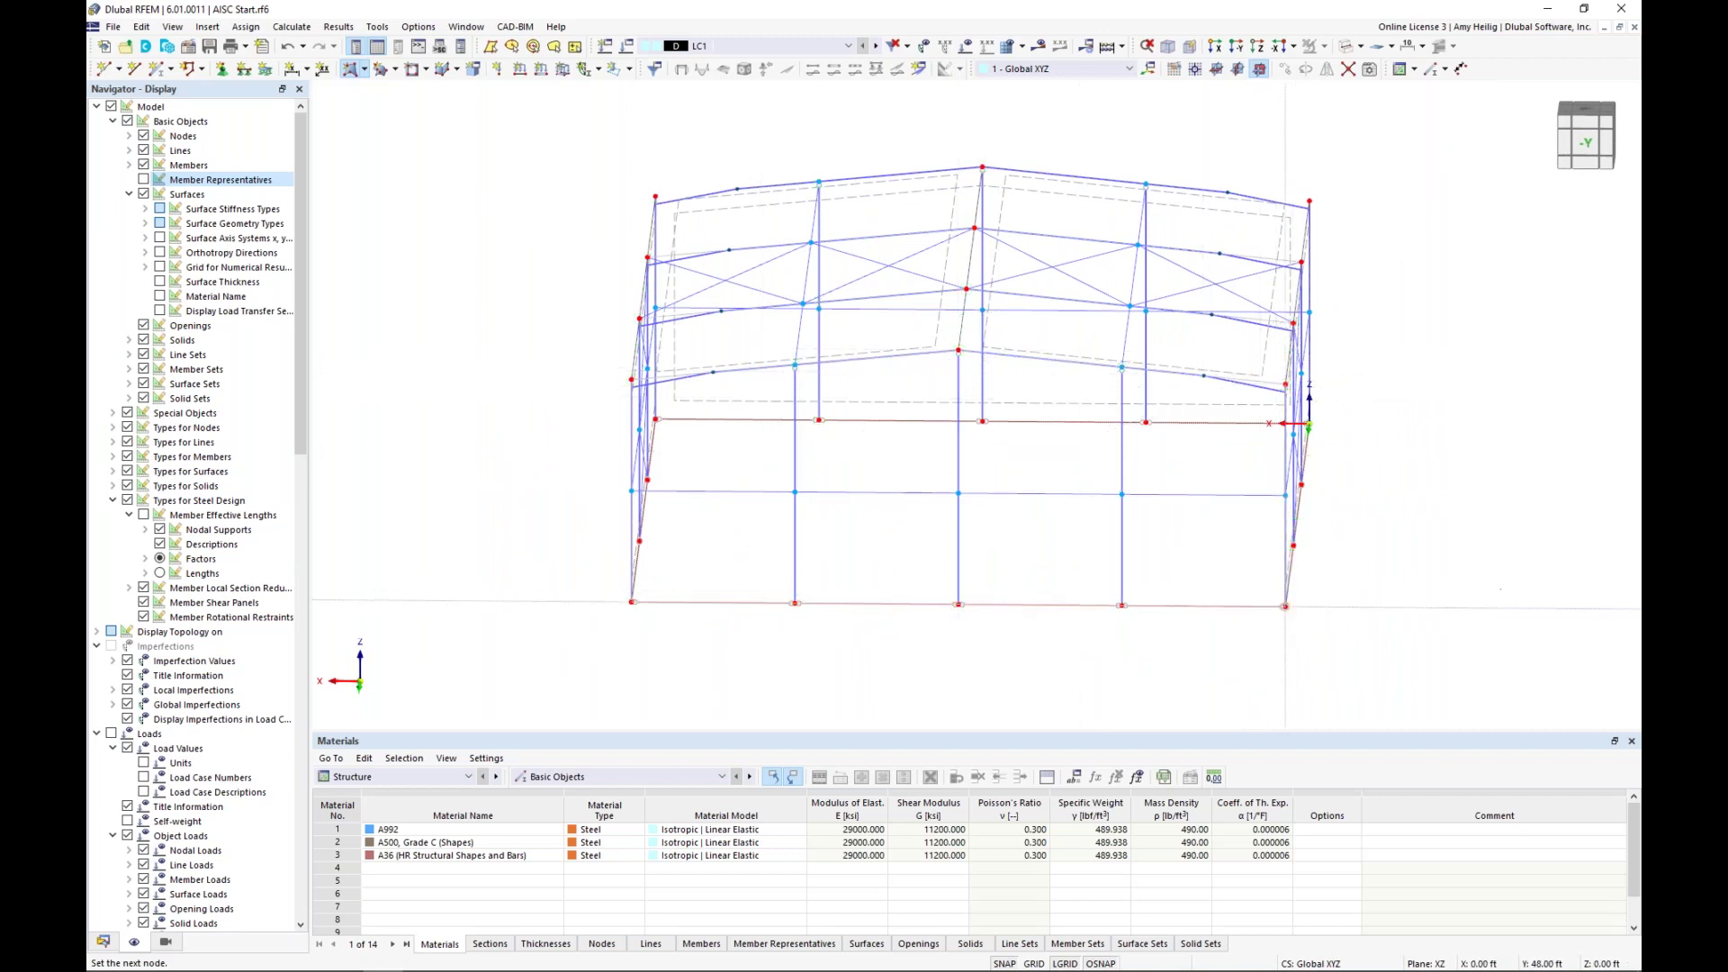
left_click(1285, 606)
key("Escape")
- Display the whole building in solid mode
middle_click_drag(1438, 450, 1202, 406, "ctrl")
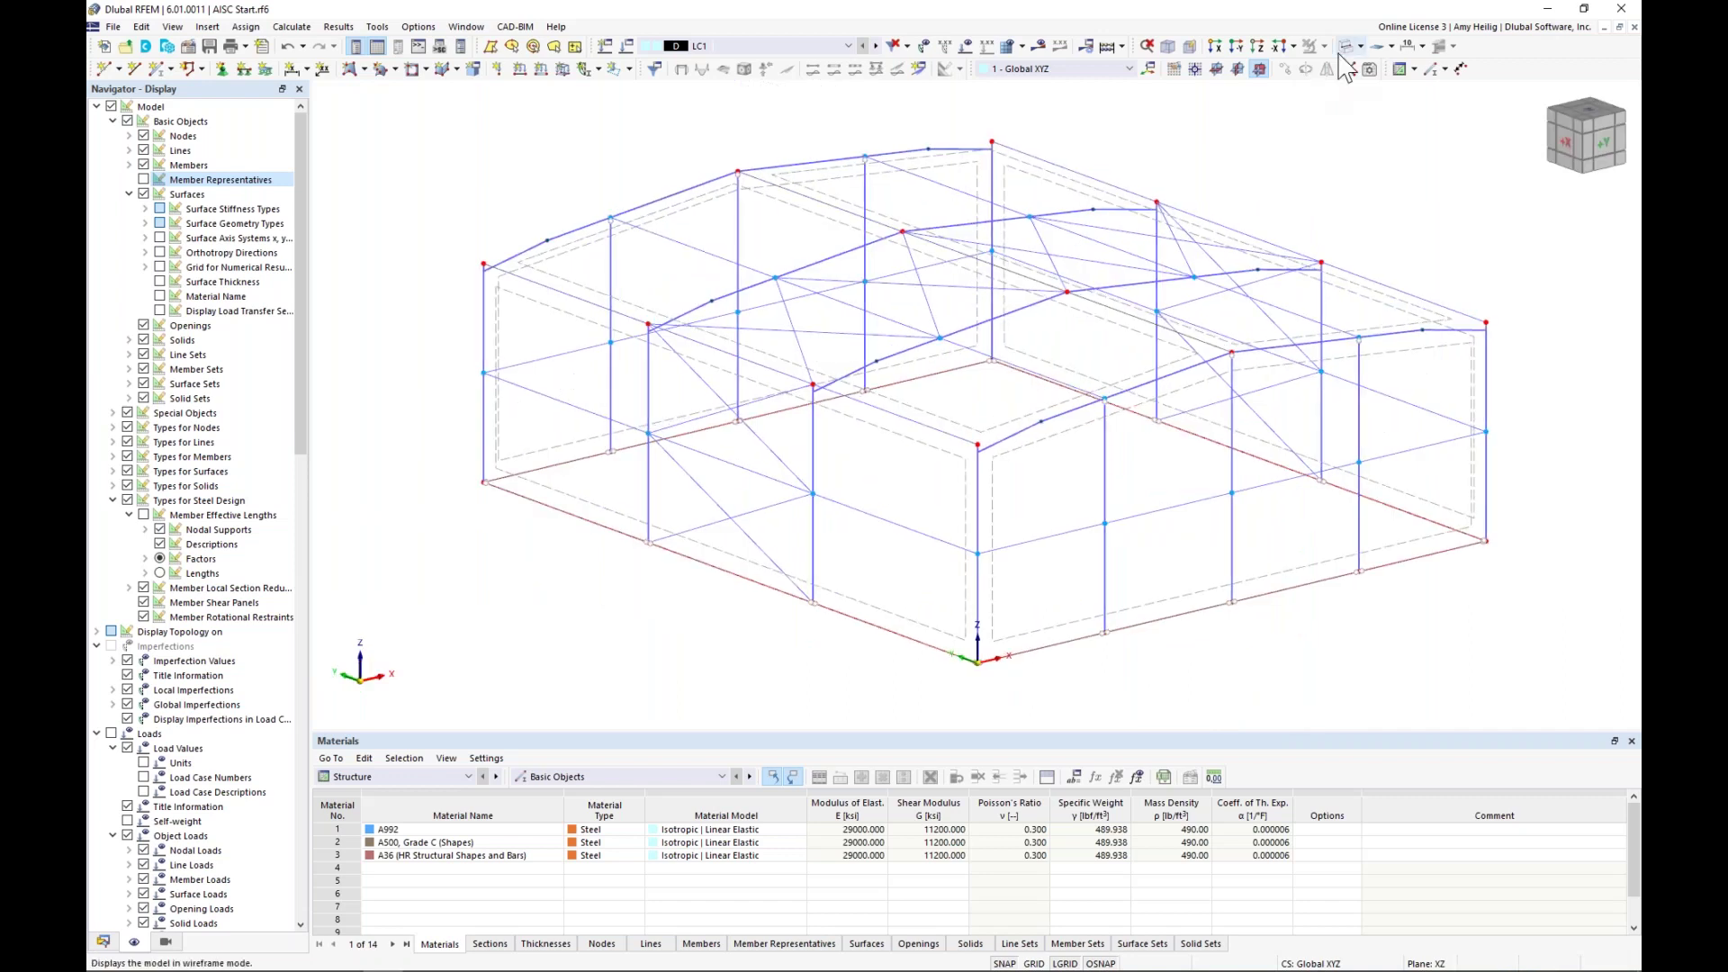
left_click(1342, 50)
left_click(1341, 53)
middle_click_drag(1157, 629, 890, 587, "ctrl")
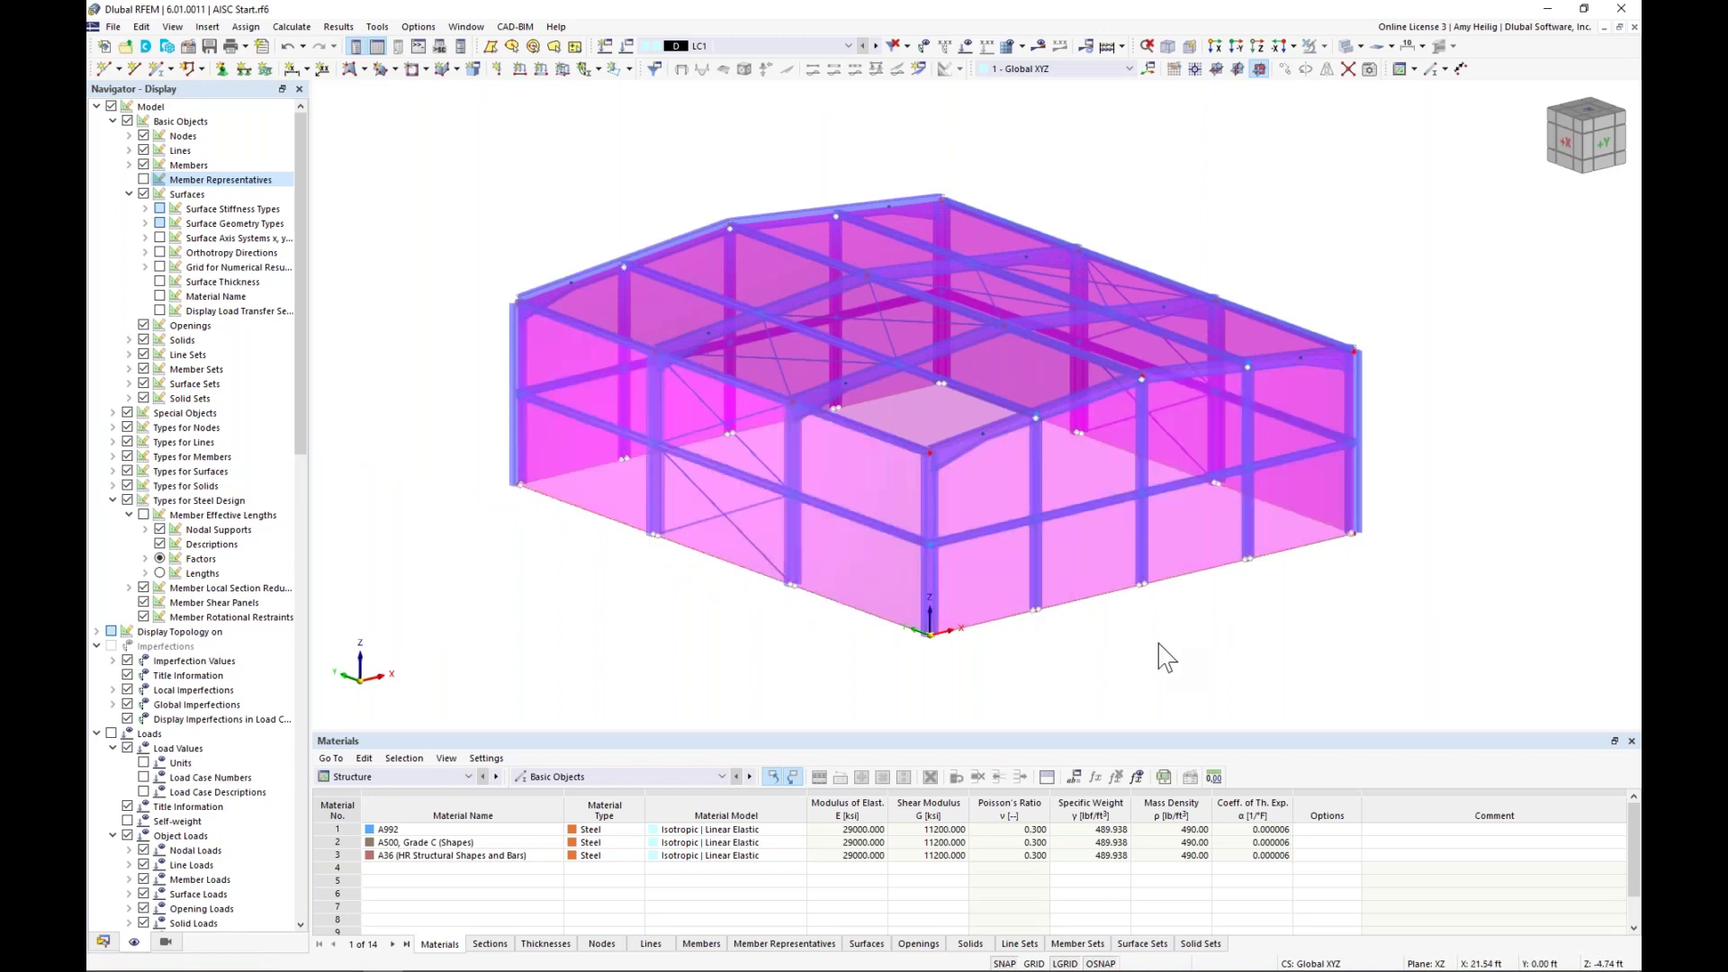
- Show the local axis systems of the surfaces to check the load transfer directions, and hide them again
left_click(991, 587)
right_click(992, 587)
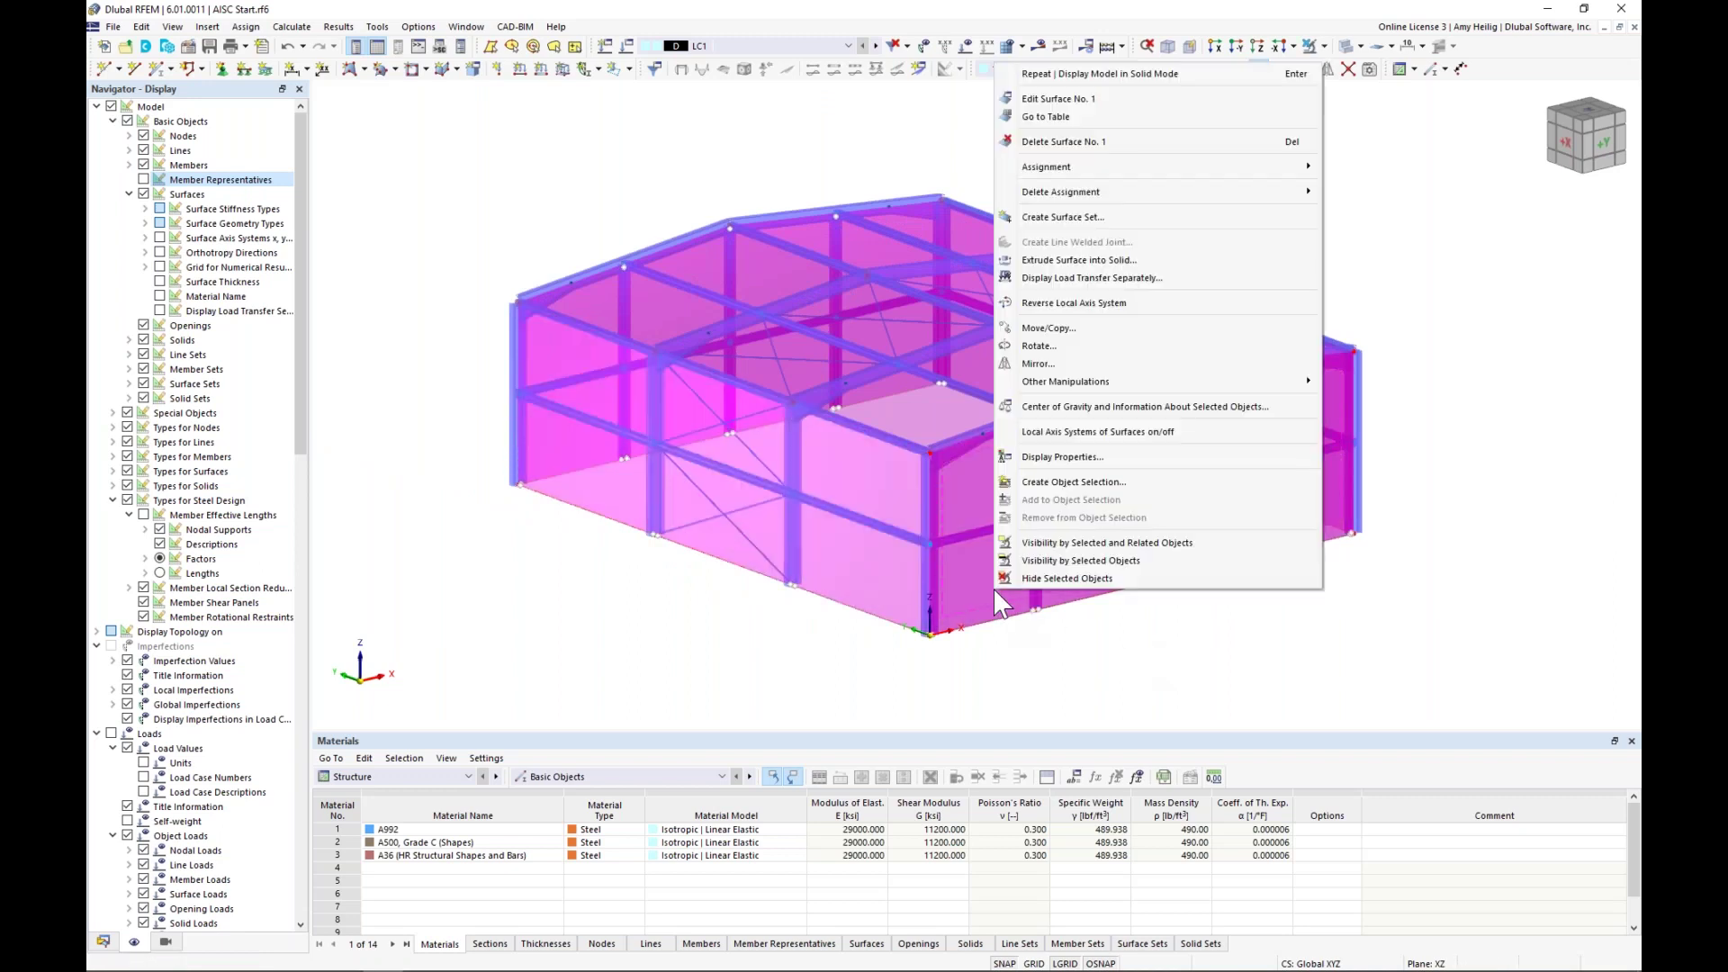
left_click(1046, 434)
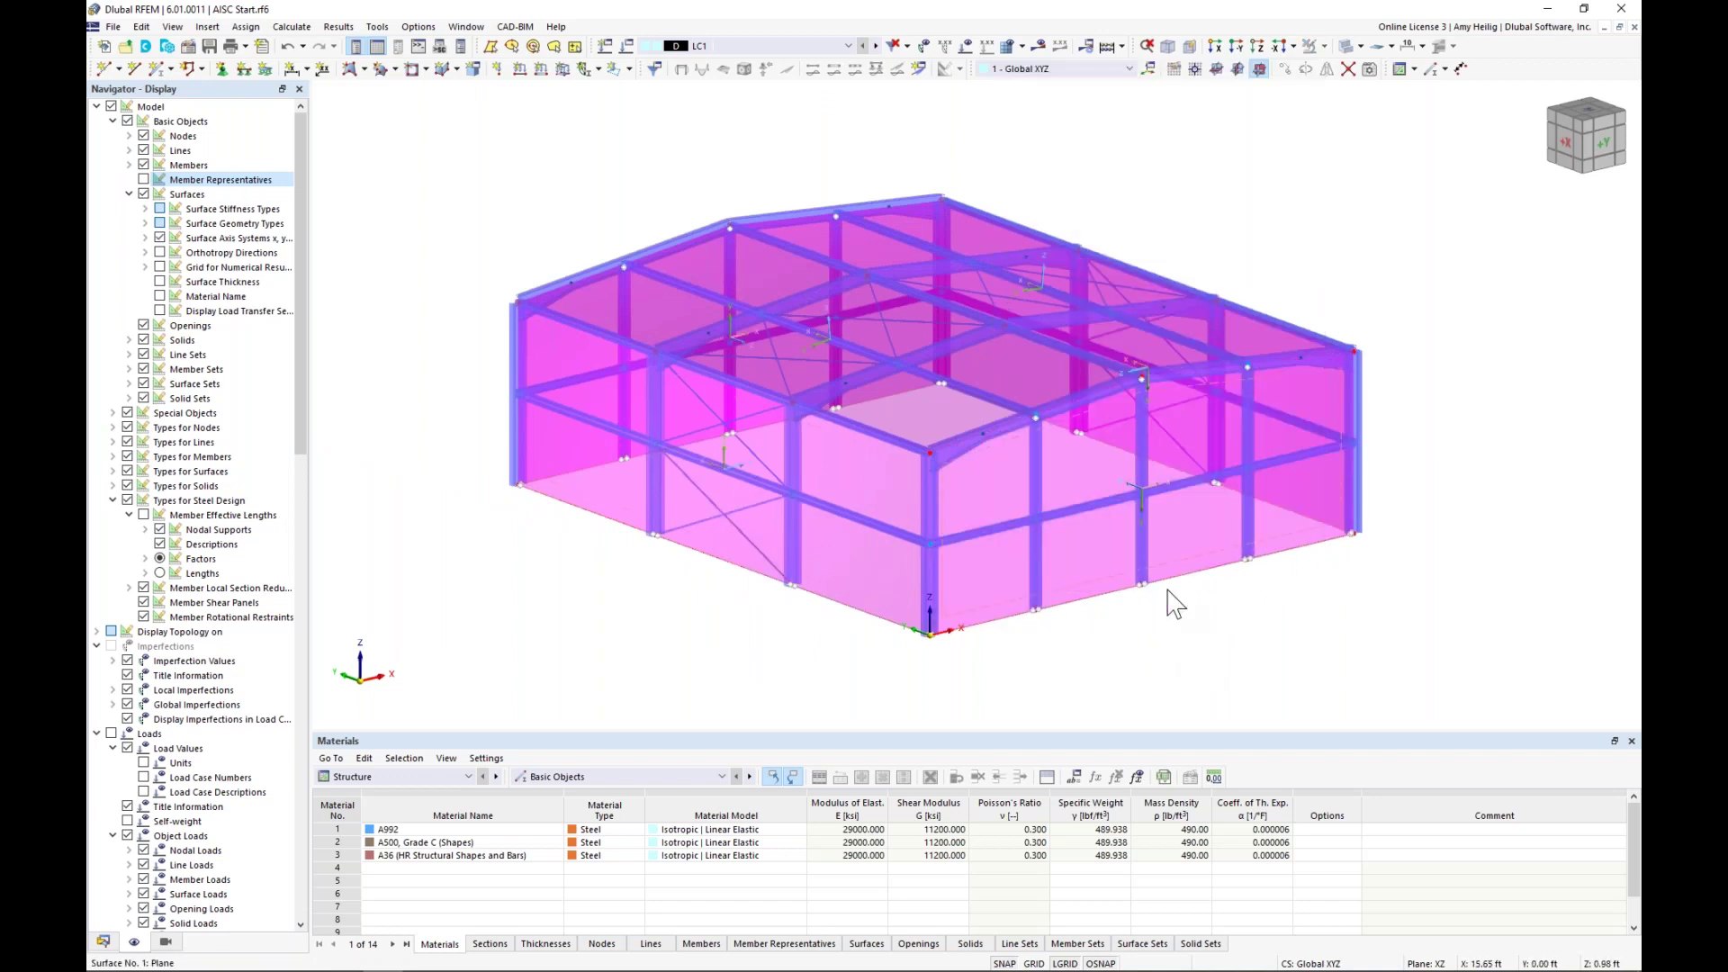
middle_click_drag(1358, 582, 968, 559, "ctrl")
right_click(965, 553)
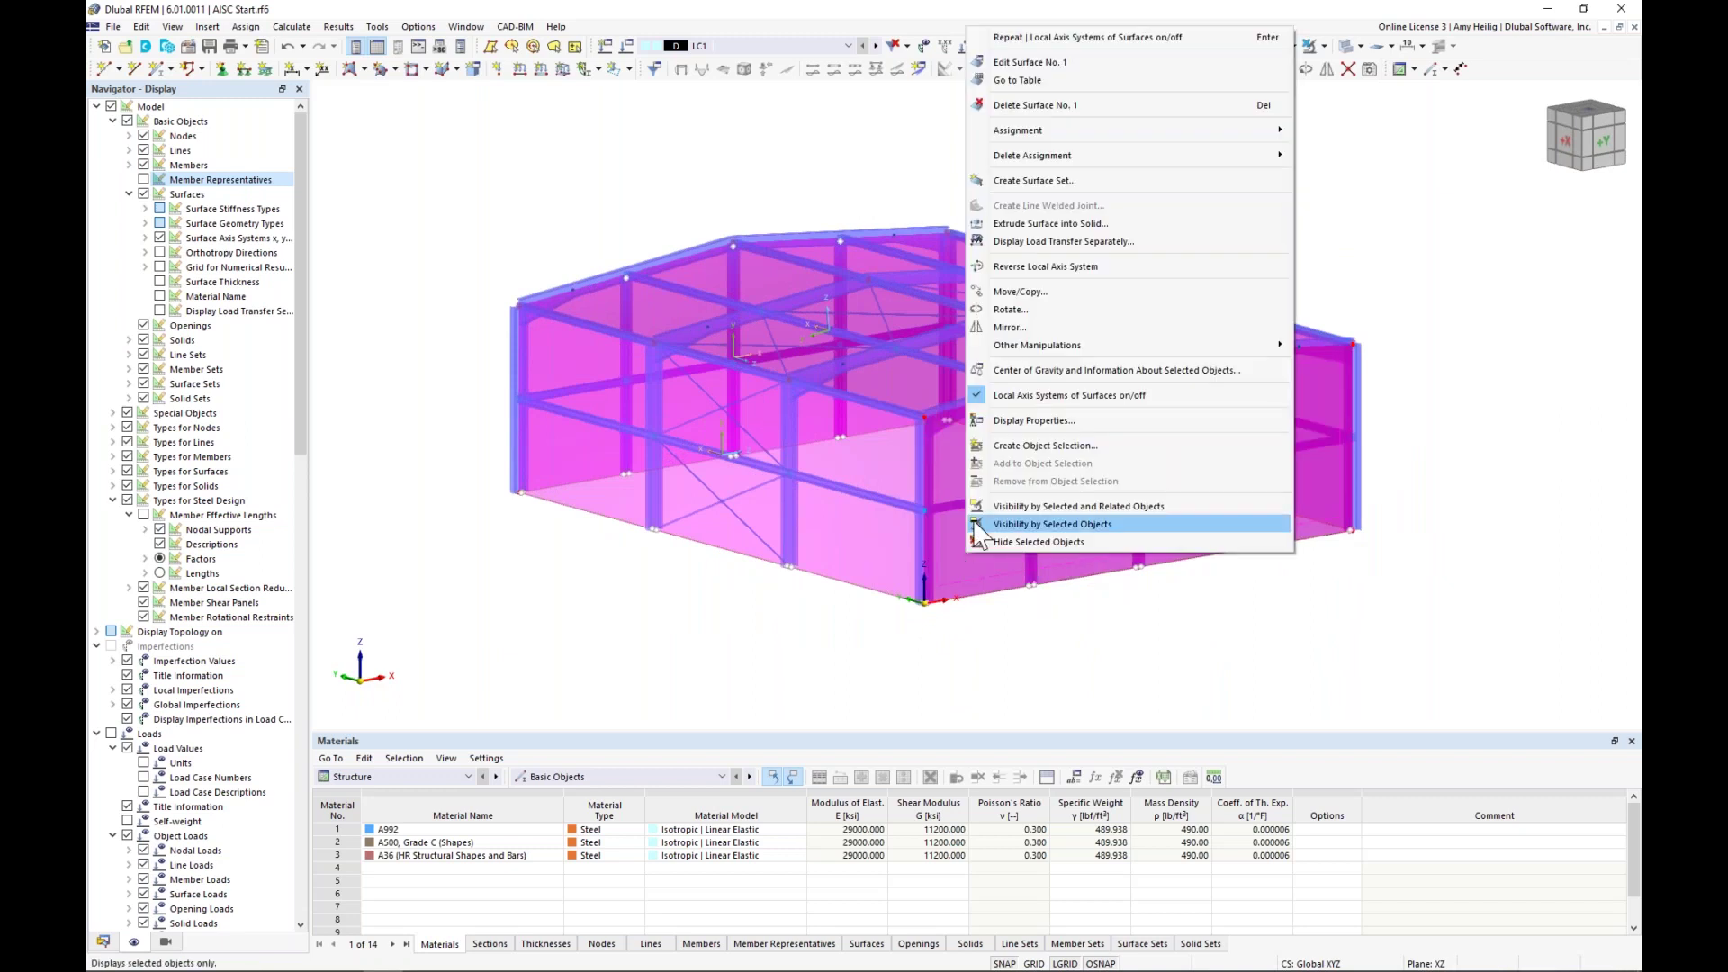
left_click(993, 395)
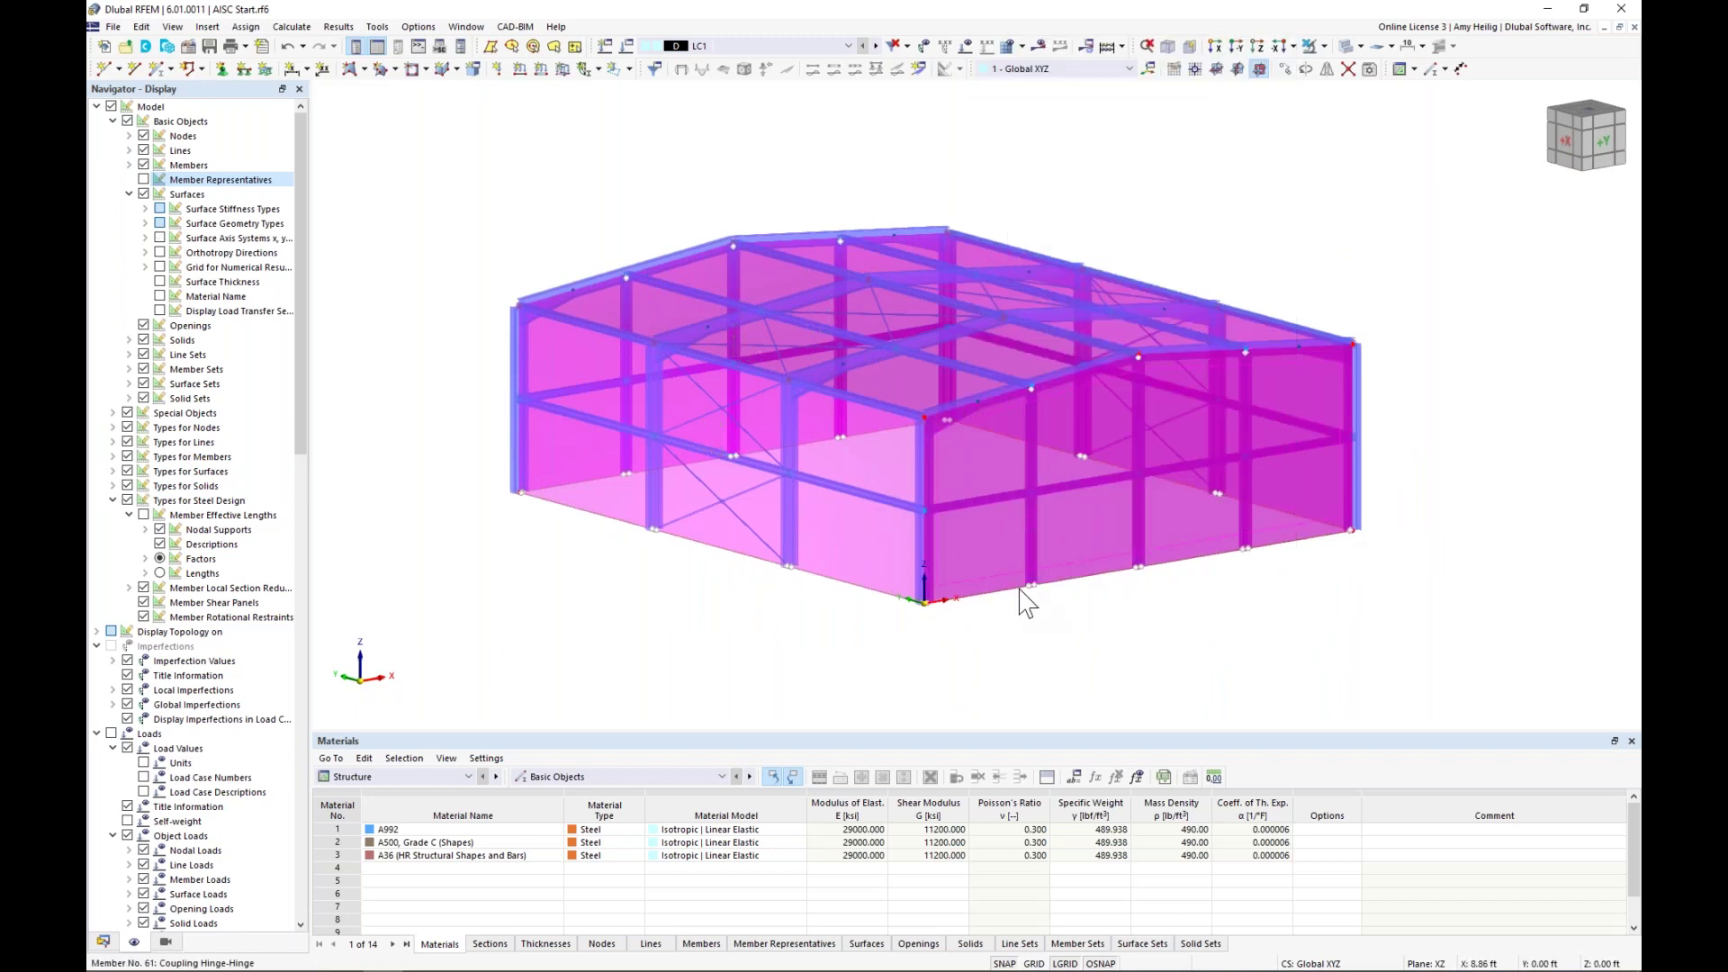
left_click(1092, 641)
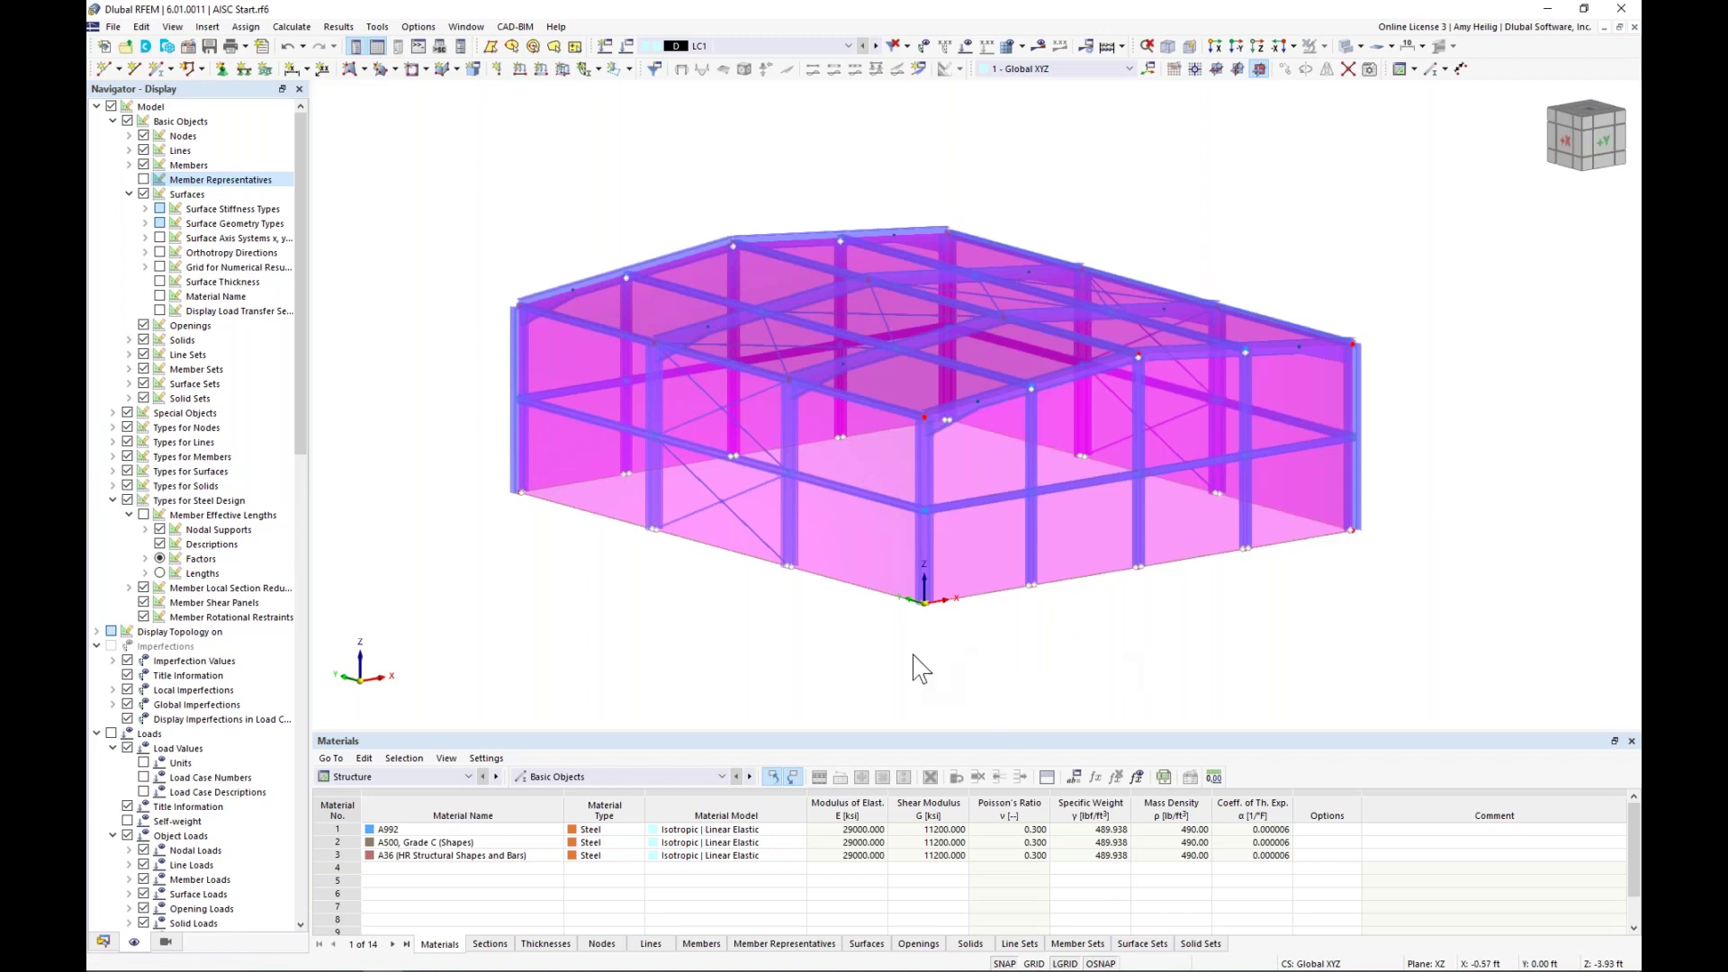
- Start assigning nodal supports, review the available types, and choose support type 1 with all translations and the Z rotation fixed
left_click(222, 78)
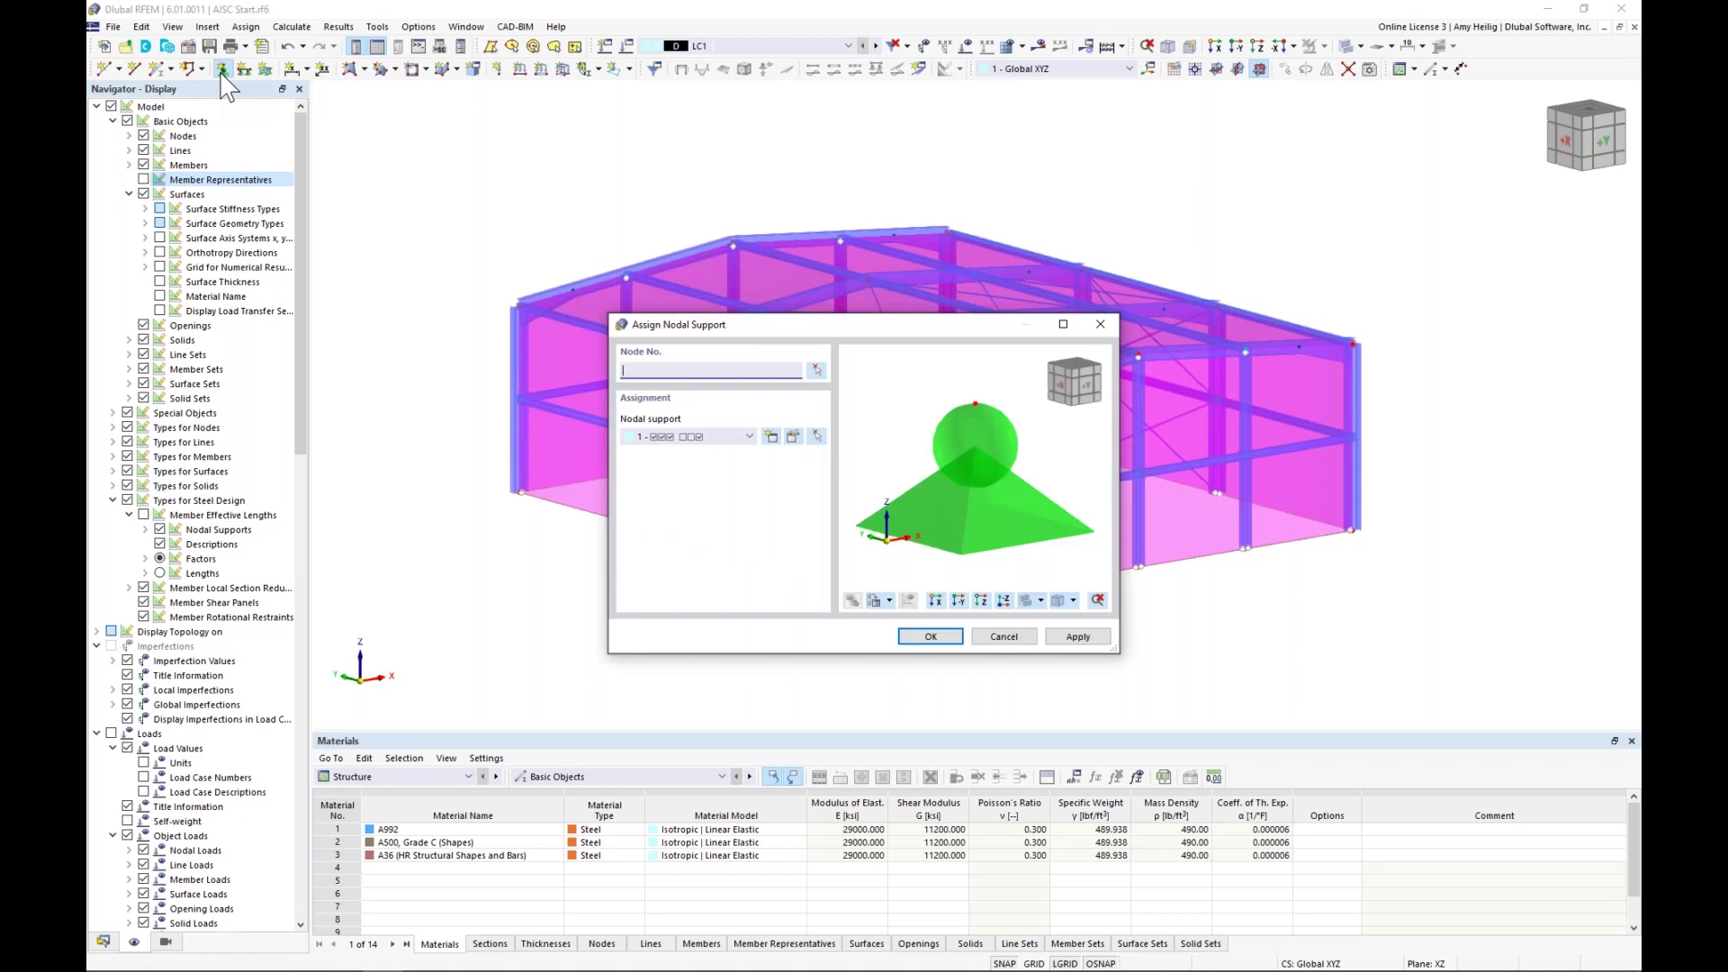
left_click(698, 439)
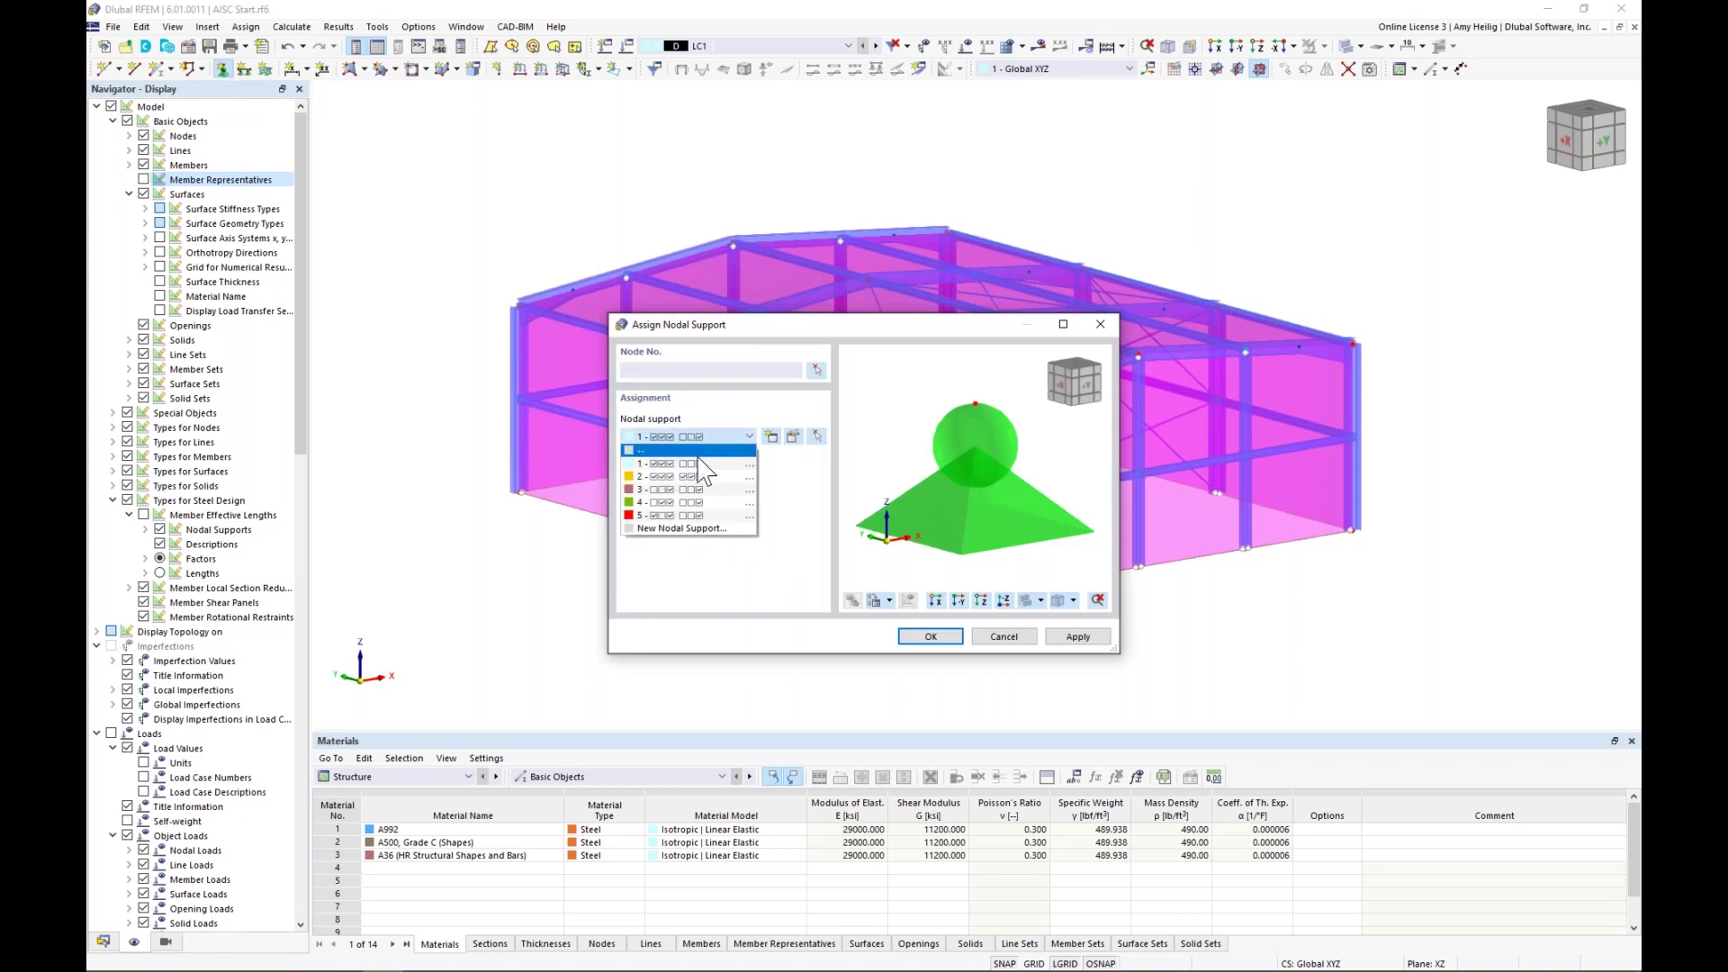
left_click(701, 477)
left_click(698, 437)
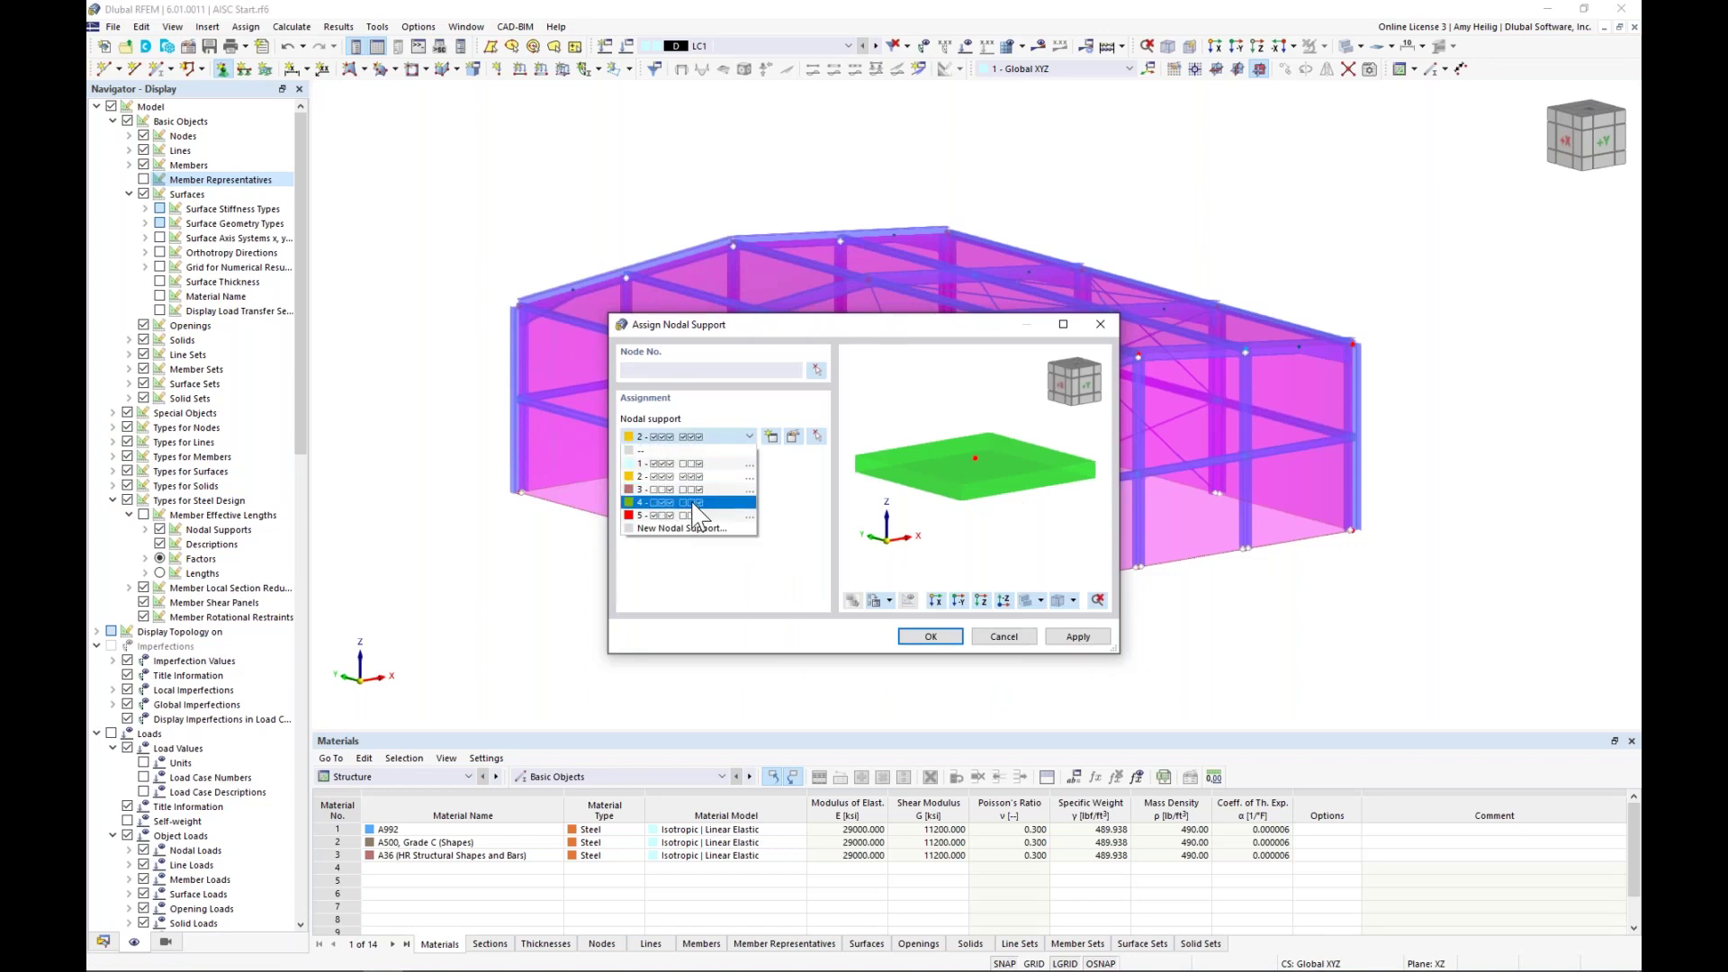
left_click(694, 503)
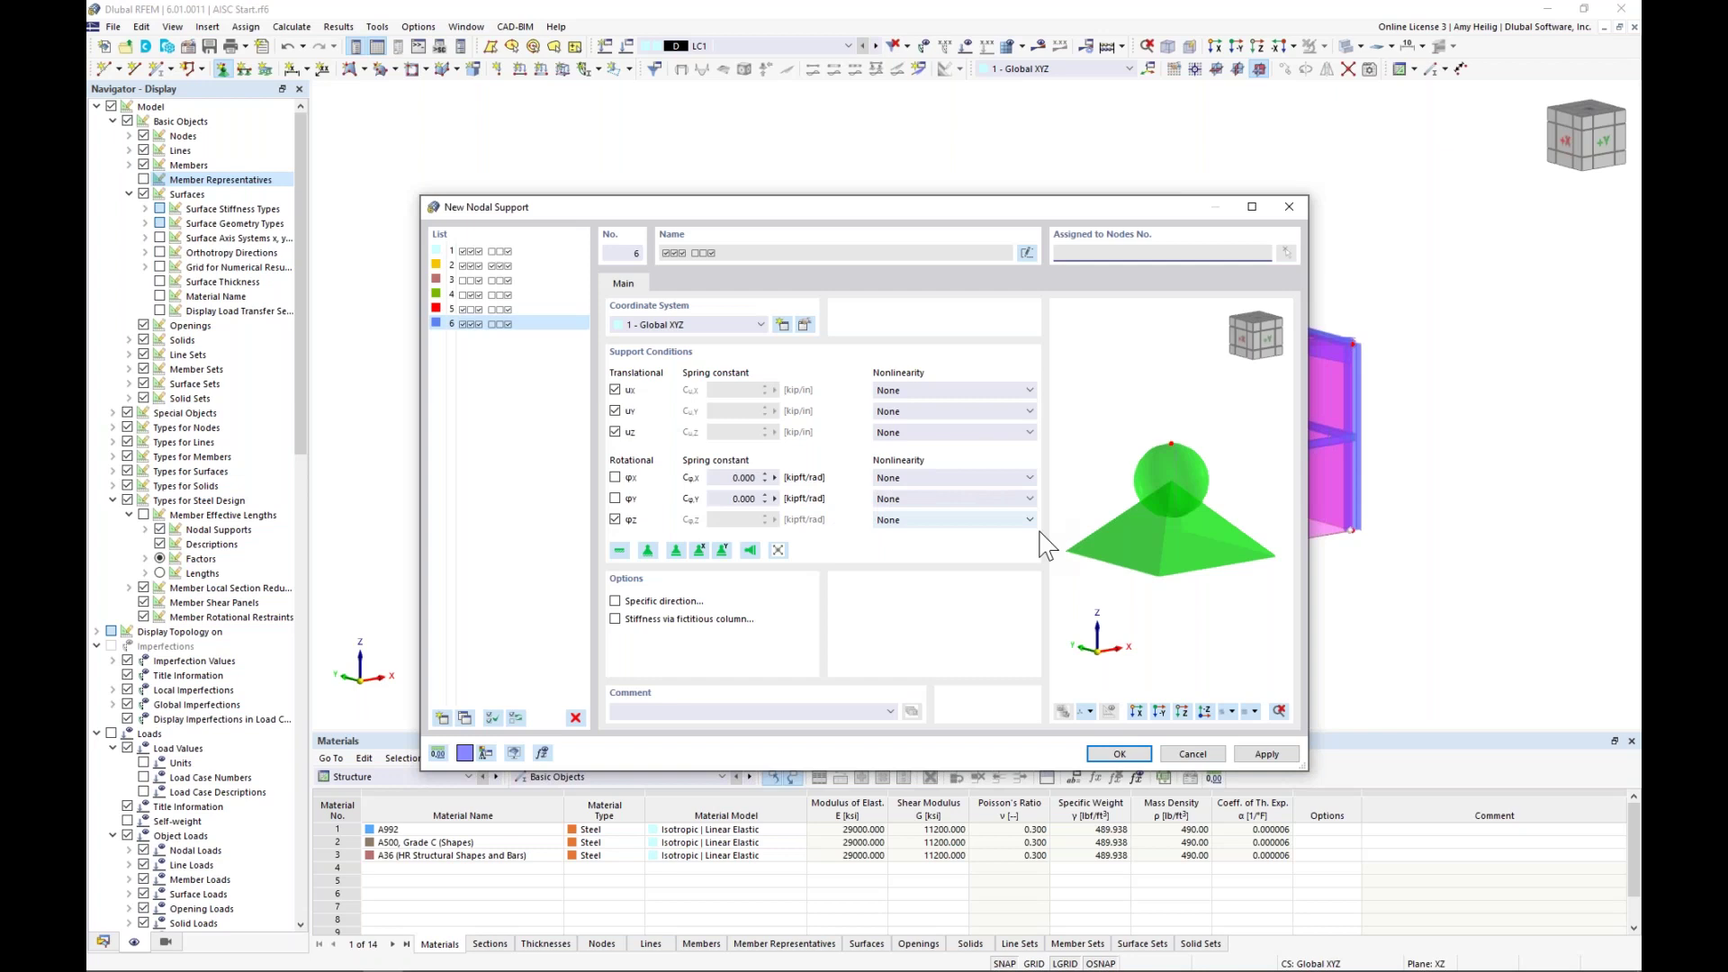
left_click(1192, 753)
left_click(748, 437)
left_click(729, 455)
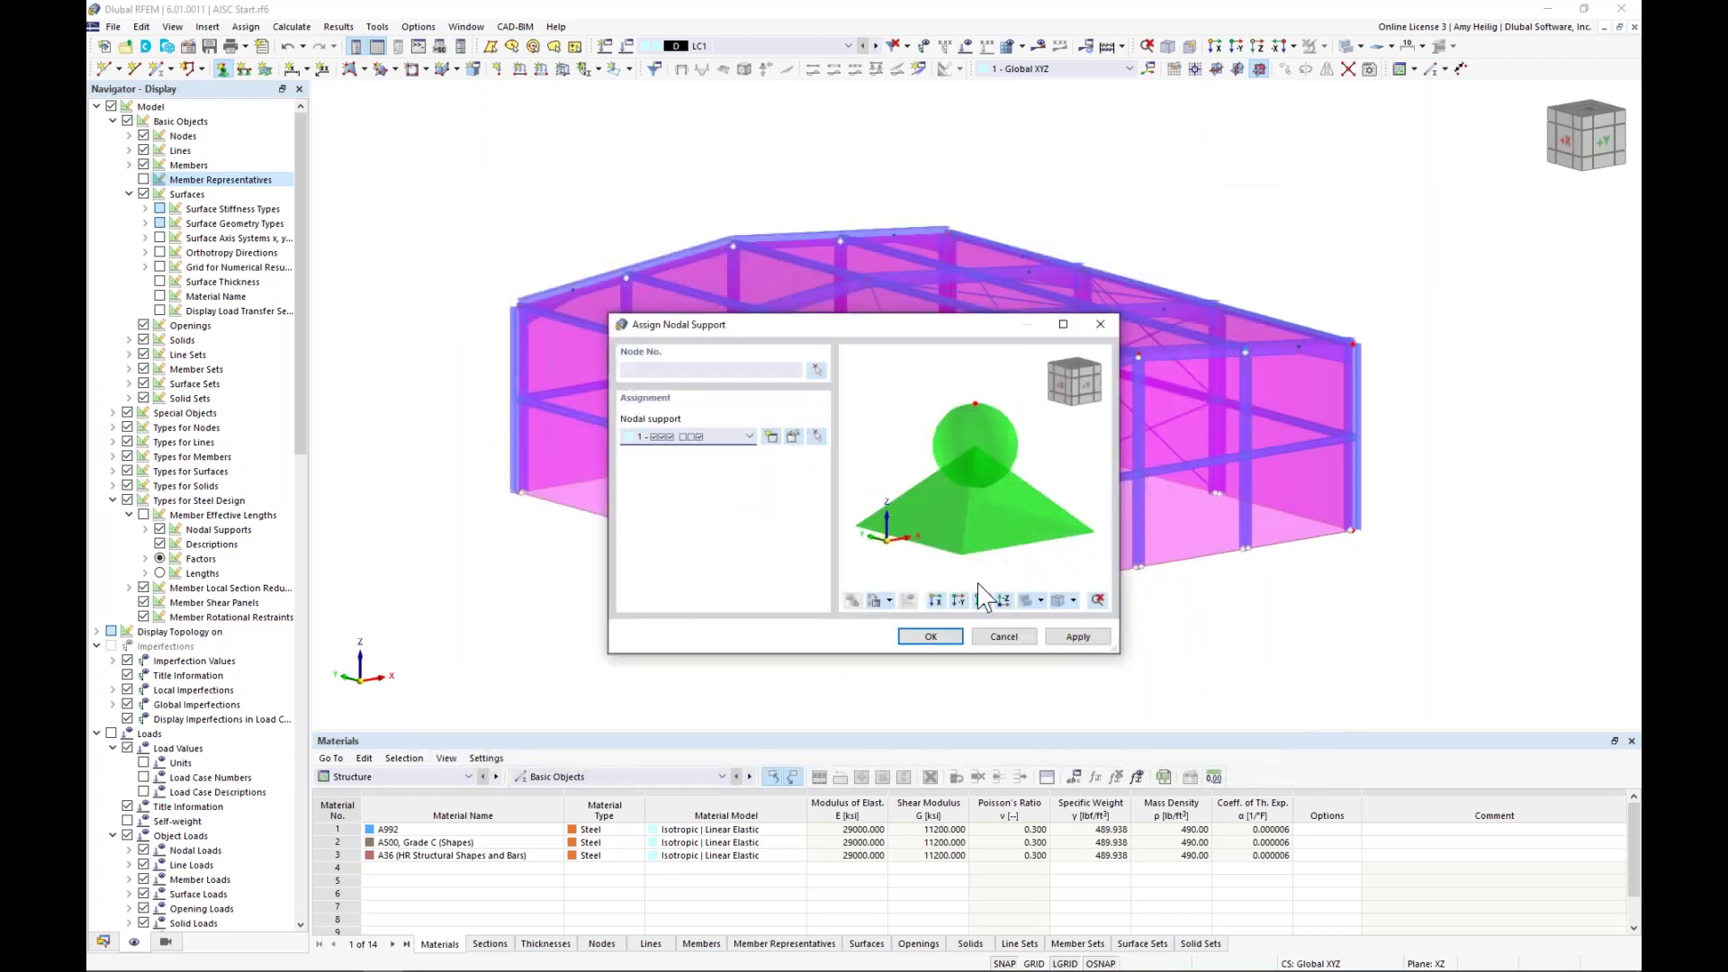
- Assign the chosen nodal support to all column base nodes of the building
left_click(930, 637)
middle_click_drag(944, 640, 551, 512, "ctrl")
left_click_drag(873, 536, 1302, 612)
middle_click_drag(988, 590, 1188, 647, "ctrl")
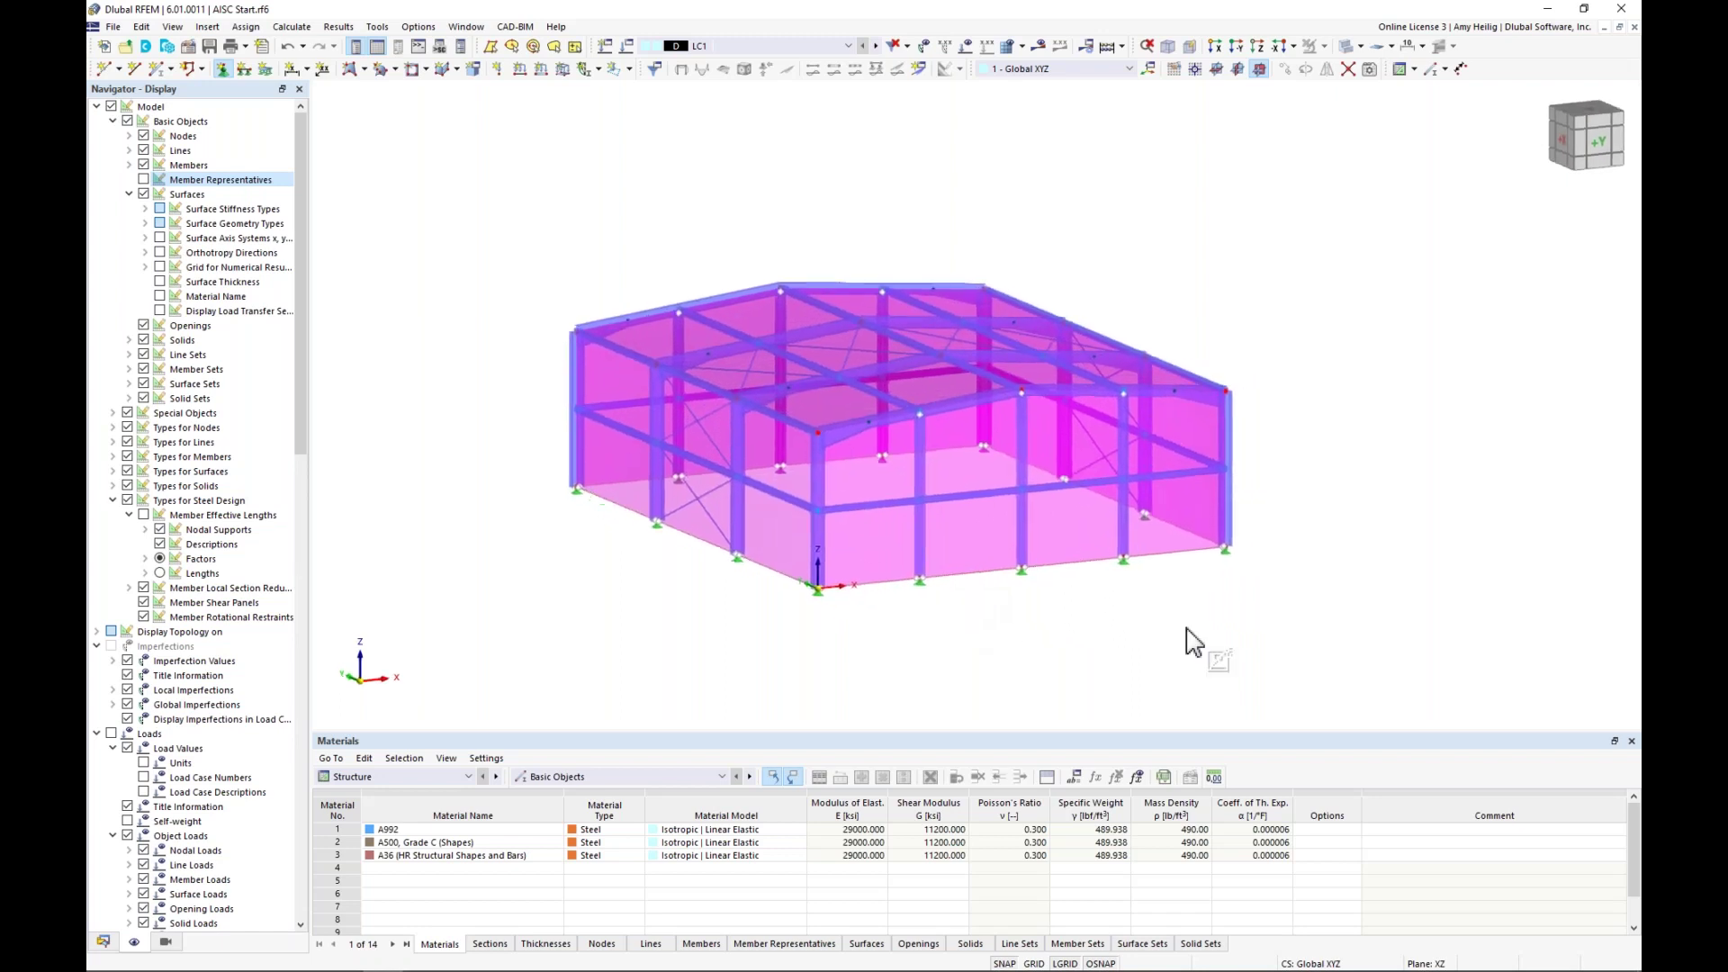
- Enlarge the display size of the nodal support symbols
right_click(1227, 558)
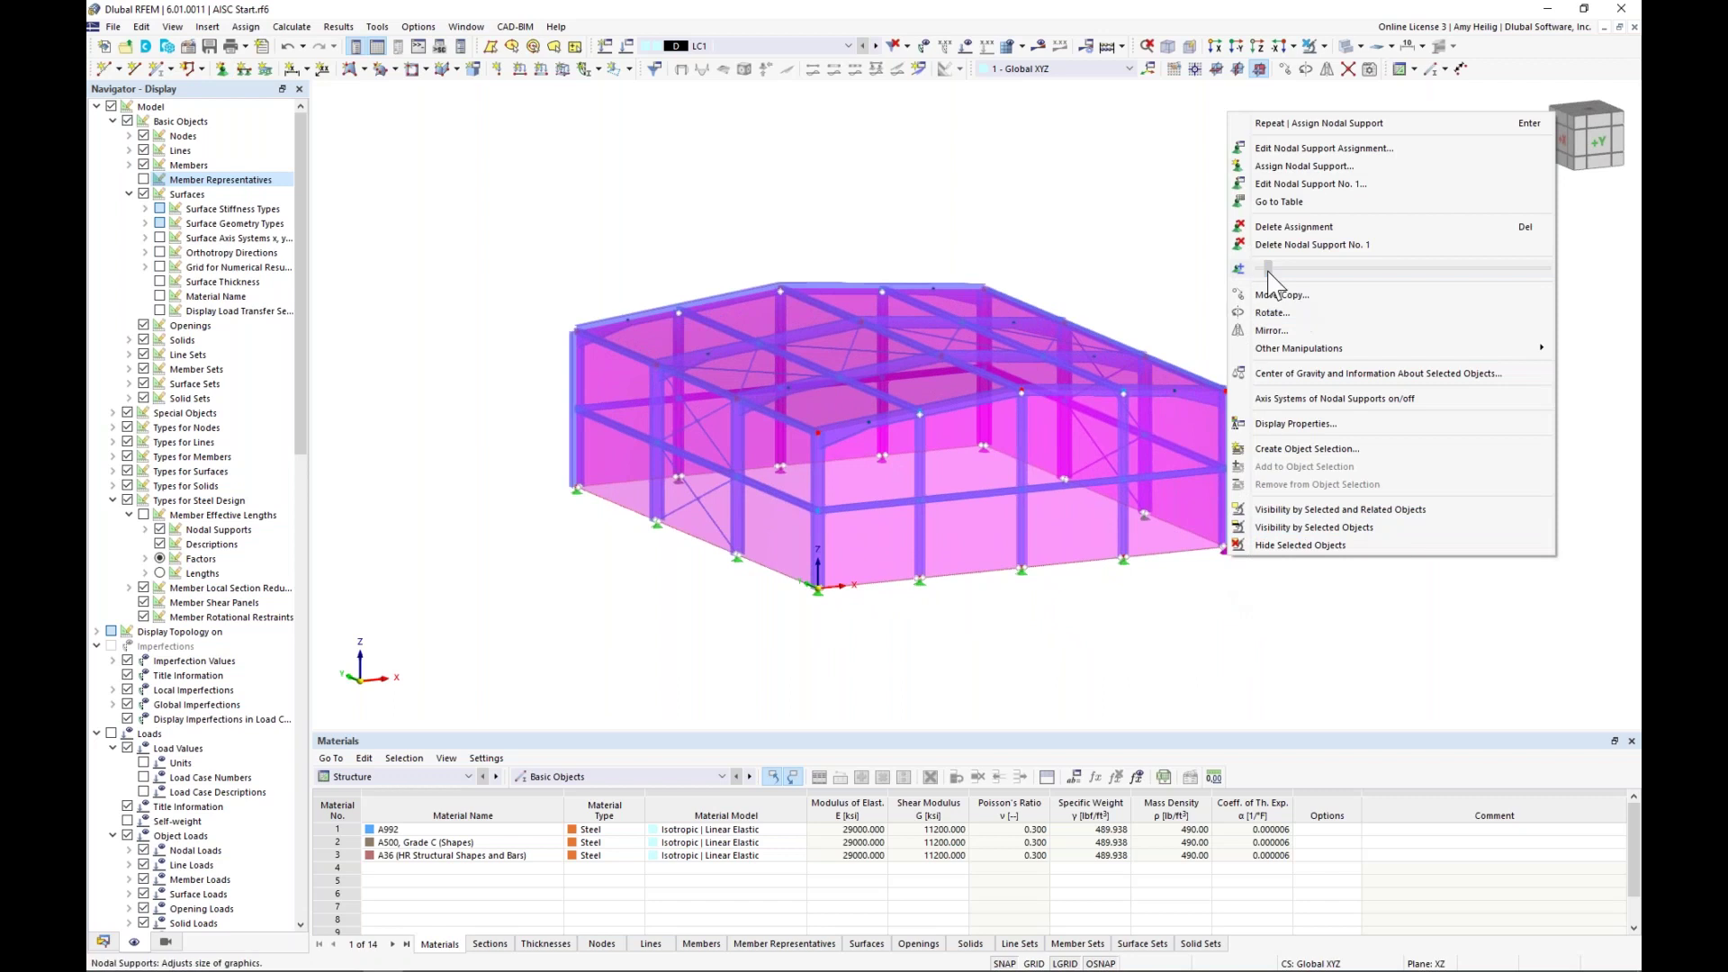
mouse_move(1285, 270)
left_mouse_down()
mouse_move(1332, 274)
mouse_move(1313, 273)
left_mouse_up()
left_click(1269, 708)
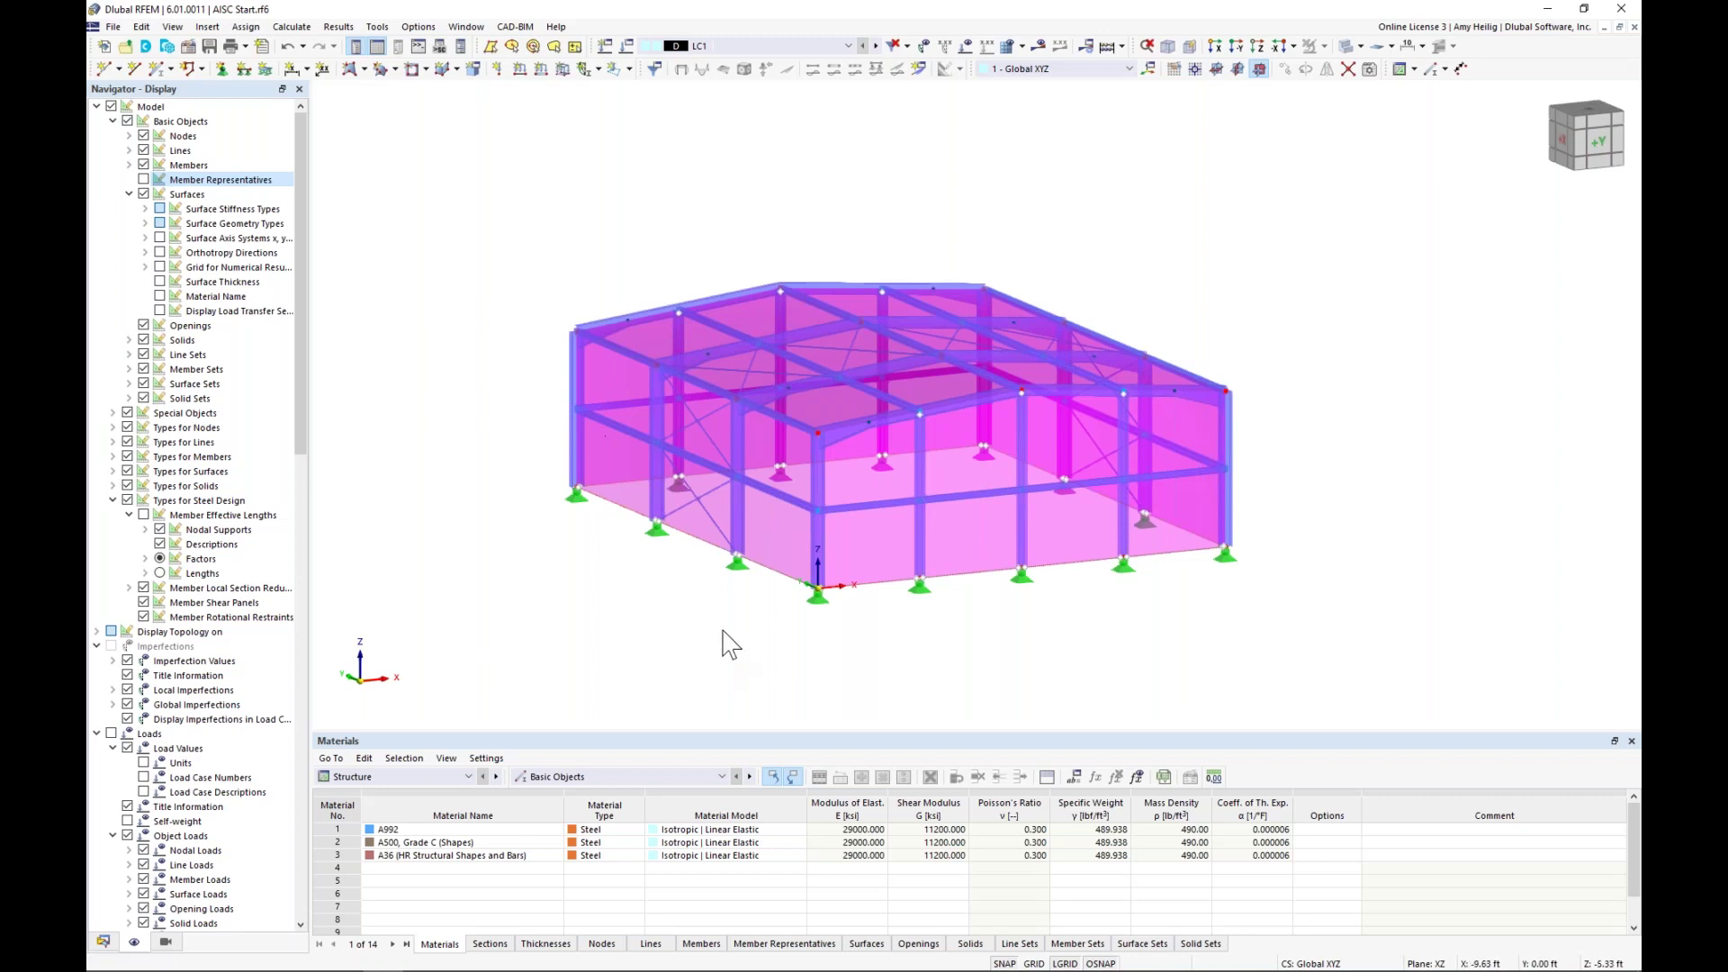
- Name load case LC1 Dead, keeping its action category as Dead load
left_click(628, 46)
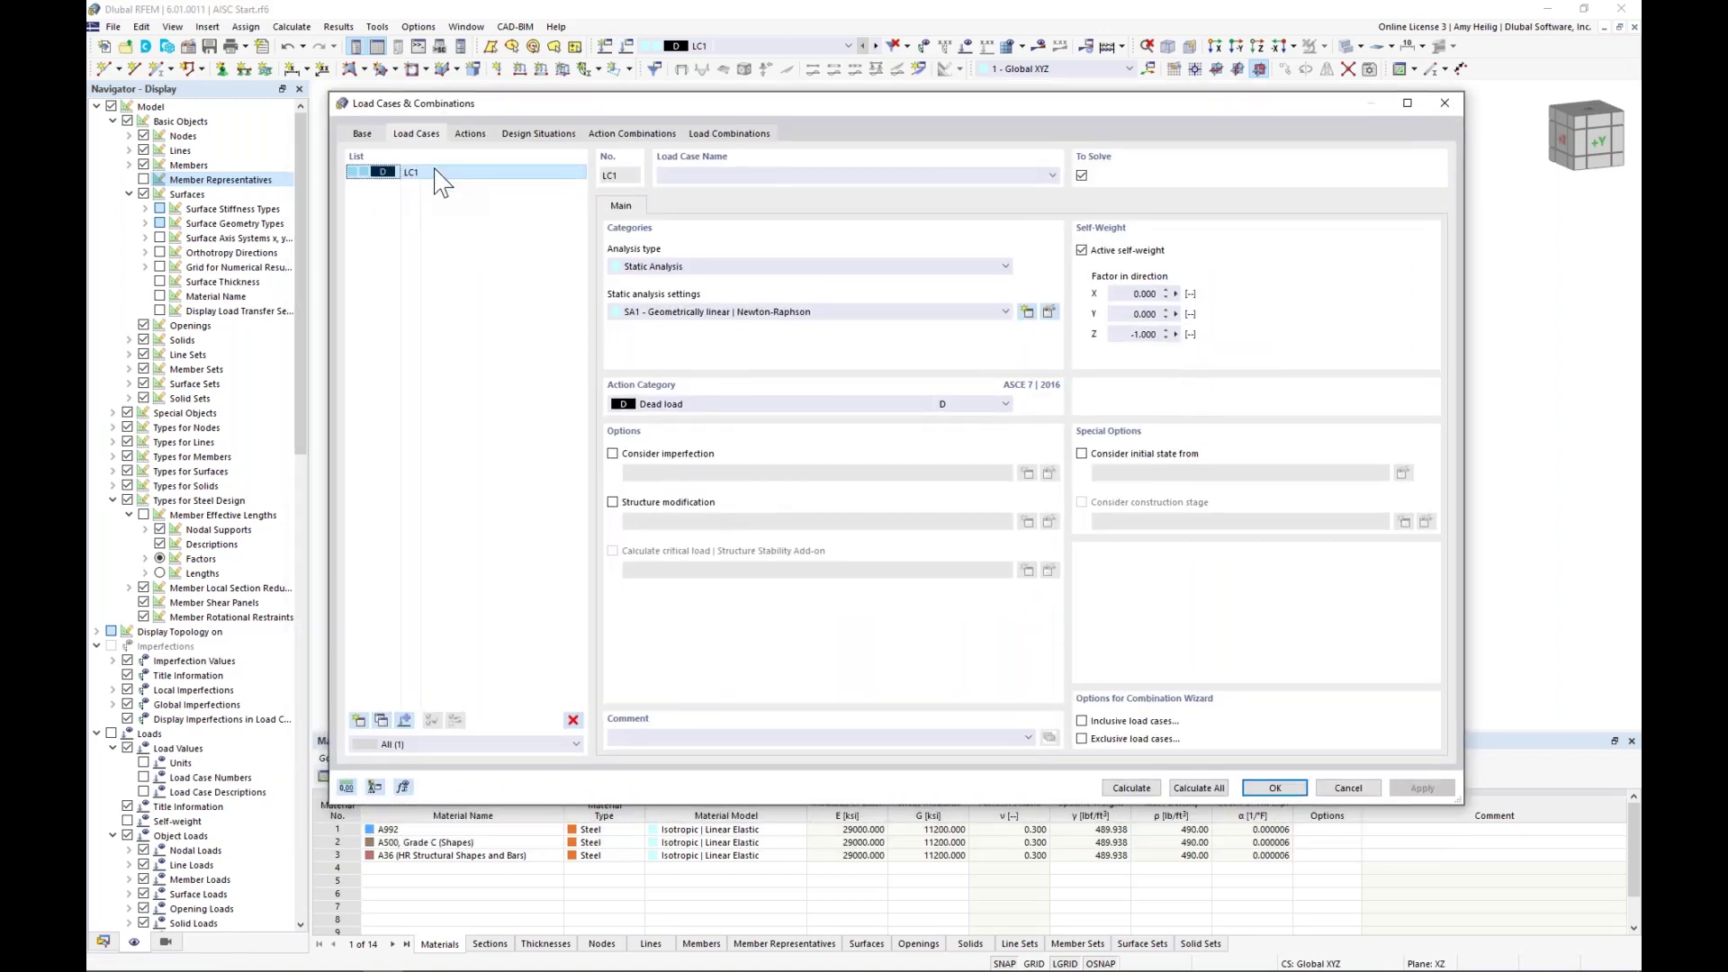
left_click(671, 176)
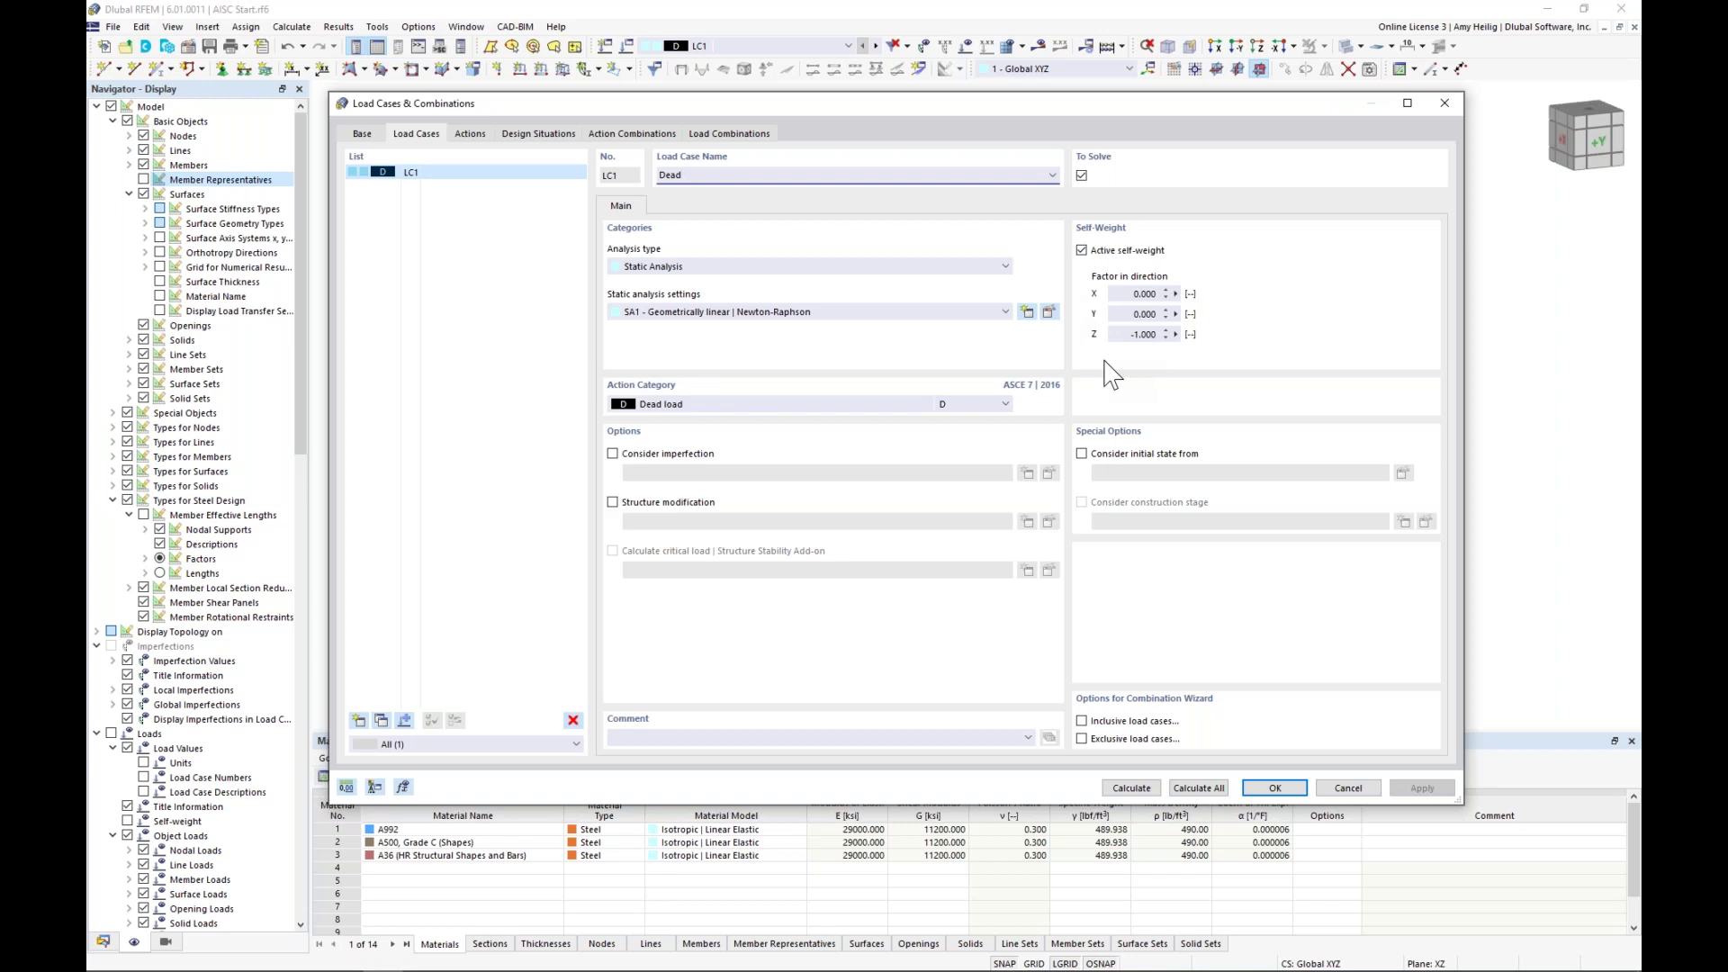
left_click(712, 407)
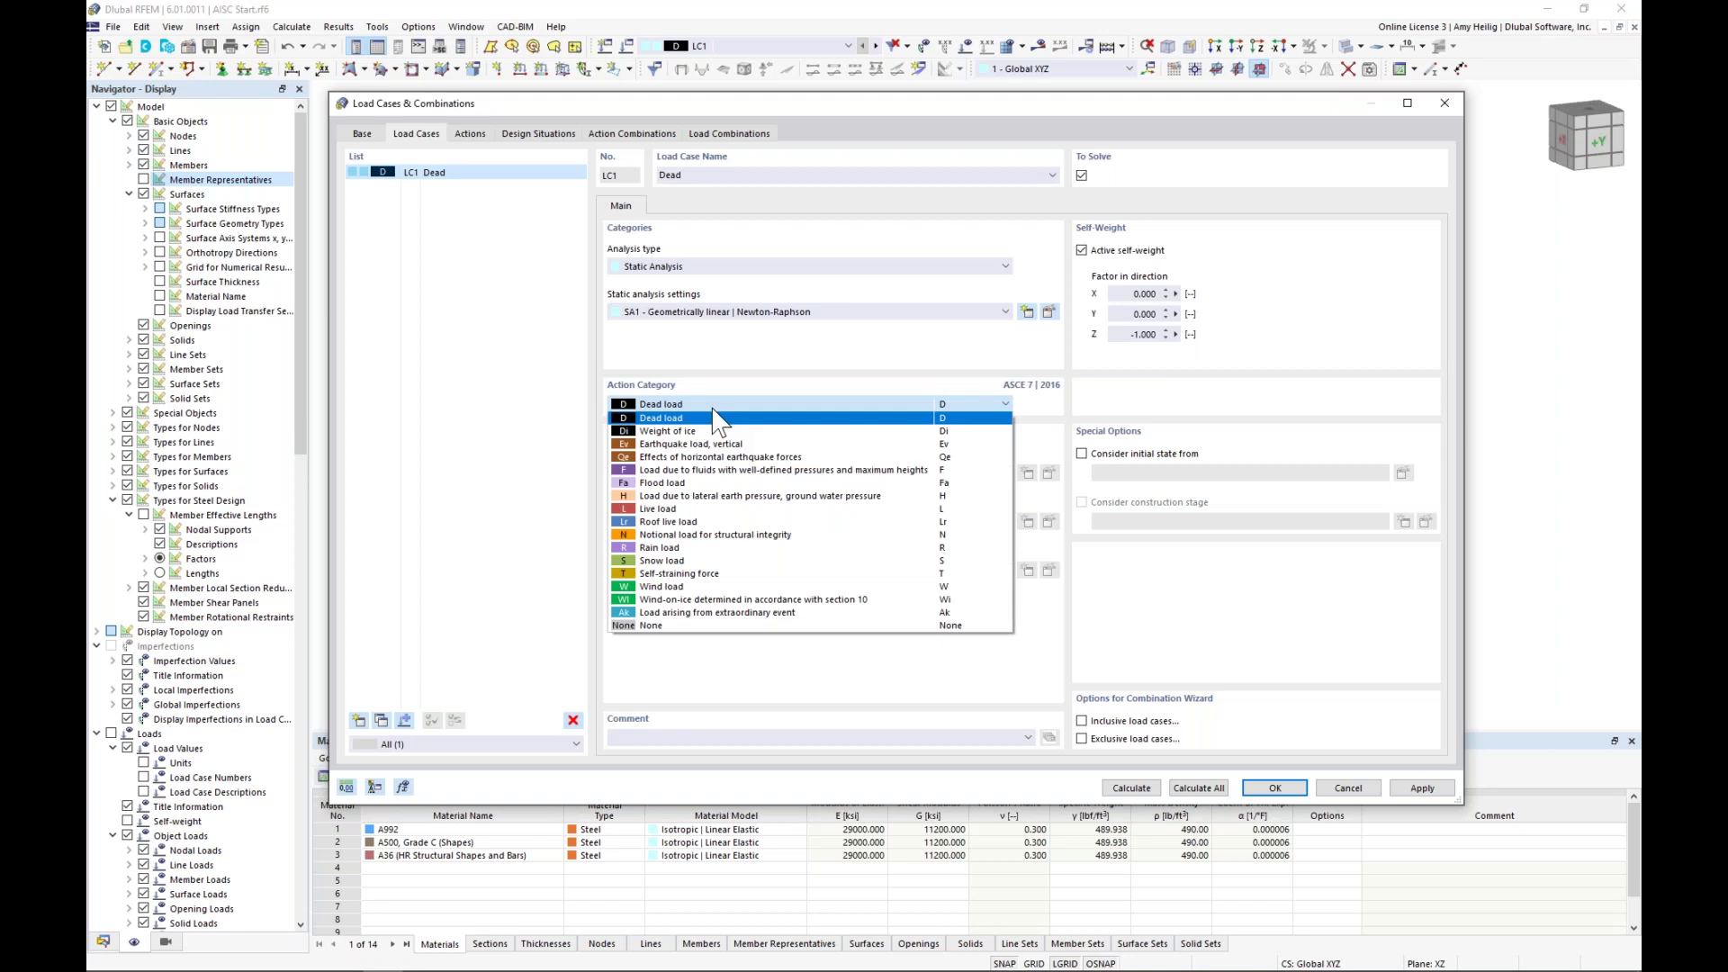
left_click(770, 364)
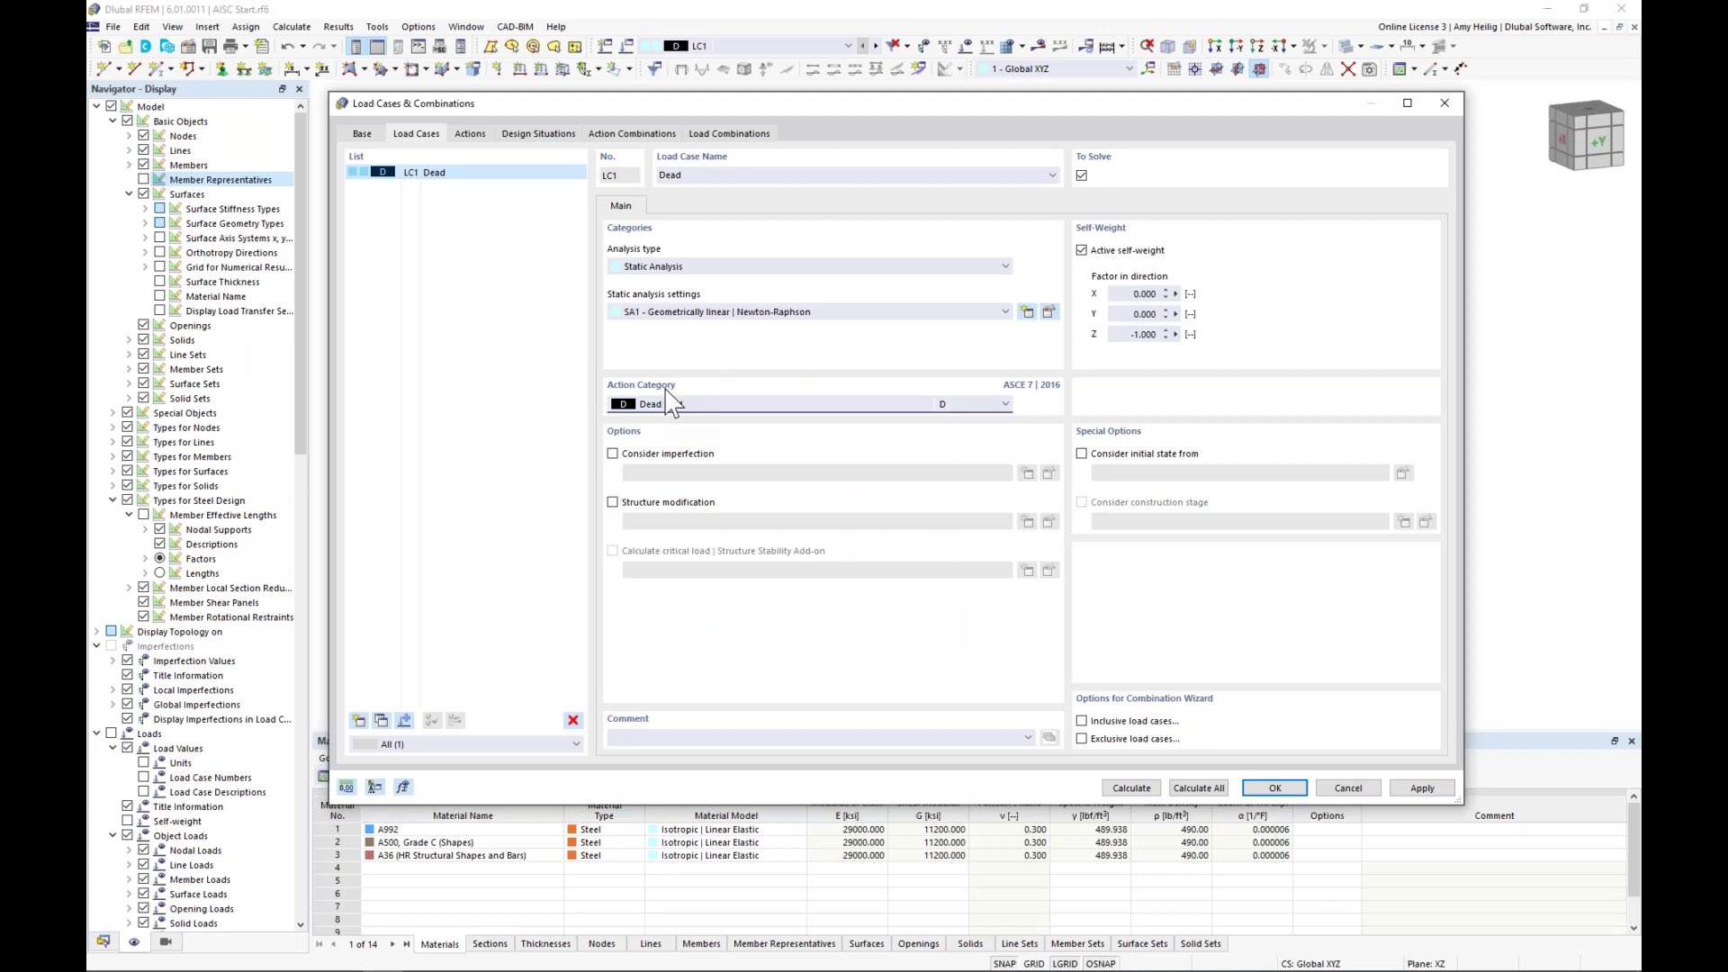
- Add a load case LC2 named Snow with the action category Snow load
left_click(362, 720)
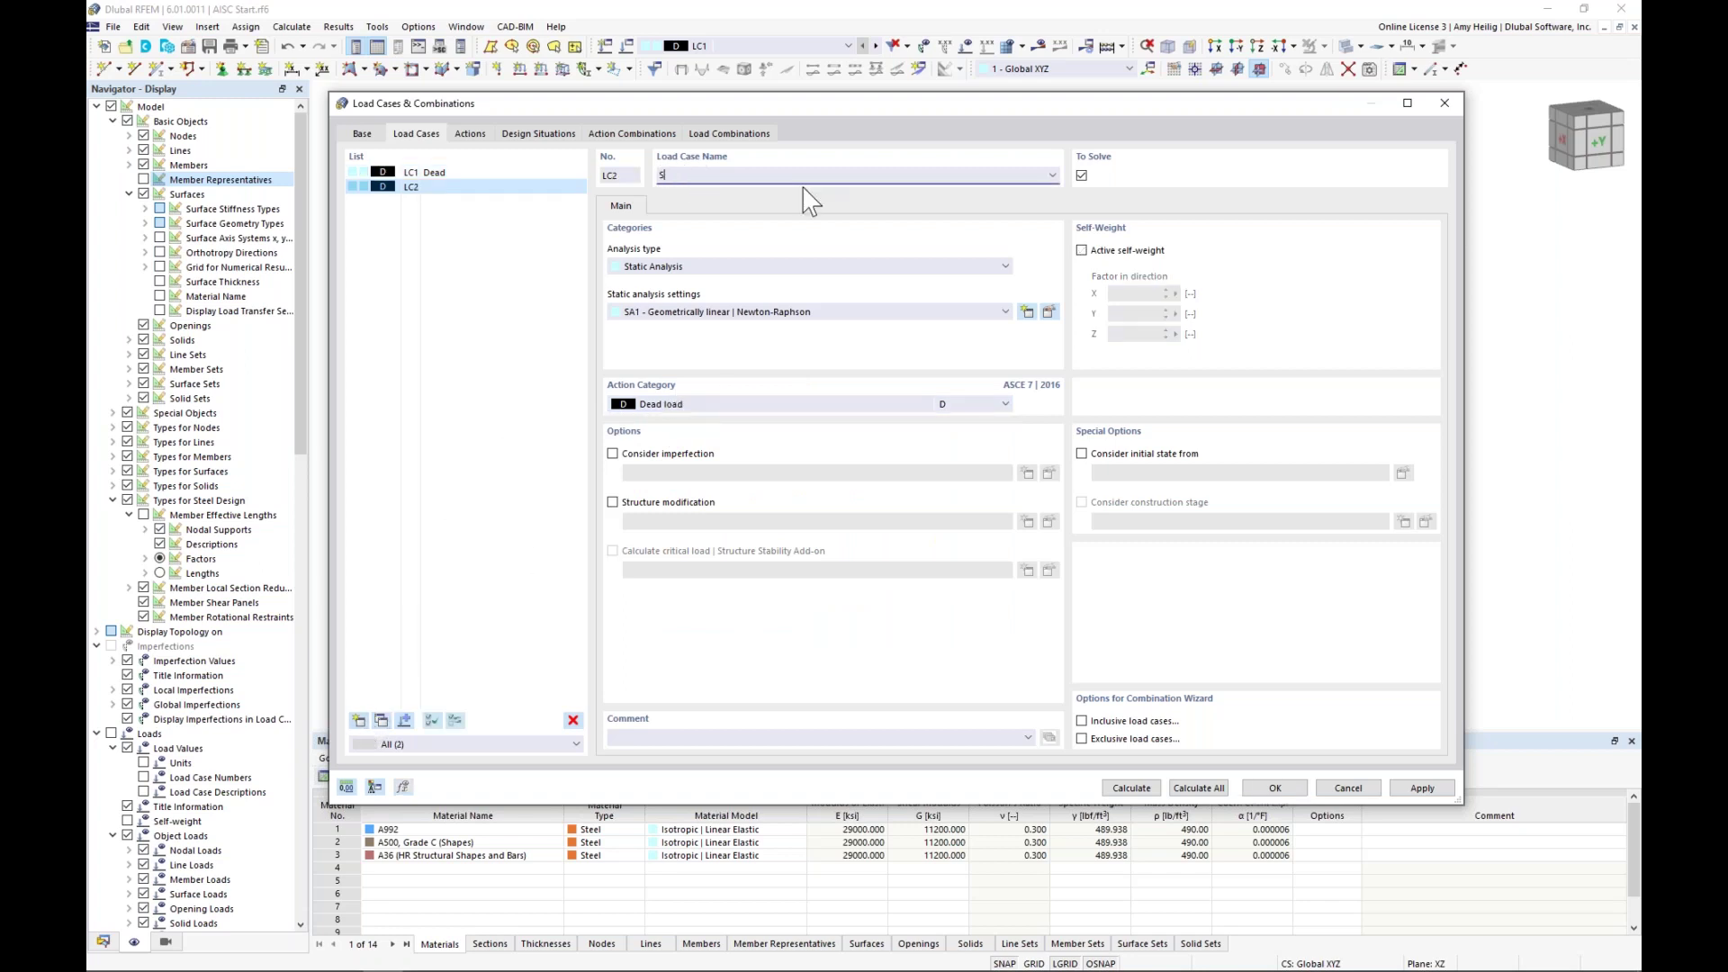
left_click(728, 420)
left_click(711, 559)
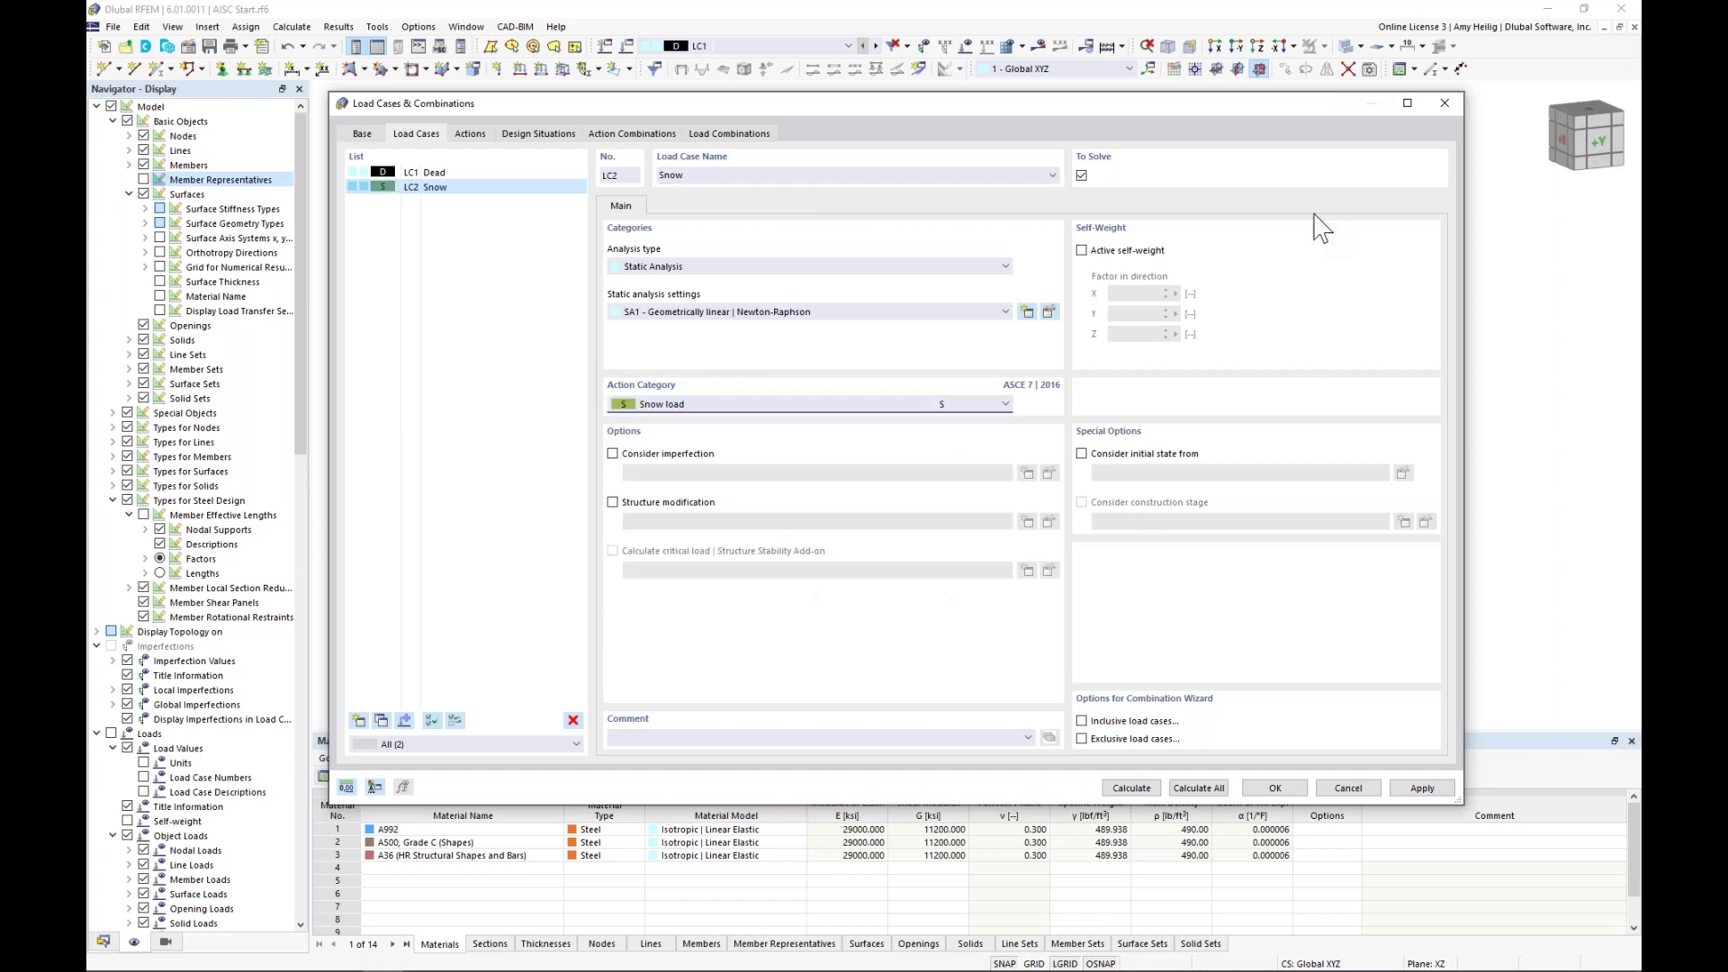
- Add a load case LC3 named Wind +X with the action category Wind load, and accept the load cases
left_click(369, 720)
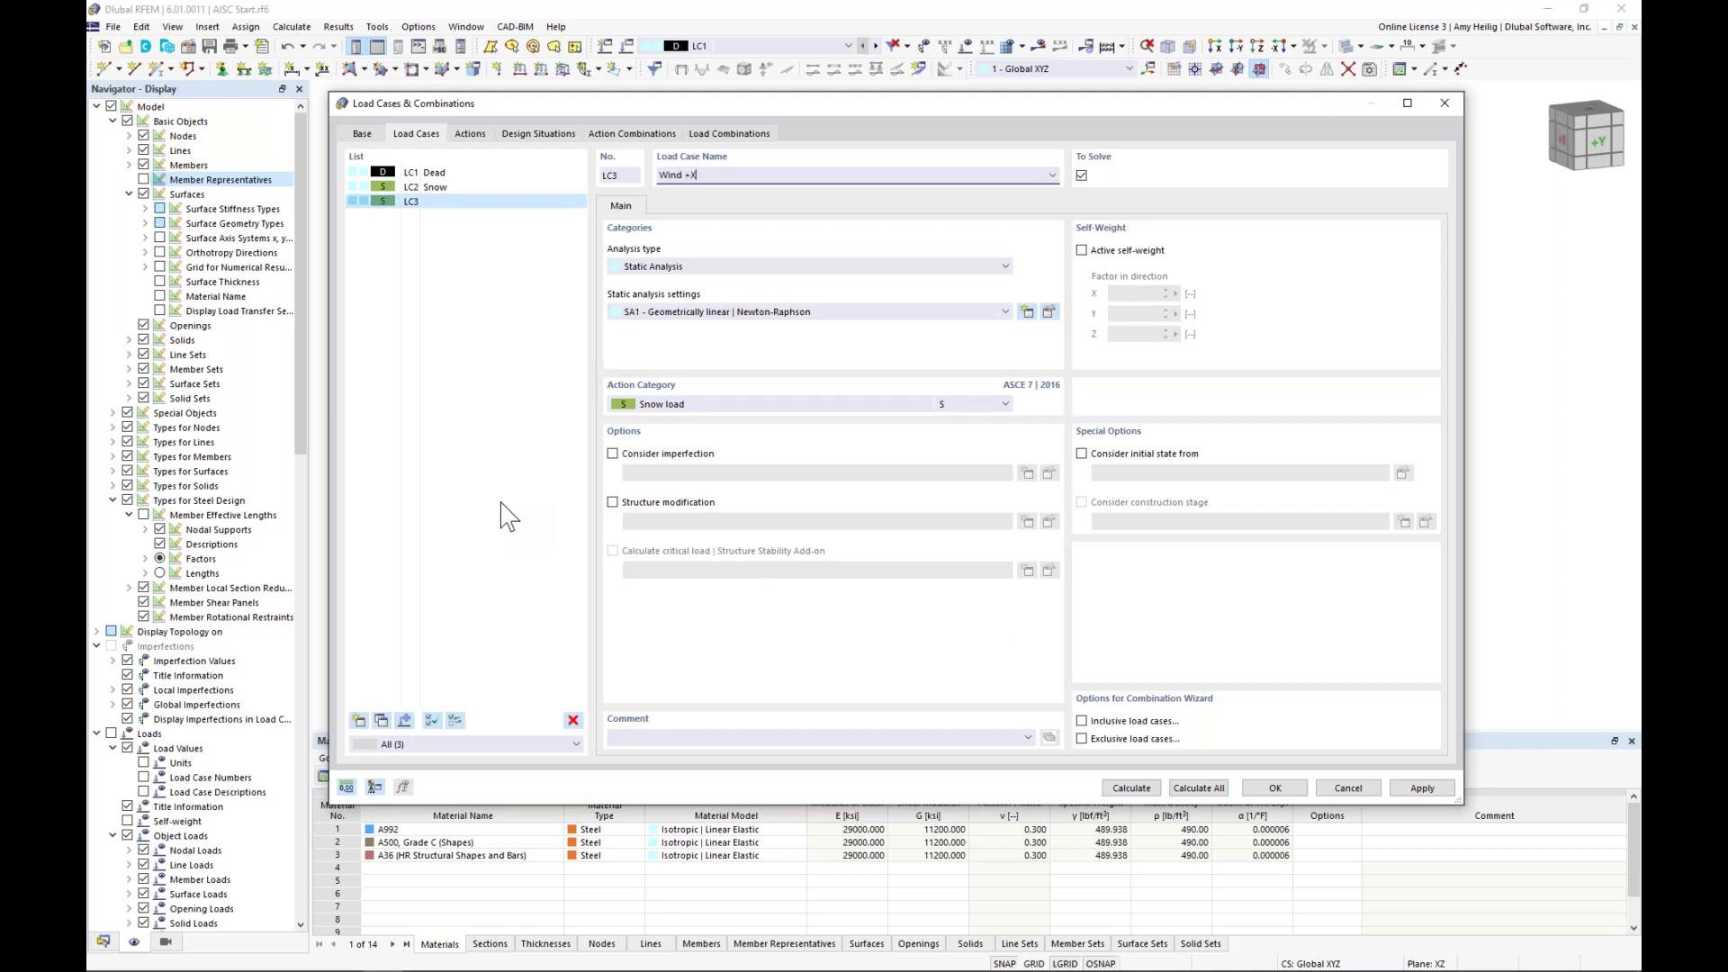
left_click(664, 405)
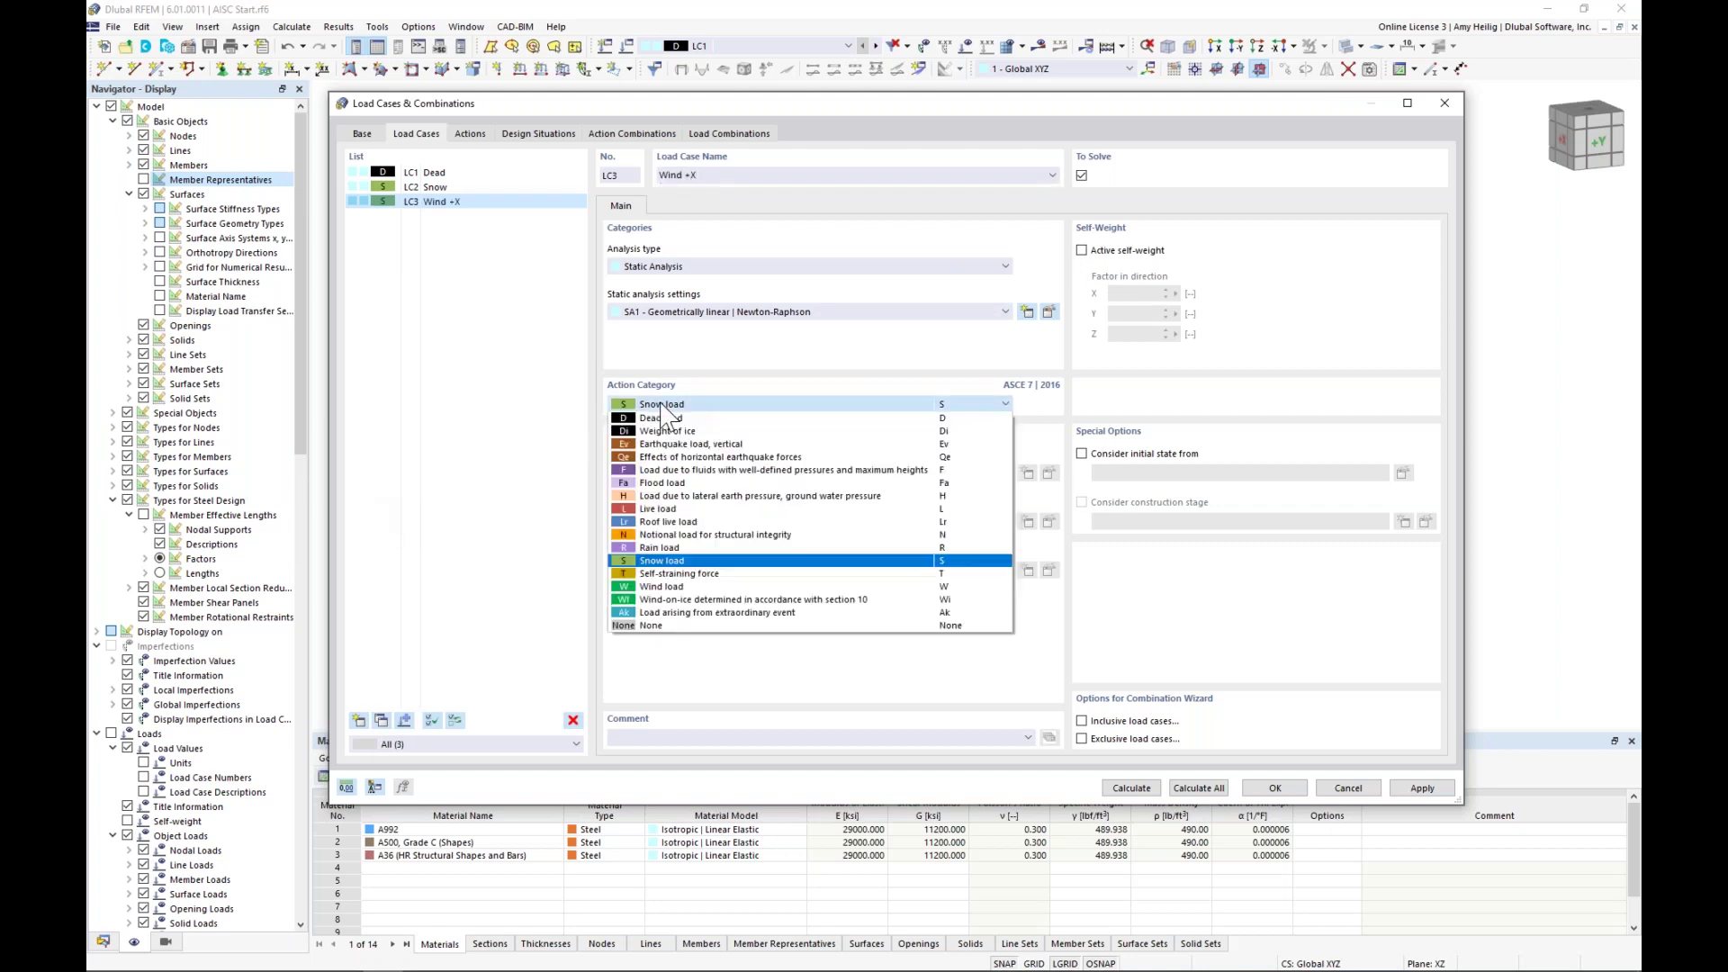
left_click(663, 586)
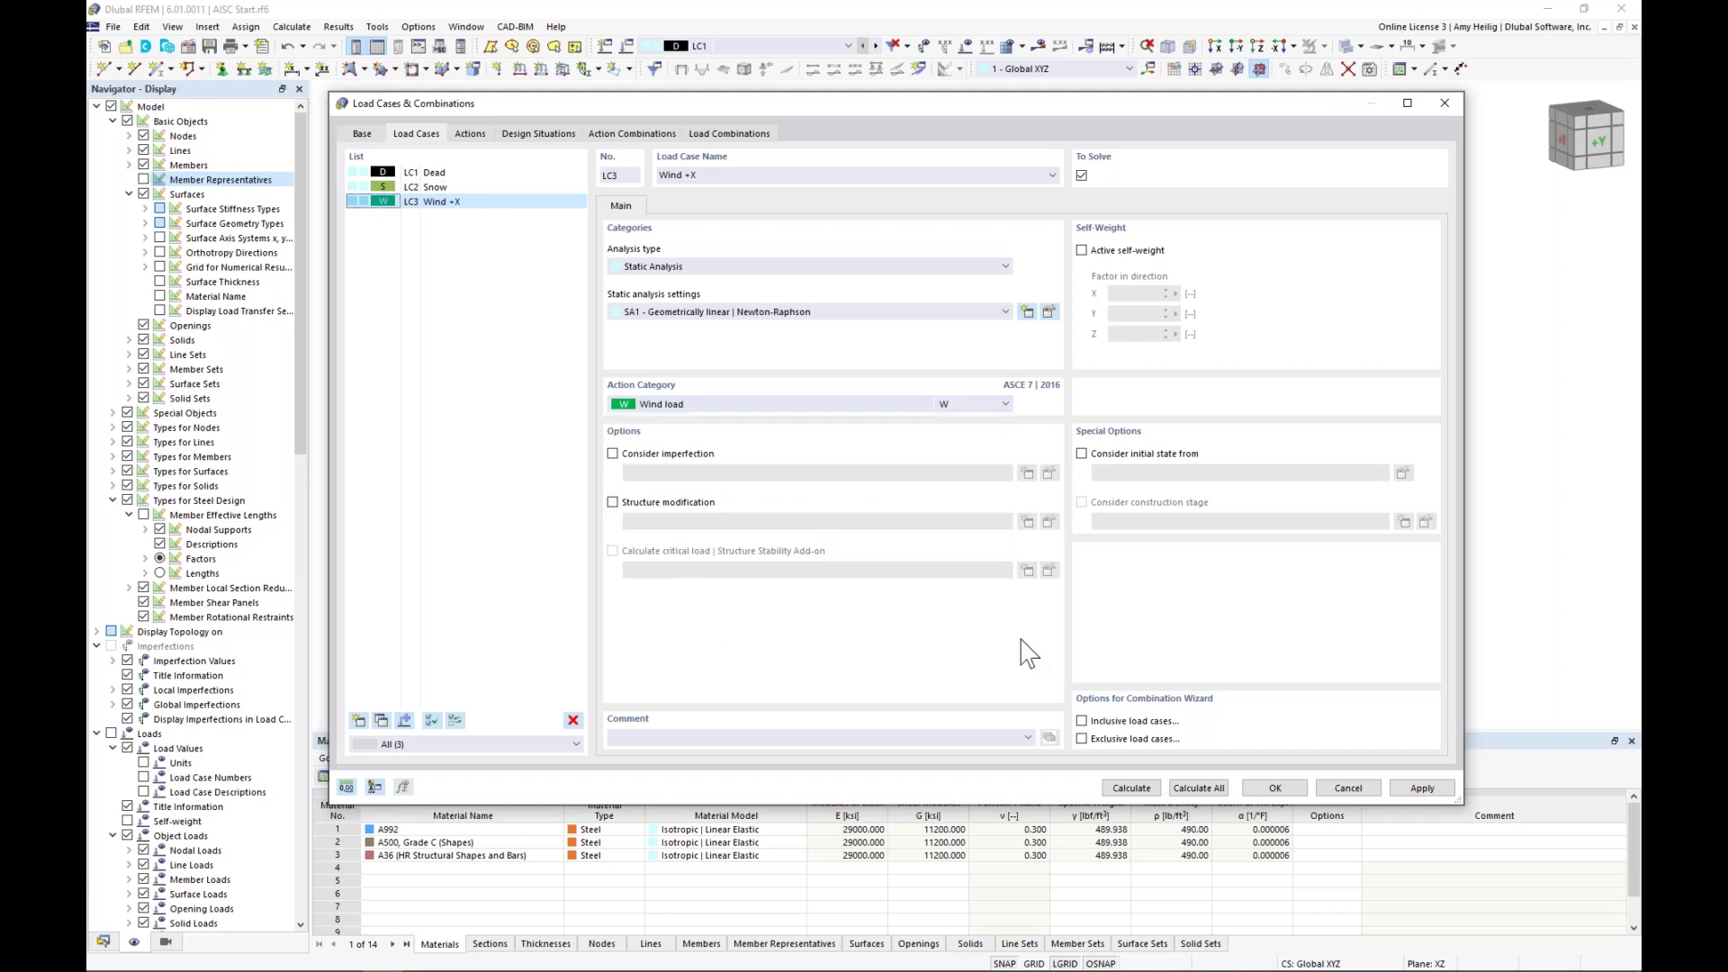
left_click(1265, 789)
- Make the LC1 Dead load case current and display the model in wireframe
left_click(796, 46)
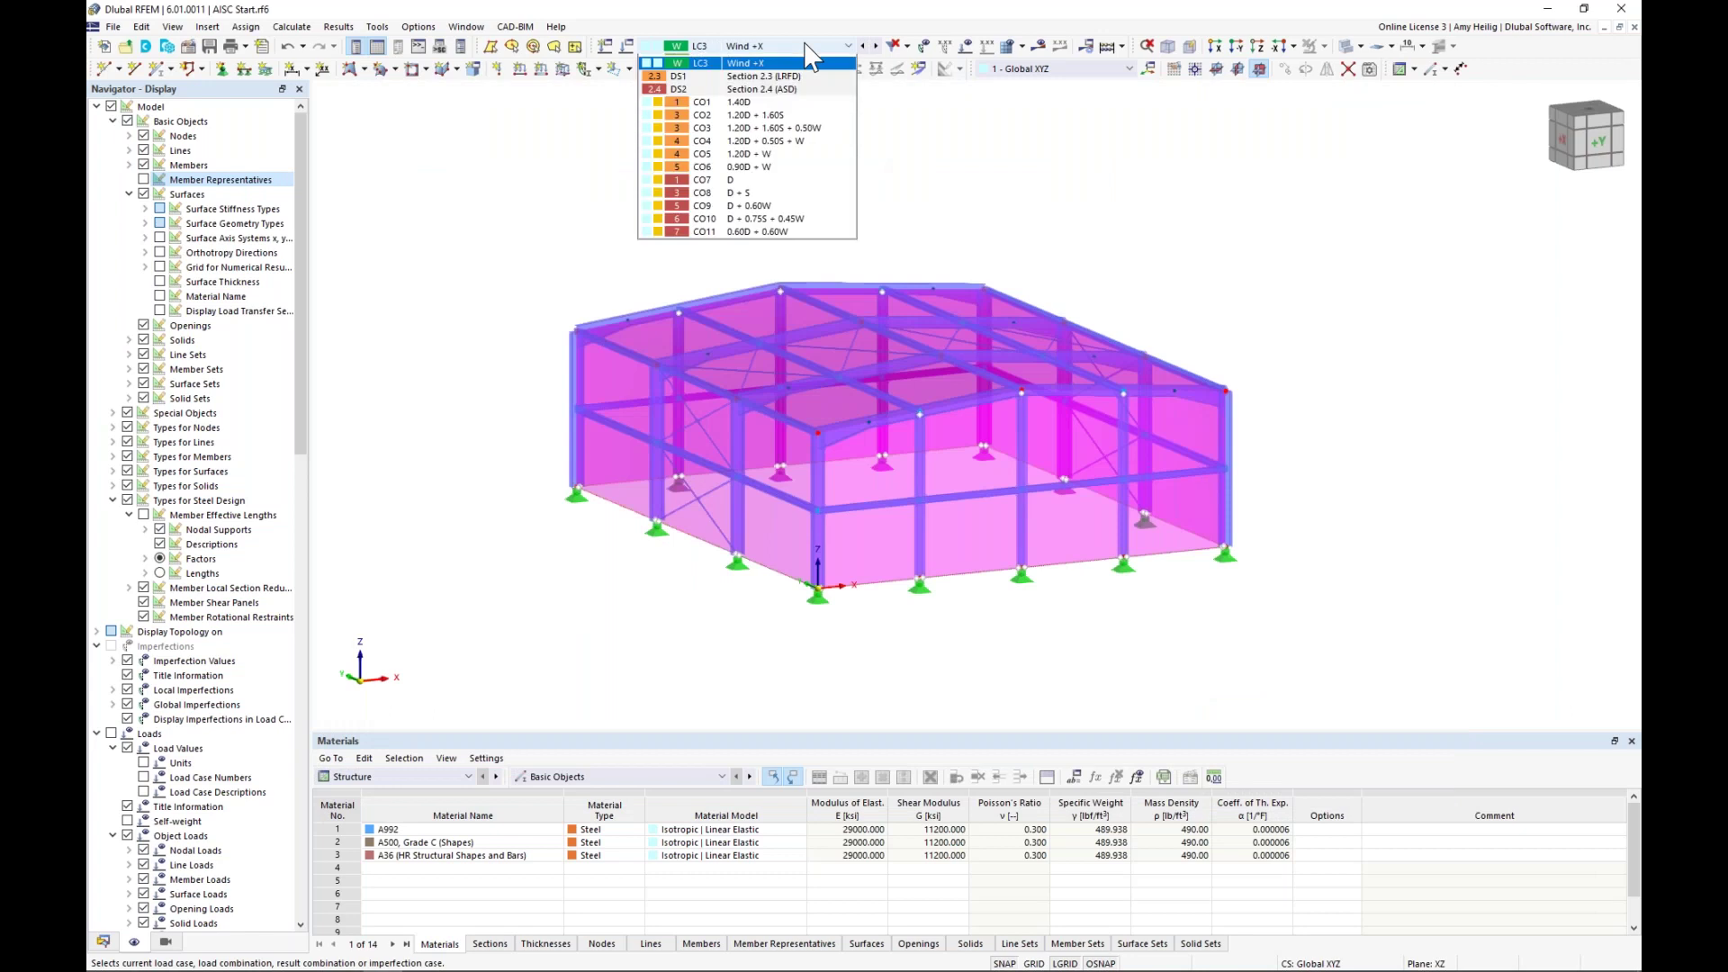
left_click(796, 61)
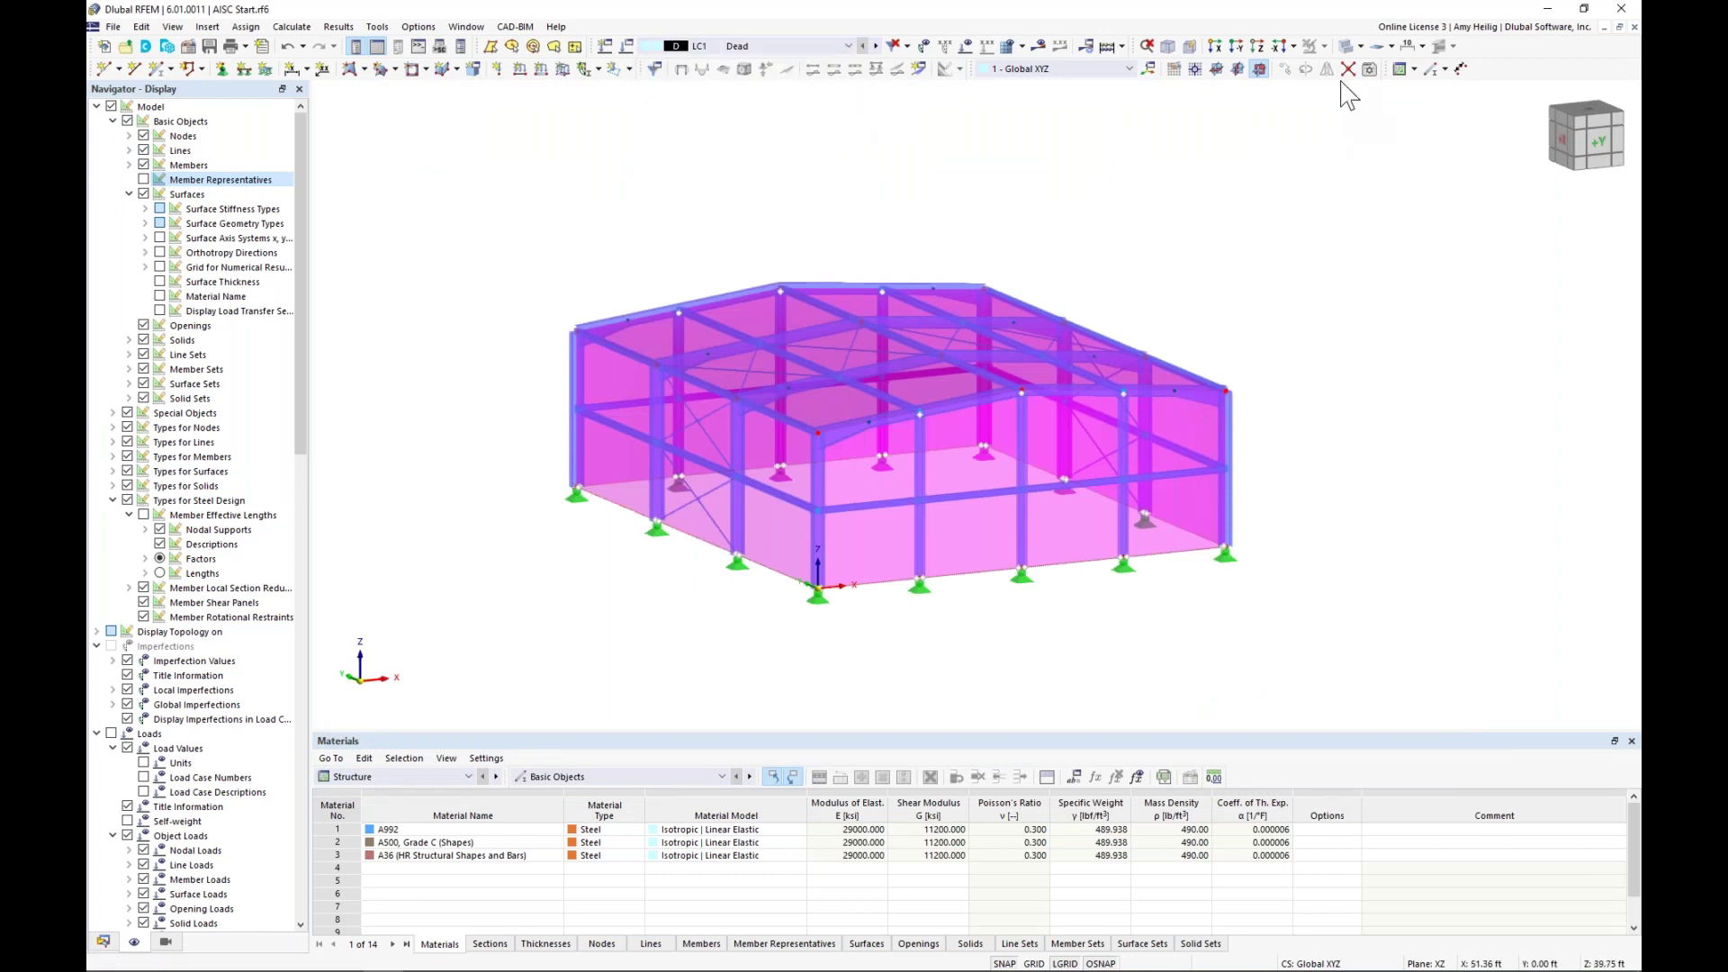
left_click(1347, 50)
middle_click_drag(1152, 288, 1239, 296, "ctrl")
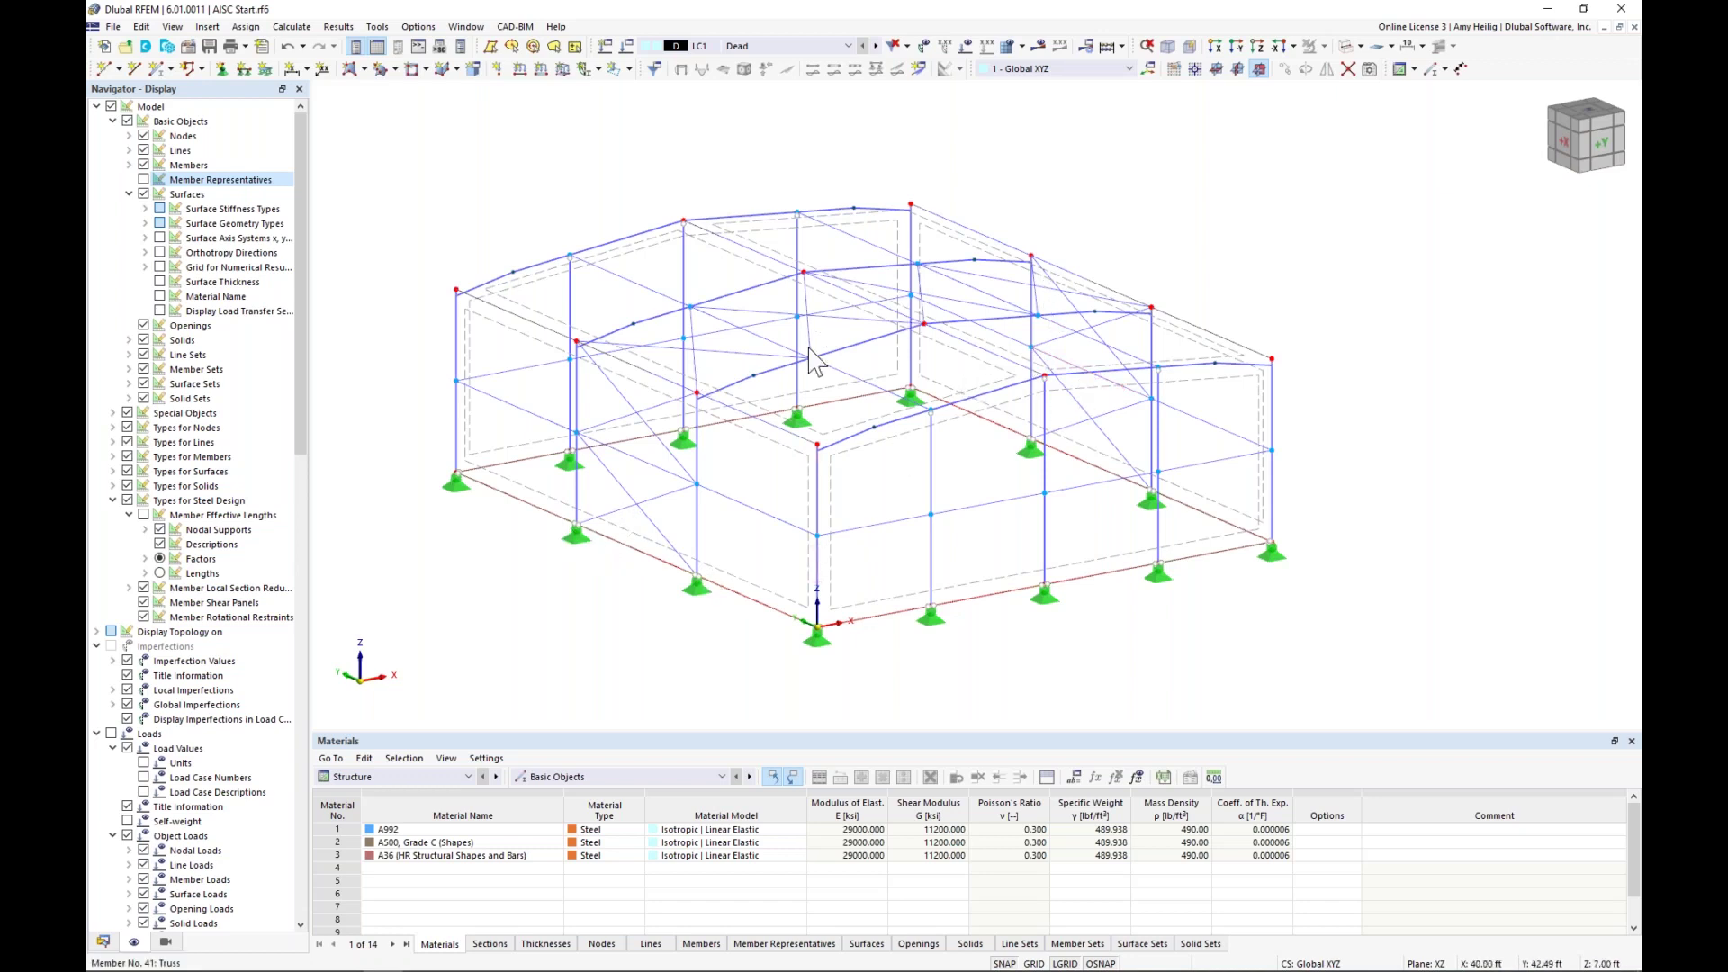
- Limit the visible members to the Tension type and select all of these bracing members
left_click(165, 942)
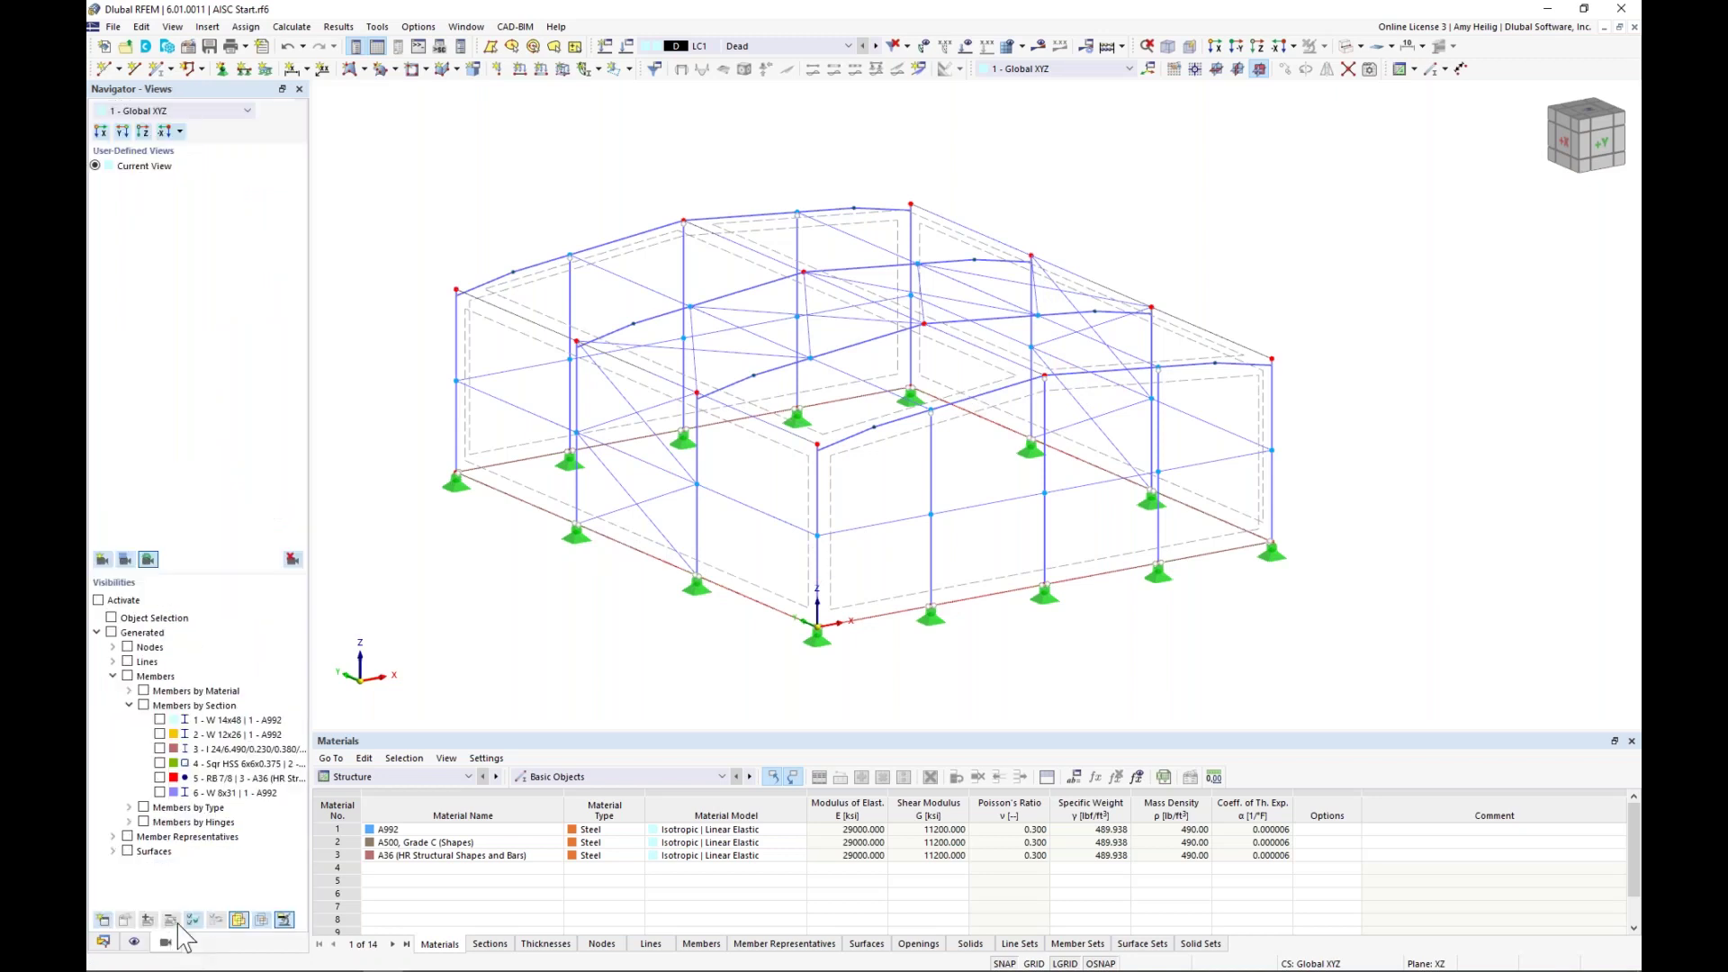
left_click(129, 706)
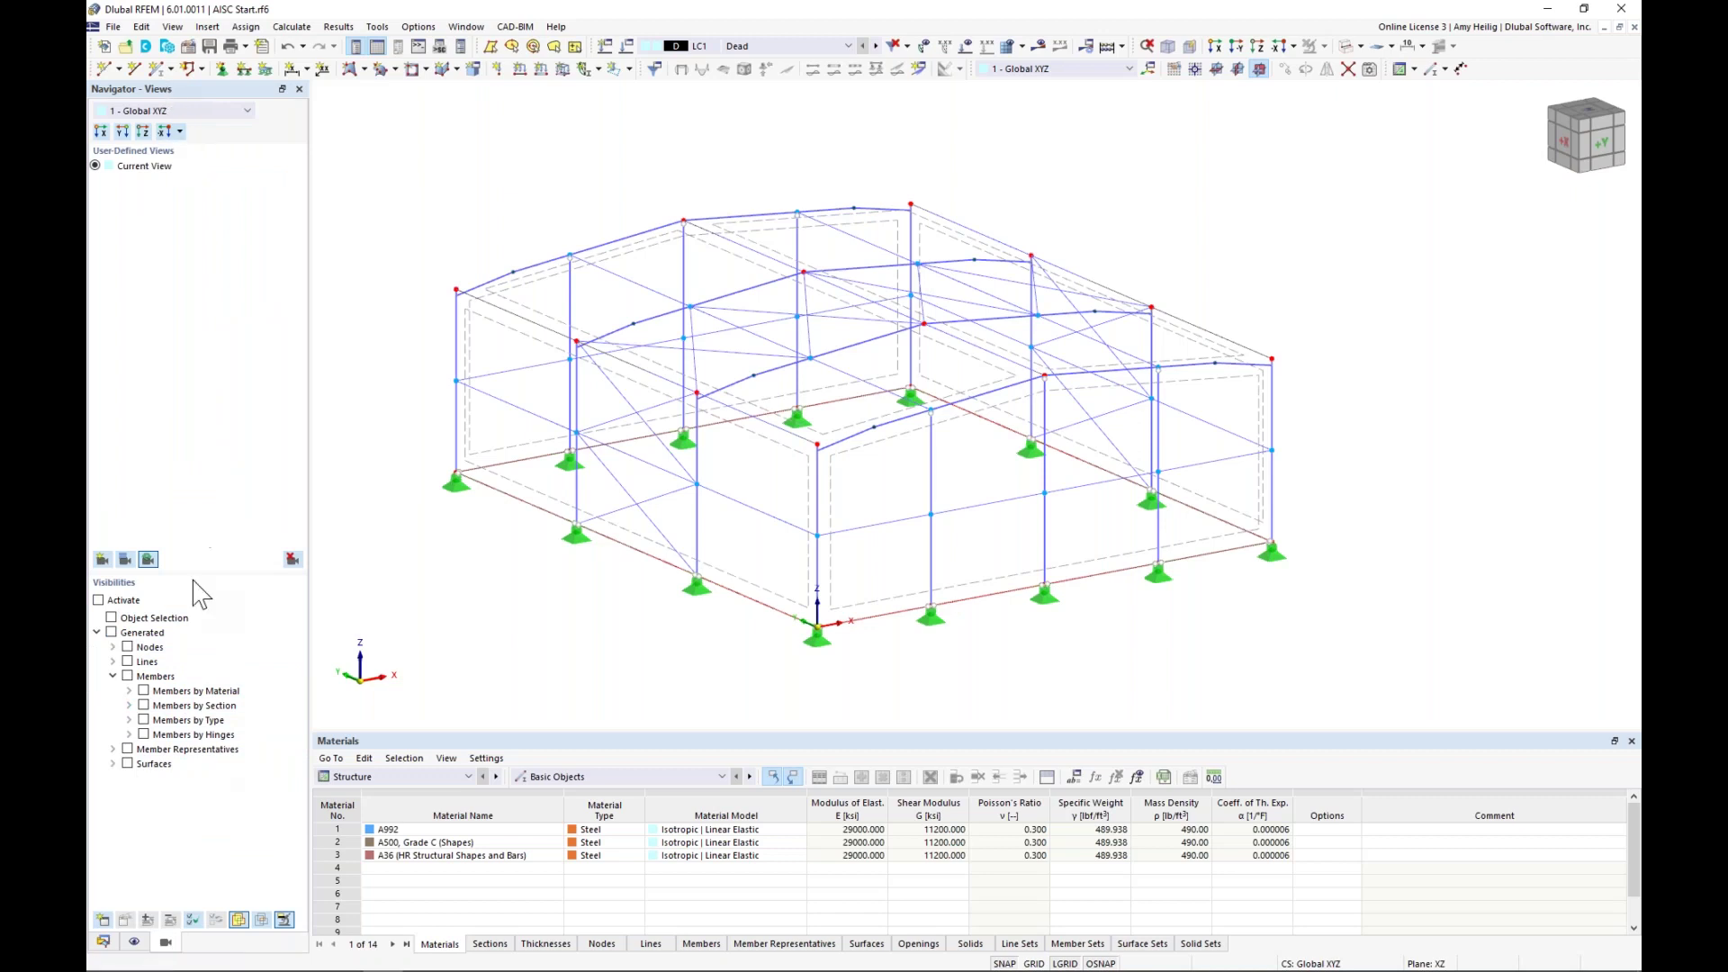
left_click(130, 720)
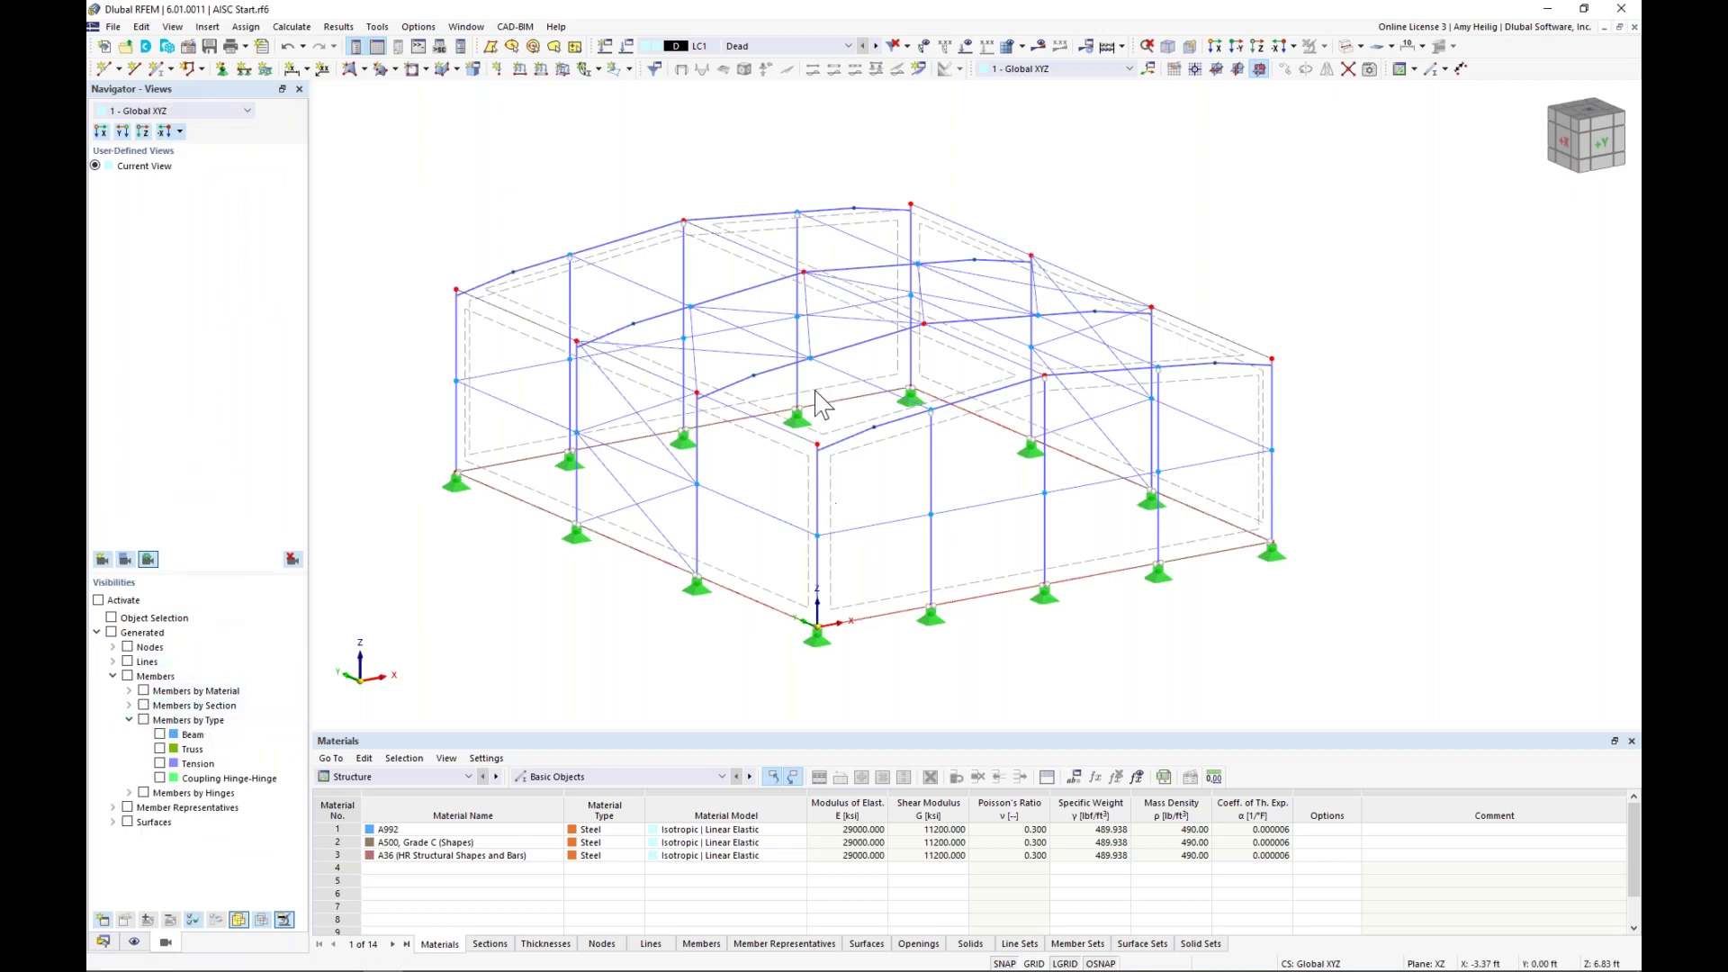
left_click(160, 763)
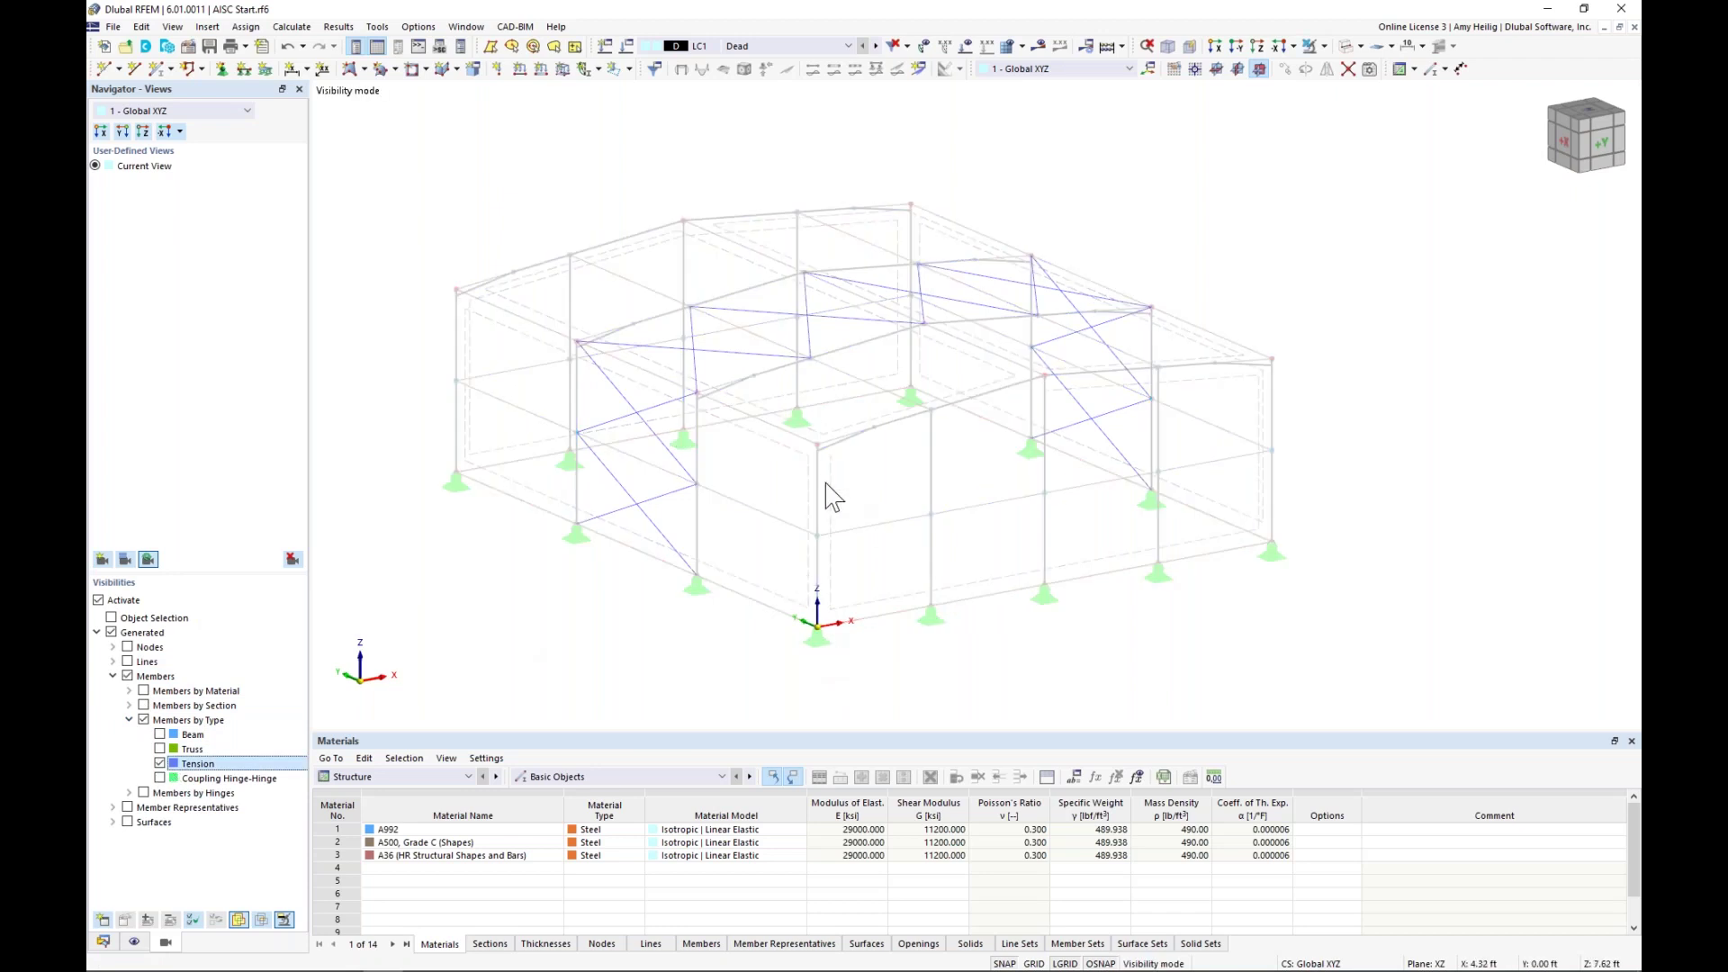
left_click_drag(1277, 640, 474, 194)
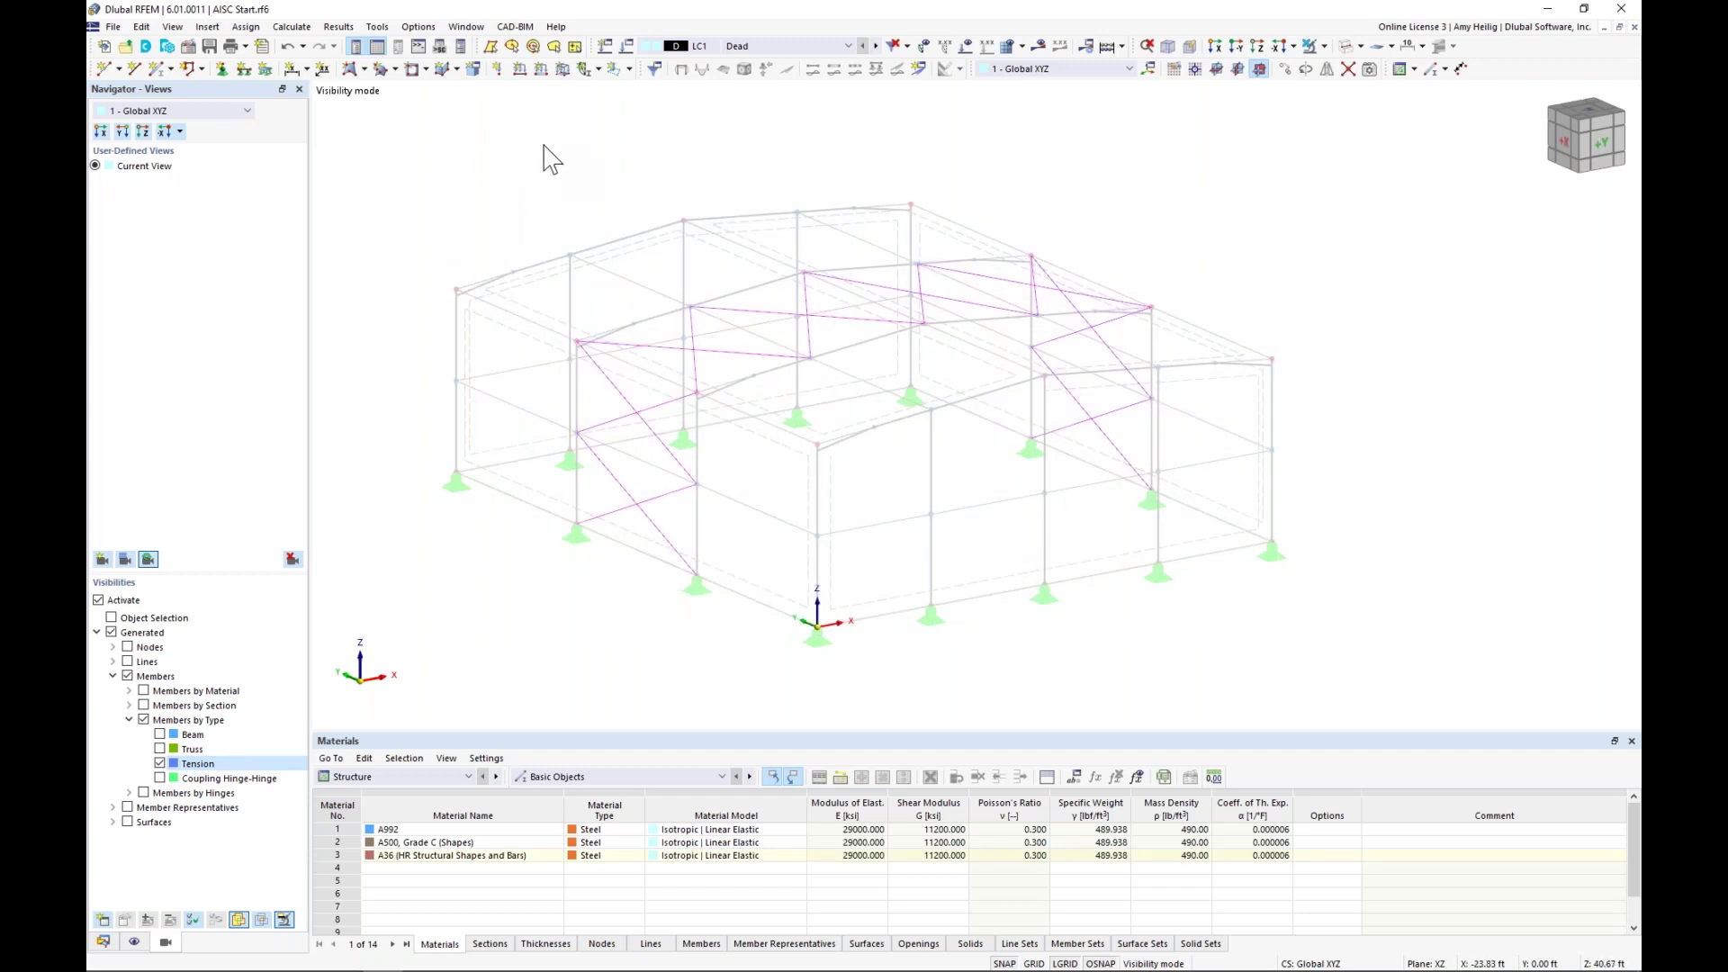
- Apply a -0.01 in axial displacement member load to the selected tension bracing in LC1 Dead and restore full model visibility
left_click(542, 75)
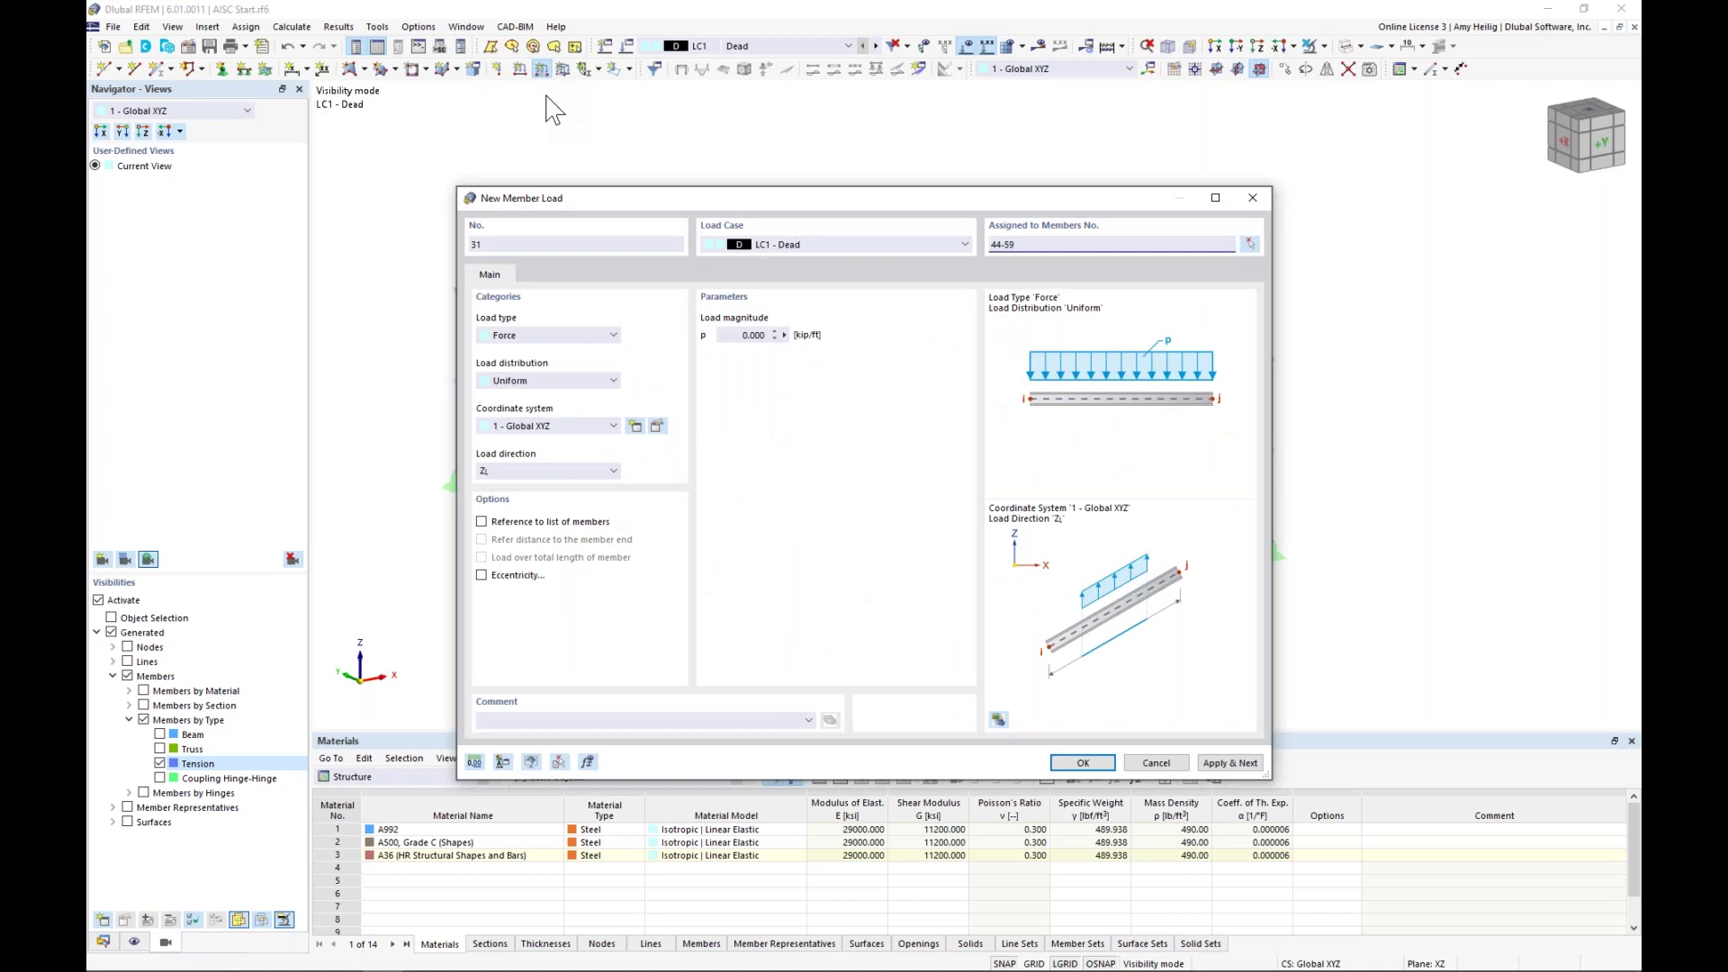
left_click(547, 335)
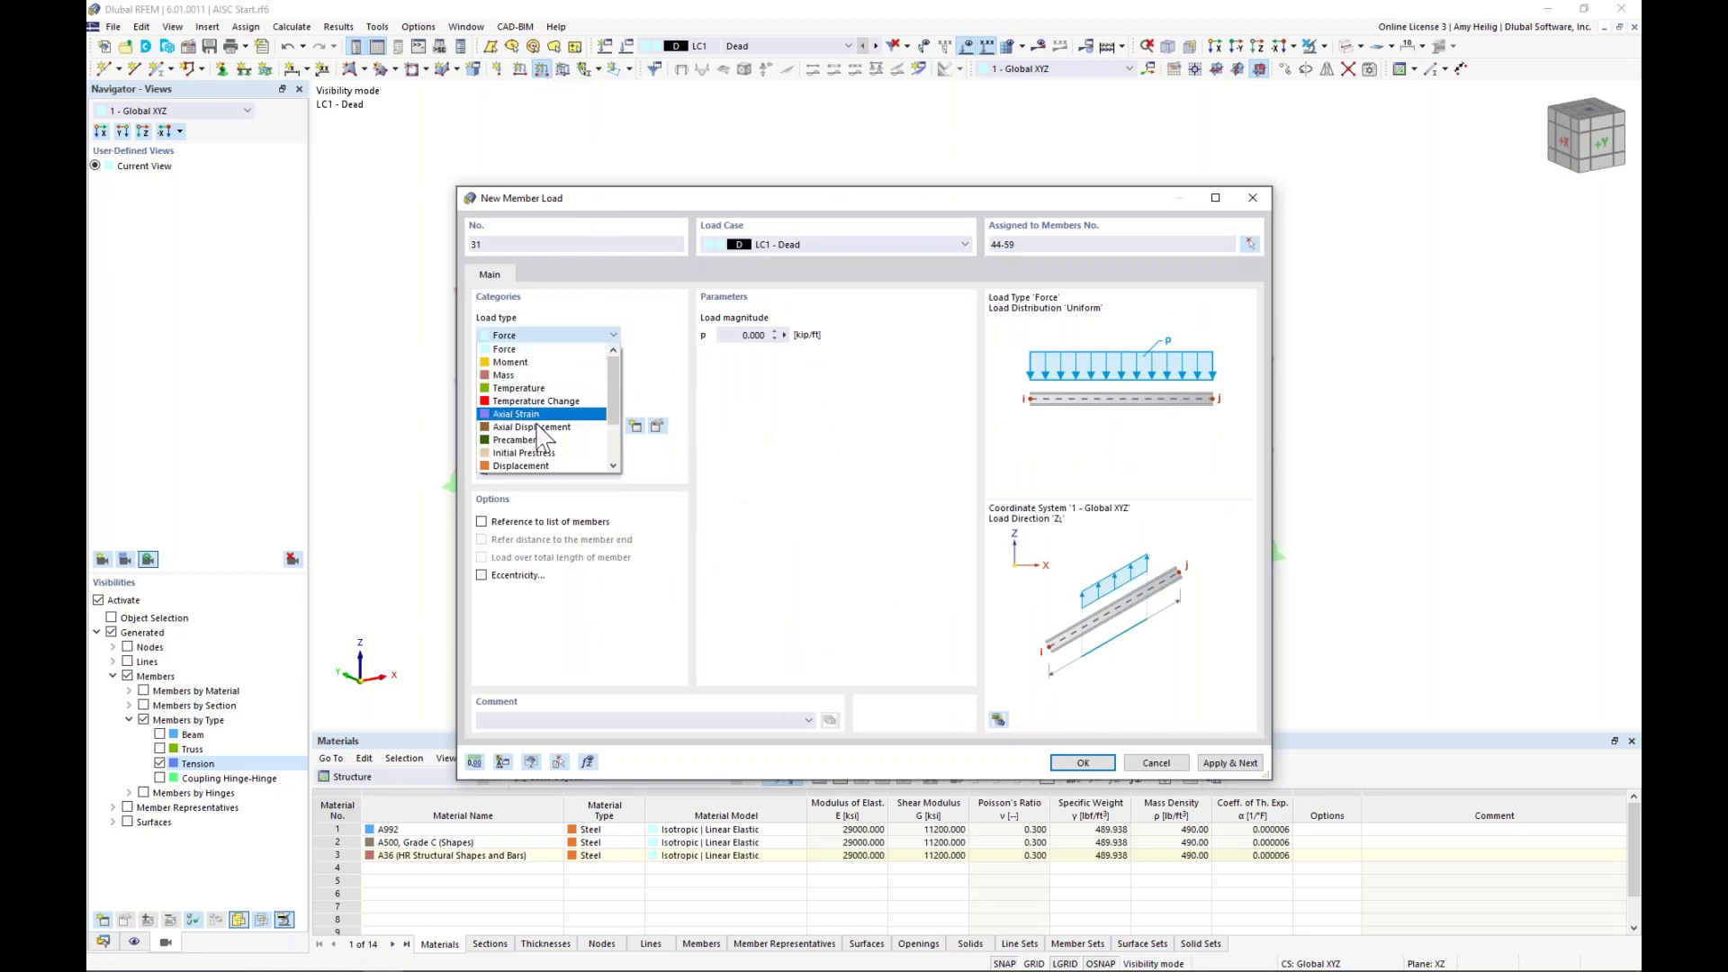
left_click(540, 427)
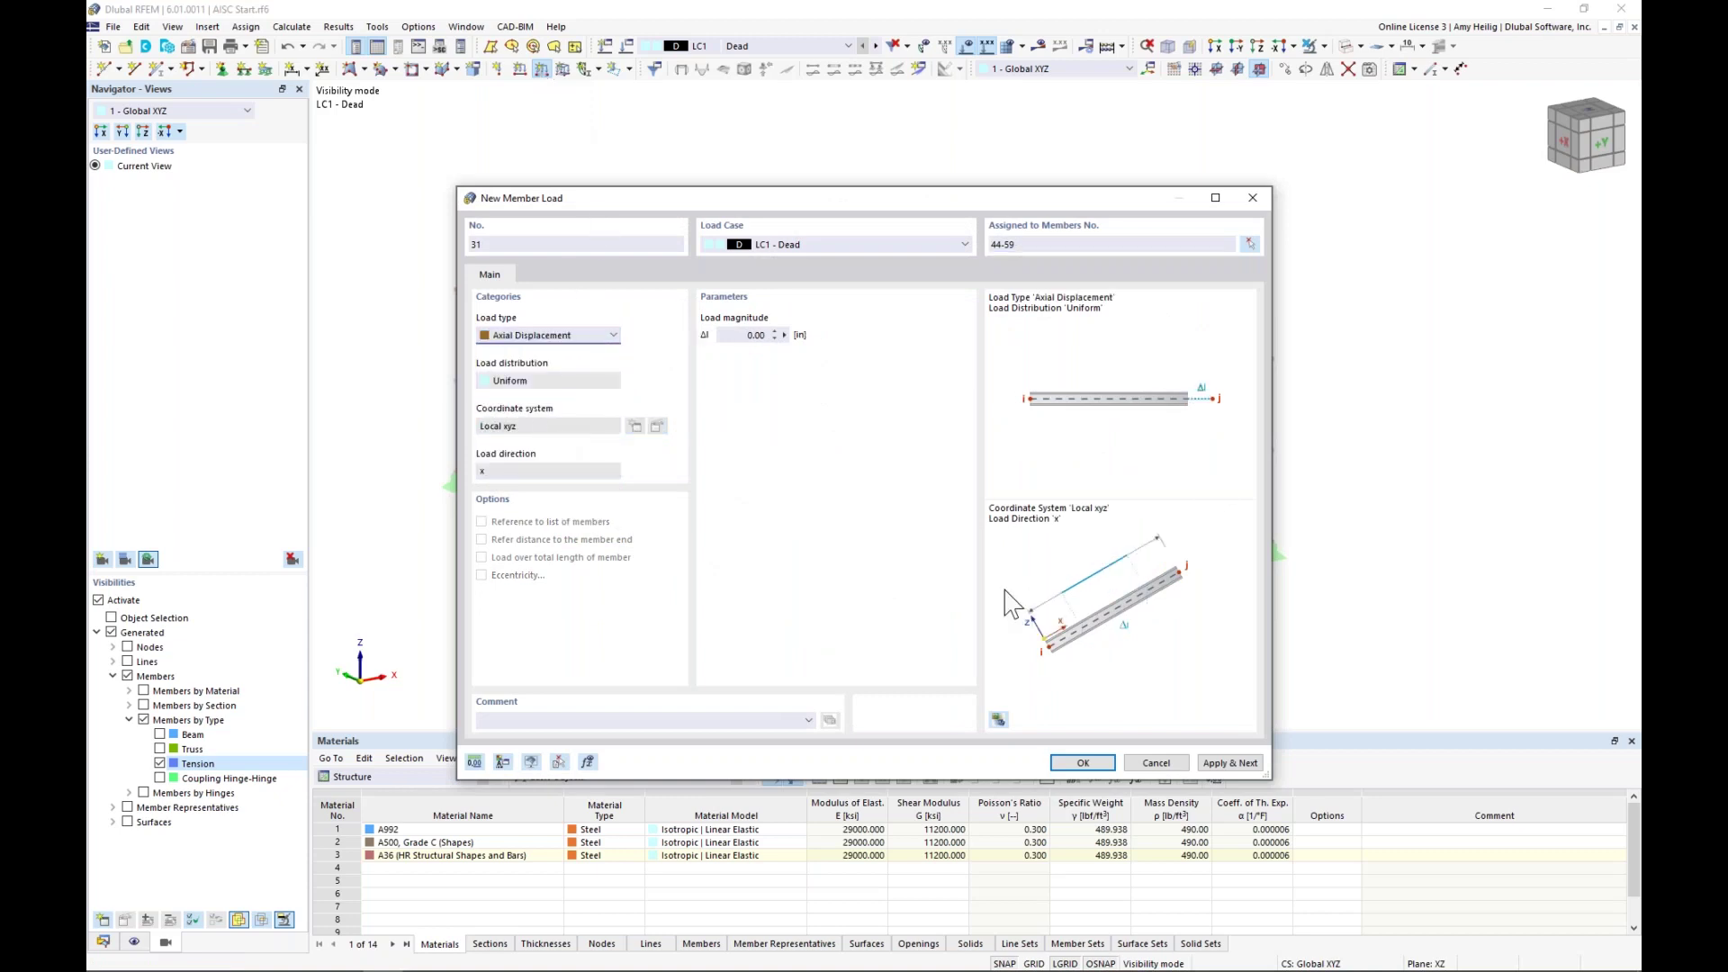
left_click(732, 335)
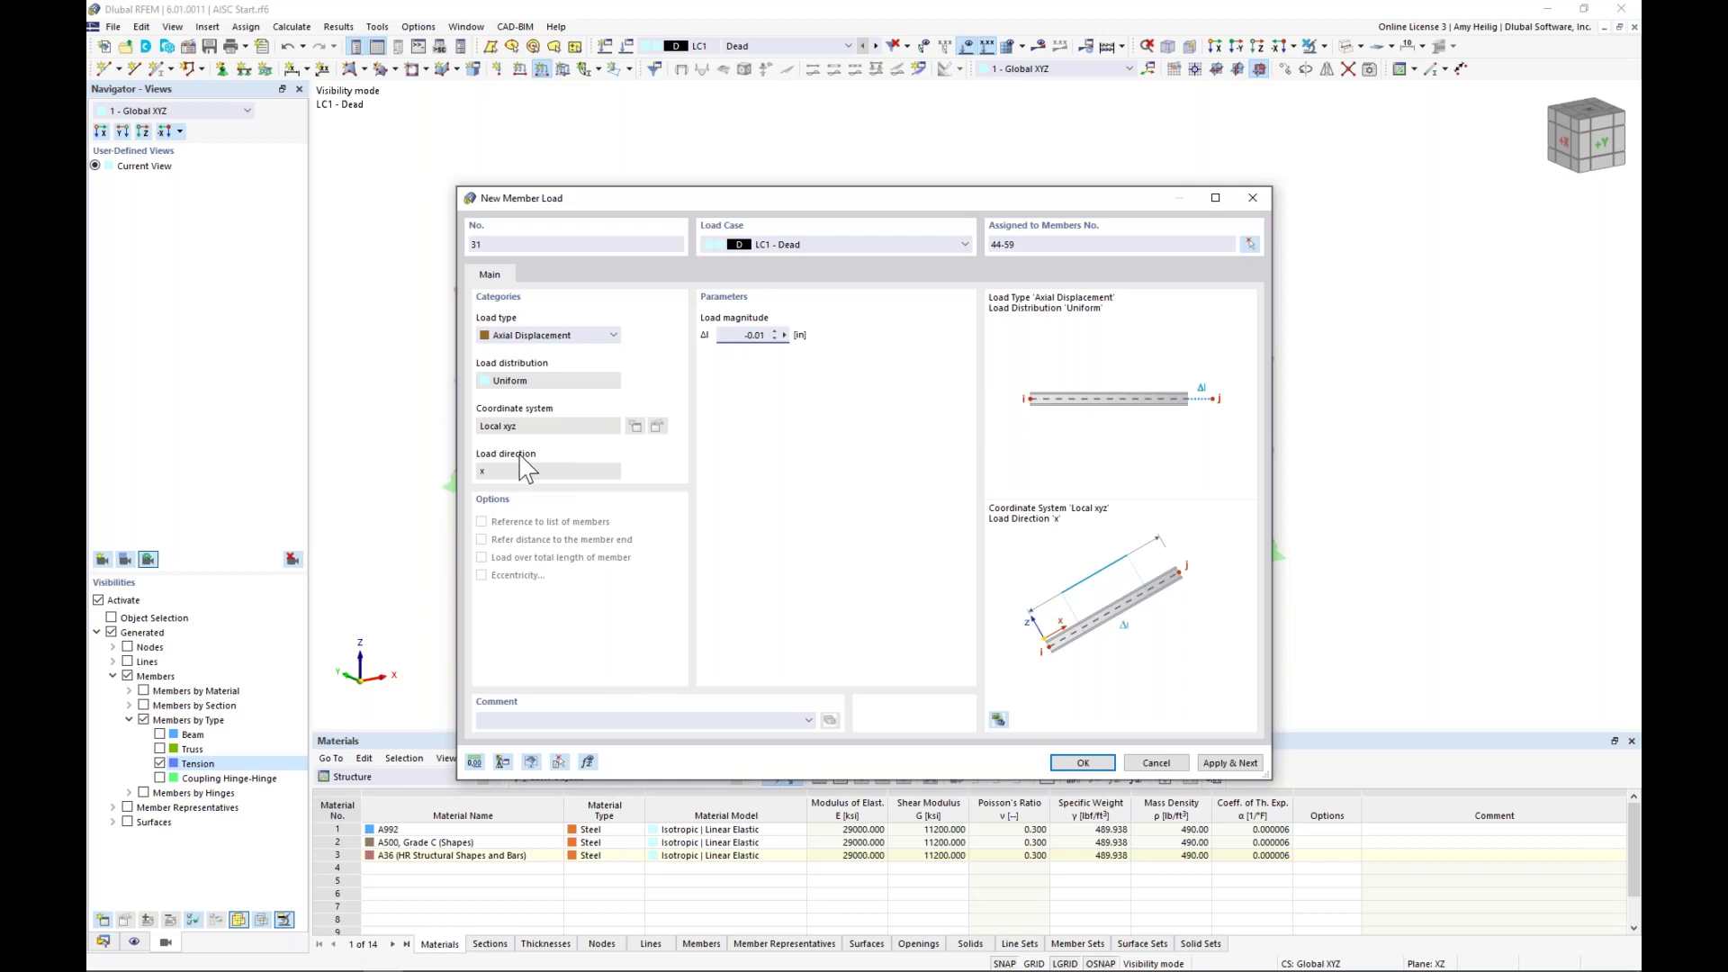
left_click(1097, 759)
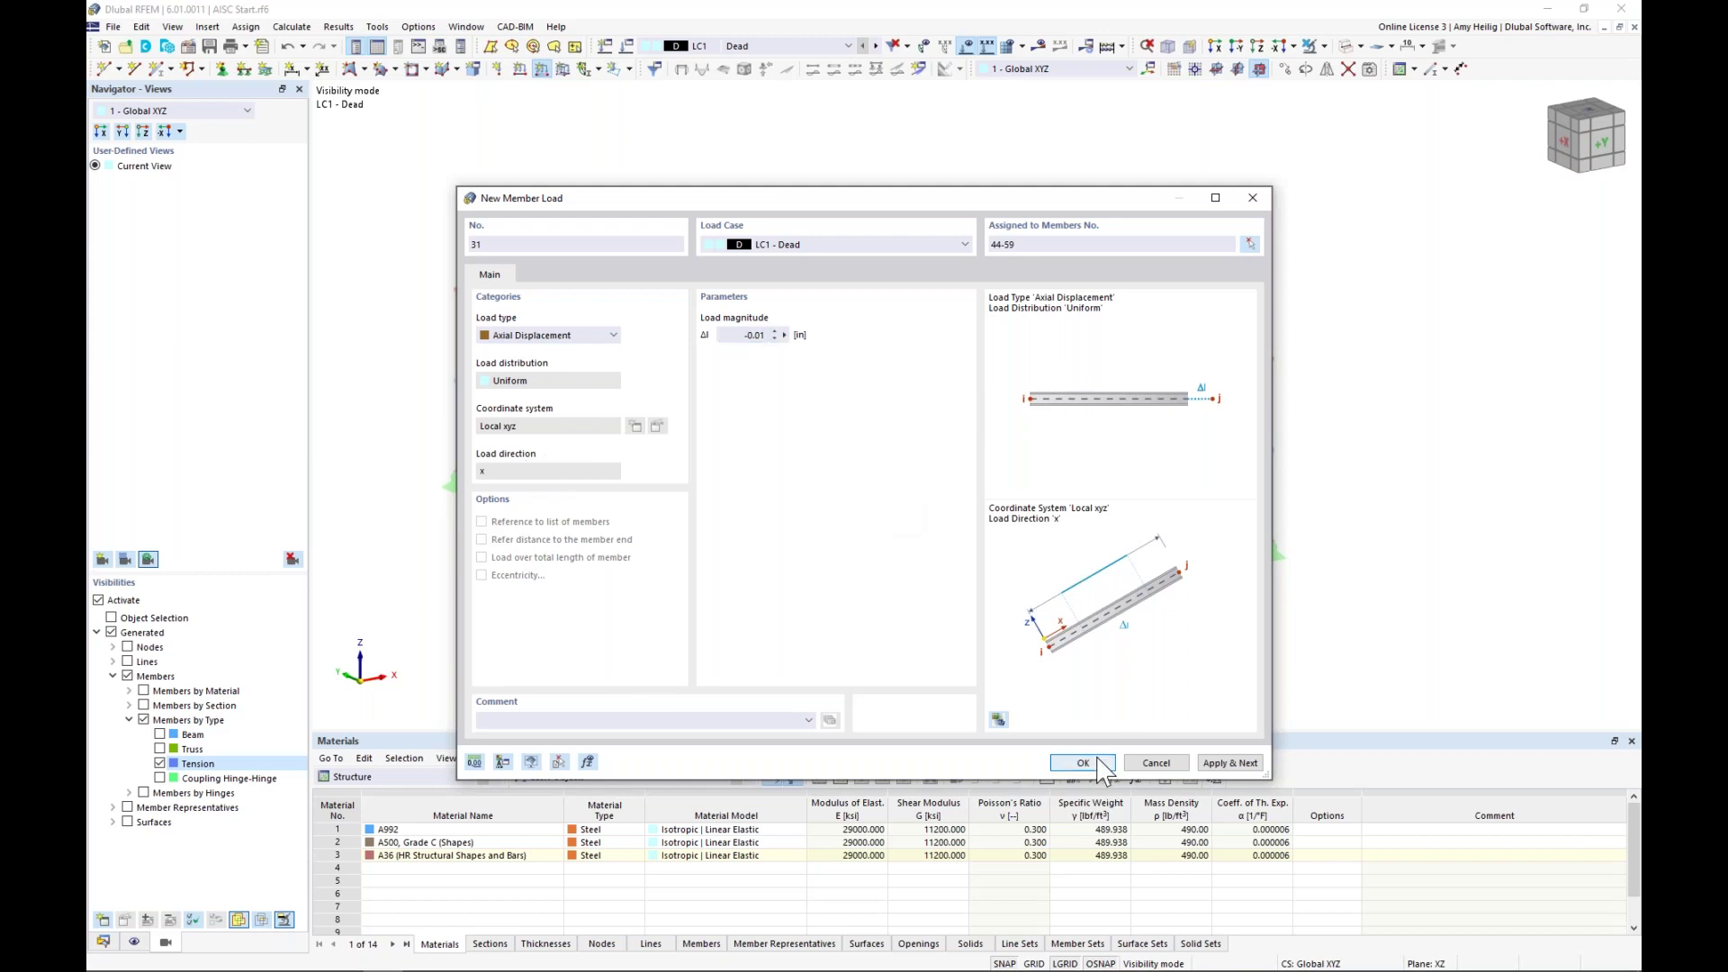
left_click(285, 919)
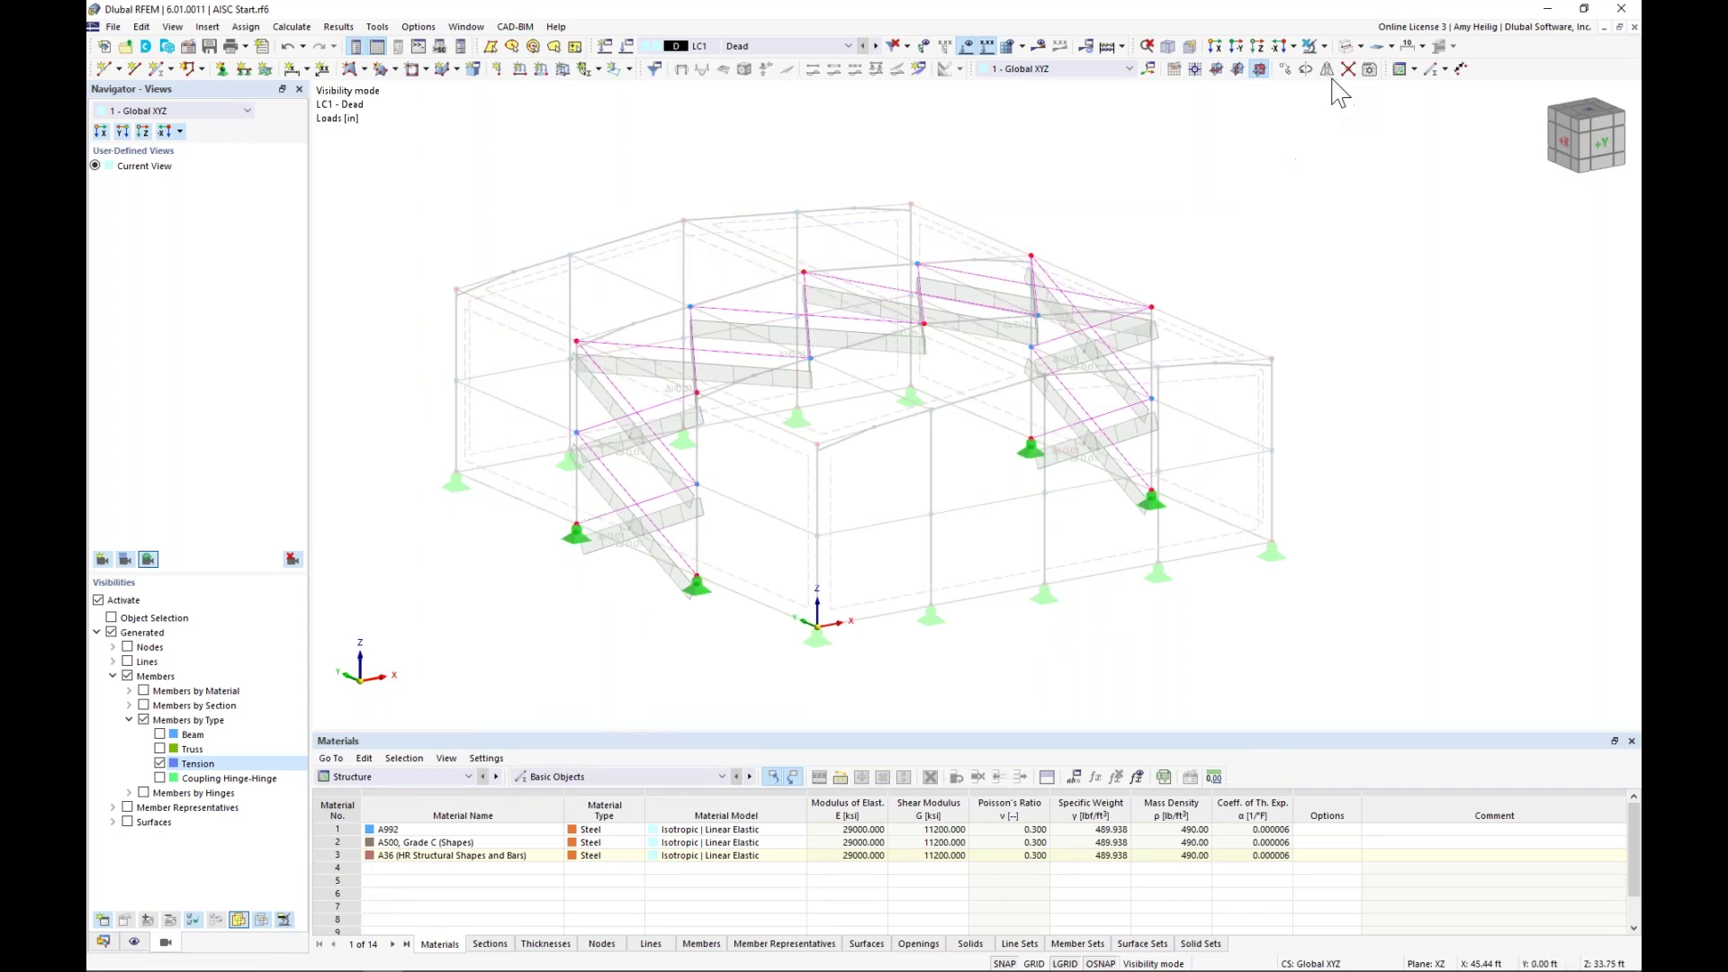
left_click(1311, 47)
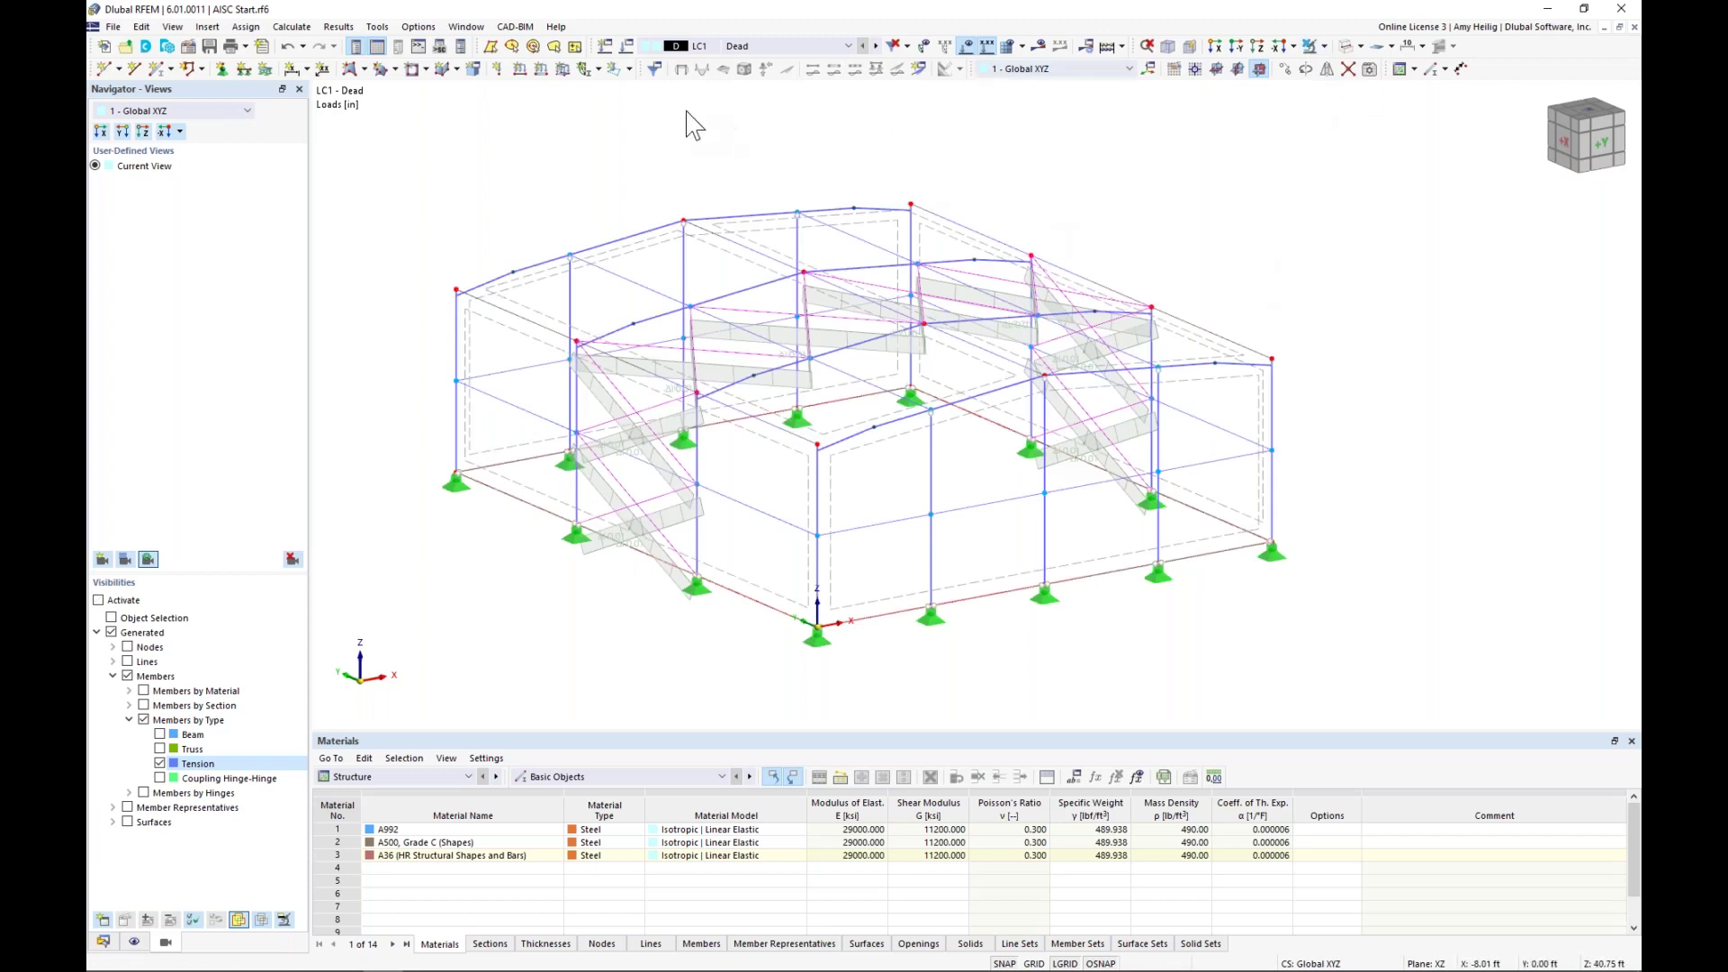
- Make the LC2 Snow load case current and create a snow load wizard with the Duopitch roof type
left_click(876, 46)
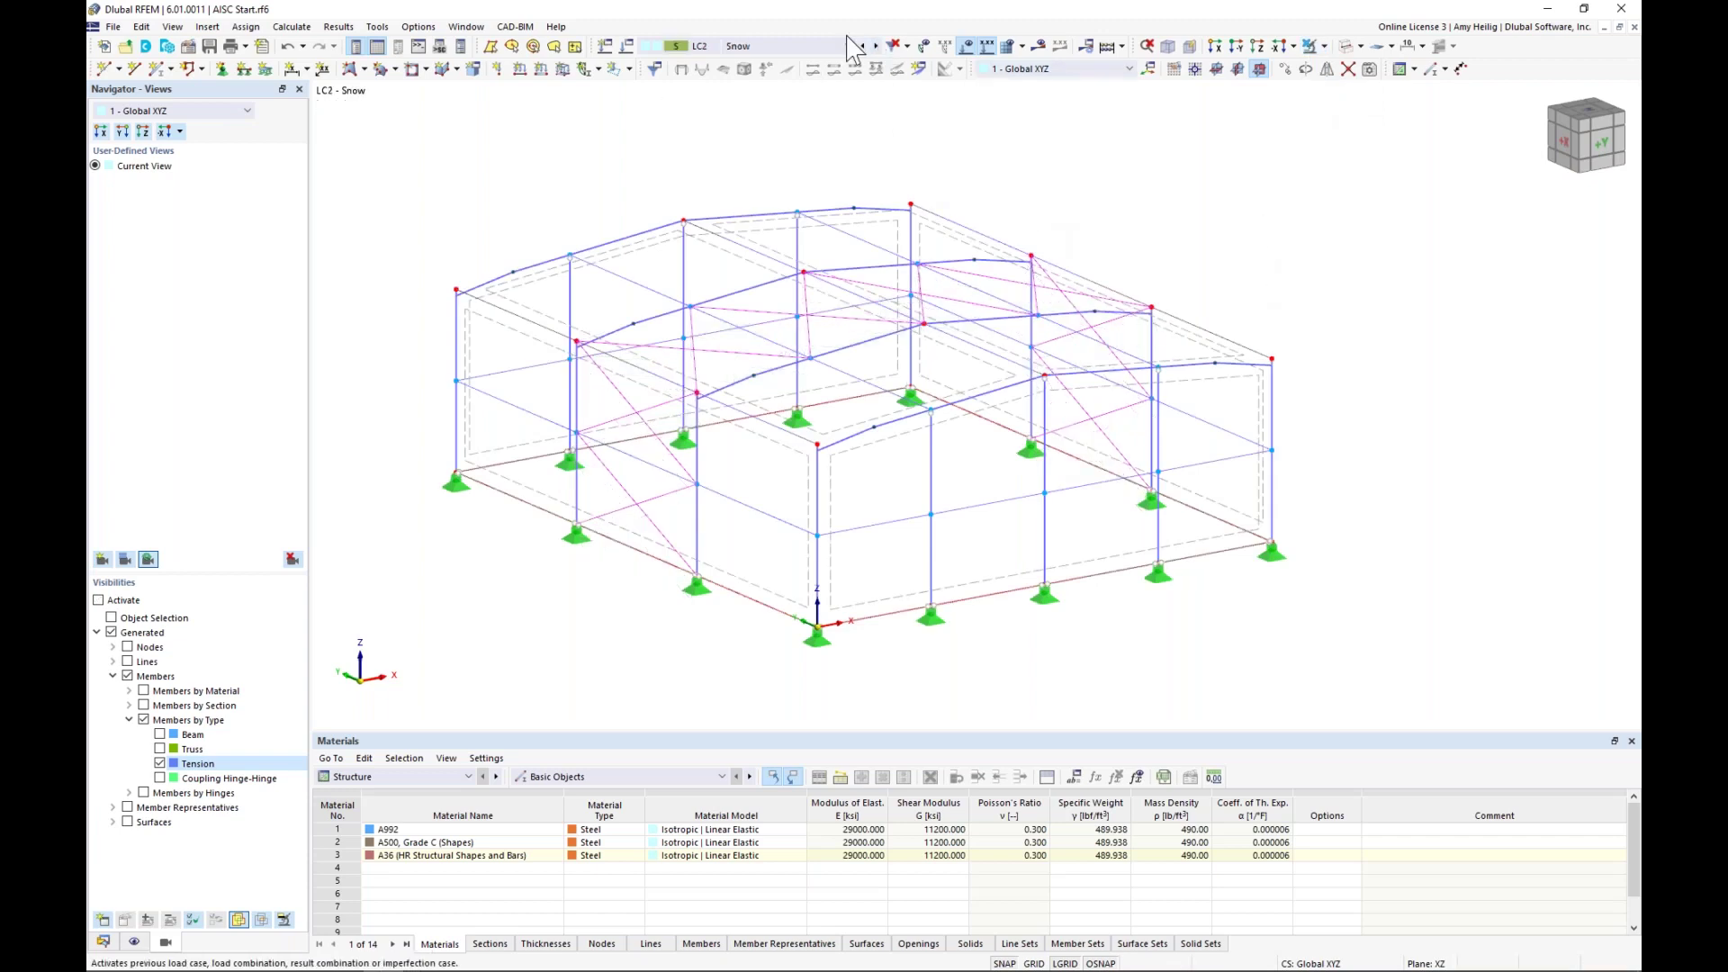
left_click(102, 942)
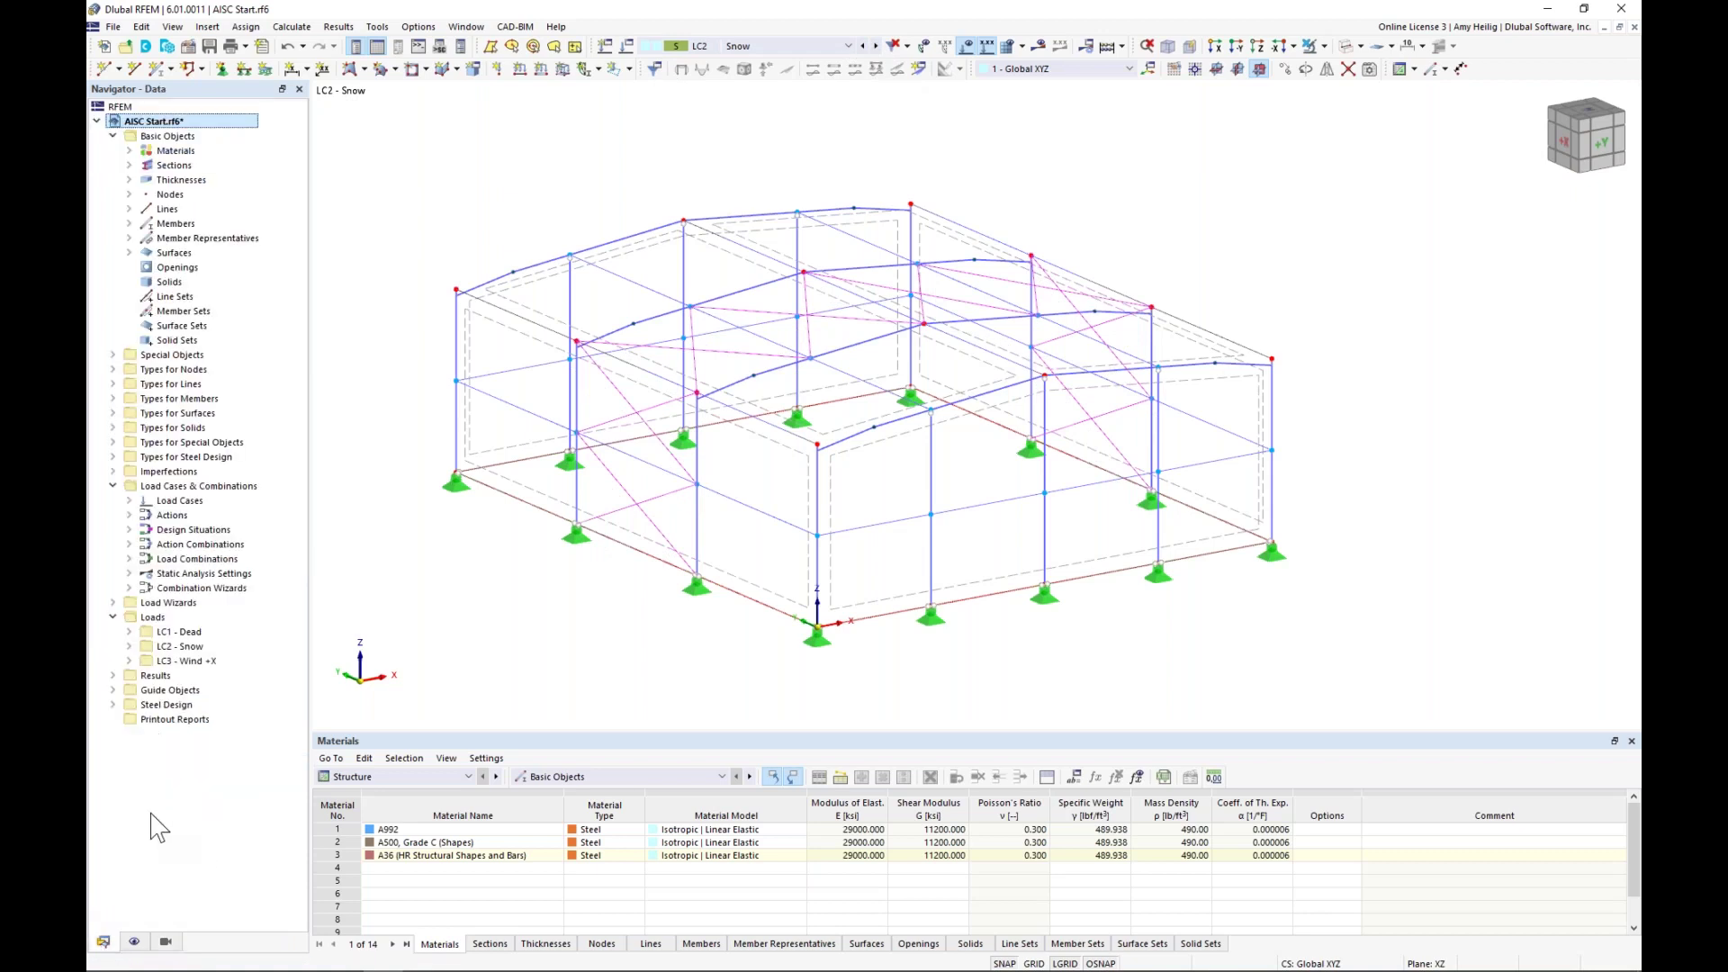
left_click(113, 486)
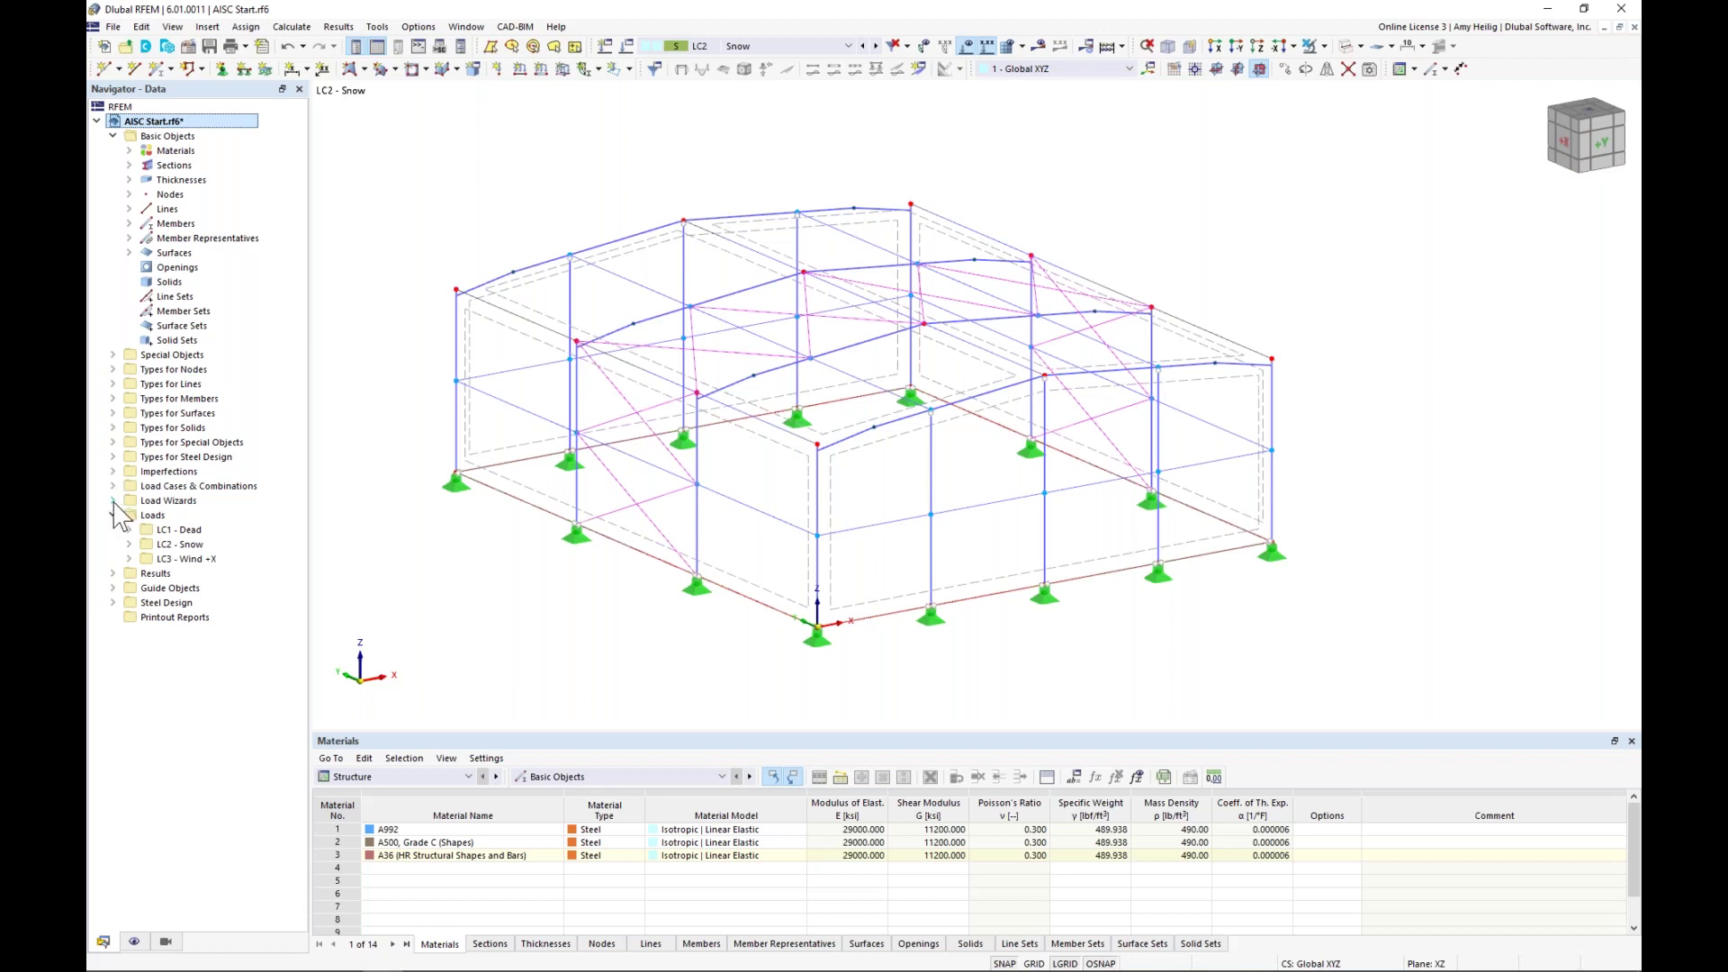
left_click(113, 502)
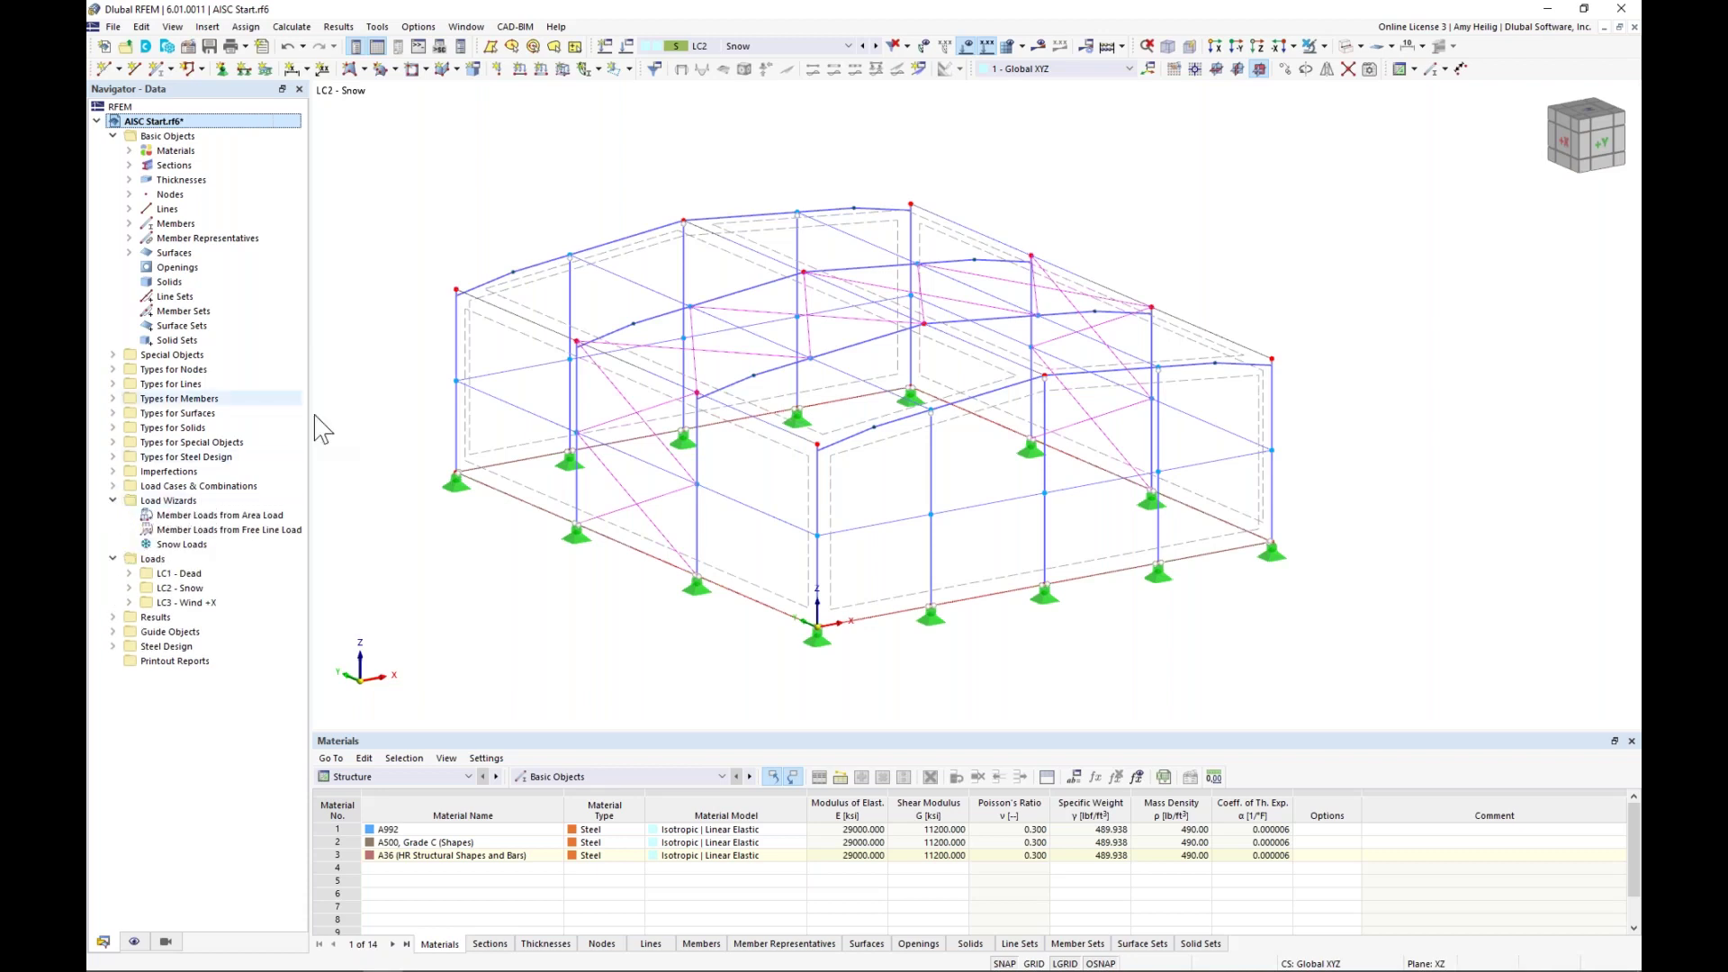
double_click(185, 544)
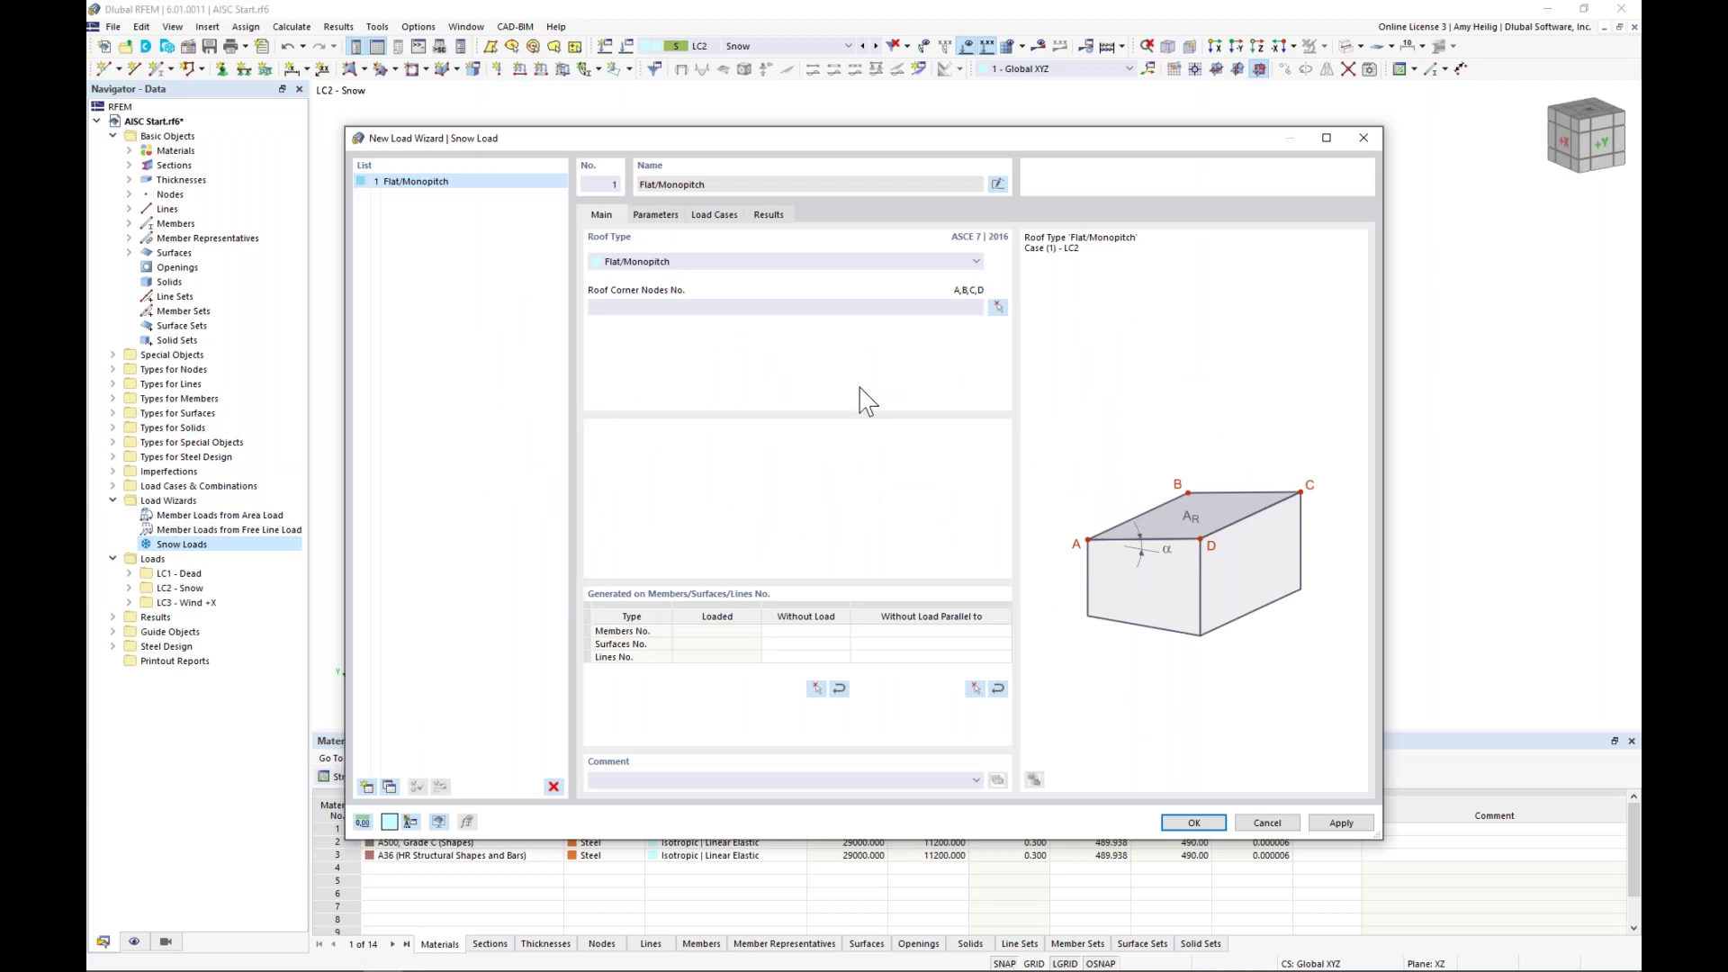
left_click(667, 265)
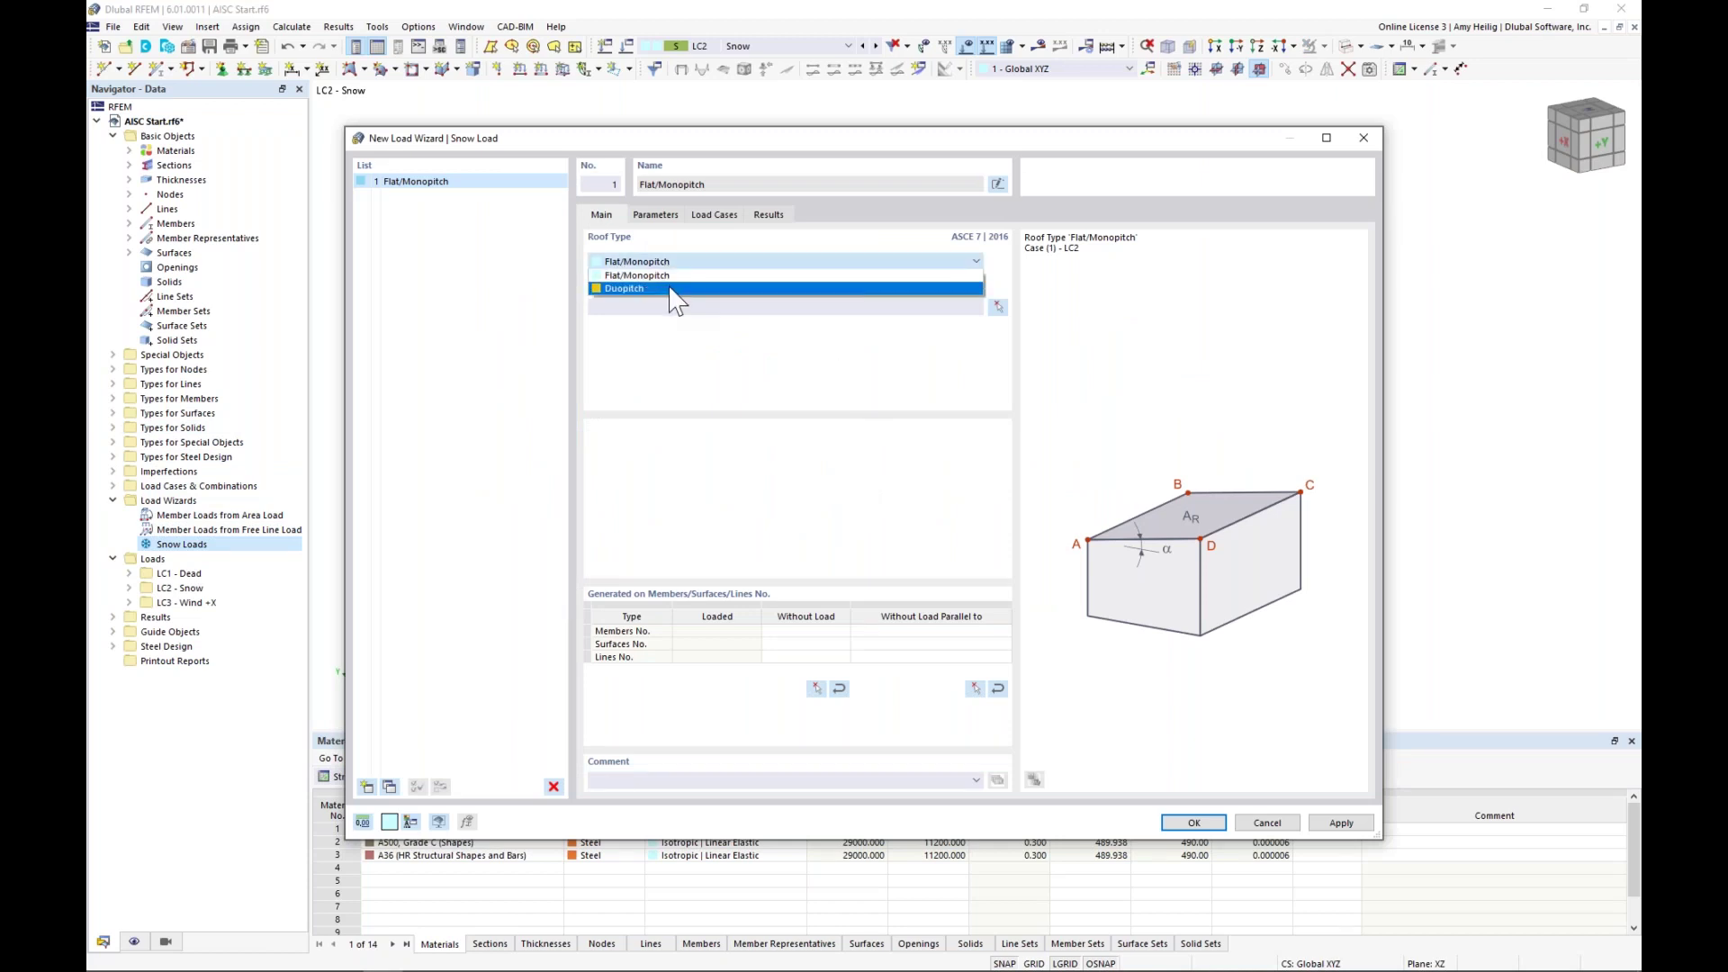
left_click(826, 289)
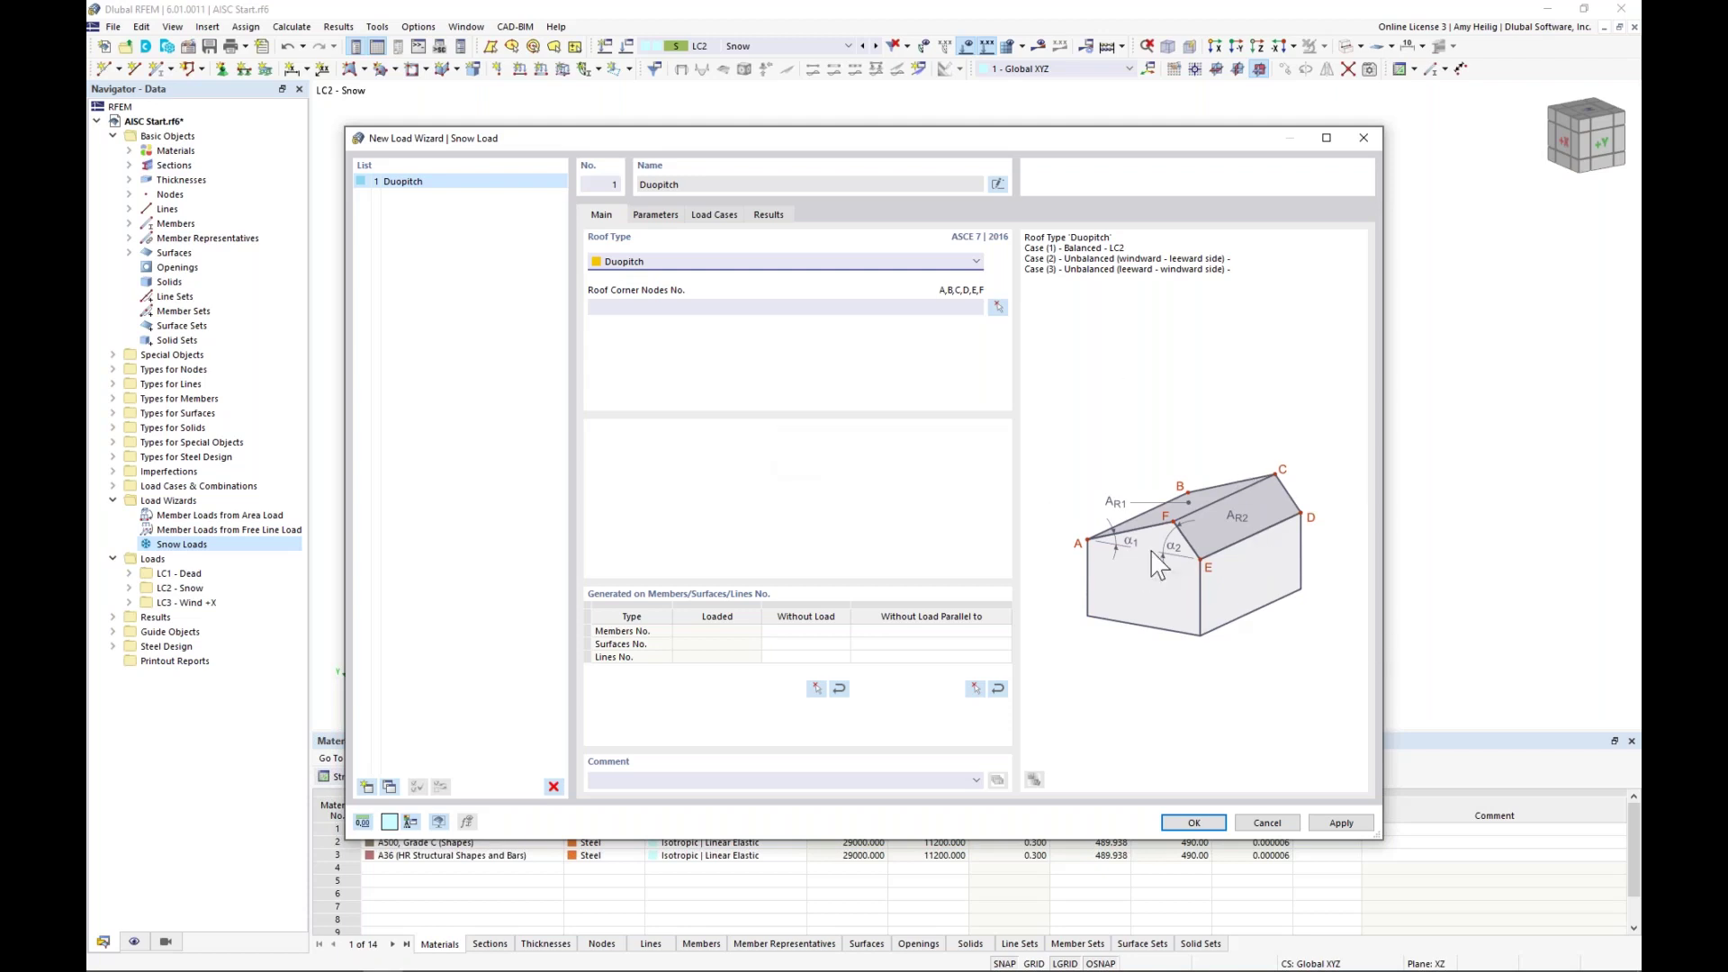
- Assign the roof's eave and ridge corner nodes 35, 2, 5, 4, 37 and 38 to the duopitch snow load
left_click(997, 307)
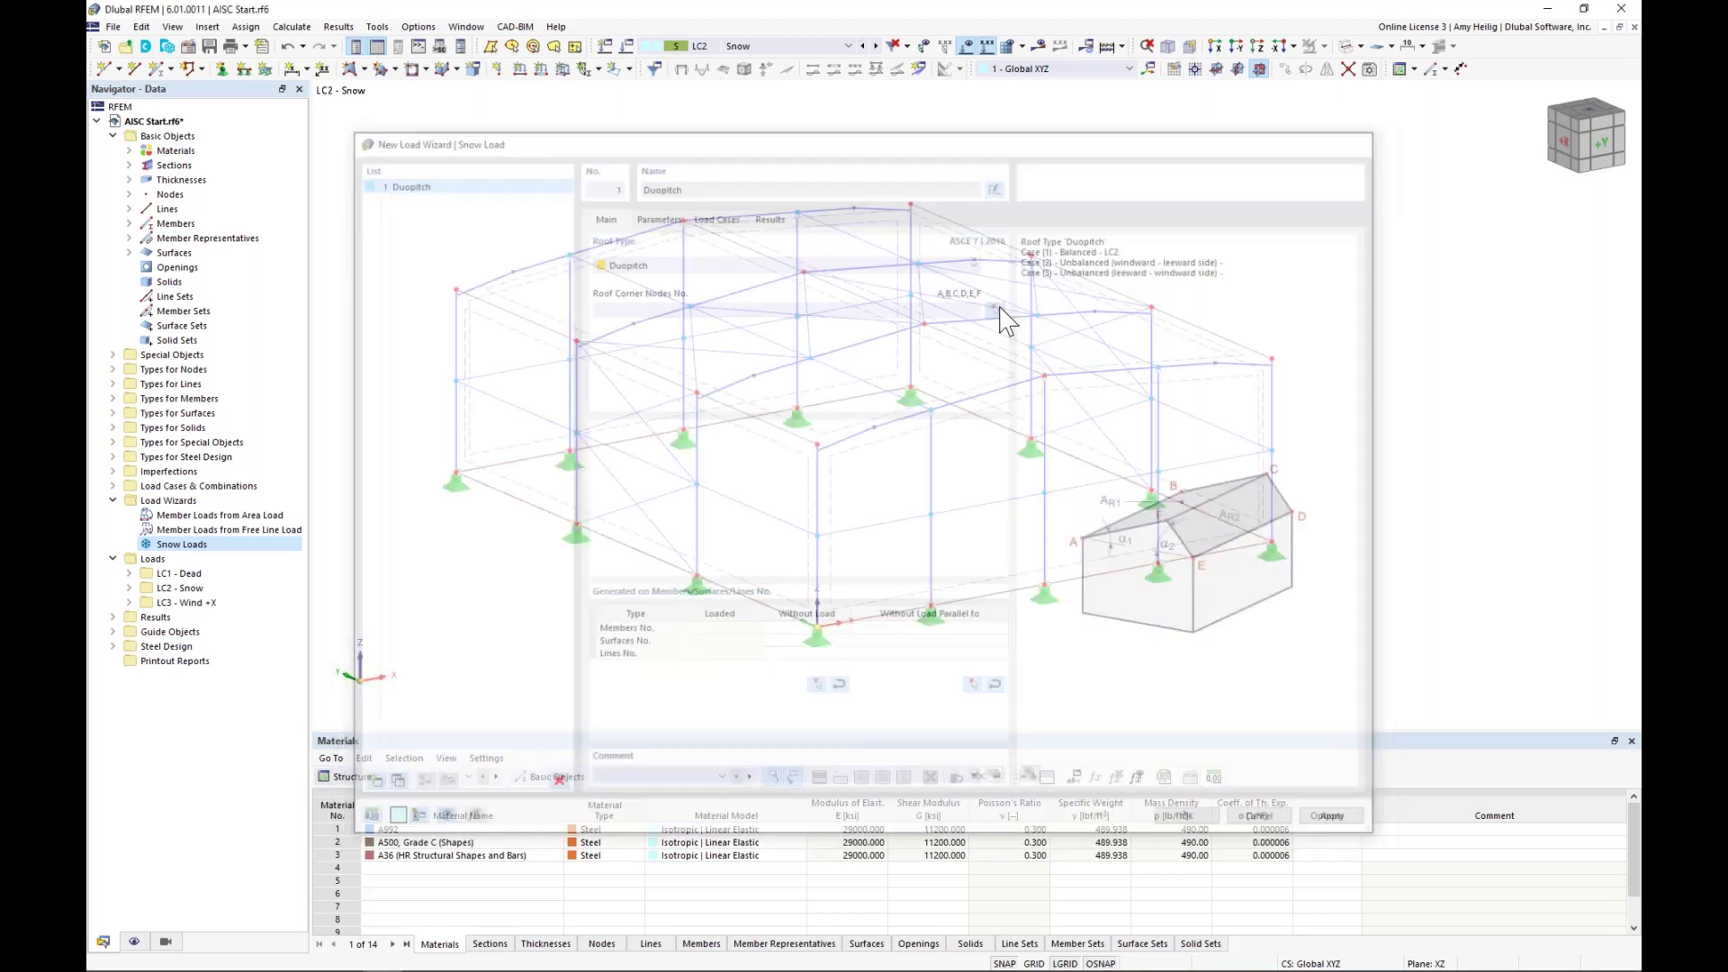
left_click(456, 290)
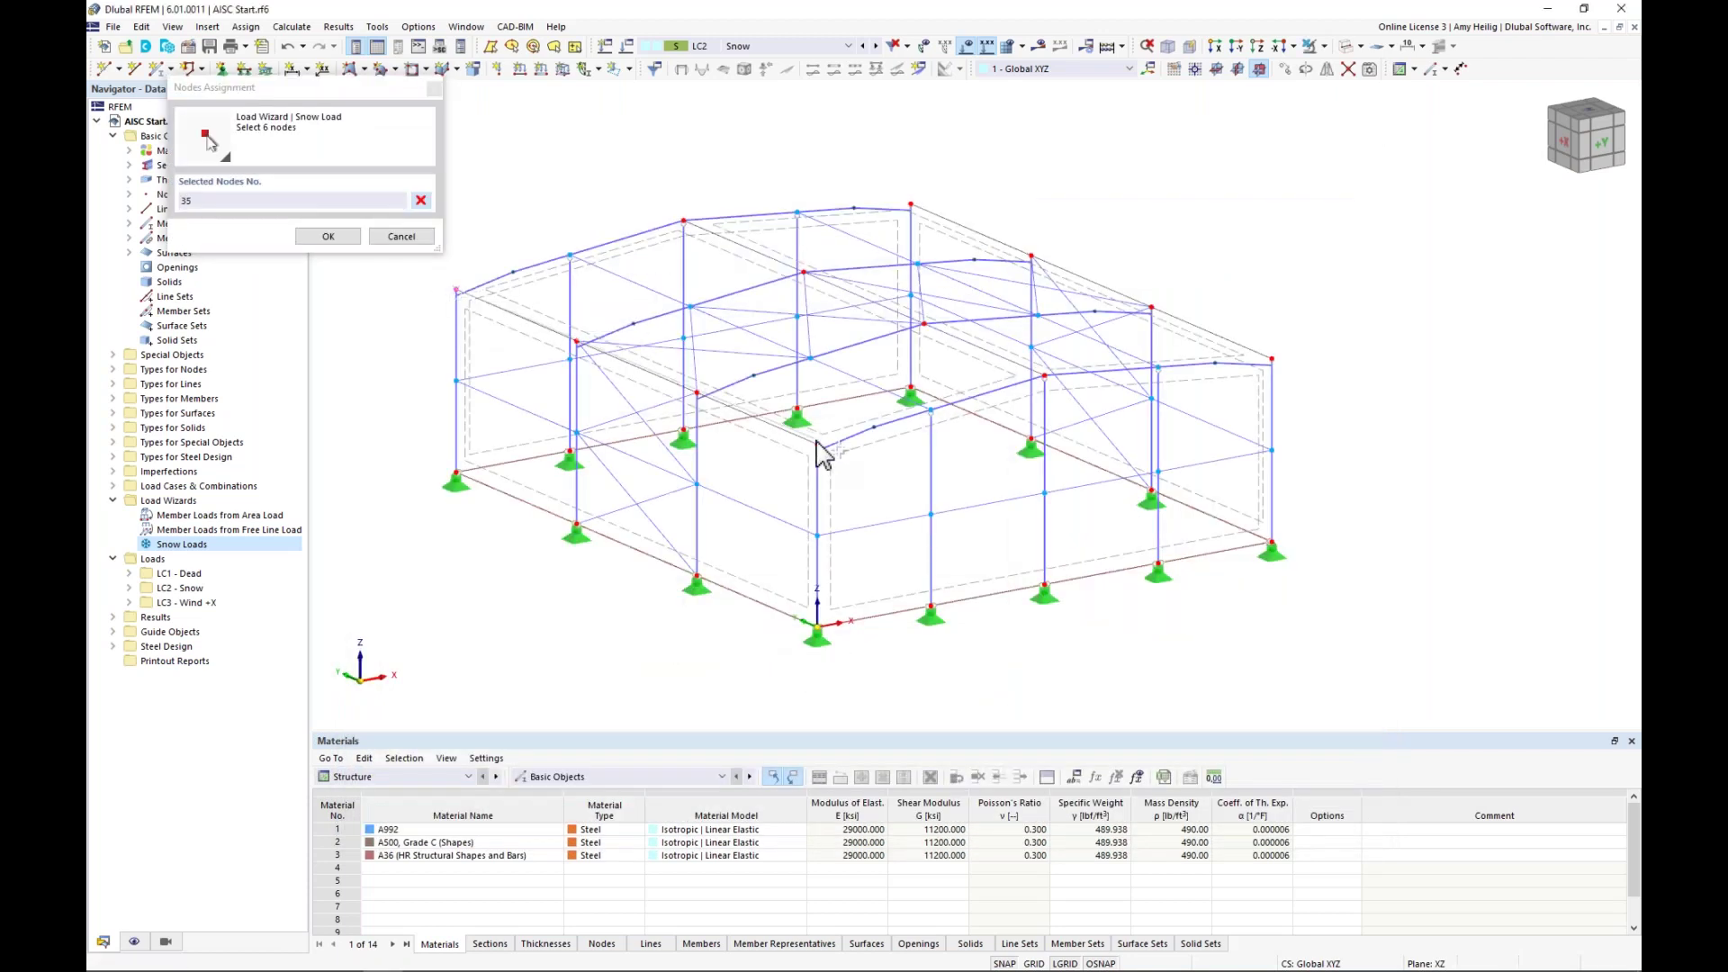
left_click(817, 446)
left_click(1044, 376)
left_click(1270, 360)
left_click(910, 206)
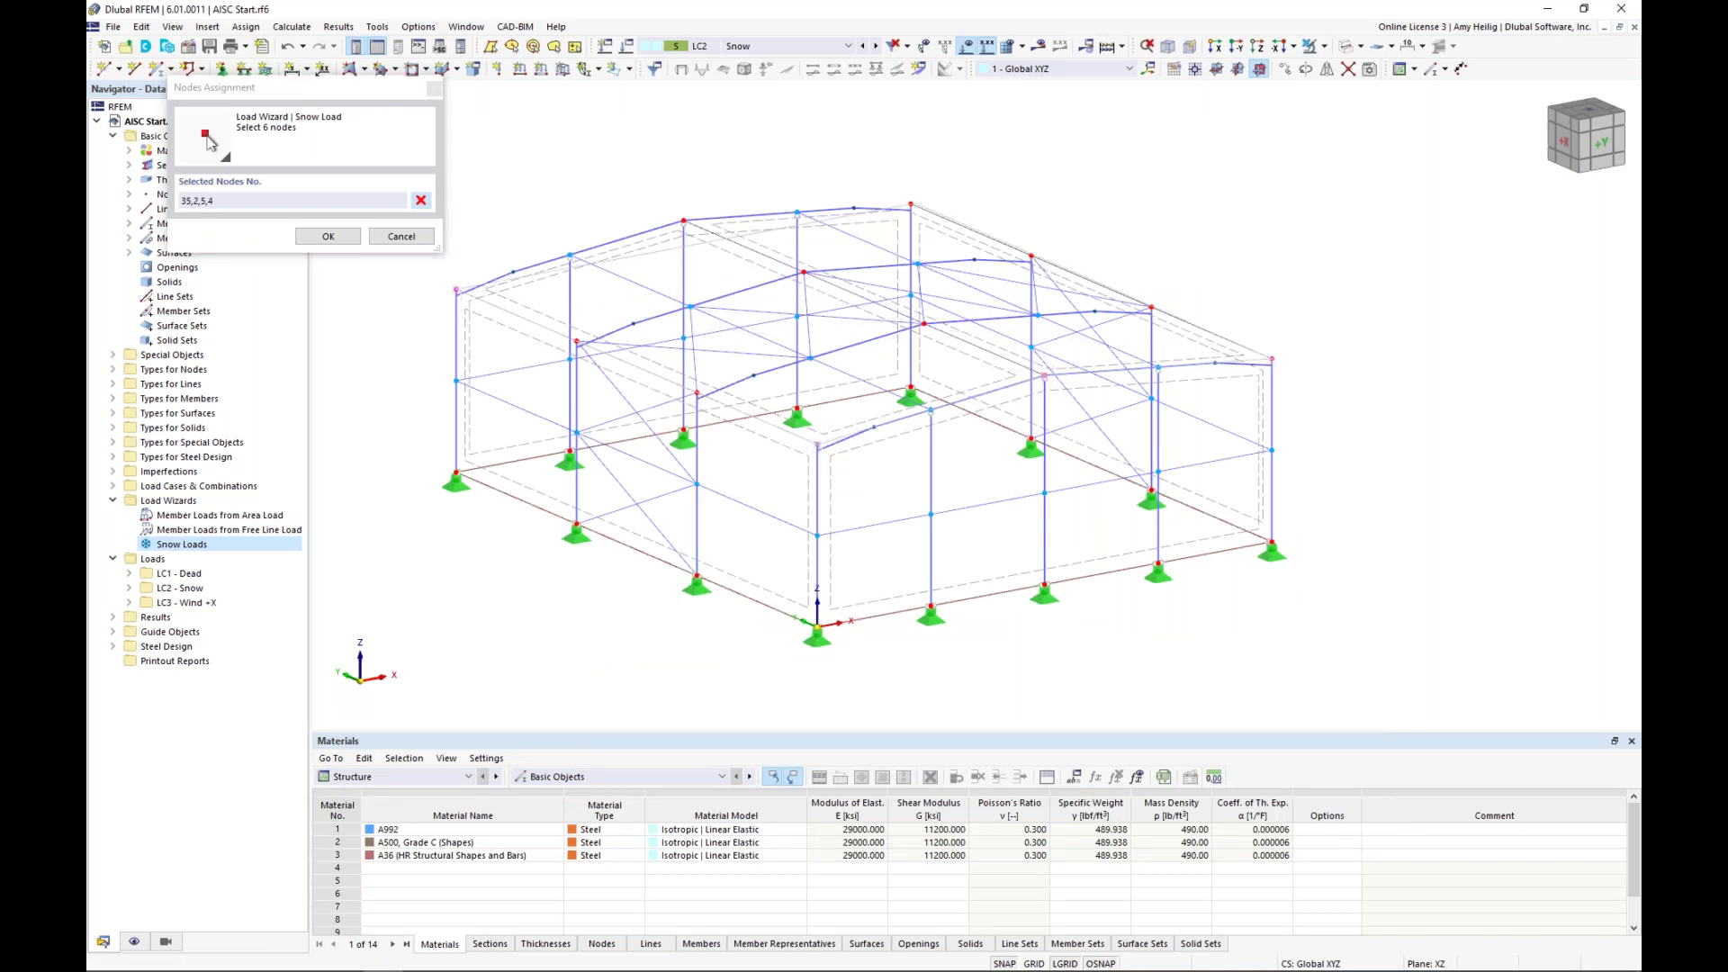
left_click(684, 219)
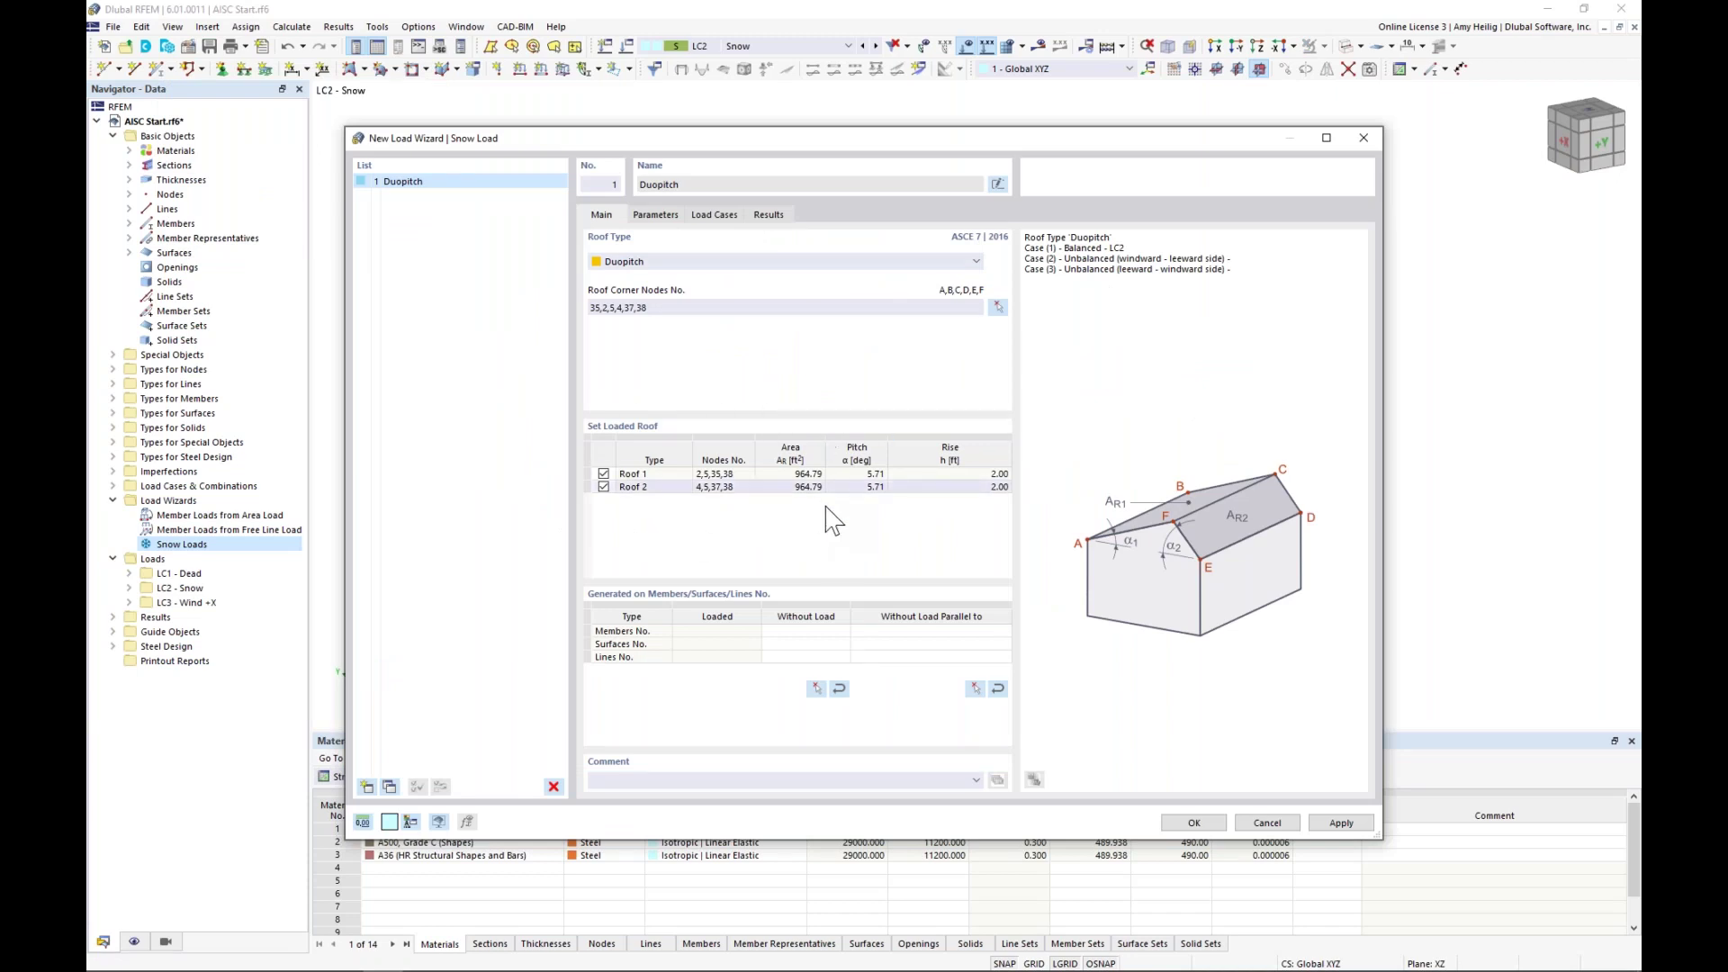
- Exclude both unbalanced cases, generate the balanced snow load into LC2 and display that load separately
left_click(657, 214)
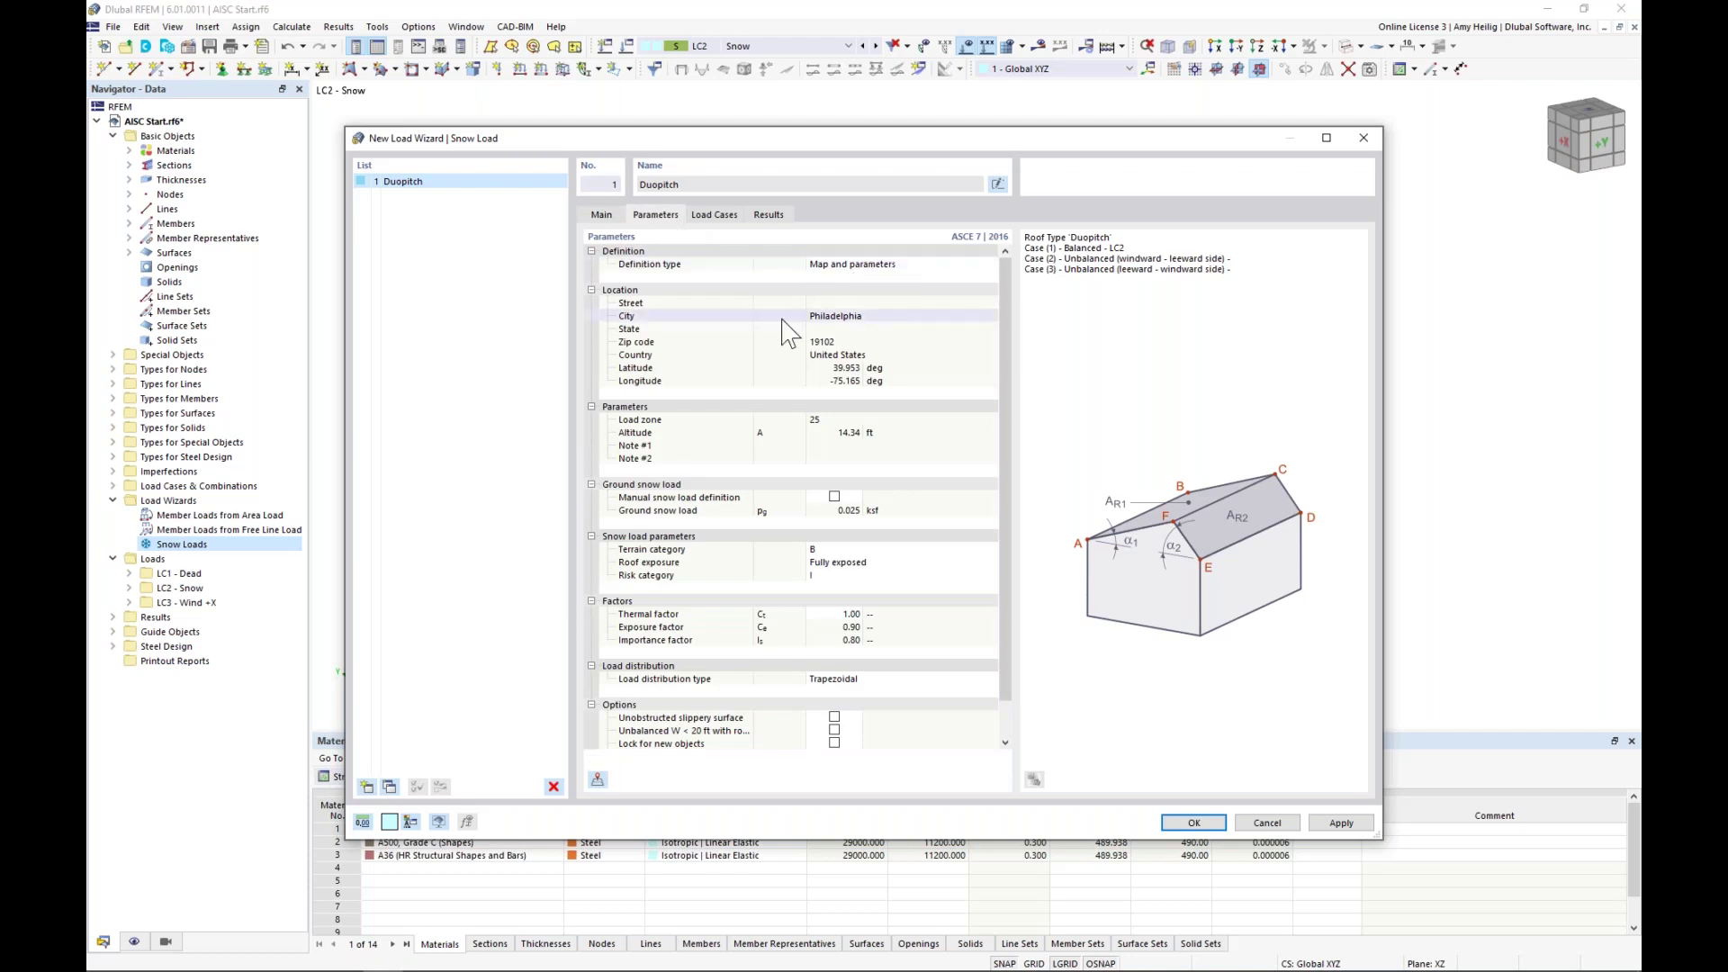
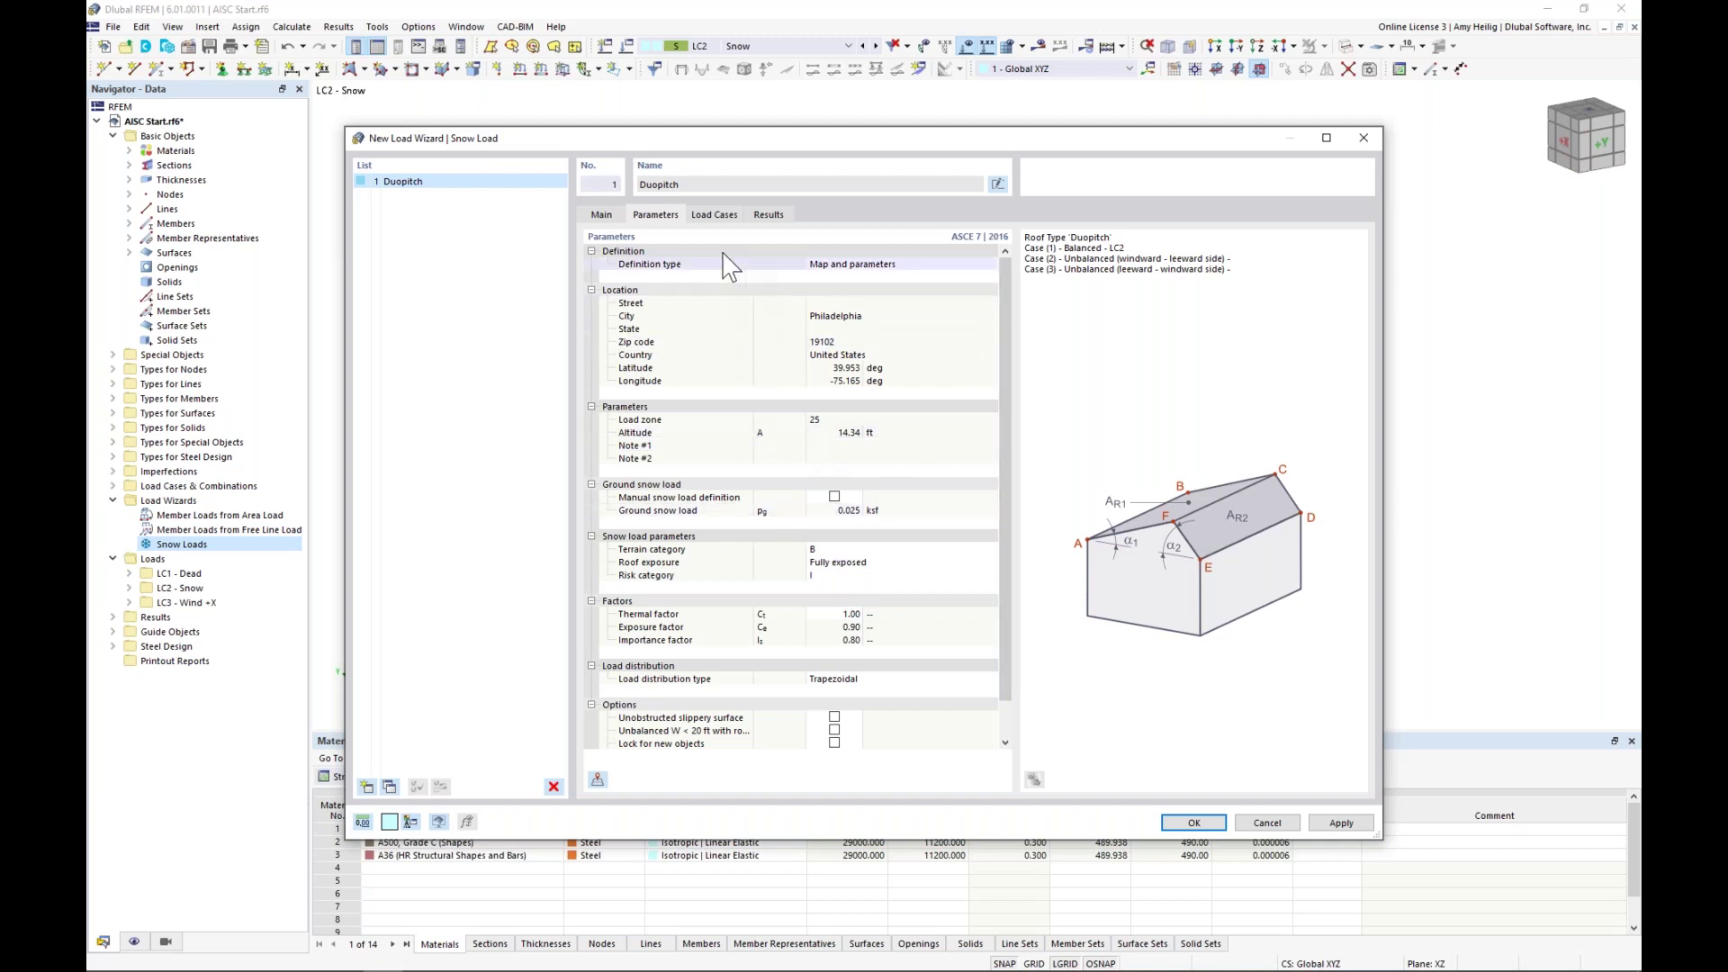
left_click(720, 216)
left_click_drag(707, 258, 804, 256)
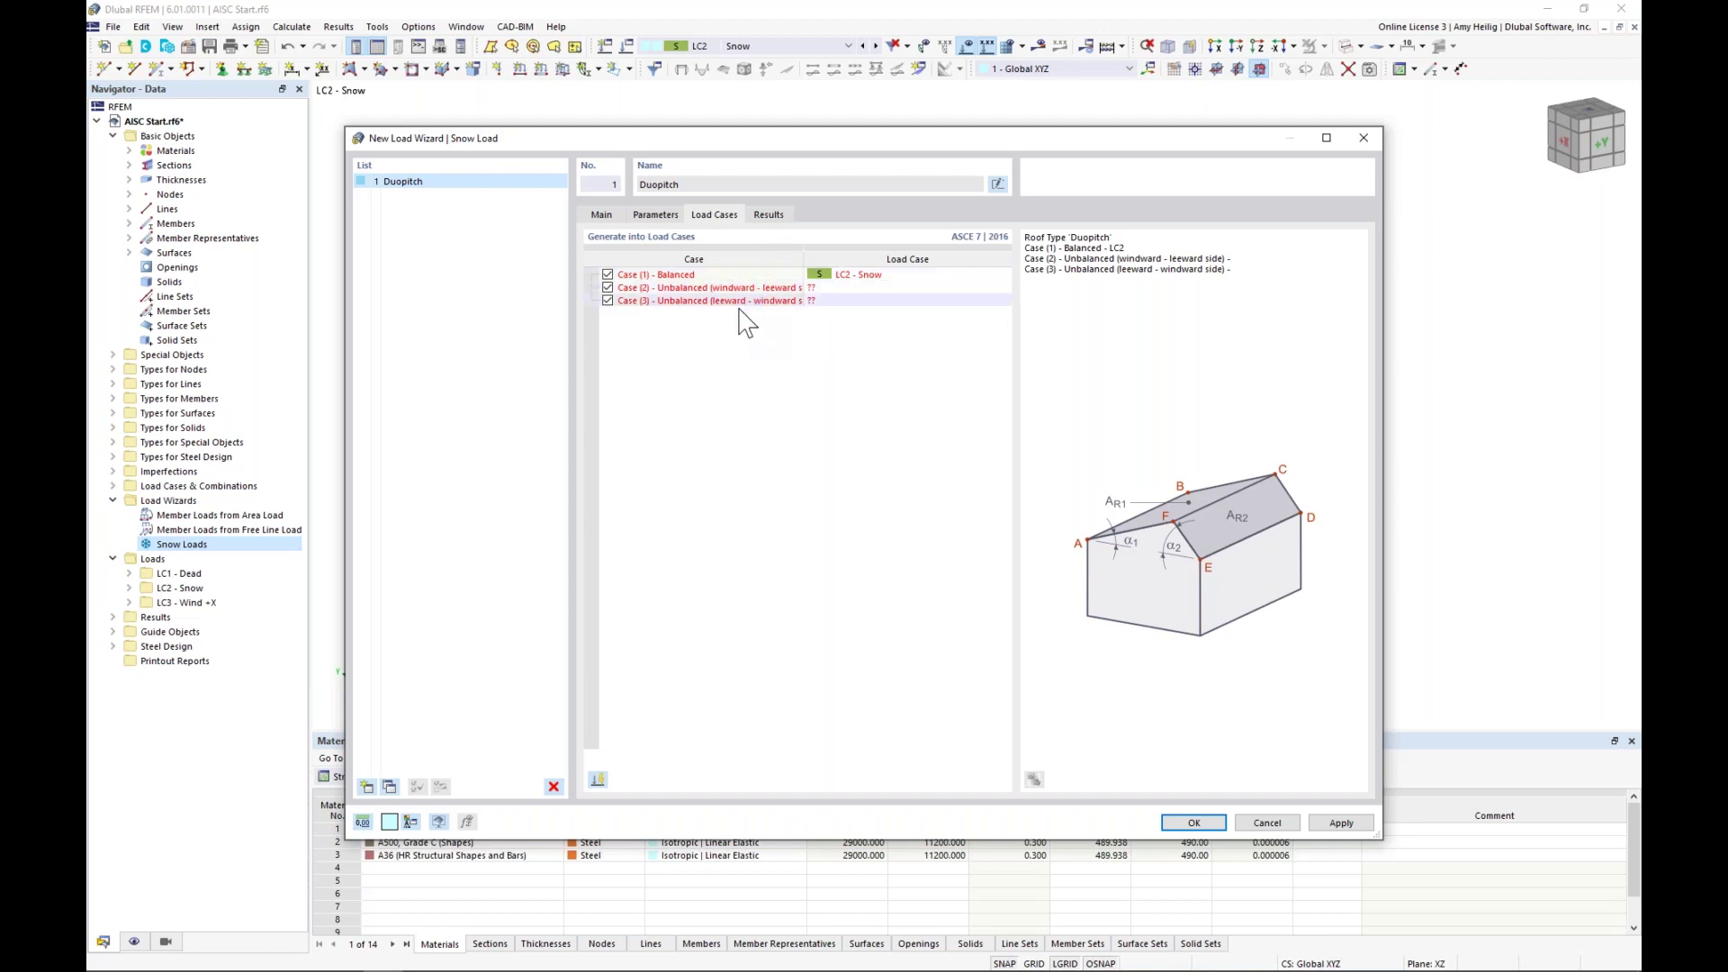
left_click(607, 301)
left_click(607, 287)
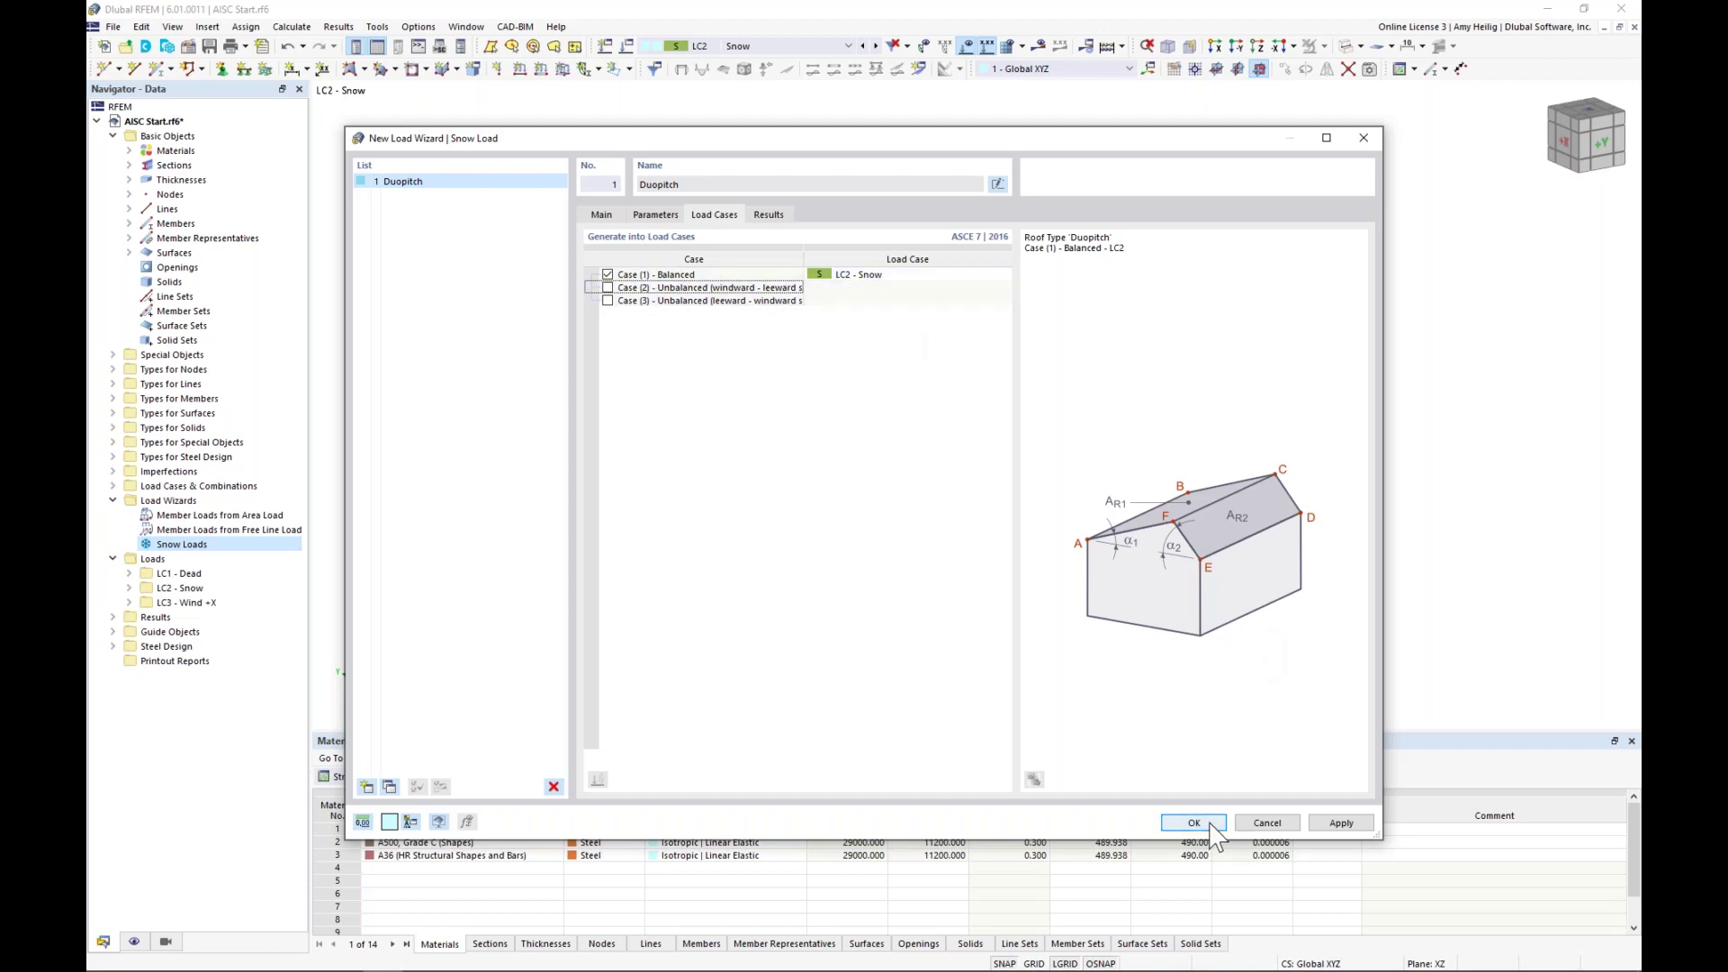
key("Return")
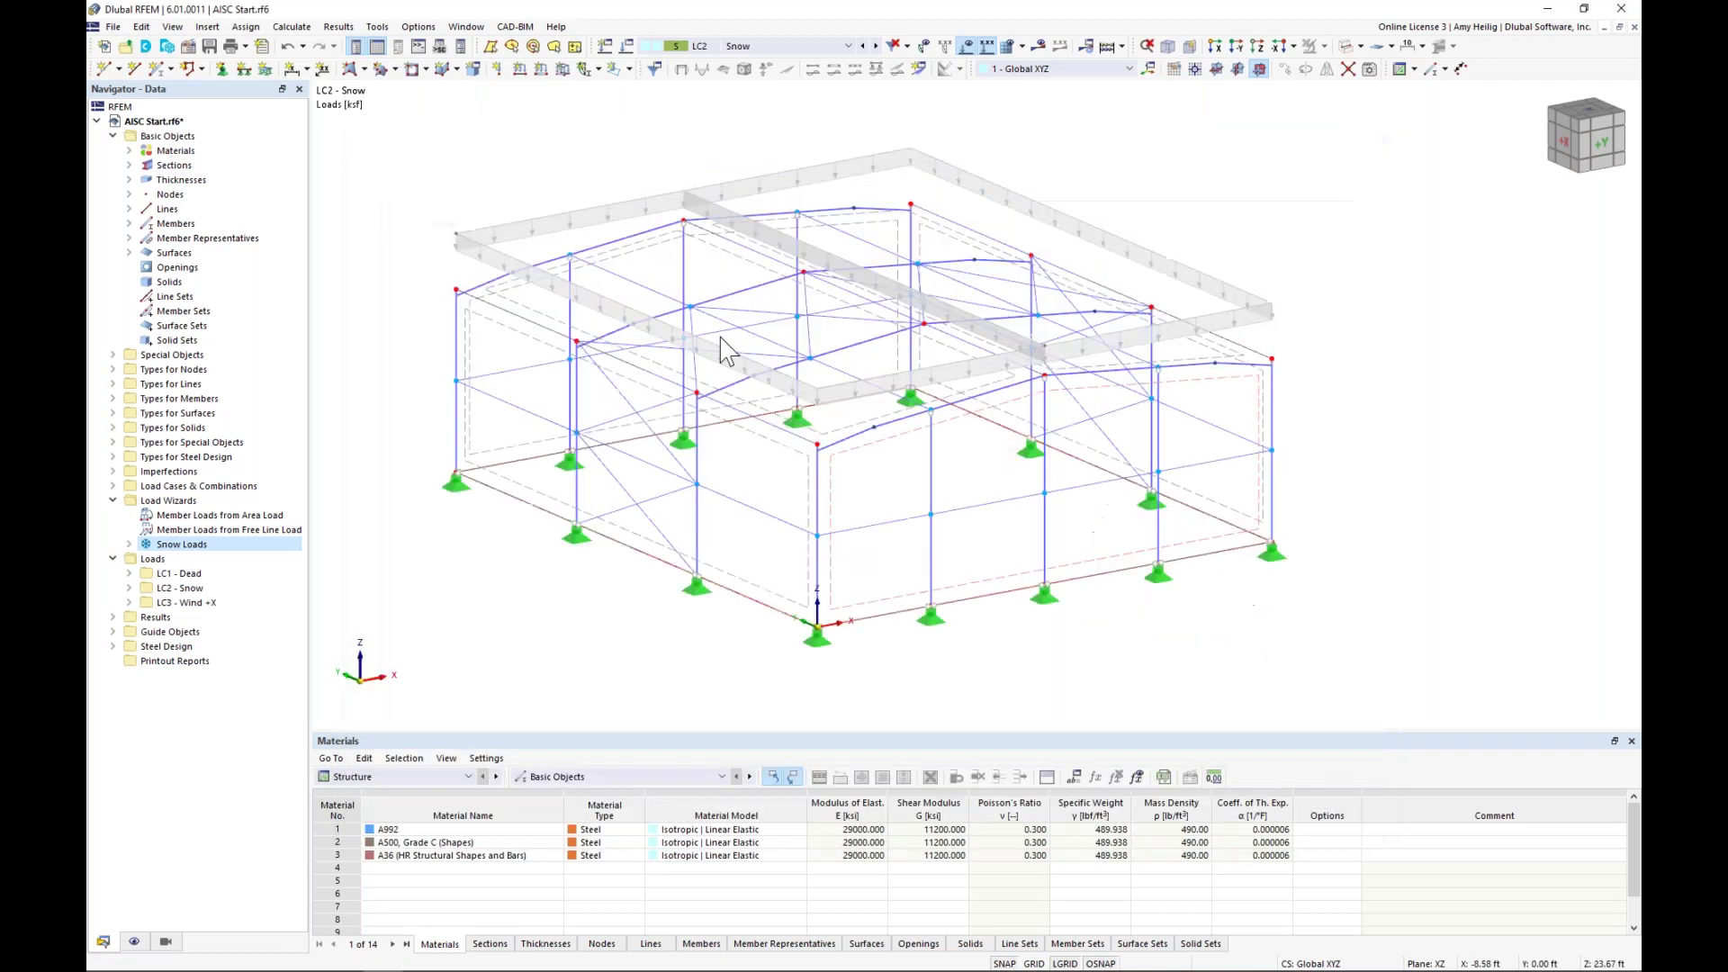
right_click(570, 214)
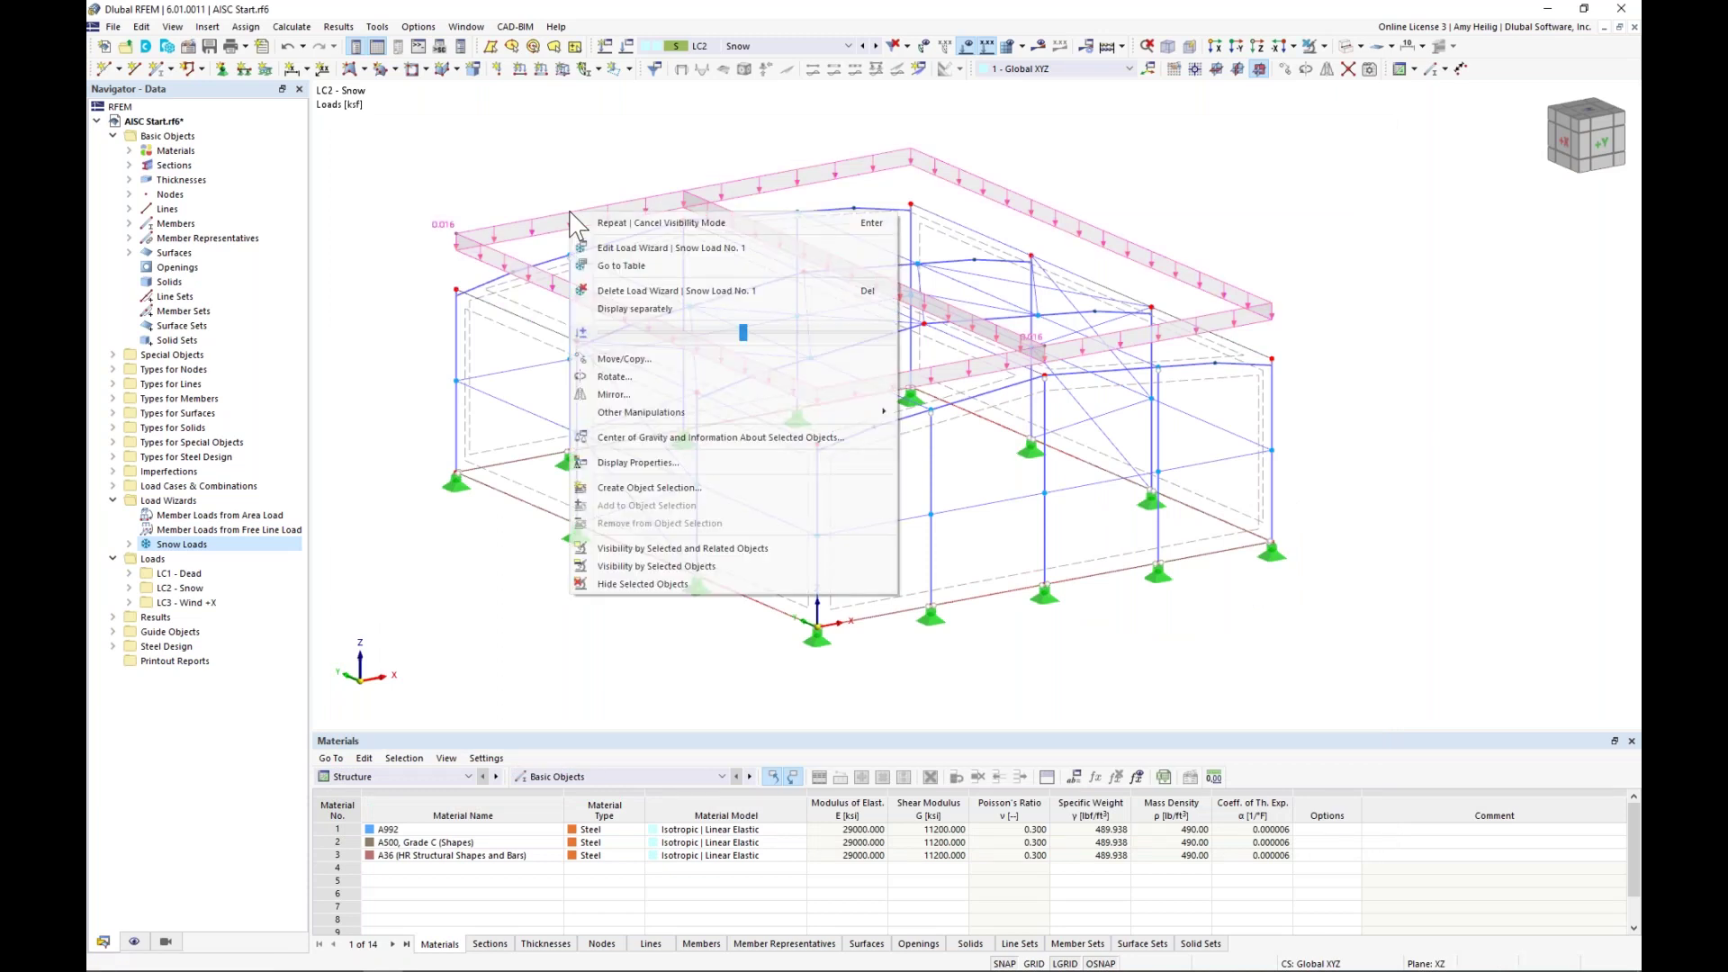
left_click(615, 305)
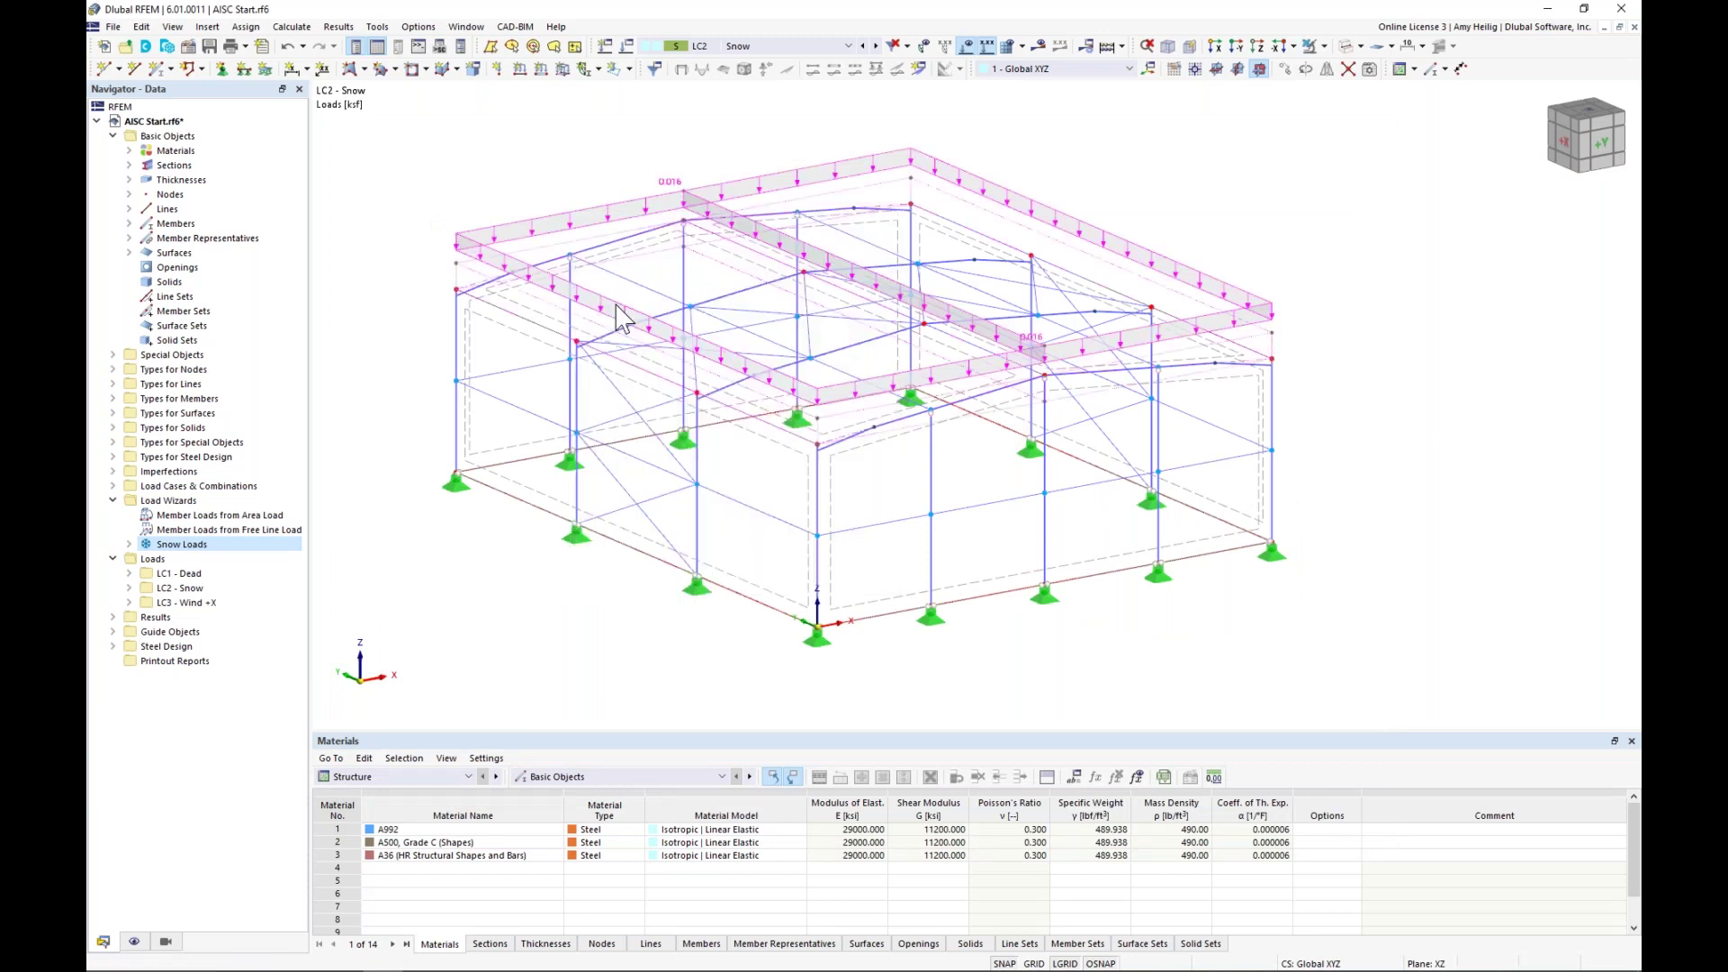
- Show the load transfer surface loads as distributed on the members, examine them in LC2 Snow and LC1 Dead, and hide them again
left_click(134, 942)
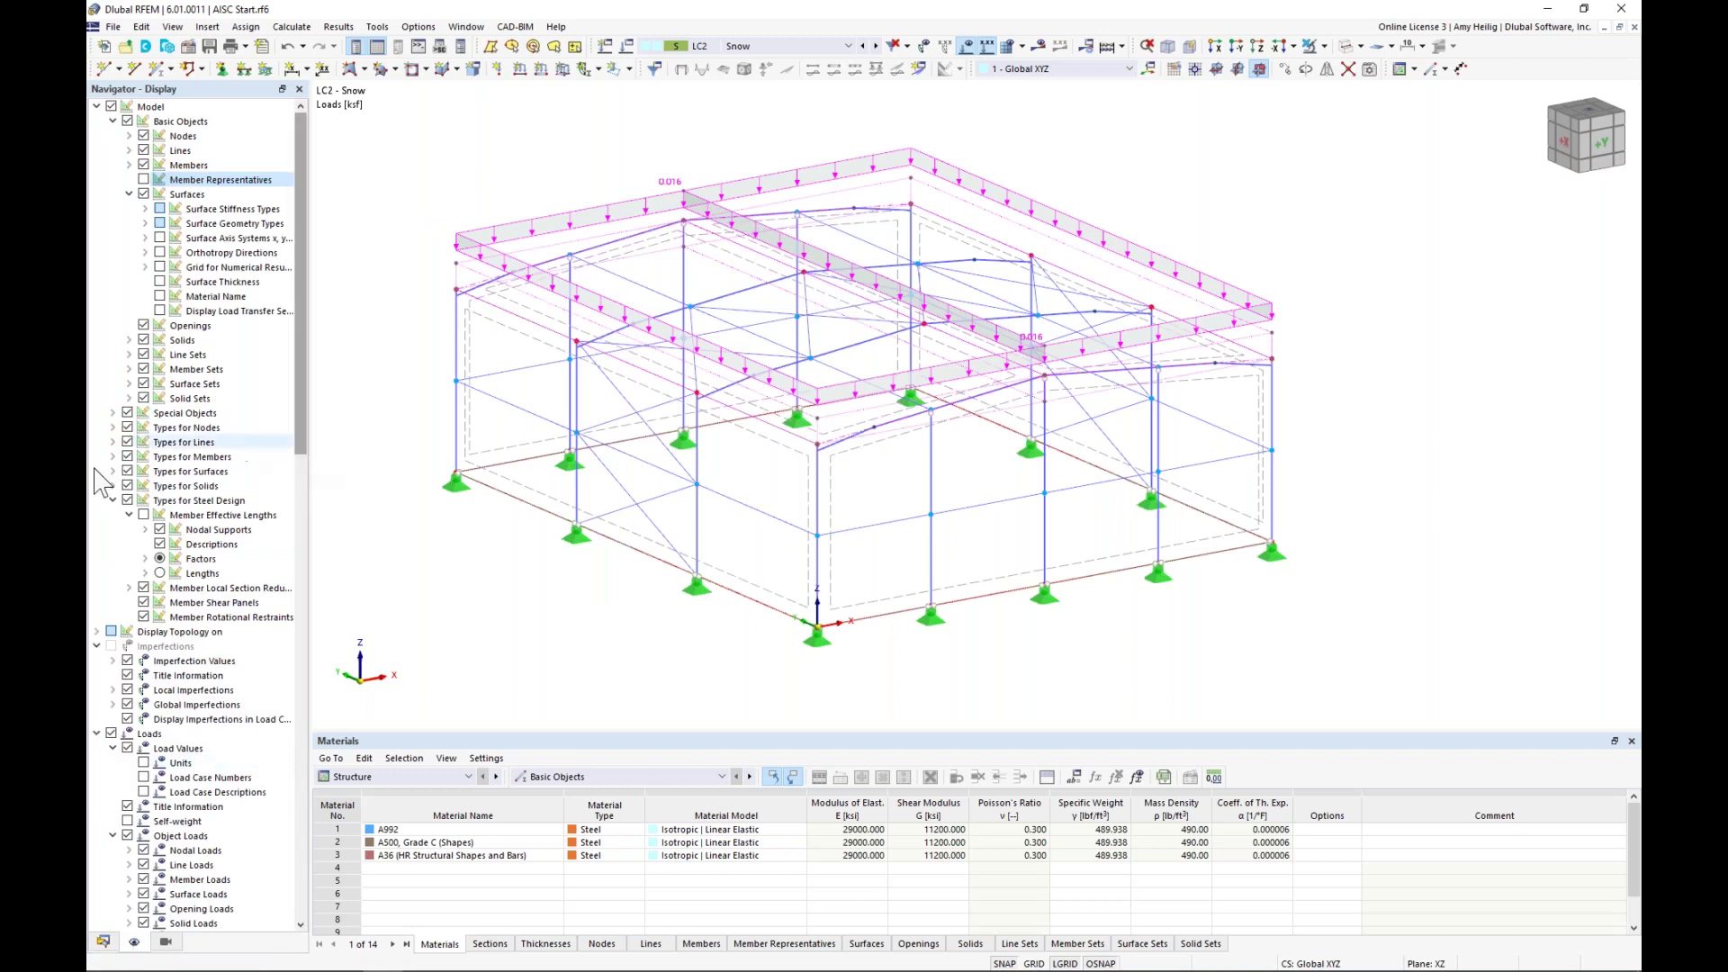
left_click(112, 502)
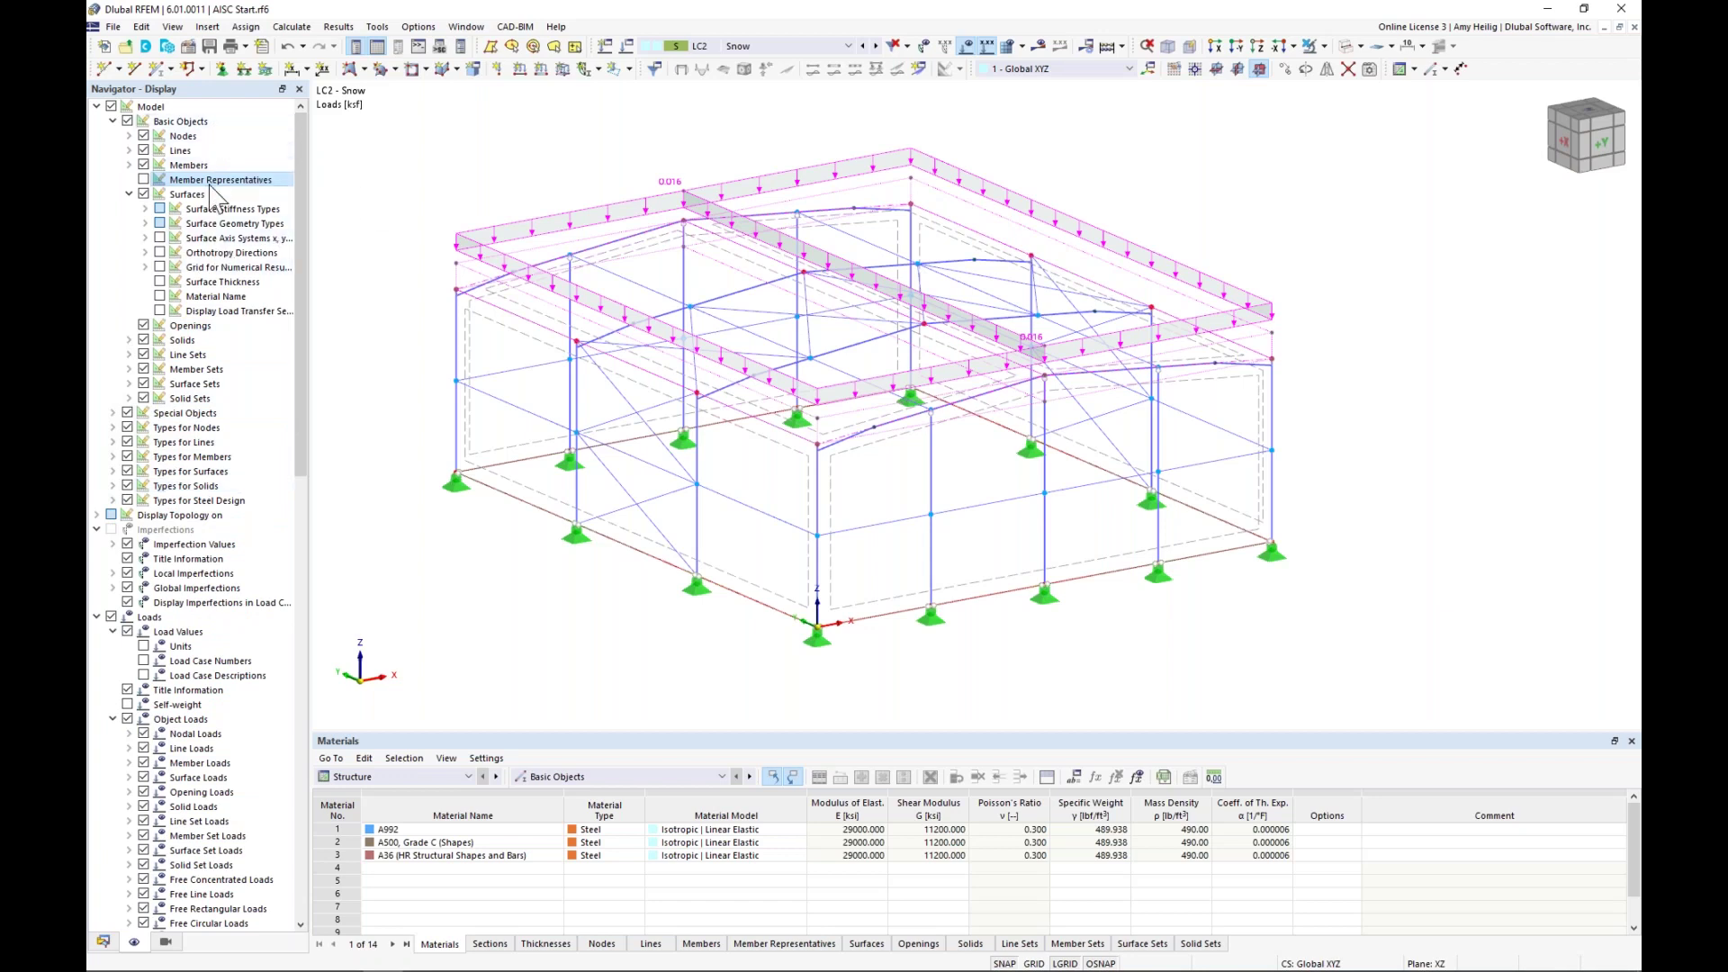
left_click(160, 310)
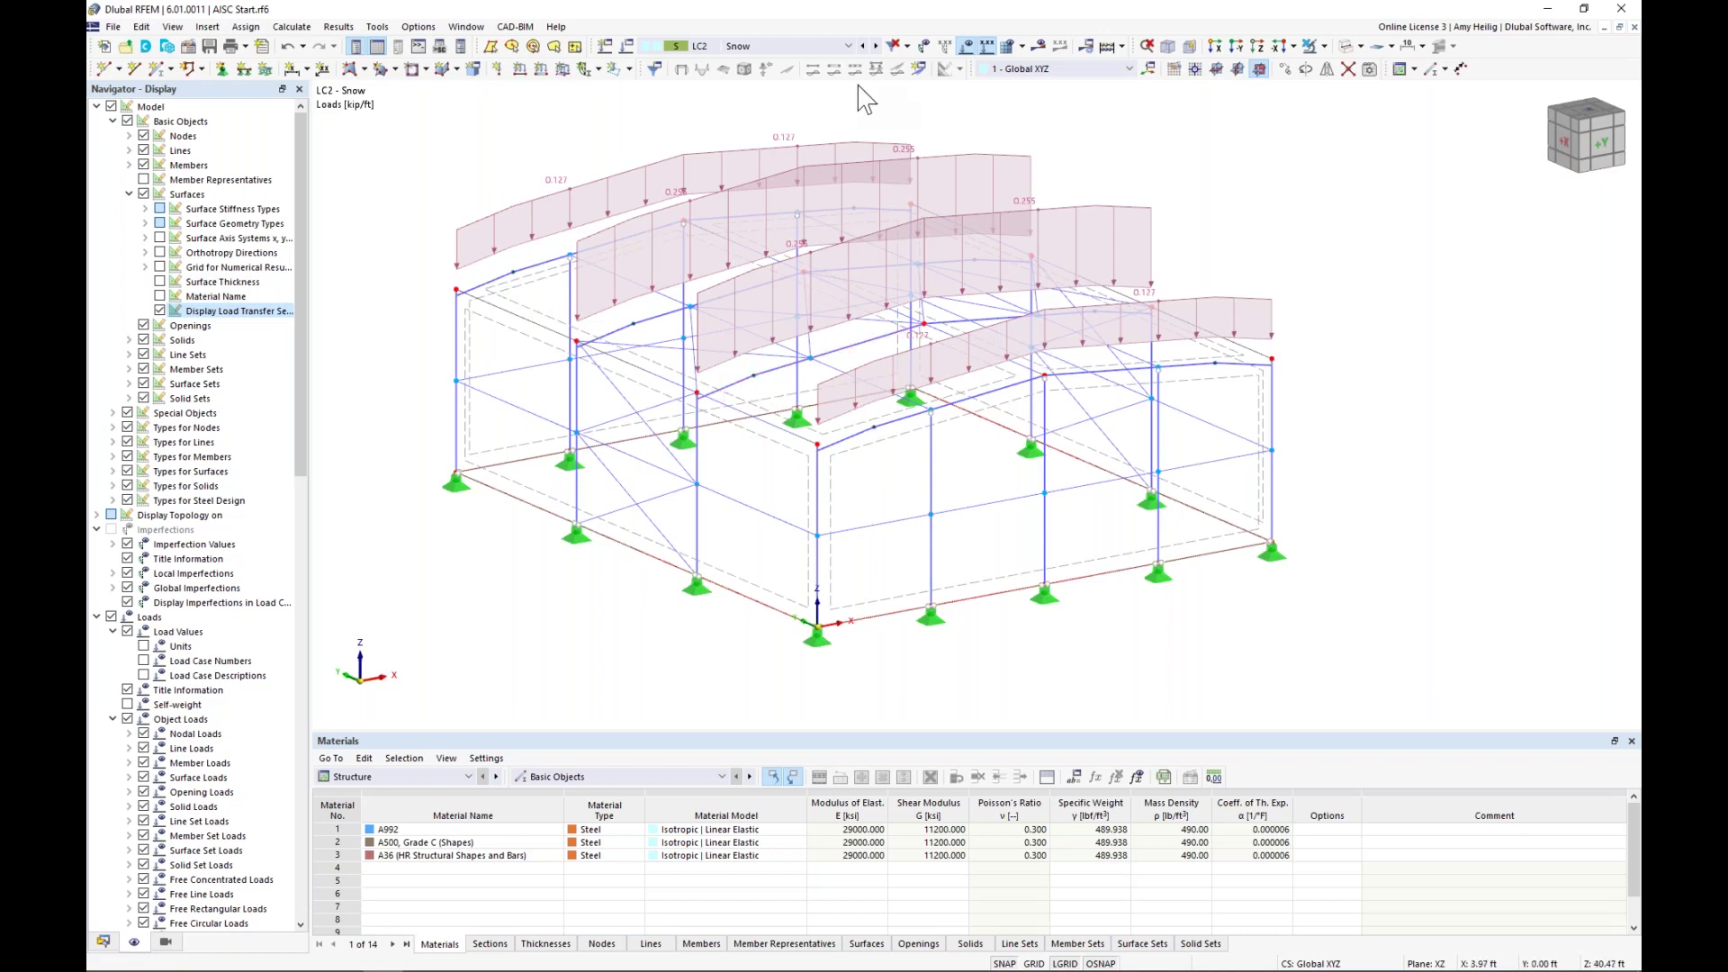
left_click(862, 46)
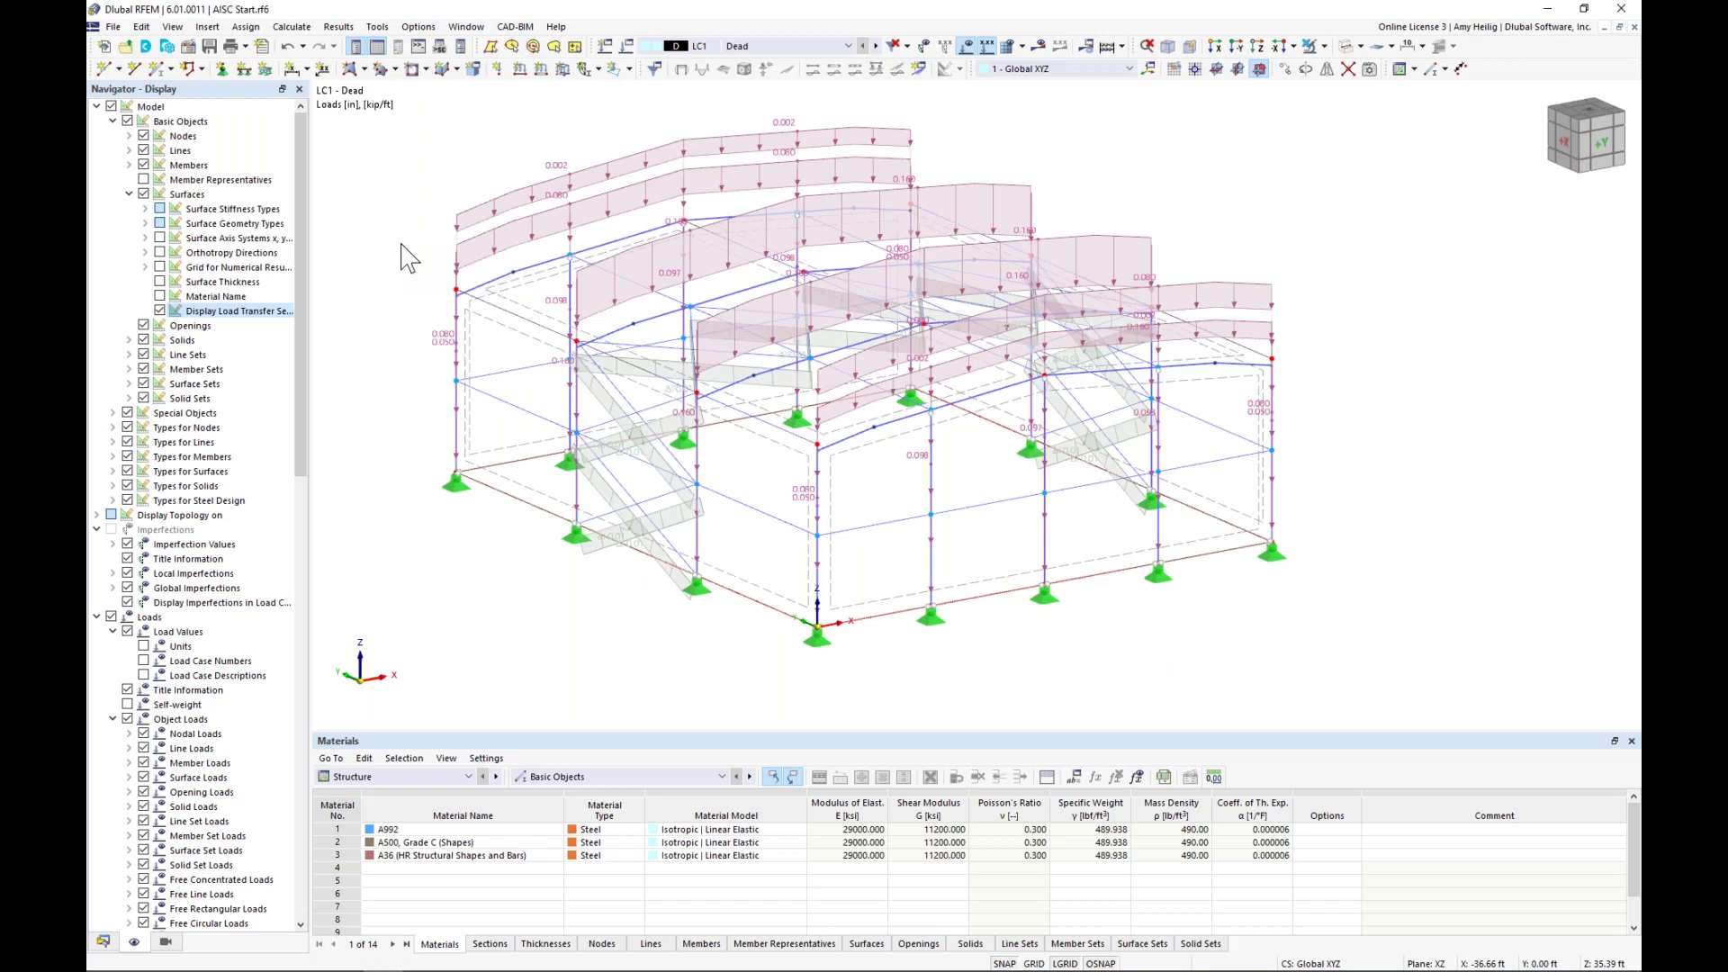
left_click(875, 46)
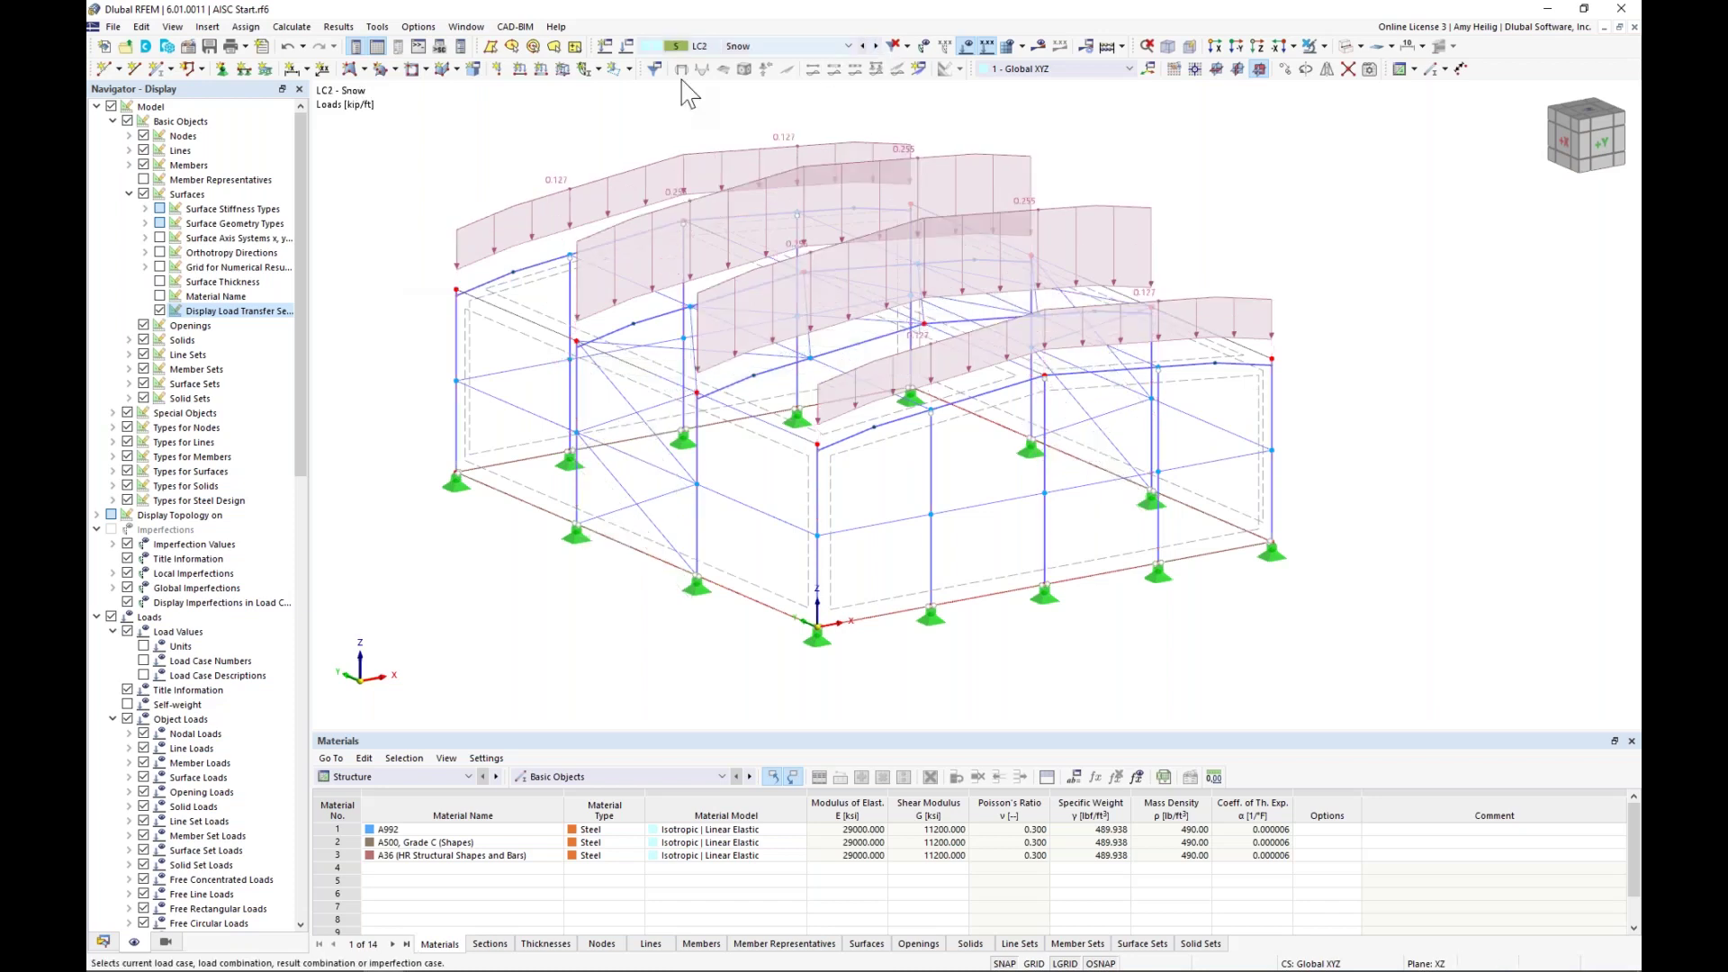
left_click(160, 310)
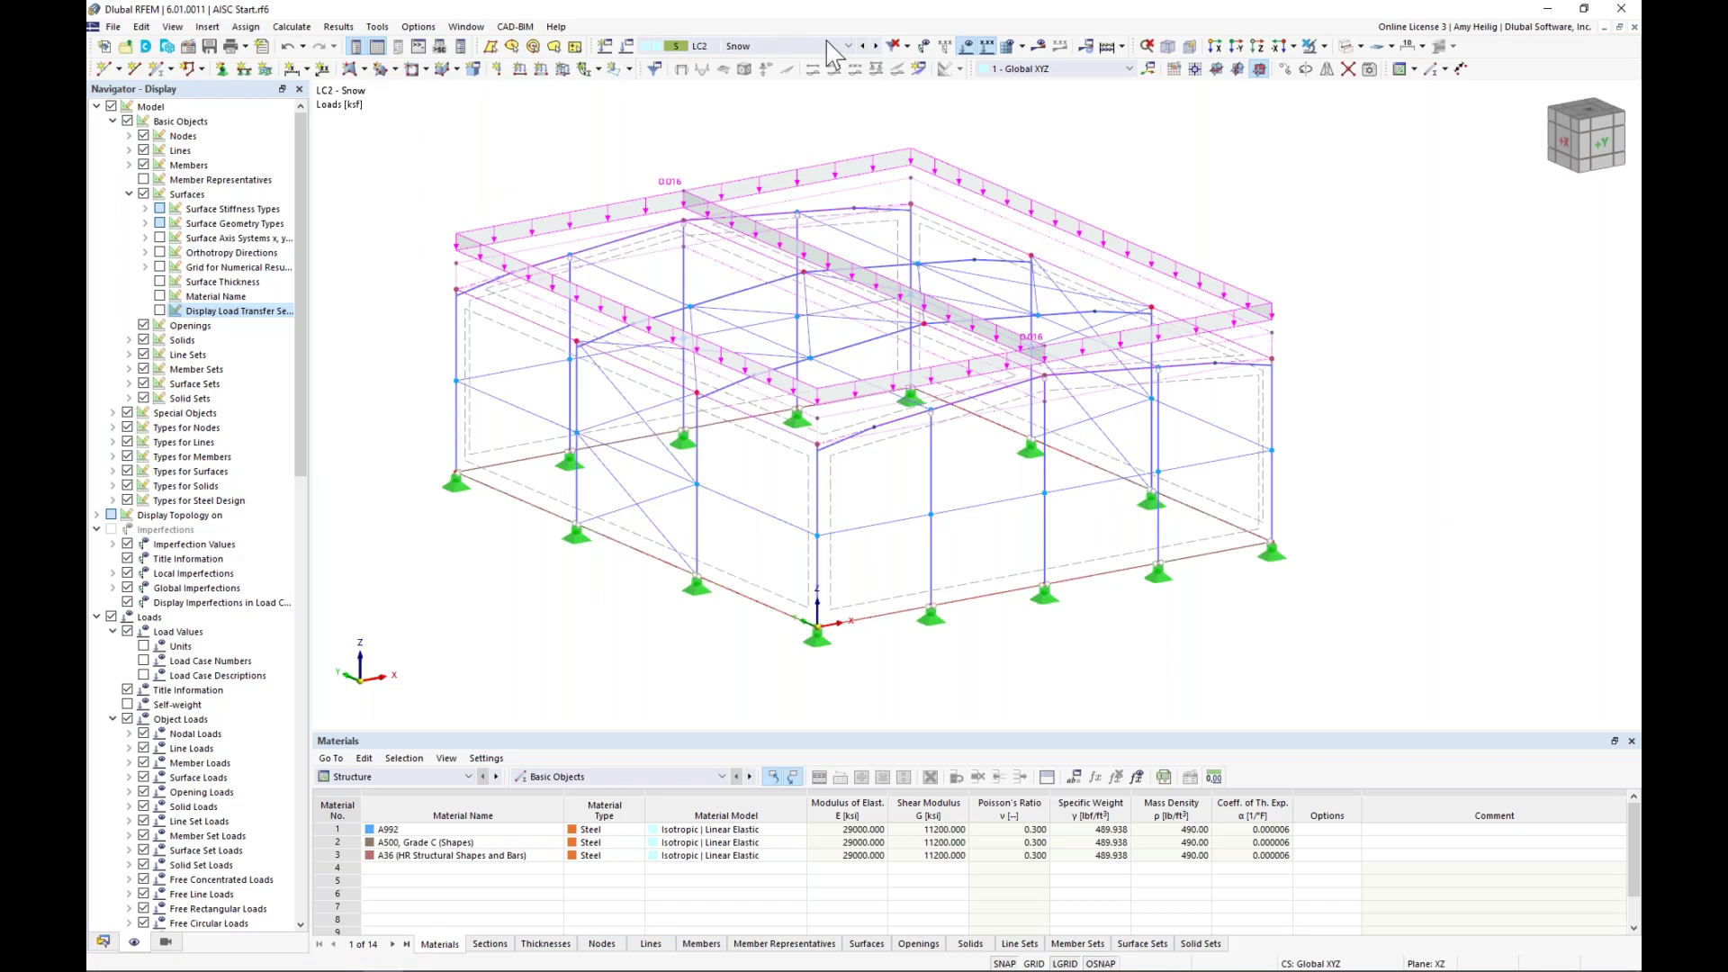
- Make the LC3 Wind +X load case current and define a uniform 0.015 ksf surface load in global X on true area
left_click(875, 46)
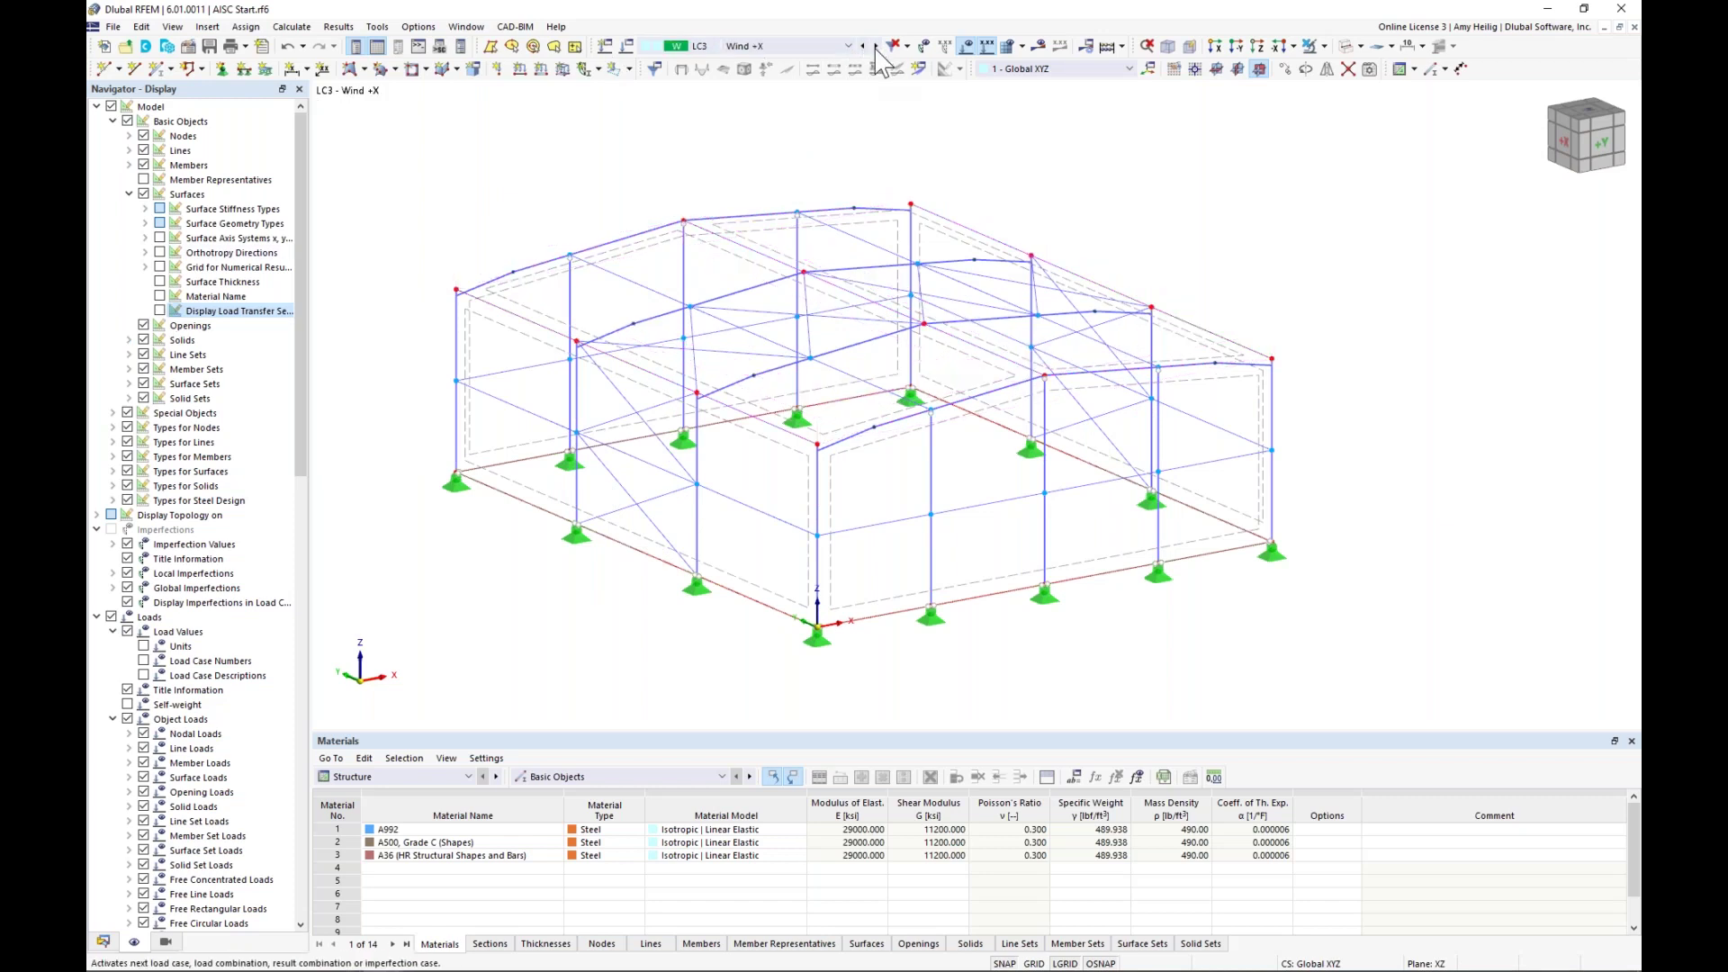
left_click(103, 941)
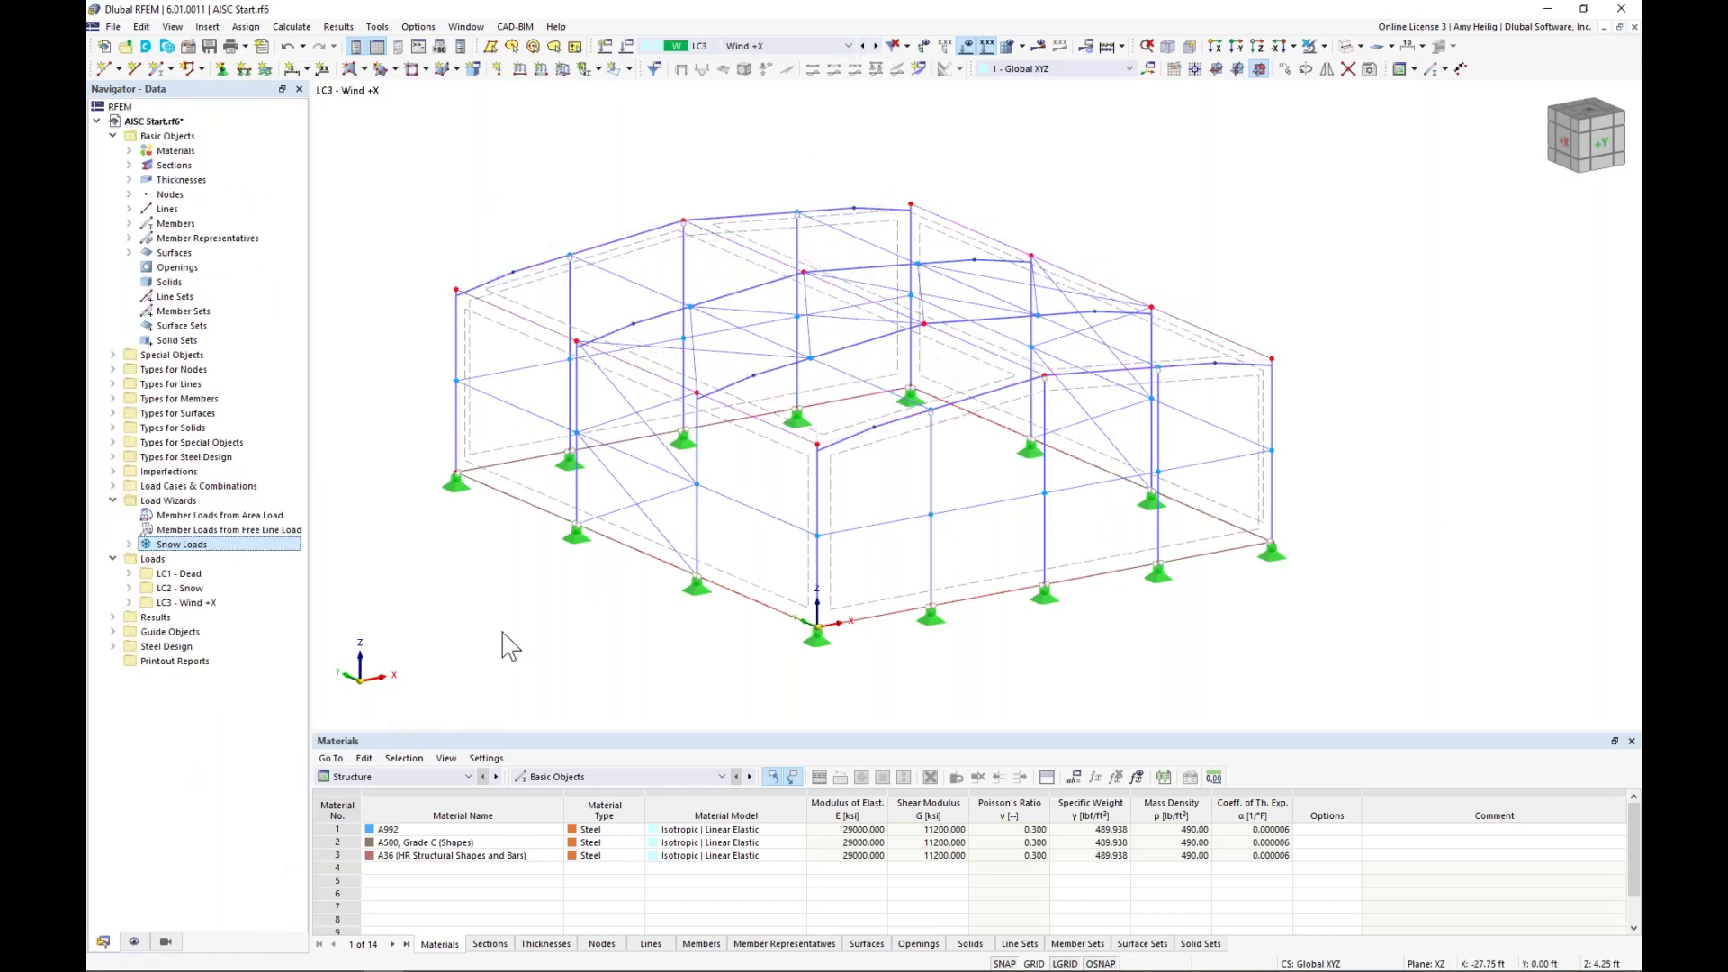
middle_click_drag(513, 646, 557, 591)
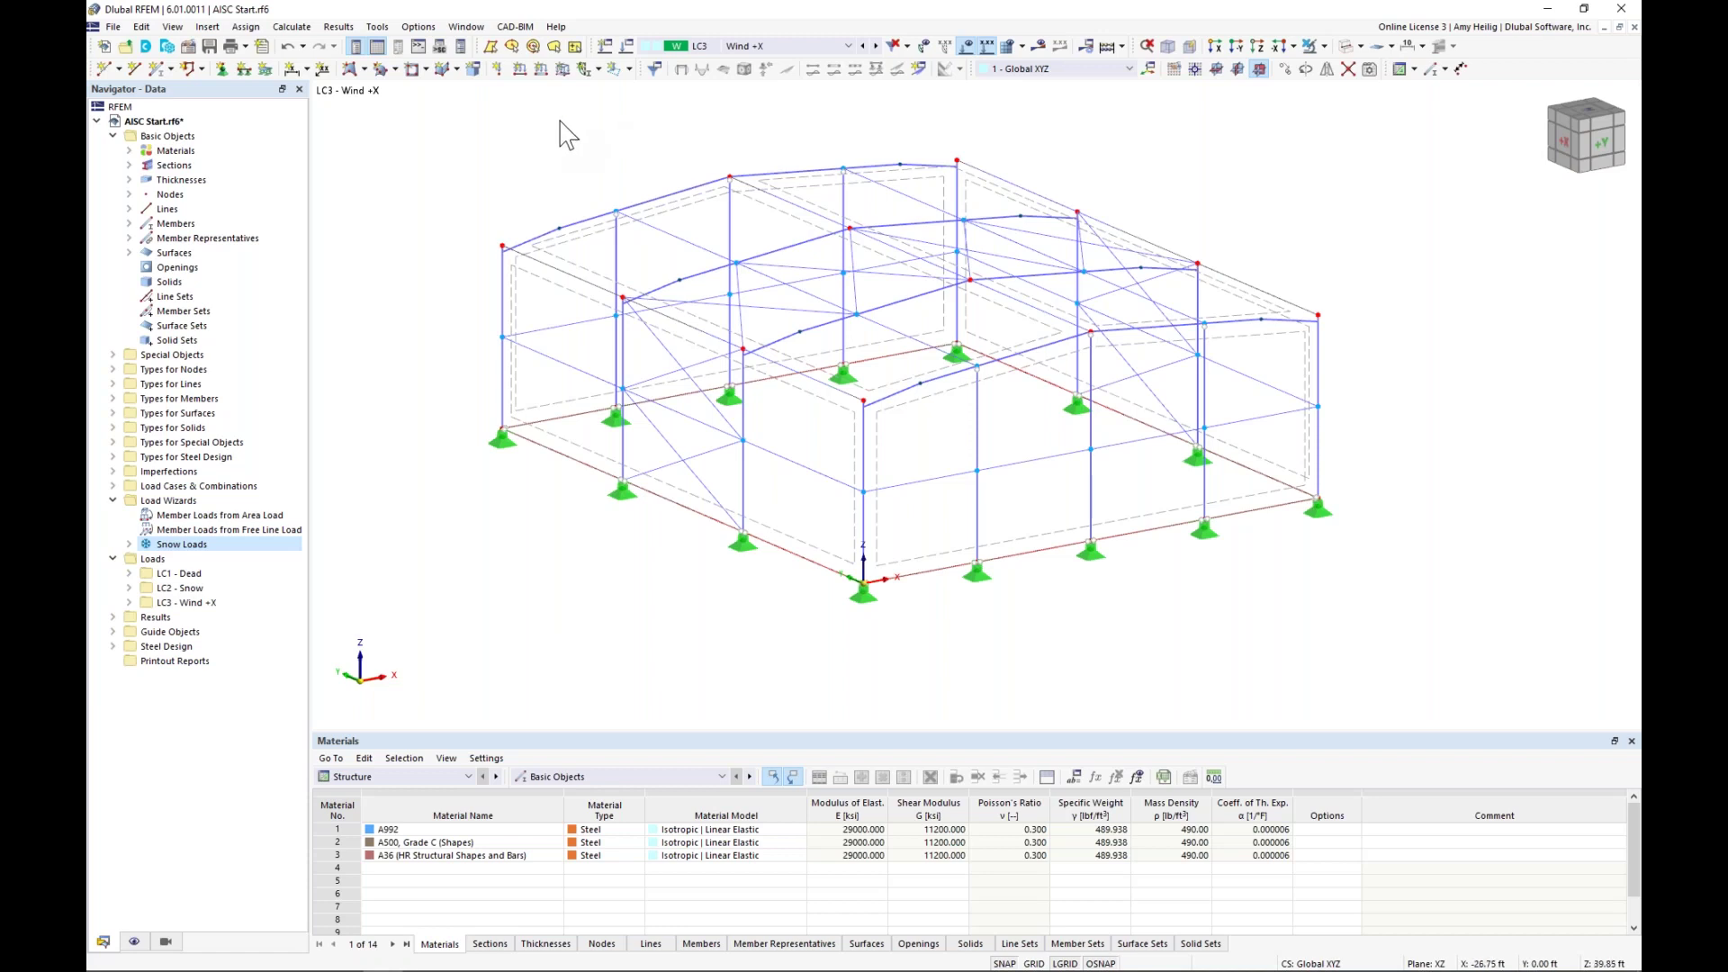
left_click(562, 72)
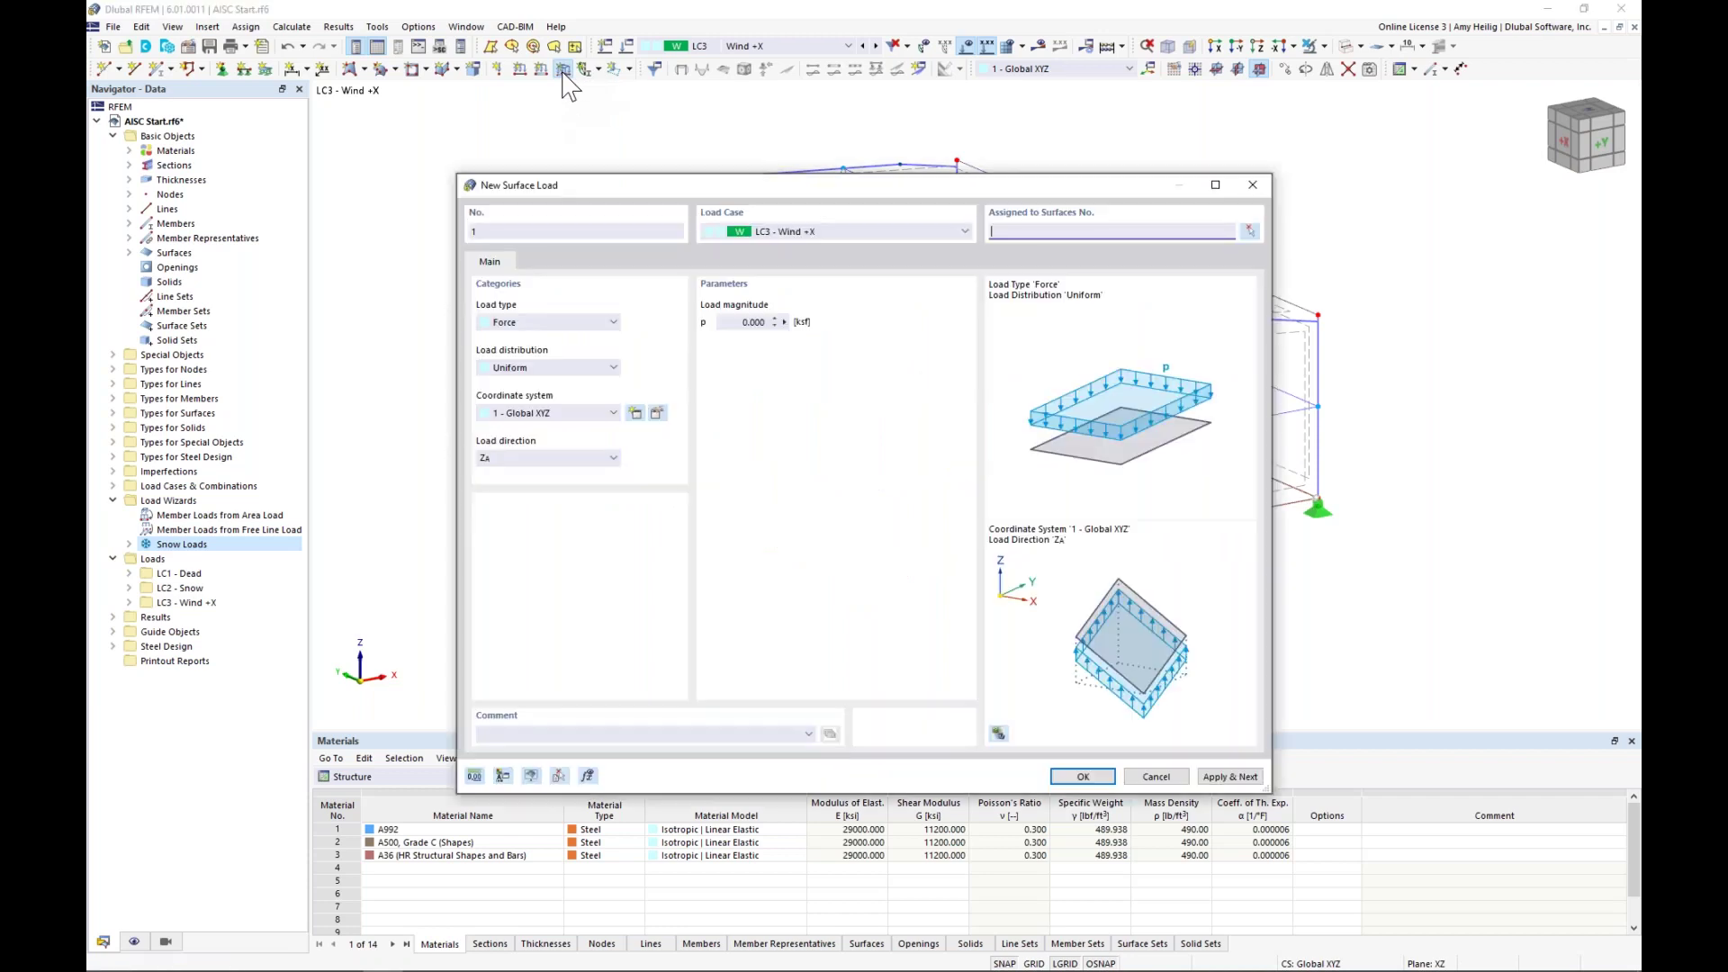
left_click(736, 322)
left_click(590, 457)
left_click(585, 473)
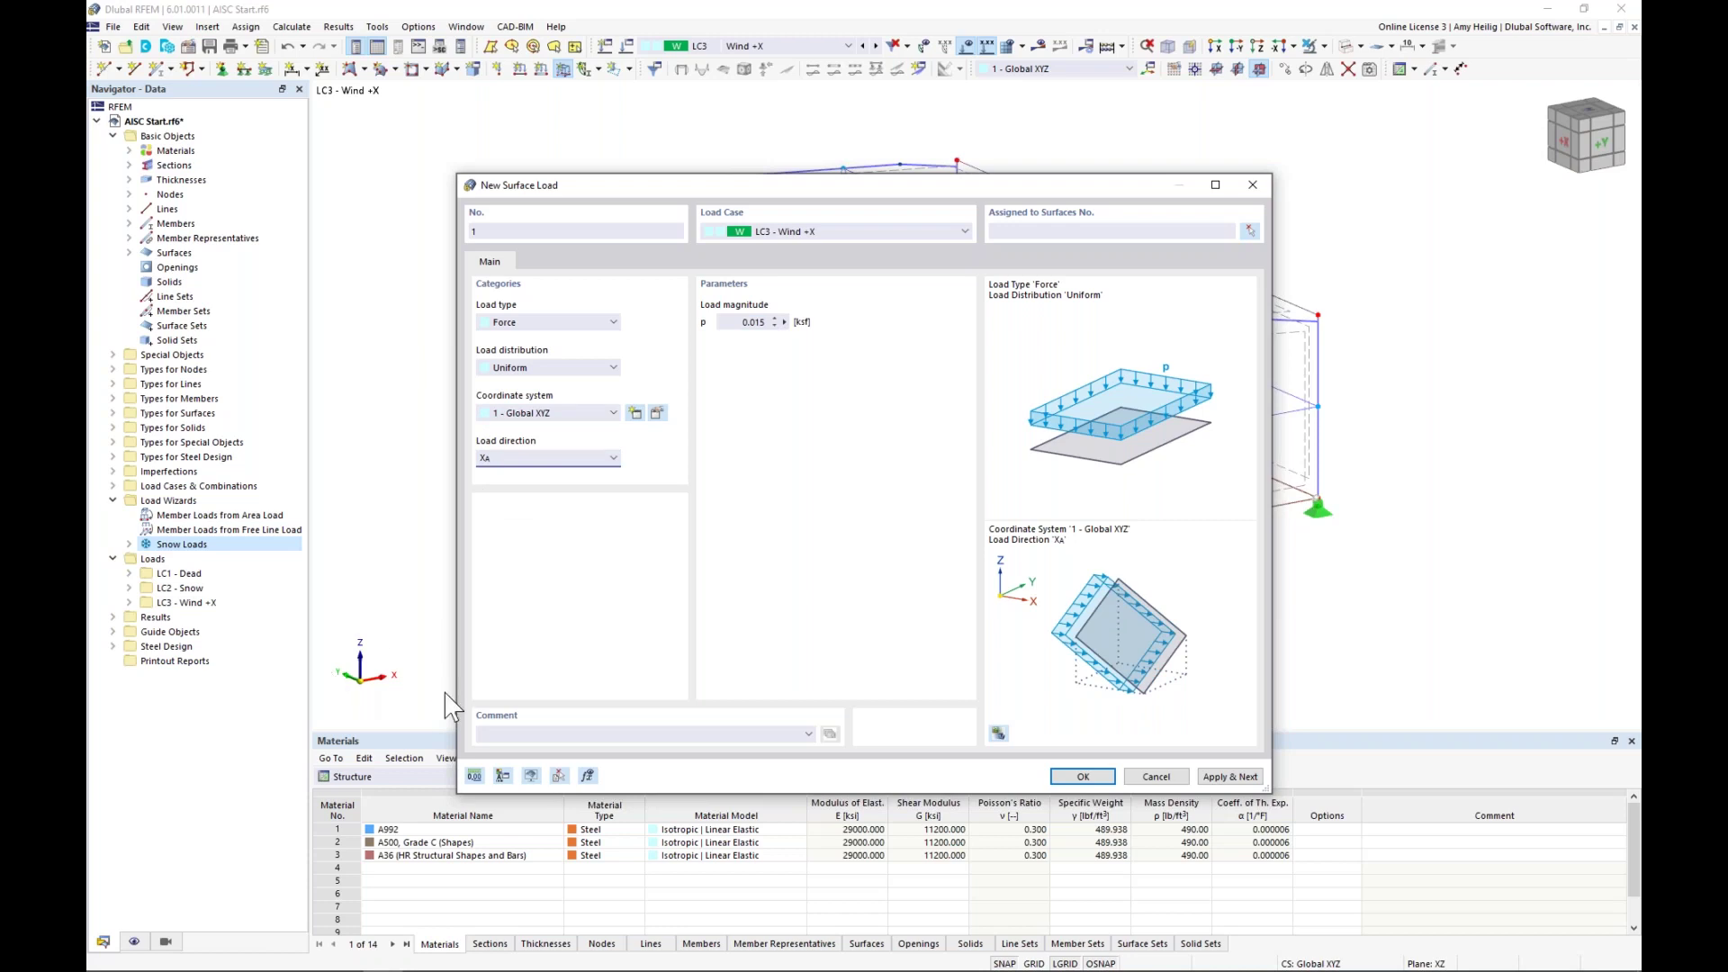
- Assign the 0.015 ksf wind load to windward wall surface 4 and apply it
left_click(1249, 231)
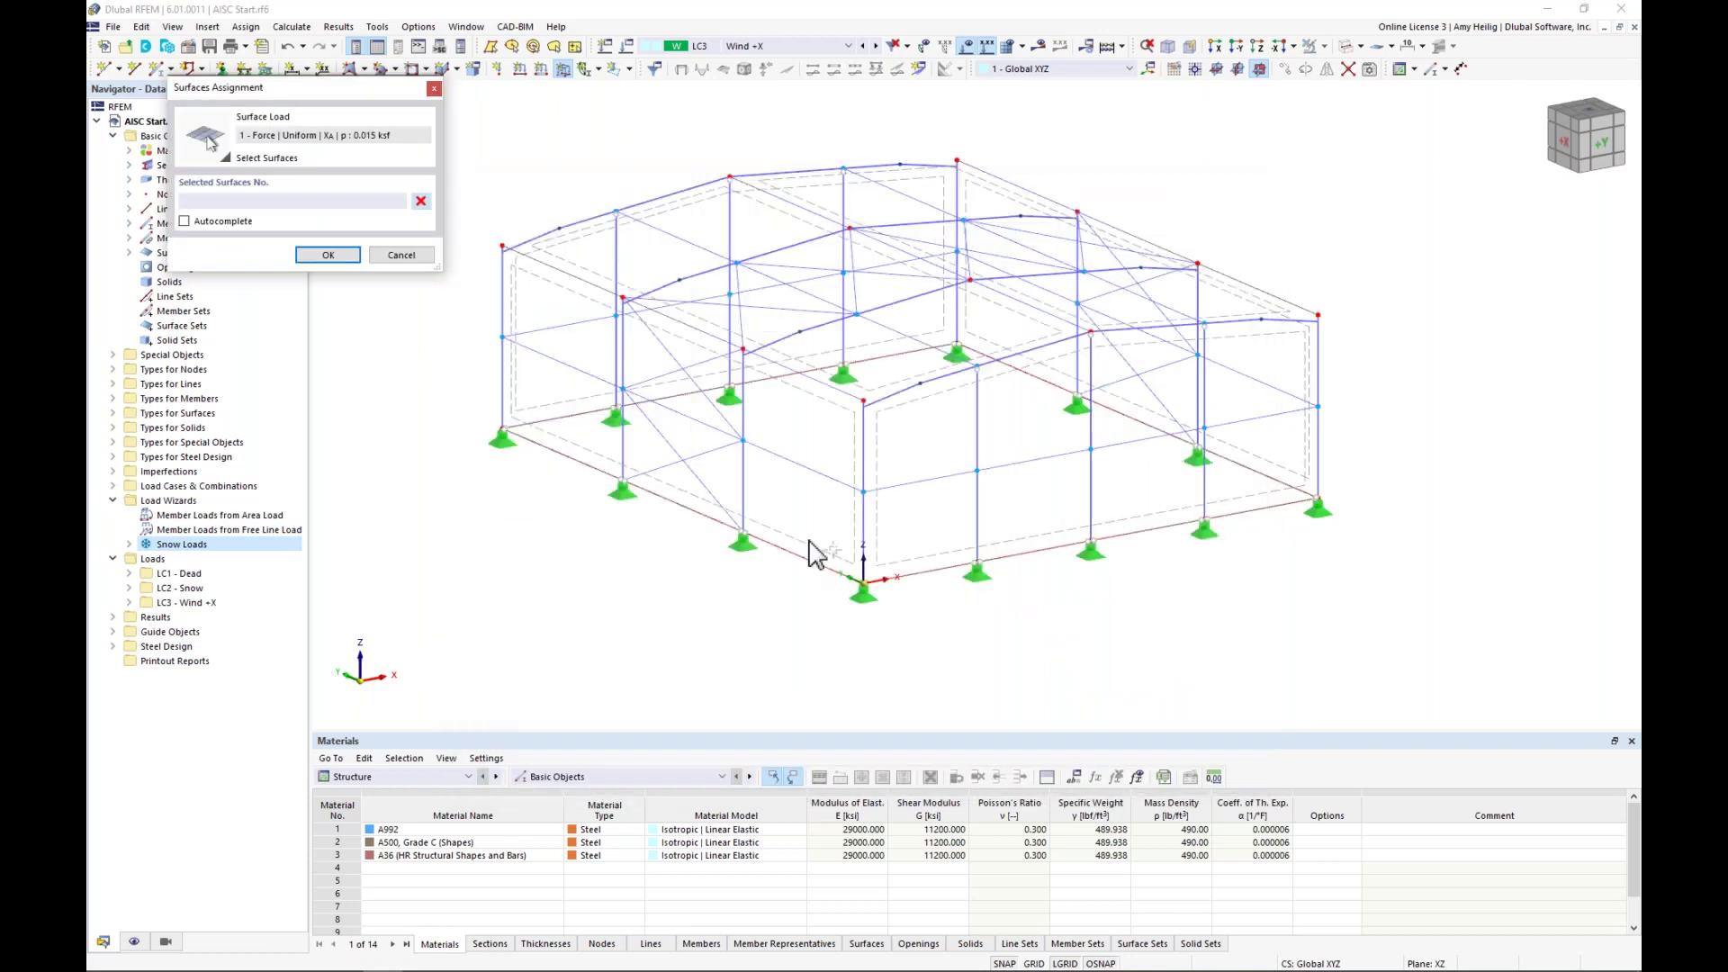
left_click(808, 540)
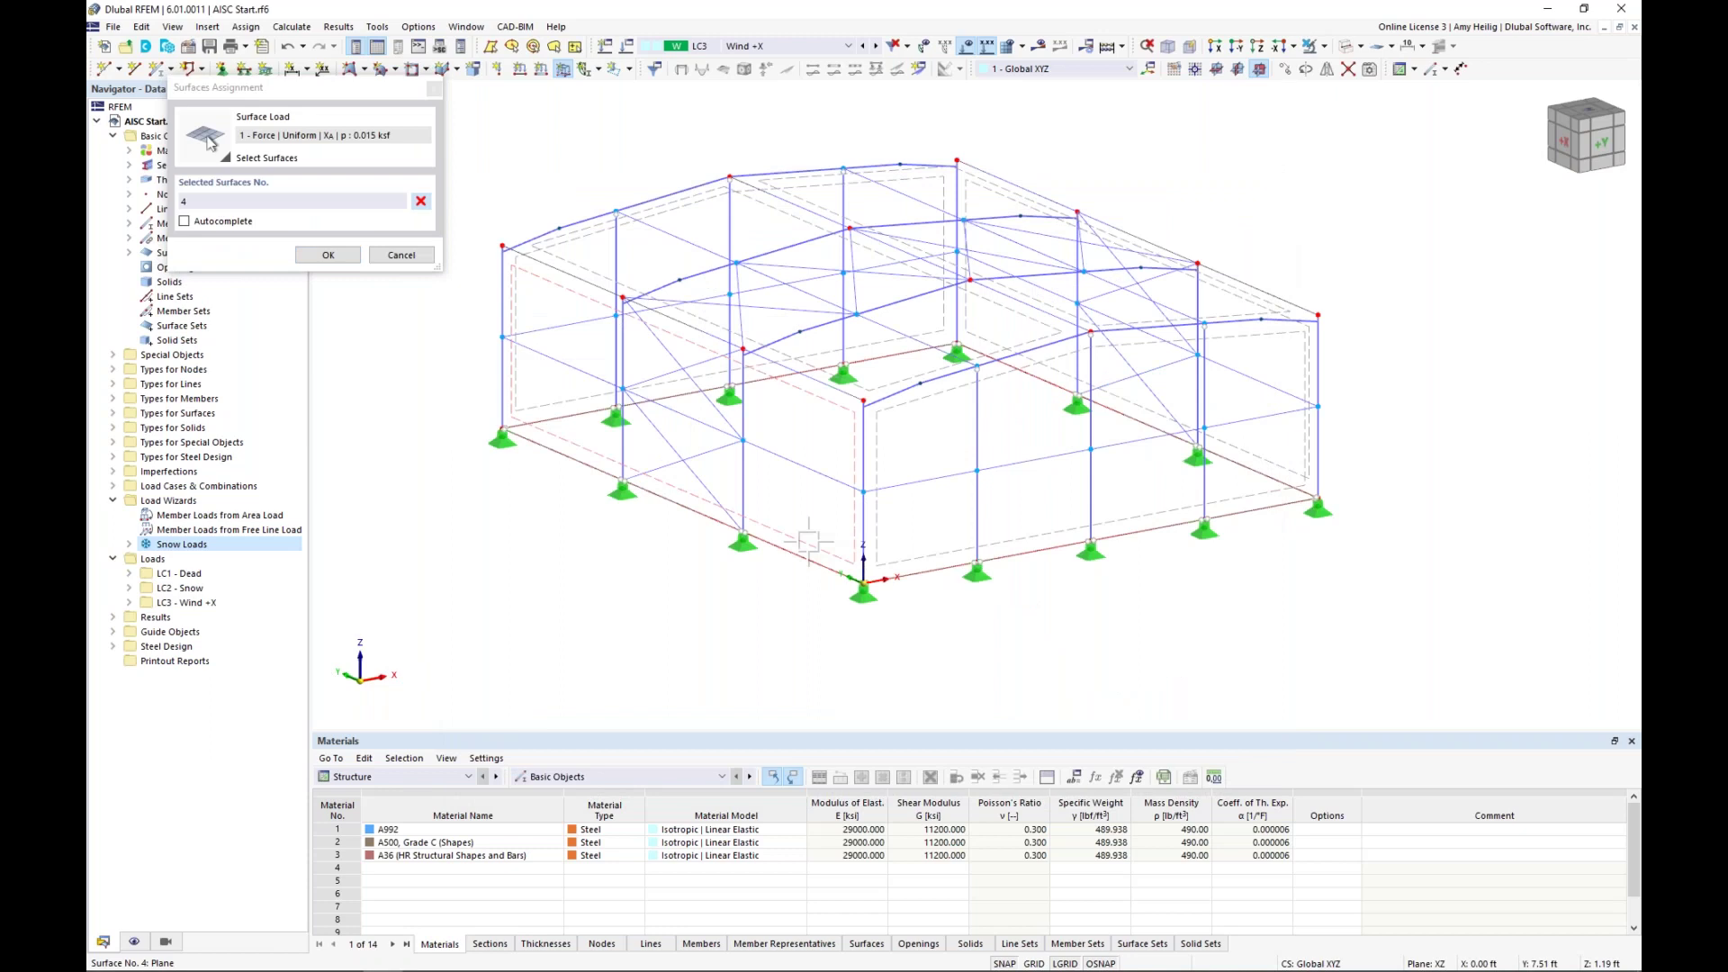
left_click(328, 255)
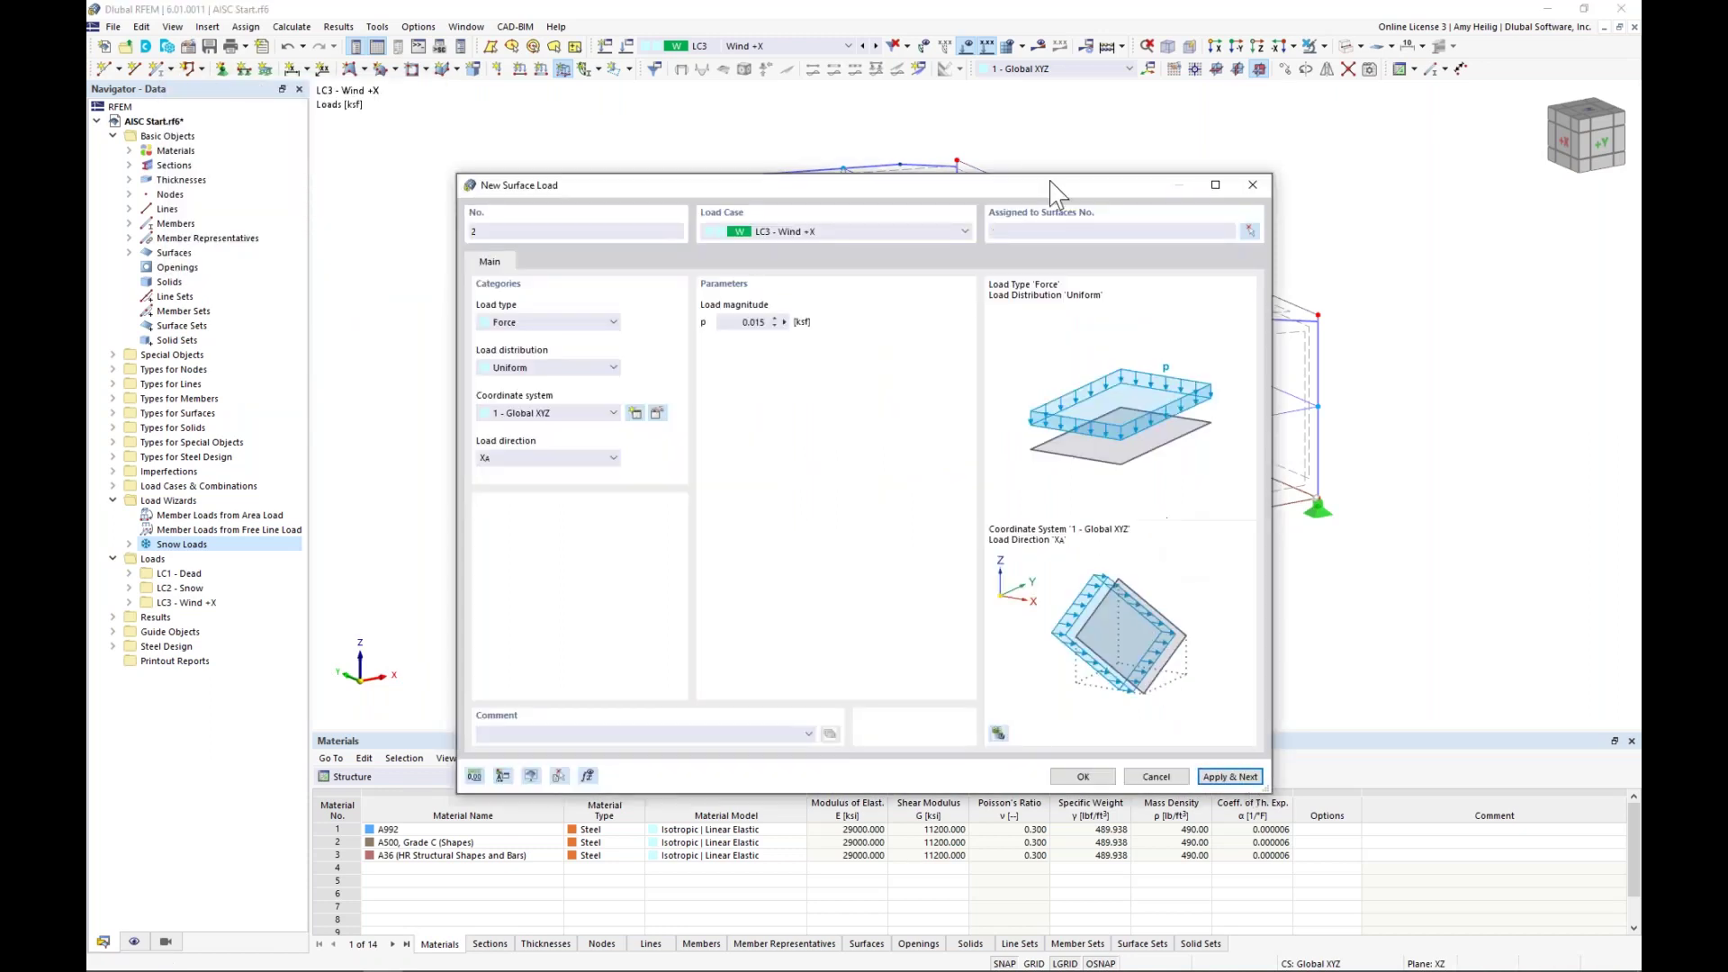
left_click(1229, 776)
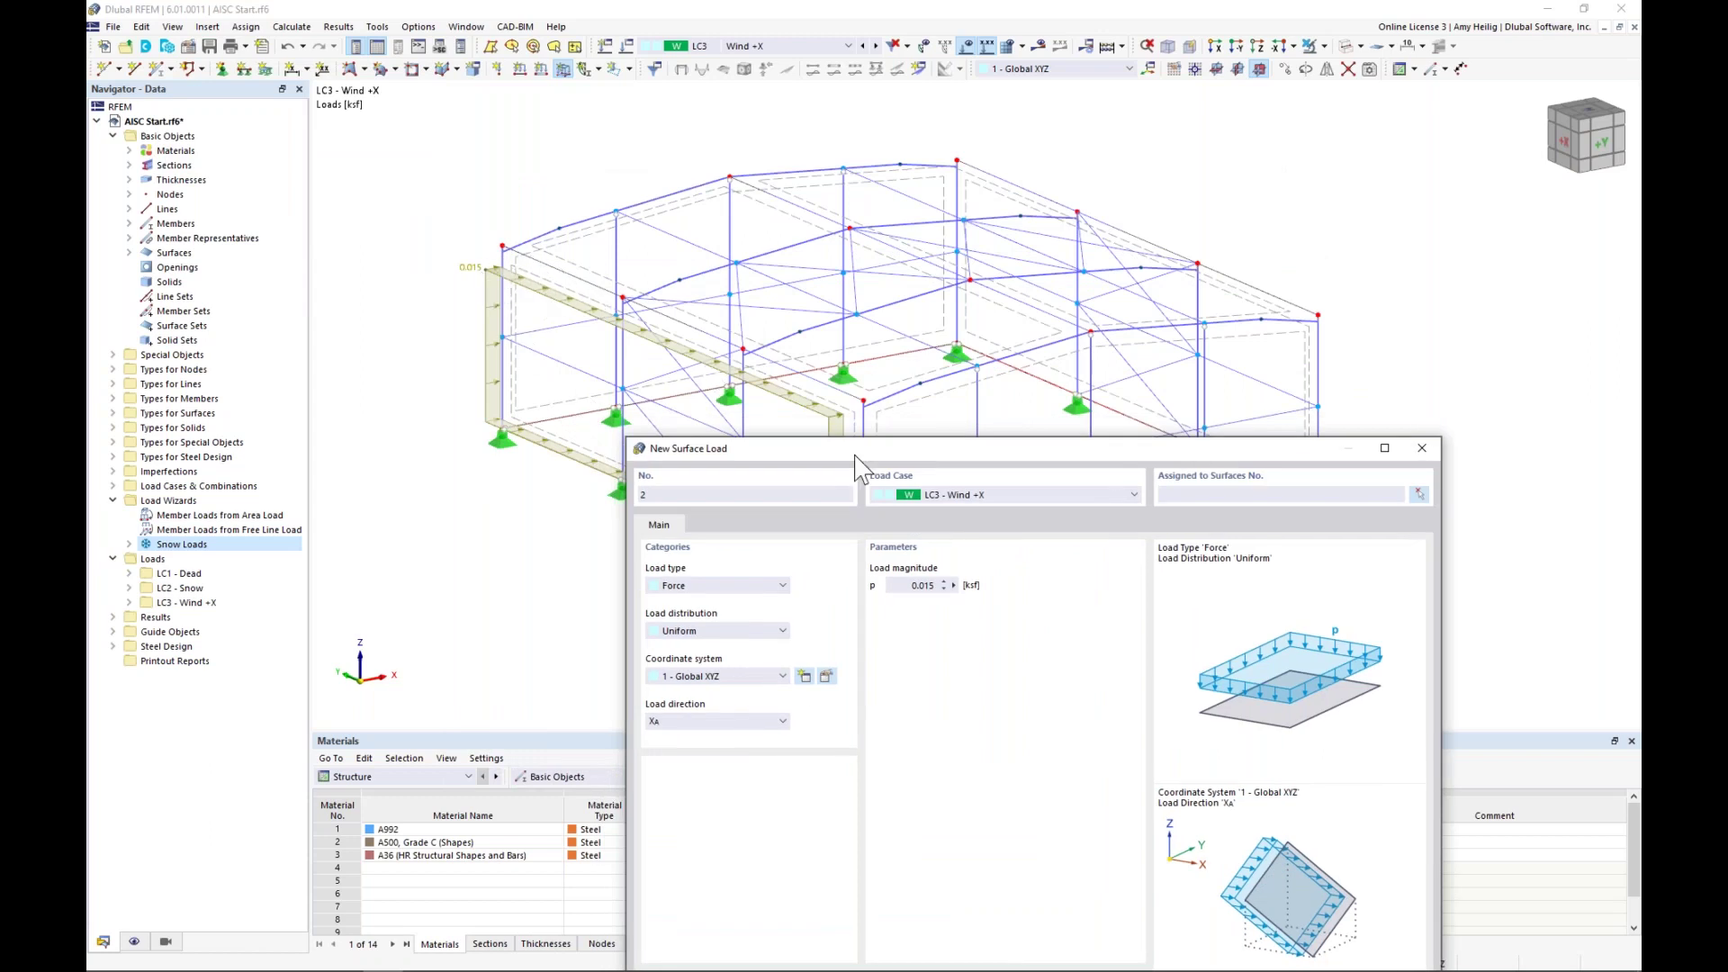
- Define a second uniform surface load of 0.006 ksf in global X and assign it to leeward wall surface 2
left_click_drag(859, 444, 738, 192)
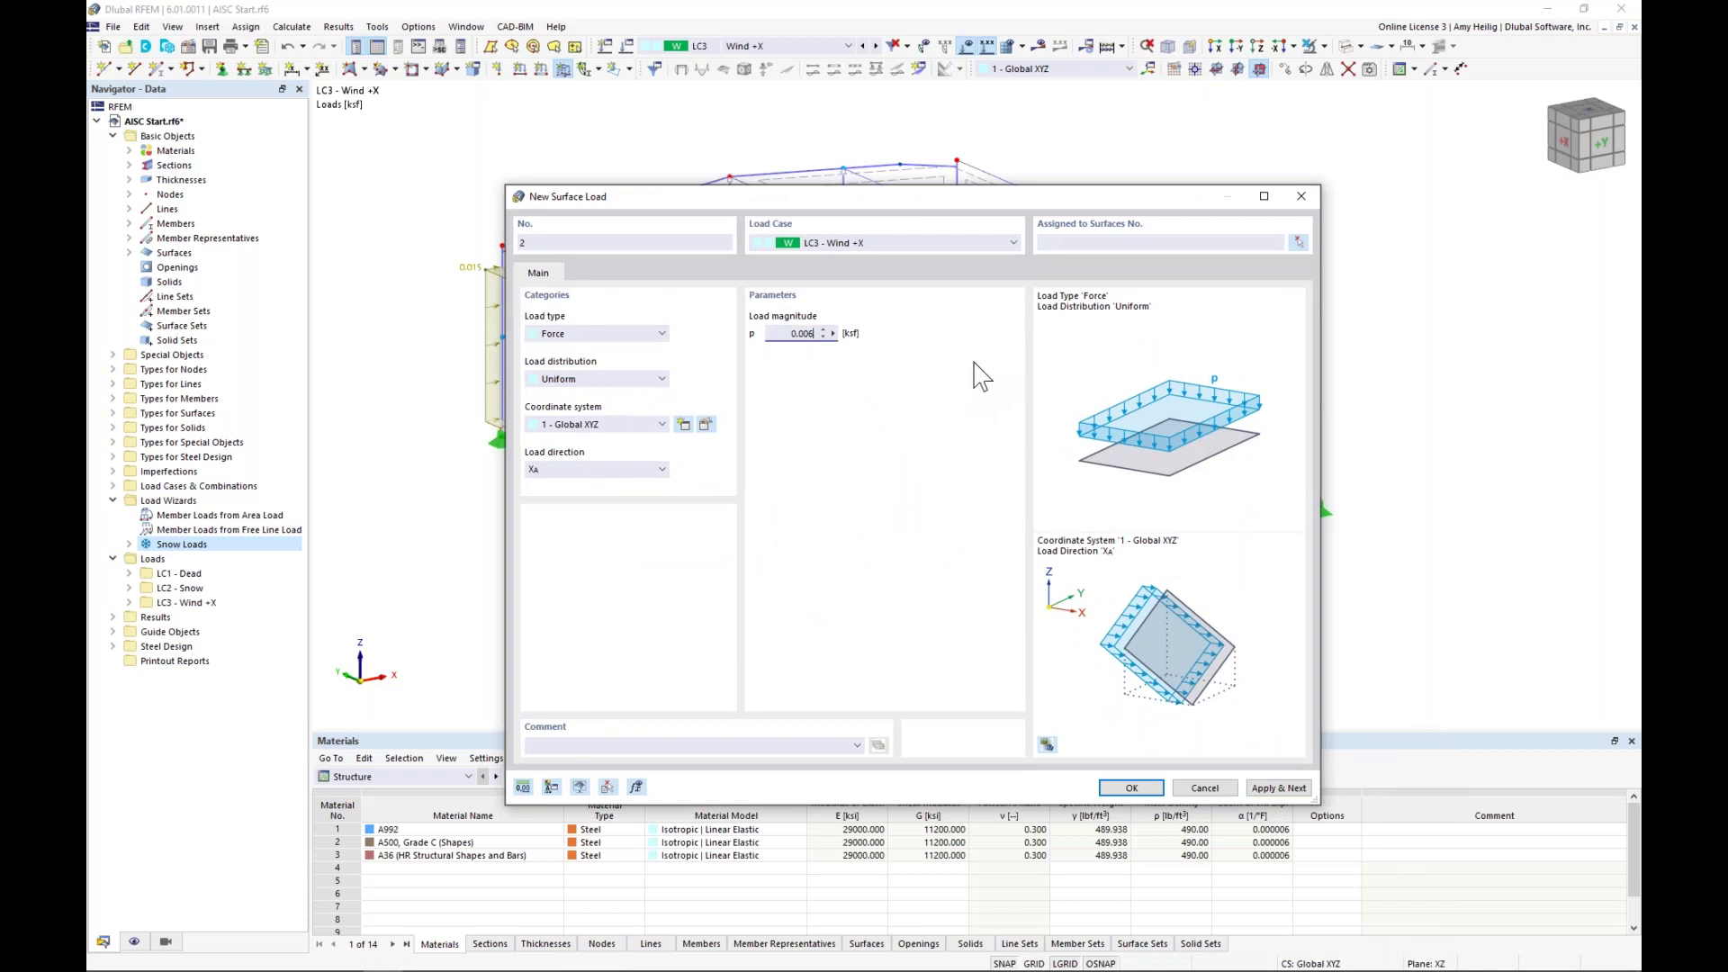
left_click(1297, 243)
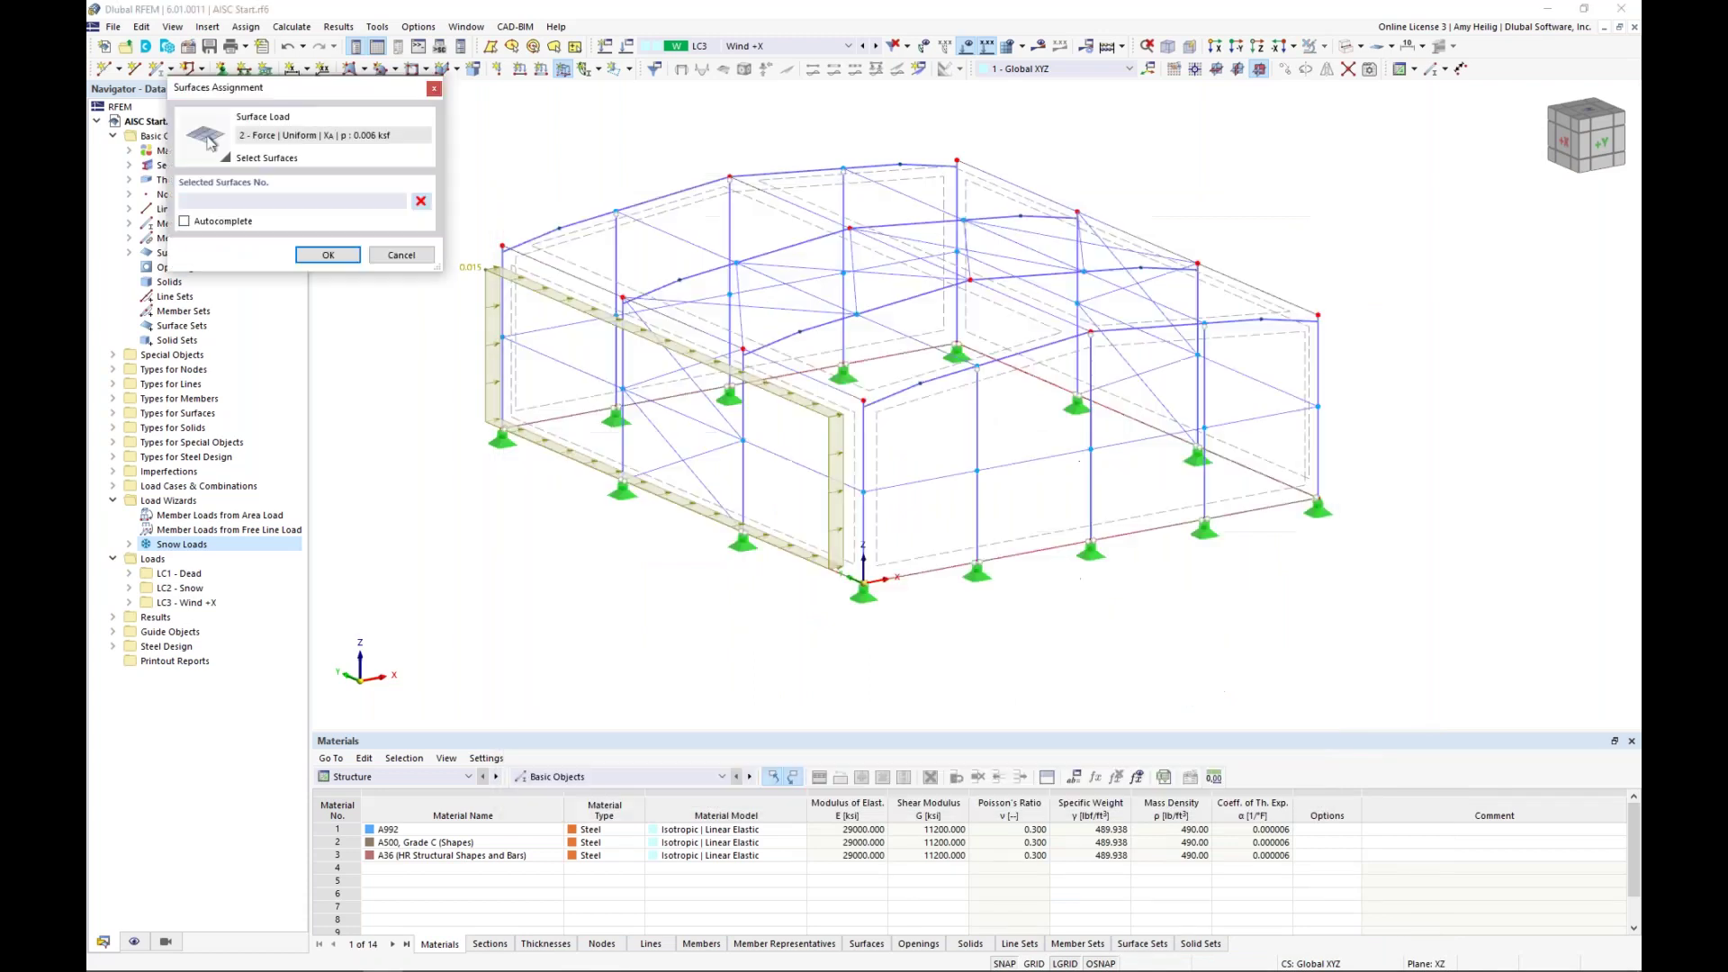
left_click(1274, 465)
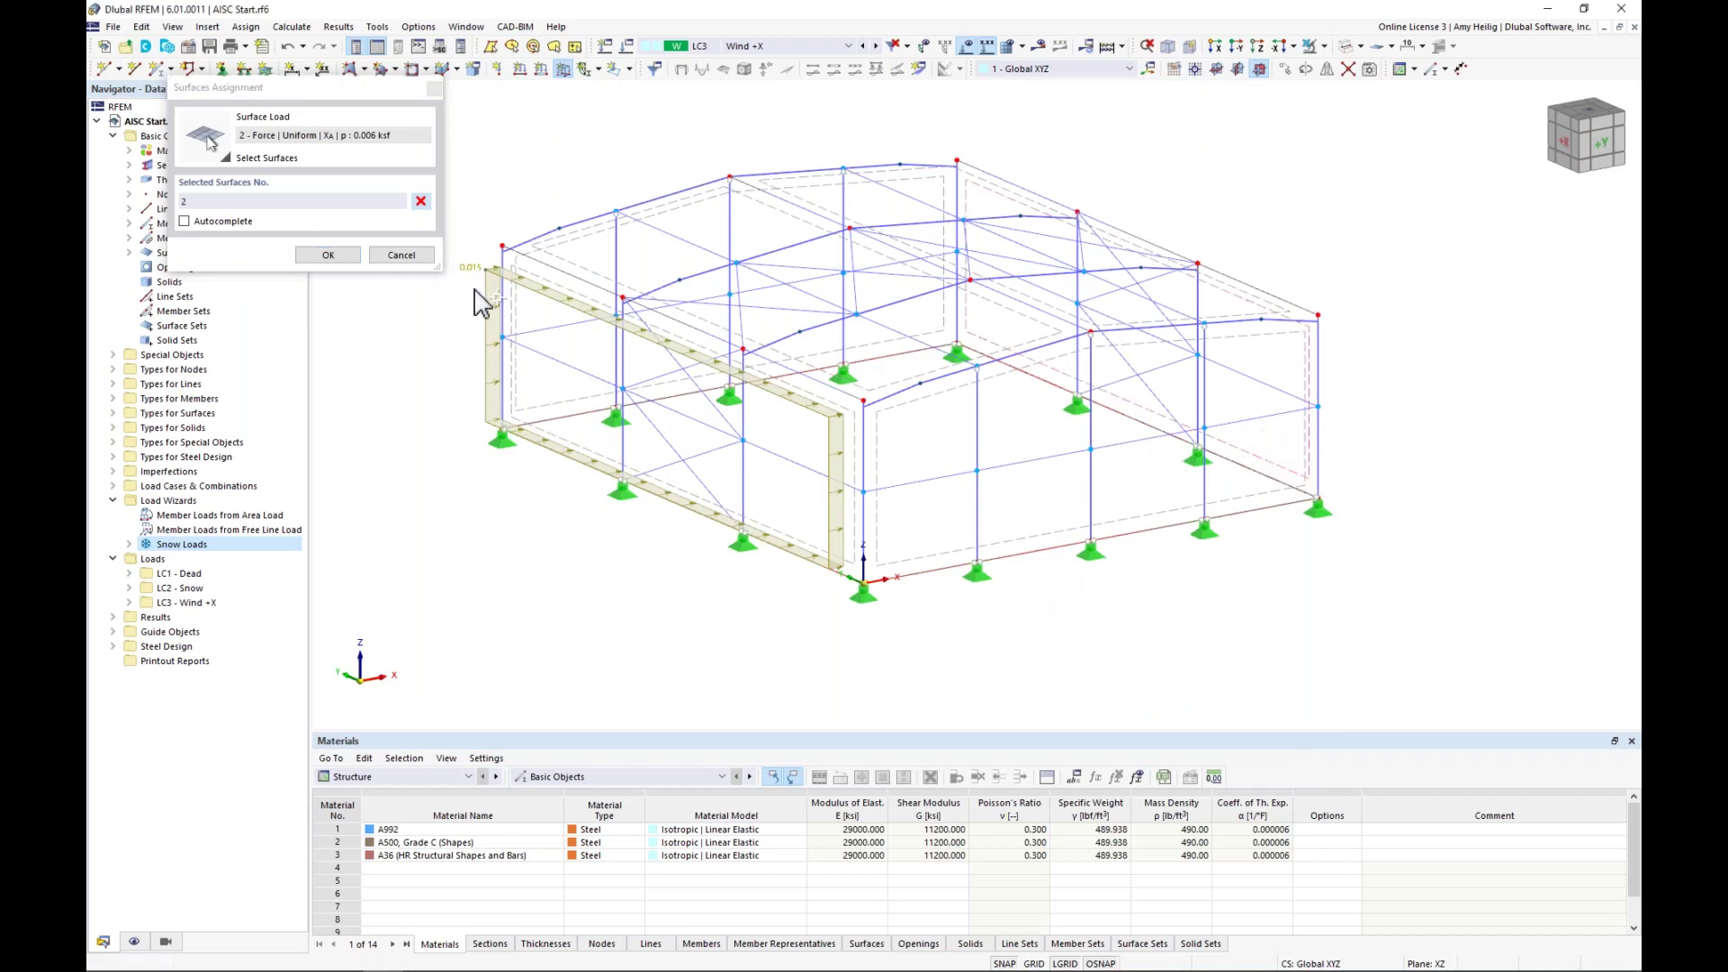
left_click(329, 255)
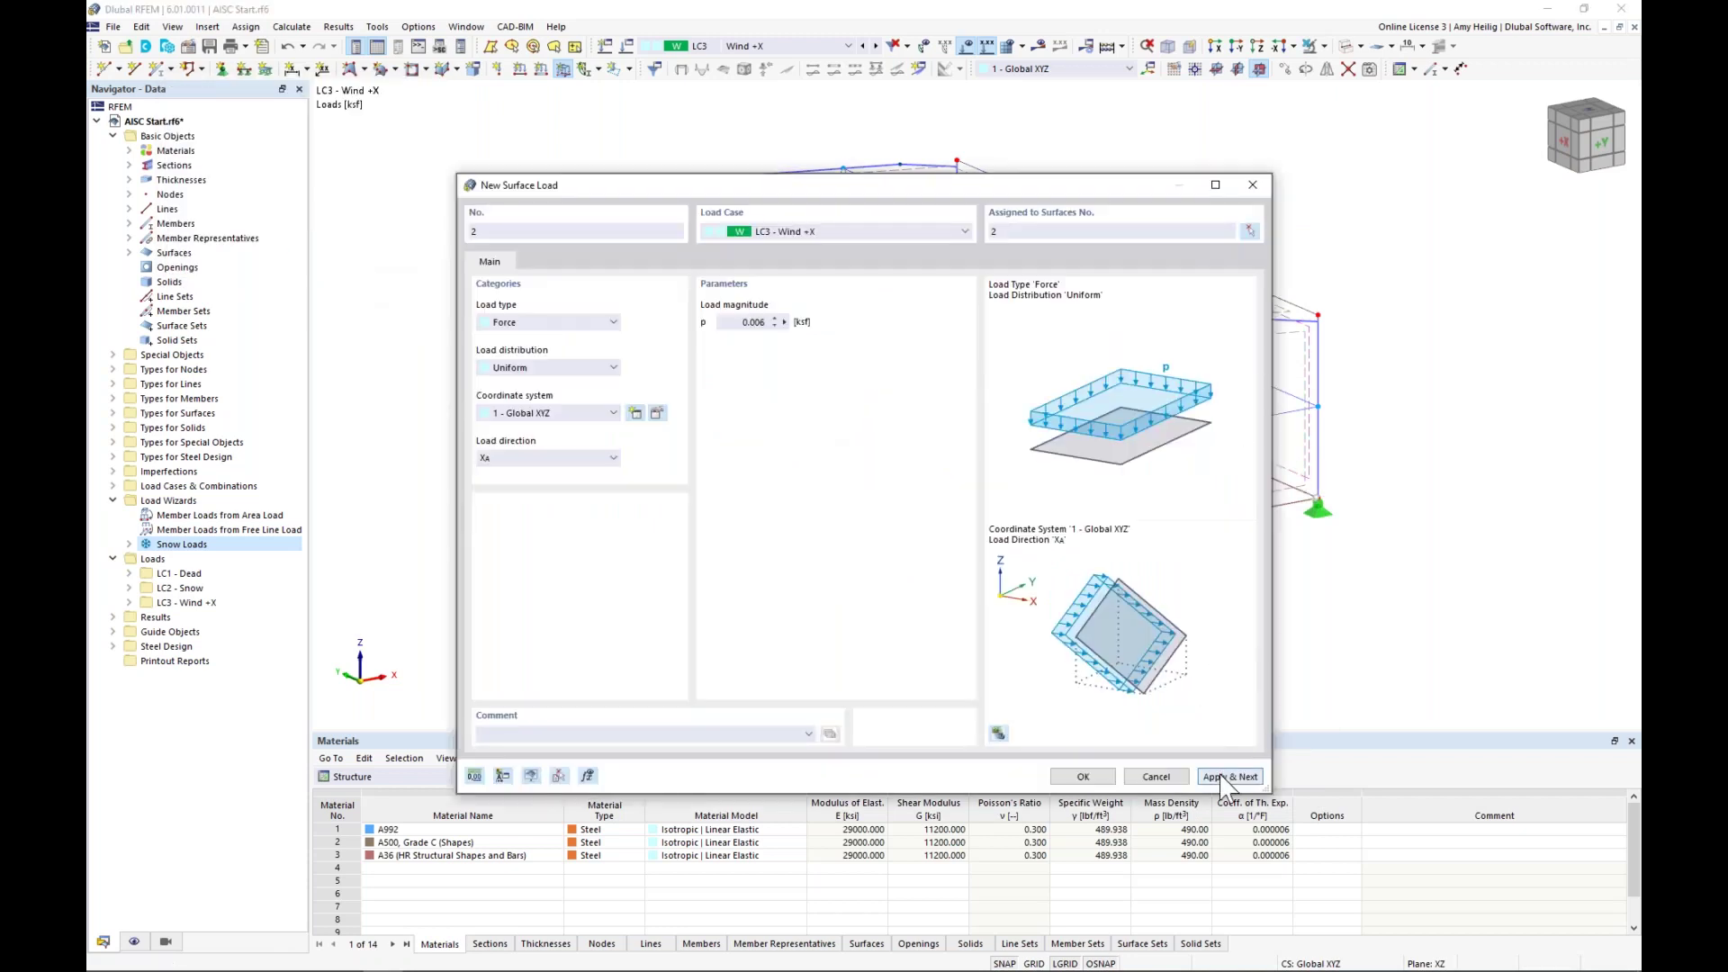
- Create a third surface load of -0.008 ksf in global Y on true area and apply it to the front gable wall
left_click_drag(1138, 187, 1132, 371)
left_click_drag(958, 369, 975, 171)
left_click(741, 311)
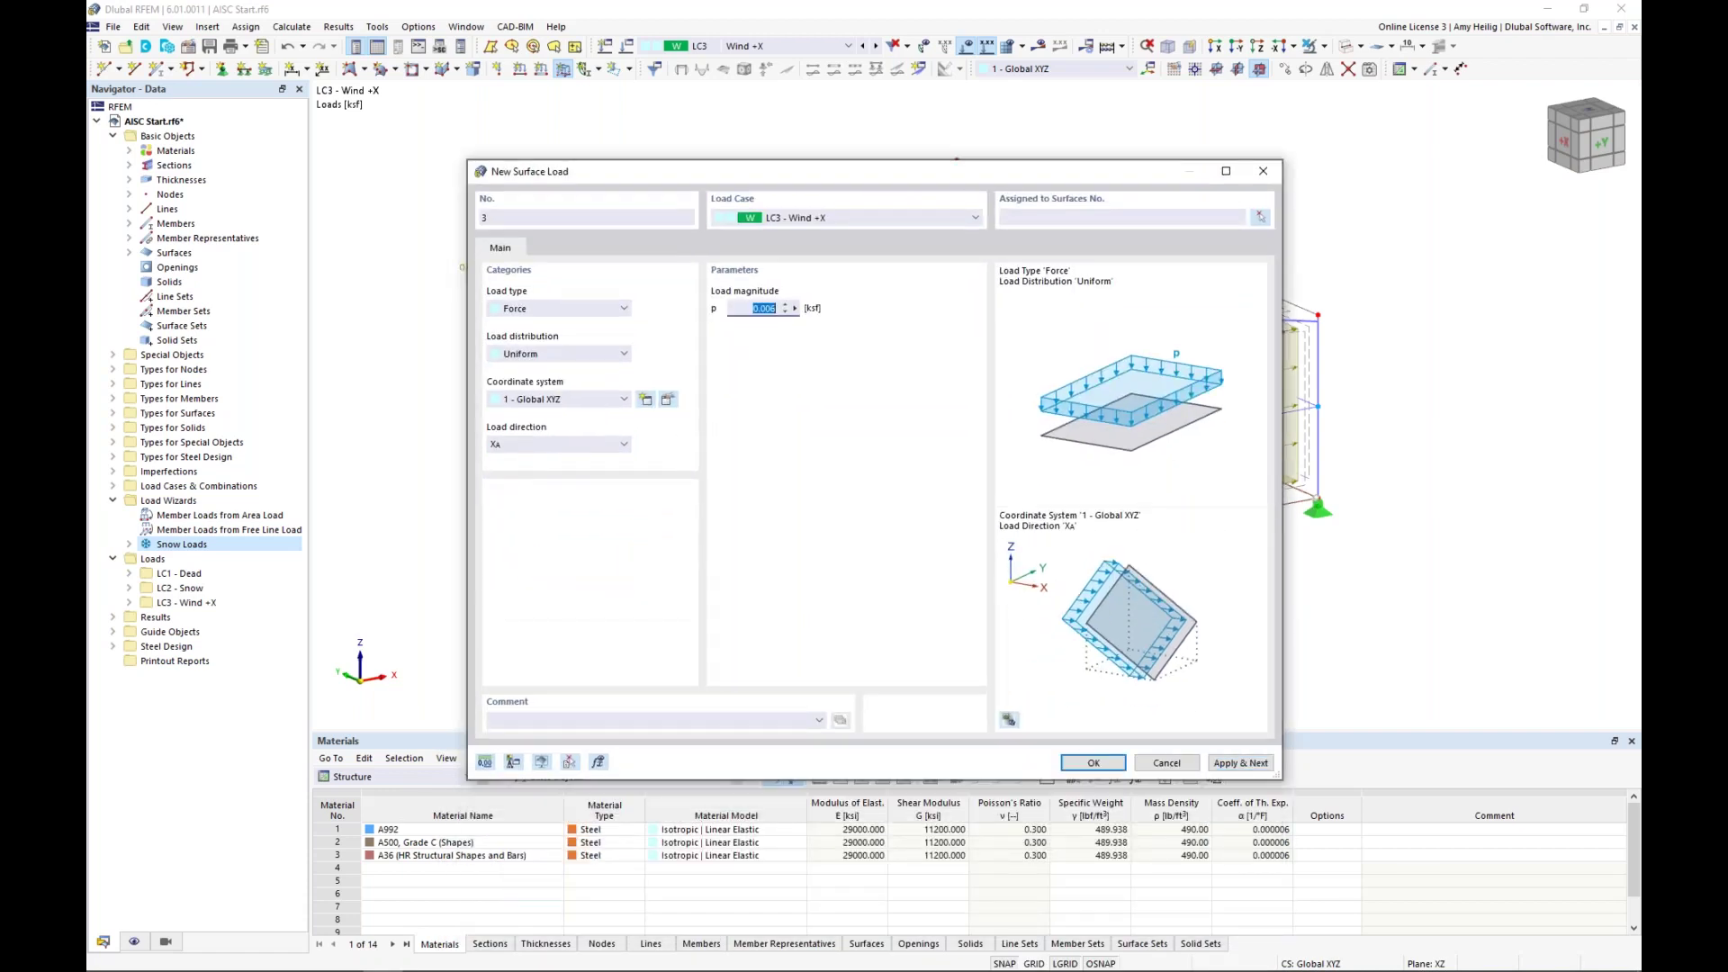
key("BackSpace")
type("-0.008")
left_click(585, 445)
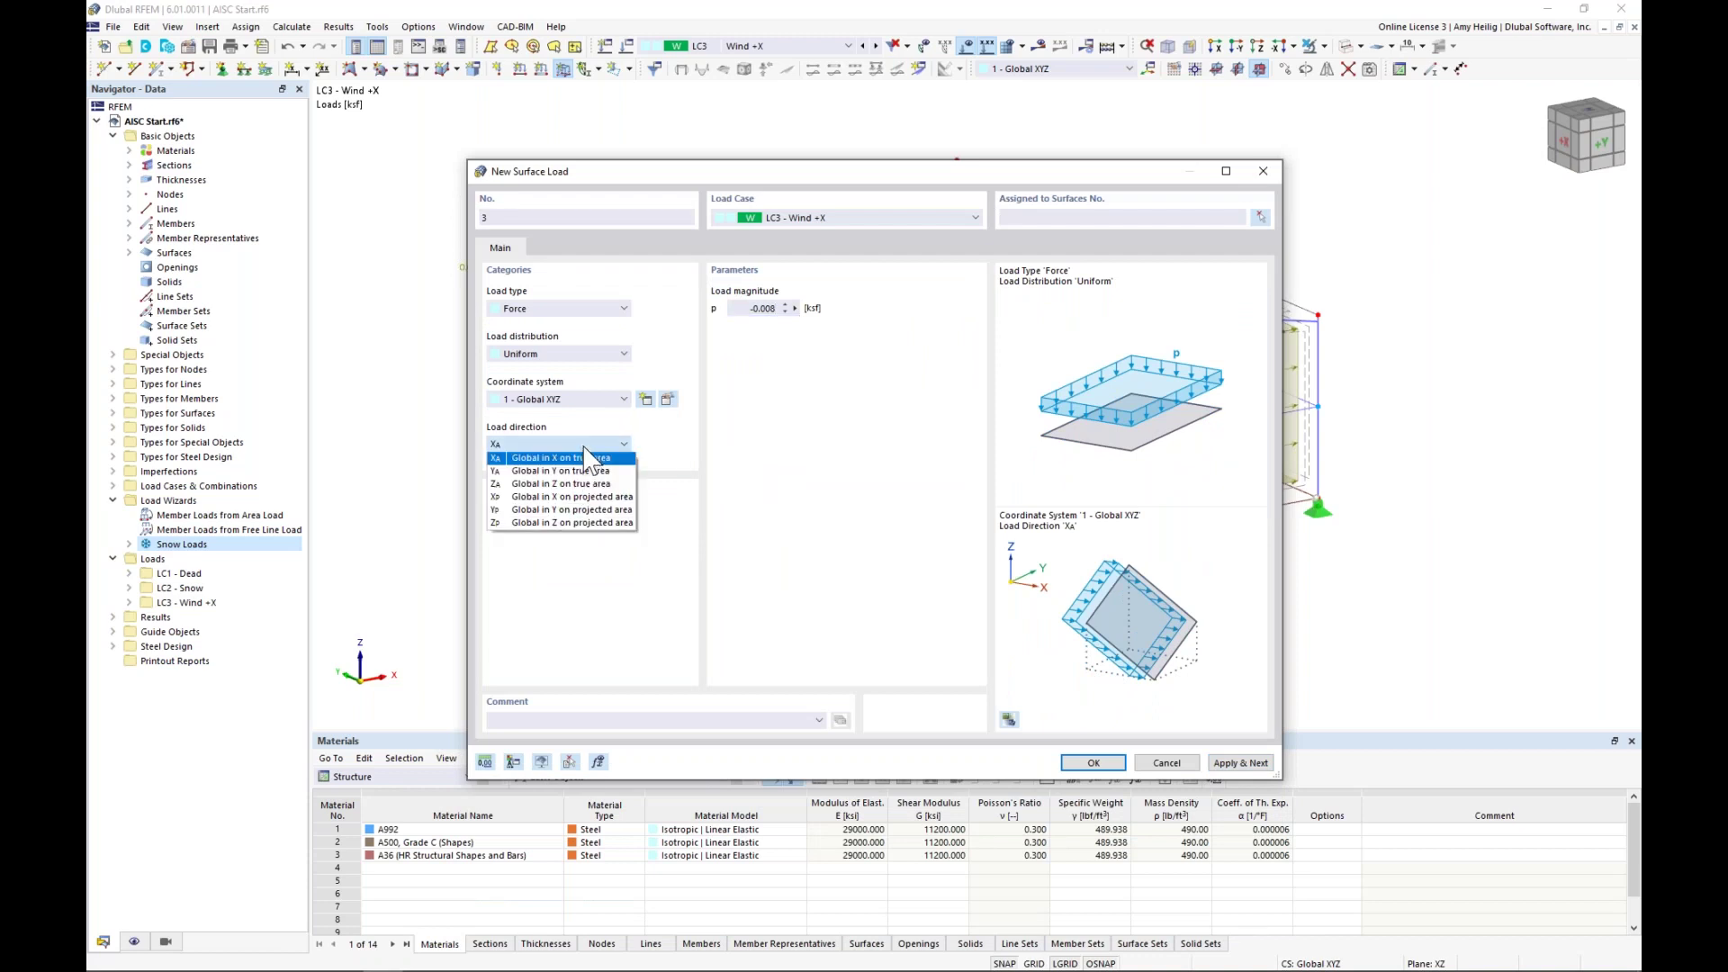
left_click(586, 471)
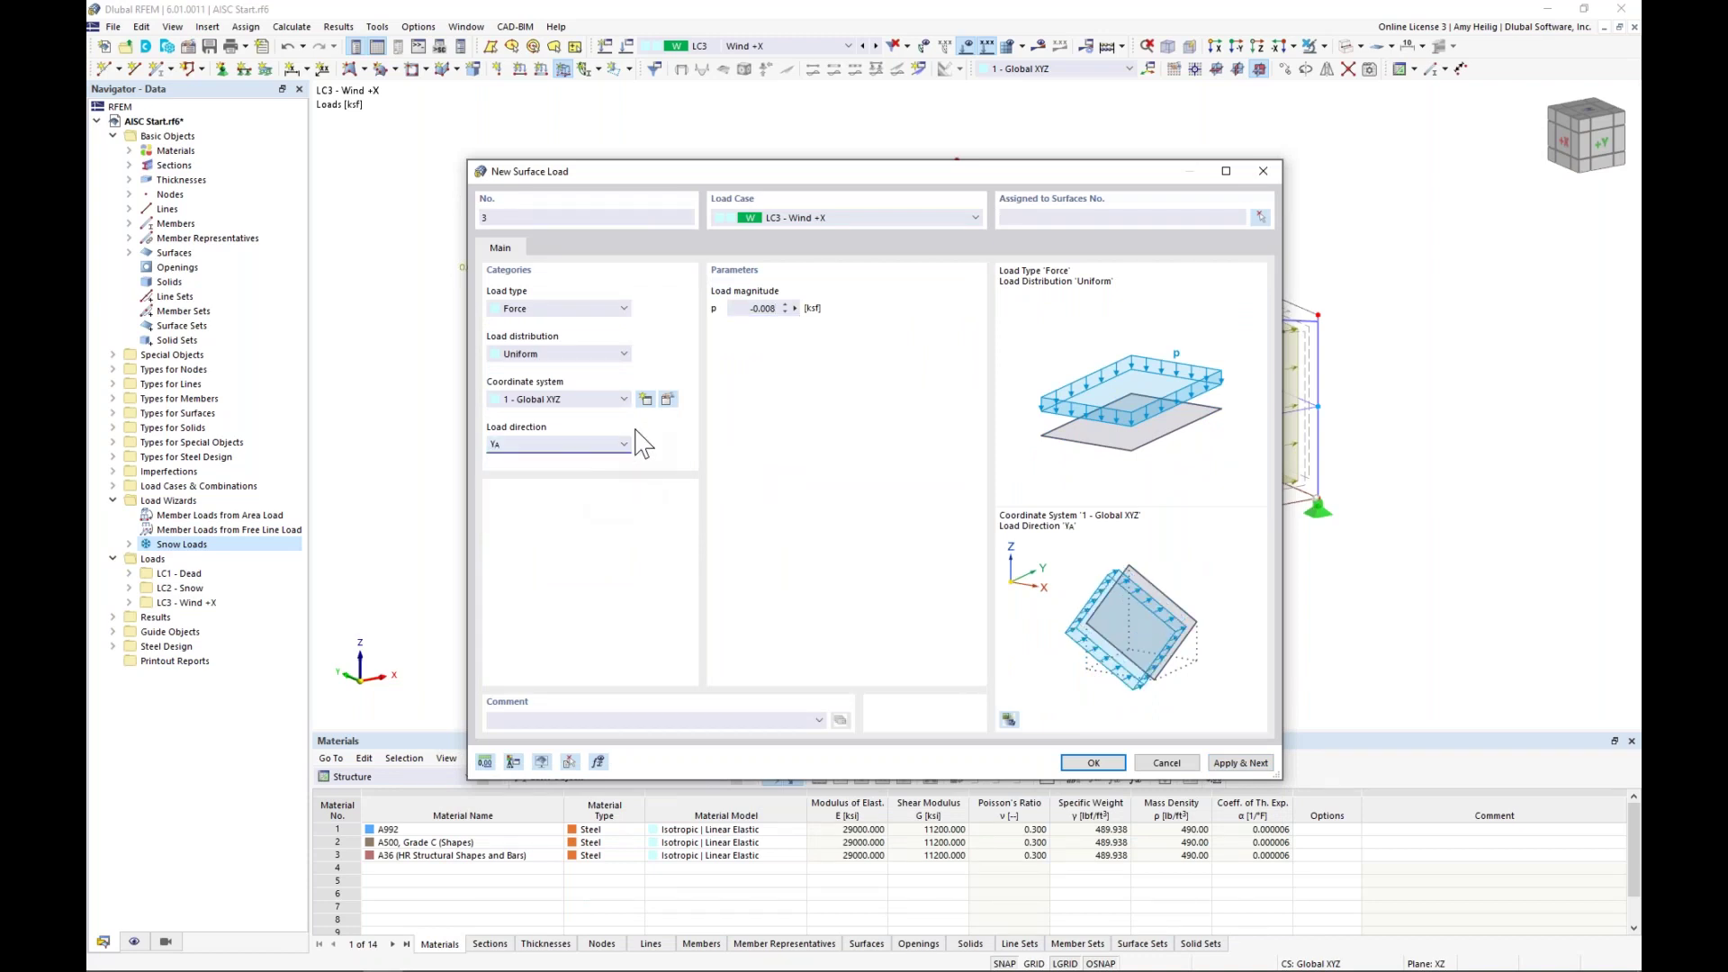
left_click(1257, 218)
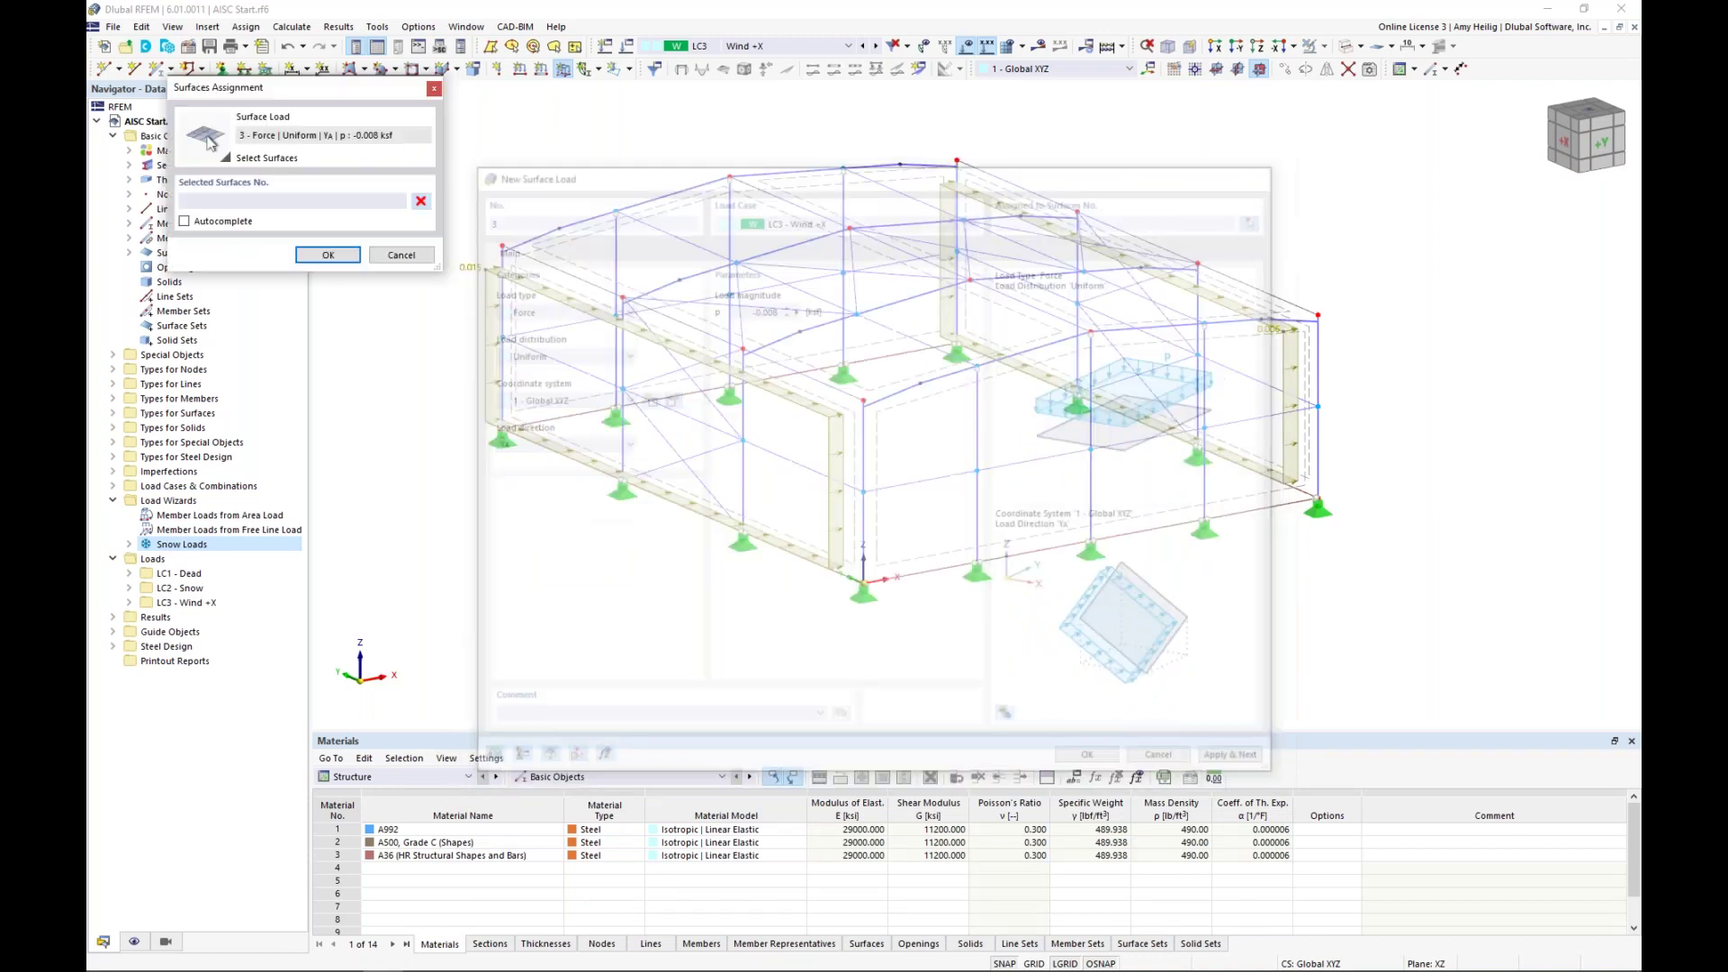
left_click(335, 255)
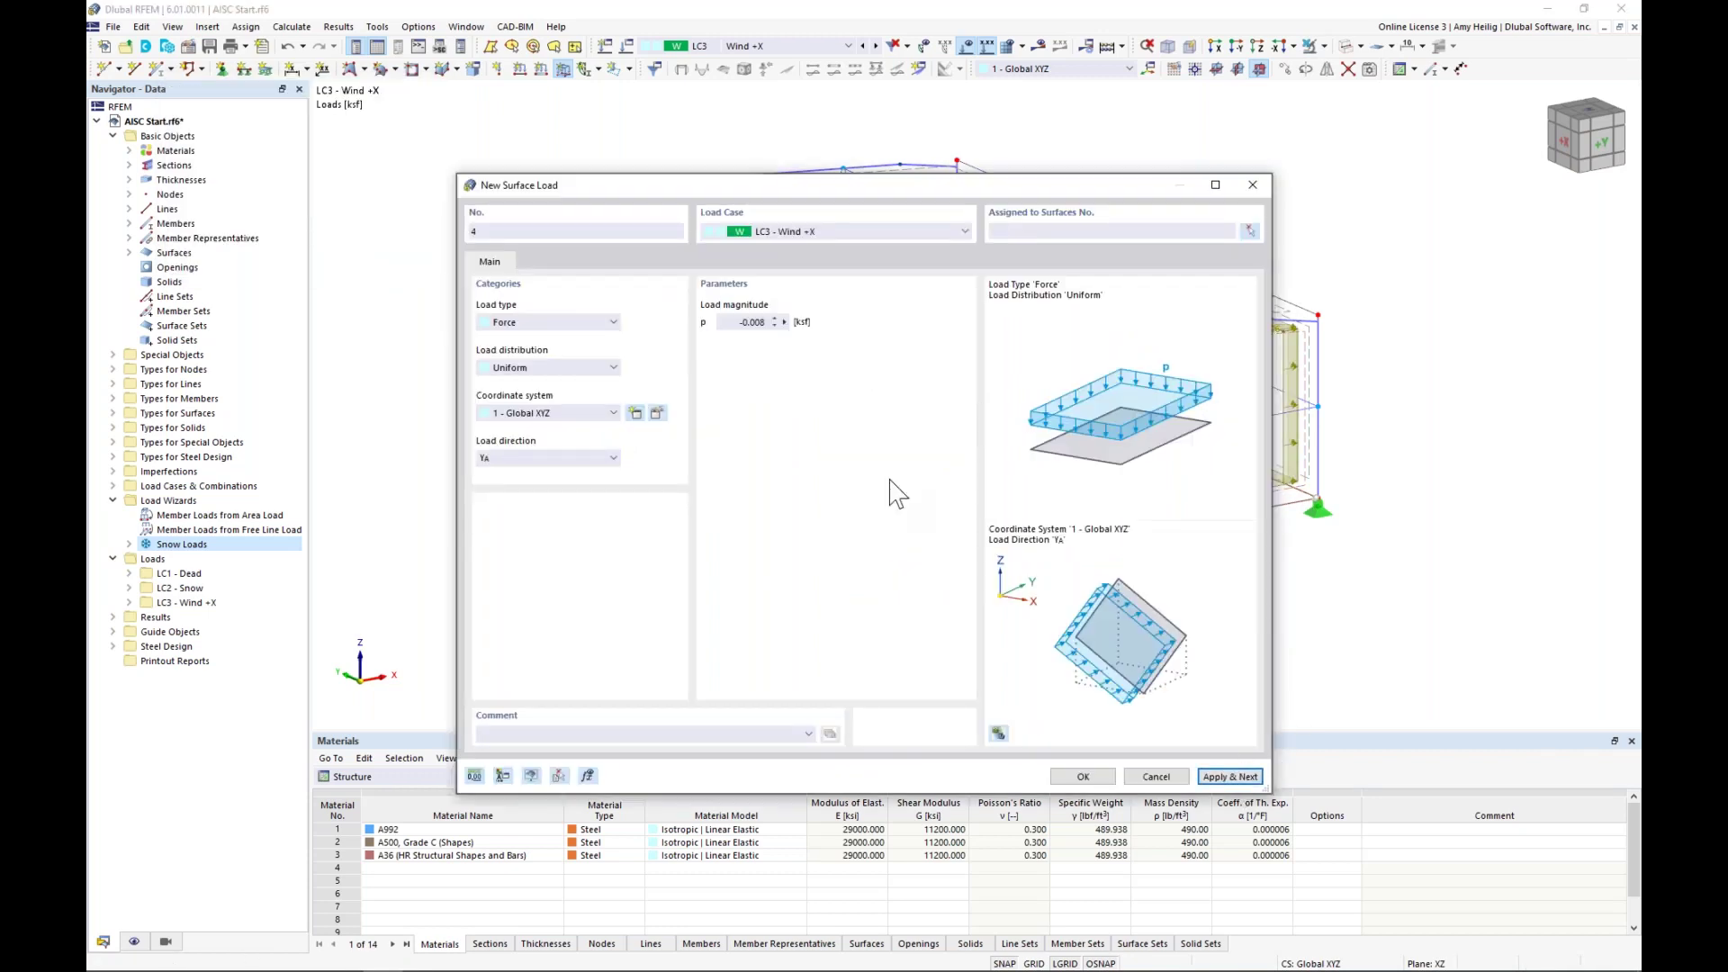
- Create a fourth surface load of 0.008 ksf in global Y and apply it to the opposite gable wall, surface 6
left_click(735, 326)
left_click(1250, 231)
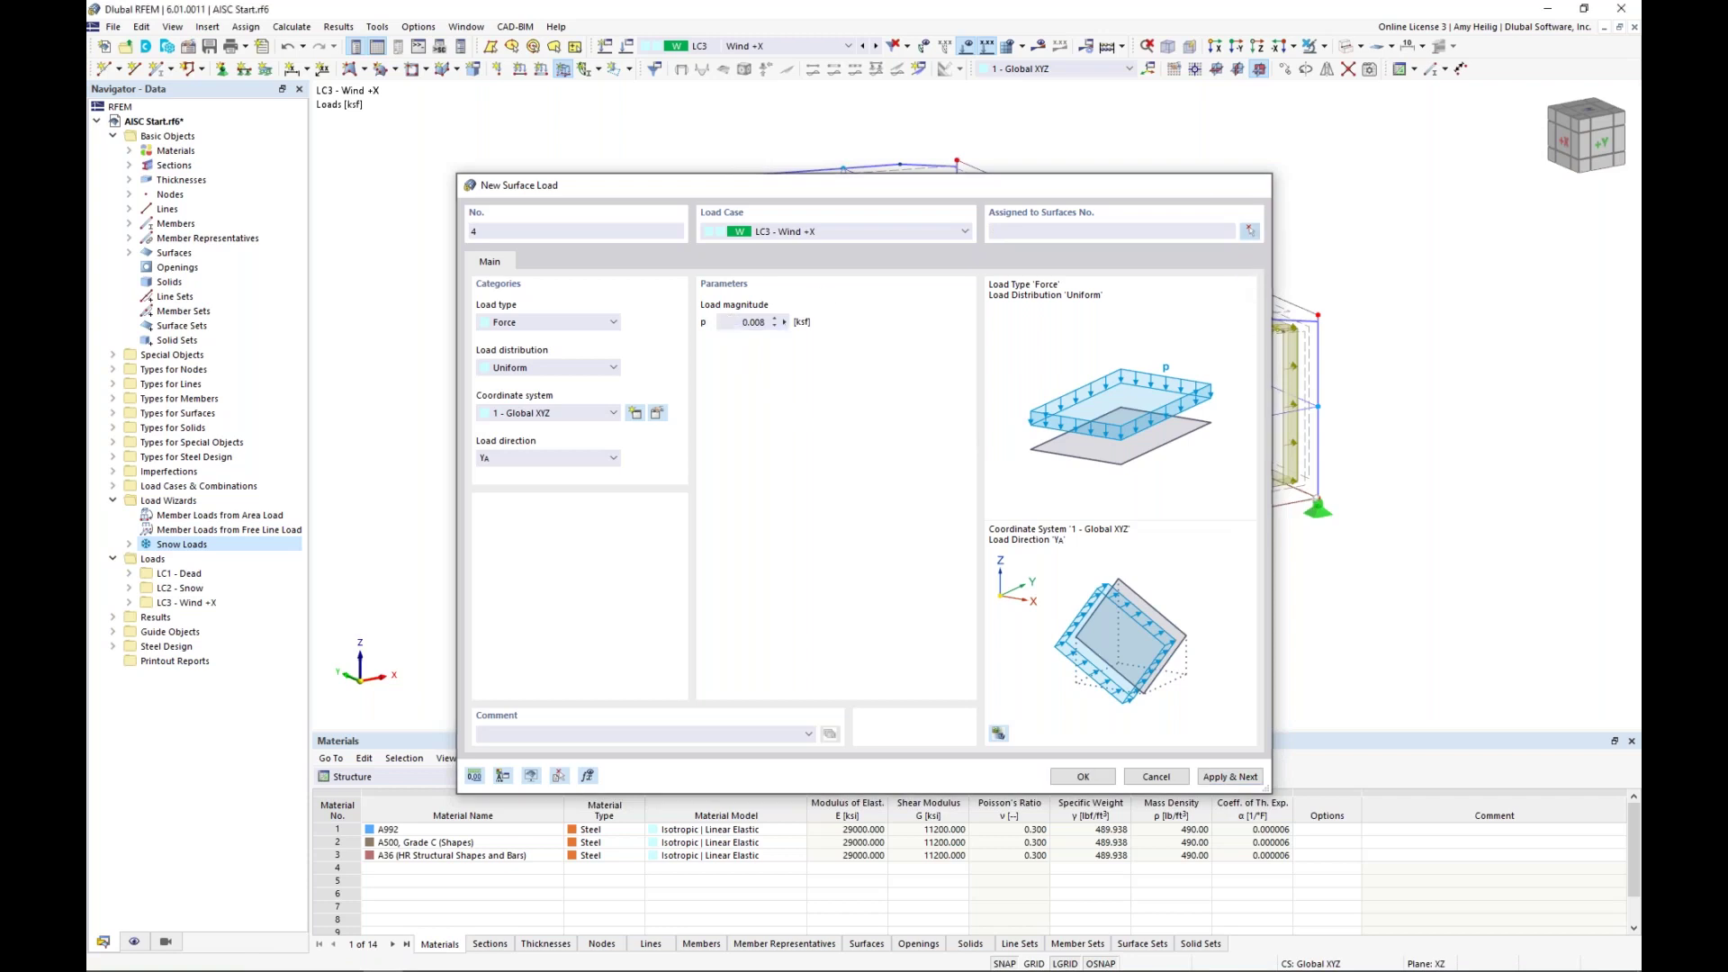
left_click(328, 254)
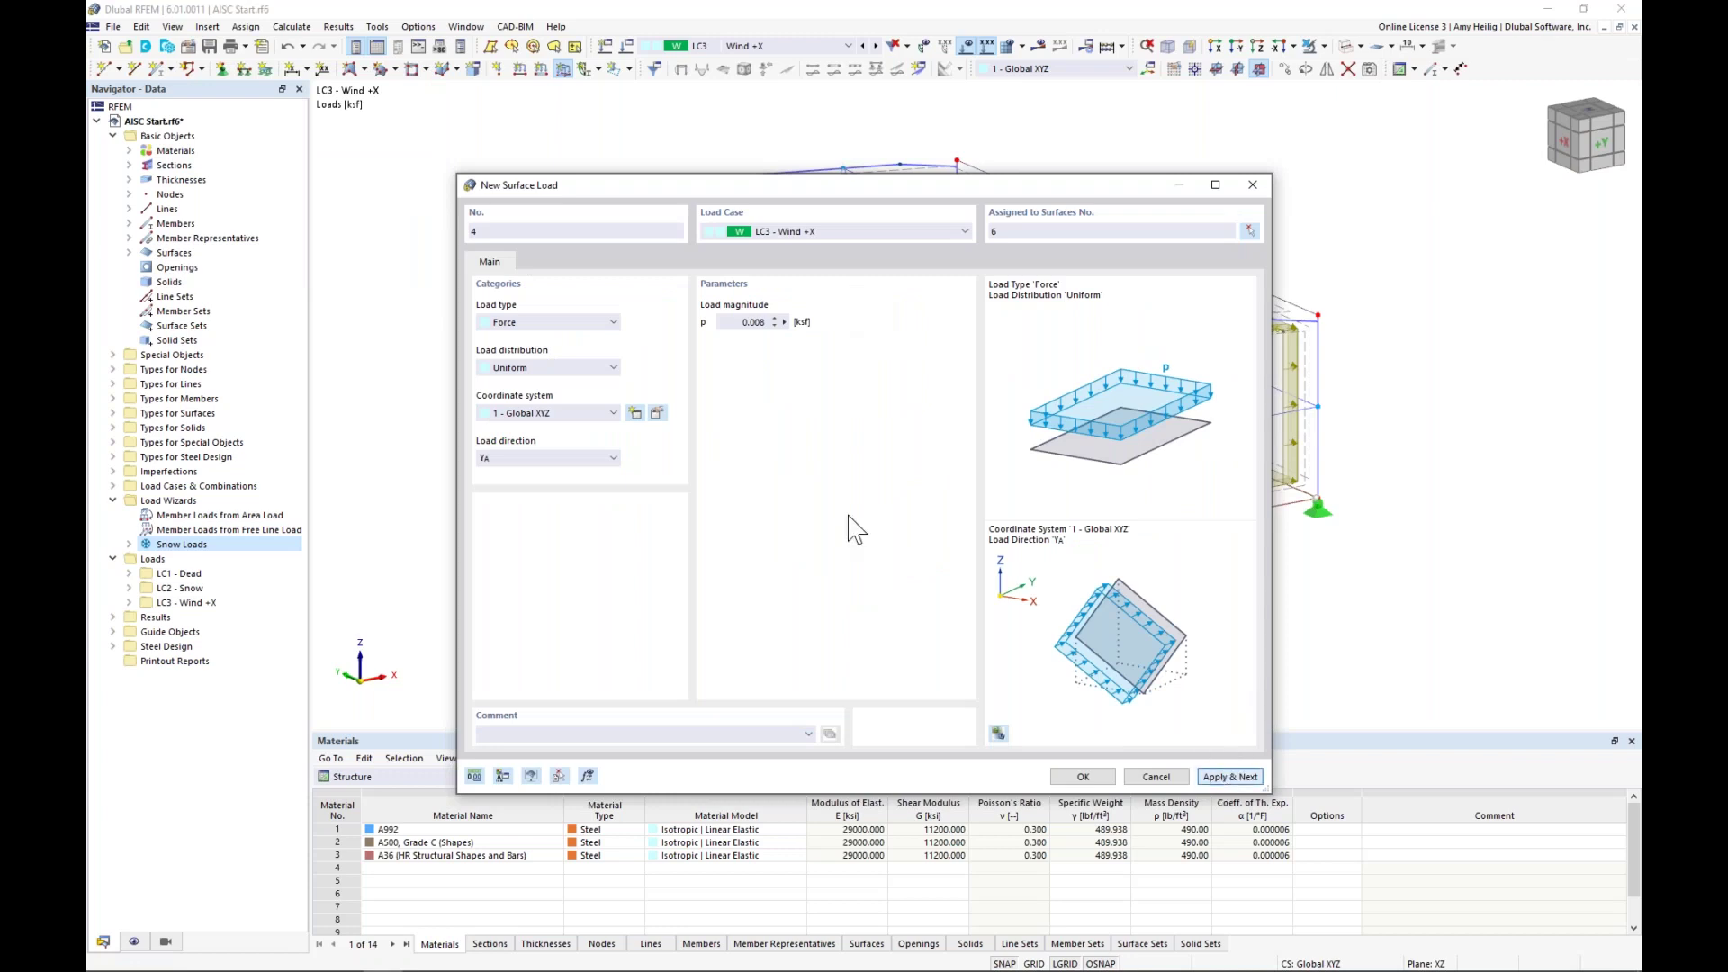
key("Return")
- Set the next uniform wind load to the Local xyz coordinate system in direction z and assign it to roof surfaces 3 and 5
left_click(590, 412)
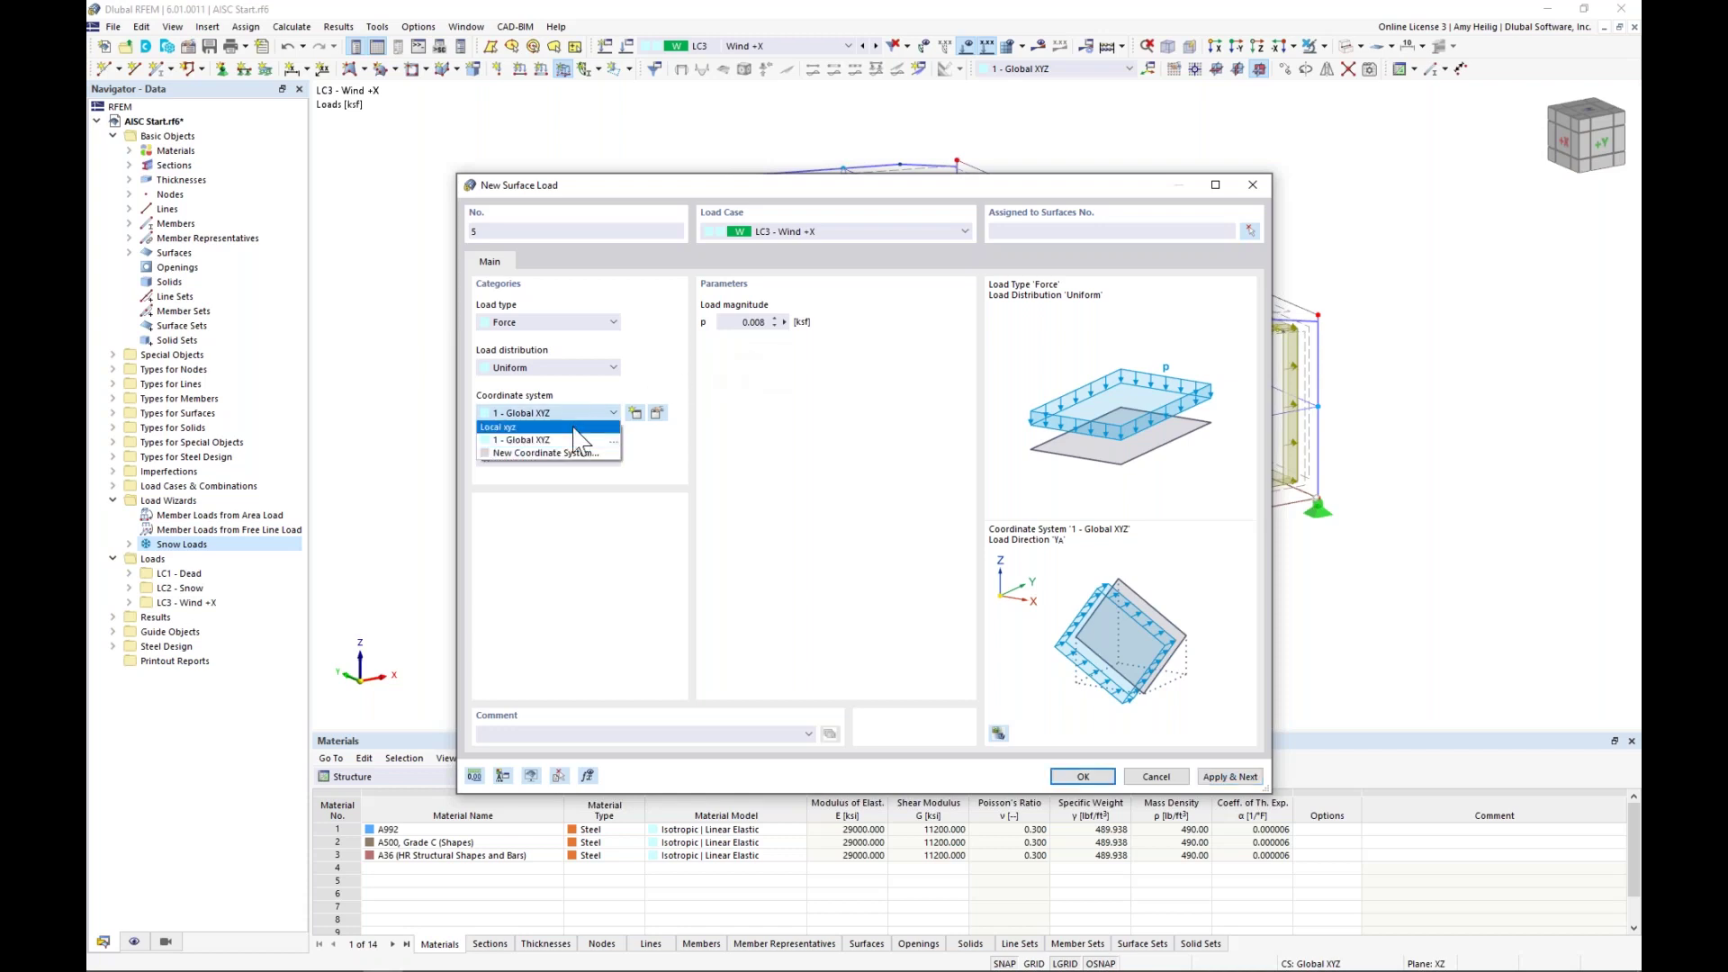
left_click(574, 428)
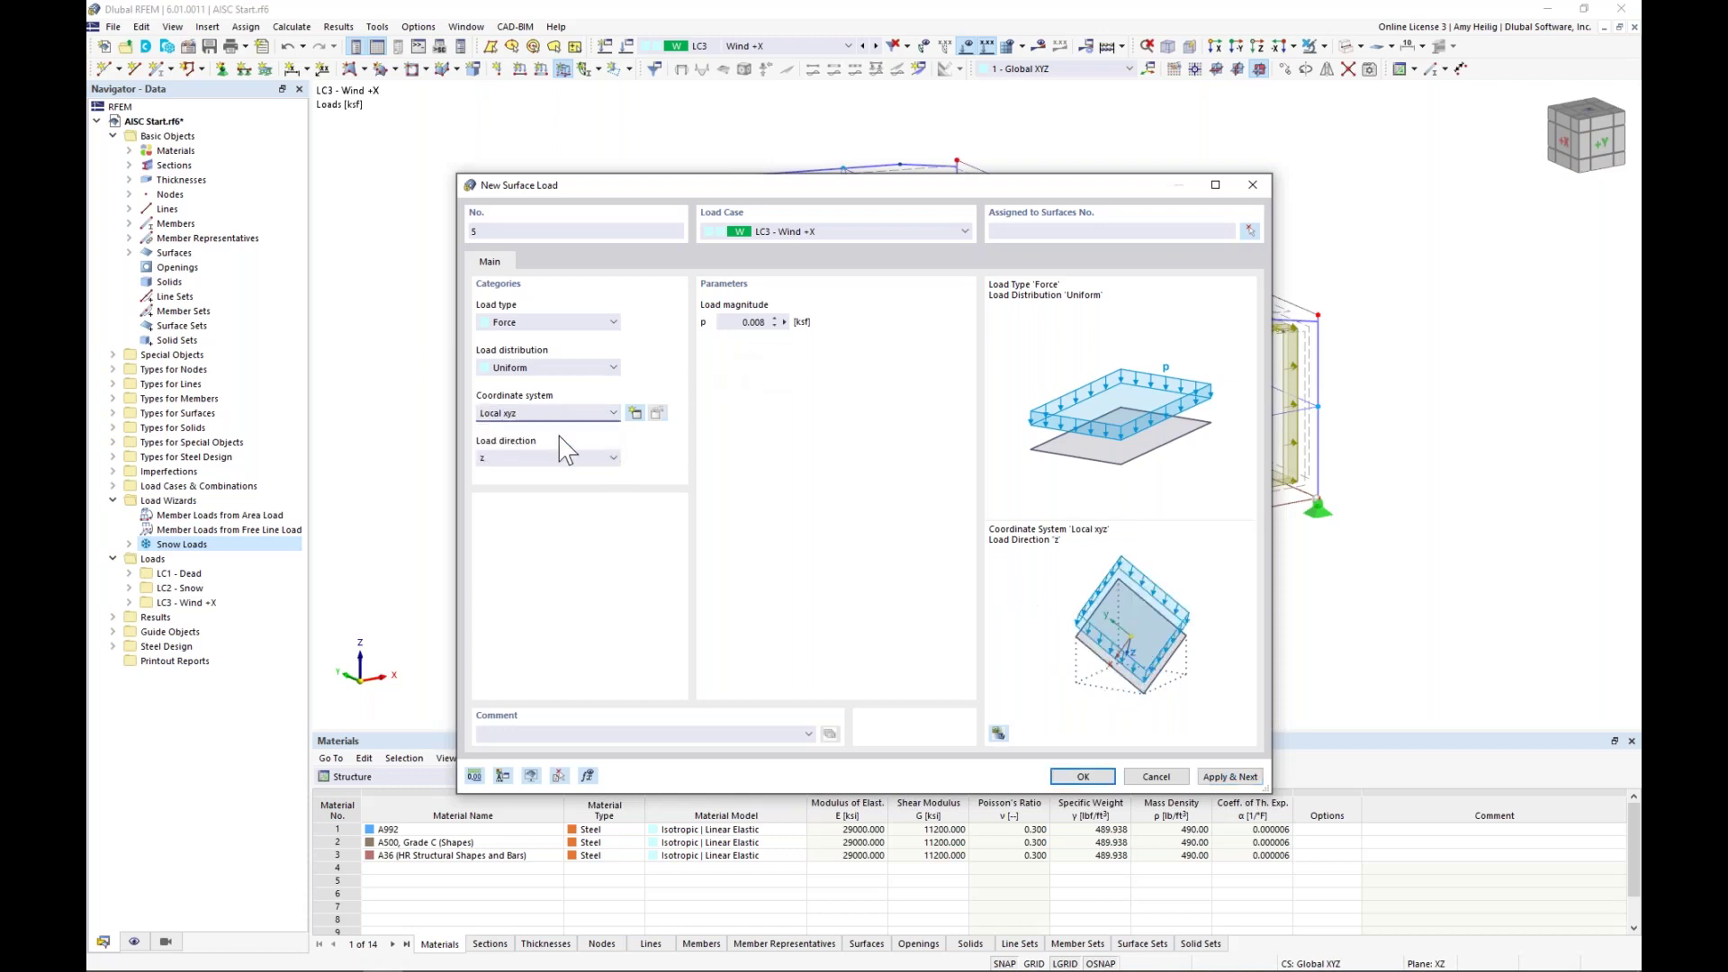
left_click_drag(673, 186, 659, 437)
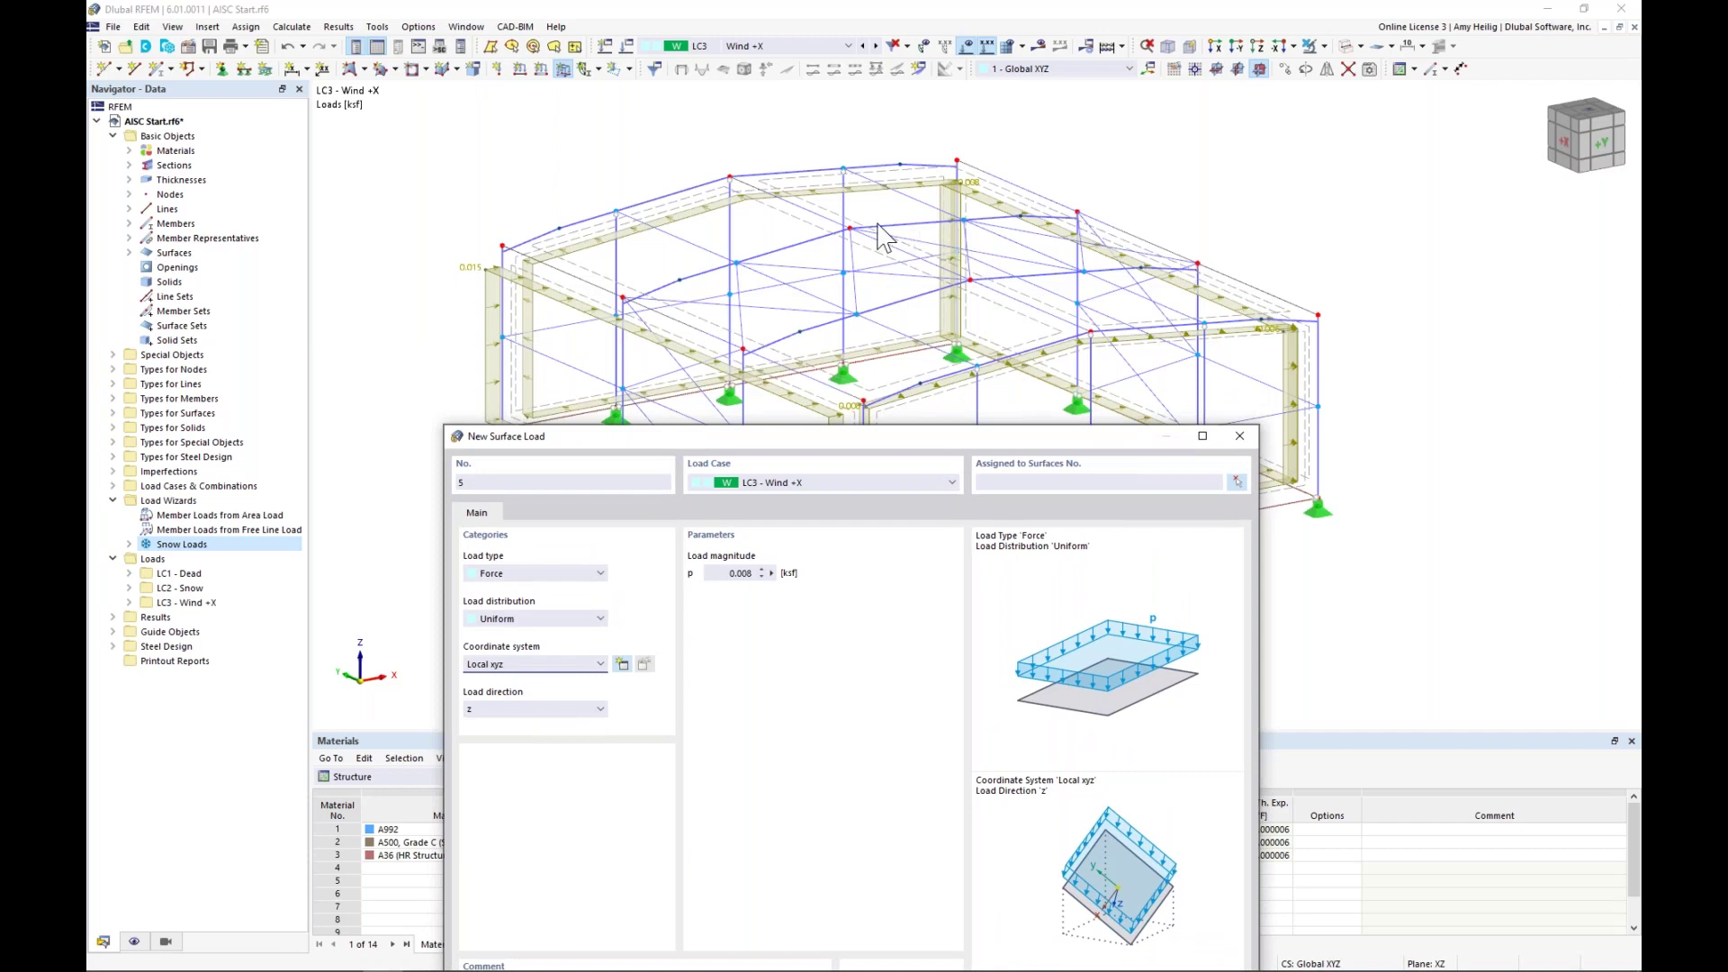
left_click_drag(821, 438, 821, 203)
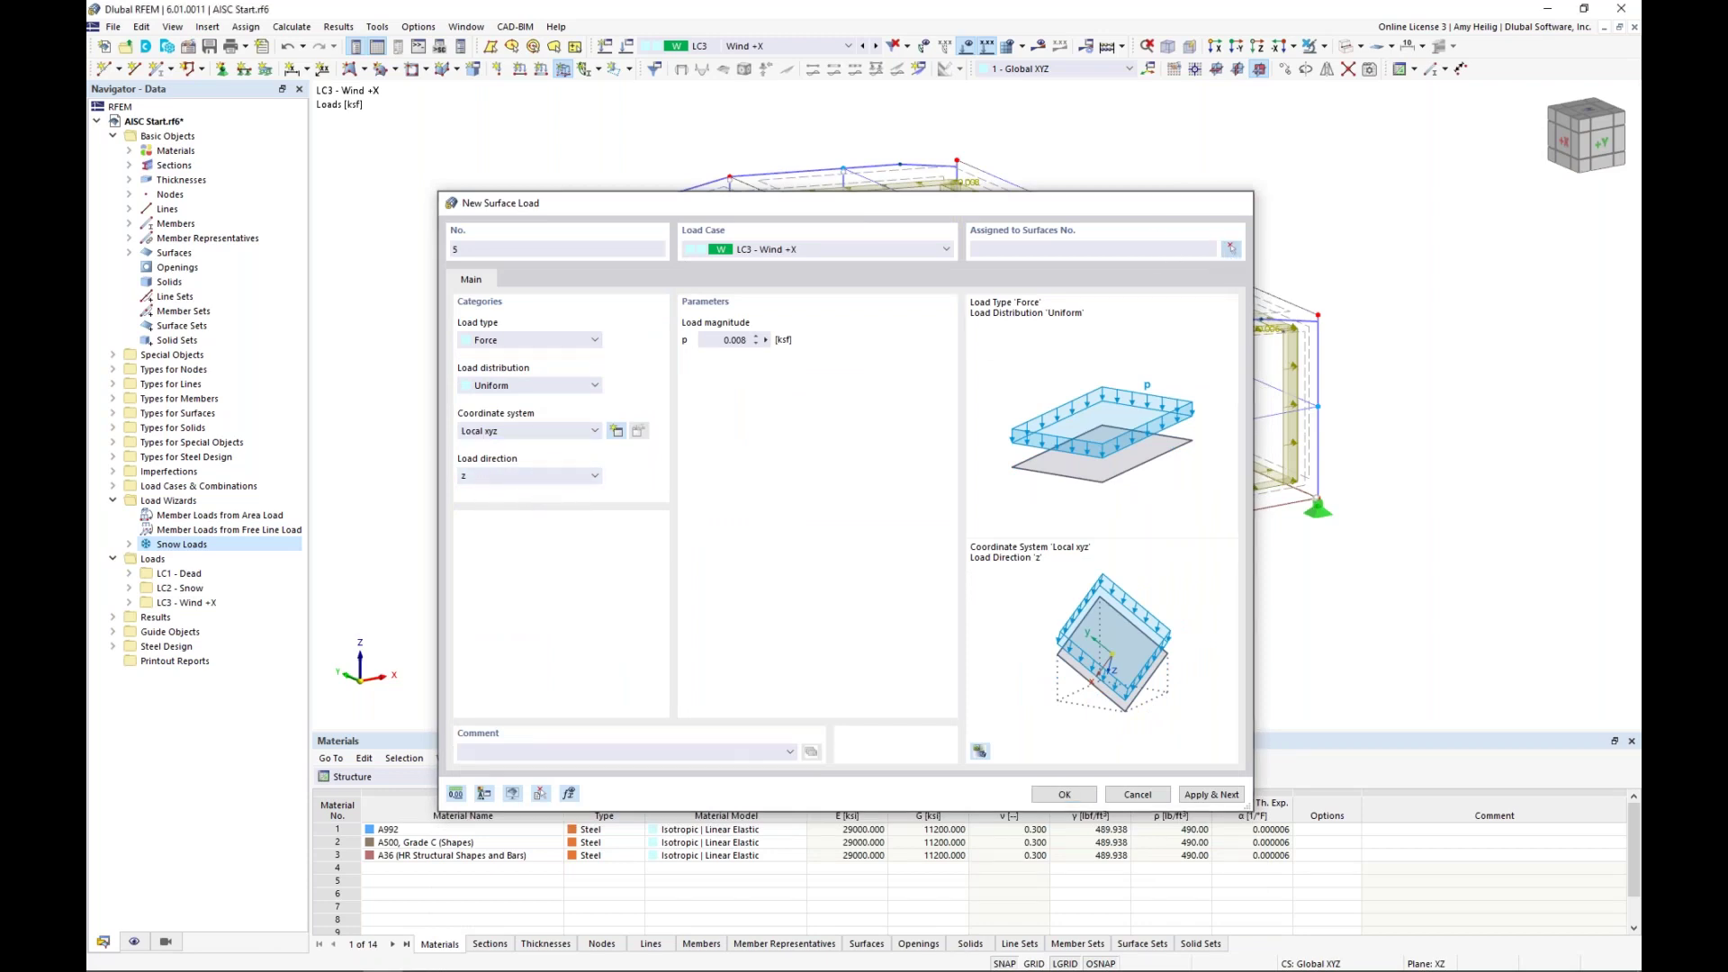
left_click(1229, 249)
left_click(891, 379)
left_click(1119, 328)
left_click(331, 254)
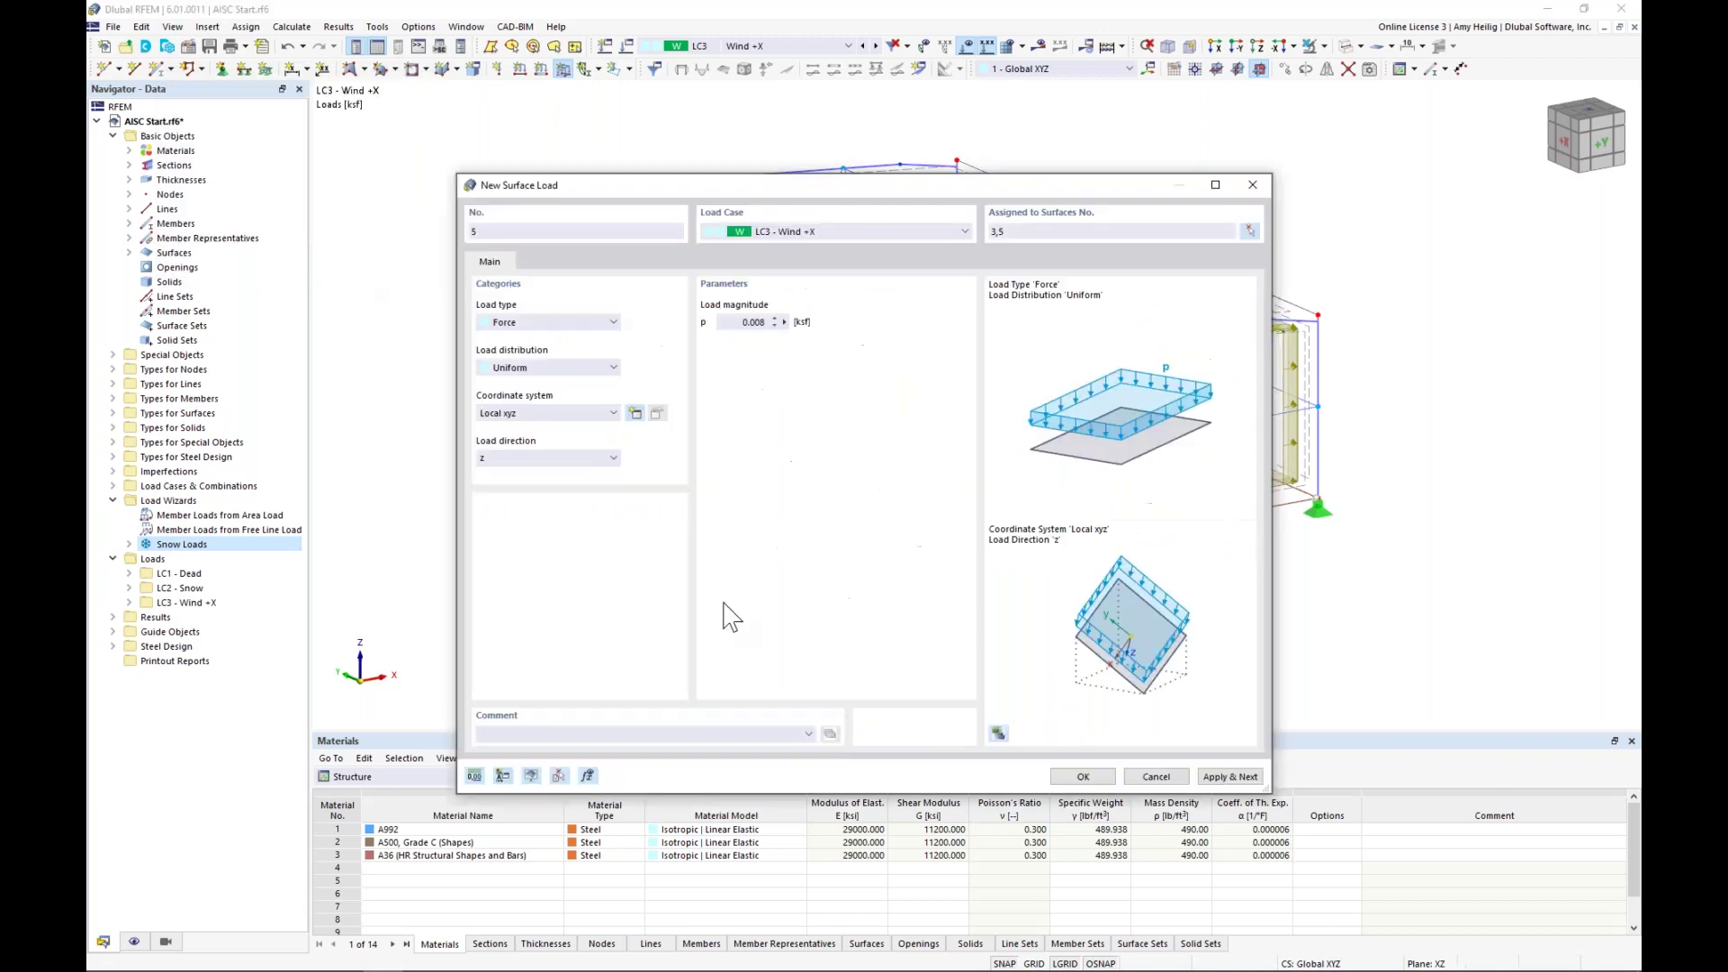
- Create the uniform 0.008 ksf surface load in local z on surfaces 3 and 5 for LC3 Wind +X
left_click(1086, 776)
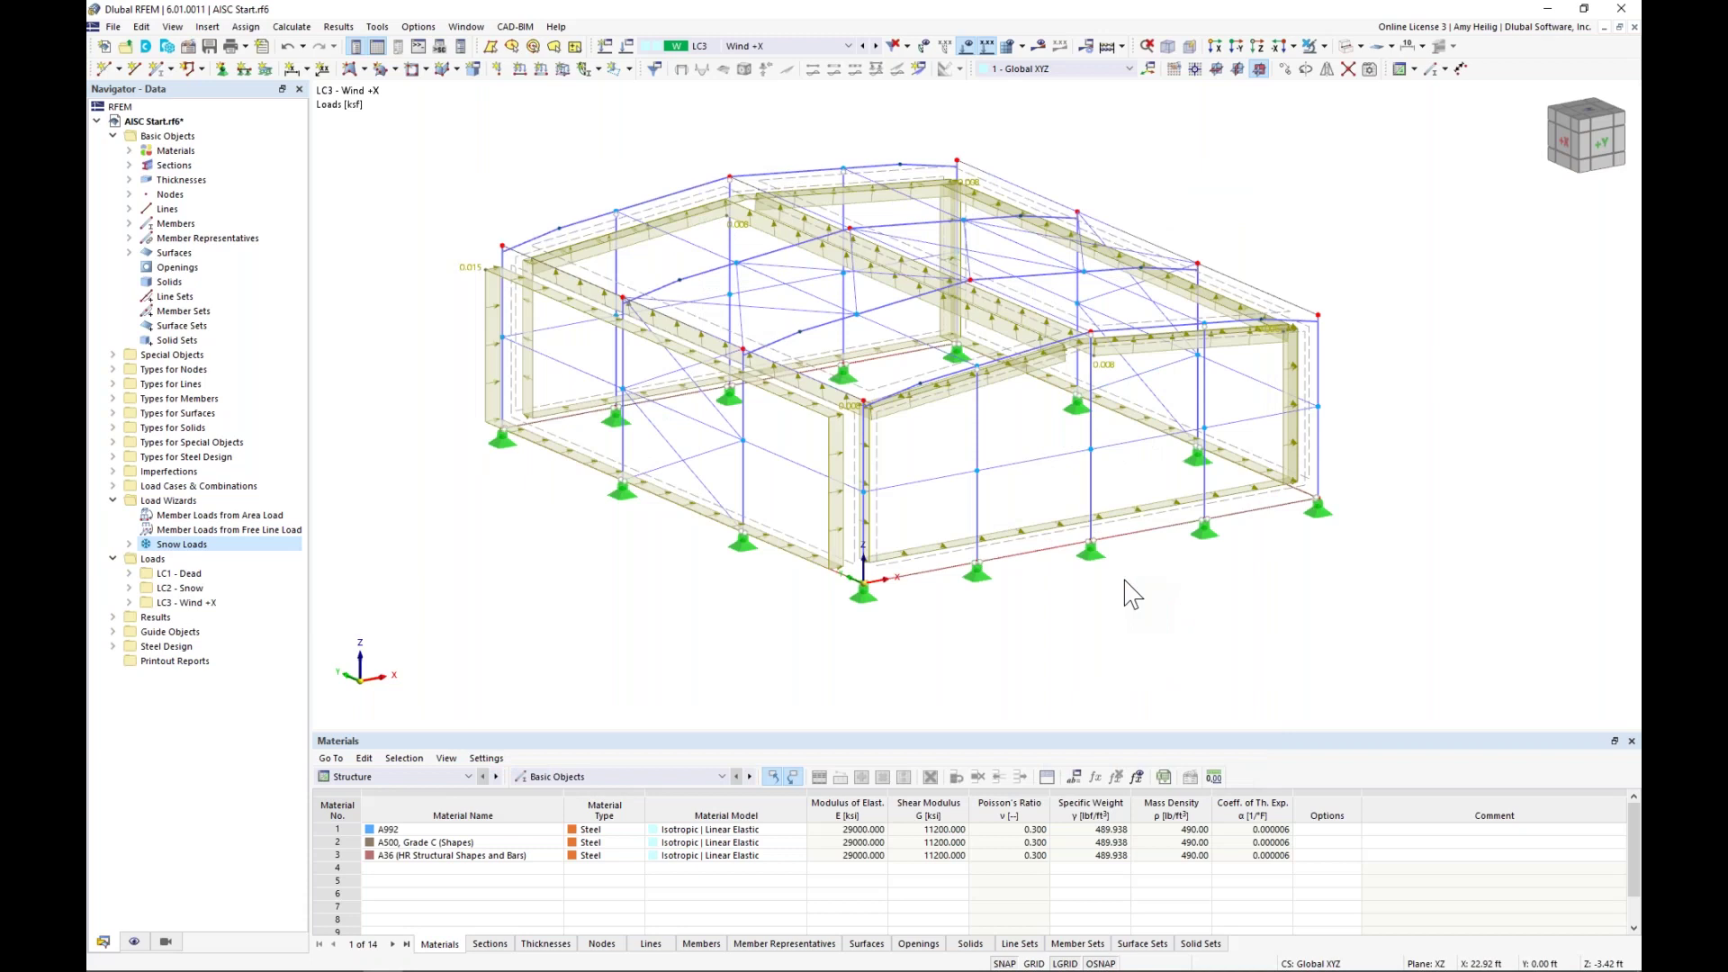
- Check how the Wind +X surface loads are transferred to the members by temporarily displaying the load transfer
left_click(135, 941)
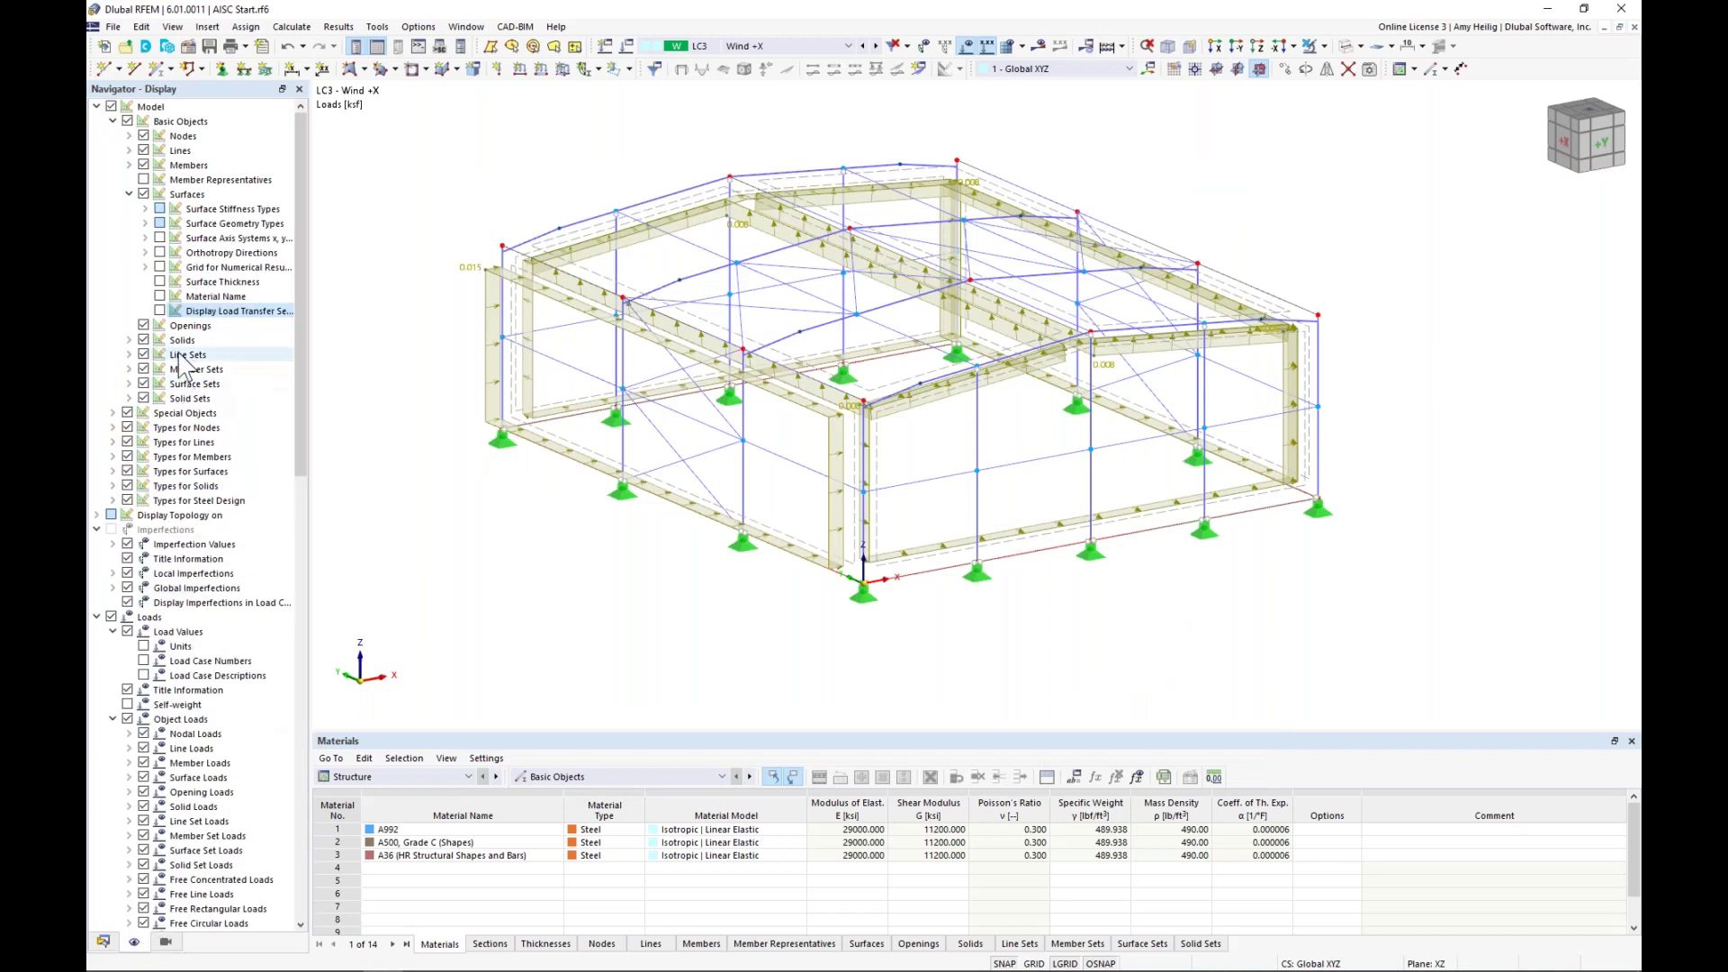
left_click(159, 310)
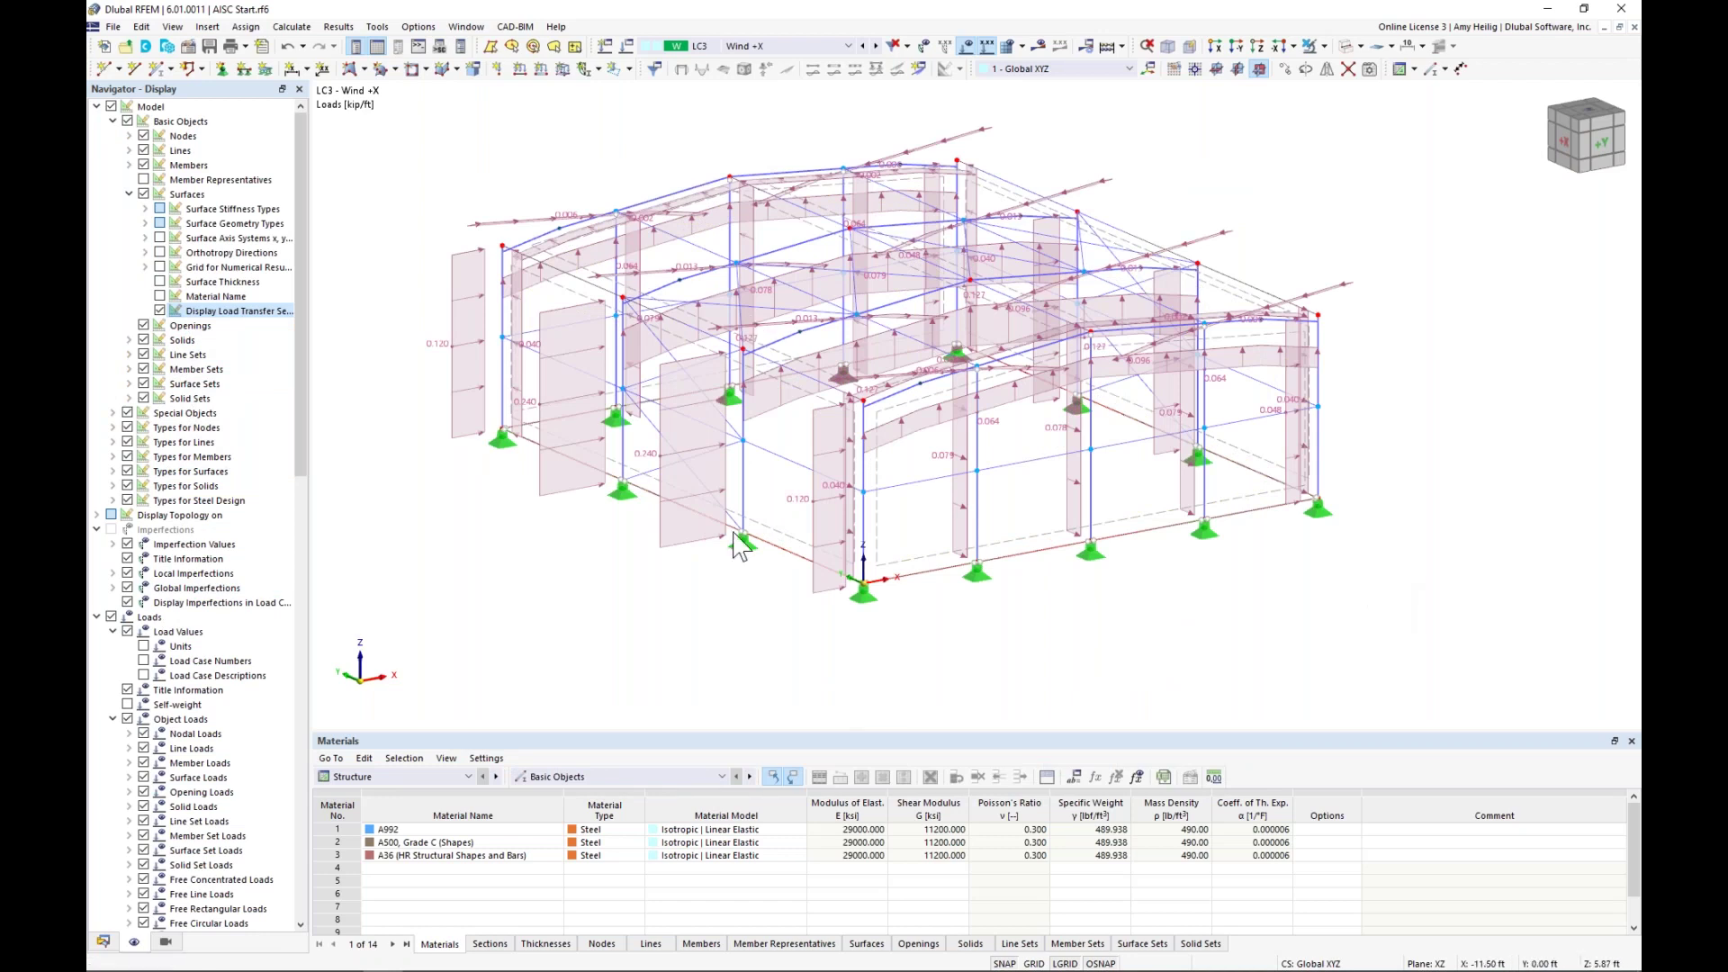
left_click(160, 312)
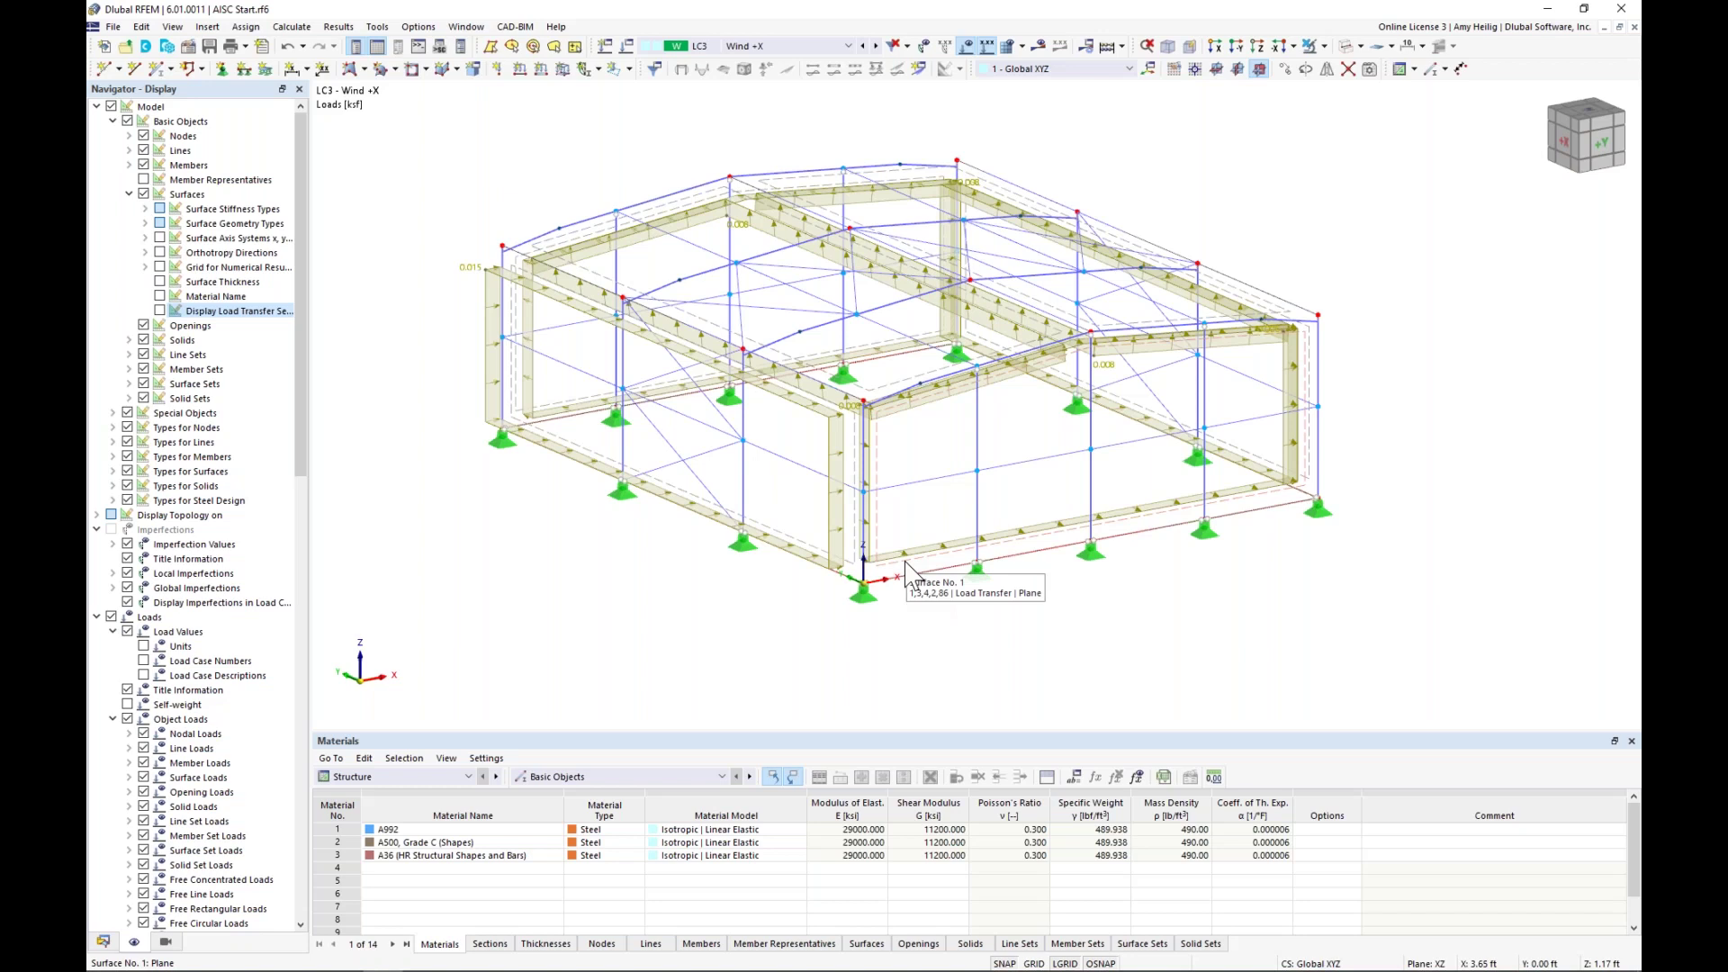
left_click(103, 941)
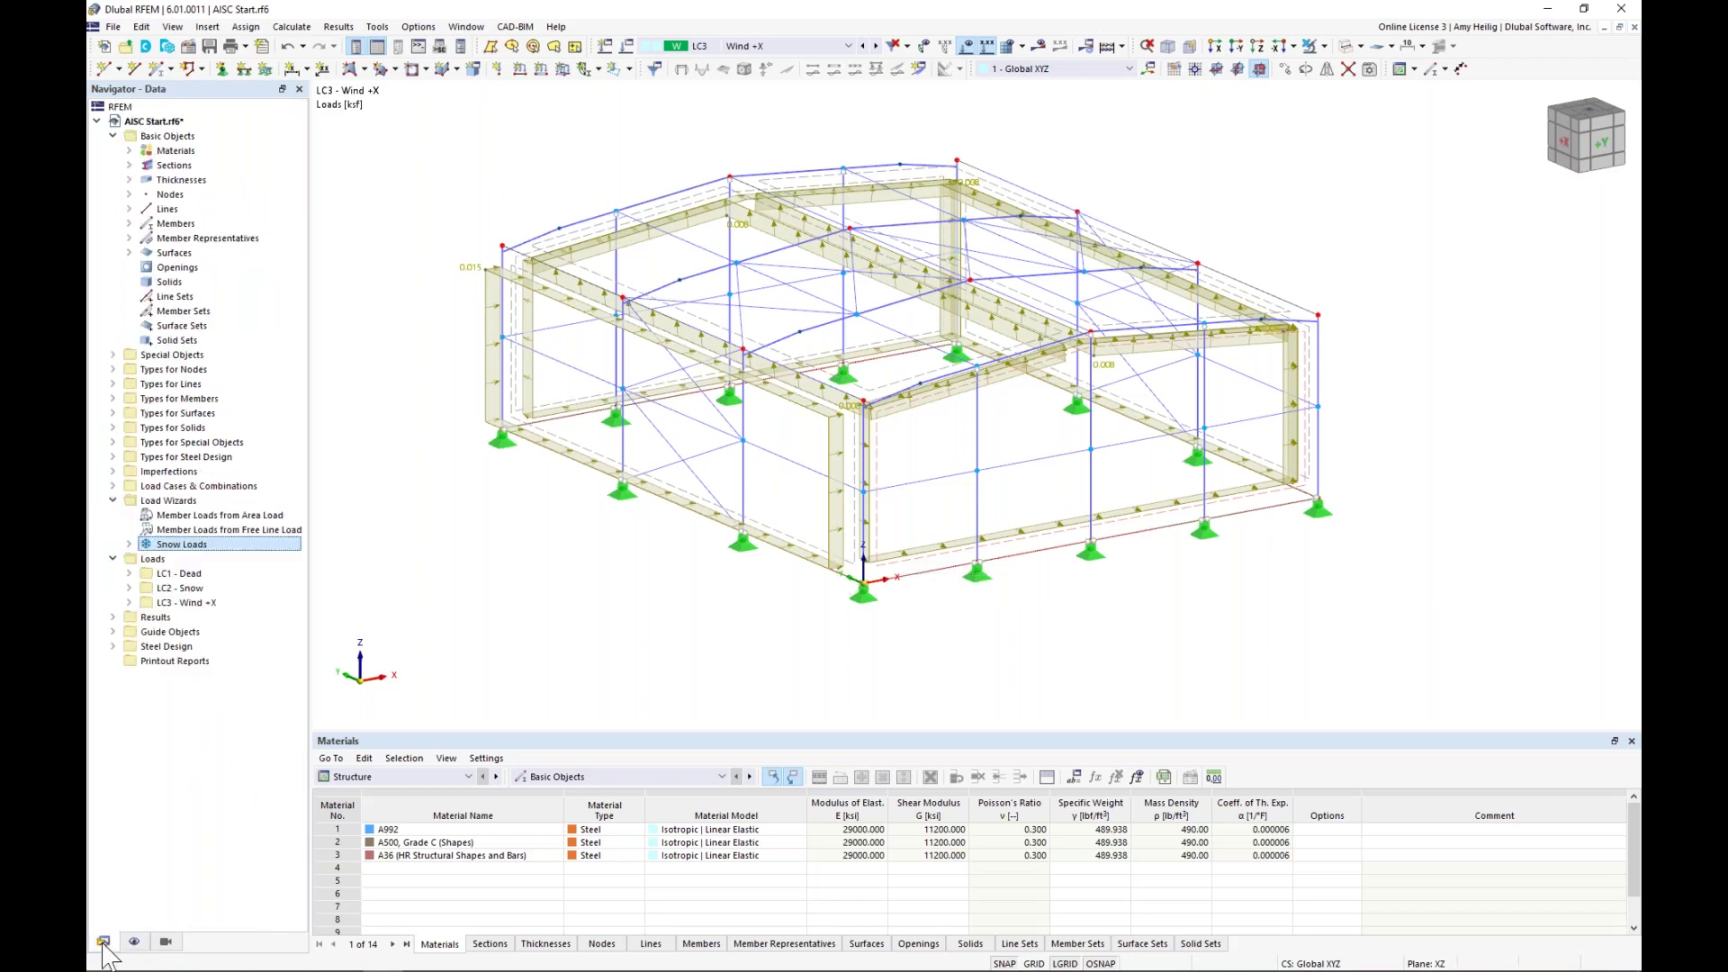
- Review the loads of the existing load cases LC1 Dead, LC2 Snow and LC3 Wind +X in the model
left_click(113, 486)
left_click(129, 501)
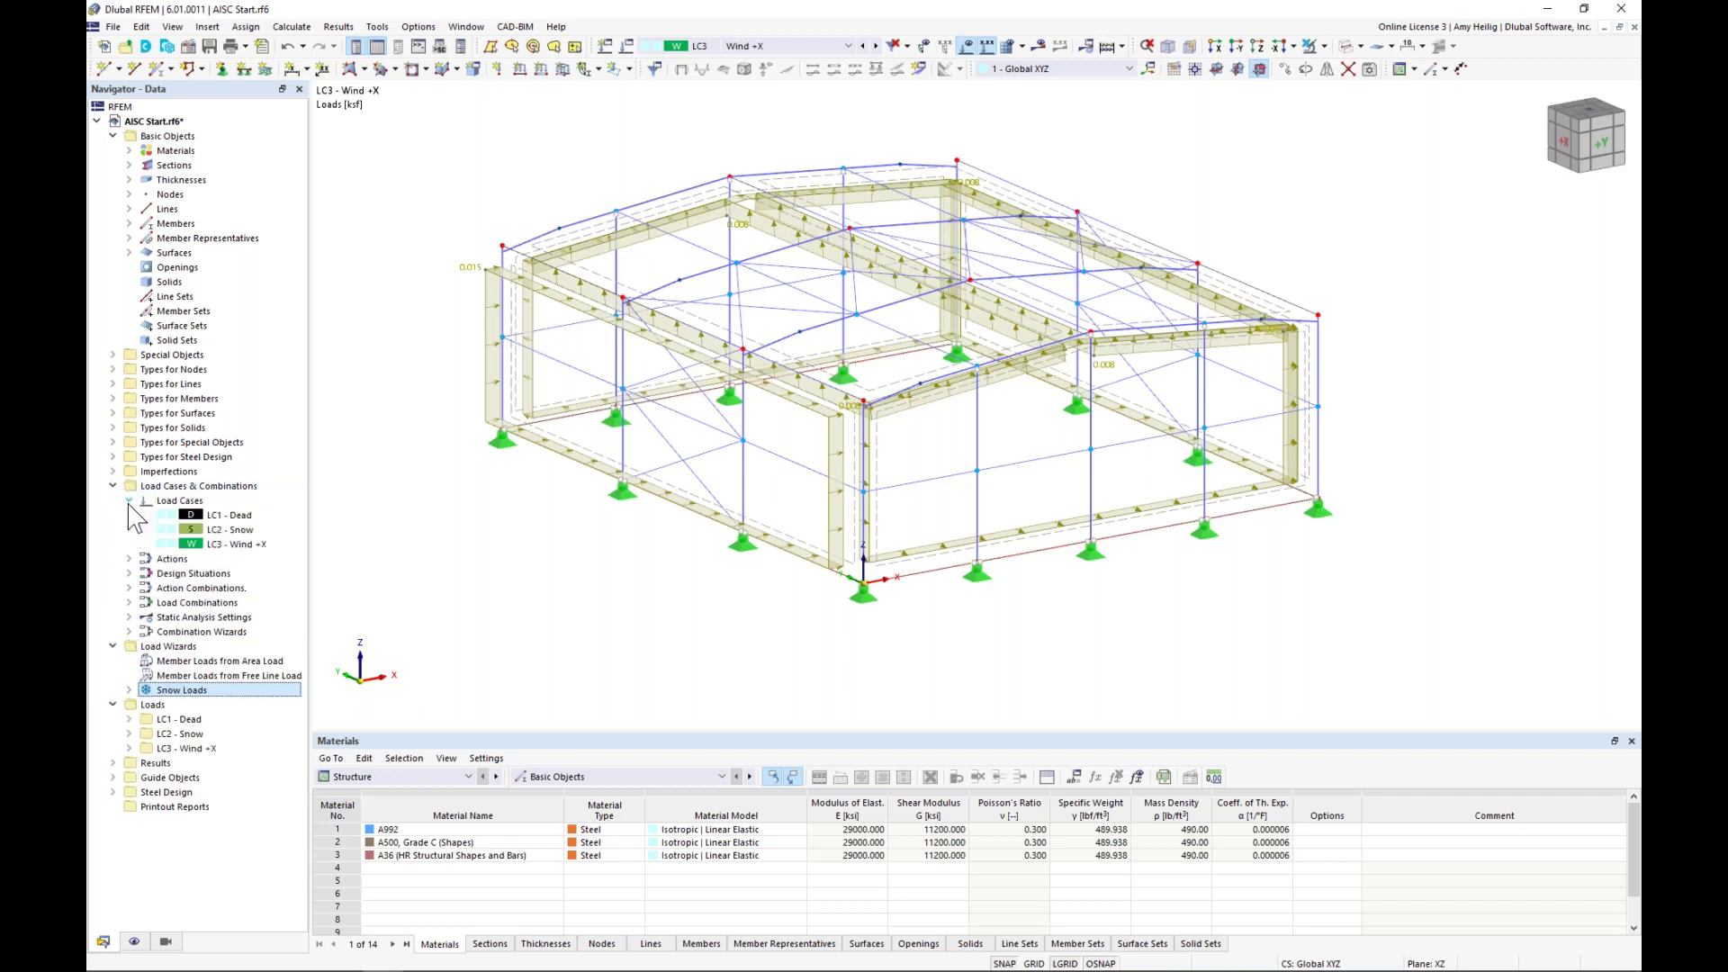
left_click(225, 515)
left_click(218, 529)
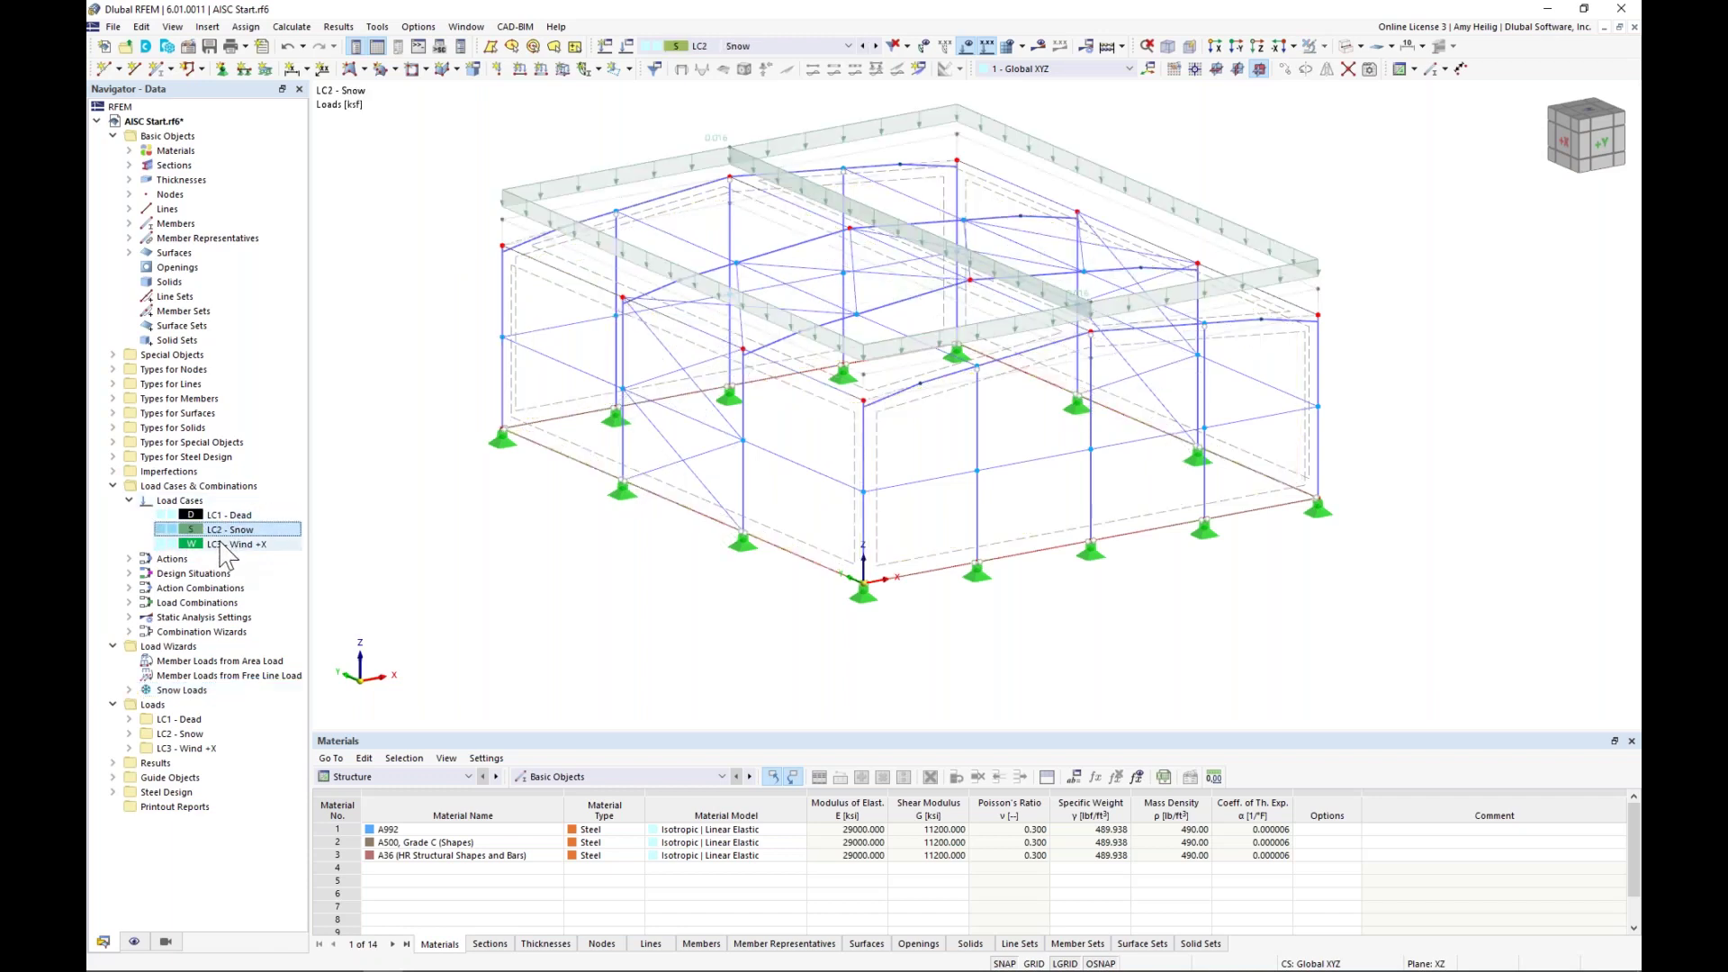
left_click(222, 545)
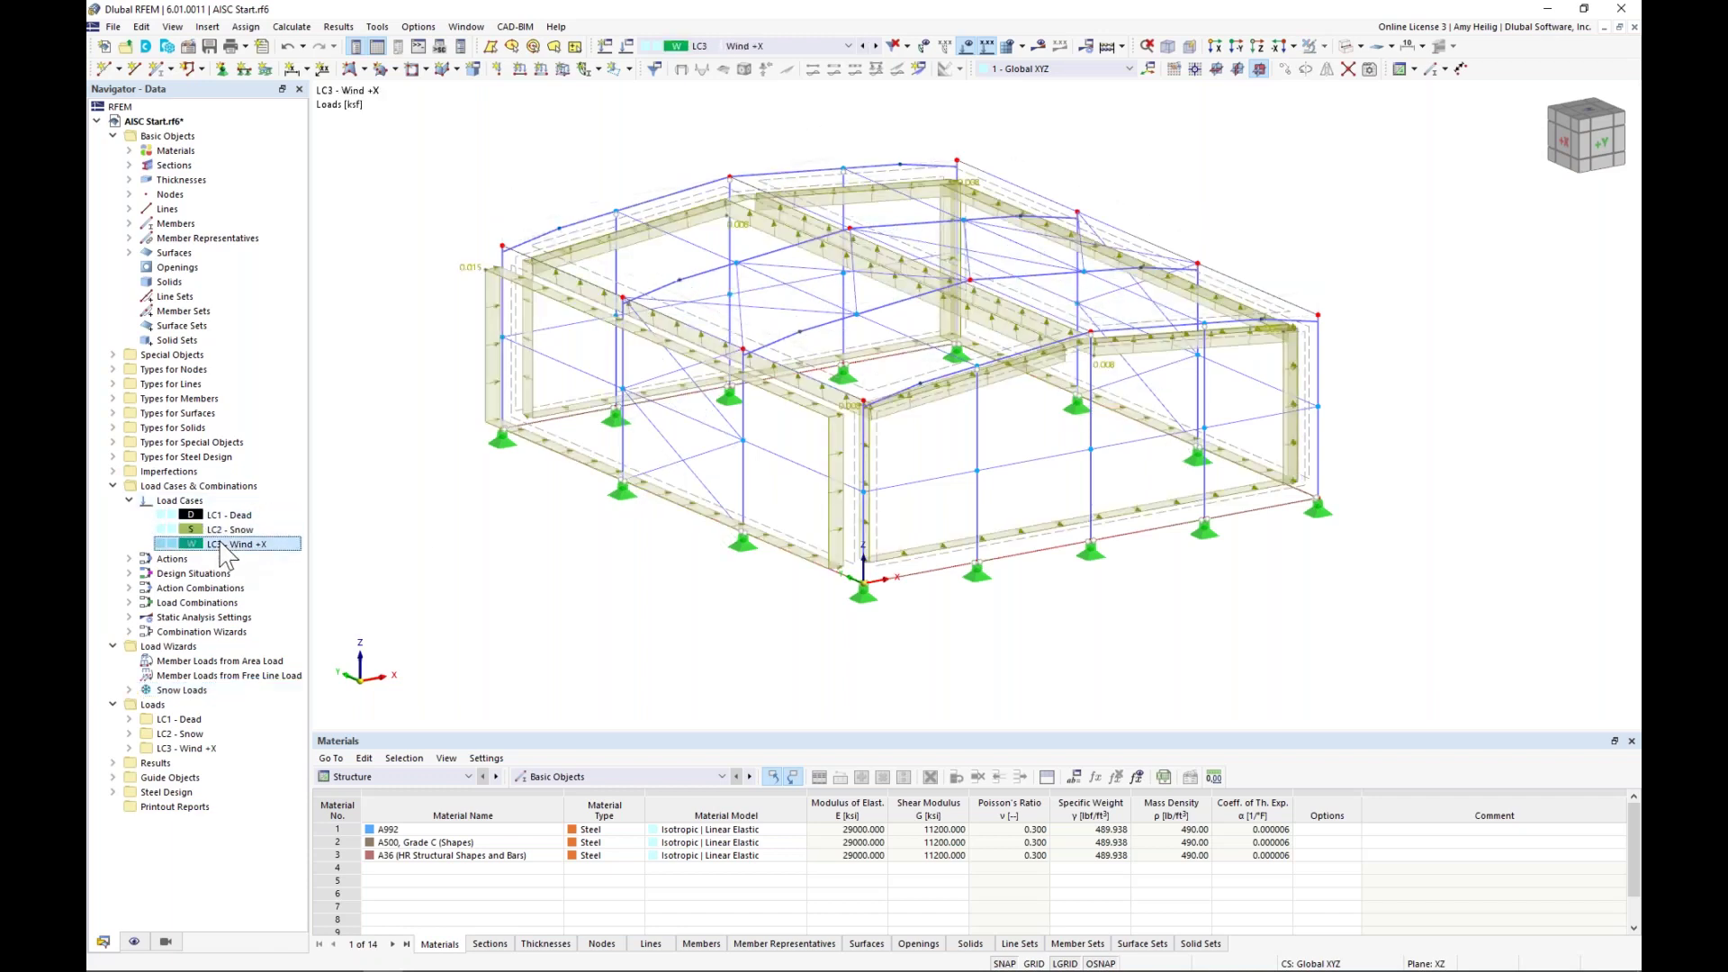
- Copy load case LC3 Wind +X as LC4 and name the copy Wind +Y
right_click(225, 550)
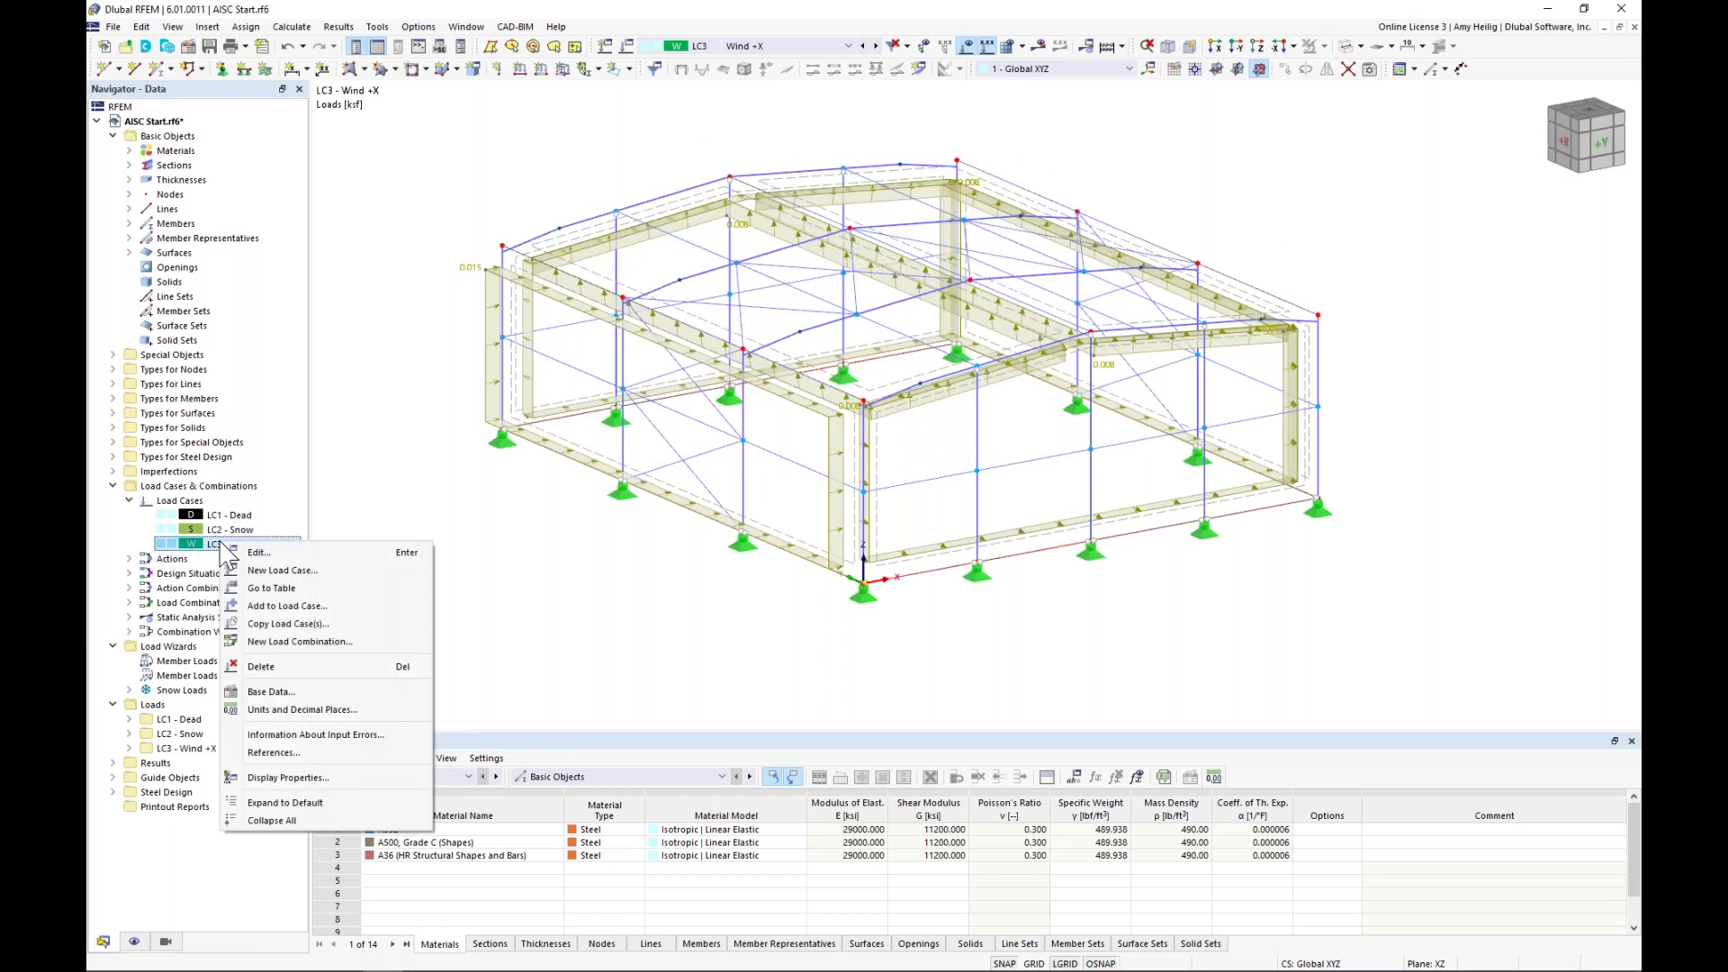
left_click(270, 624)
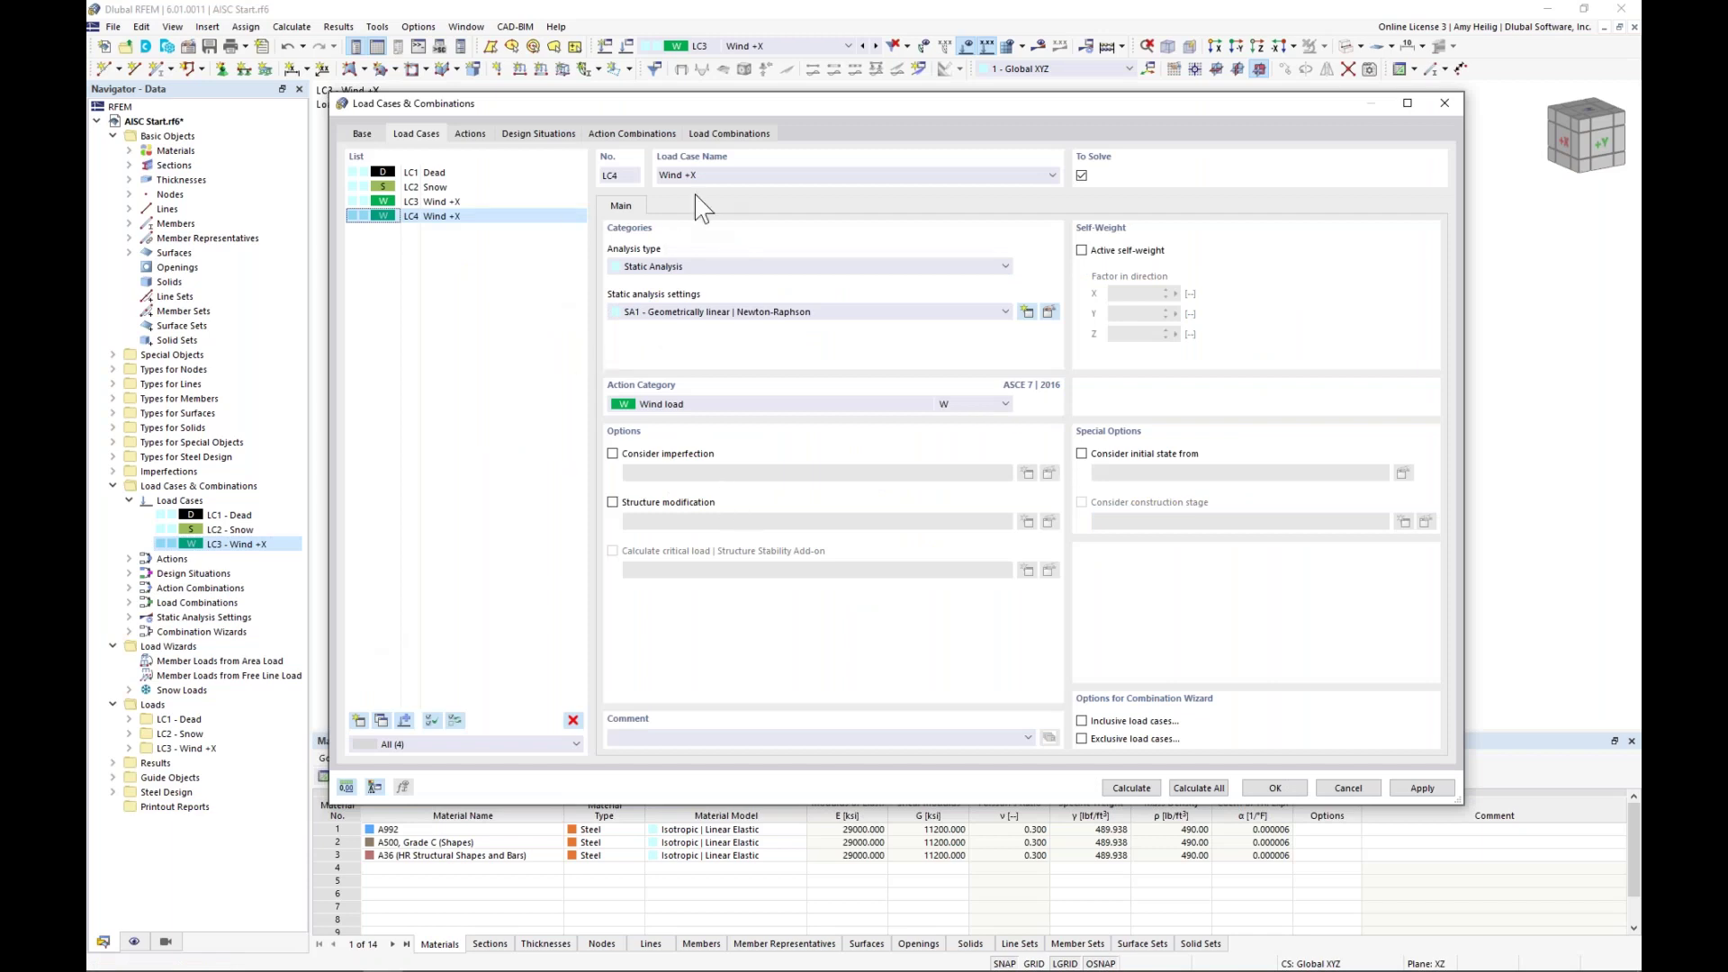
left_click(711, 175)
key("BackSpace")
type("Y")
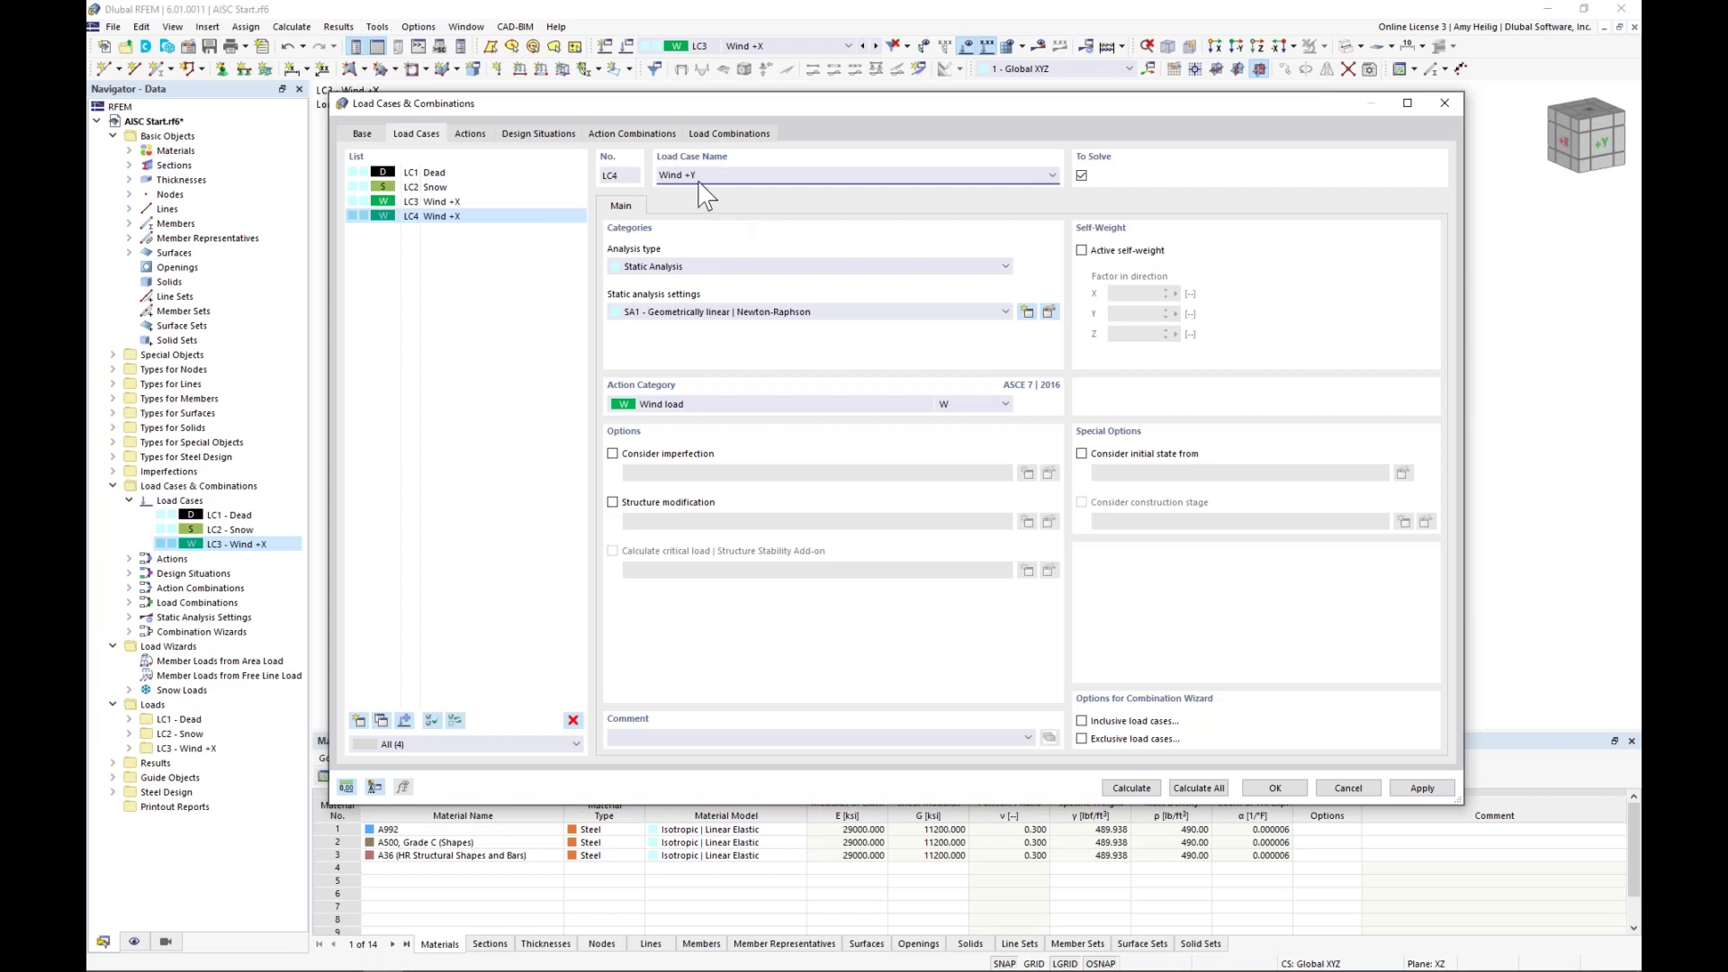
left_click(1283, 787)
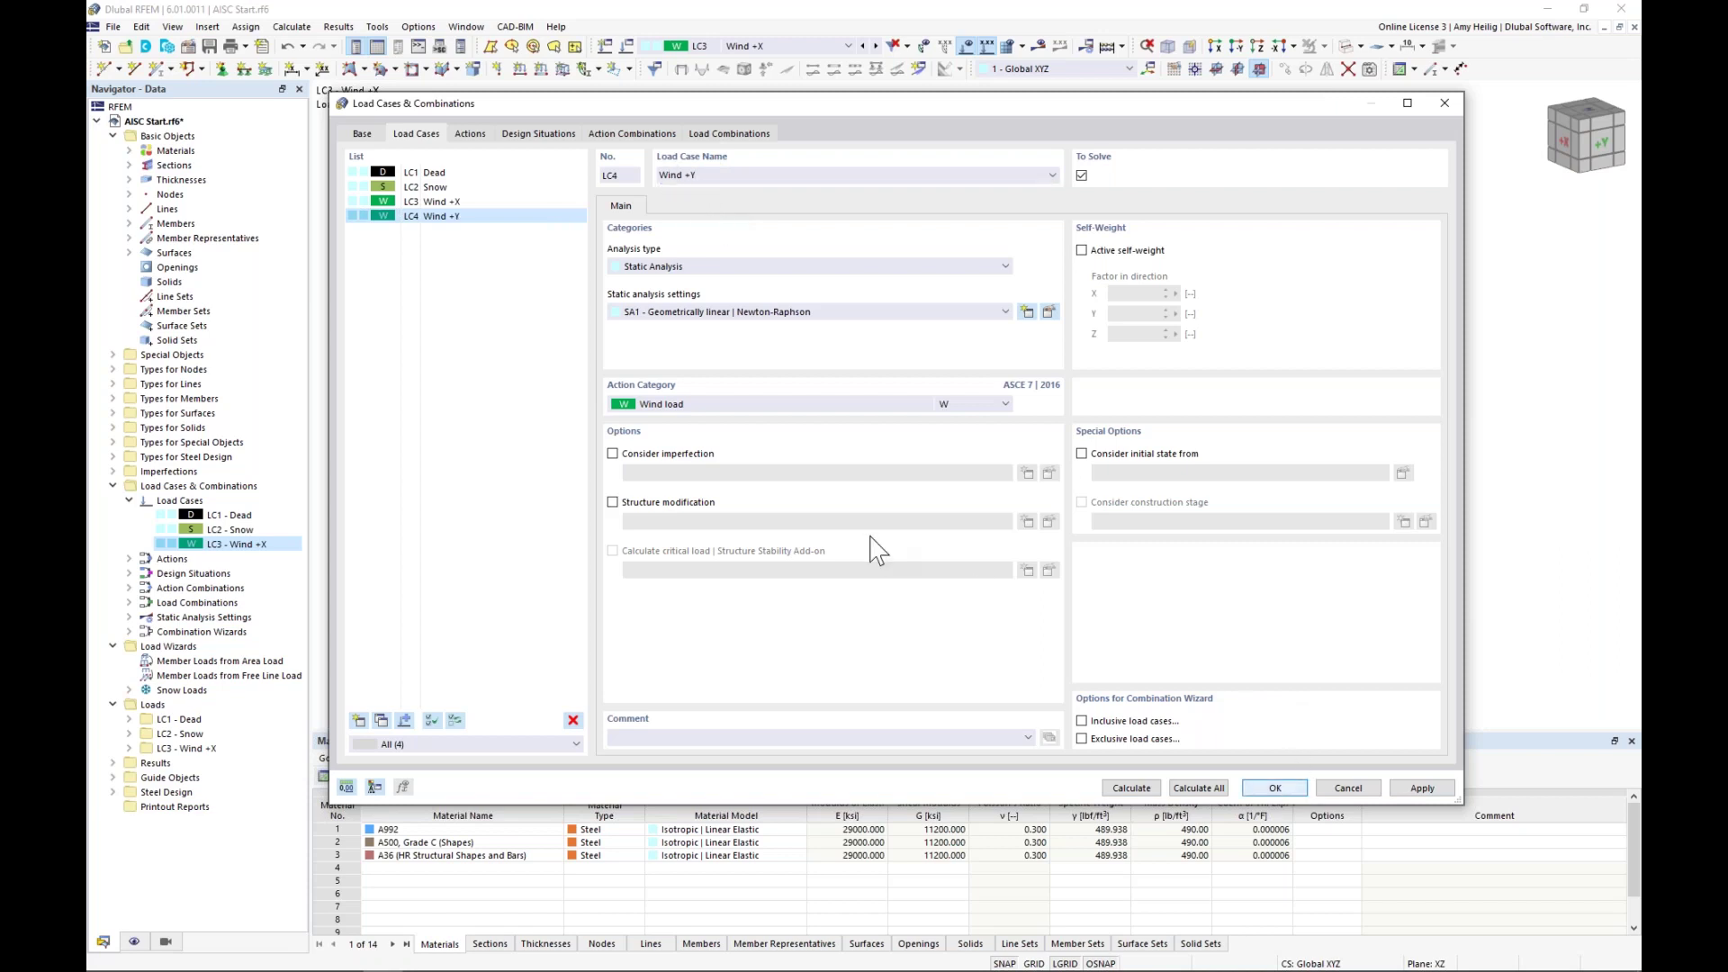
- Activate LC4 Wind +Y and show its surface loads in an enlarged table
left_click(249, 562)
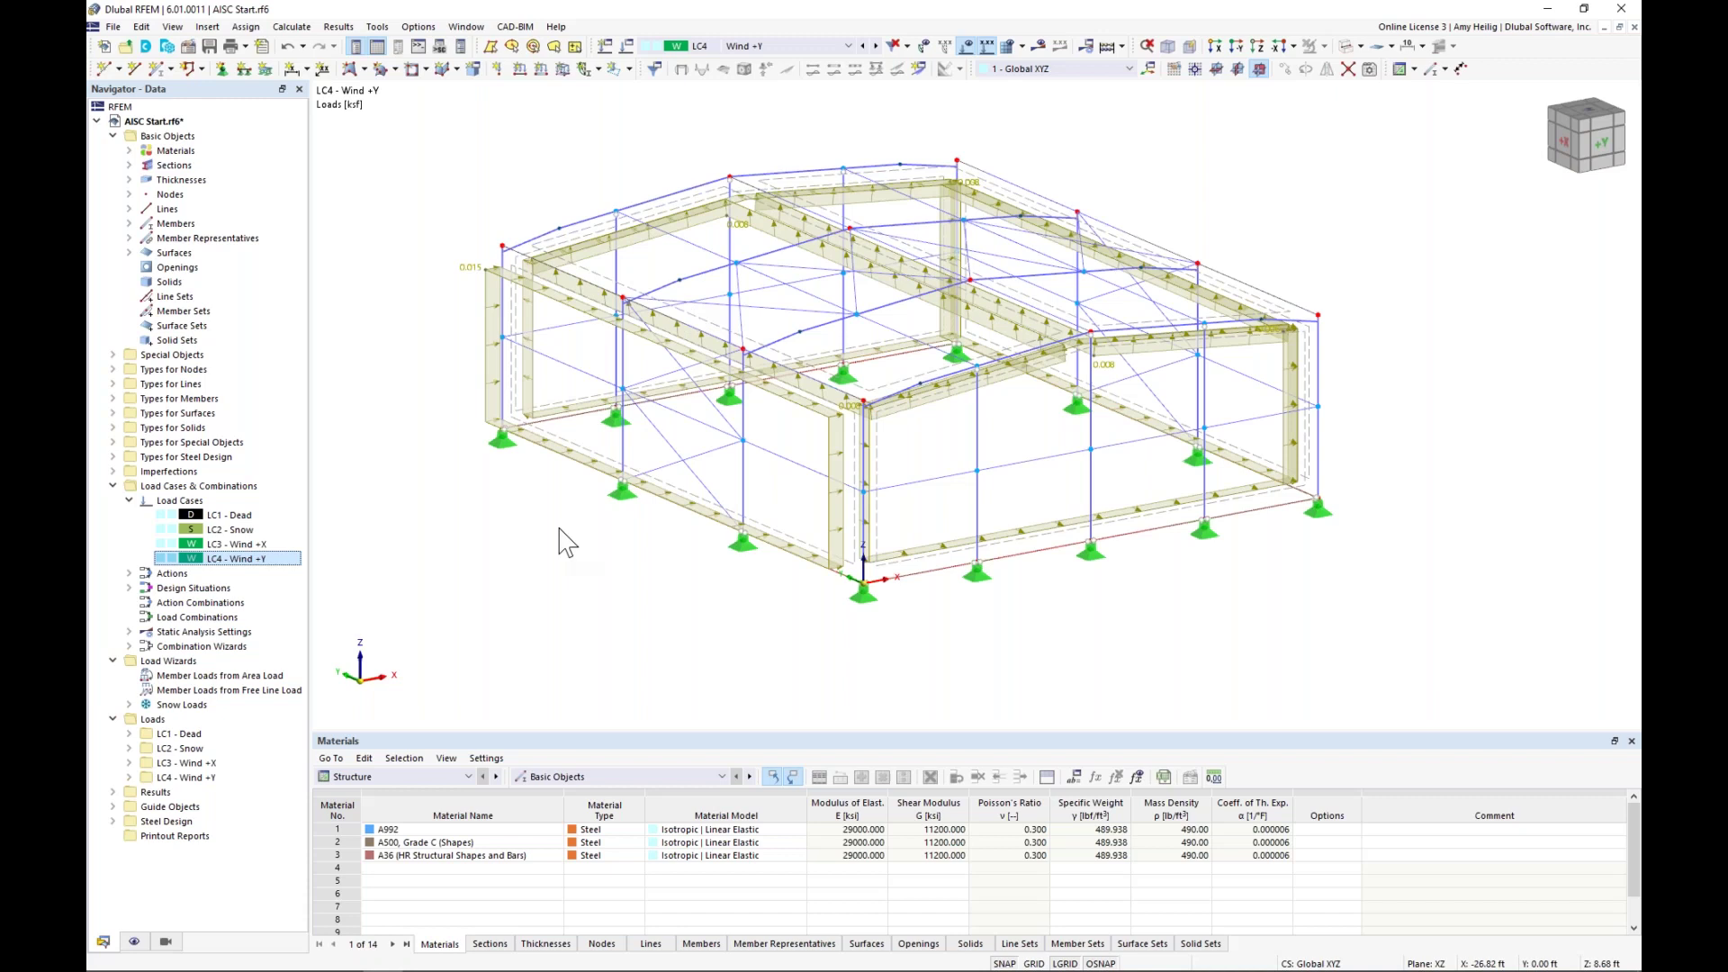
left_click_drag(581, 731, 603, 604)
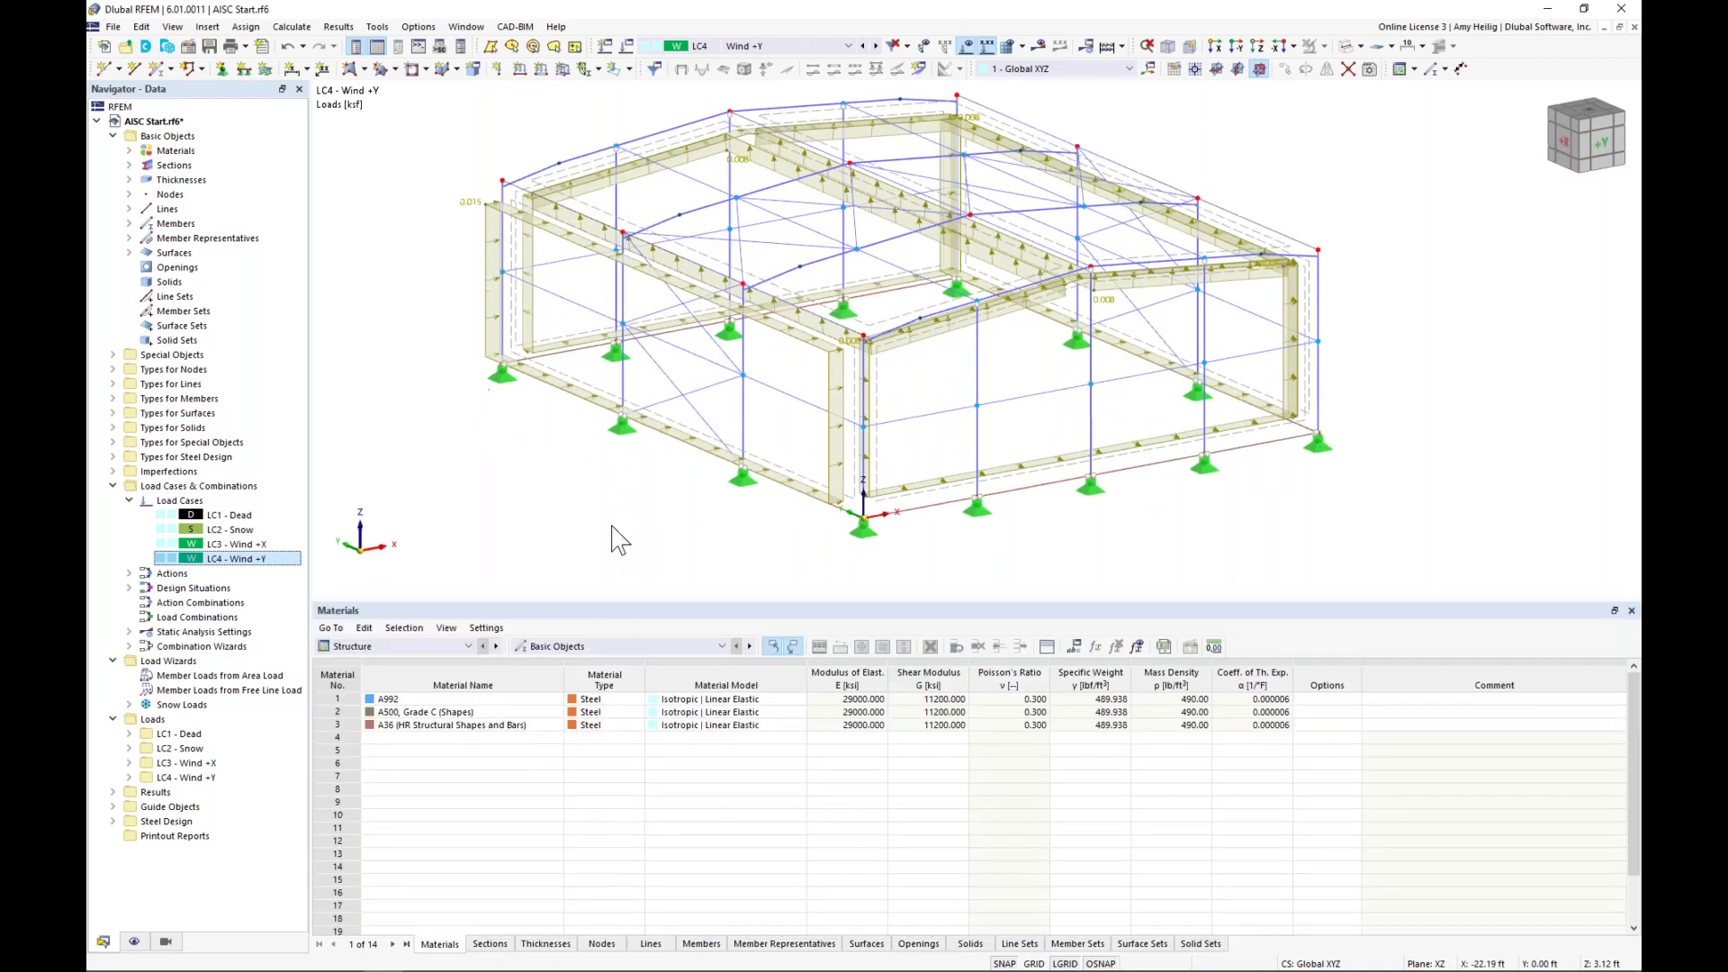
scroll(519, 506, "down", 1)
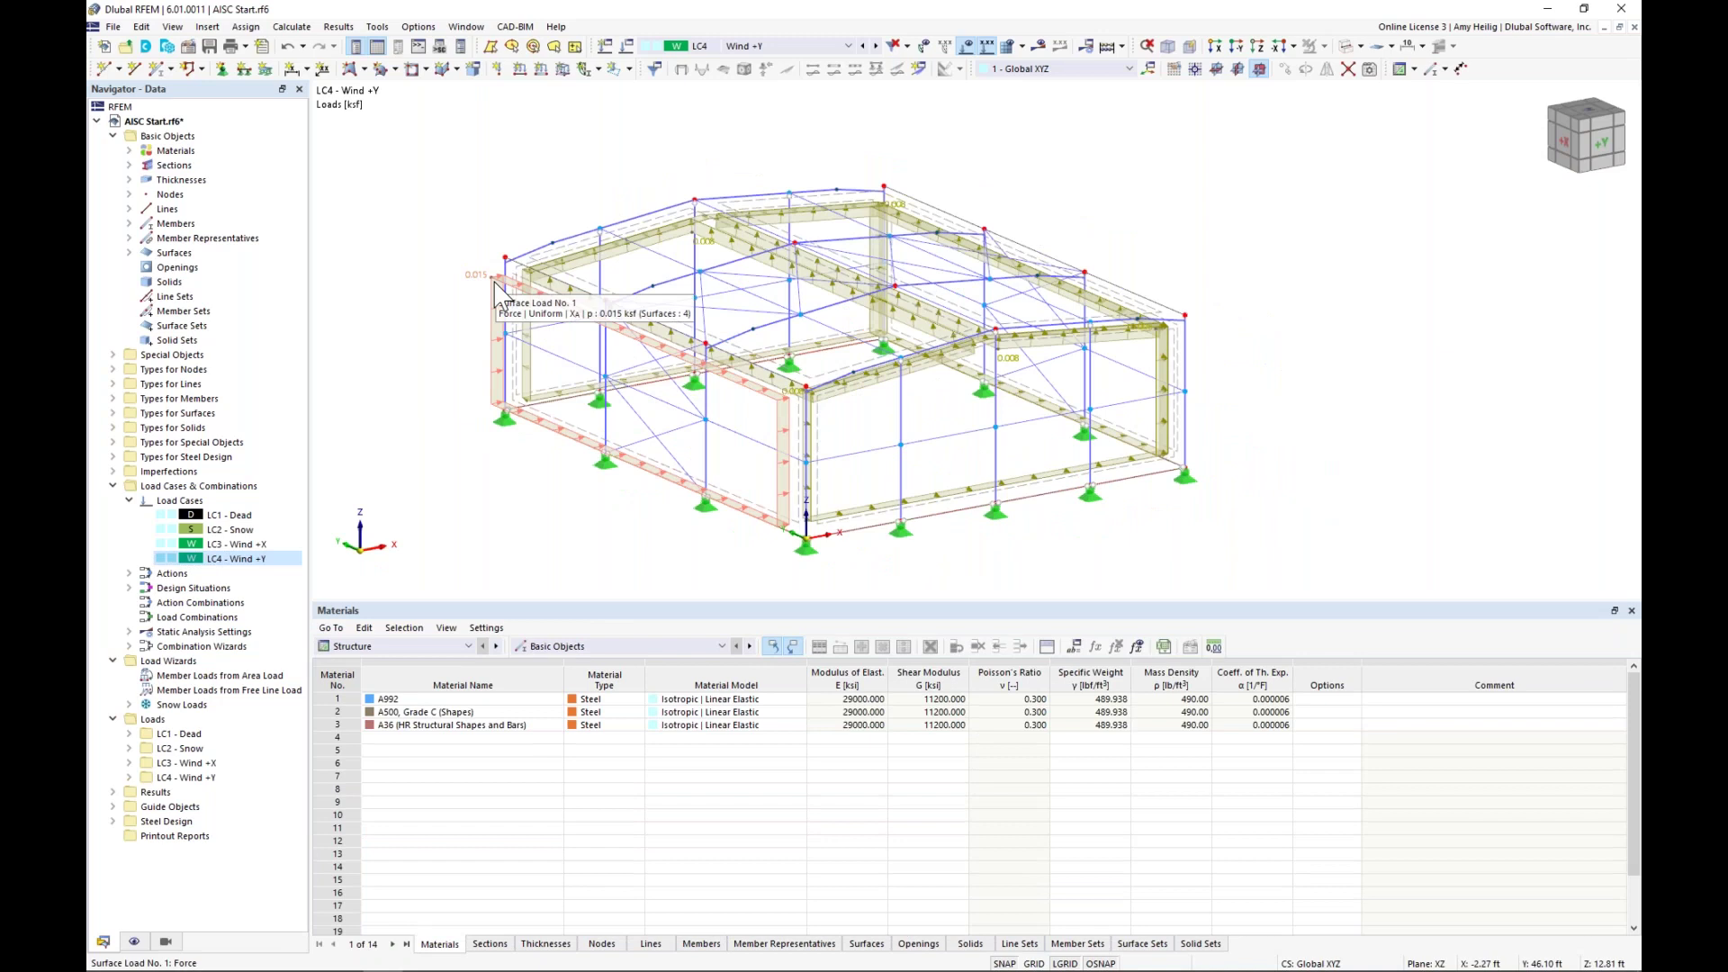
left_click(432, 646)
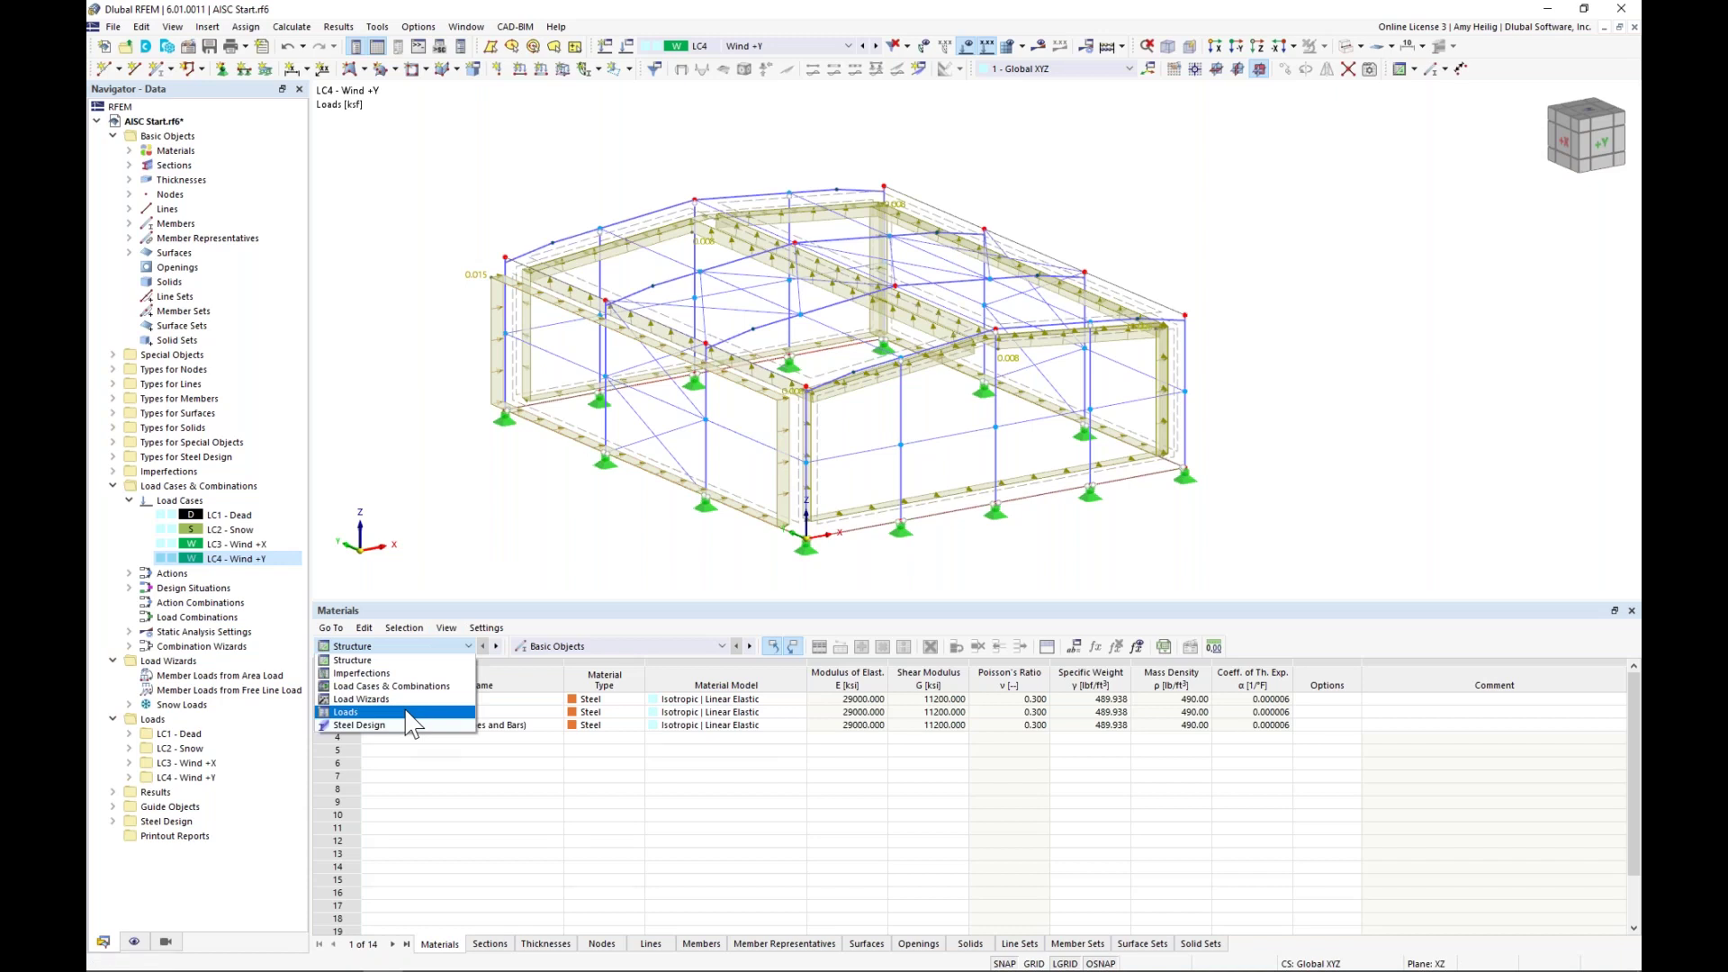
left_click(407, 712)
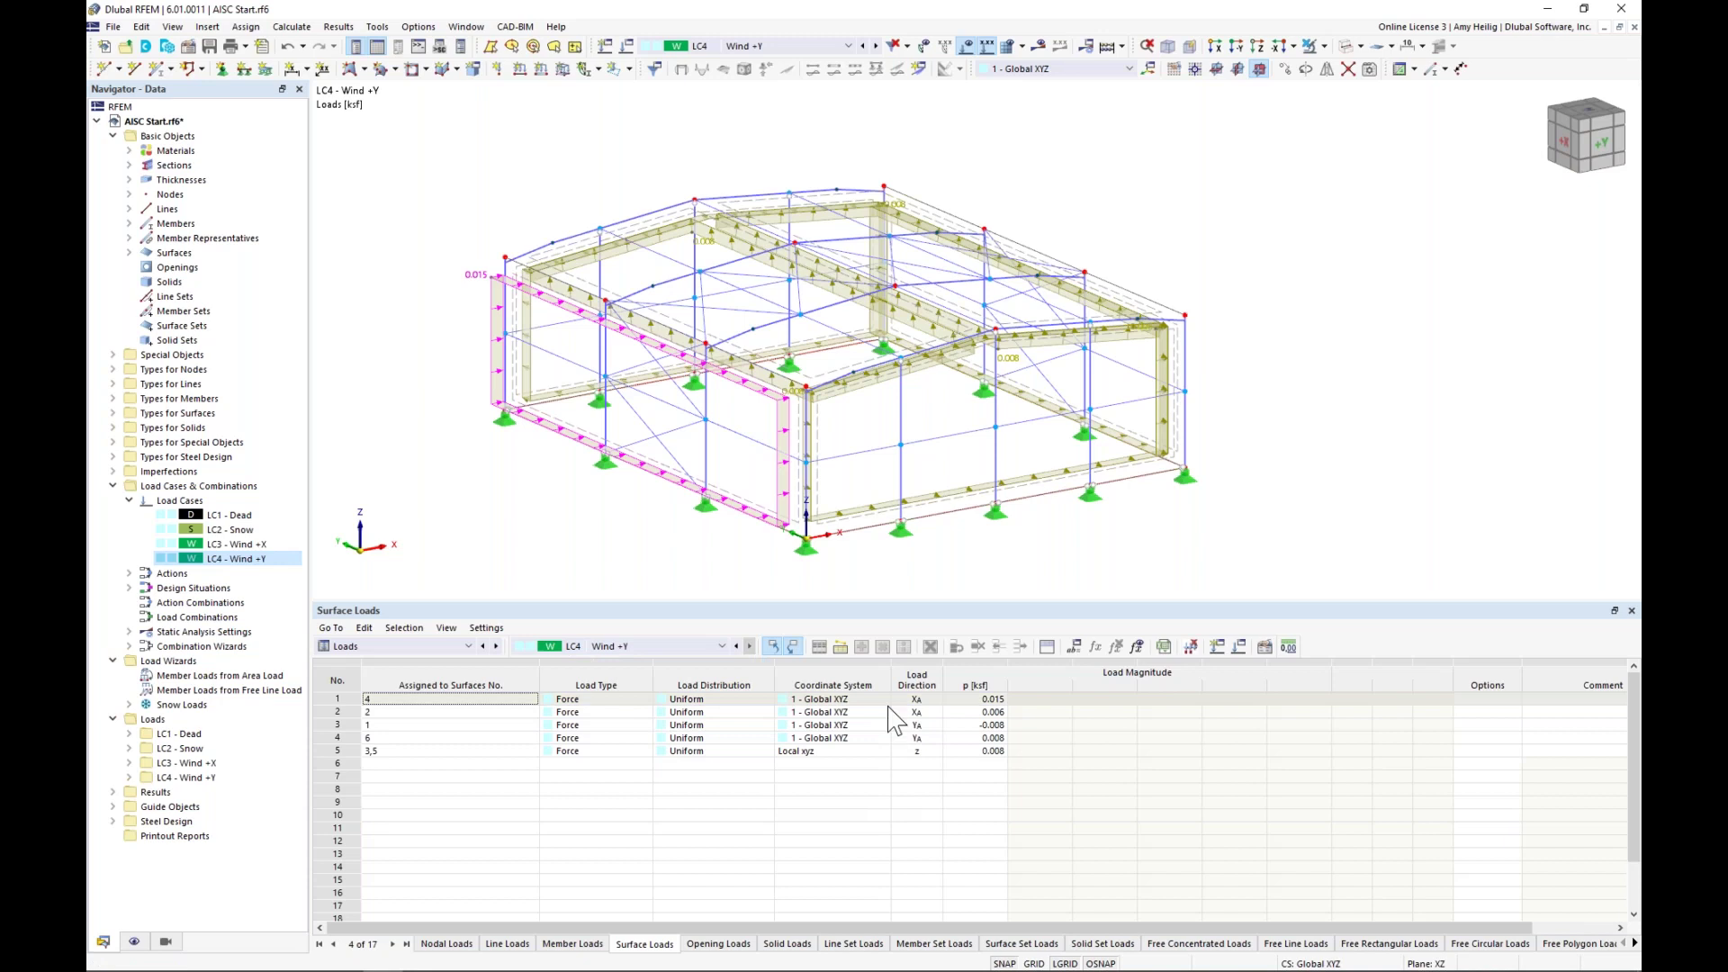
- Set the LC4 surface load magnitude to -0.008 ksf on surface 4 and 0.008 ksf on surface 2
left_click(979, 699)
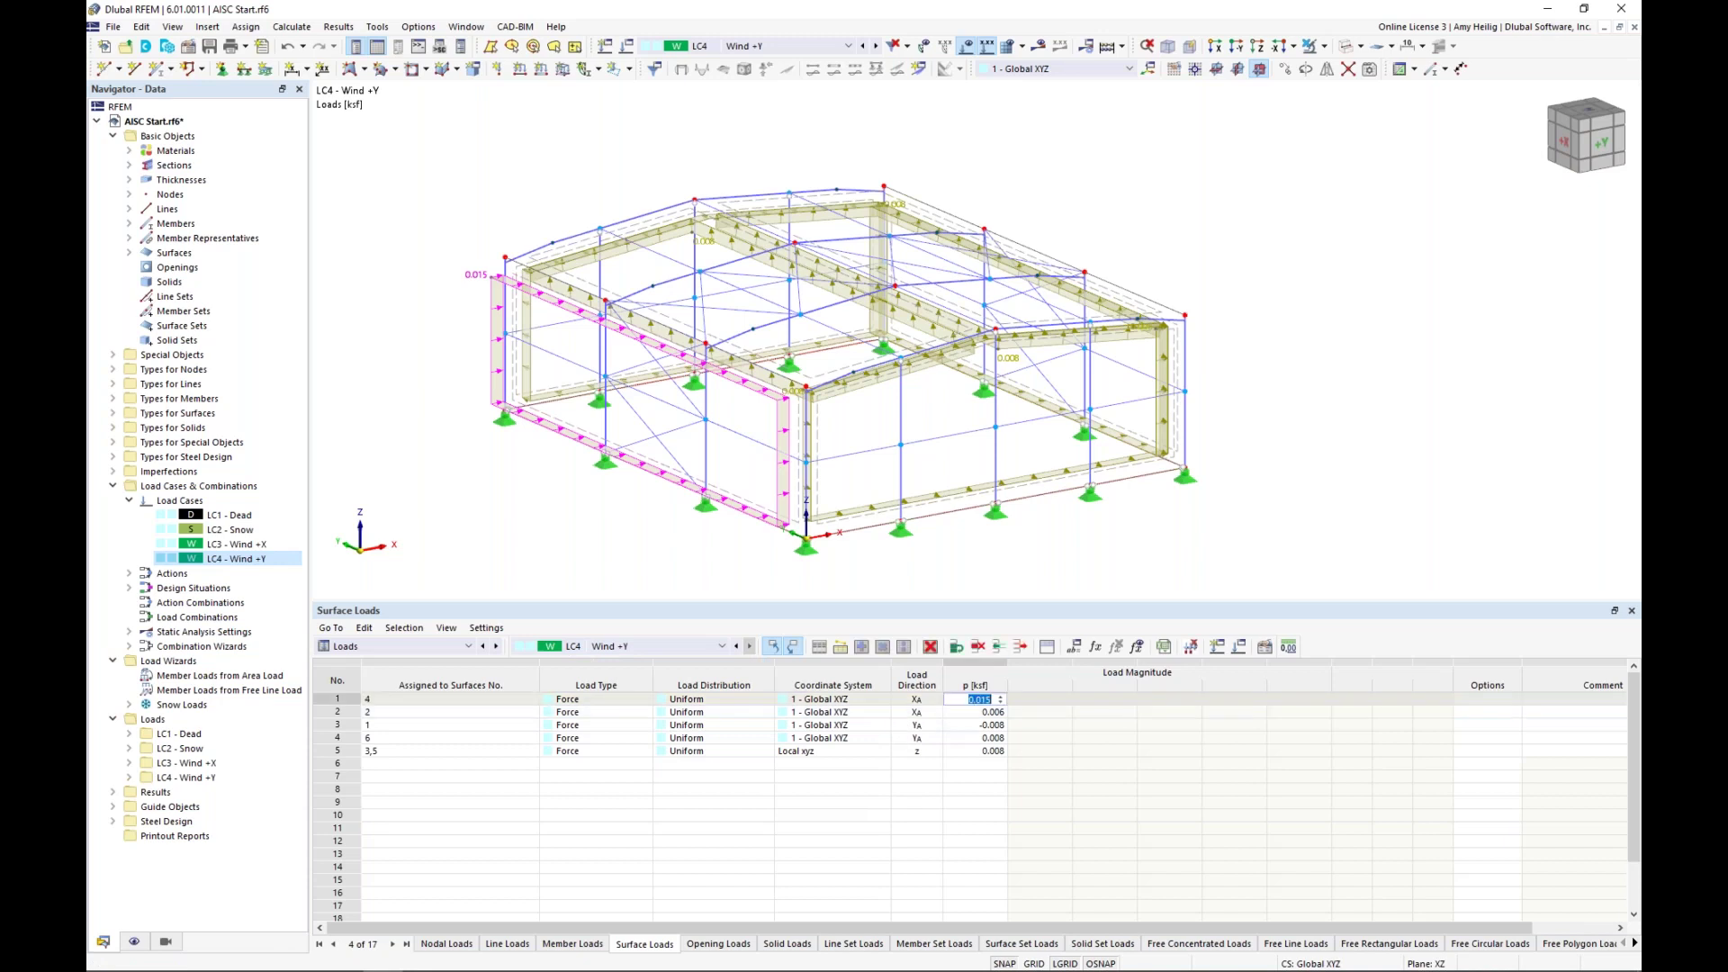
type("-0.008")
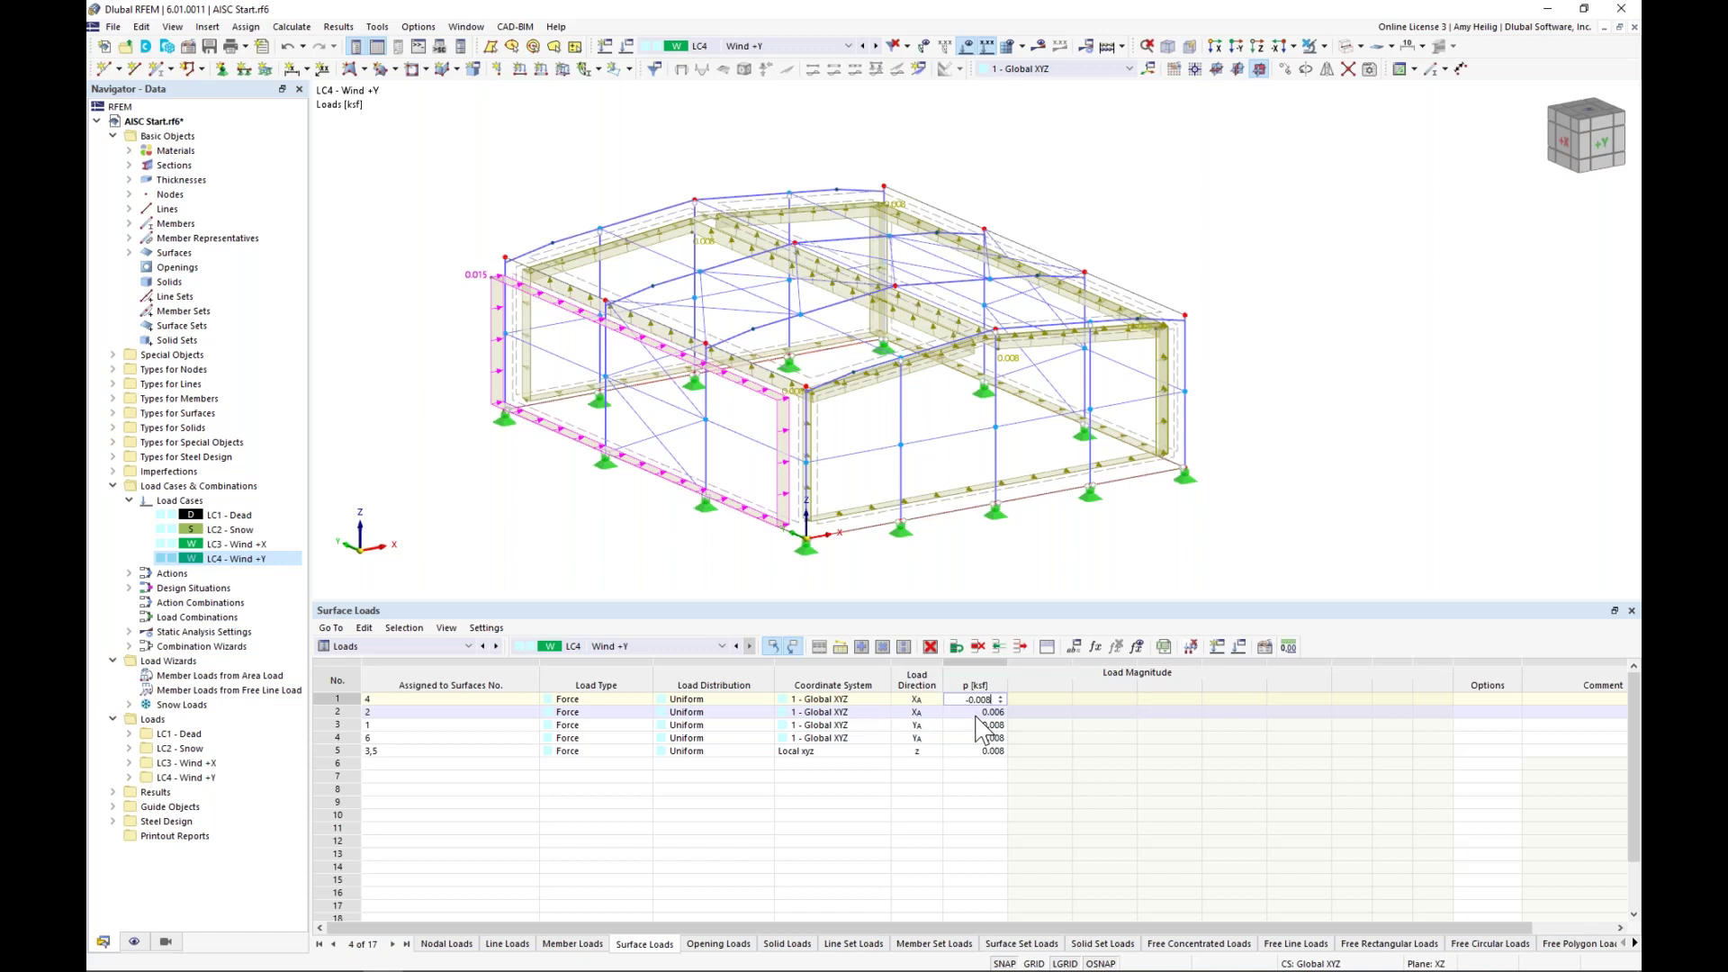
key("Return")
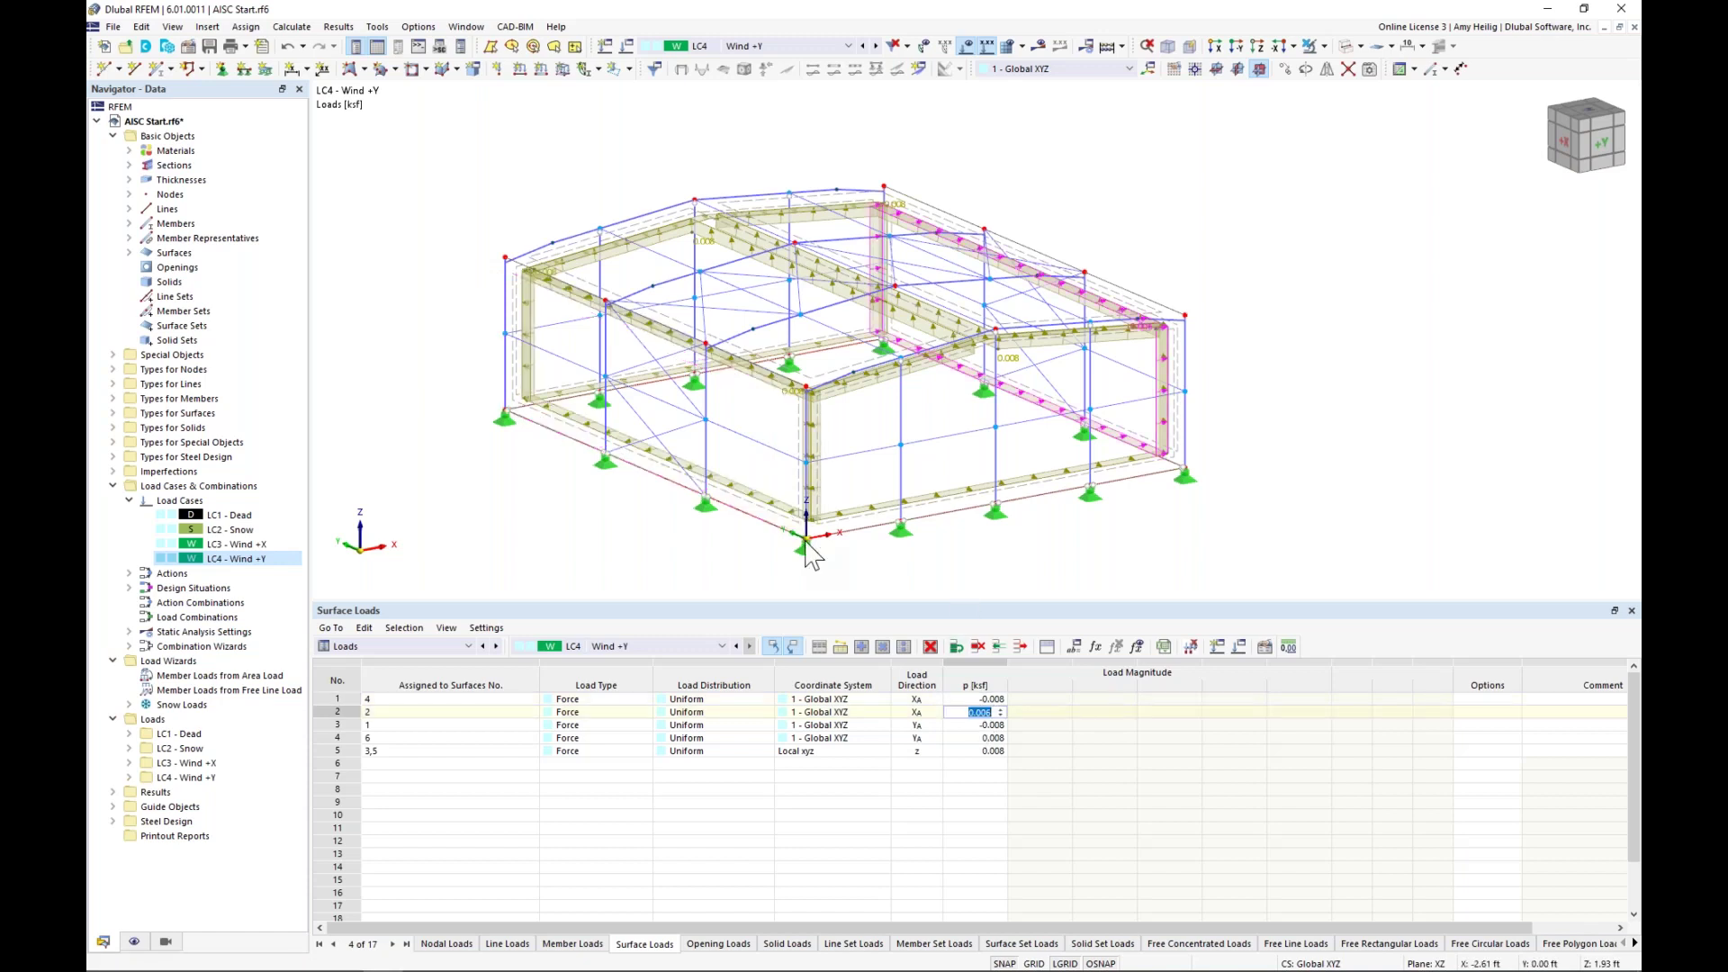
type("0.008")
key("Return")
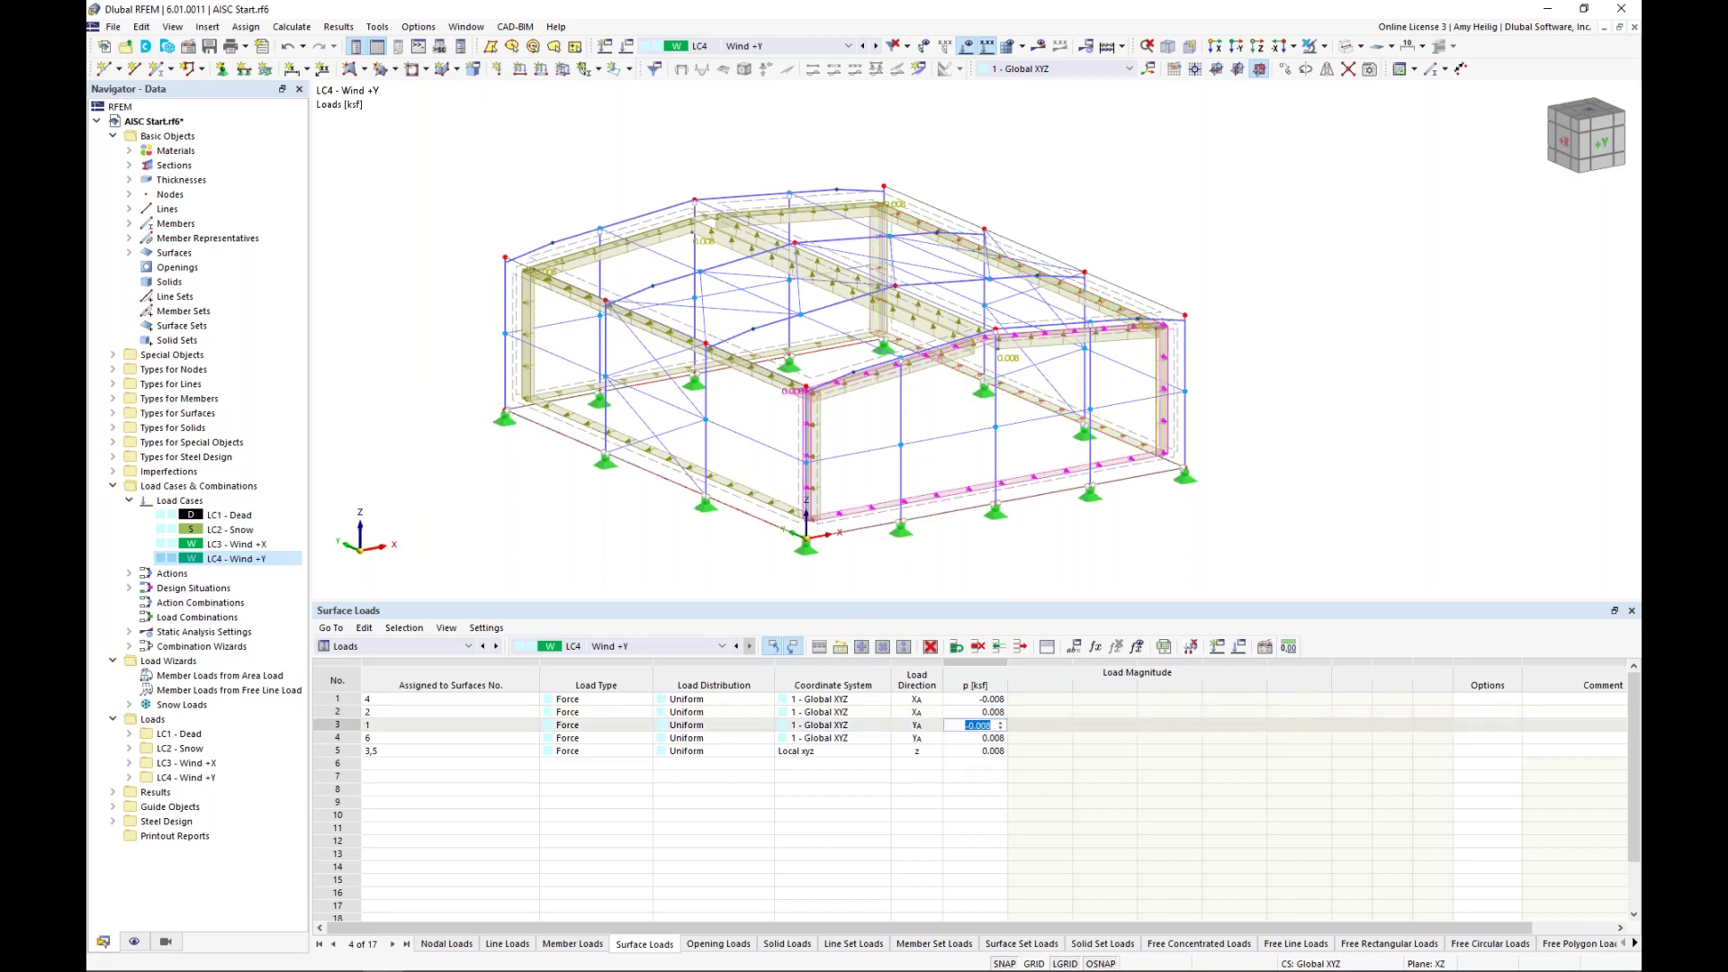
- Set the LC4 surface load magnitude to 0.015 ksf on surface 1 and 0.006 ksf on surface 6
type("0.015")
key("Return")
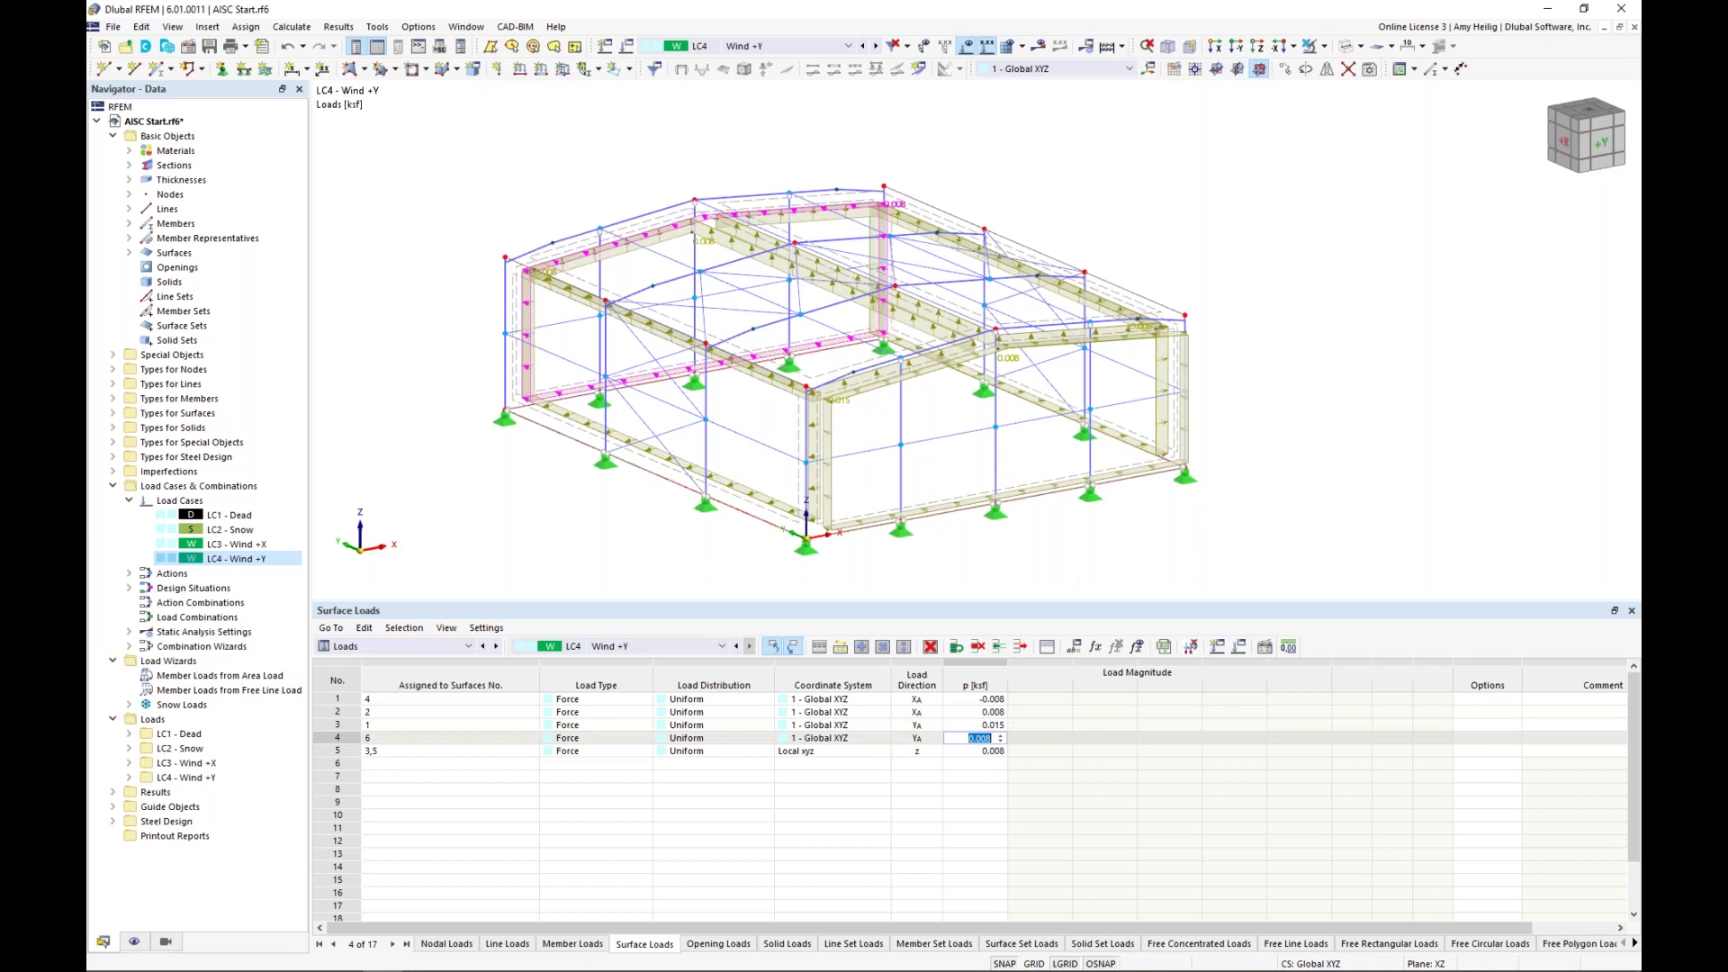
type("0.006")
key("Up")
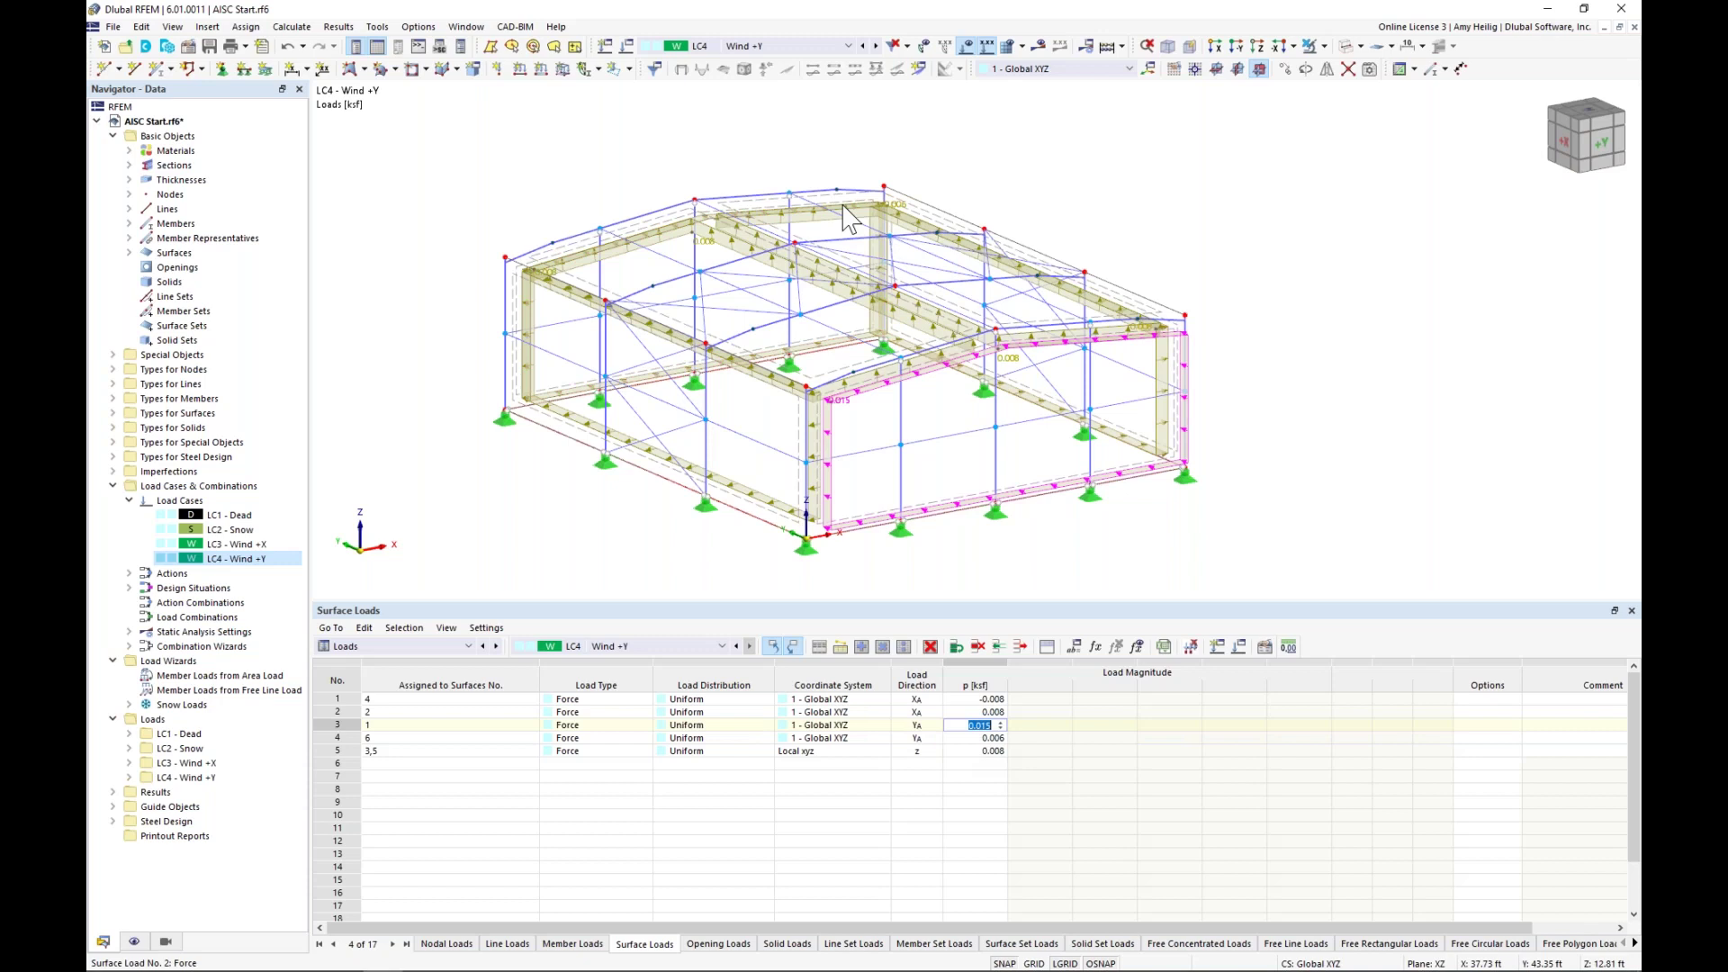
left_click(1316, 385)
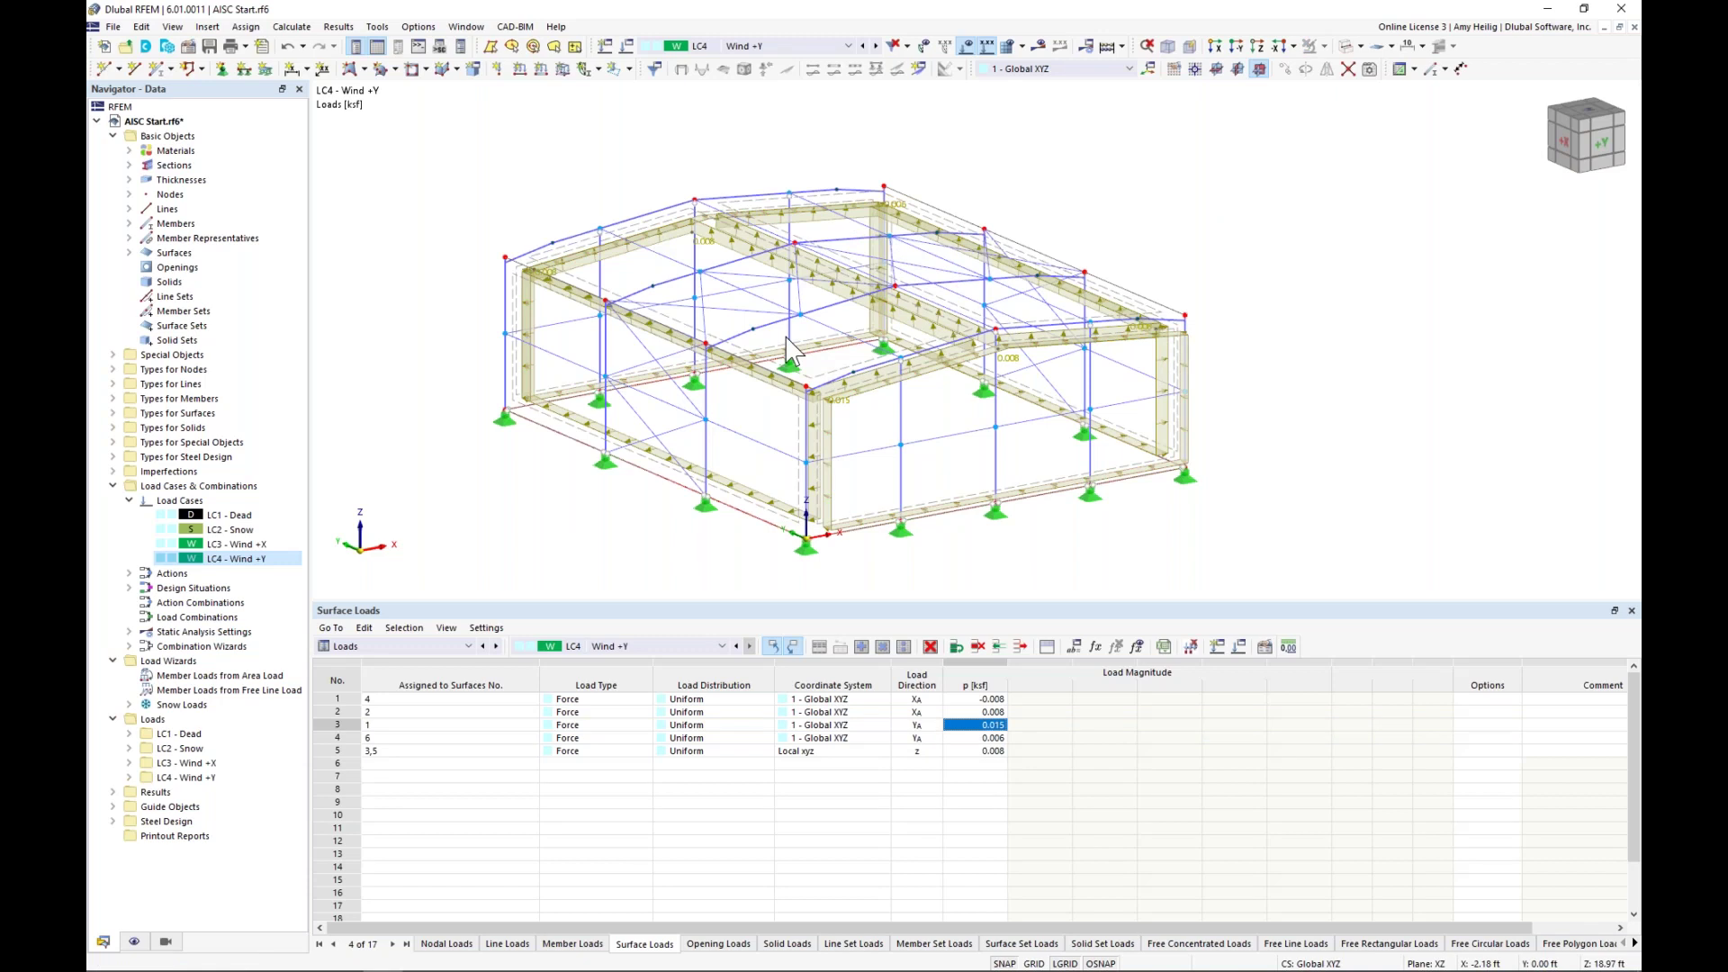
- Review the list of load cases, design situations and generated load combinations
left_click(776, 47)
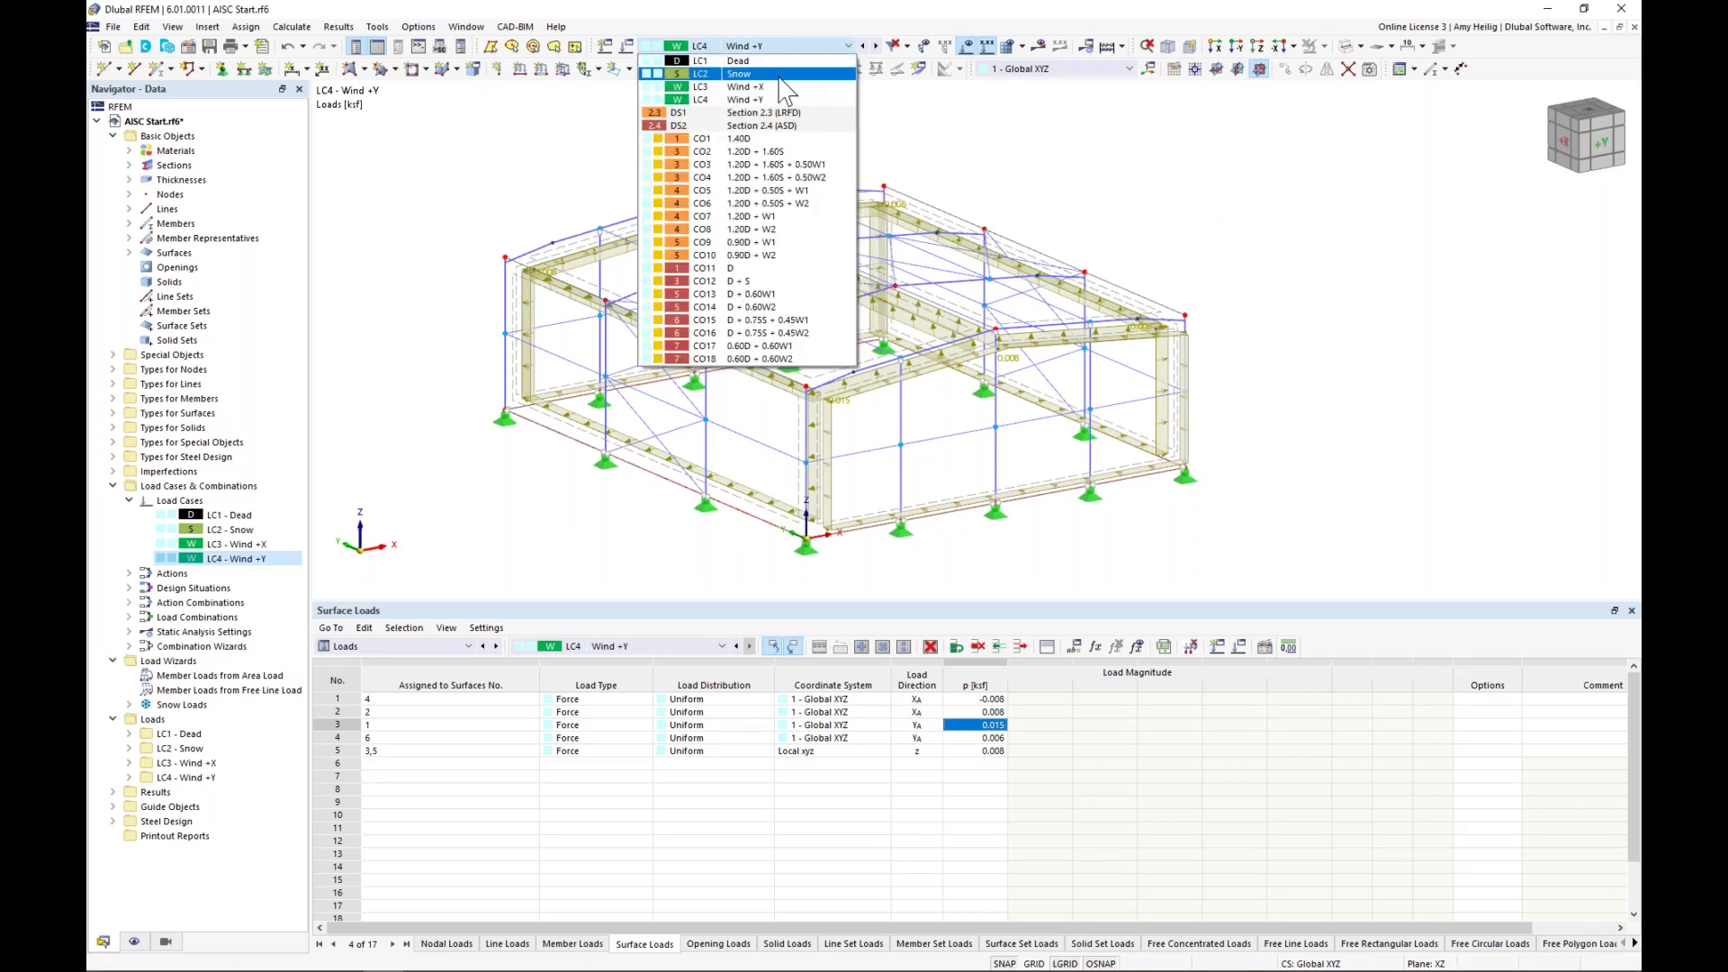
left_click(1049, 157)
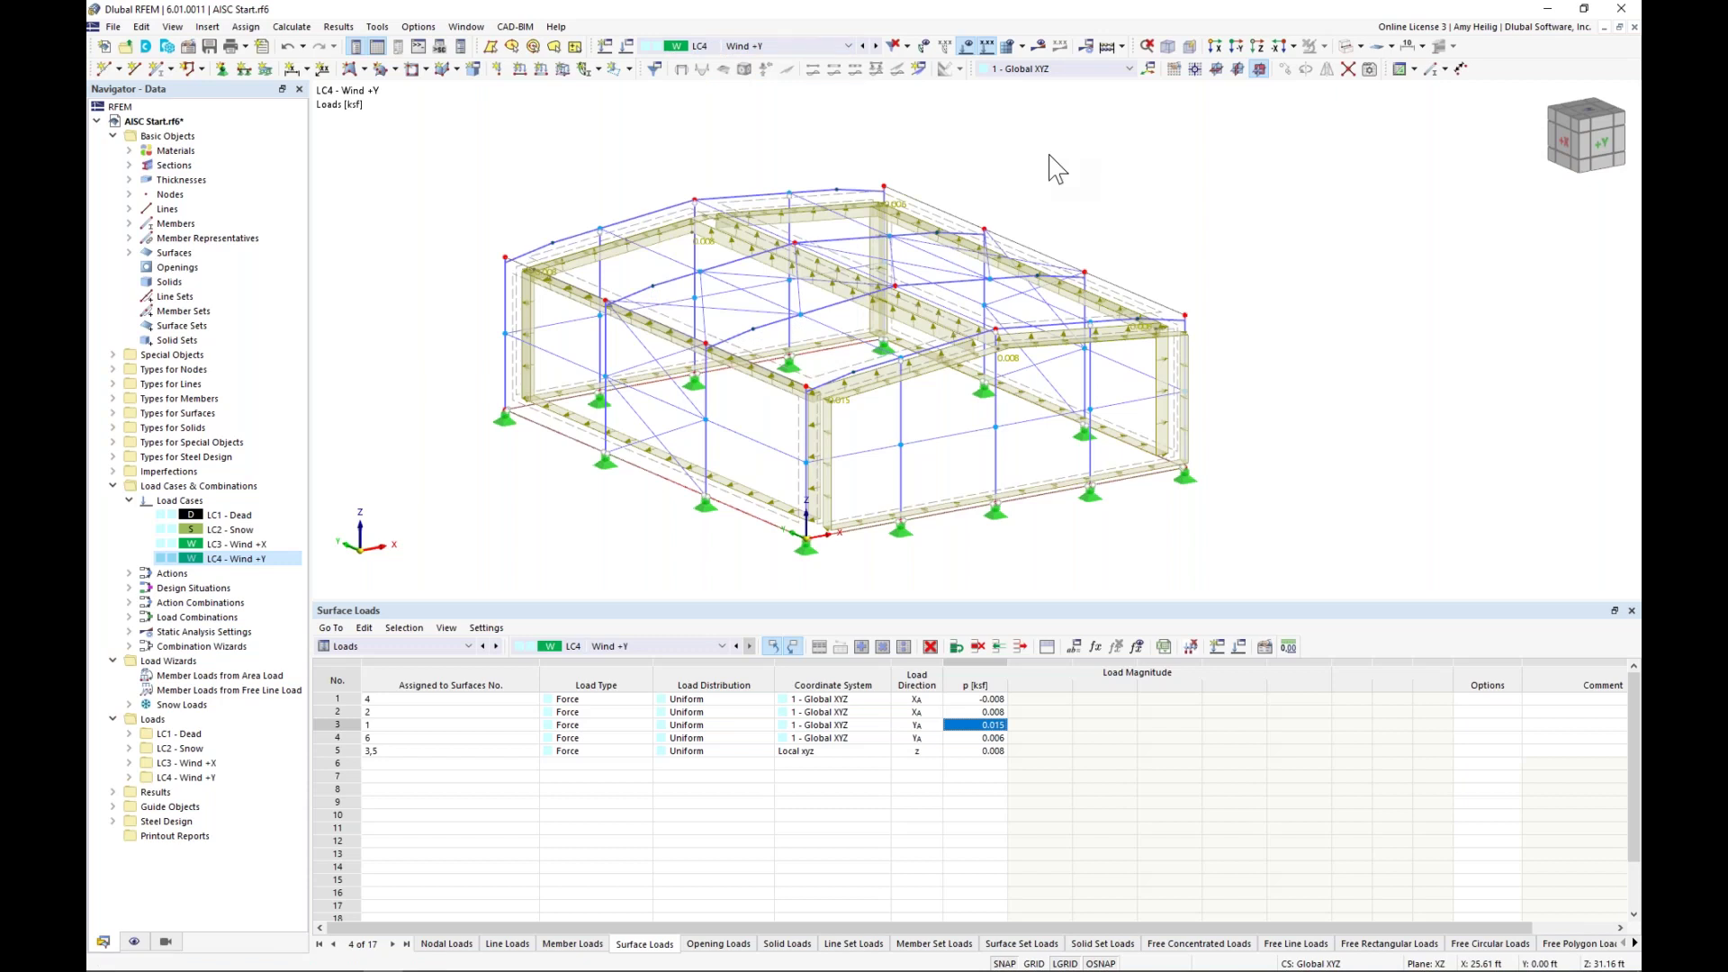
key("super+Tab")
left_click(808, 273)
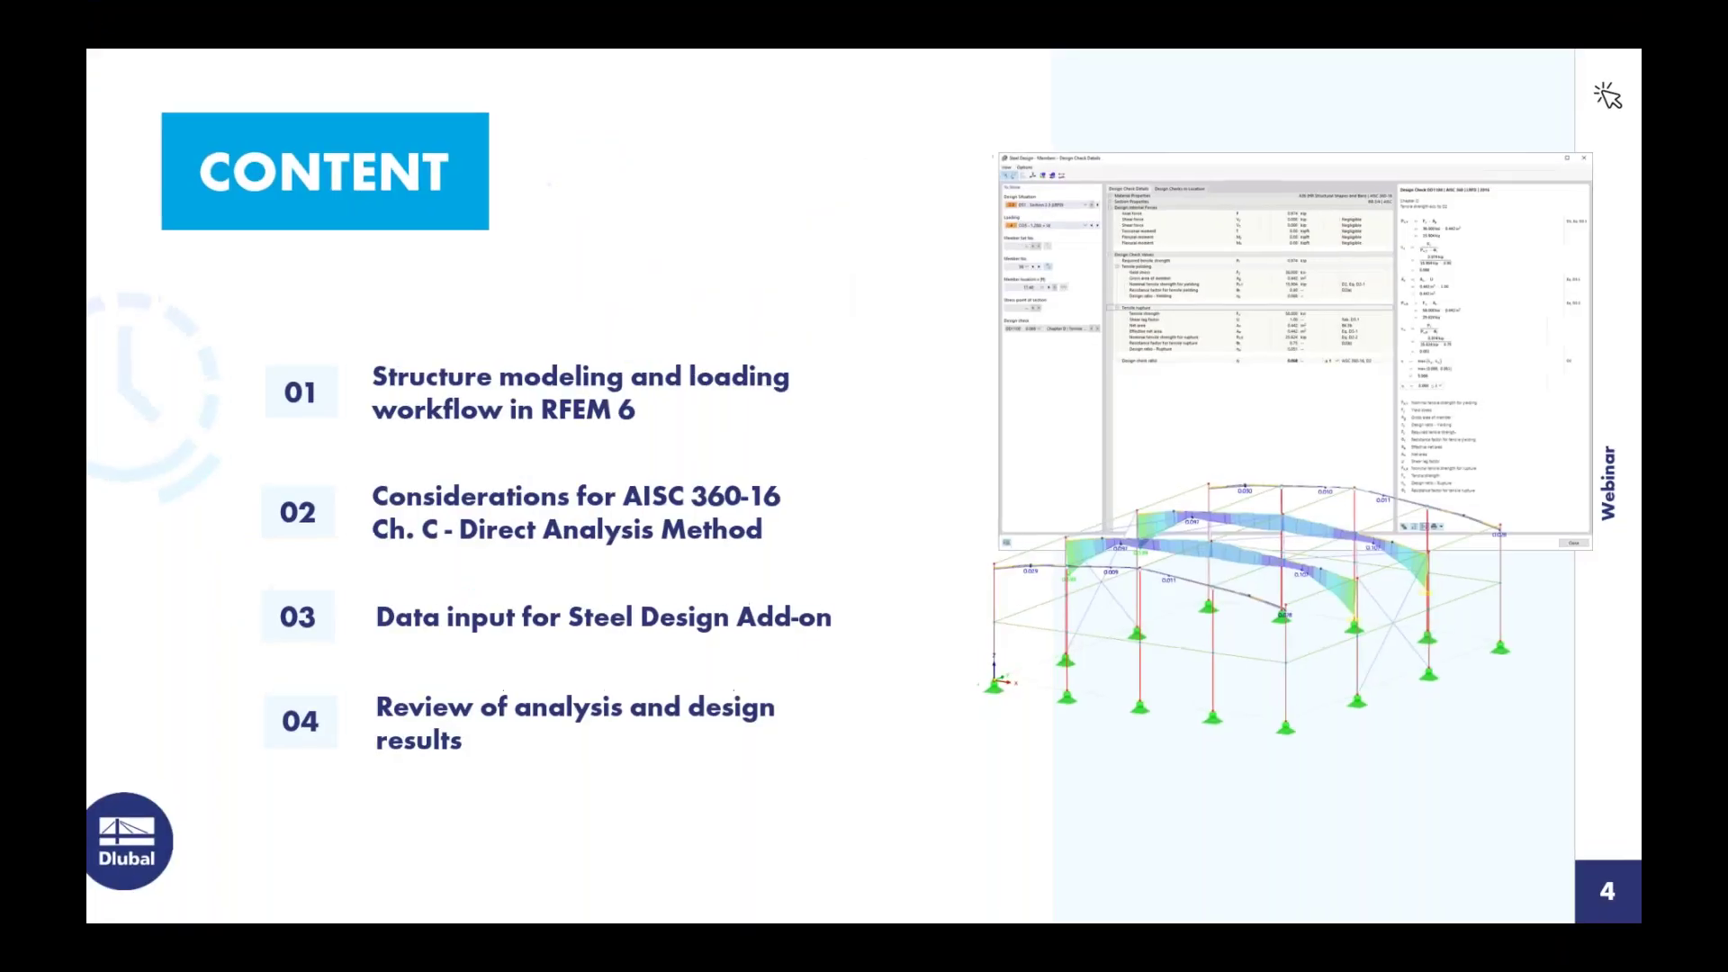
key("Right")
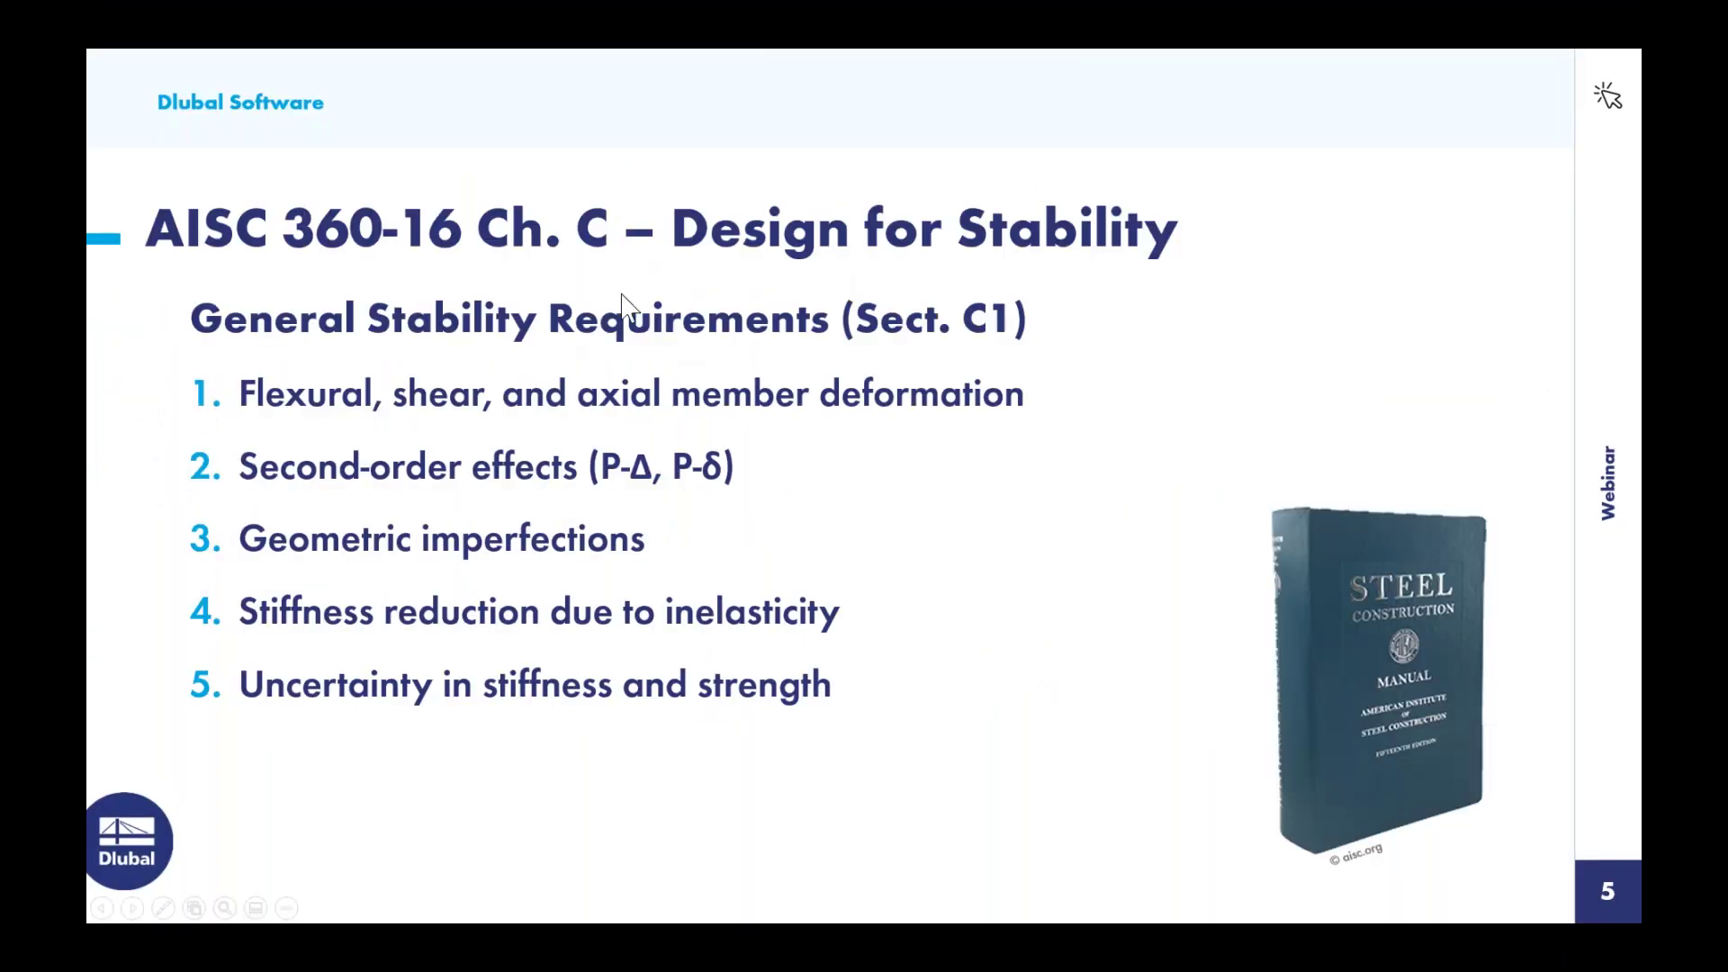
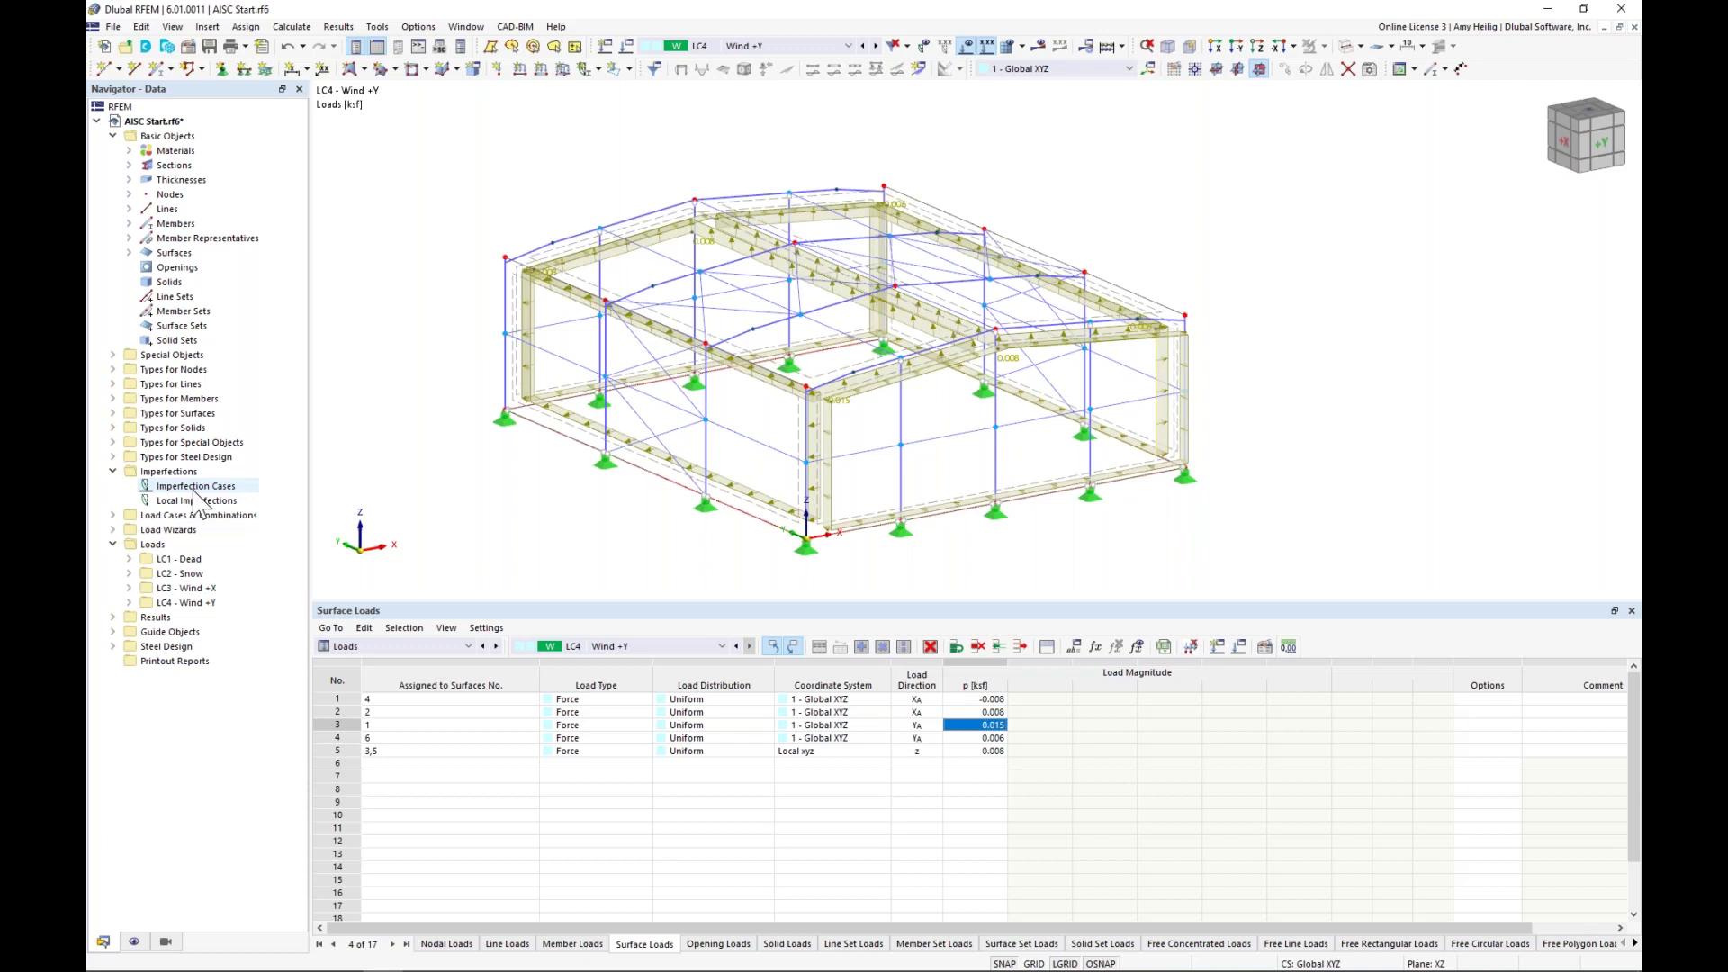
- Create a local imperfection case named Imp. +X and assign it to load case LC3 Wind +X
left_click(228, 518)
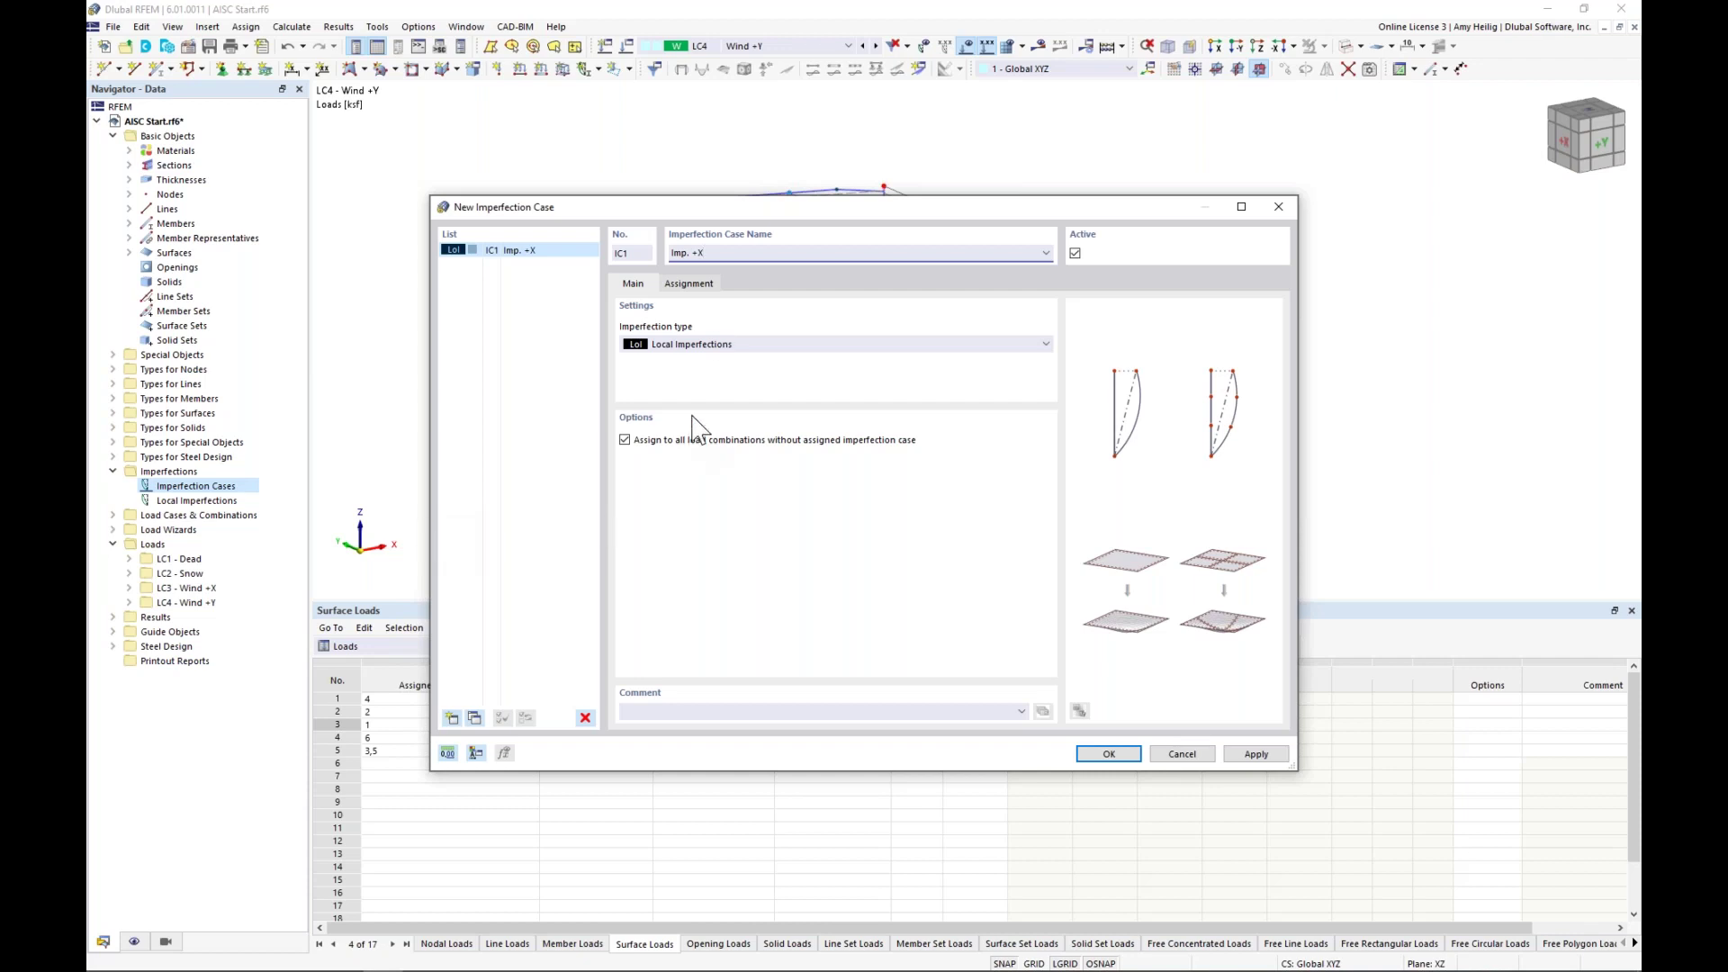
left_click(706, 284)
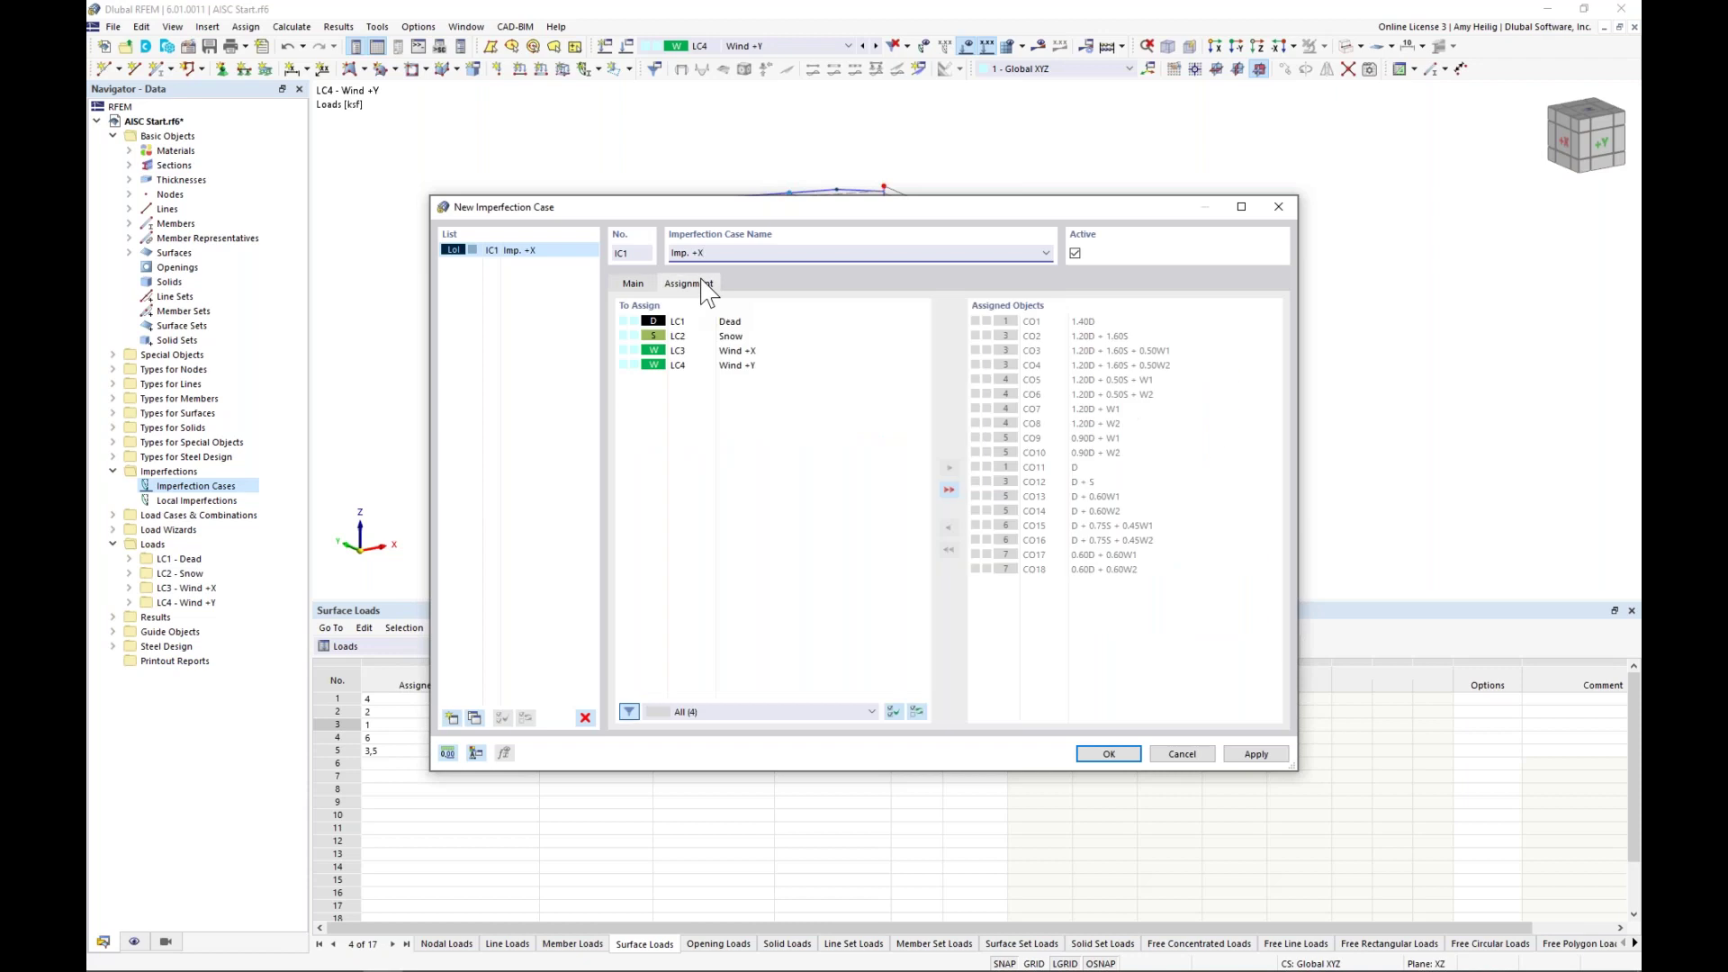
double_click(767, 351)
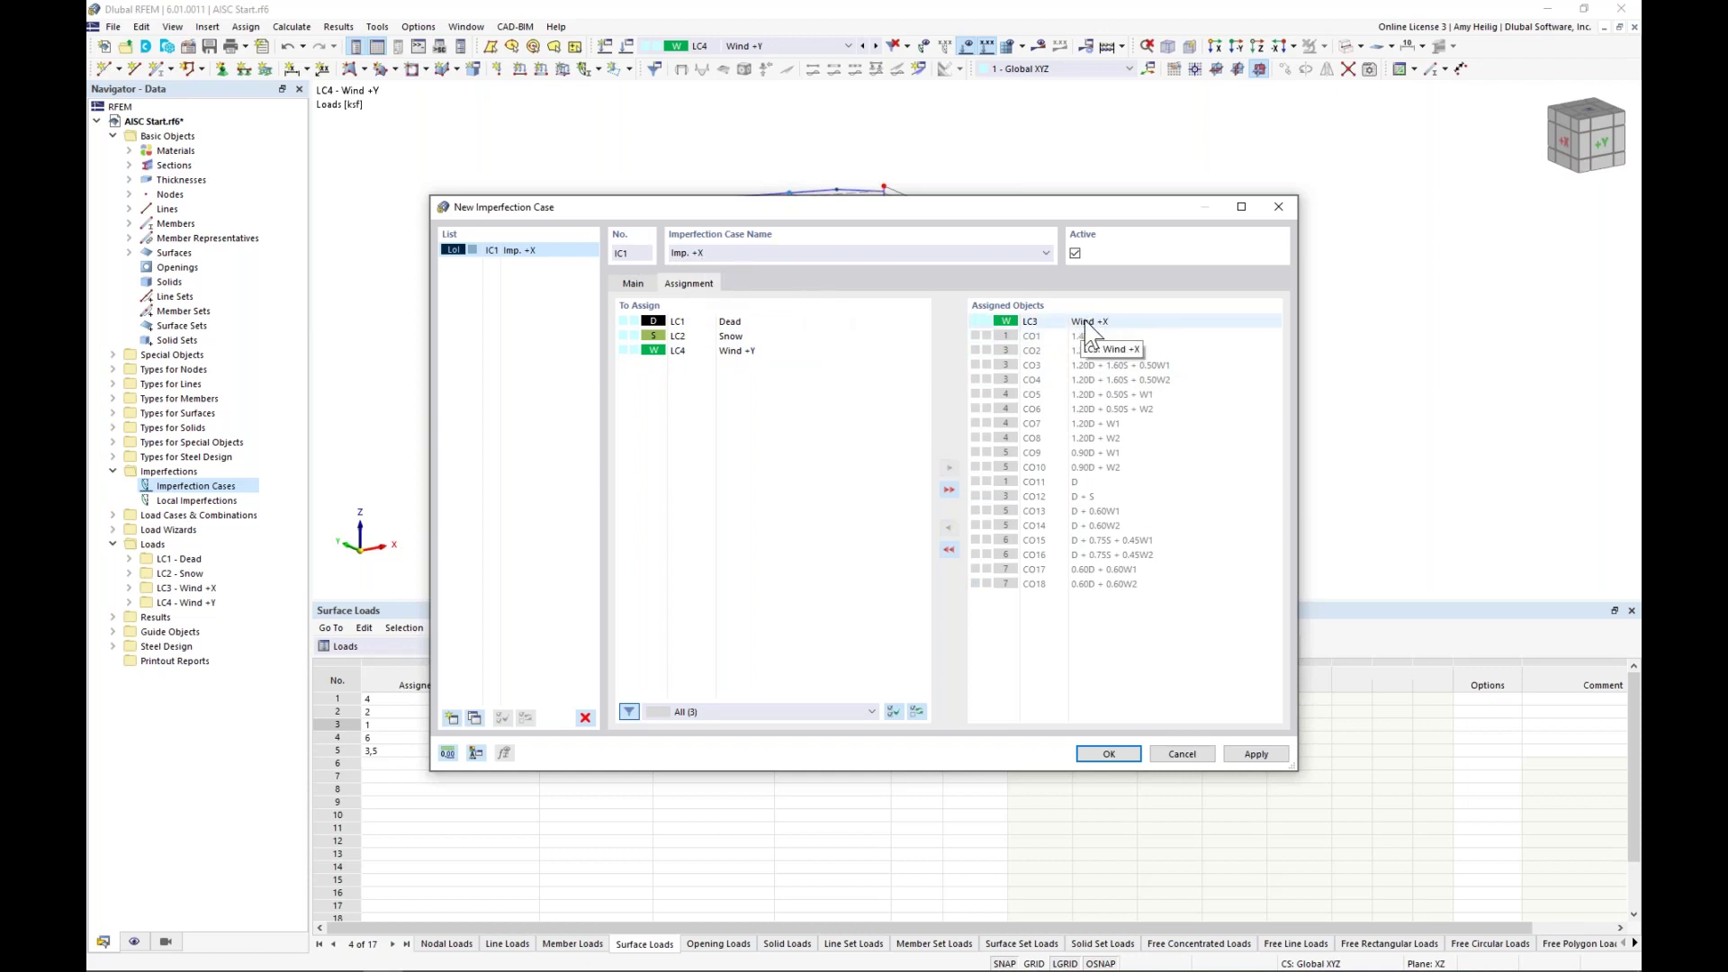
- Copy the Imp. +X imperfection case as Imp. +Y and assign it to load case LC4 Wind +Y
left_click(474, 717)
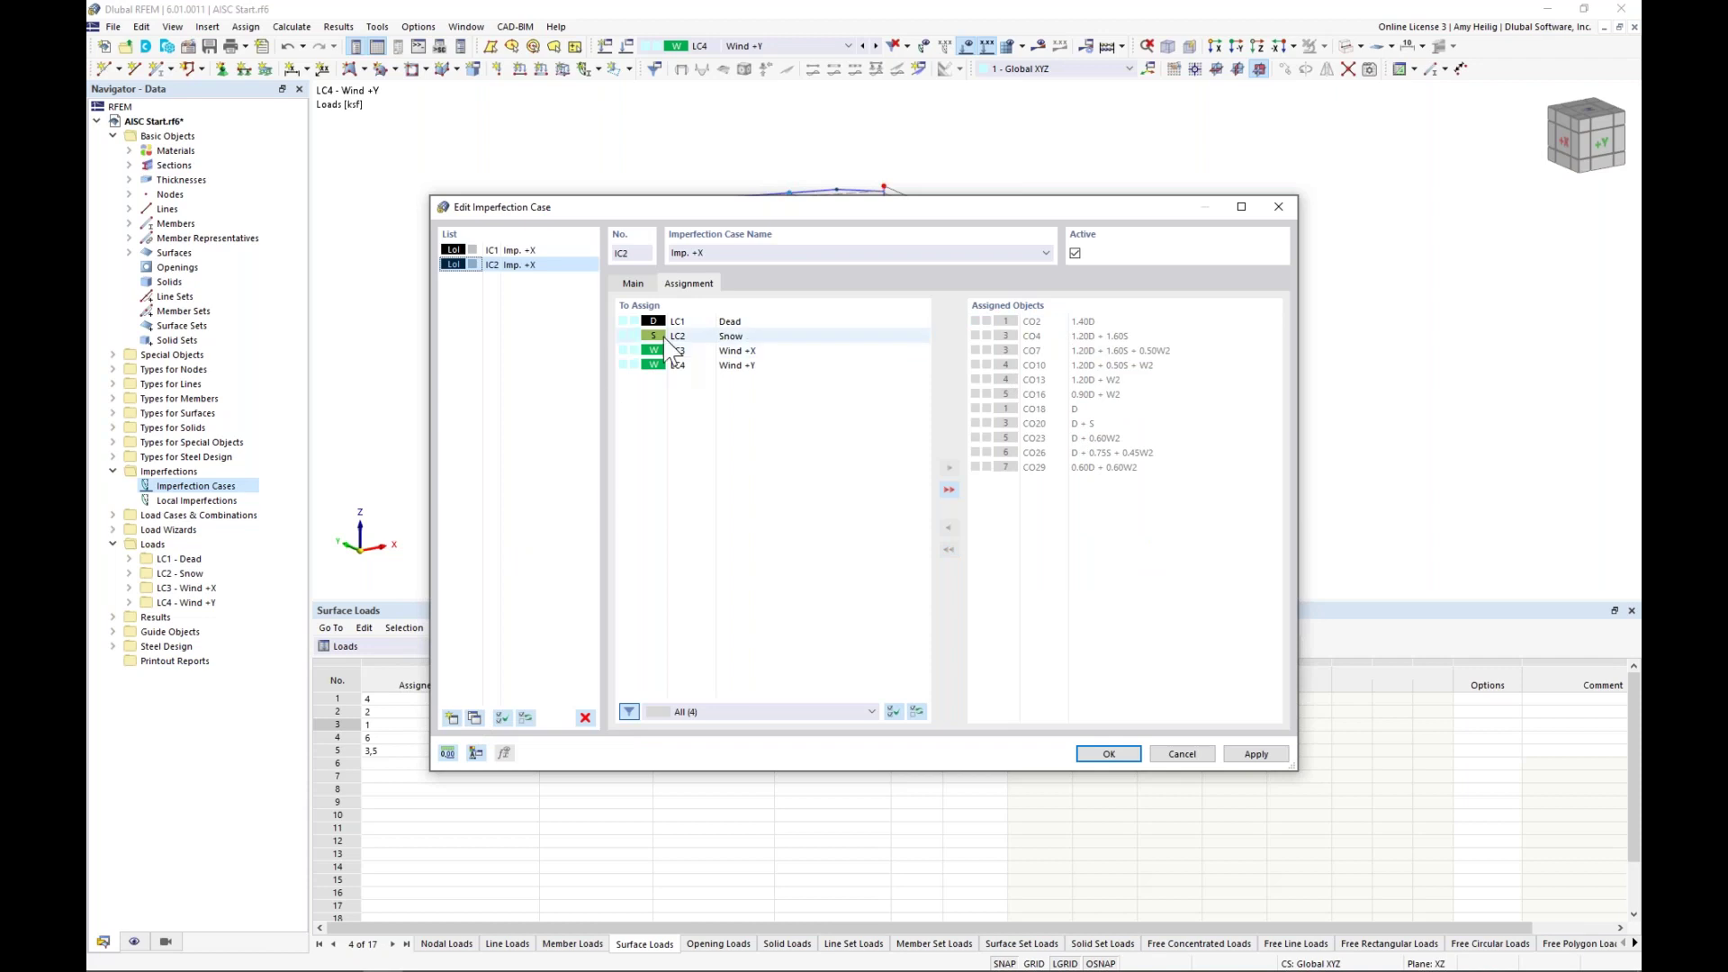
left_click(717, 253)
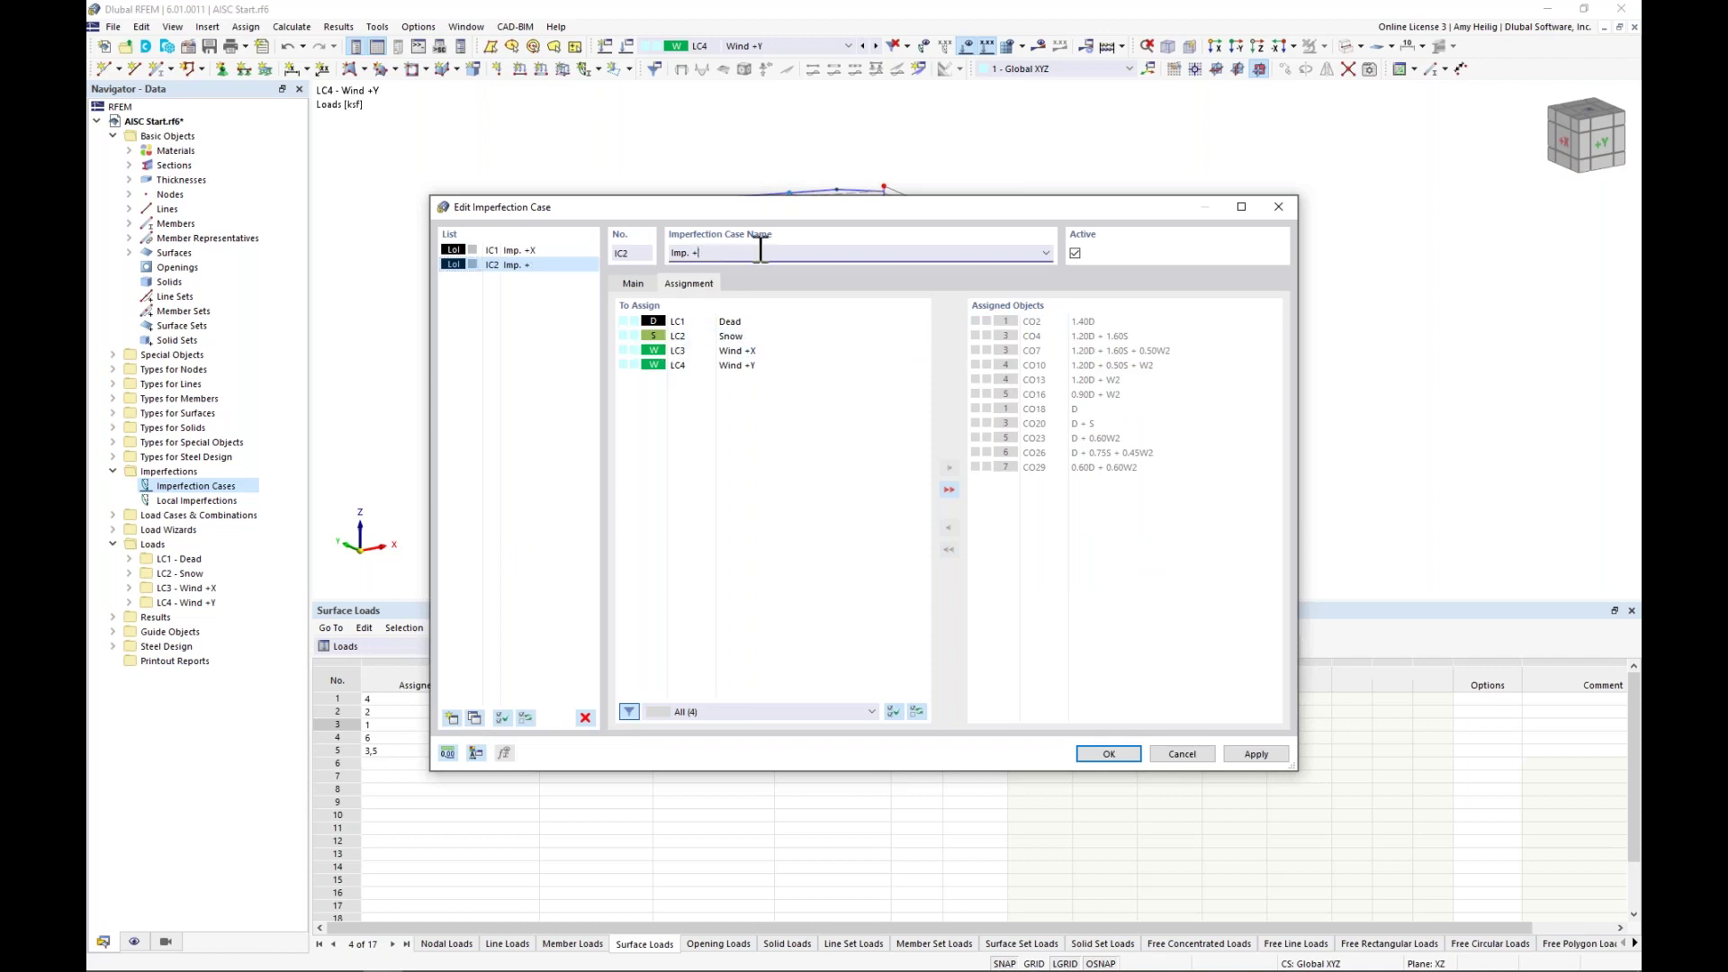
double_click(753, 366)
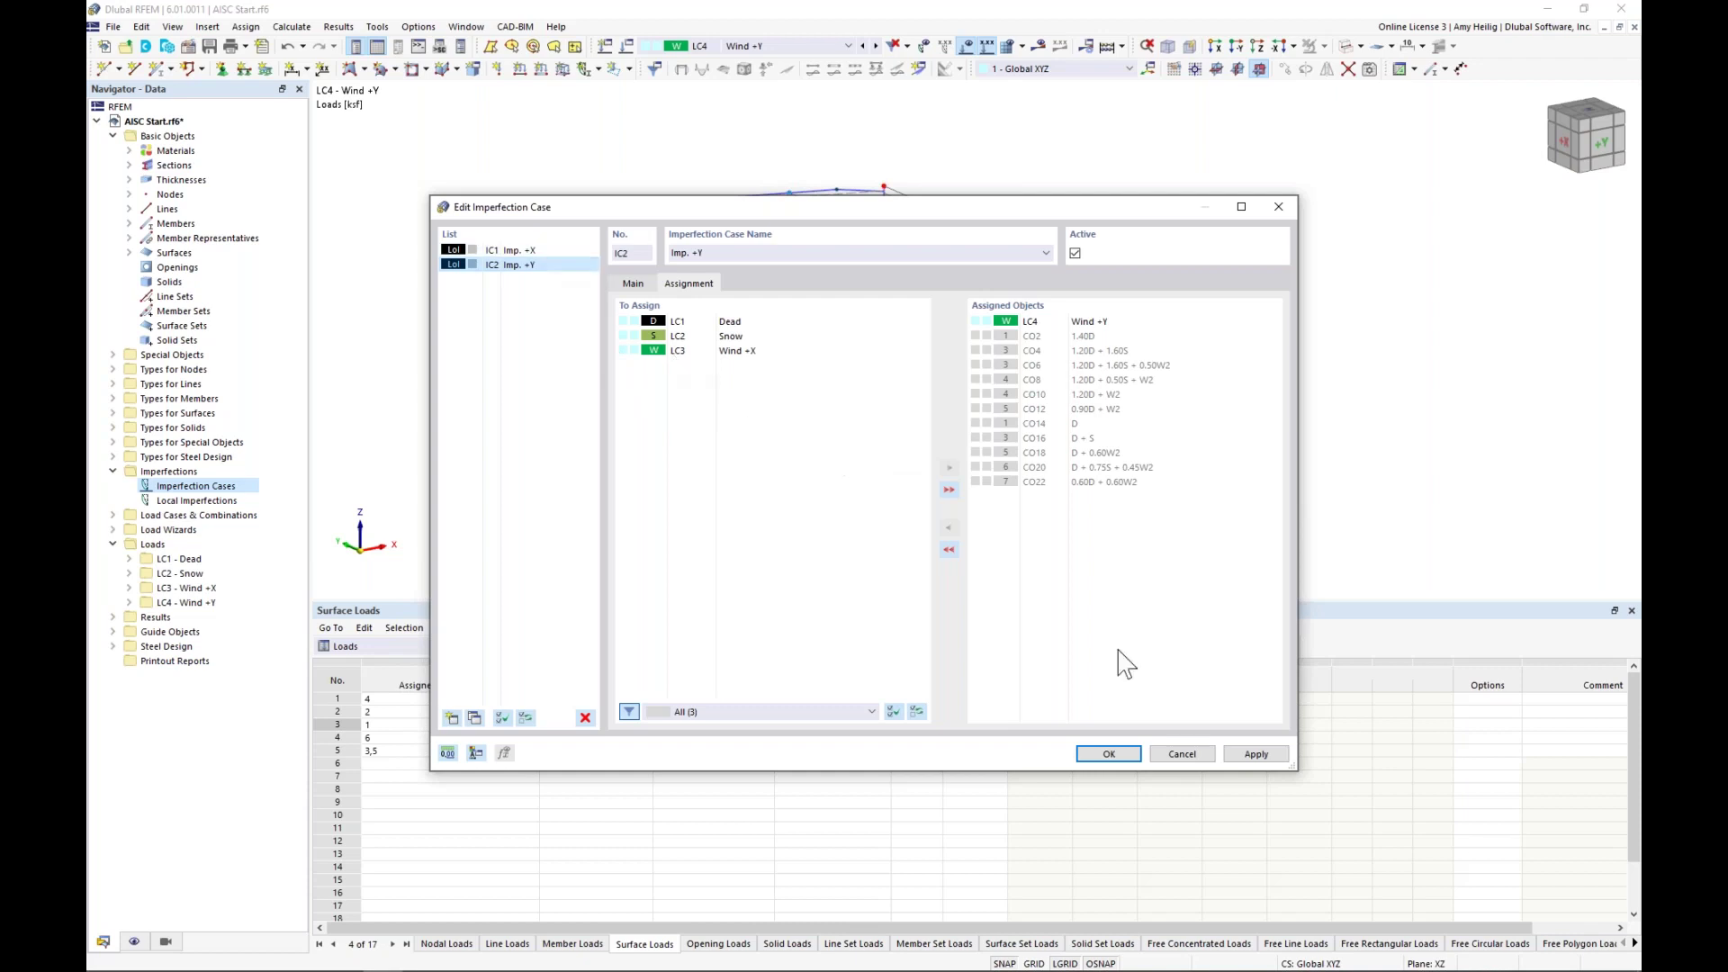
- Accept the imperfection cases and limit the model's visibility to the members with sections W 14x48 and W 8x31
left_click(1124, 754)
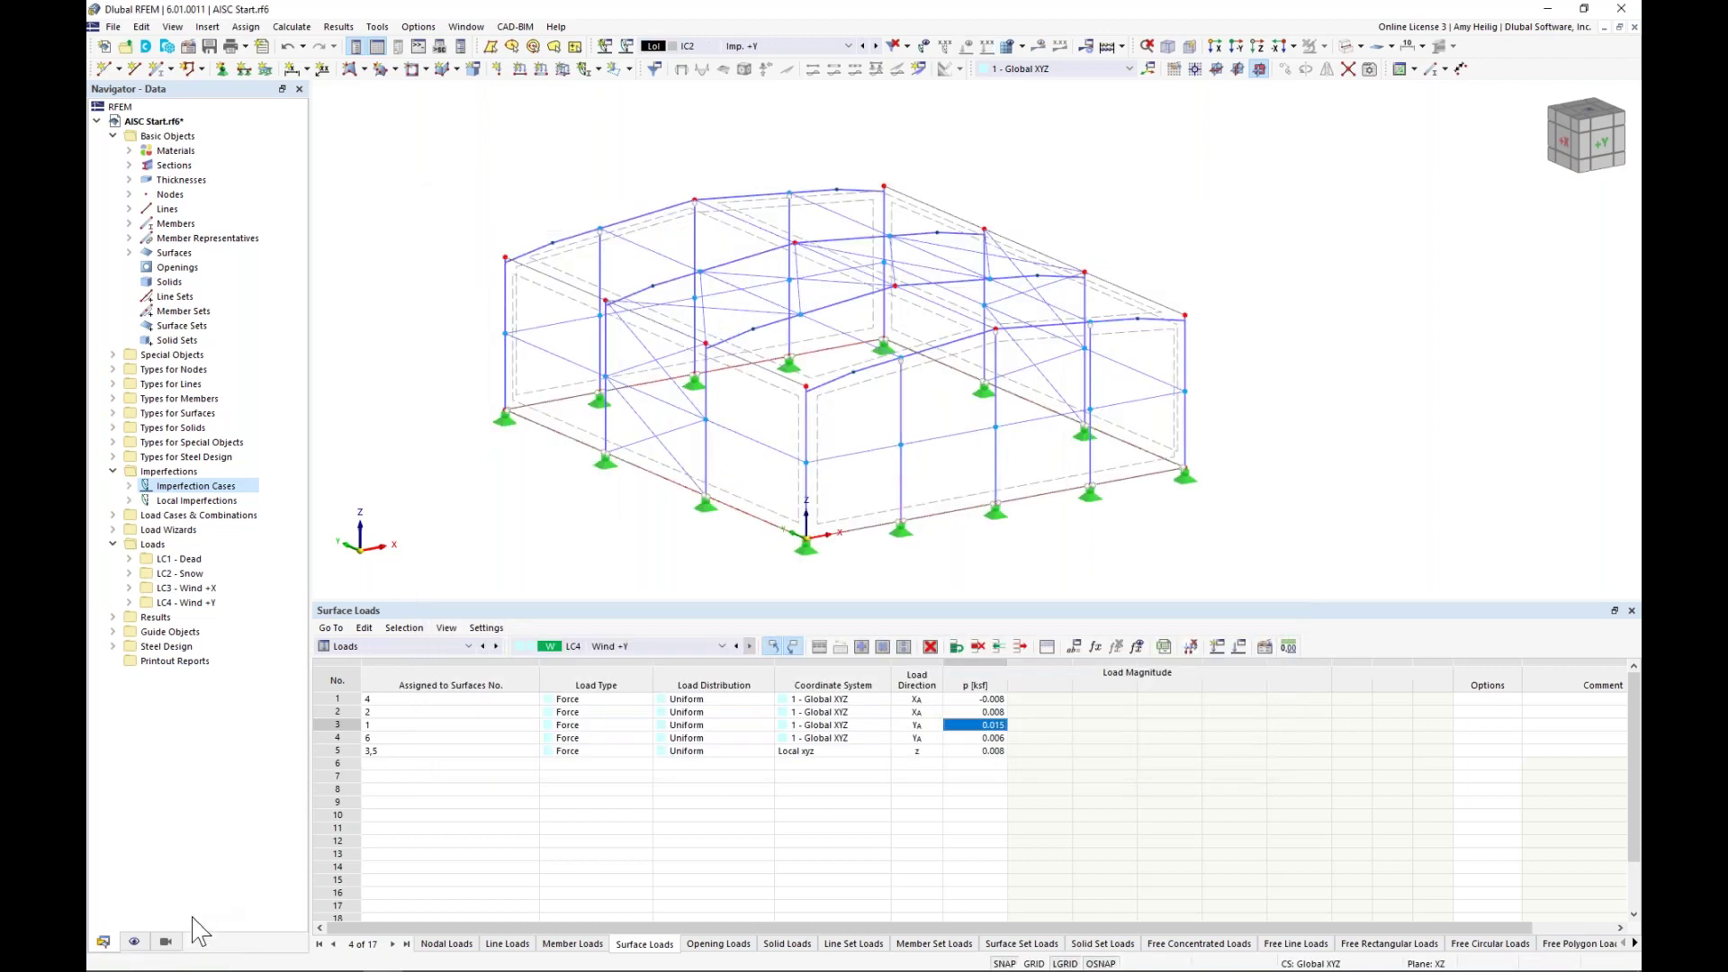
left_click(166, 941)
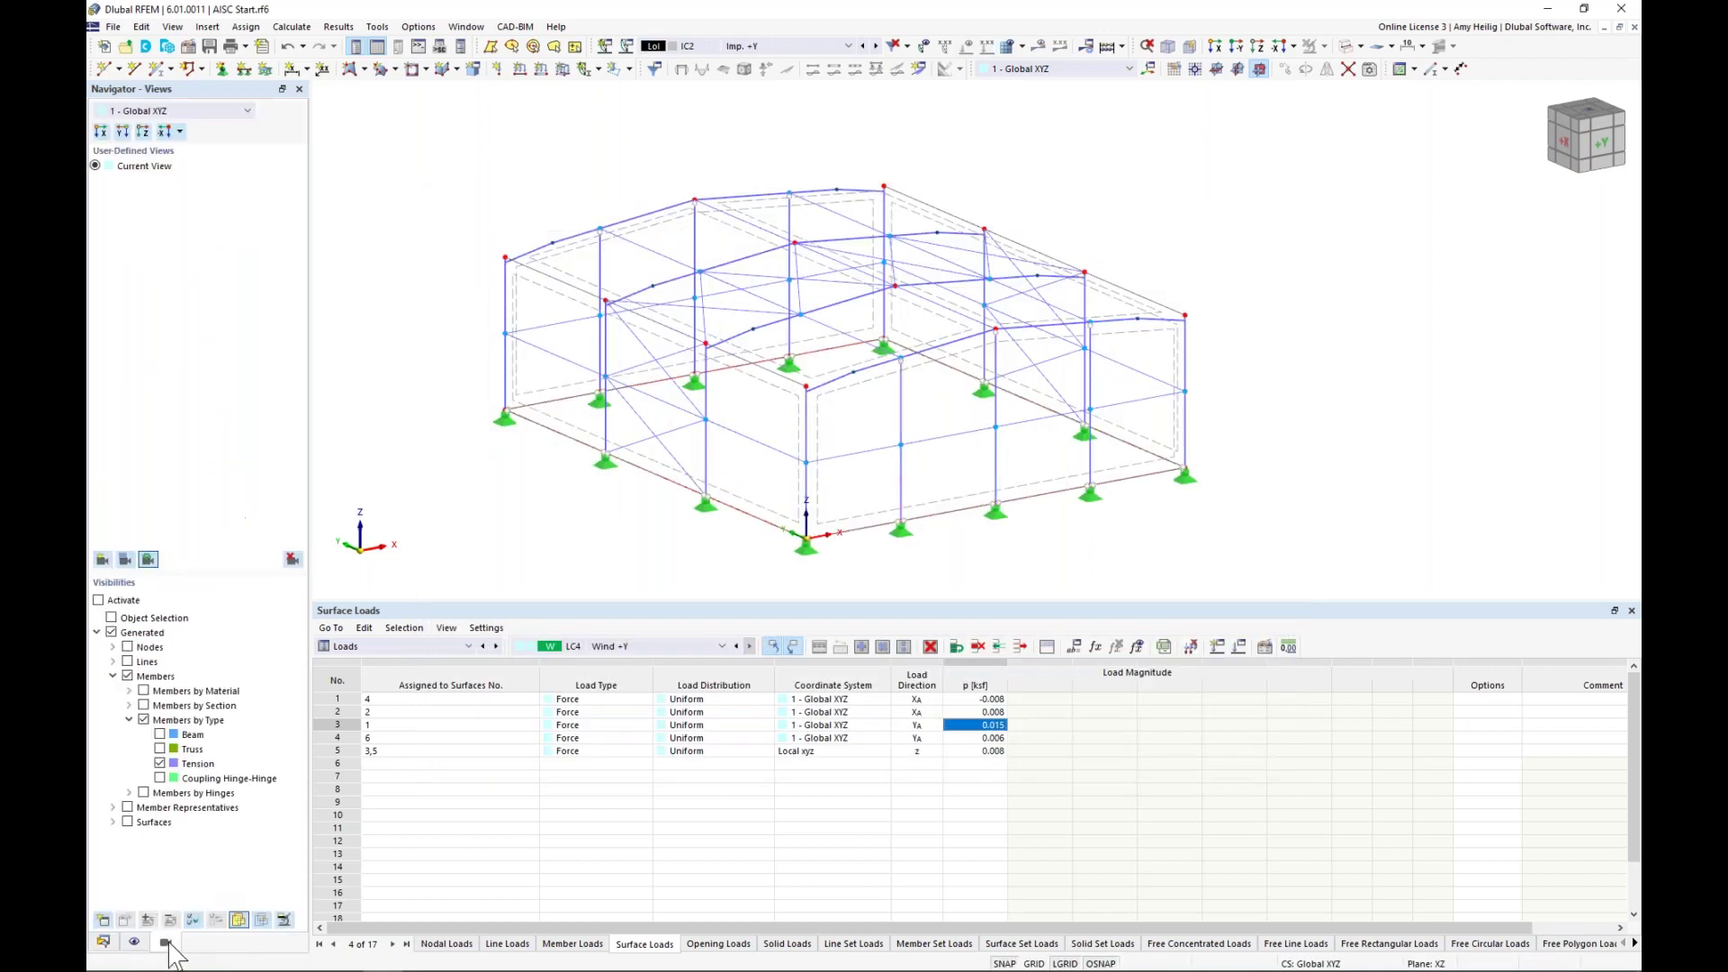
left_click(144, 720)
left_click(129, 720)
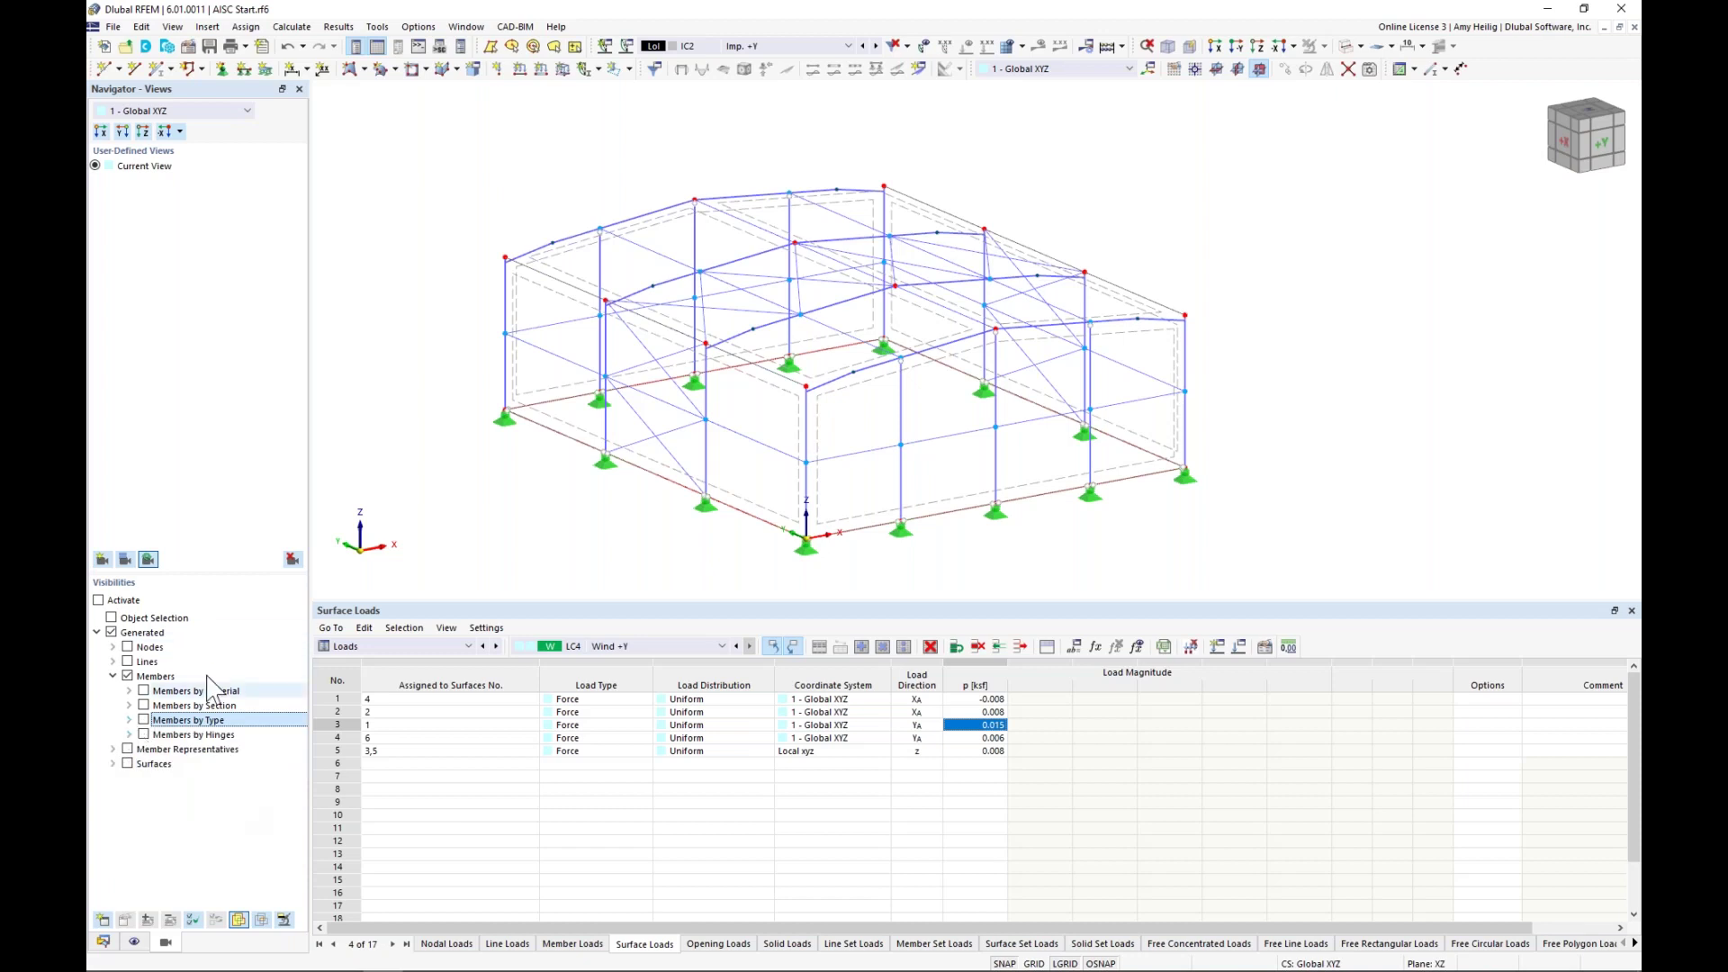
left_click(129, 705)
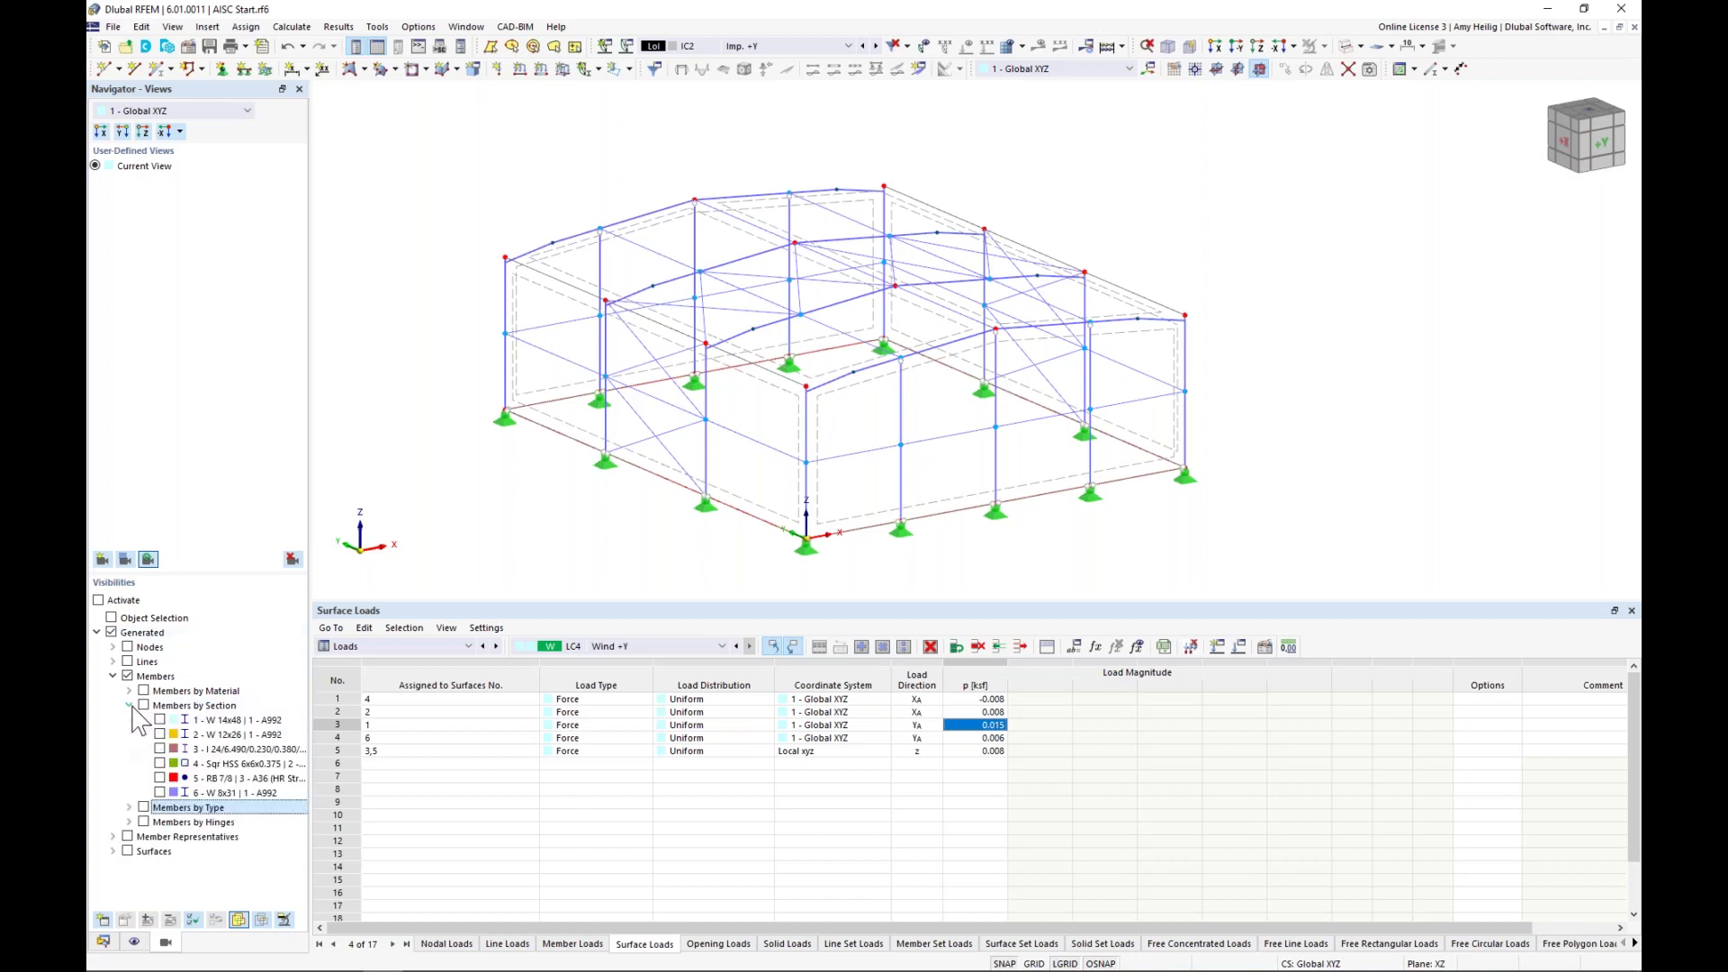
left_click(159, 720)
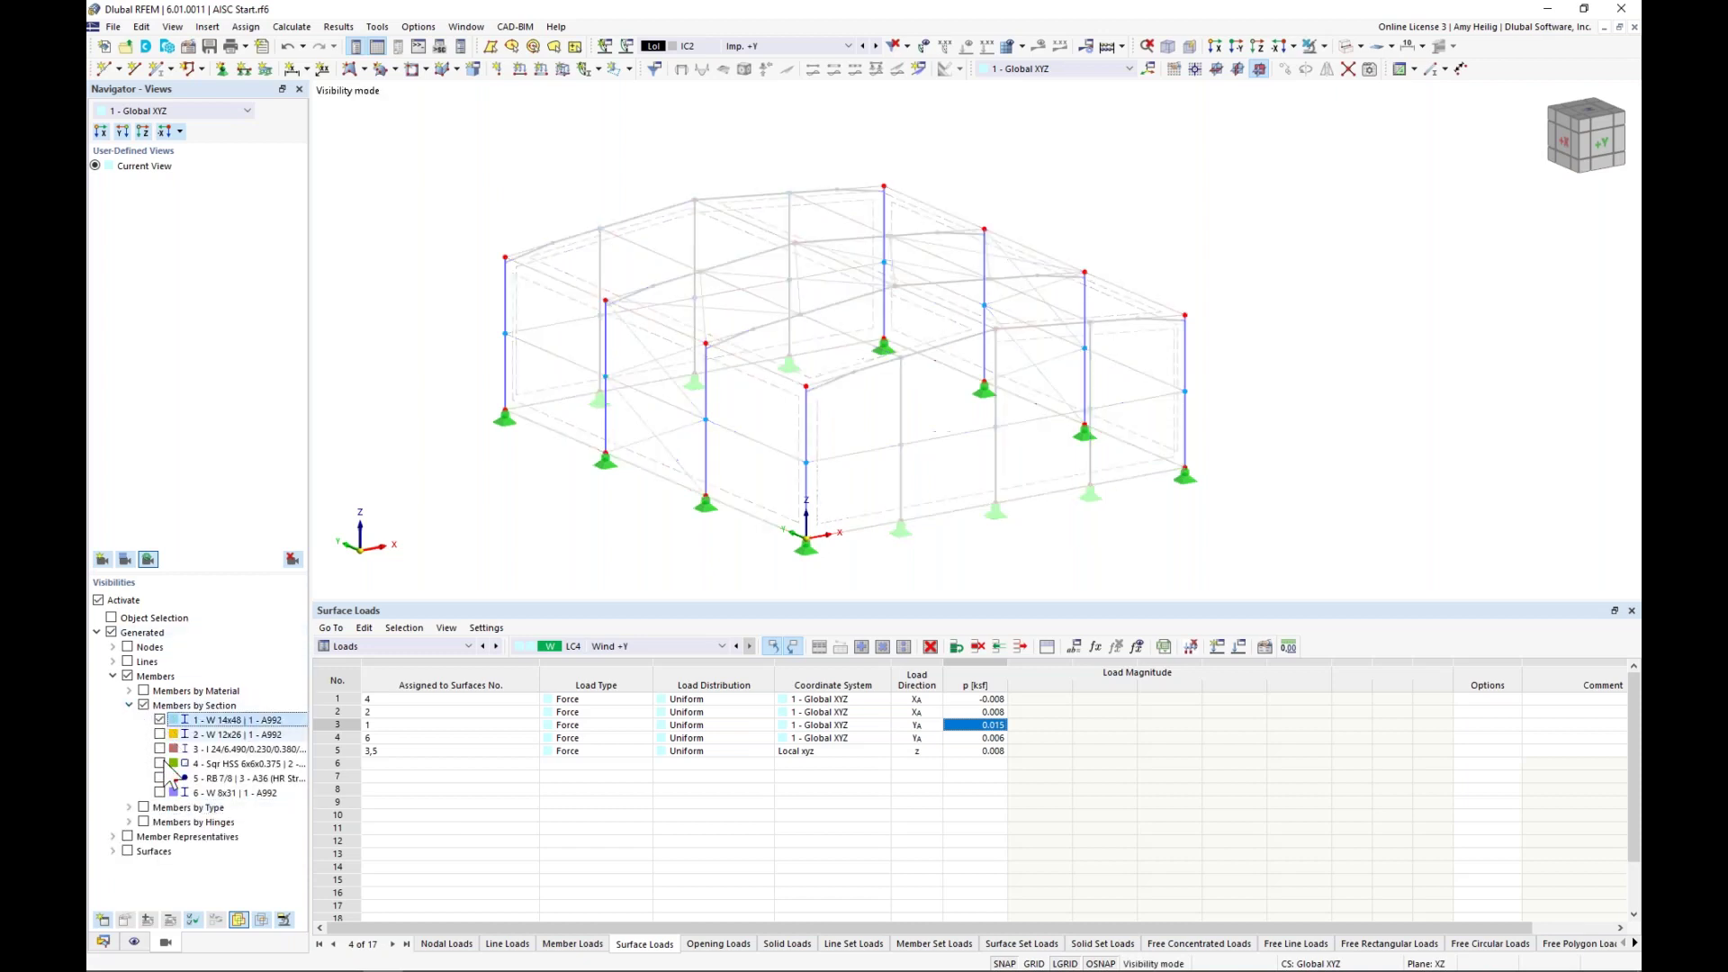
left_click(159, 792)
middle_click_drag(987, 505, 821, 448, "ctrl")
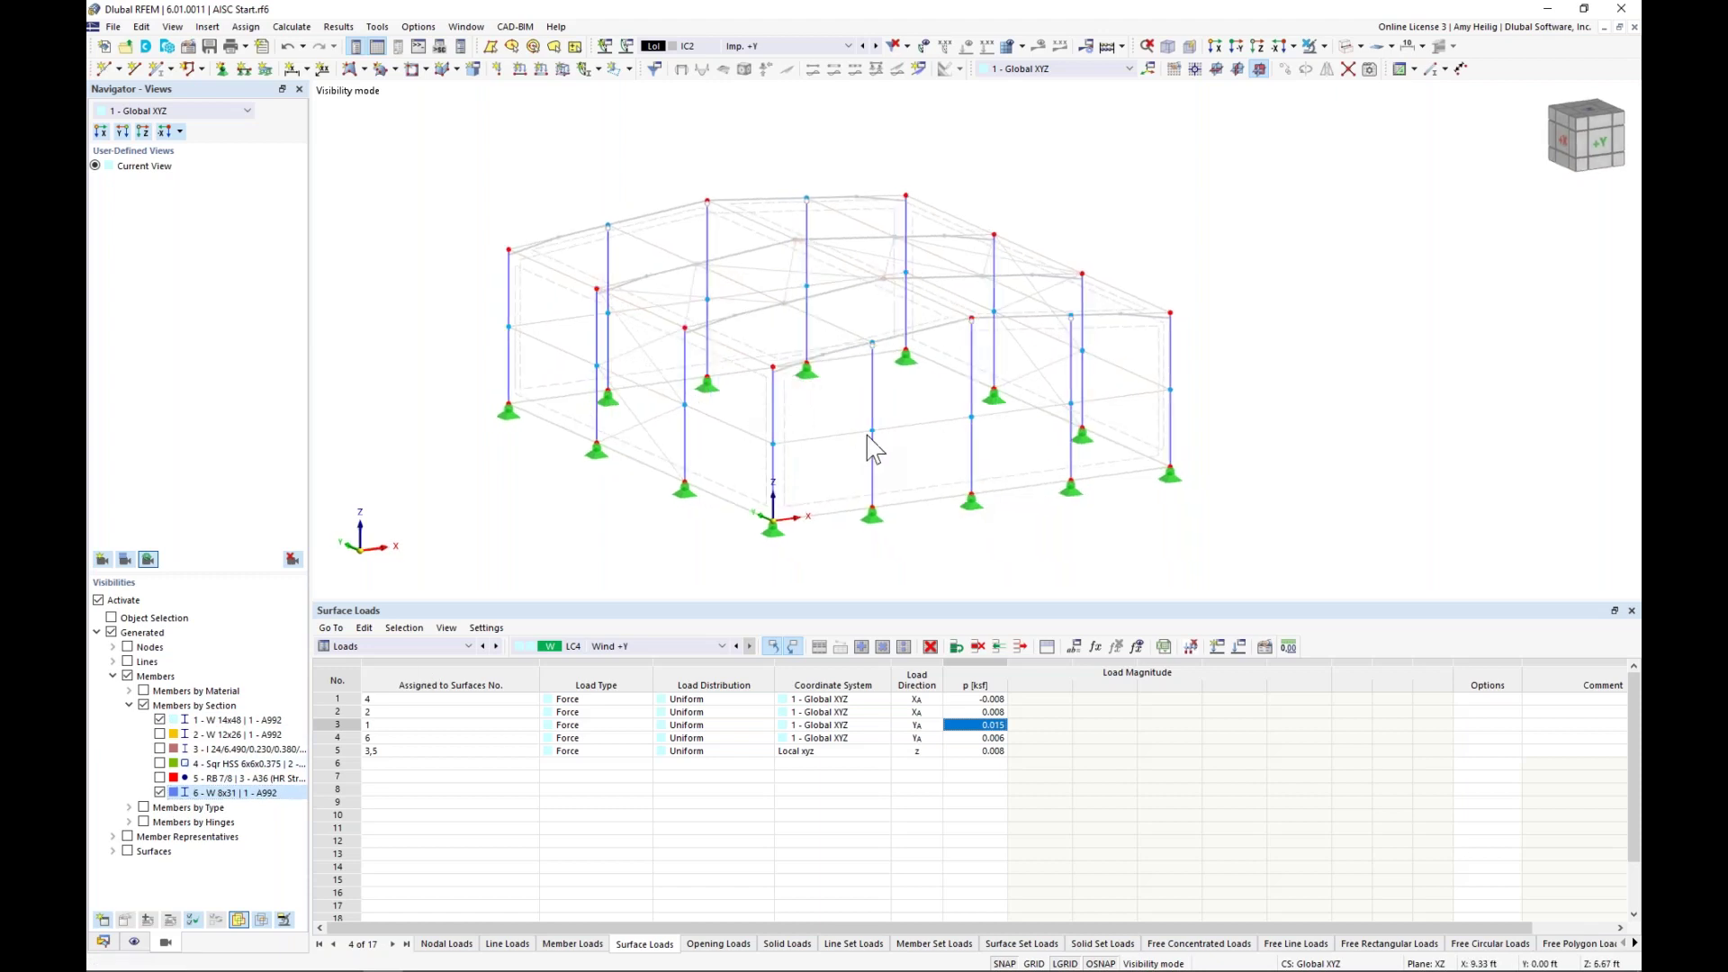
- Turn on the local axis systems of members to check the orientation of the columns
right_click(881, 493)
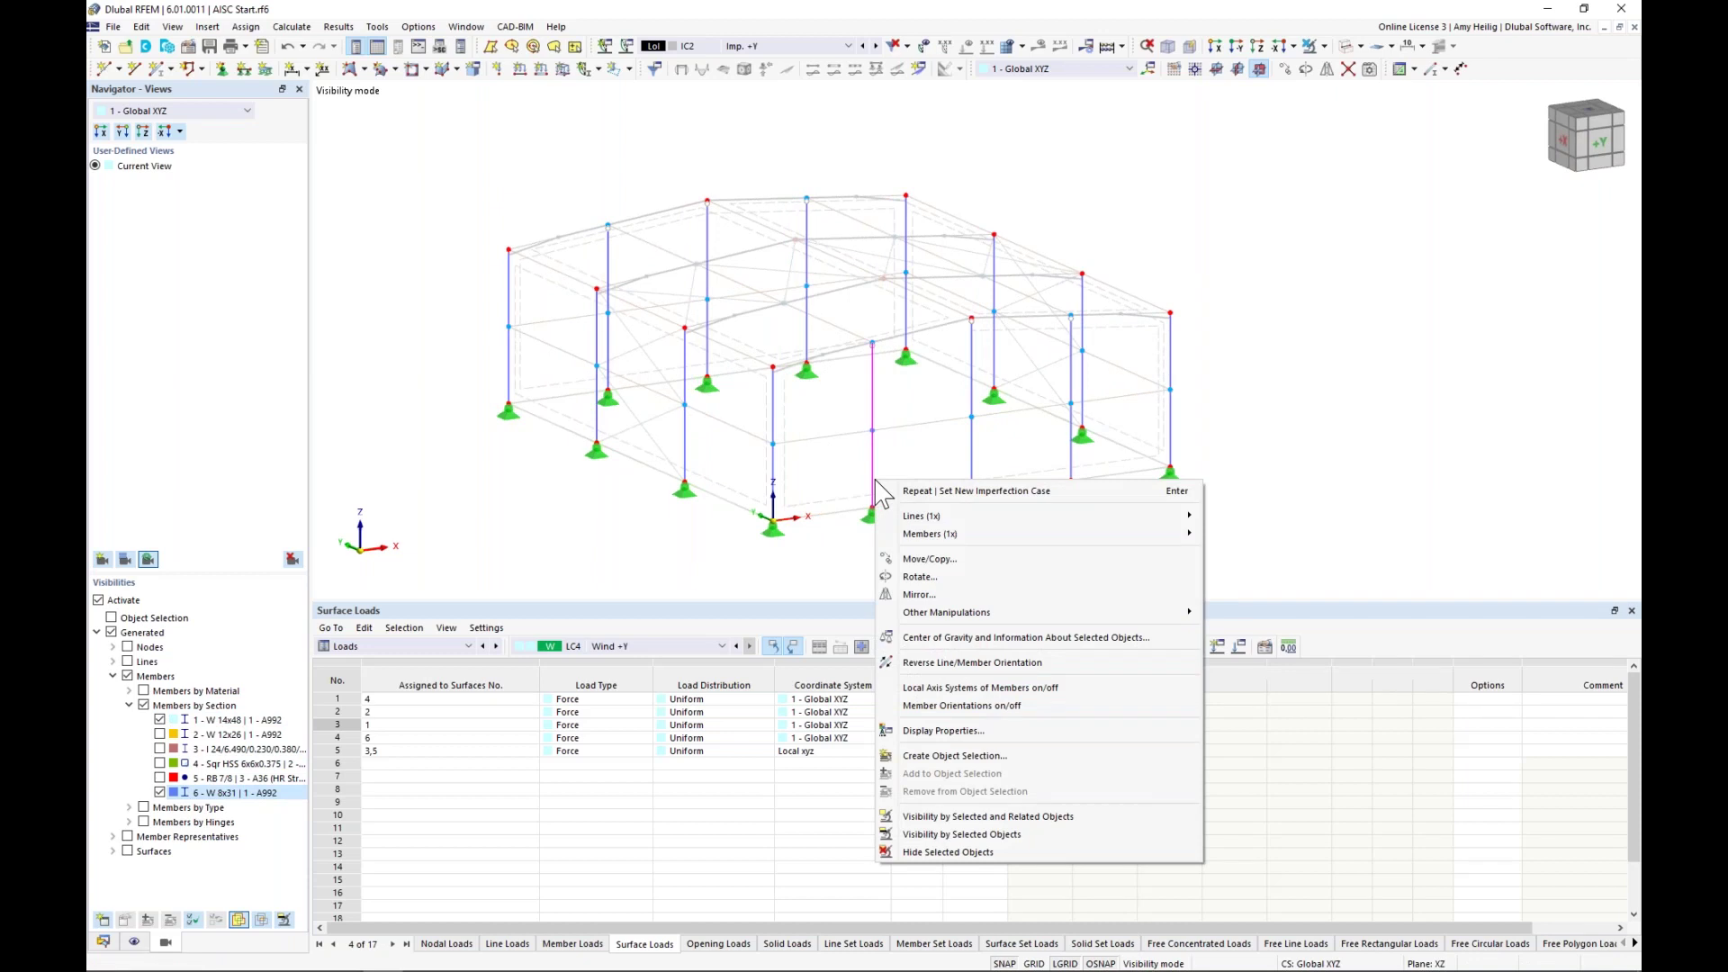
left_click(949, 693)
middle_click_drag(936, 482, 997, 467)
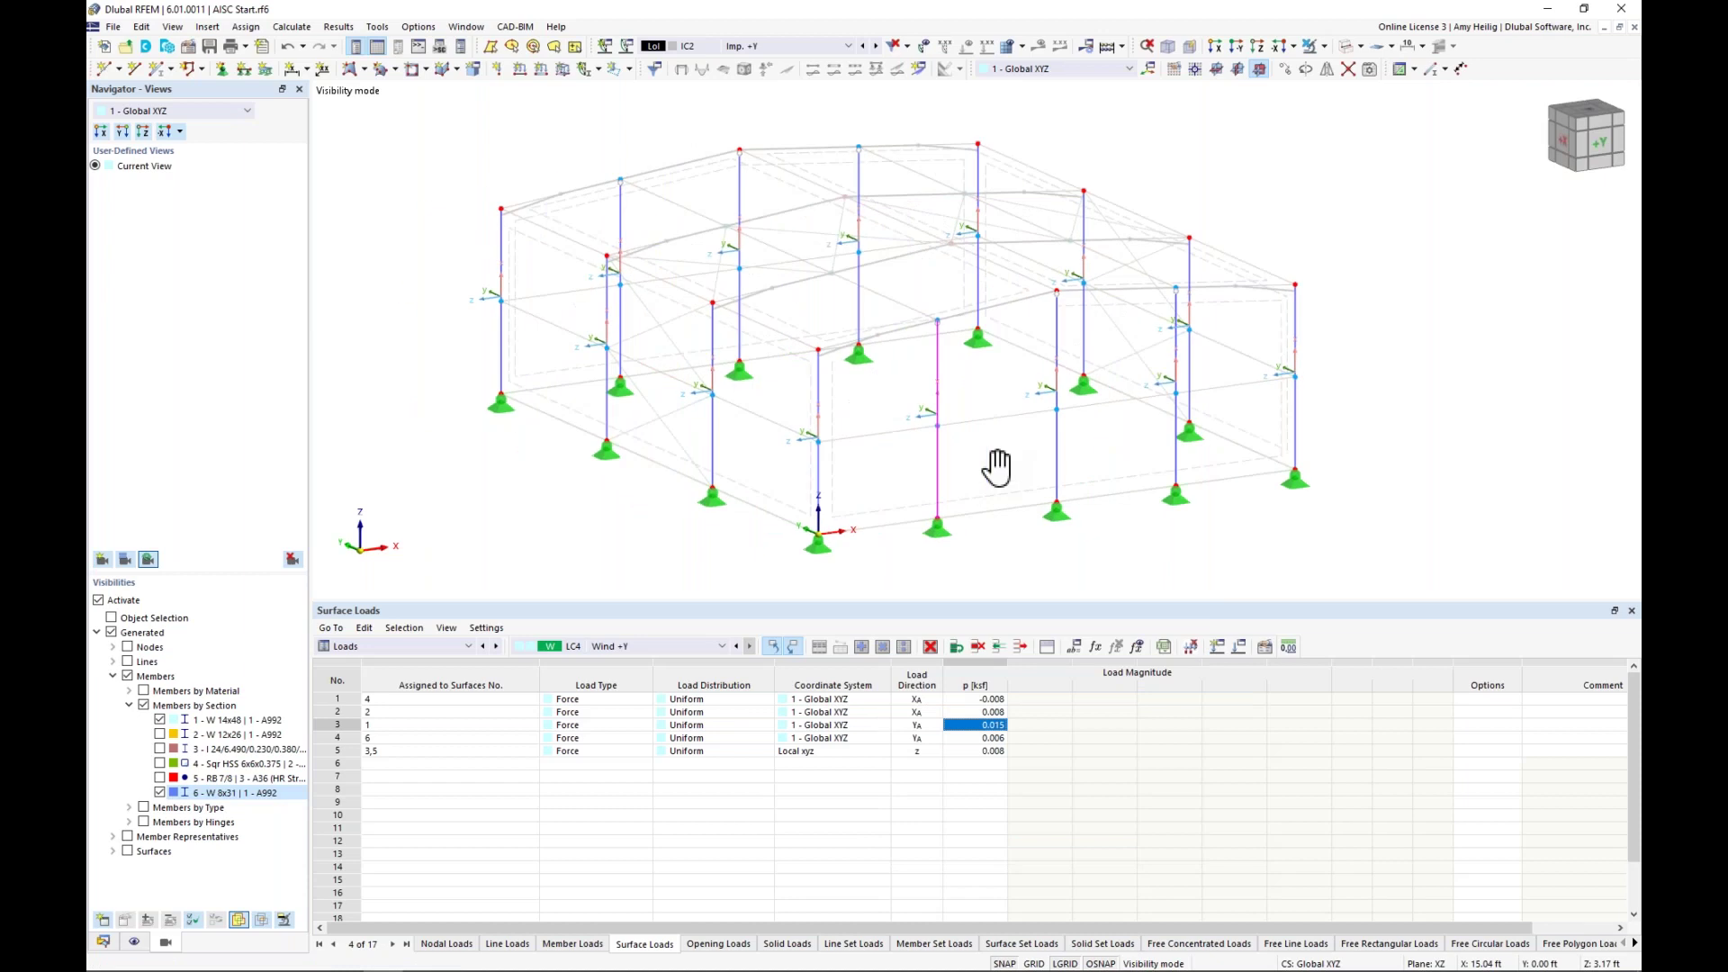
- Start a new member imperfection in IC1 - Imp. +X with the definition type ANSI/AISC 360-16 | Current
left_click(102, 941)
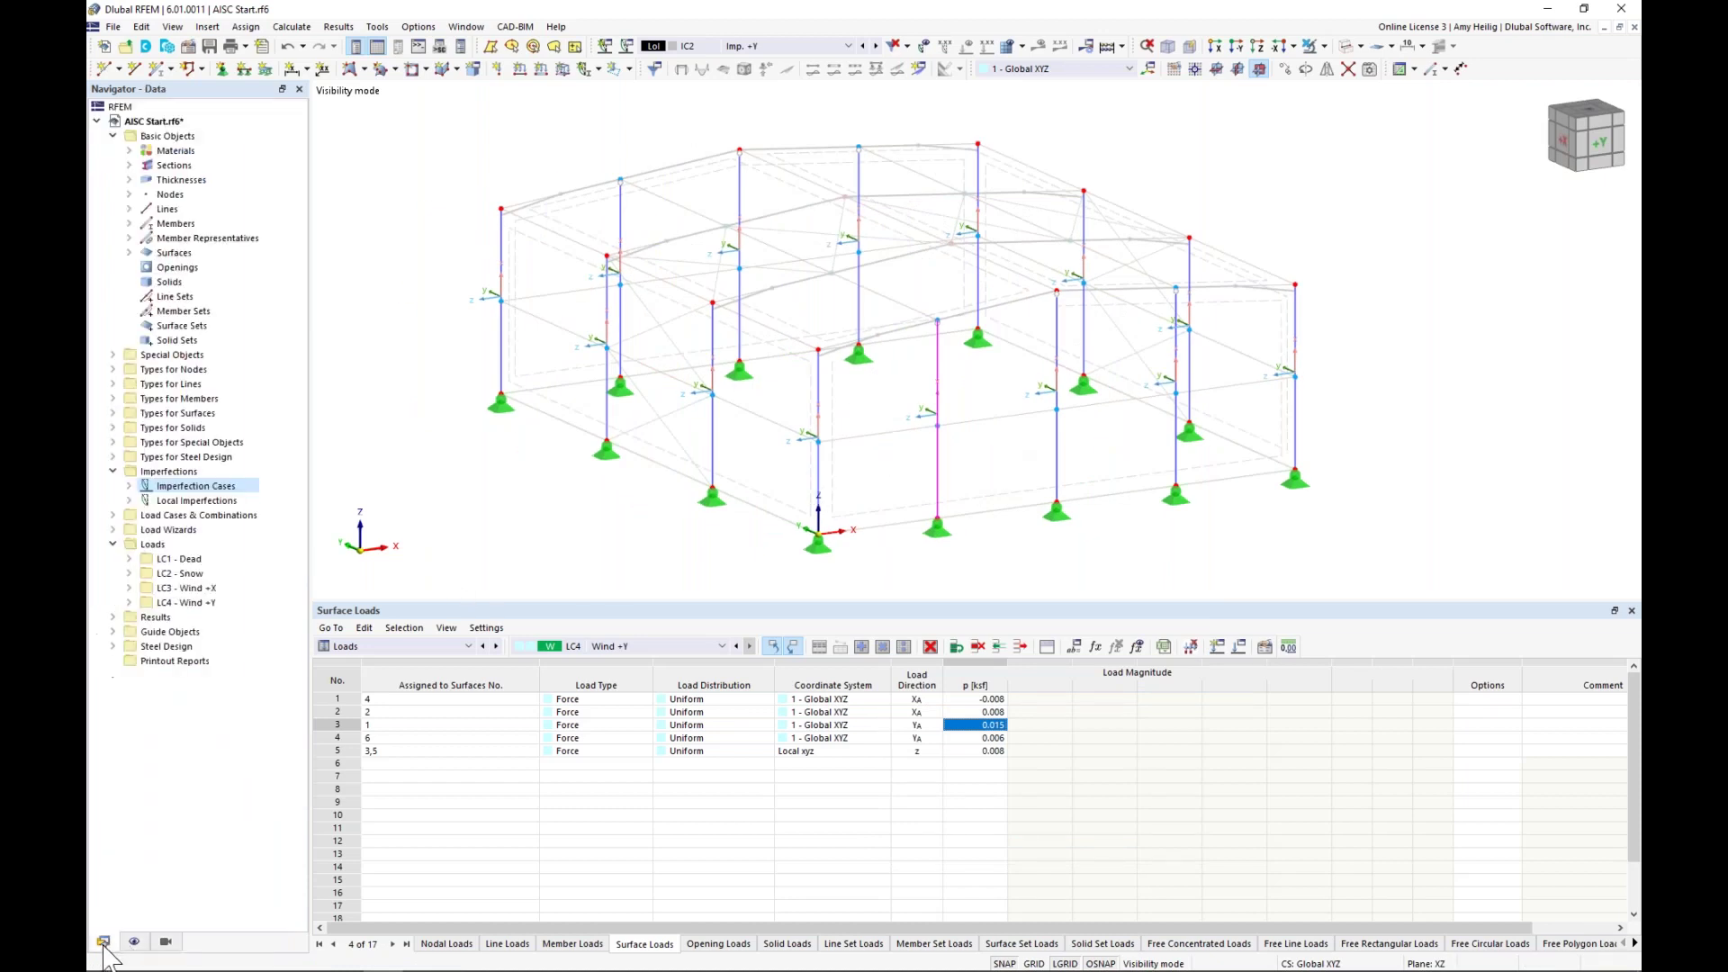
left_click(130, 501)
left_click(129, 486)
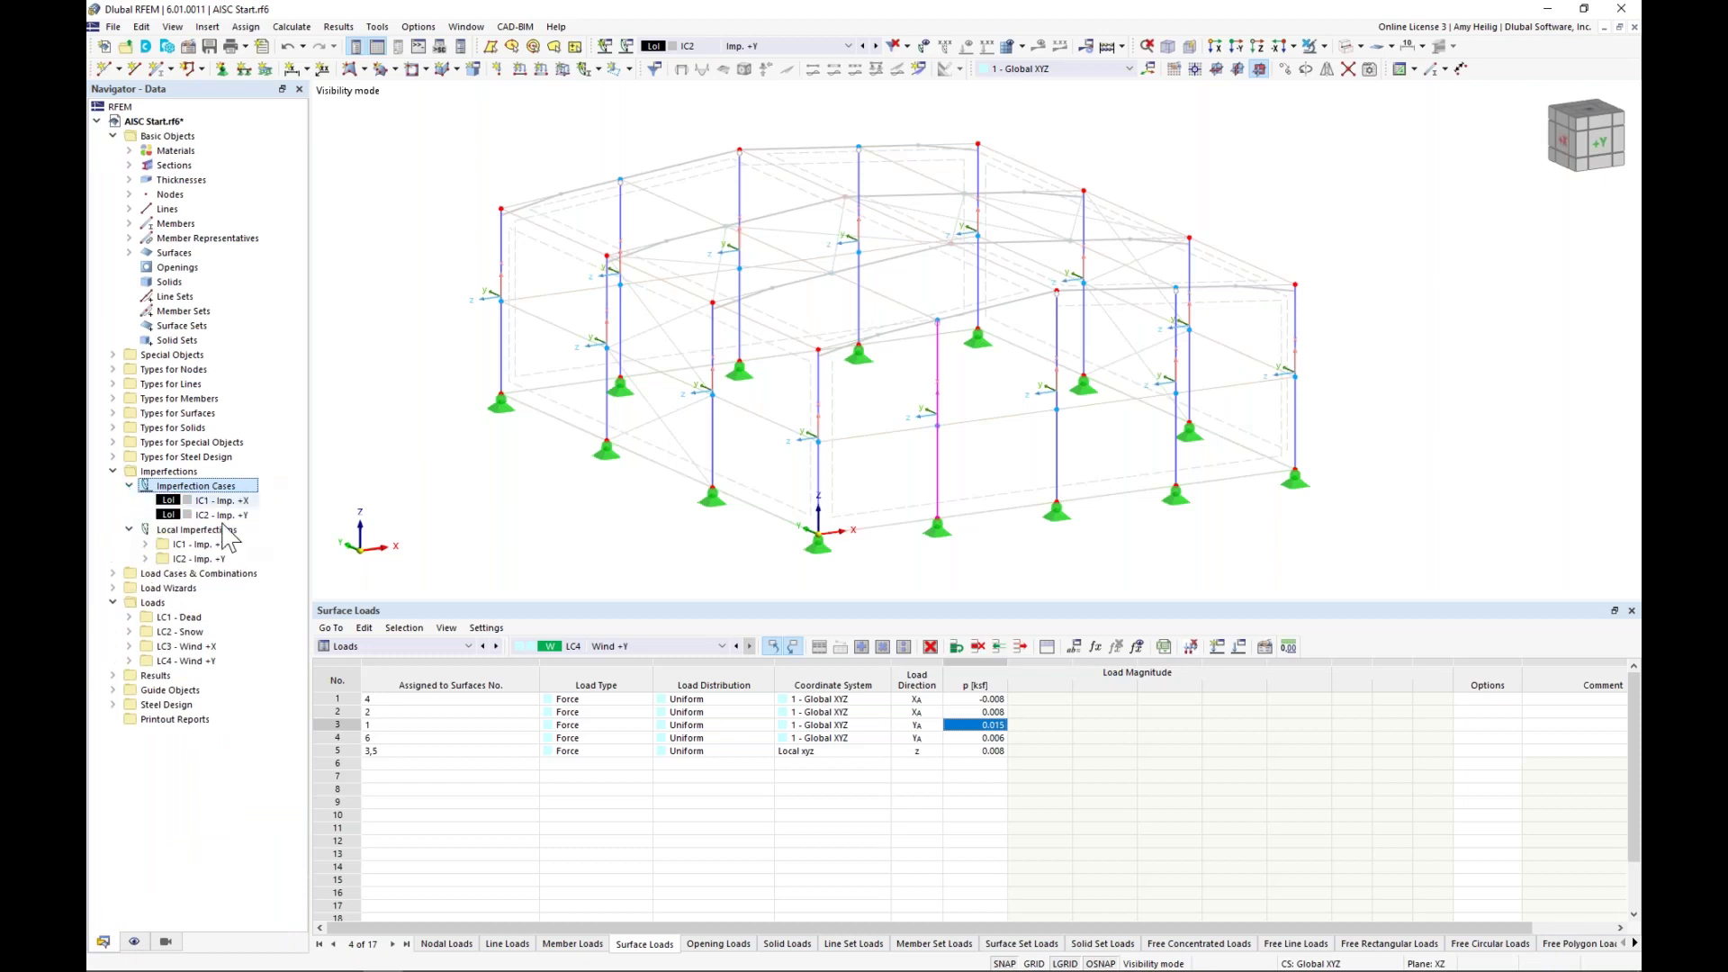
left_click(145, 544)
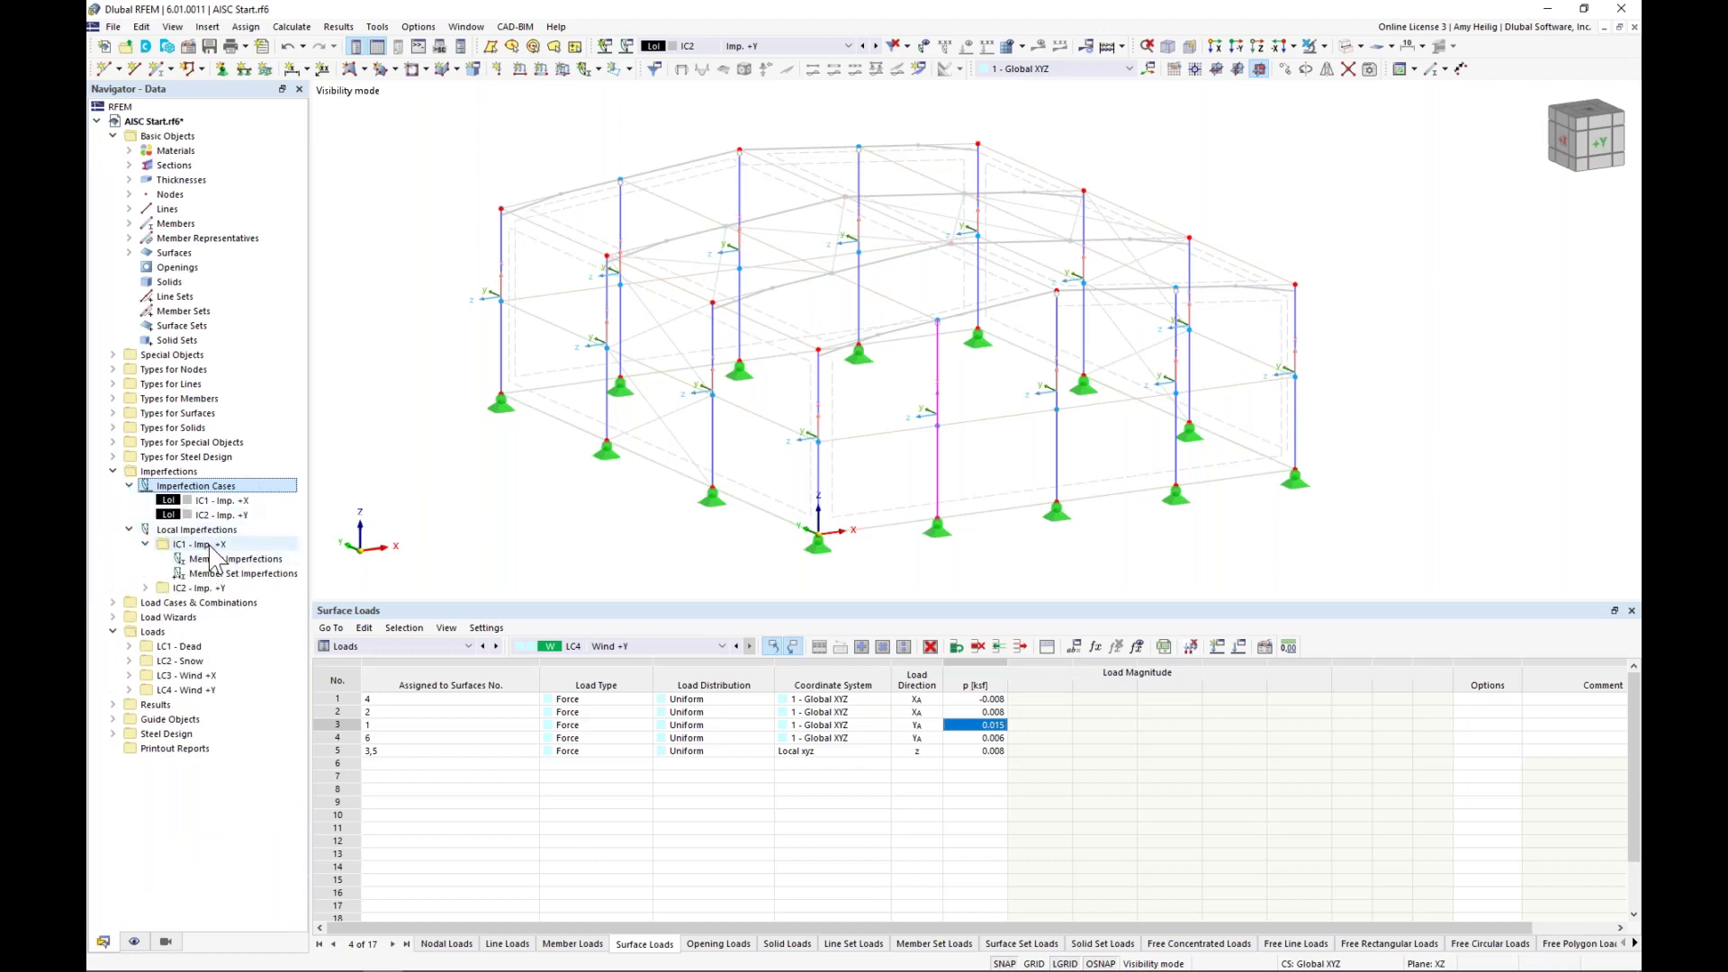
left_click(144, 588)
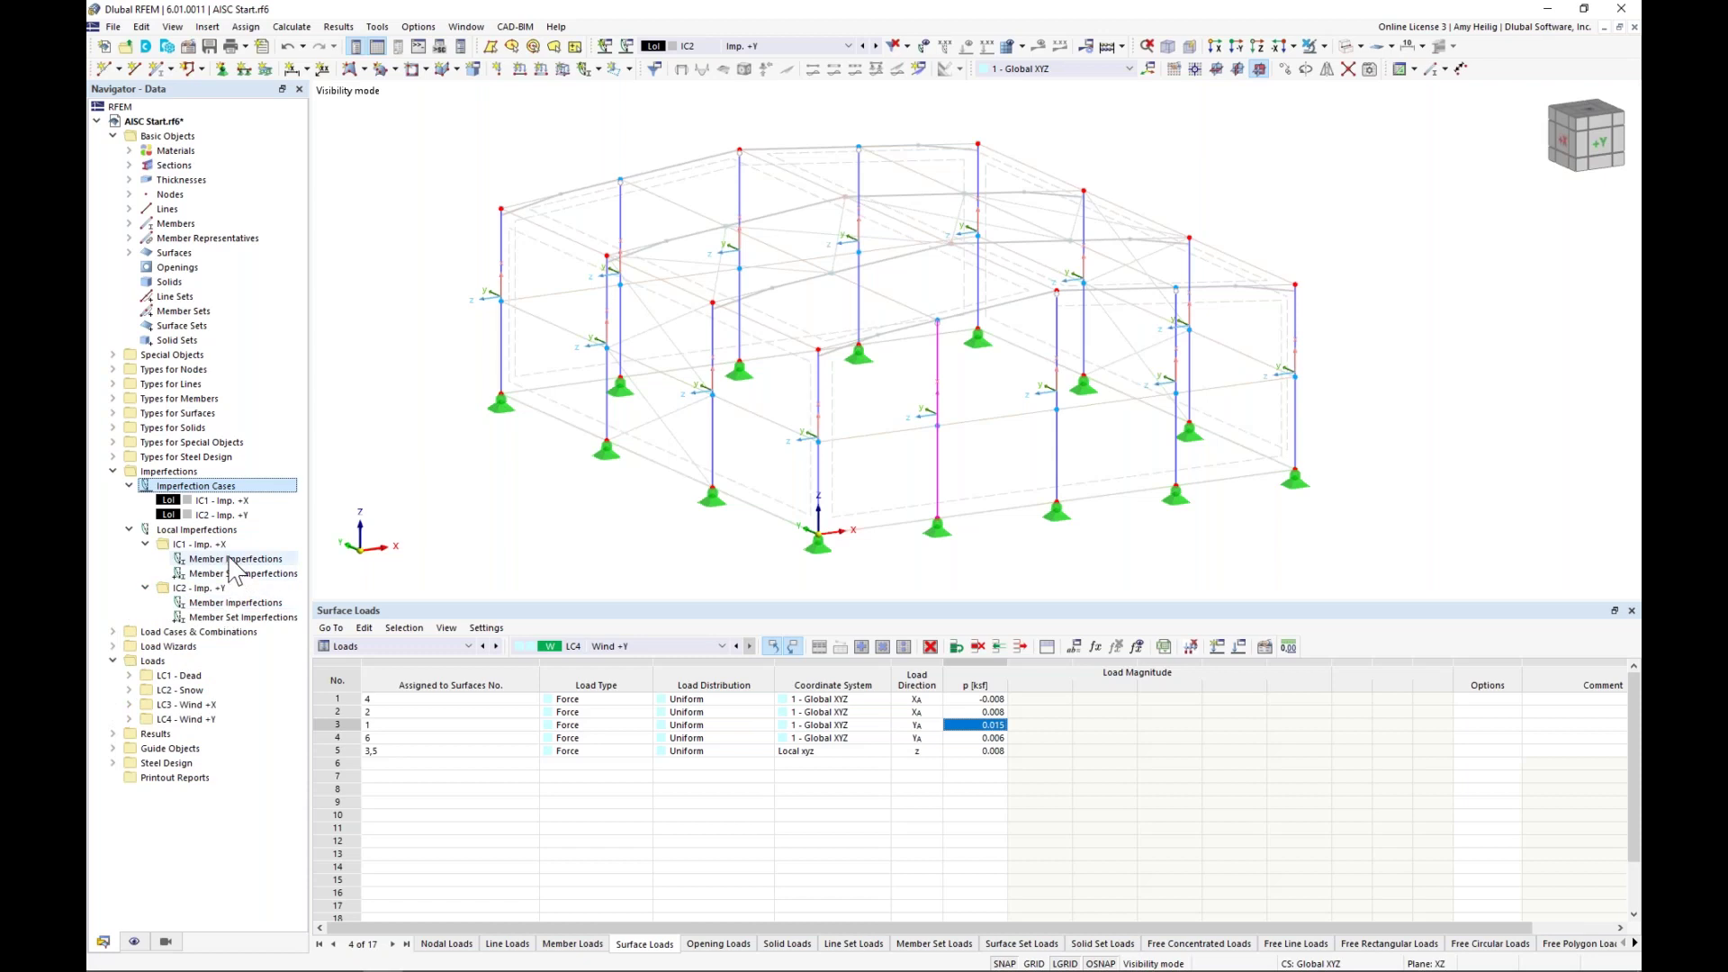
right_click(229, 557)
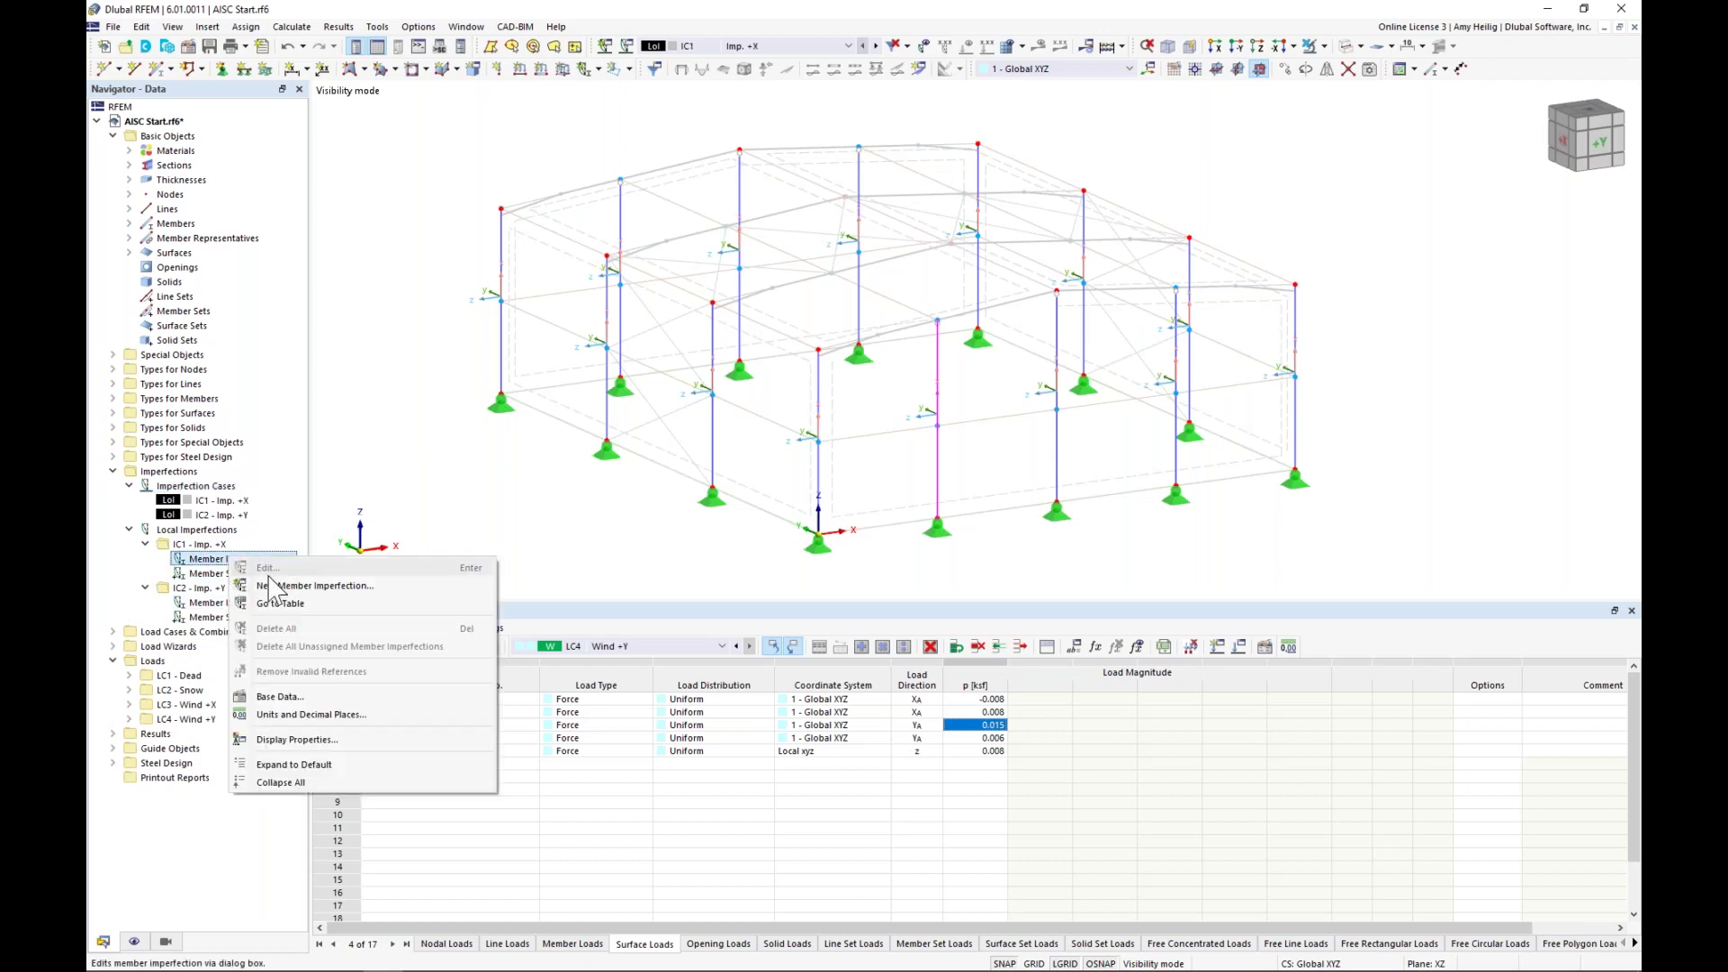
left_click(273, 587)
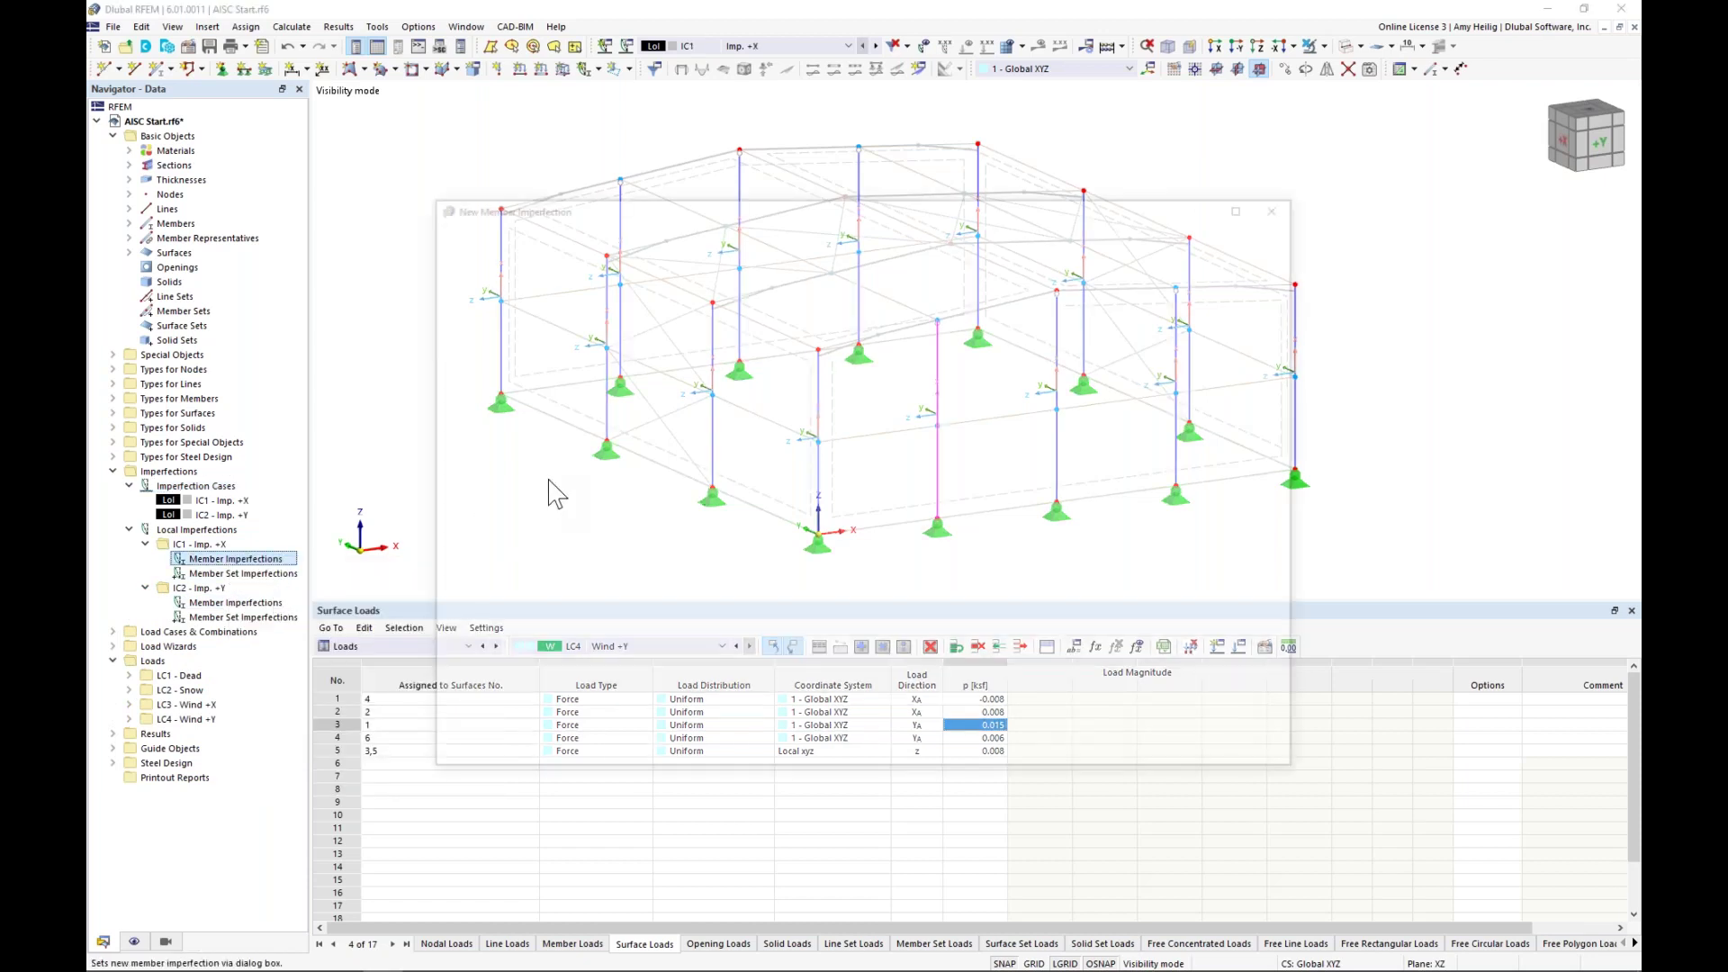
left_click(510, 384)
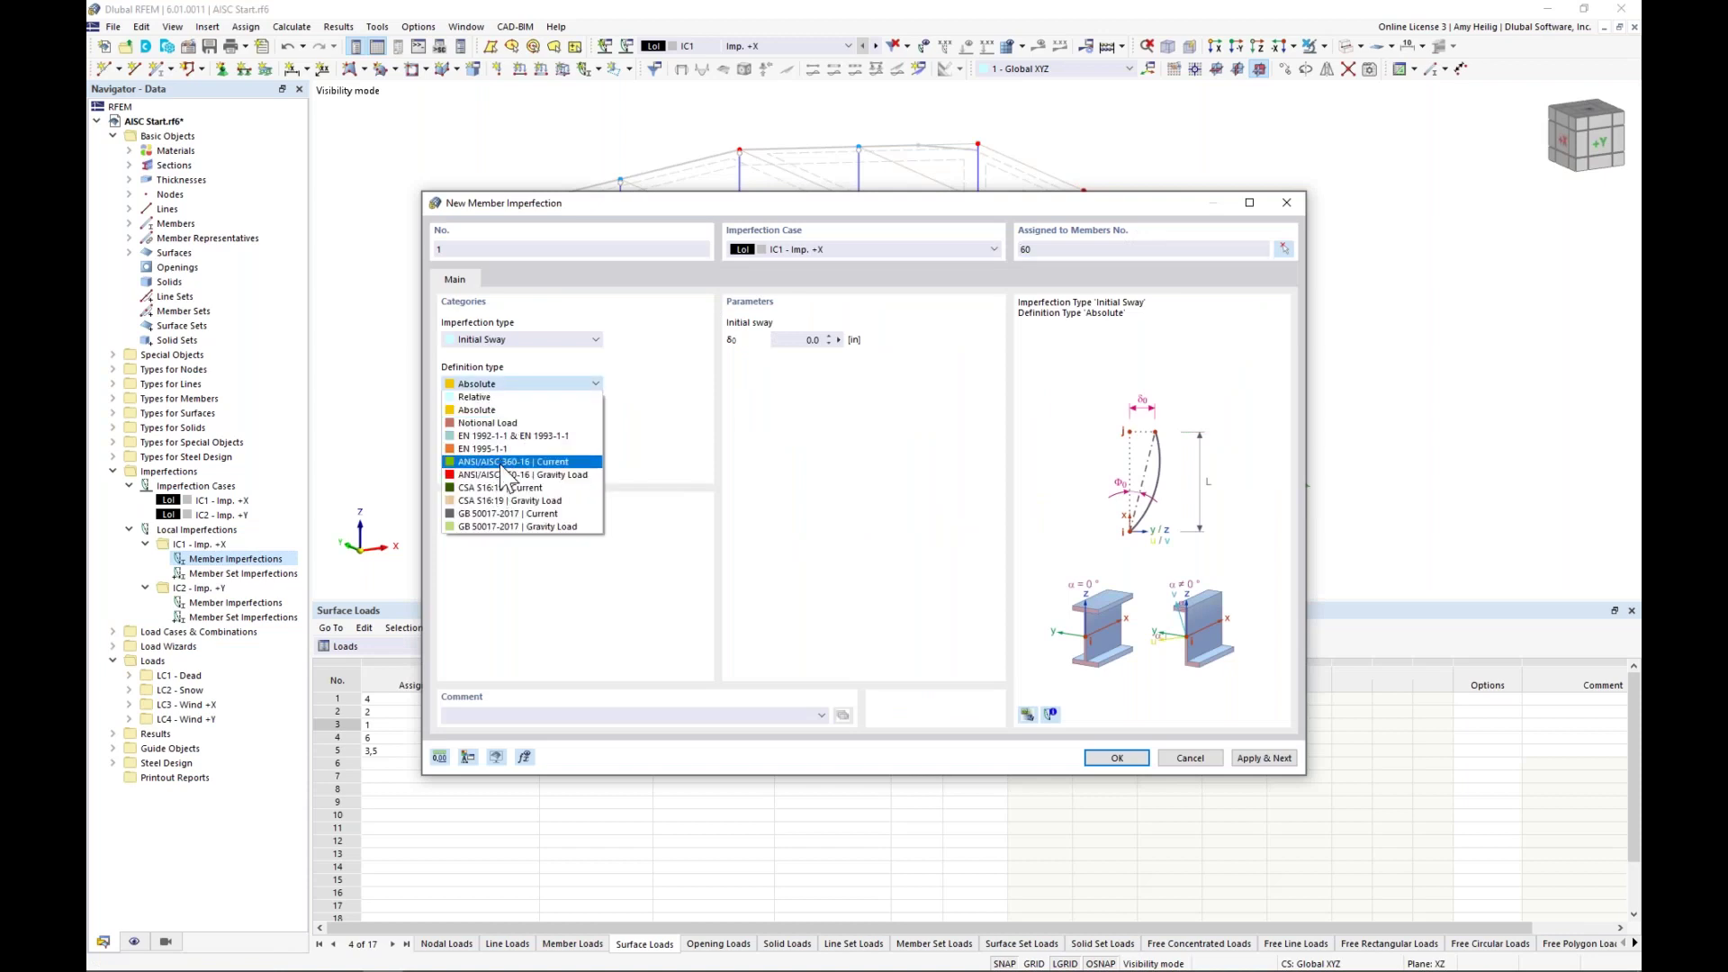
left_click(503, 463)
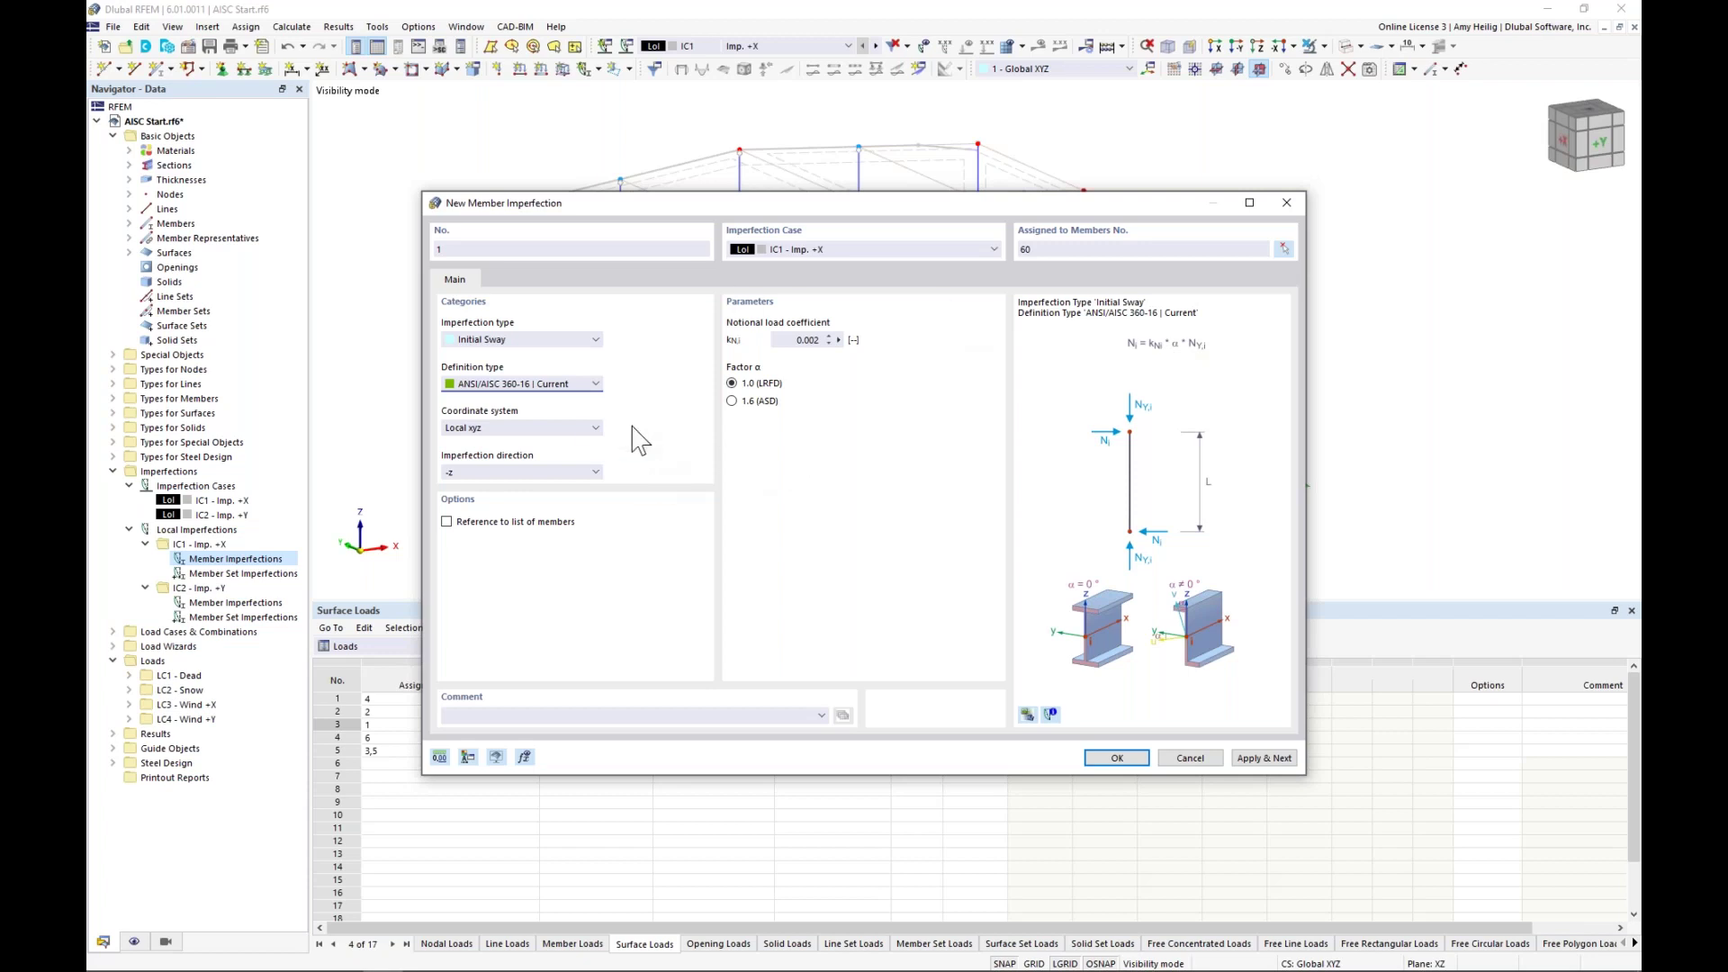
- Assign the IC1 member imperfection to all visible columns and apply it, continuing with another new member imperfection
left_click_drag(756, 214, 866, 474)
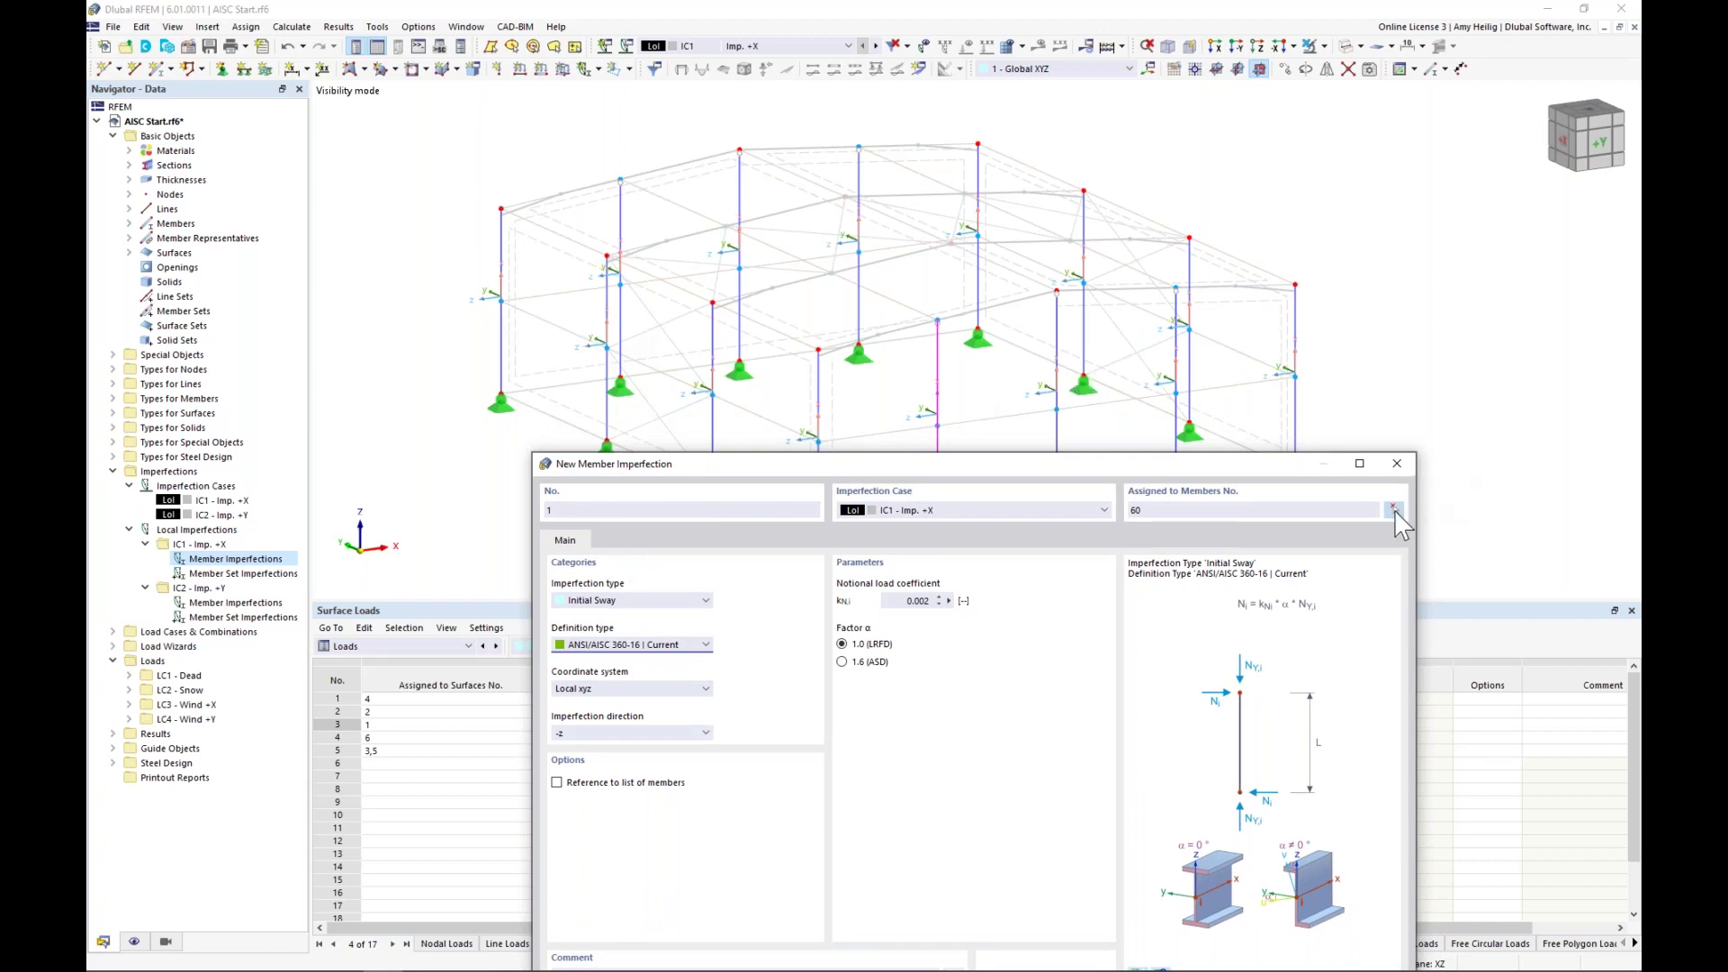
left_click(1393, 509)
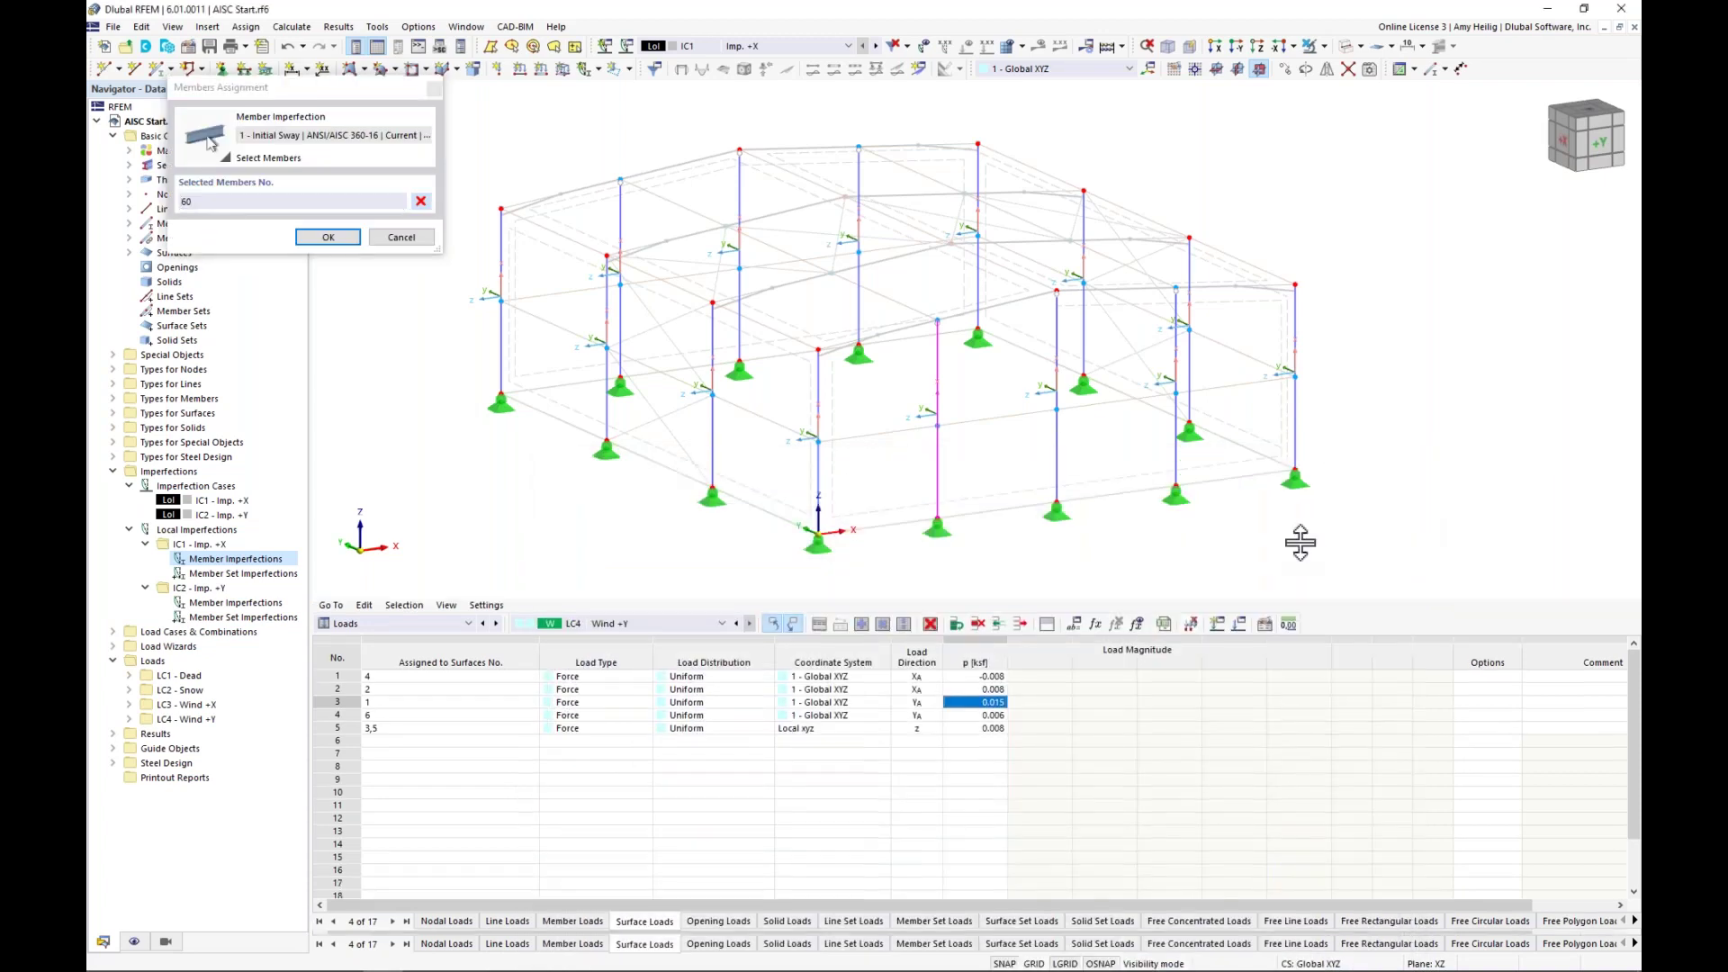
left_click_drag(630, 201, 768, 648)
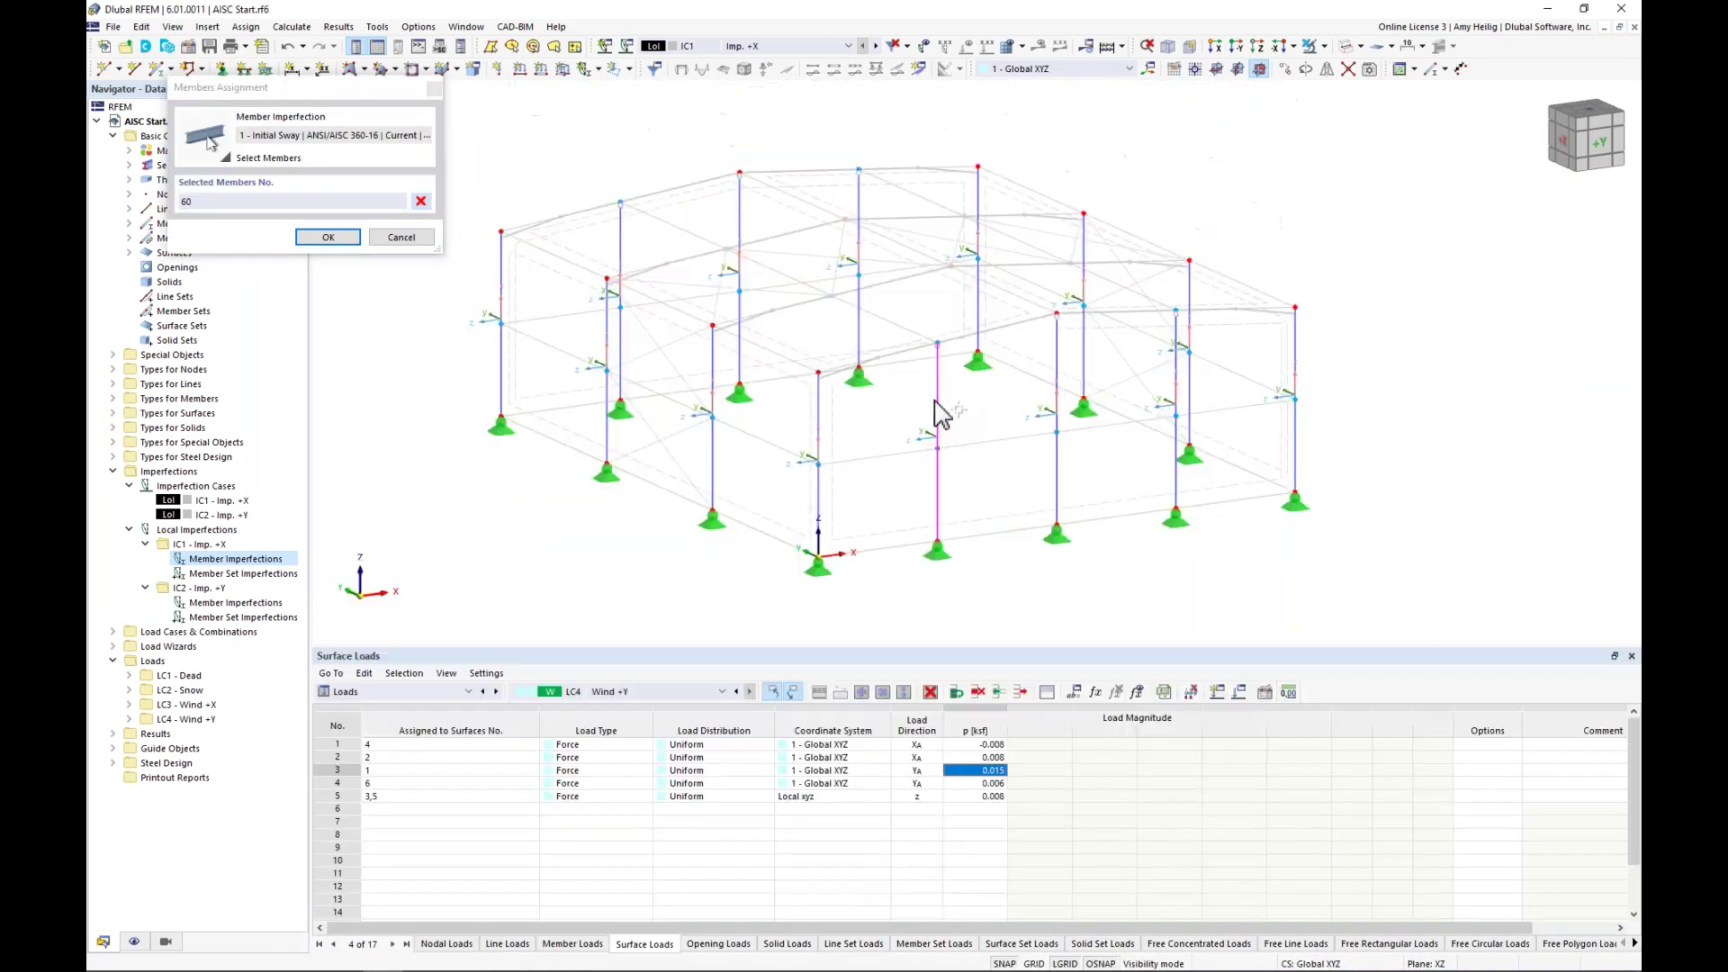
left_click_drag(1388, 573, 509, 142)
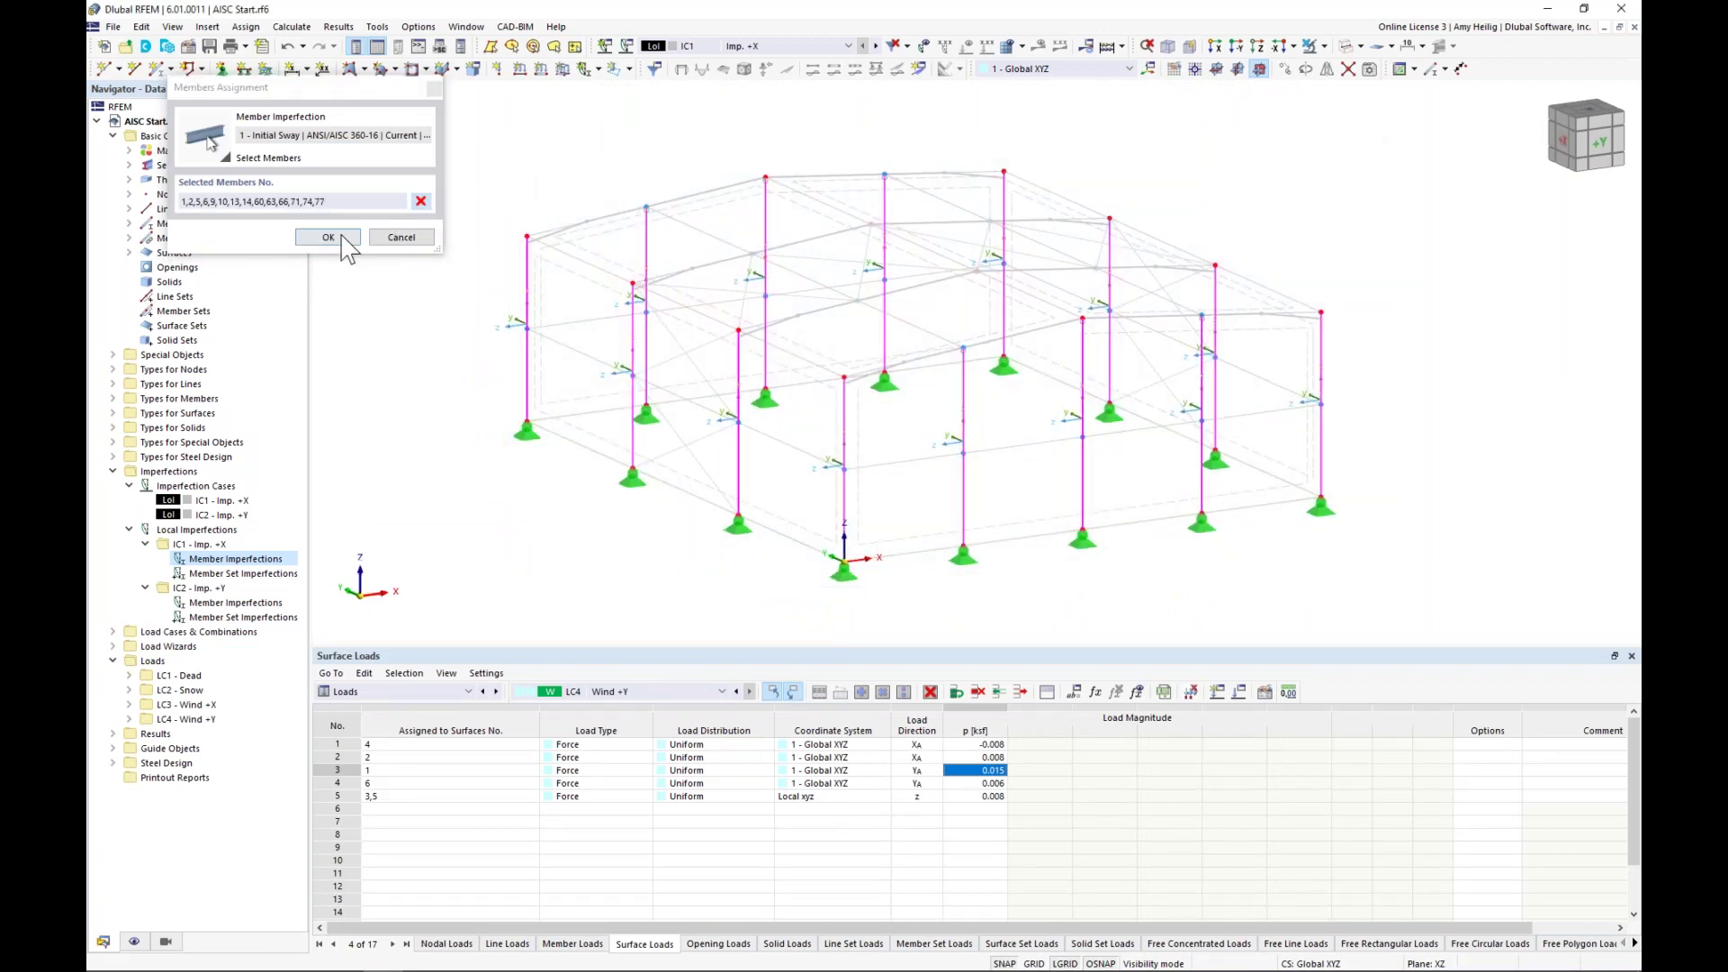
left_click(328, 236)
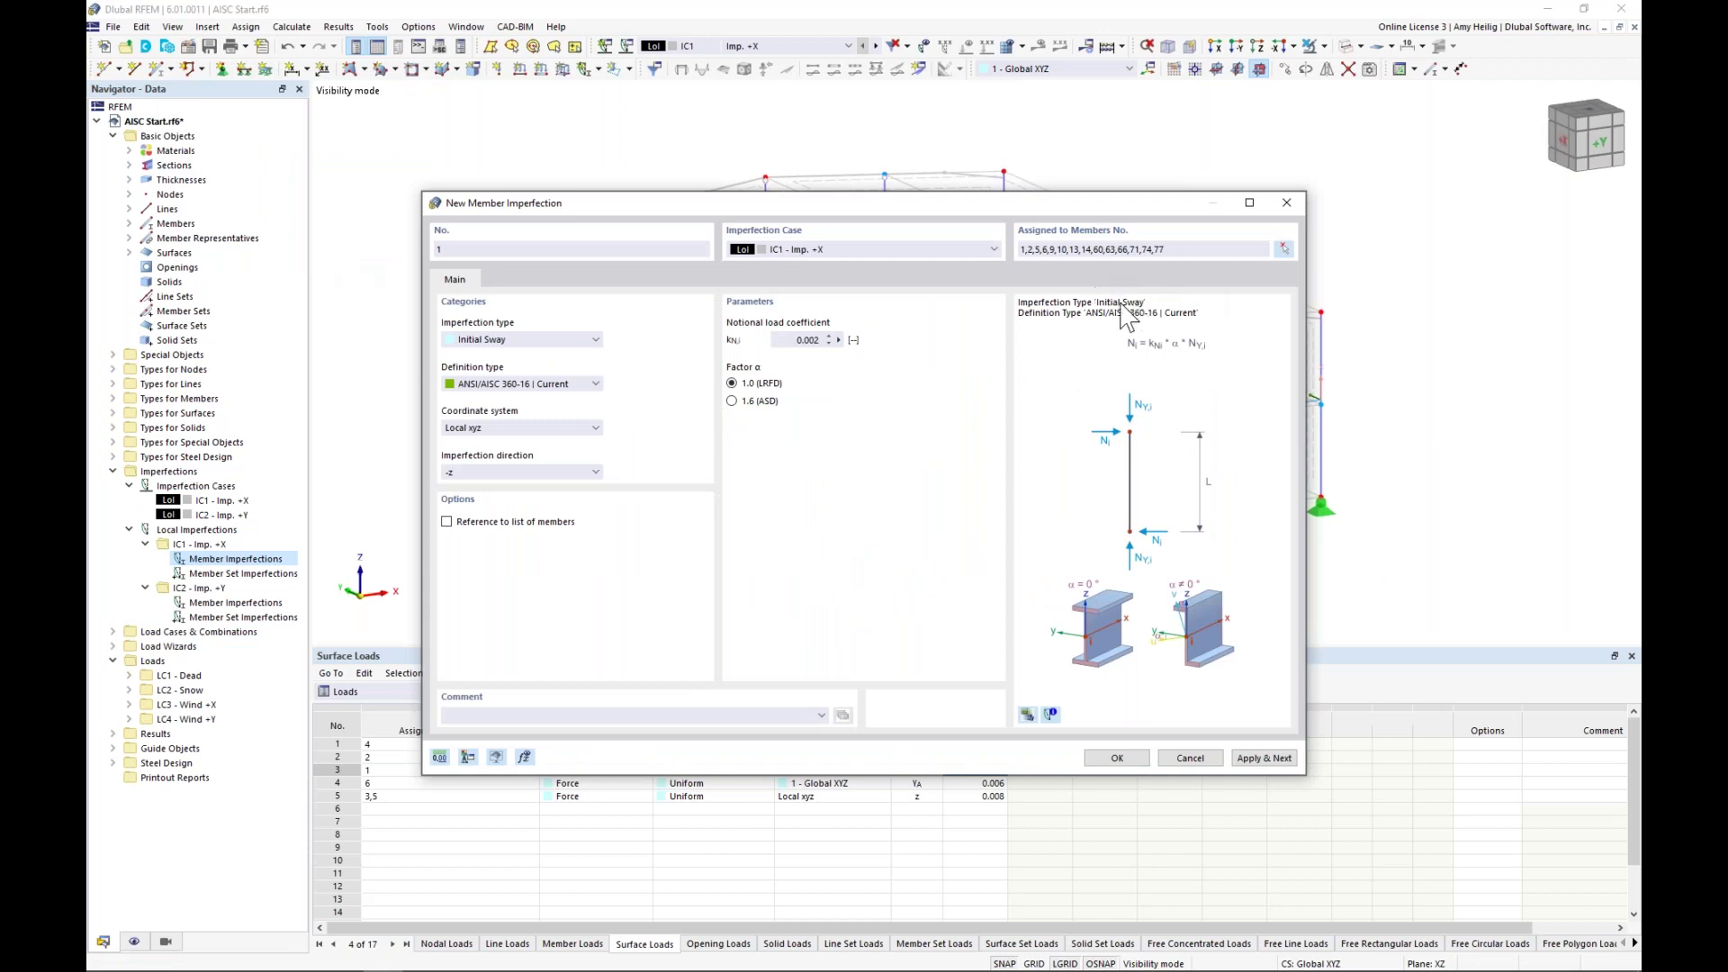
left_click(1283, 758)
- Set the new member imperfection to case IC2 - Imp. +Y with the imperfection direction local y
left_click(845, 251)
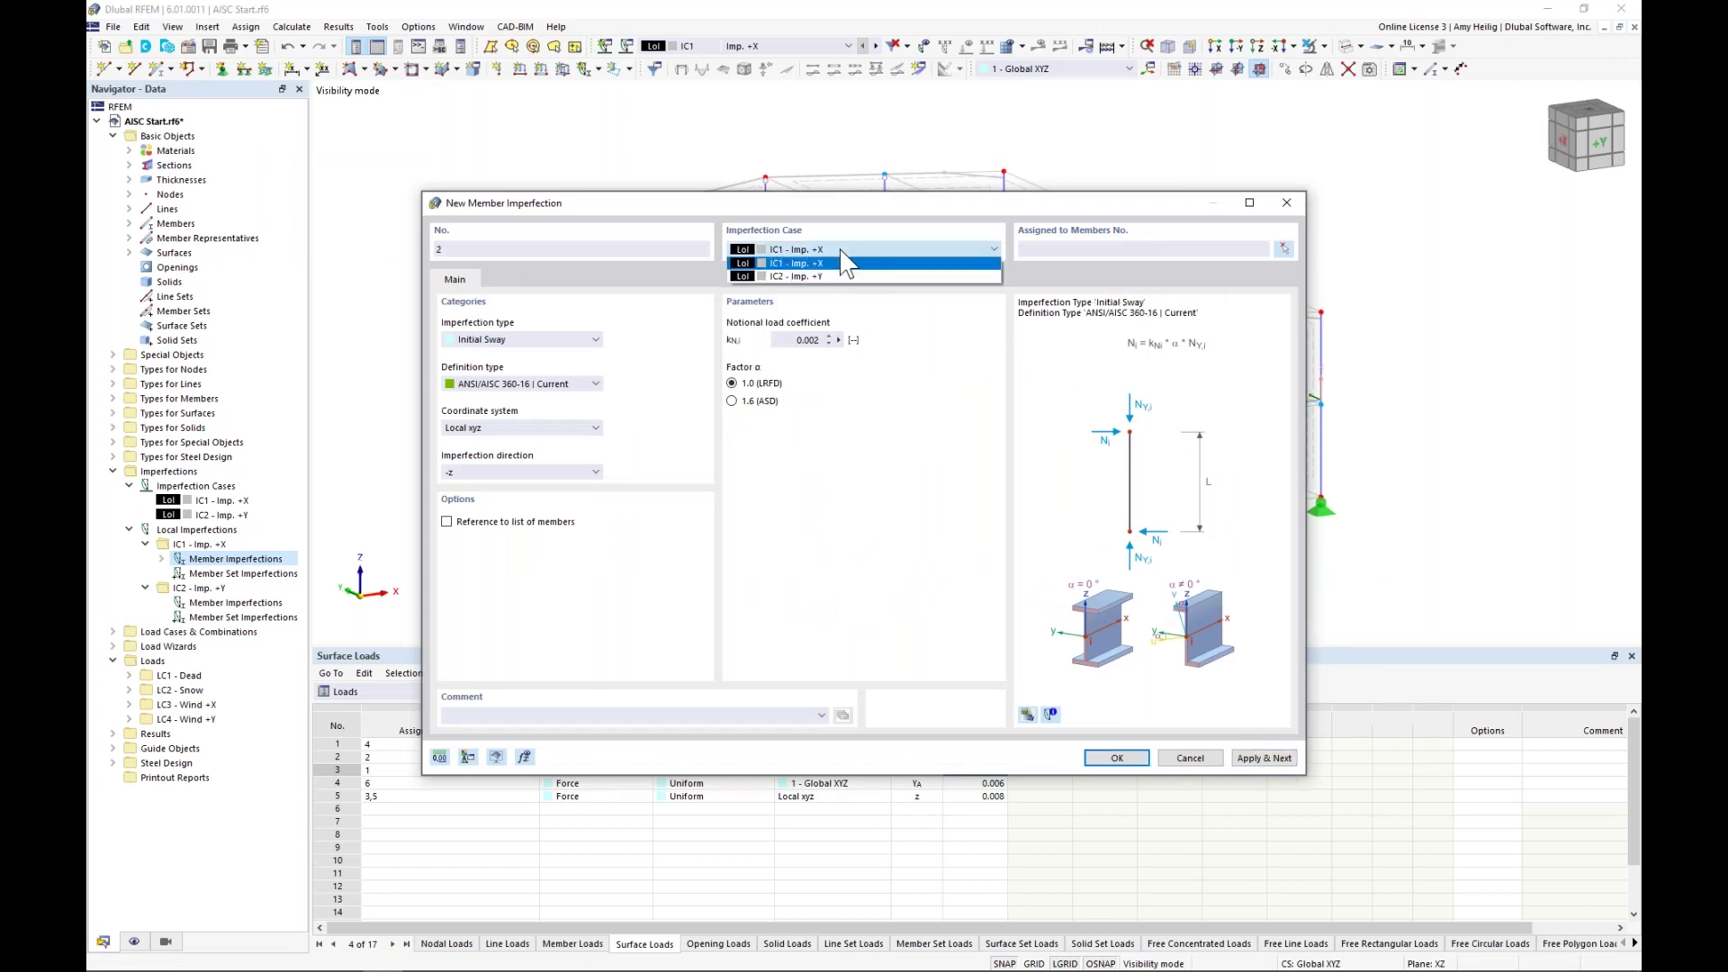
left_click(839, 277)
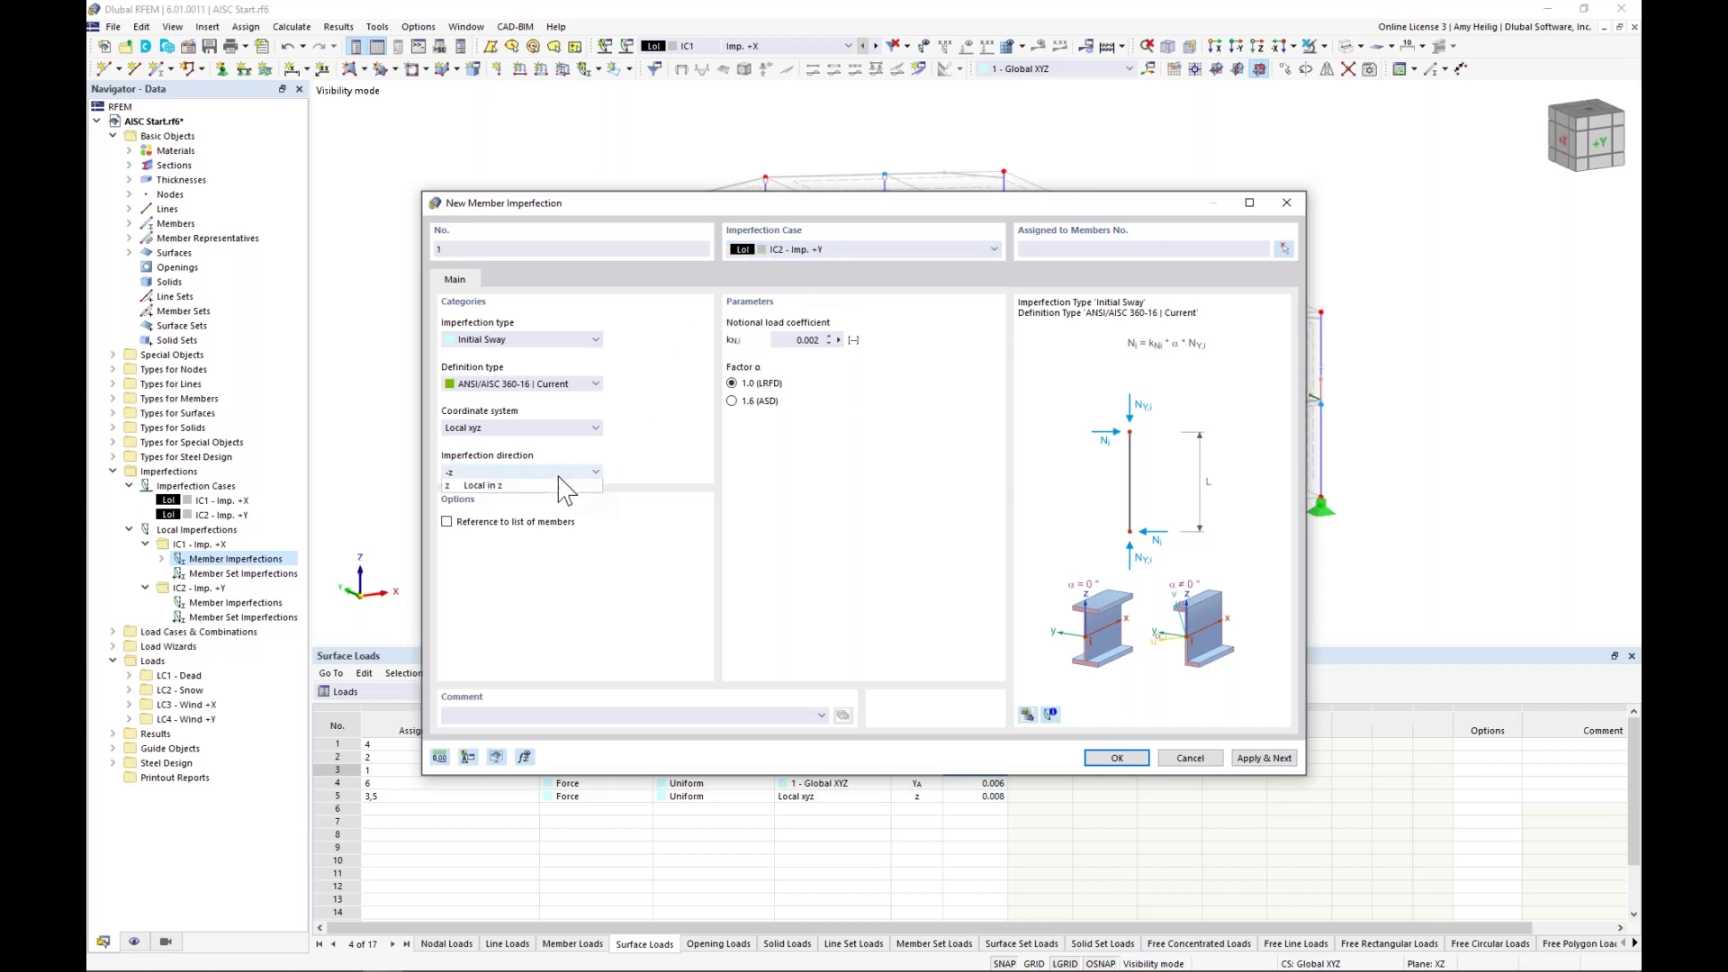
left_click(558, 473)
left_click(524, 520)
left_click_drag(651, 204, 660, 428)
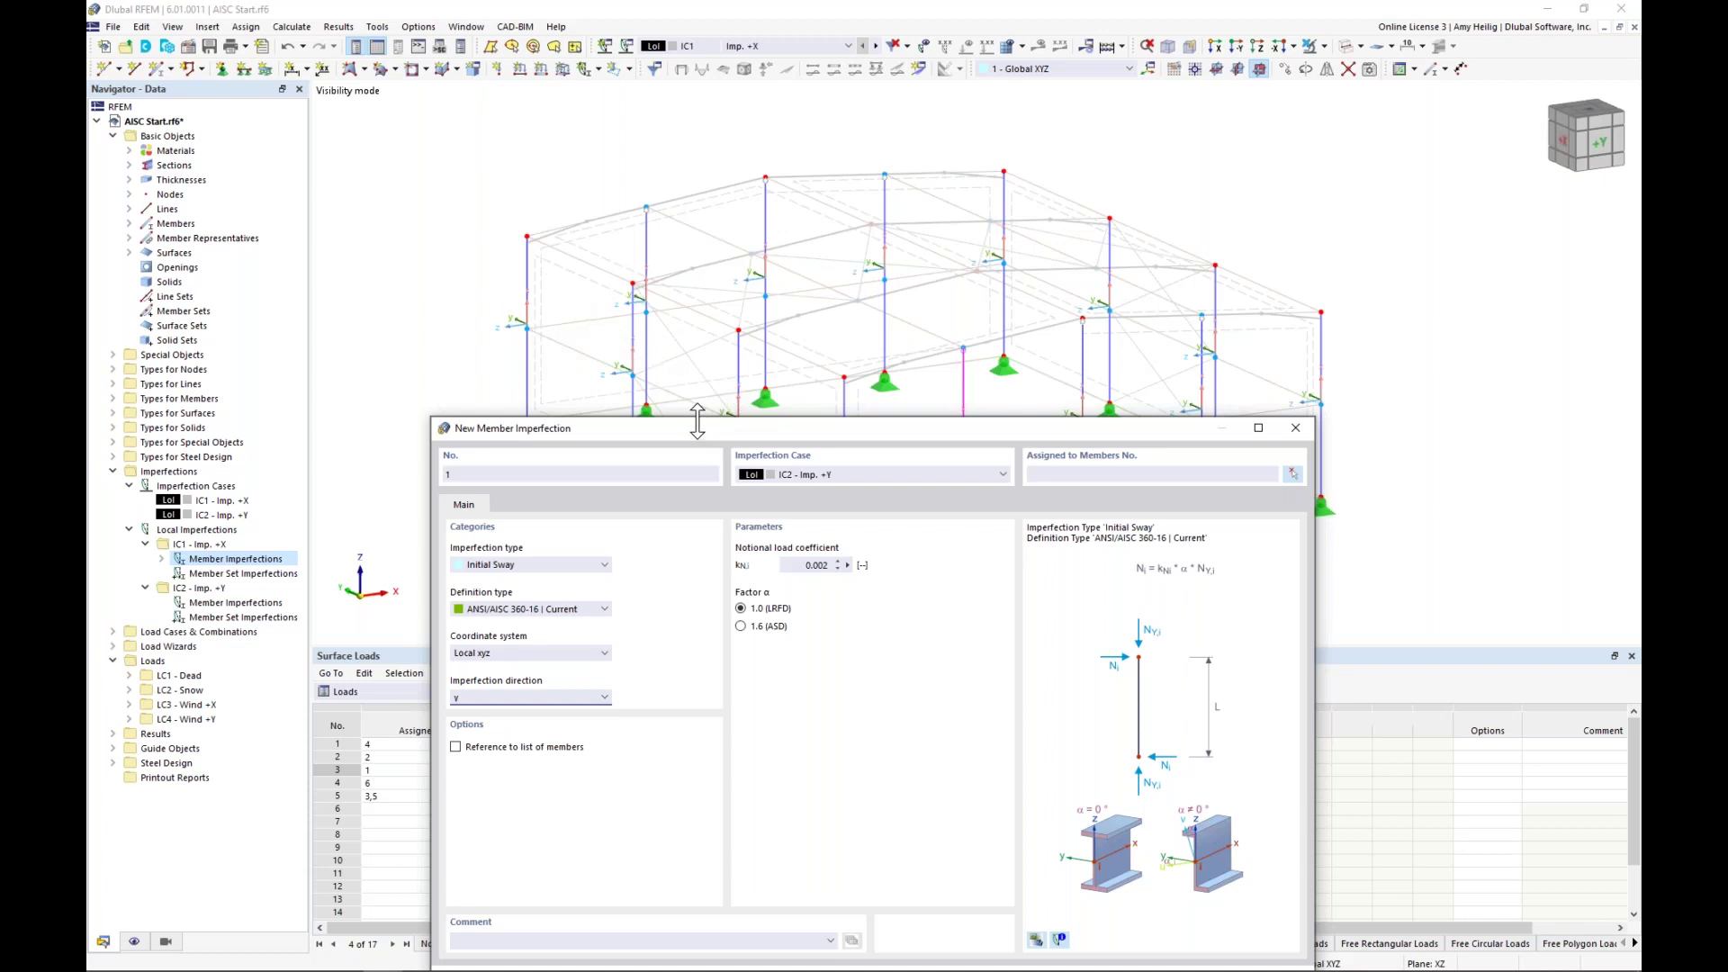
left_click_drag(702, 437, 734, 205)
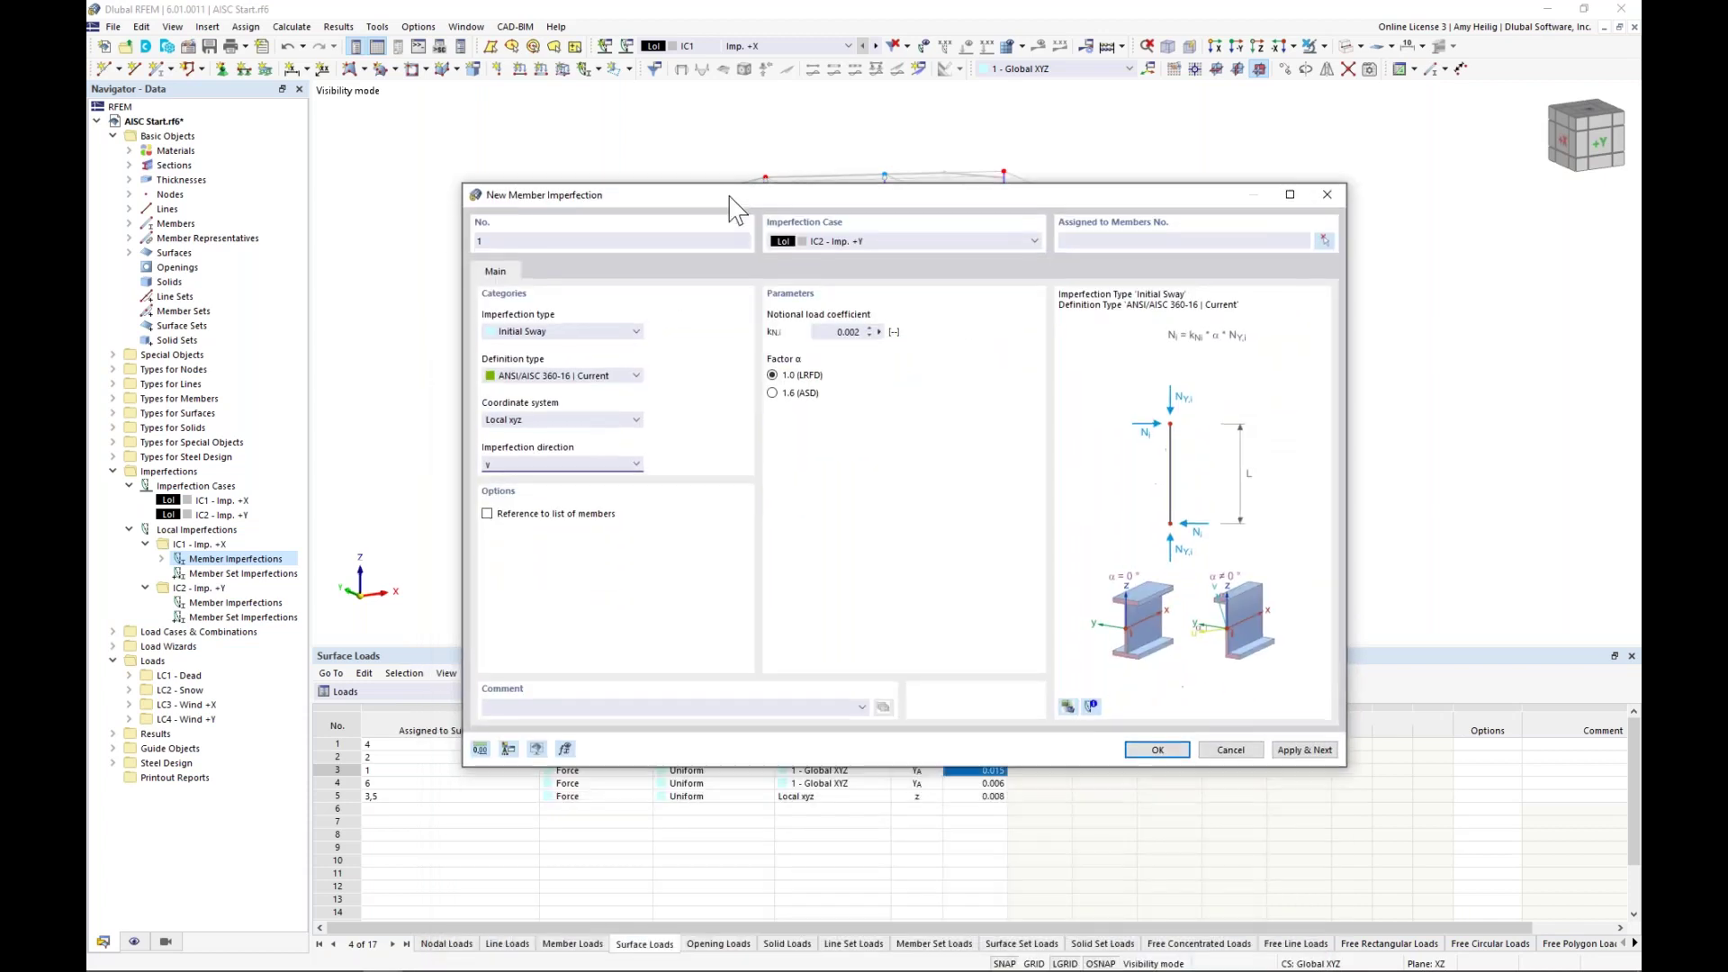
- Assign the IC2 member imperfection to all visible columns and confirm it
left_click(1324, 240)
left_click_drag(1378, 563, 501, 157)
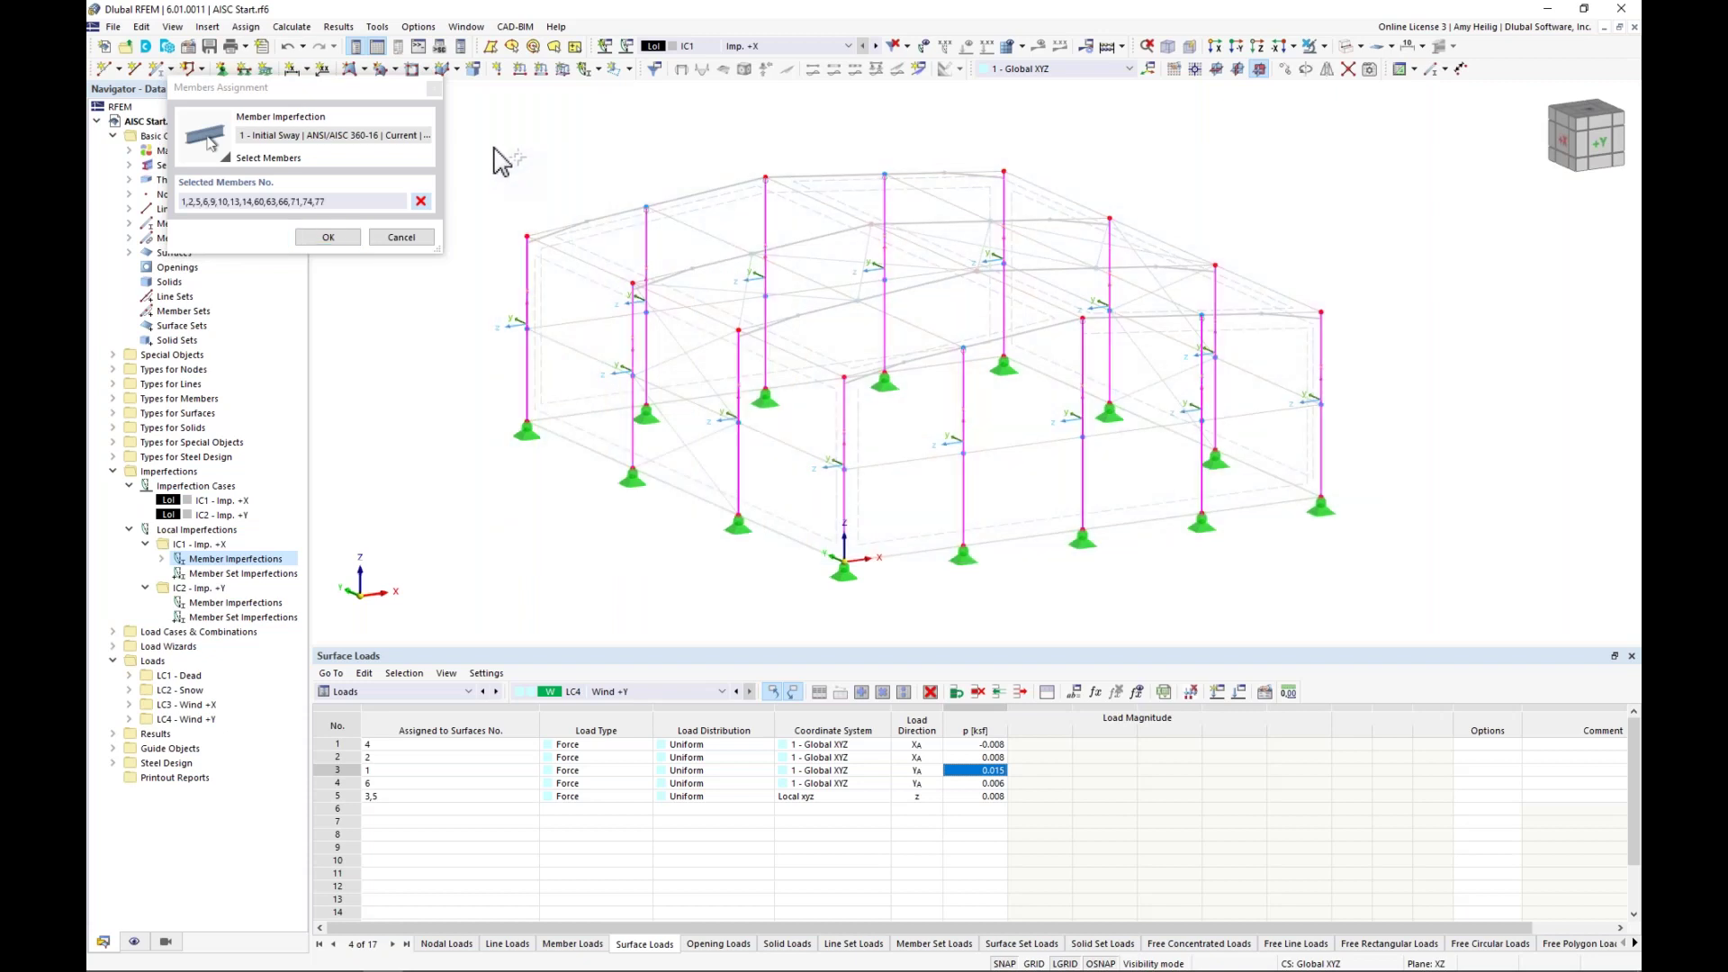
left_click(330, 236)
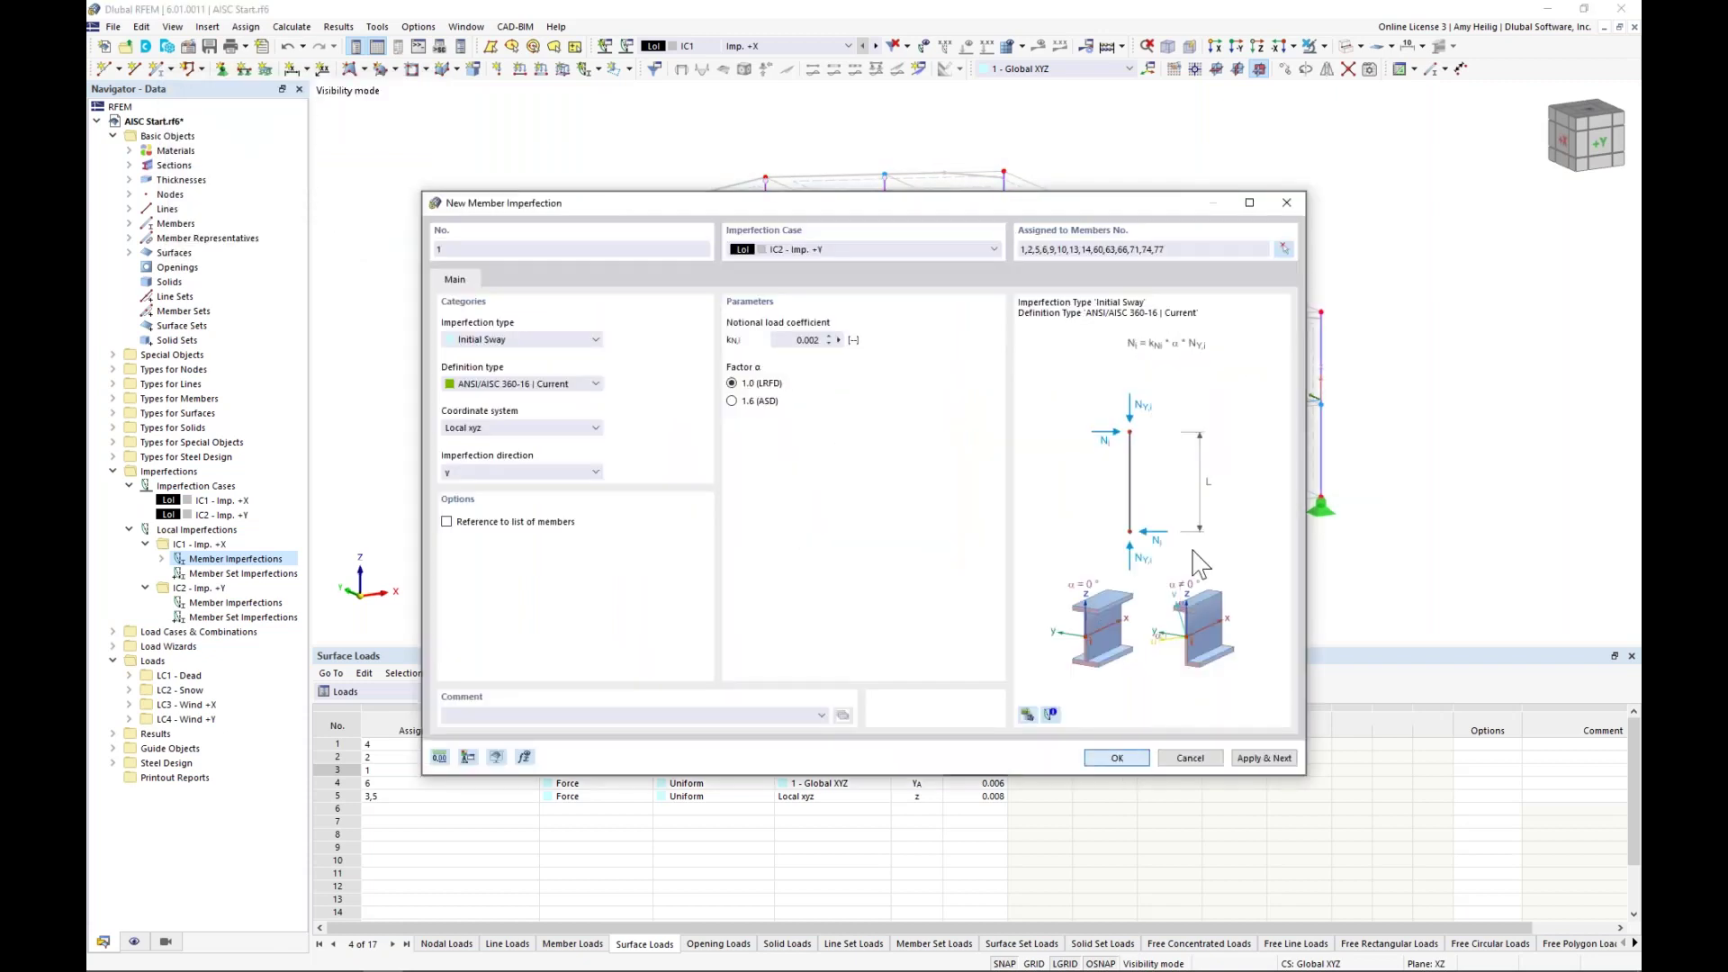
key("Return")
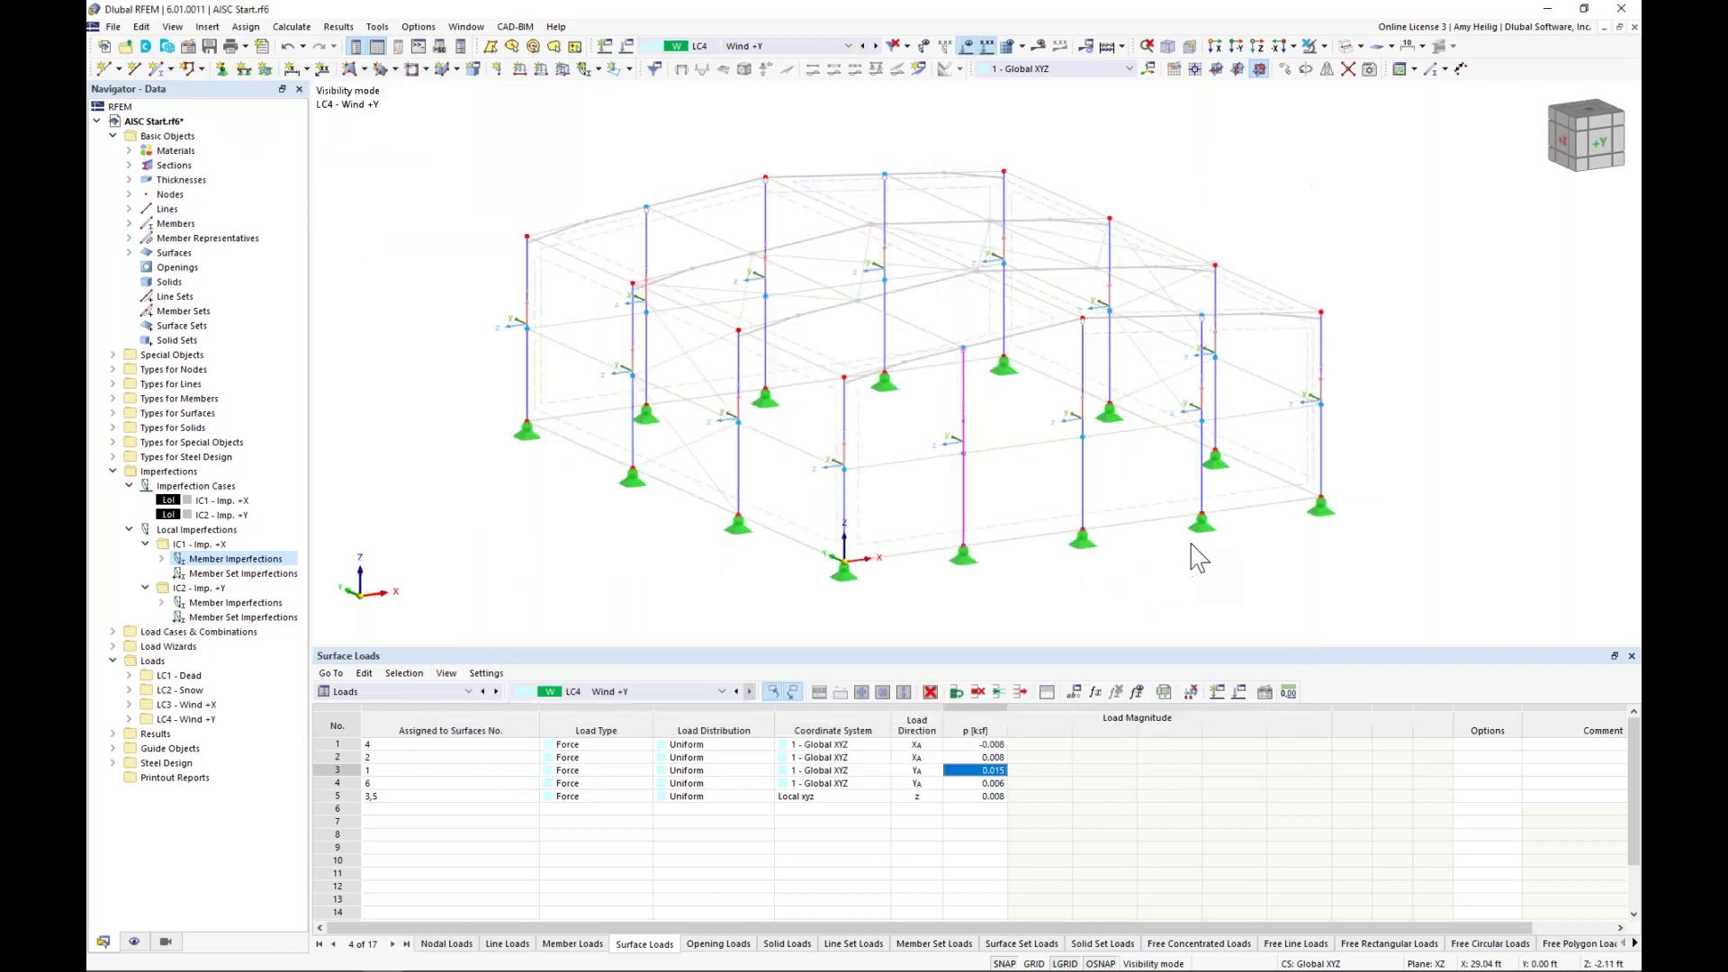
- Turn off the display of the members' local axis systems
right_click(1084, 510)
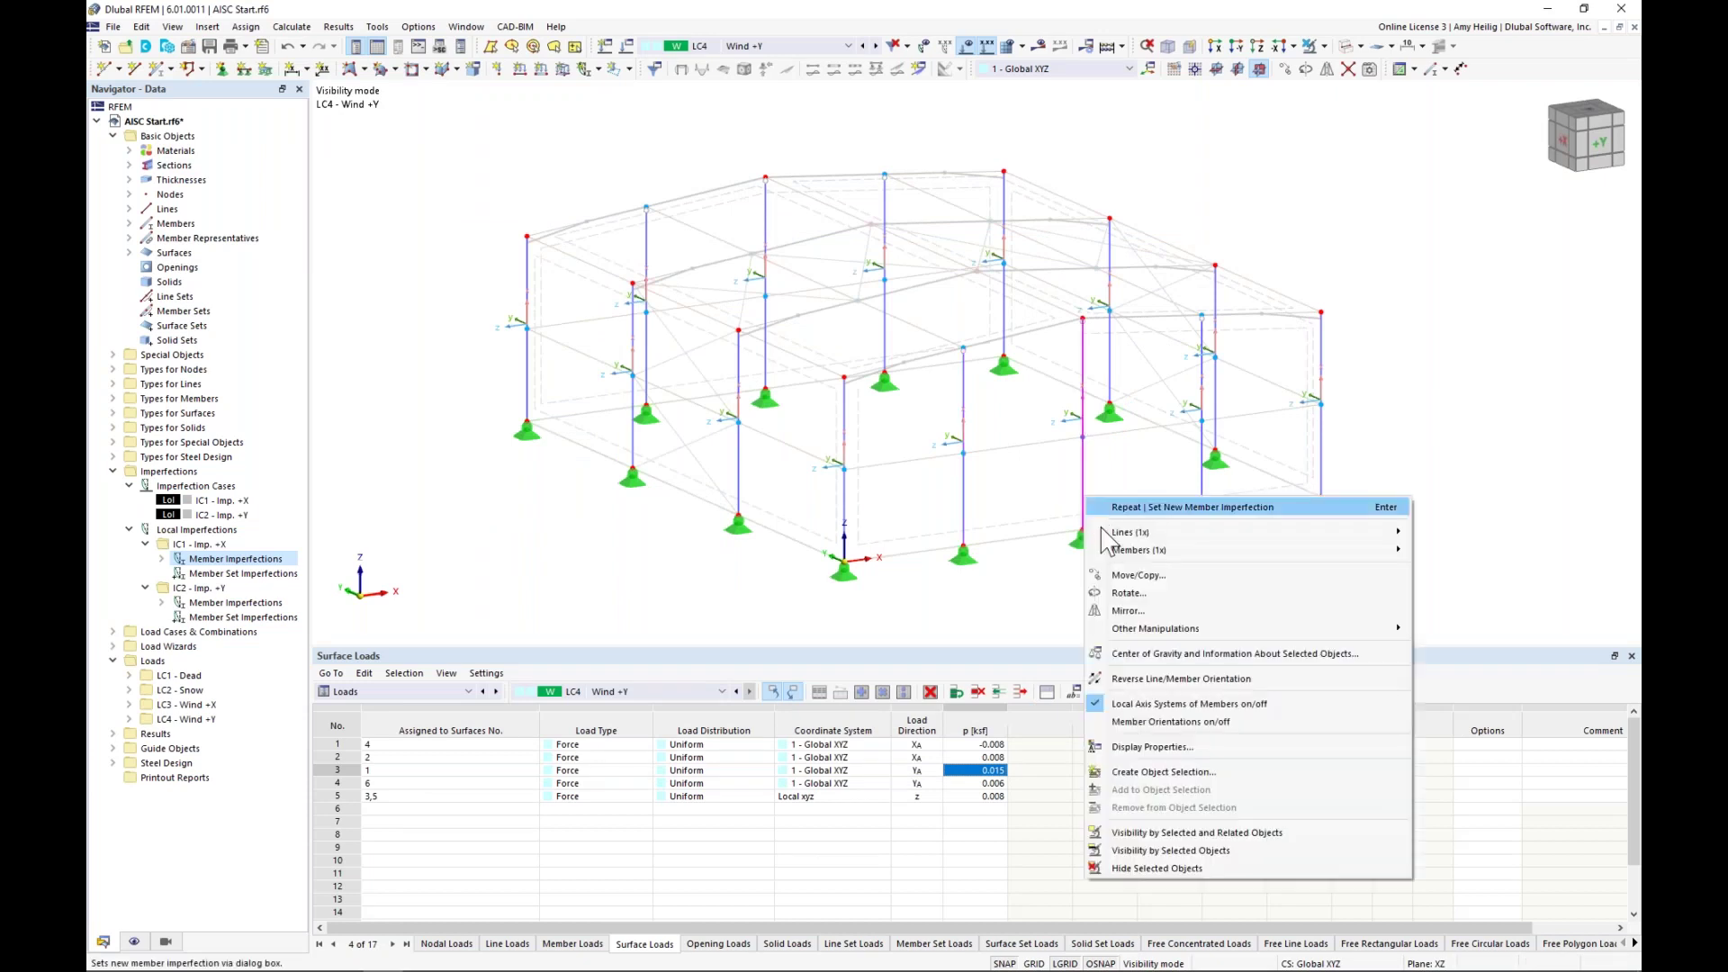
left_click(1204, 599)
middle_click_drag(1204, 599, 1158, 587)
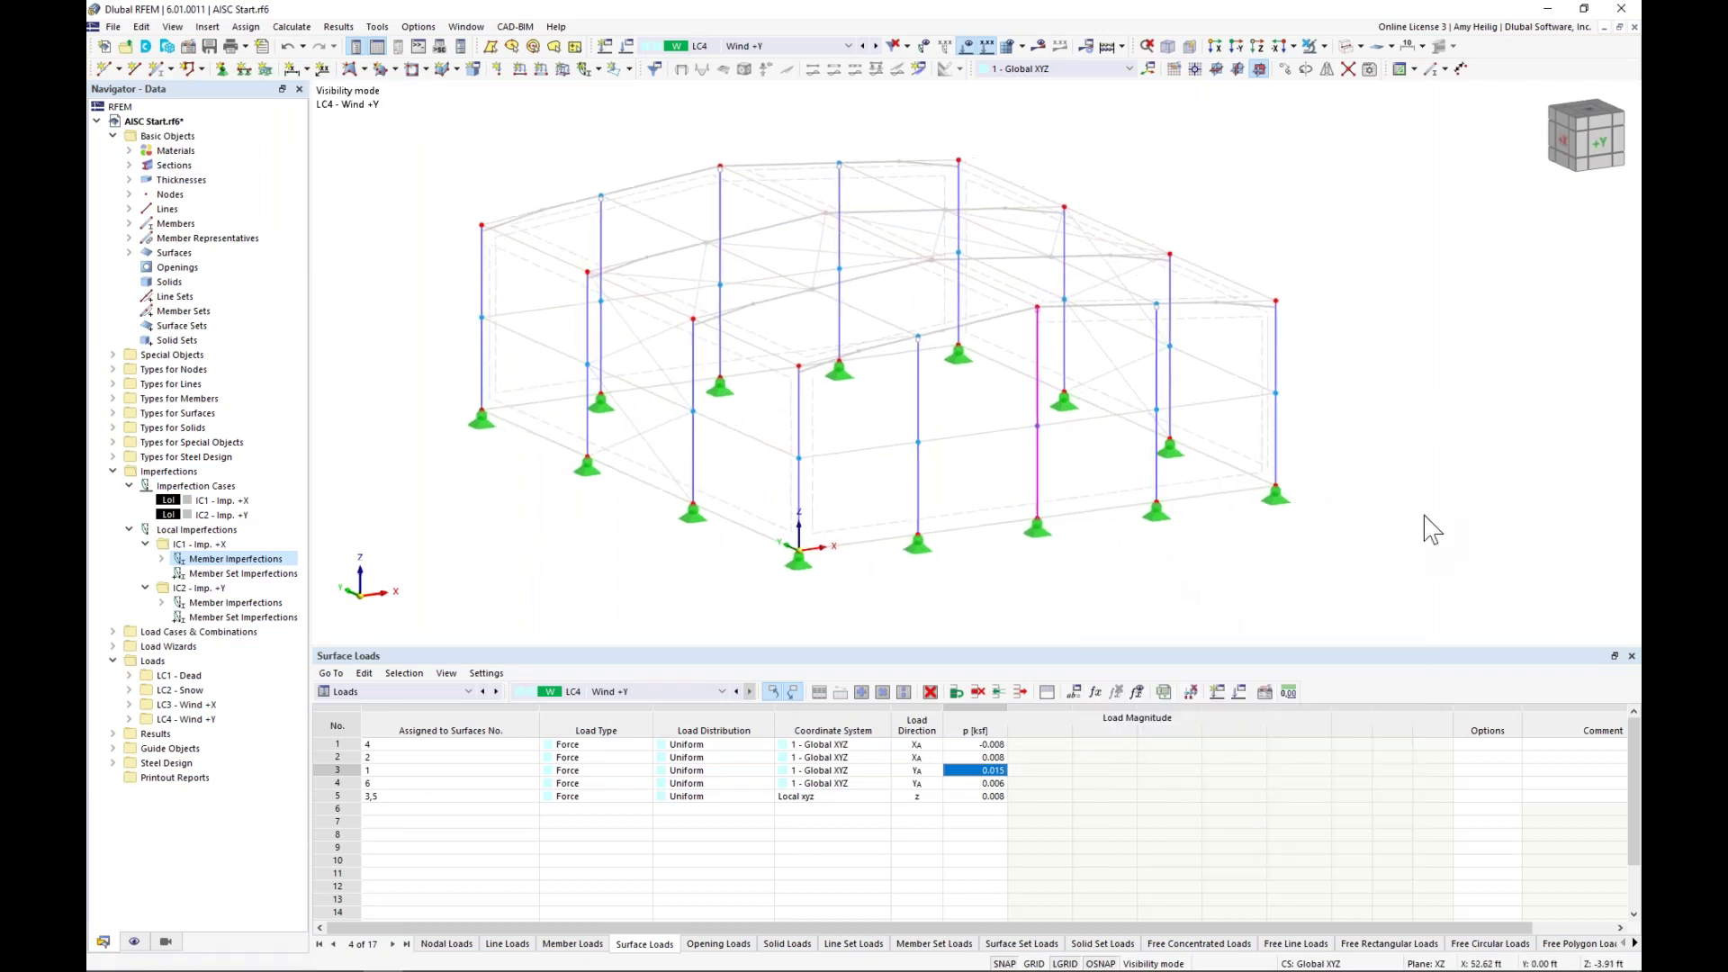
- Display the imperfections of IC1 - Imp. +X on the columns and check their direction
left_click(788, 49)
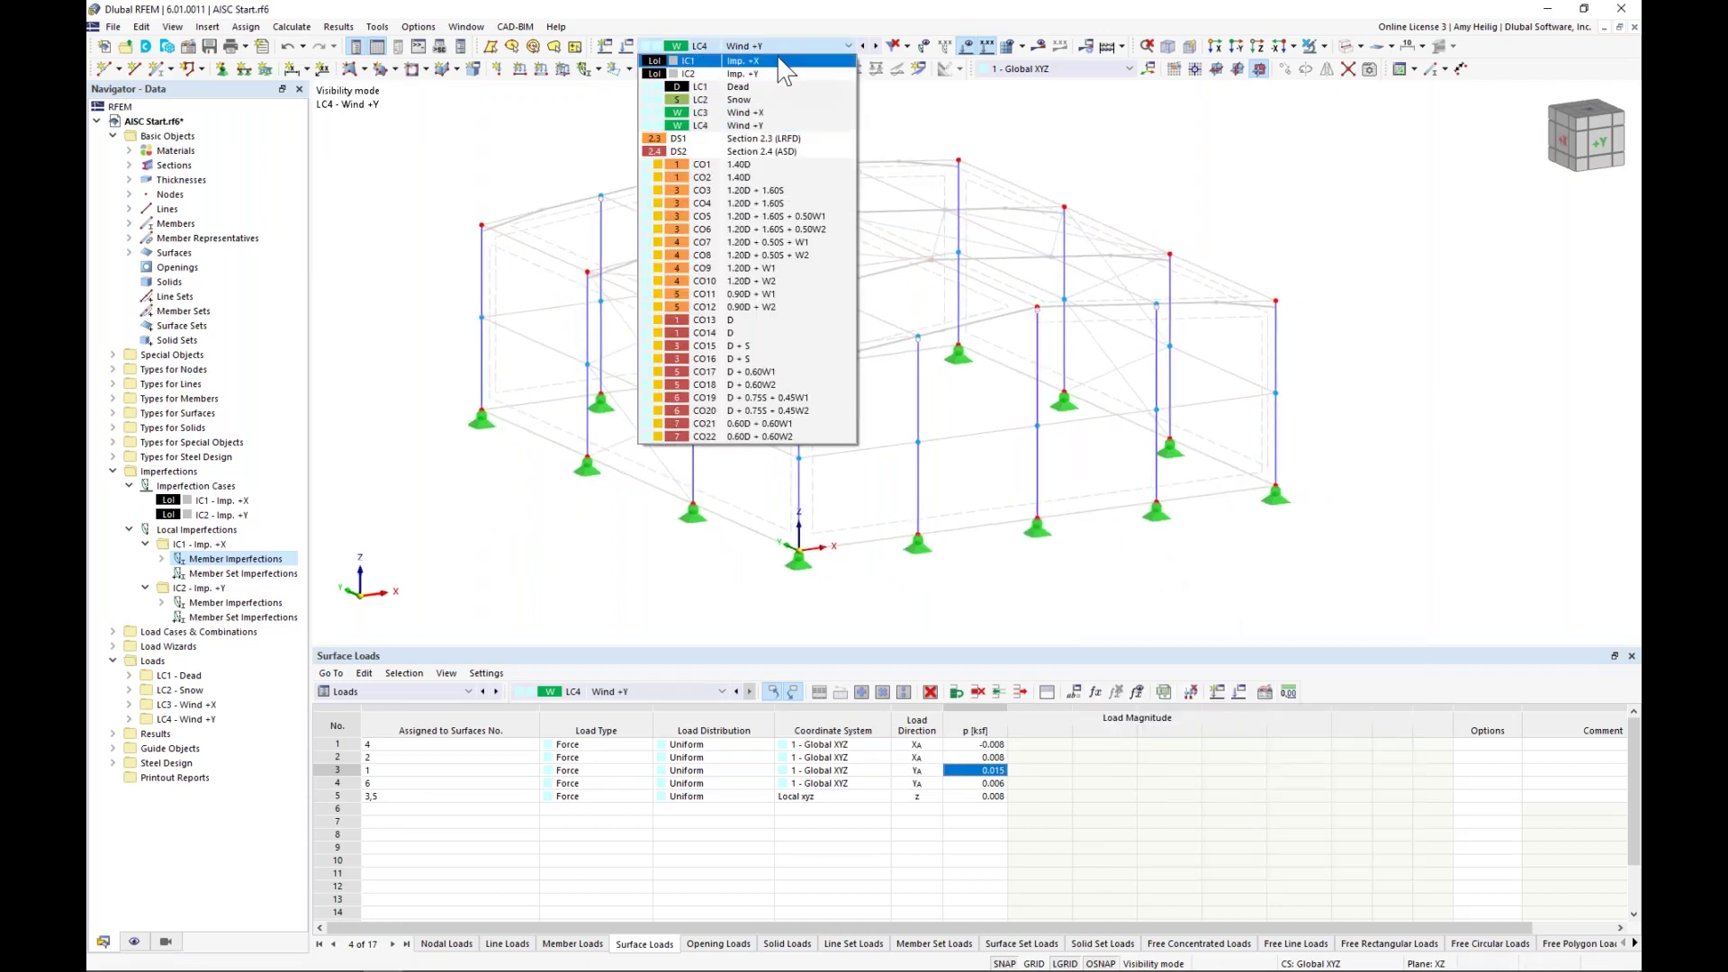
left_click(781, 61)
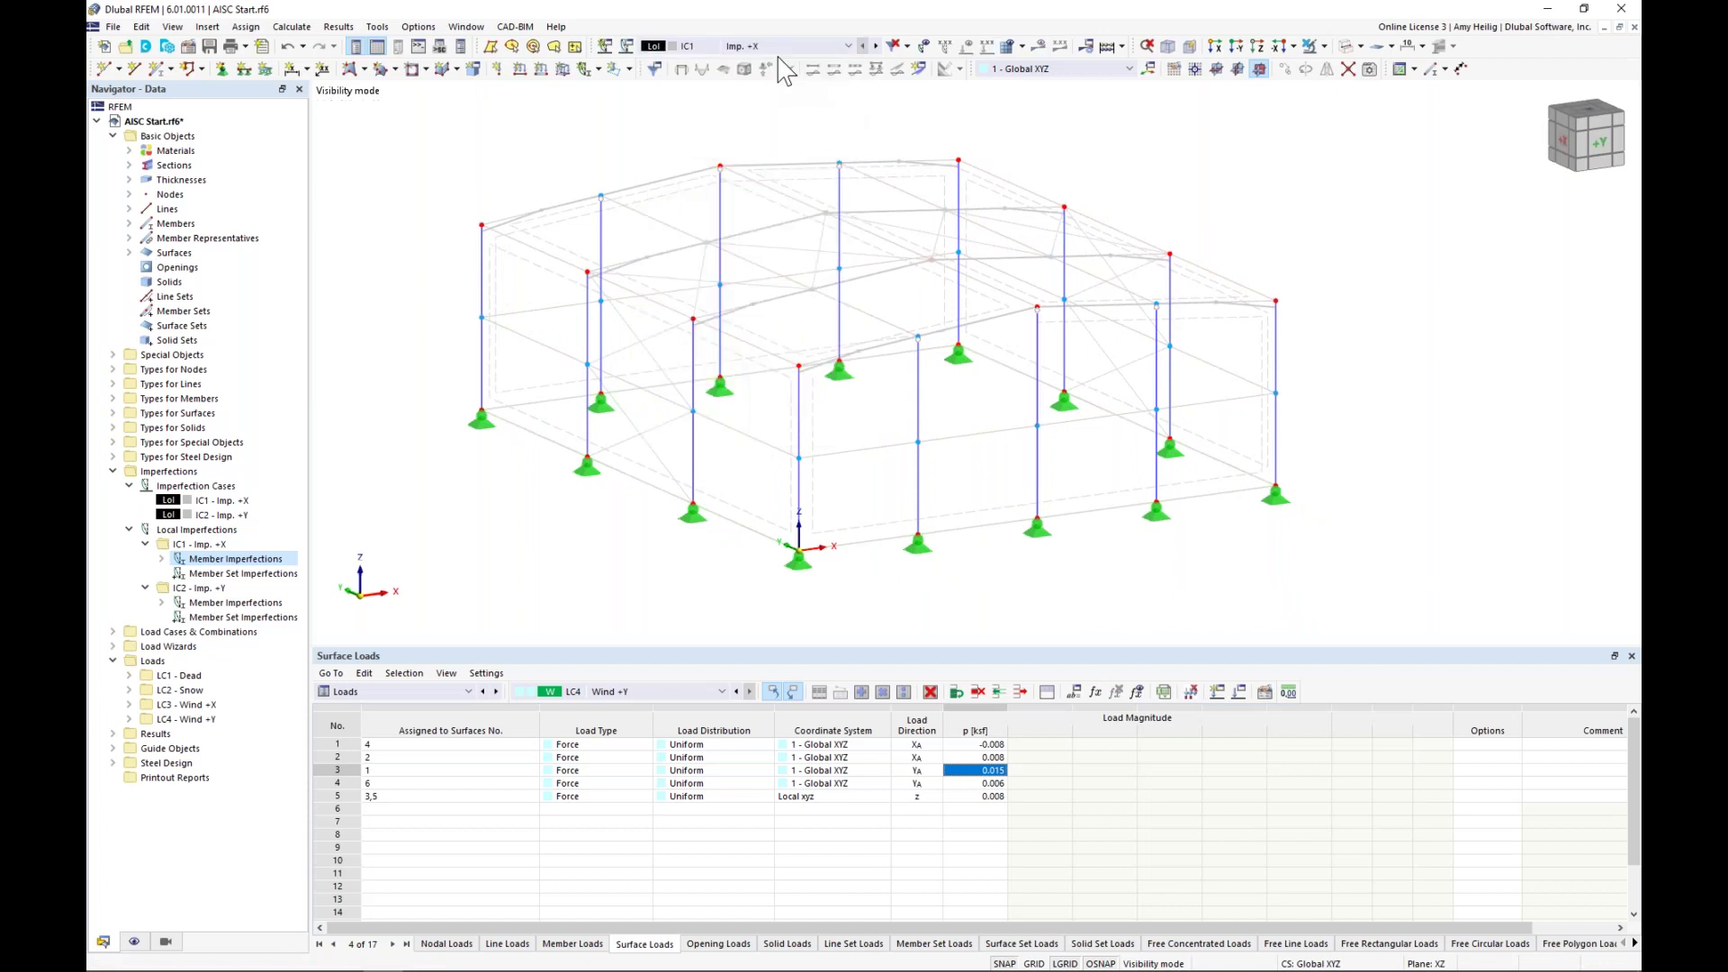
left_click(924, 47)
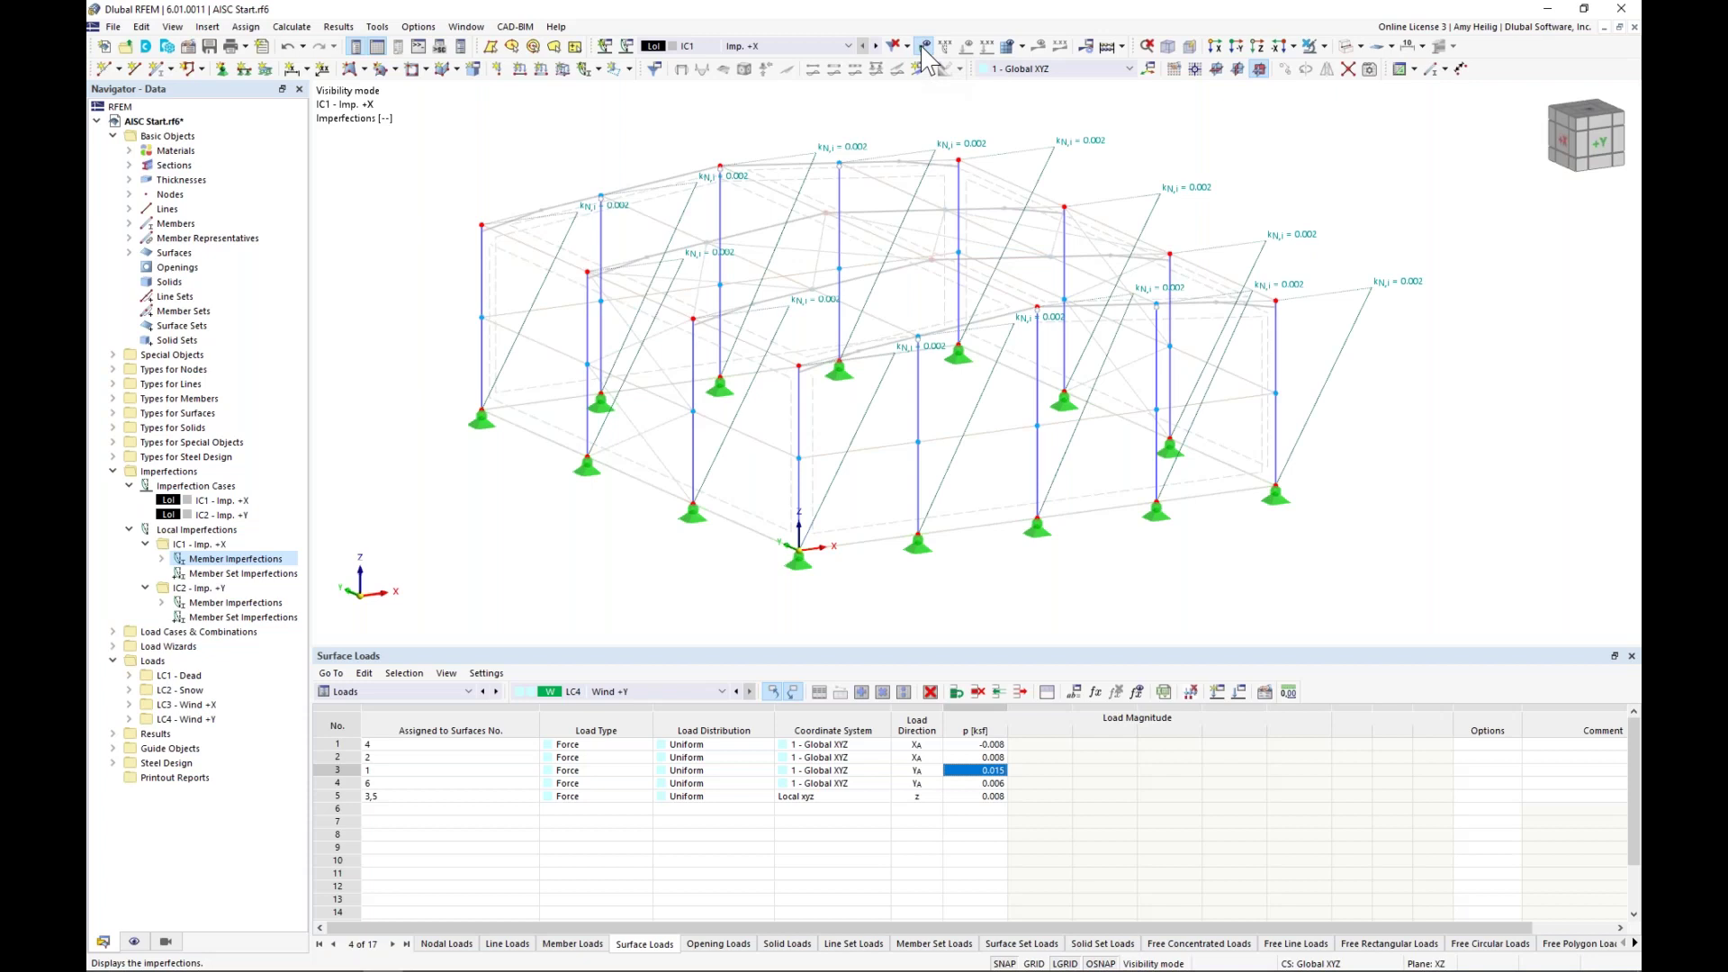
middle_click_drag(1198, 324, 1257, 397, "ctrl")
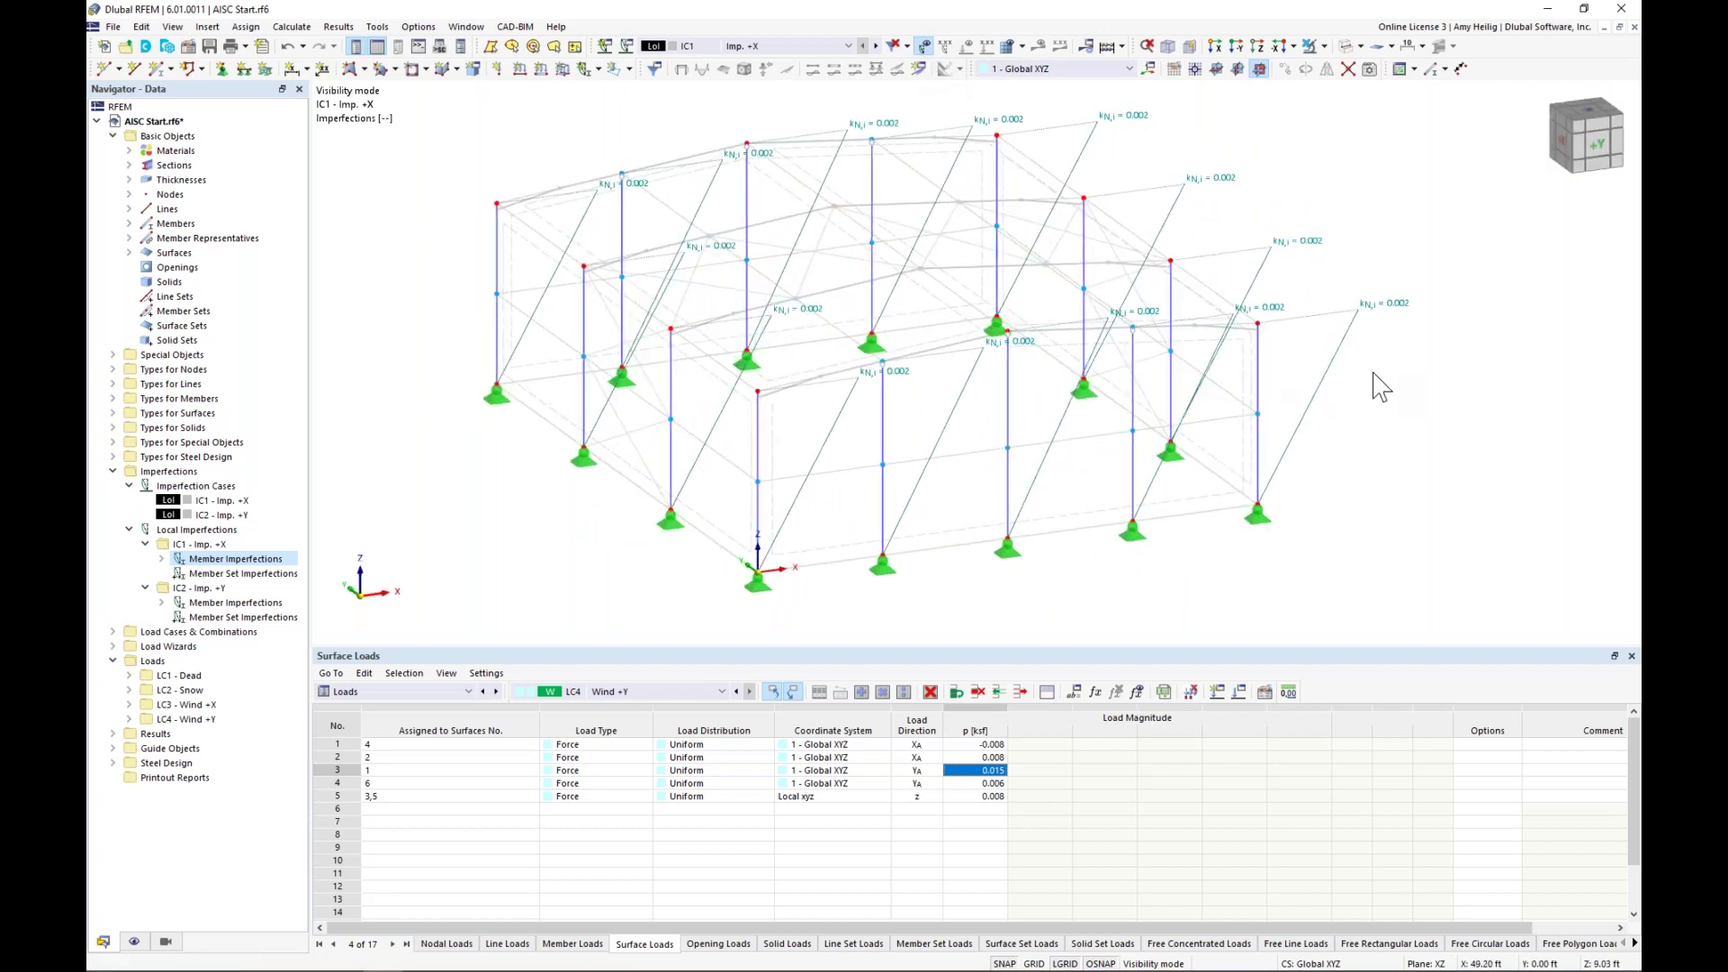
- Check the imperfections of IC2 - Imp. +Y on the columns and turn the imperfection display off
left_click(875, 46)
middle_click_drag(798, 262, 833, 241, "ctrl")
middle_click_drag(691, 268, 810, 189, "ctrl")
left_click(924, 46)
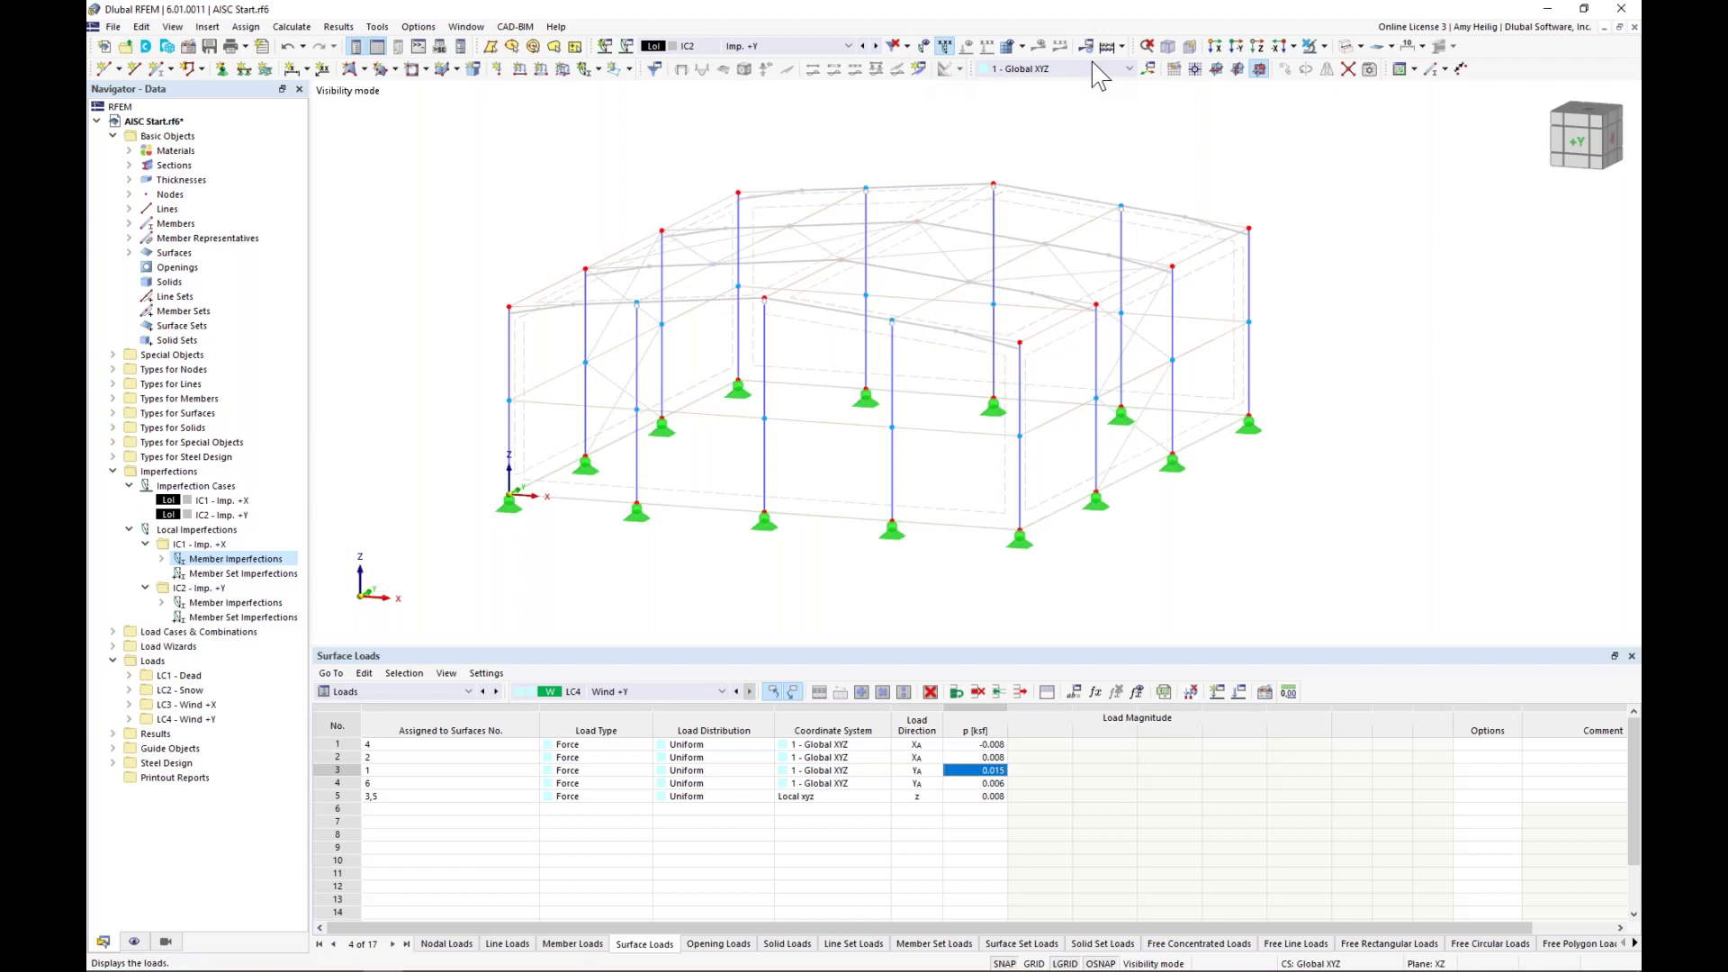
- Cancel the visibility mode so the whole frame with all its members is shown
left_click(1309, 50)
middle_click_drag(870, 415, 934, 396, "ctrl")
scroll(934, 396, "up", 2)
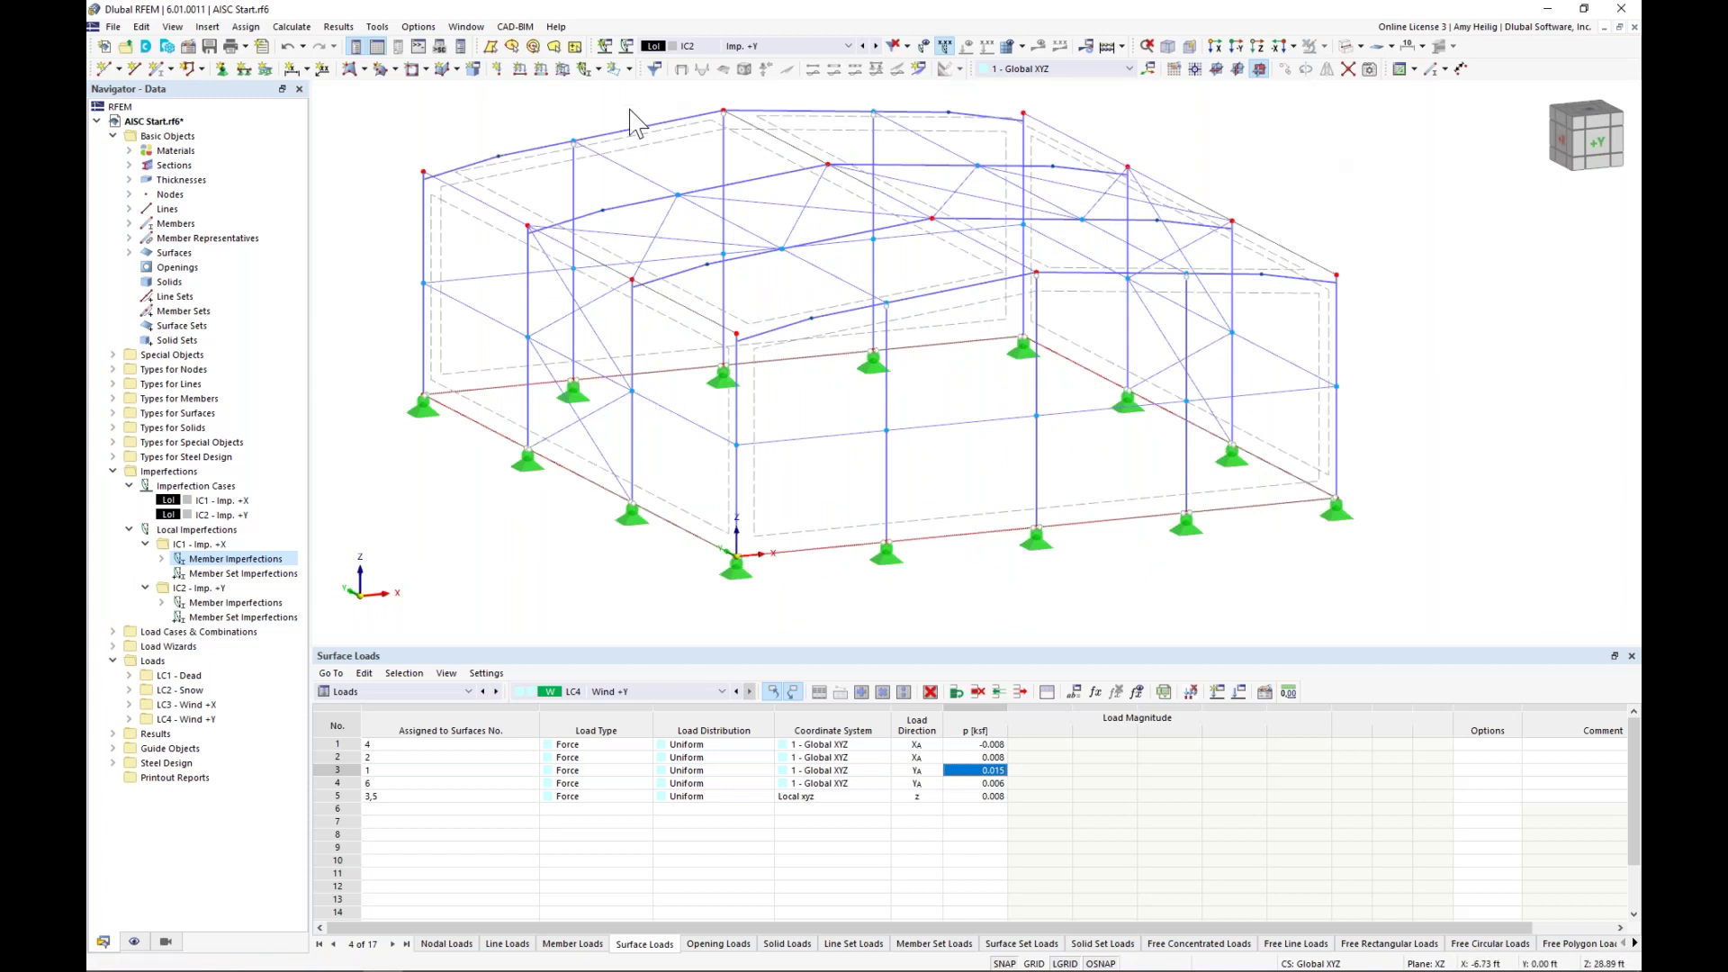
- Make LC1 Dead the current load case and turn off the display of its loads
left_click(742, 50)
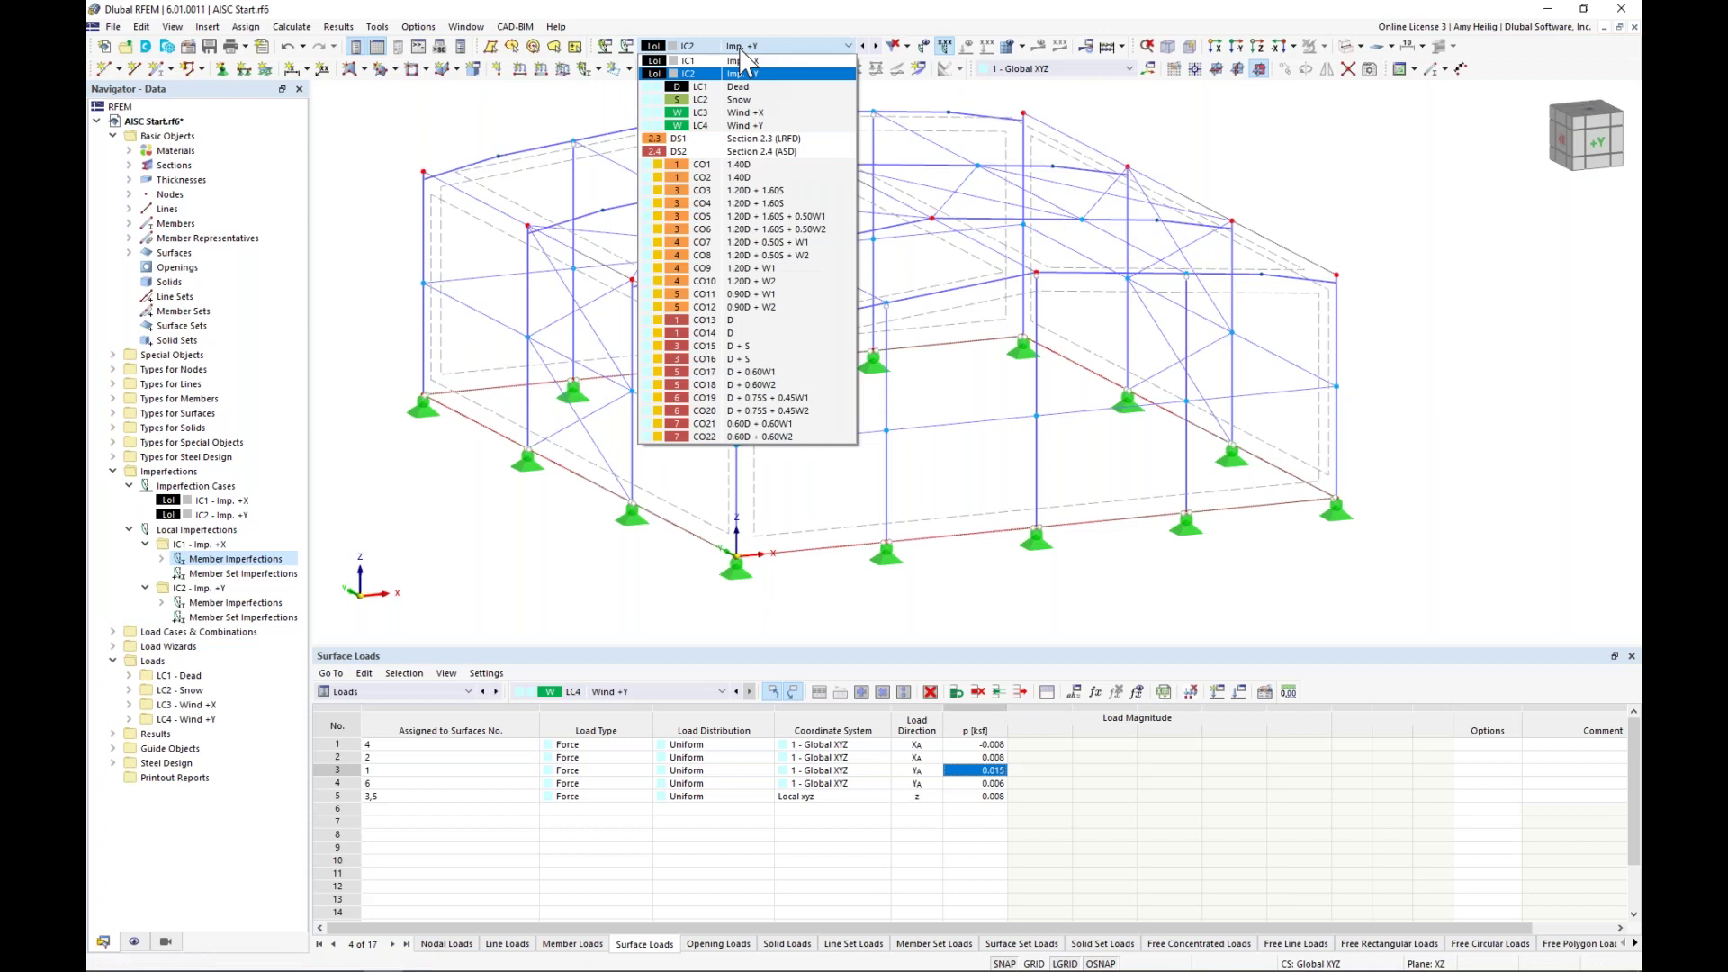
left_click(746, 89)
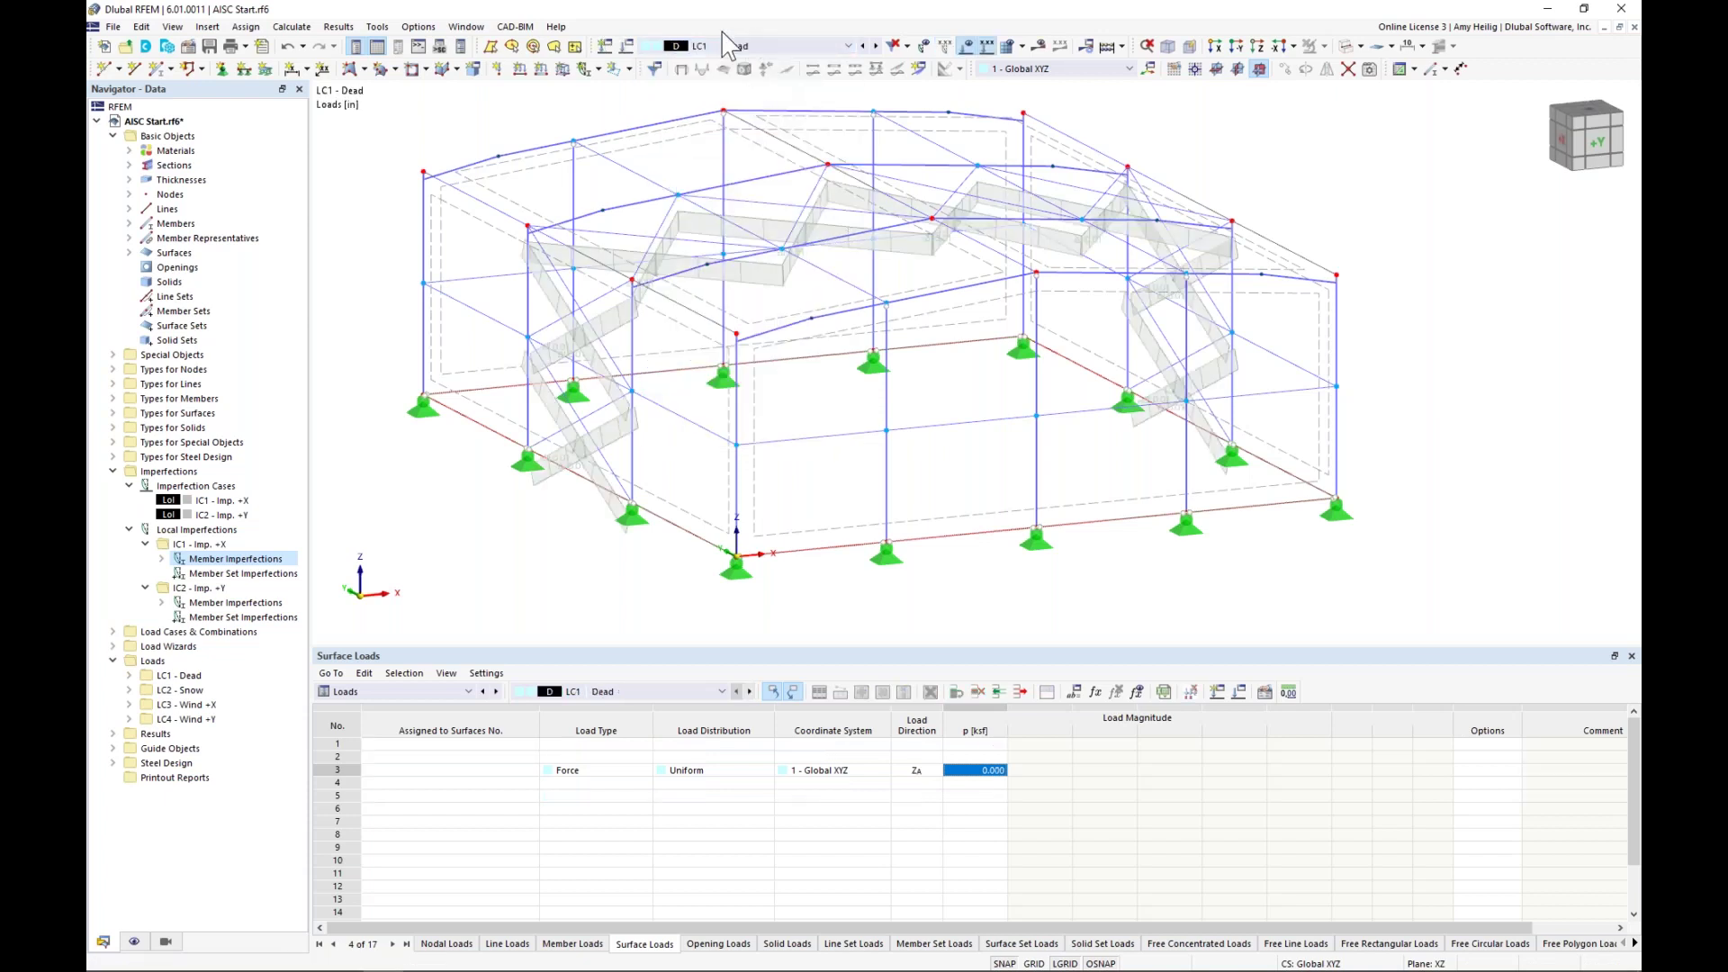
left_click(965, 46)
- Open the load cases and combinations settings and review design situations DS1 (LRFD) and DS2 (ASD)
left_click(627, 47)
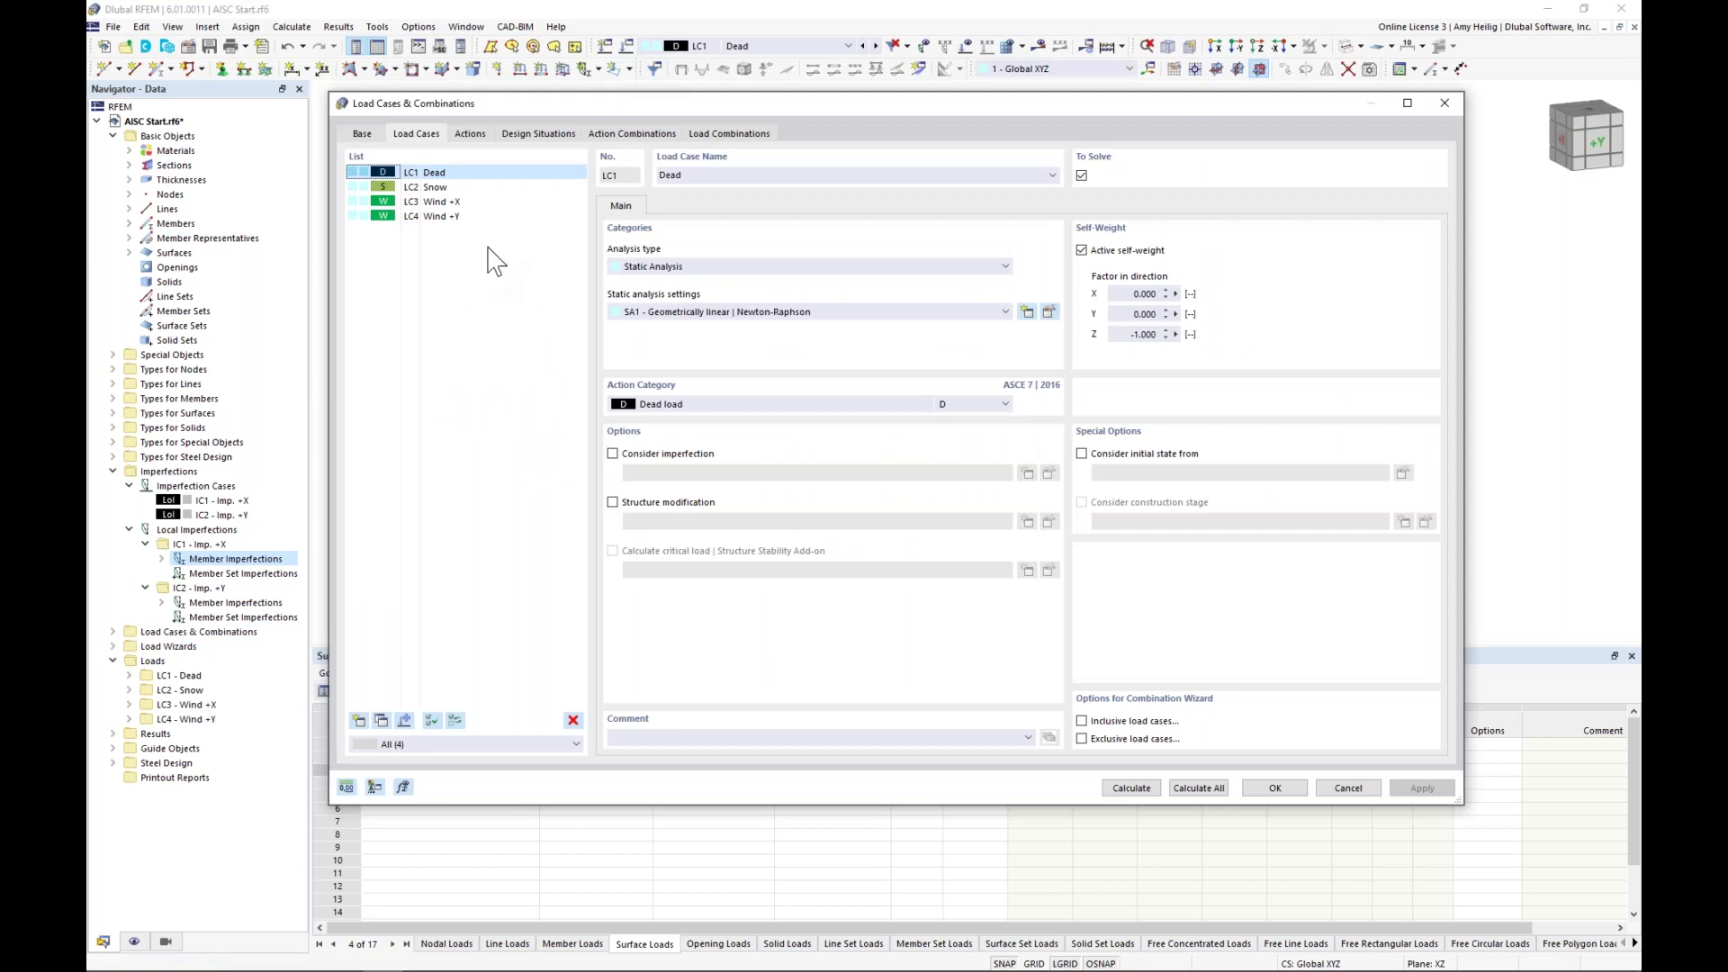
left_click(535, 135)
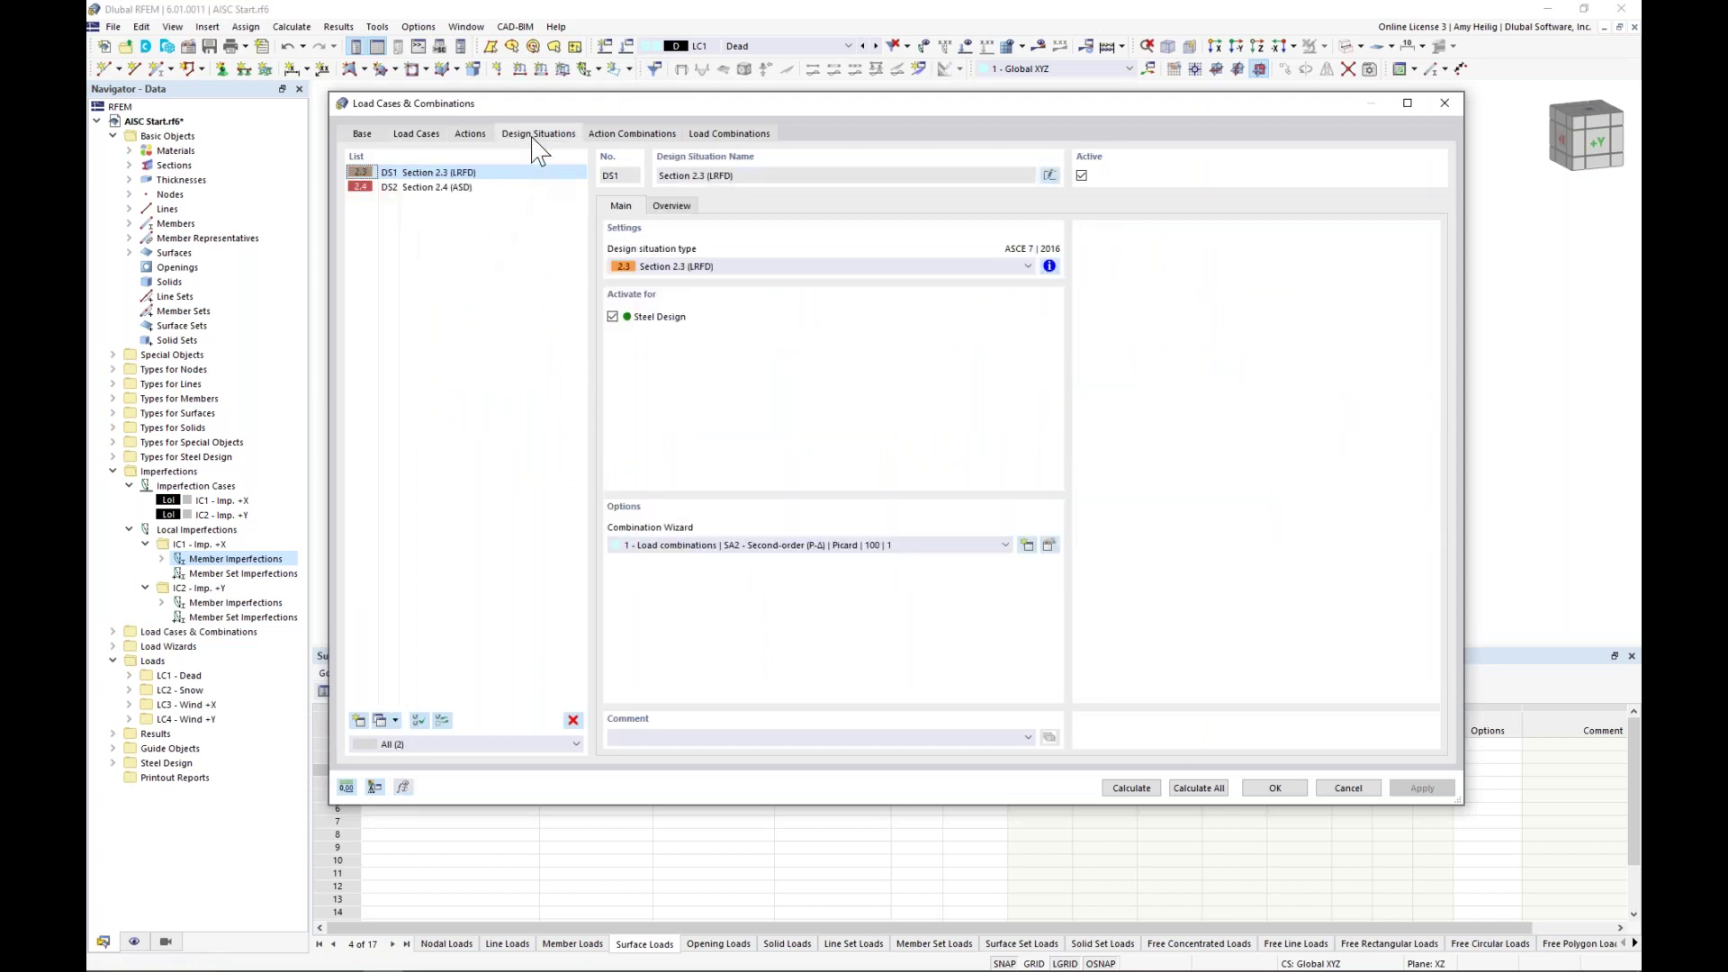
left_click(482, 189)
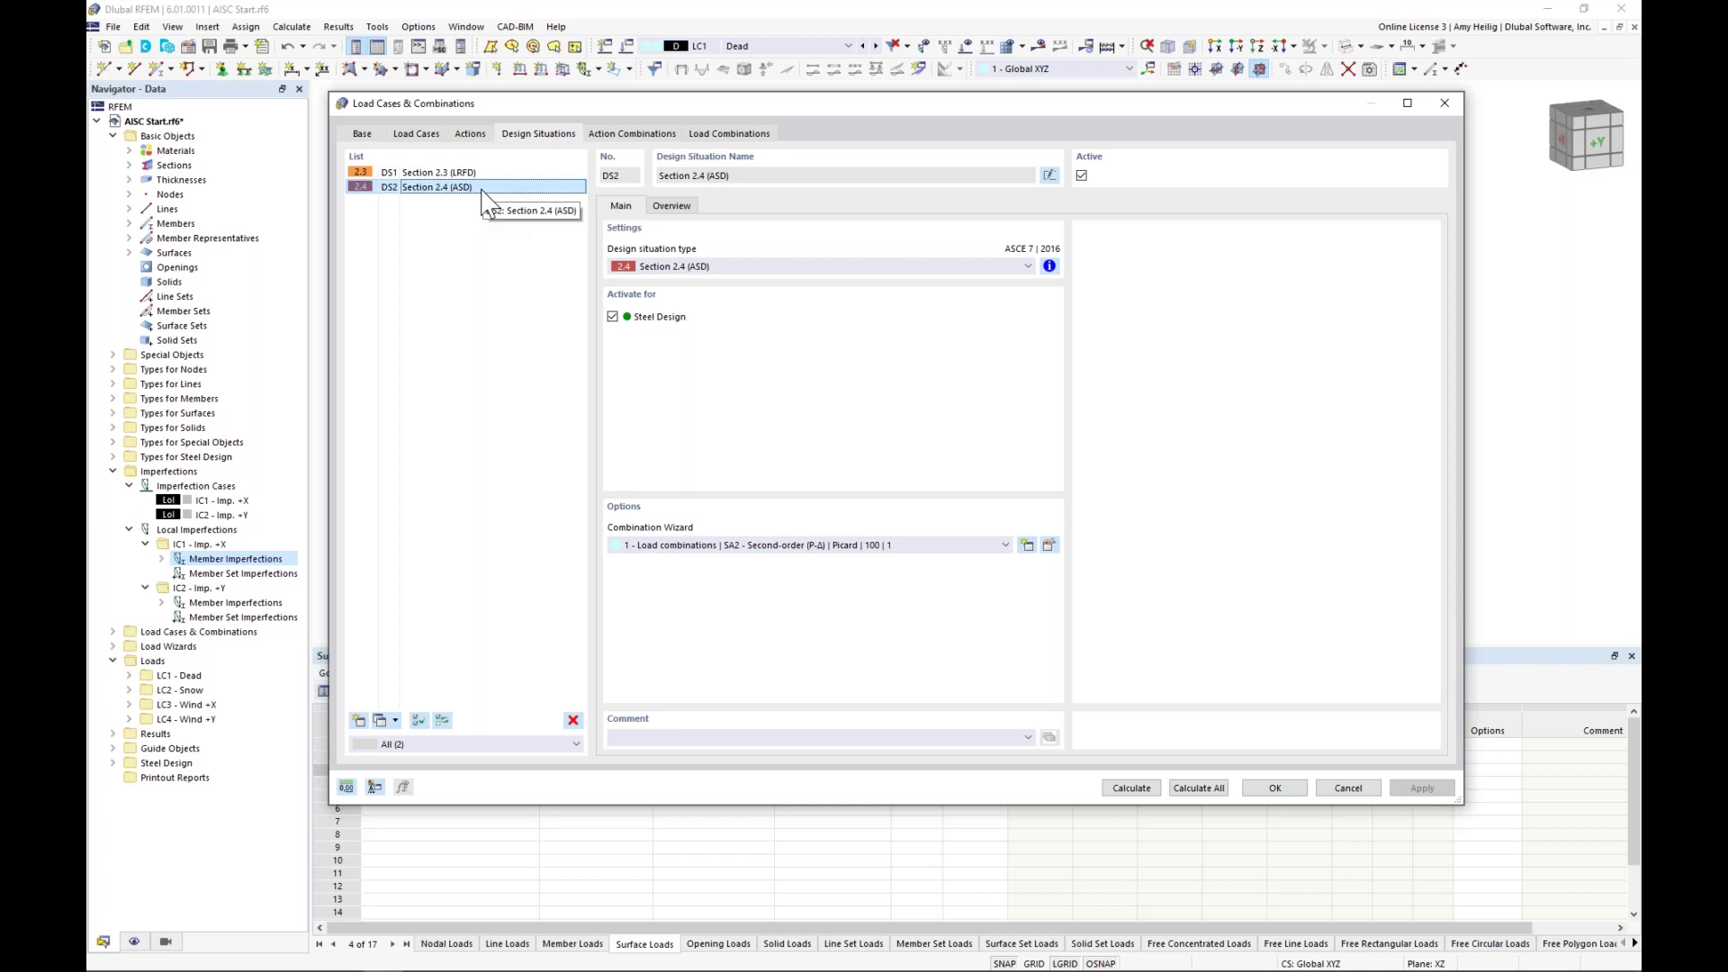
left_click(466, 174)
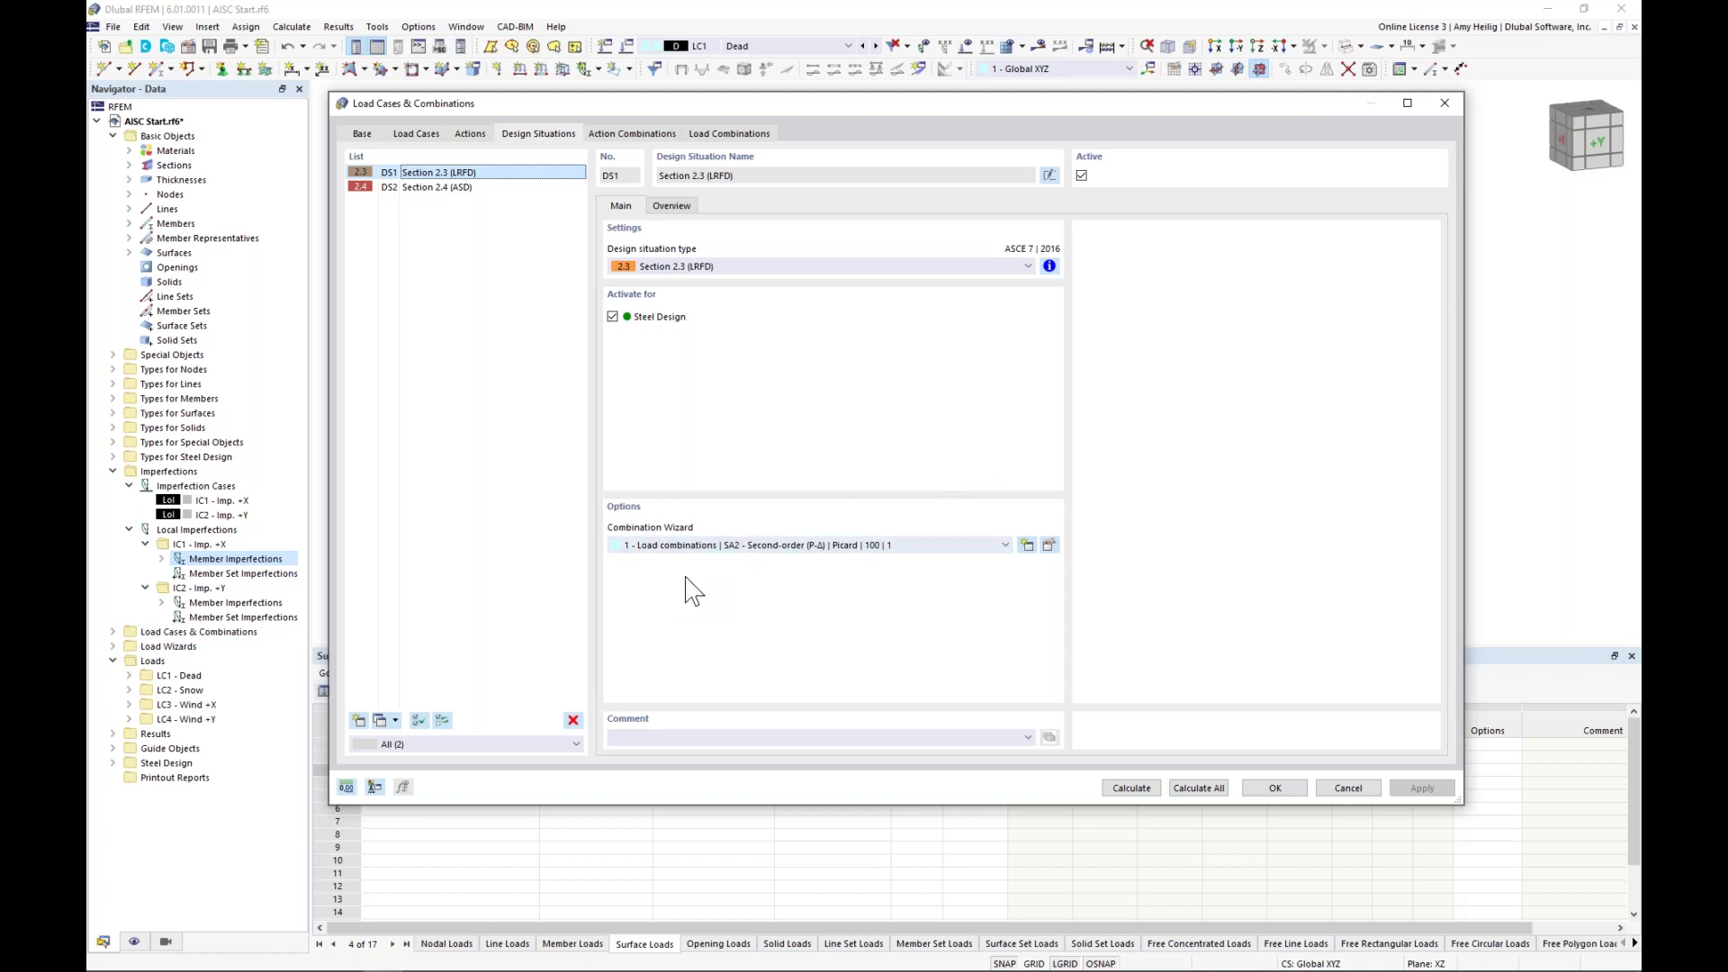
- Open DS1's combination wizard for editing and check which load cases and combinations IC2 - Imp. +Y is assigned to
left_click(1048, 546)
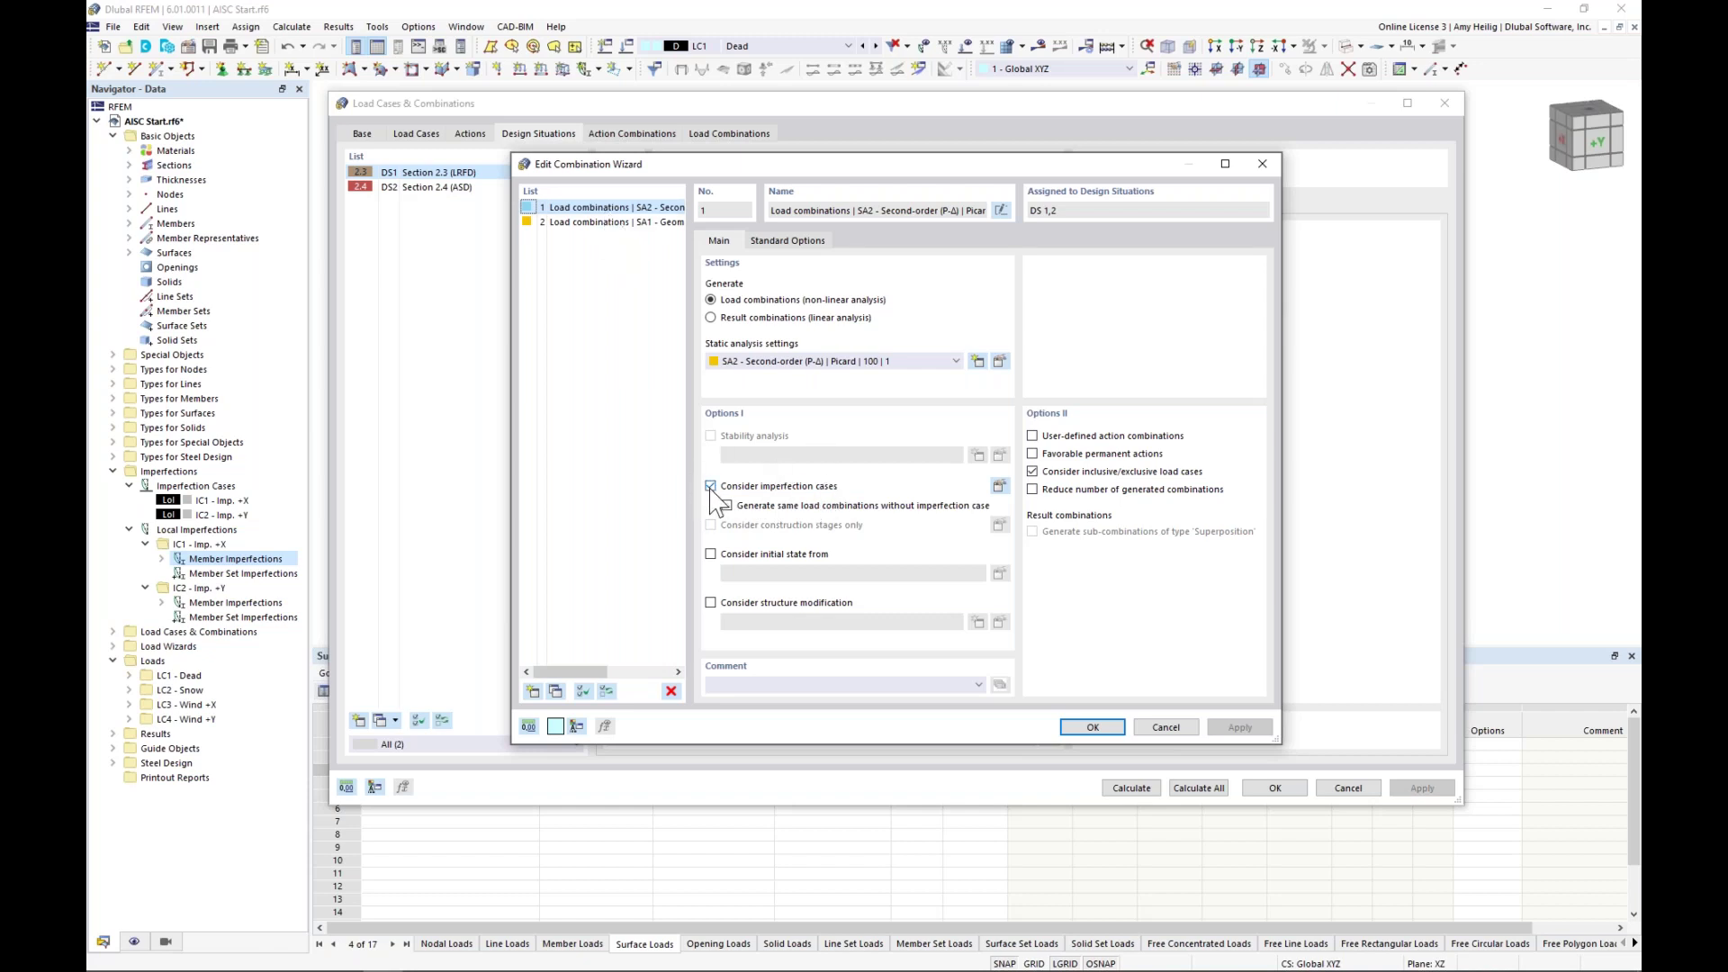
left_click(999, 487)
left_click(506, 265)
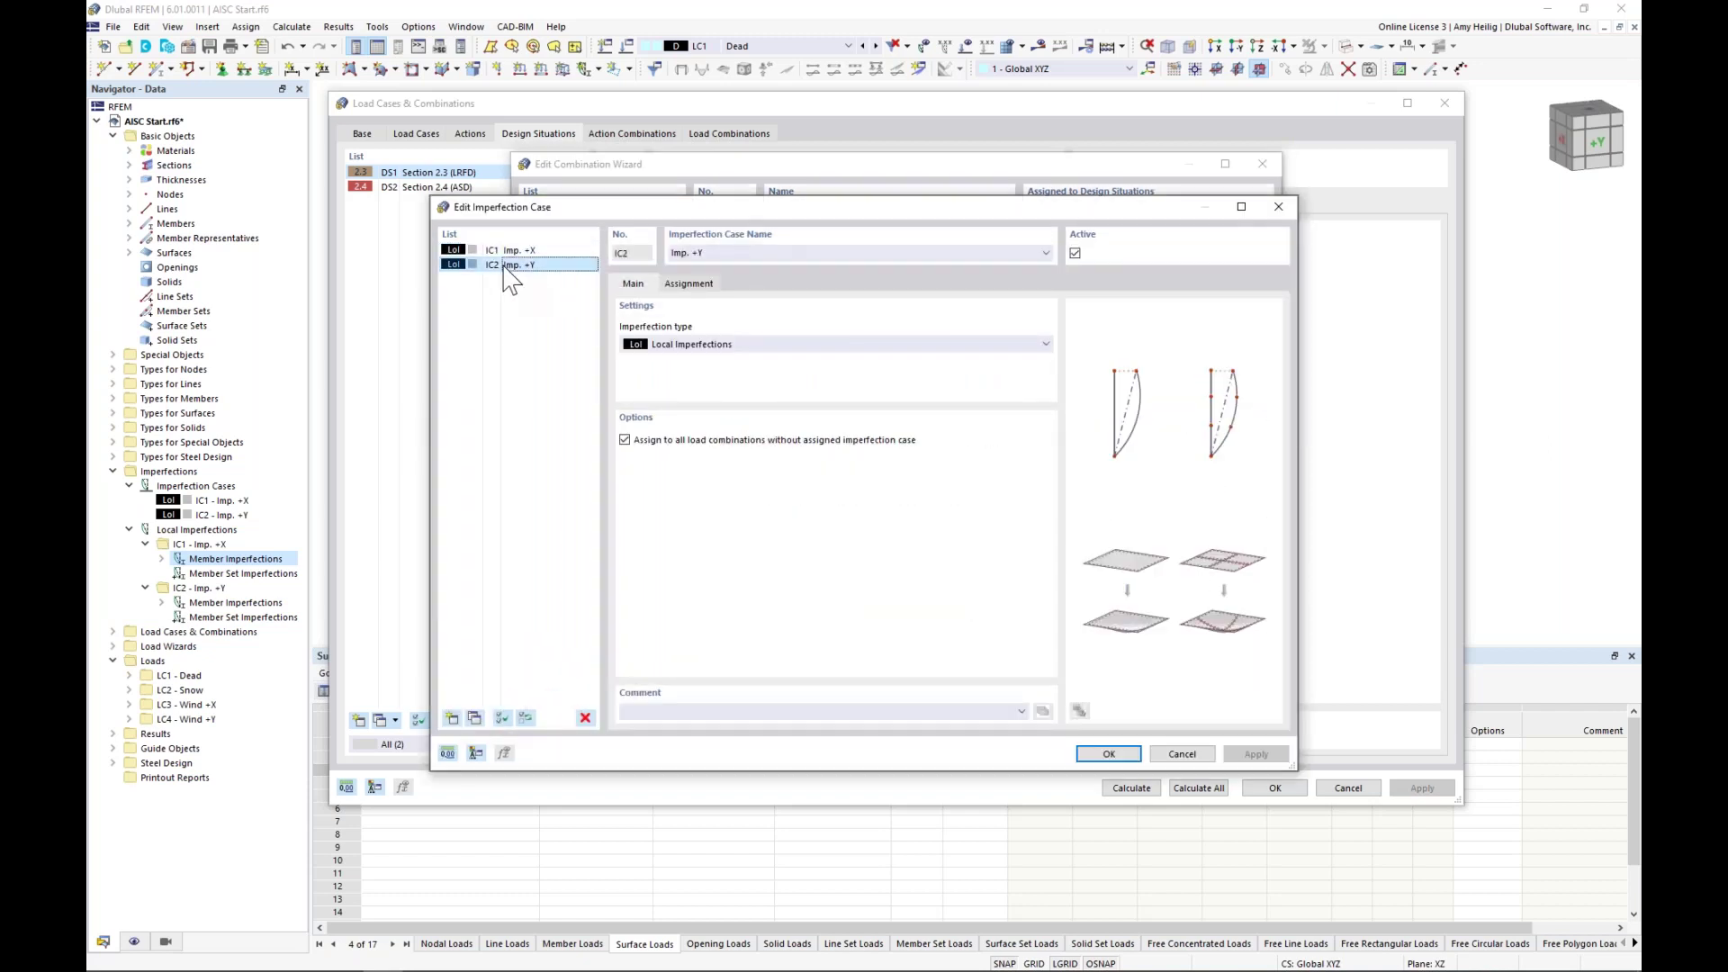
left_click(688, 284)
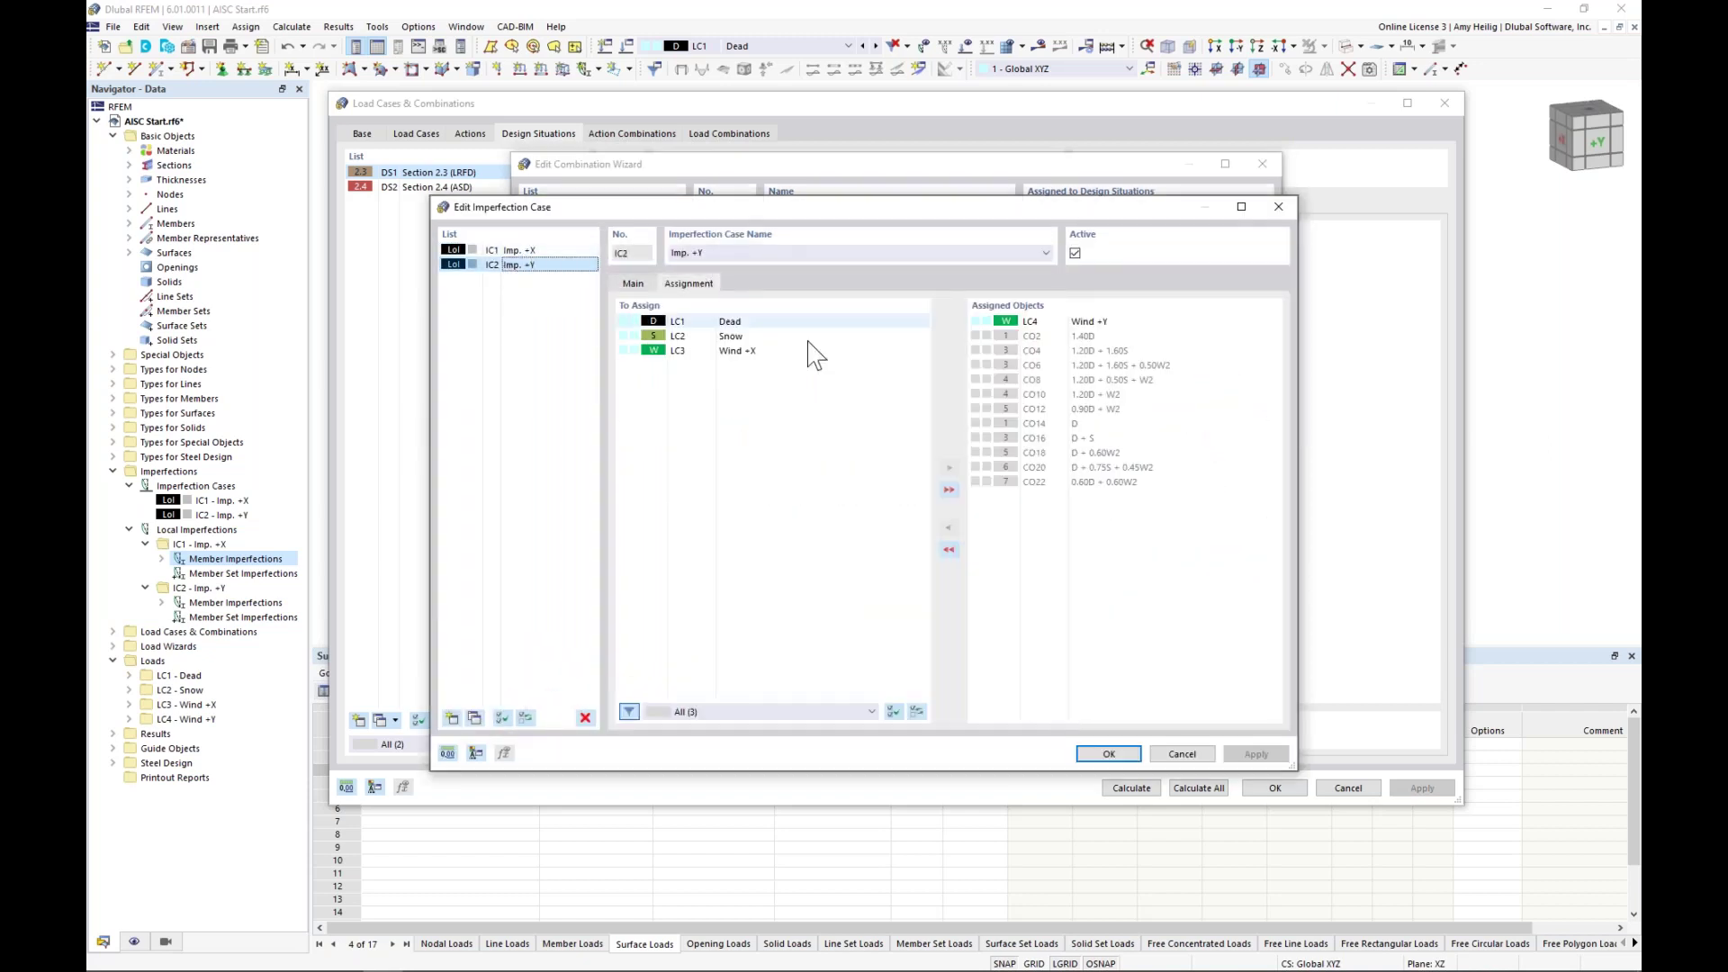
left_click(1179, 752)
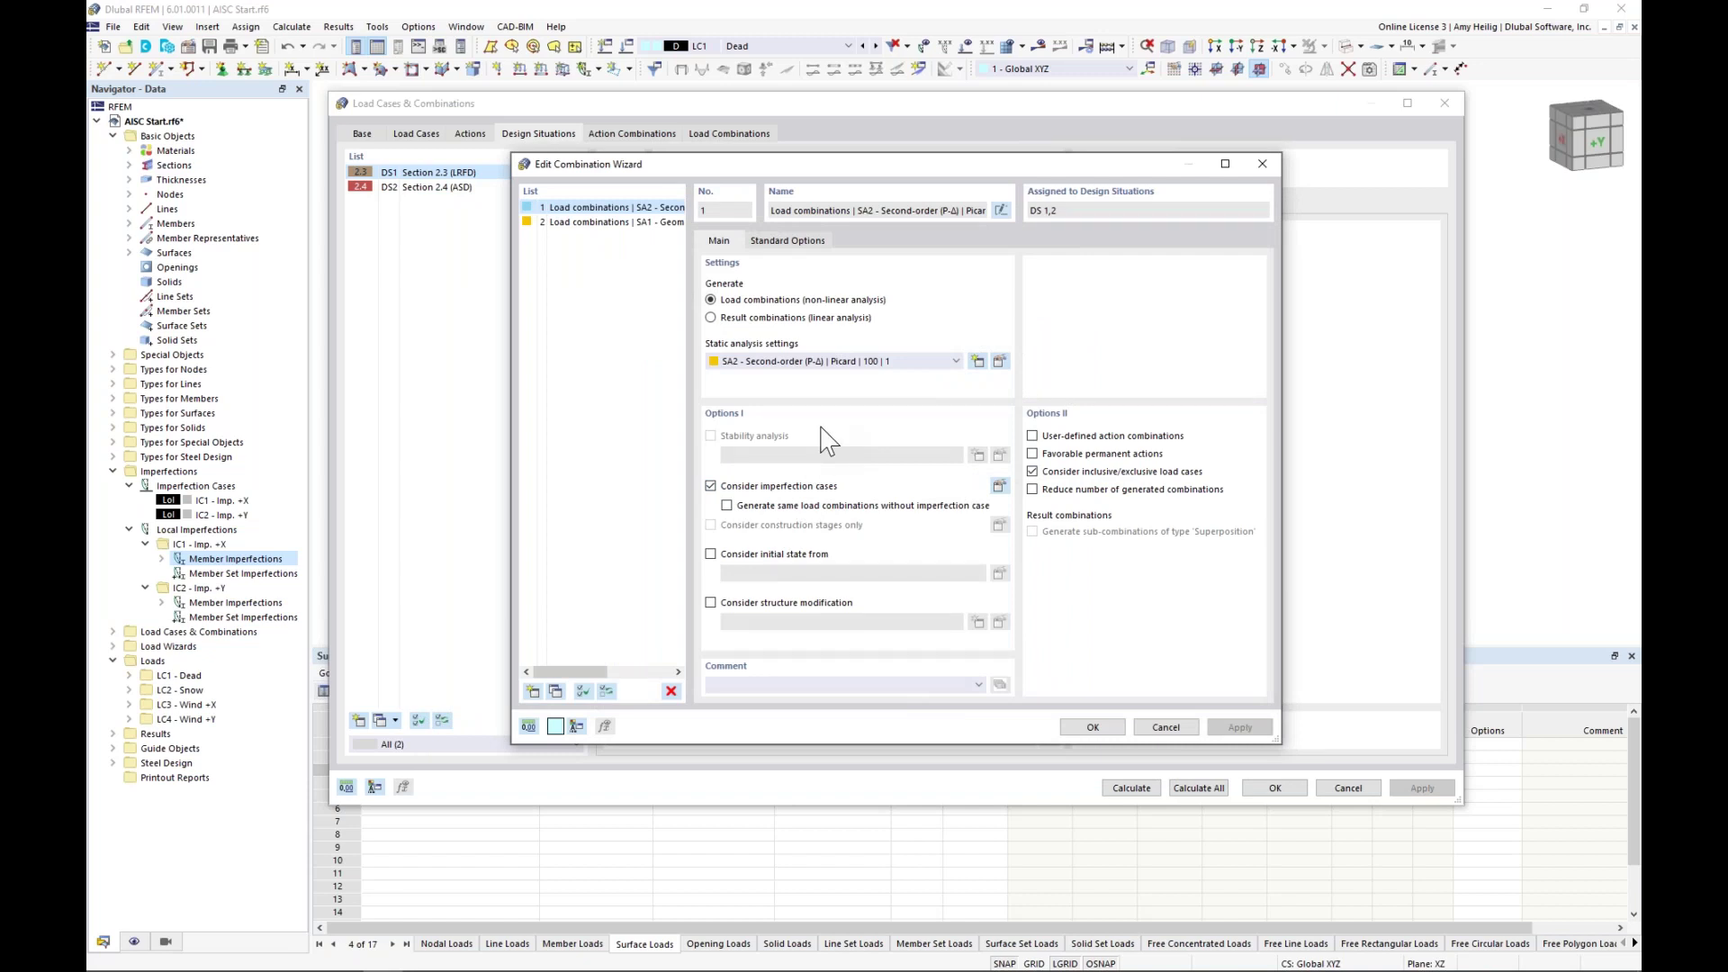
- Keep SA2 - Second-order (P-Δ) in the combination wizard and create a structure modification that modifies member stiffnesses
left_click(823, 362)
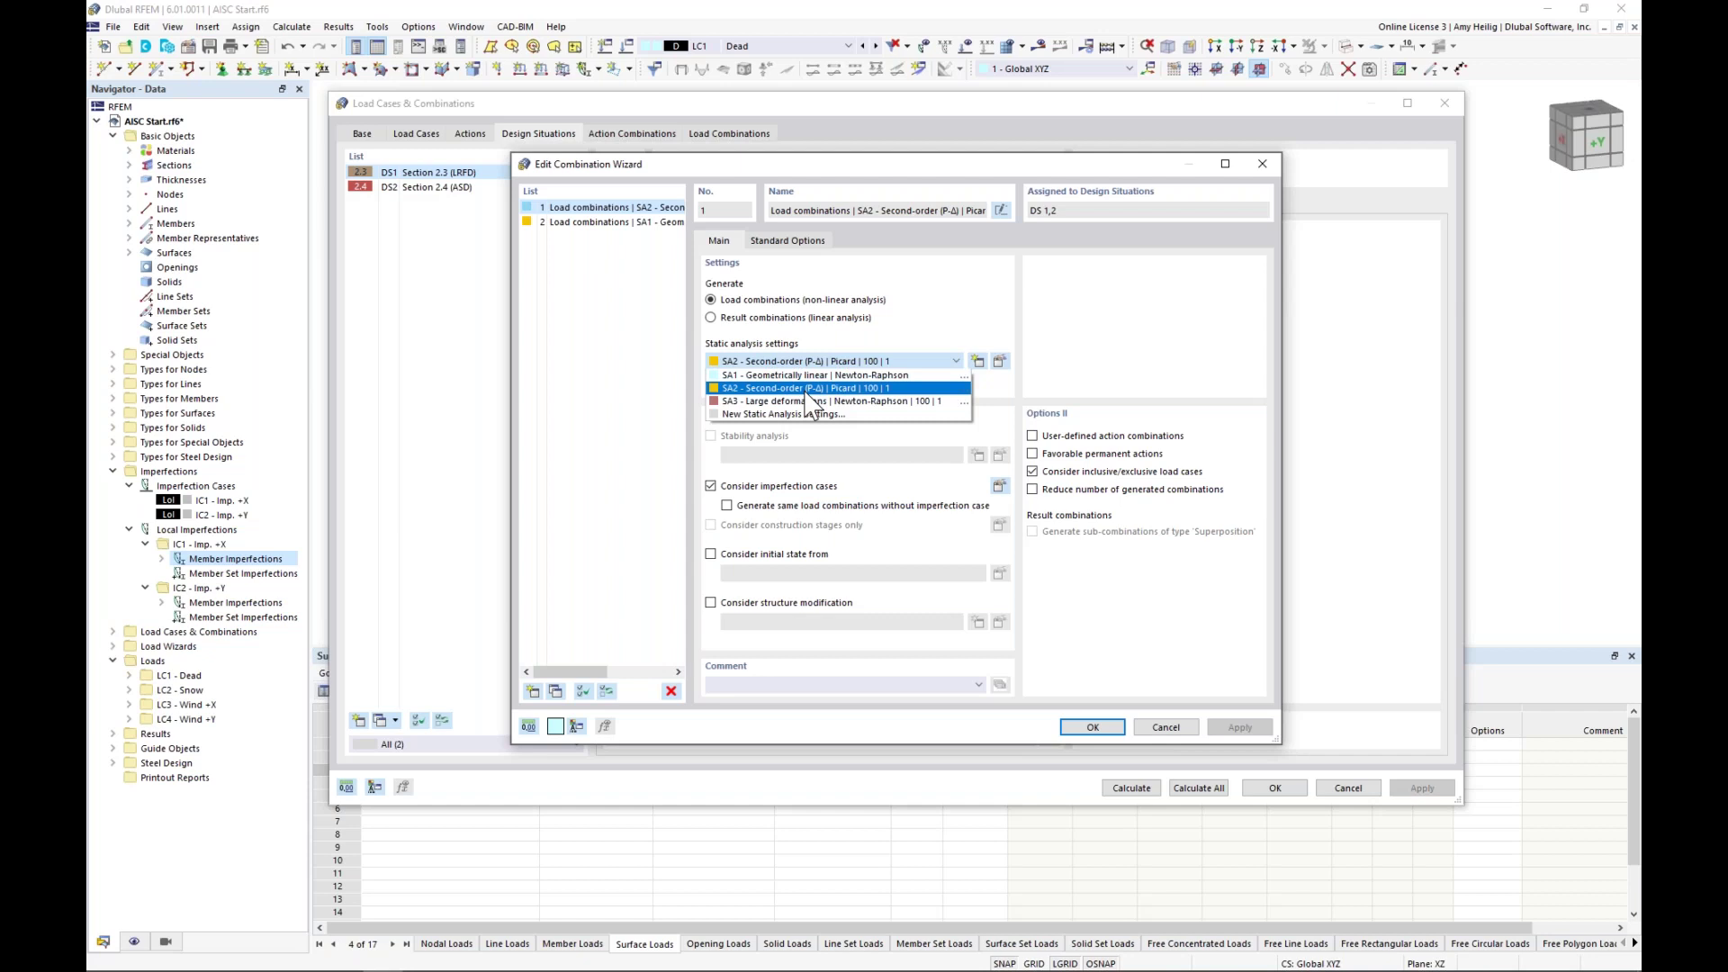
left_click(807, 391)
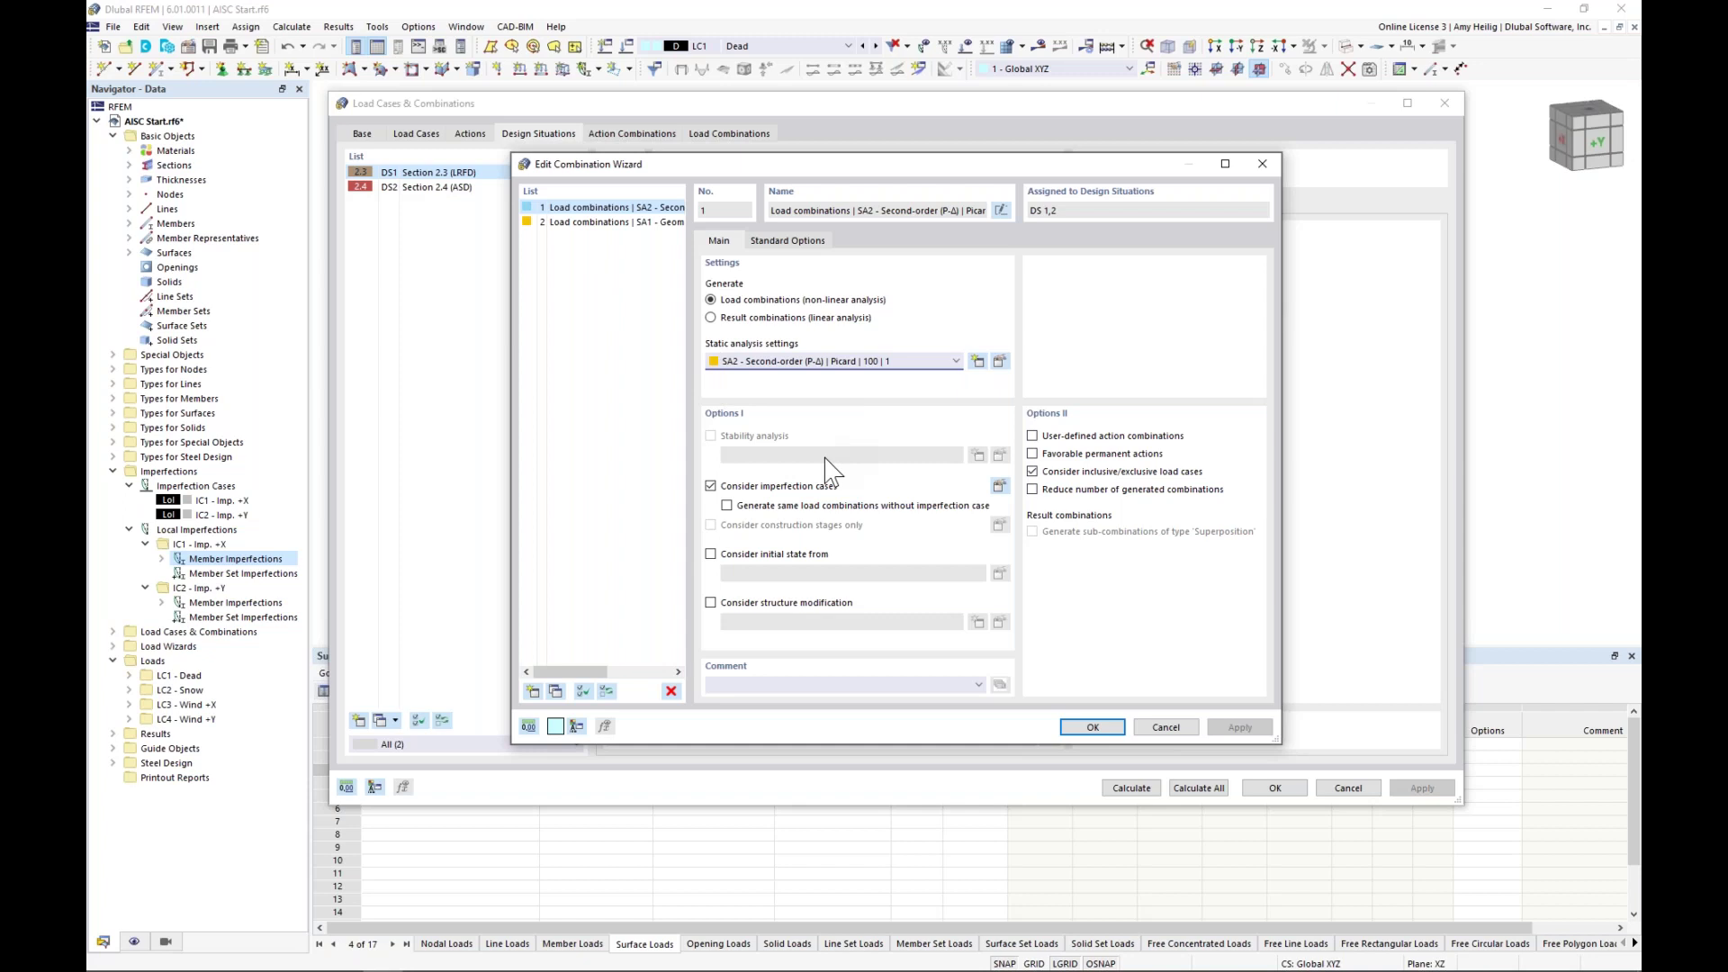
left_click(711, 602)
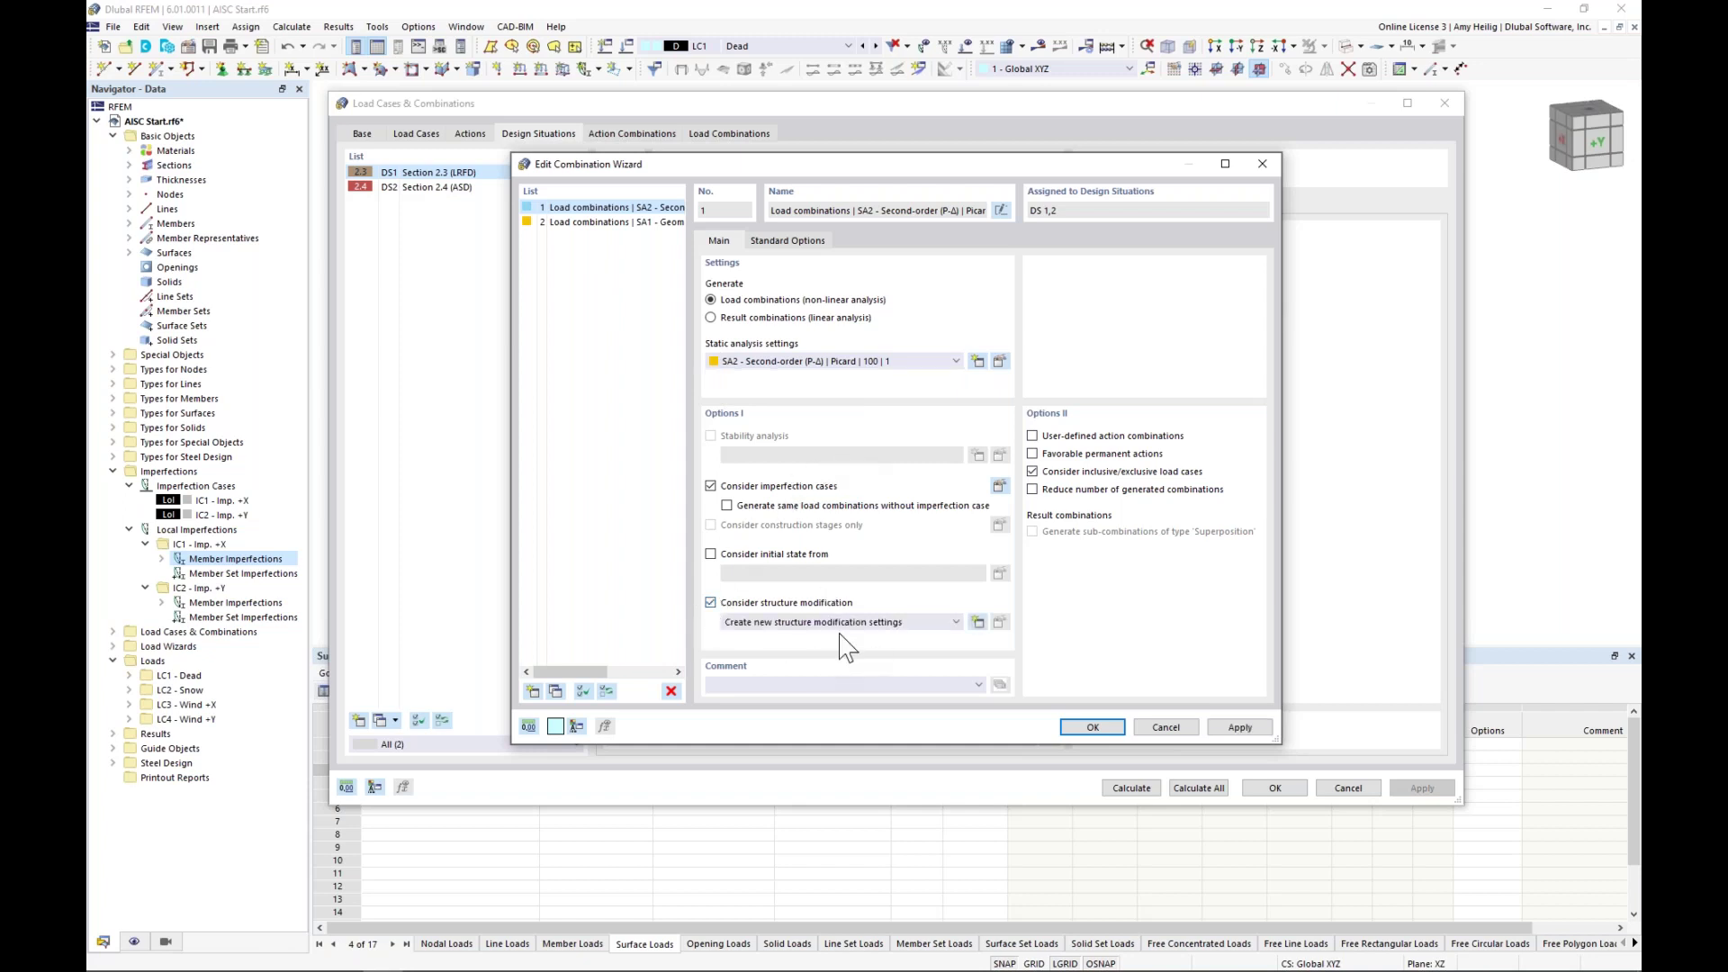
left_click(977, 622)
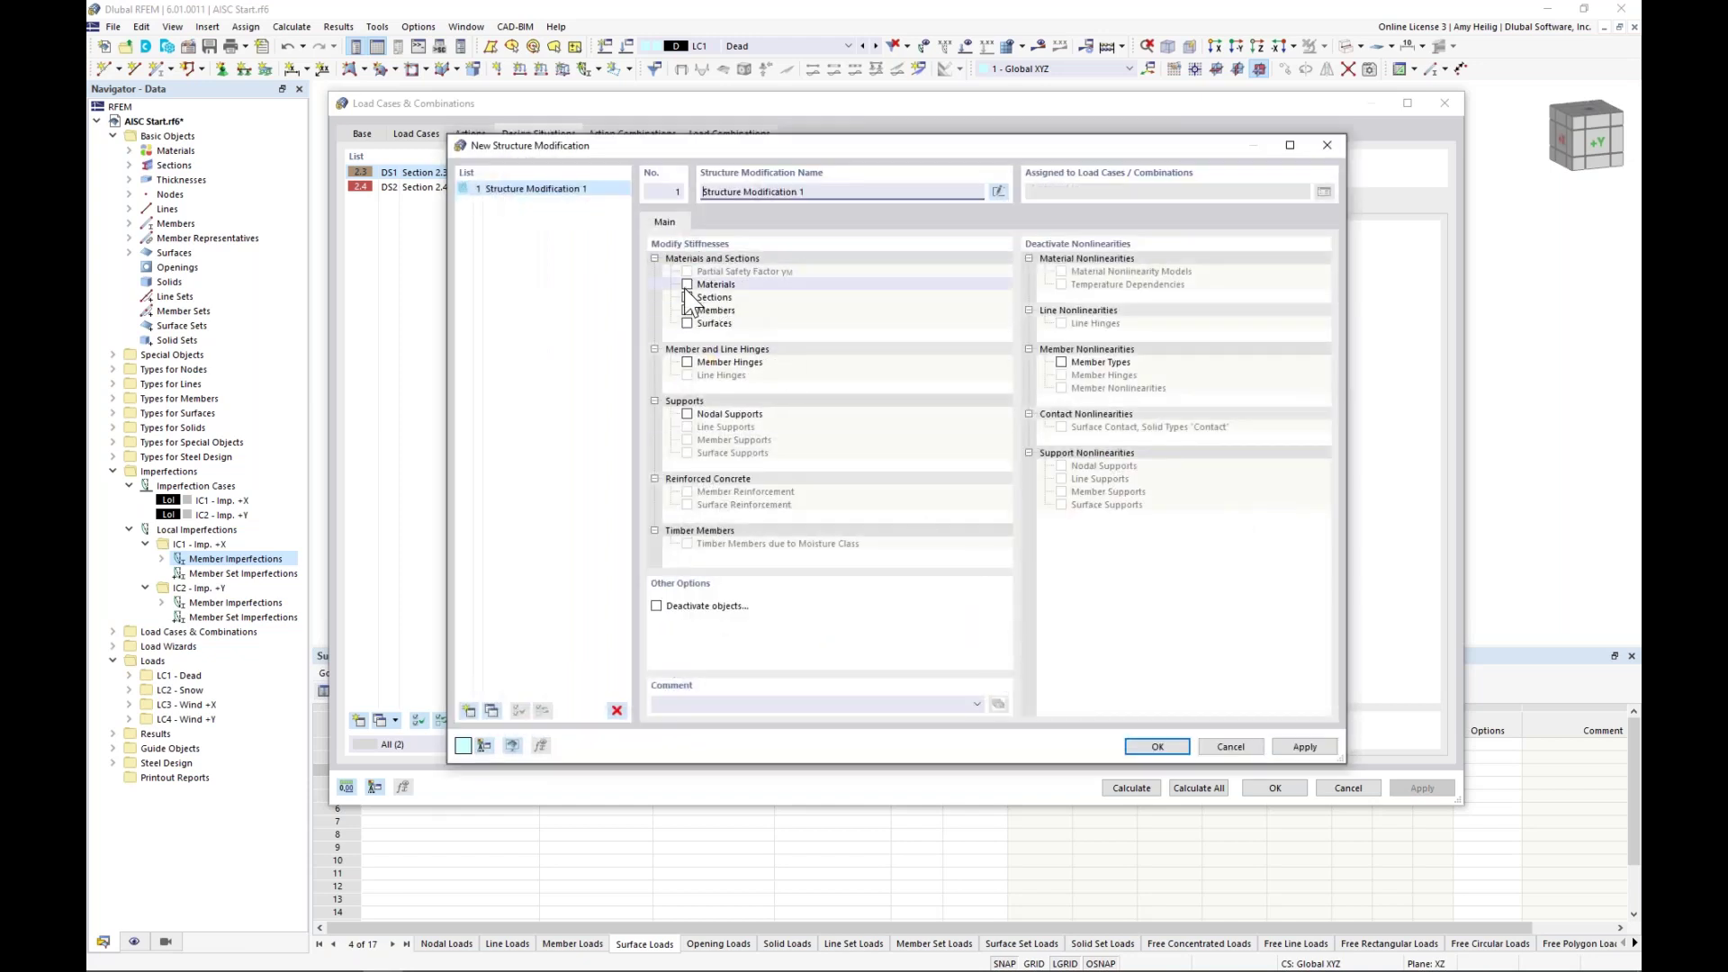
left_click(687, 311)
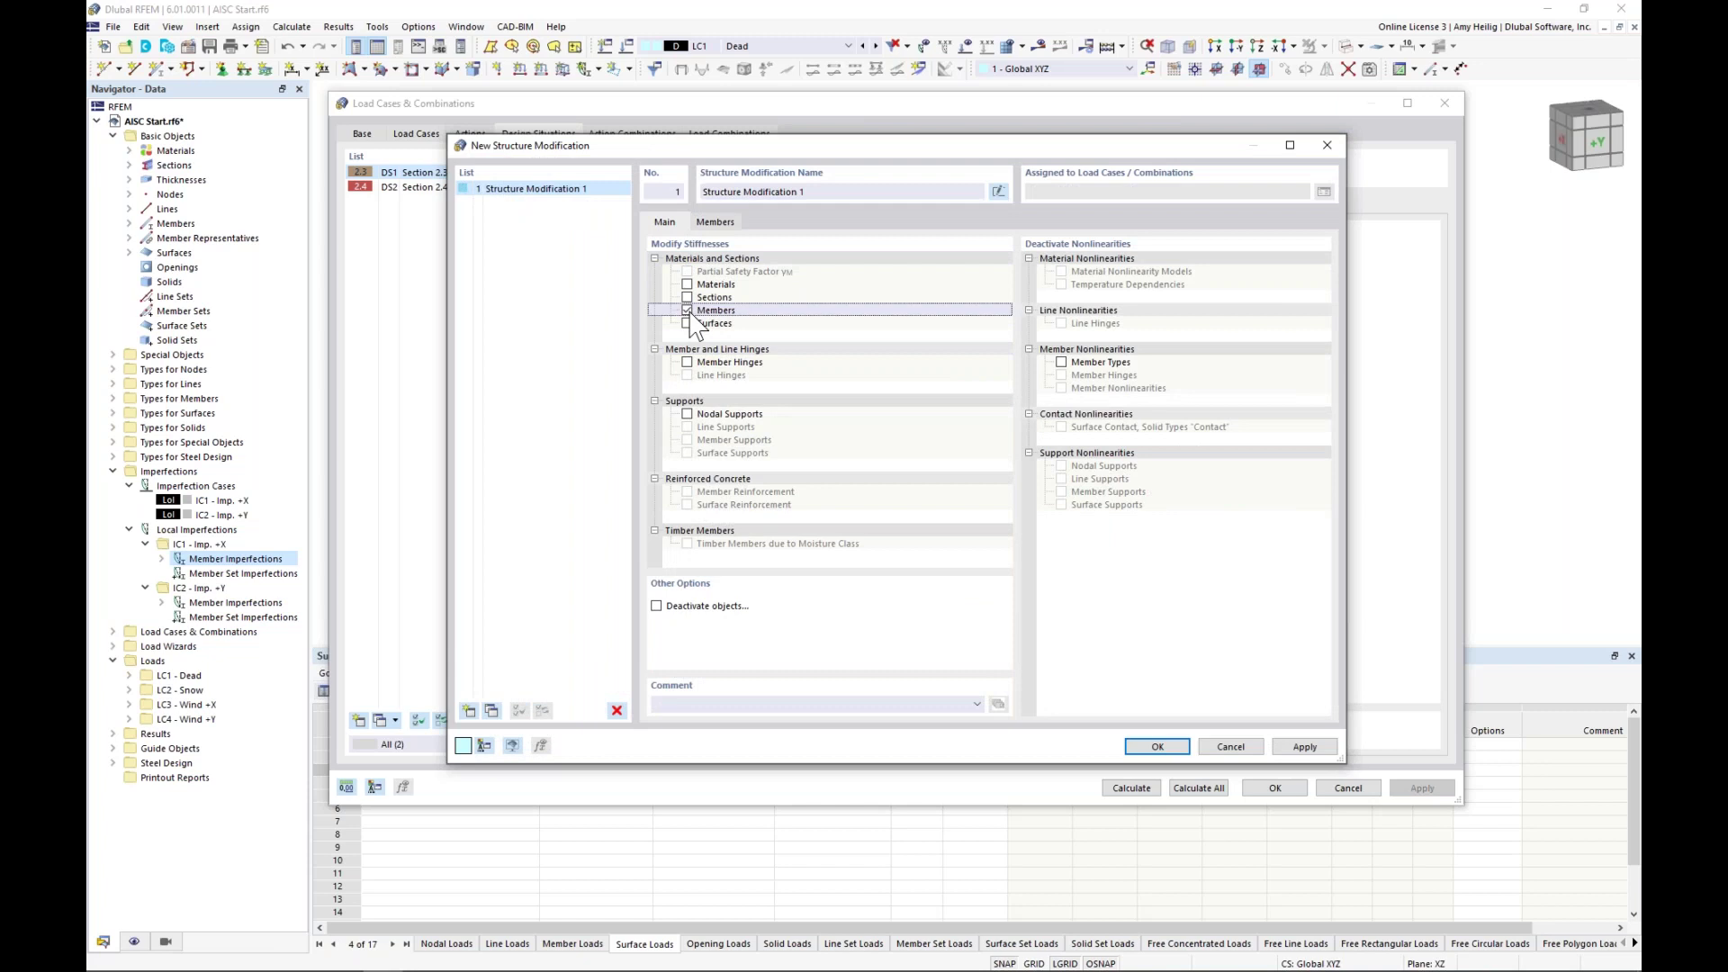
- Add a member stiffness modification of type AISC 360-16 C2.3 | Steel Structures, keeping iterative τb and the LRFD method
left_click(718, 223)
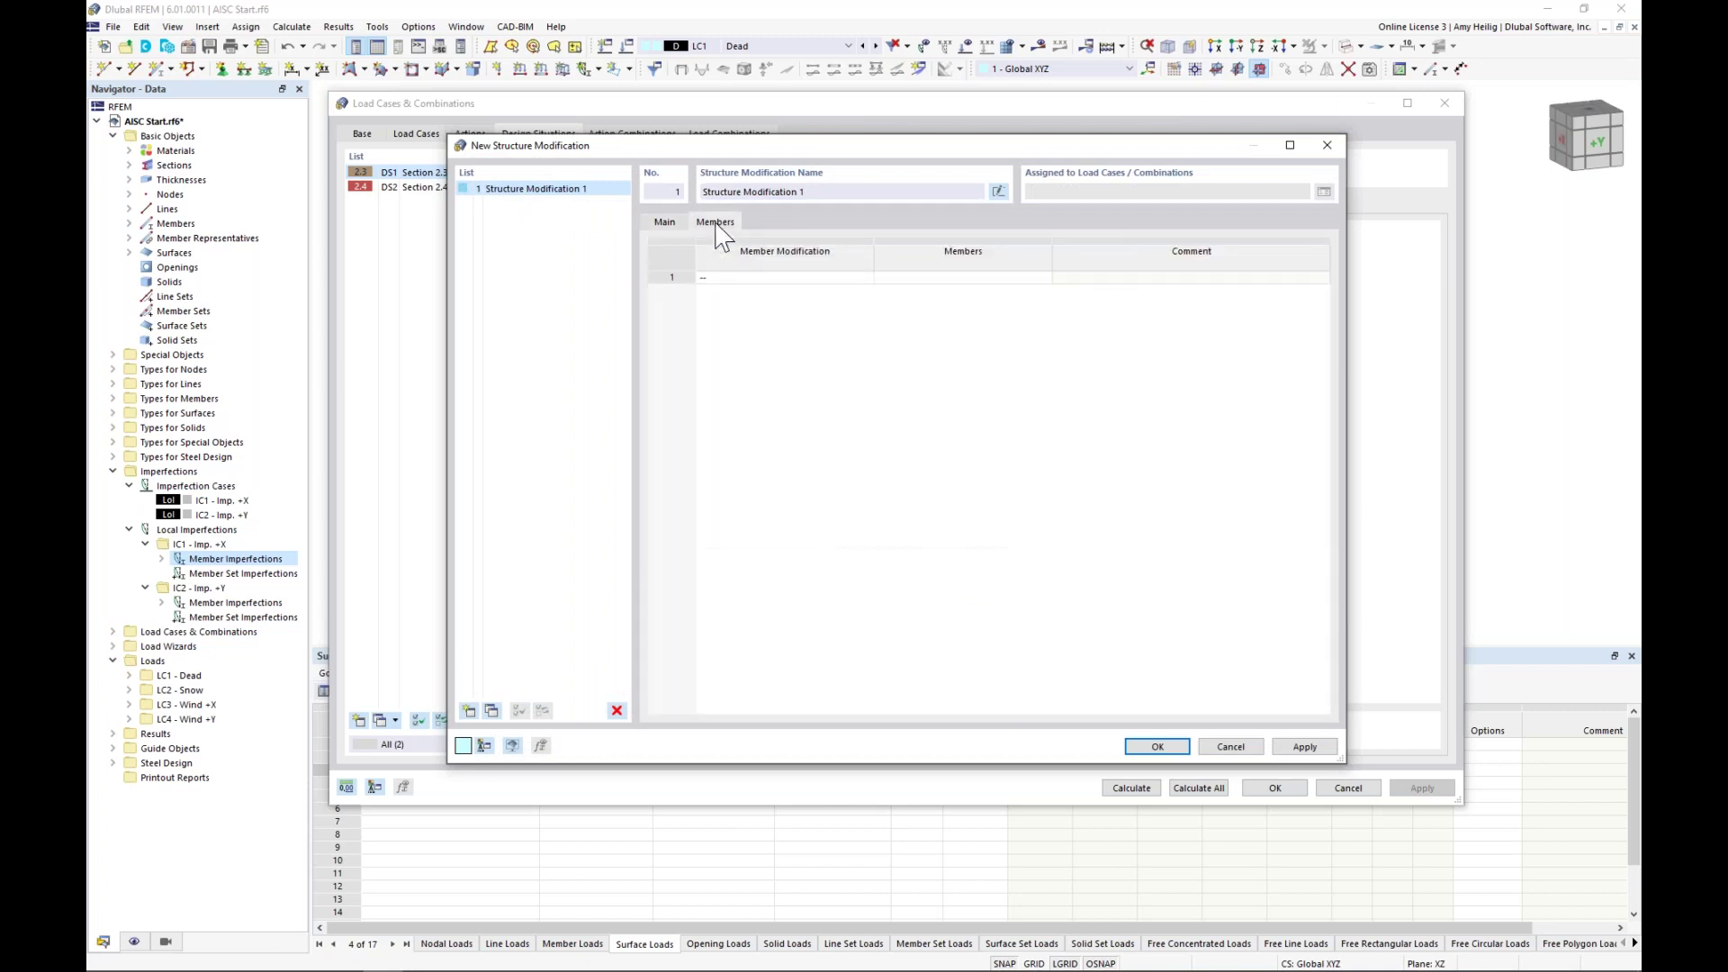
left_click(756, 278)
left_click(867, 279)
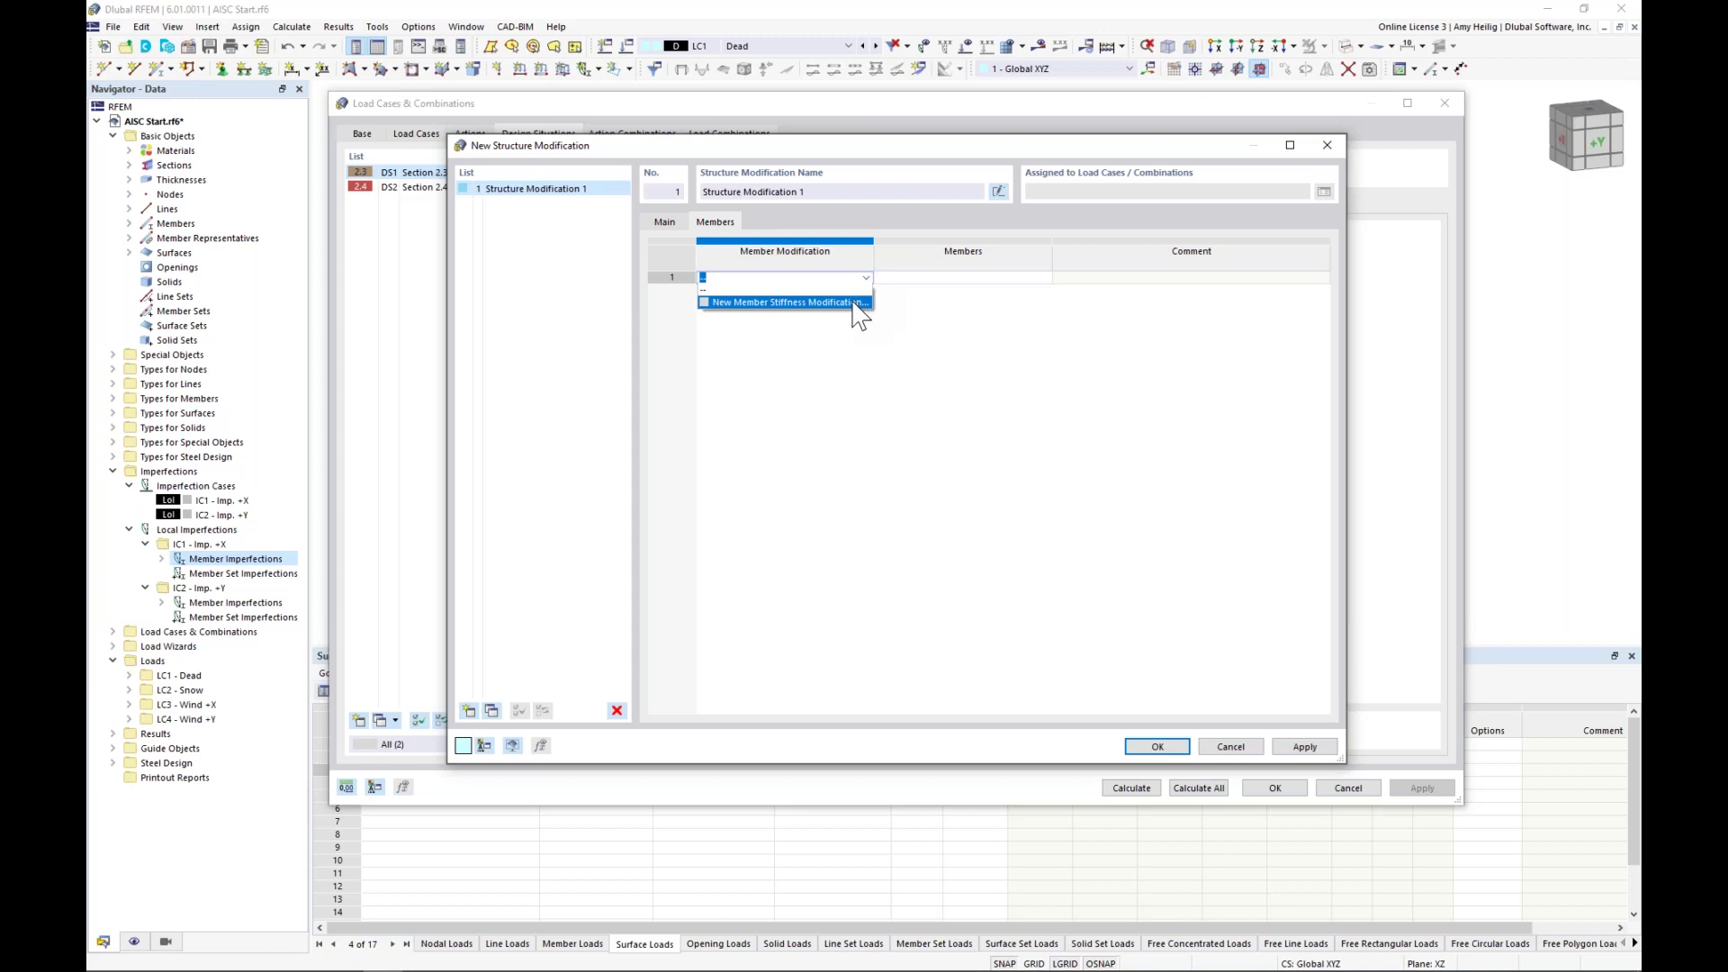
left_click(853, 302)
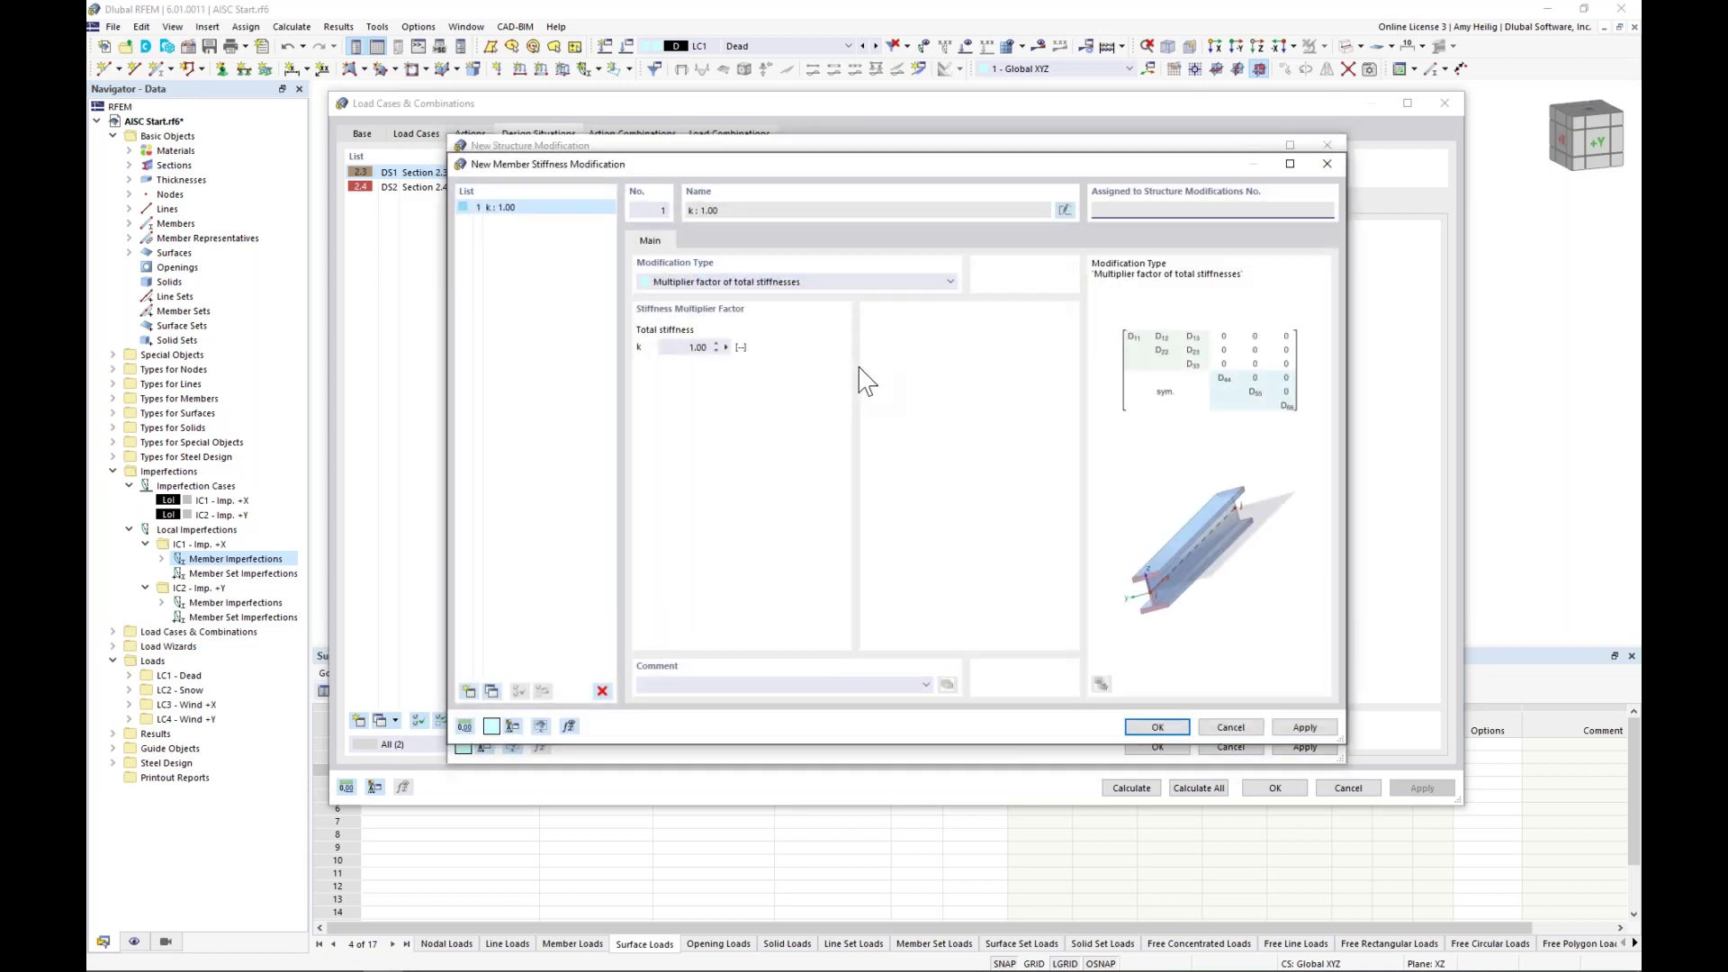
left_click(872, 283)
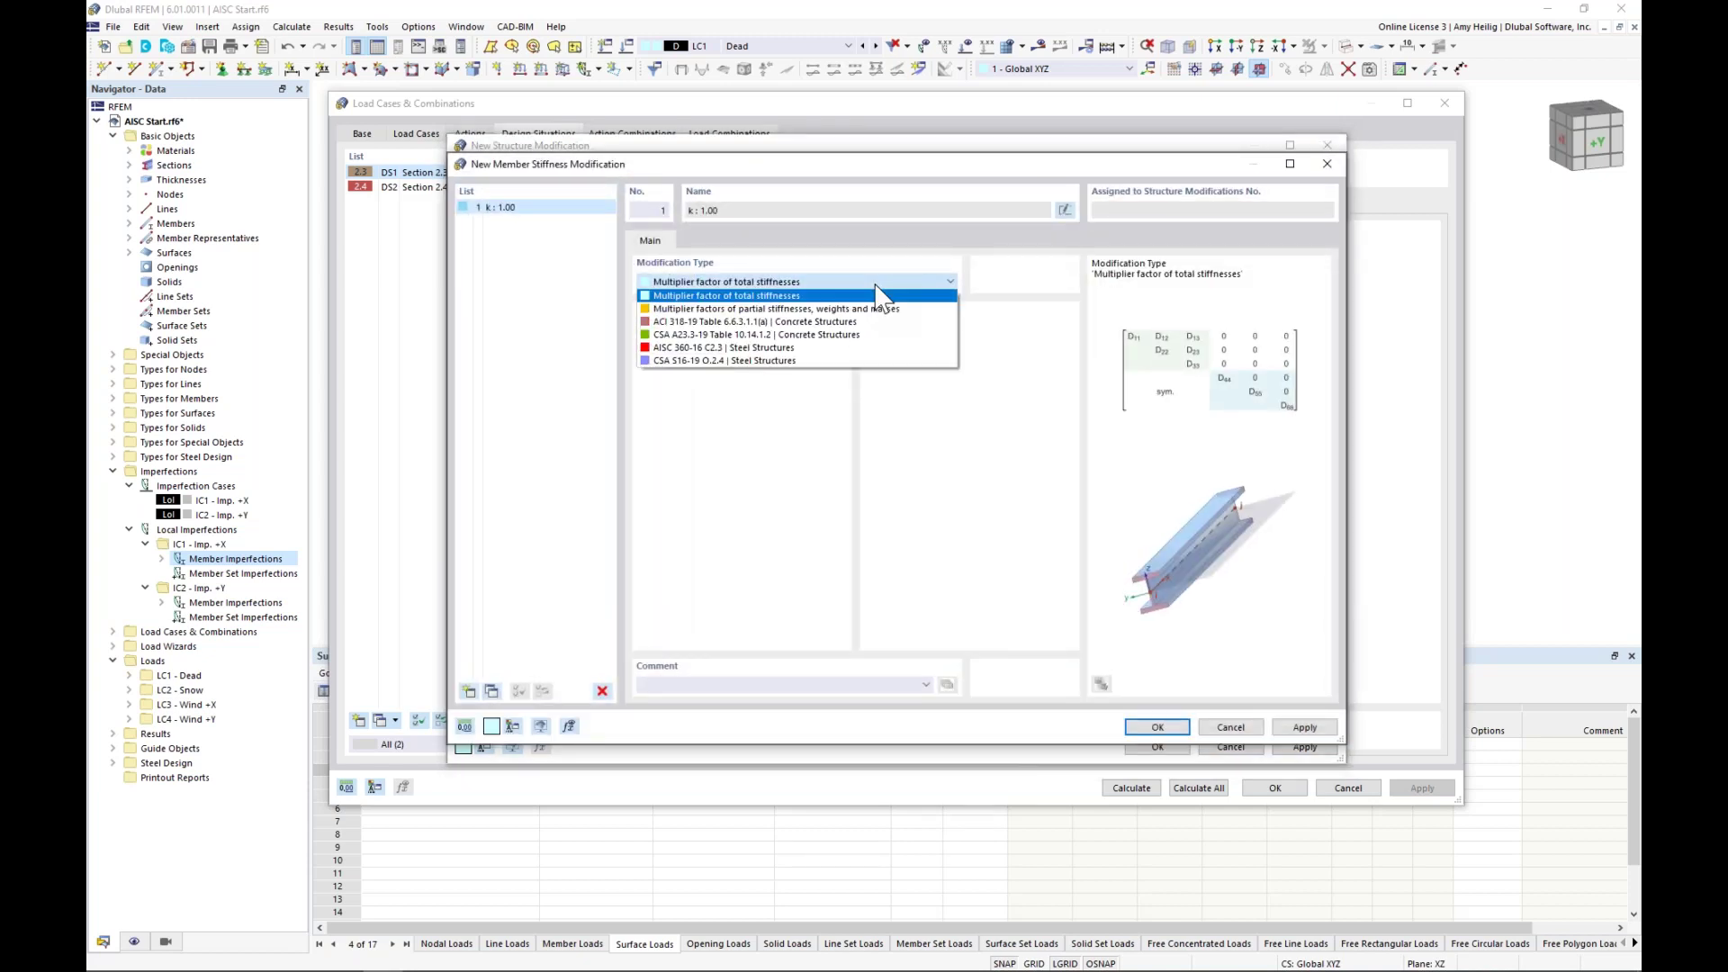
left_click(818, 349)
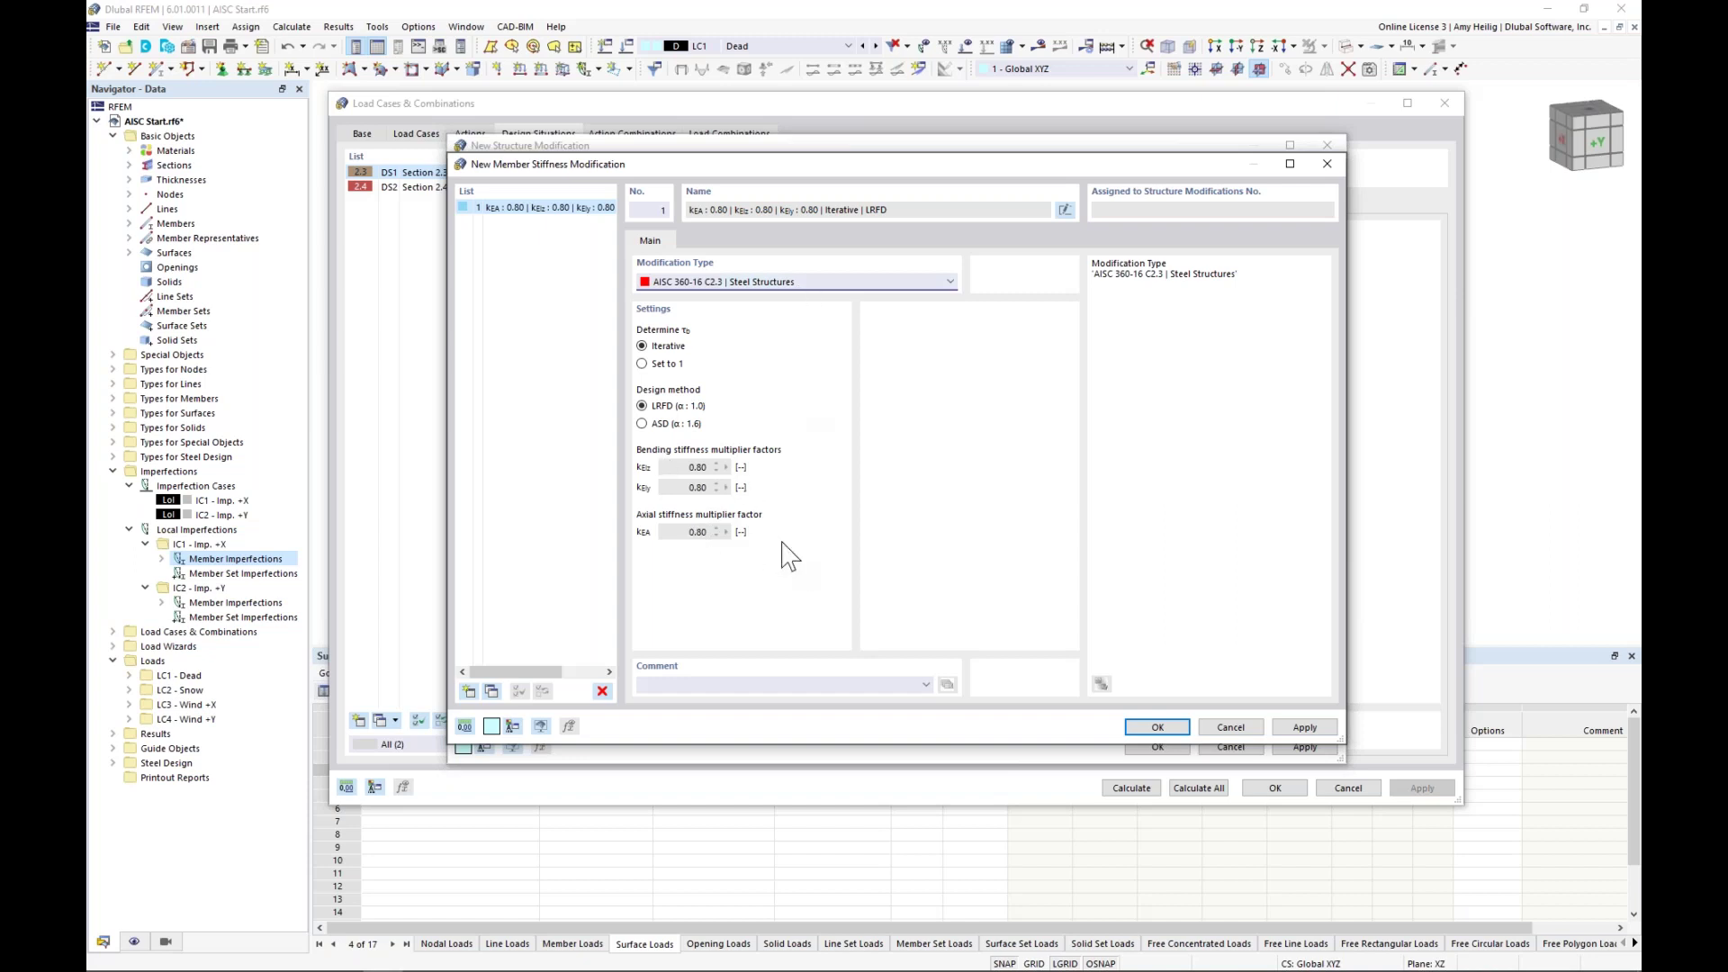
left_click(1154, 727)
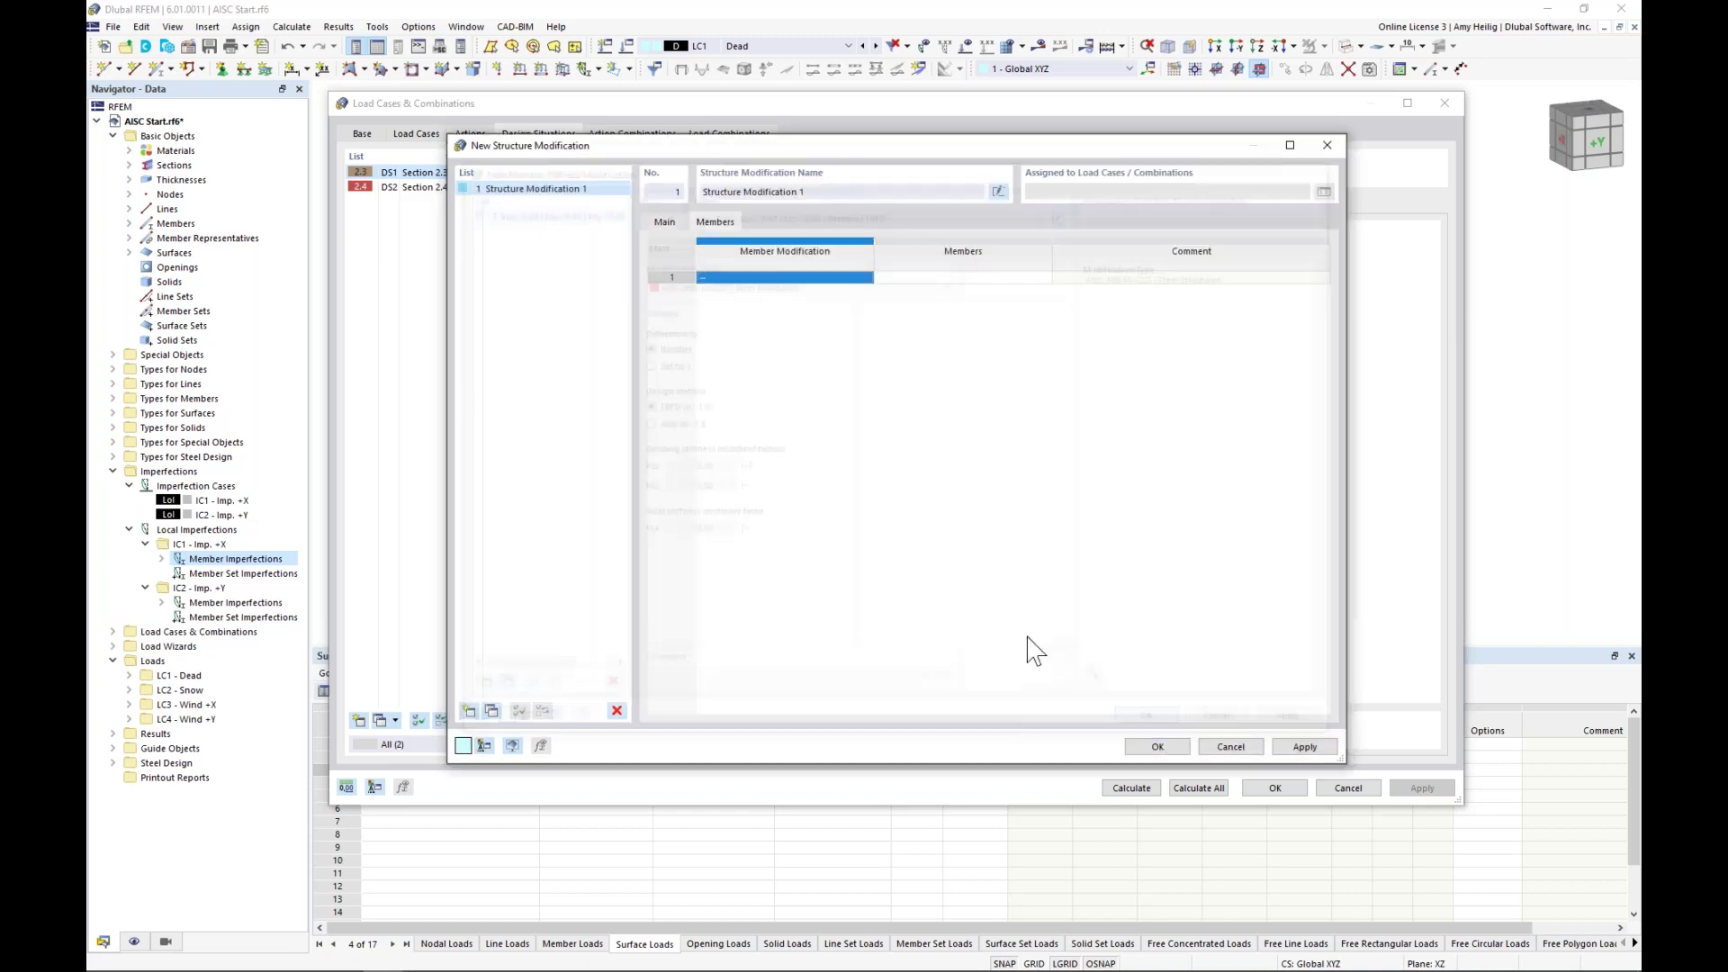
- Assign the LRFD stiffness modification to all members of the frame, then confirm the structure modification and the combination wizard
left_click(981, 278)
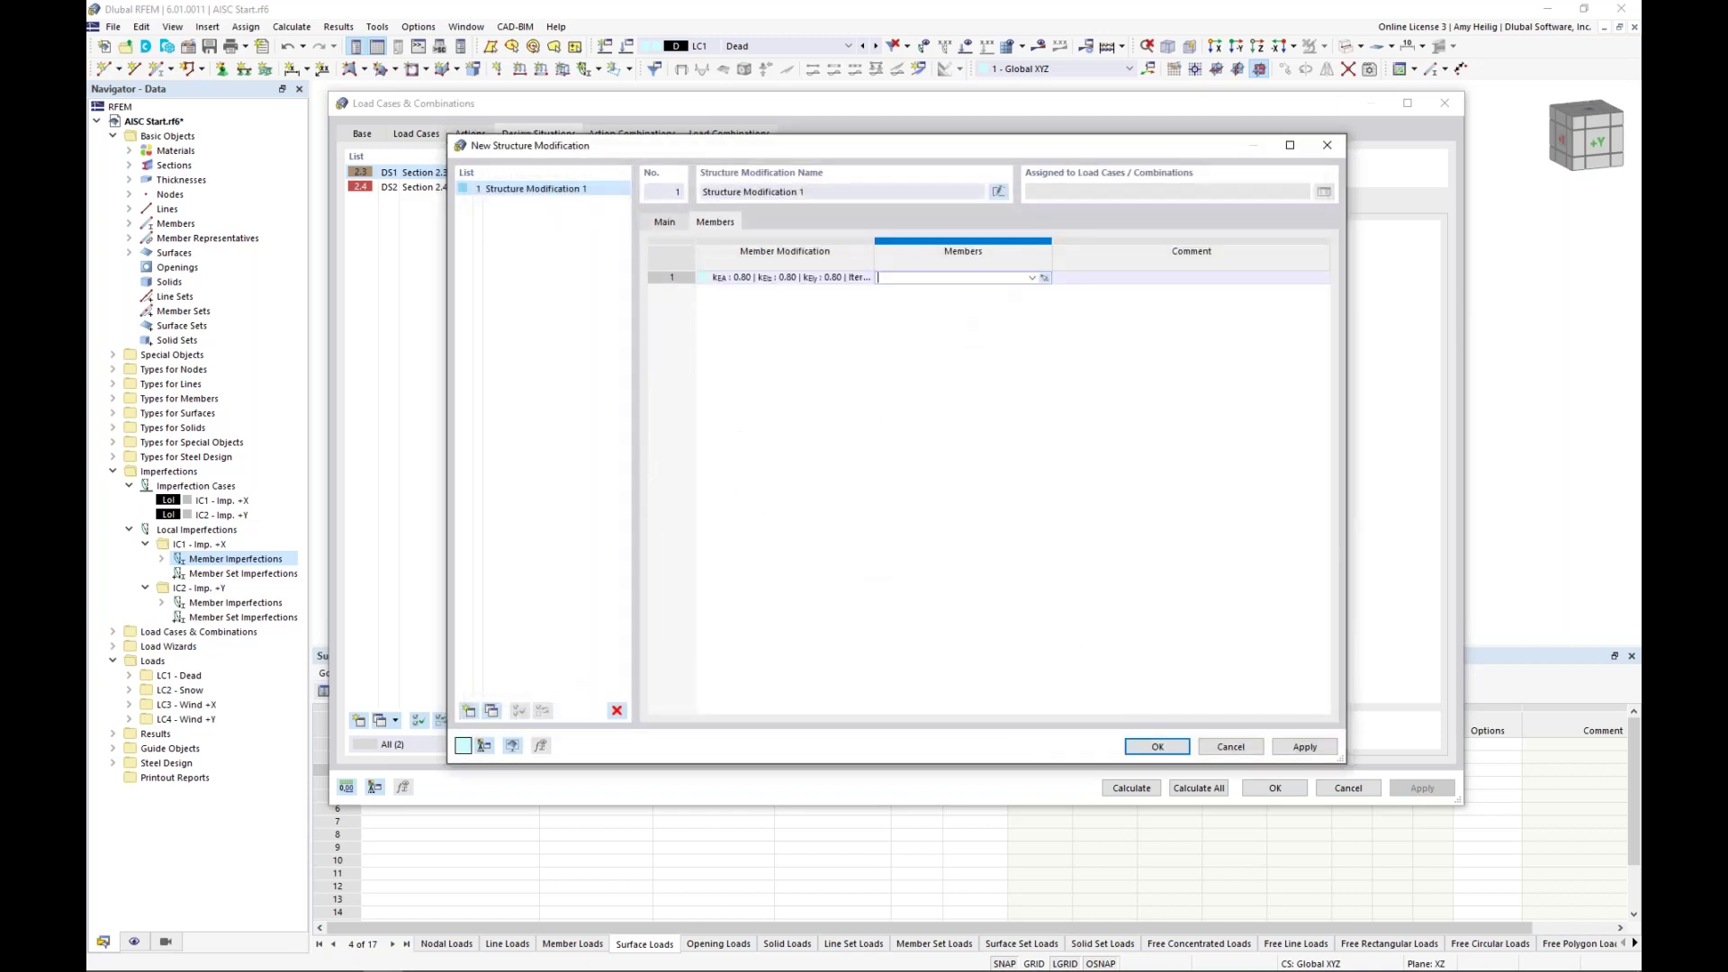
left_click(1044, 277)
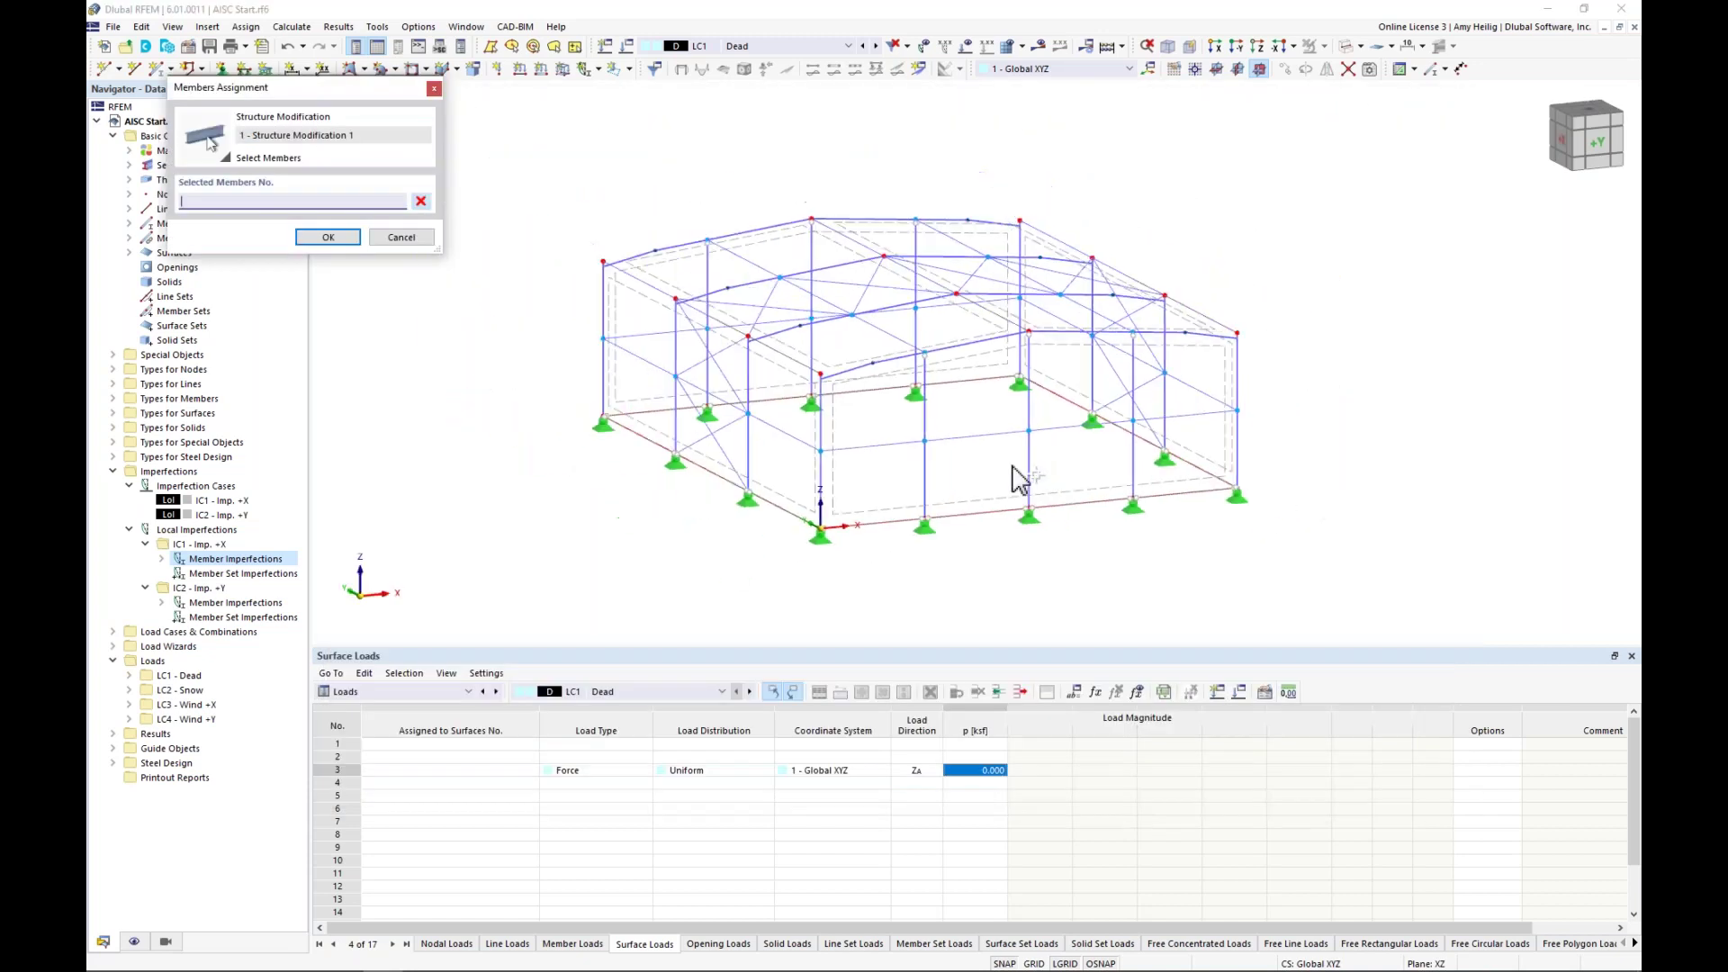
key("ctrl+shift+2")
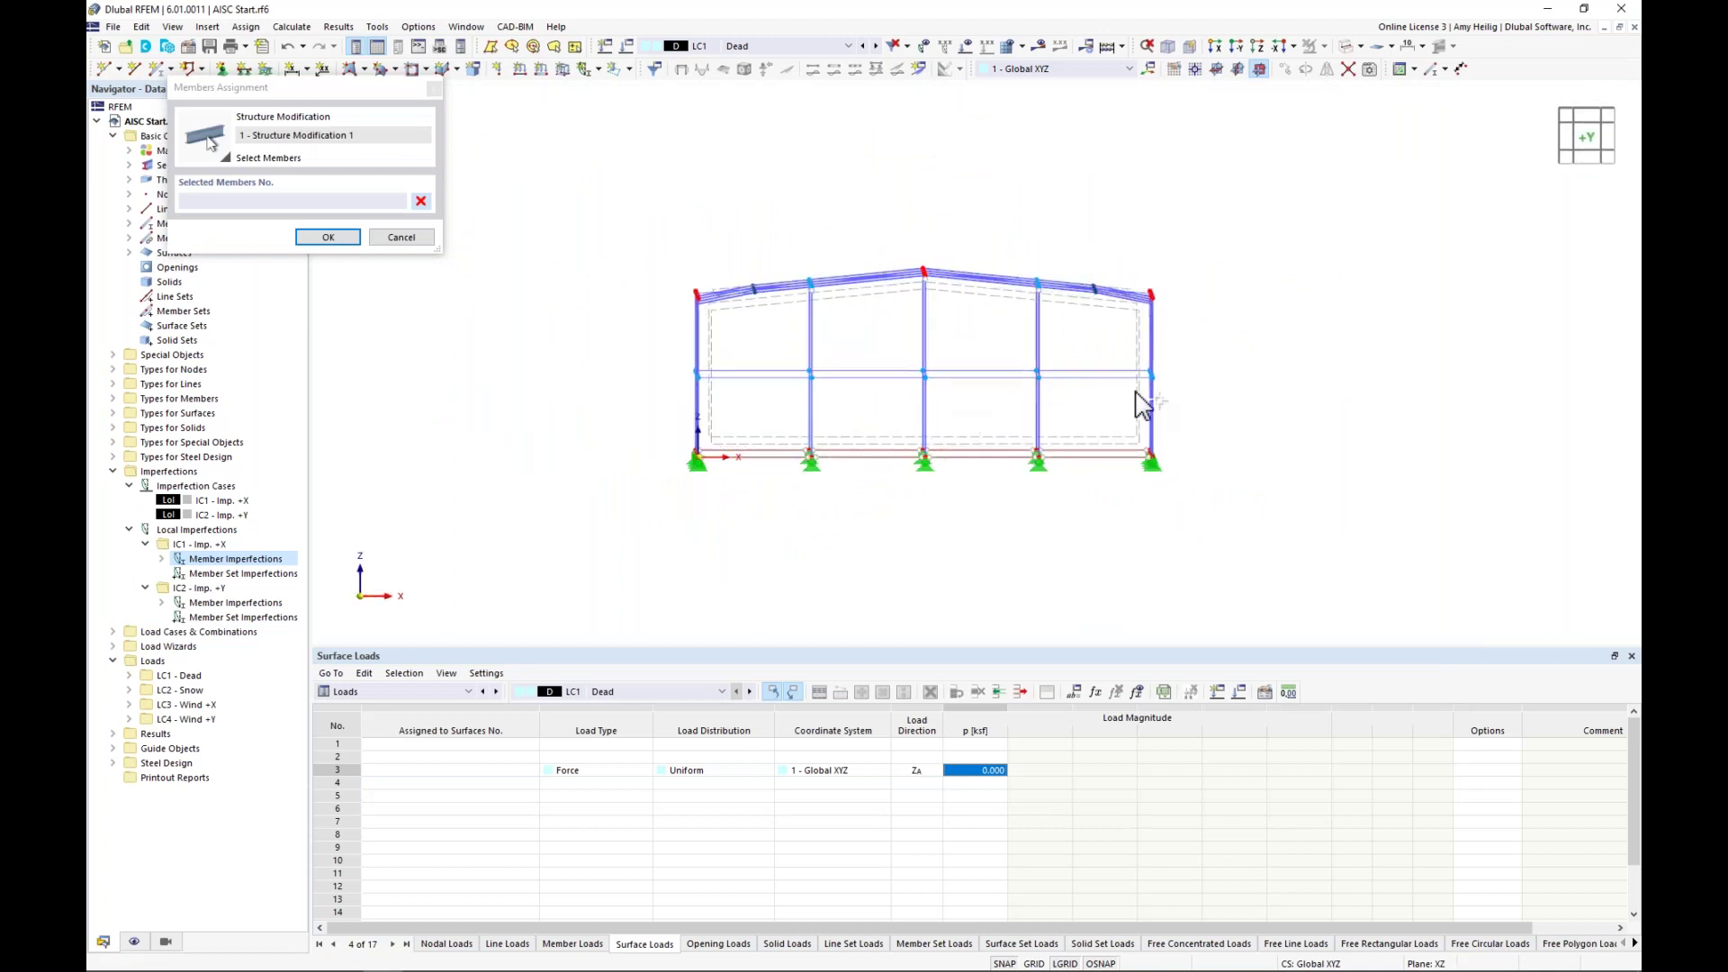
left_click_drag(1203, 419, 636, 232)
key("ctrl+shift+1")
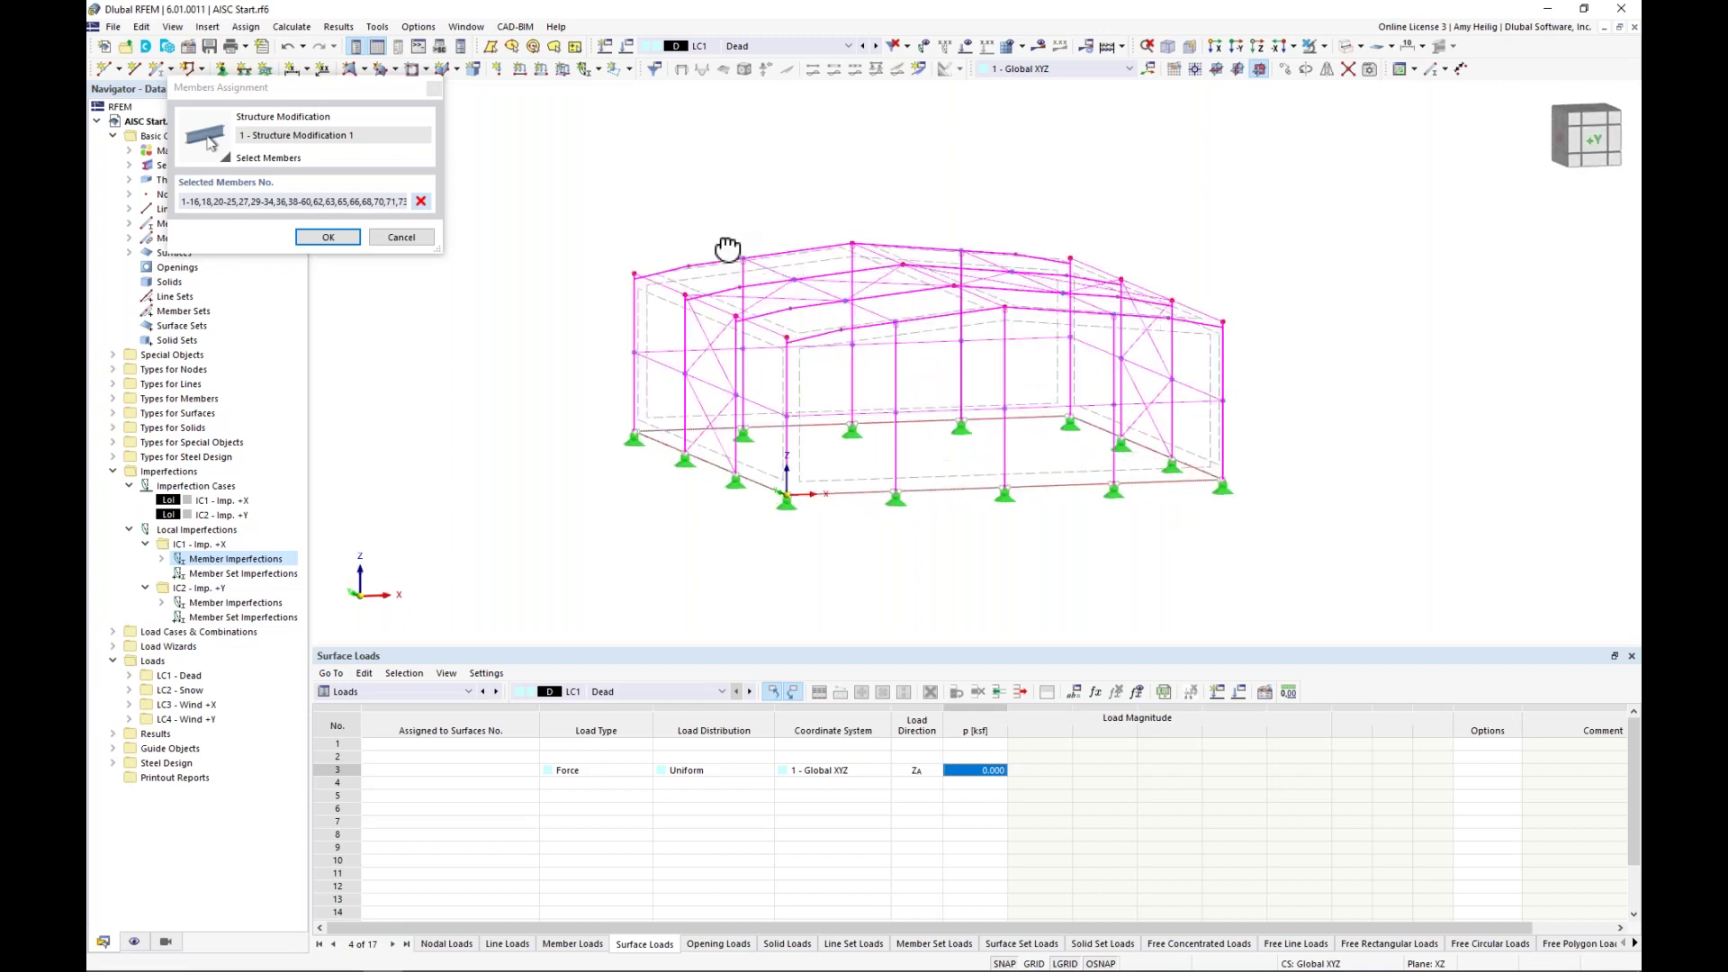
left_click(328, 237)
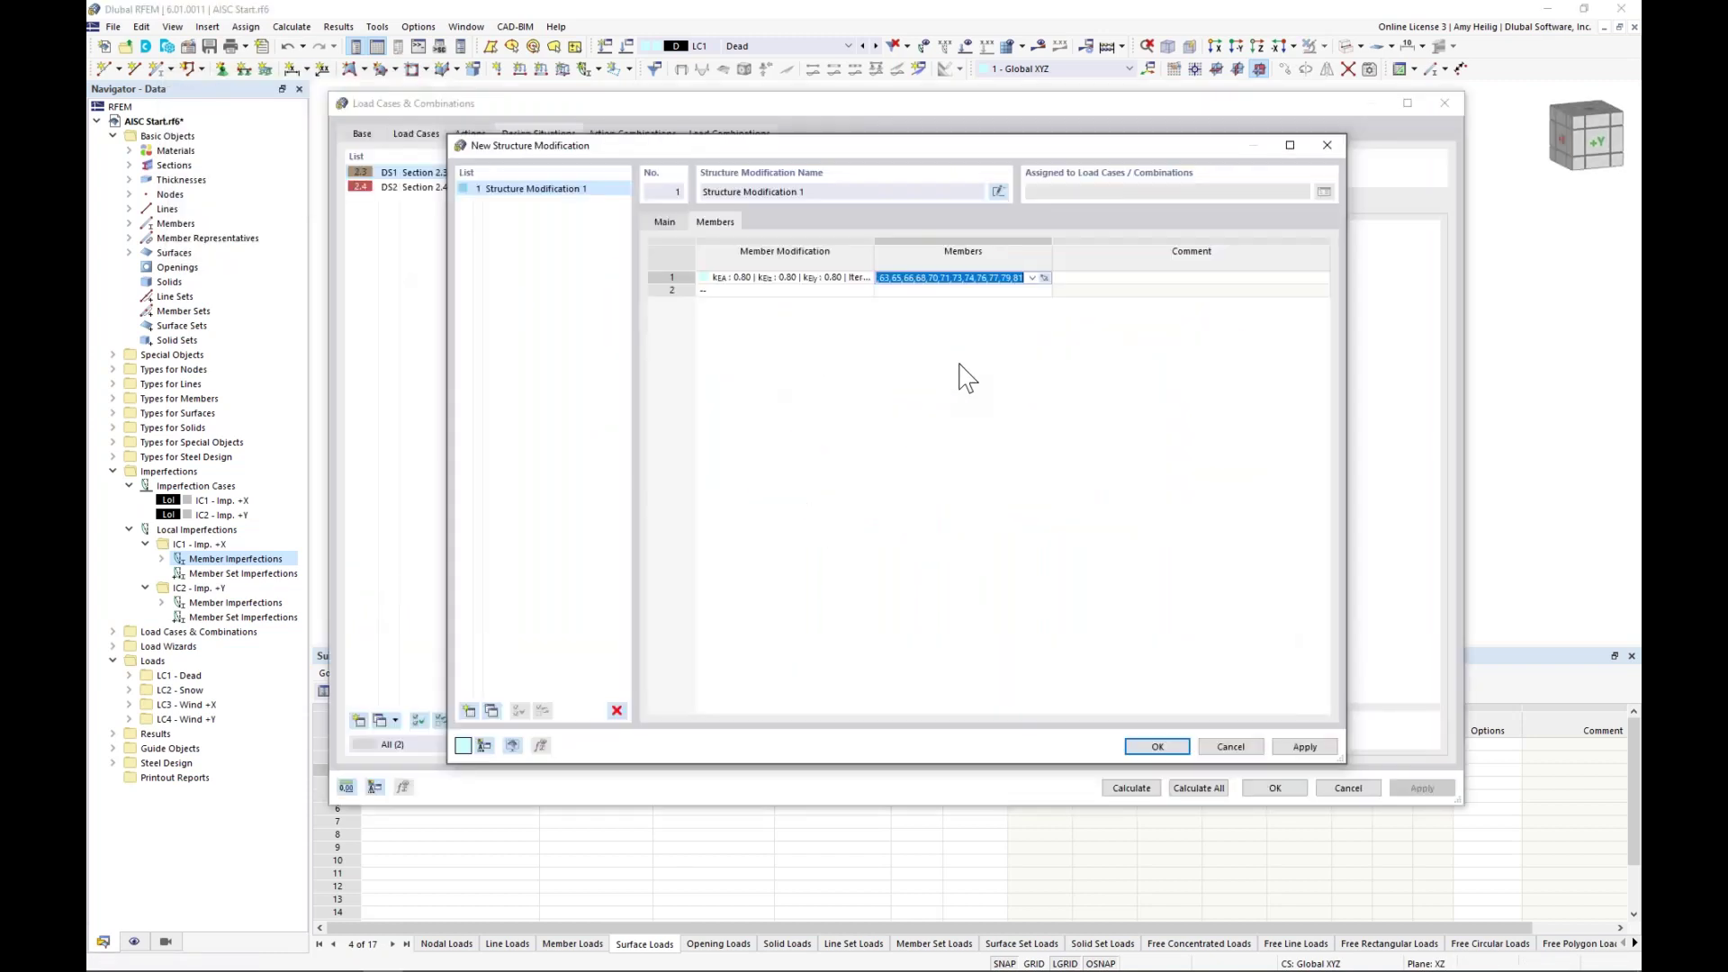
left_click(1151, 747)
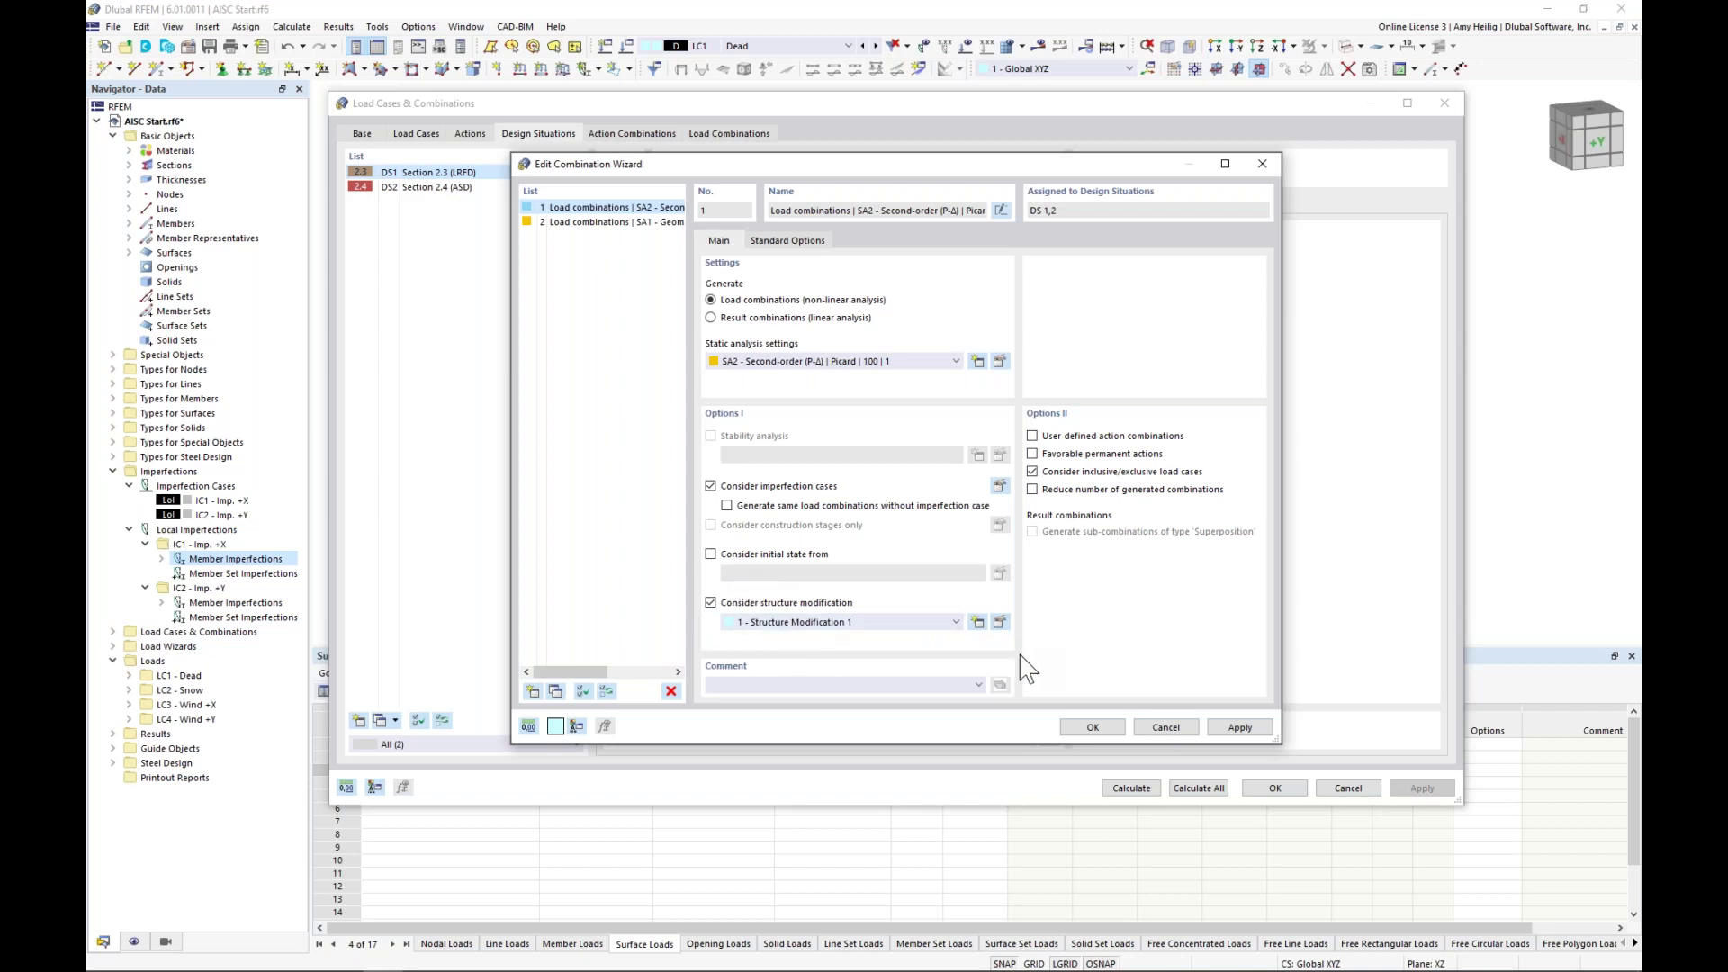
left_click(1092, 727)
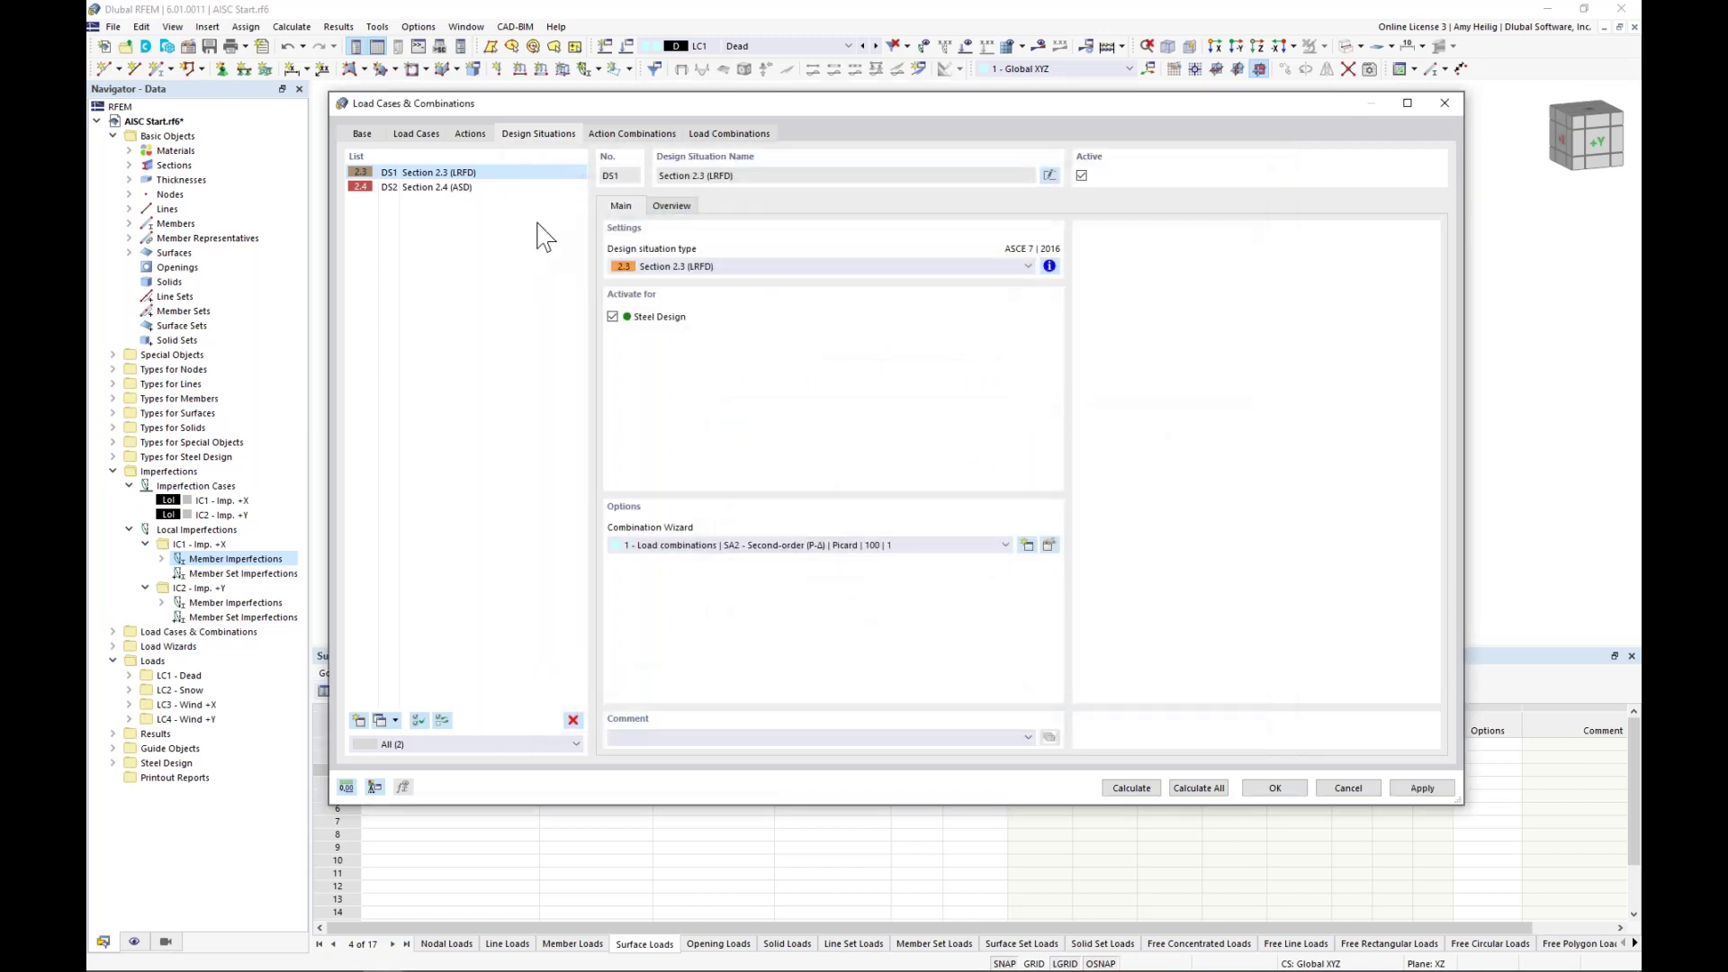
- Create a new combination wizard for DS2 Section 2.4 (ASD) with the static analysis settings SA2 - Second-order (P-Δ)
left_click(500, 189)
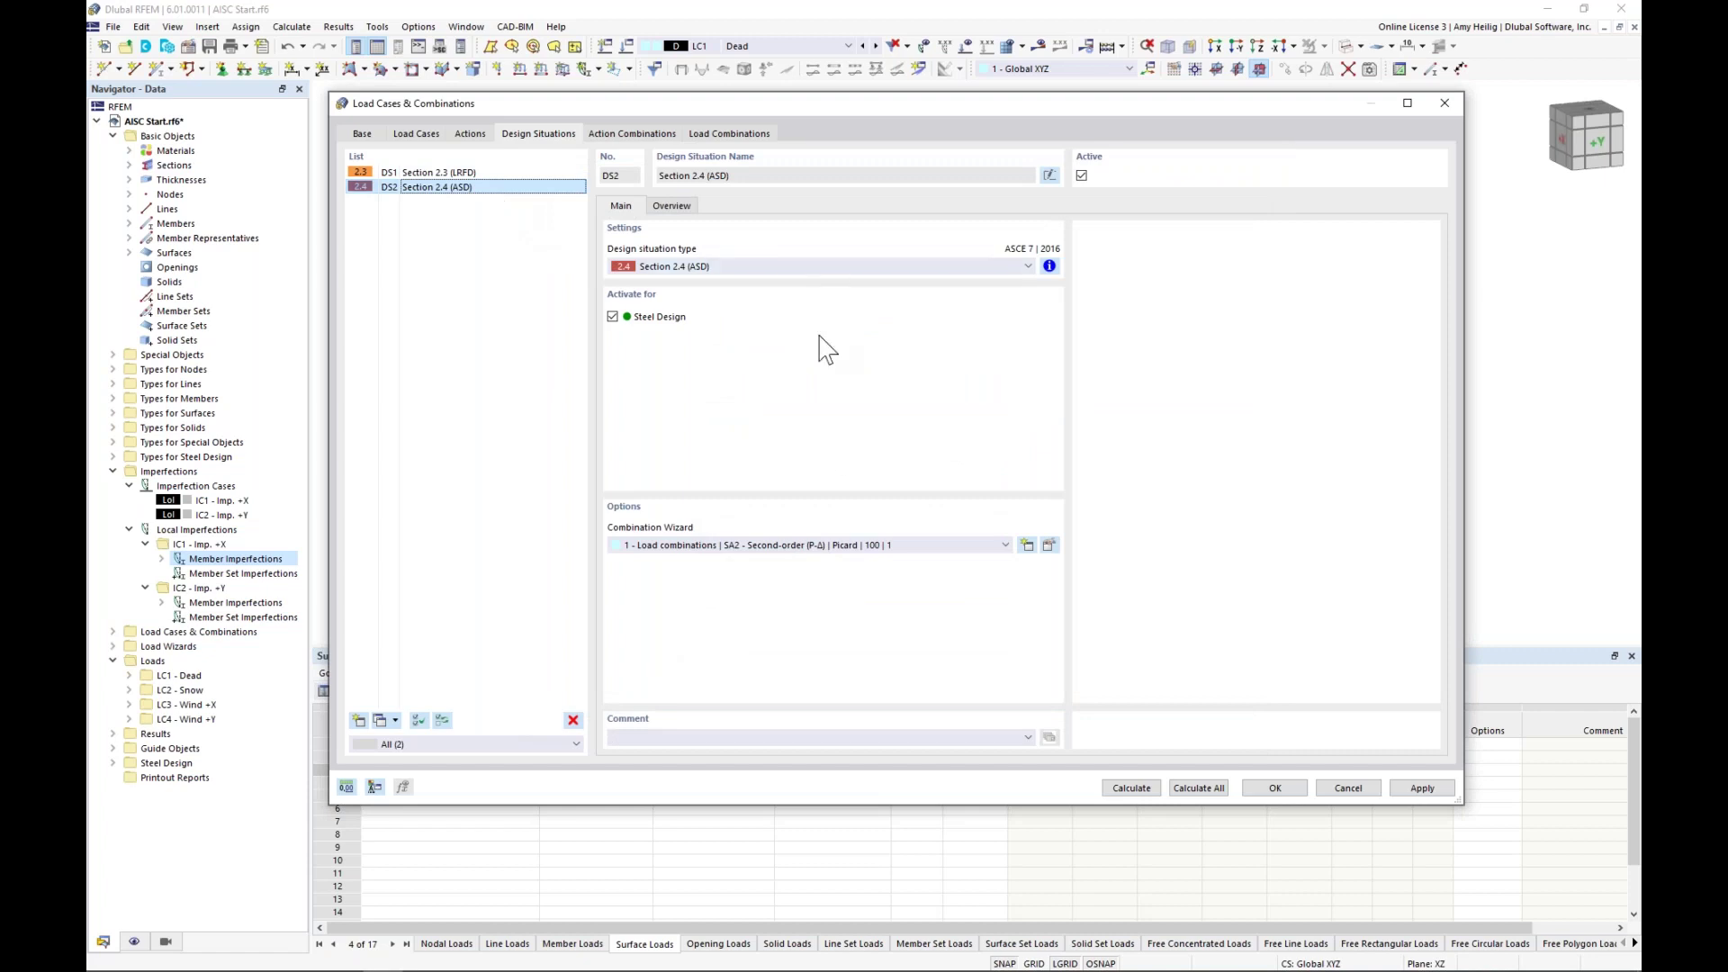
left_click(891, 546)
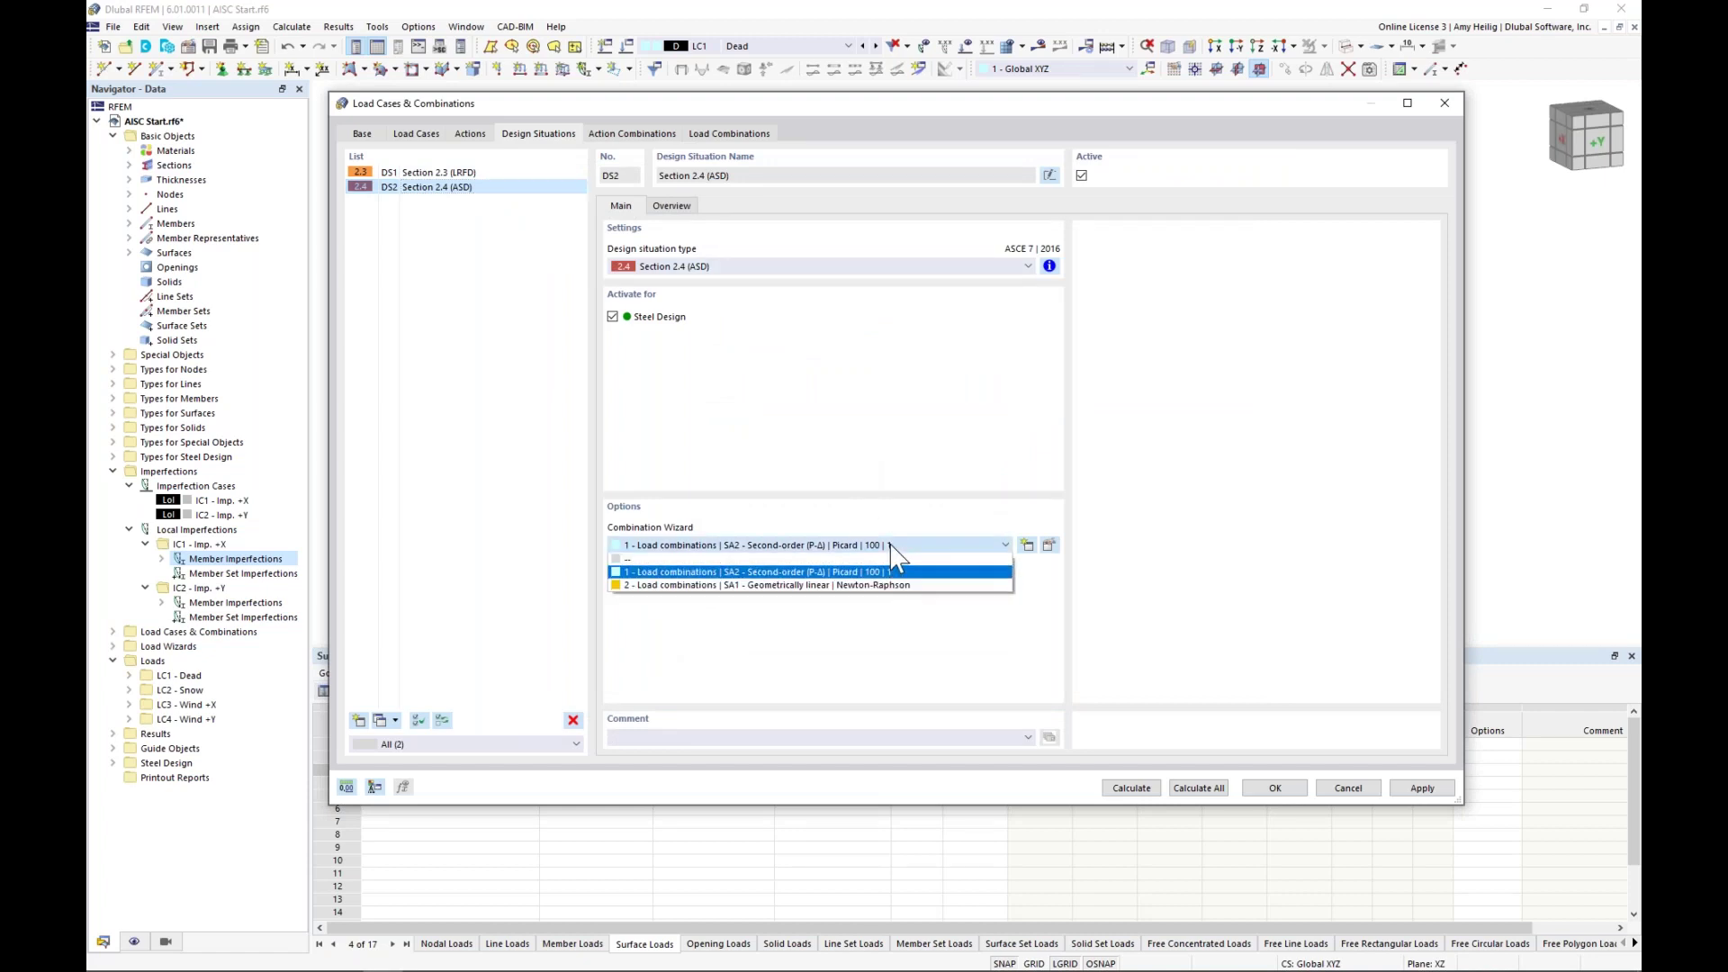
left_click(907, 529)
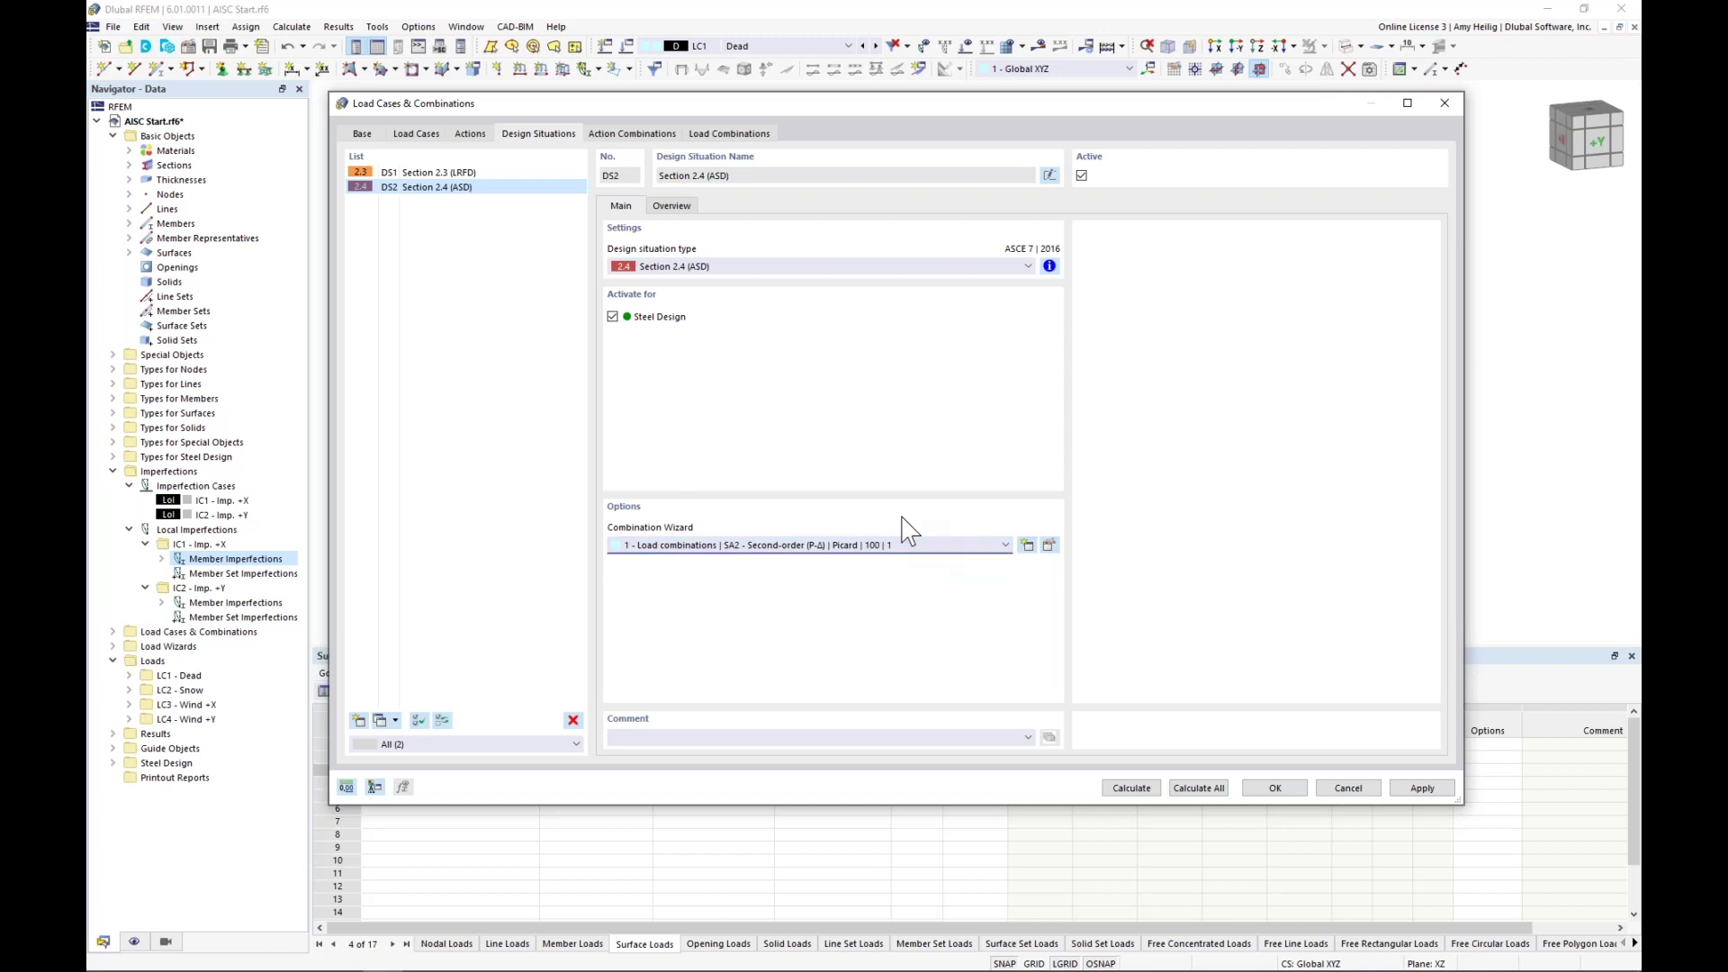
left_click(1026, 547)
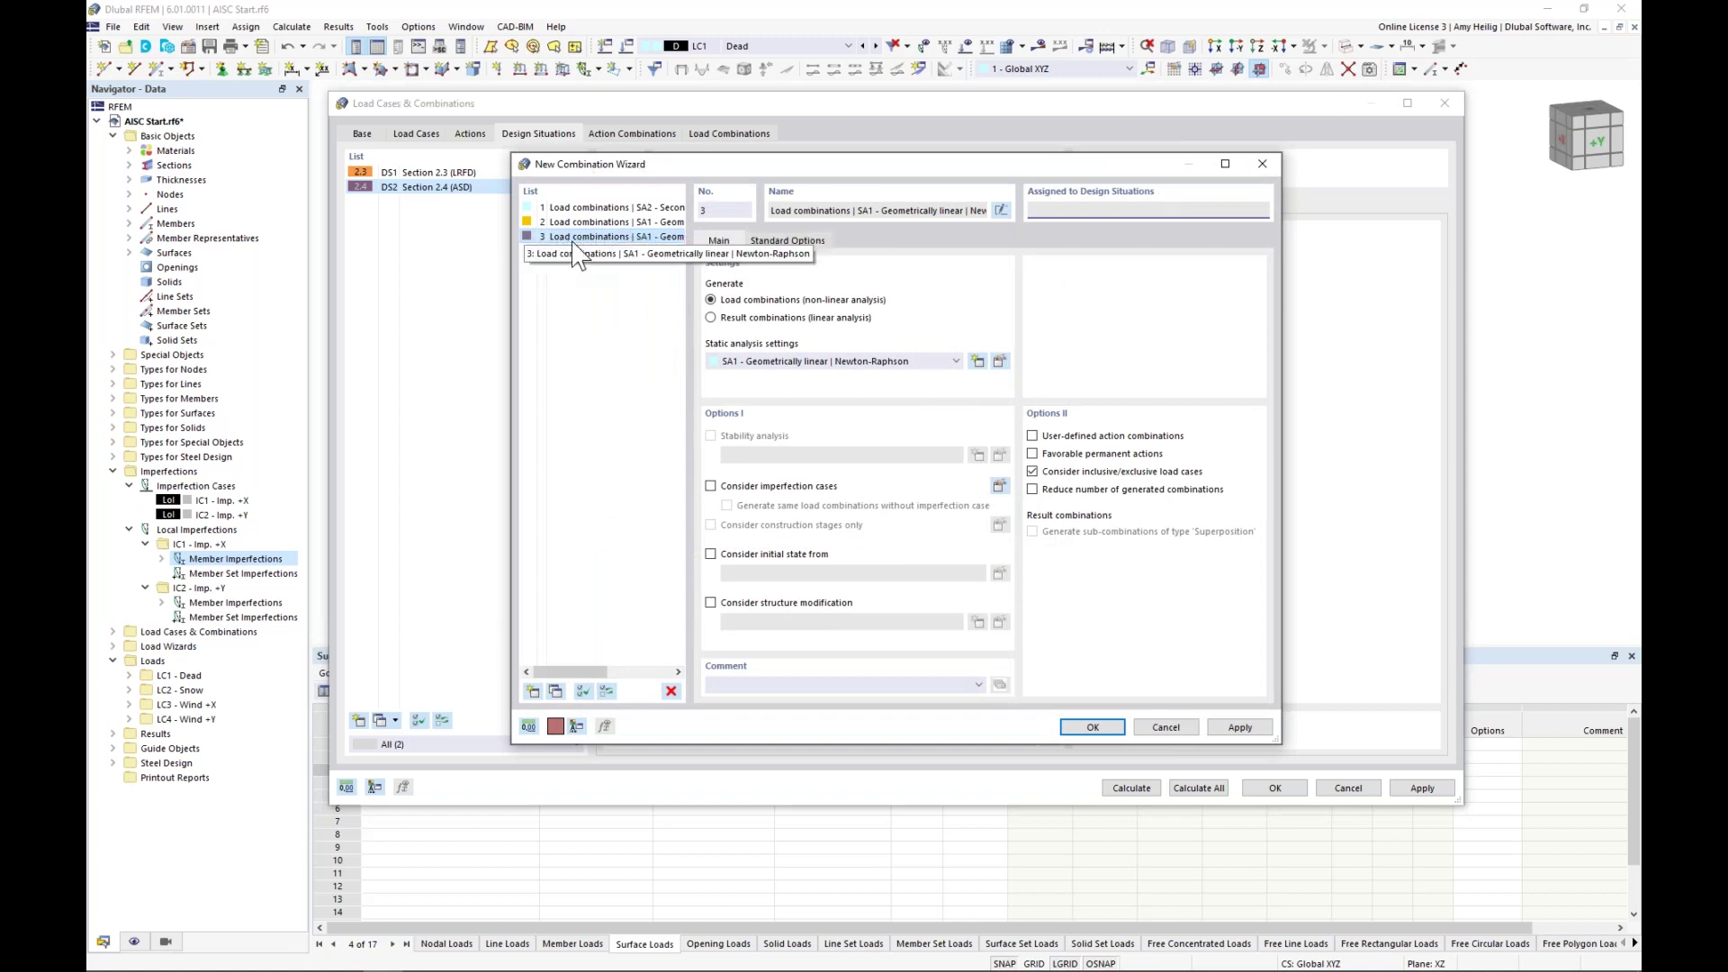
left_click(788, 362)
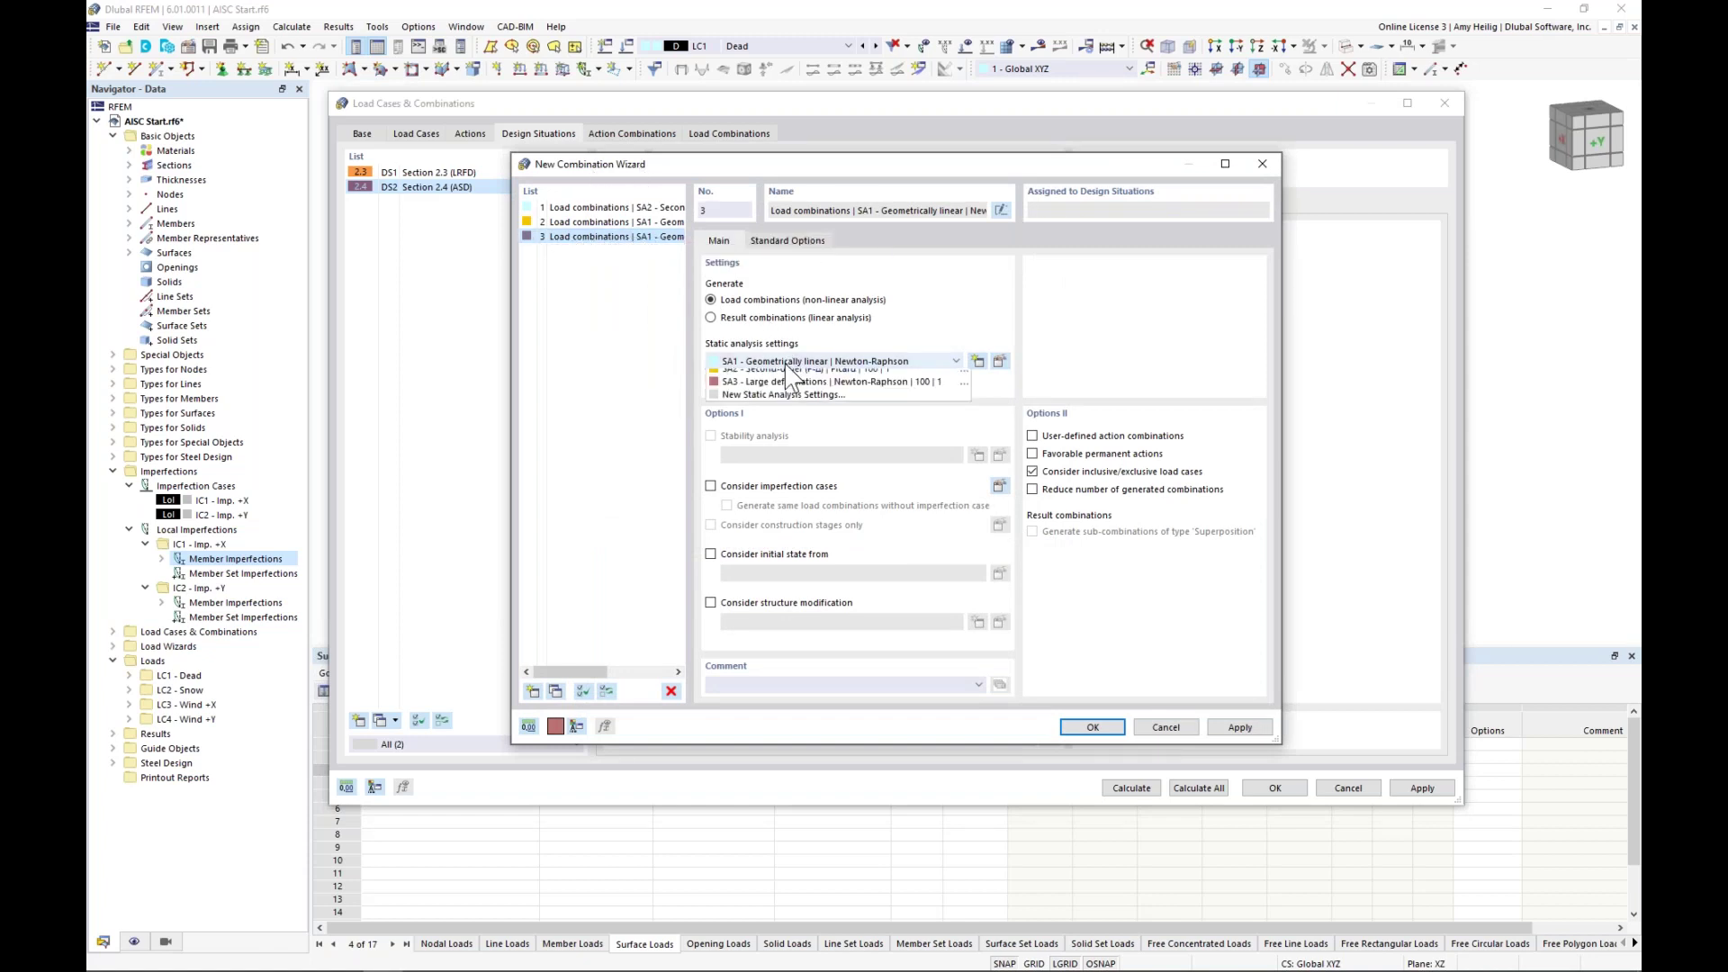
left_click(792, 388)
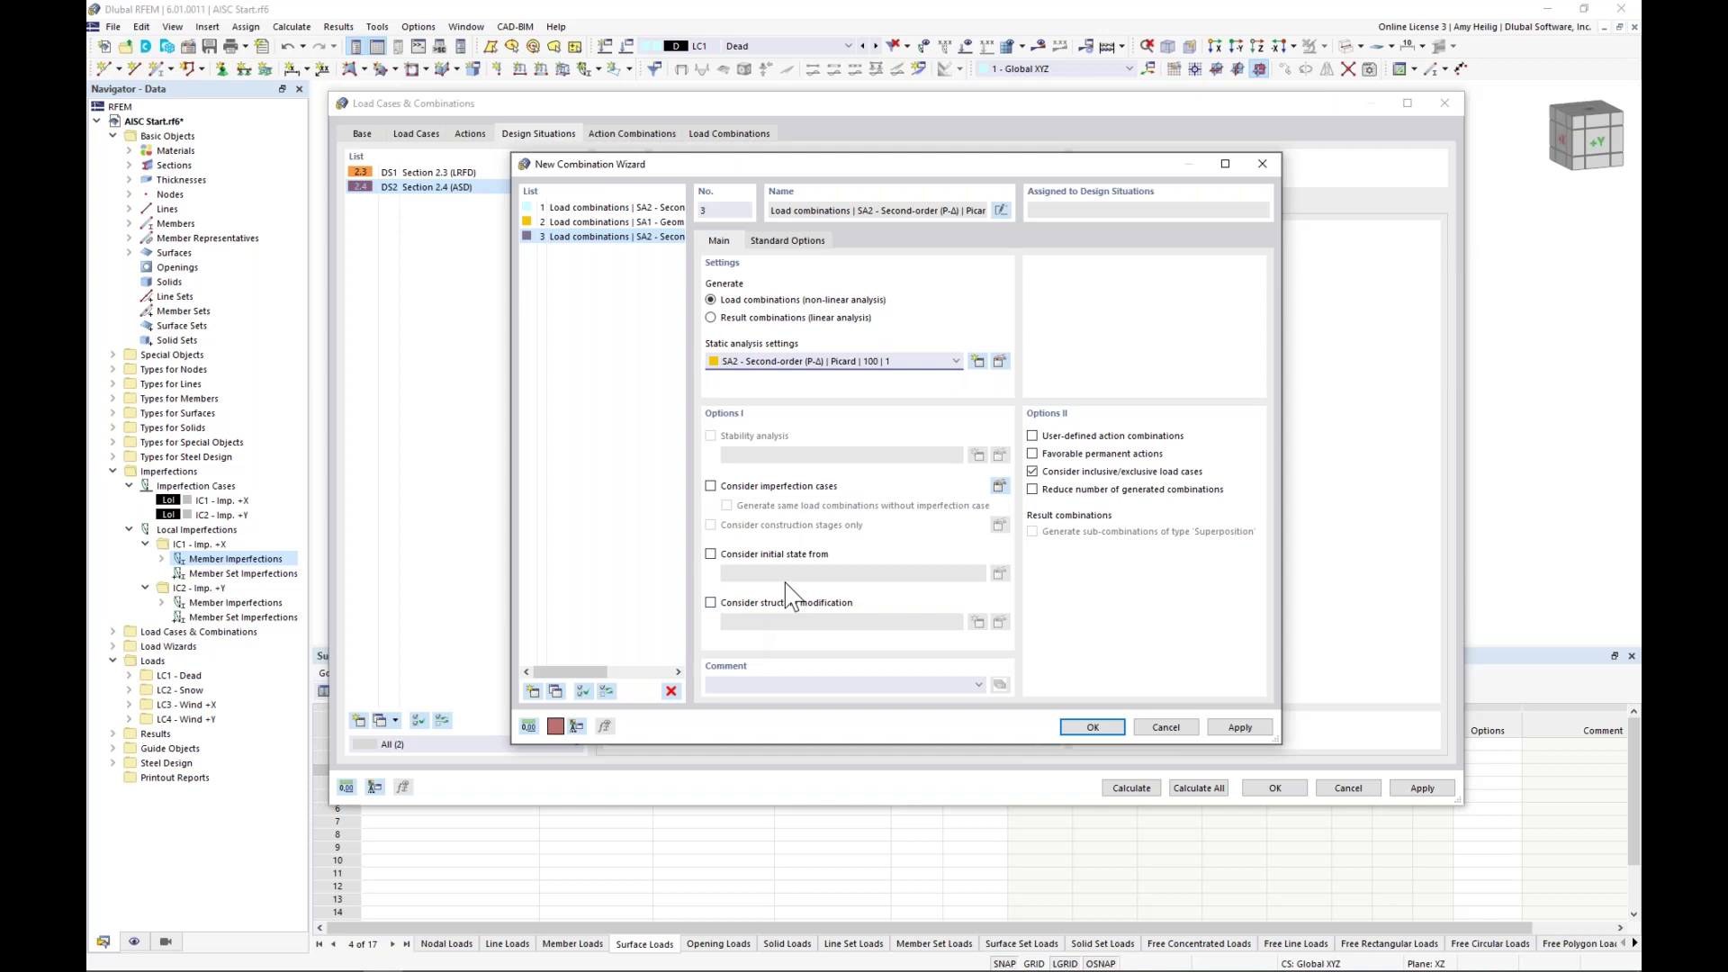
- Confirm the ASD combination wizard, then check which combination wizards are assigned to DS1 Section 2.3 (LRFD) and DS2 Section 2.4 (ASD)
left_click(1093, 727)
left_click(500, 173)
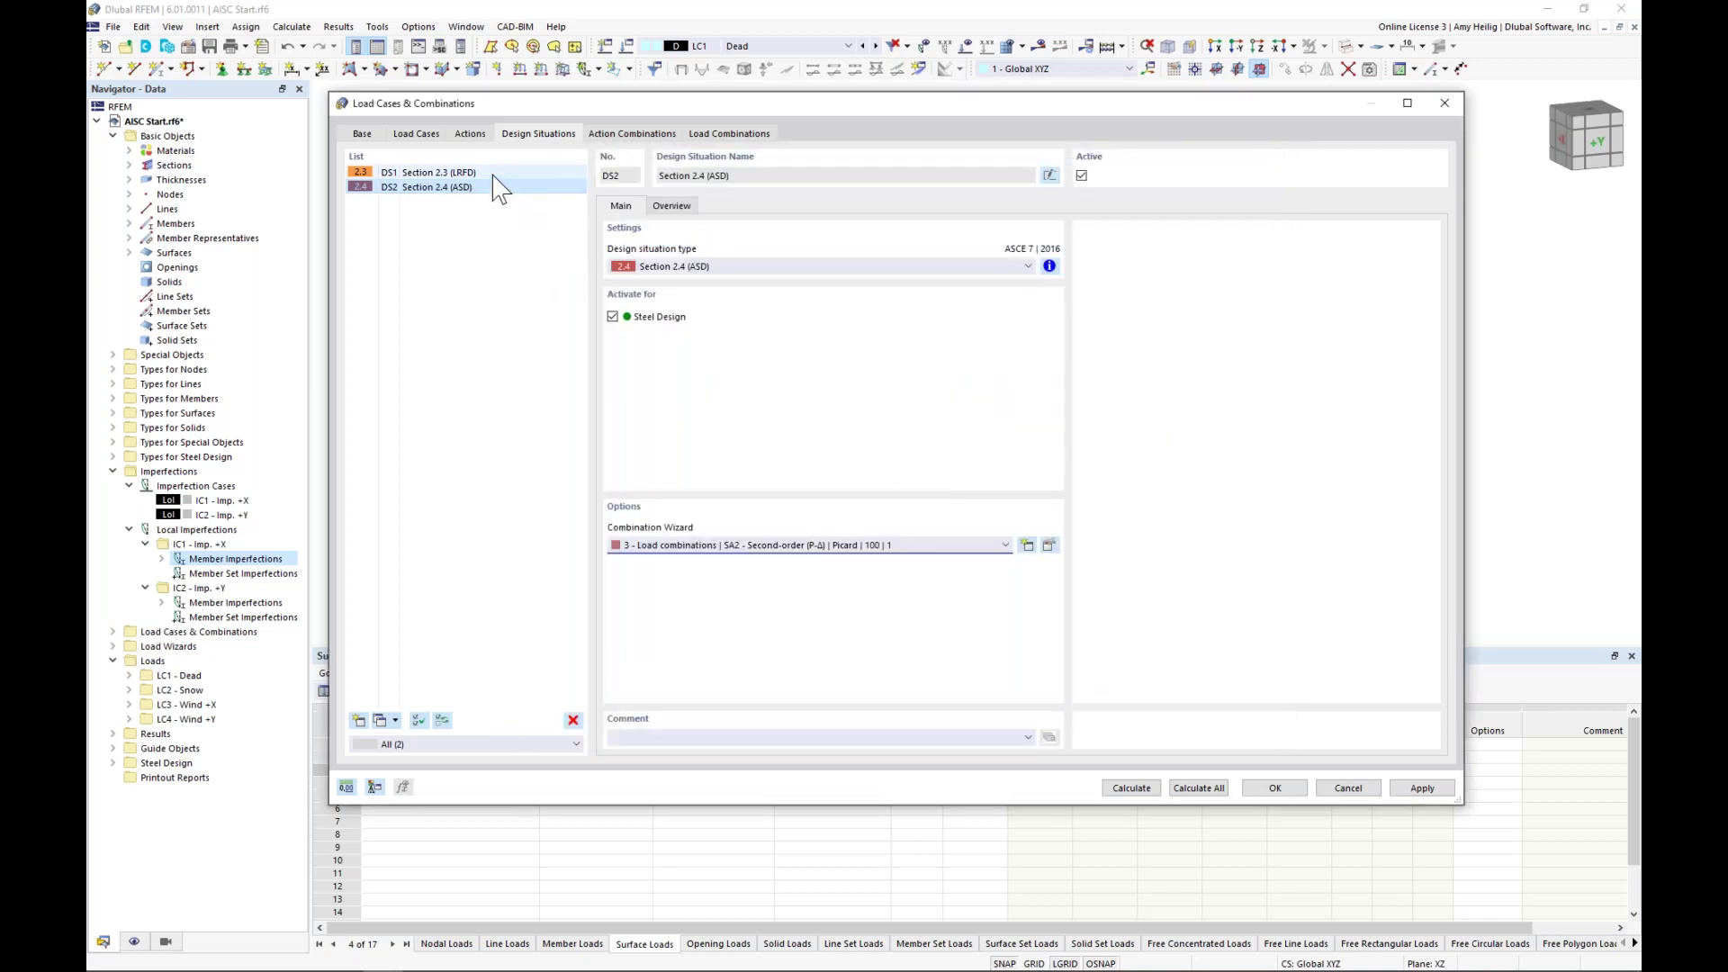
left_click(756, 545)
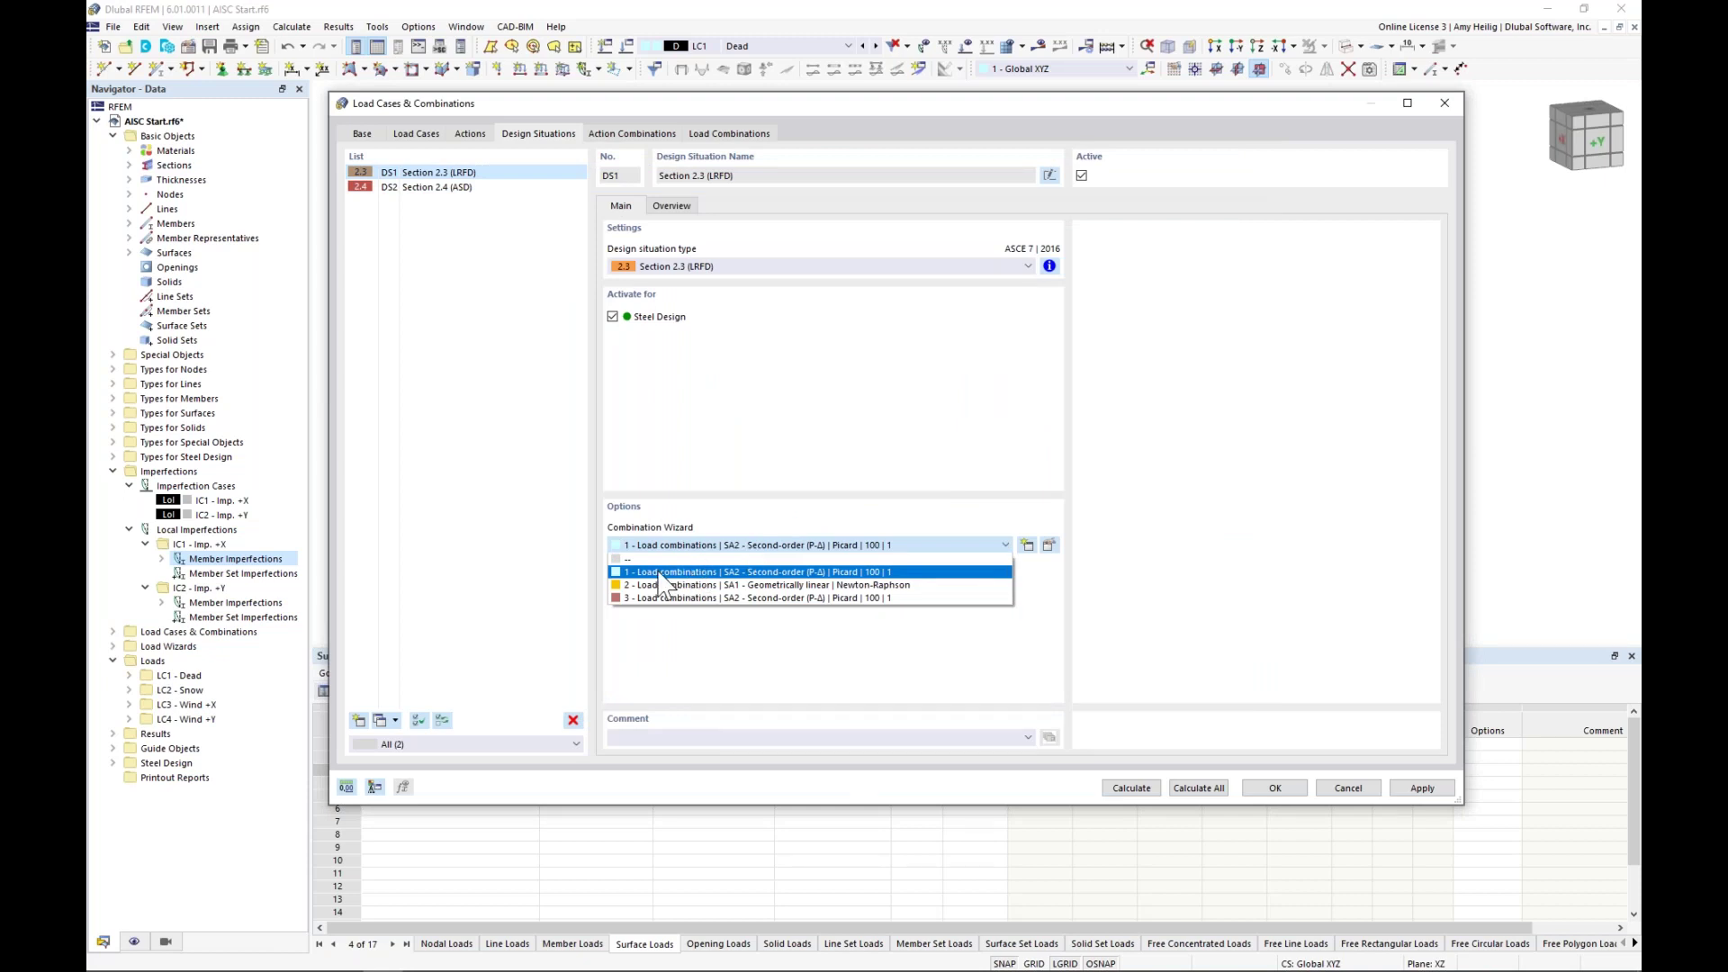
left_click(729, 489)
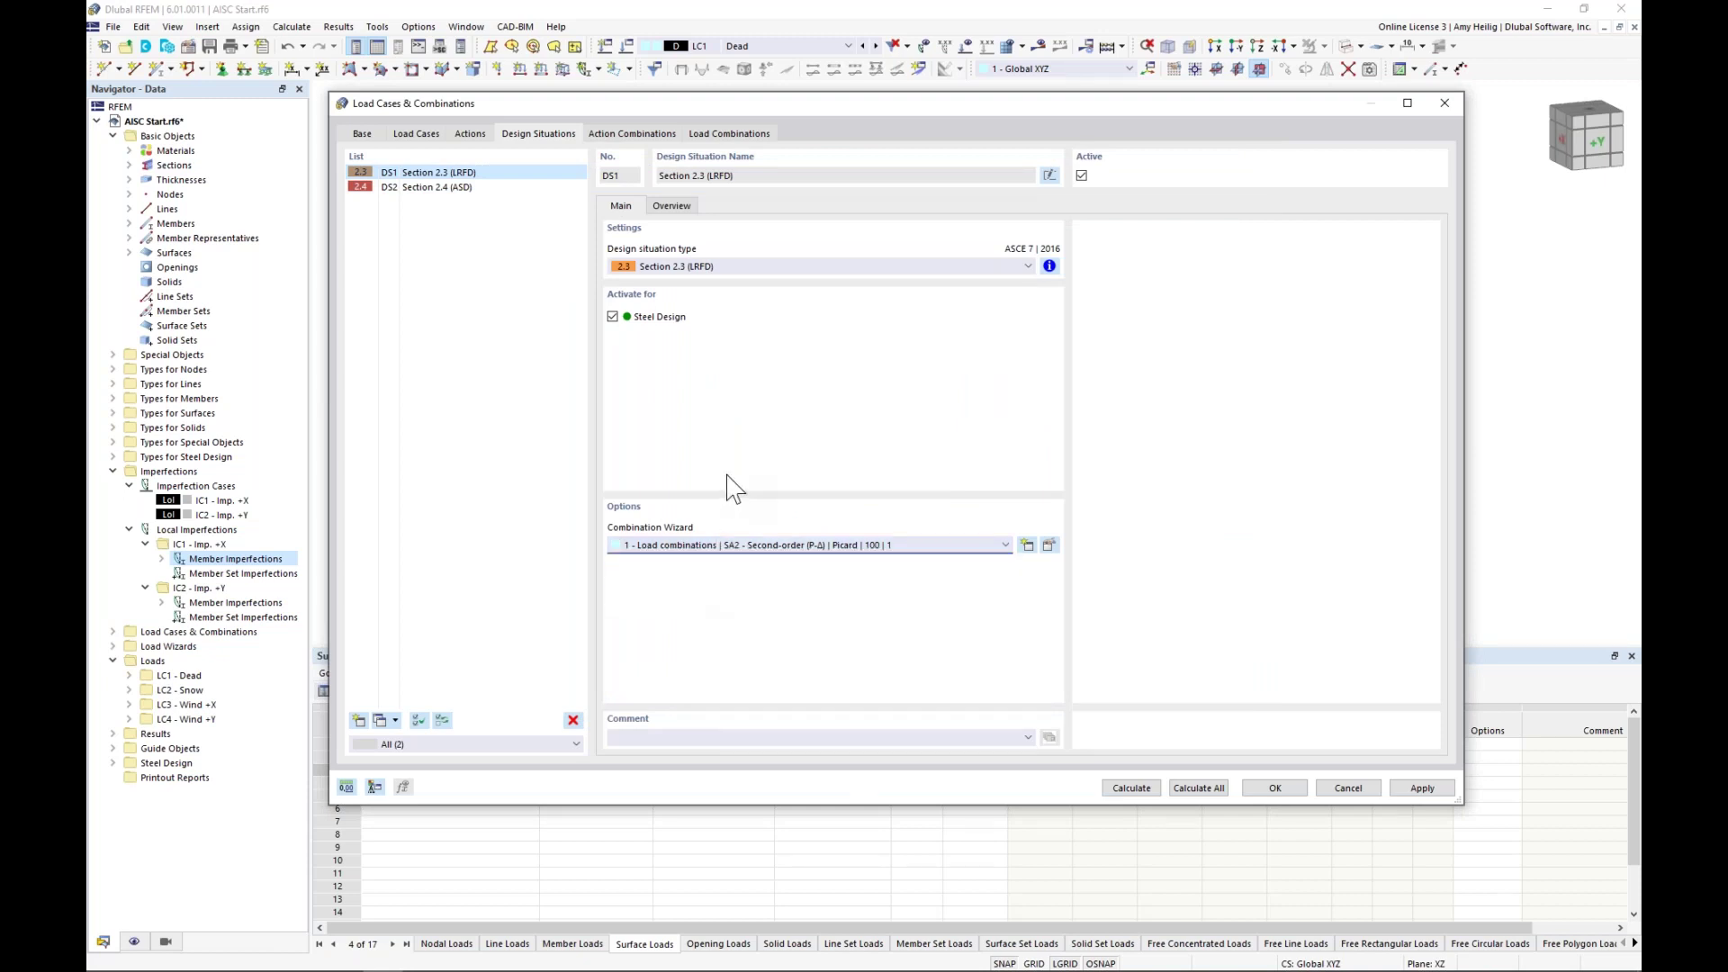
left_click(474, 188)
left_click(728, 549)
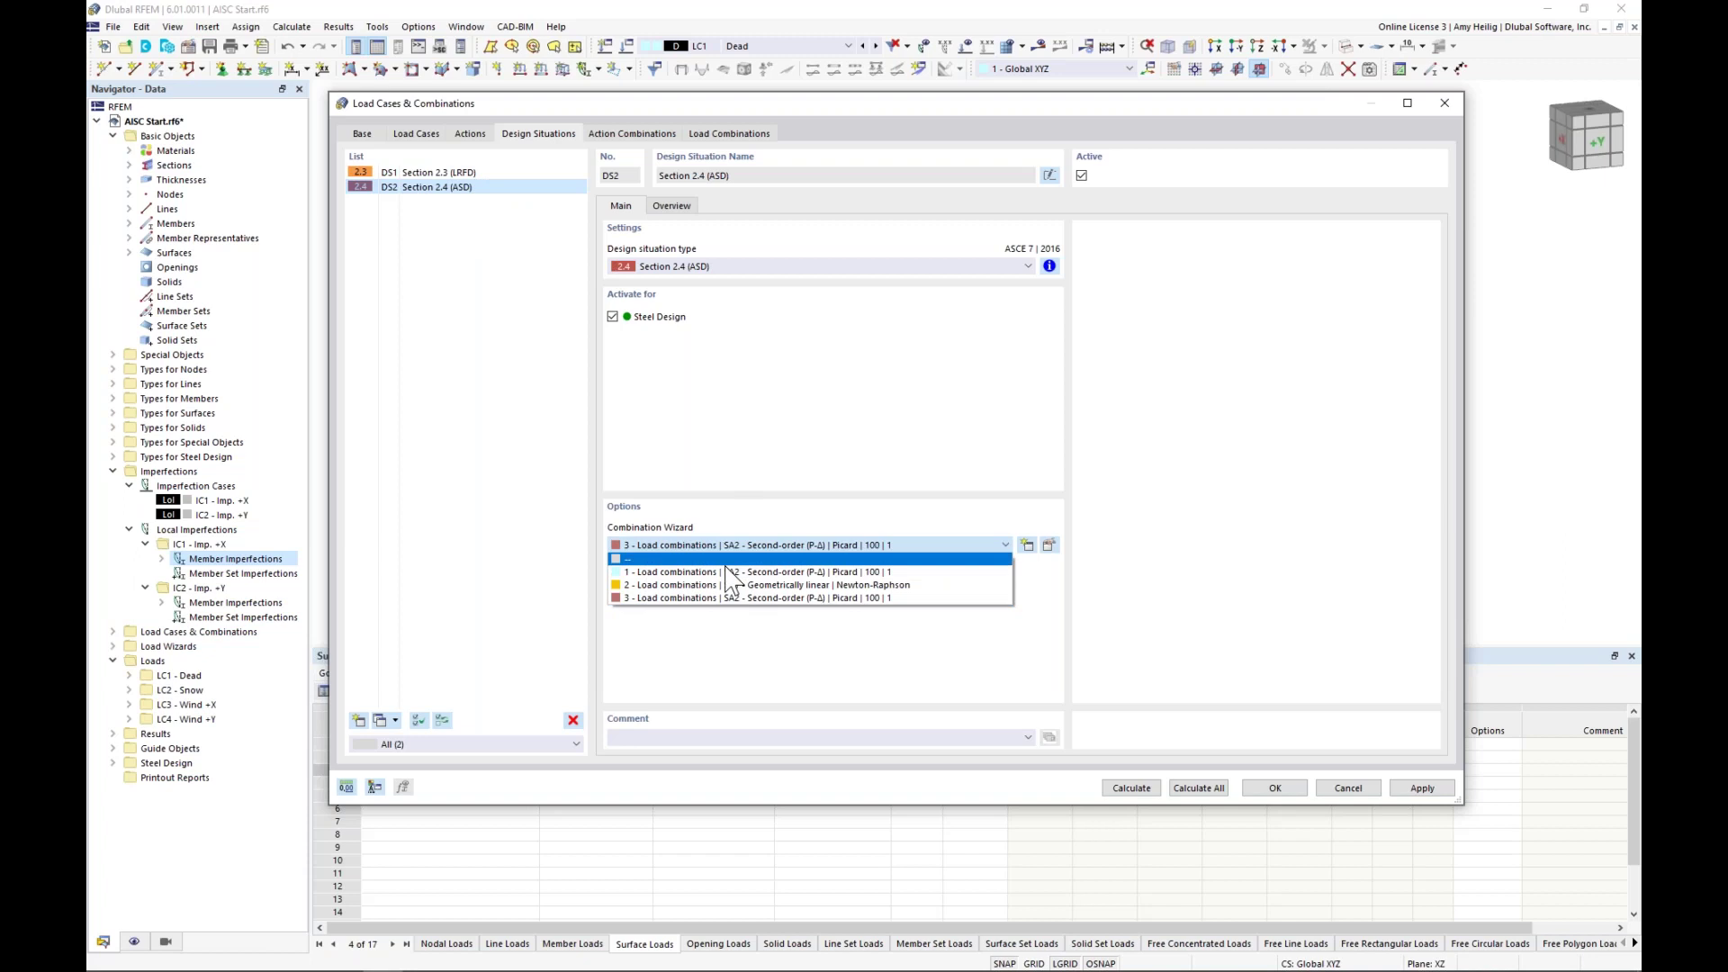
left_click(728, 656)
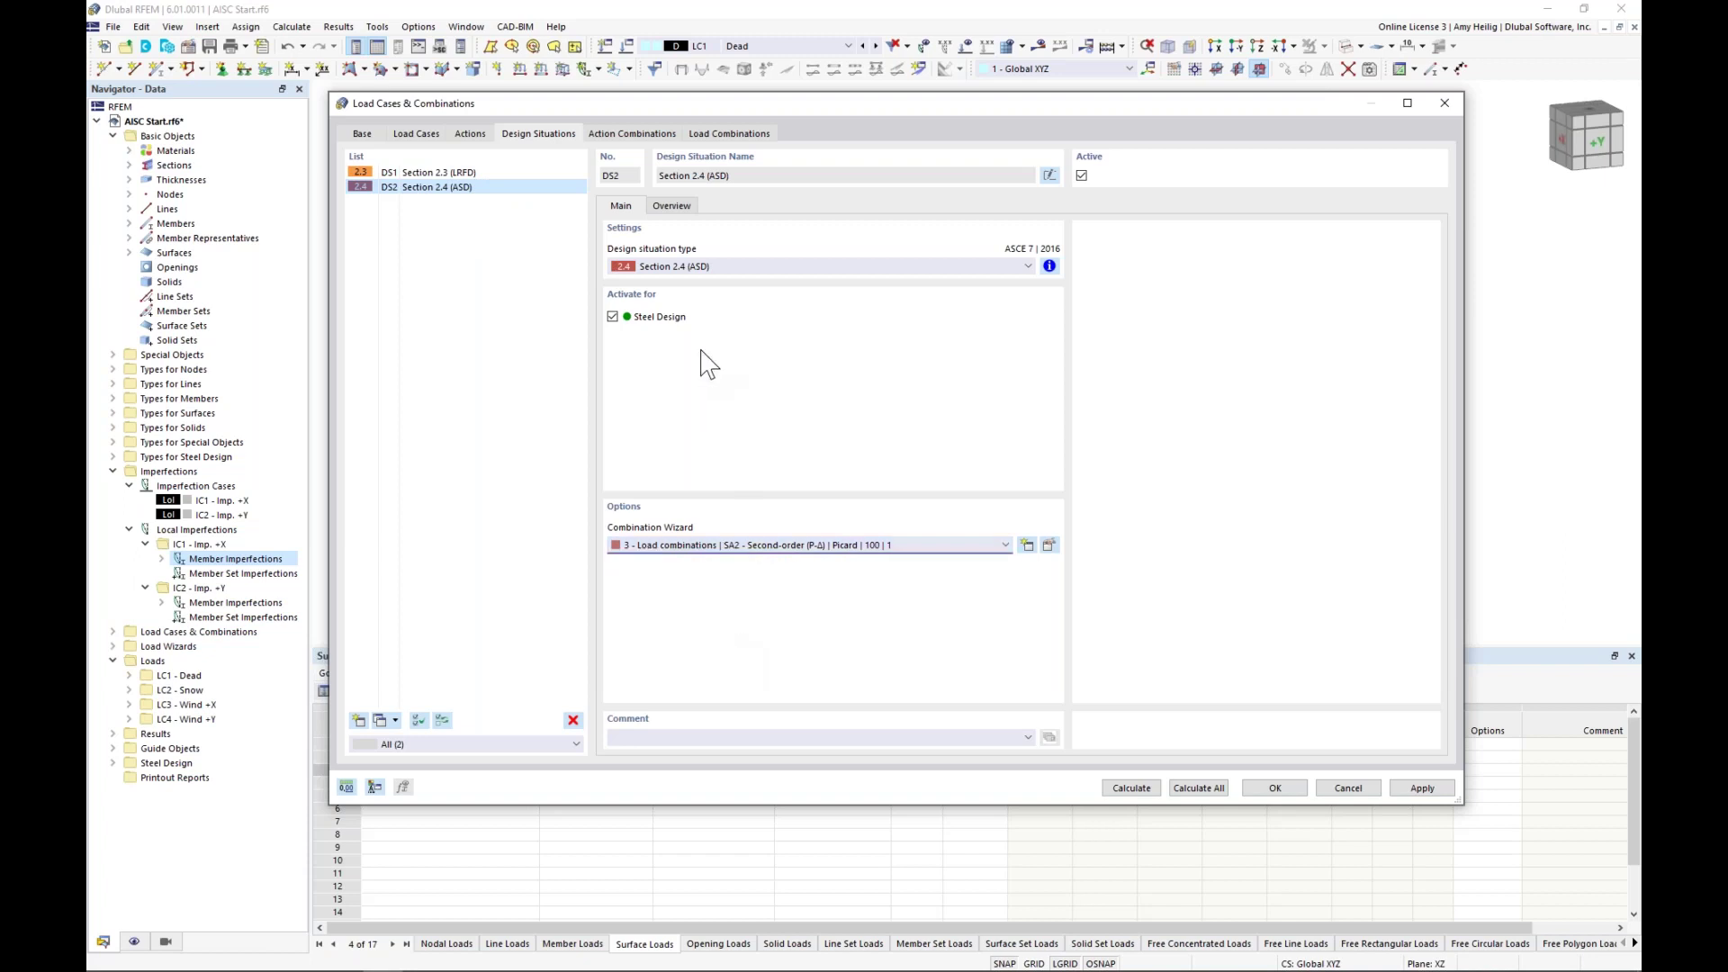
- Check the imperfection and structure modification settings of the generated LRFD and ASD load combinations, then accept the load cases and combinations
left_click(746, 134)
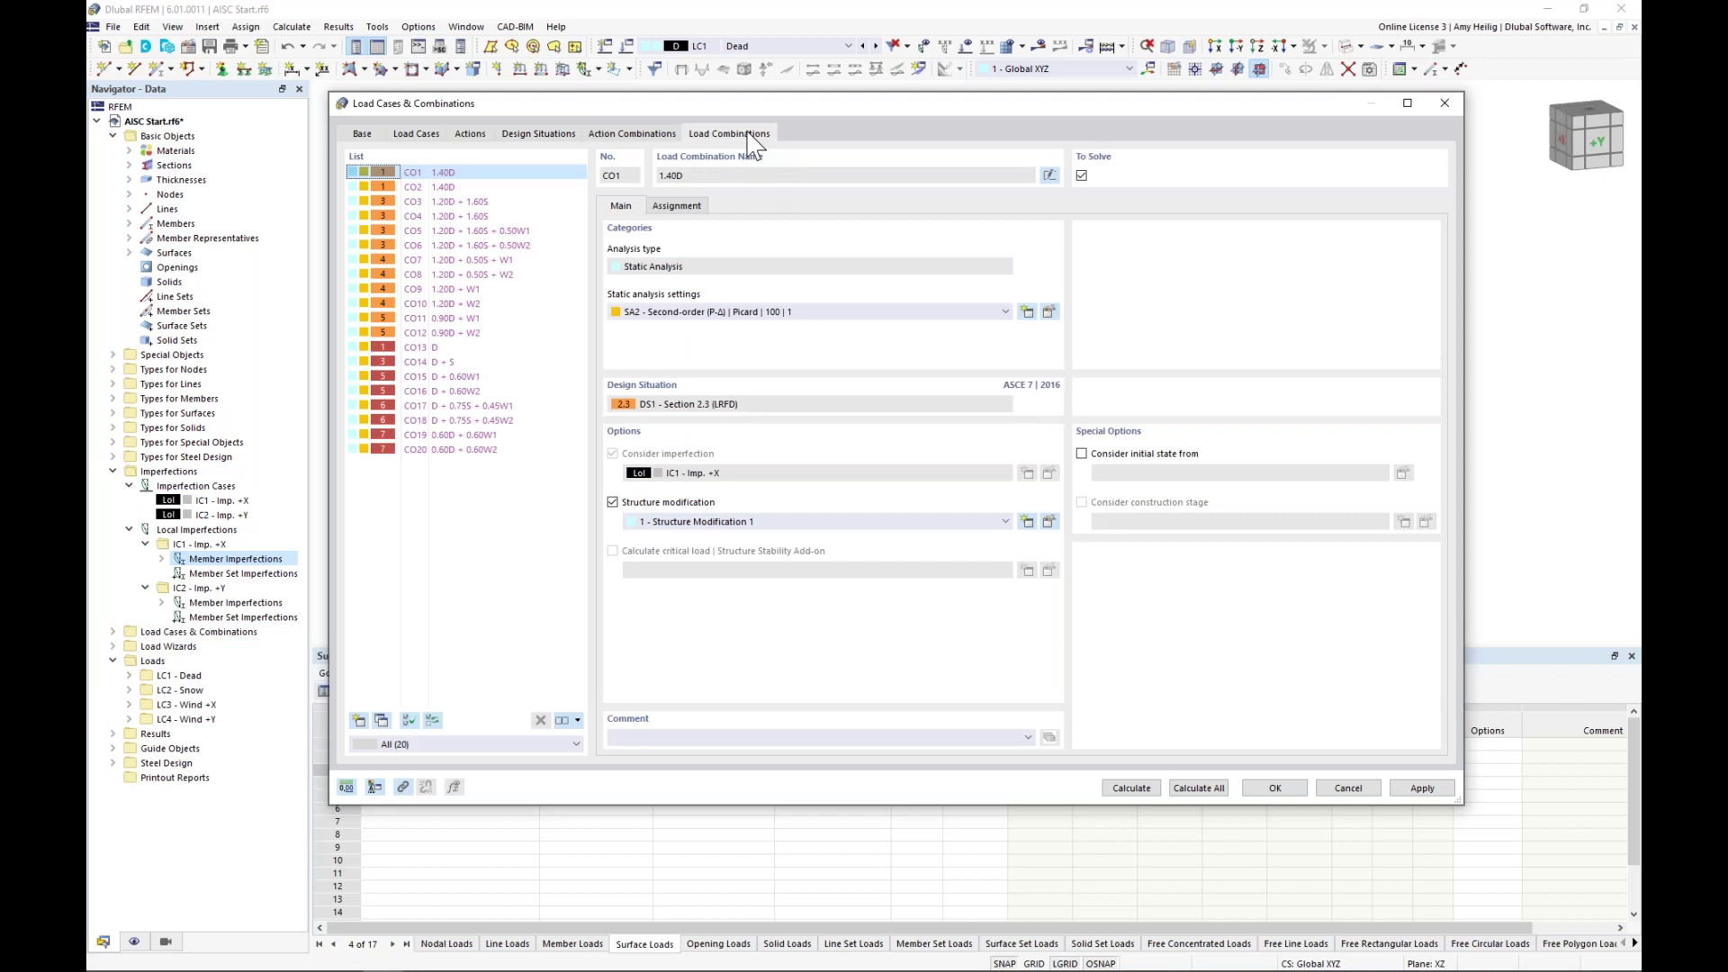
left_click(461, 188)
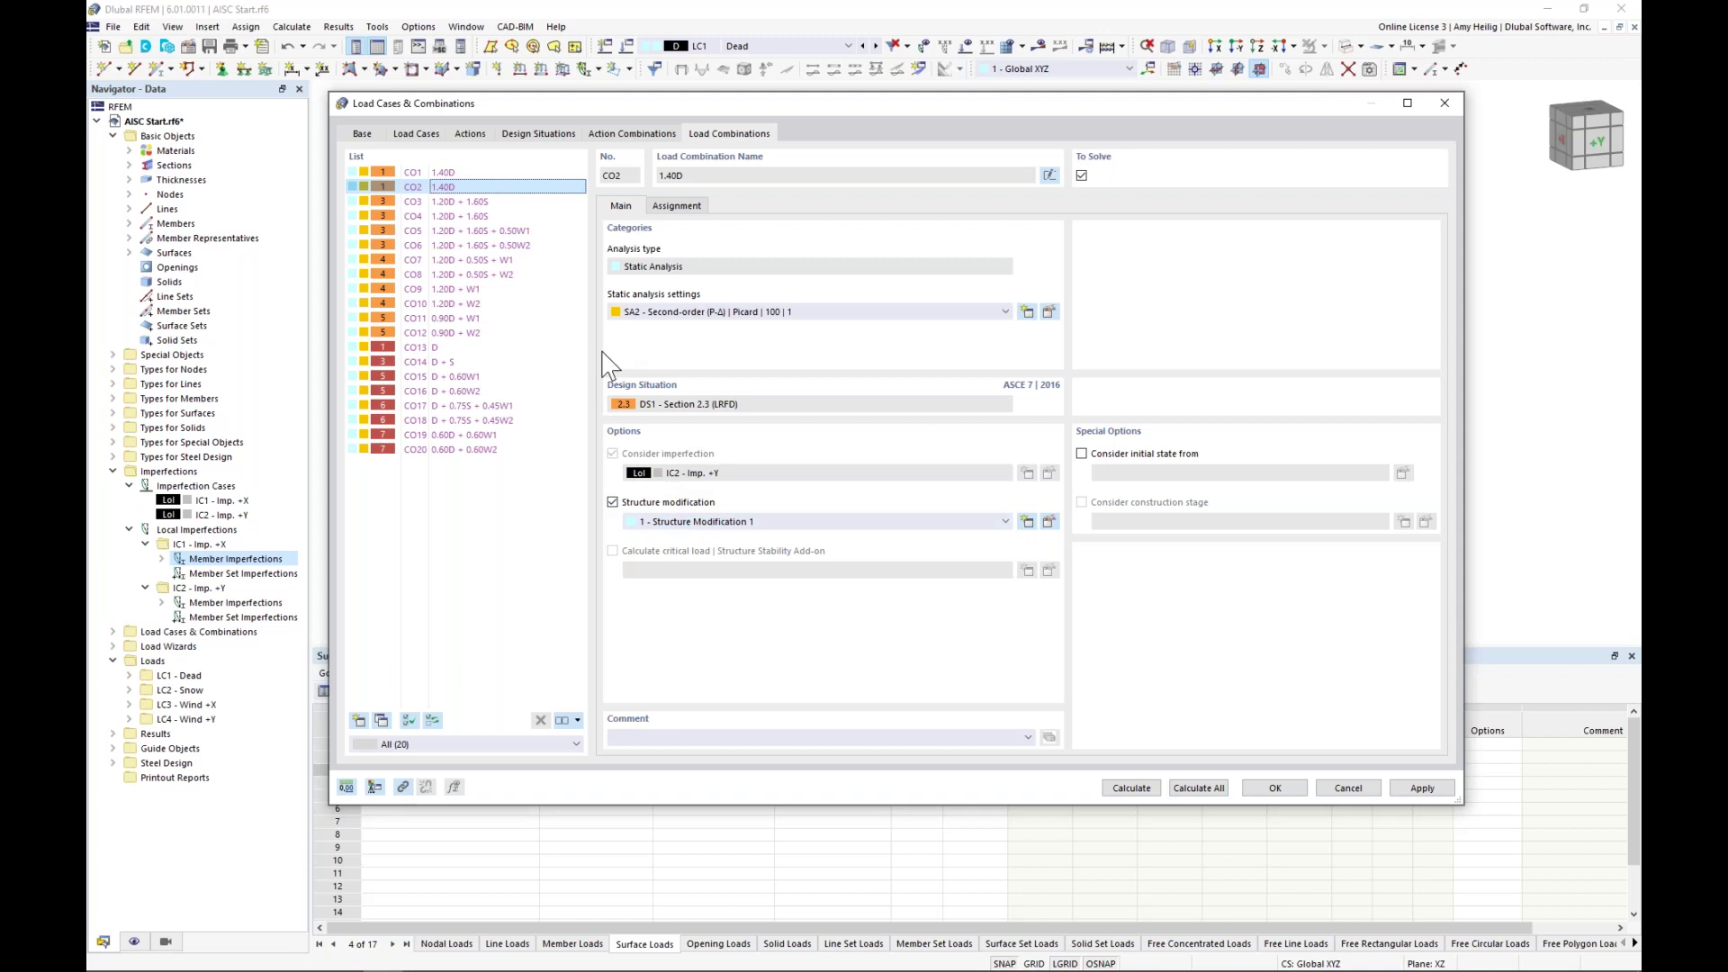
left_click(459, 201)
left_click(458, 217)
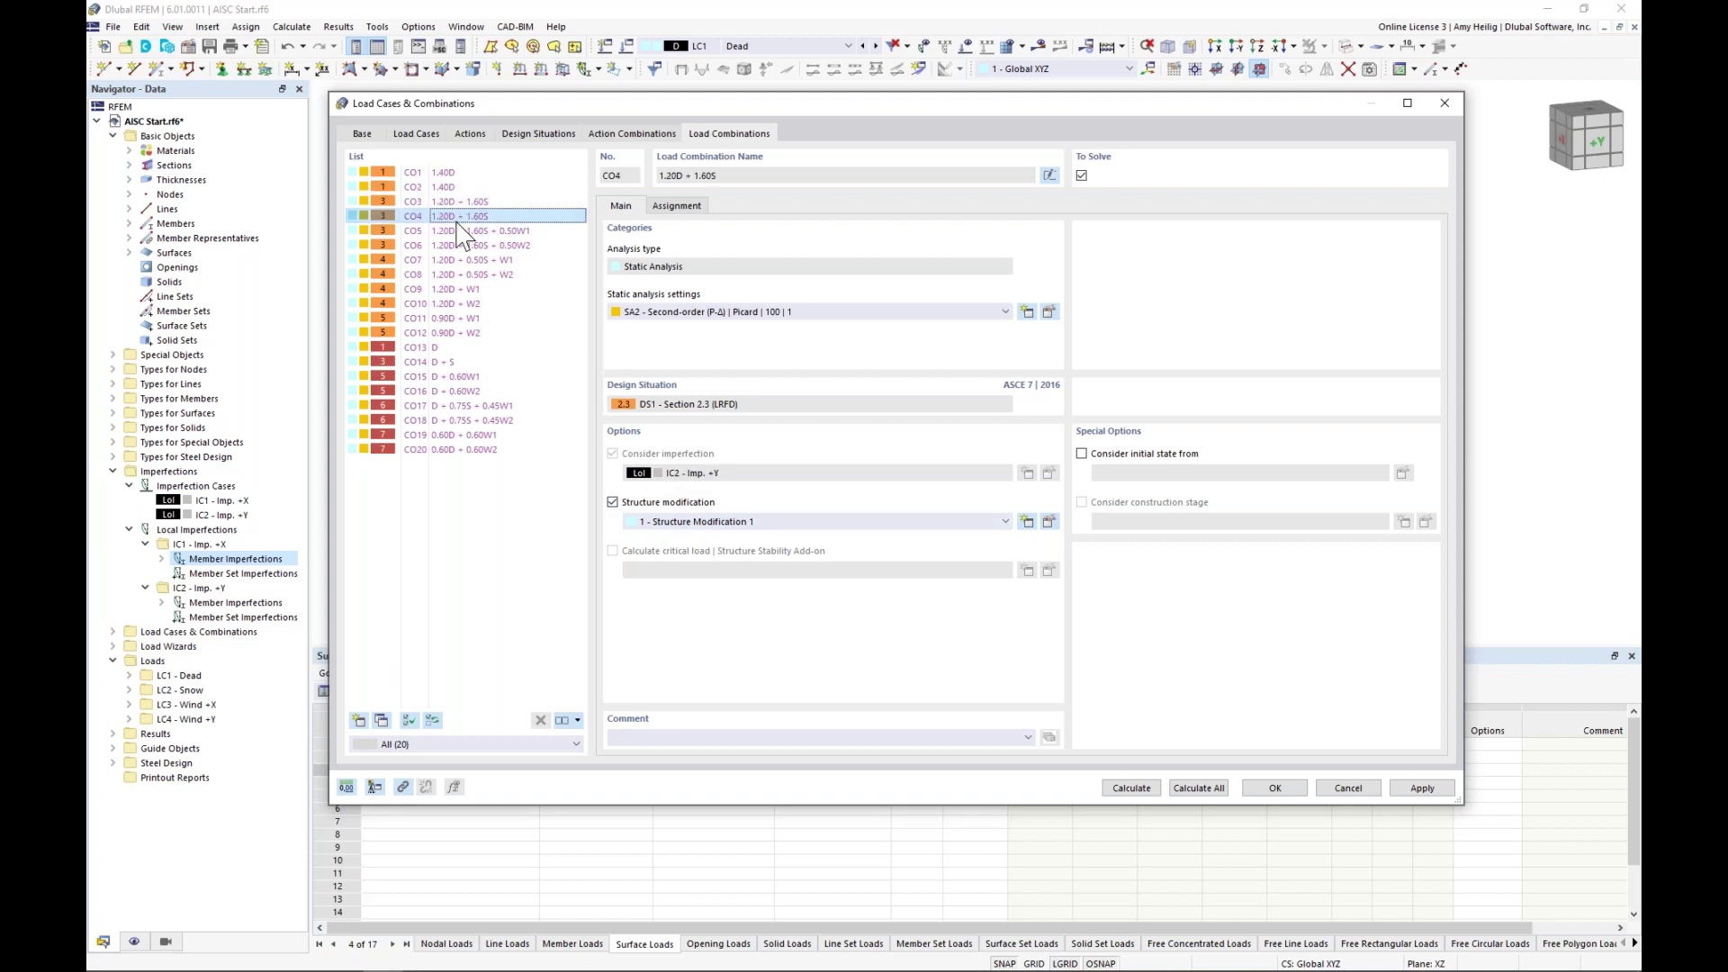
left_click(458, 231)
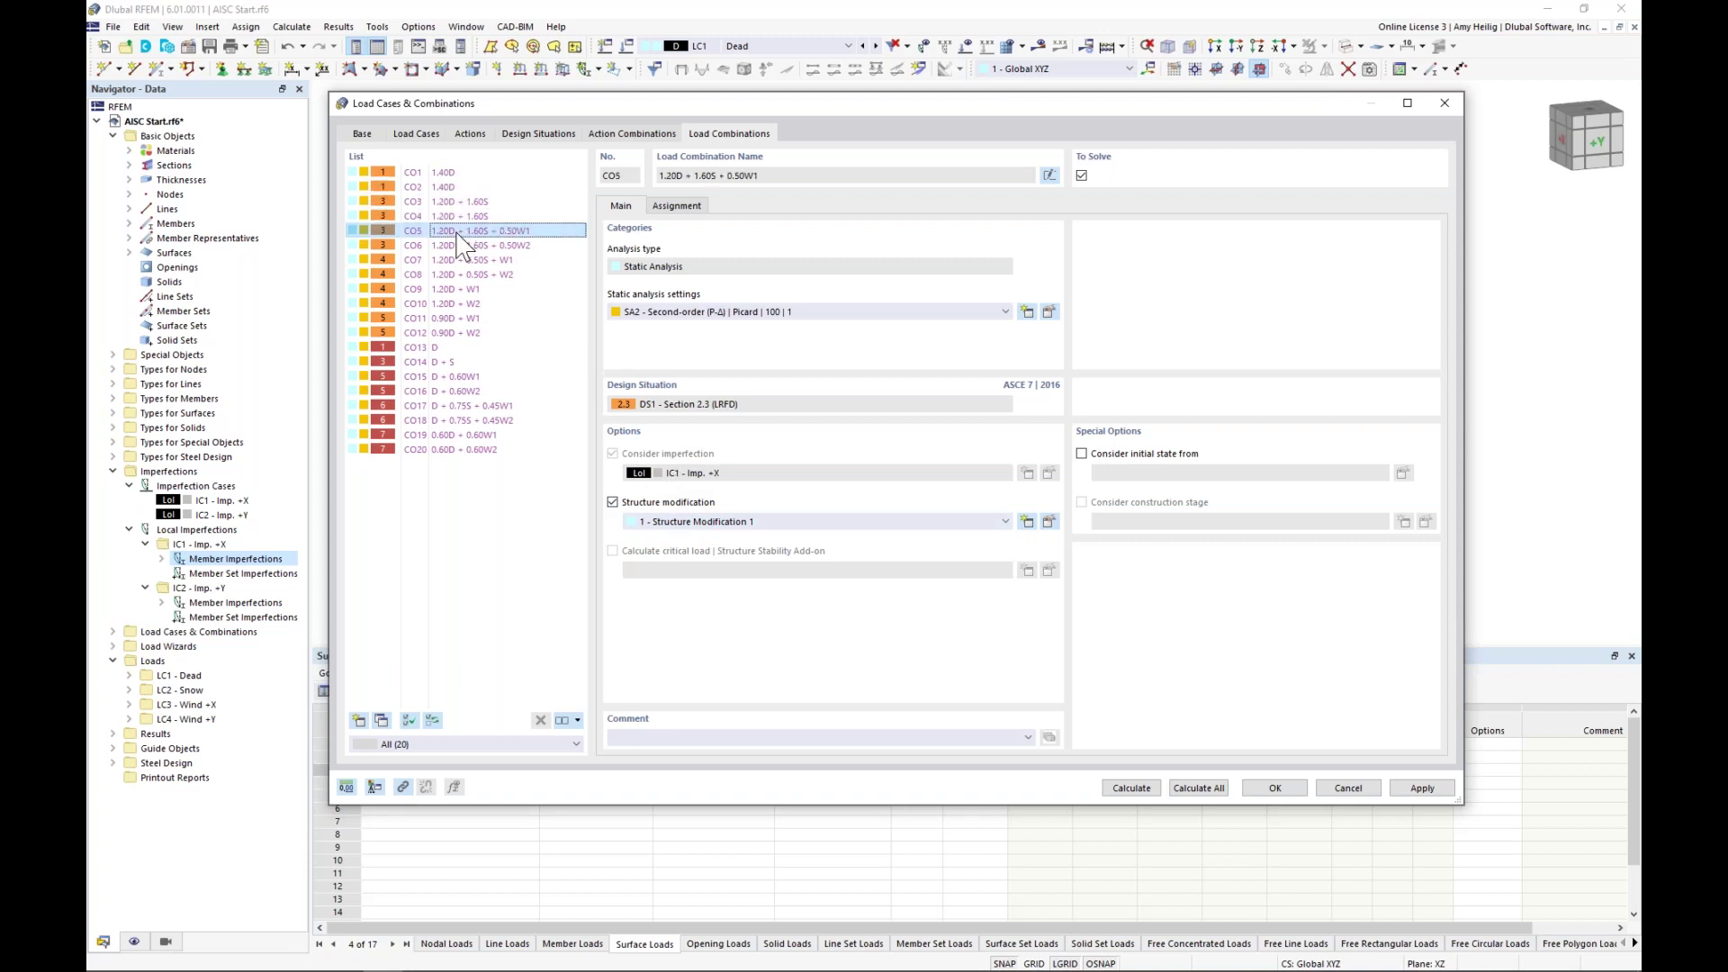
left_click(450, 350)
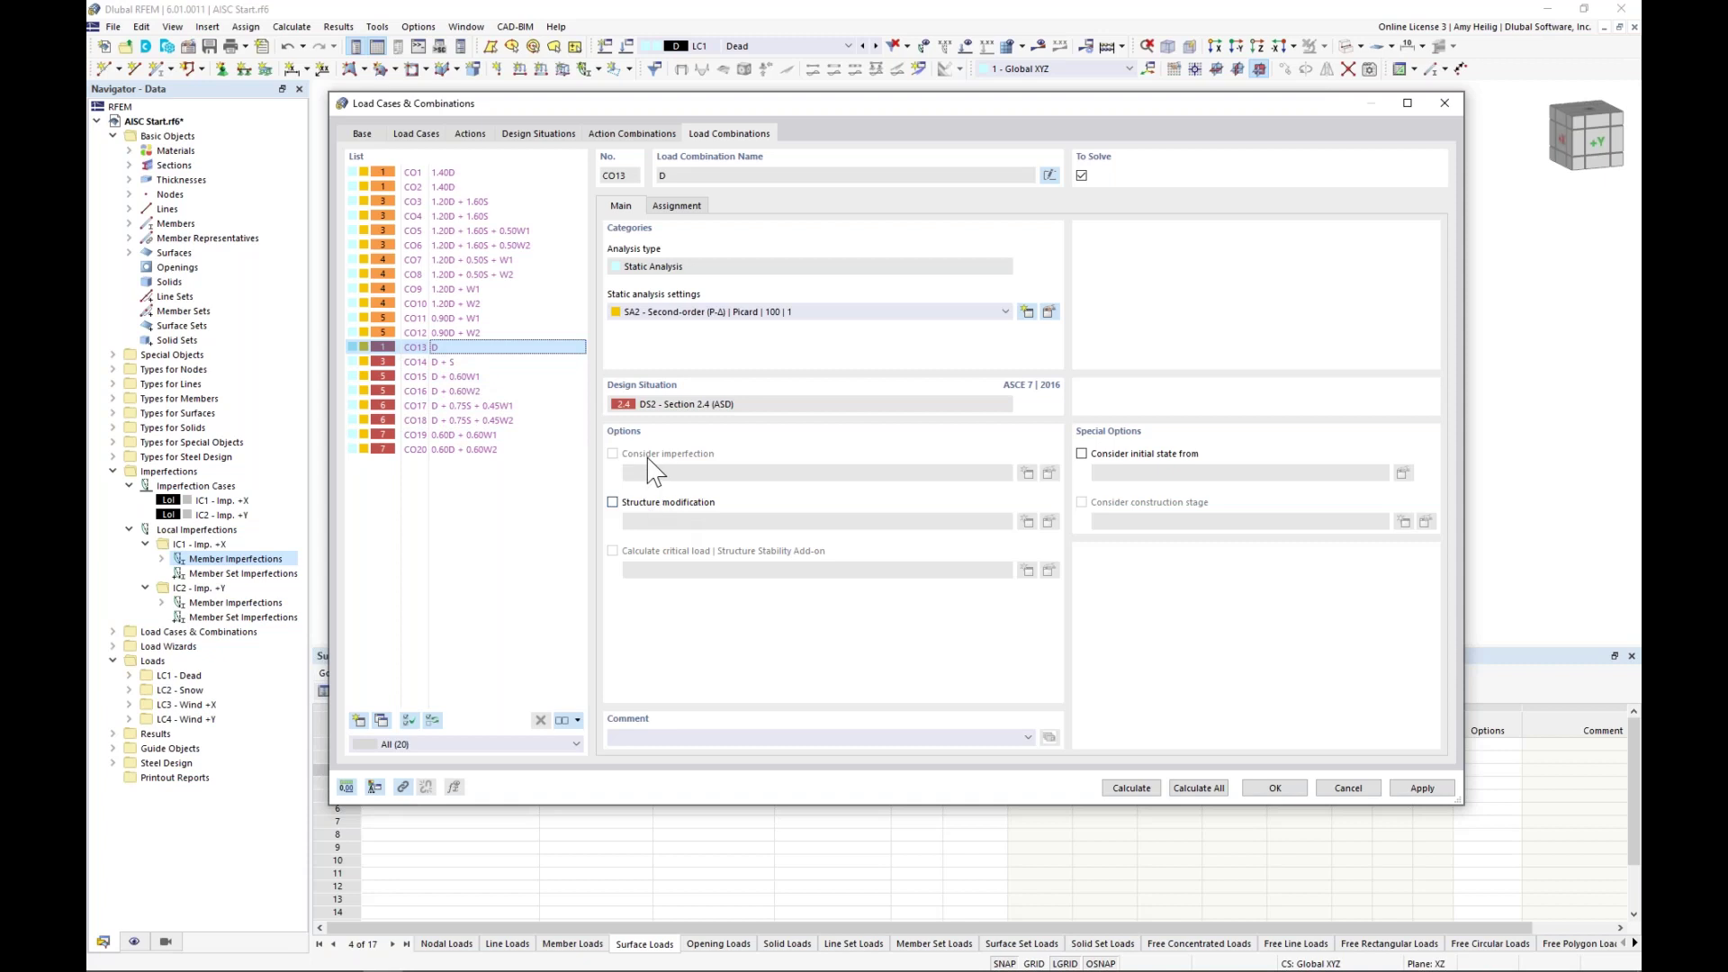
left_click(429, 365)
left_click(439, 376)
left_click(444, 390)
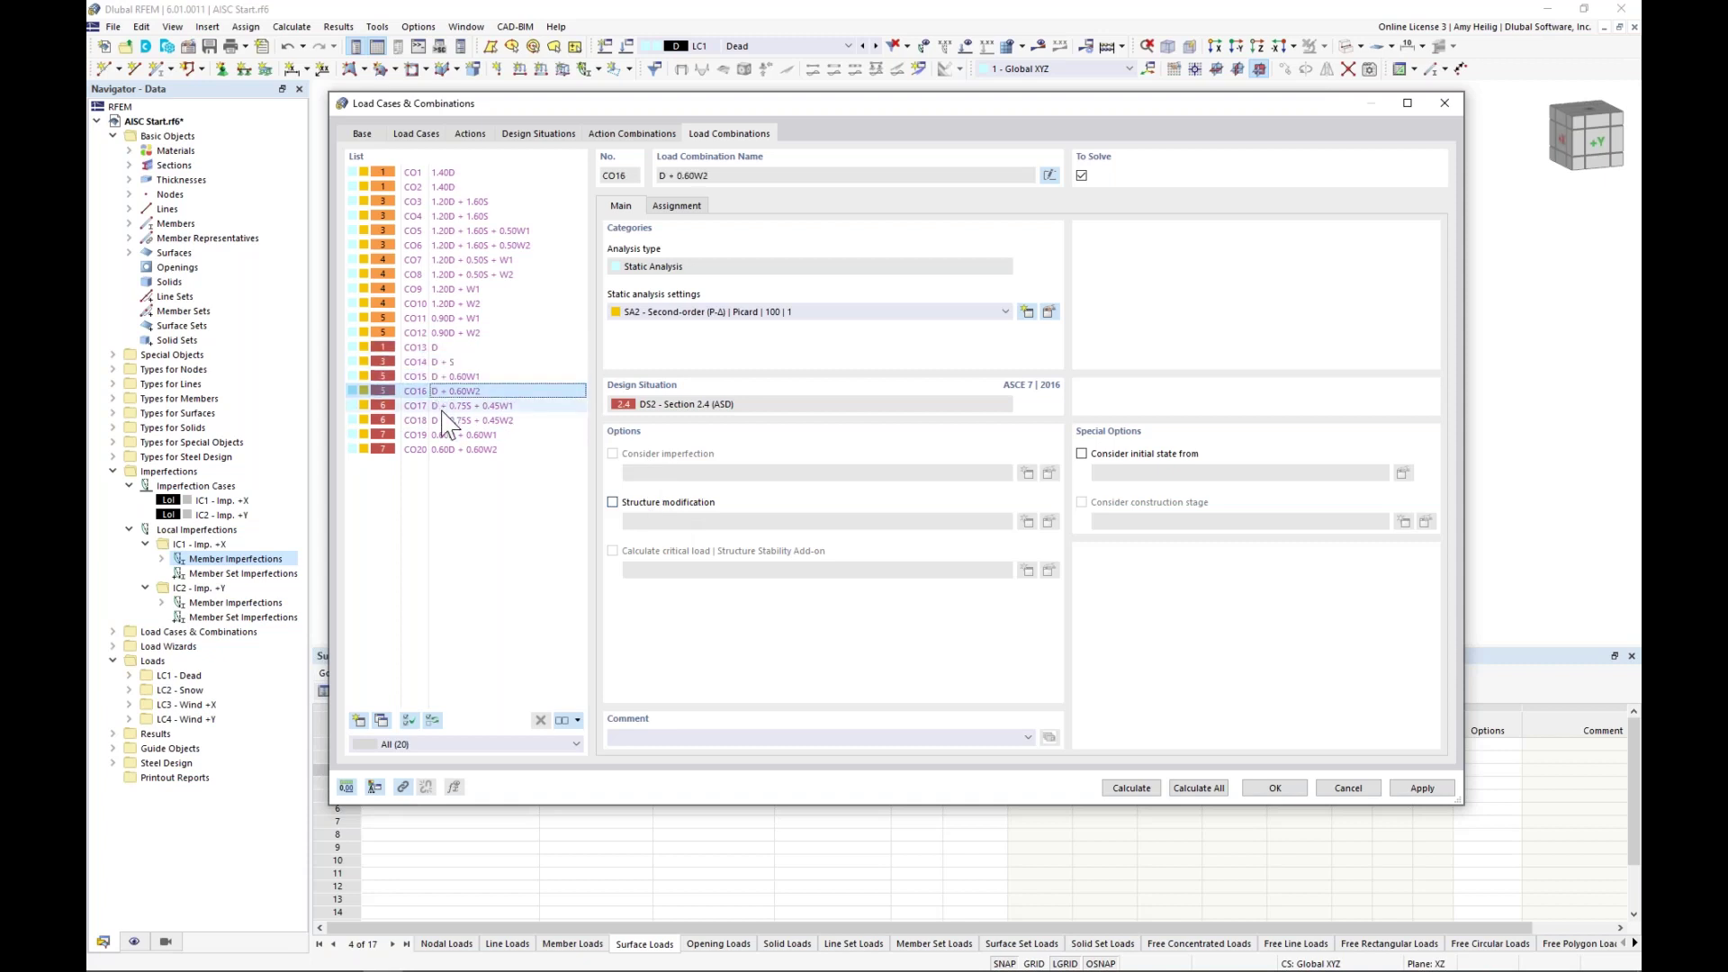
left_click(448, 405)
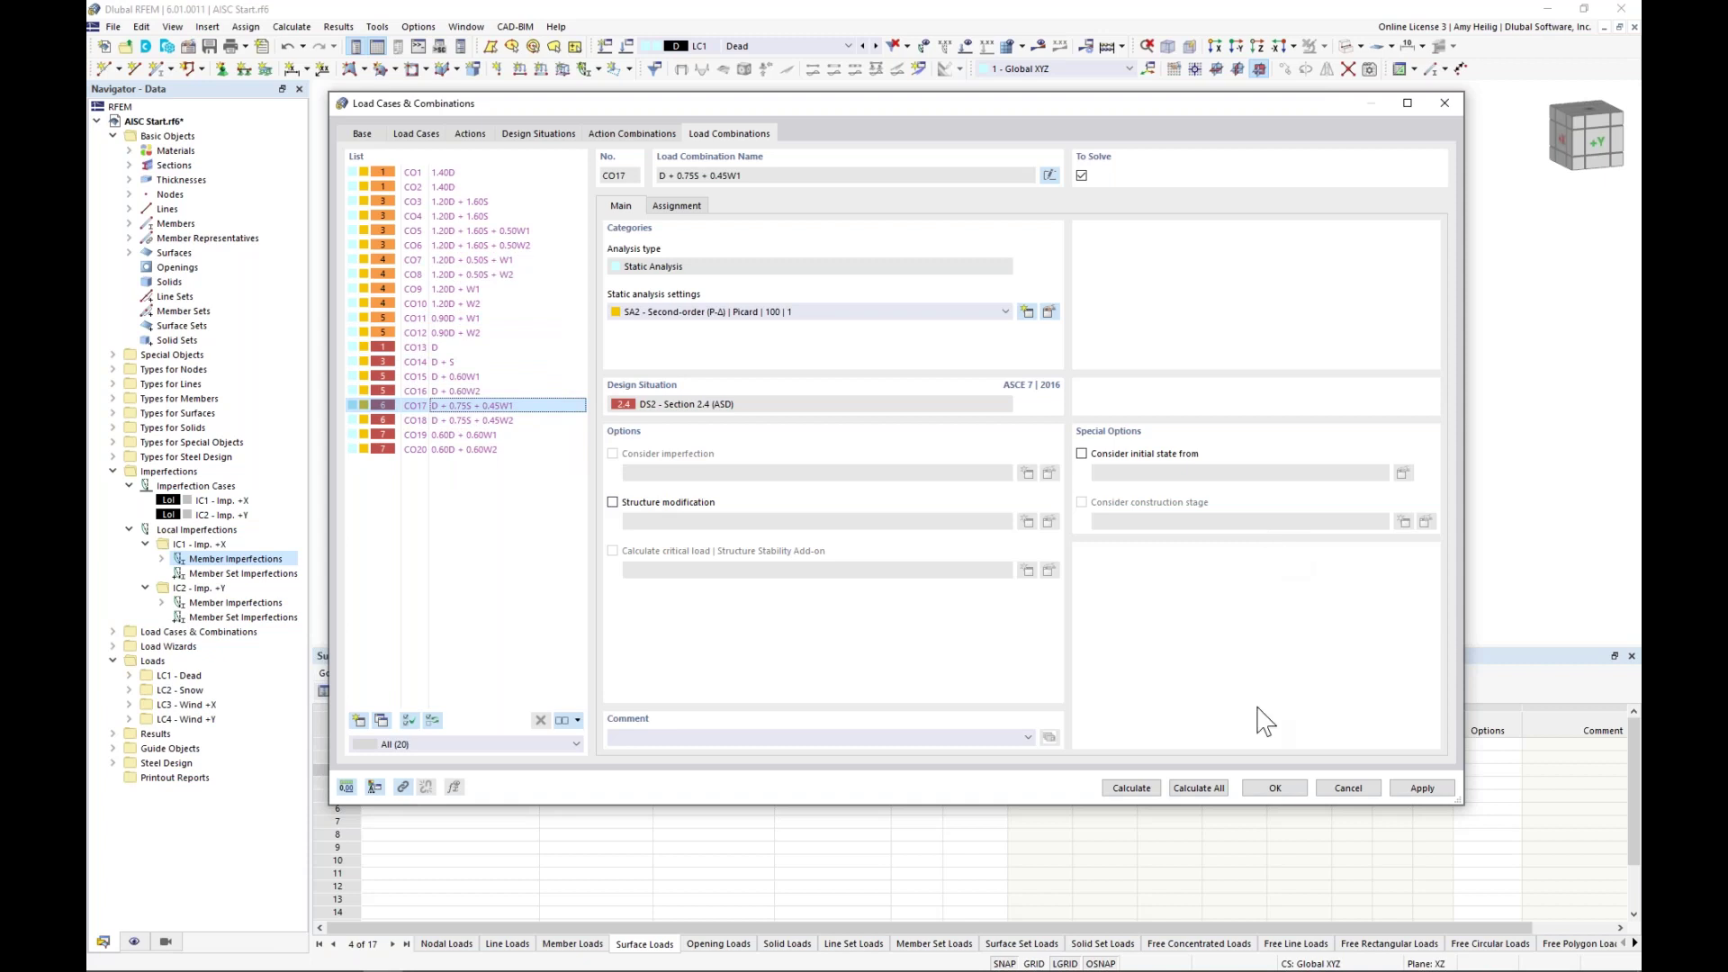
left_click(1274, 787)
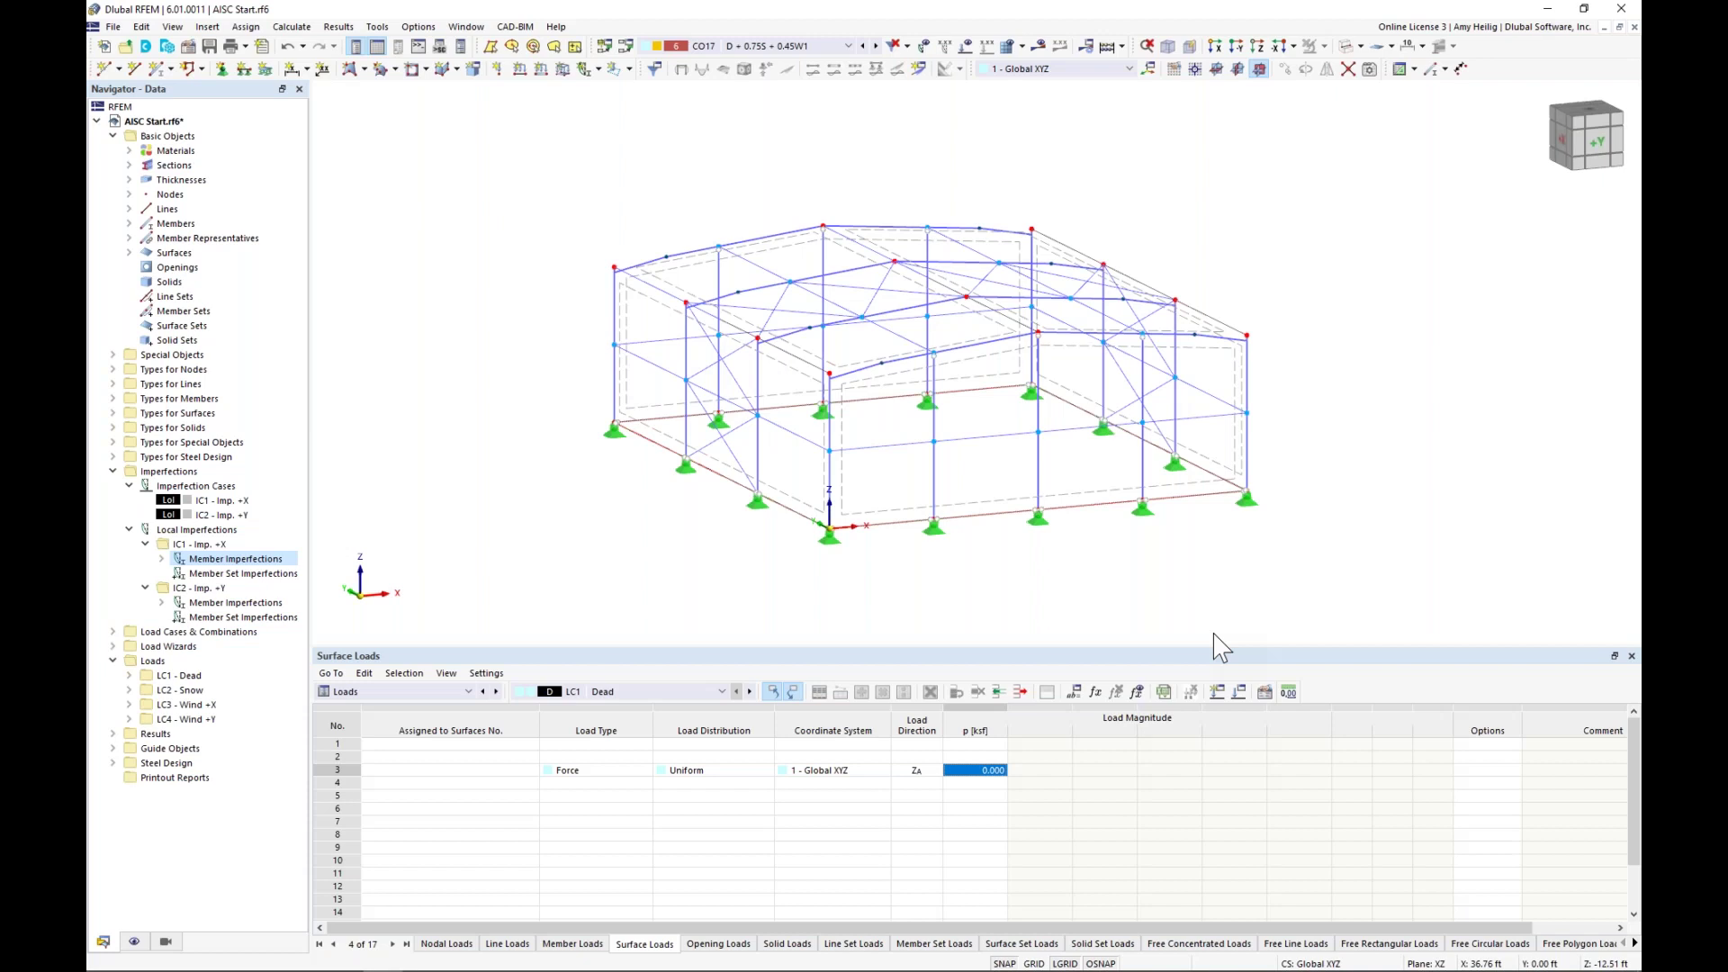
- Limit the visible members by section to only the tapered rafters with section 3 (I 24/6.490/0.230/0.380)
middle_click_drag(1116, 590, 1024, 607)
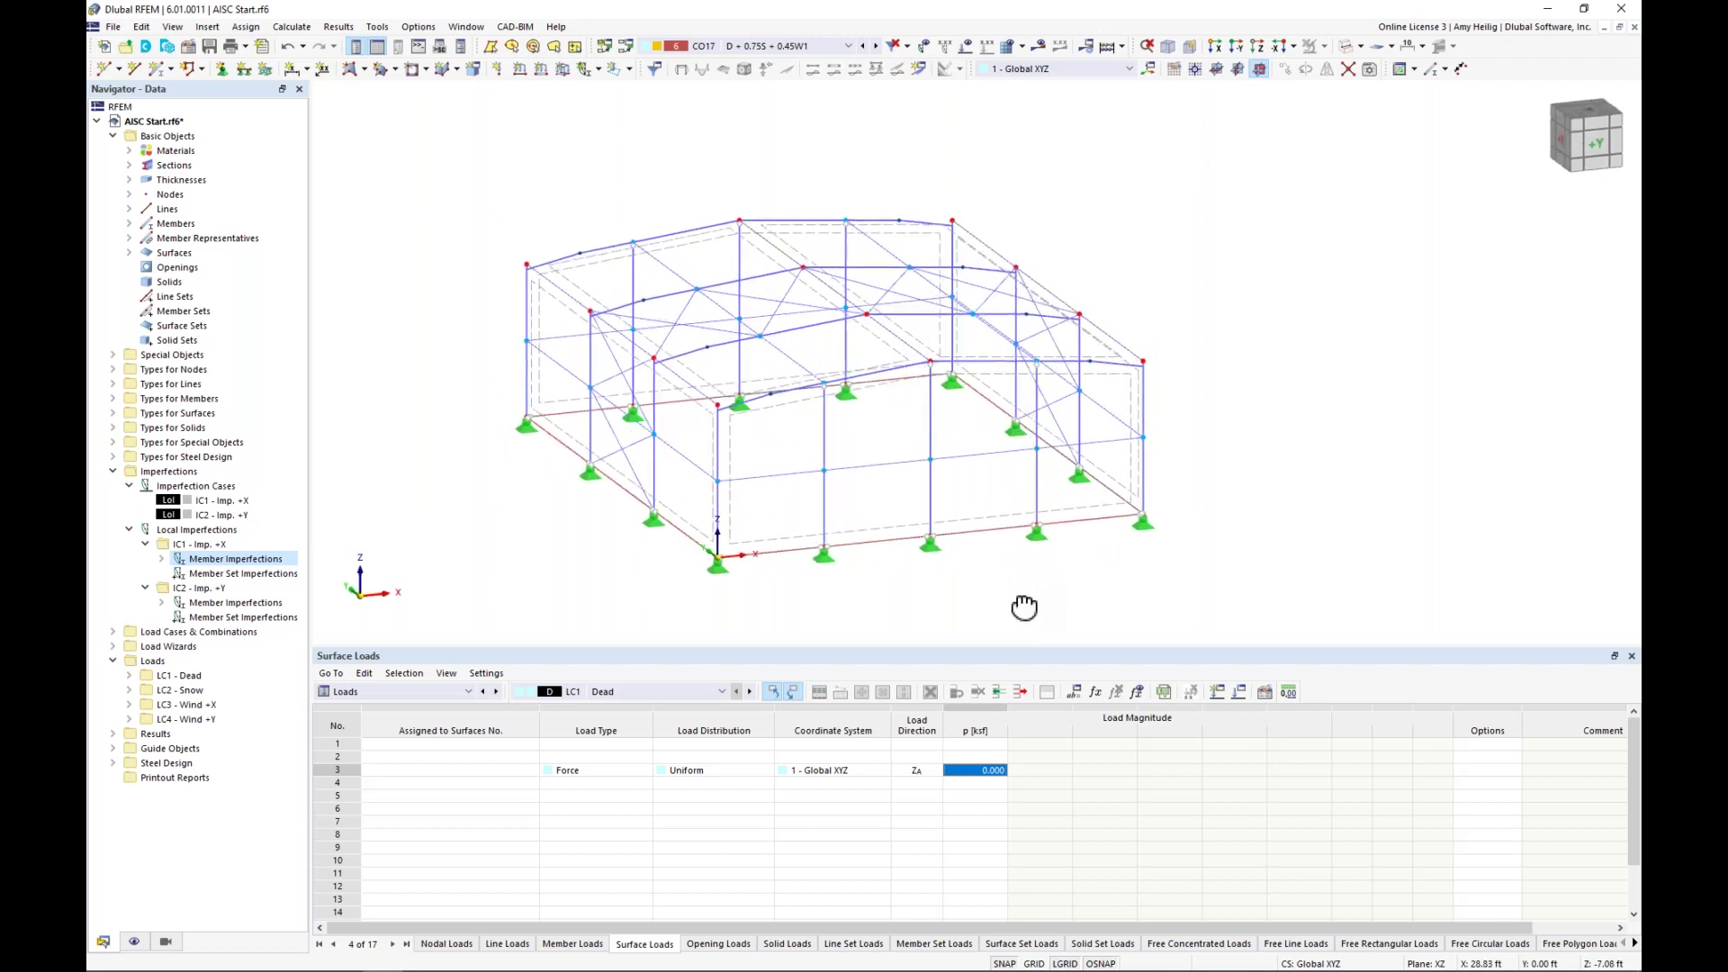
middle_click_drag(1241, 447, 1233, 437, "ctrl")
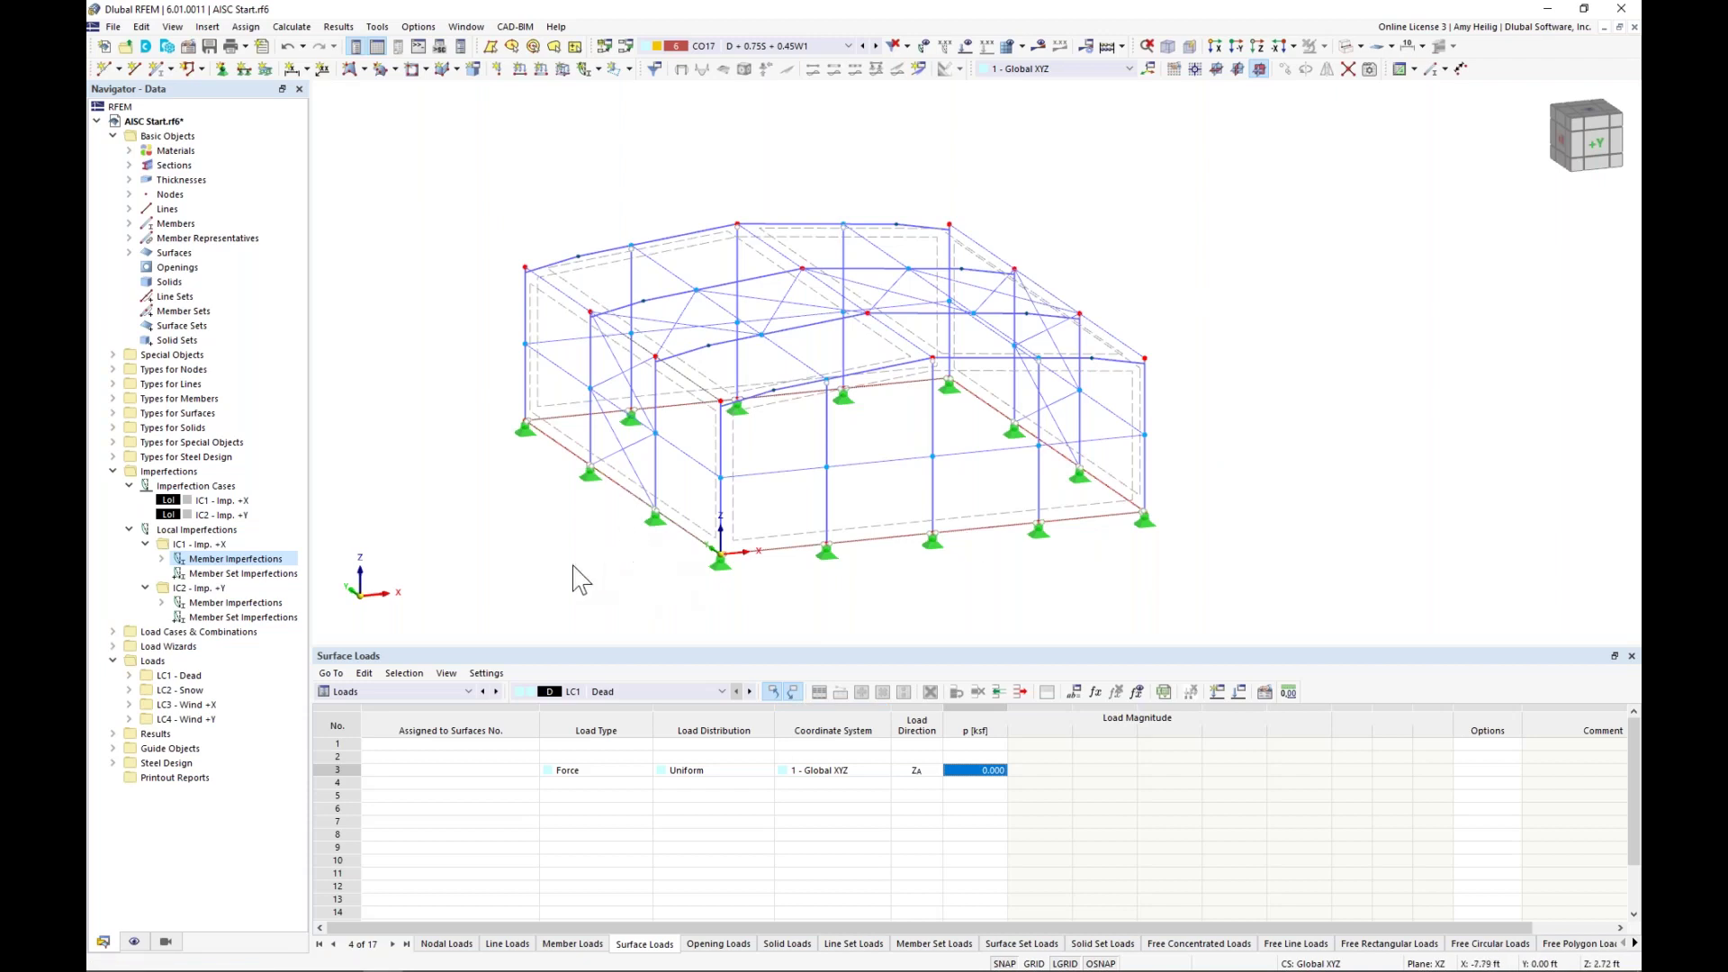
left_click(112, 470)
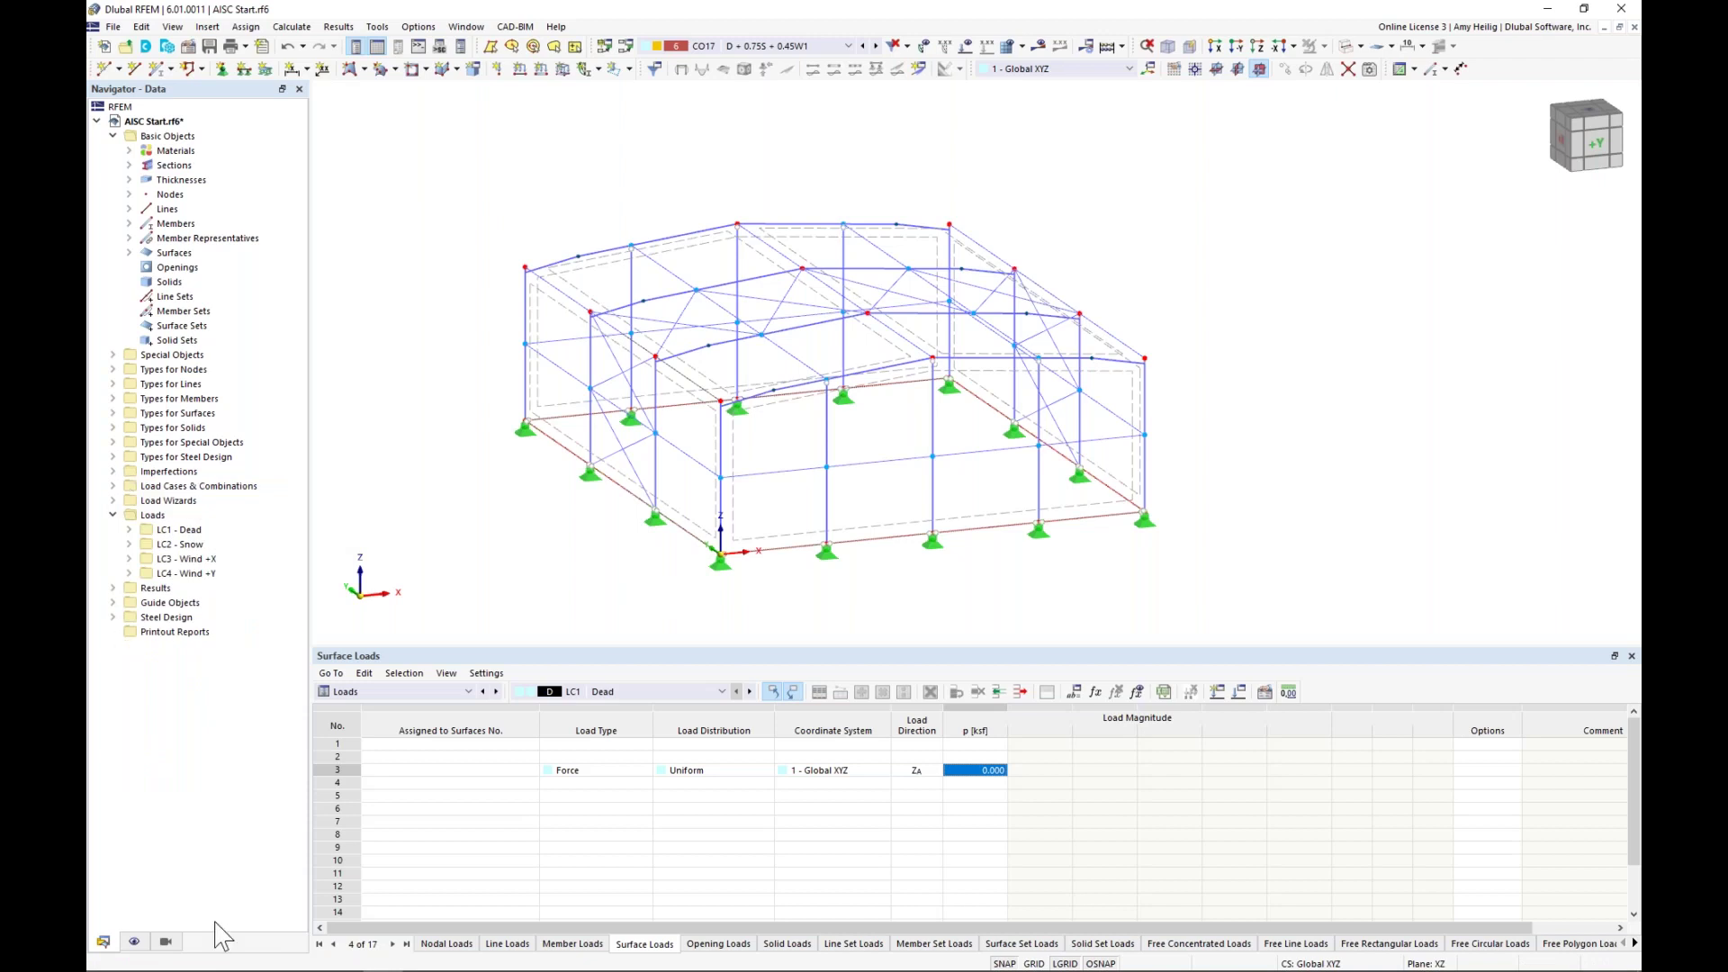
left_click(165, 941)
left_click(159, 720)
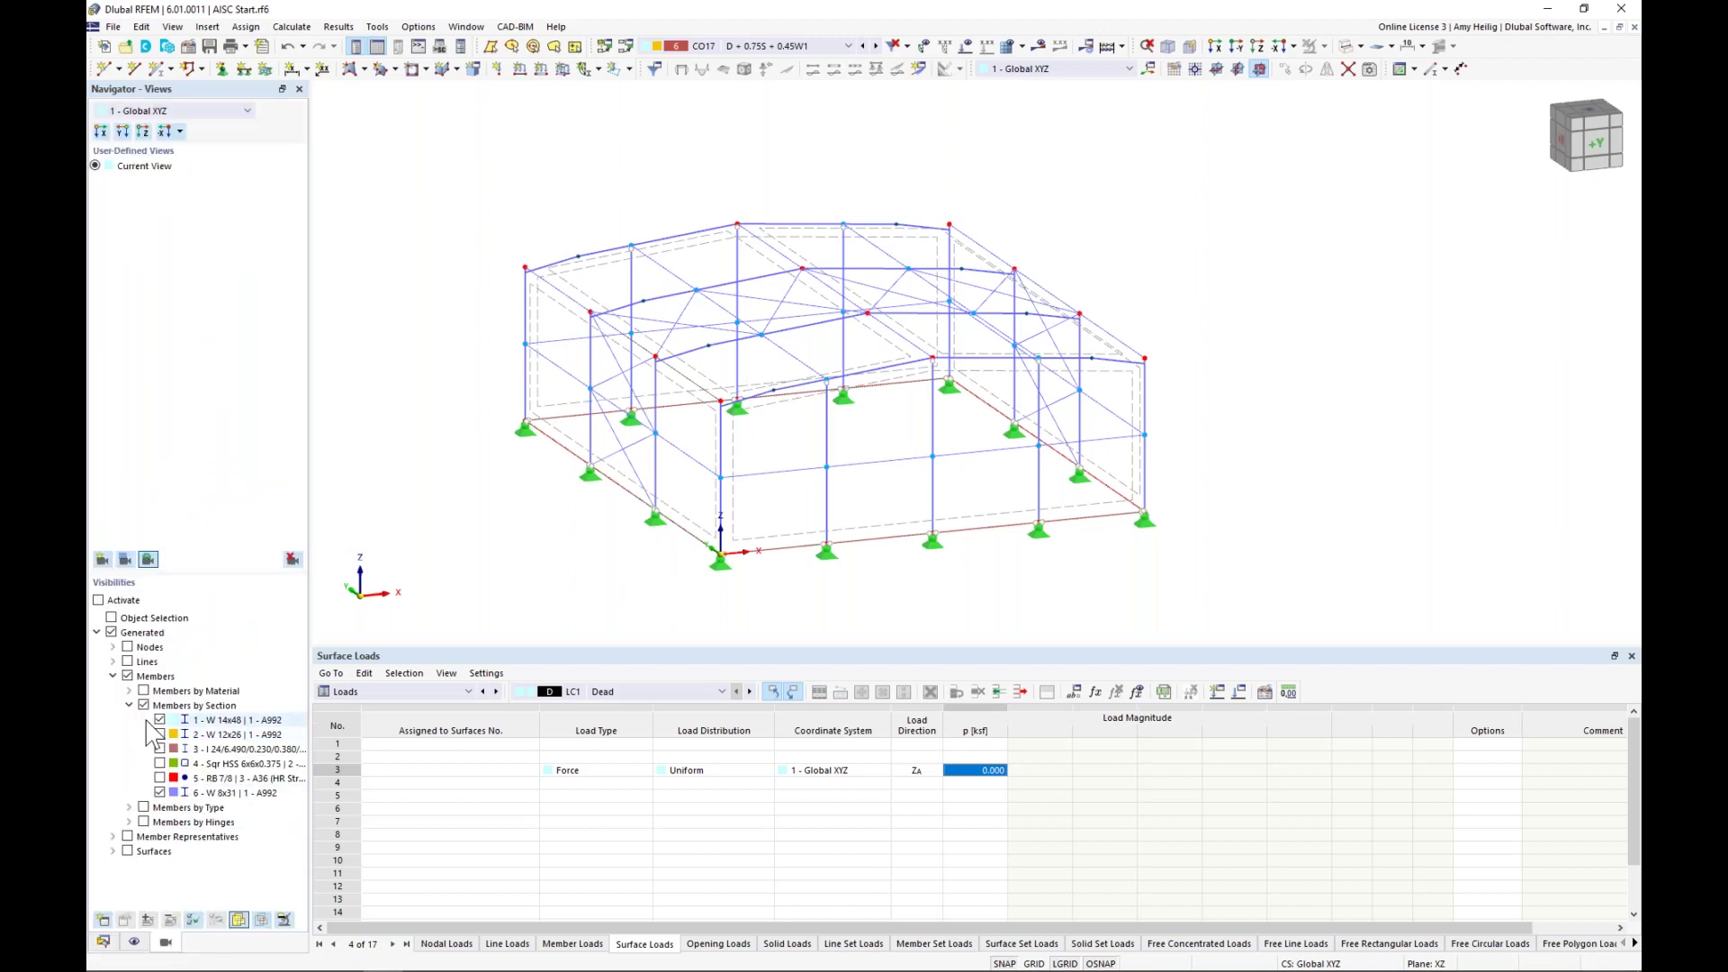
left_click(159, 792)
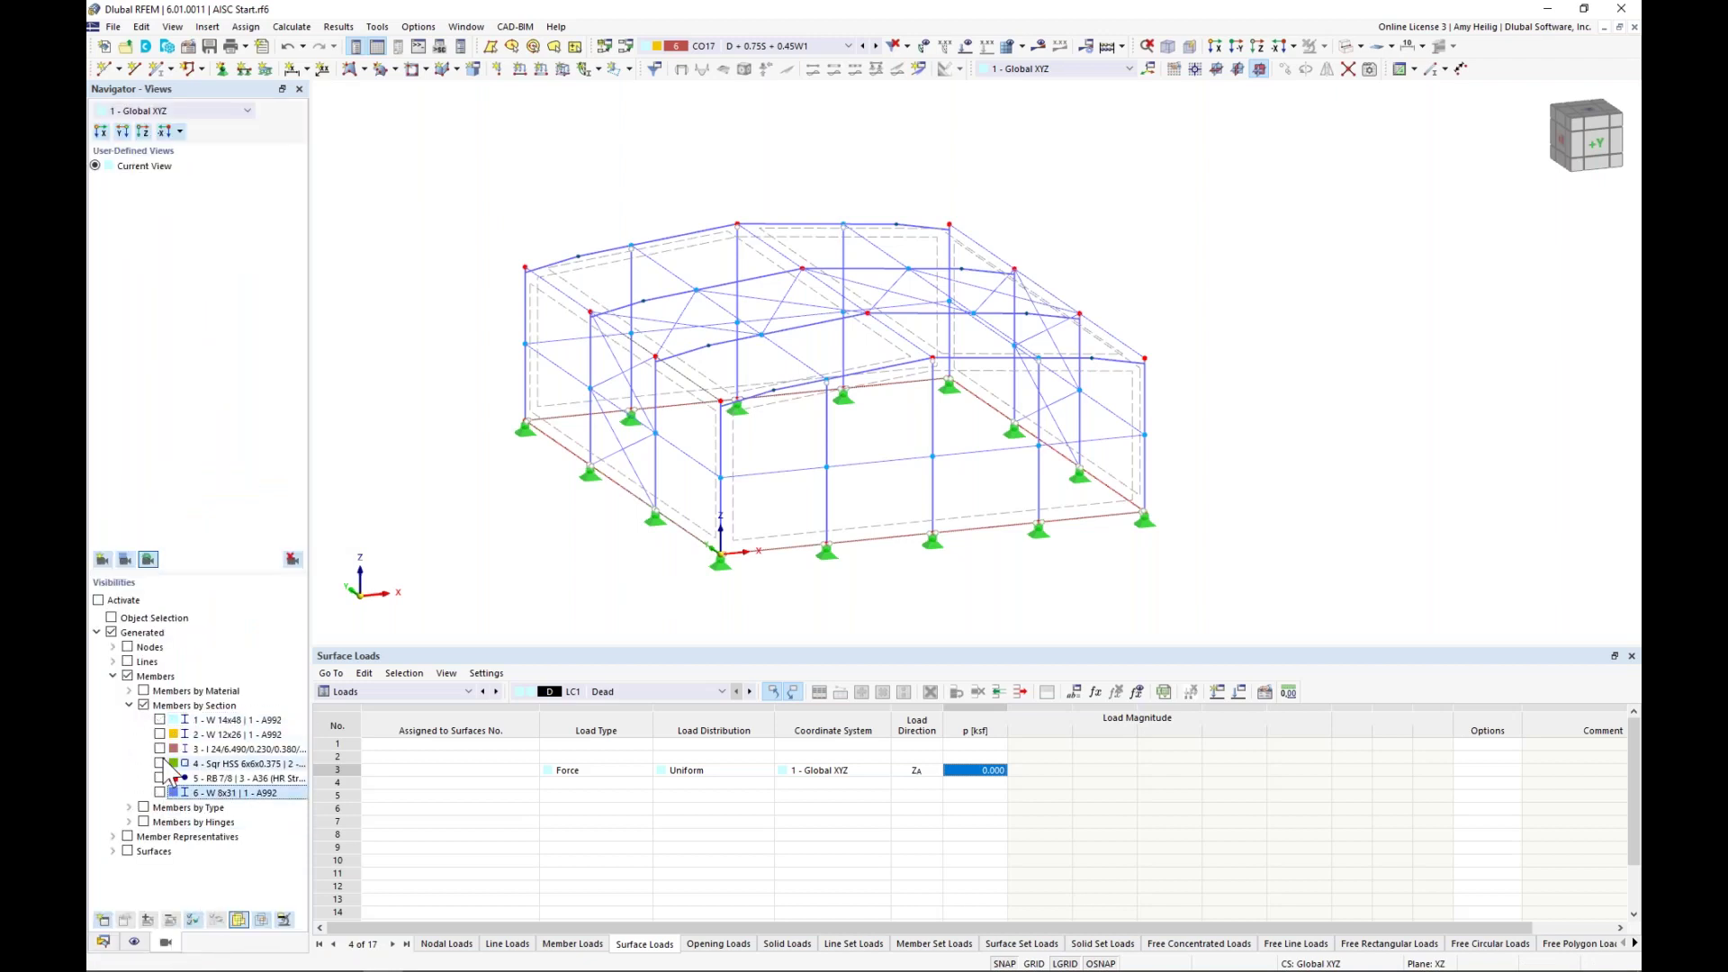
left_click(159, 748)
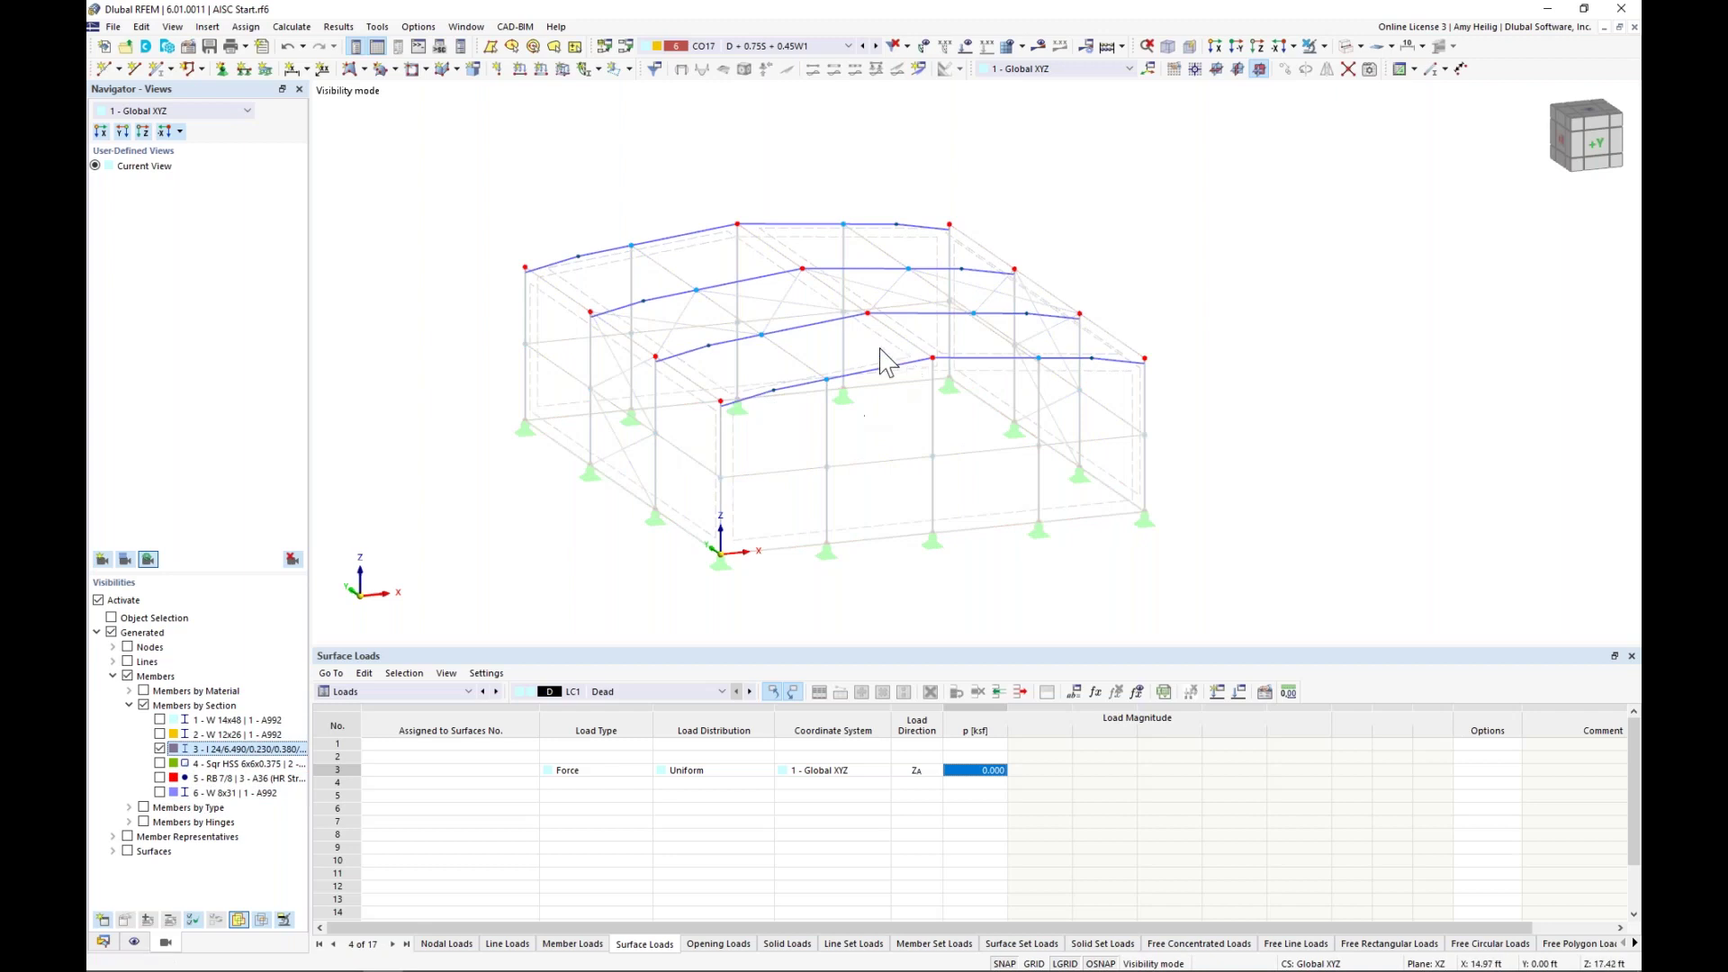
- Turn on the display of member representatives on the tapered rafters
scroll(760, 359, "up", 2)
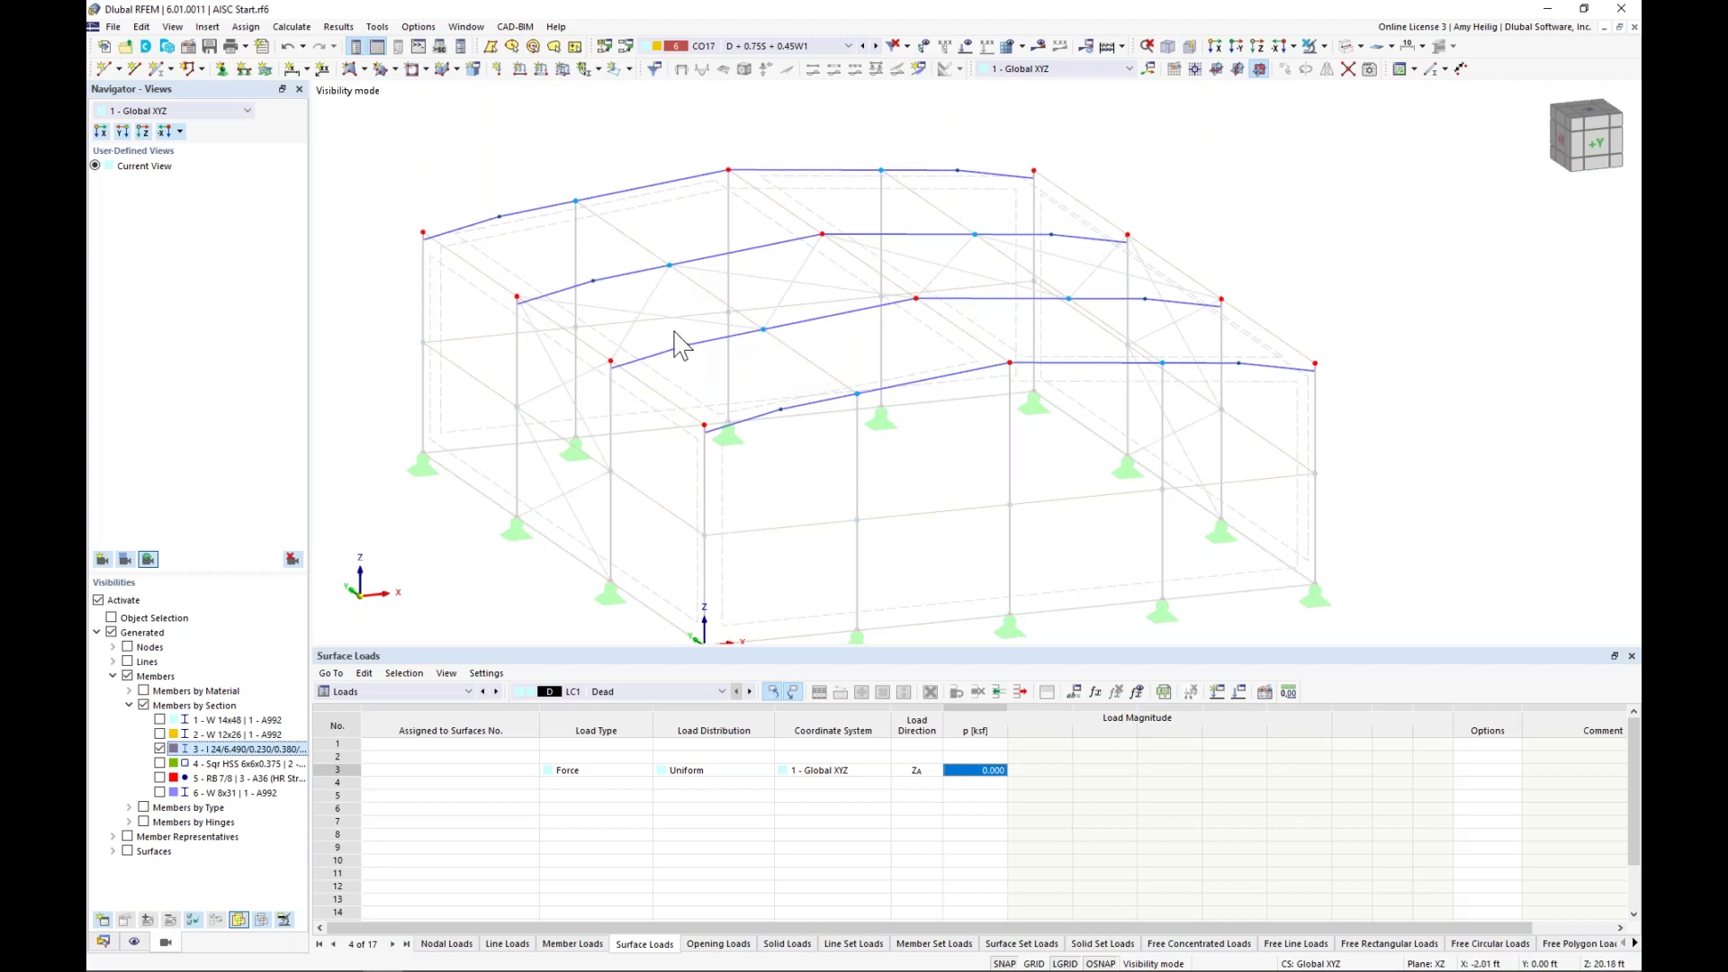
left_click(134, 941)
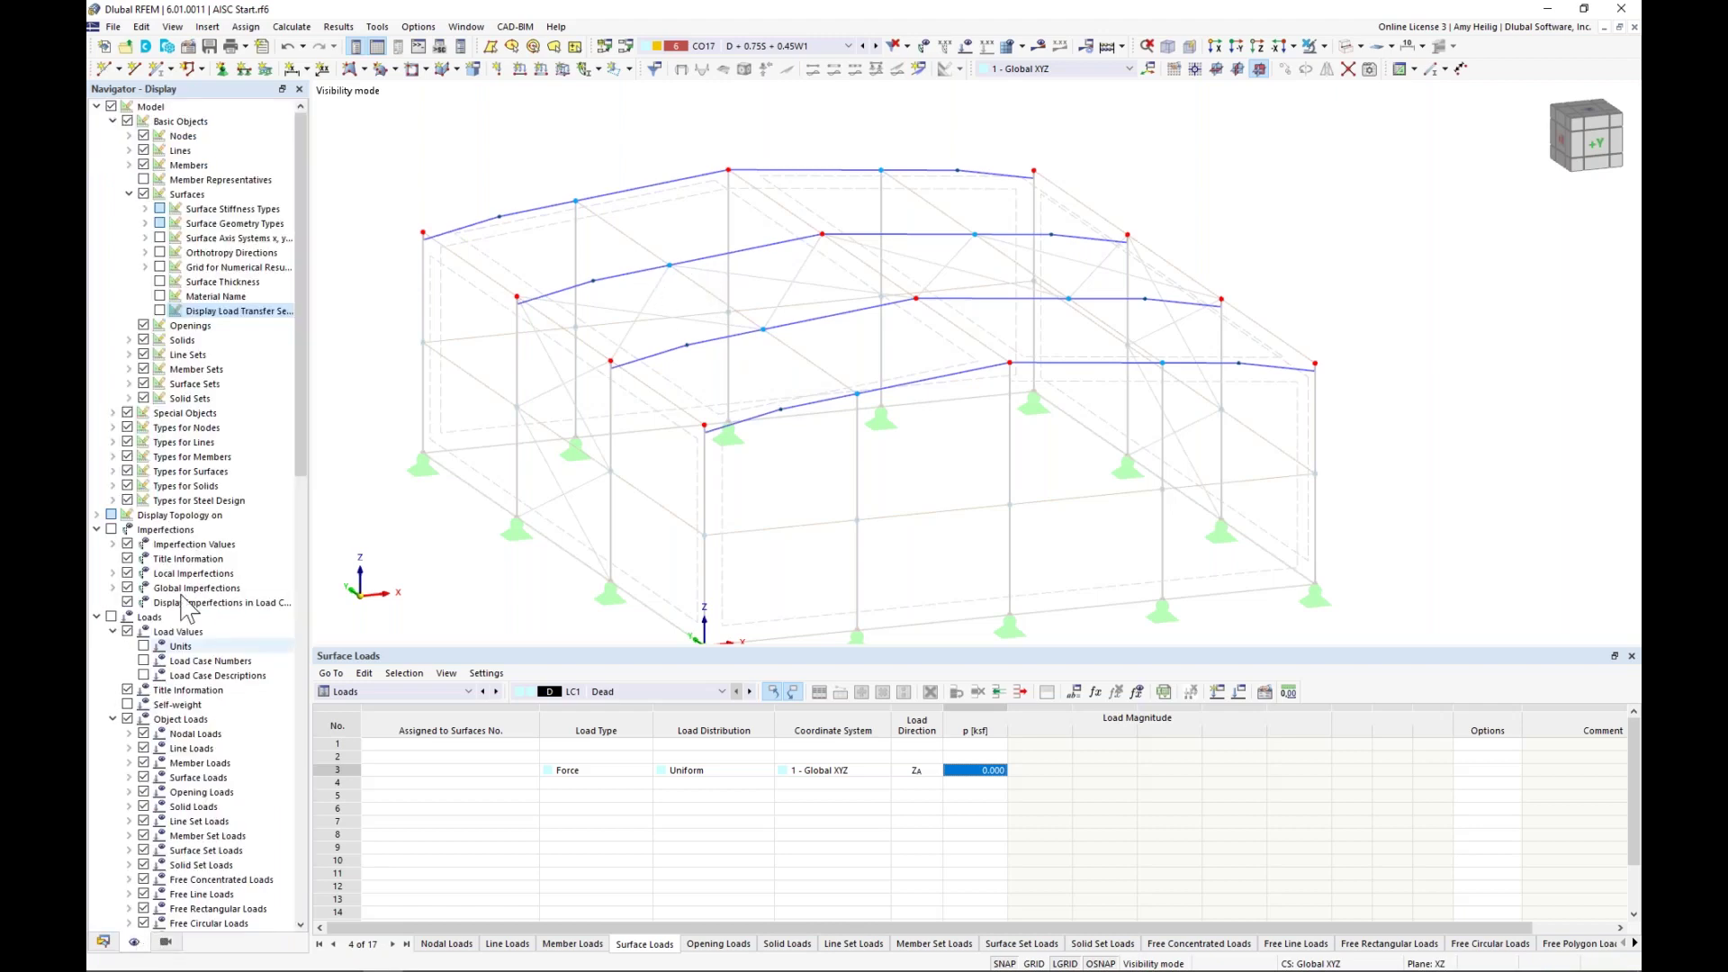
left_click(143, 179)
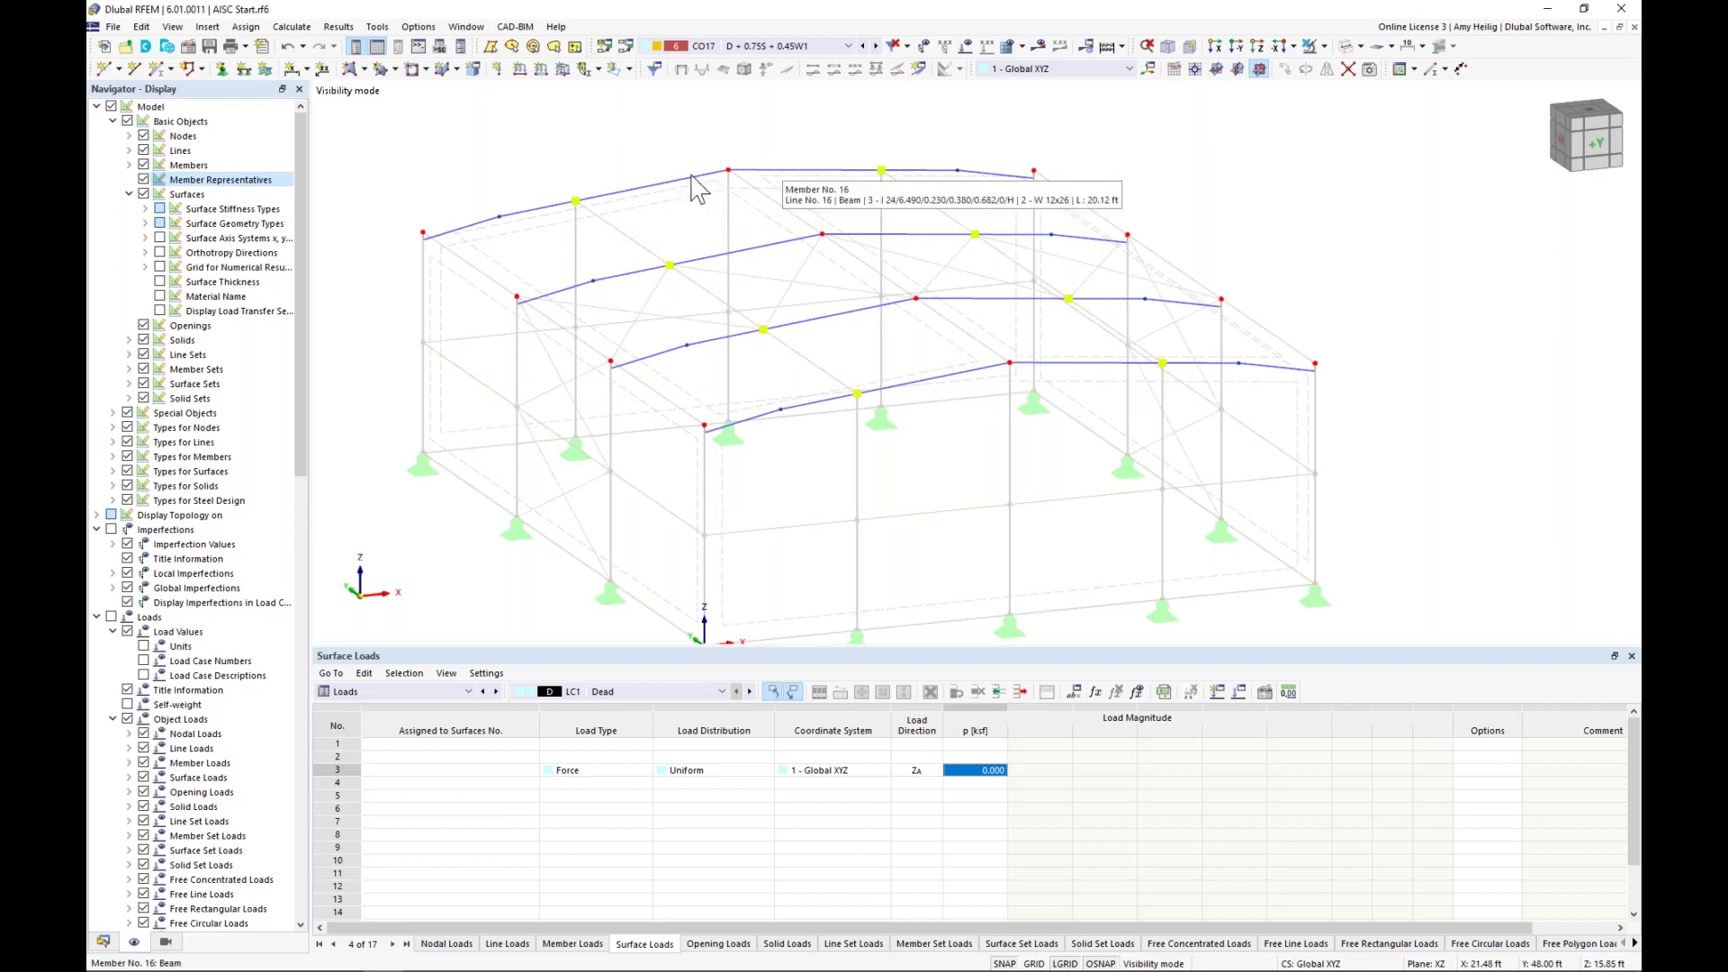
- Select the four rafters of the two end frames and give them the comment "End Moment Frame"
left_click(647, 190)
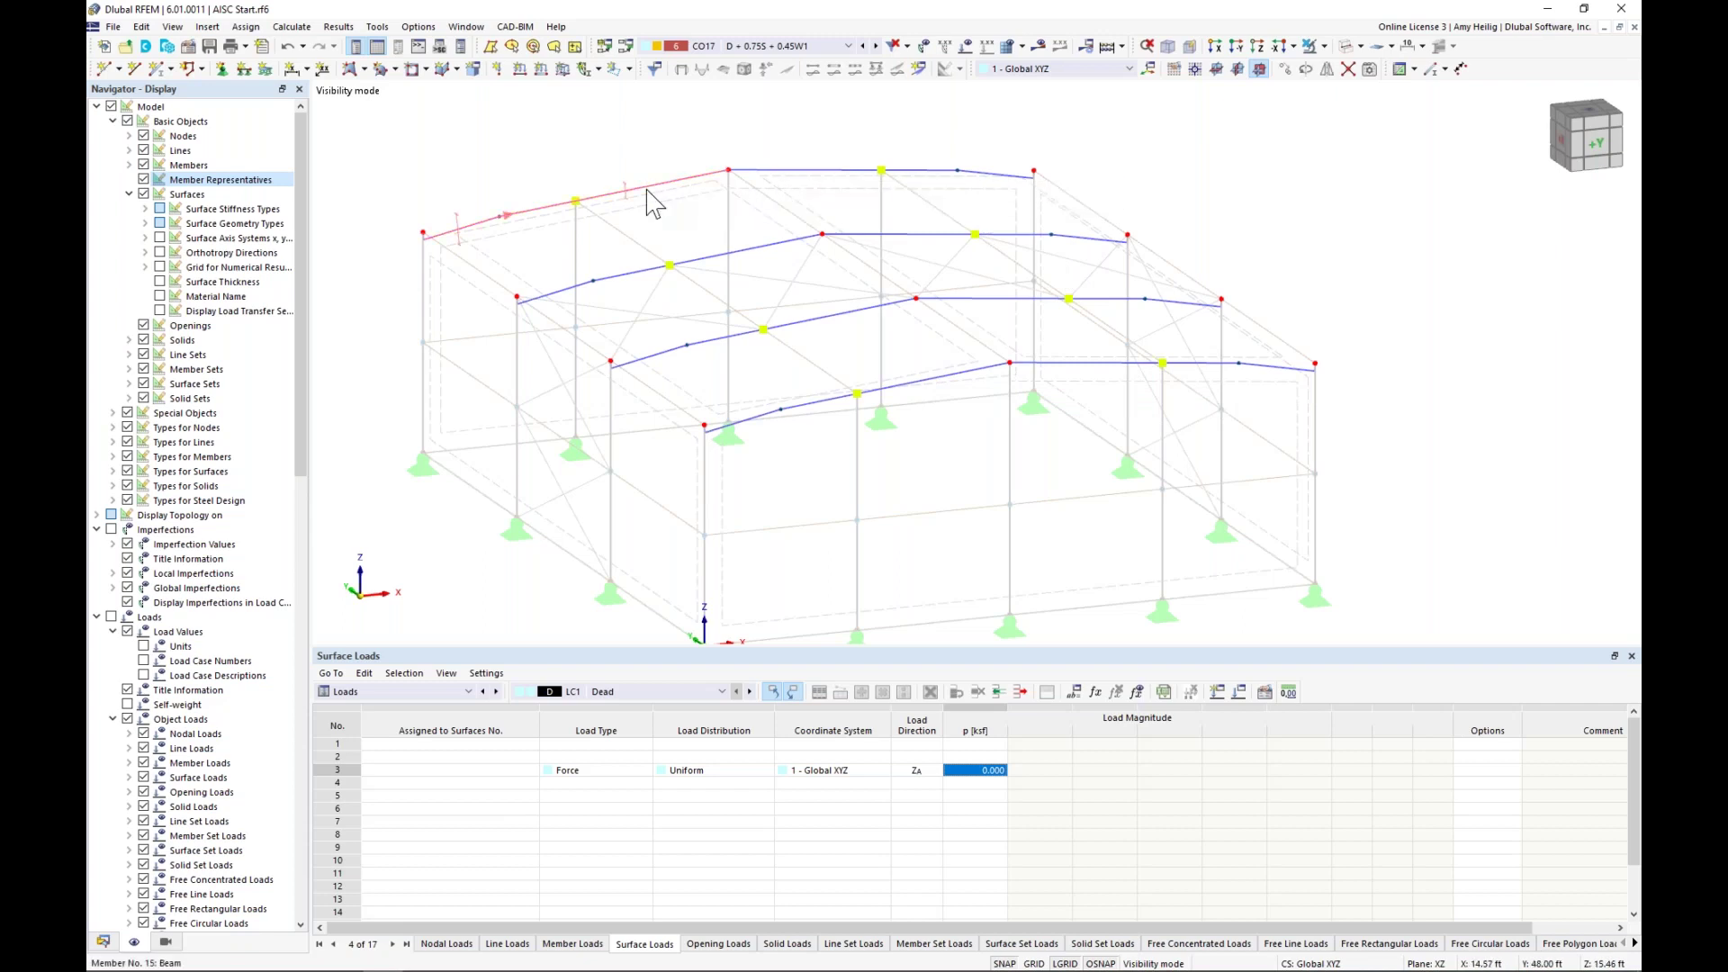
left_click(770, 175)
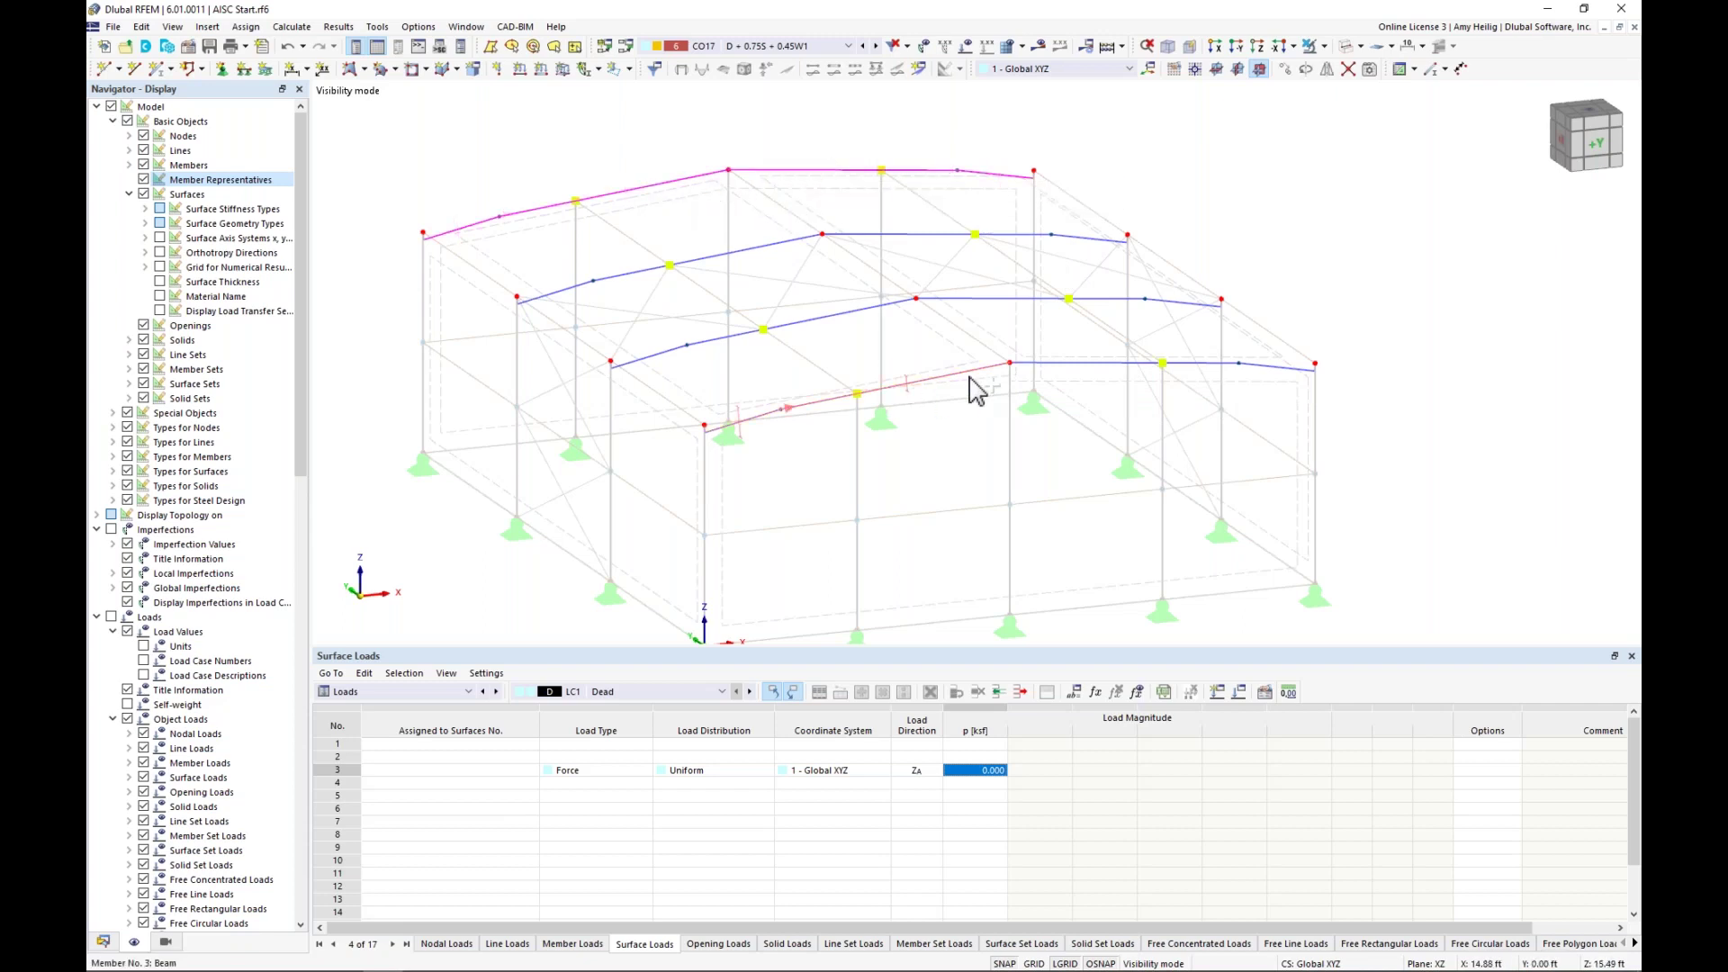
left_click(1034, 365)
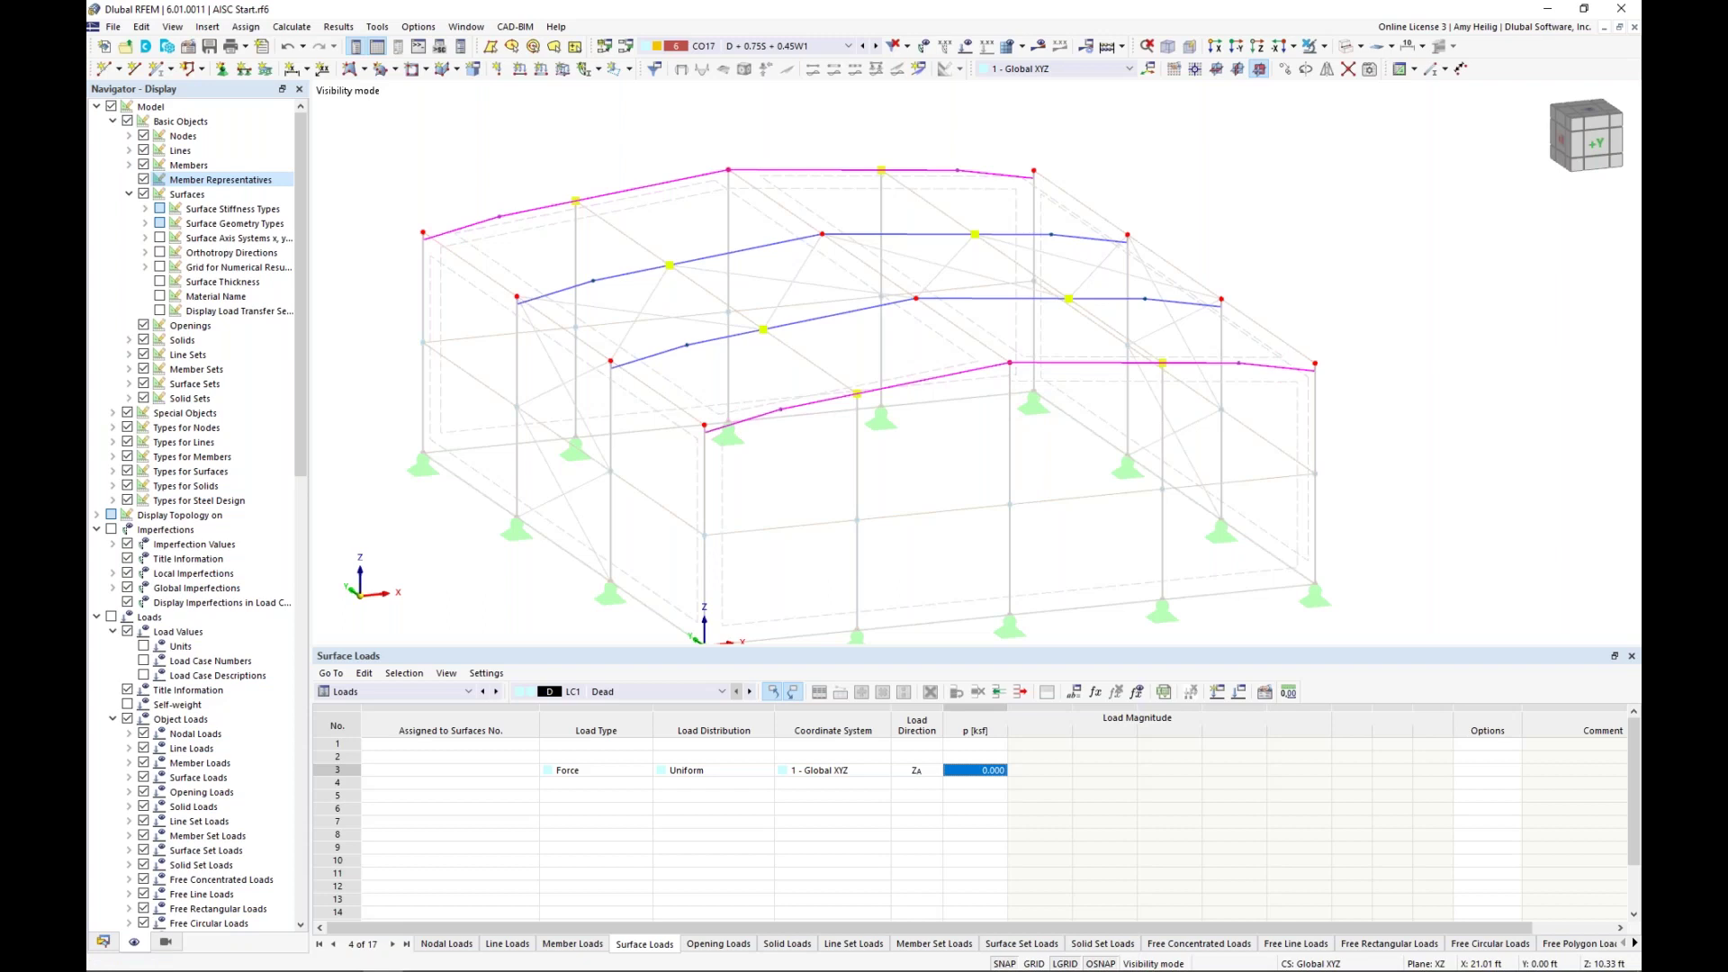
double_click(965, 385)
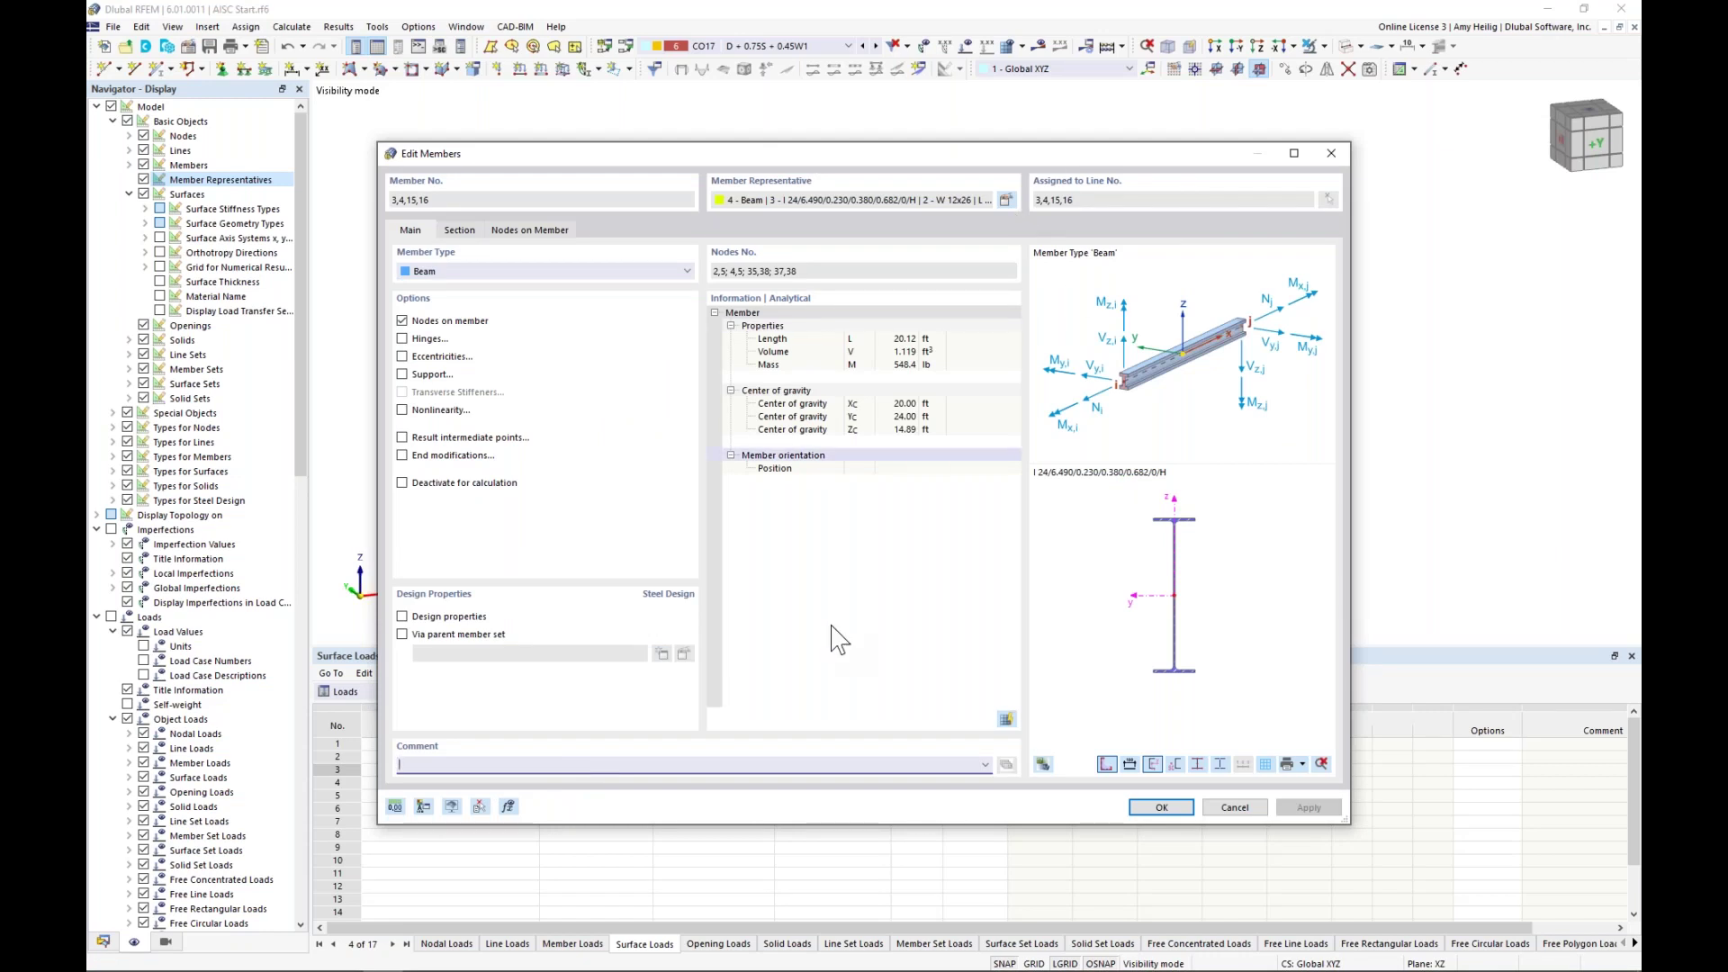
type("End Moment Frame")
left_click(1167, 803)
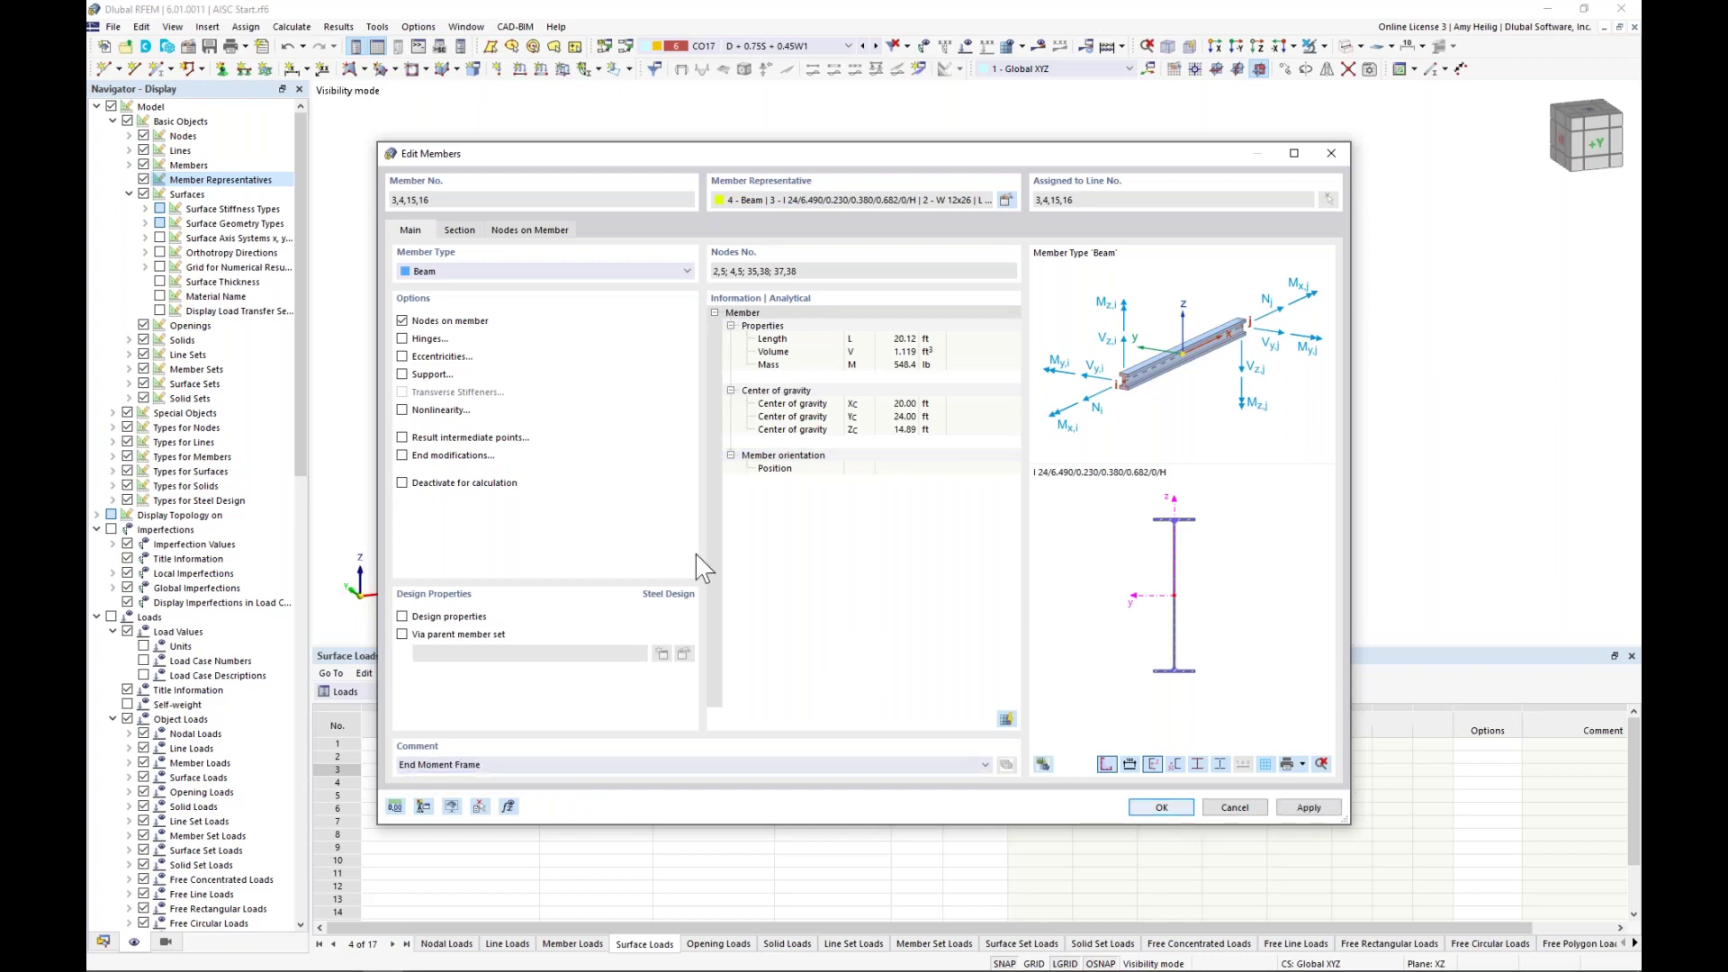
key("Return")
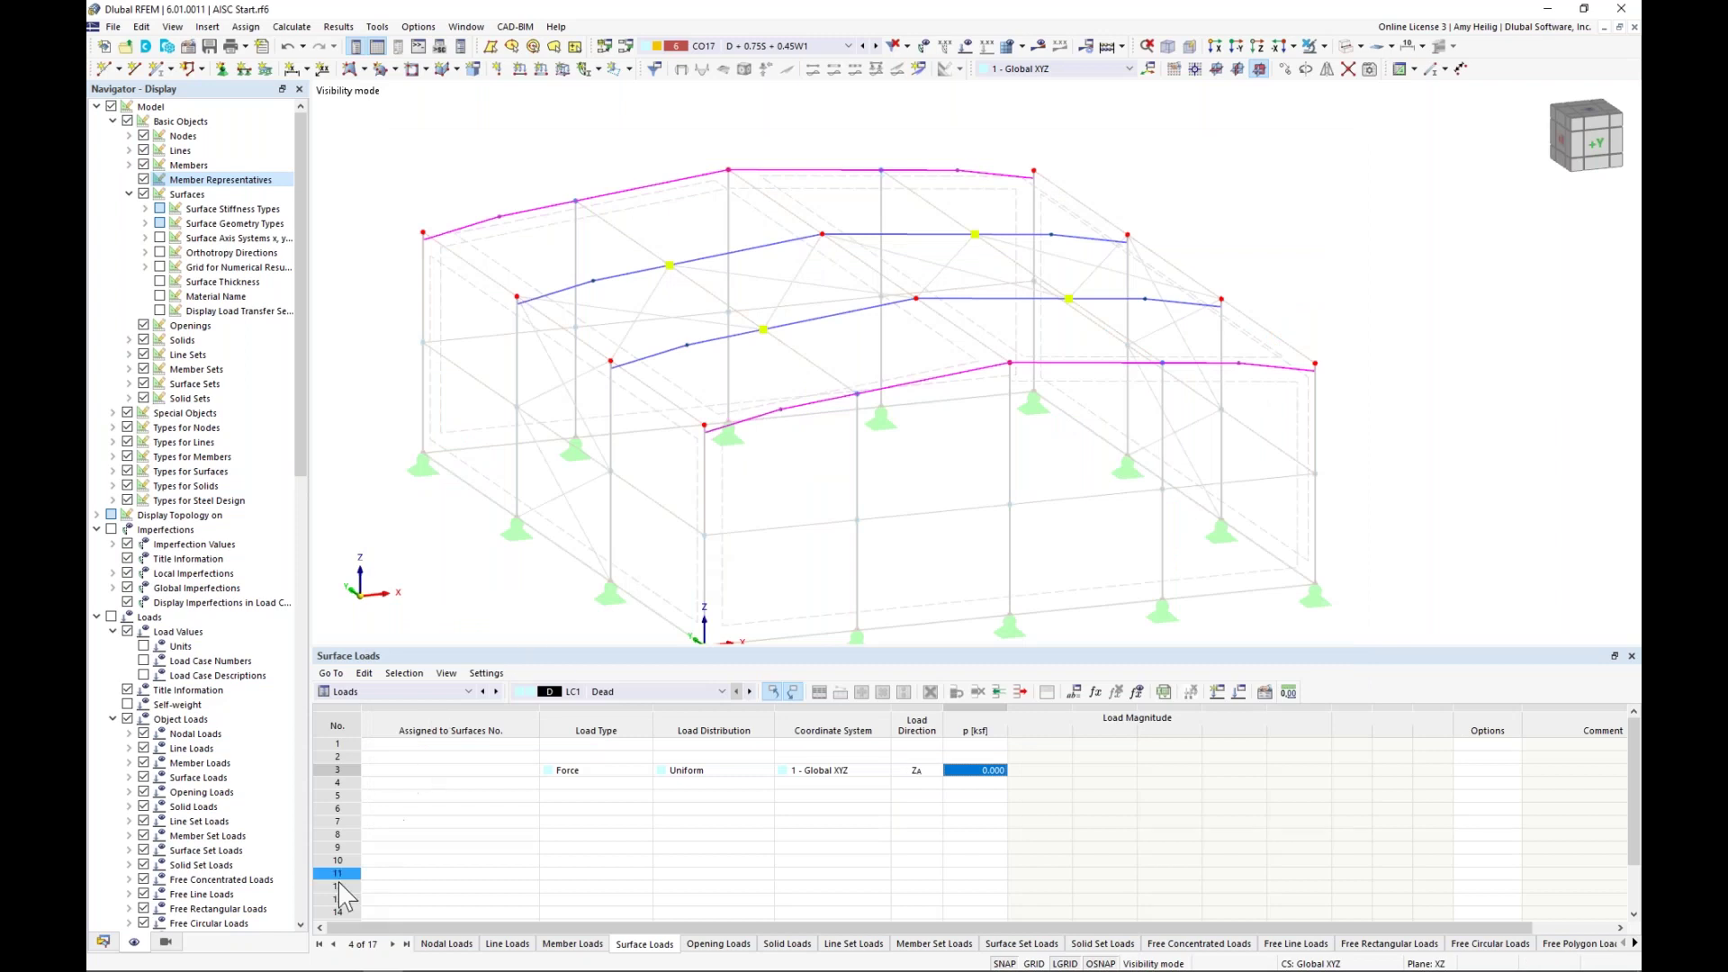
- Open the members of the end-frame rafters' member representative for editing and activate their steel design properties
left_click(168, 943)
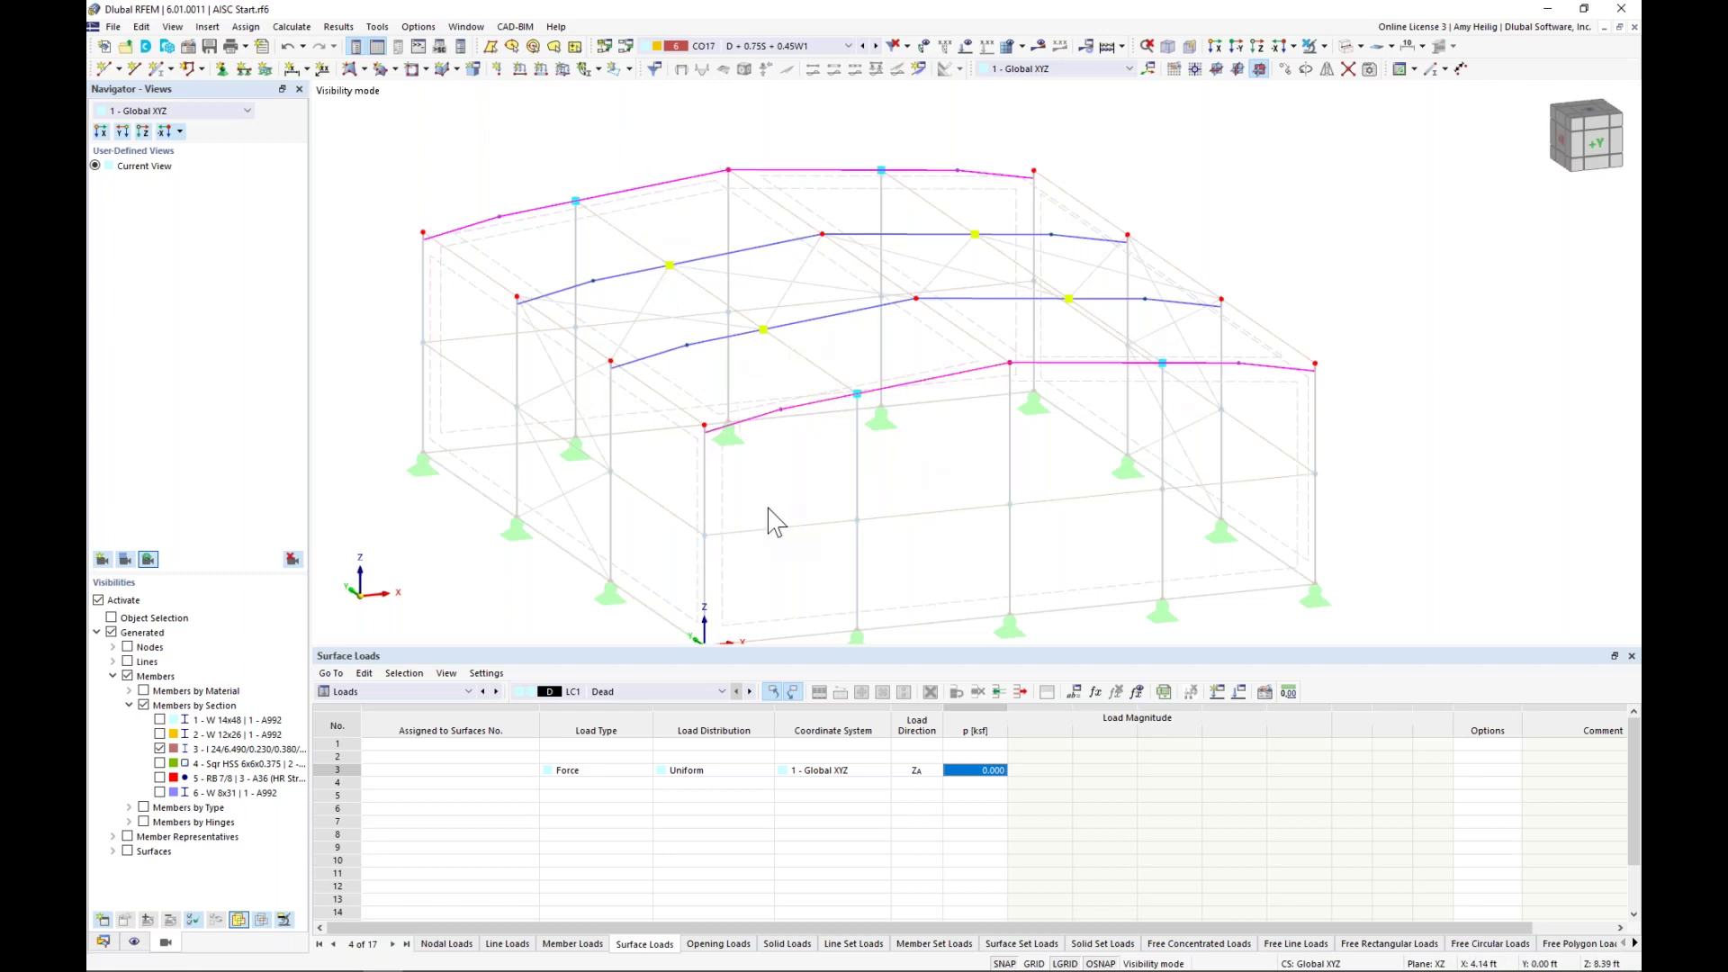
key("Escape")
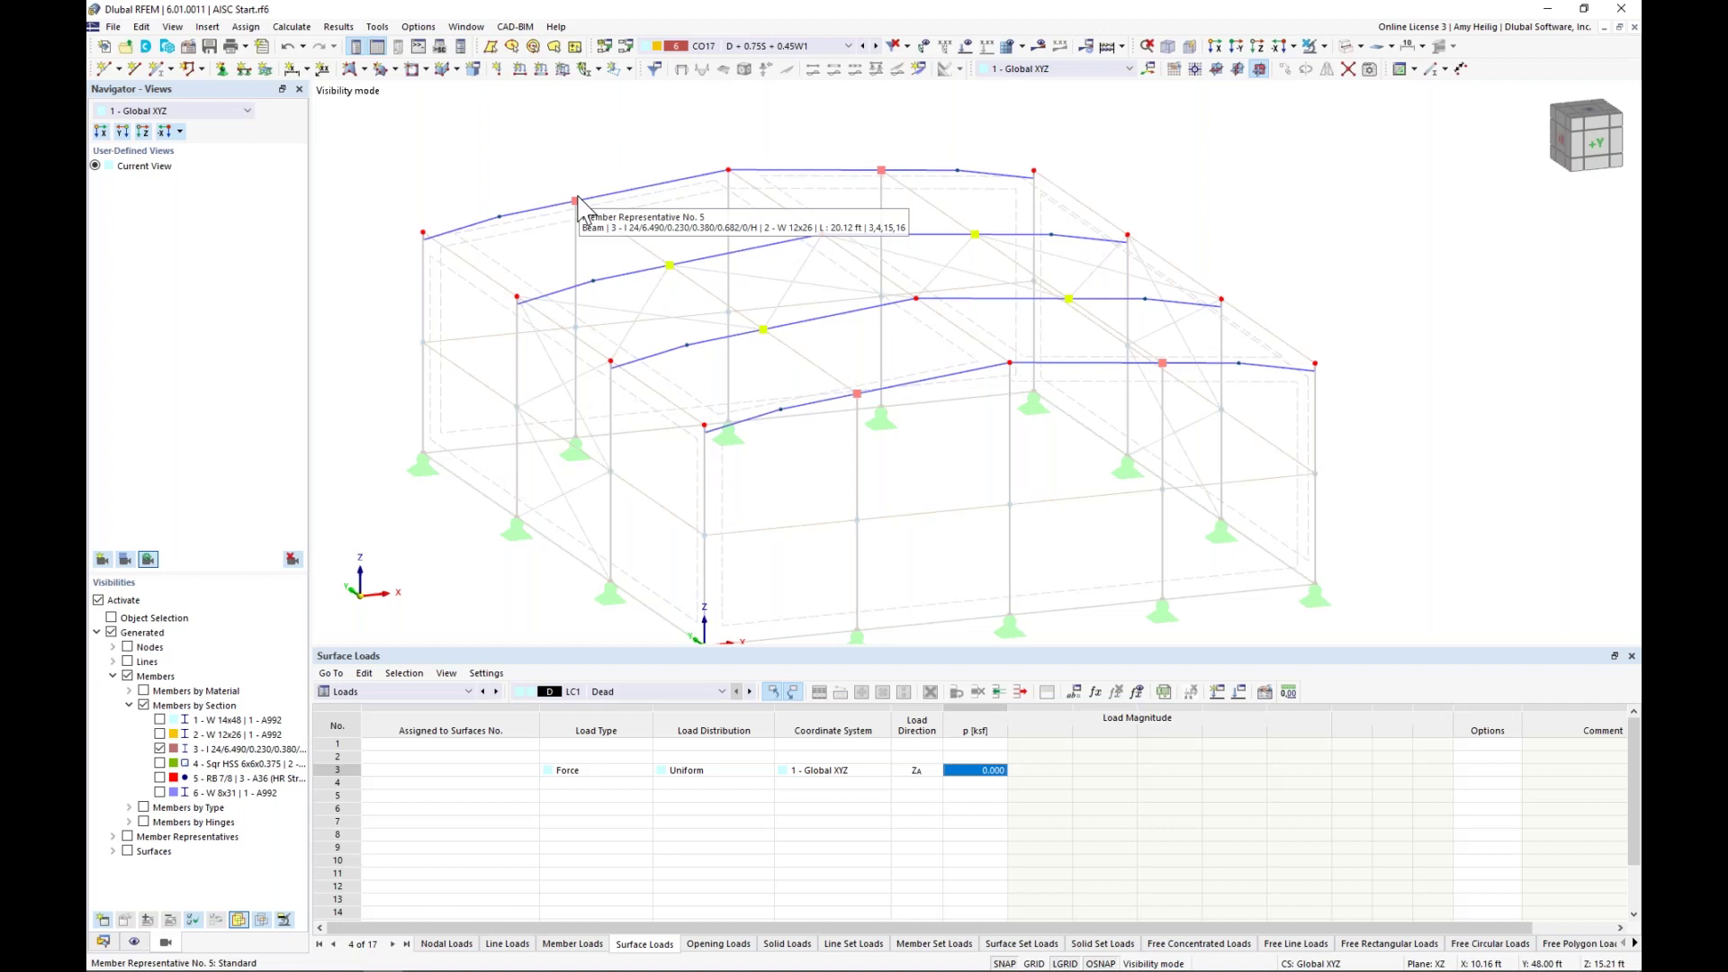
left_click(577, 202)
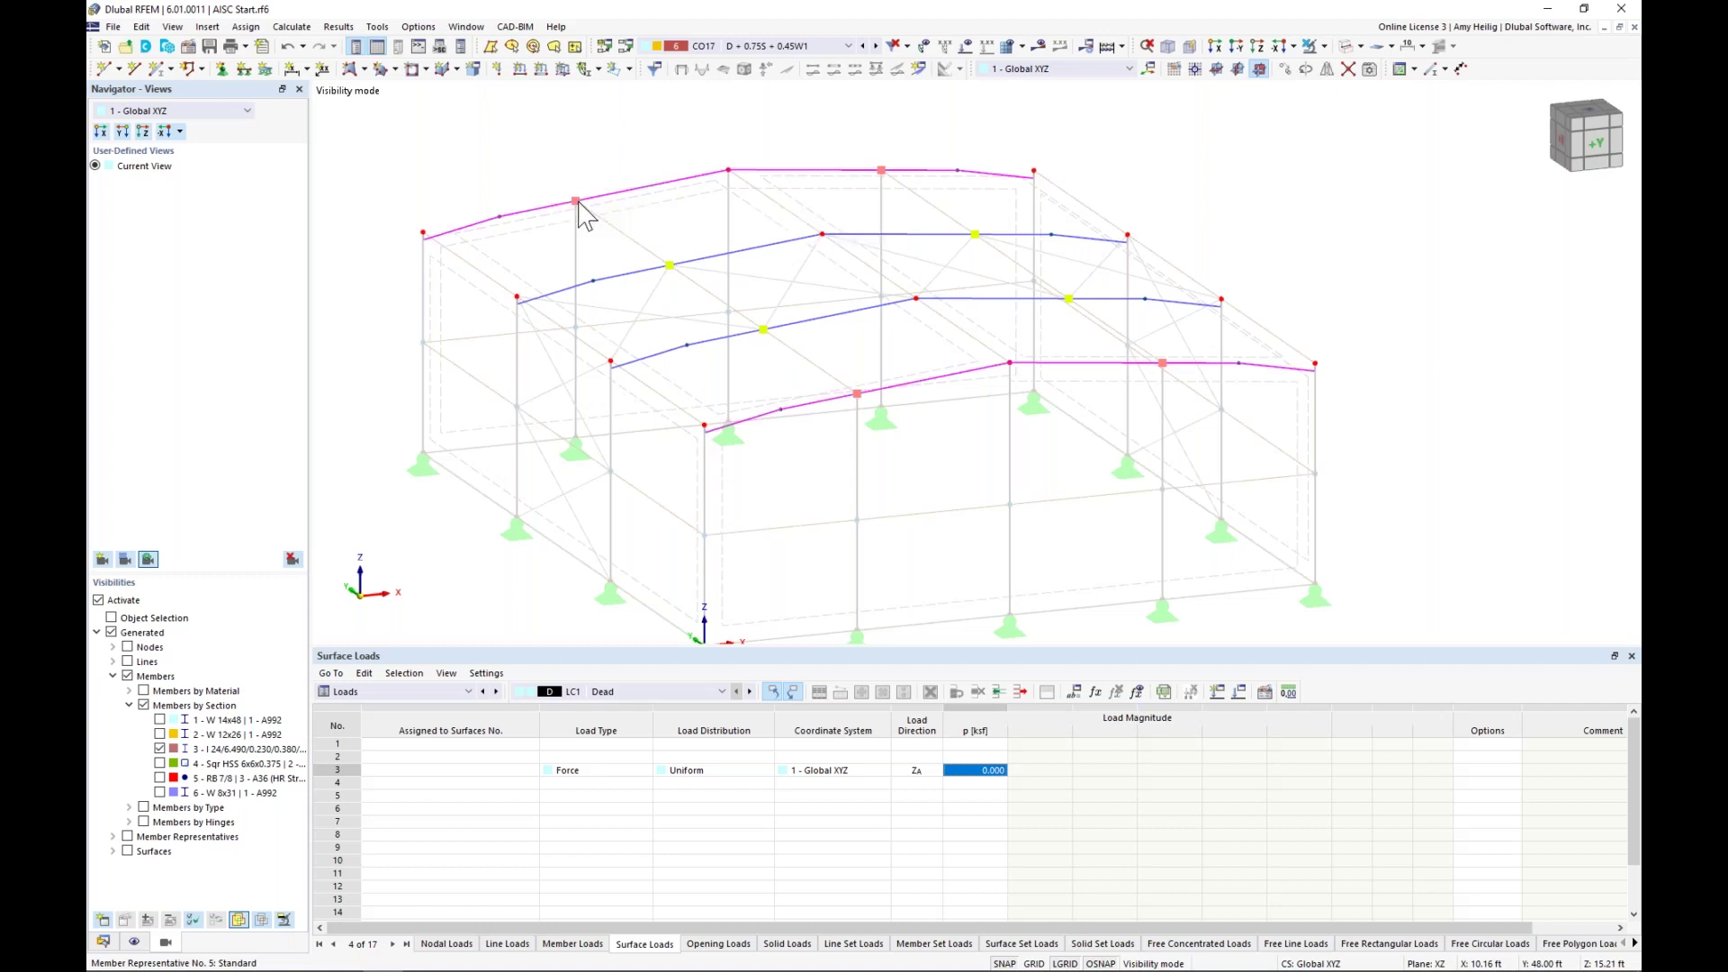
double_click(580, 203)
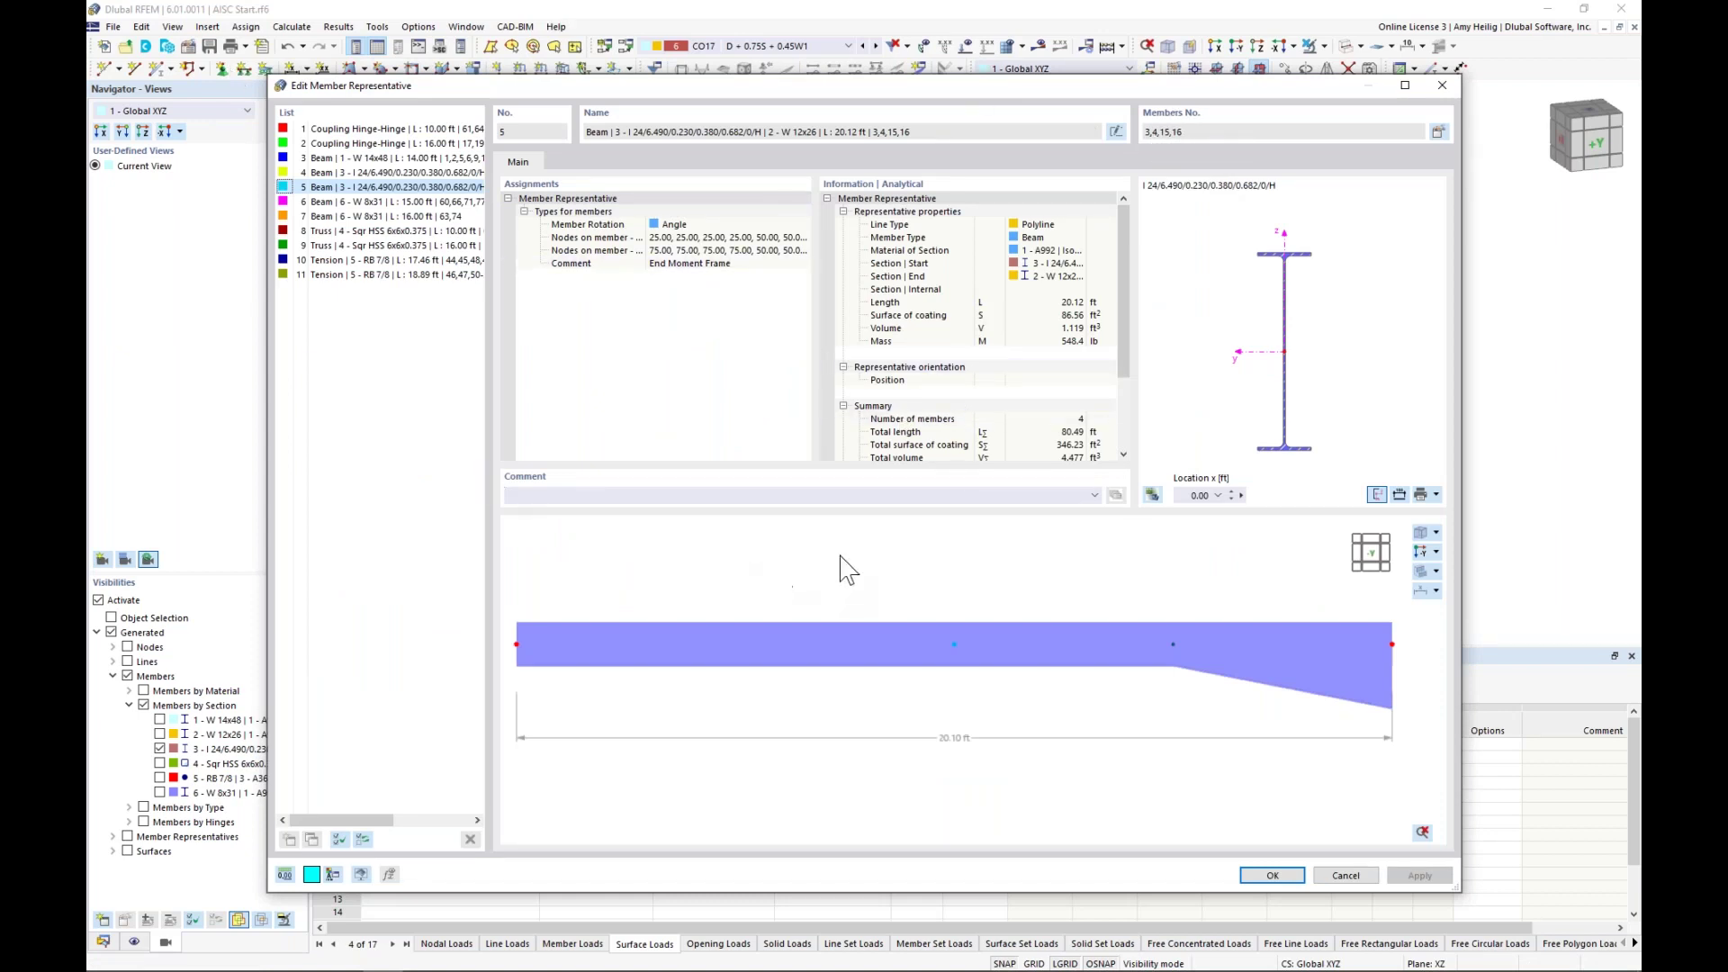
left_click(1437, 132)
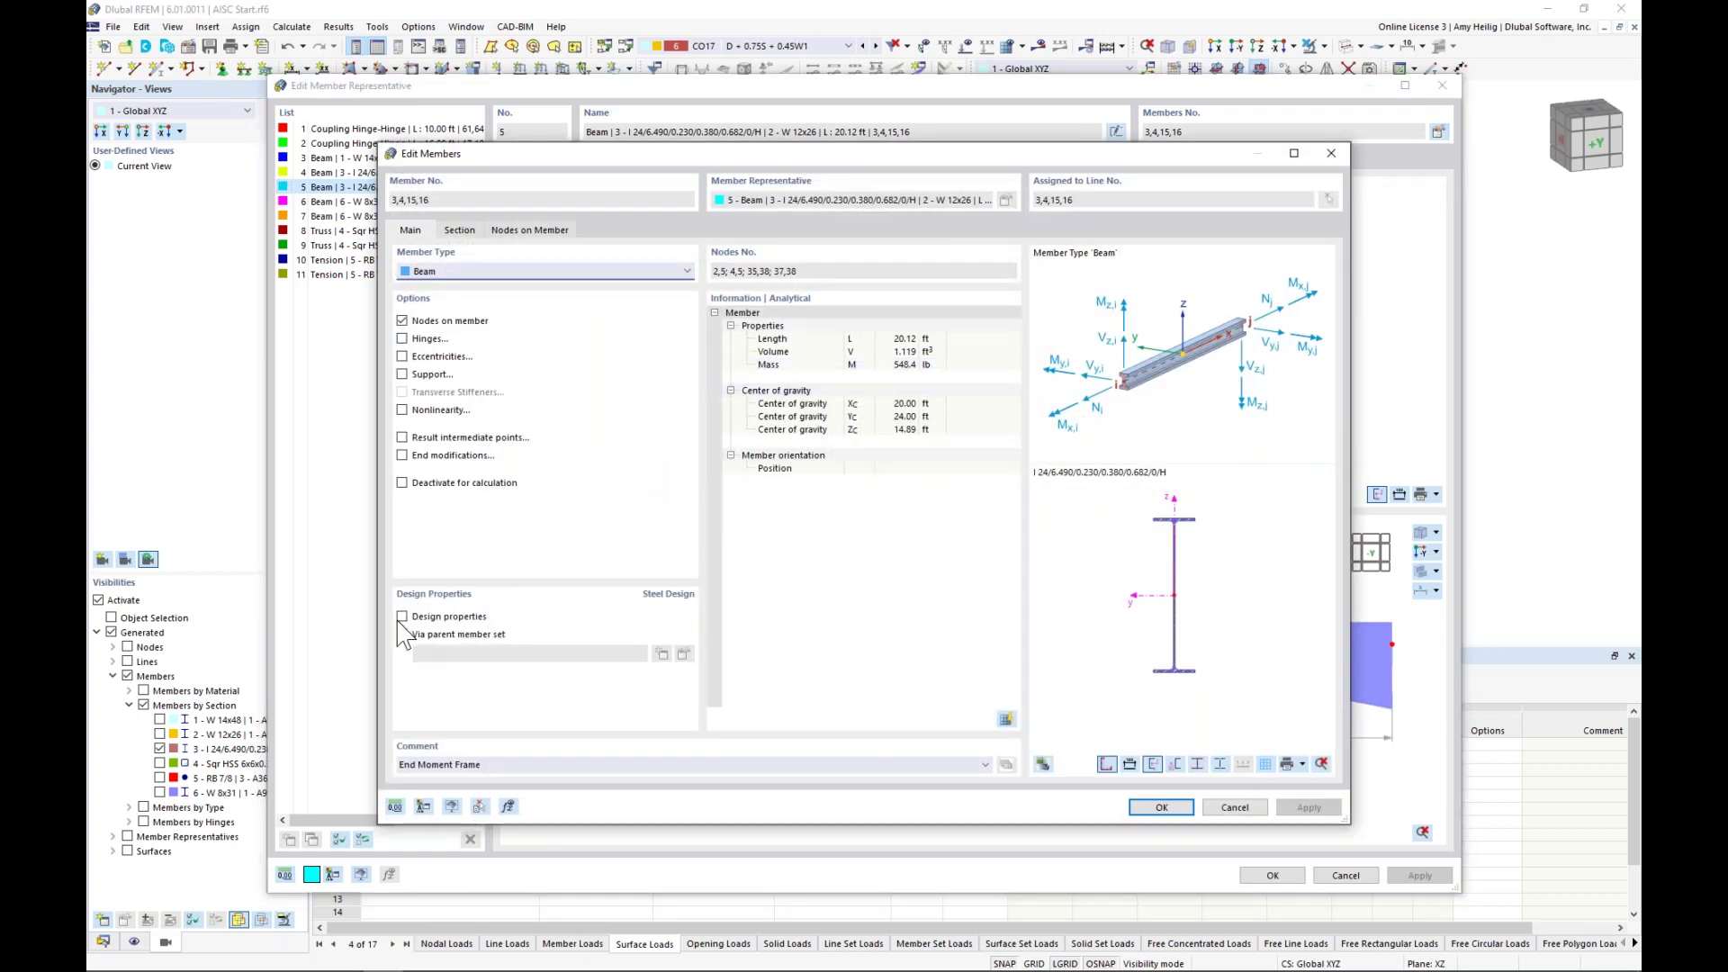
left_click(402, 617)
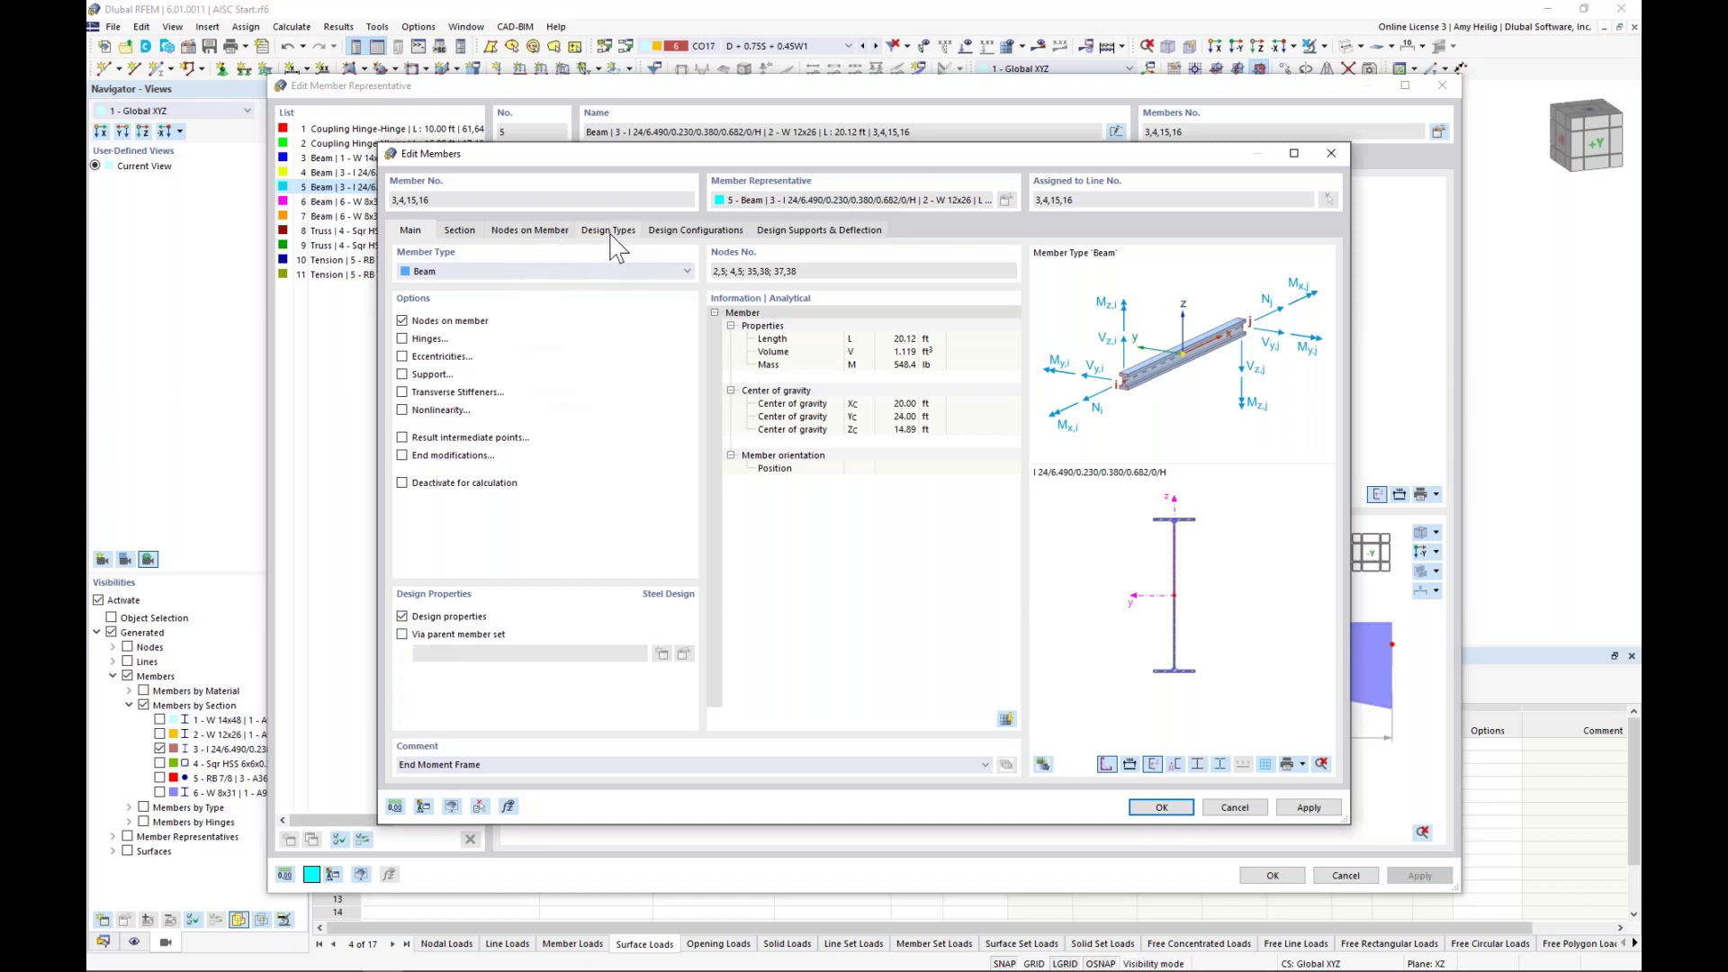
left_click(1178, 808)
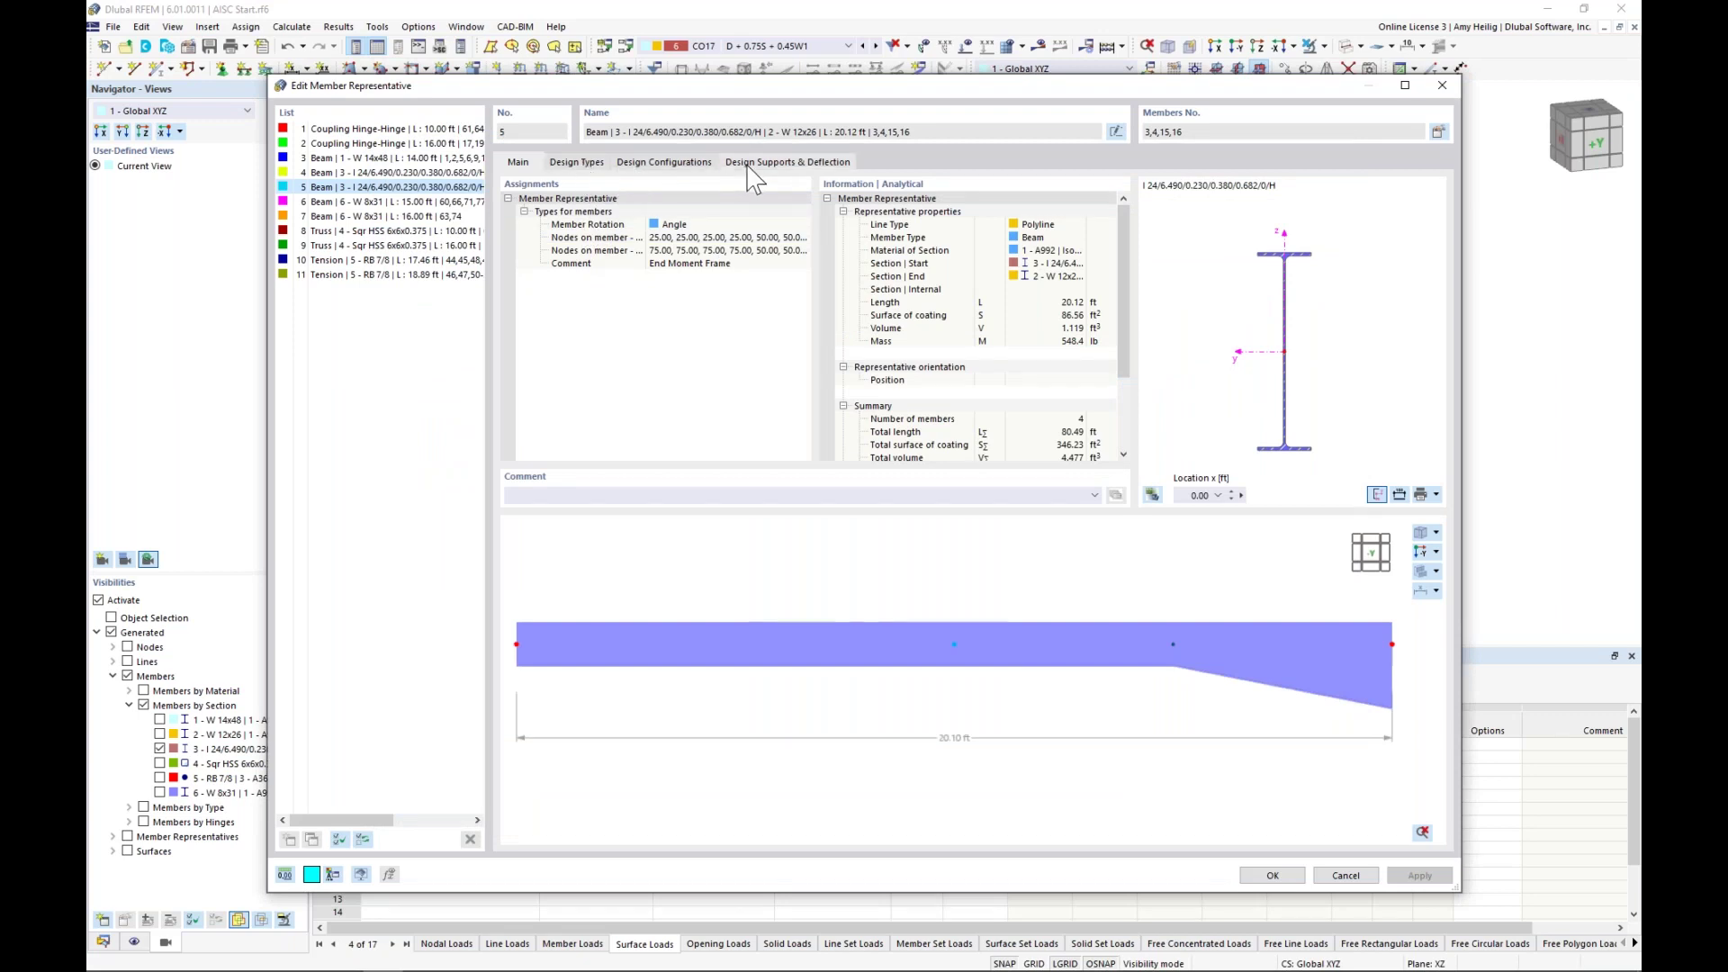
- Create a new effective lengths definition for the end-frame rafters and assign it to members 3, 4, 15 and 16
left_click(579, 164)
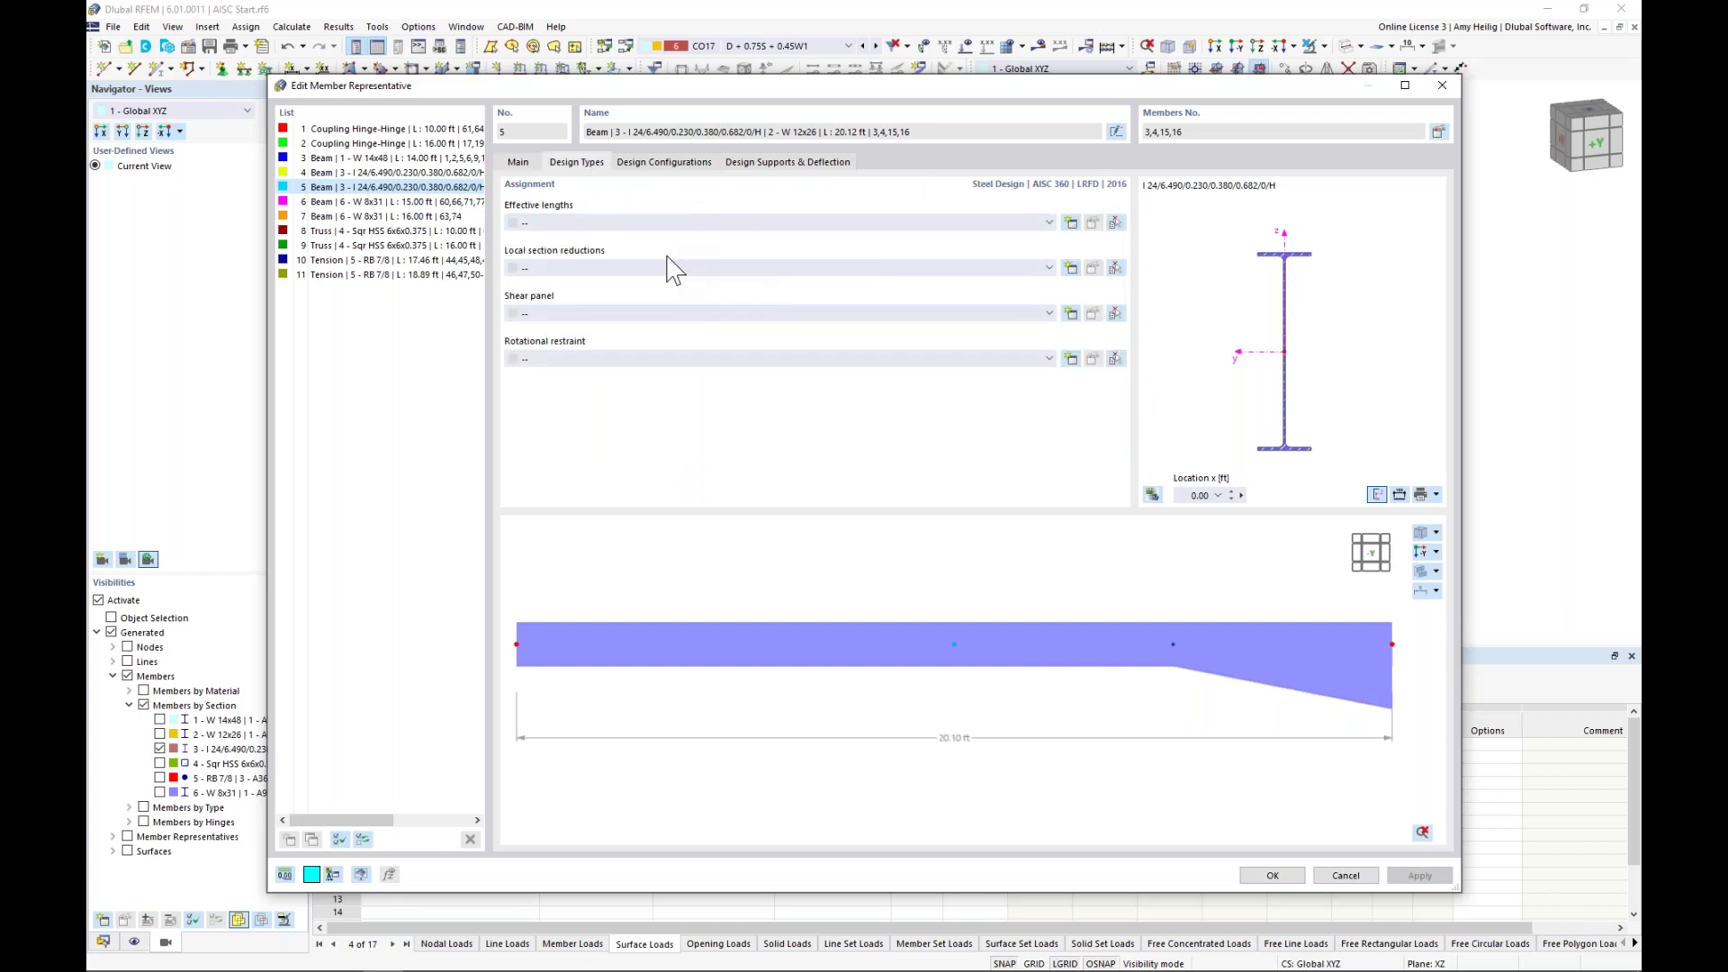
left_click(1070, 225)
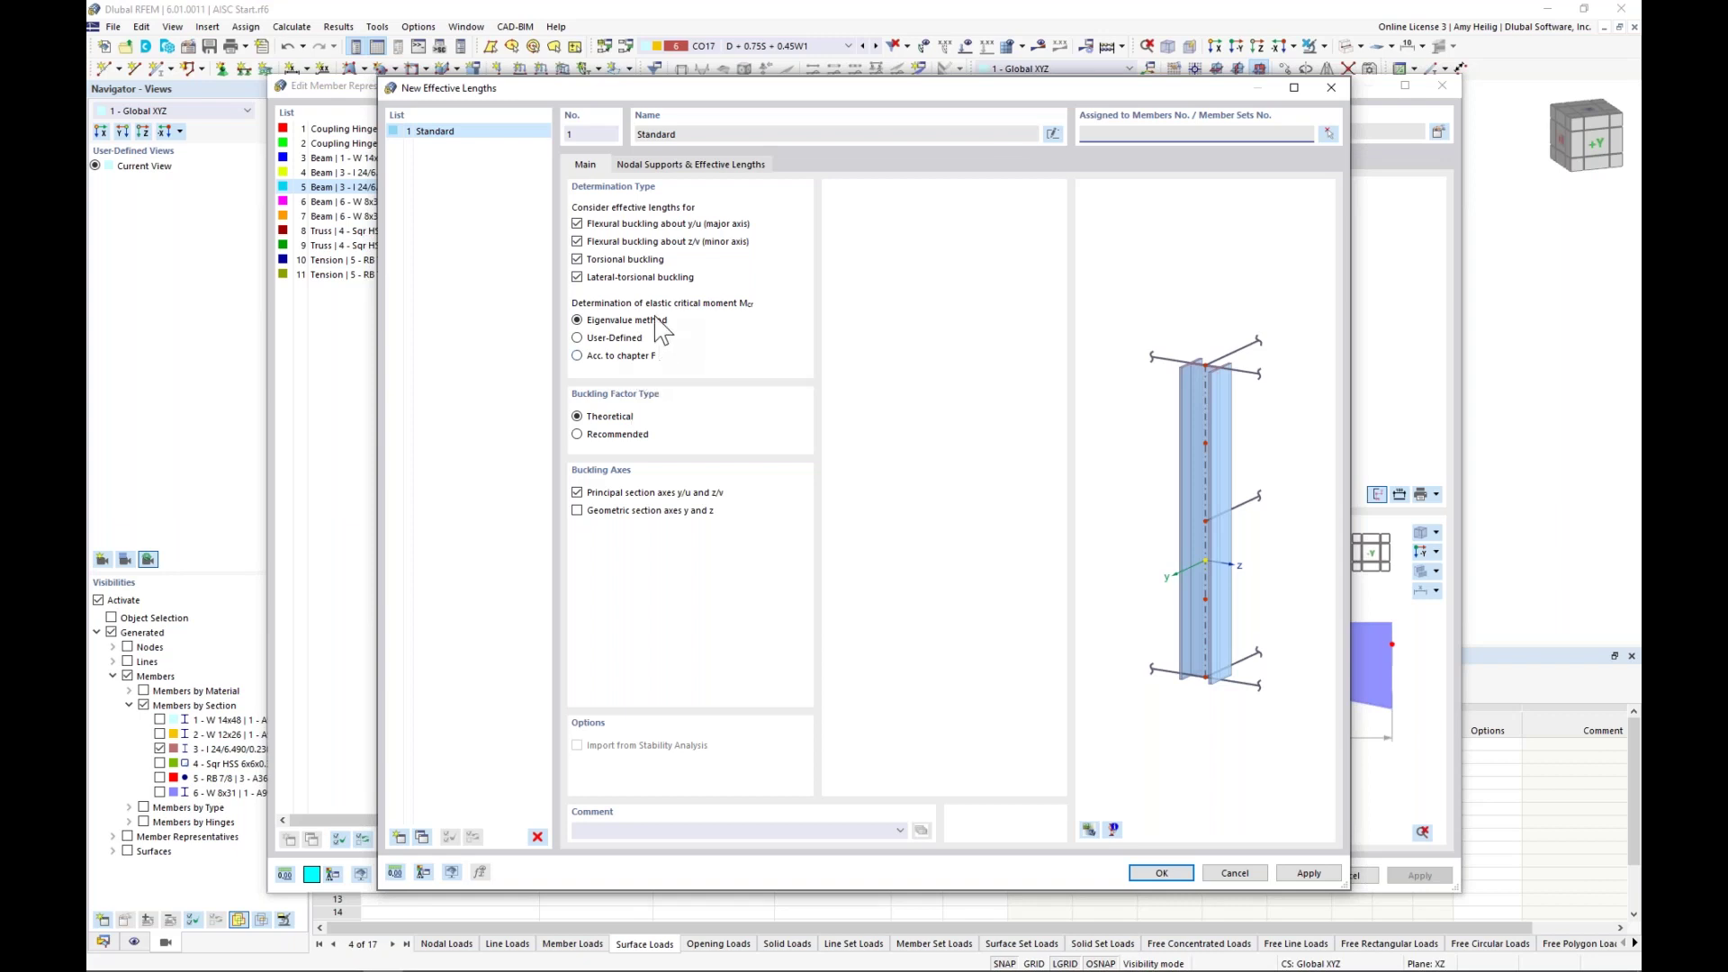
left_click(691, 165)
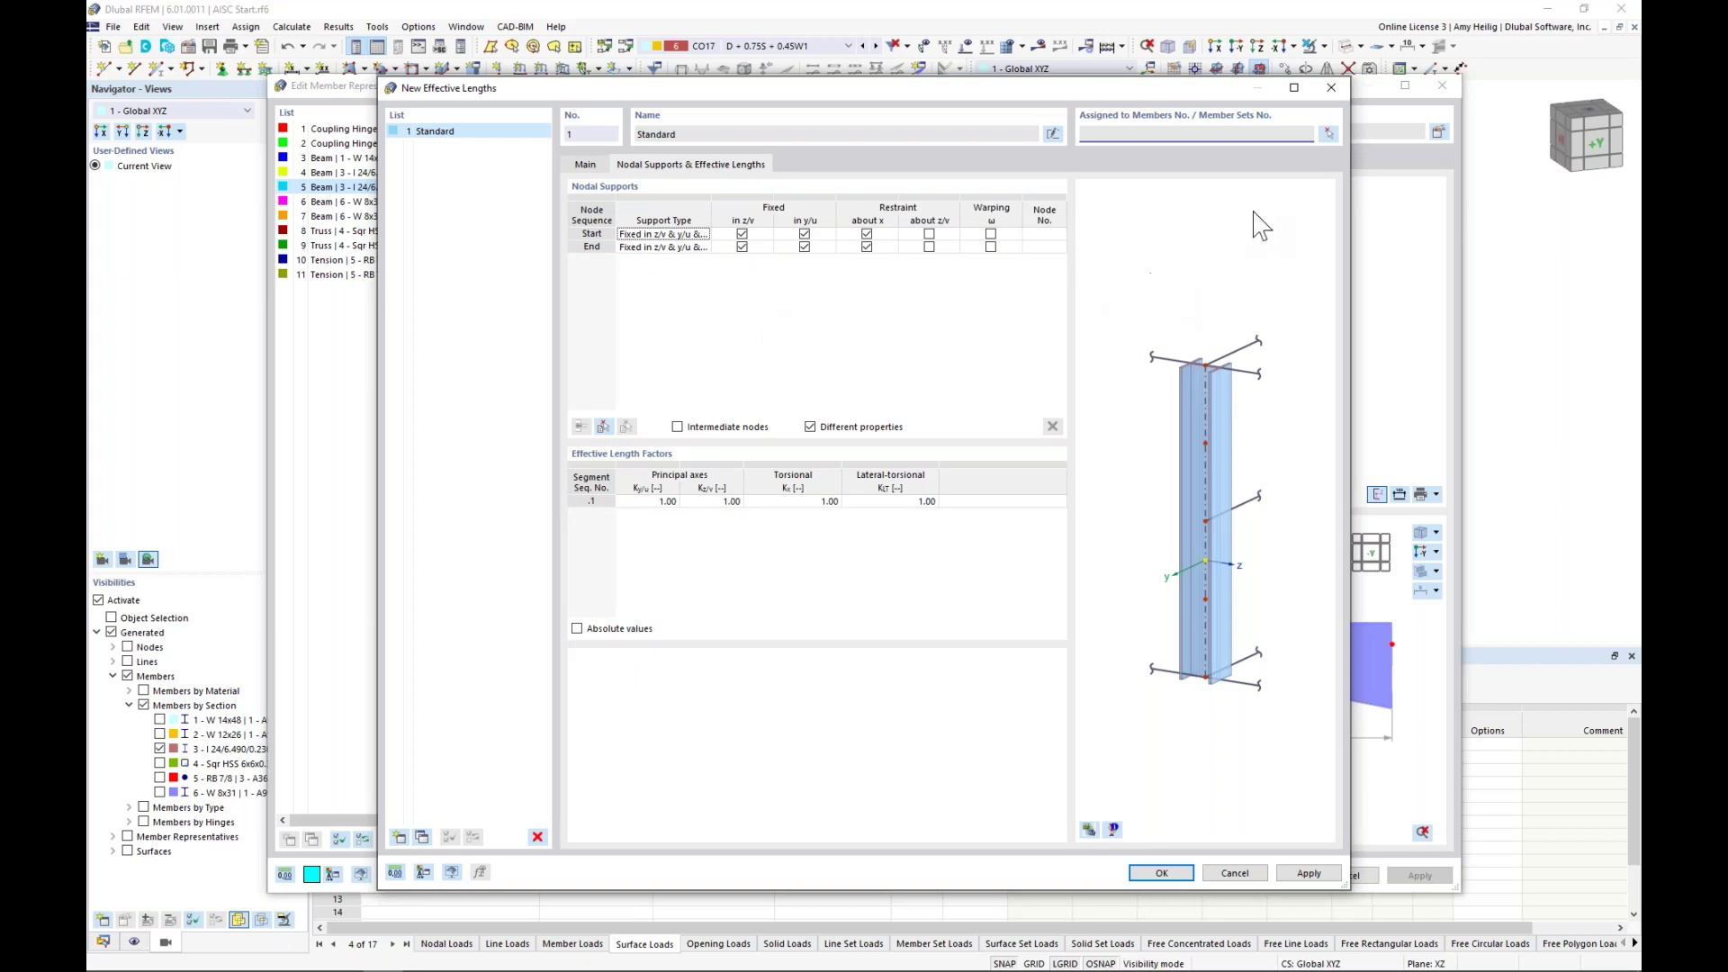
left_click(1328, 135)
left_click(677, 180)
left_click(752, 171)
left_click(887, 389)
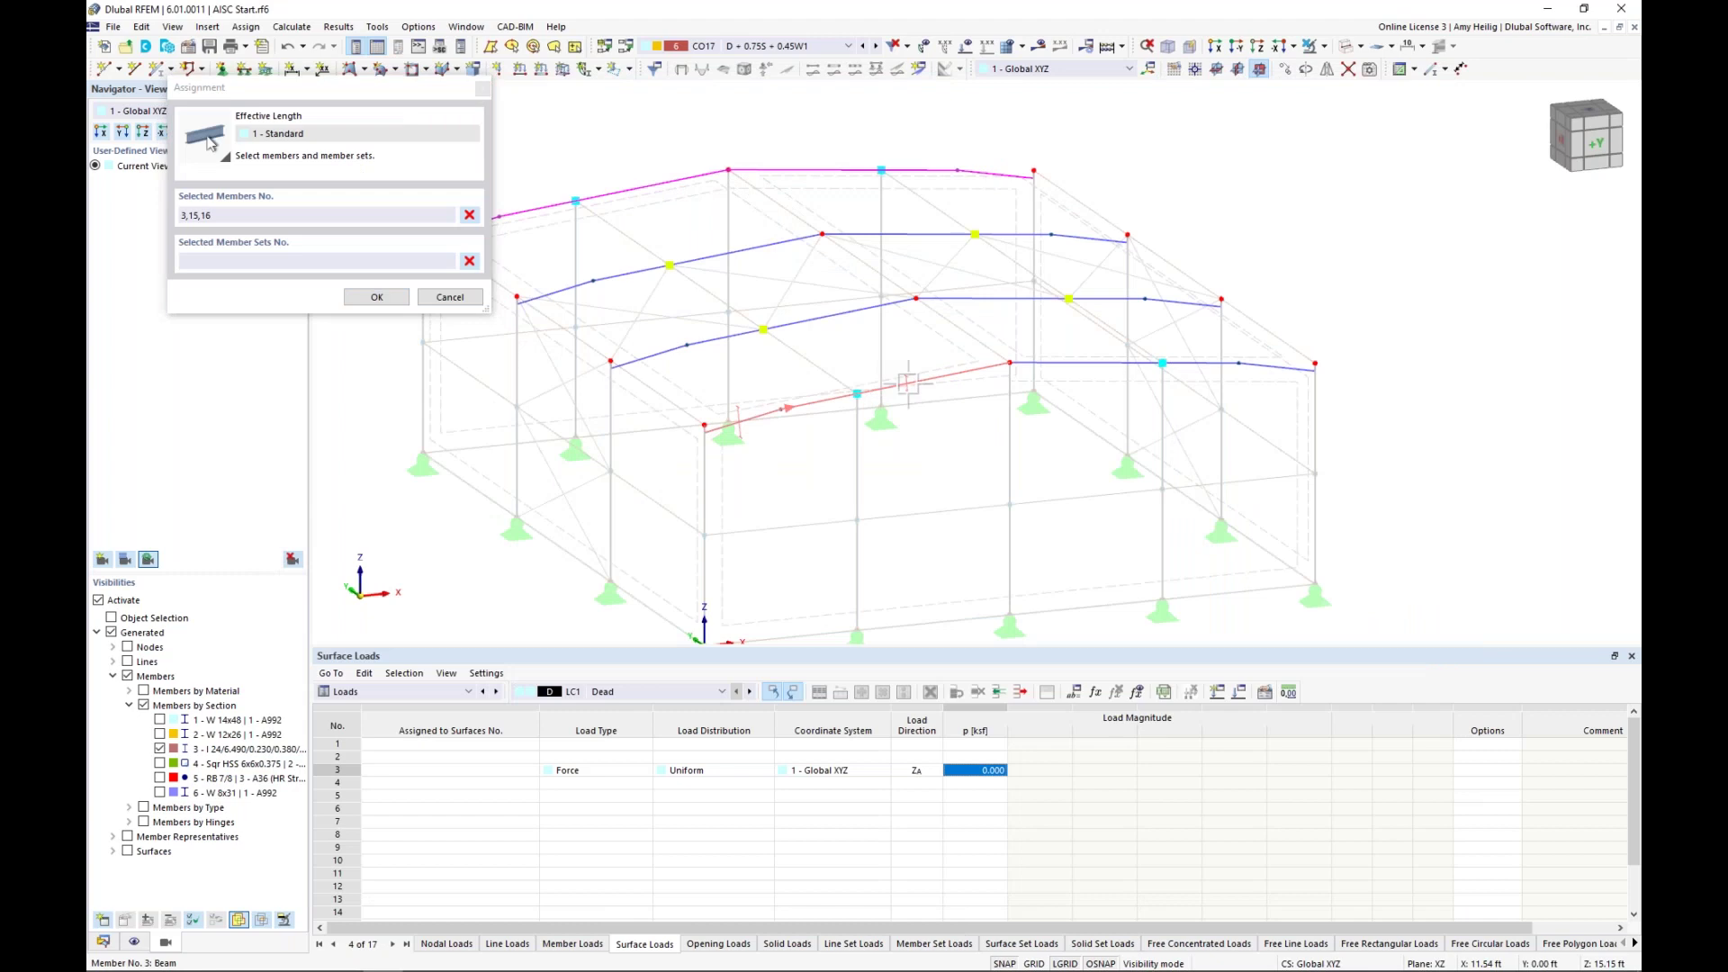
left_click(1036, 366)
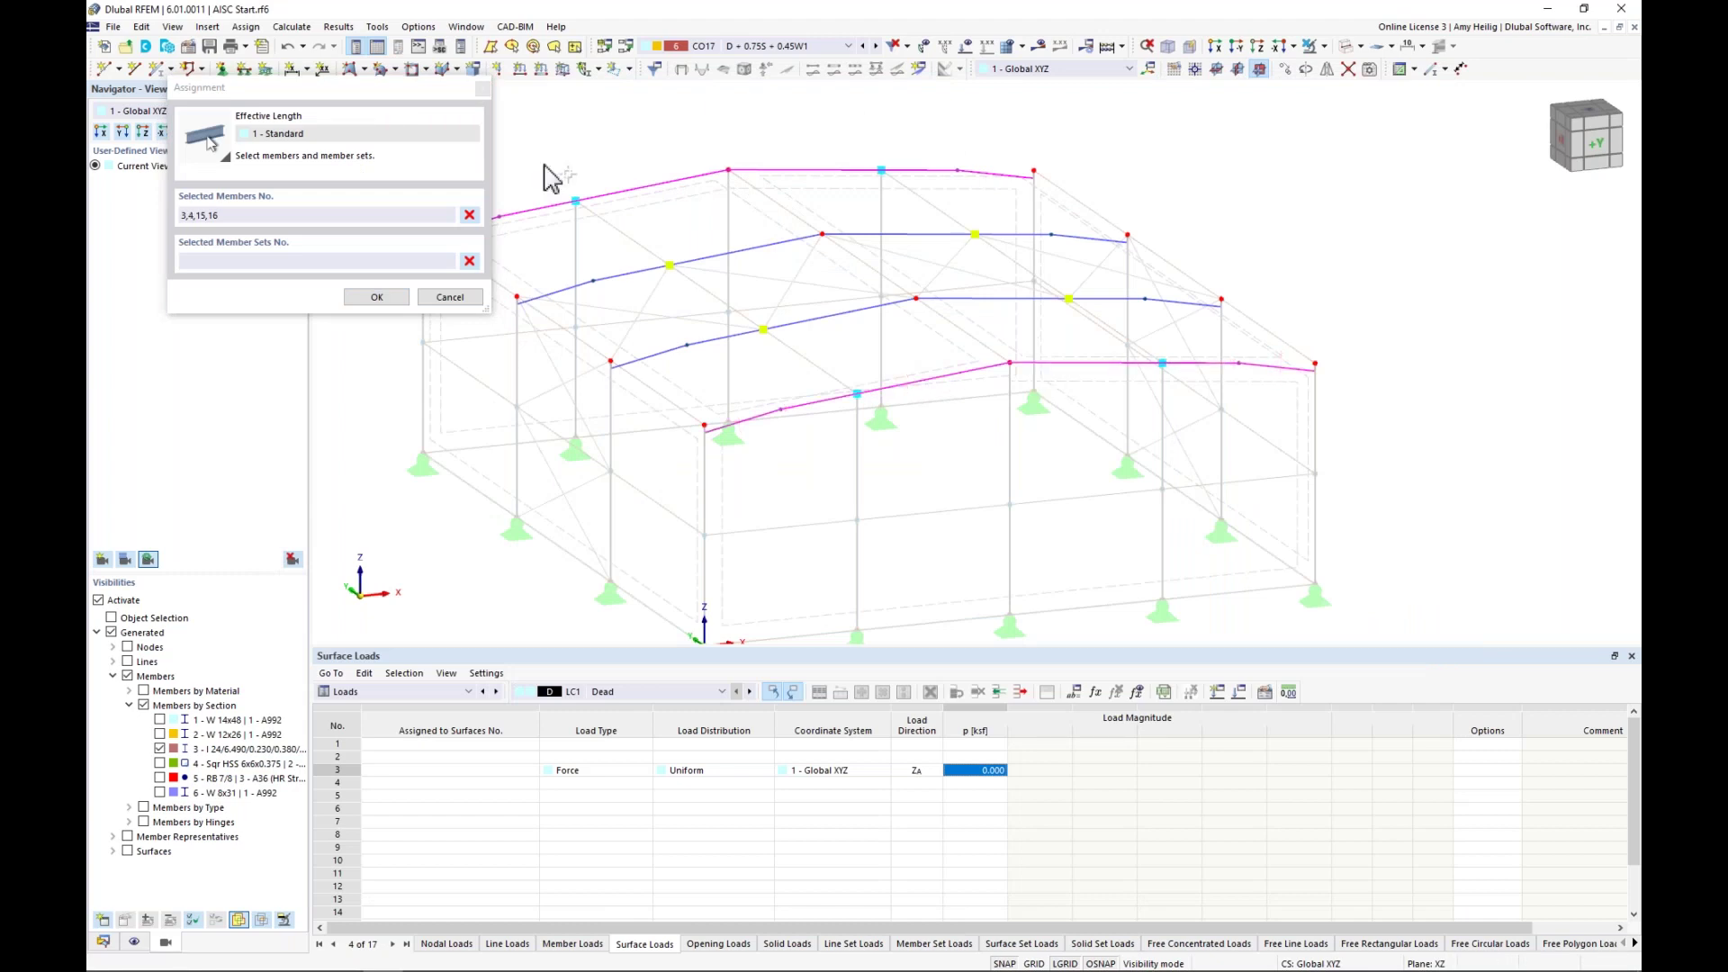
left_click(377, 297)
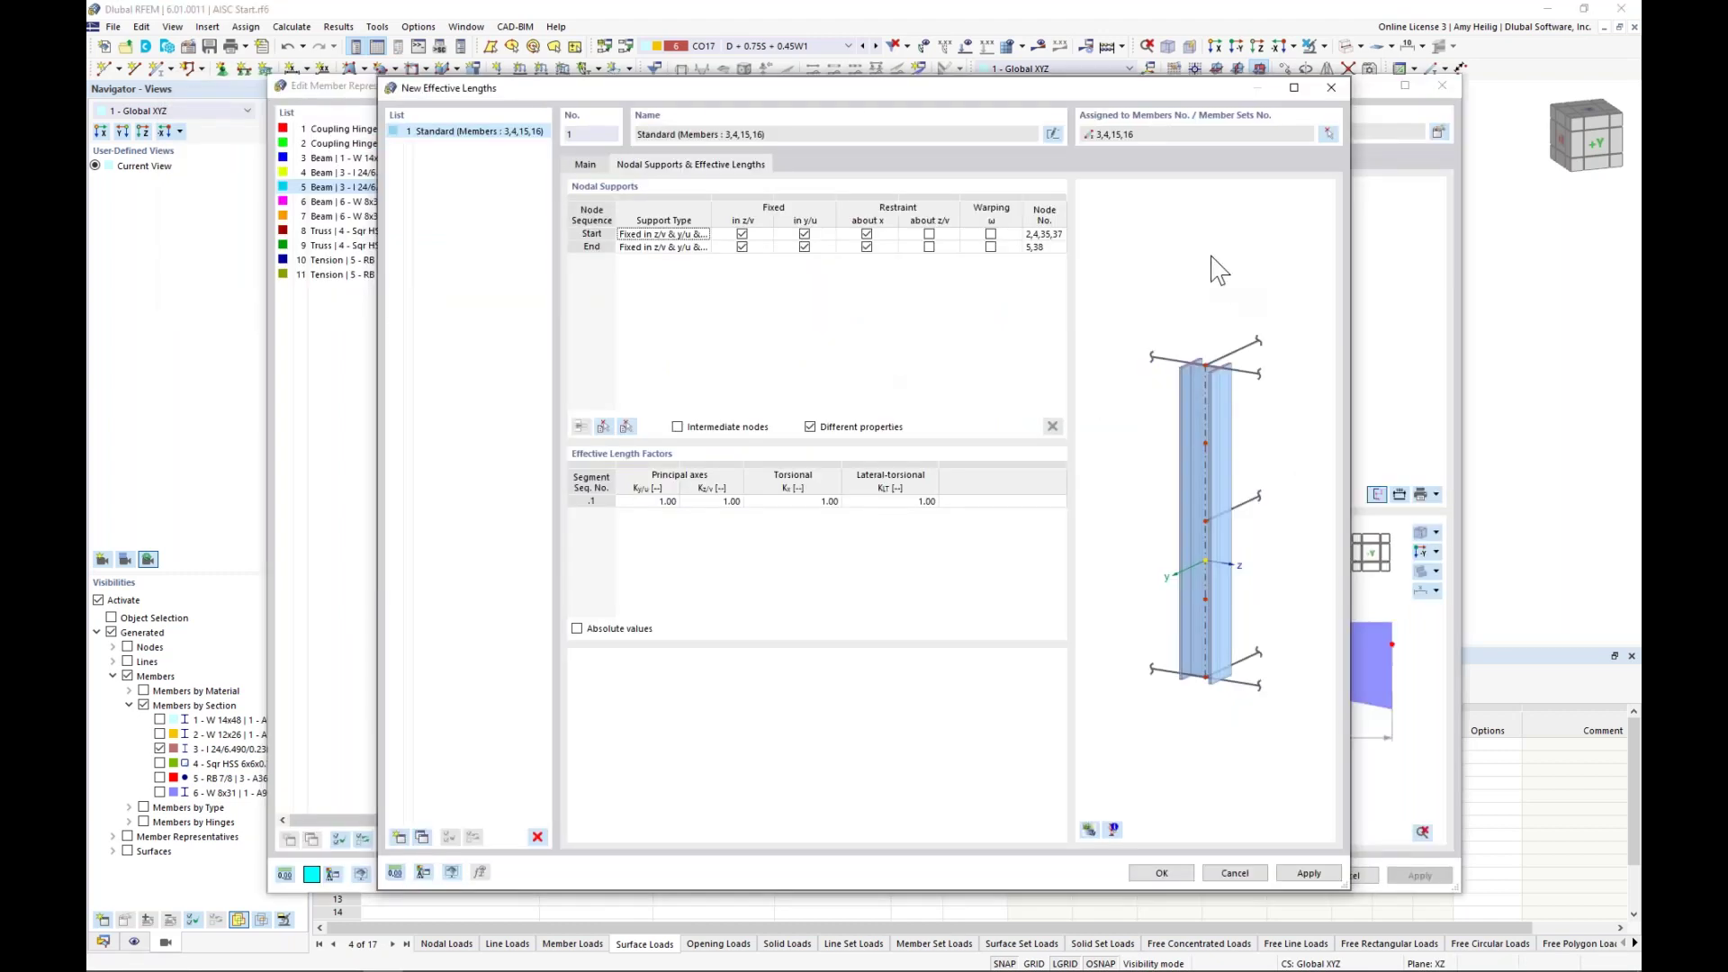
- Preview the effective lengths in the model and add intermediate nodes by picking an end-frame rafter as the source
left_click(1090, 828)
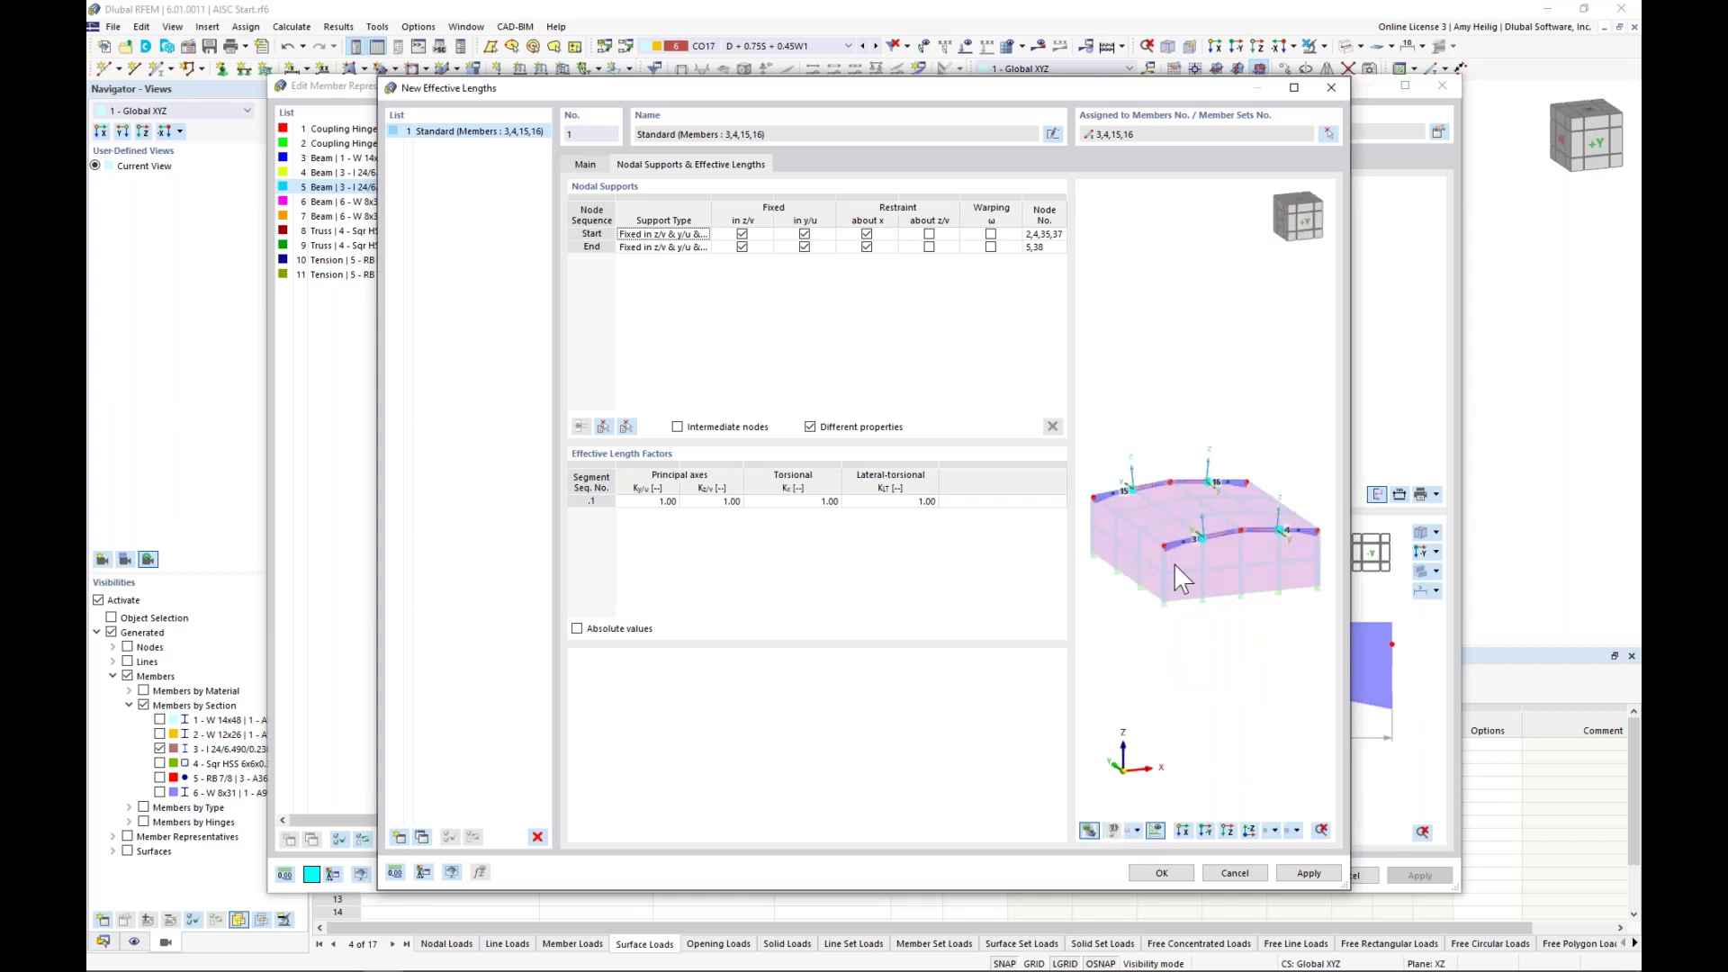
scroll(1132, 484, "up", 5)
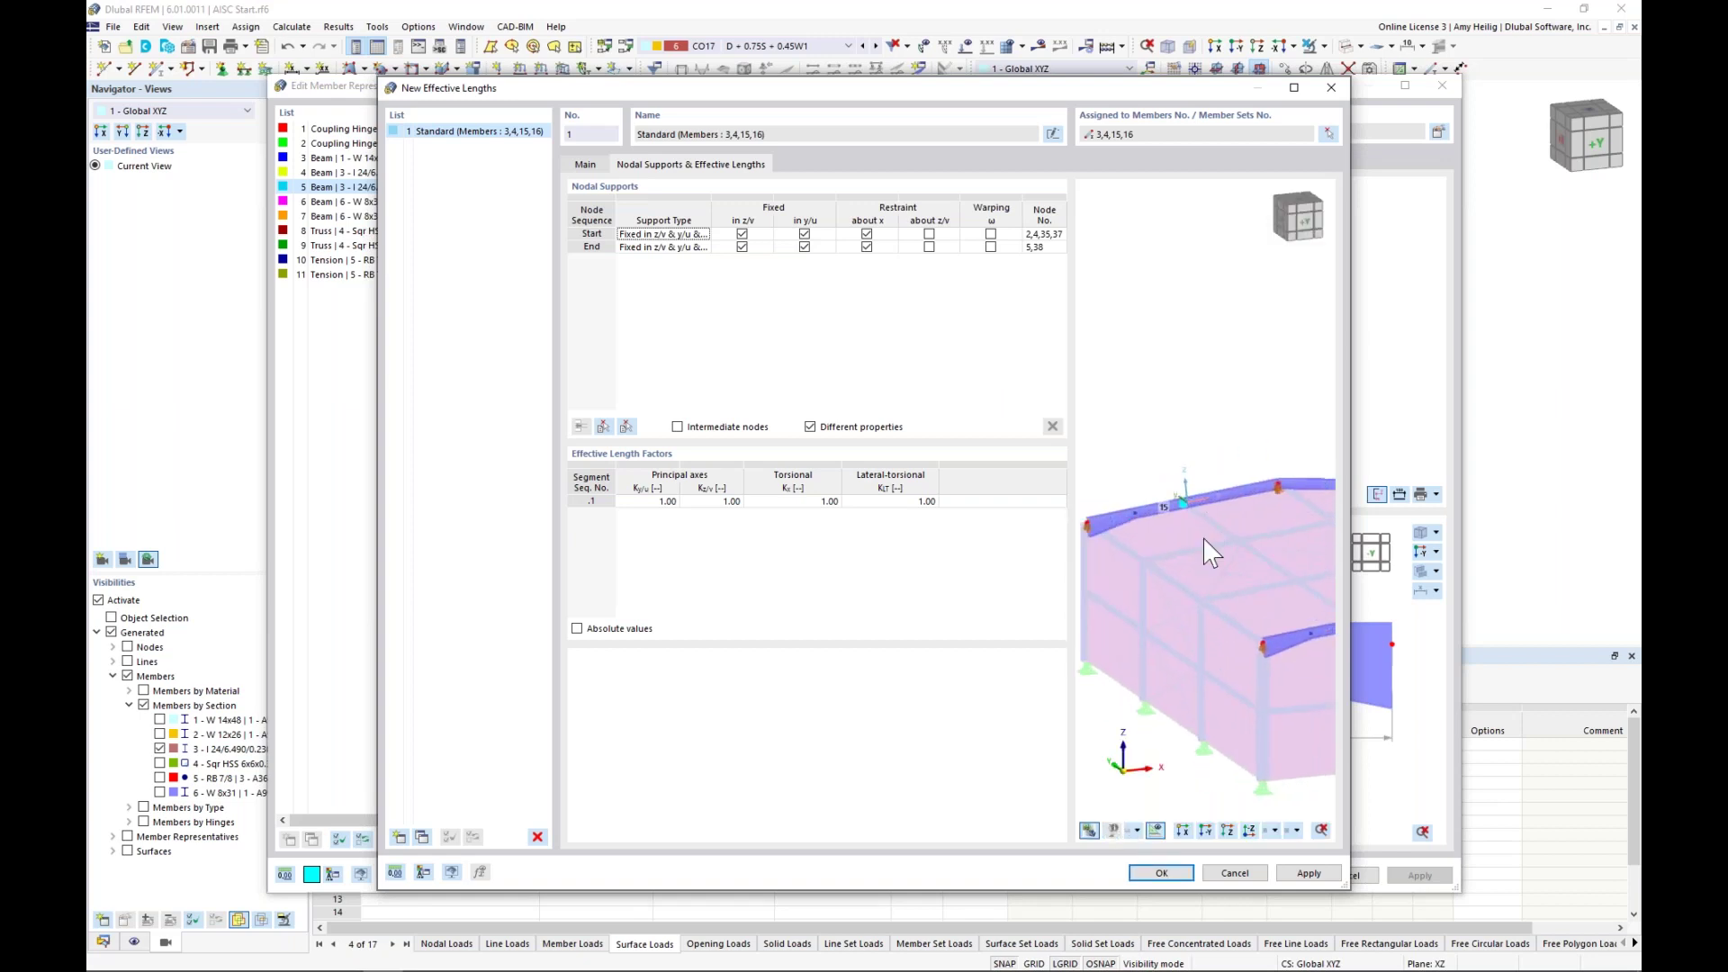
scroll(1169, 513, "down", 3)
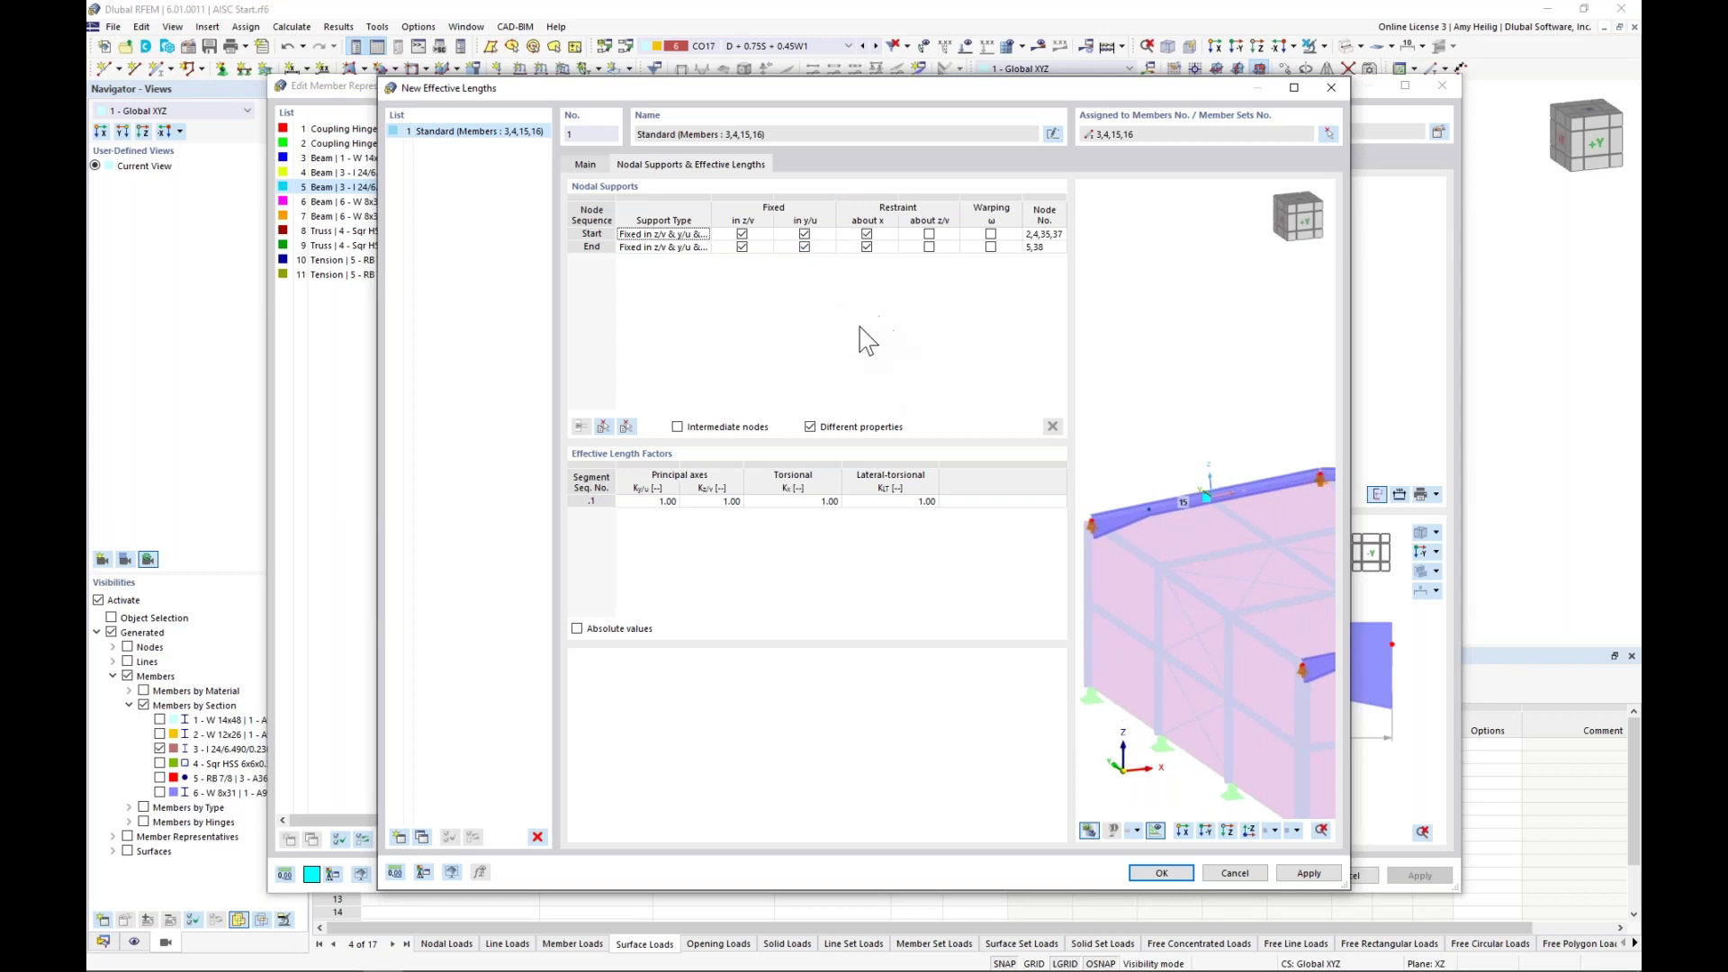
left_click(677, 426)
left_click(606, 427)
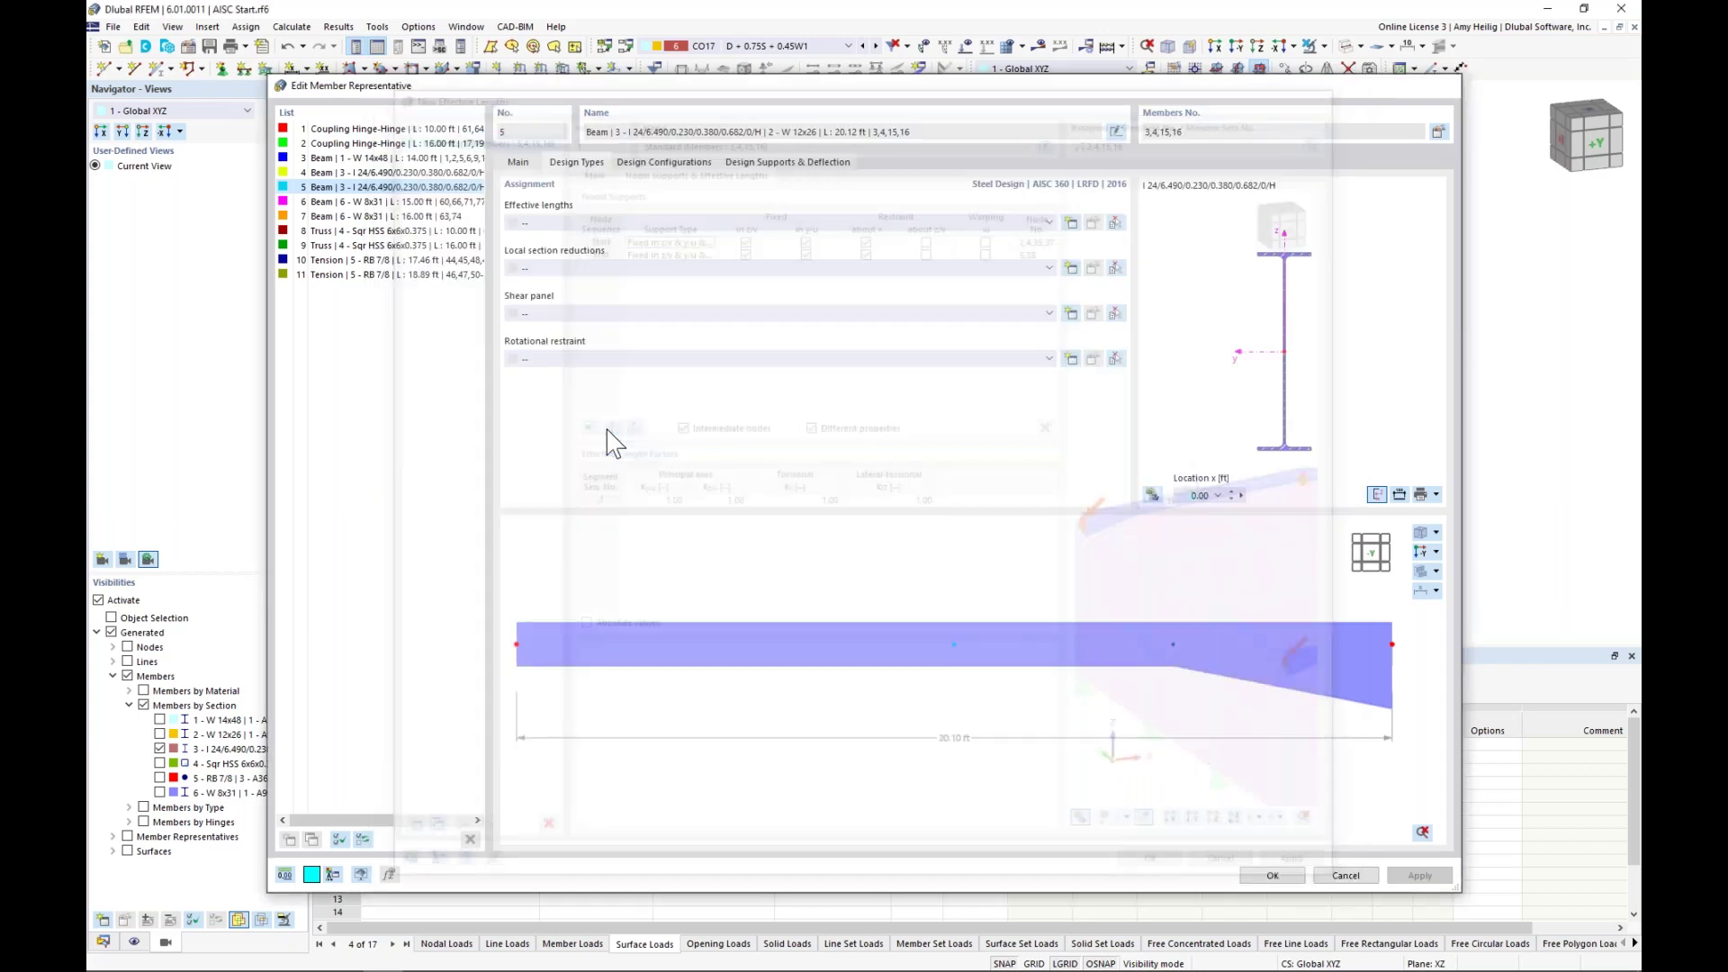
left_click(598, 199)
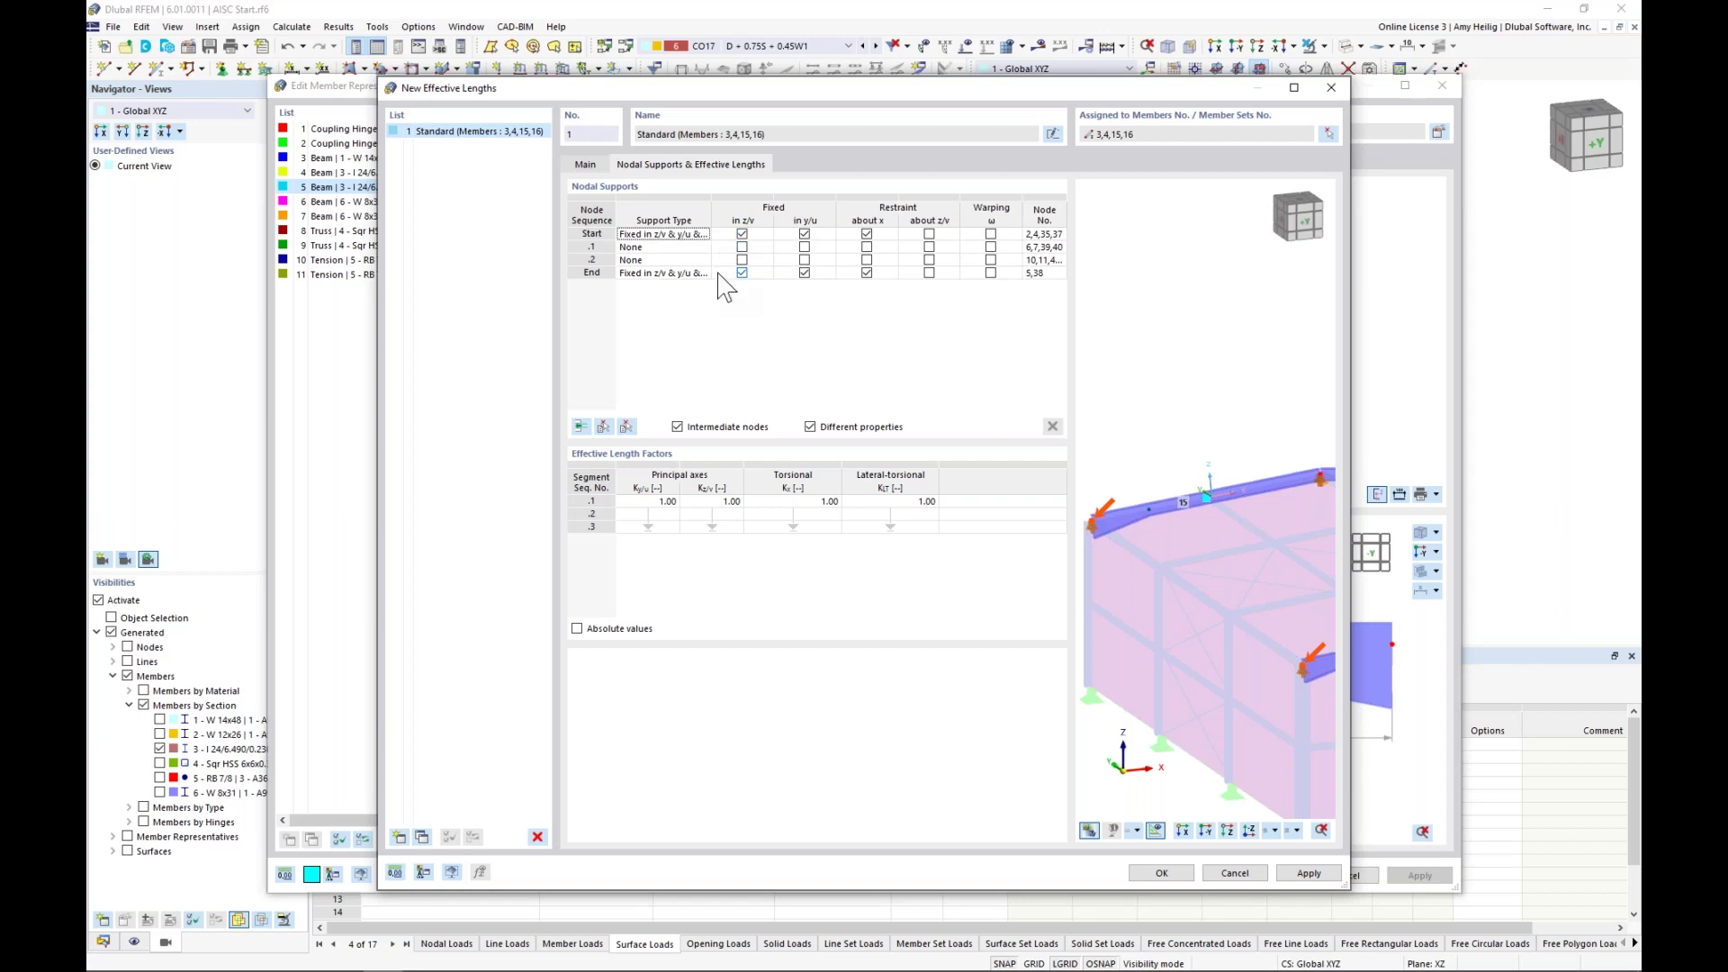
- Fix intermediate node .2 in z/v and y/u, restrain it about x, and accept the end-frame rafters' effective lengths
left_click(695, 248)
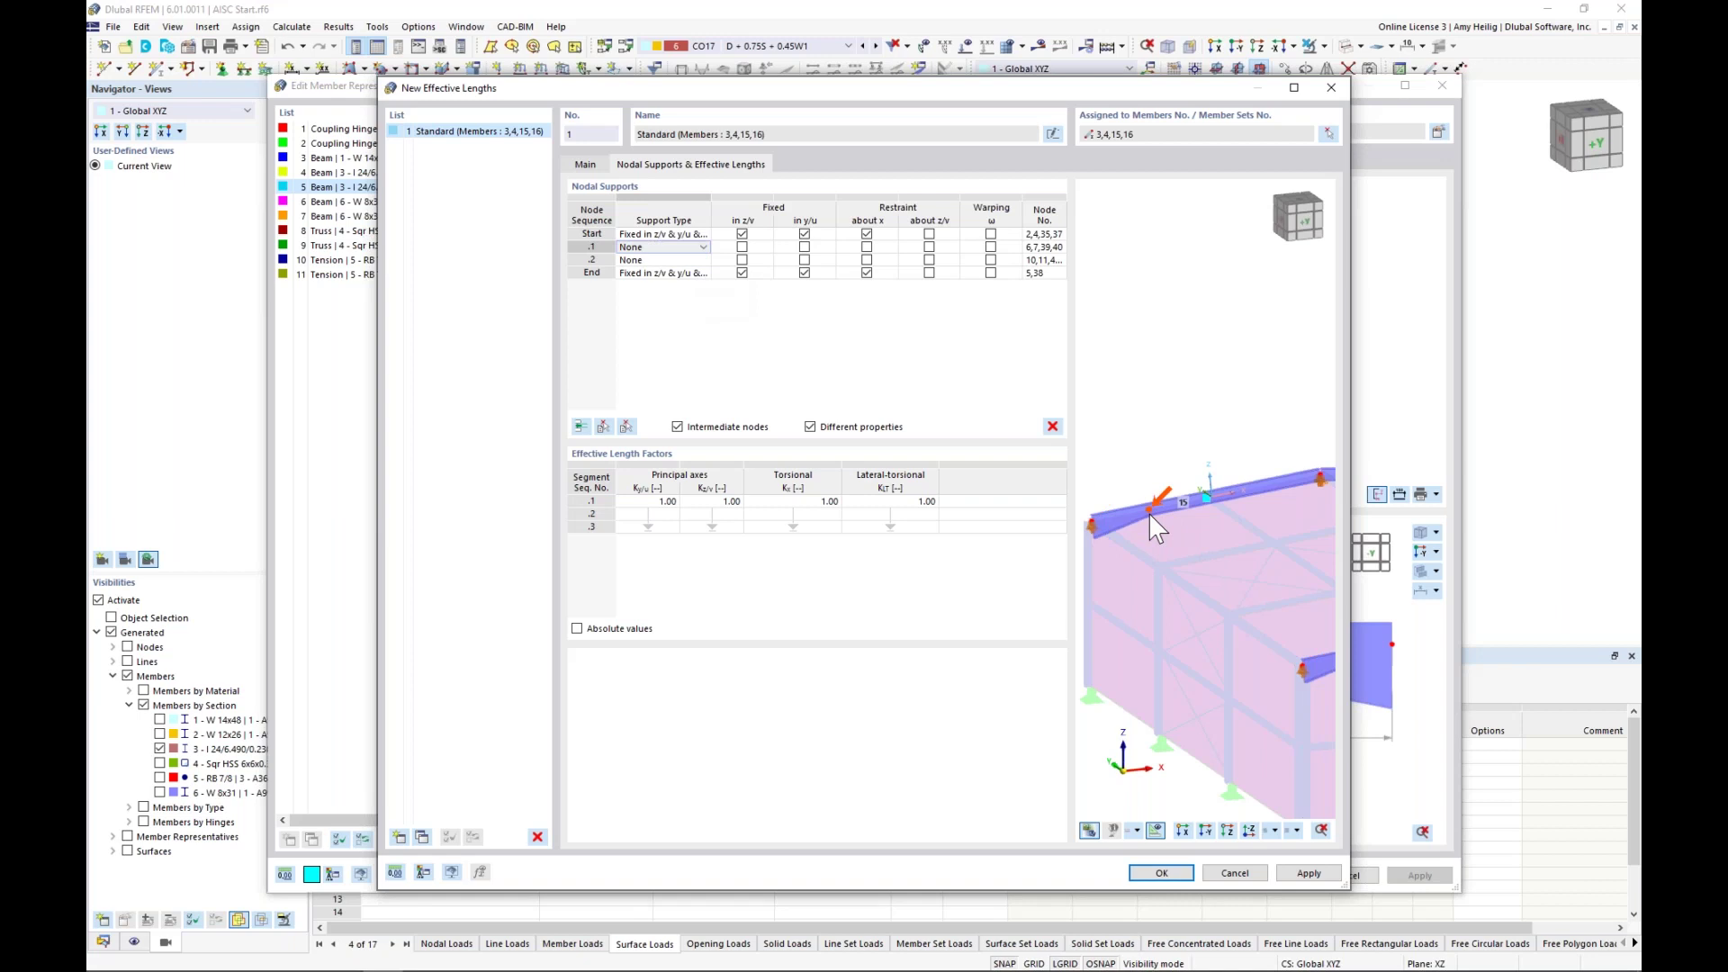
left_click(651, 260)
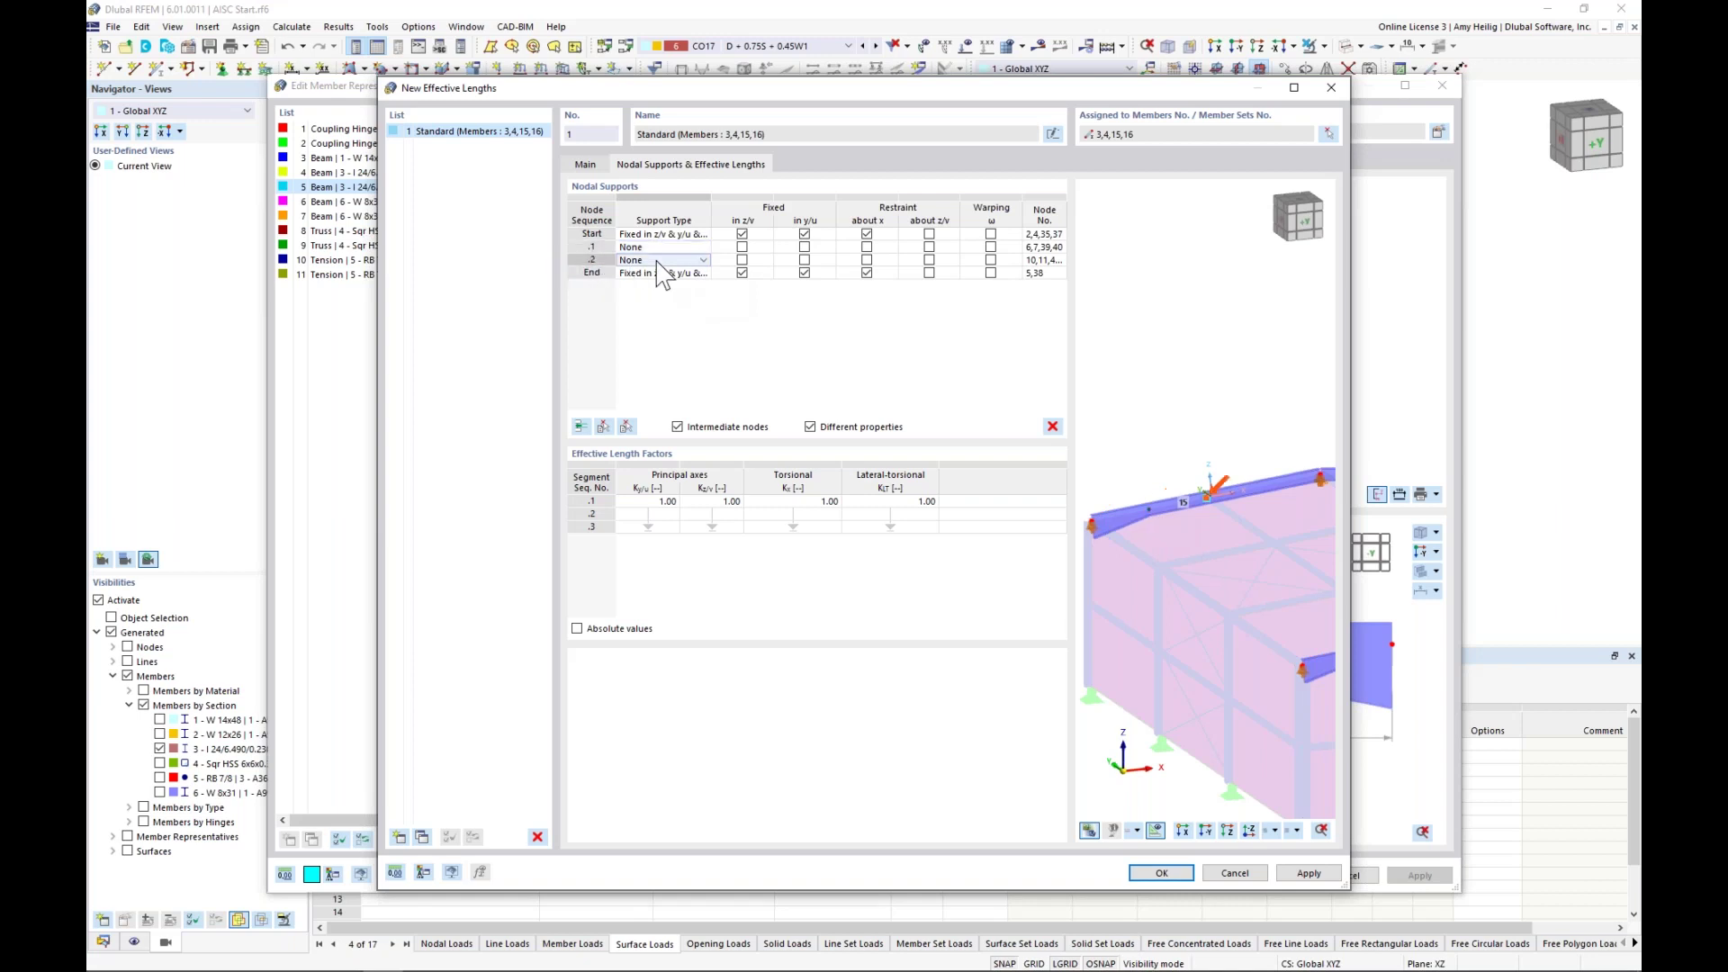
scroll(1136, 563, "down", 2)
middle_click_drag(1136, 562, 1393, 586, "ctrl")
middle_click_drag(1206, 598, 1172, 540, "ctrl")
scroll(1191, 560, "up", 4)
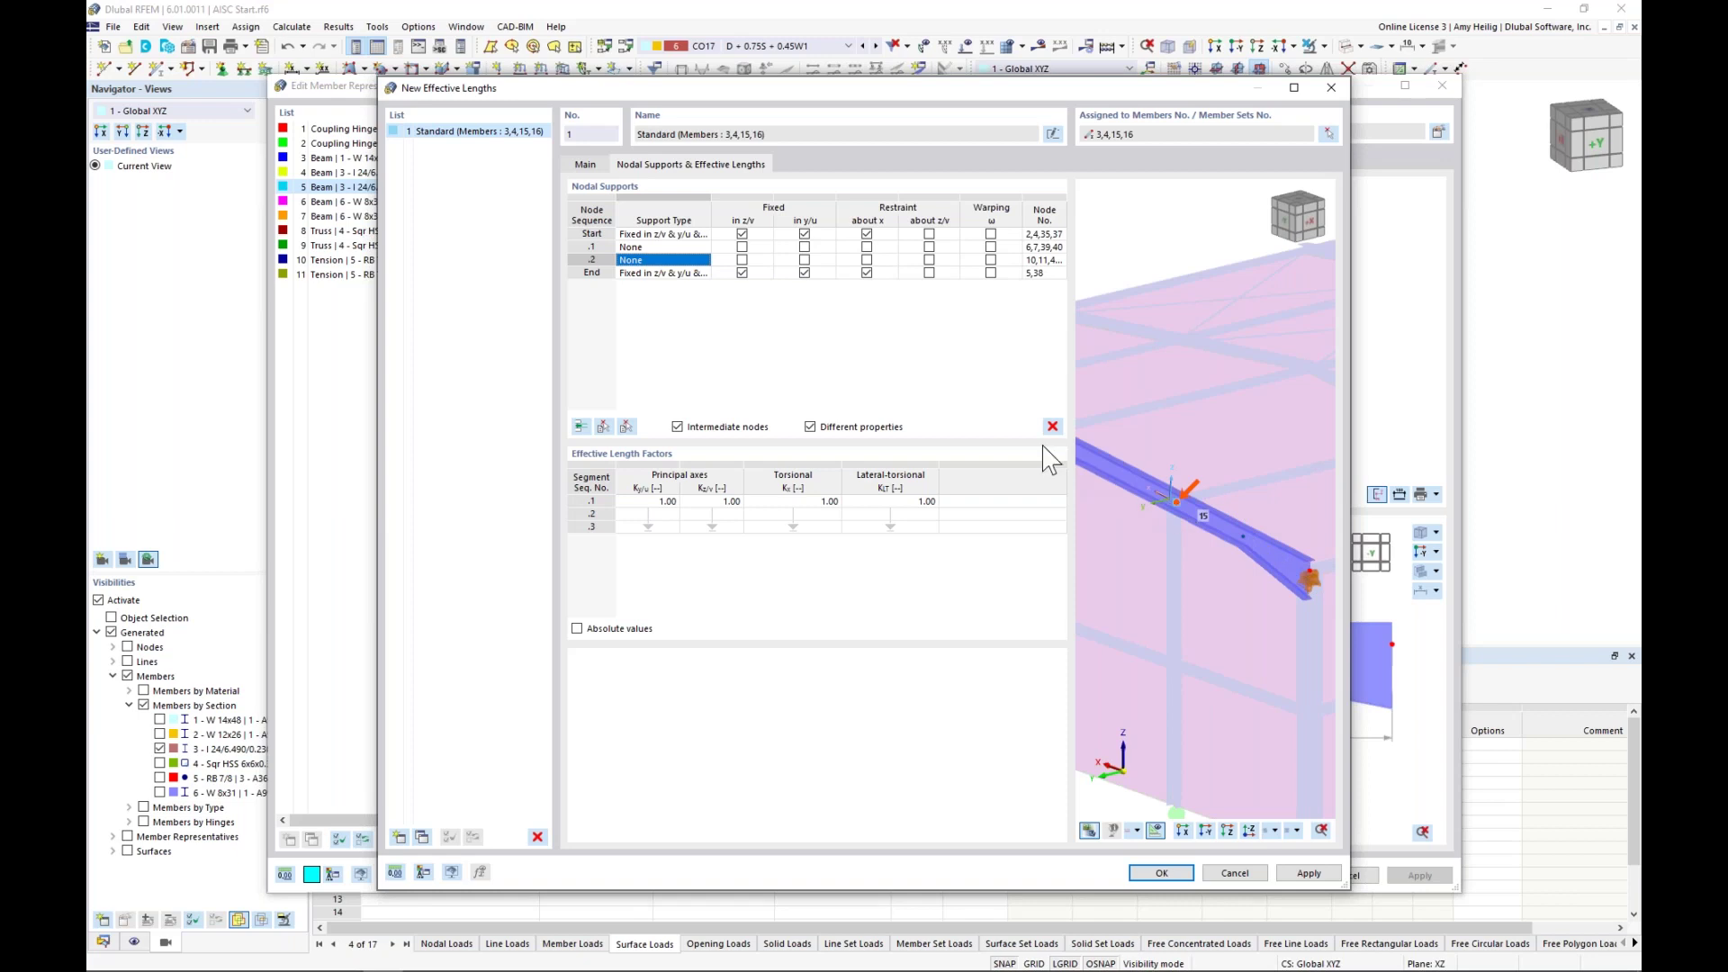
left_click(804, 262)
left_click(805, 261)
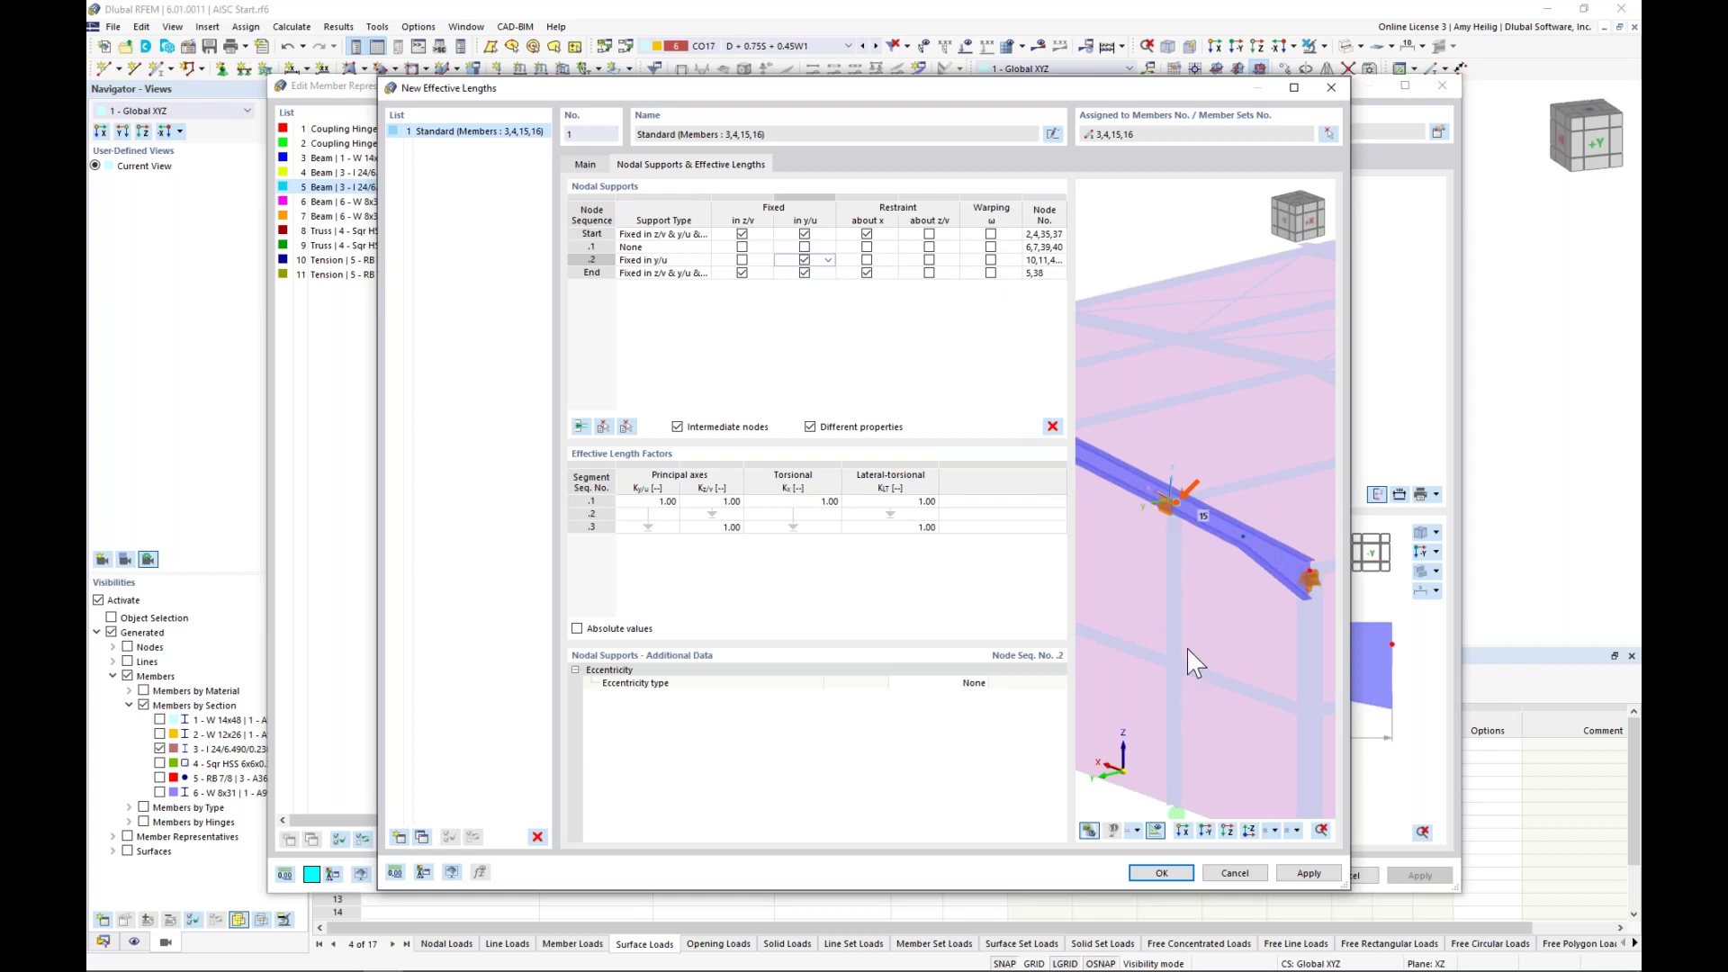
left_click(741, 260)
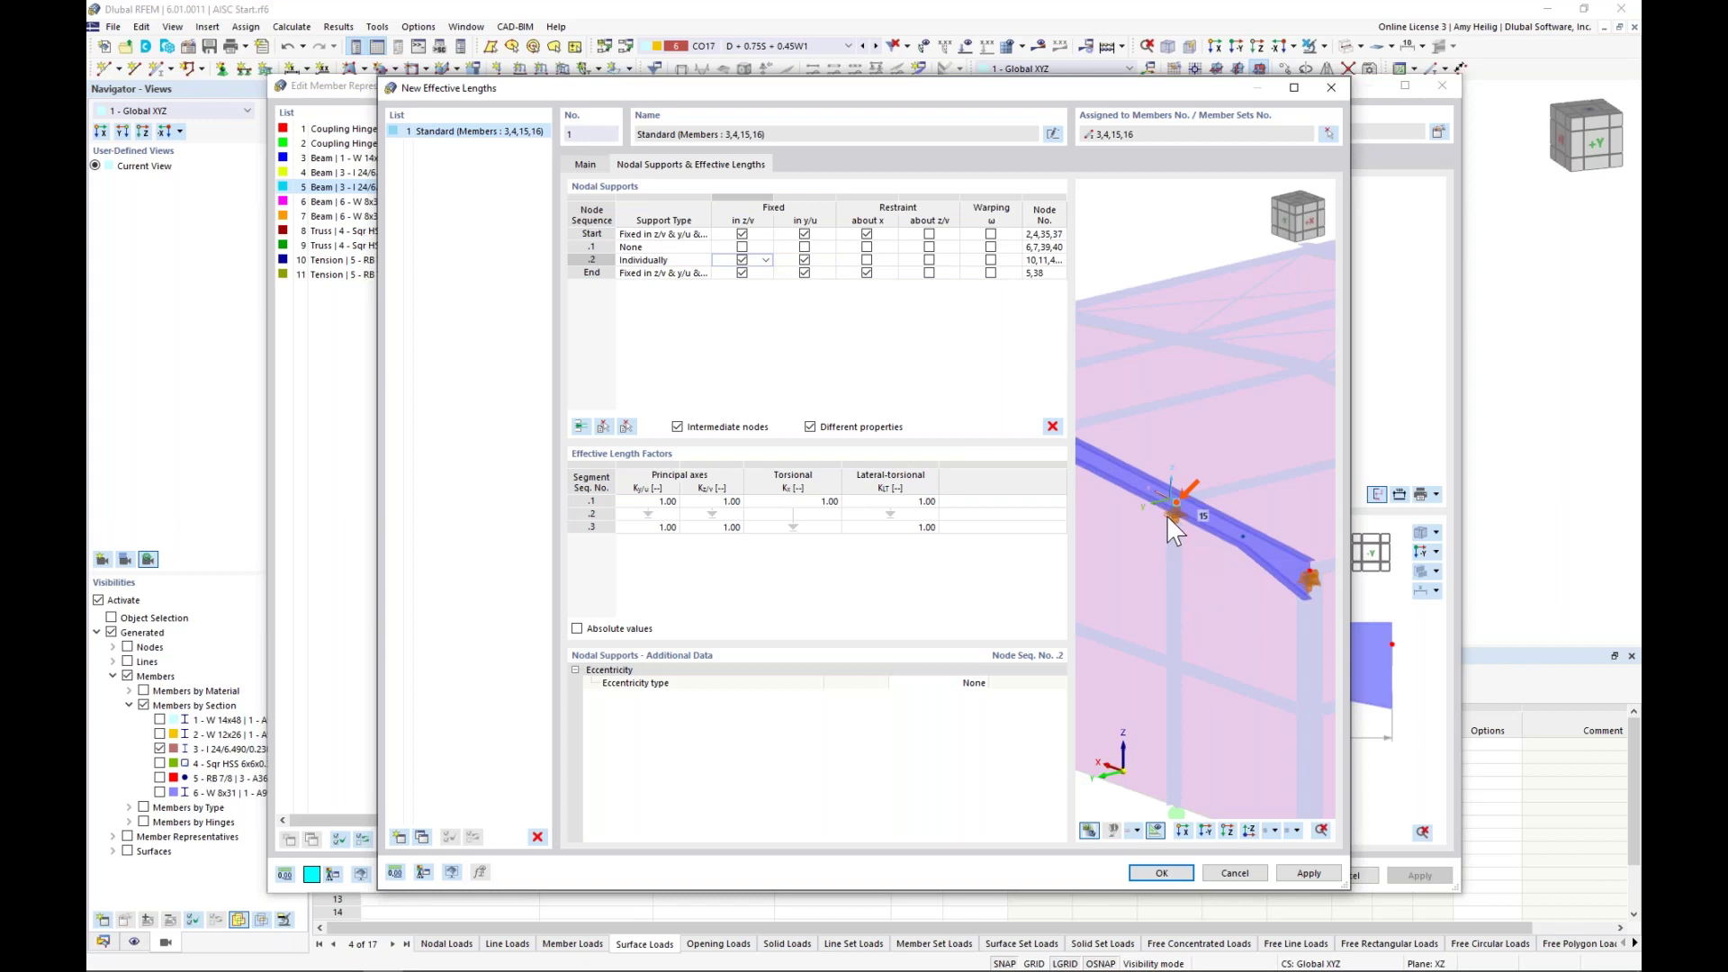
left_click(866, 260)
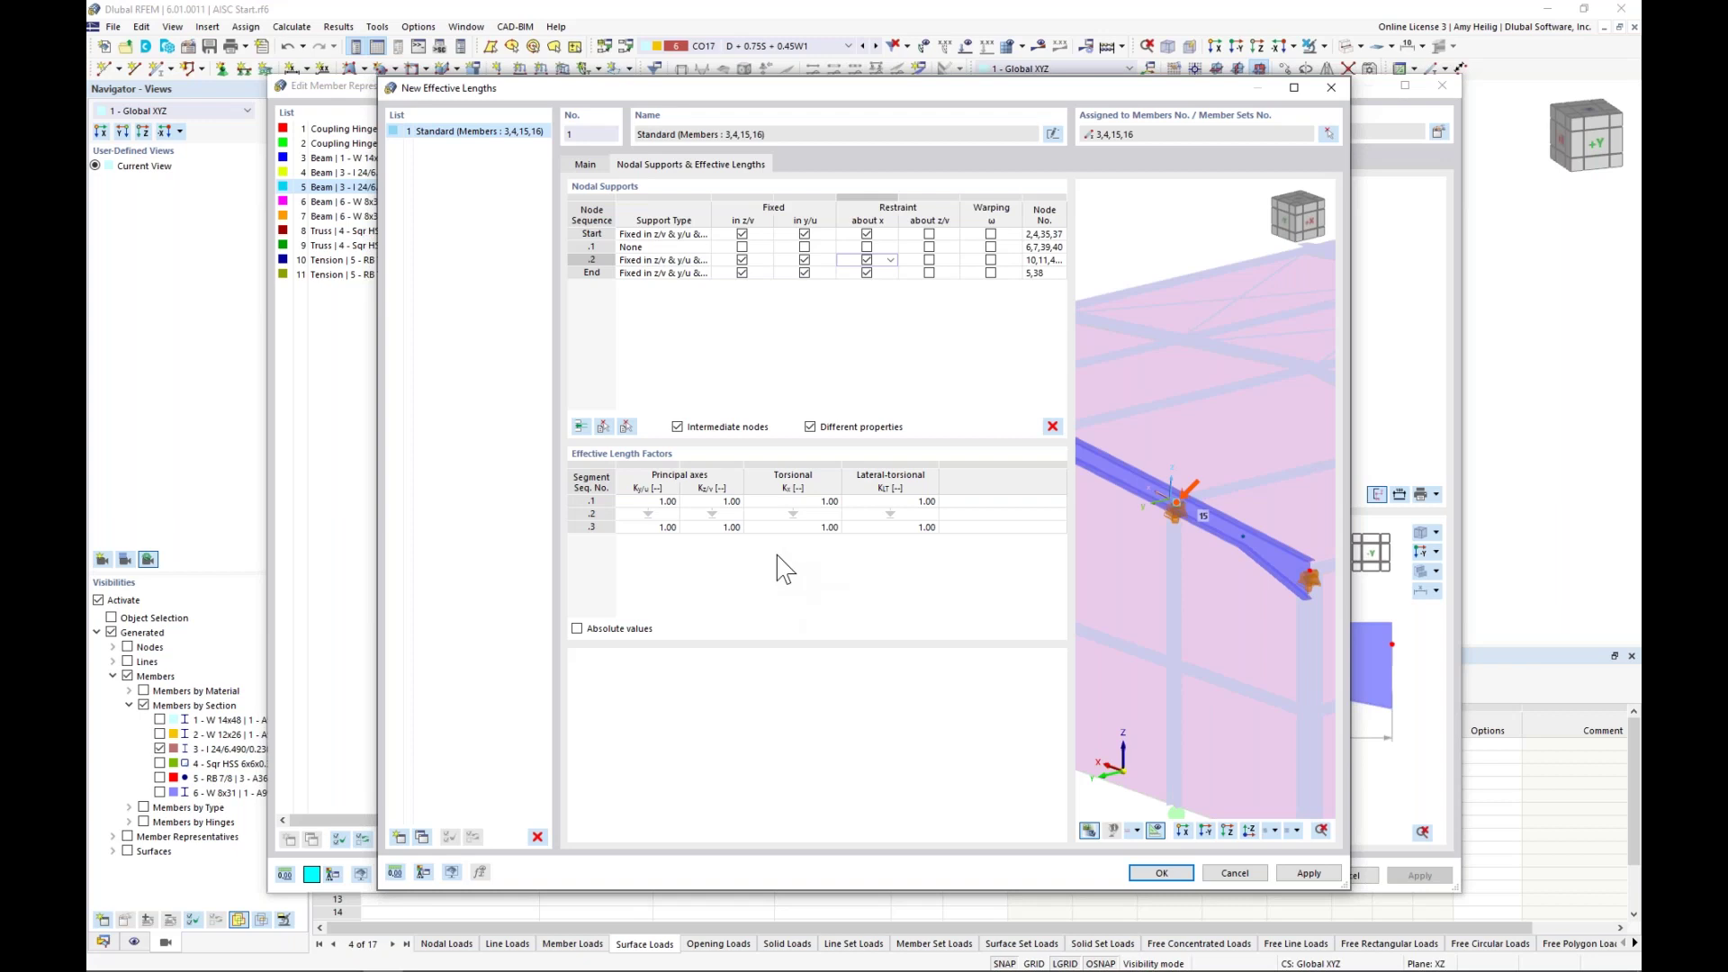
left_click(1162, 873)
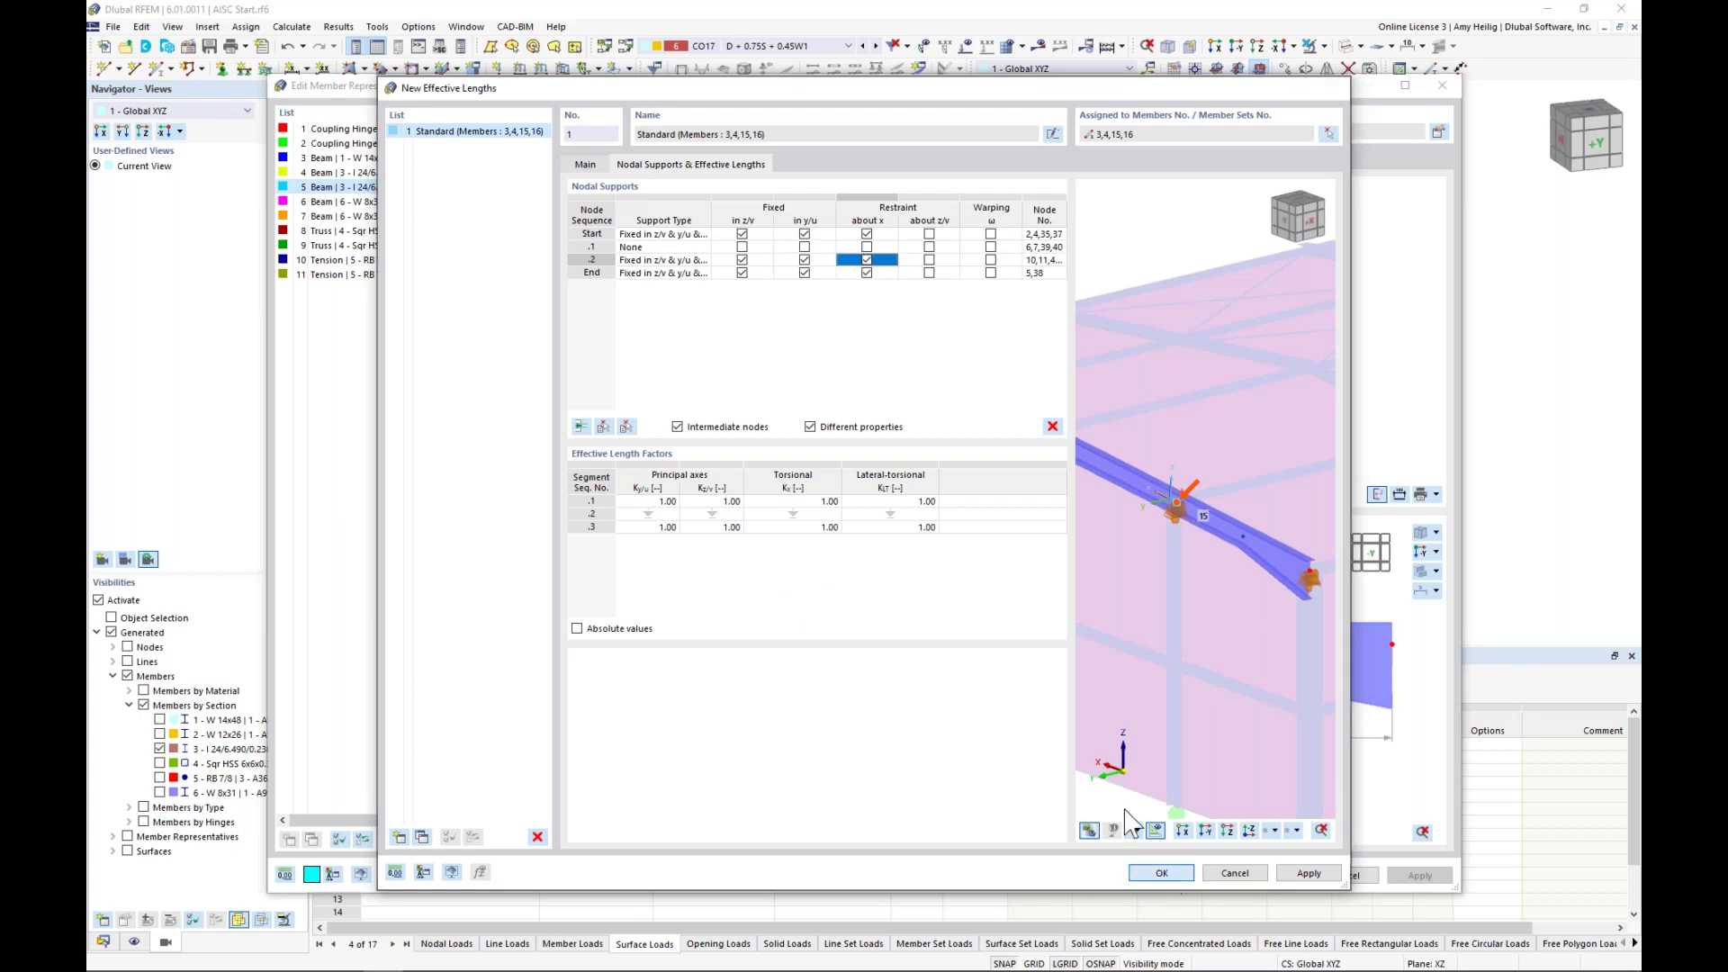
mouse_move(929, 666)
middle_mouse_down("ctrl")
mouse_move(791, 693)
mouse_move(786, 675)
mouse_move(937, 688)
middle_mouse_up("ctrl")
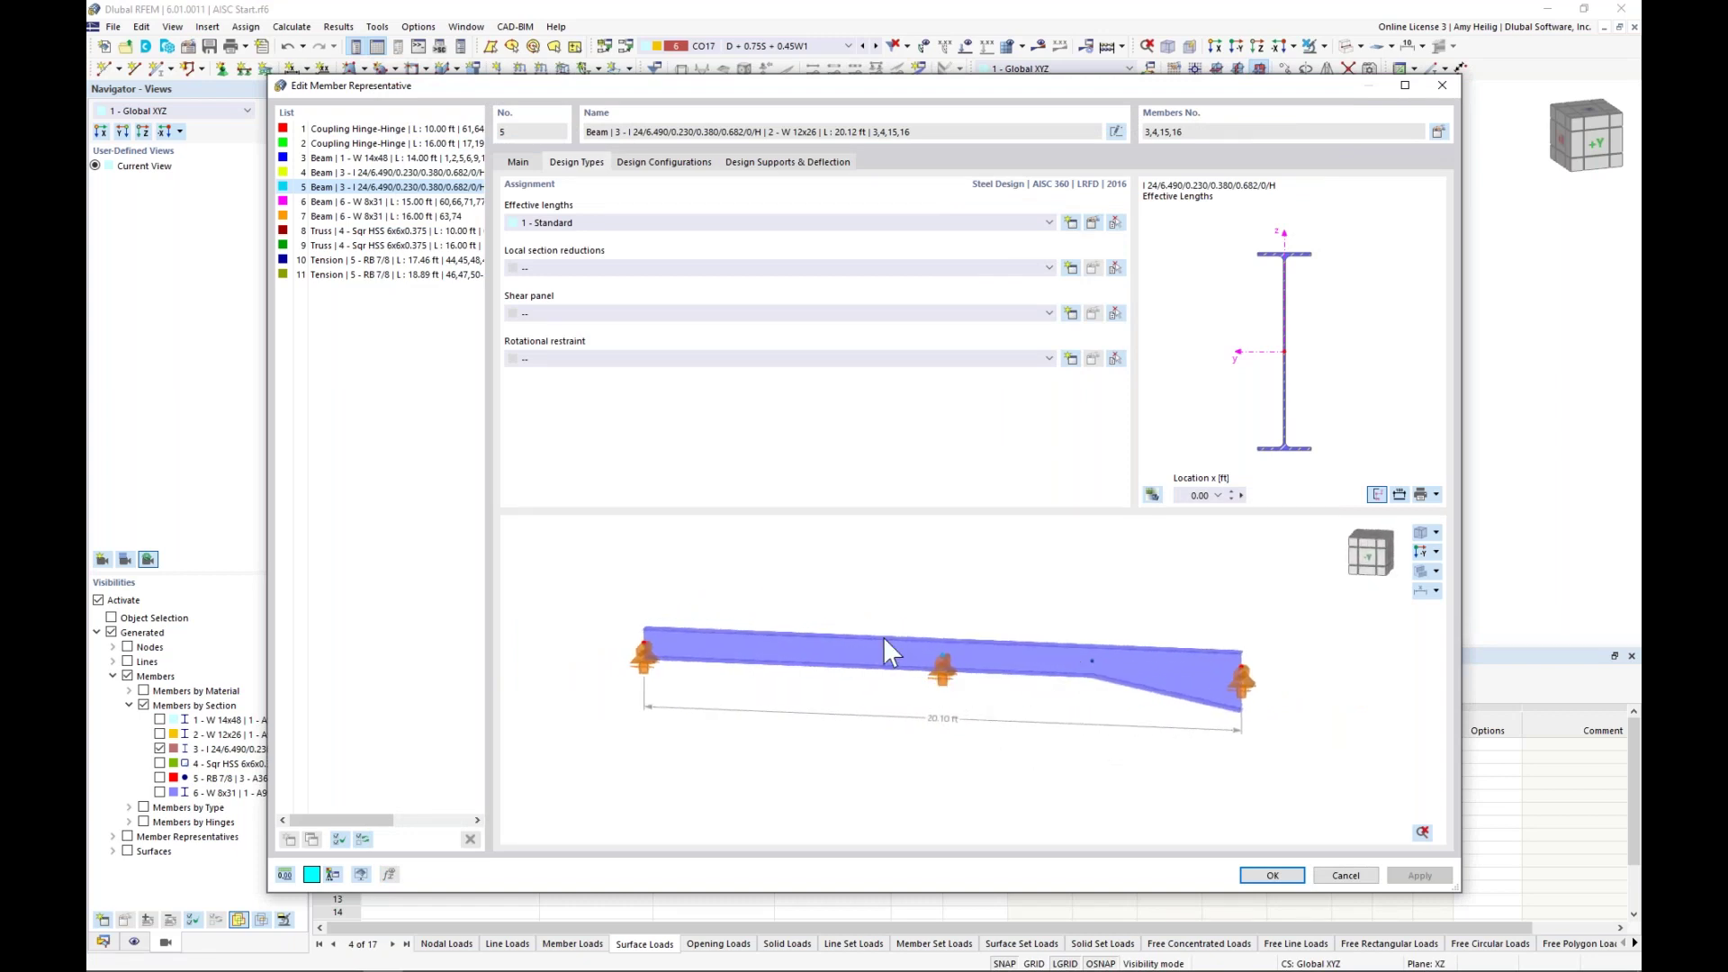
- Open the members of the interior-frame rafters' member representative (7, 8, 11, 12) for editing and activate their design properties
left_click(353, 173)
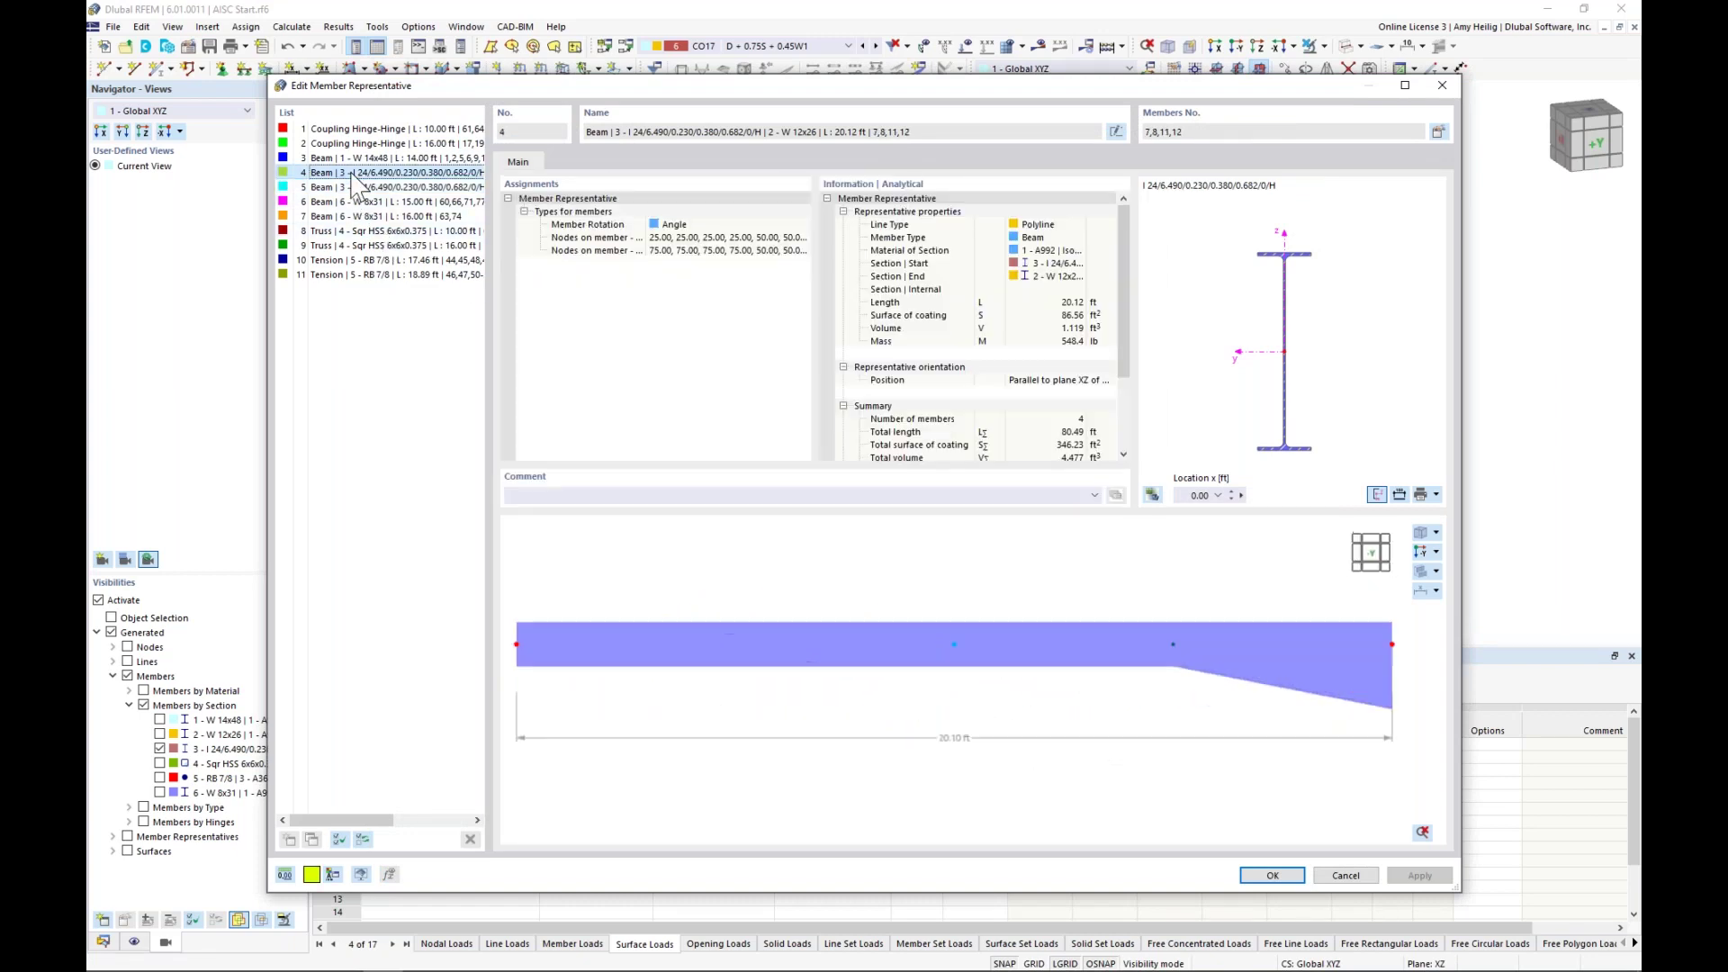
left_click_drag(627, 86, 622, 538)
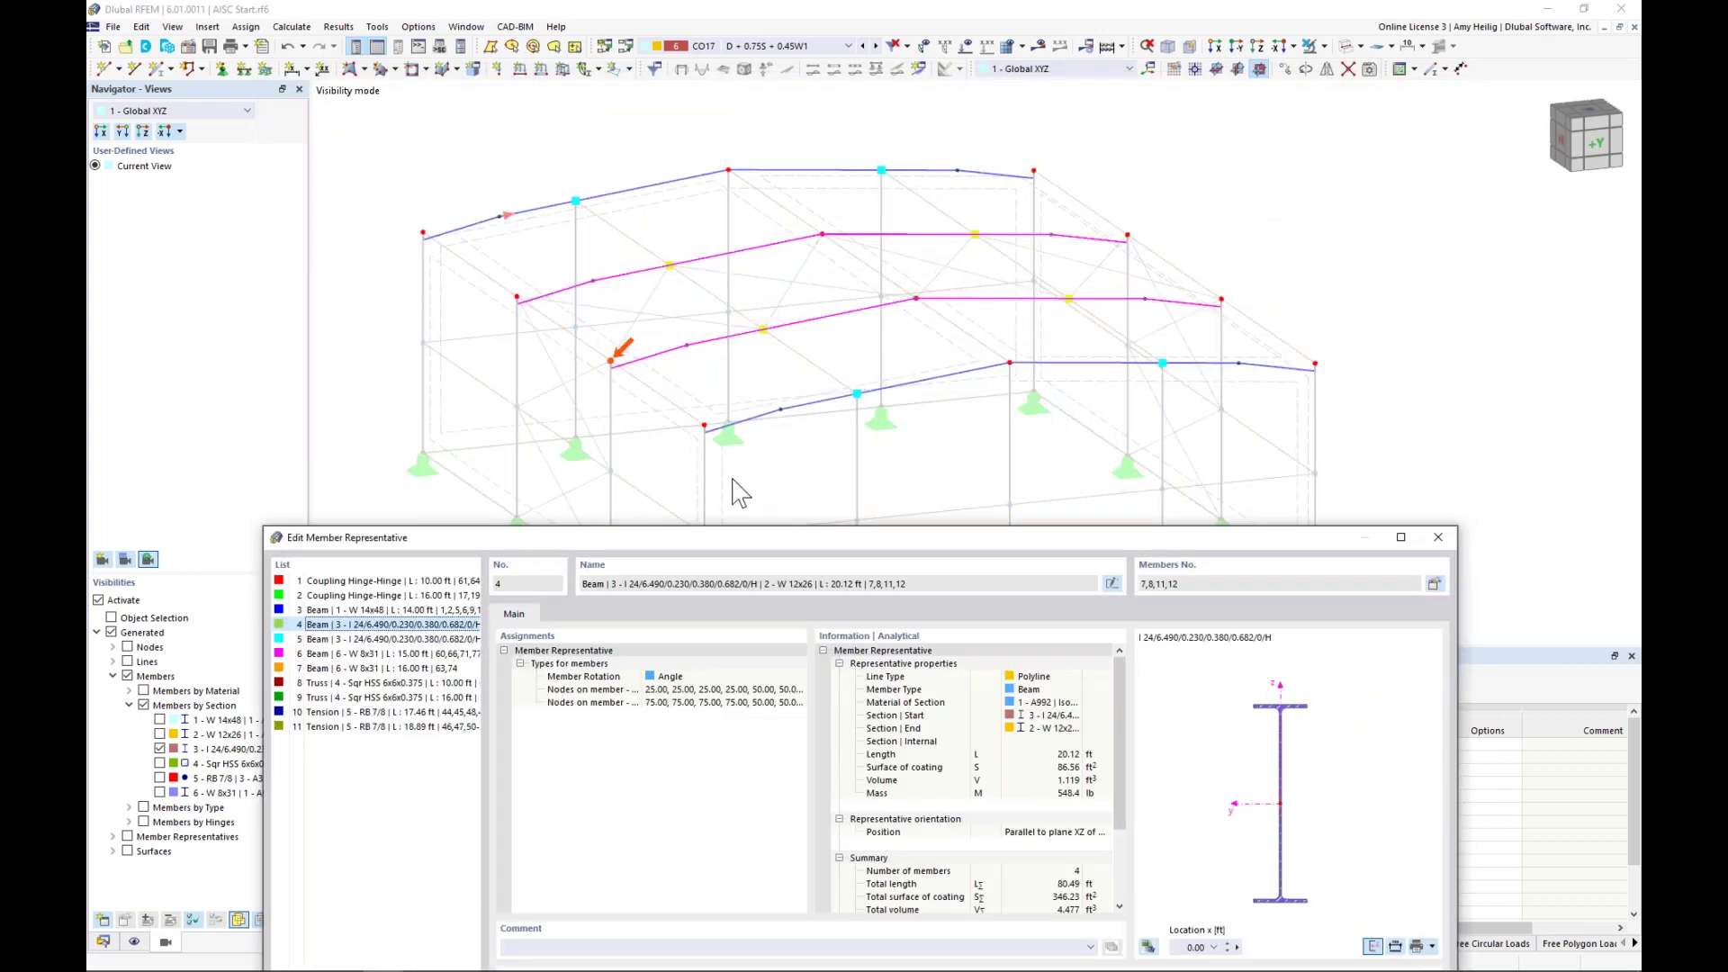
left_click_drag(771, 538, 779, 101)
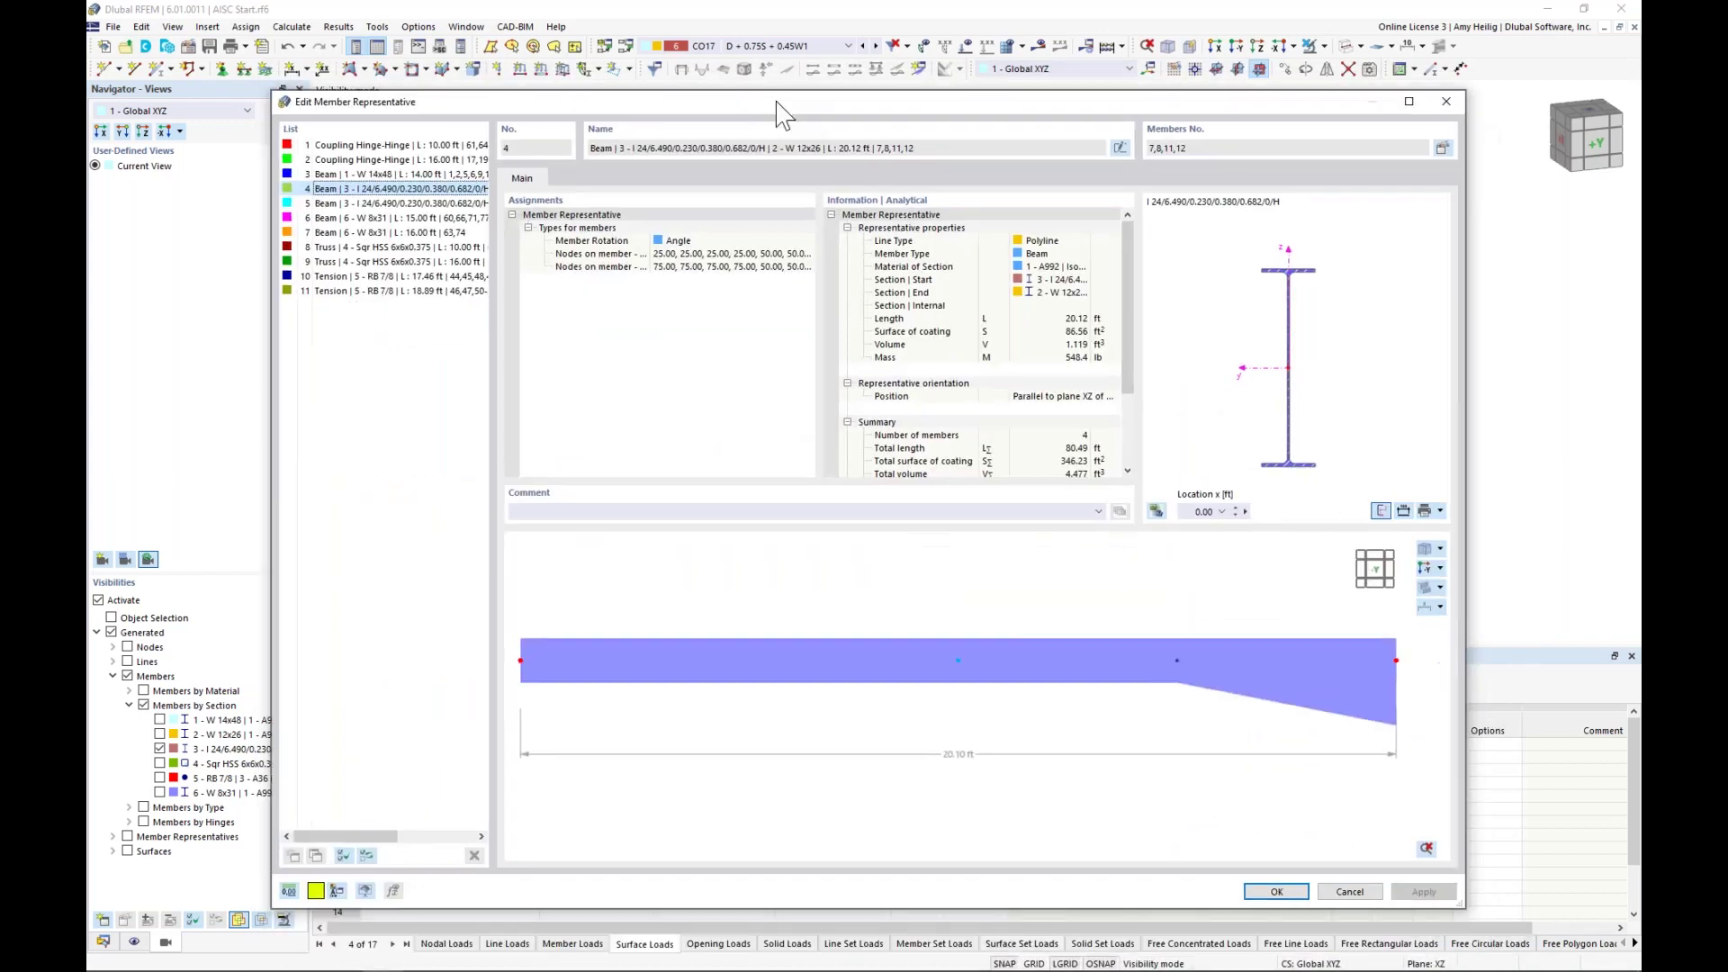
left_click(1442, 146)
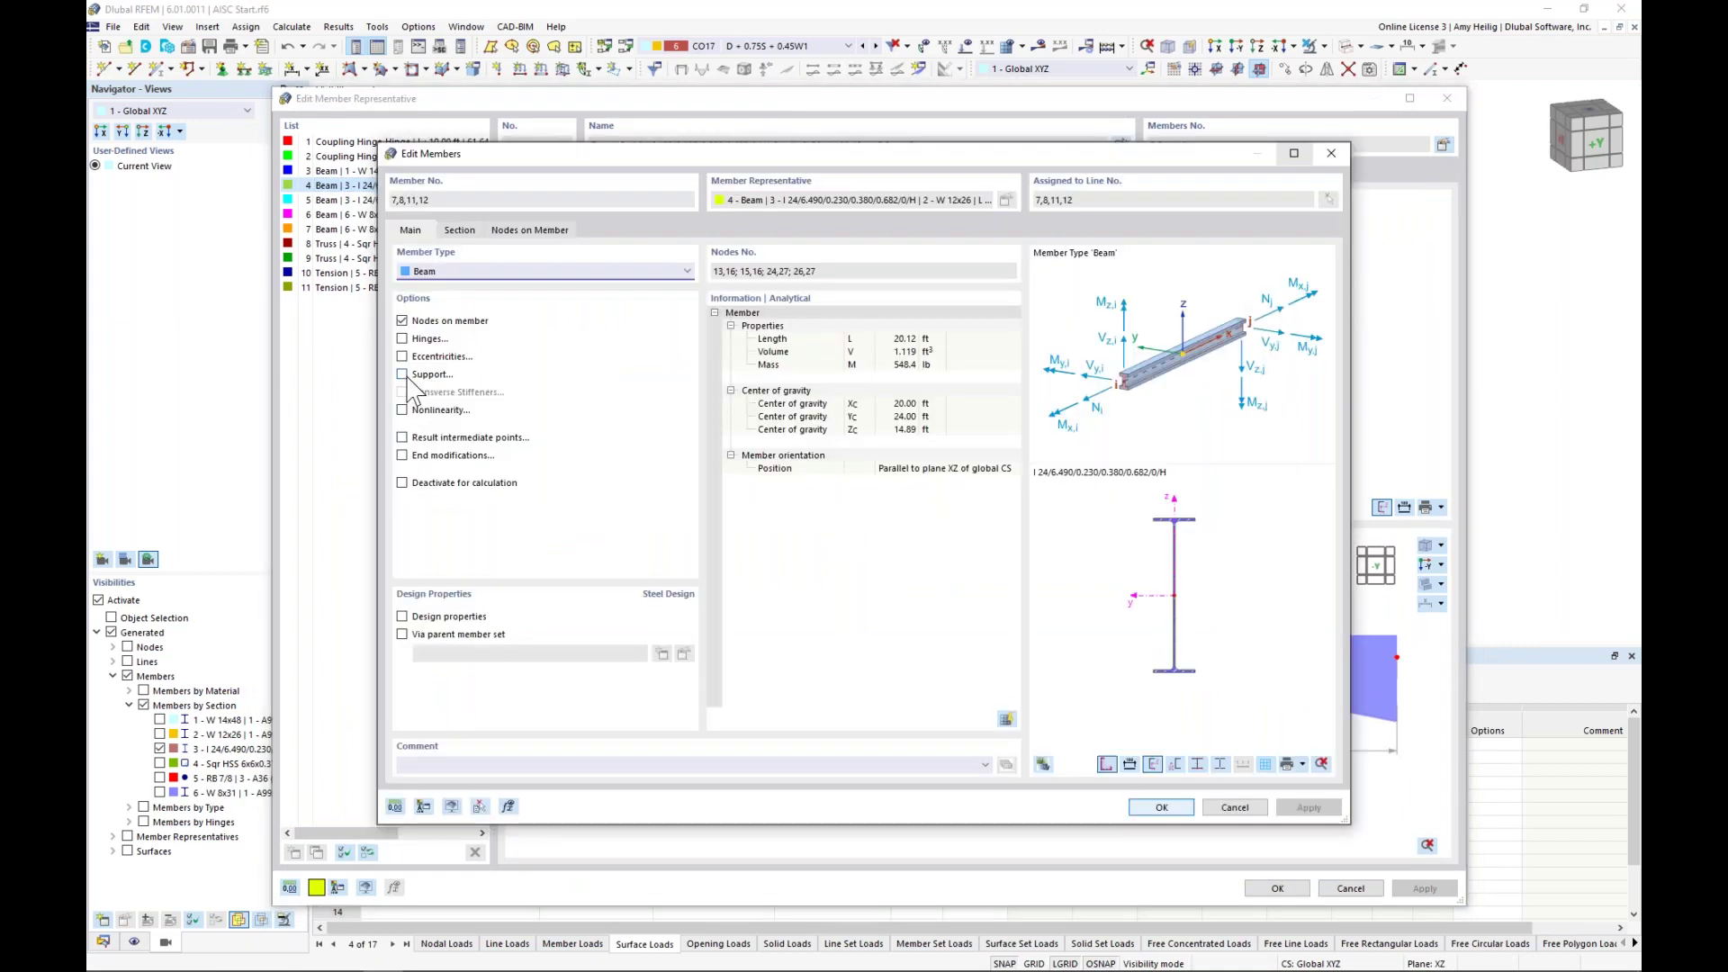
left_click(402, 617)
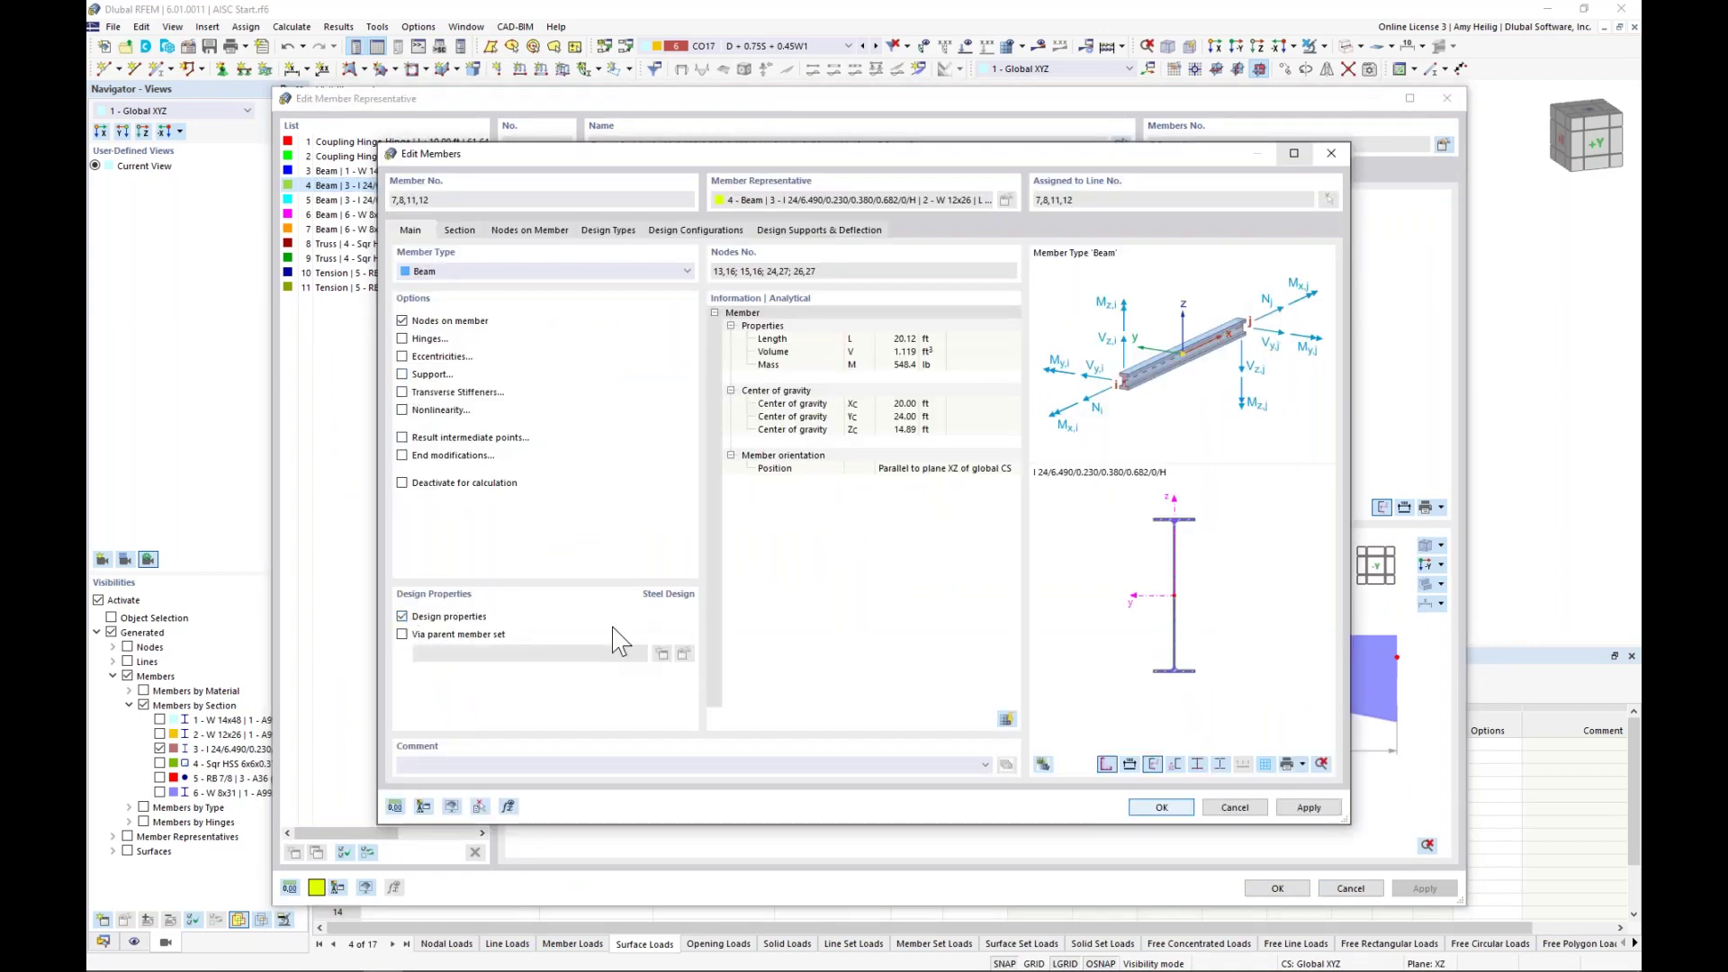
left_click(1160, 807)
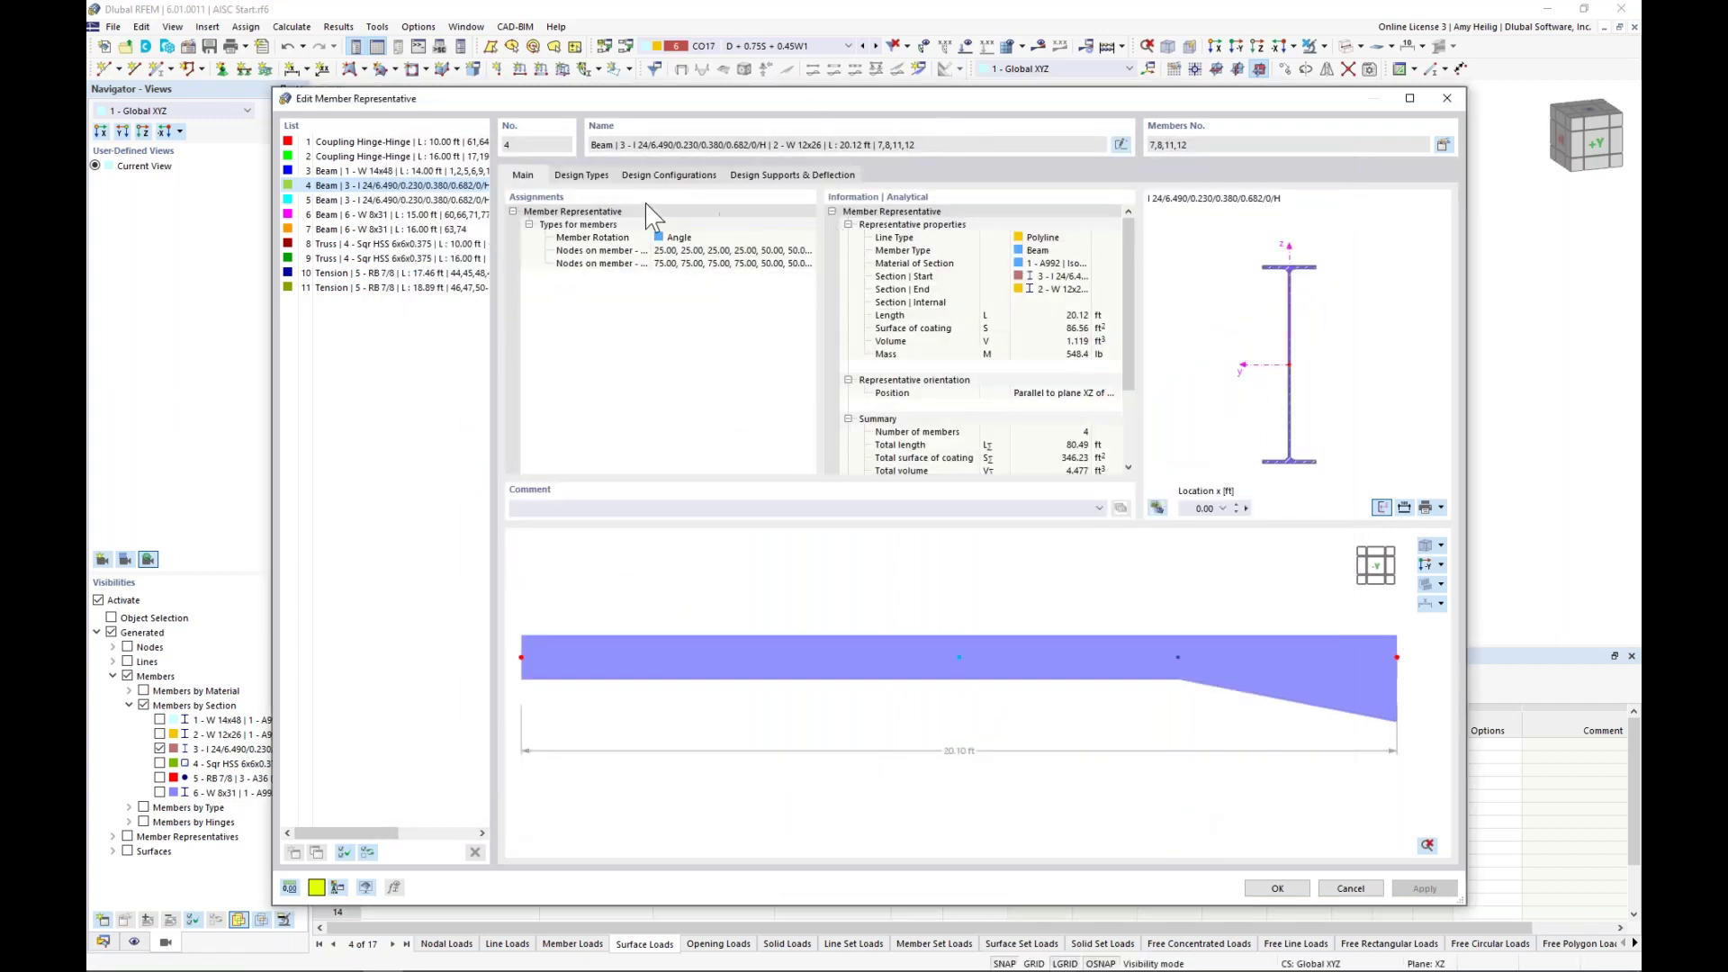
- Create a second effective lengths definition and assign it to the interior-frame rafters, members 7, 8, 11 and 12
left_click(581, 175)
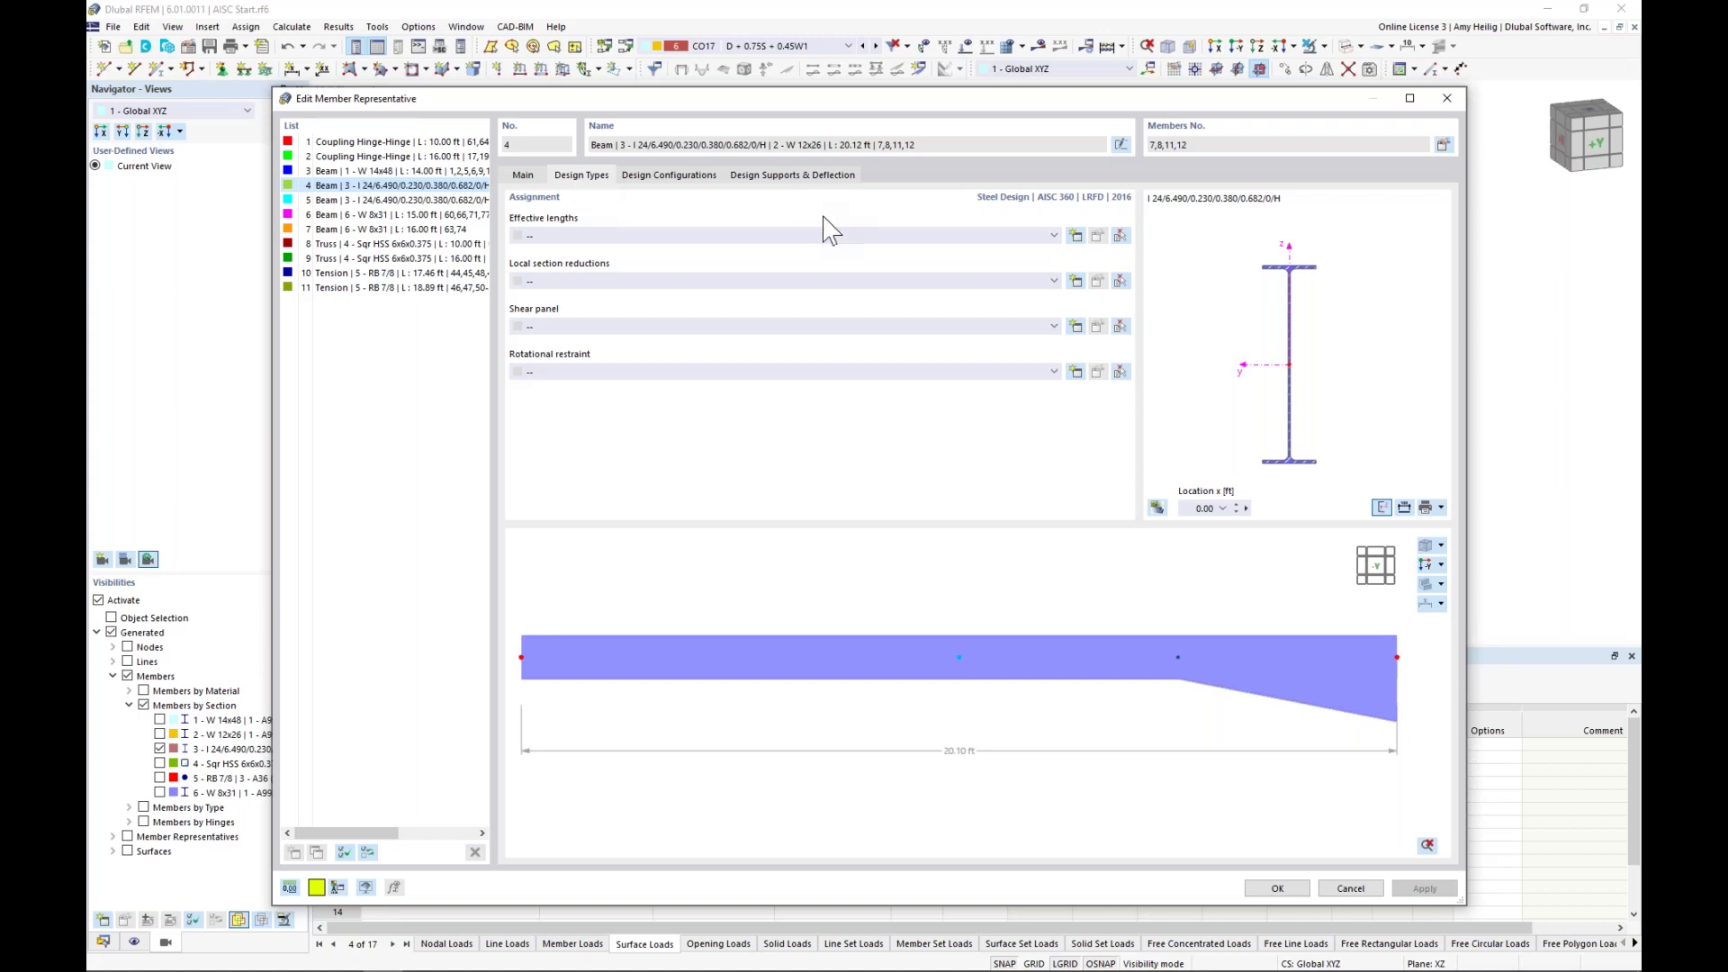
left_click(1076, 236)
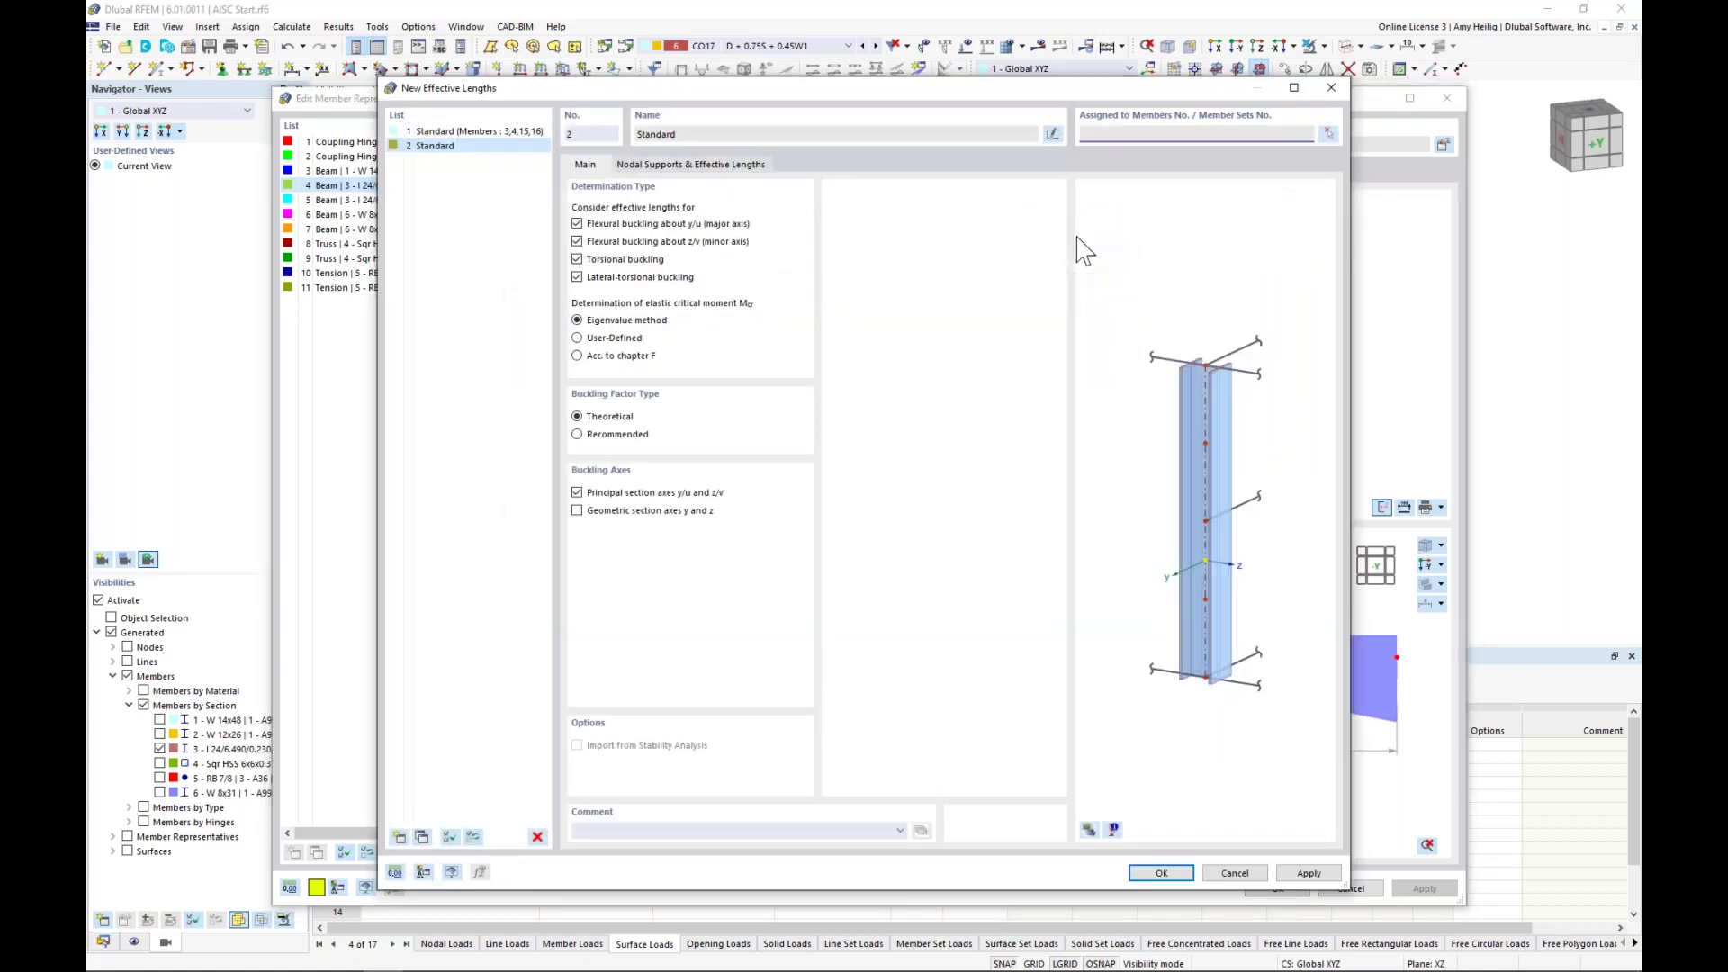
left_click(681, 167)
left_click(1329, 134)
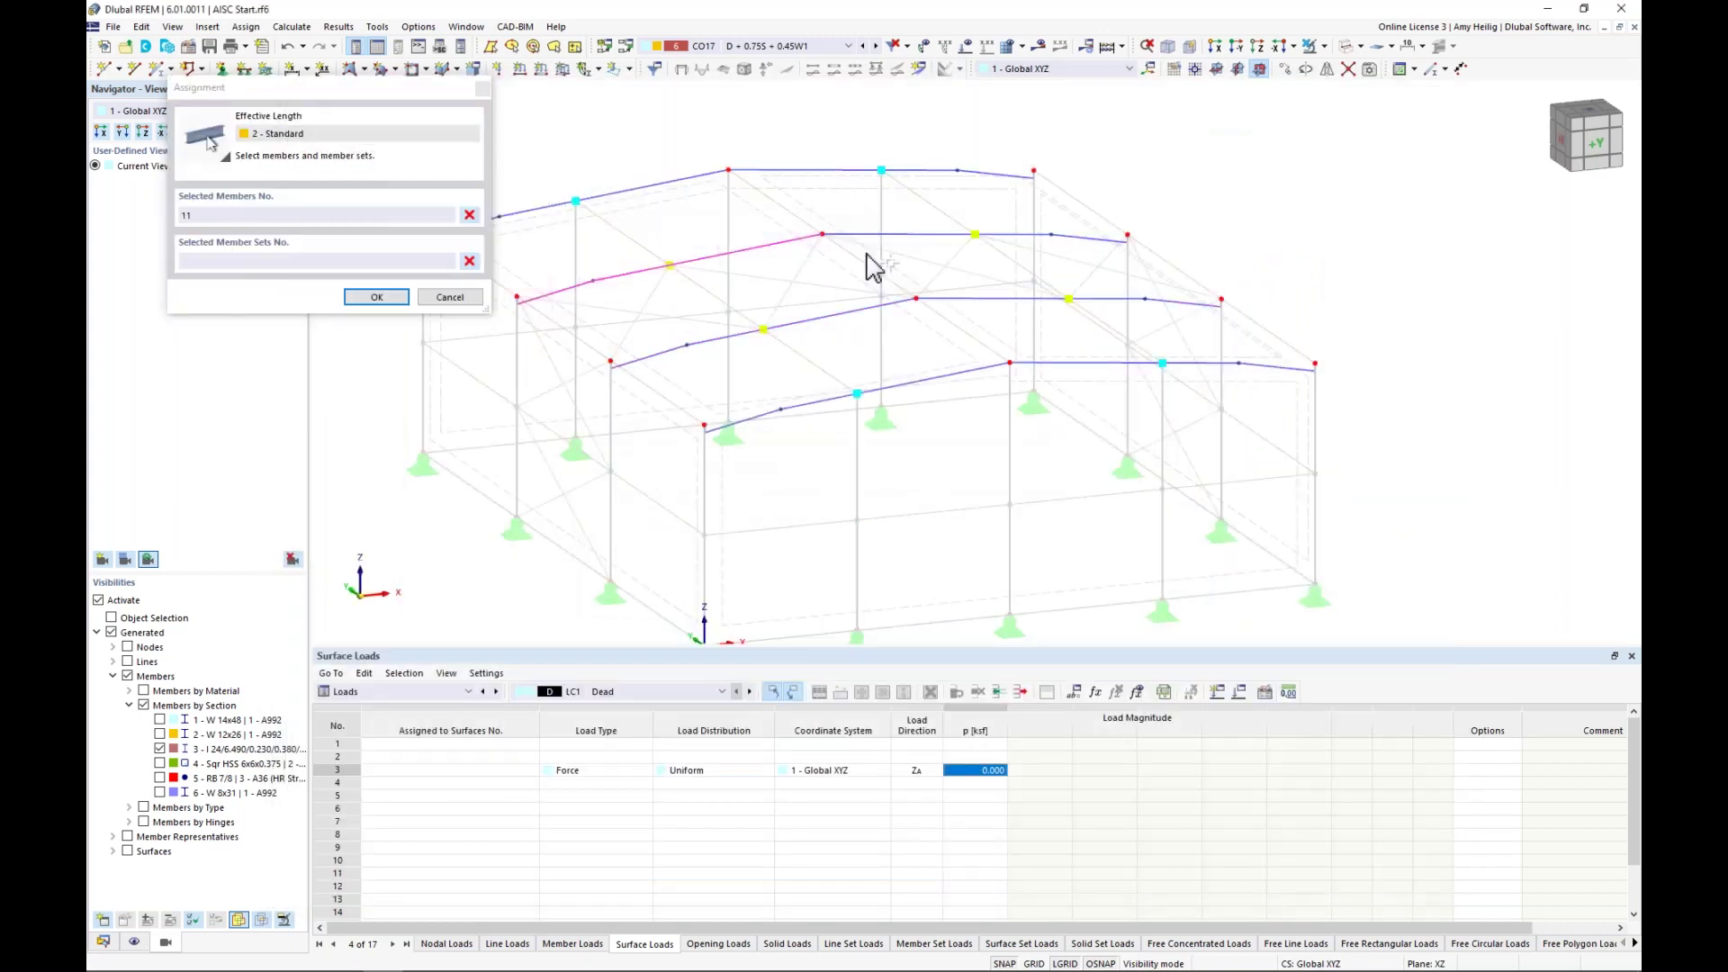
left_click(864, 308)
left_click(981, 301)
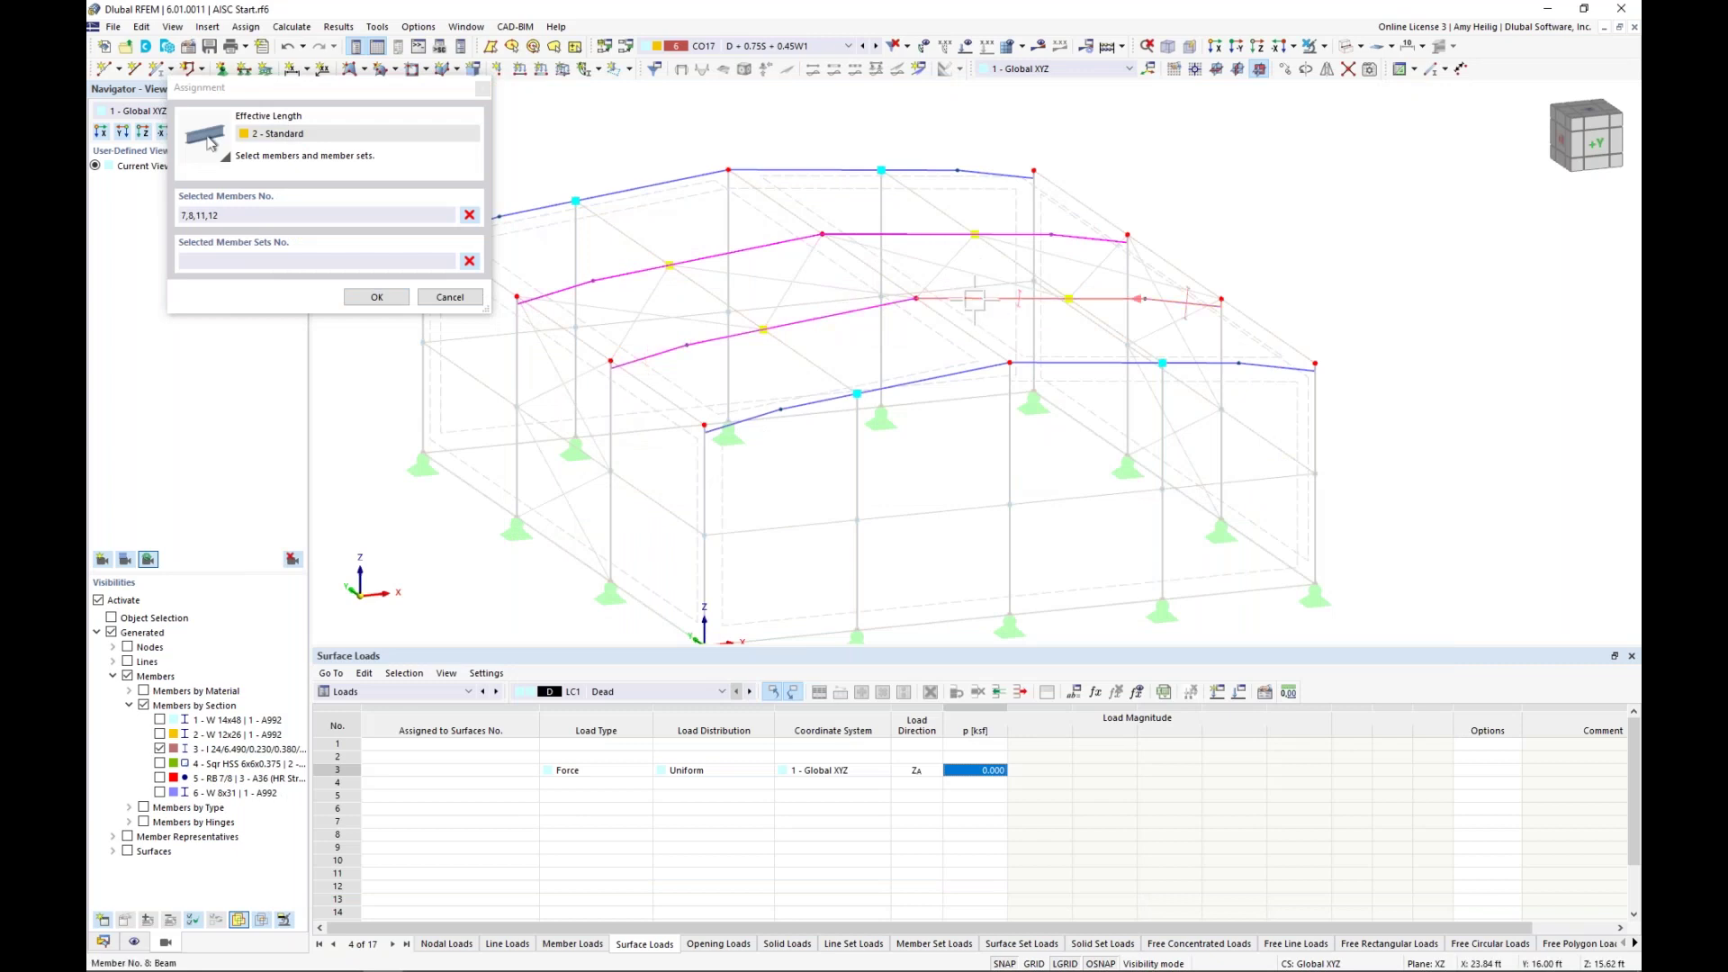
left_click(356, 299)
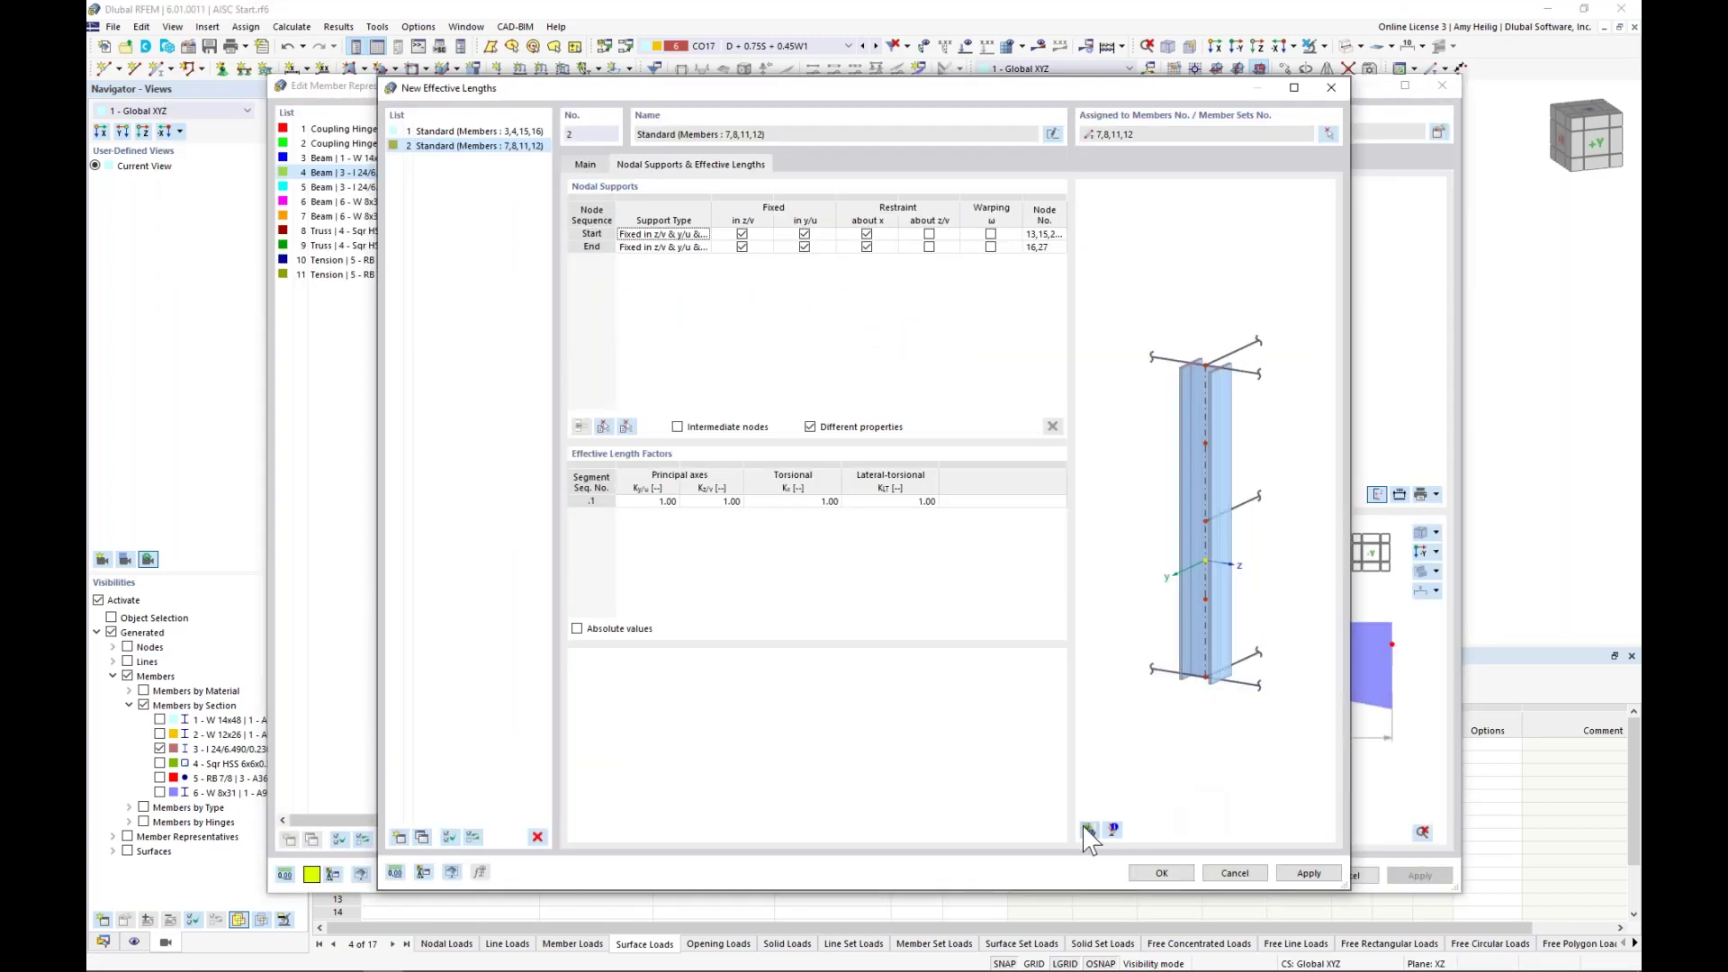
- Preview the second effective lengths definition in the model and add intermediate nodes by picking an interior-frame rafter
left_click(1089, 829)
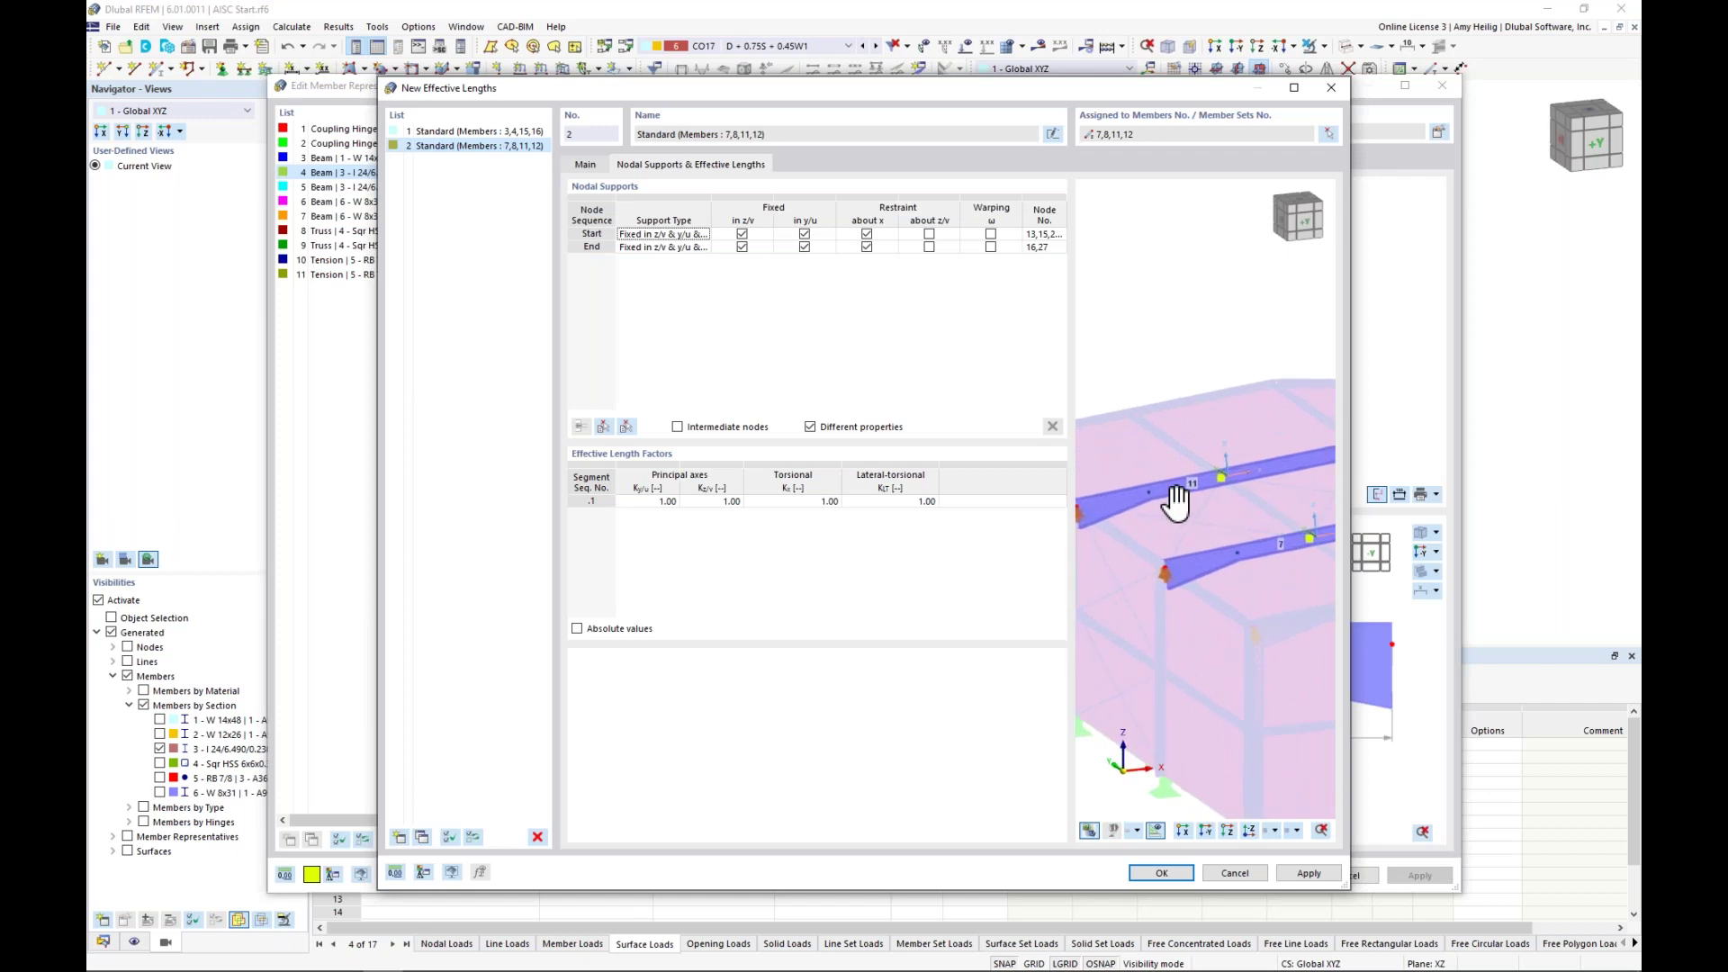
left_click(677, 426)
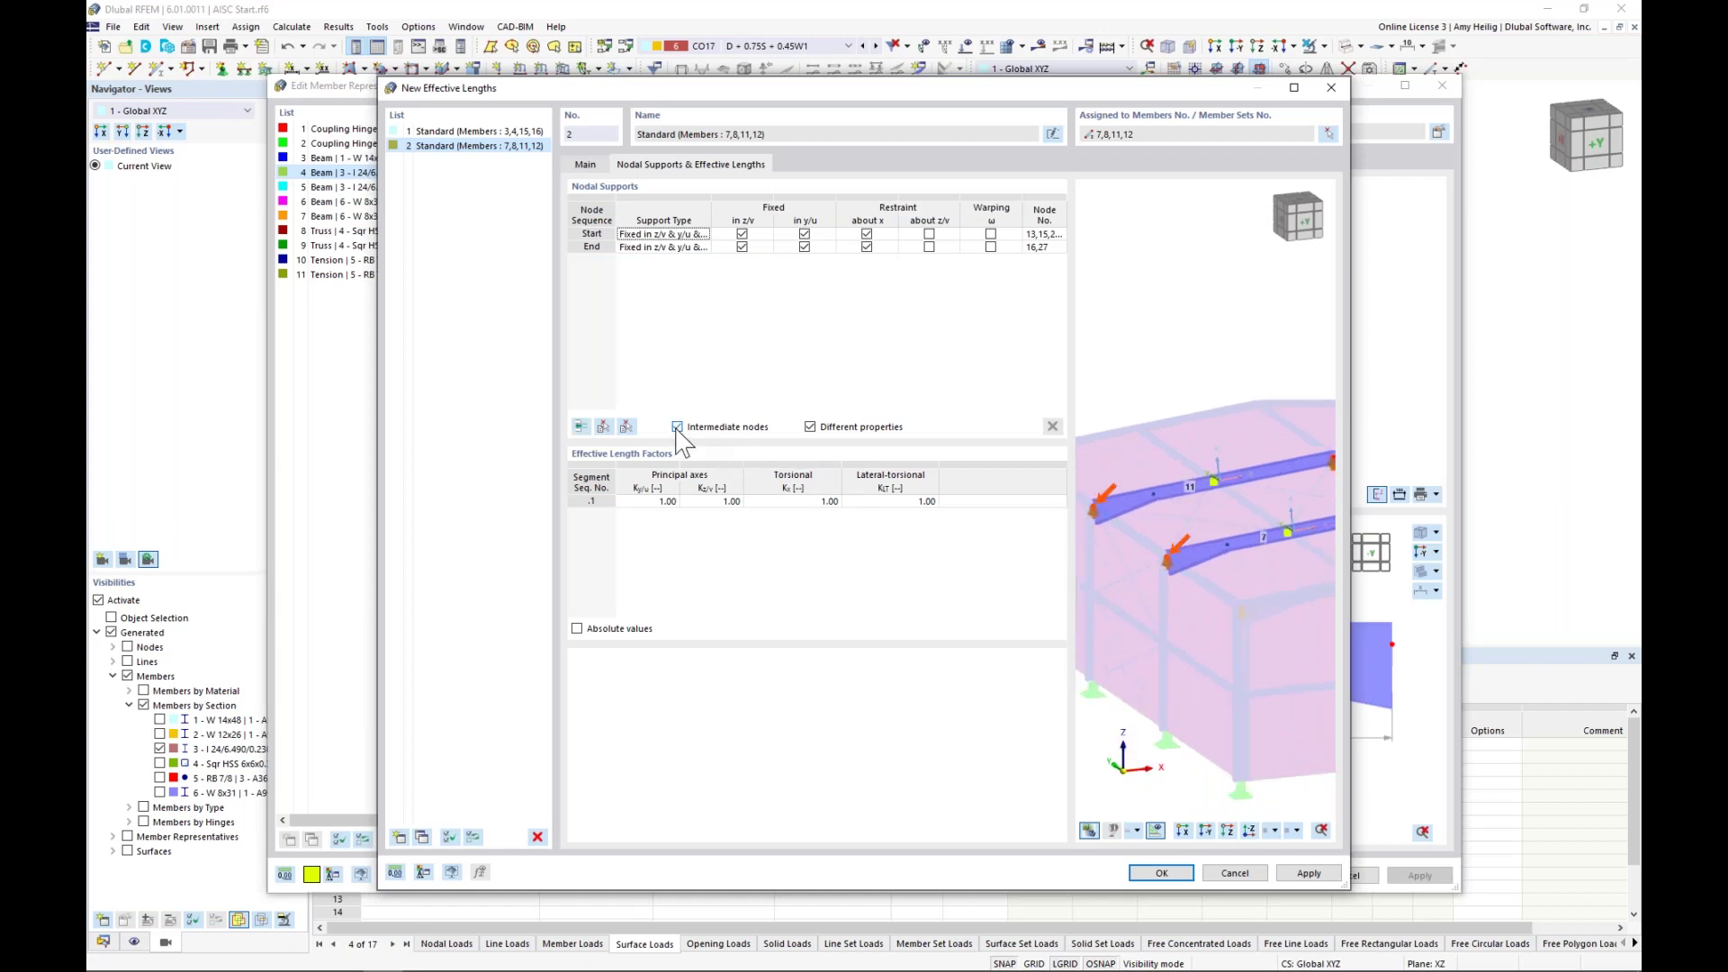
left_click(604, 428)
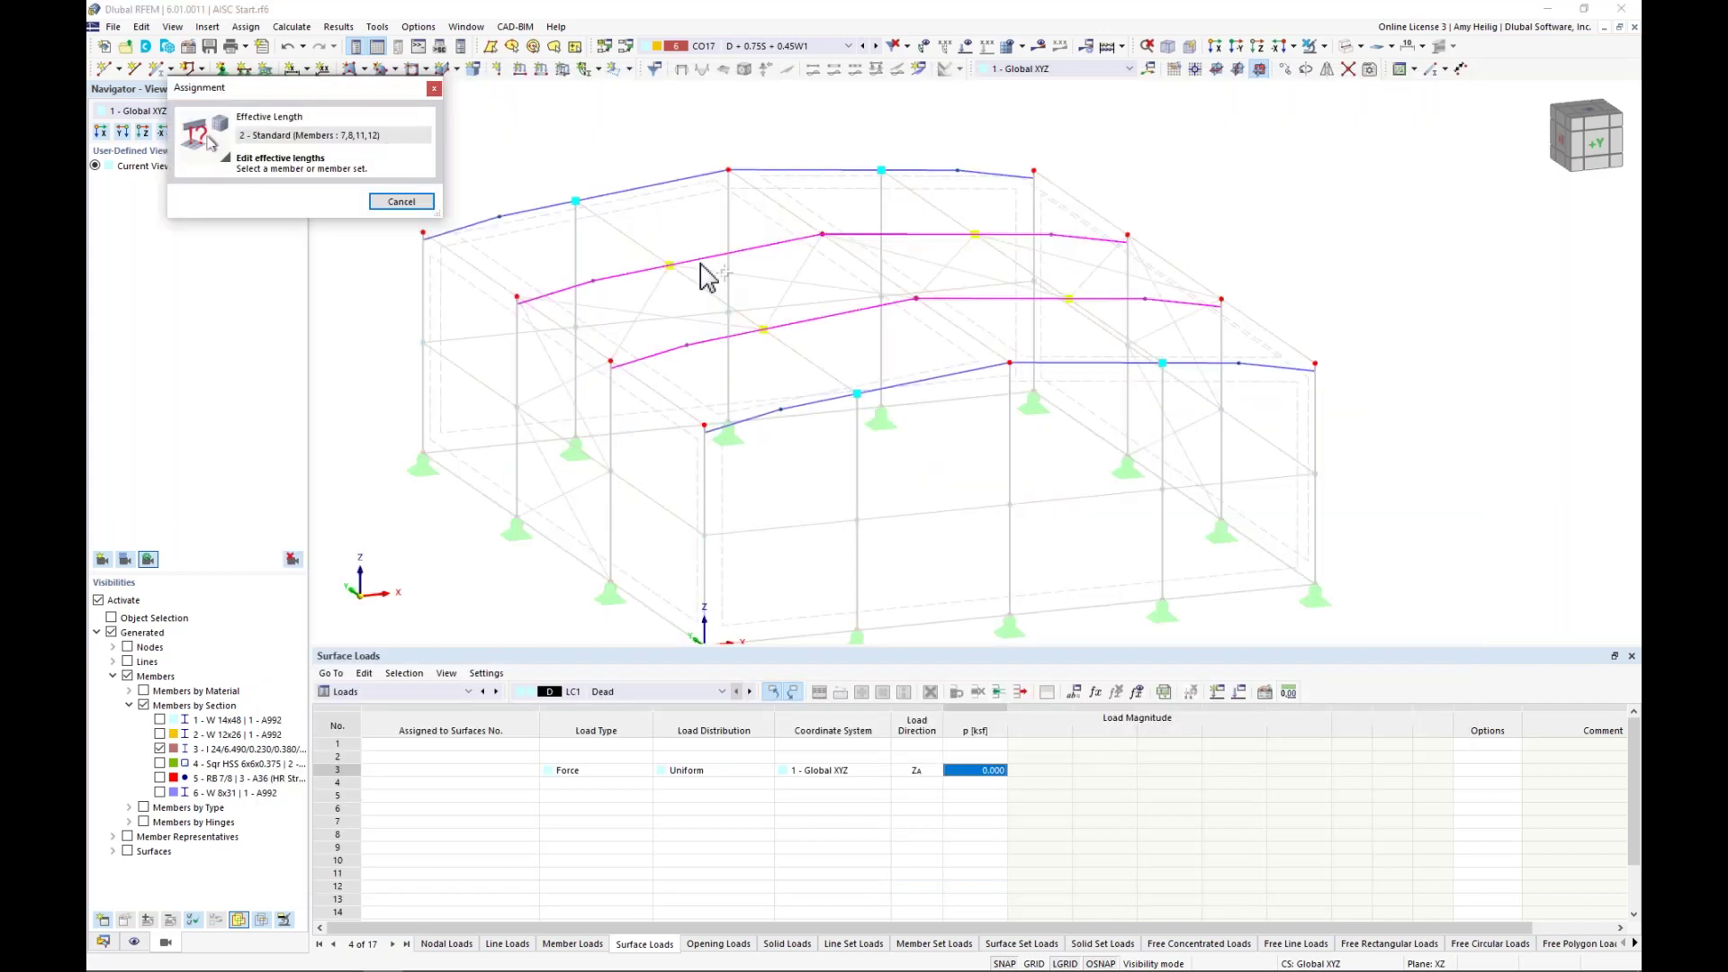
left_click(702, 258)
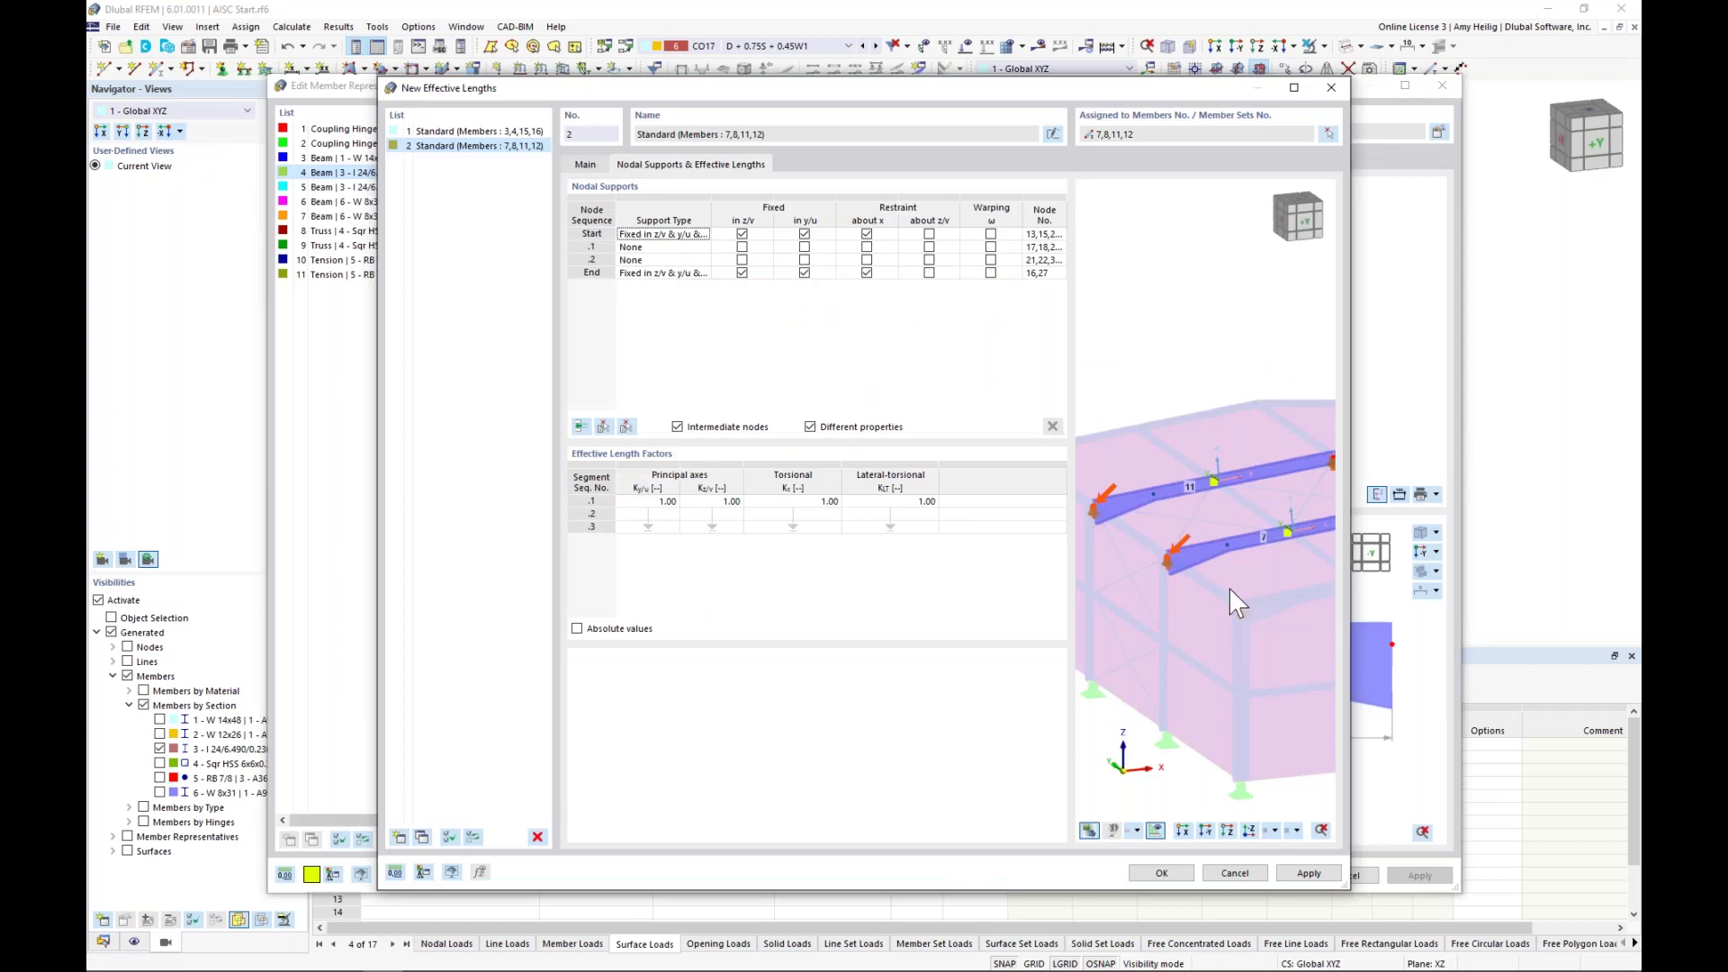
middle_click_drag(1120, 551, 1141, 546)
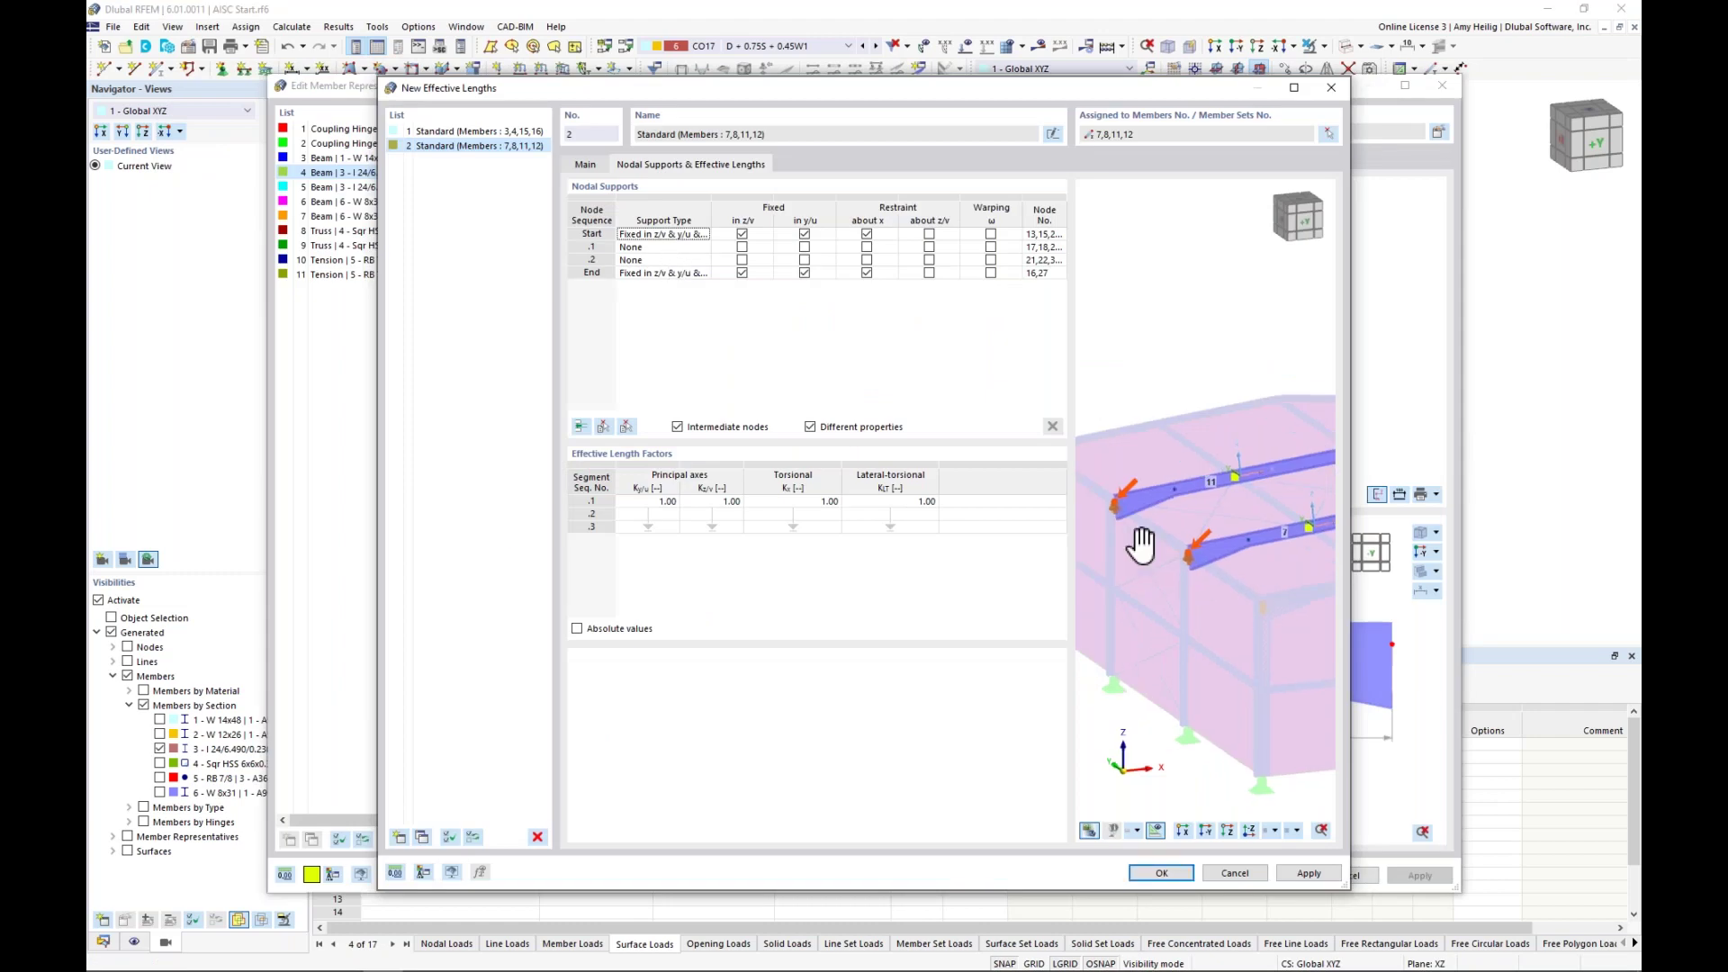
- Fix intermediate node .2 of the interior-frame rafters in y/u only
left_click(765, 237)
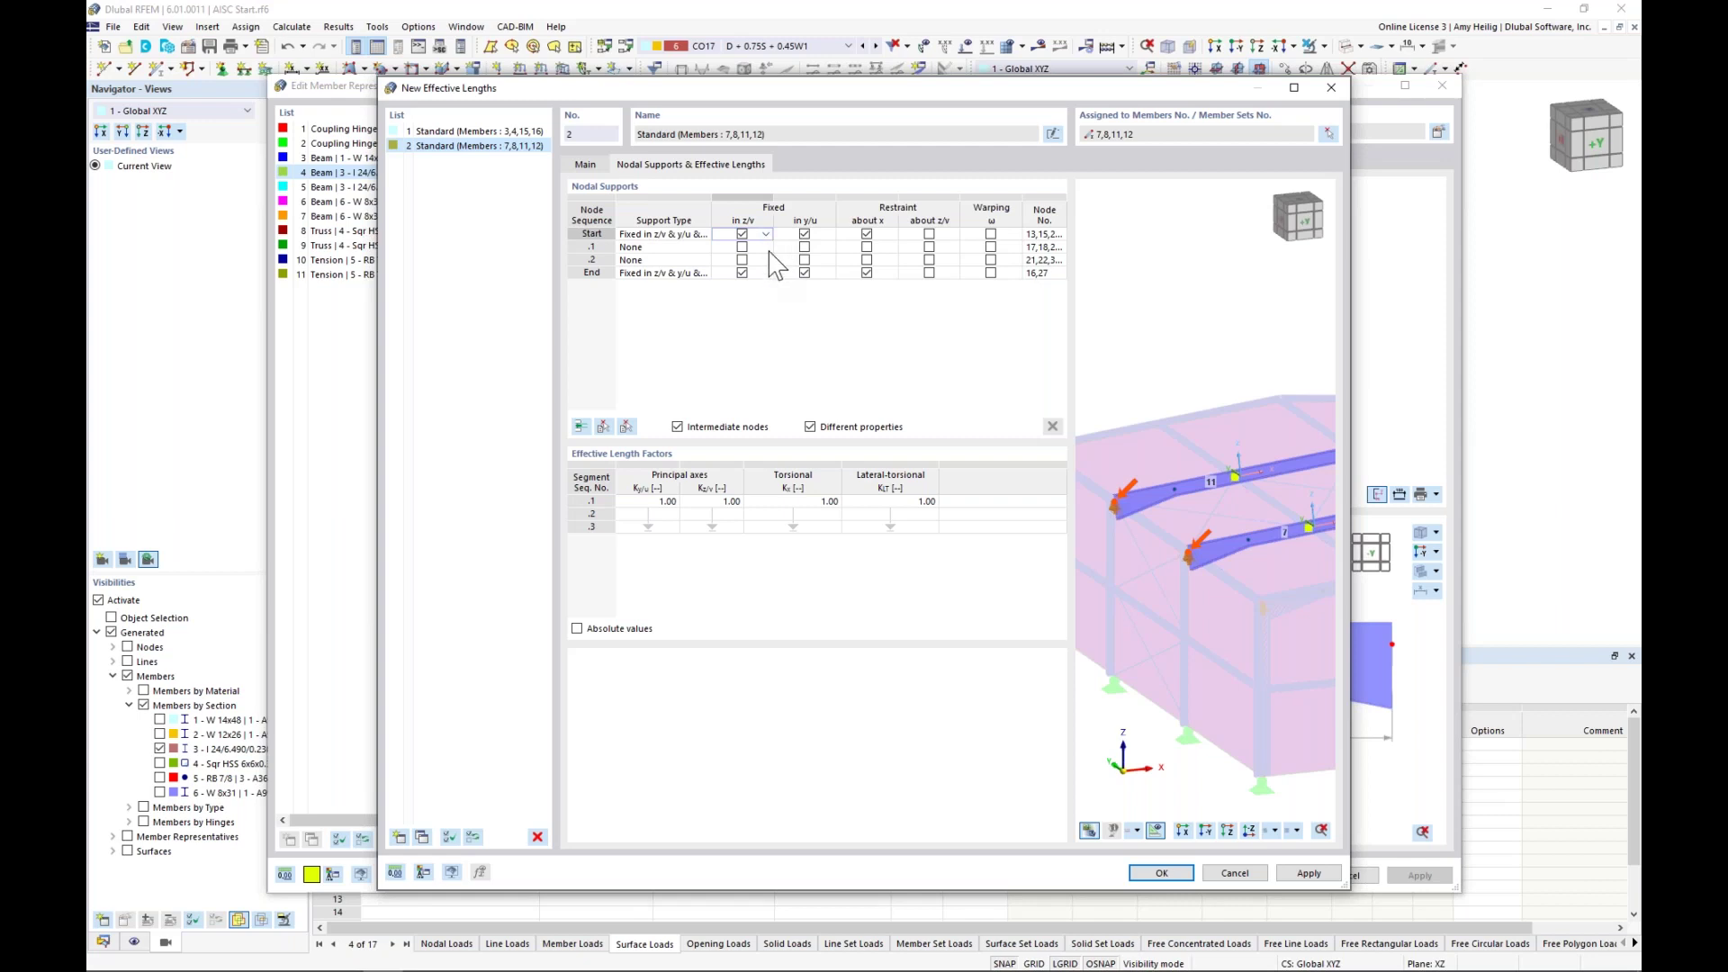
left_click(770, 261)
middle_click_drag(1239, 493, 1168, 508)
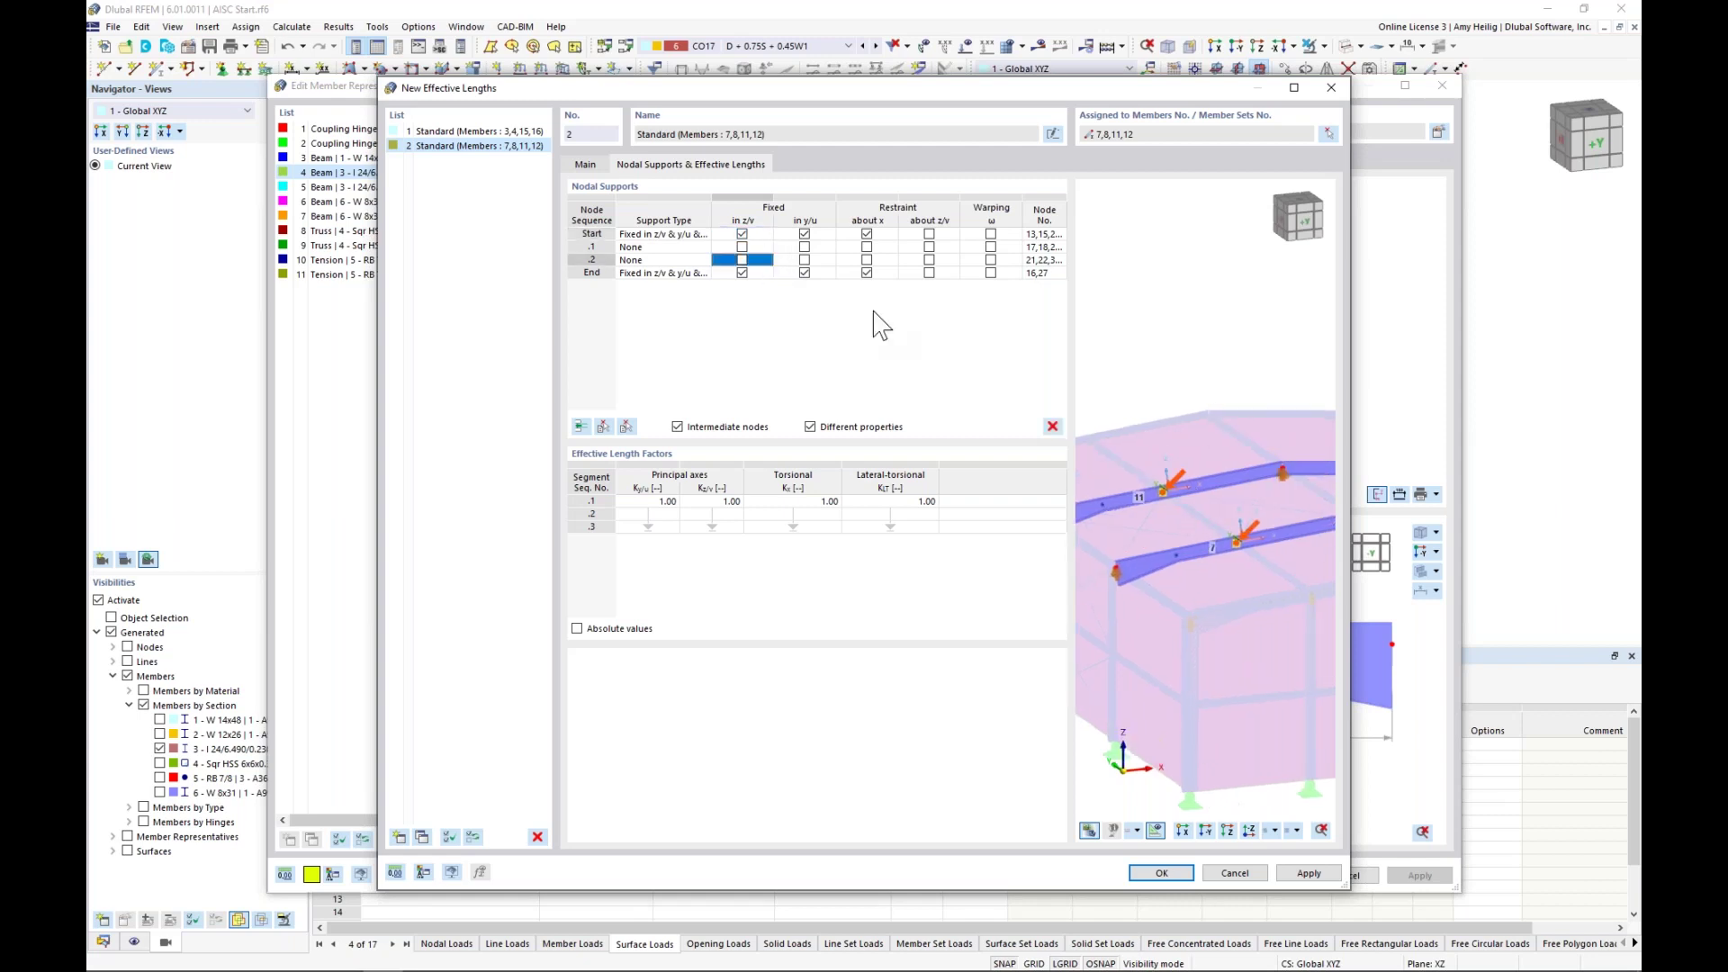
left_click(805, 260)
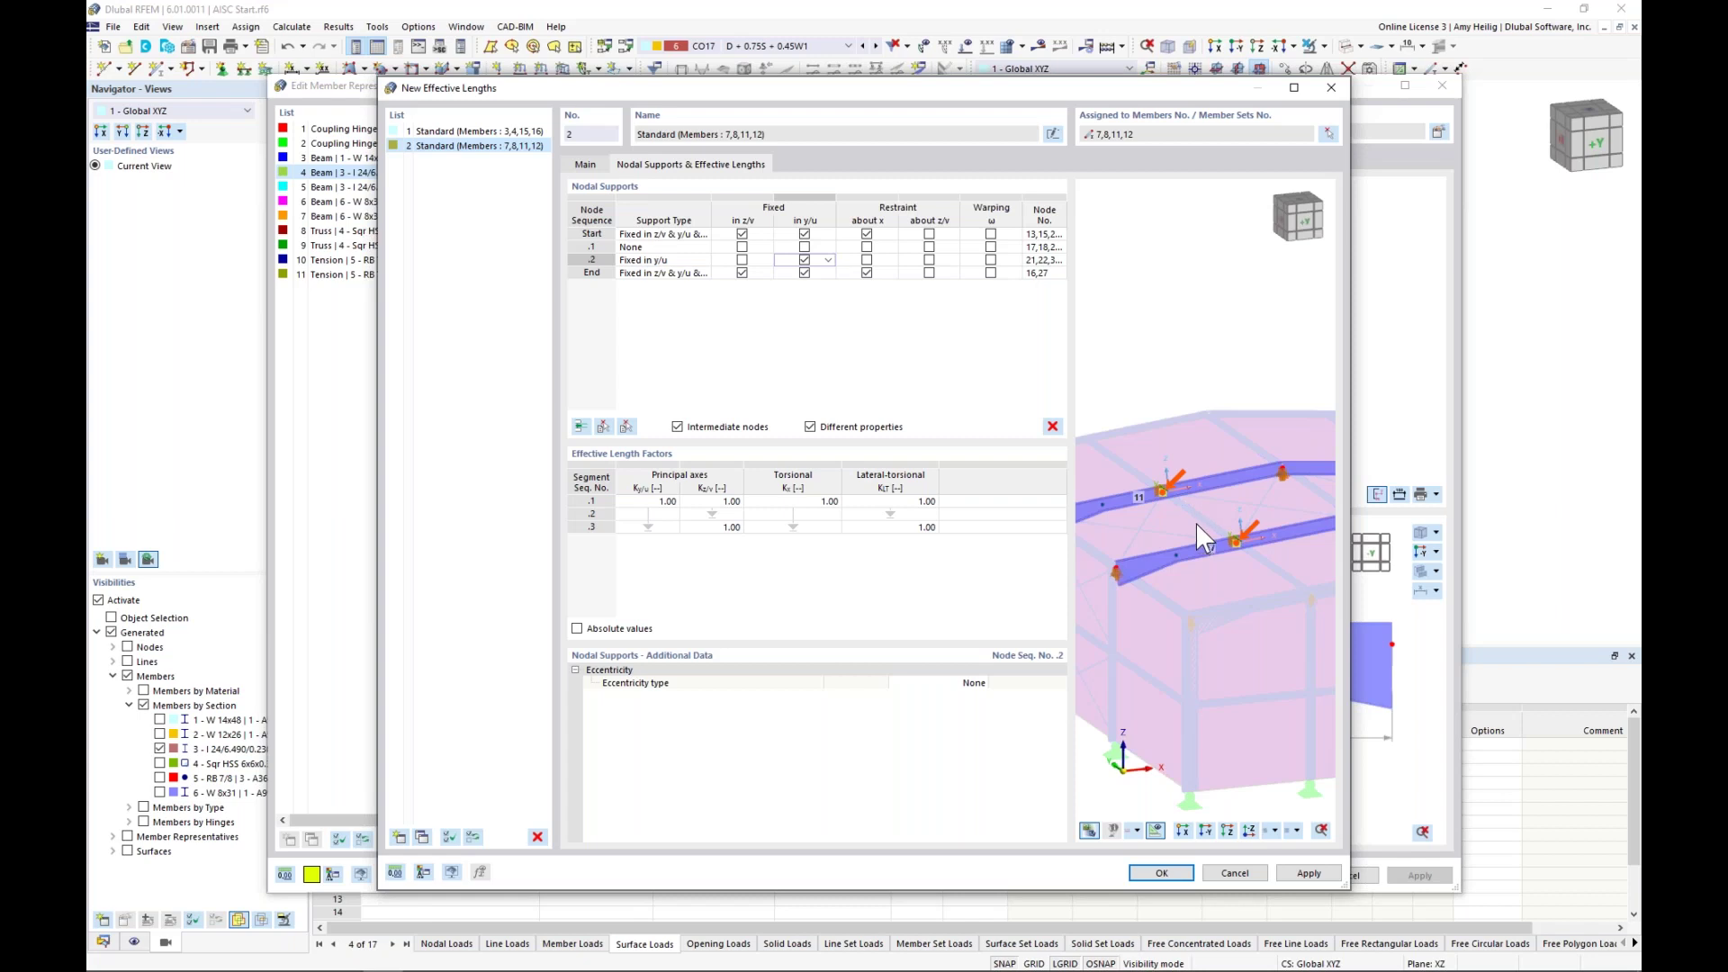
scroll(1161, 502, "up", 5)
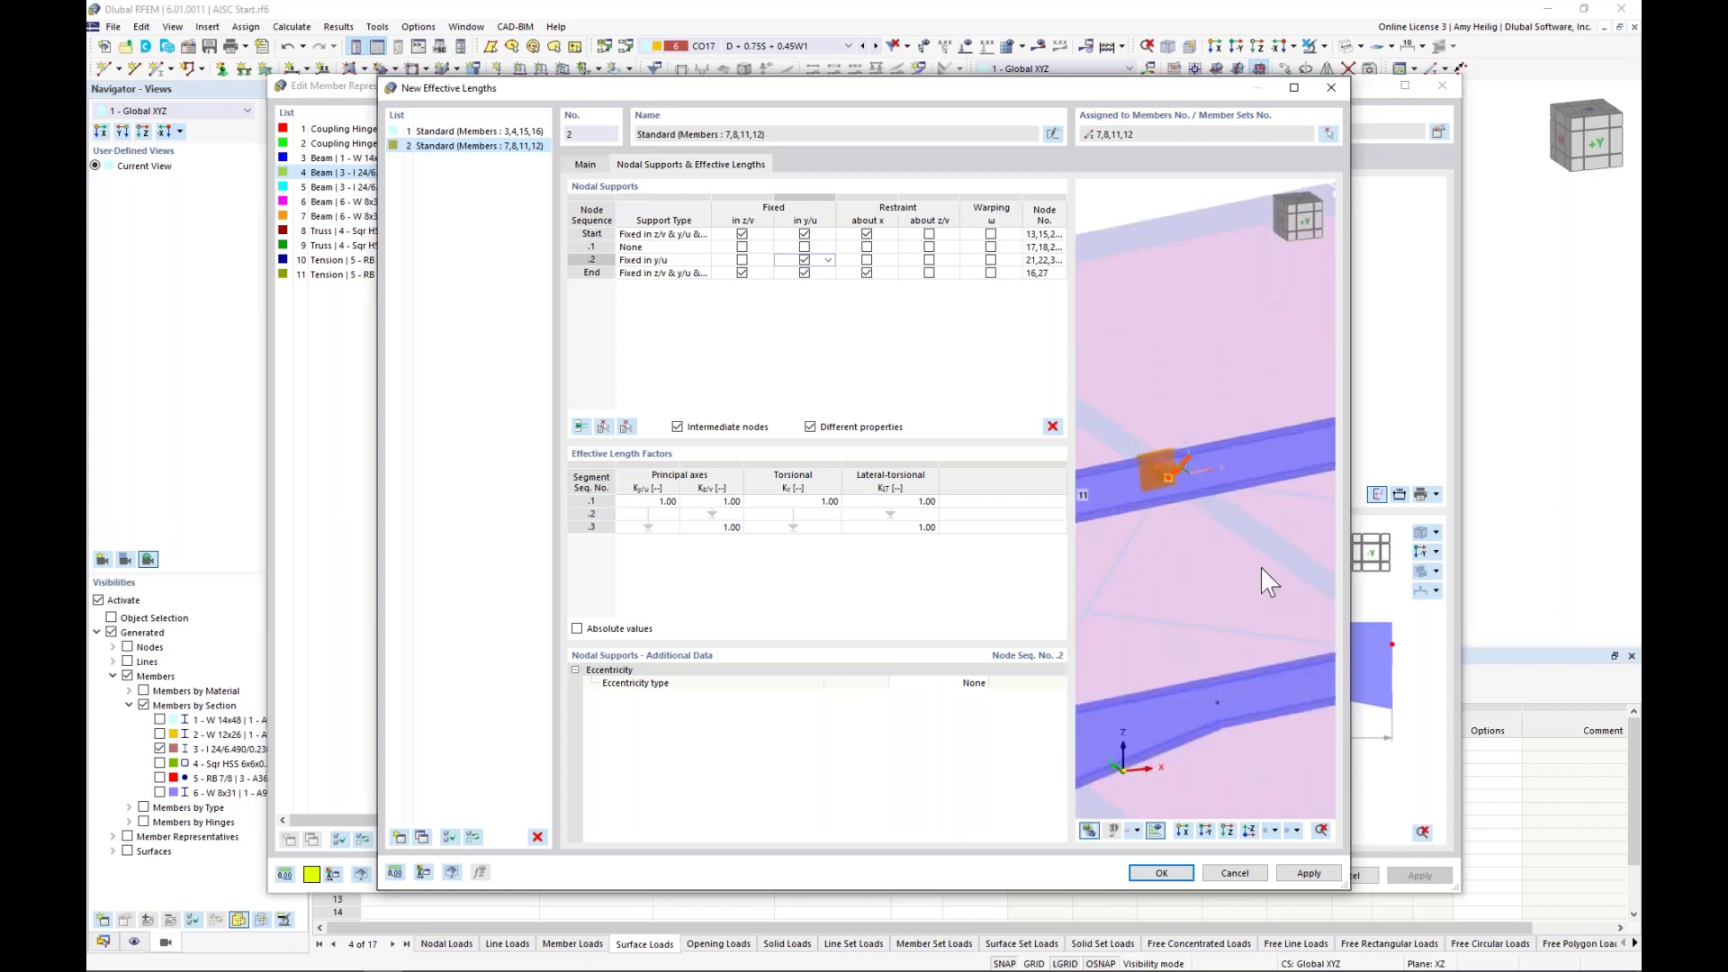
scroll(1191, 515, "down", 2)
scroll(1190, 504, "down", 3)
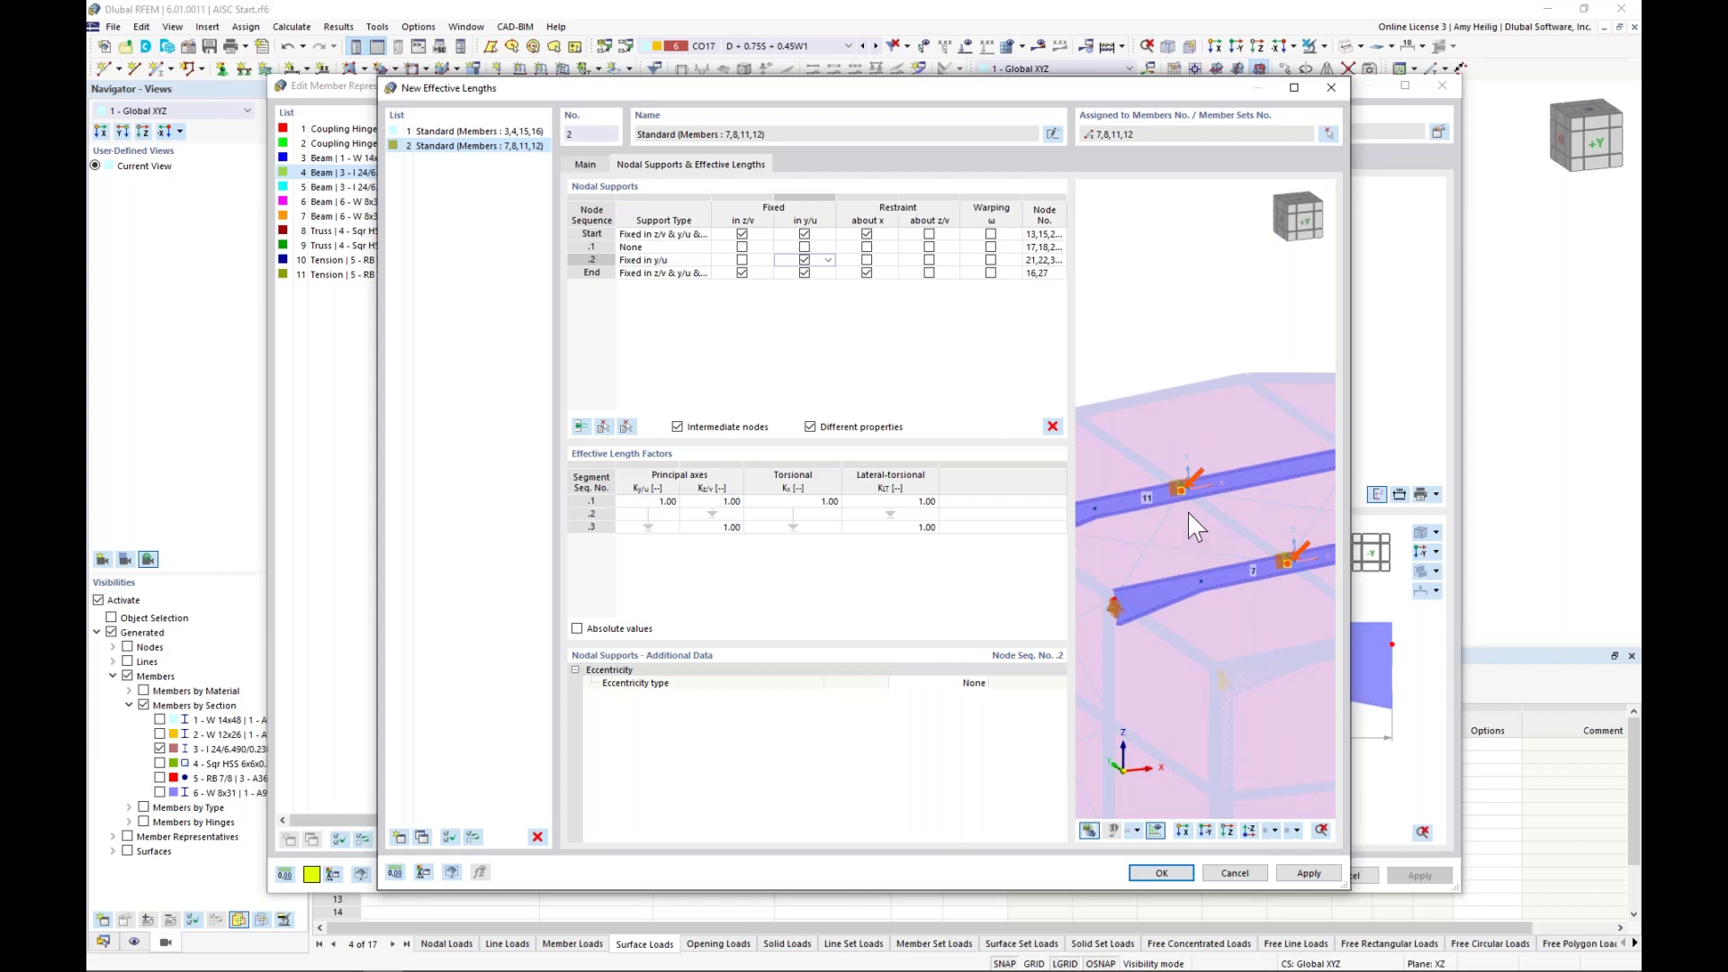
- Remove the z/v fixity and the restraint about x at the interior-frame rafters' end node, keeping only the y/u fixity
middle_click_drag(1290, 531, 1149, 519)
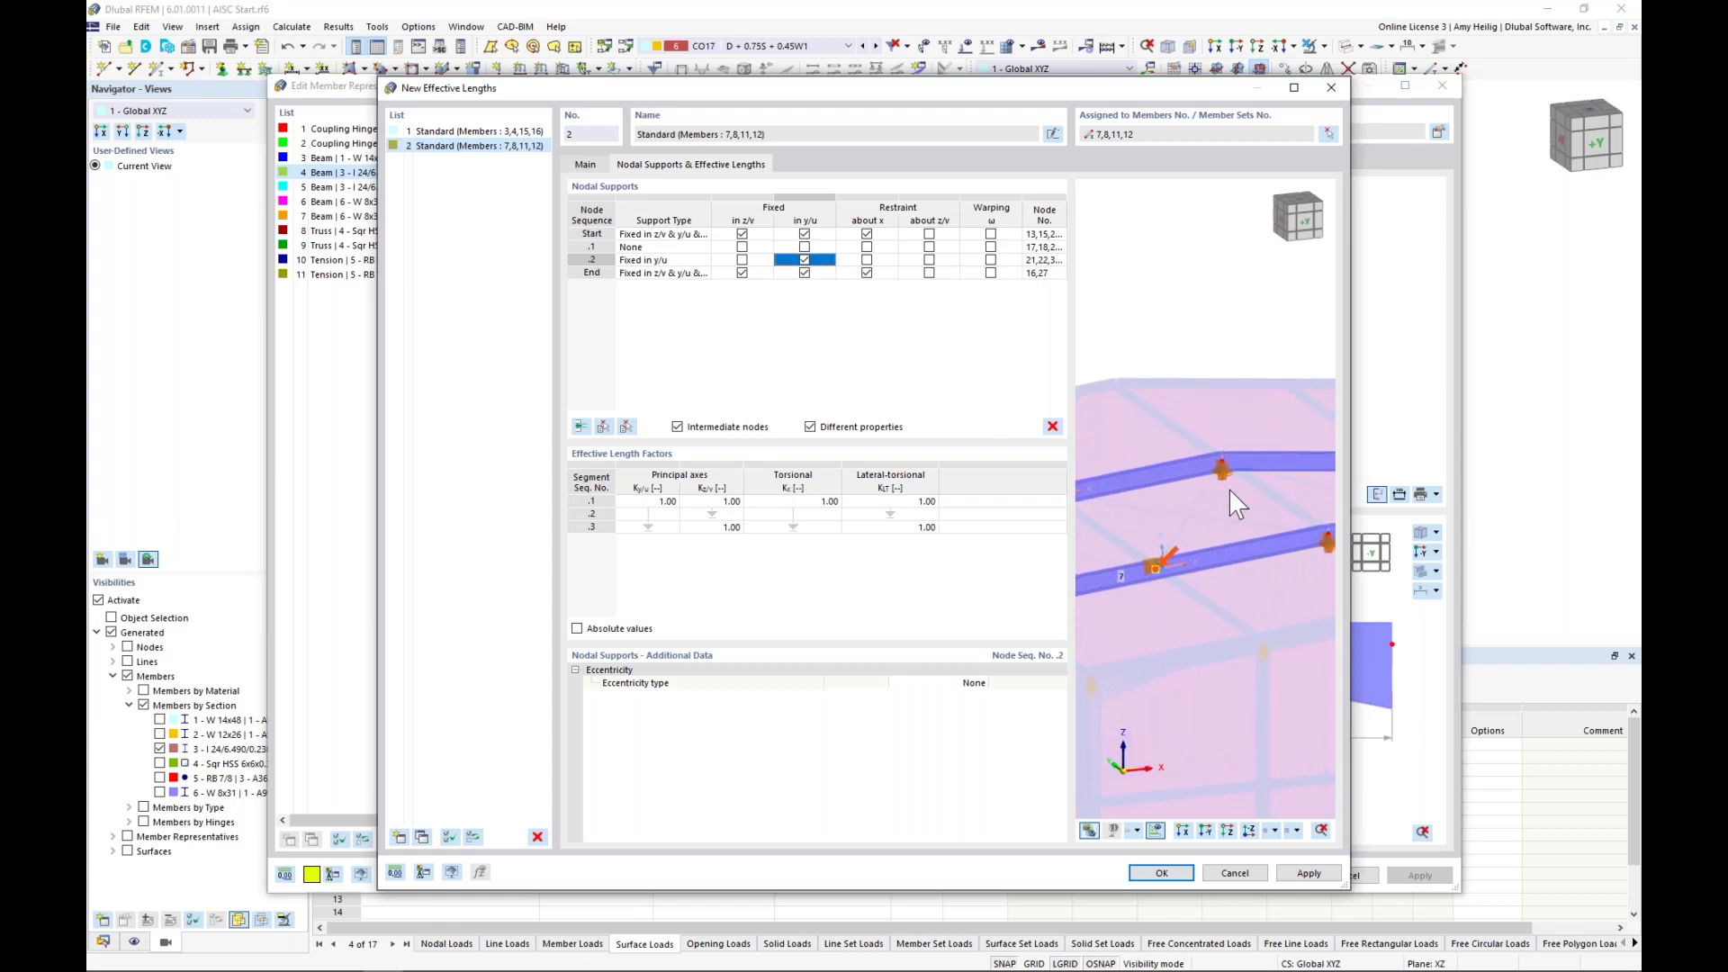
left_click(823, 275)
left_click(743, 273)
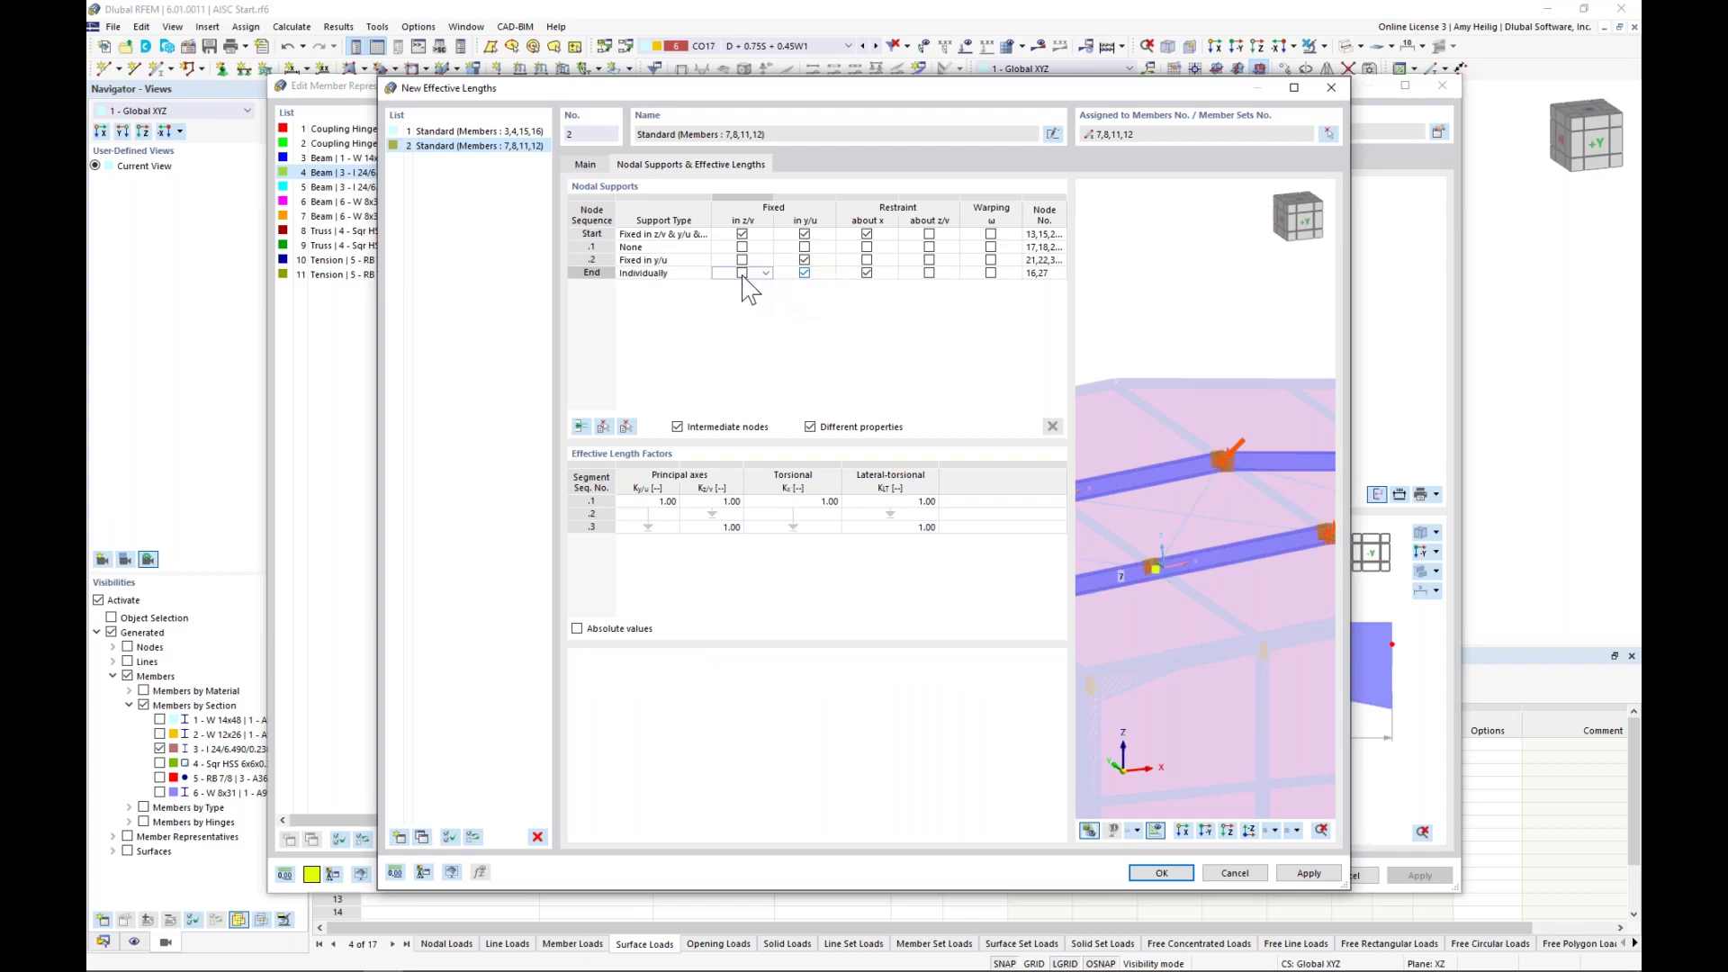
left_click(866, 274)
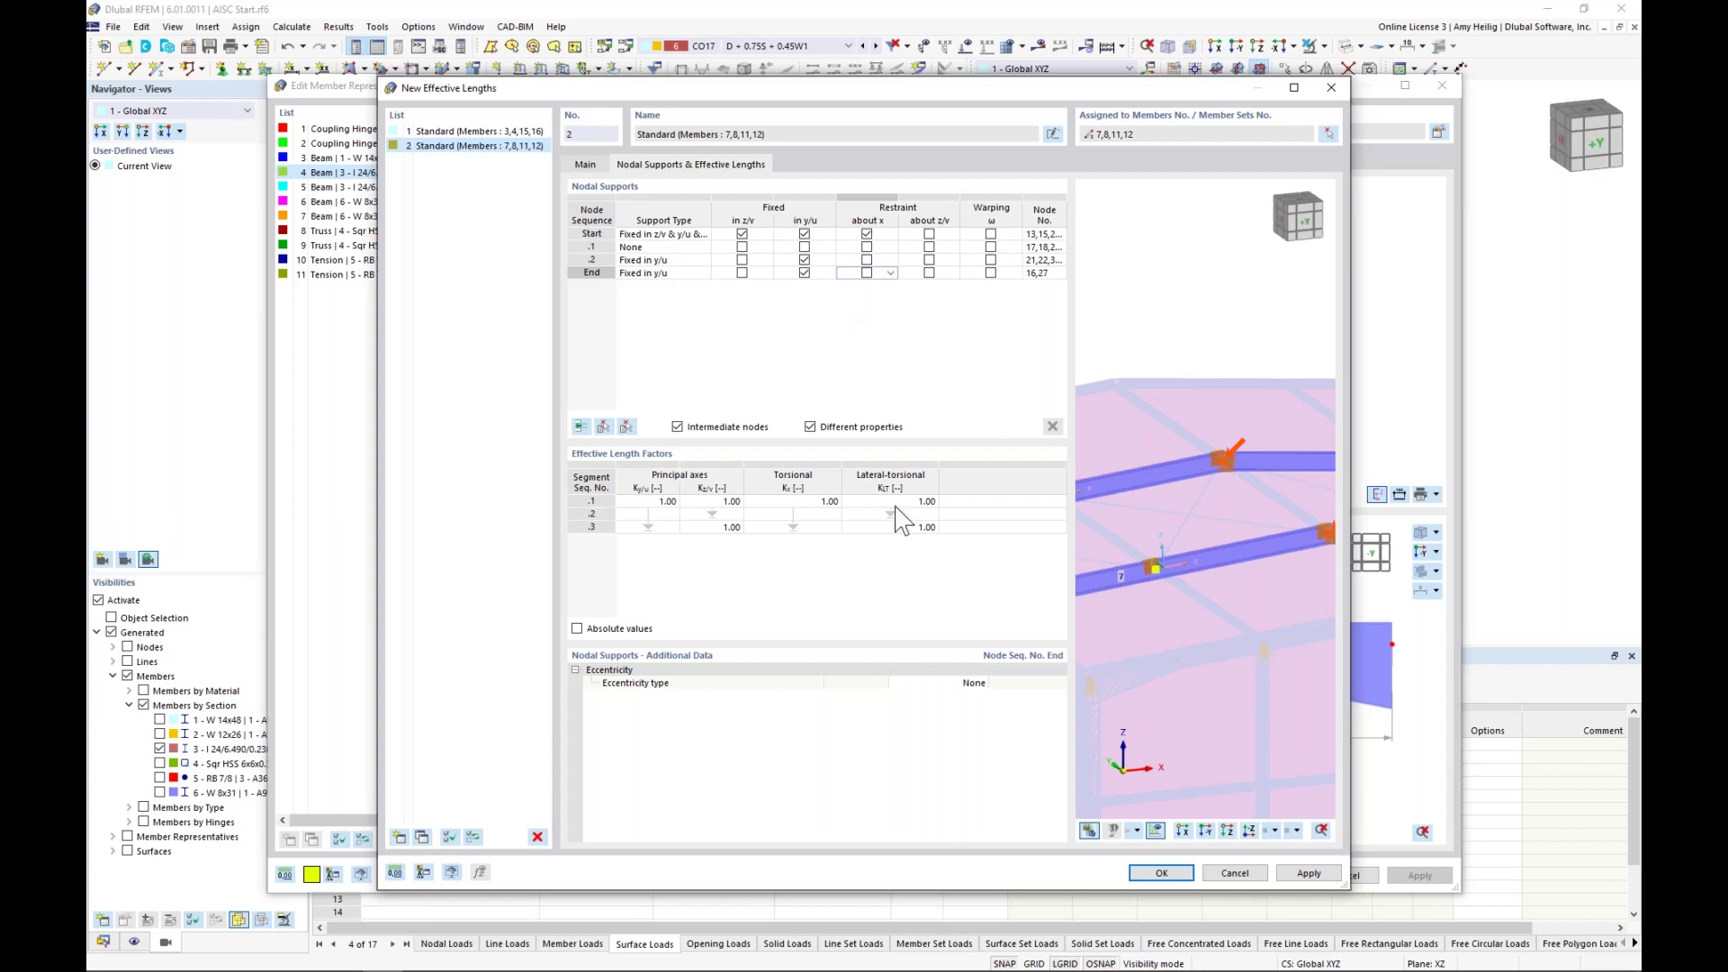
- Check the eccentricity types for the end support, keep None, and accept the interior-frame rafters' effective lengths
left_click(934, 683)
left_click(982, 683)
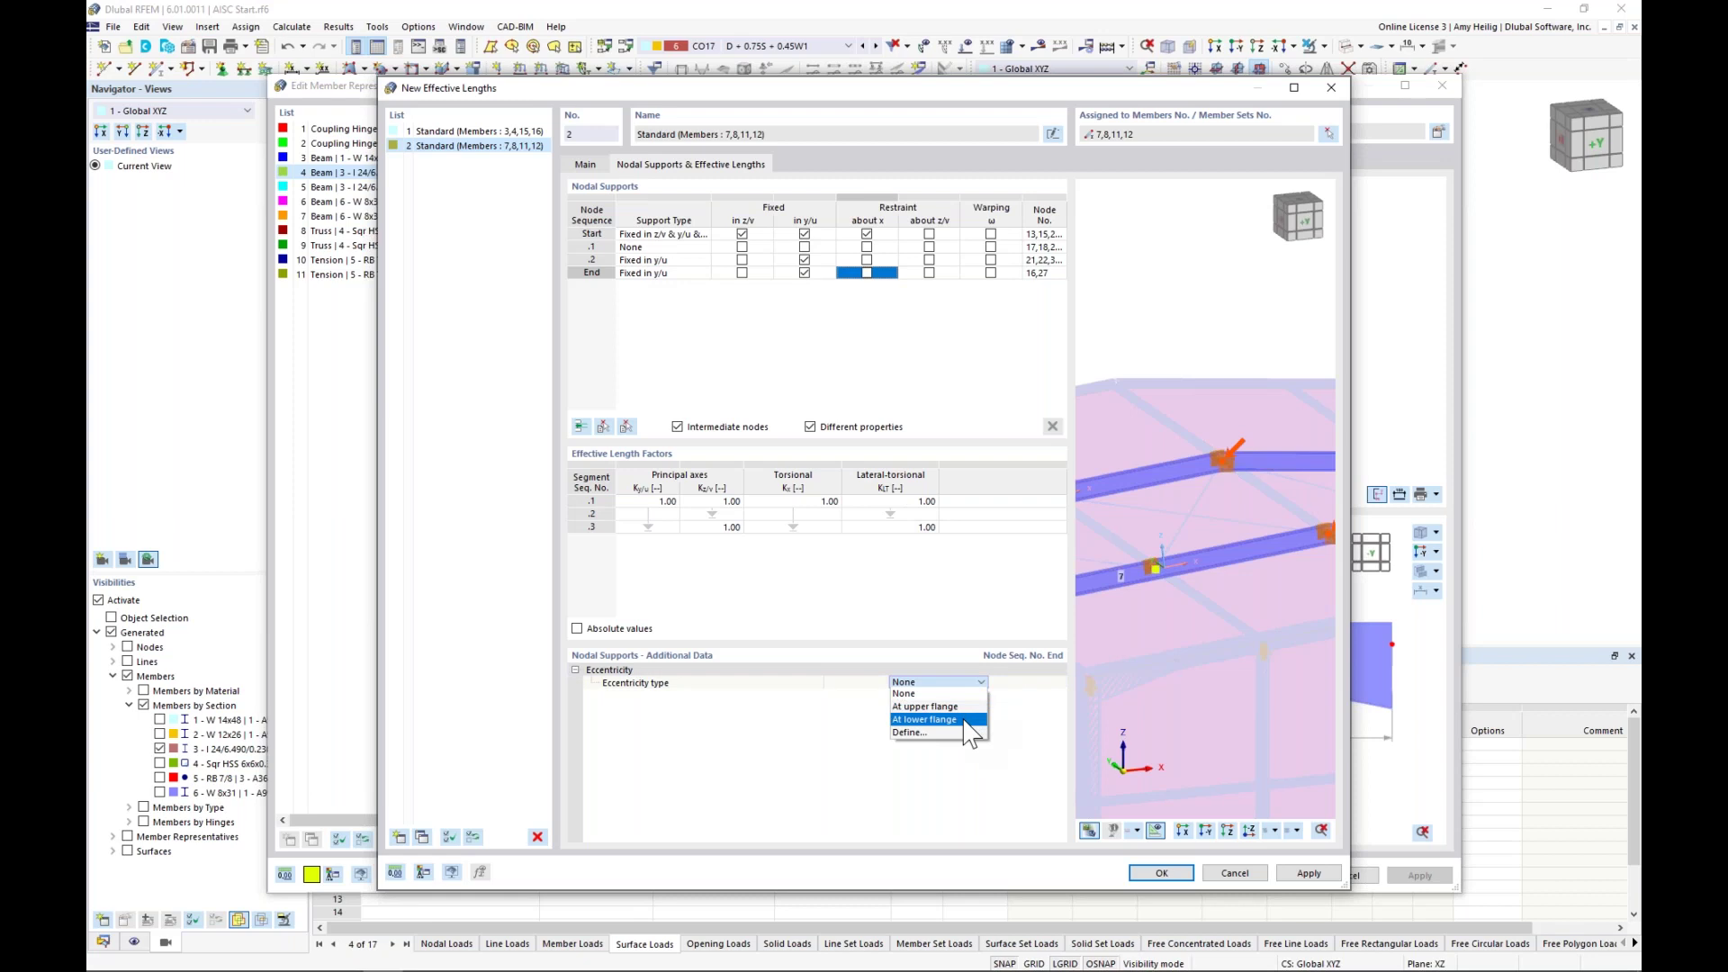
left_click(1013, 730)
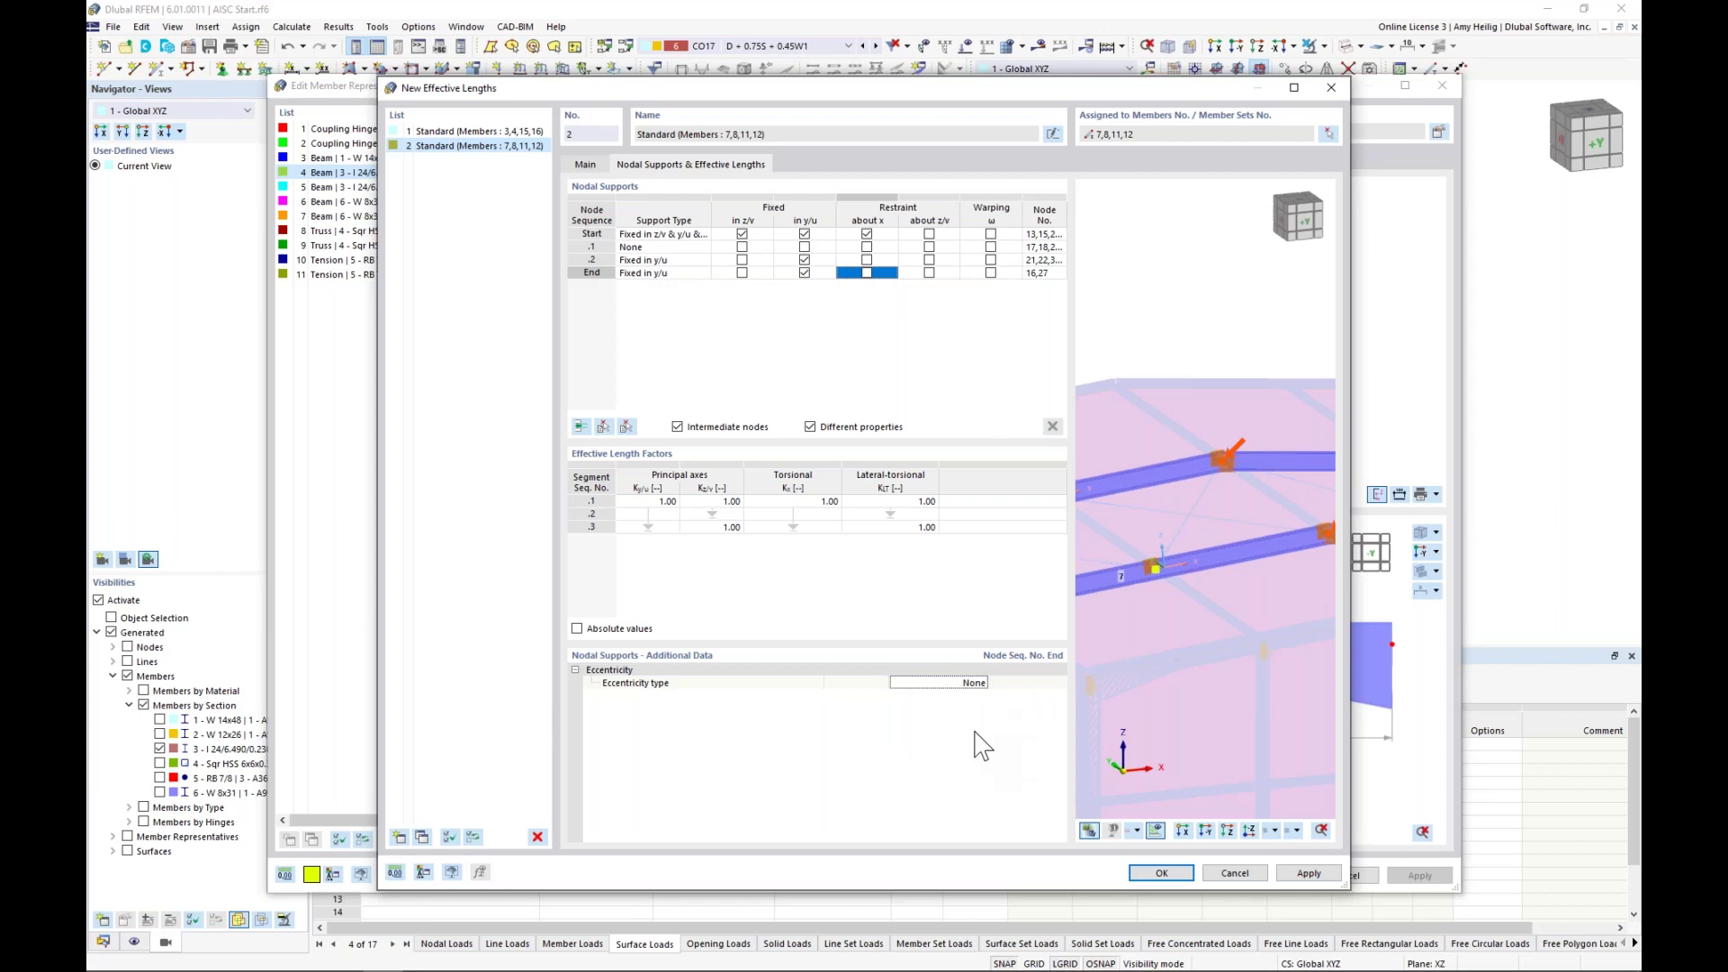
left_click(1161, 872)
middle_click_drag(1143, 648, 1077, 656, "ctrl")
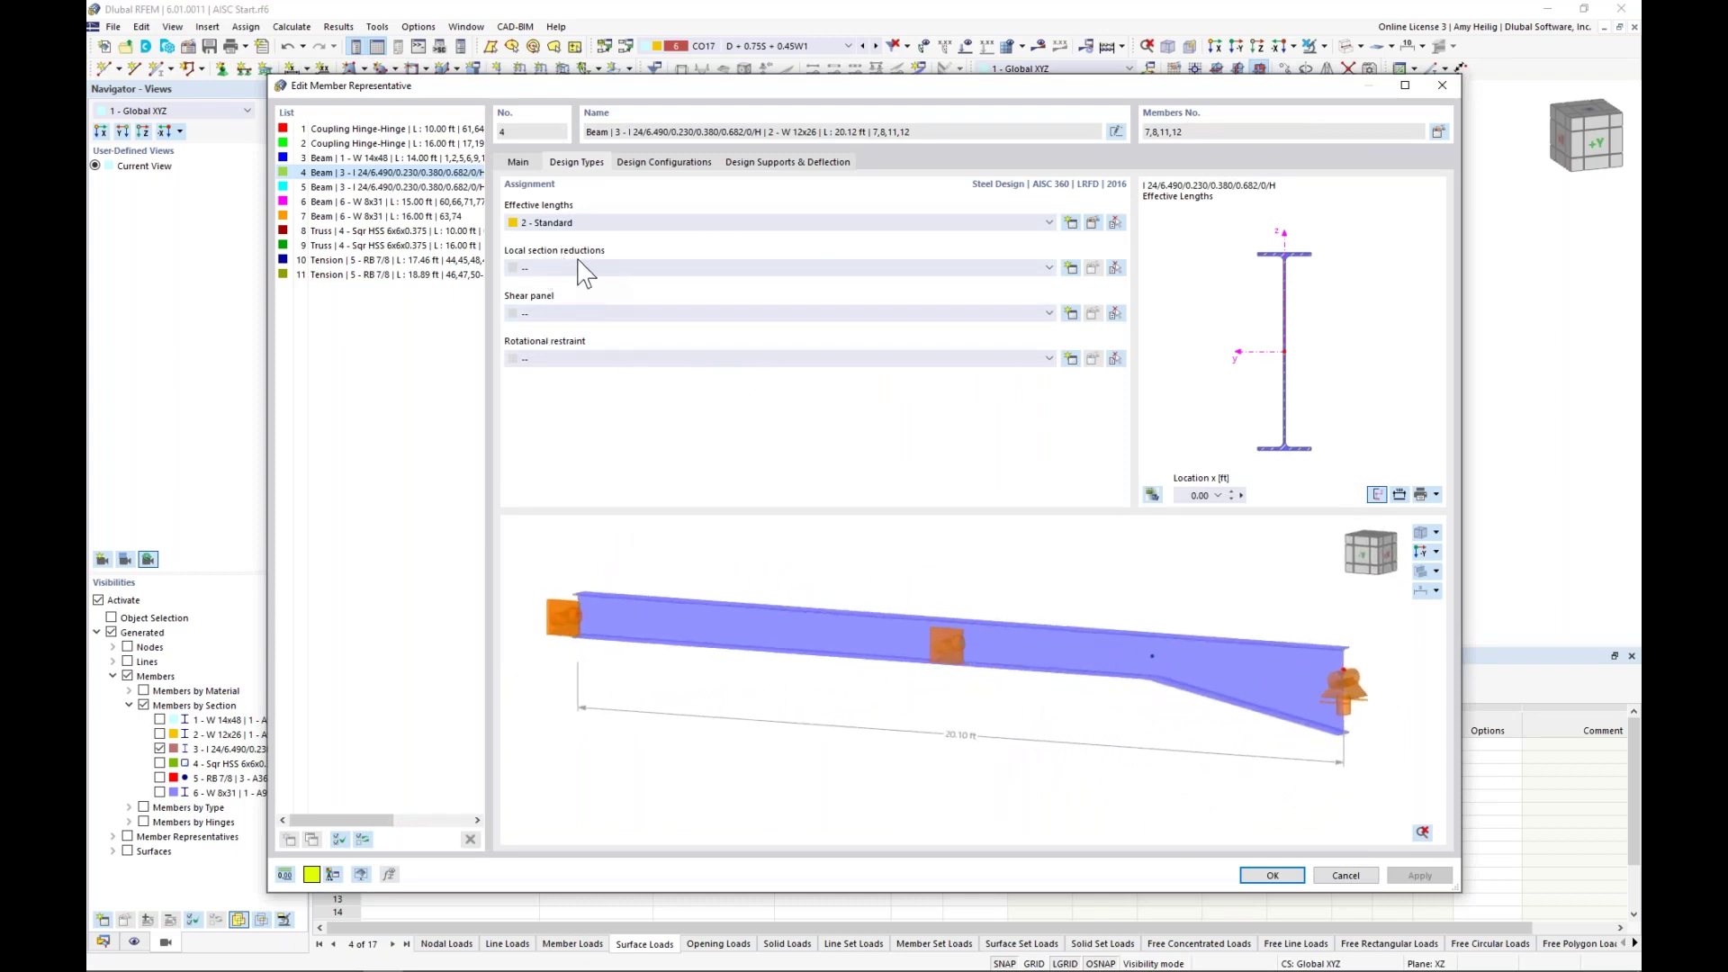
- Examine the Design Parameters reduction type in a new member local section reduction, and discard it
left_click(1070, 269)
left_click(688, 294)
left_click(692, 294)
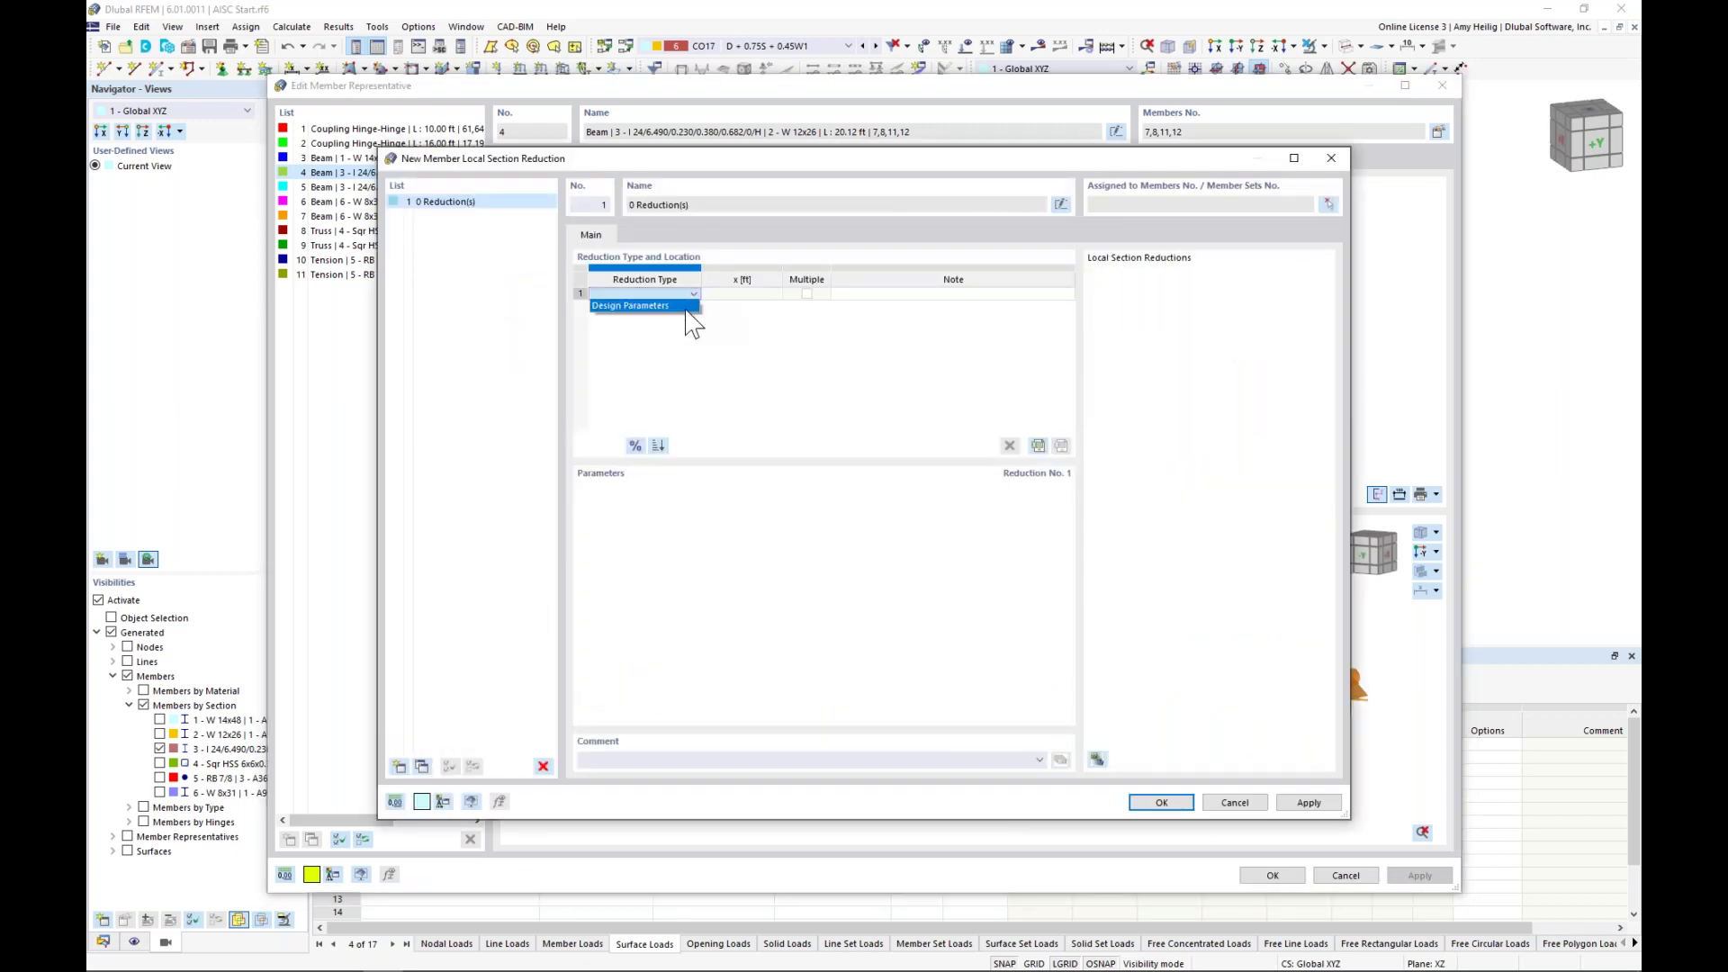
left_click(684, 307)
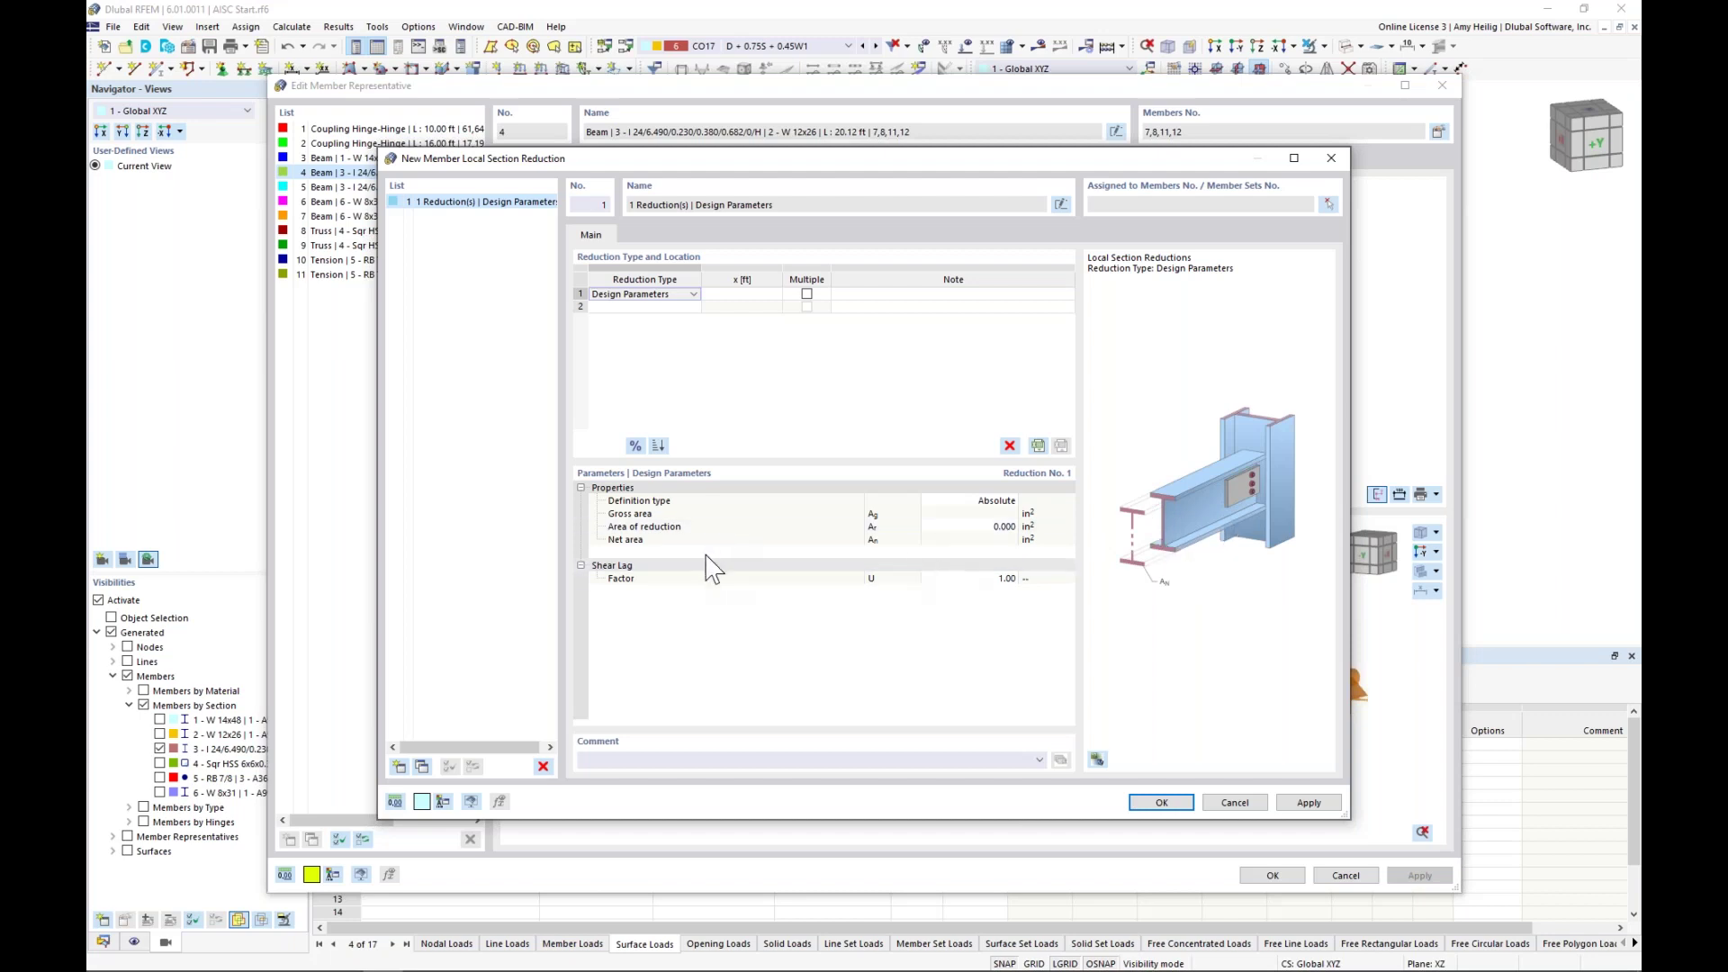
left_click(1239, 801)
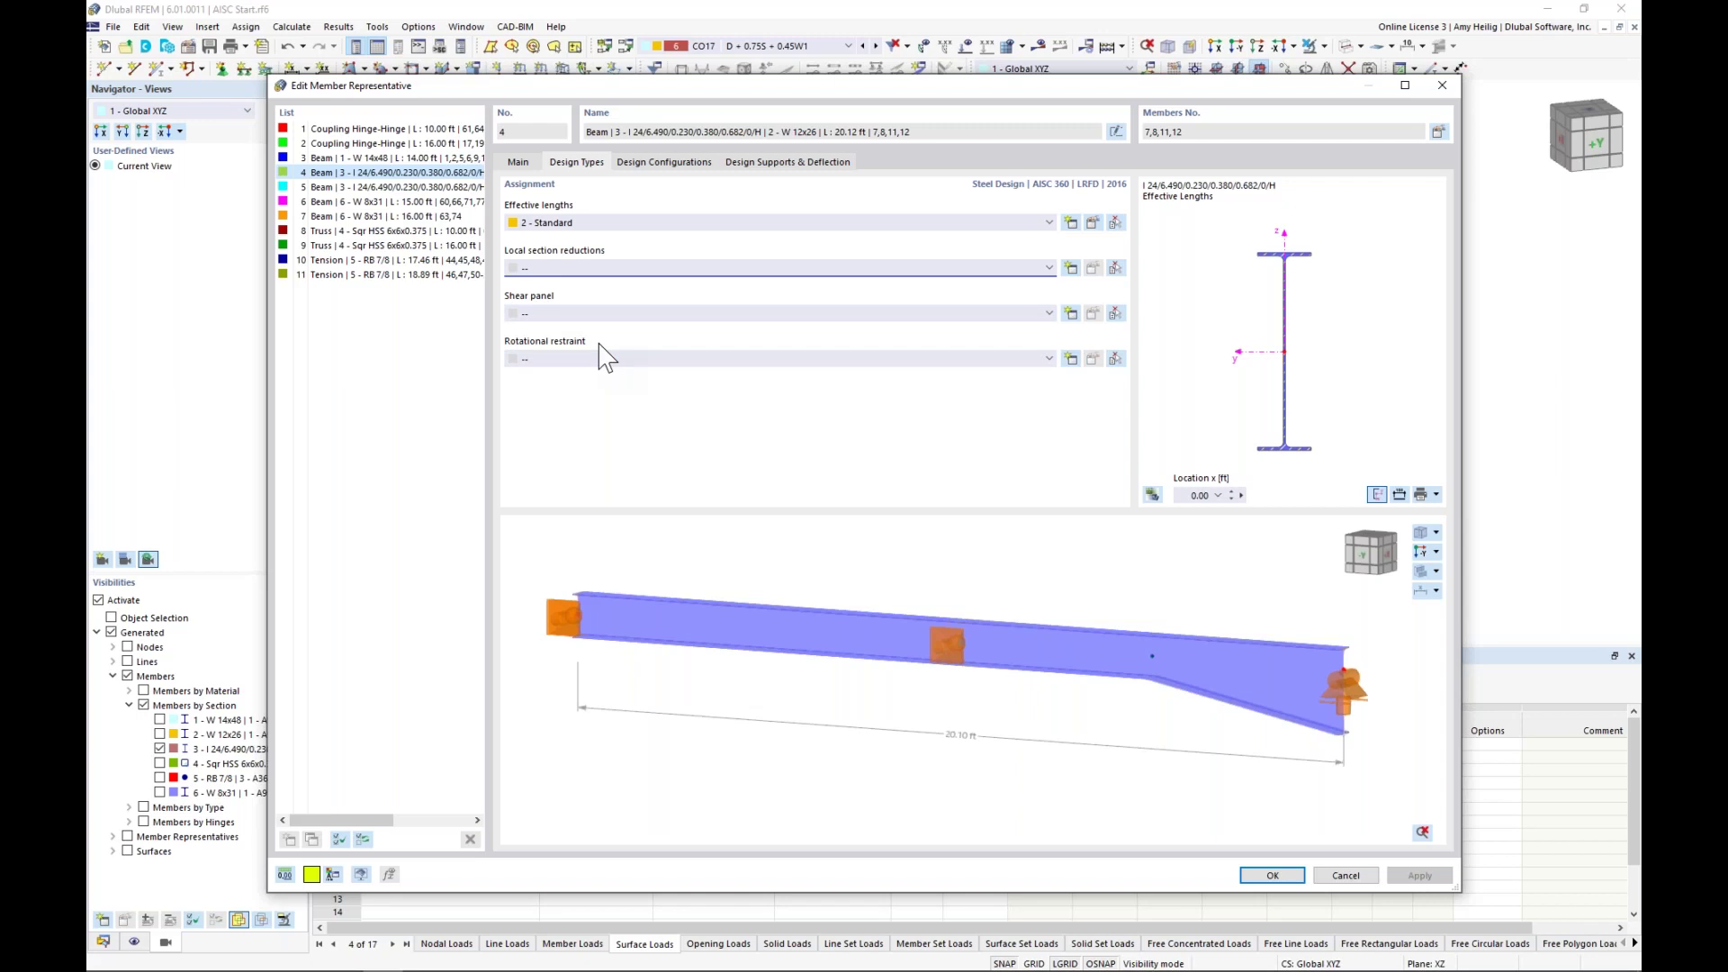
- Examine the Discrete settings of a new member rotational restraint, and discard it
left_click(1071, 360)
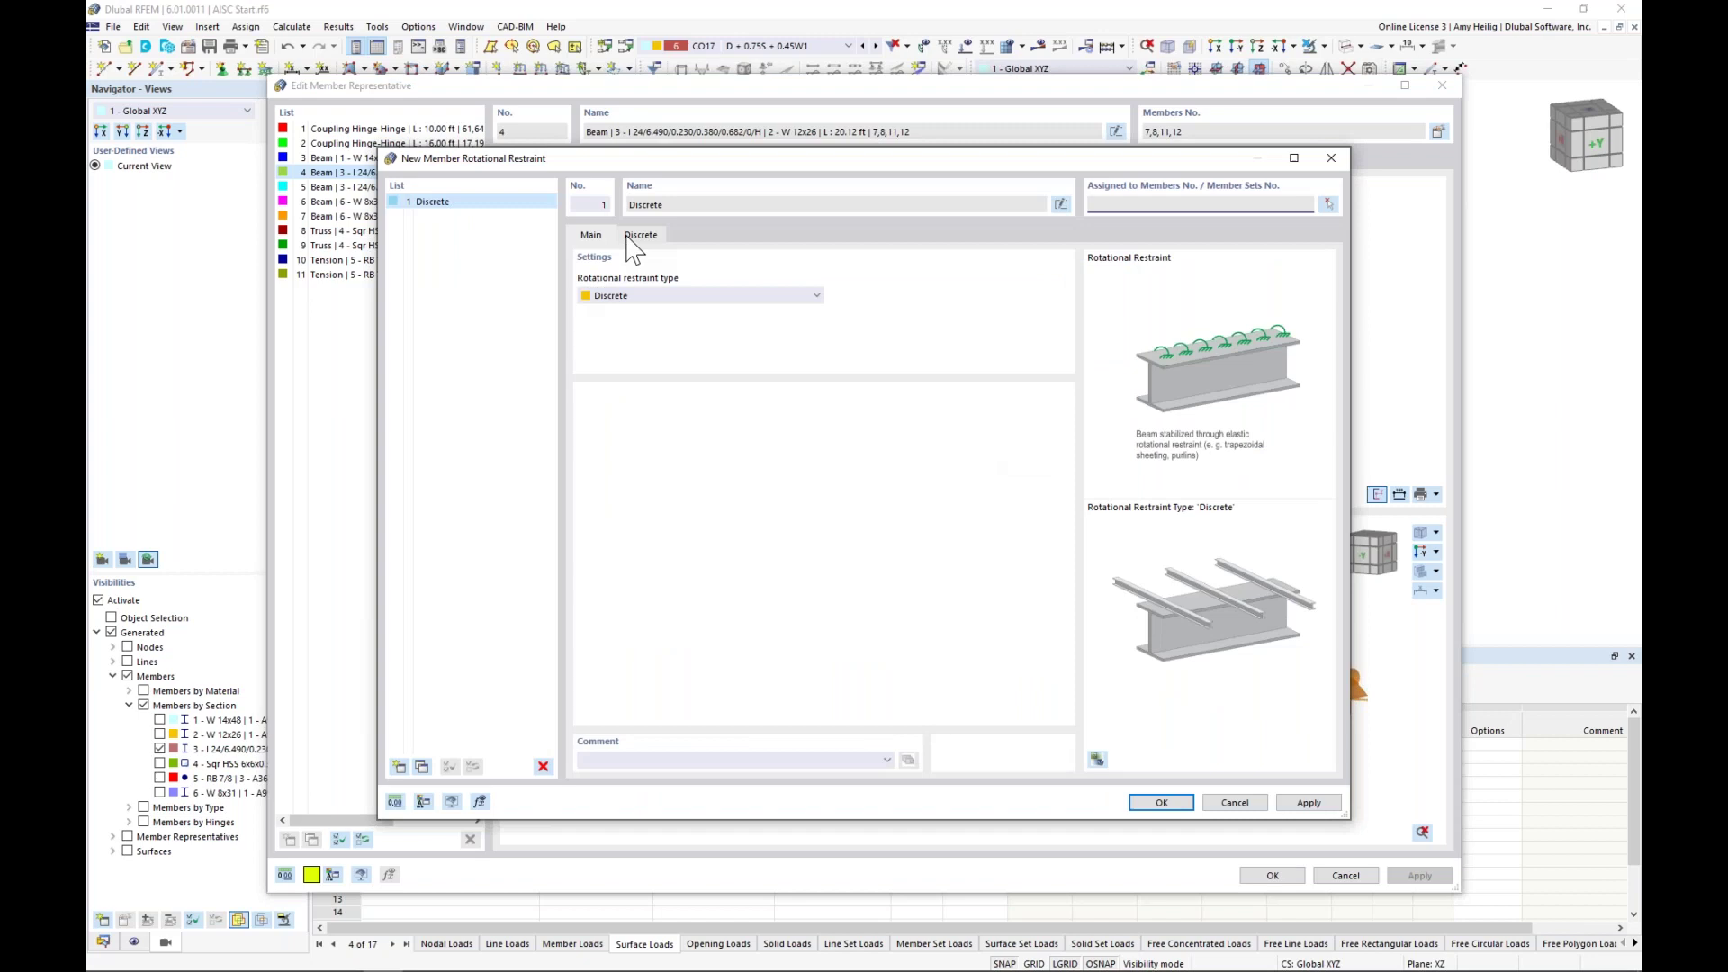
left_click(630, 236)
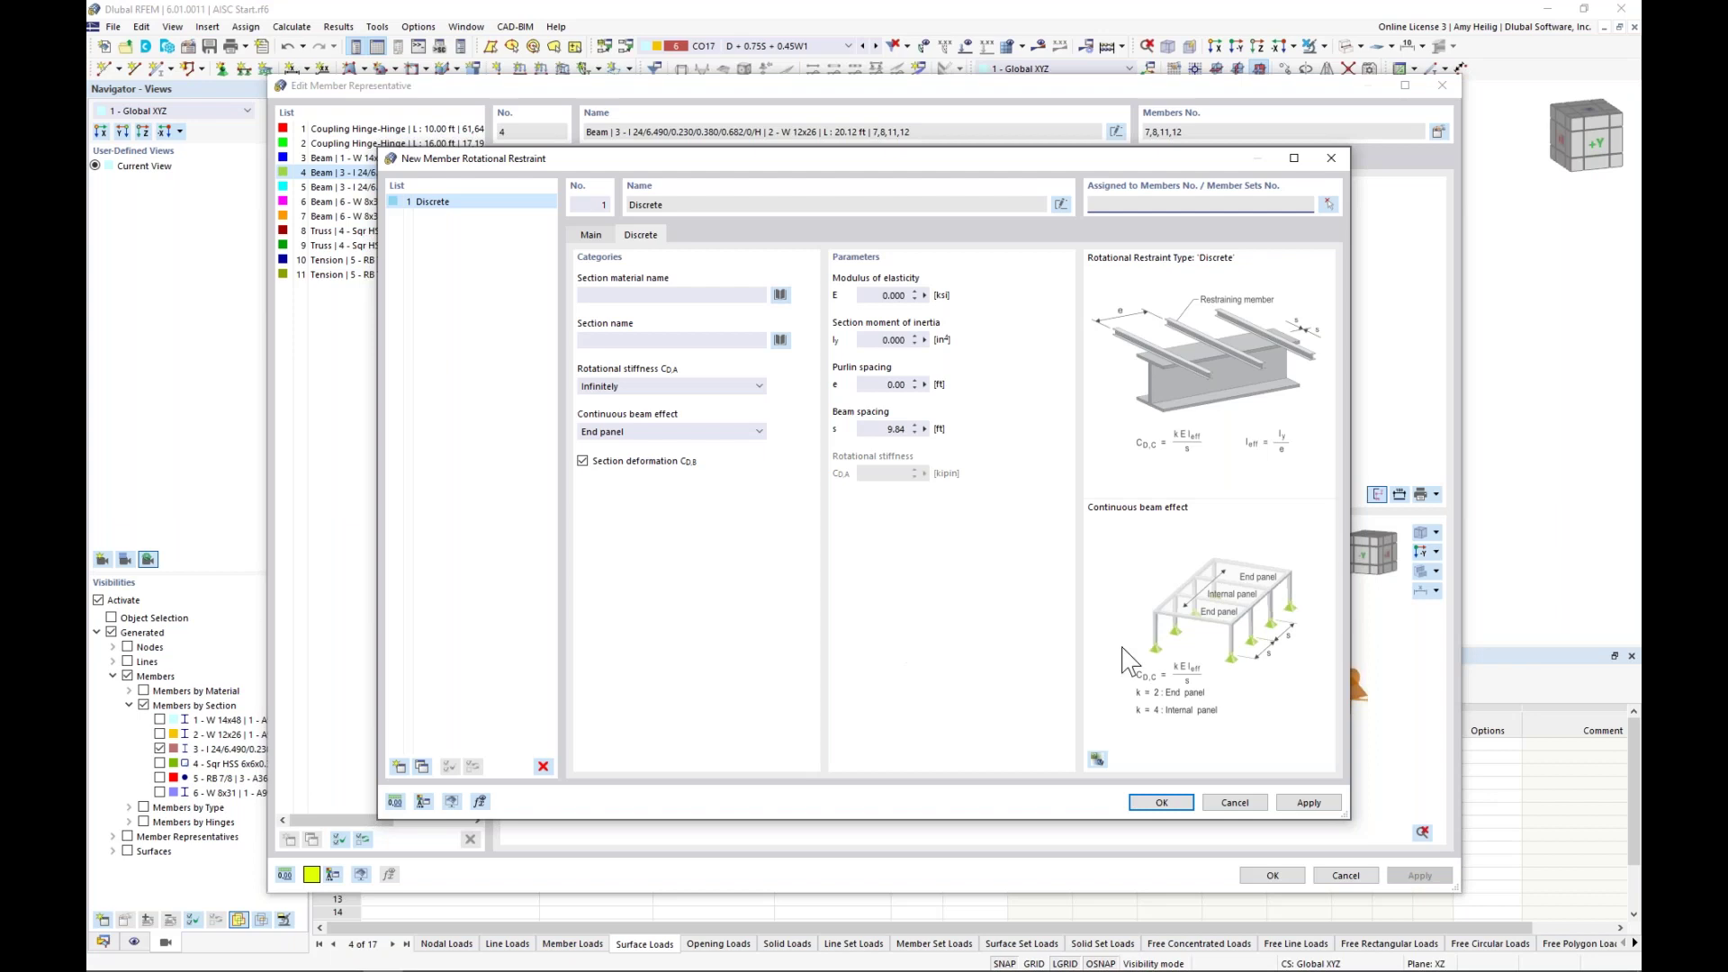
left_click(1229, 801)
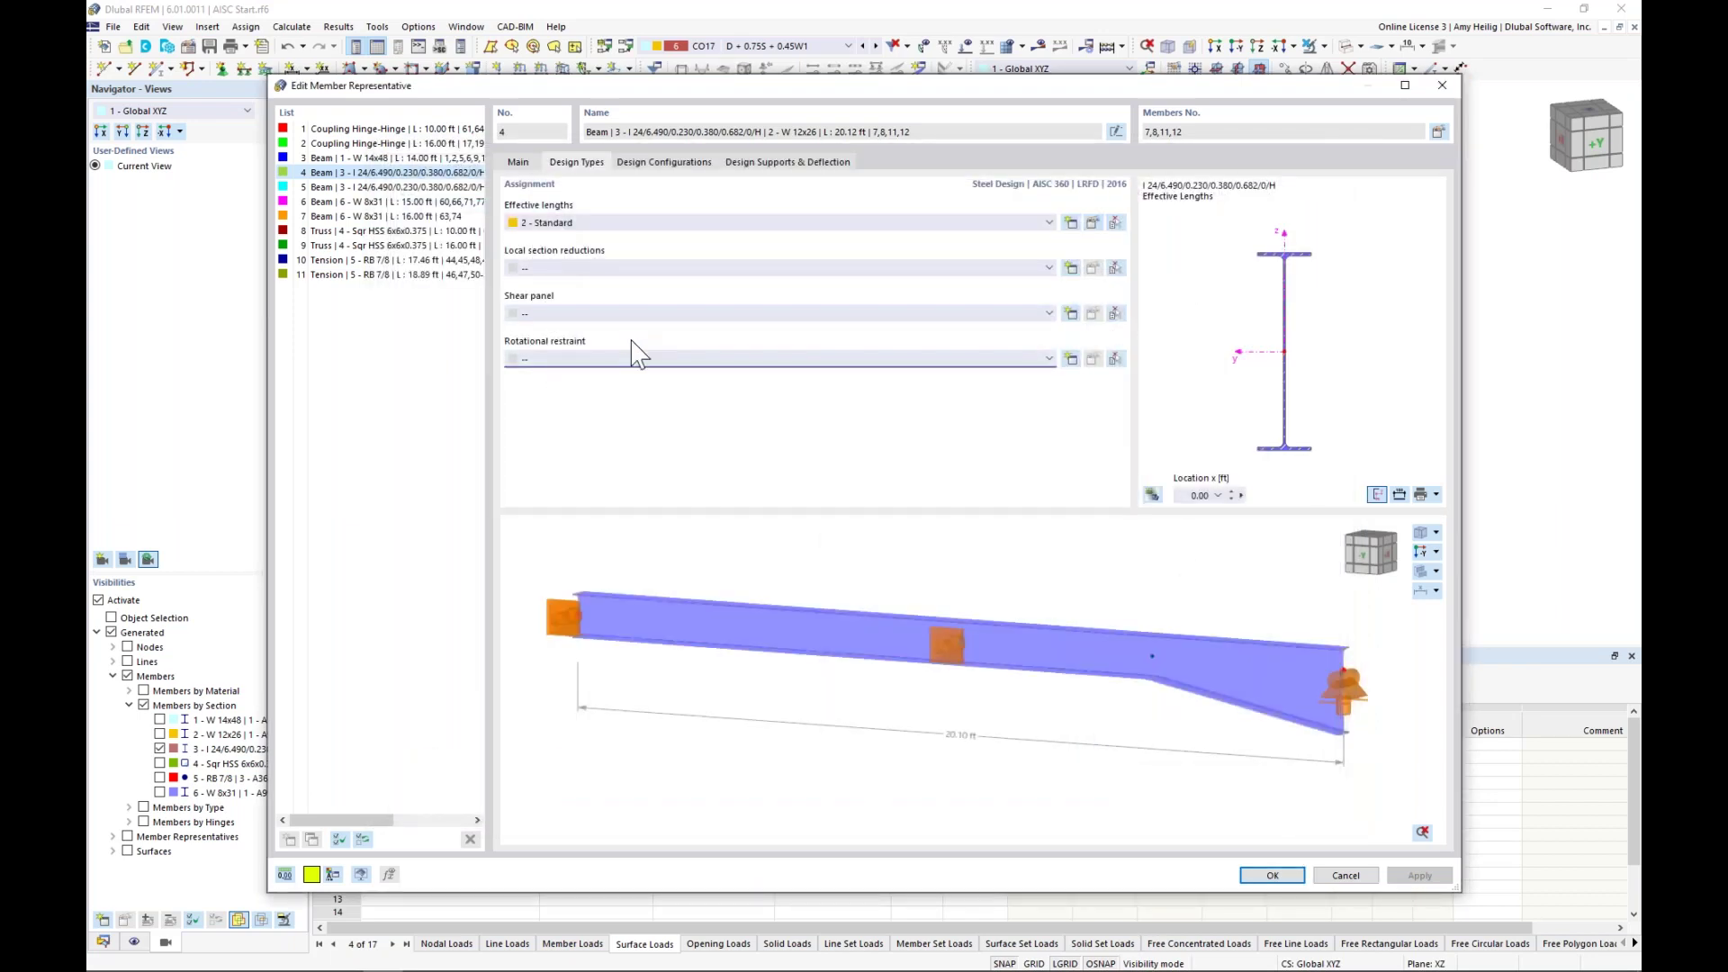
- Review the member representative's default strength and serviceability configurations and its design support and deflection settings
left_click(671, 162)
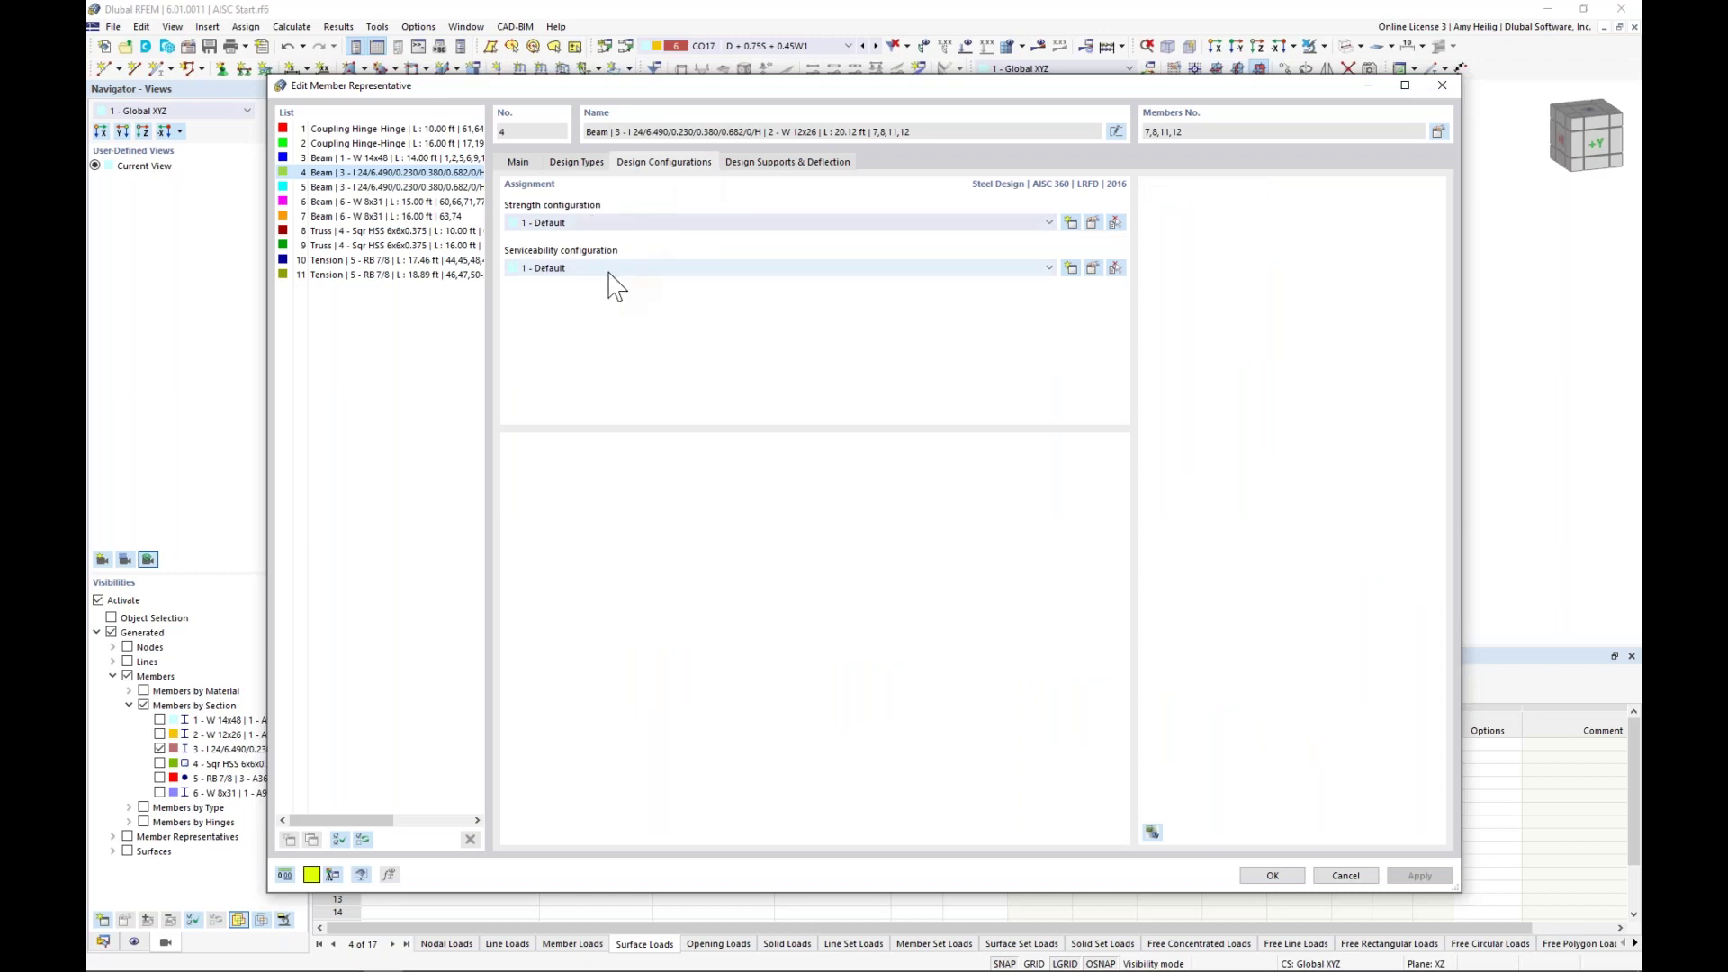
left_click(1093, 223)
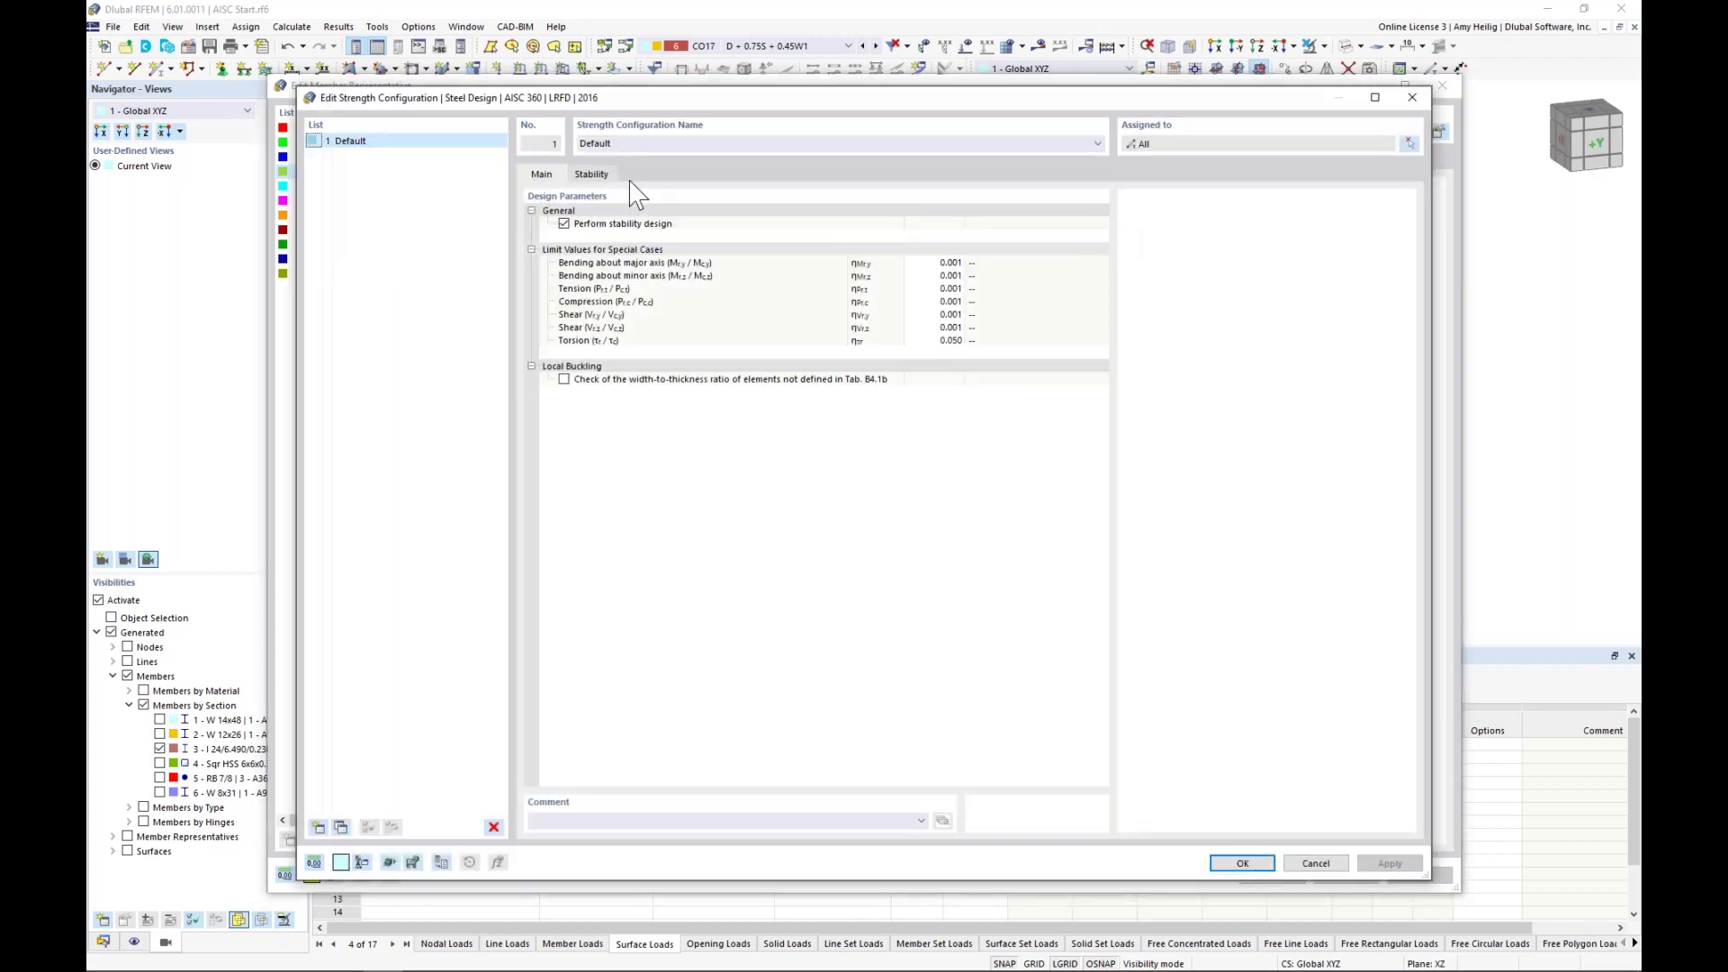
left_click(606, 177)
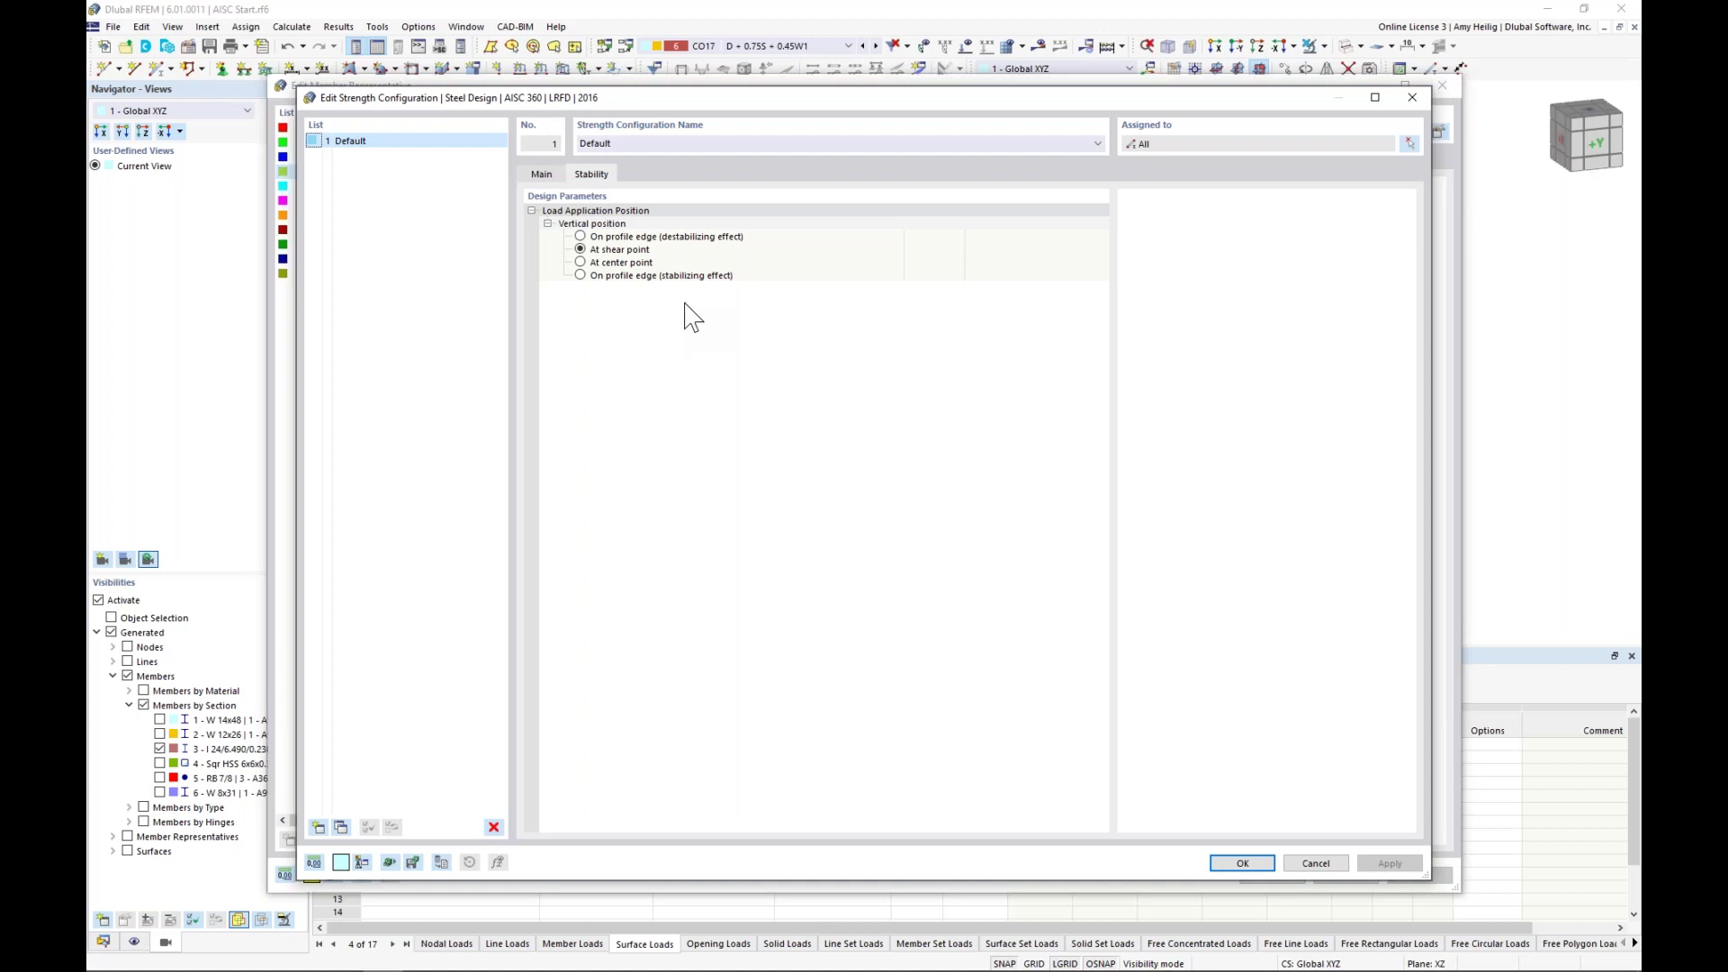
left_click(1309, 864)
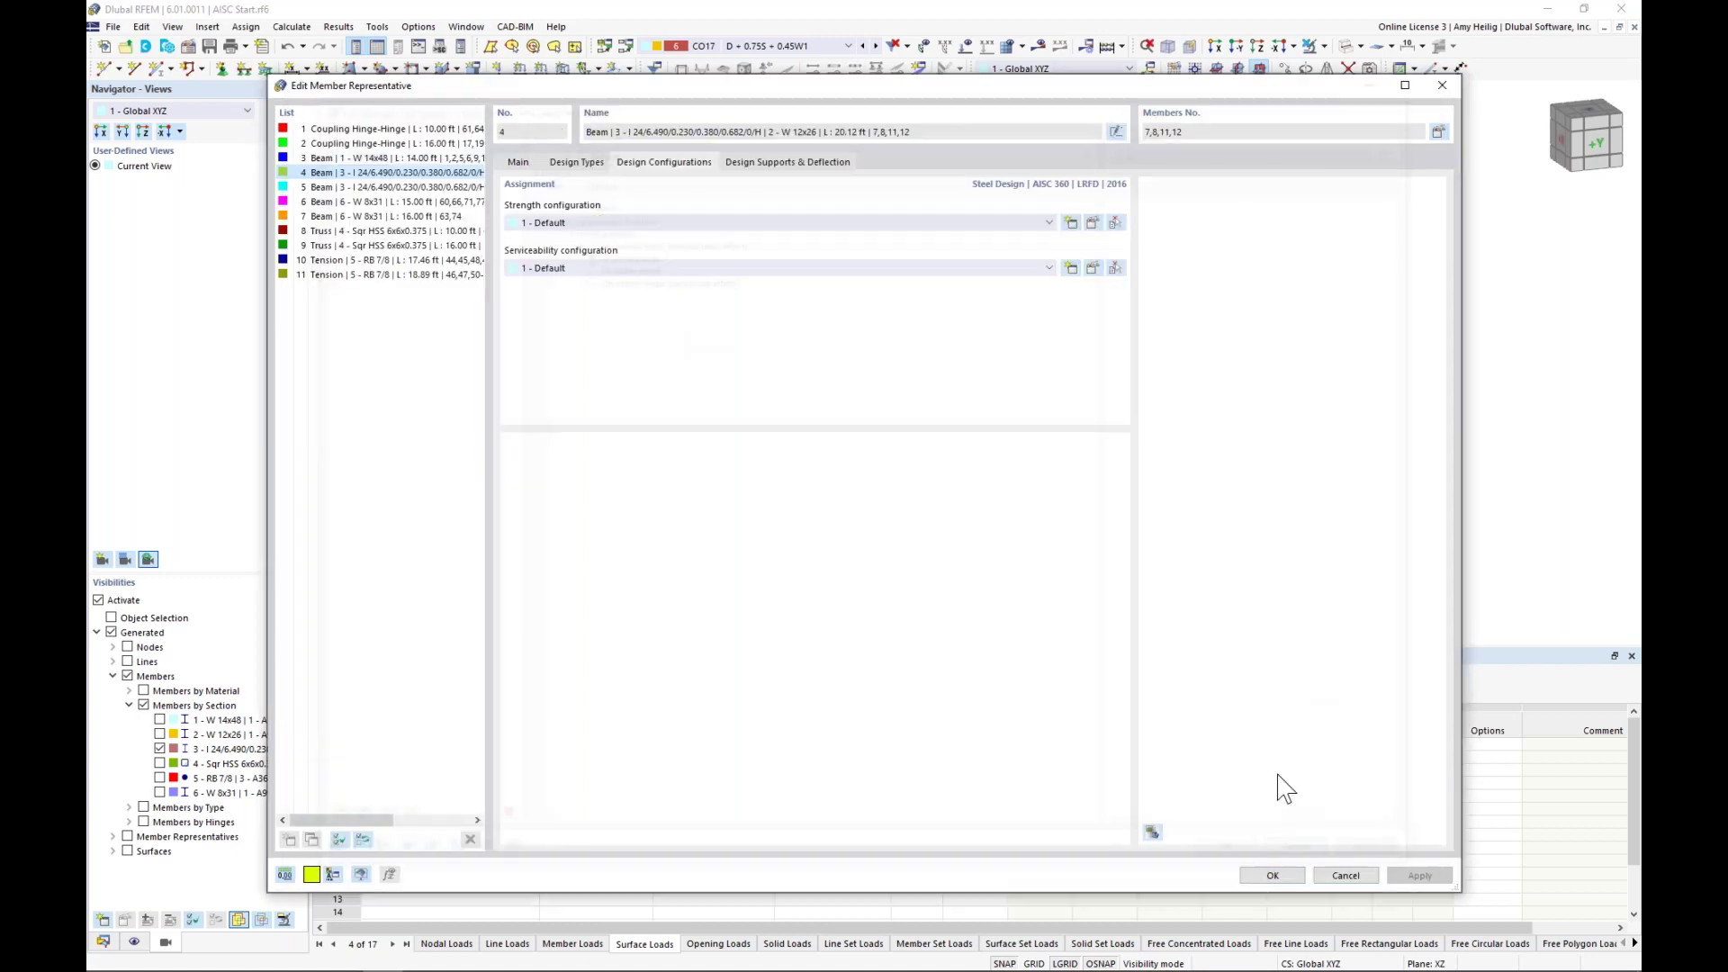
left_click(1095, 268)
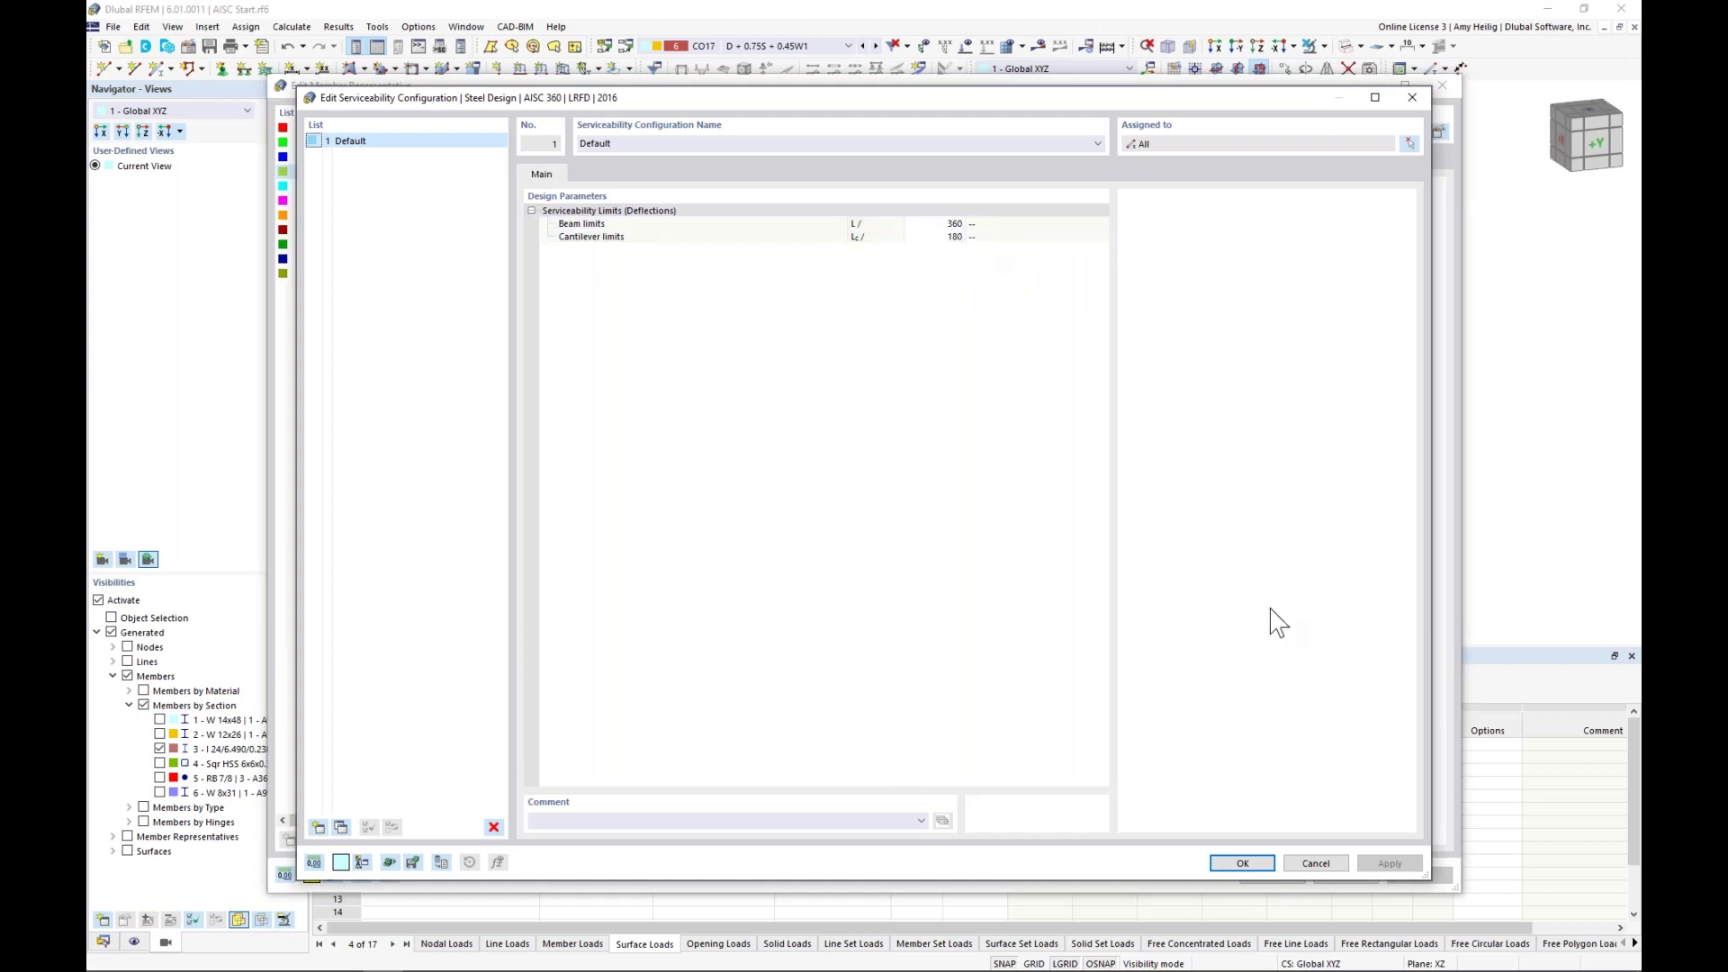
left_click(1312, 865)
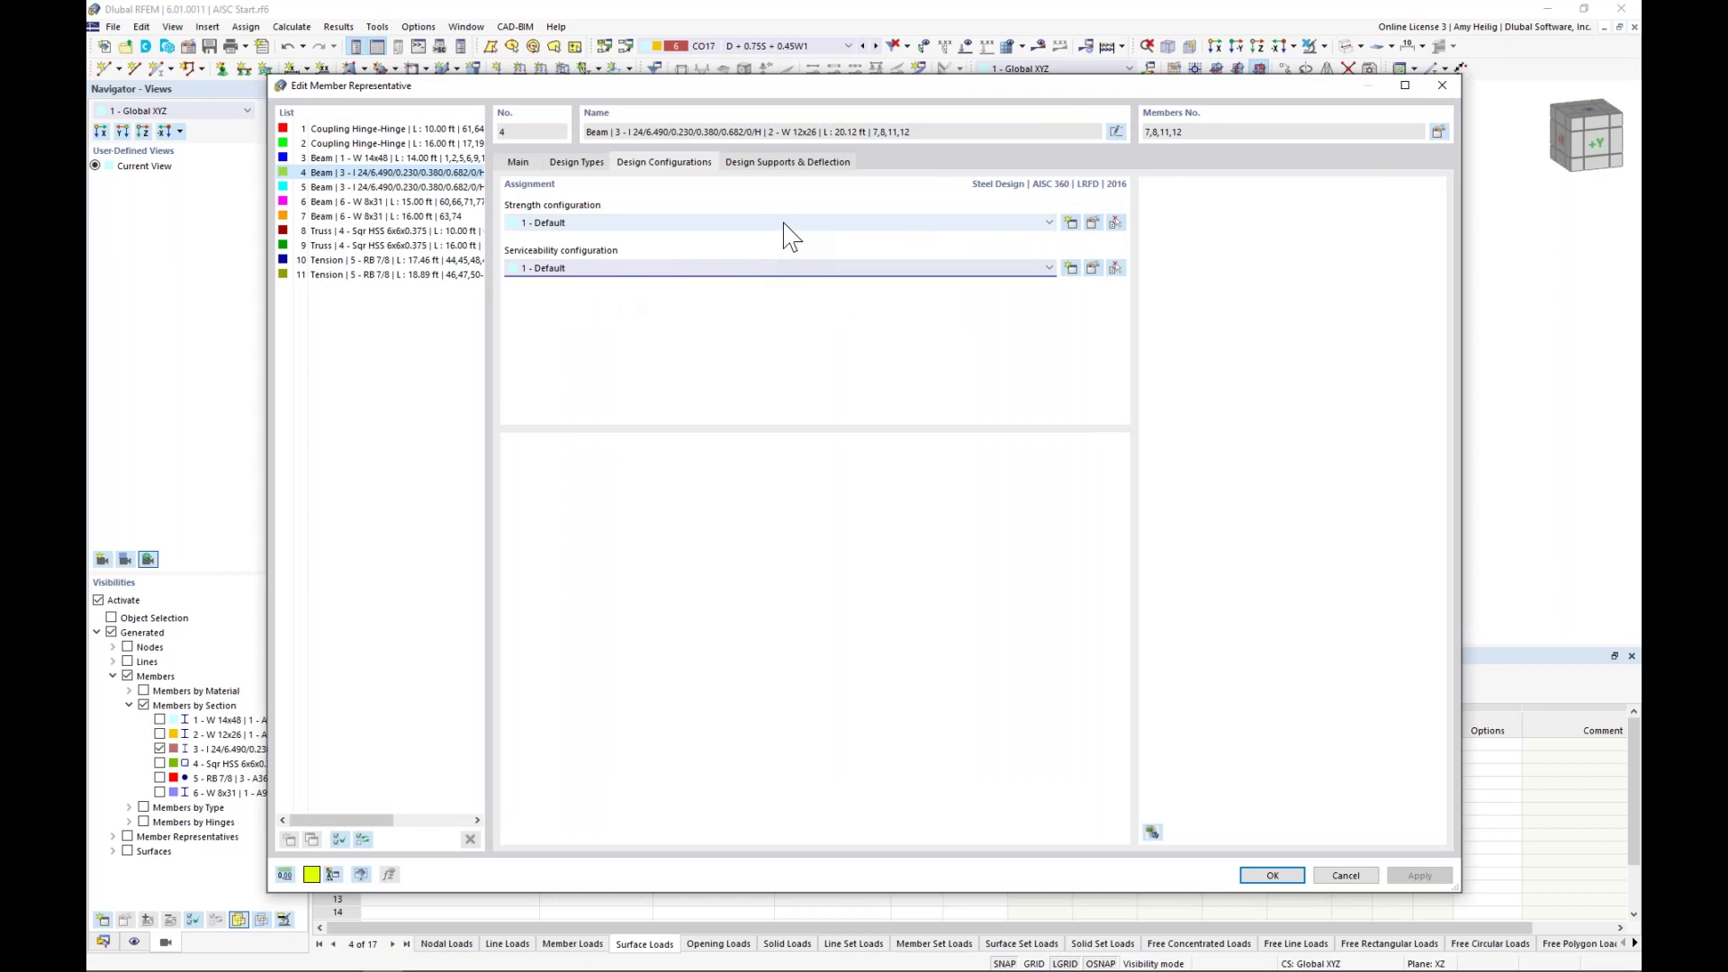
left_click(790, 163)
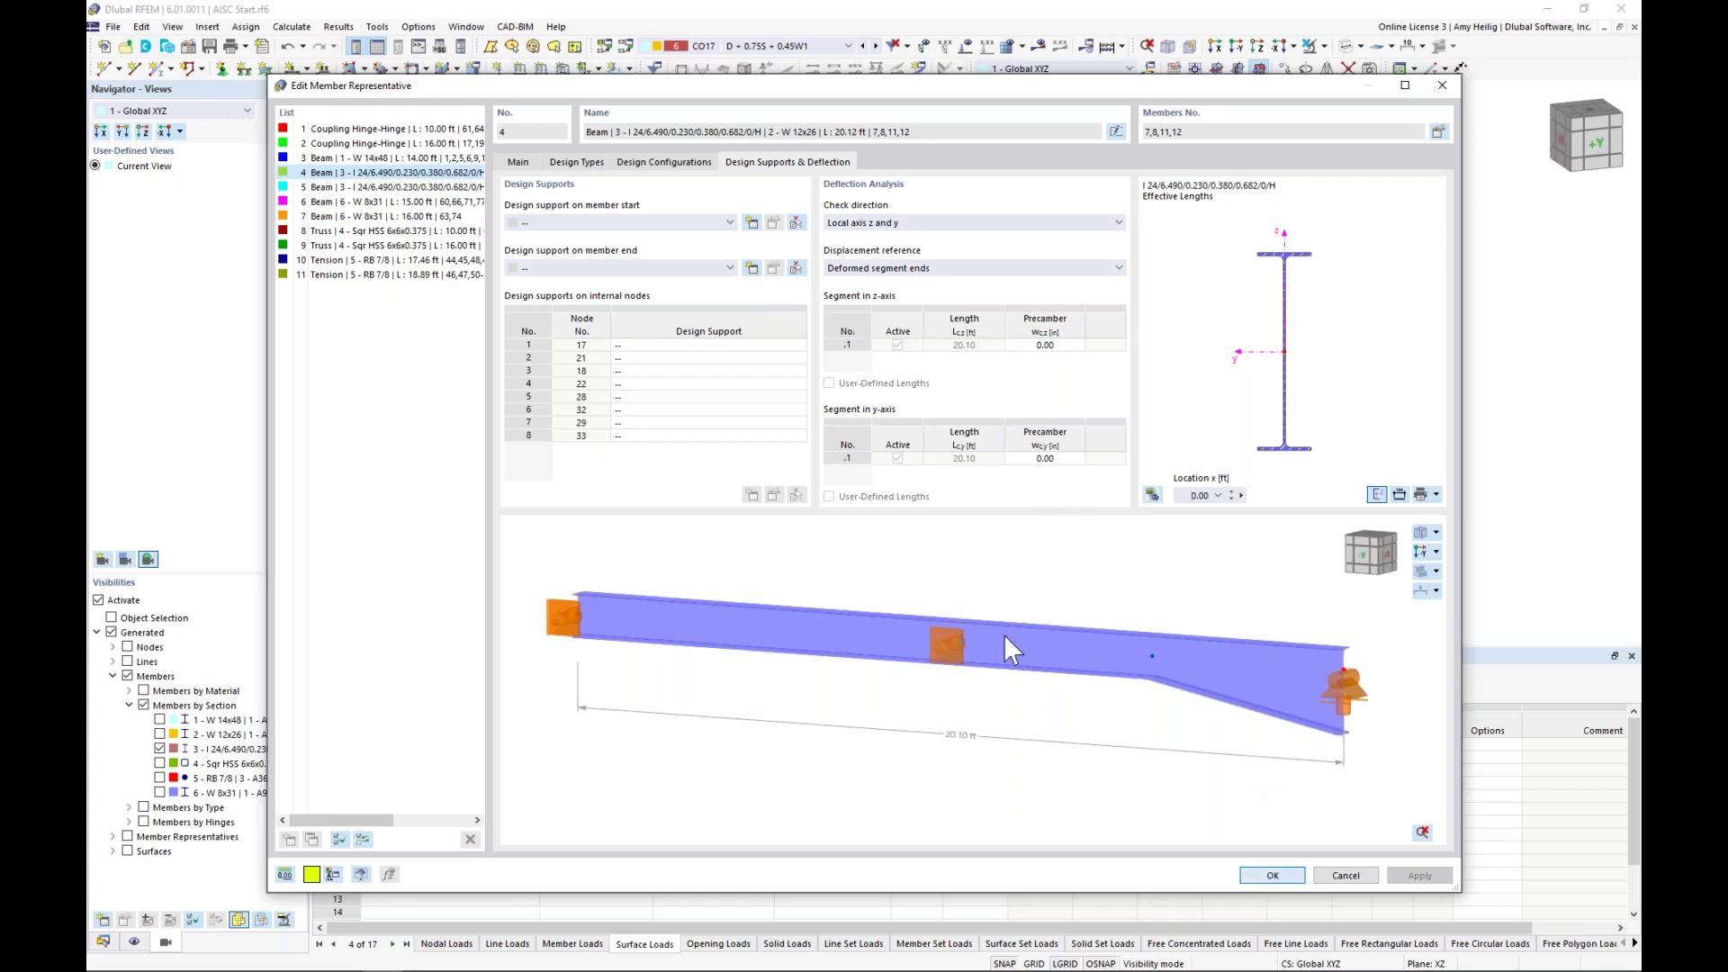
- Display the member effective lengths with their nodal supports on the model and hide their descriptions
left_click(132, 942)
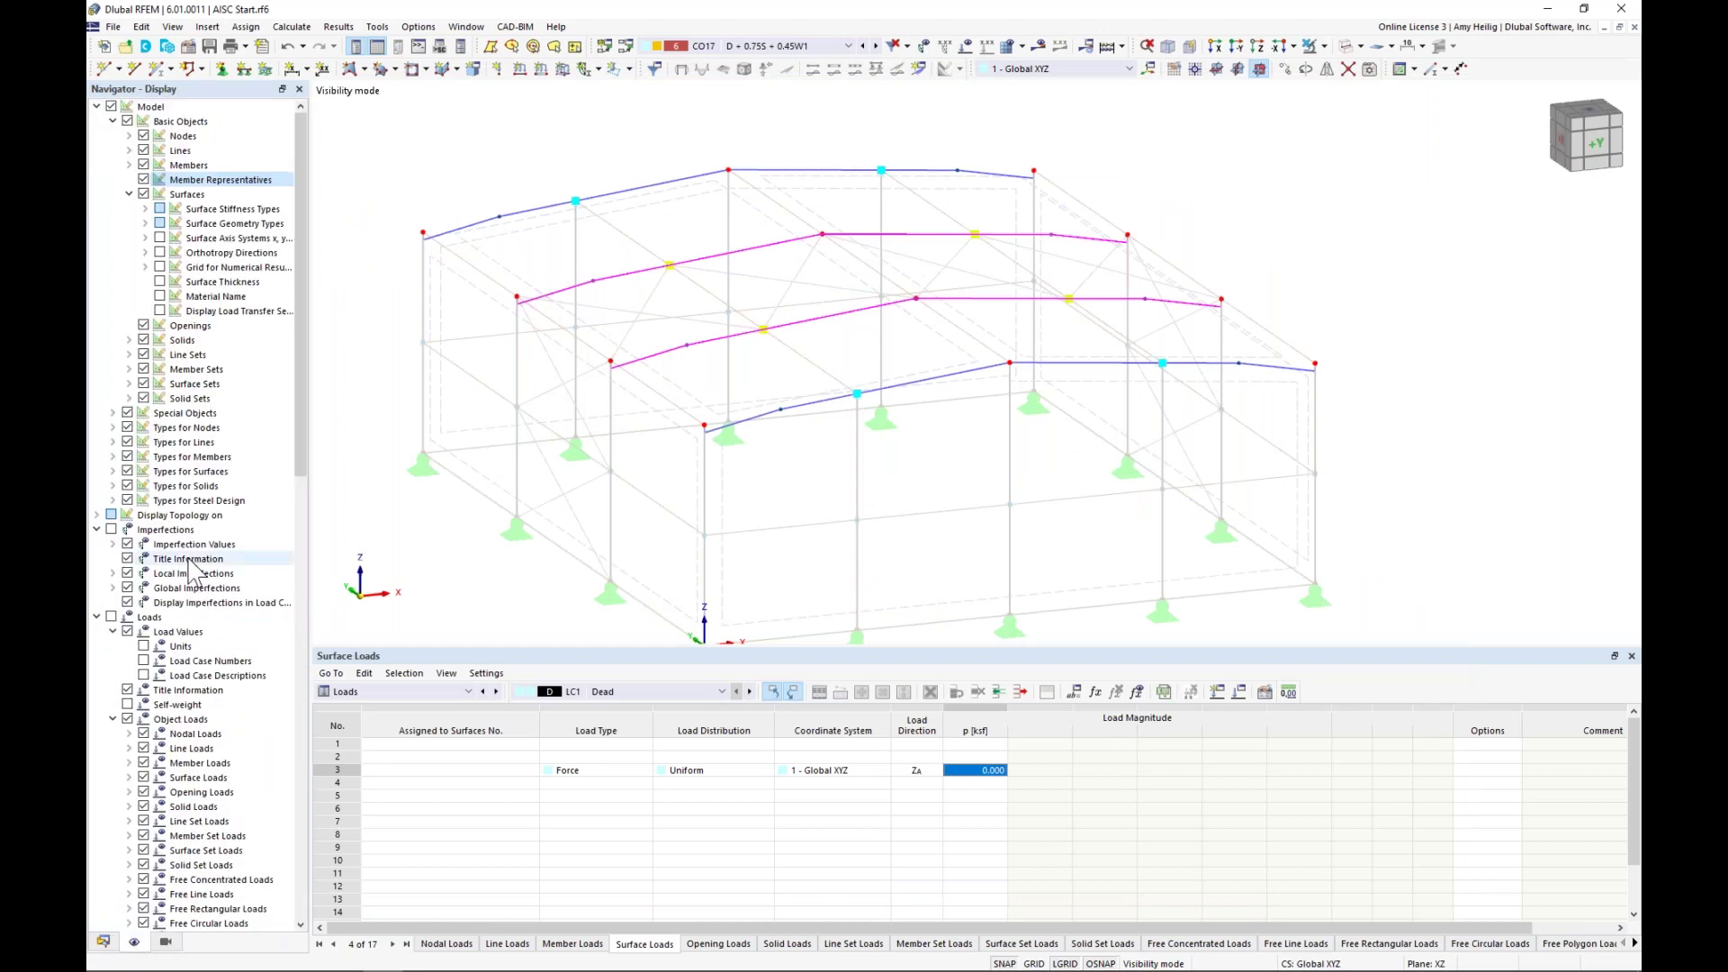
left_click(113, 500)
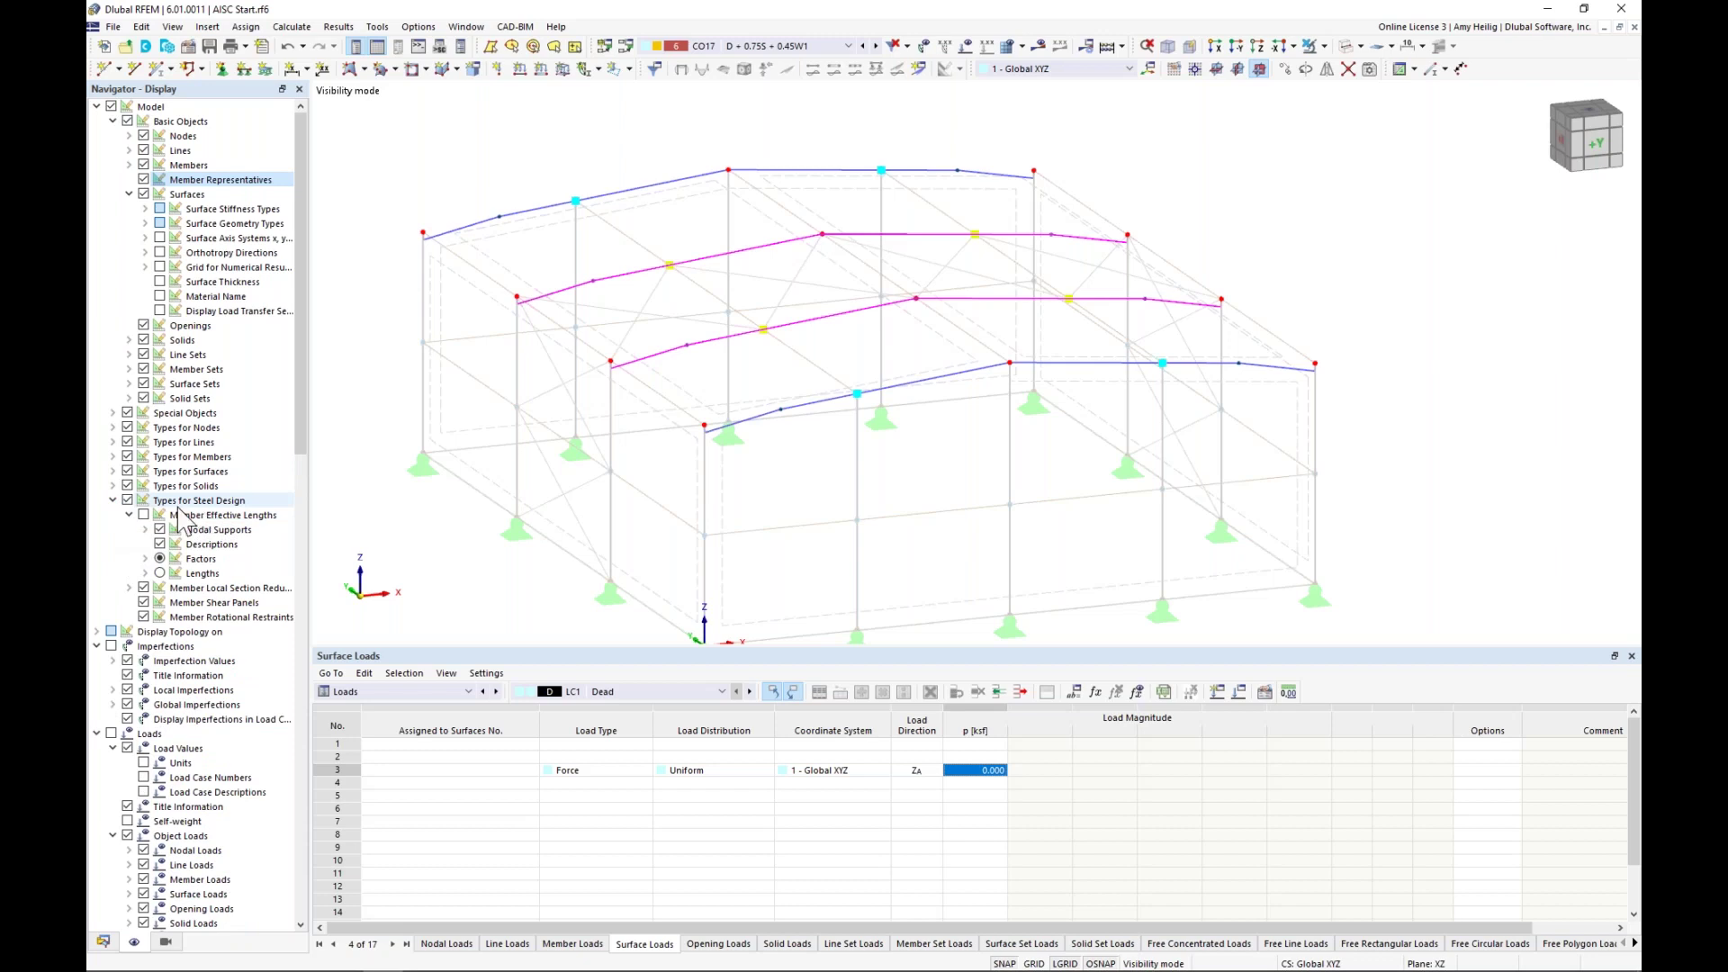
left_click(143, 516)
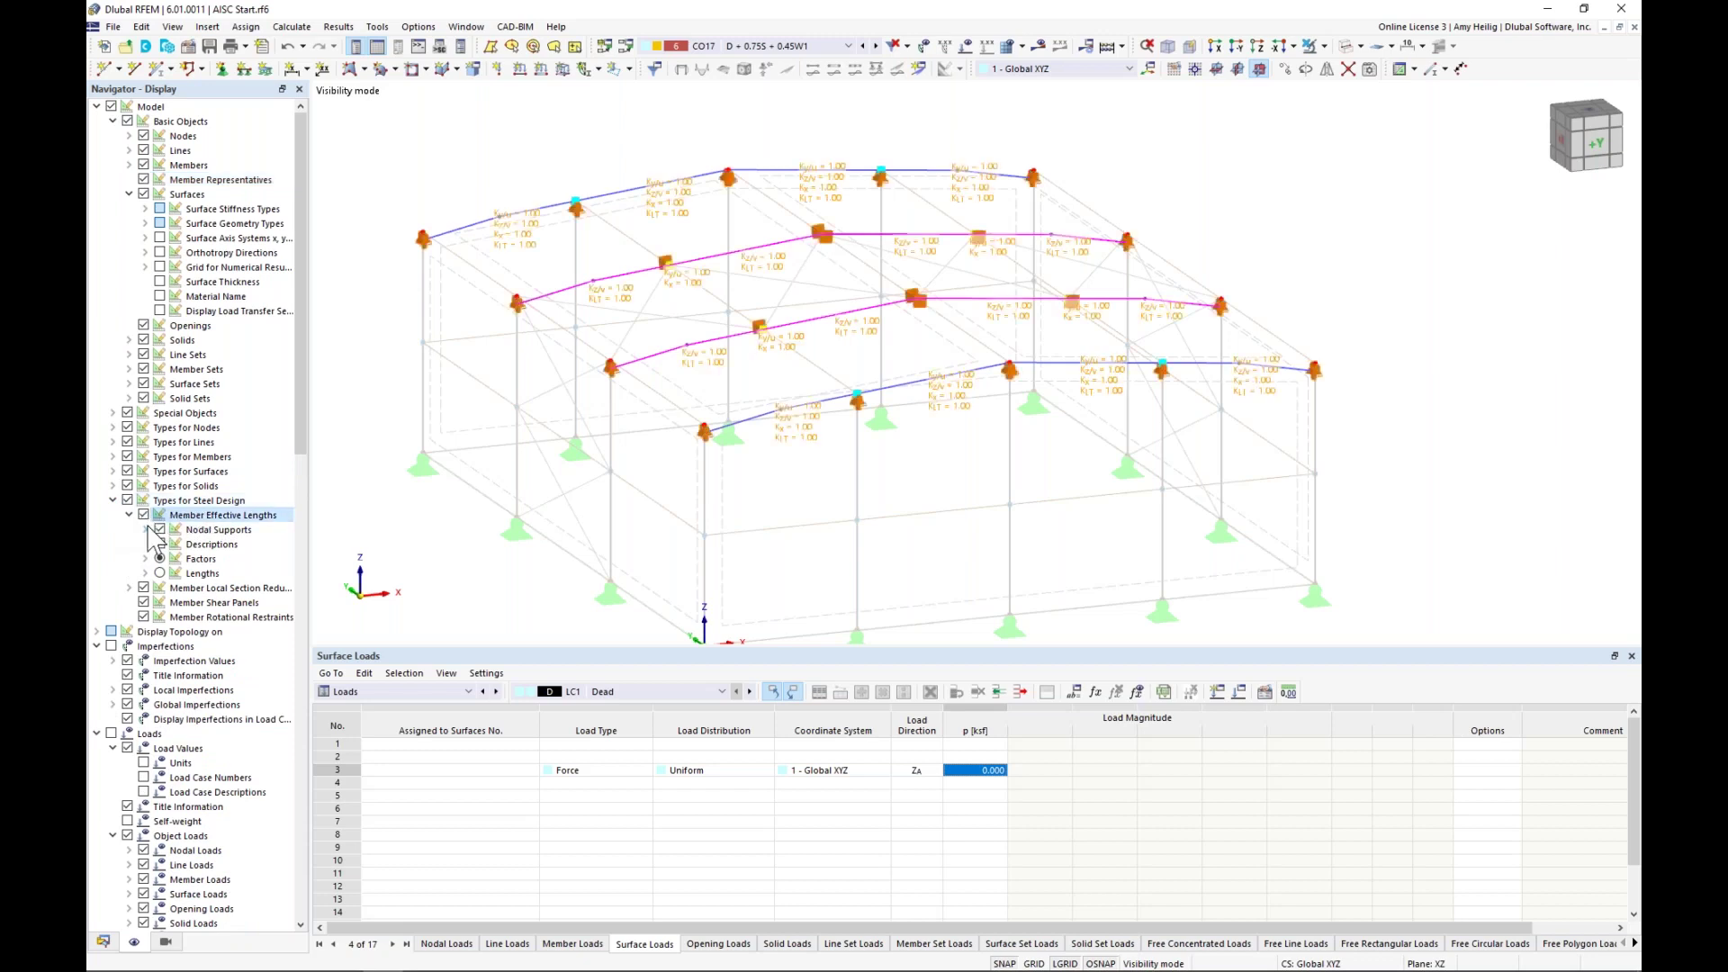
left_click(145, 529)
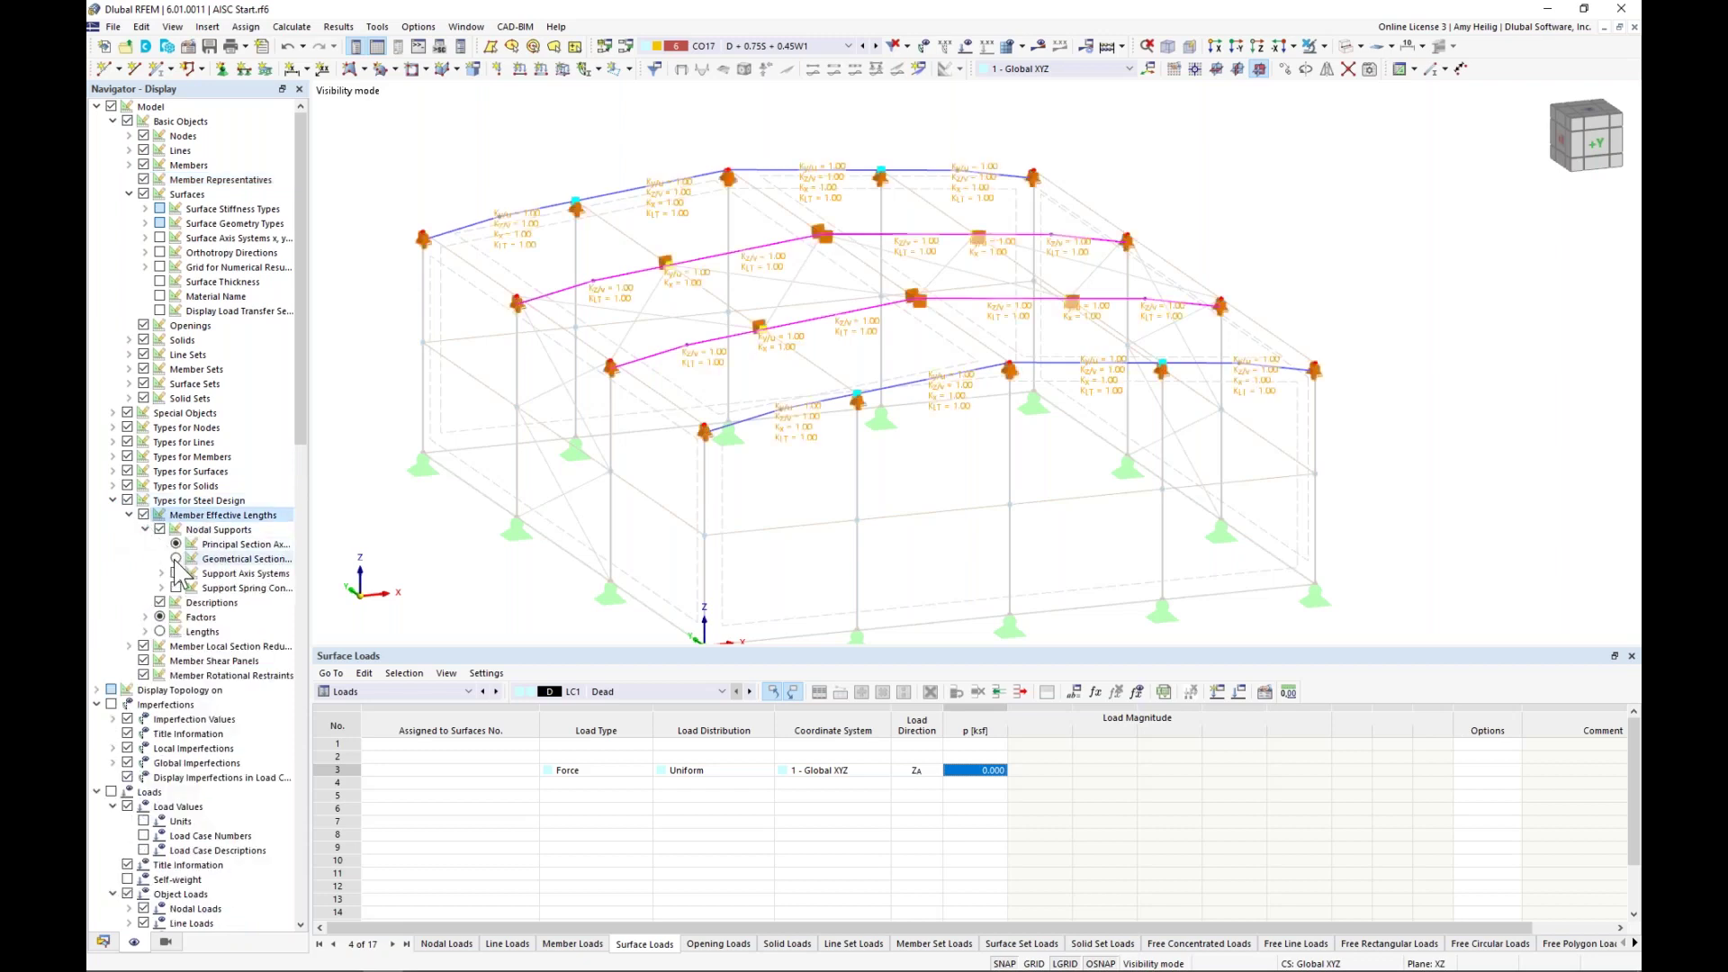
left_click(160, 602)
middle_click_drag(736, 470, 1029, 451, "ctrl")
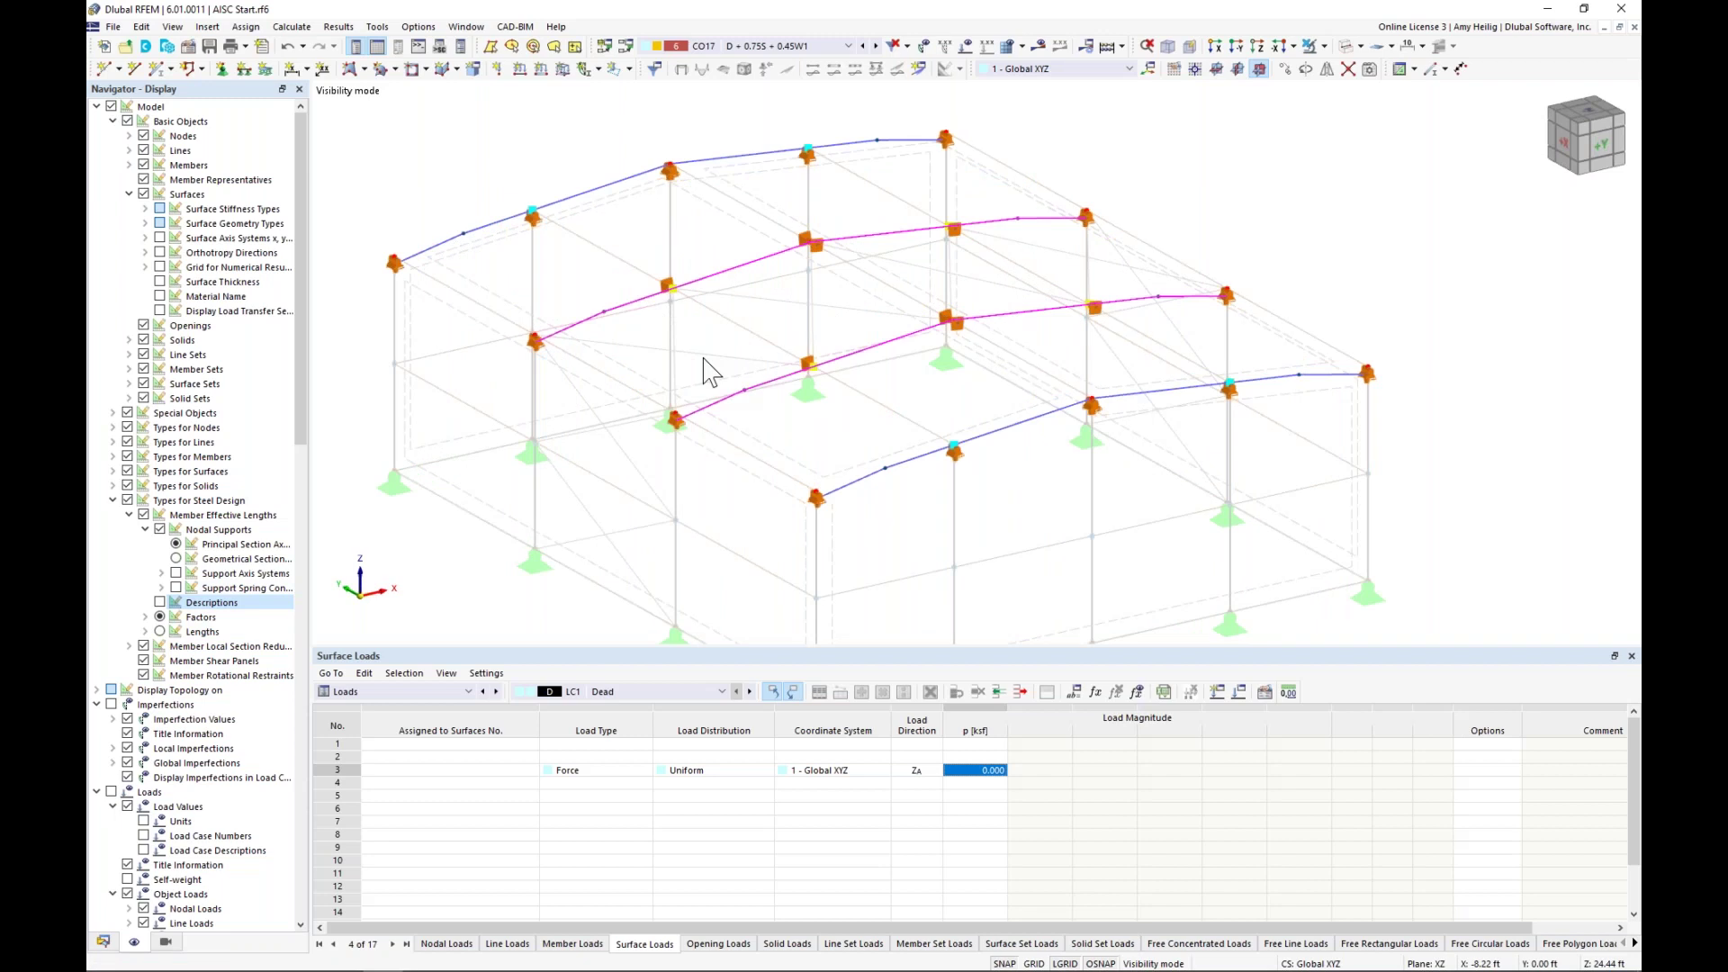
mouse_move(541, 363)
scroll(520, 427, "down", 1)
middle_click_drag(520, 427, 560, 368)
- Open the Steel Design design situations and set DS2, Section 2.4 (ASD), to the serviceability limit state
left_click(447, 691)
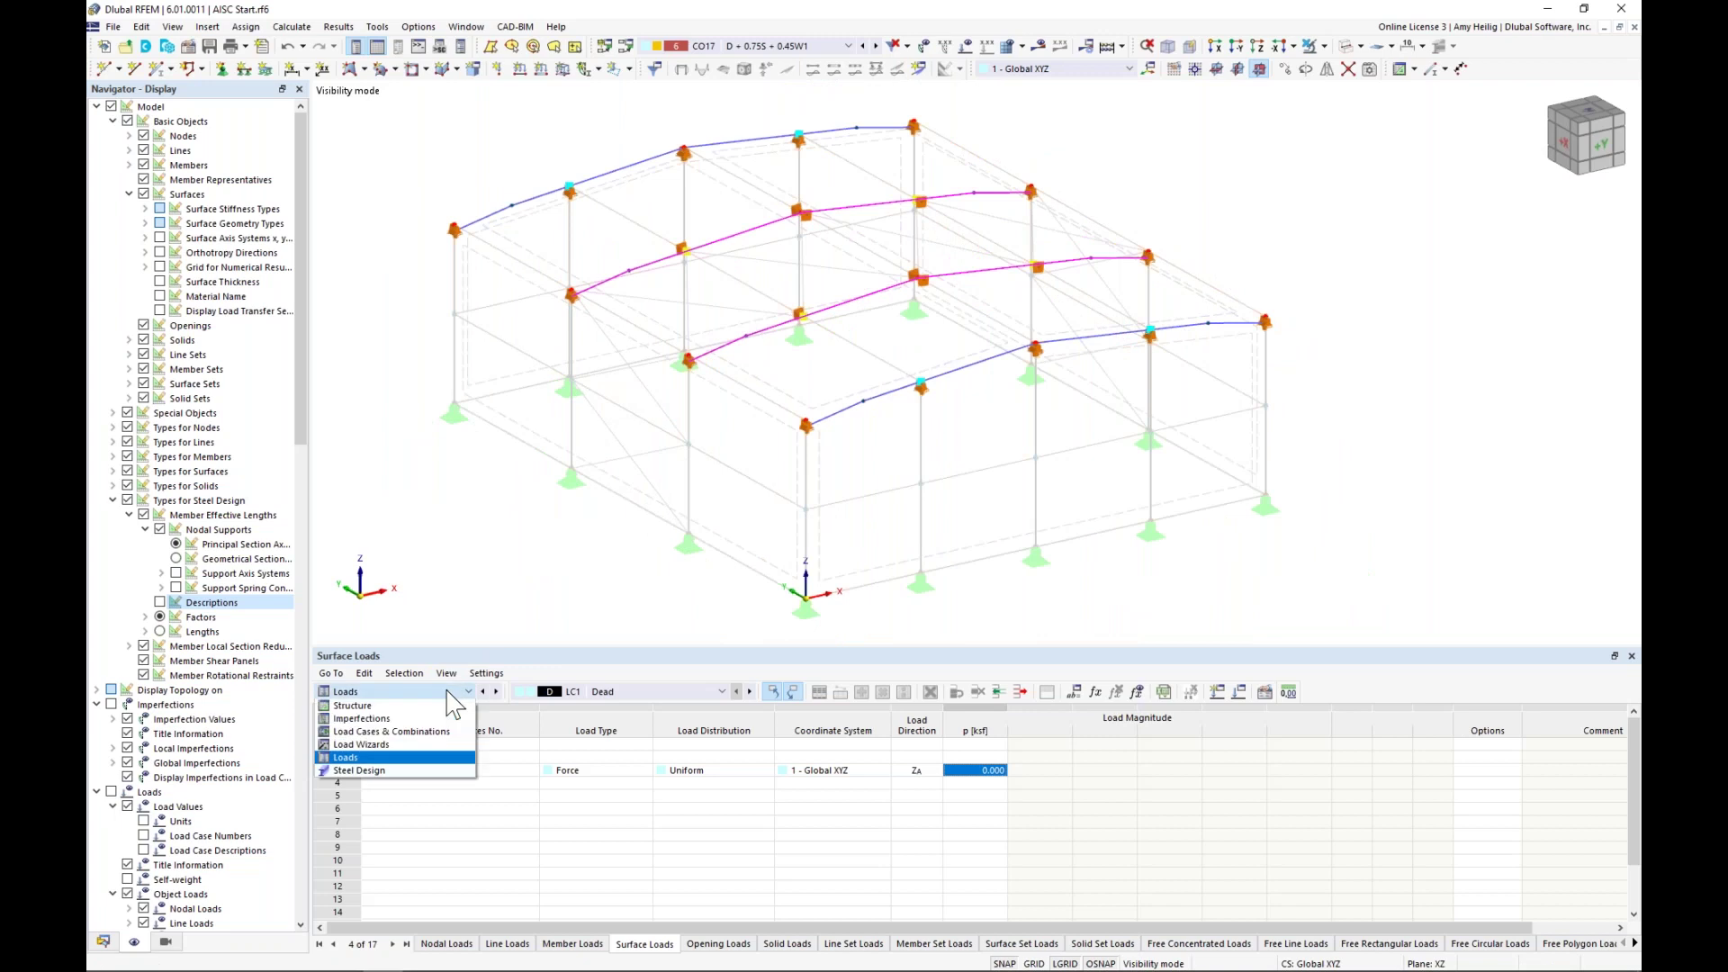
left_click(400, 772)
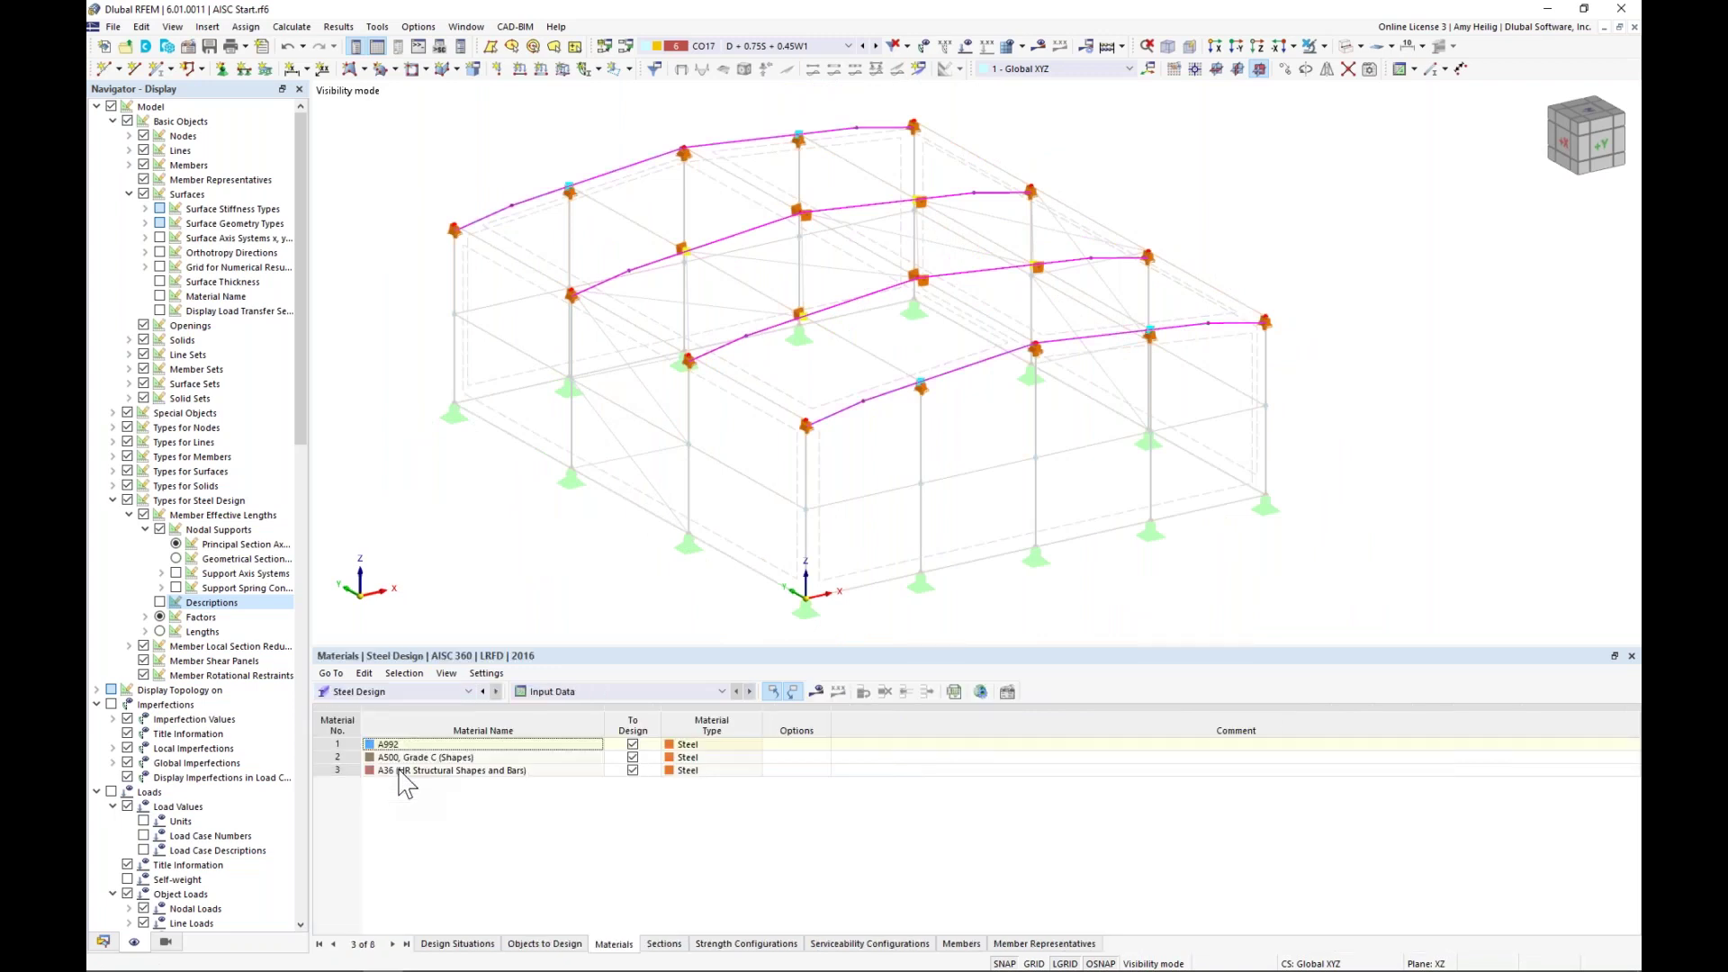
left_click(457, 943)
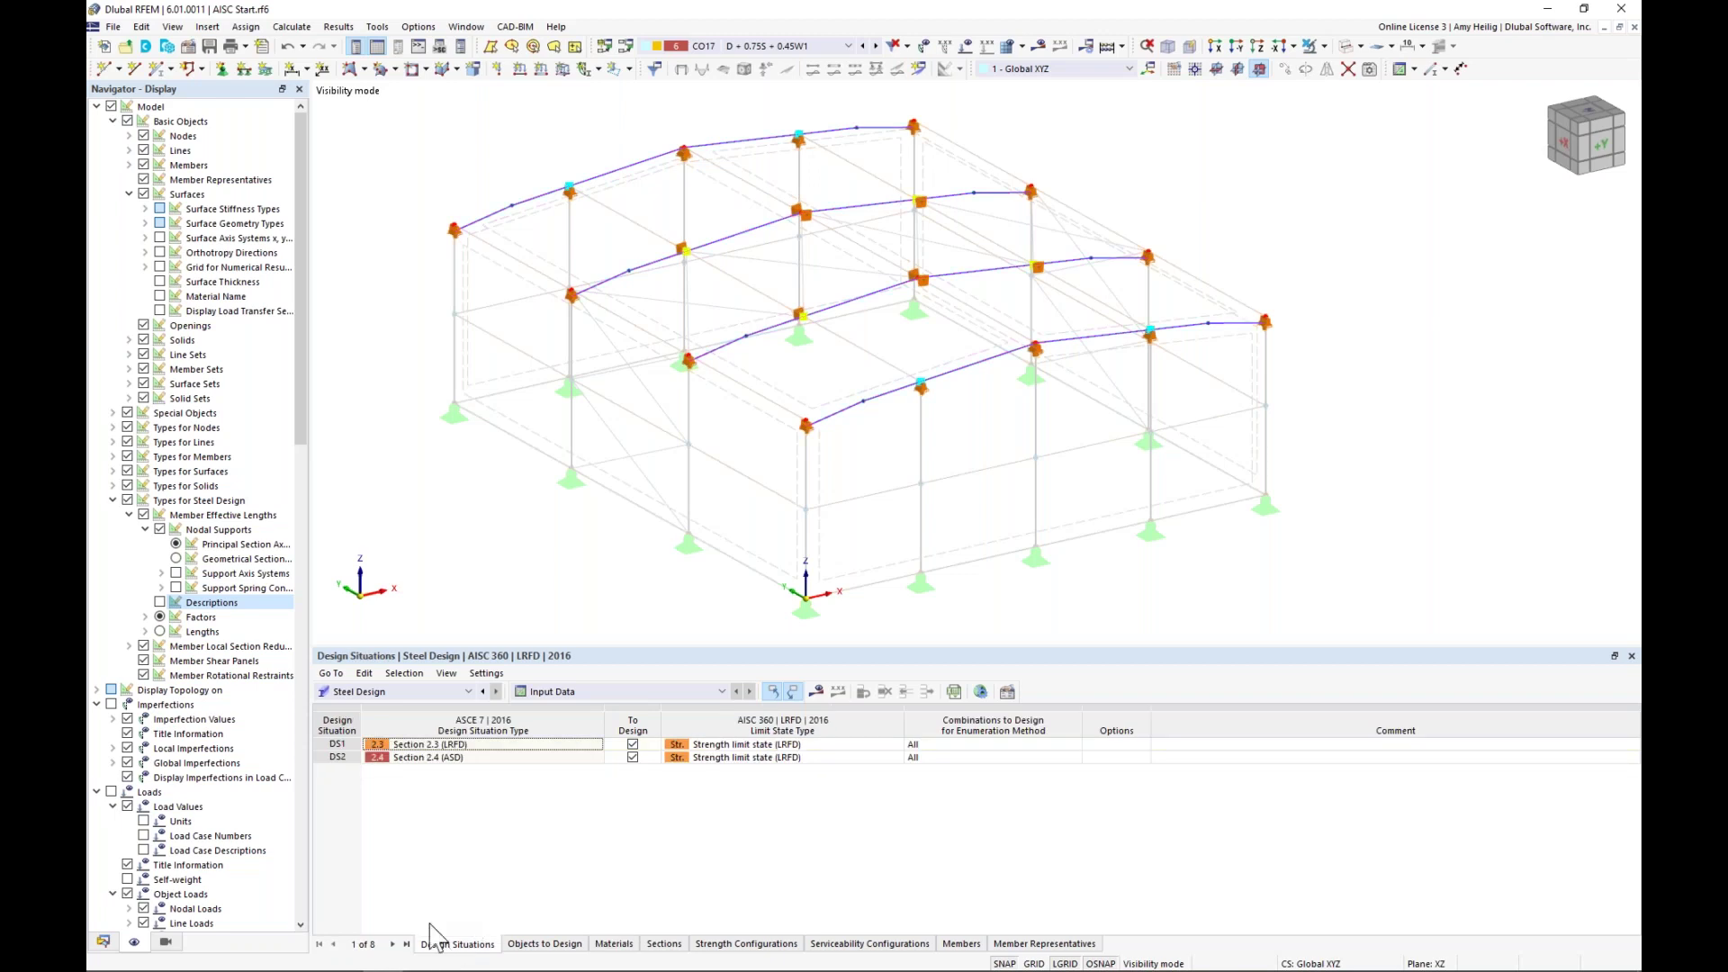
left_click(487, 757)
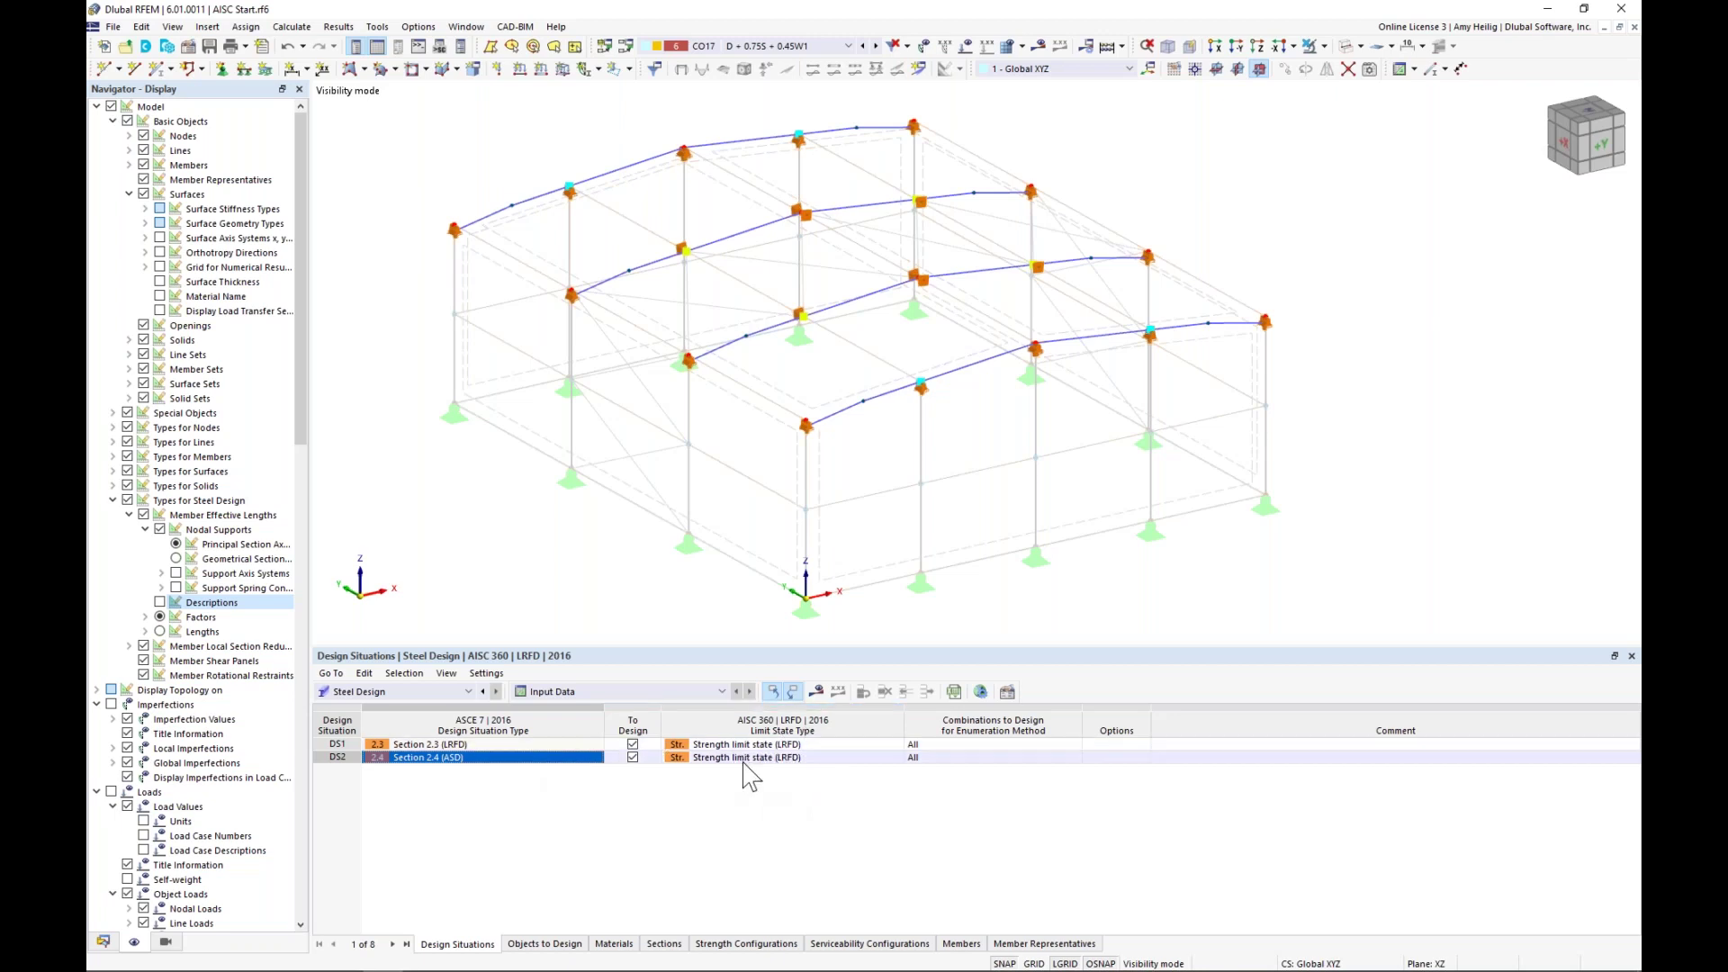
left_click(779, 757)
left_click(897, 758)
left_click(874, 781)
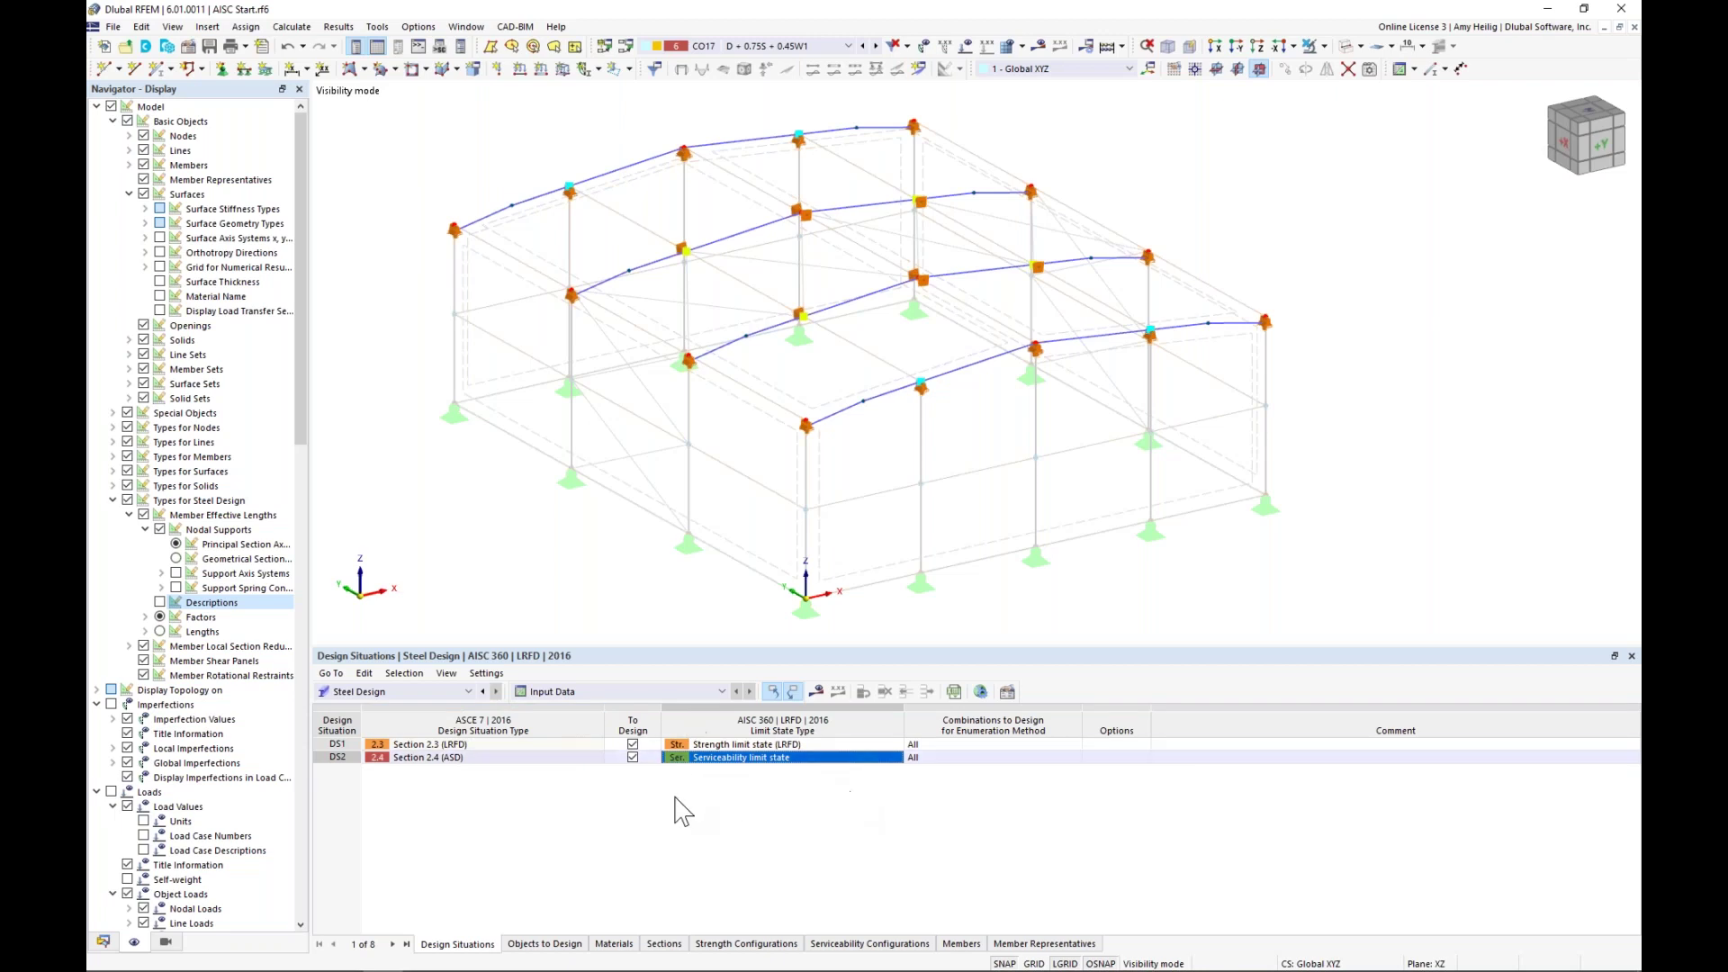
- Turn off designing all members and member representatives, and select only rafter members 3,4,7,8,11,12,15,16 for Steel Design
left_click(546, 944)
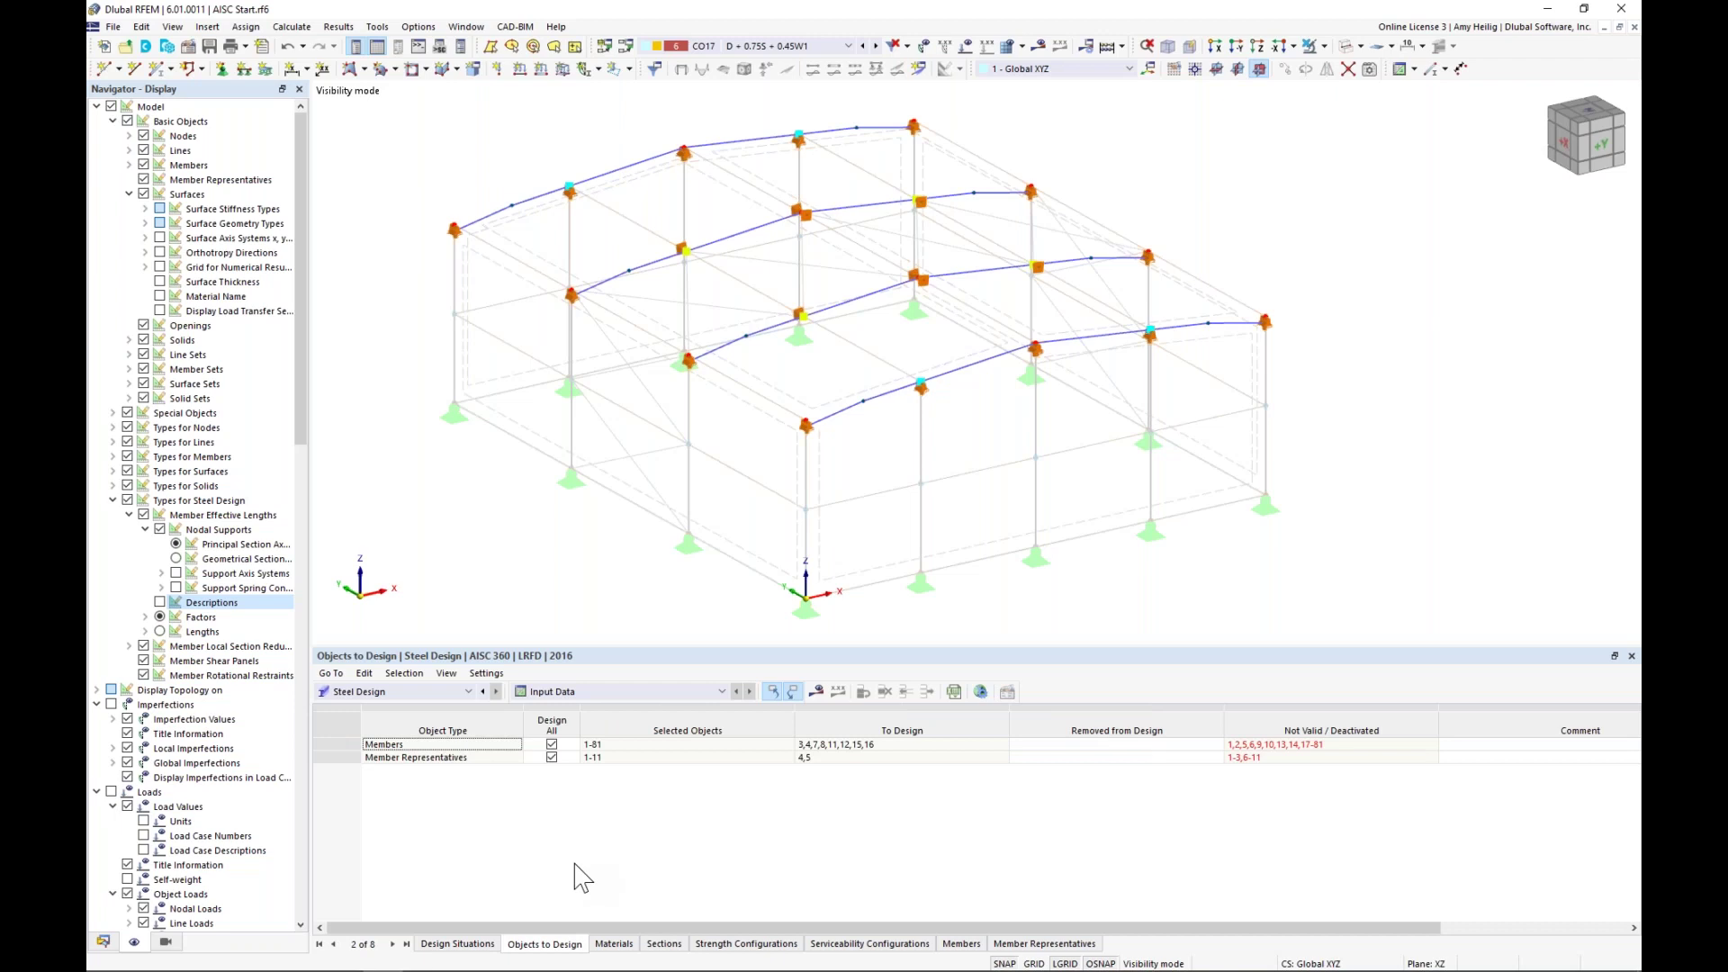
left_click(552, 744)
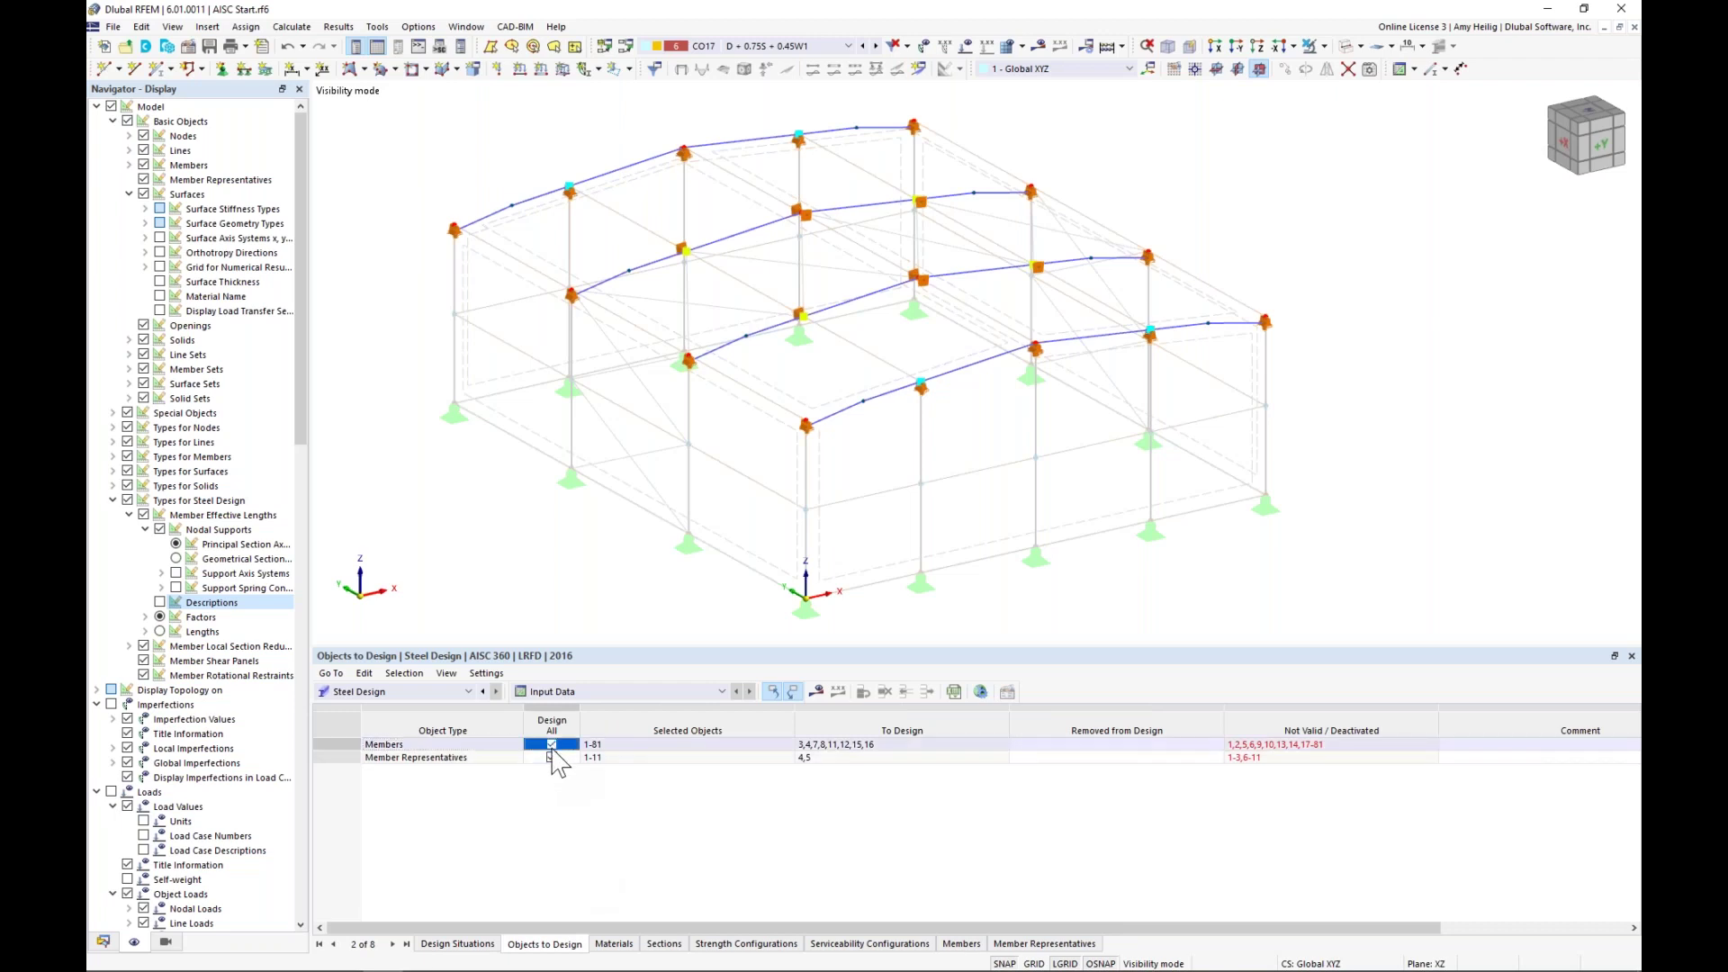
left_click(552, 757)
left_click(648, 745)
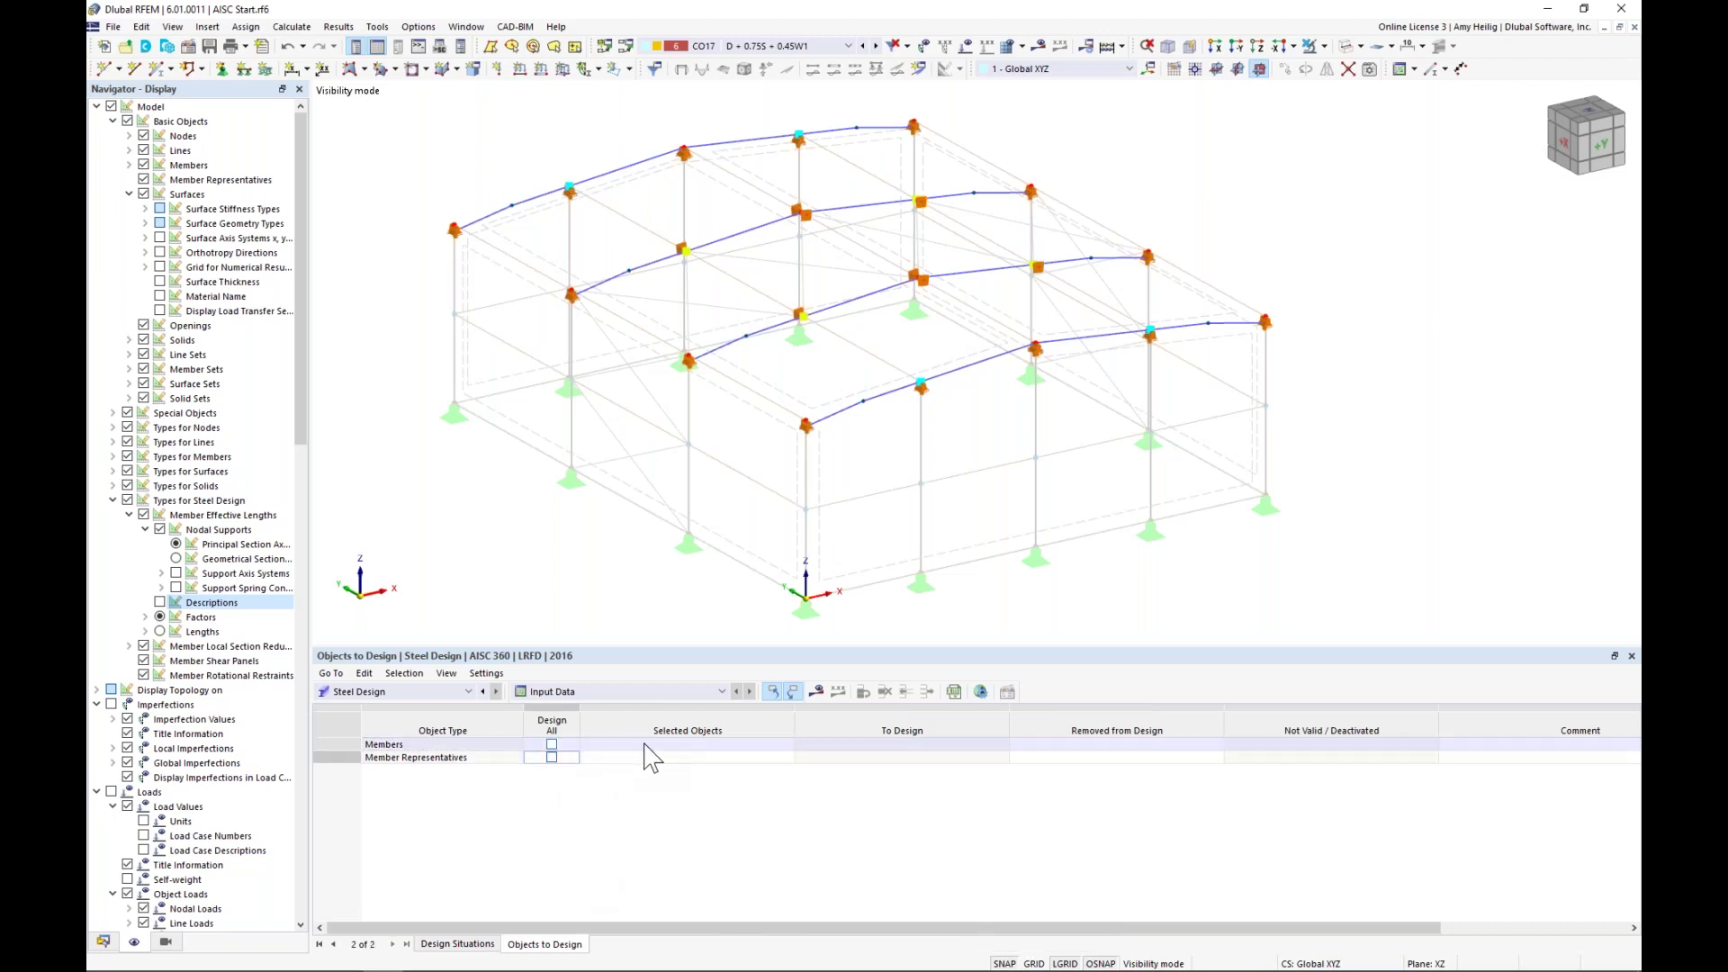
left_click(787, 744)
left_click_drag(1128, 435, 615, 137)
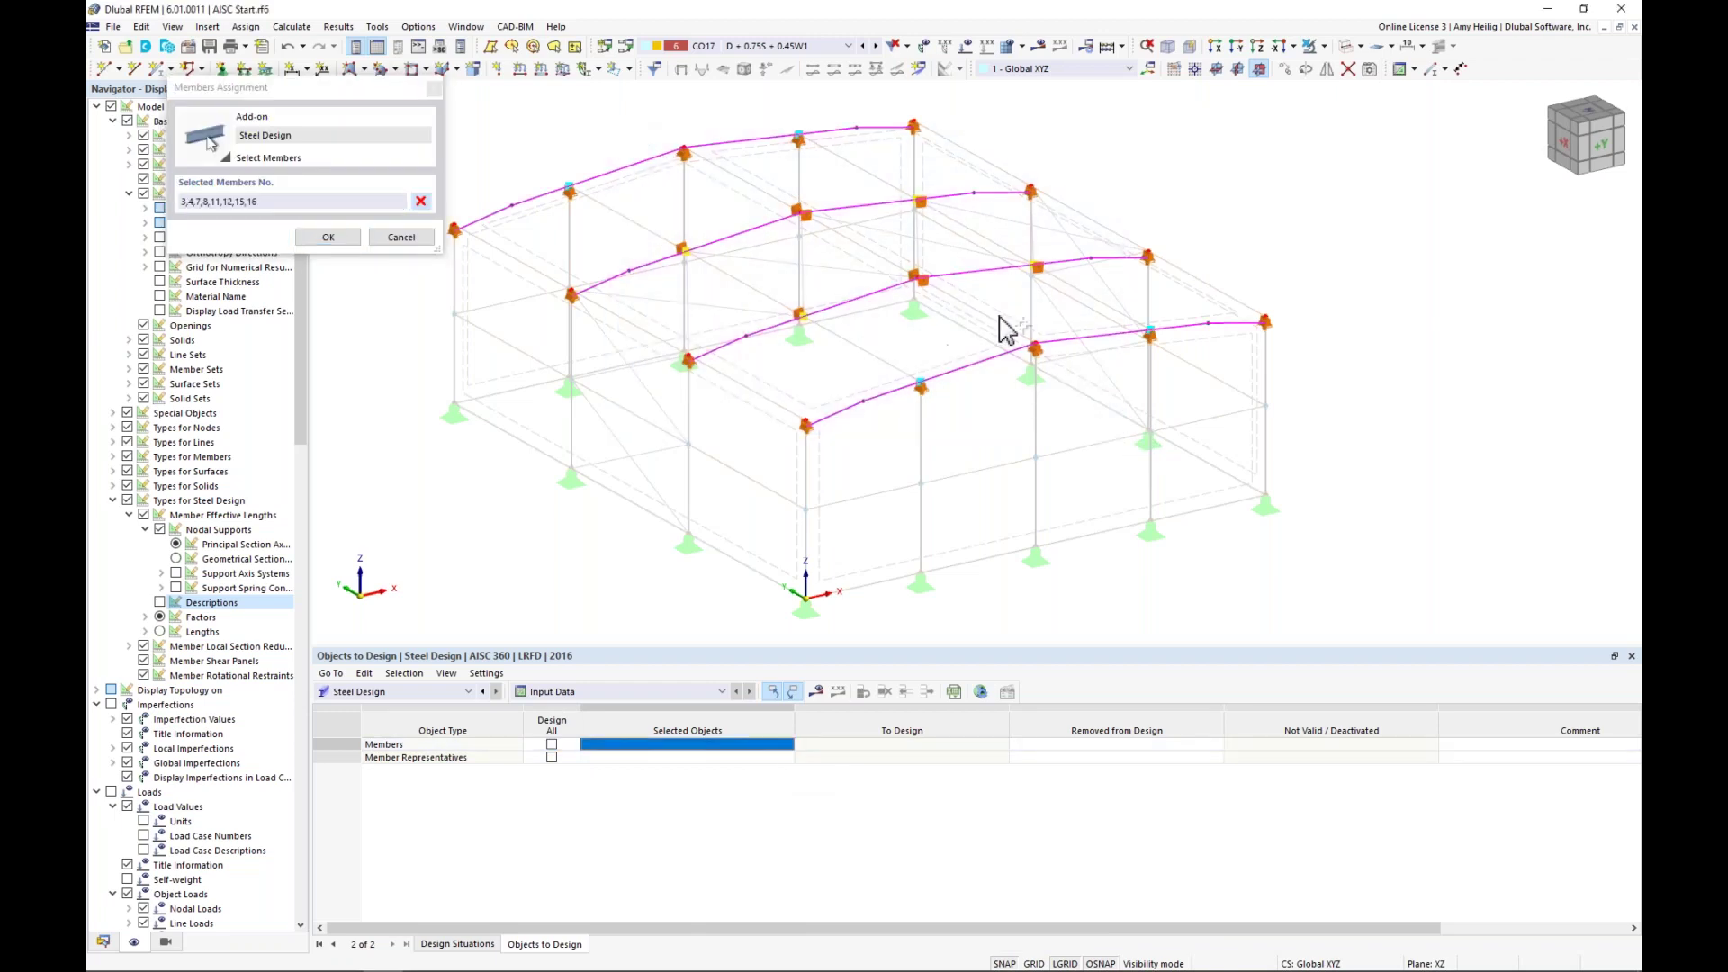
left_click(327, 237)
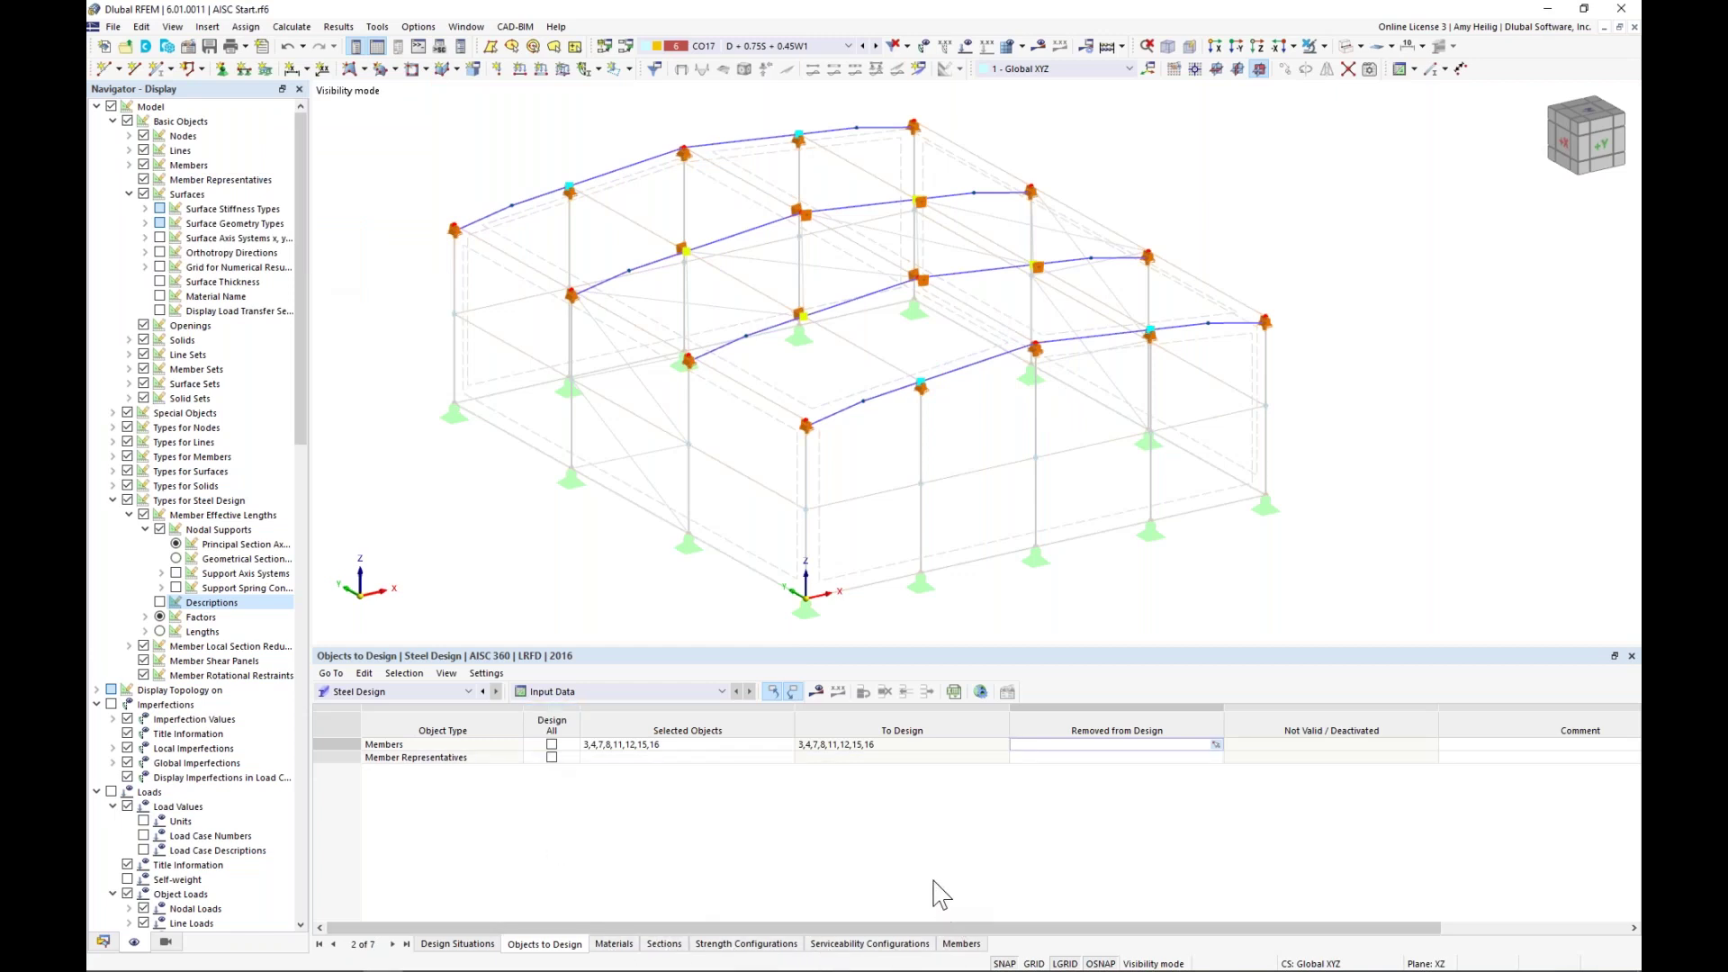
- Check the materials set for design, show the whole model, and hide the member representatives and member effective lengths
left_click(613, 945)
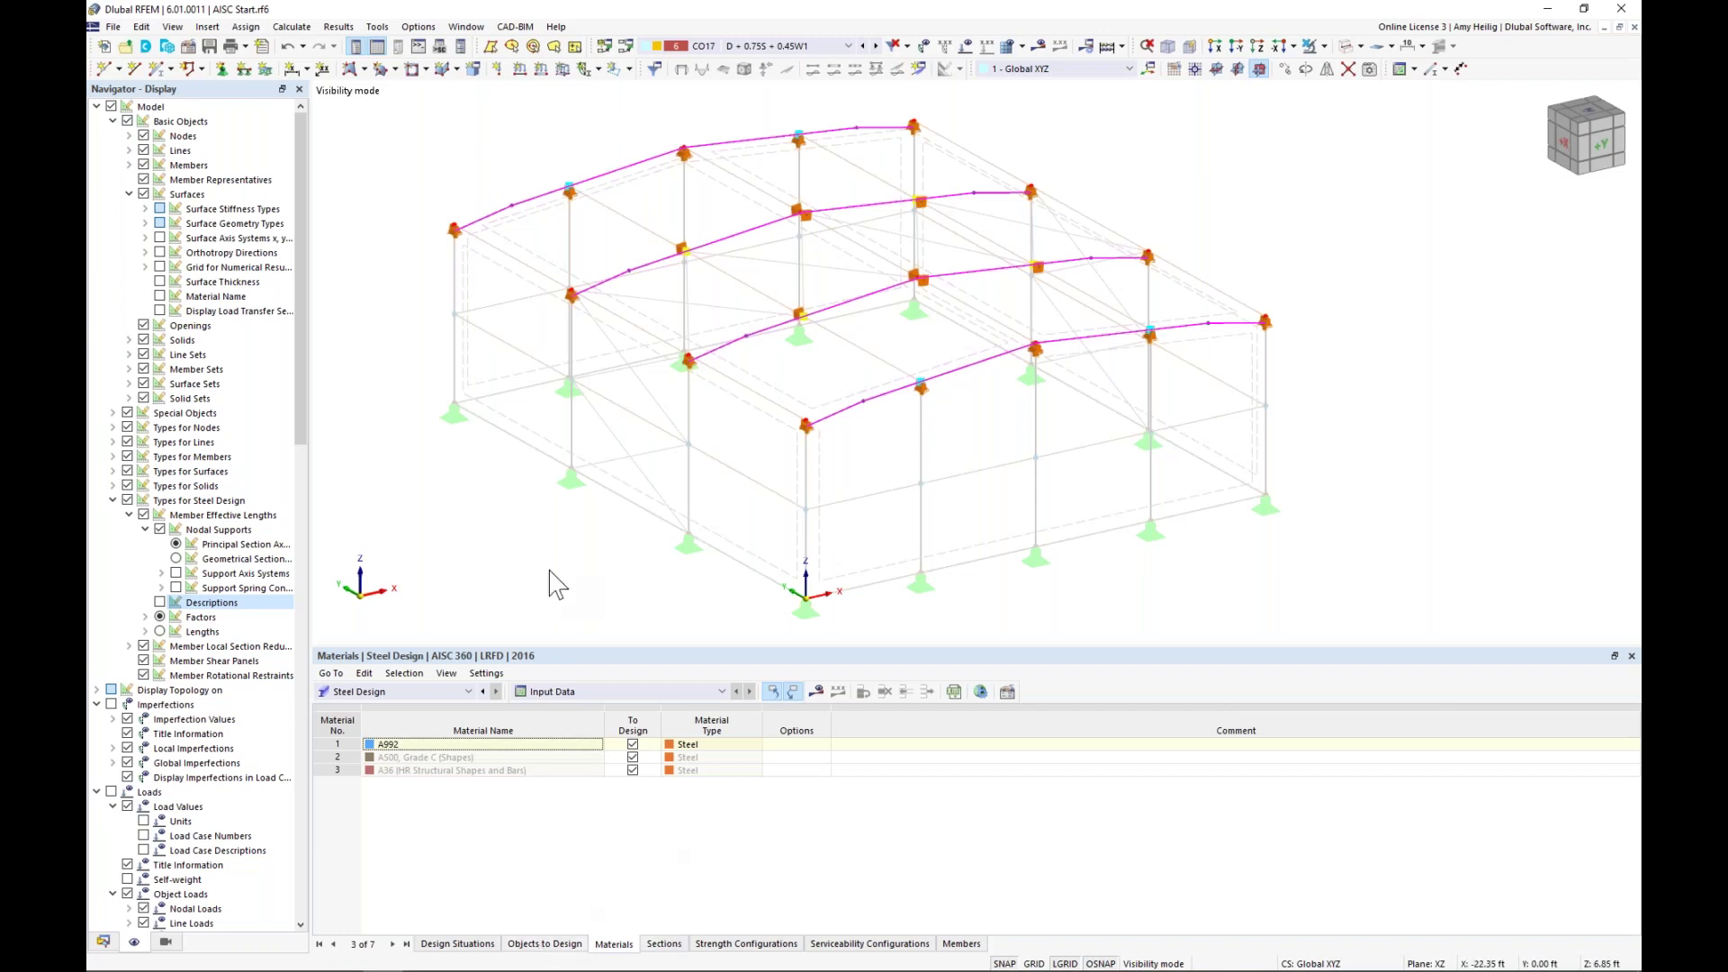
left_click(1309, 50)
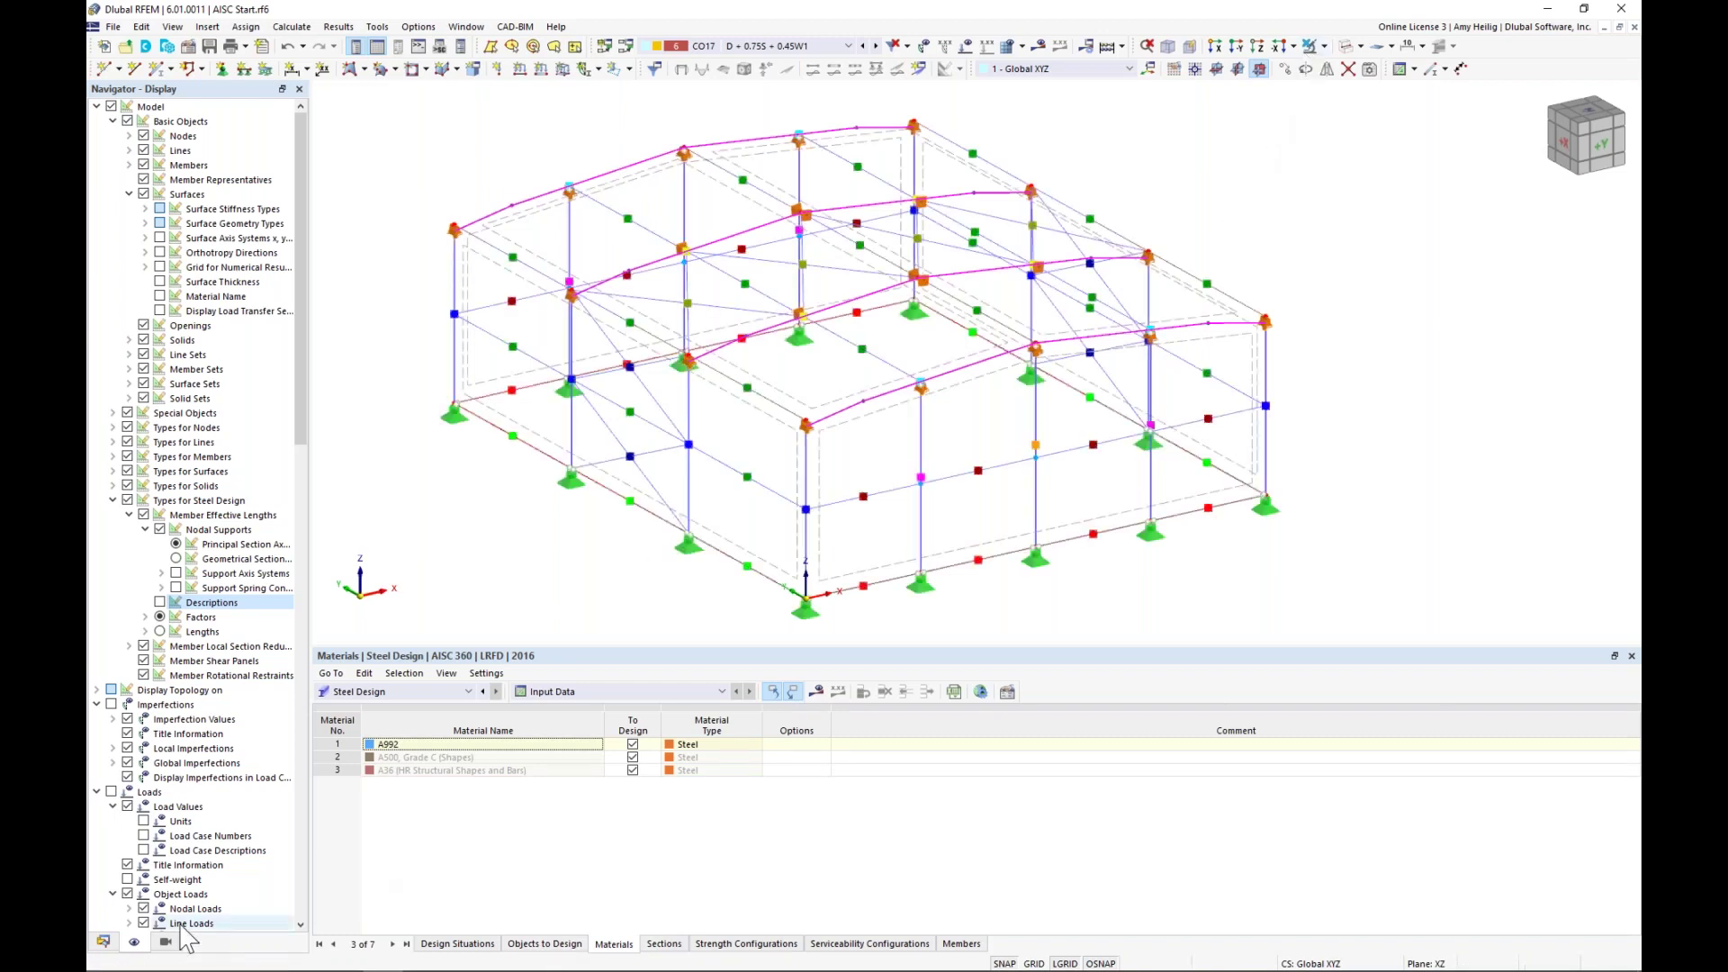
left_click(129, 195)
left_click(143, 179)
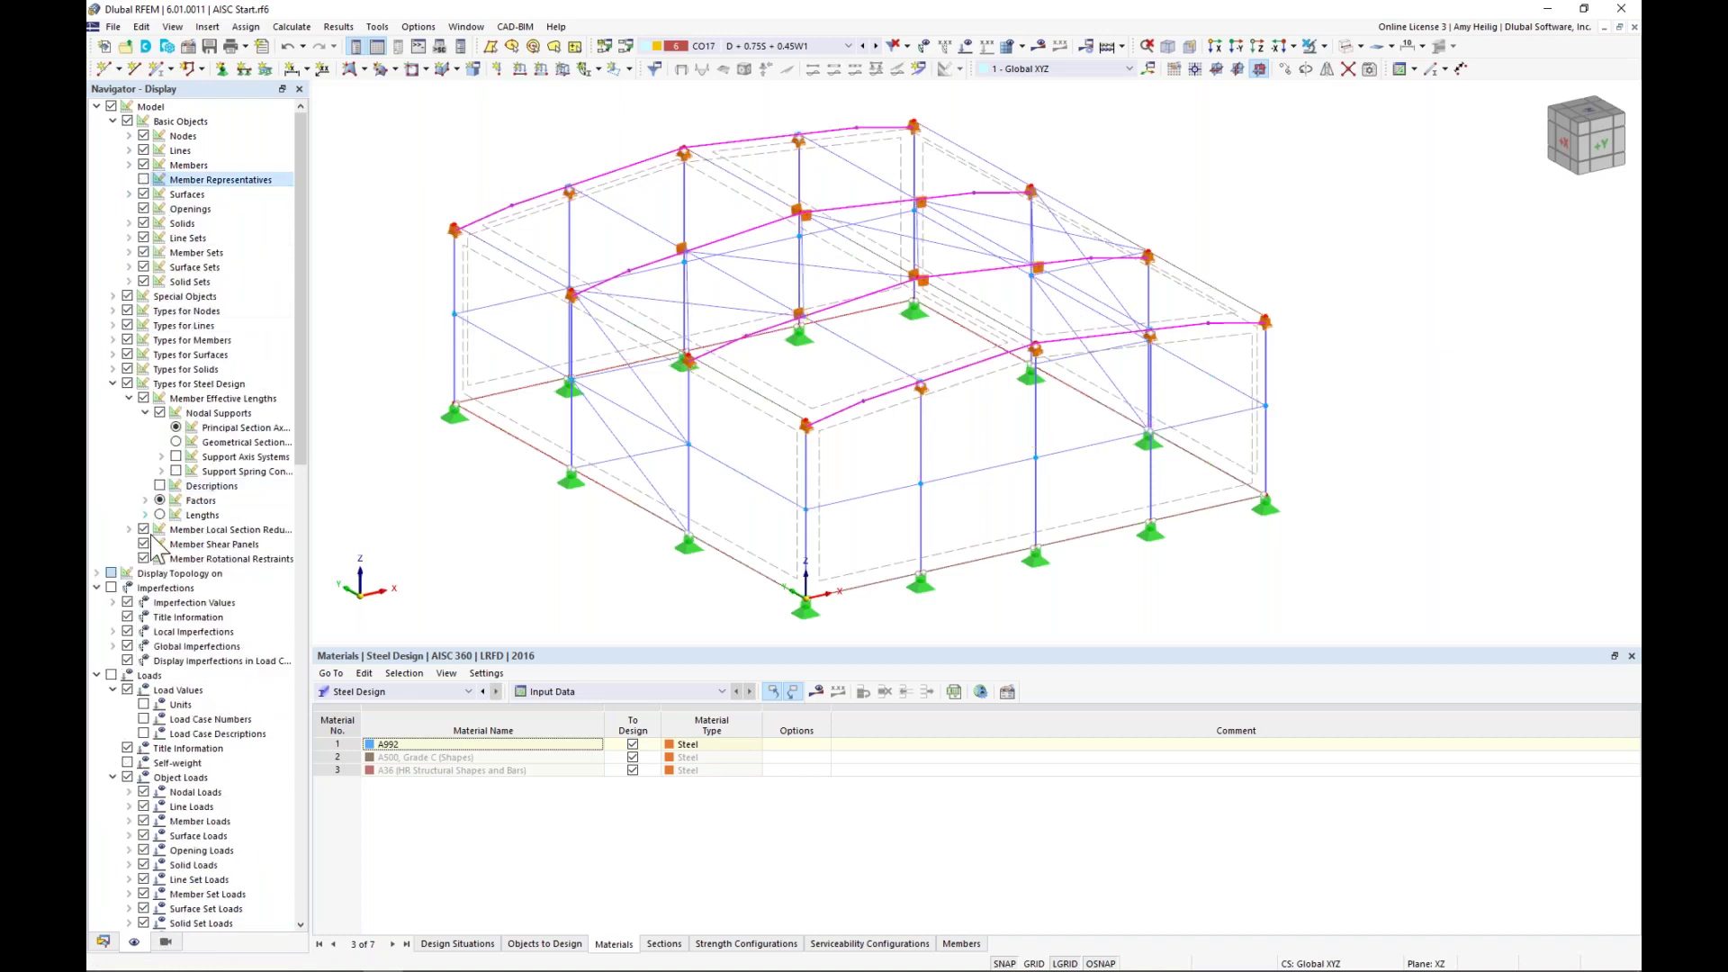
left_click(143, 398)
left_click(145, 413)
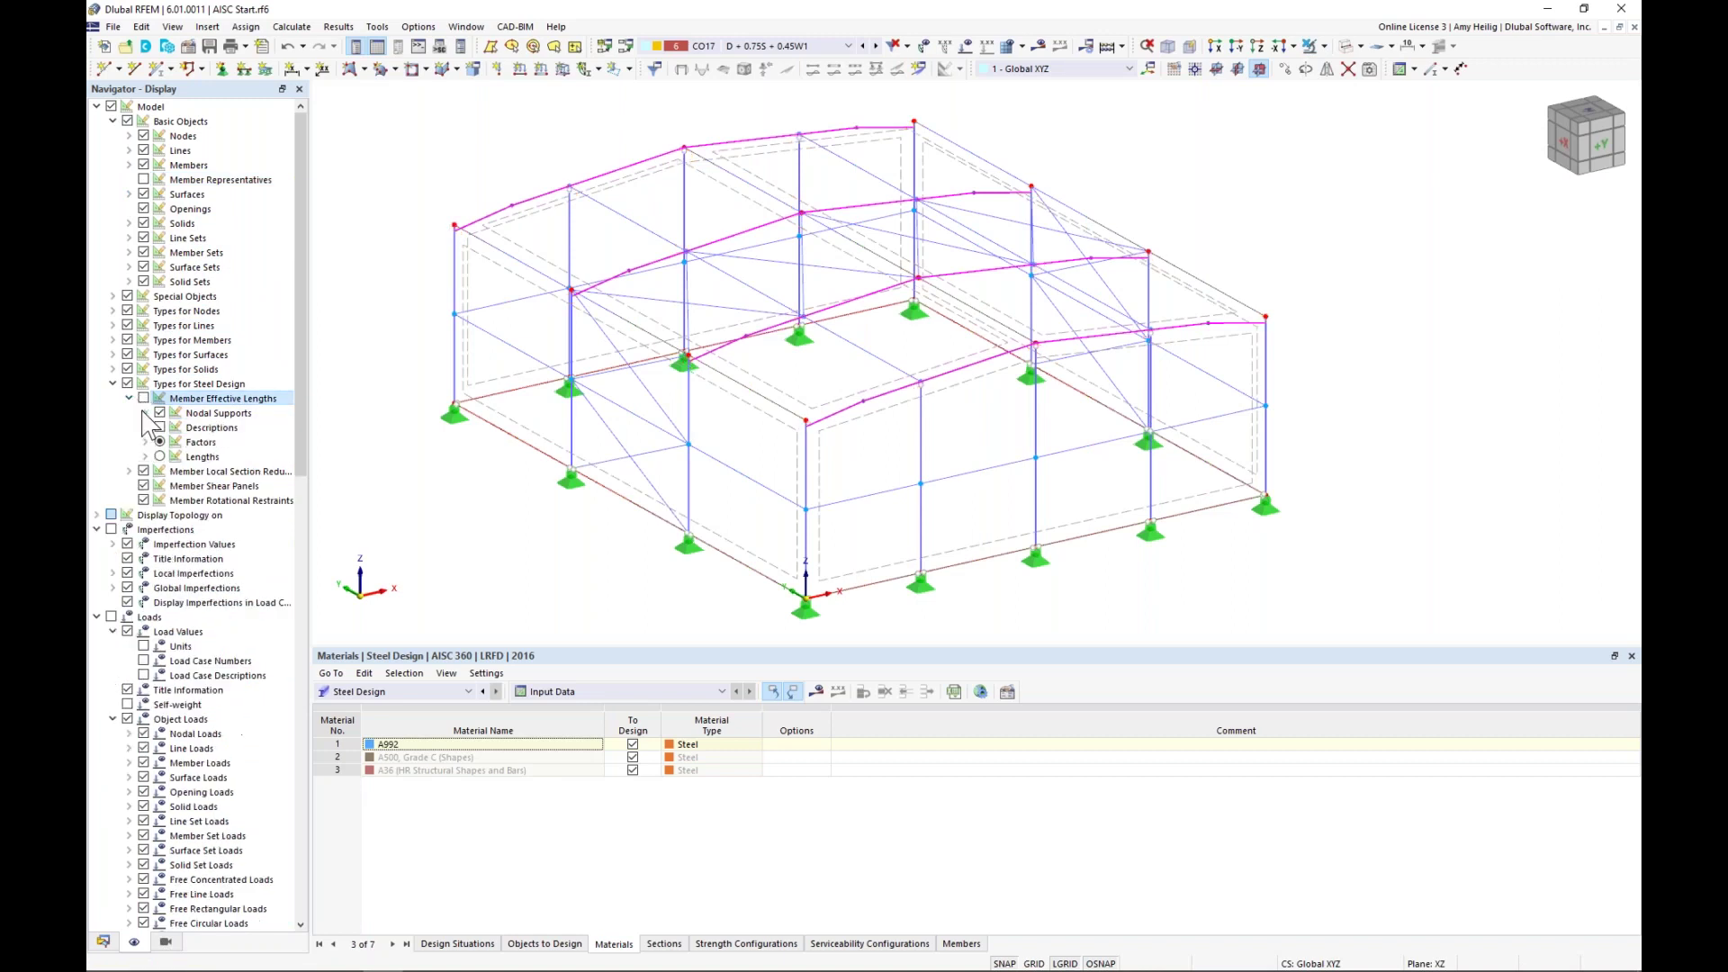
left_click(113, 383)
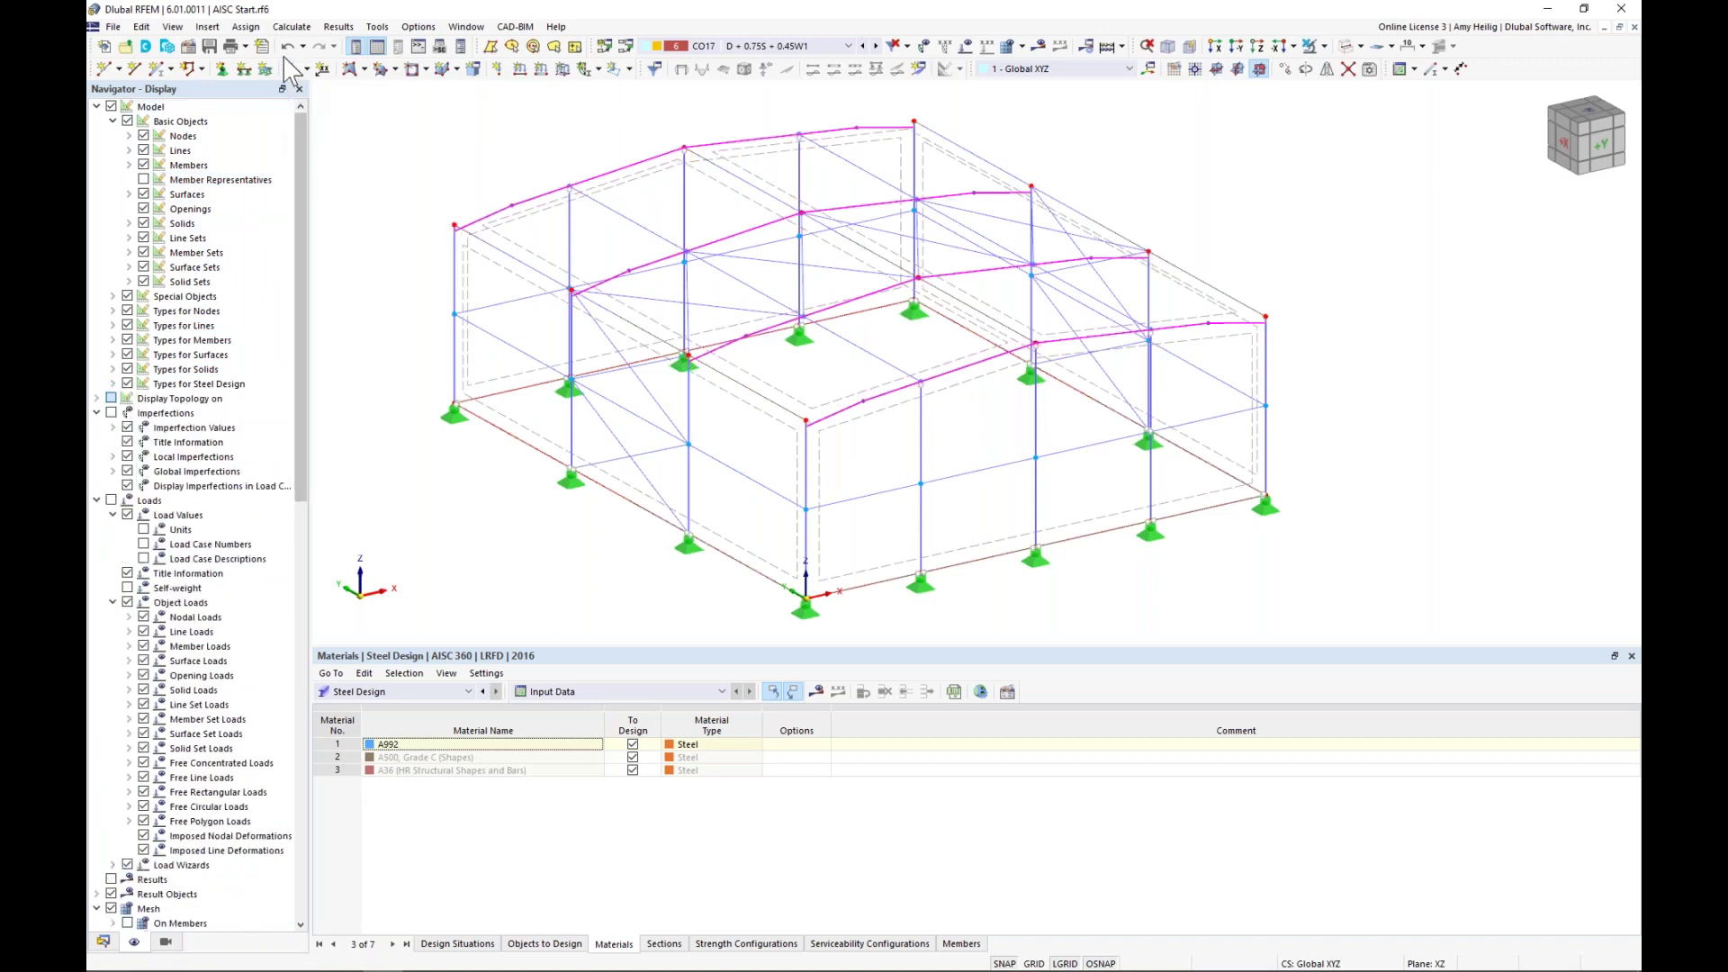
- Run Calculate All for the model and keep the Static Analysis results on display
left_click(292, 27)
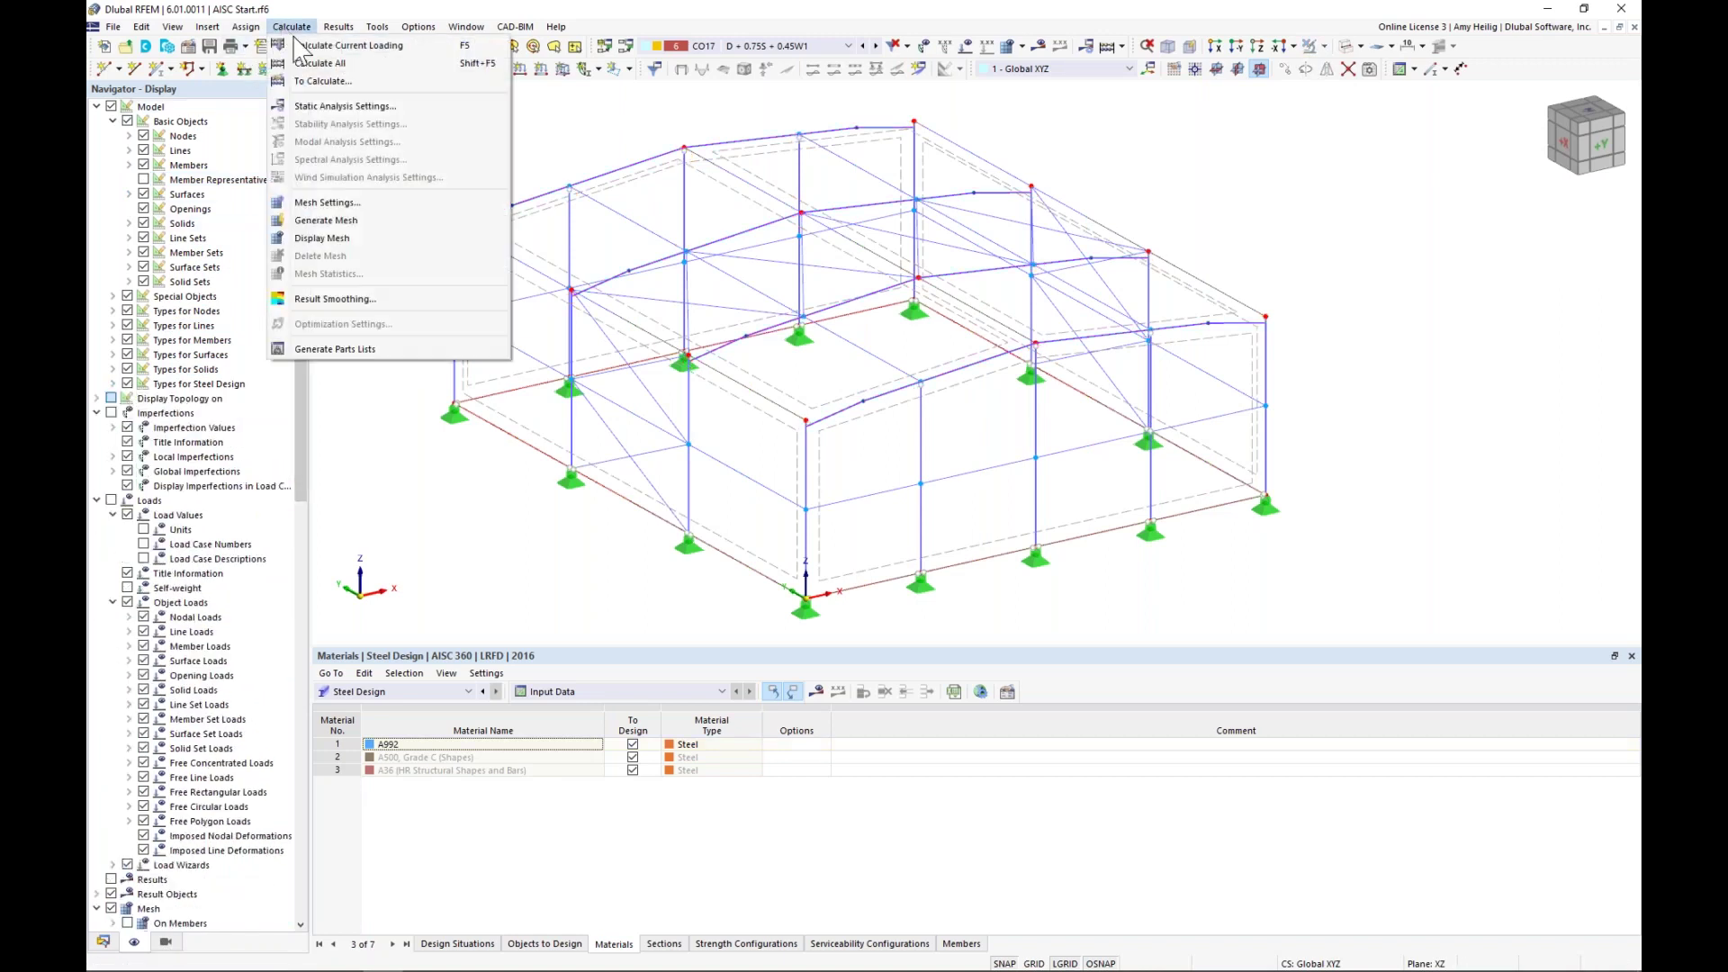
left_click(324, 63)
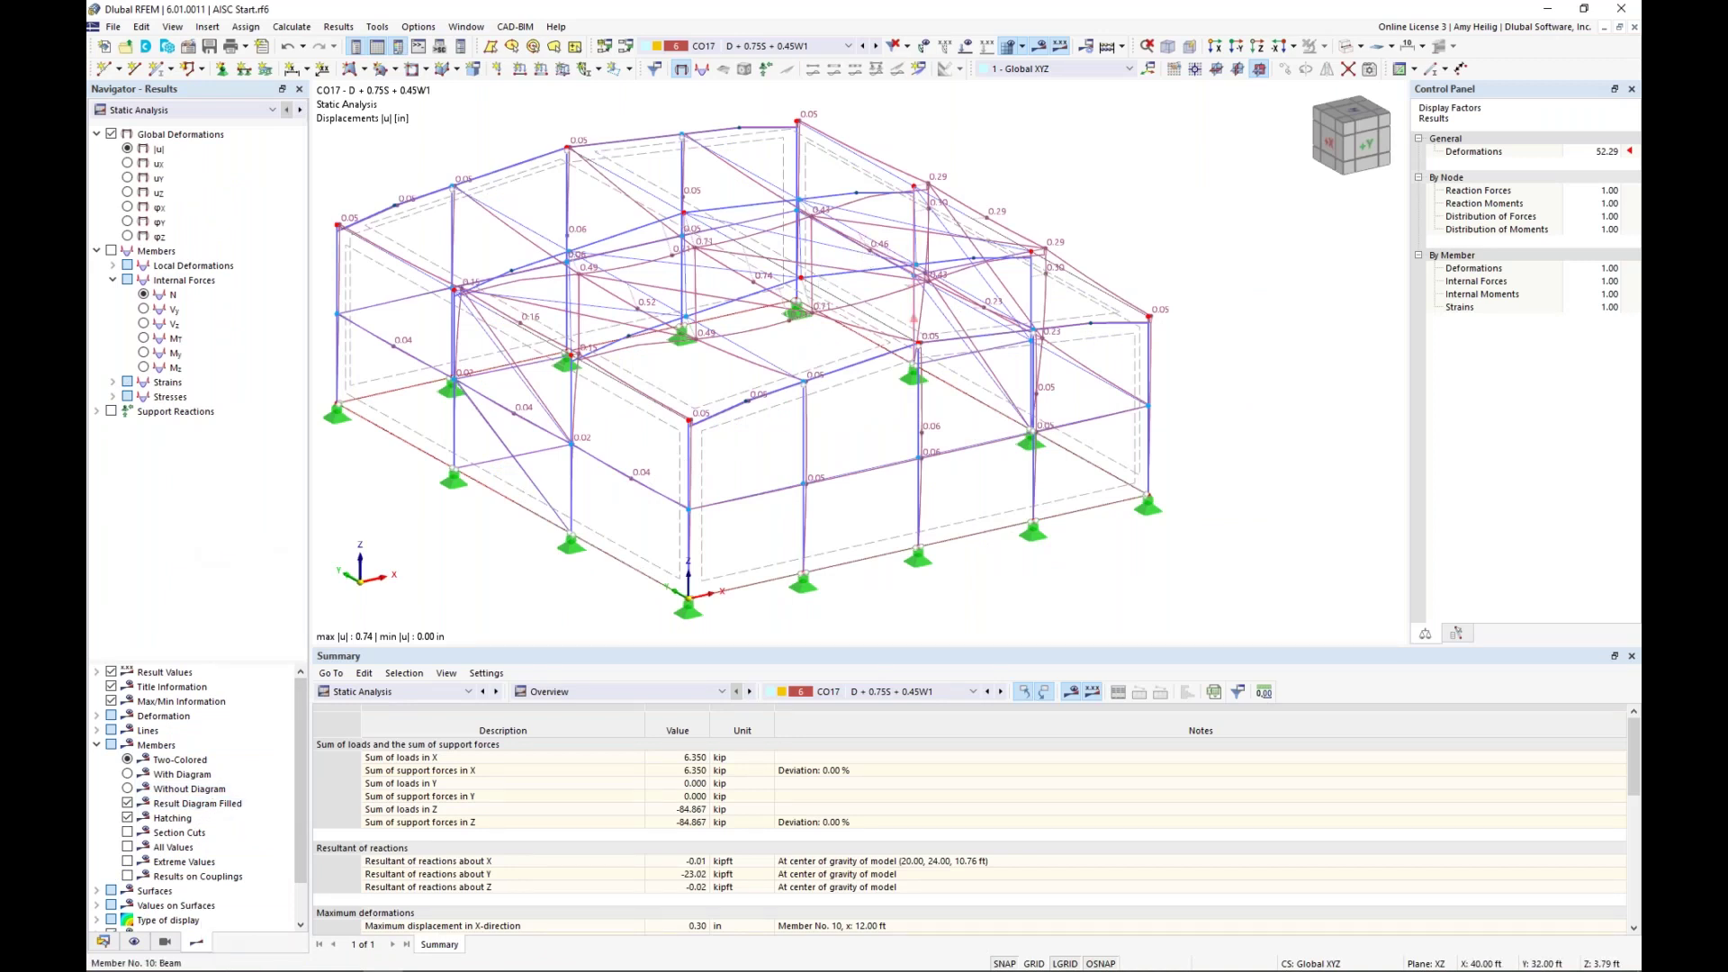
middle_click_drag(913, 318, 1006, 322)
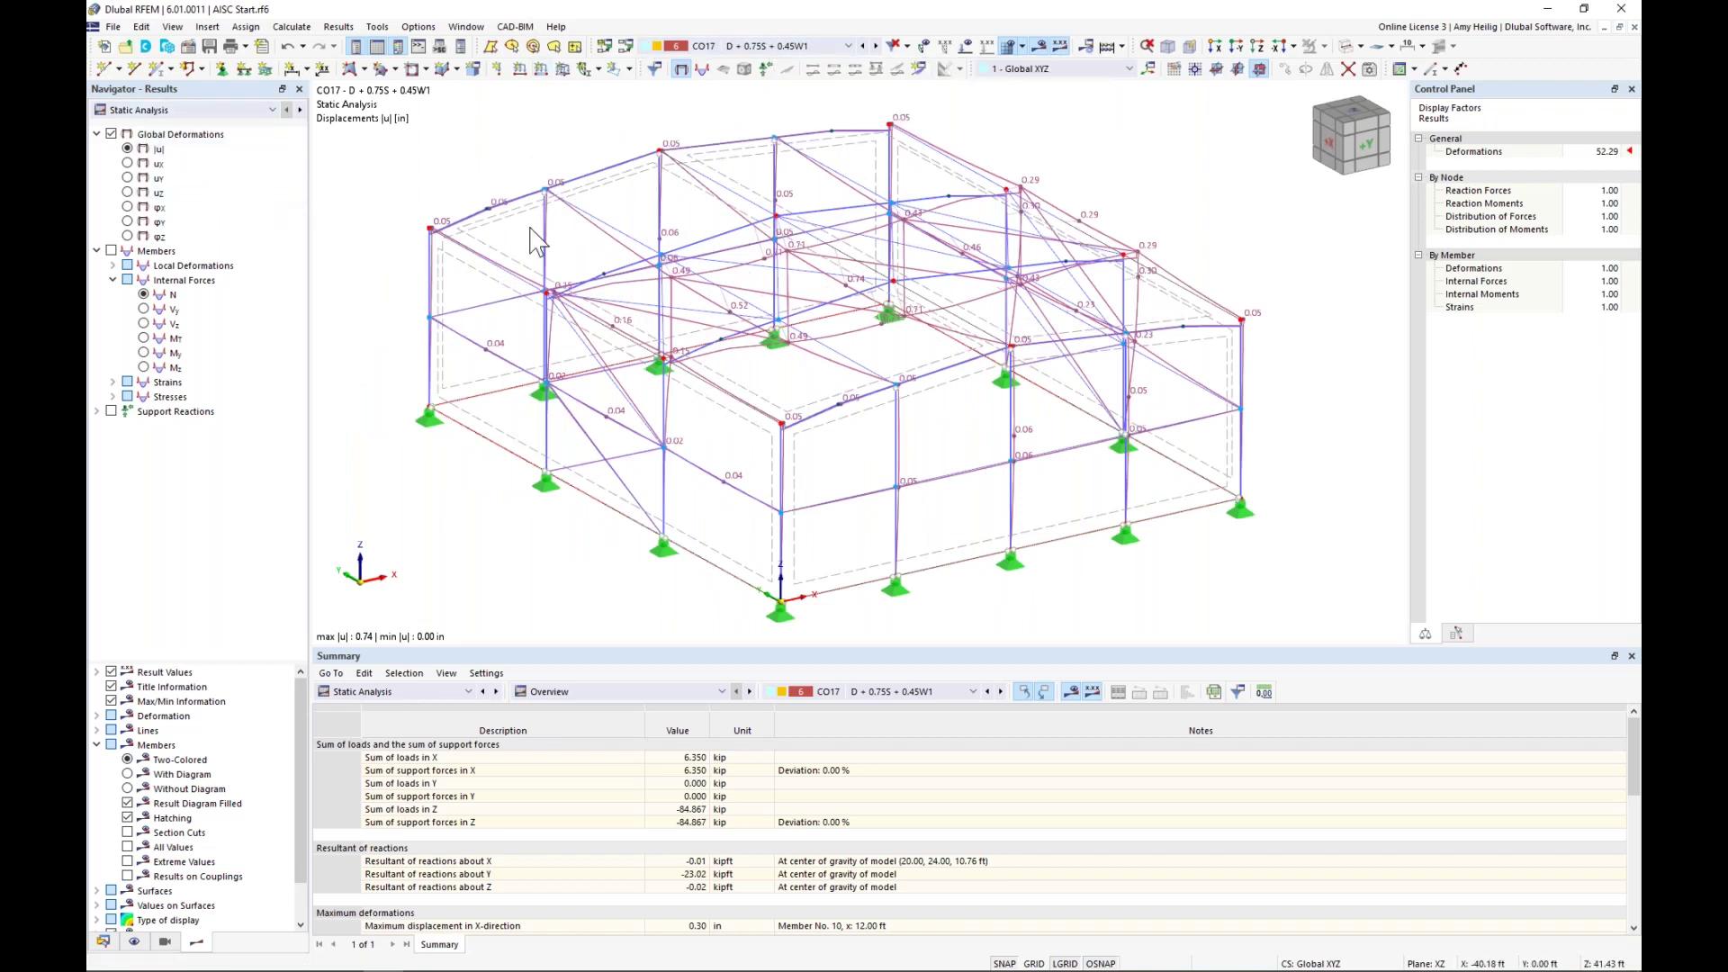
left_click(96, 745)
left_click(184, 110)
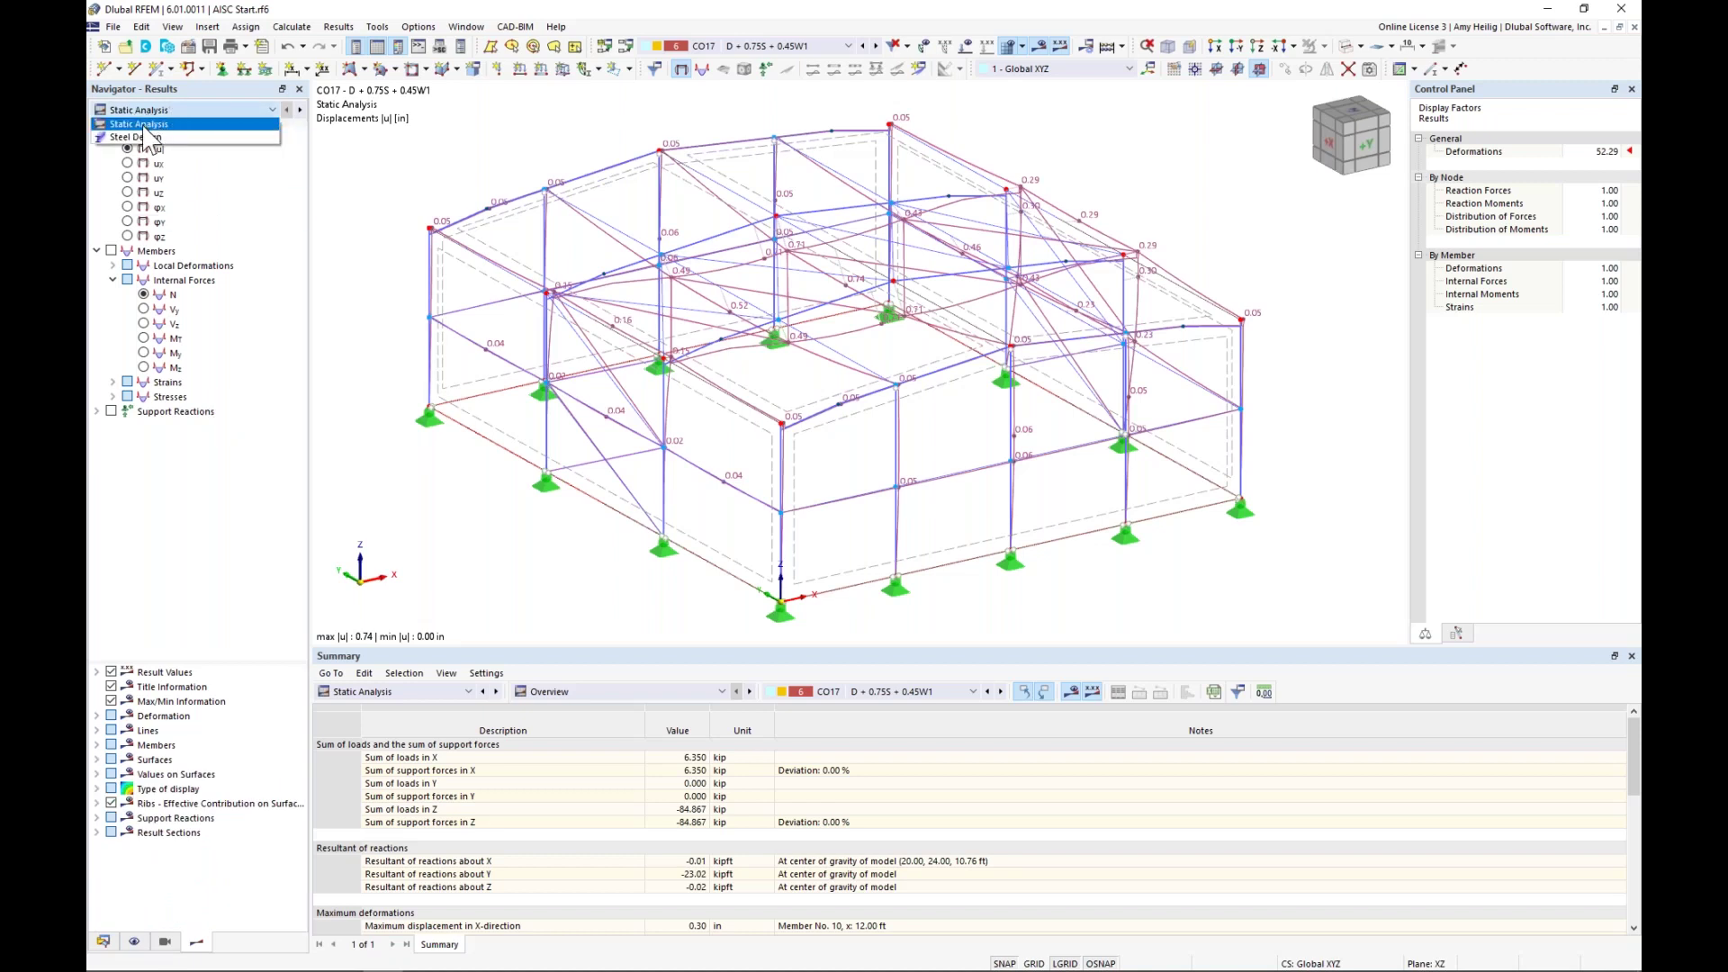
left_click(145, 127)
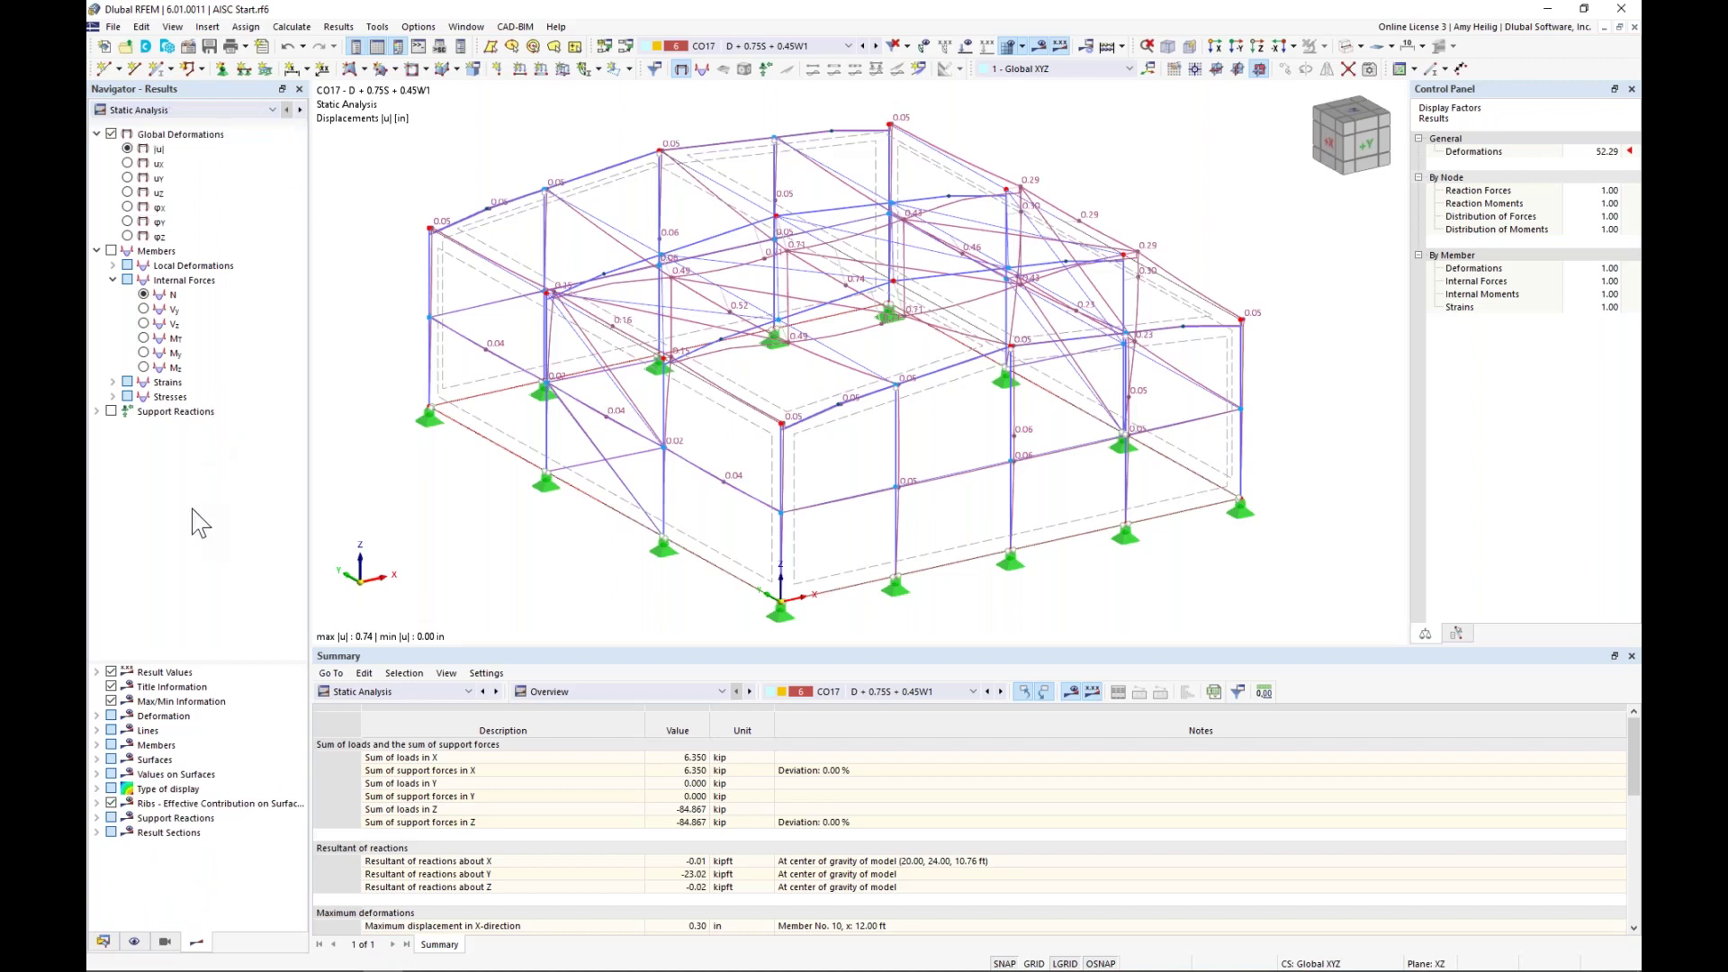
- Display the member deformations as coloured sections and view them for load combinations CO15 and CO14 (D + S)
left_click(97, 715)
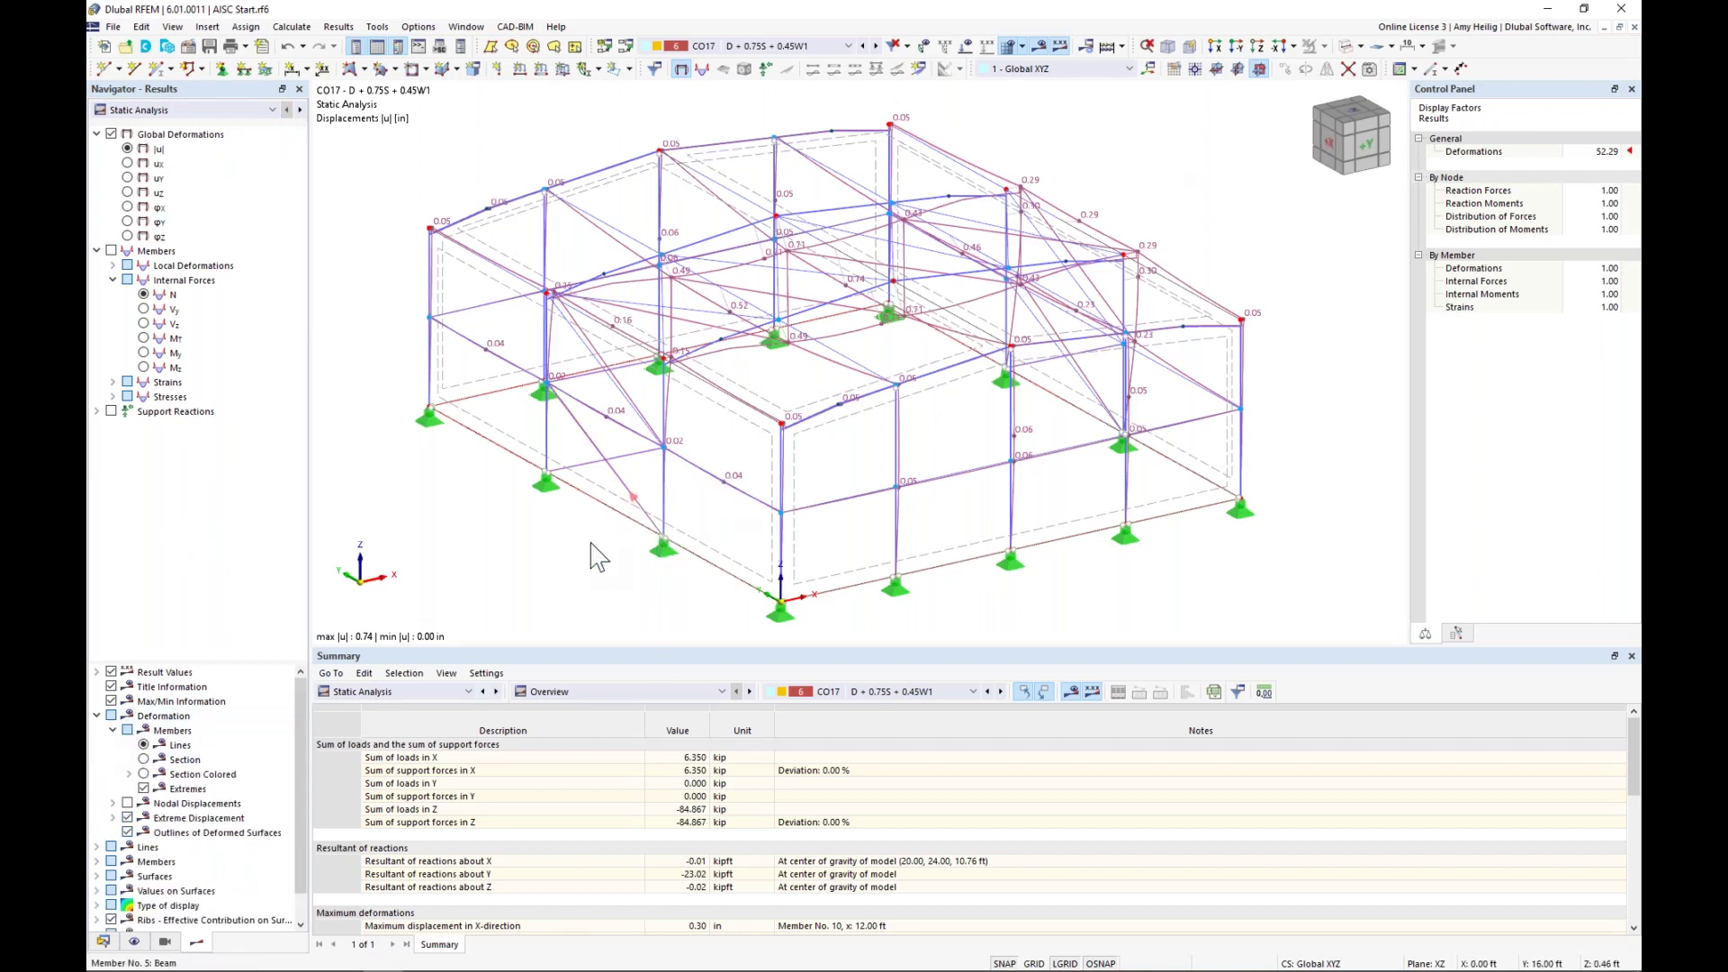
left_click(144, 774)
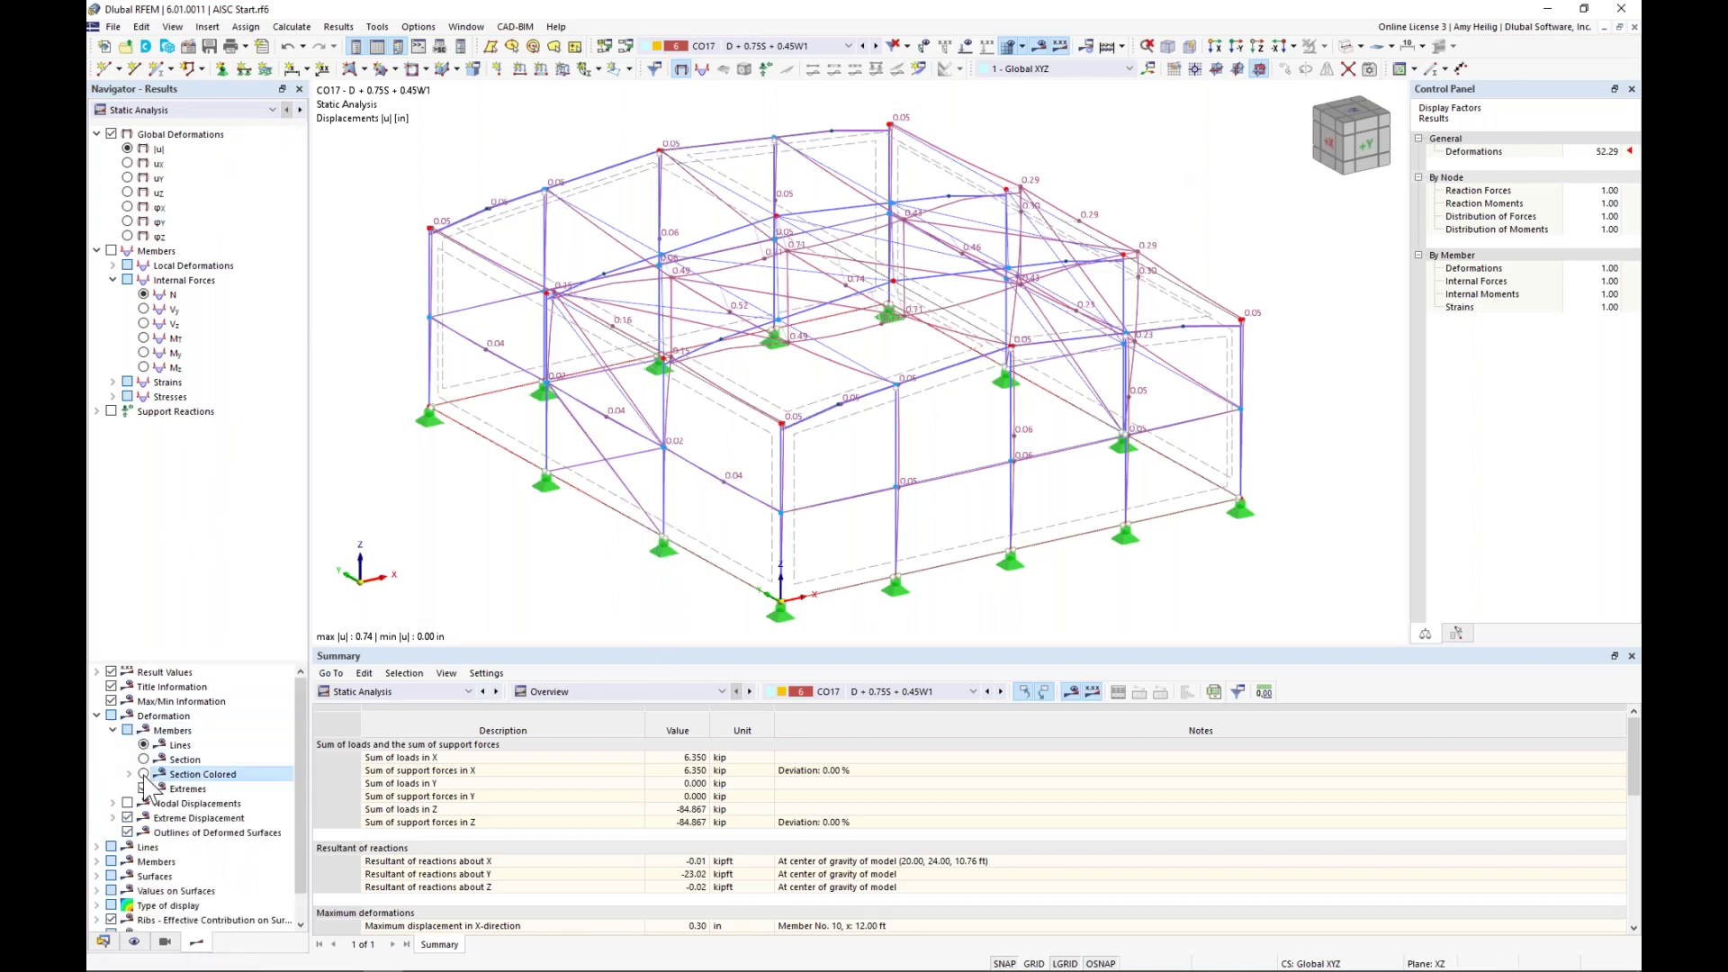
left_click(863, 46)
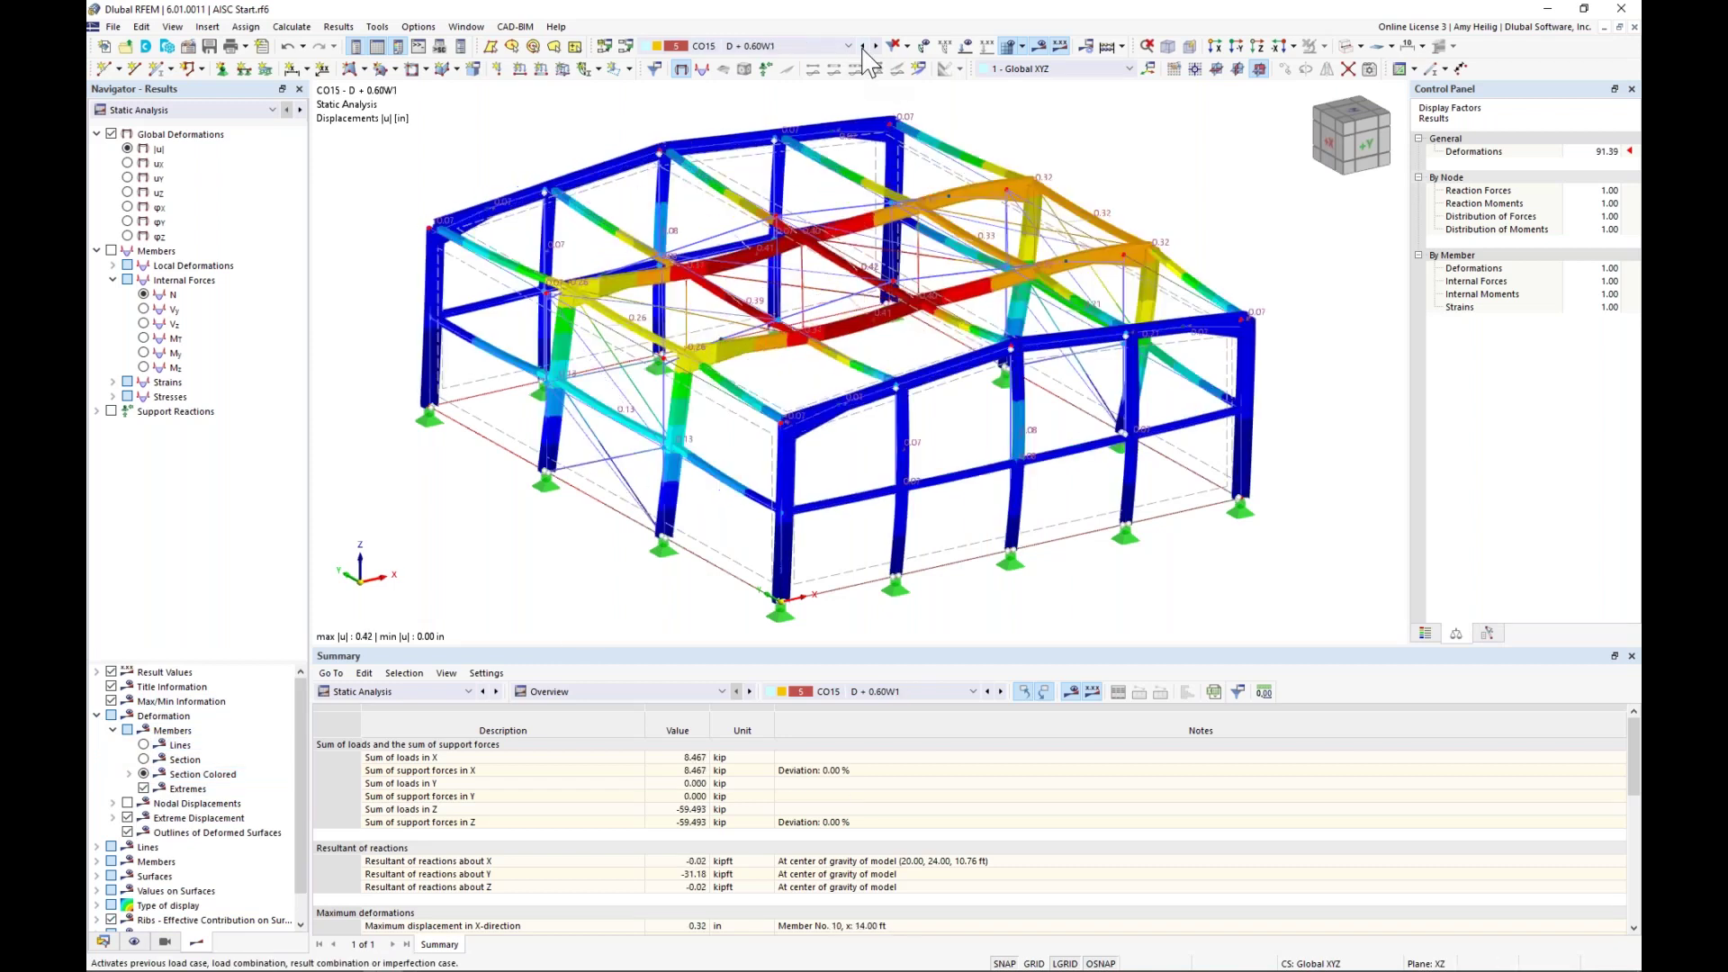
left_click(863, 46)
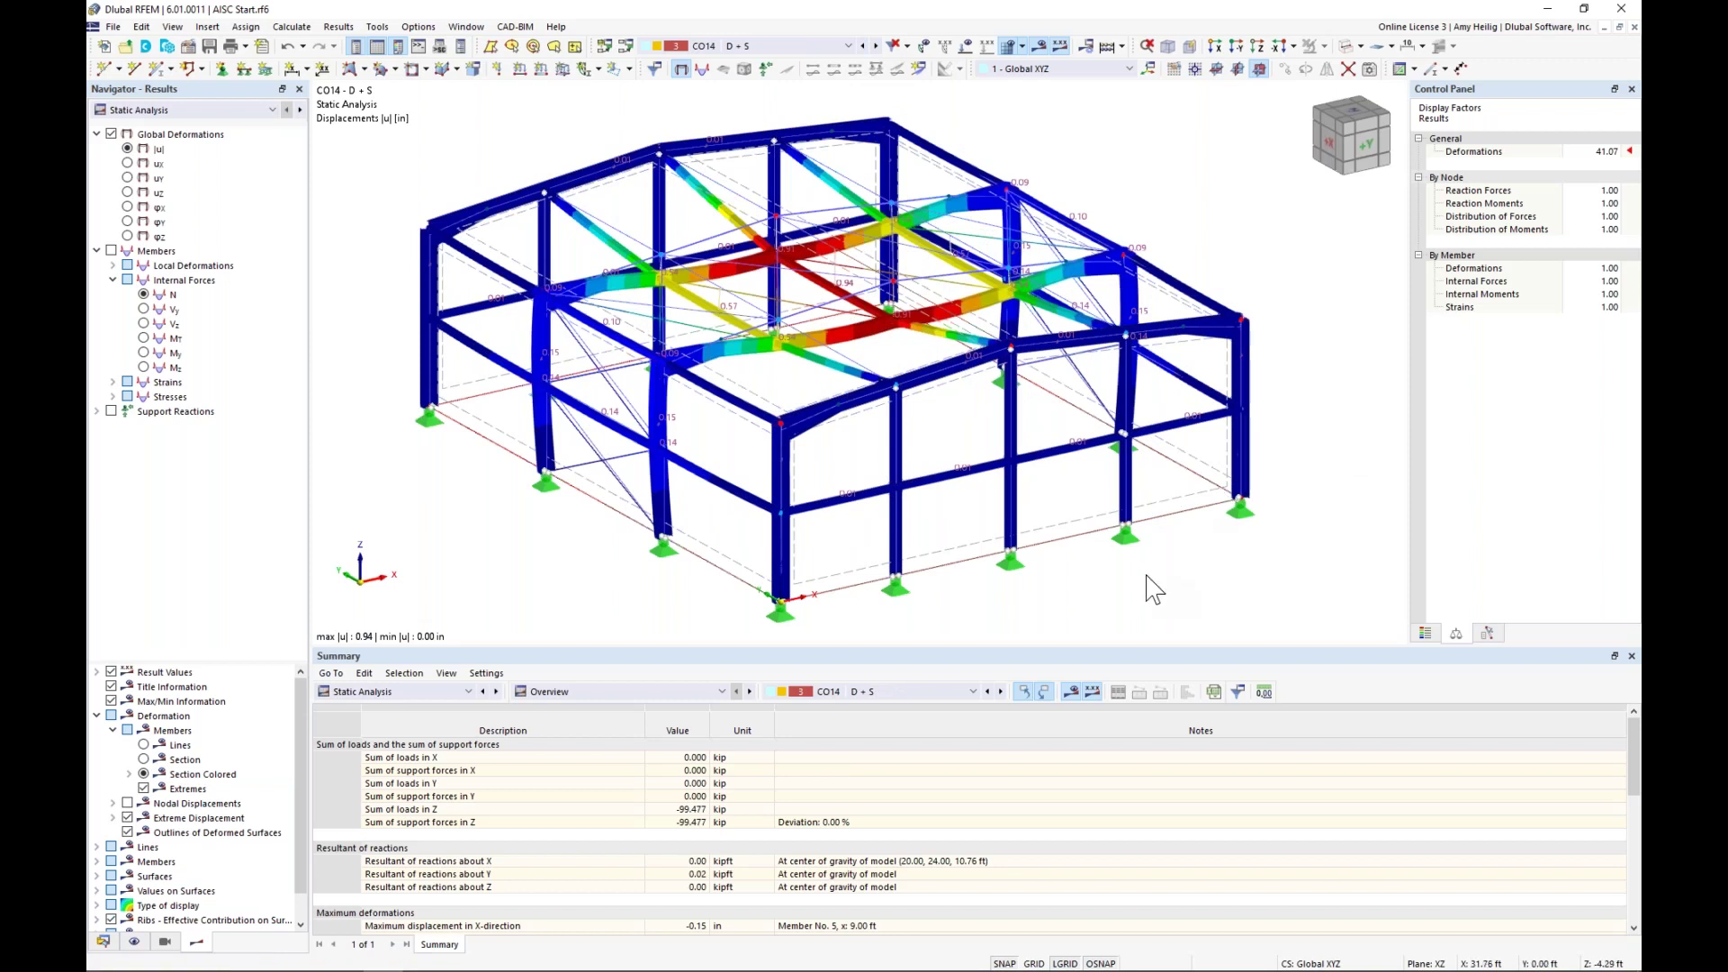
middle_click_drag(1145, 576, 1142, 555, "ctrl")
left_click(97, 716)
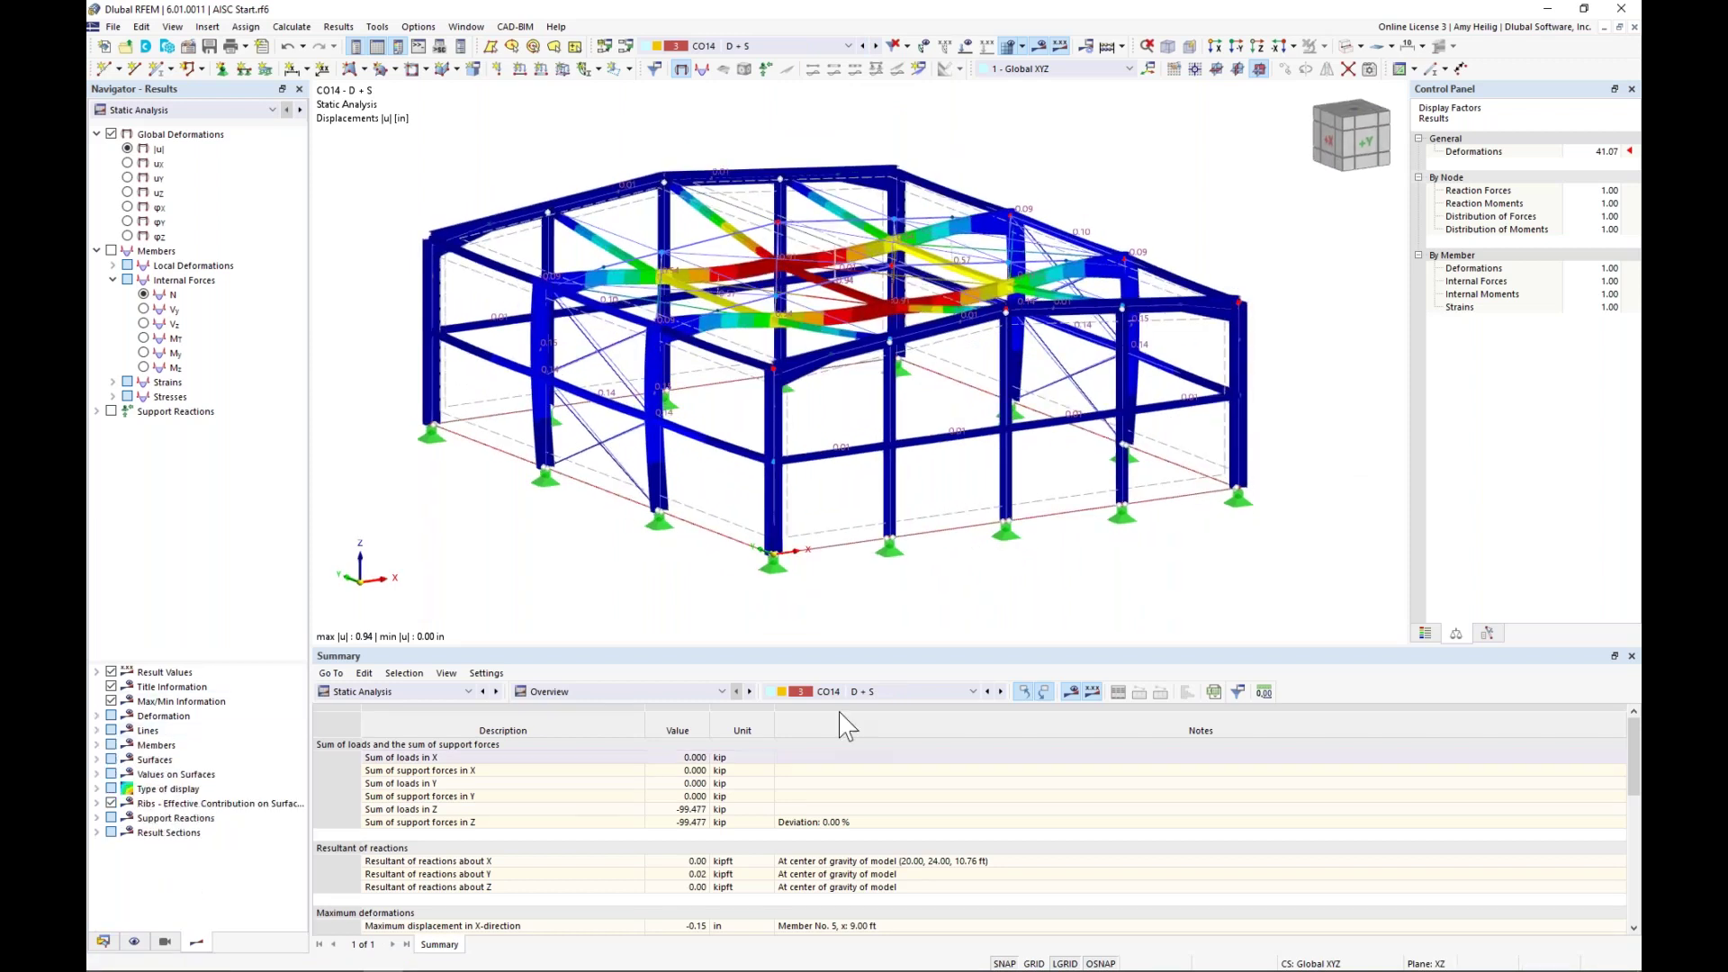
- Display the members' internal forces for CO14, going through N, Vz and Mz and settling on bending moment My
left_click(111, 251)
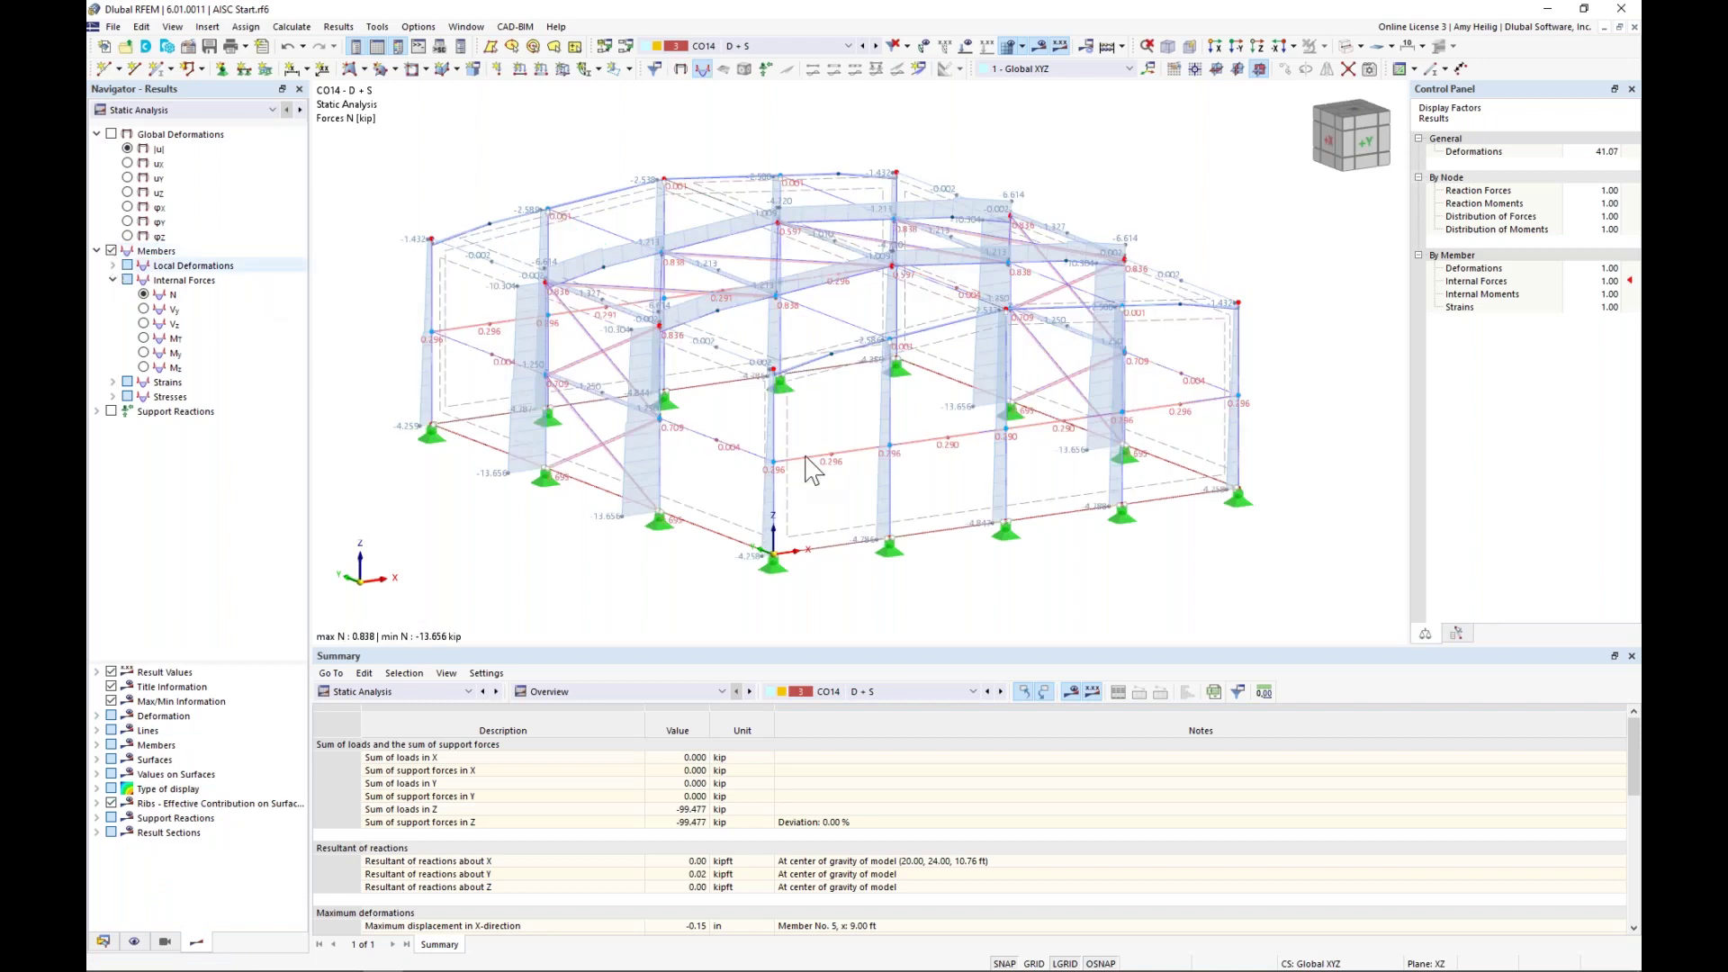
left_click(142, 329)
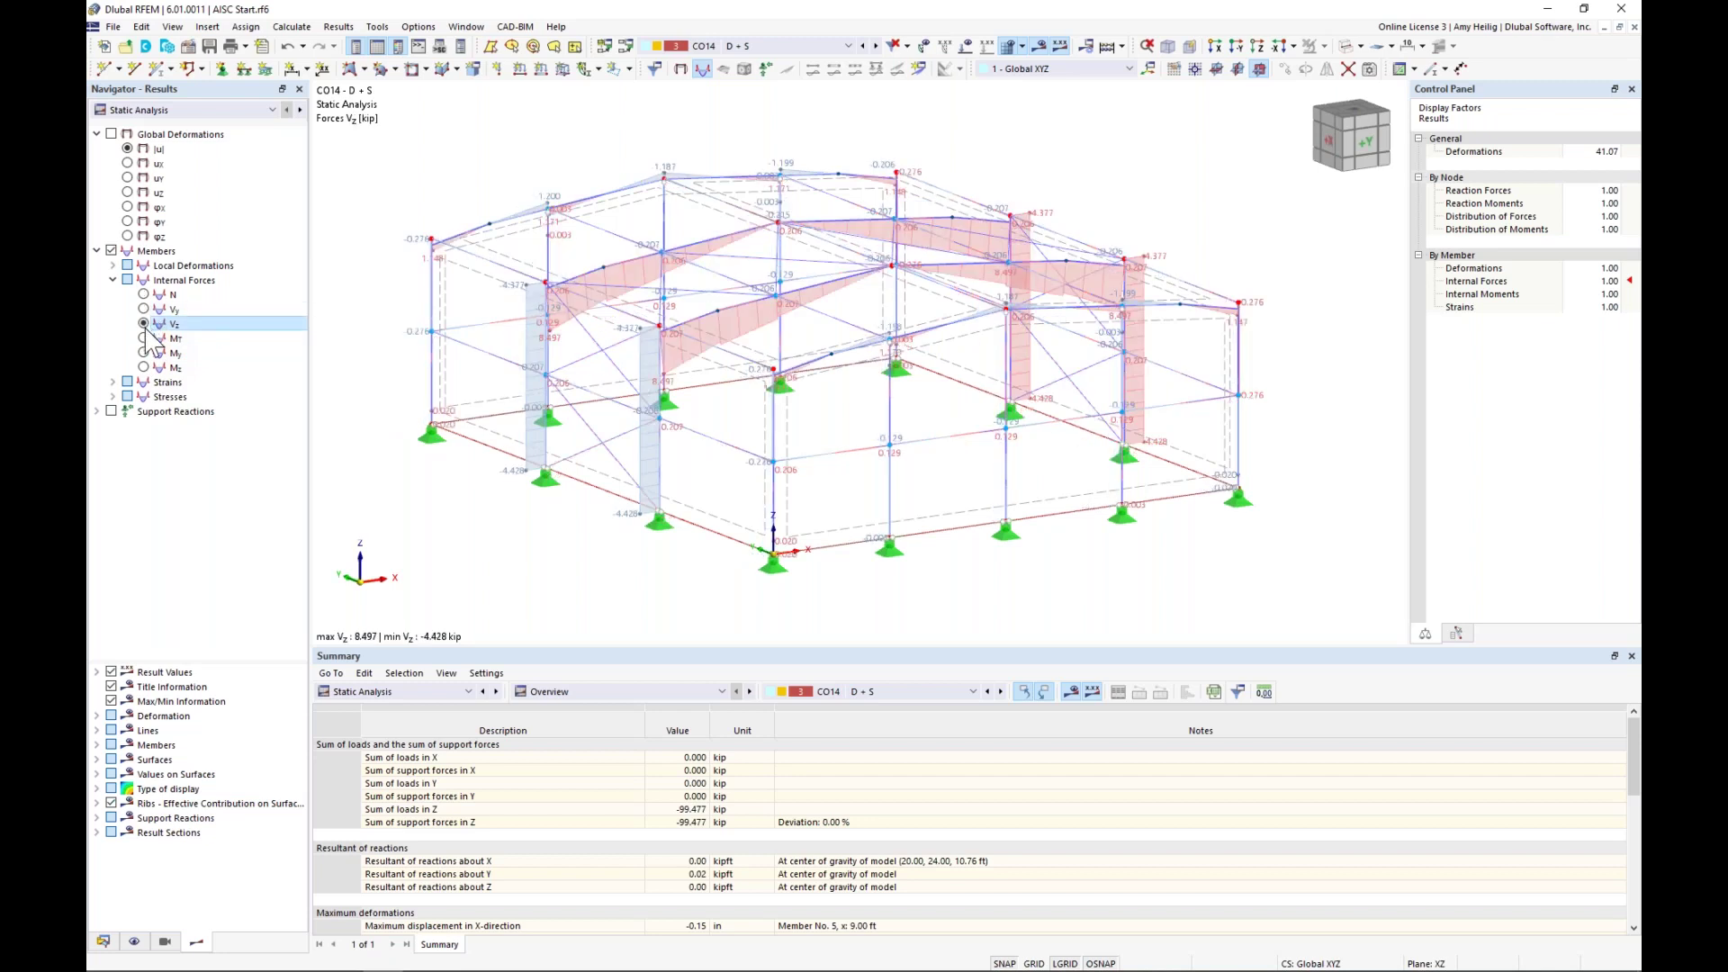
left_click(144, 353)
left_click(143, 367)
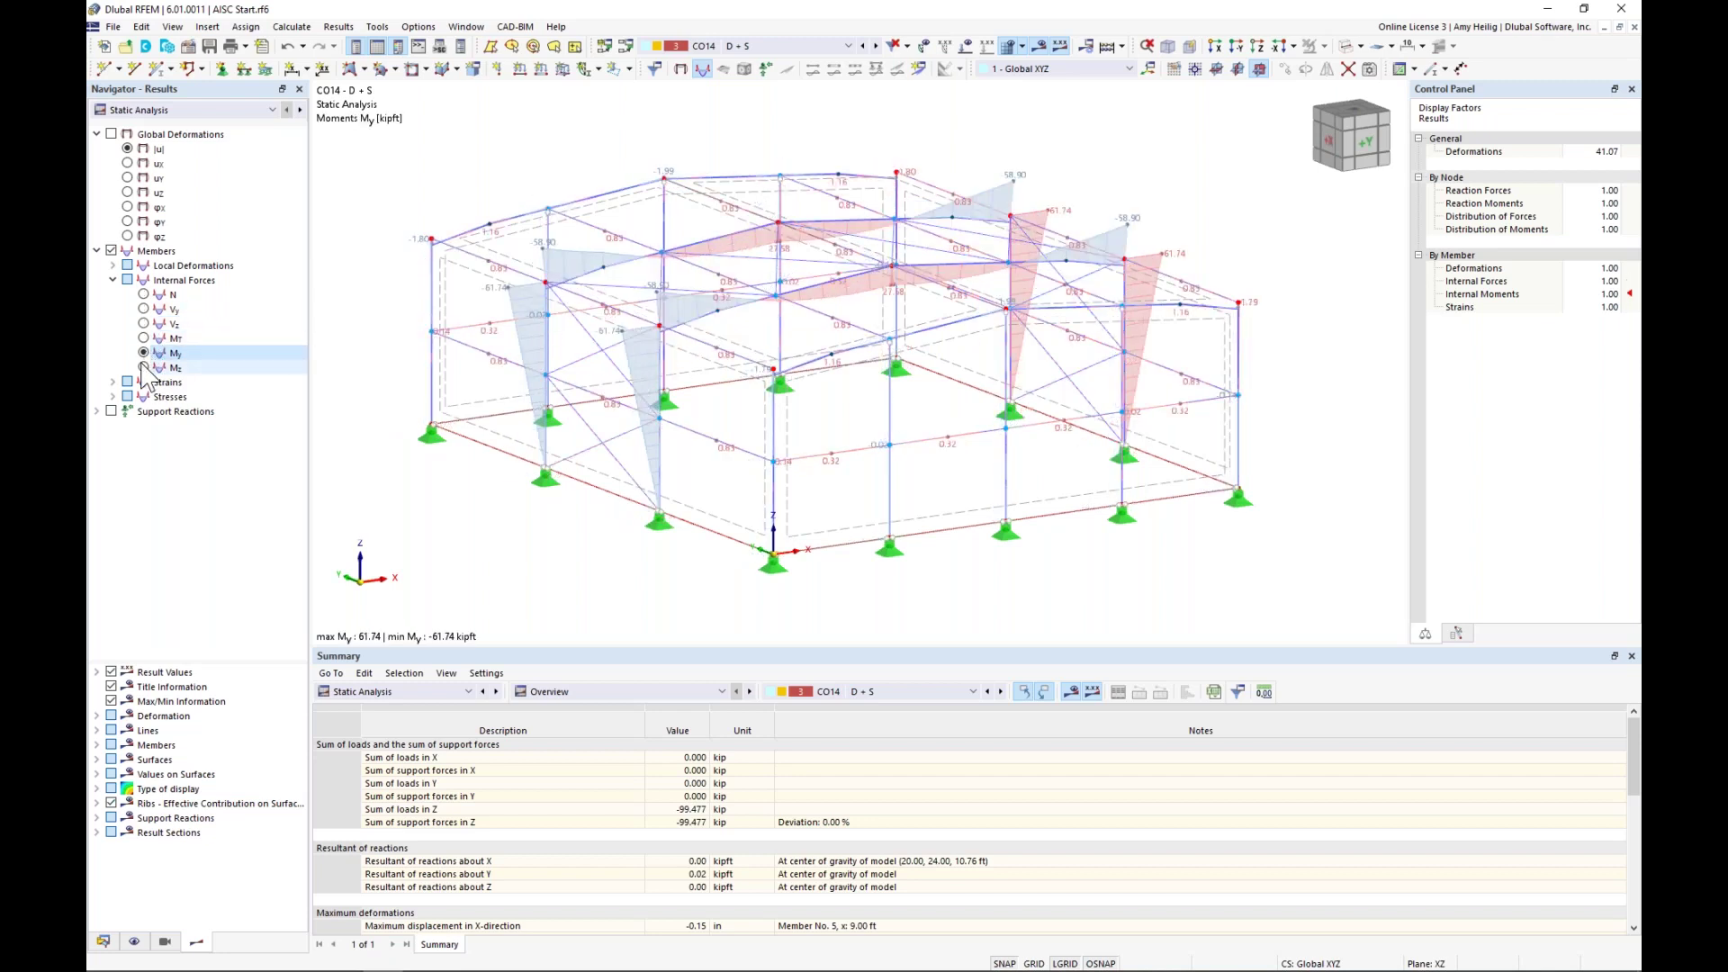
left_click(144, 353)
- Show the result diagrams of column member 5 with axial force N added, and switch them to load combination CO17
middle_click_drag(648, 310, 756, 387, "ctrl")
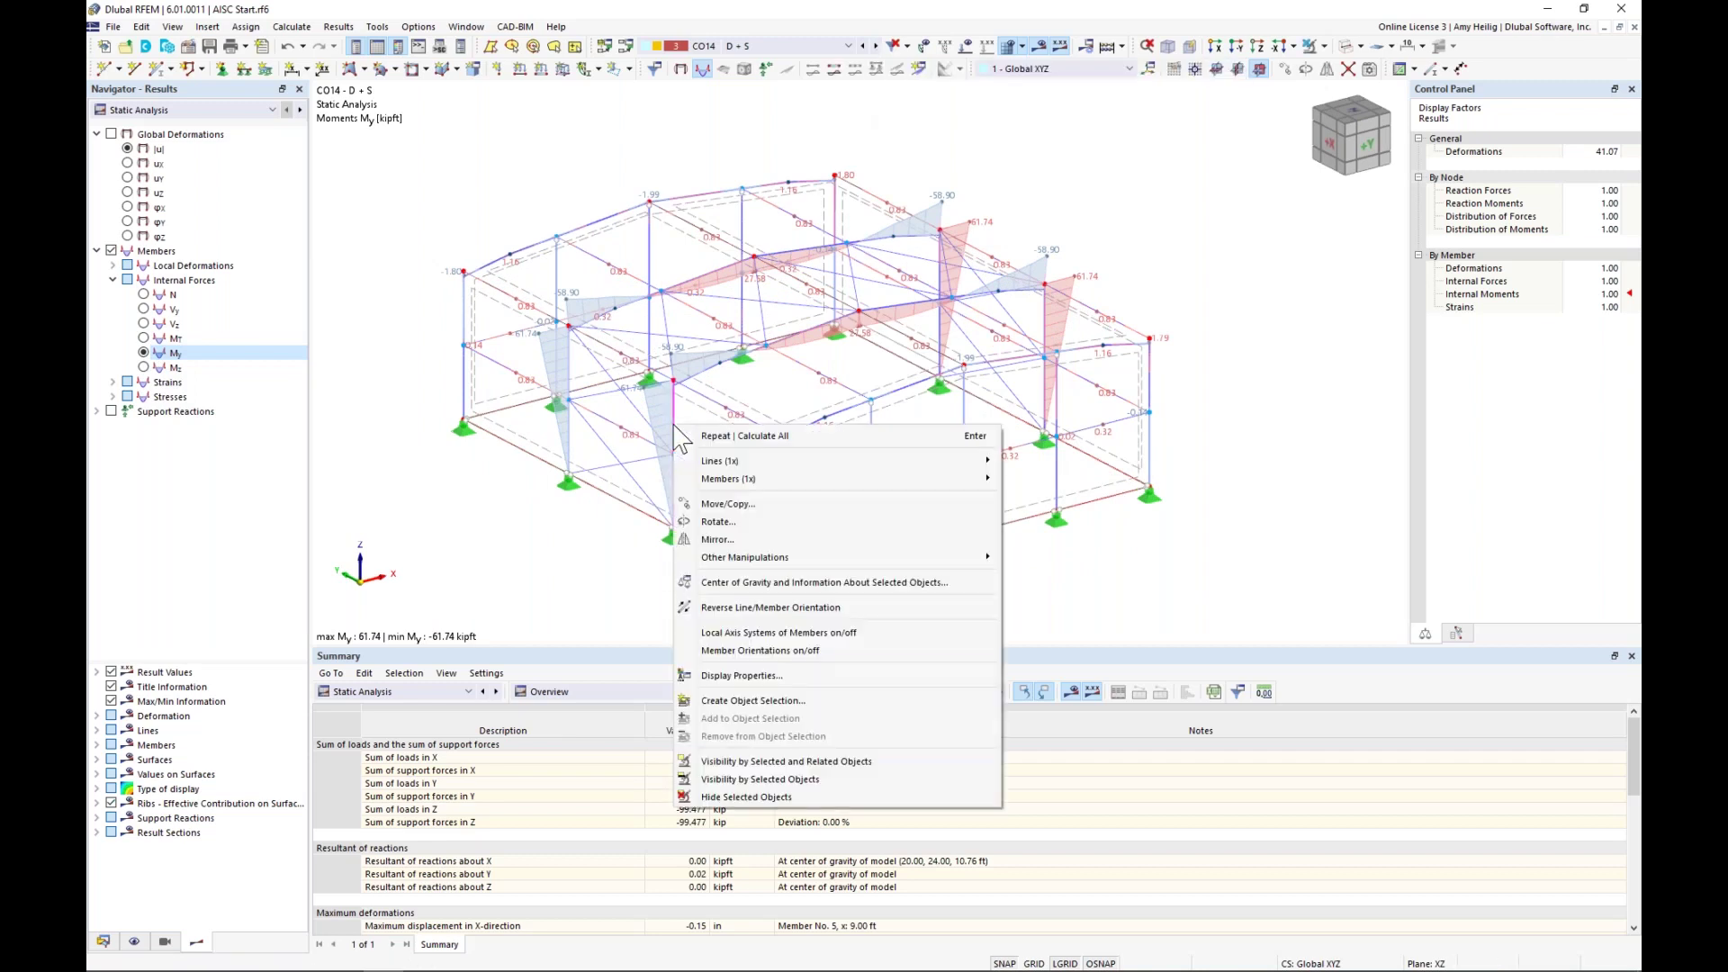
mouse_move(760, 481)
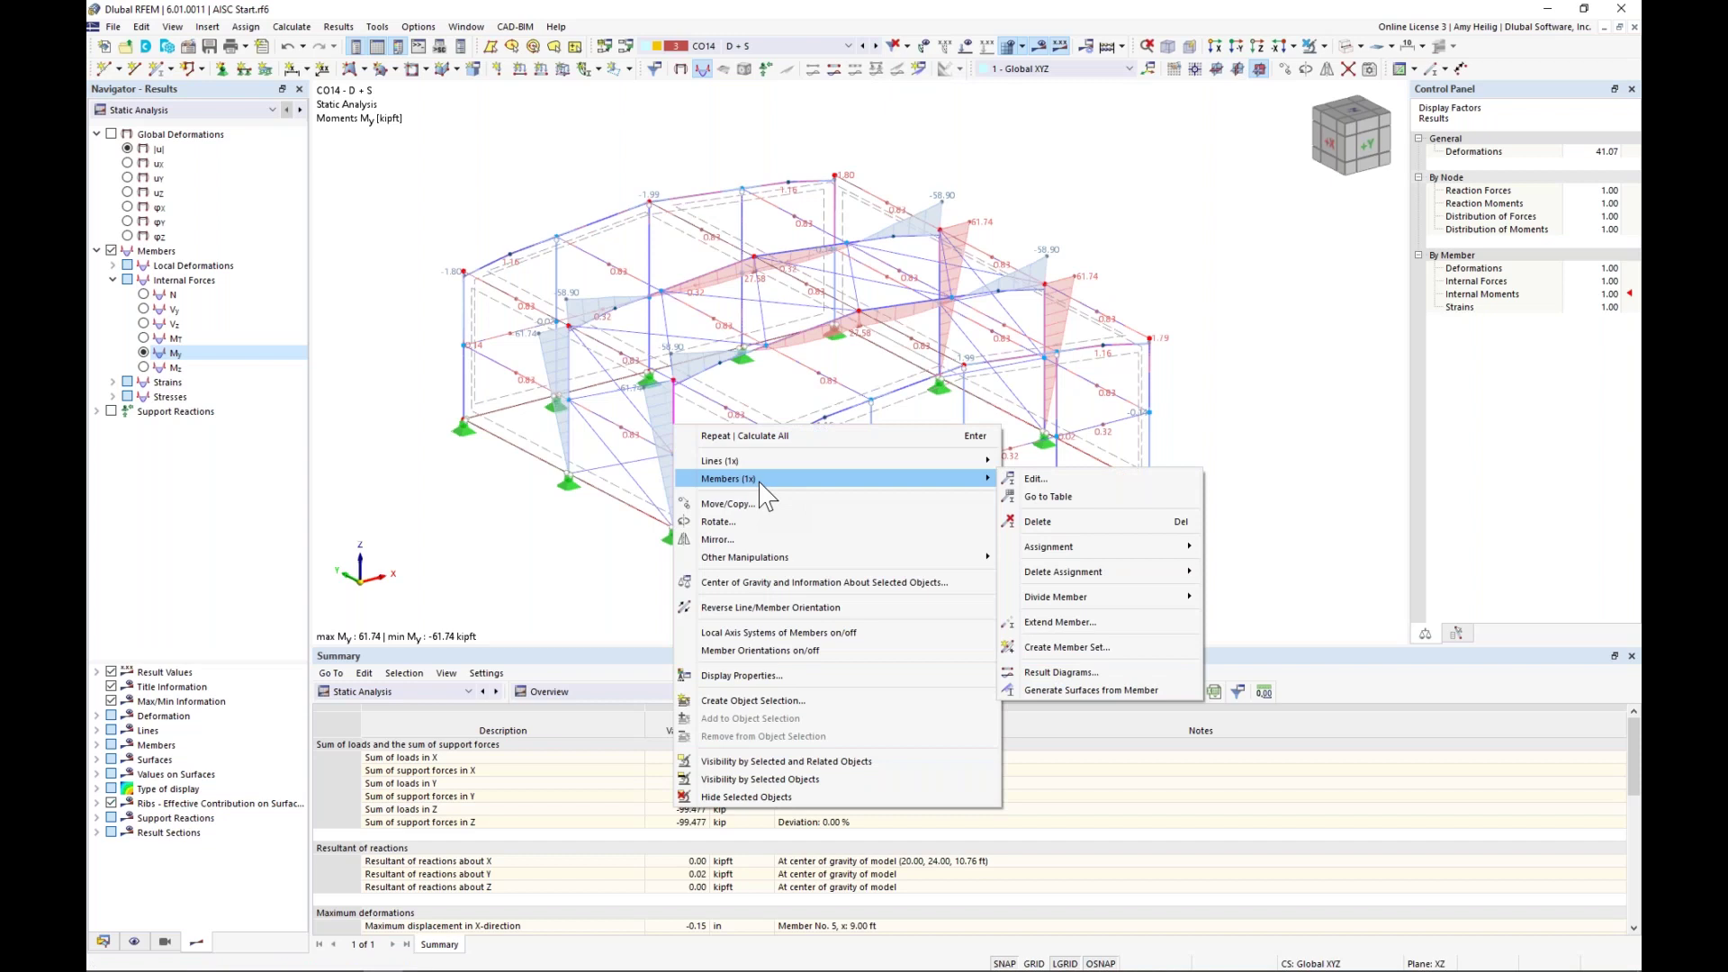
left_click(1061, 672)
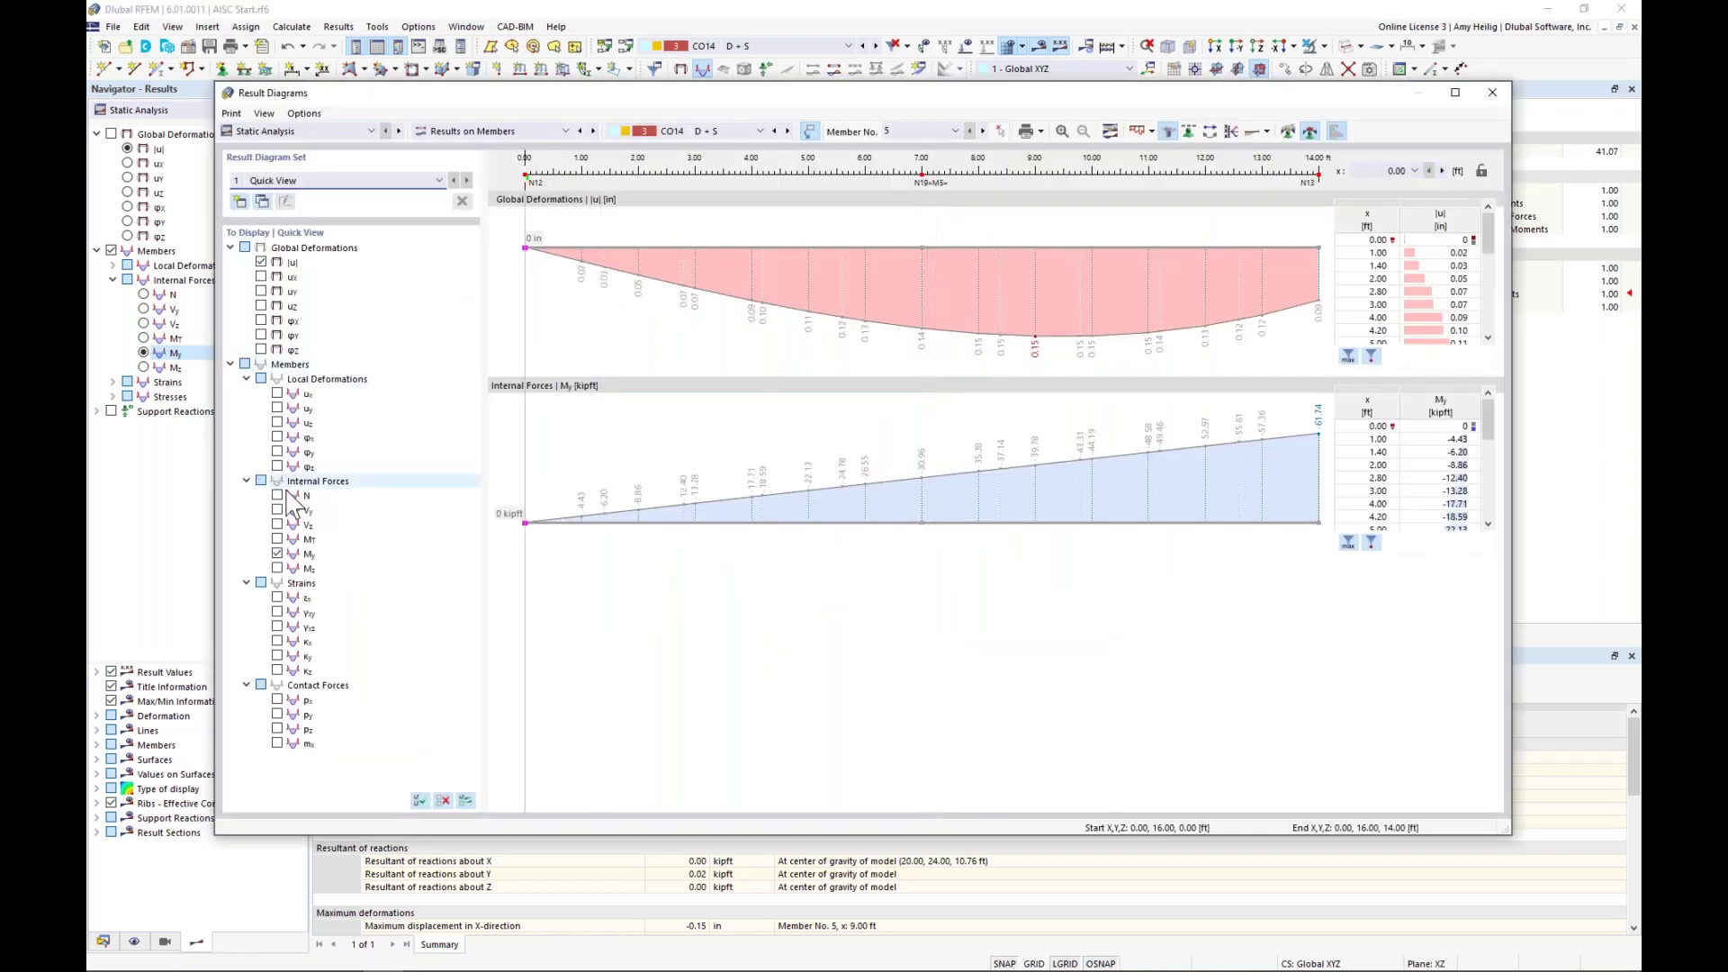
left_click(277, 495)
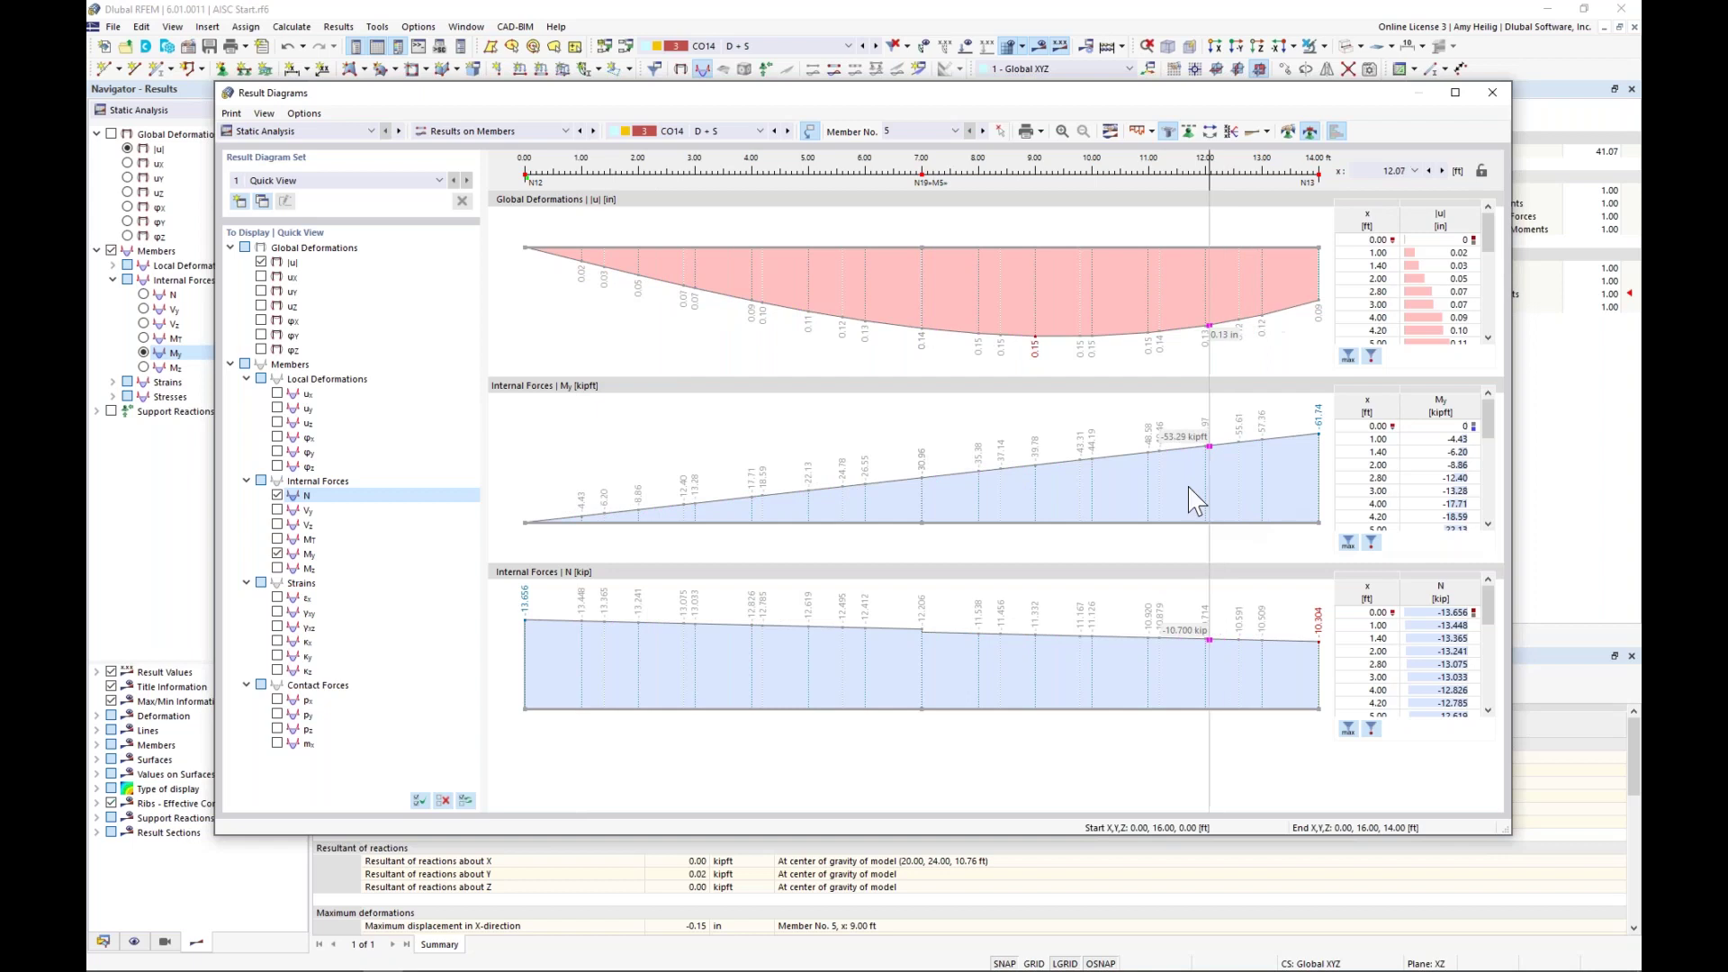
left_click(789, 133)
left_click(788, 133)
left_click(788, 133)
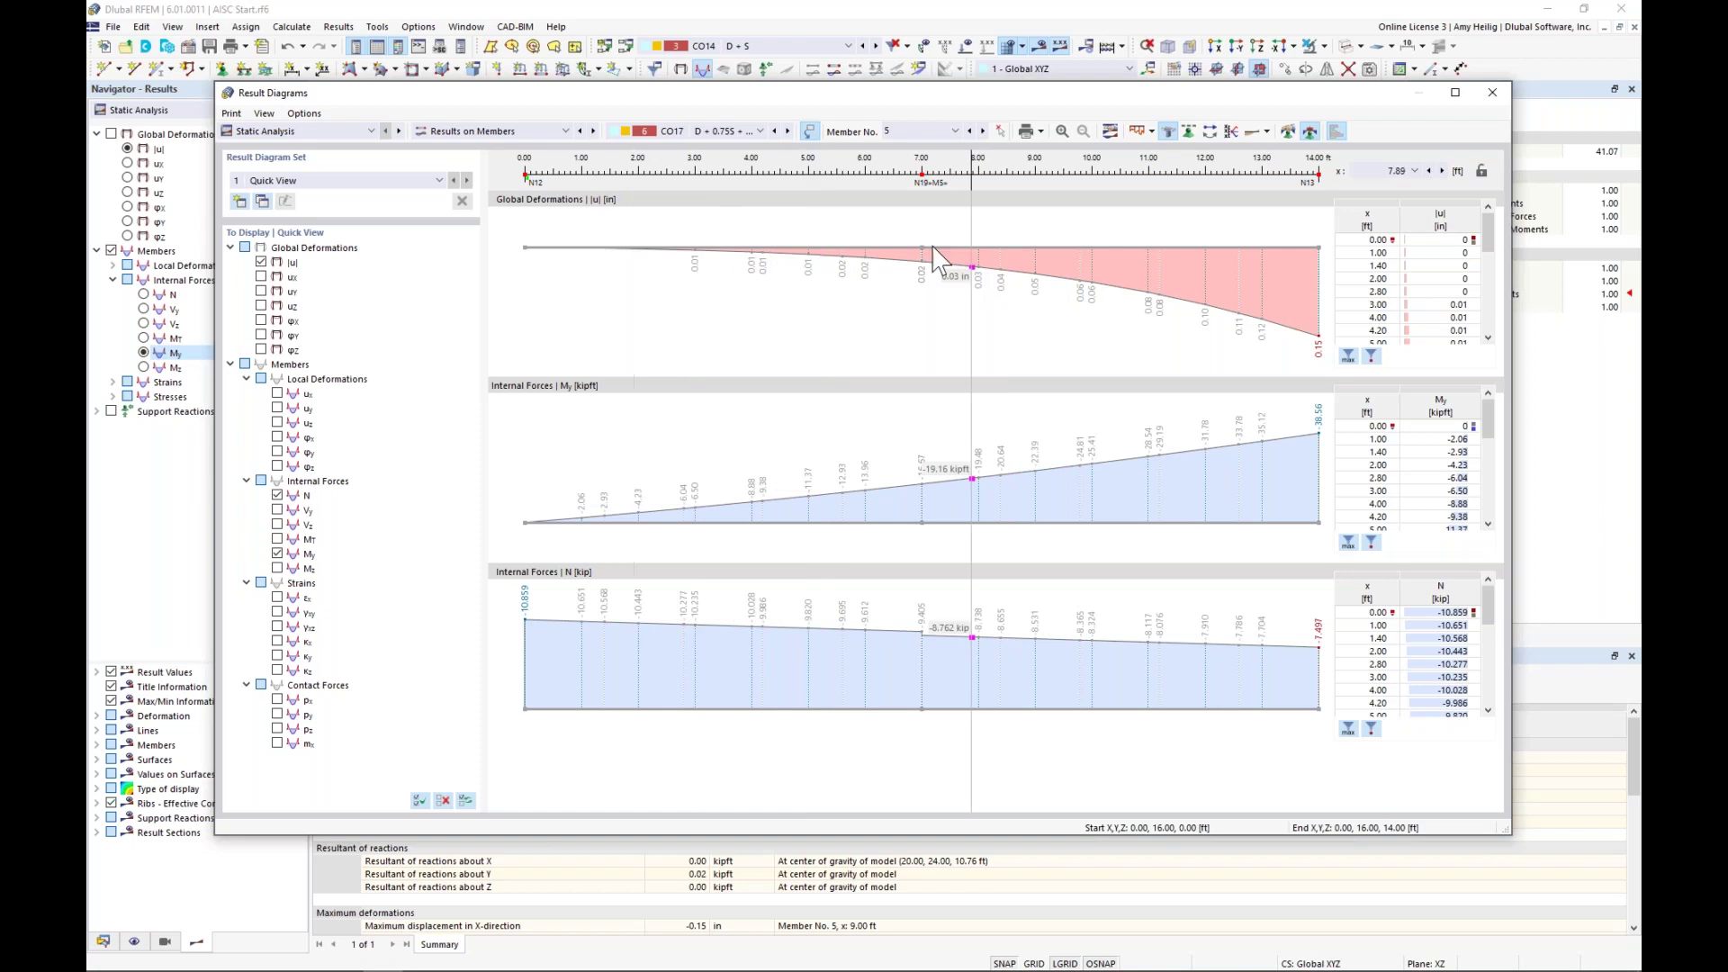
- Move the result diagrams aside to compare them with the frame model, and close them after viewing
left_click_drag(680, 106, 1368, 173)
scroll(670, 304, "down", 1)
middle_click_drag(705, 317, 440, 248)
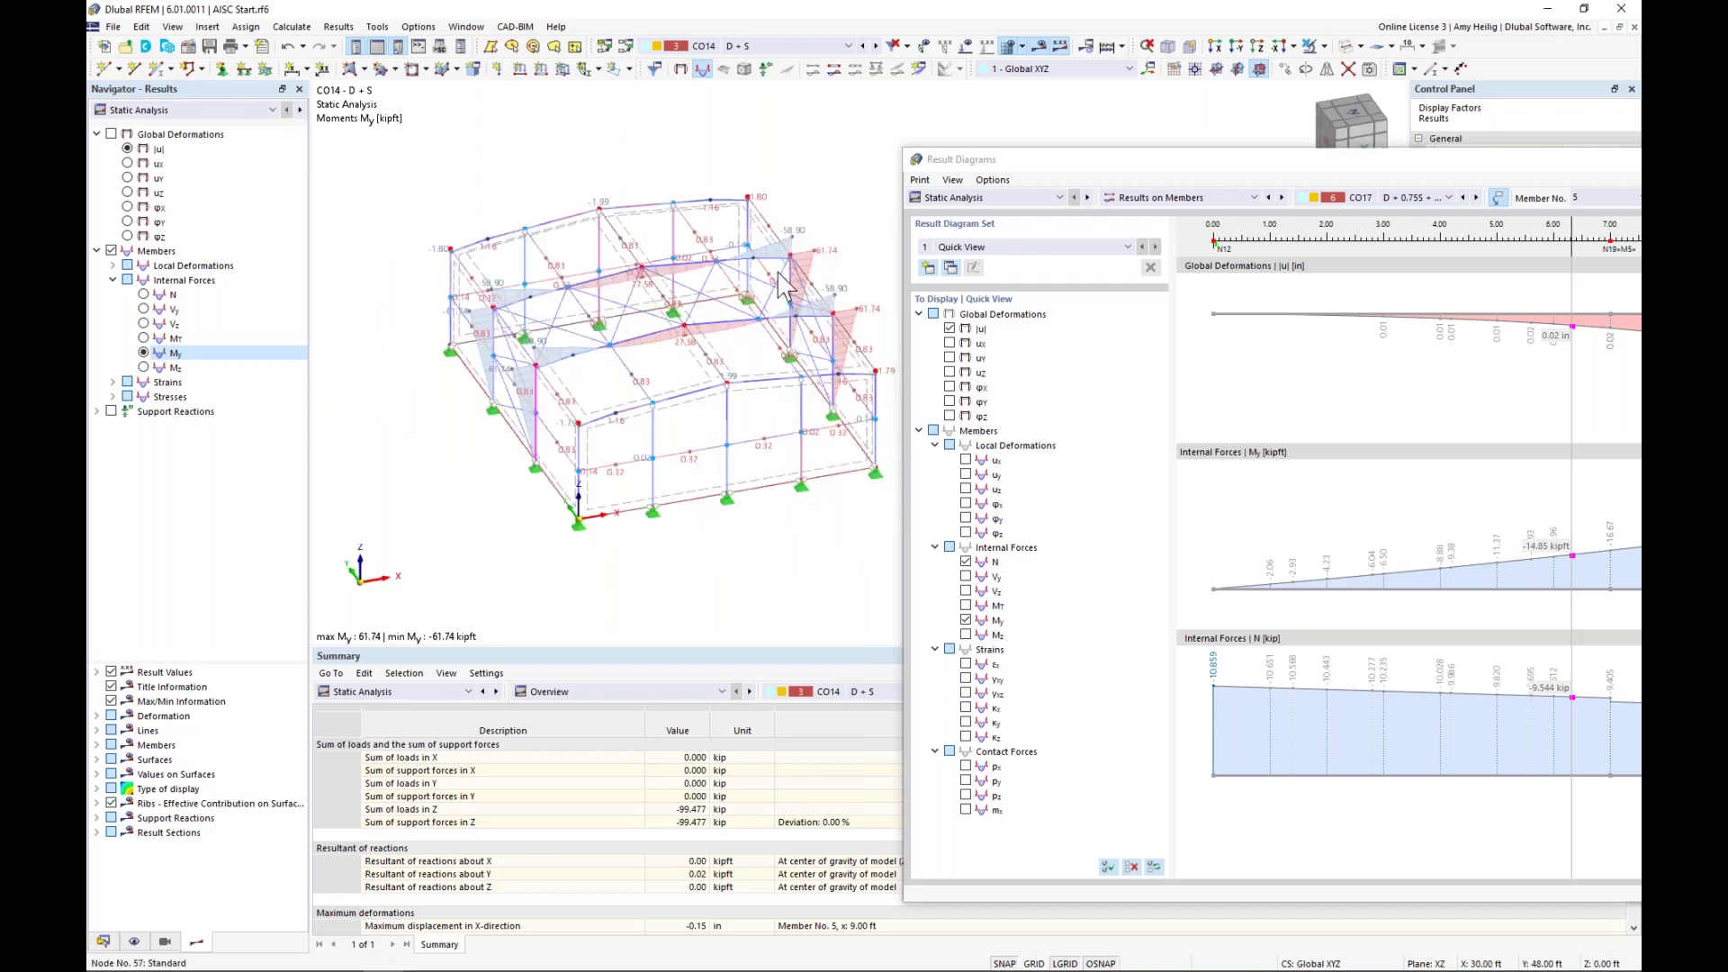
left_click_drag(1092, 168, 416, 119)
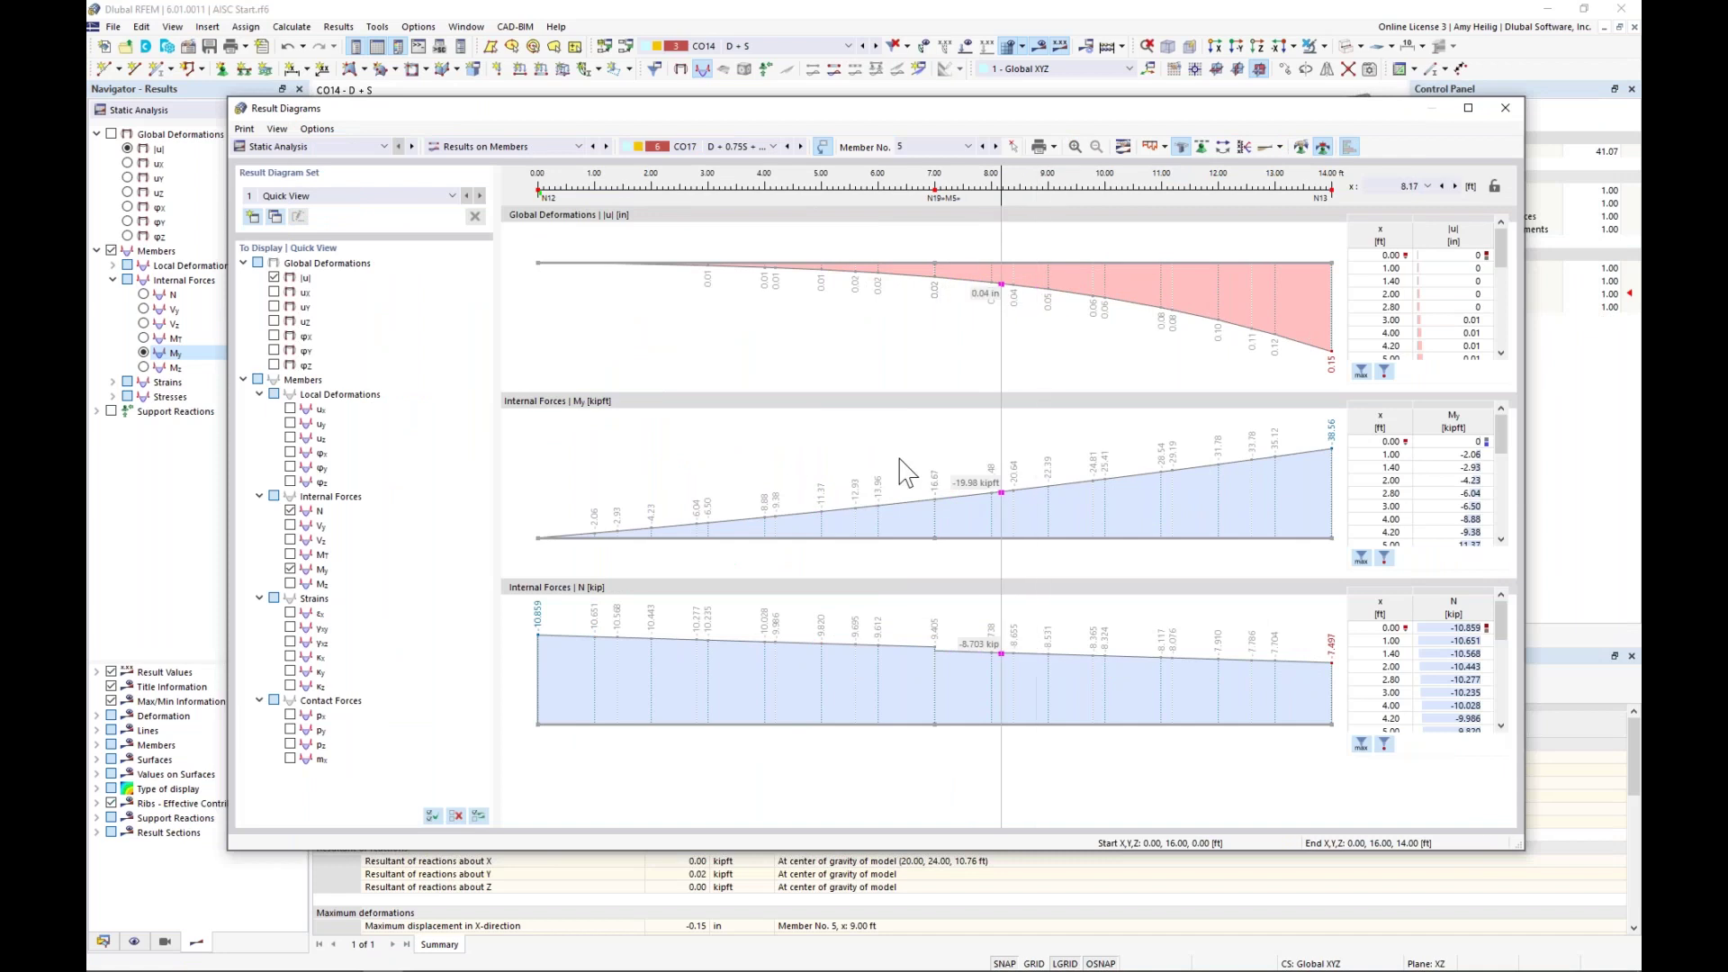
left_click(1504, 109)
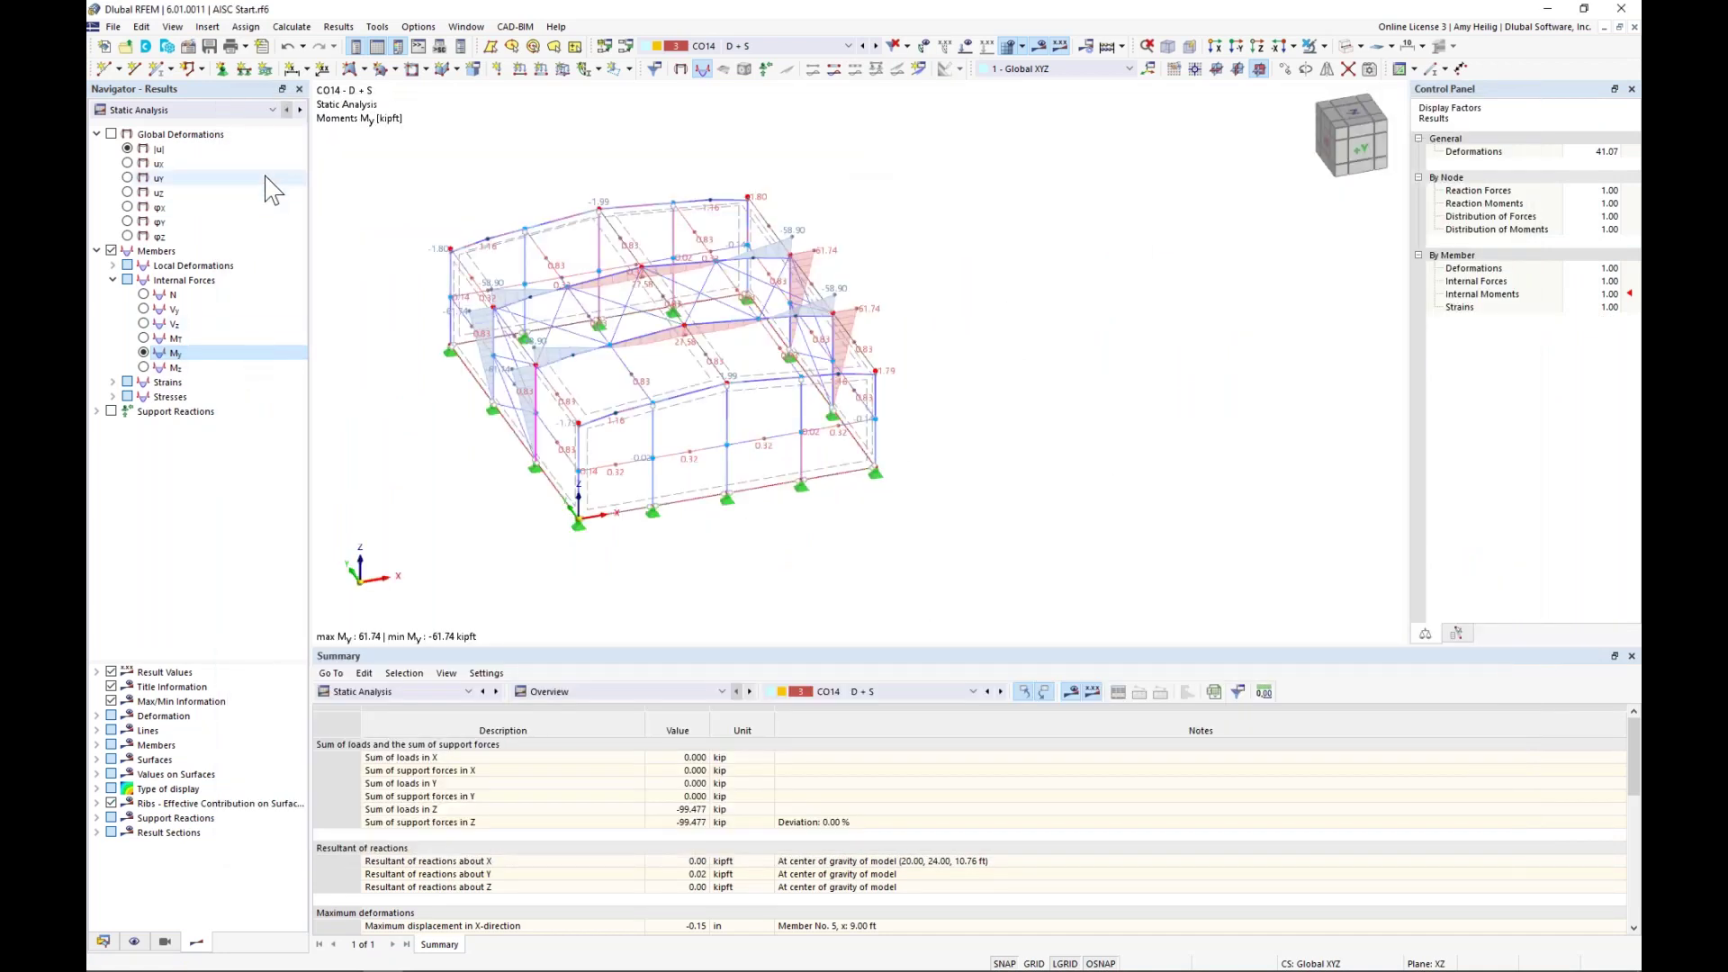
- View the static results by member, and switch to the Steel Design ratios by member with the results table enlarged
left_click(593, 692)
left_click(575, 732)
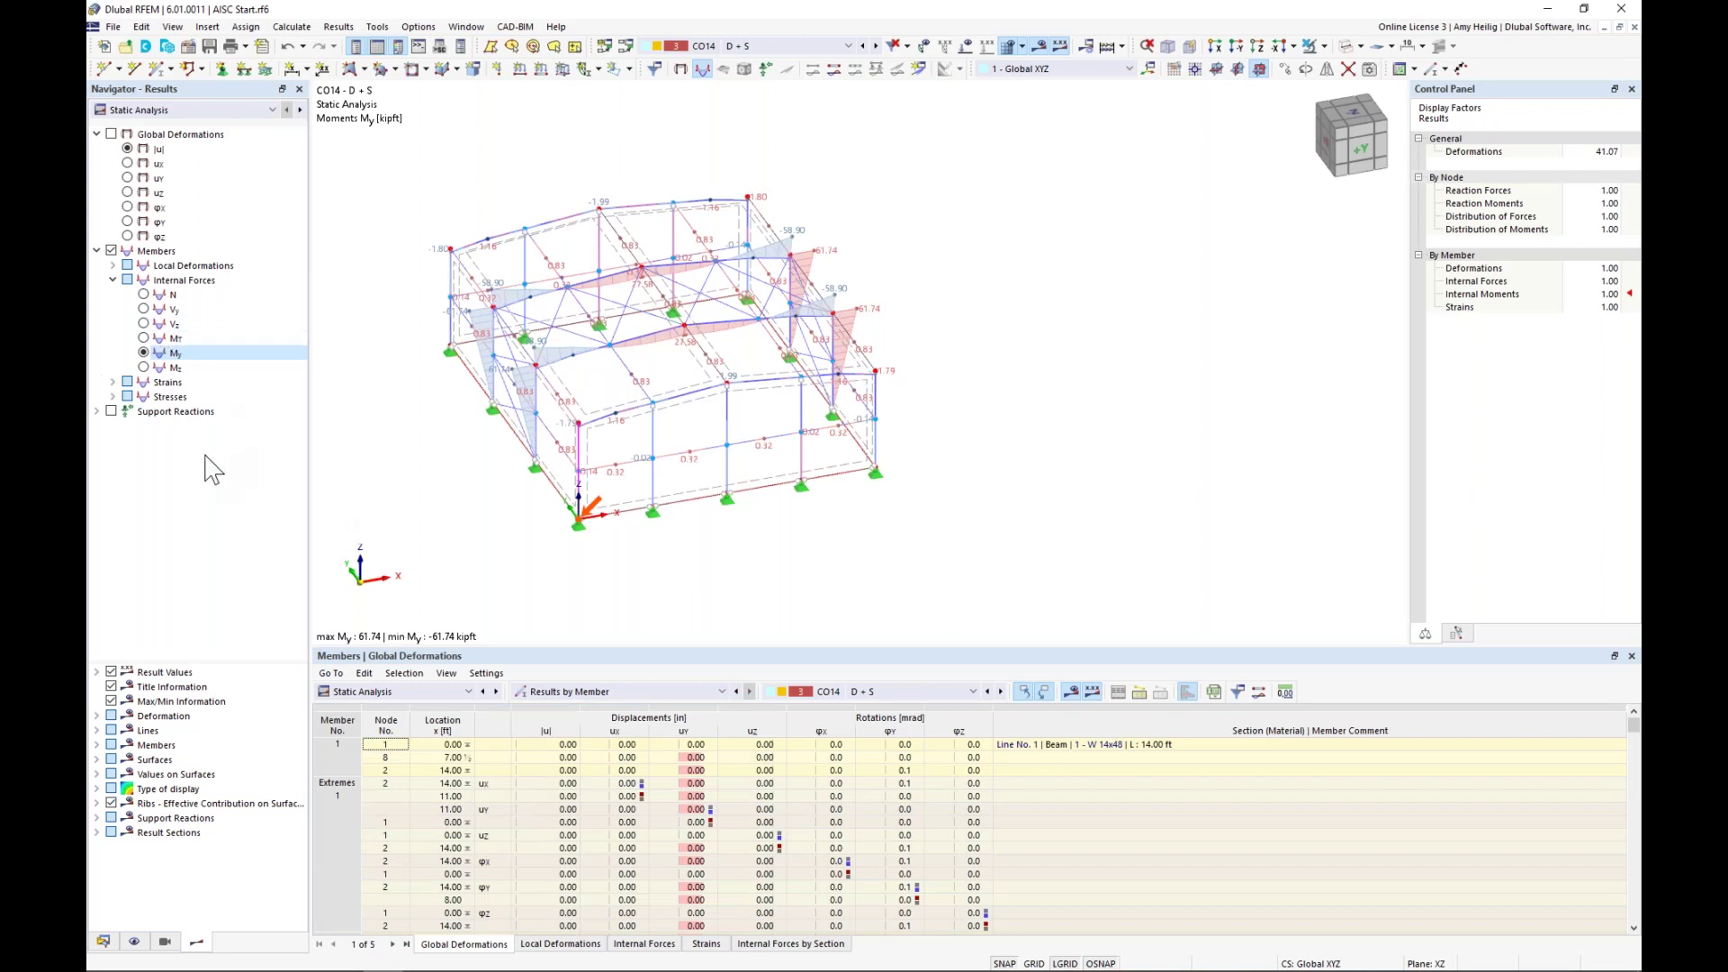
left_click(151, 110)
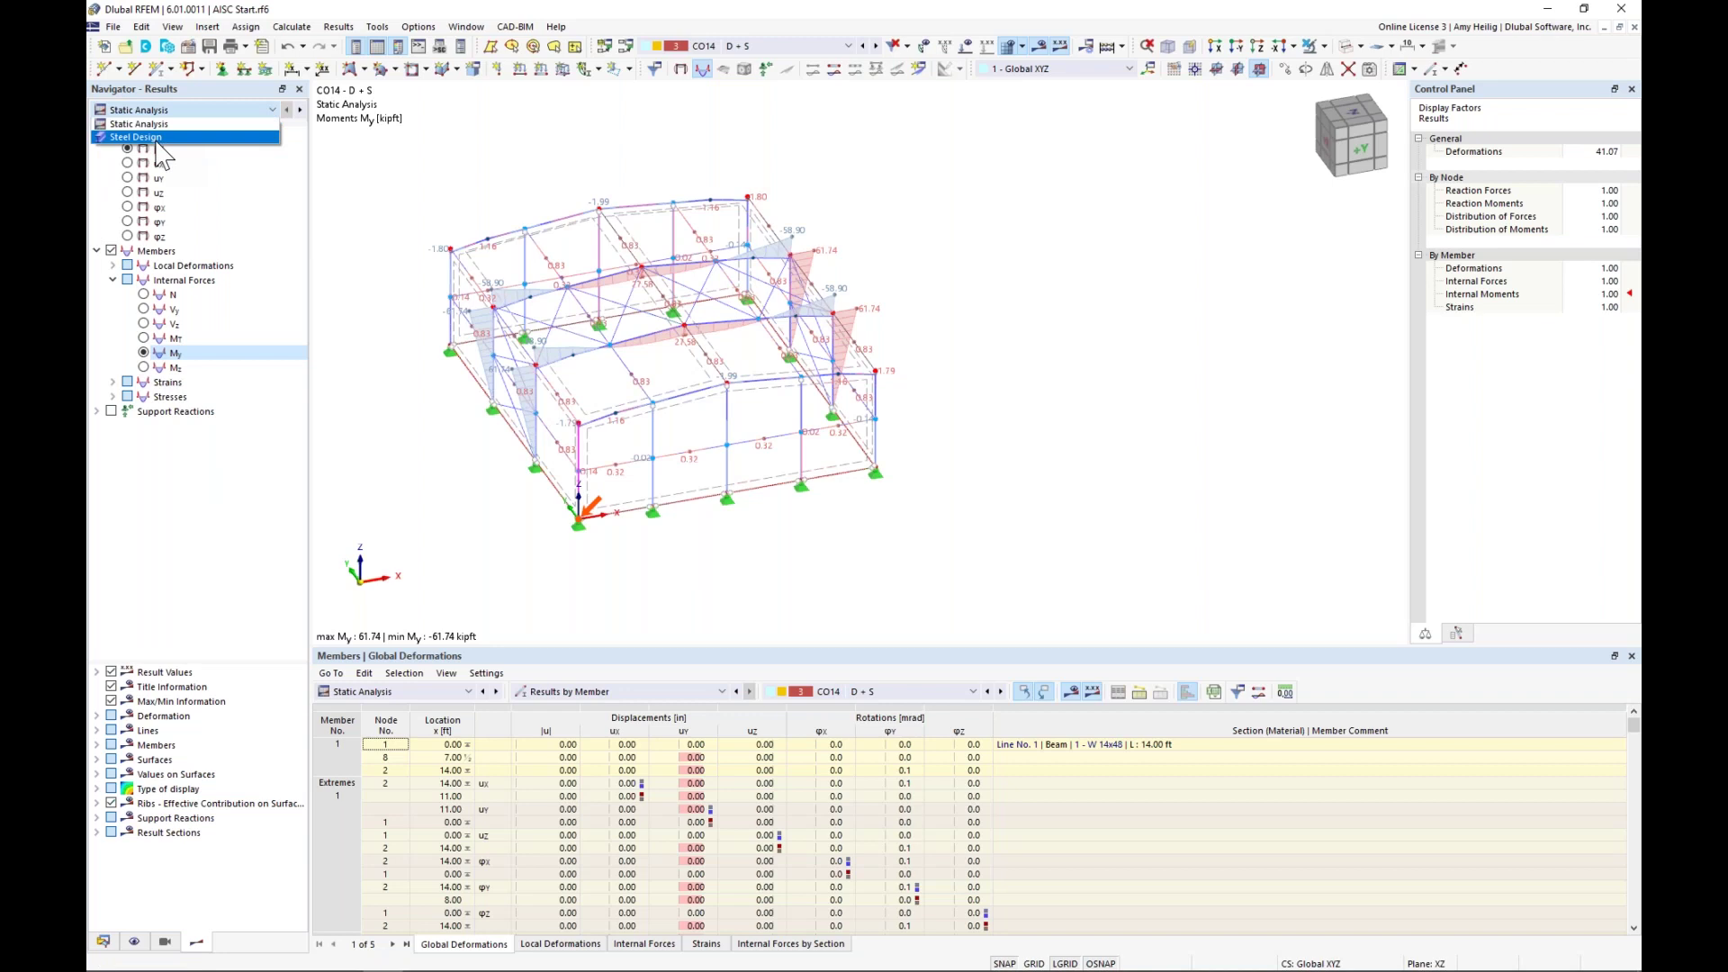
left_click(157, 141)
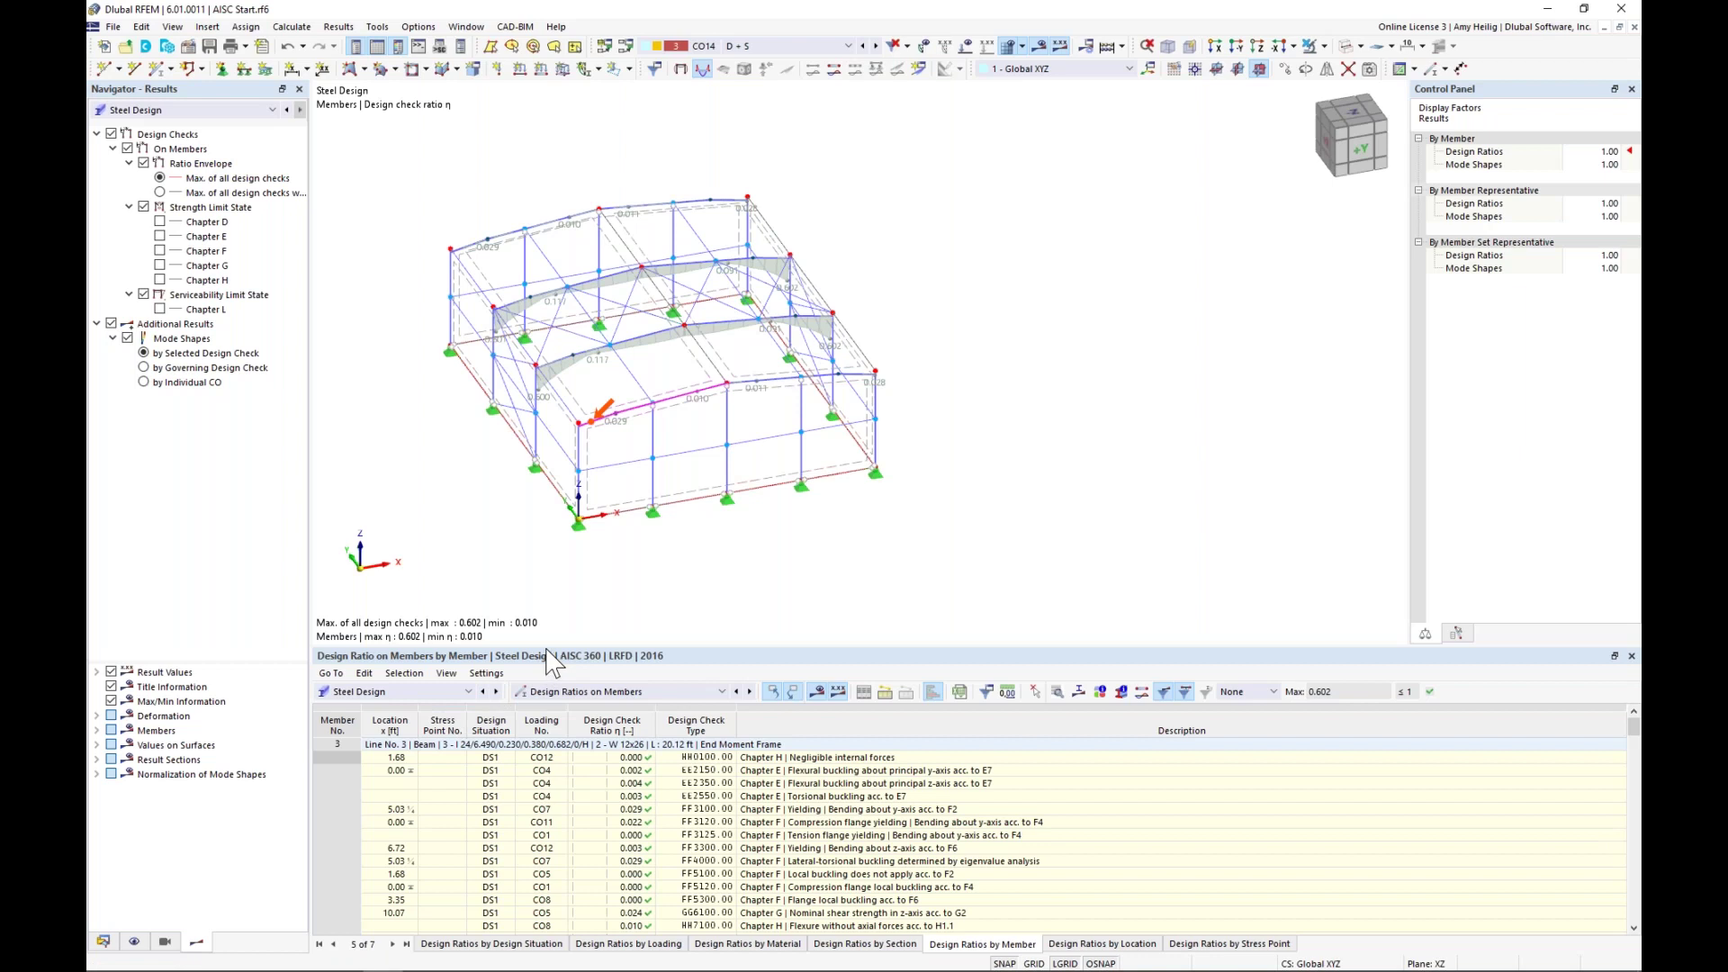
left_click_drag(551, 647, 563, 576)
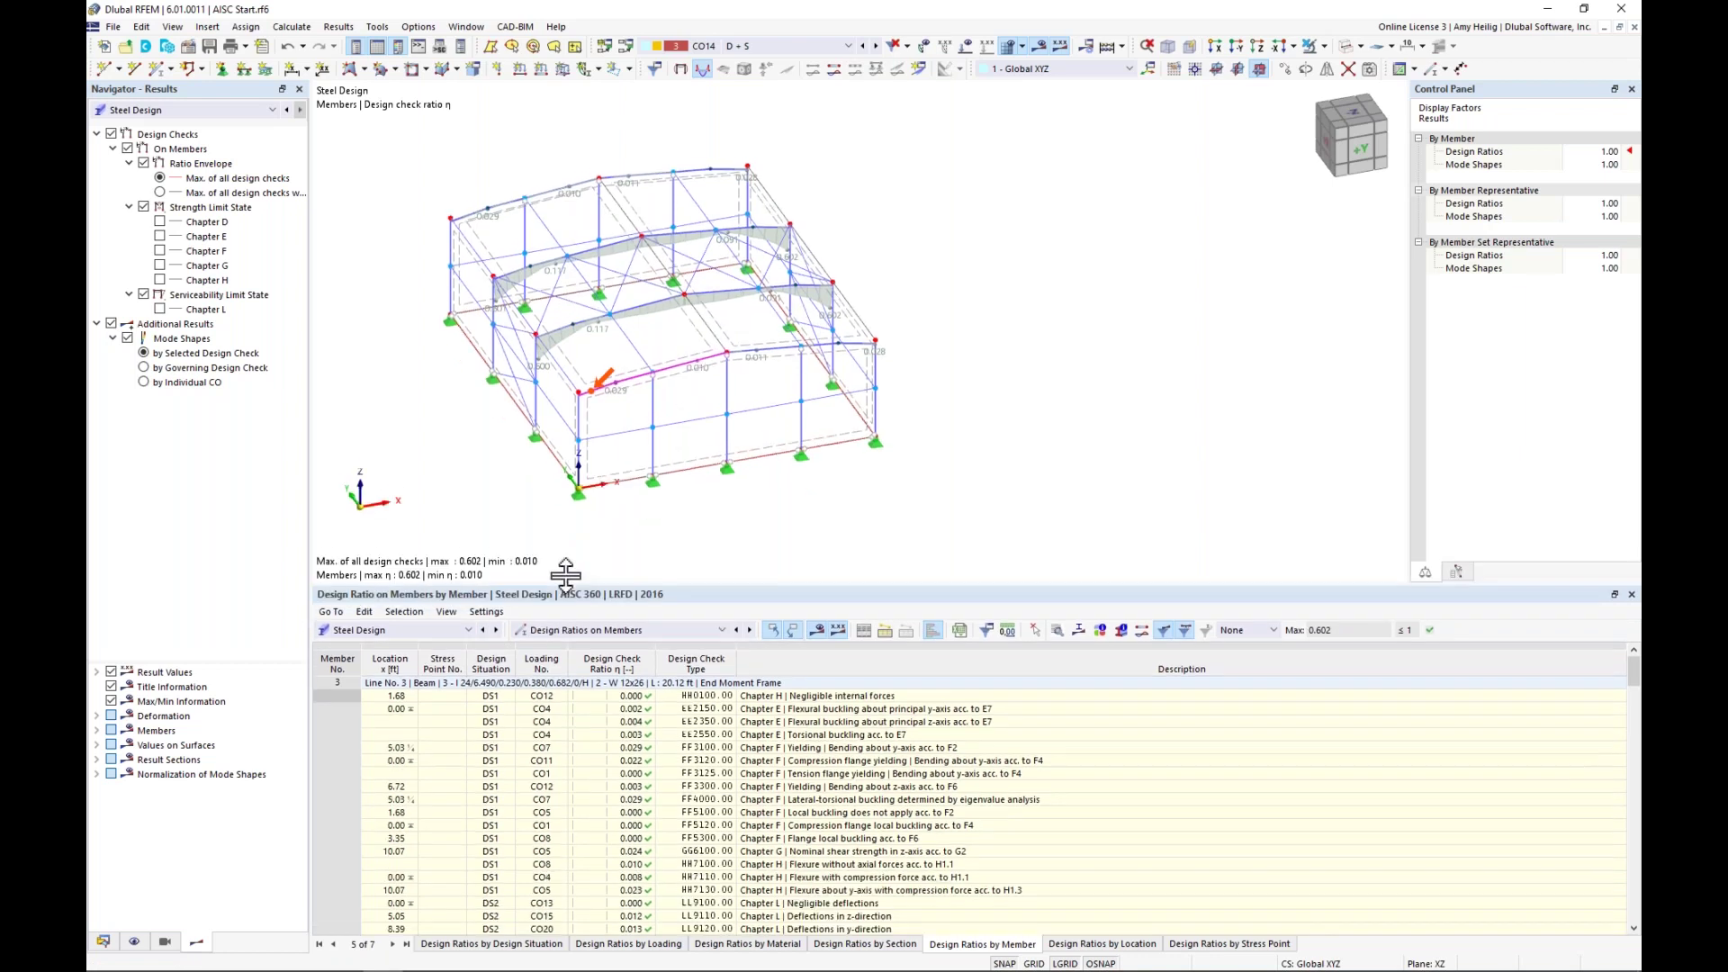
- Keep the table on Design Ratios on Members and enlarge it beneath the frame model
middle_click_drag(741, 493, 927, 438, "ctrl")
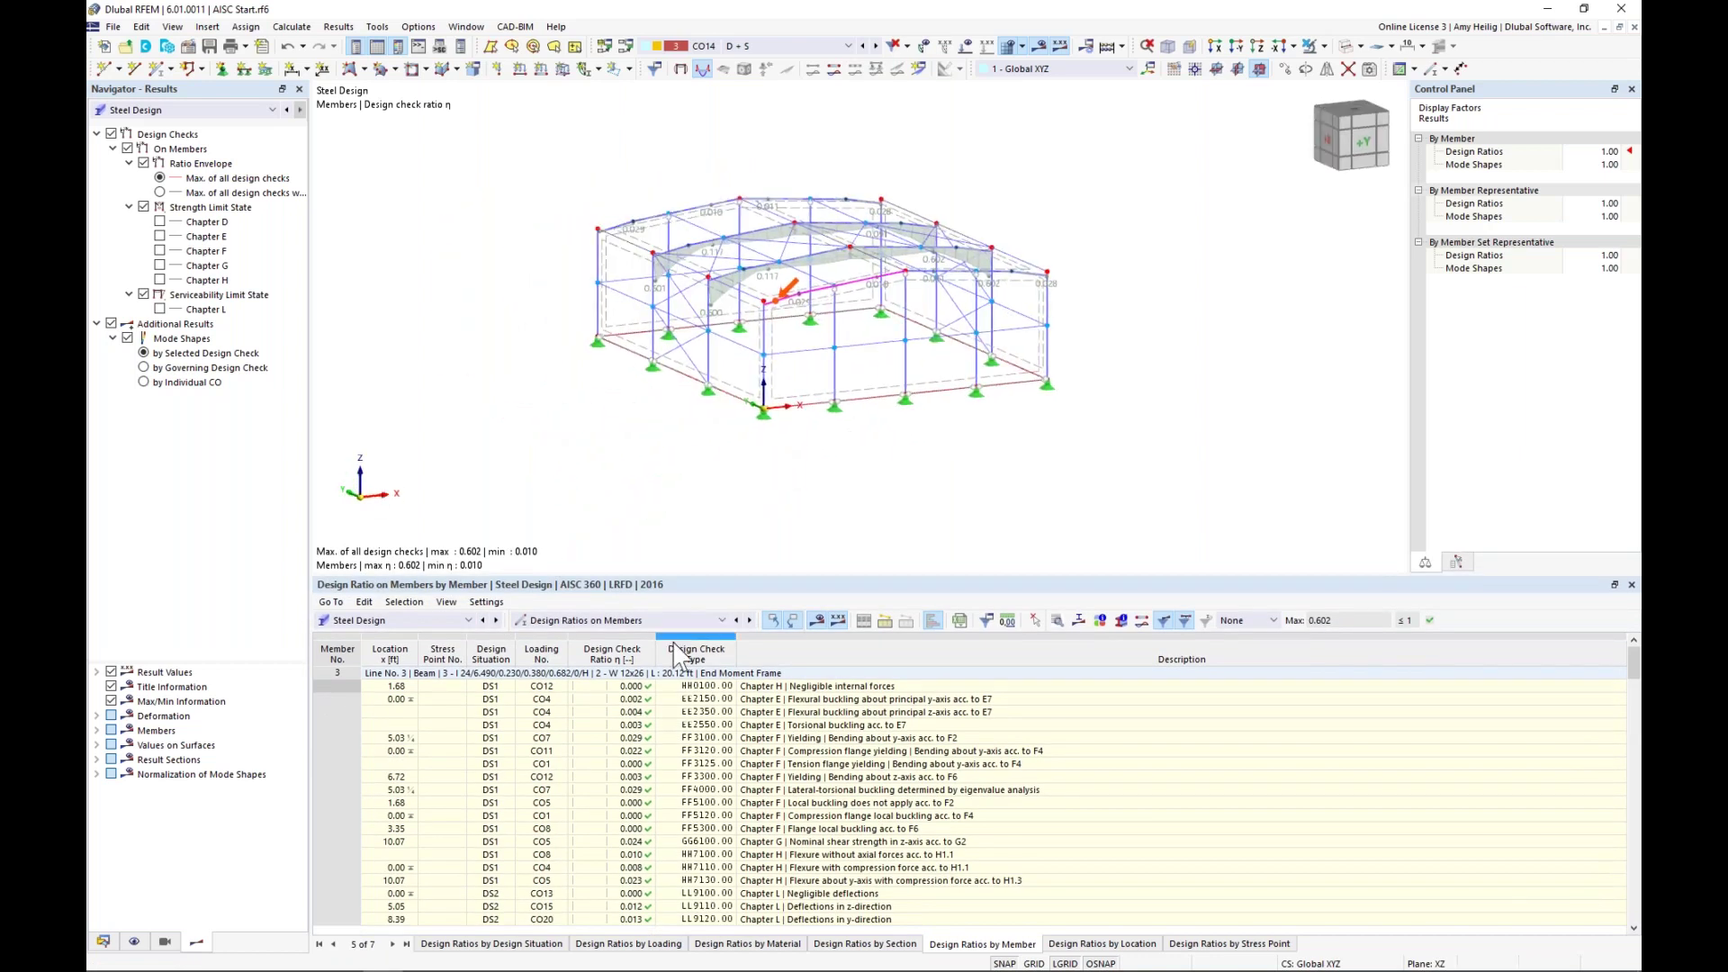
left_click(682, 621)
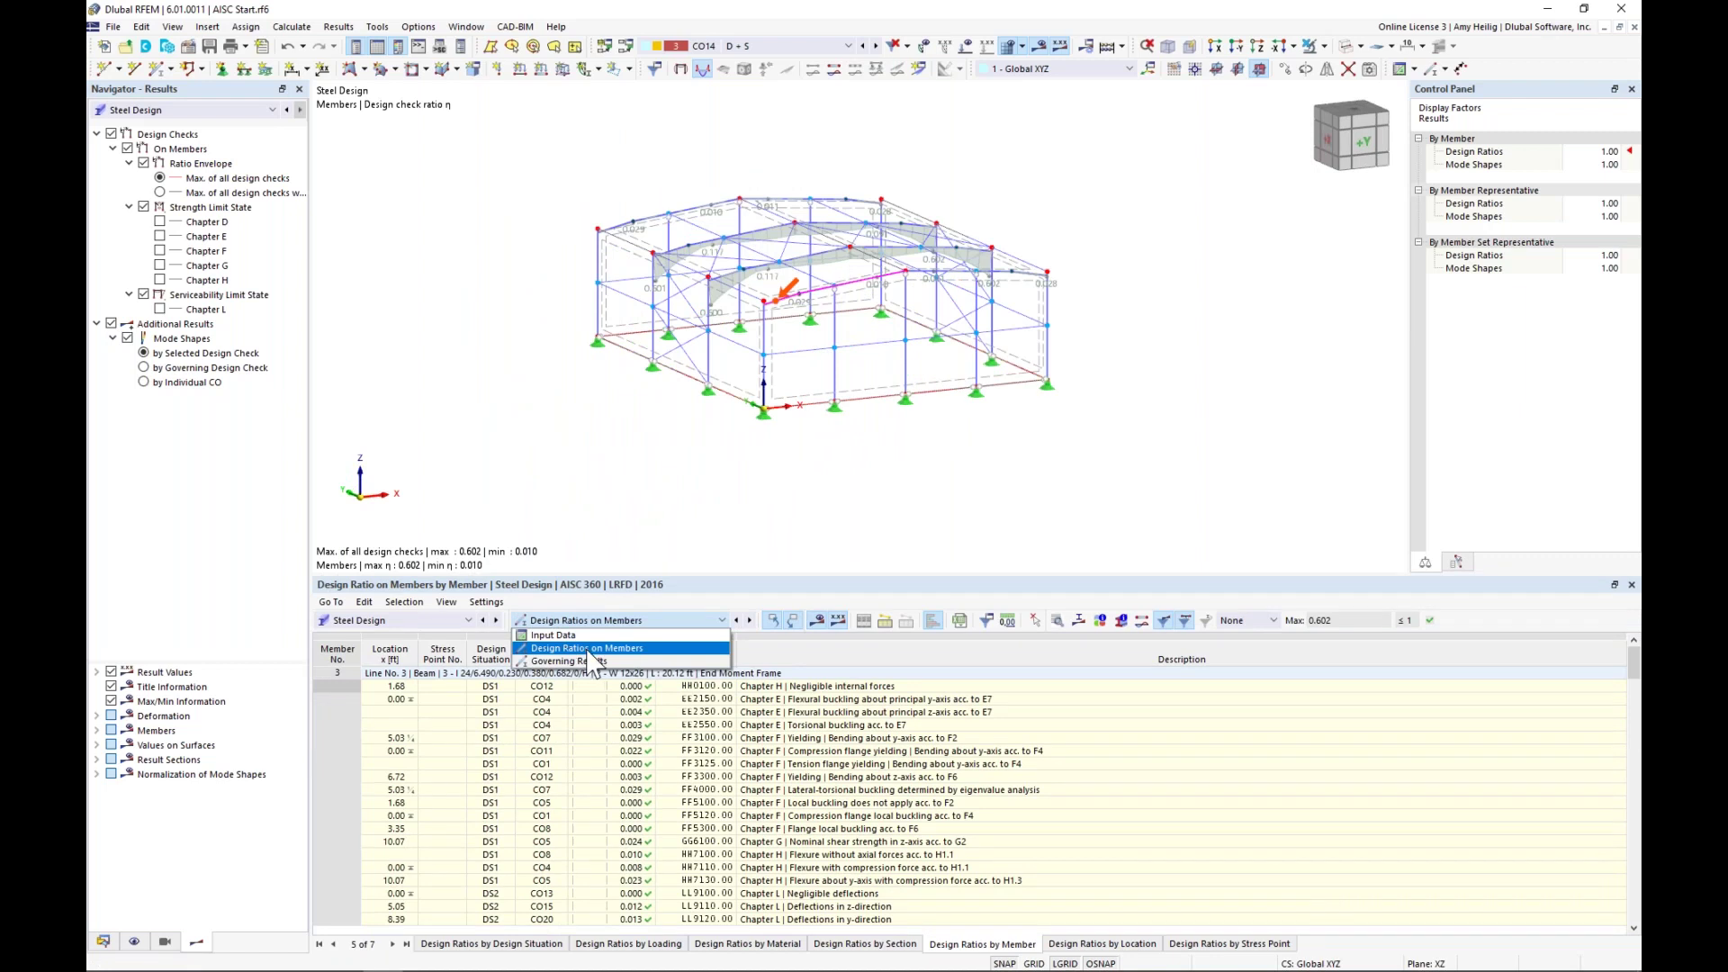
left_click(580, 650)
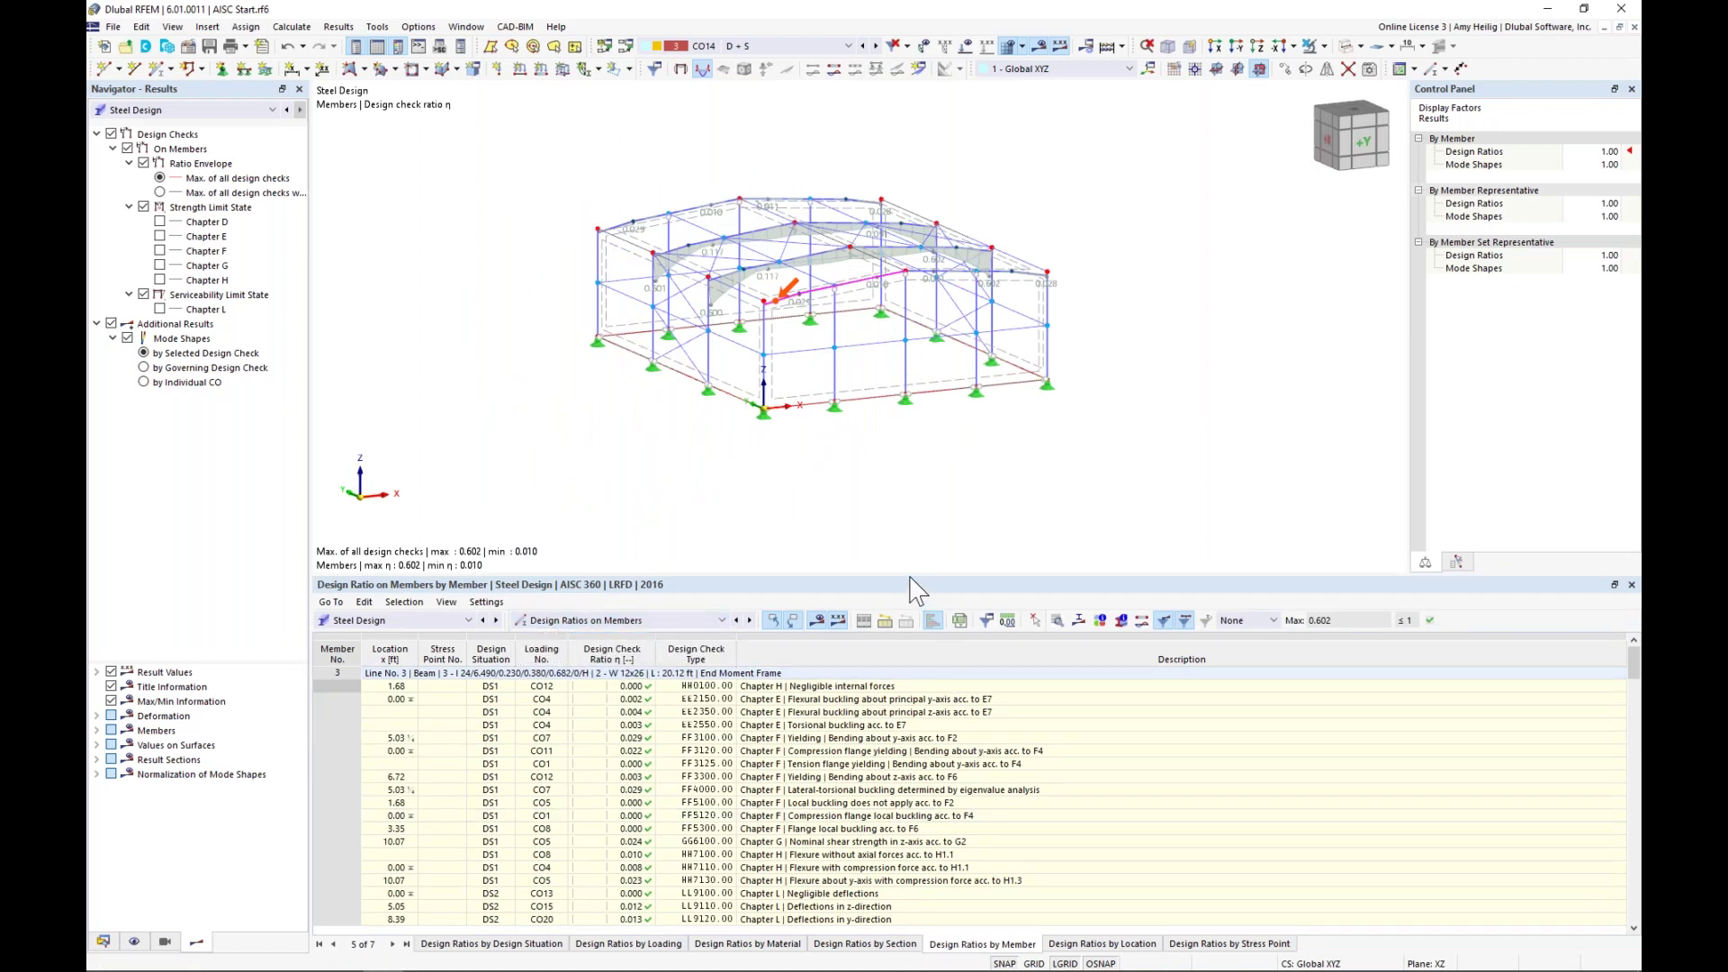
left_click_drag(916, 574, 918, 473)
middle_click_drag(867, 334, 889, 366)
scroll(889, 366, "up", 3)
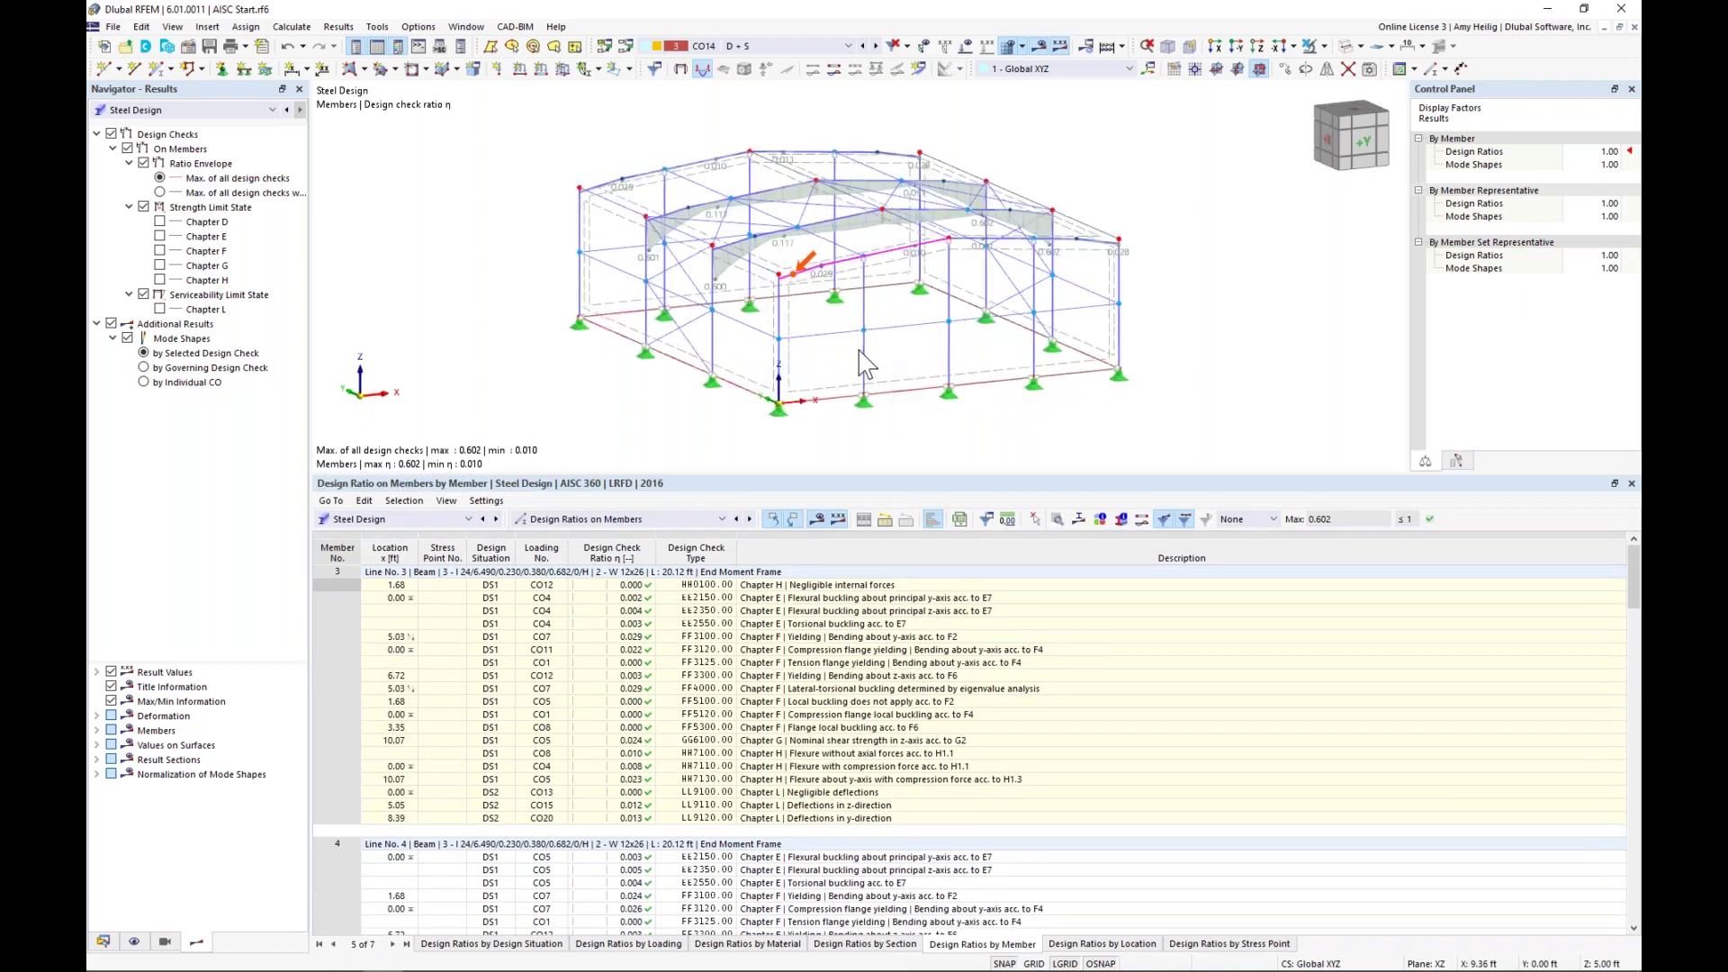
- Examine member 7's Chapter H flexure-with-compression check and its Chapter F lateral-torsional buckling, F6 yielding and F4 tension flange yielding checks
left_click(864, 663)
scroll(845, 700, "down", 4)
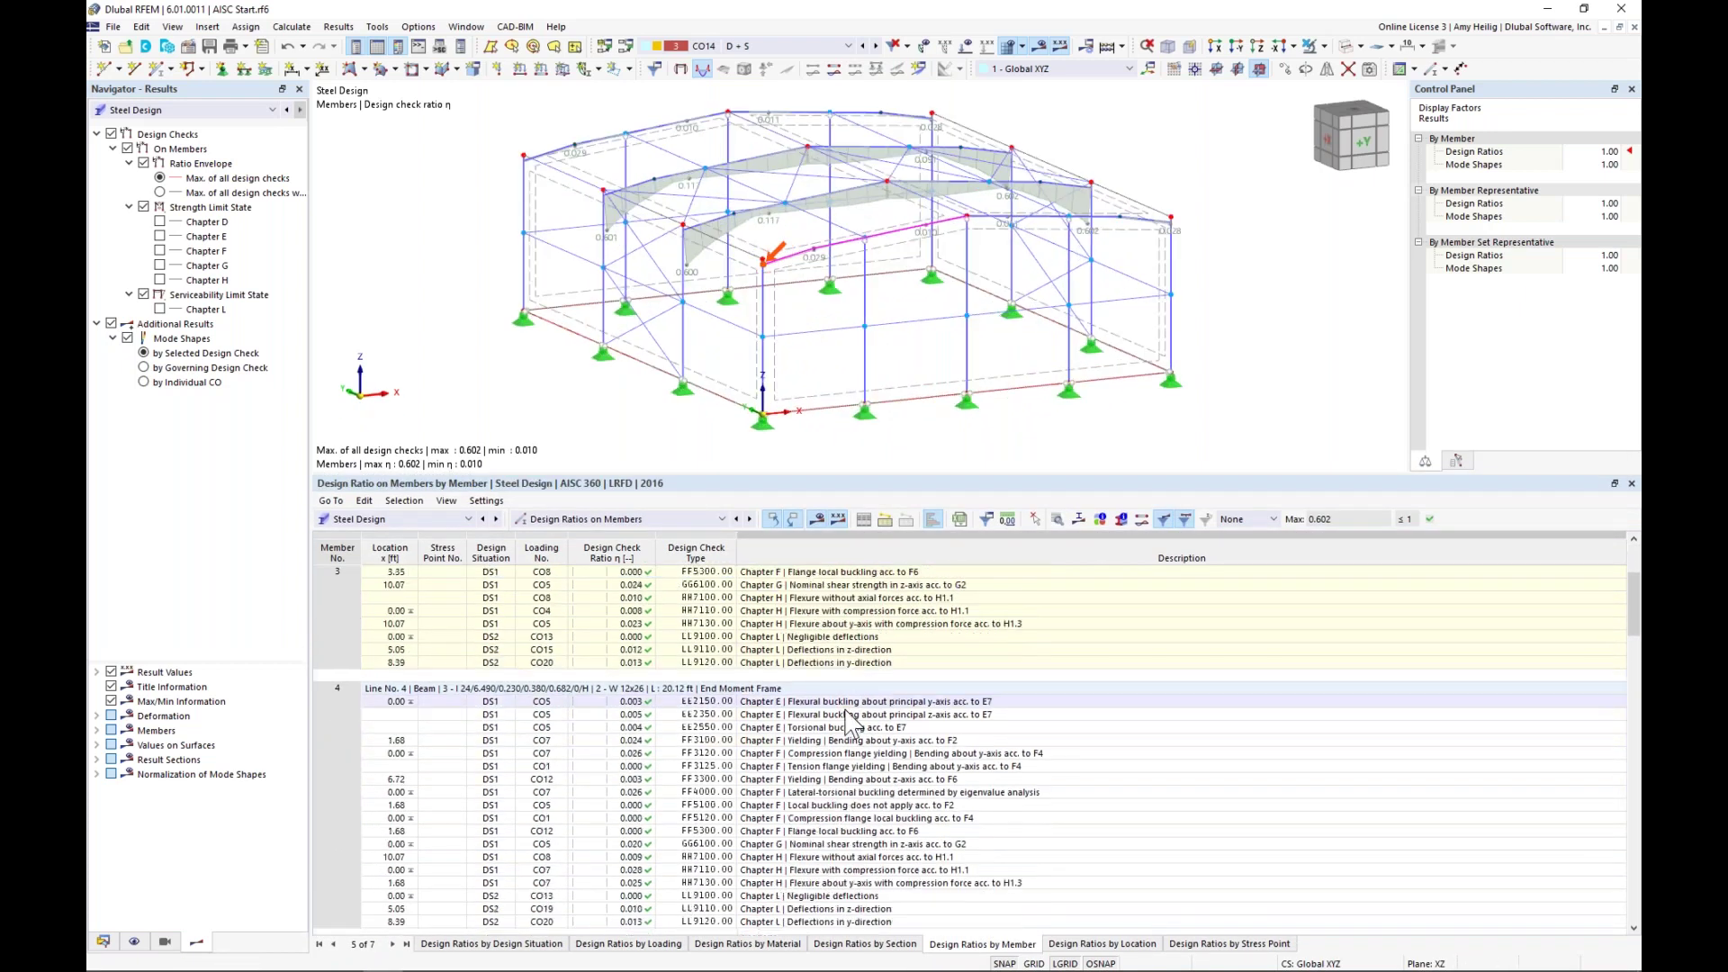
left_click(856, 844)
scroll(857, 848, "down", 7)
left_click(858, 844)
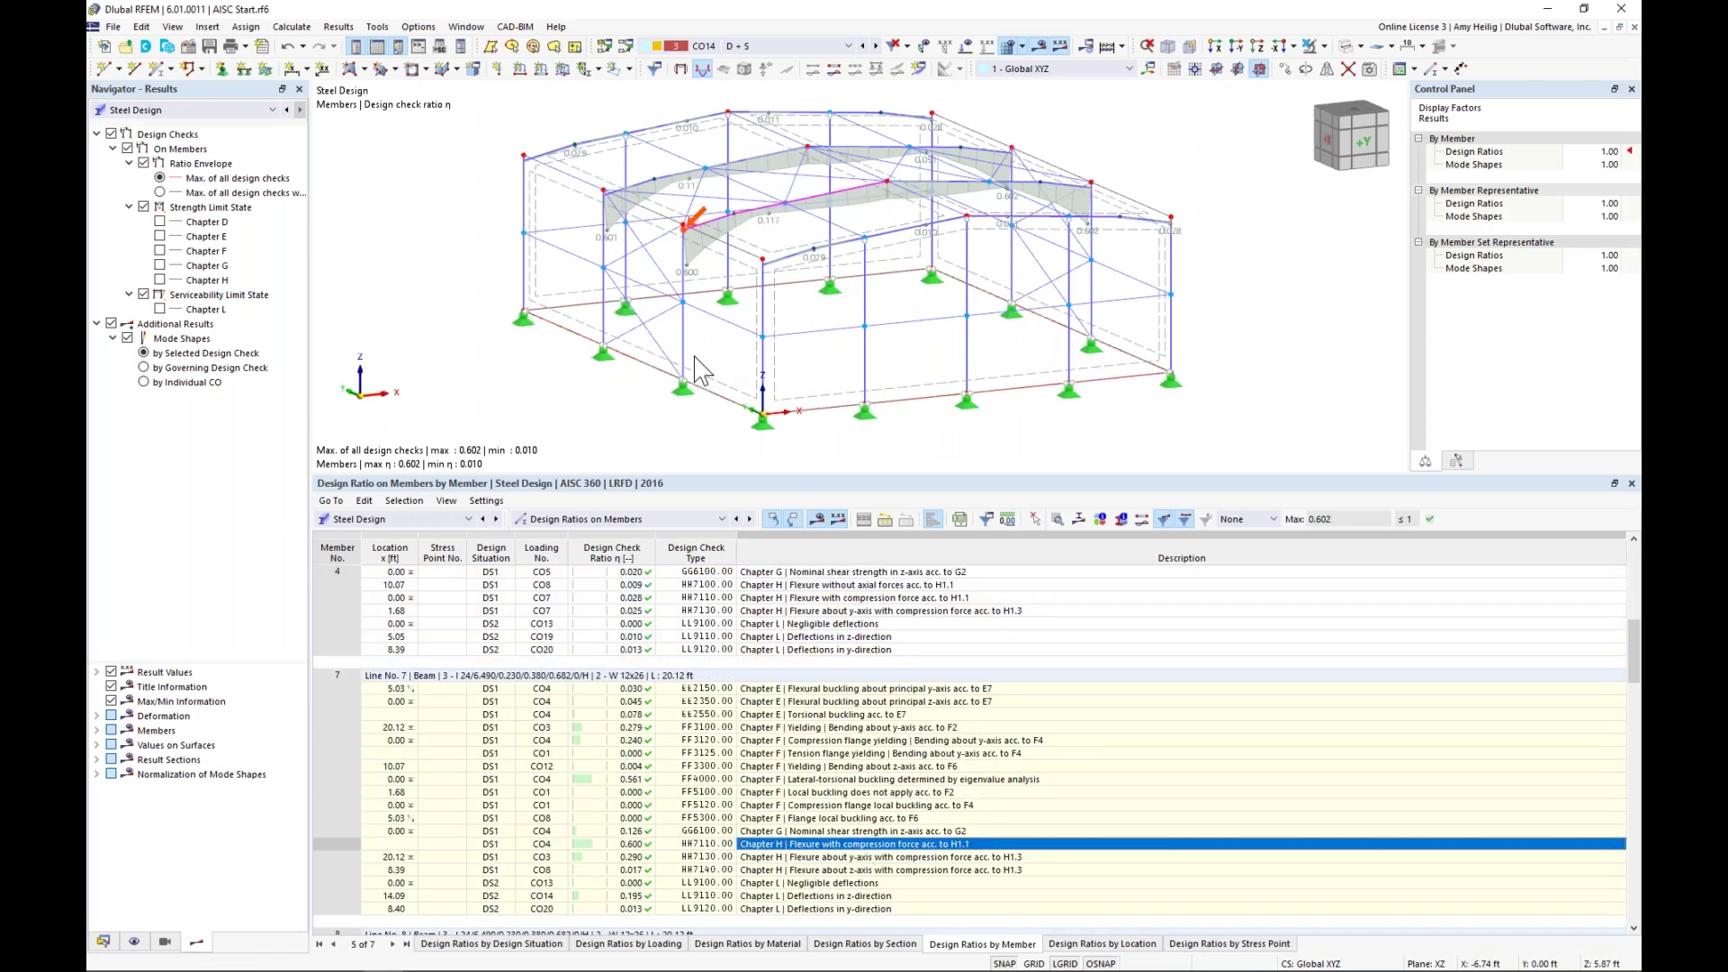
left_click(851, 779)
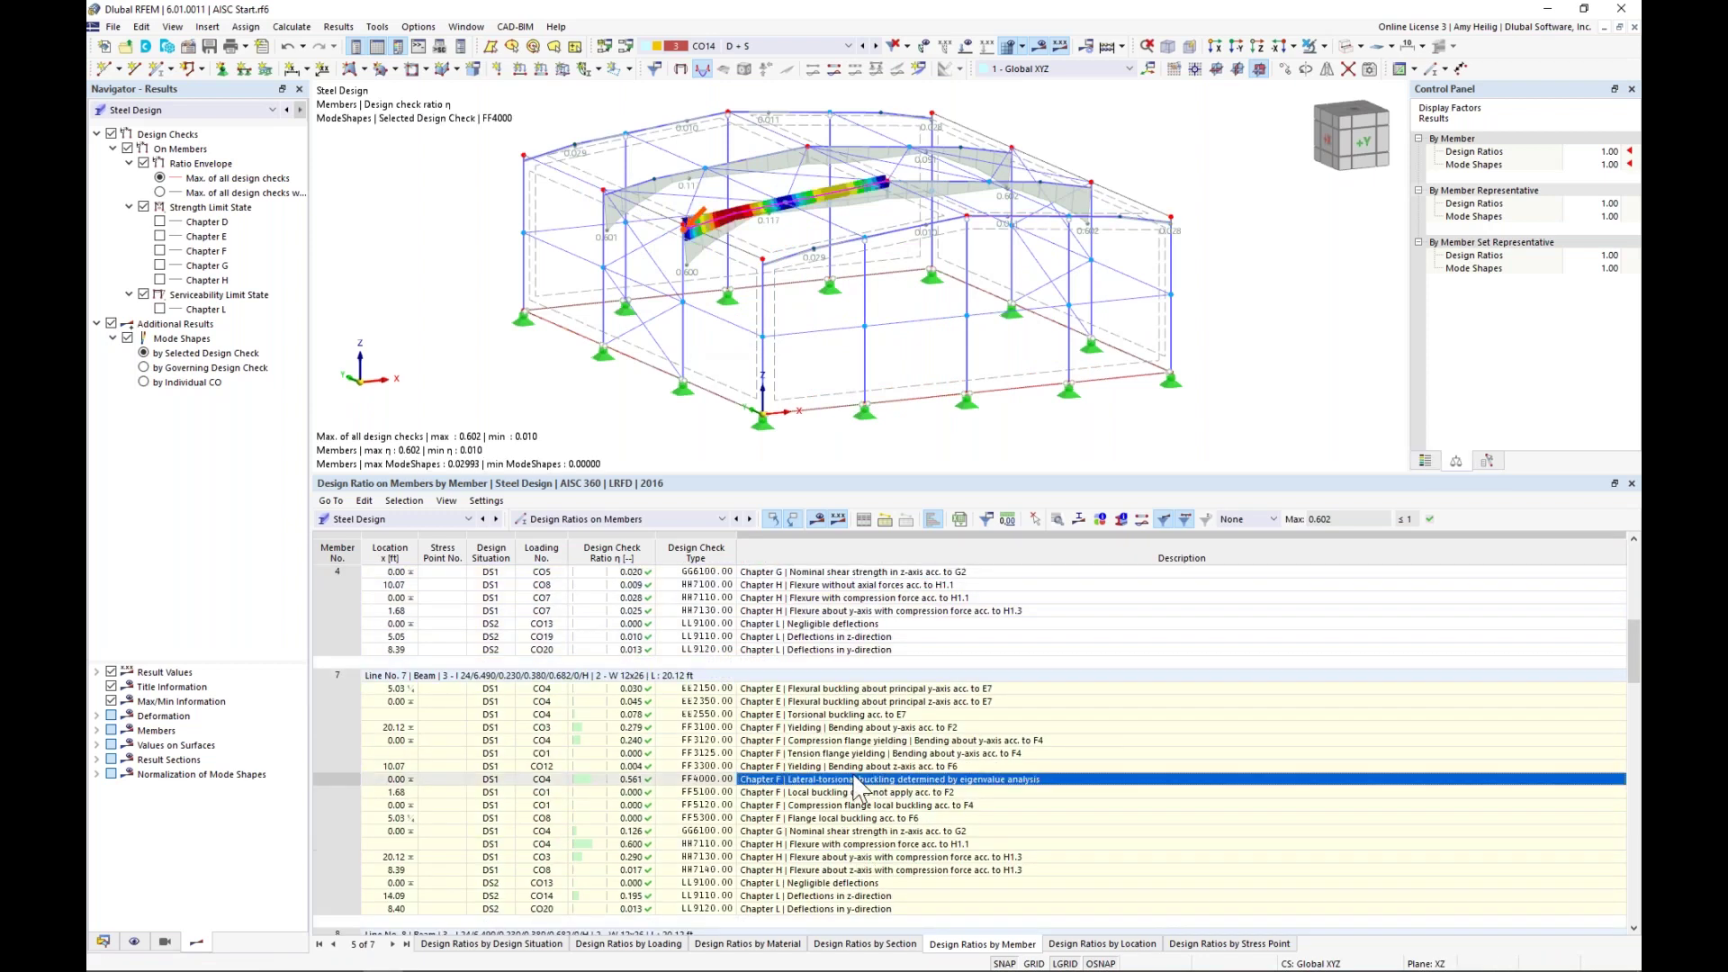
left_click(851, 765)
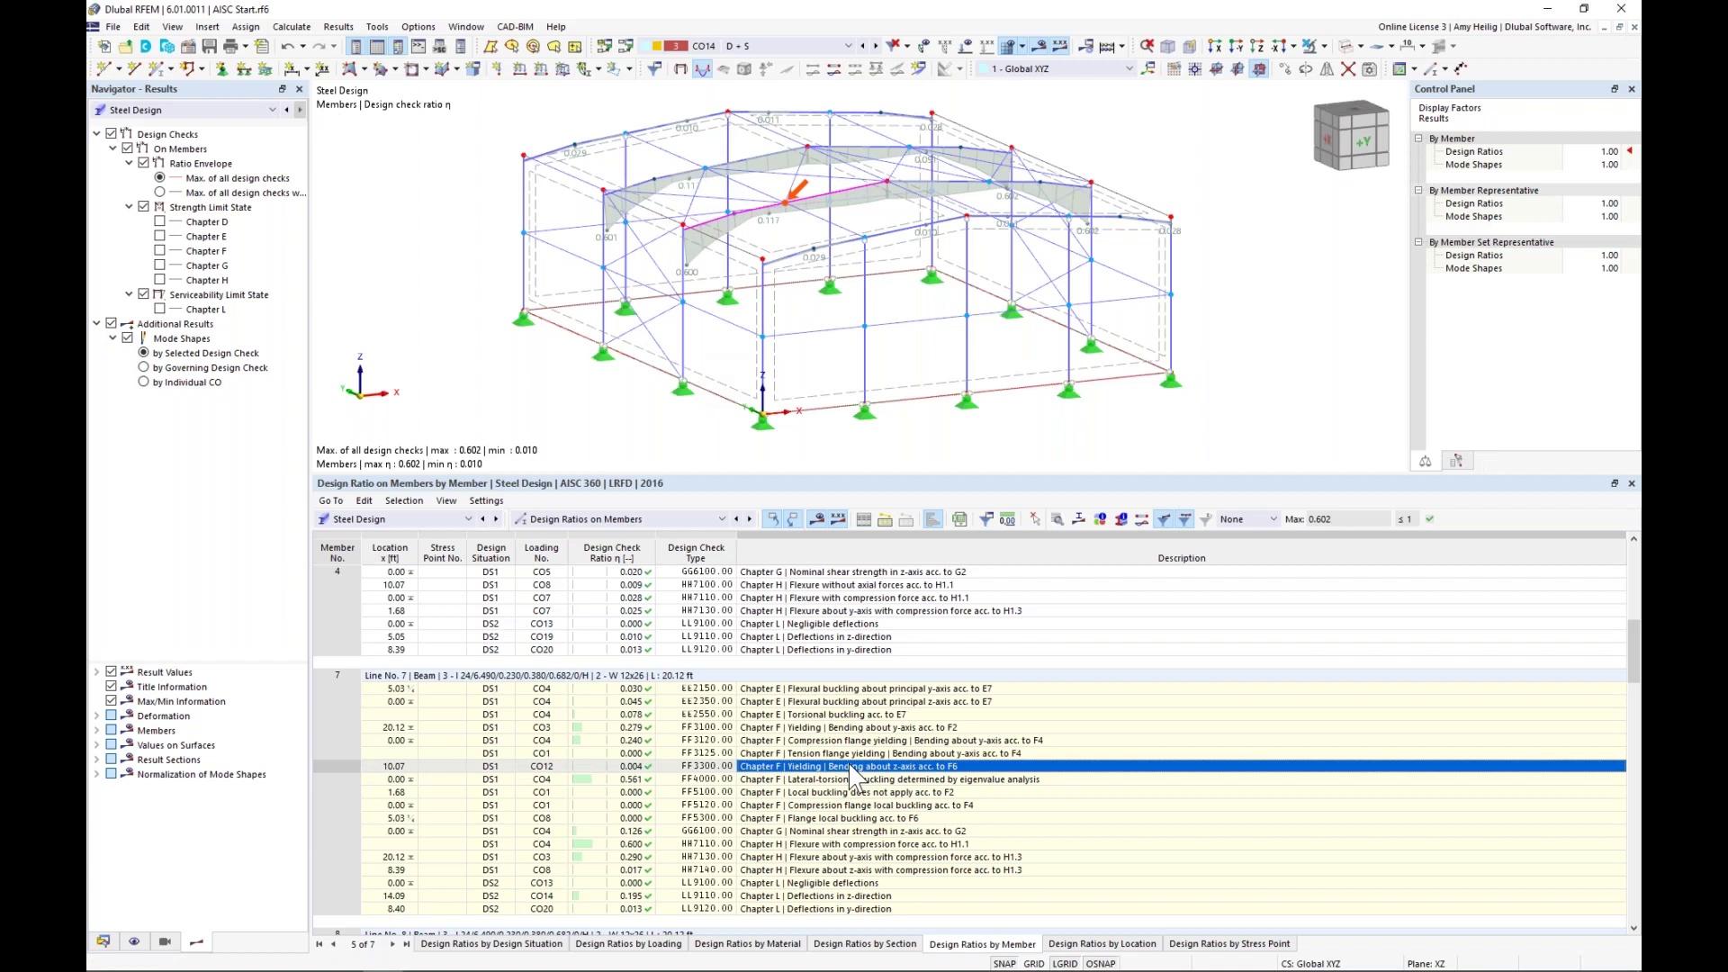
left_click(855, 754)
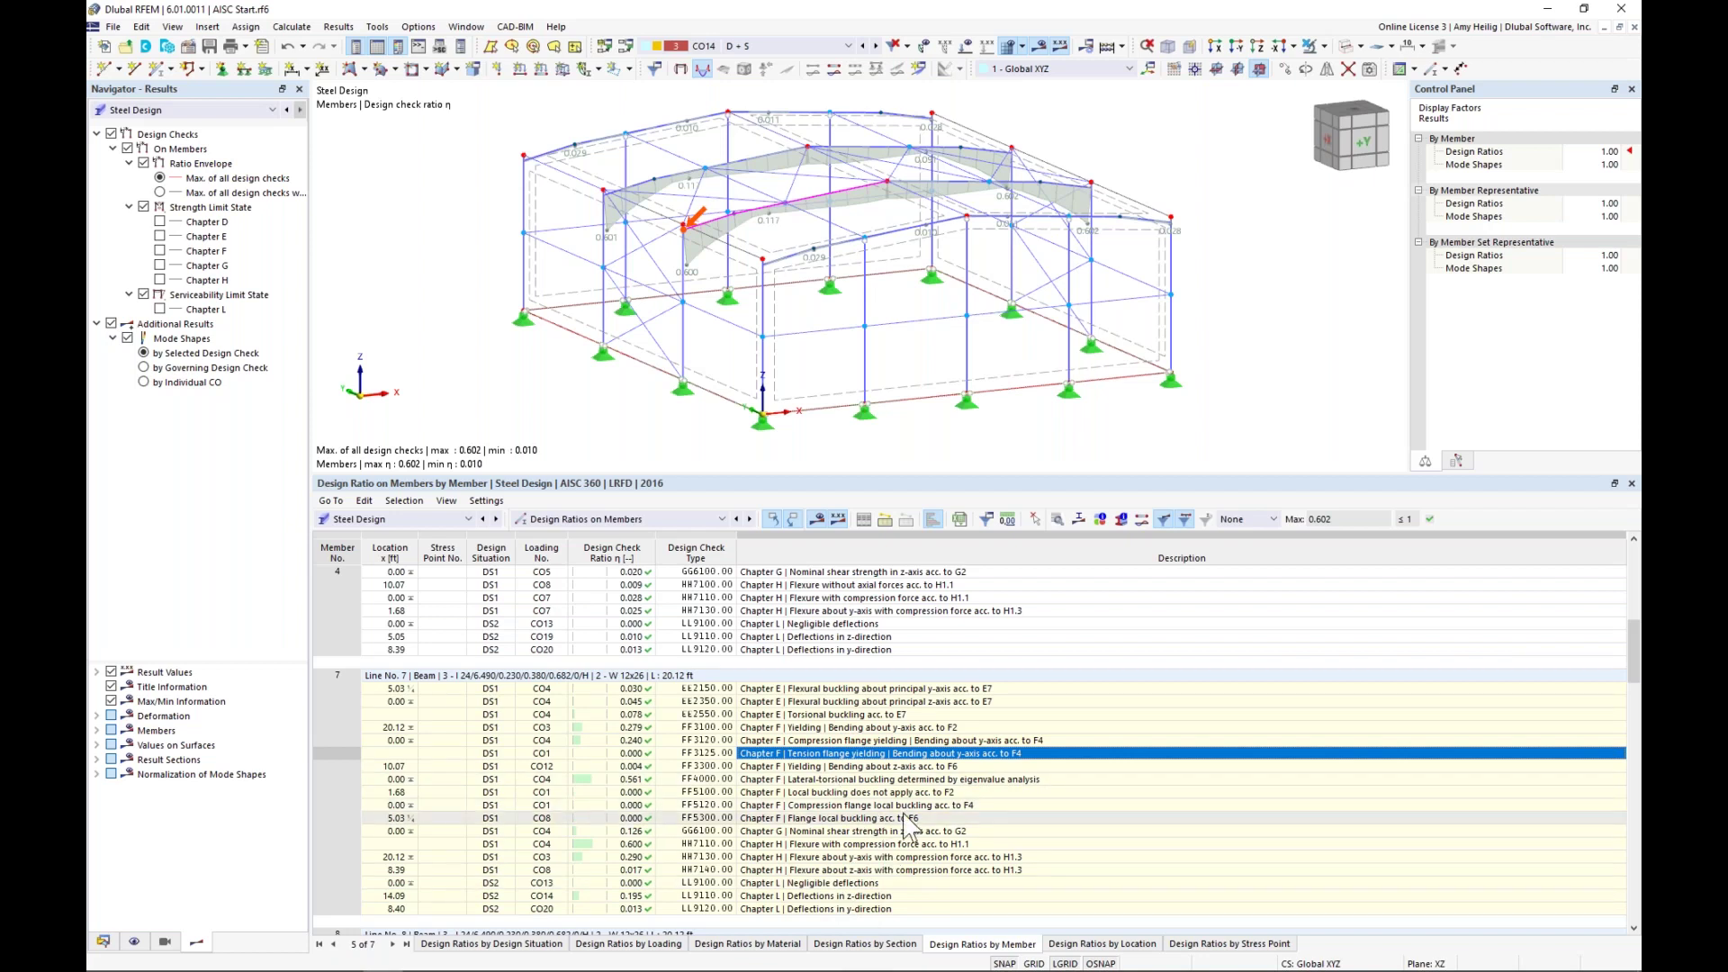
- Filter the design ratios by member to Max and locate the governing checks of members 3, 4 and 7 in the model
scroll(892, 820, "down", 1)
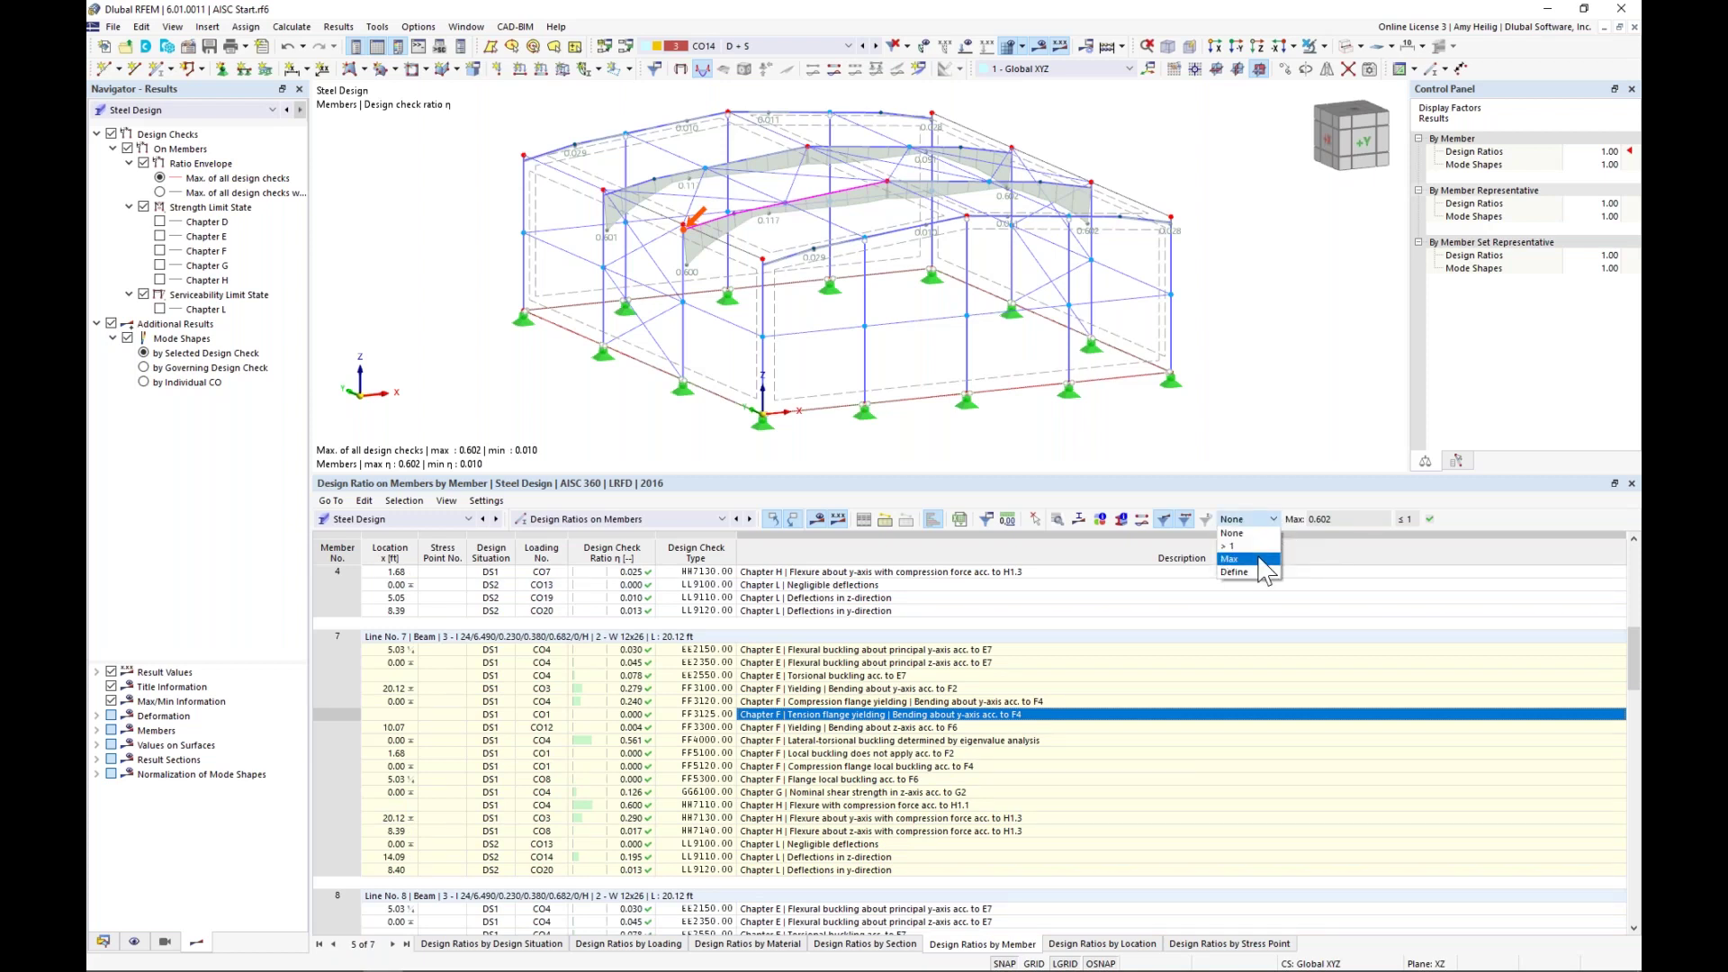
left_click(1260, 559)
left_click(748, 589)
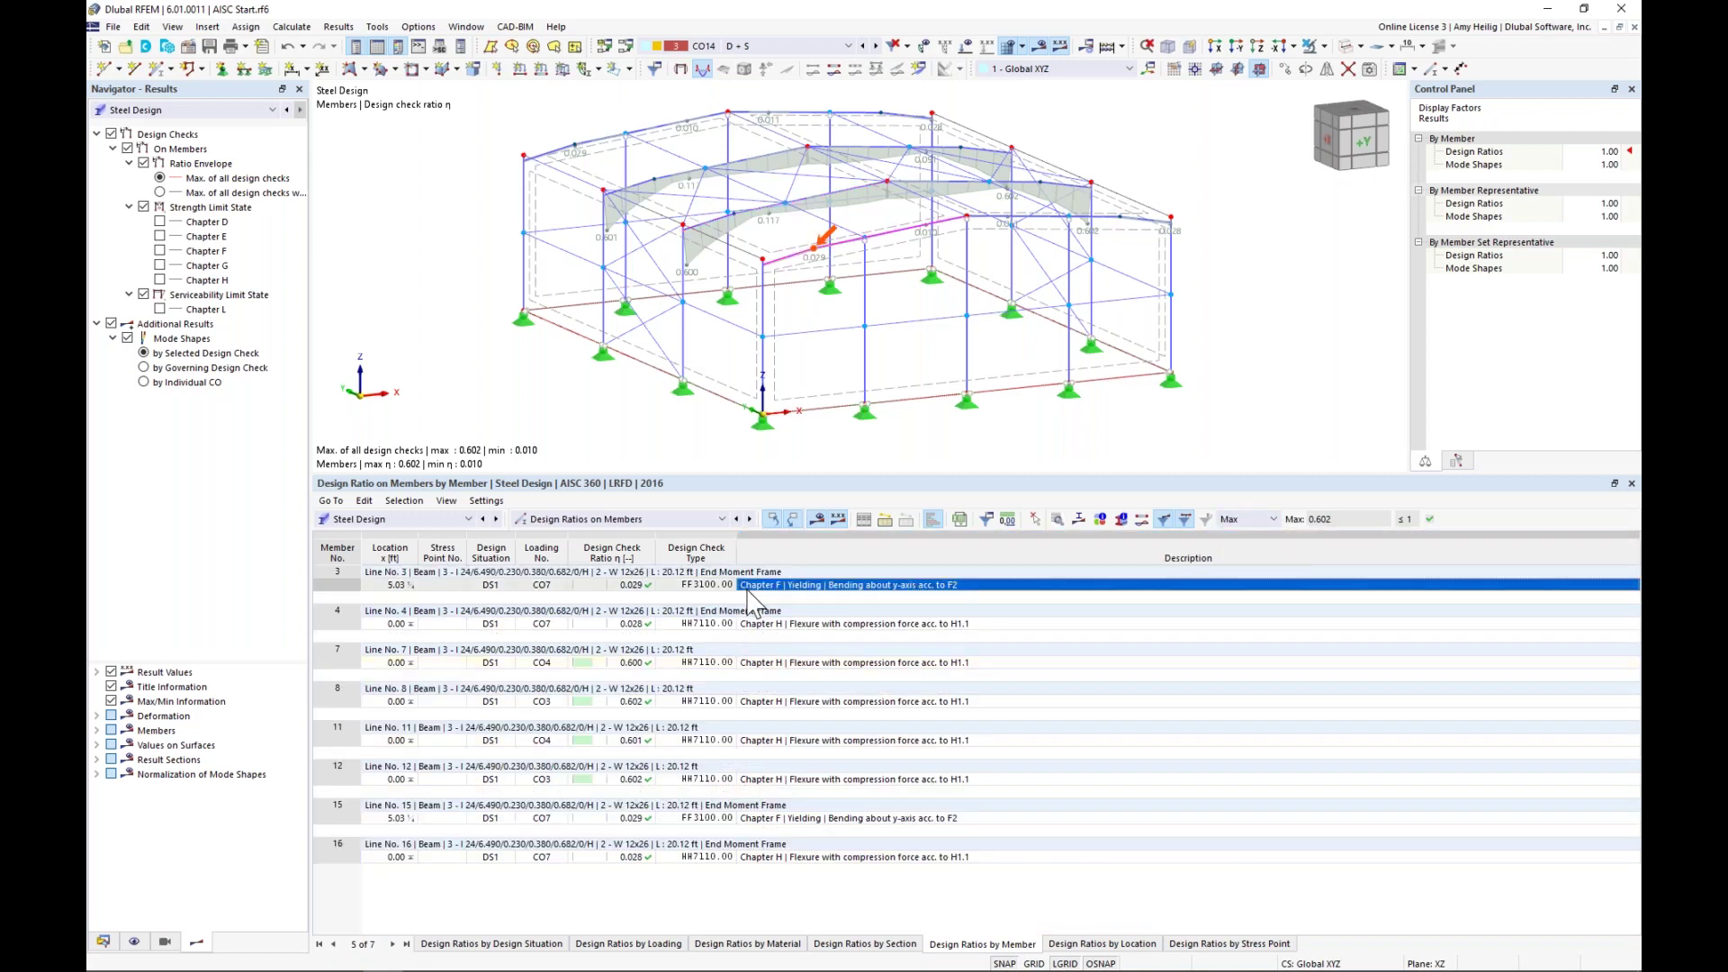
left_click(751, 623)
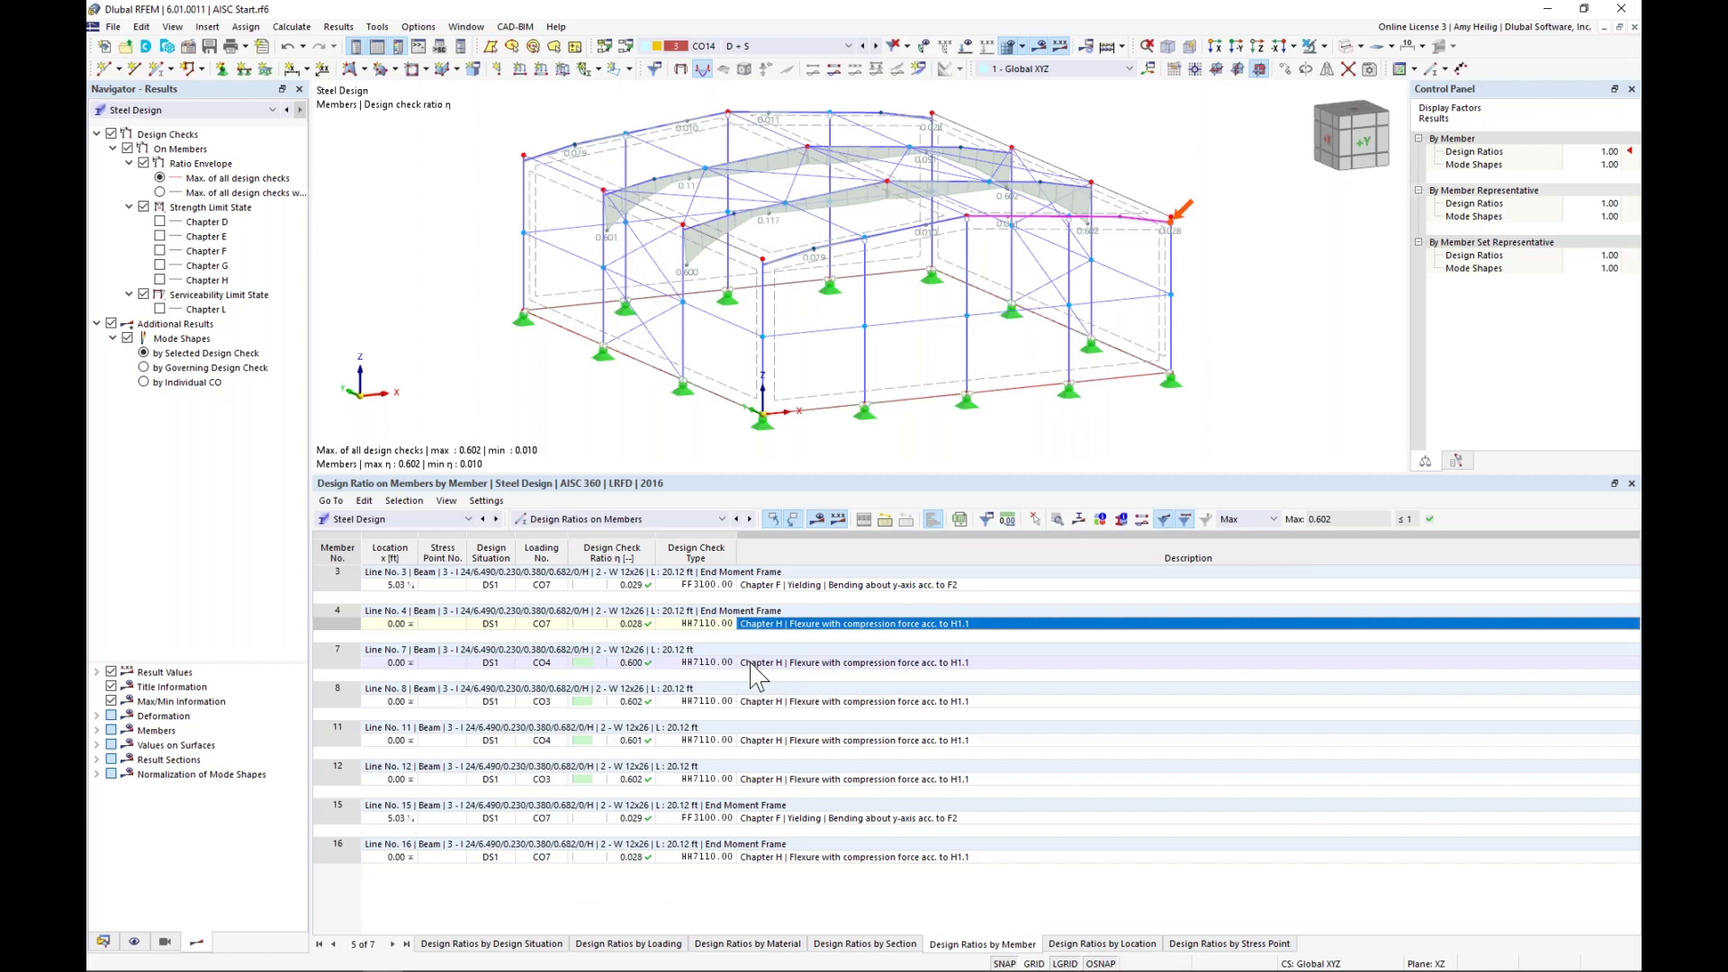
left_click(751, 663)
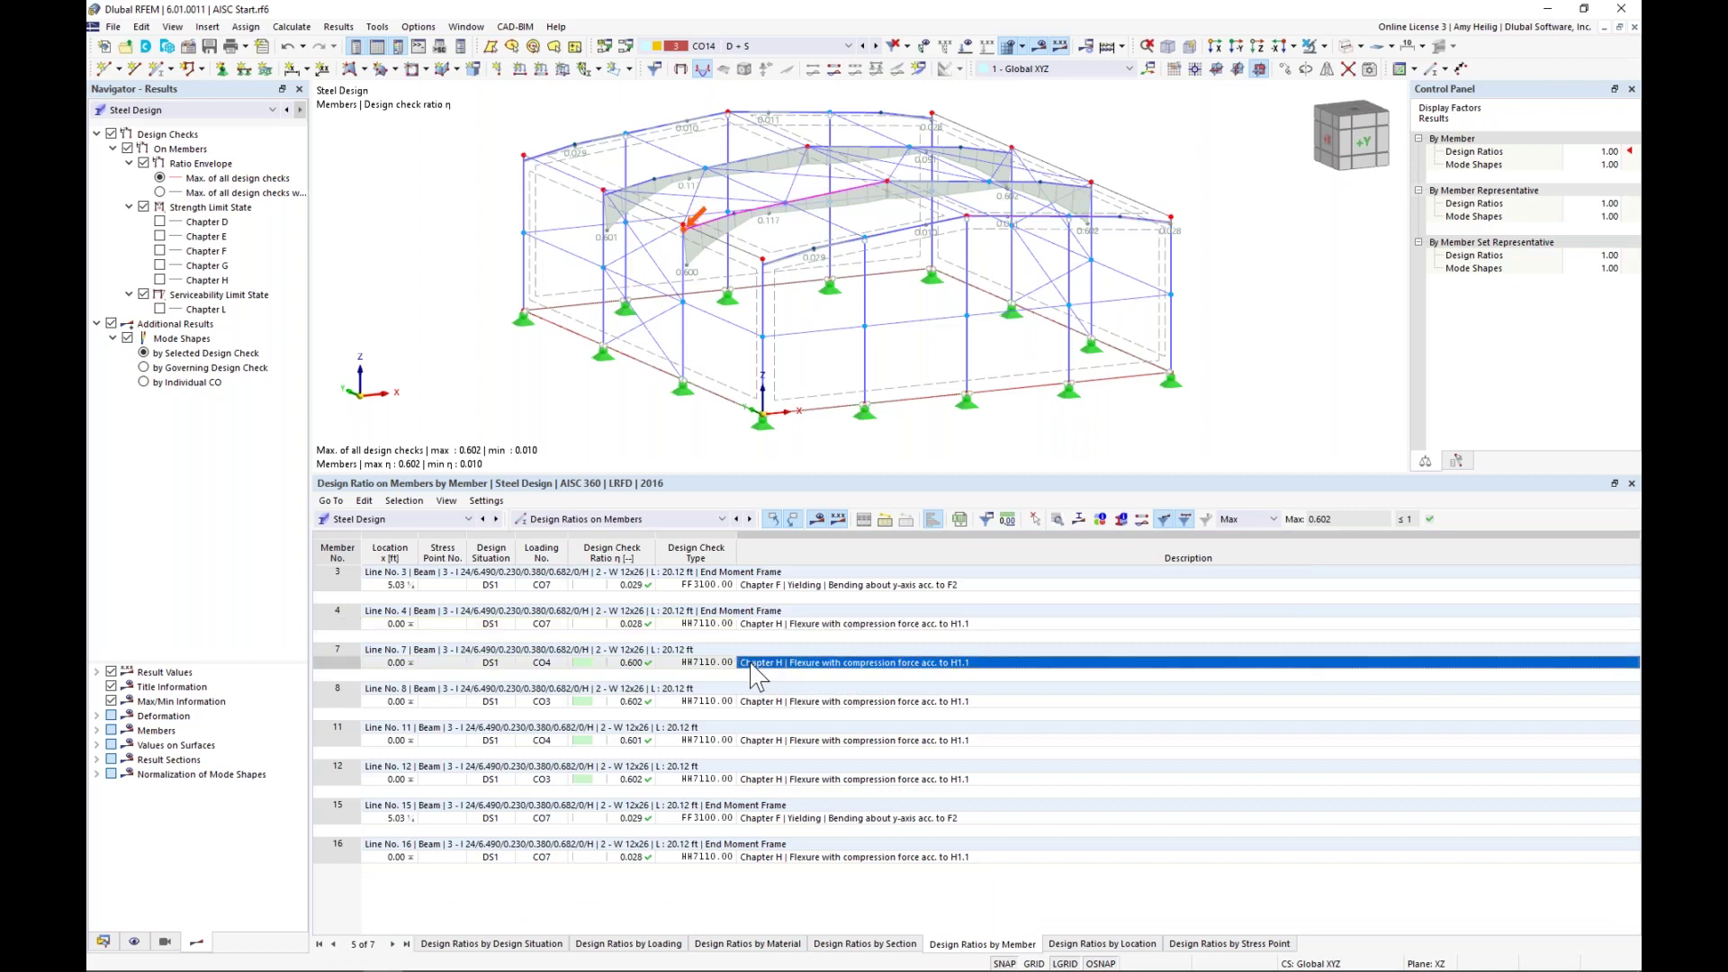
- Reset the ratio filter to None and open the design check details of member 4's F2 yielding check for bending about the y-axis
left_click(1250, 519)
left_click(1242, 533)
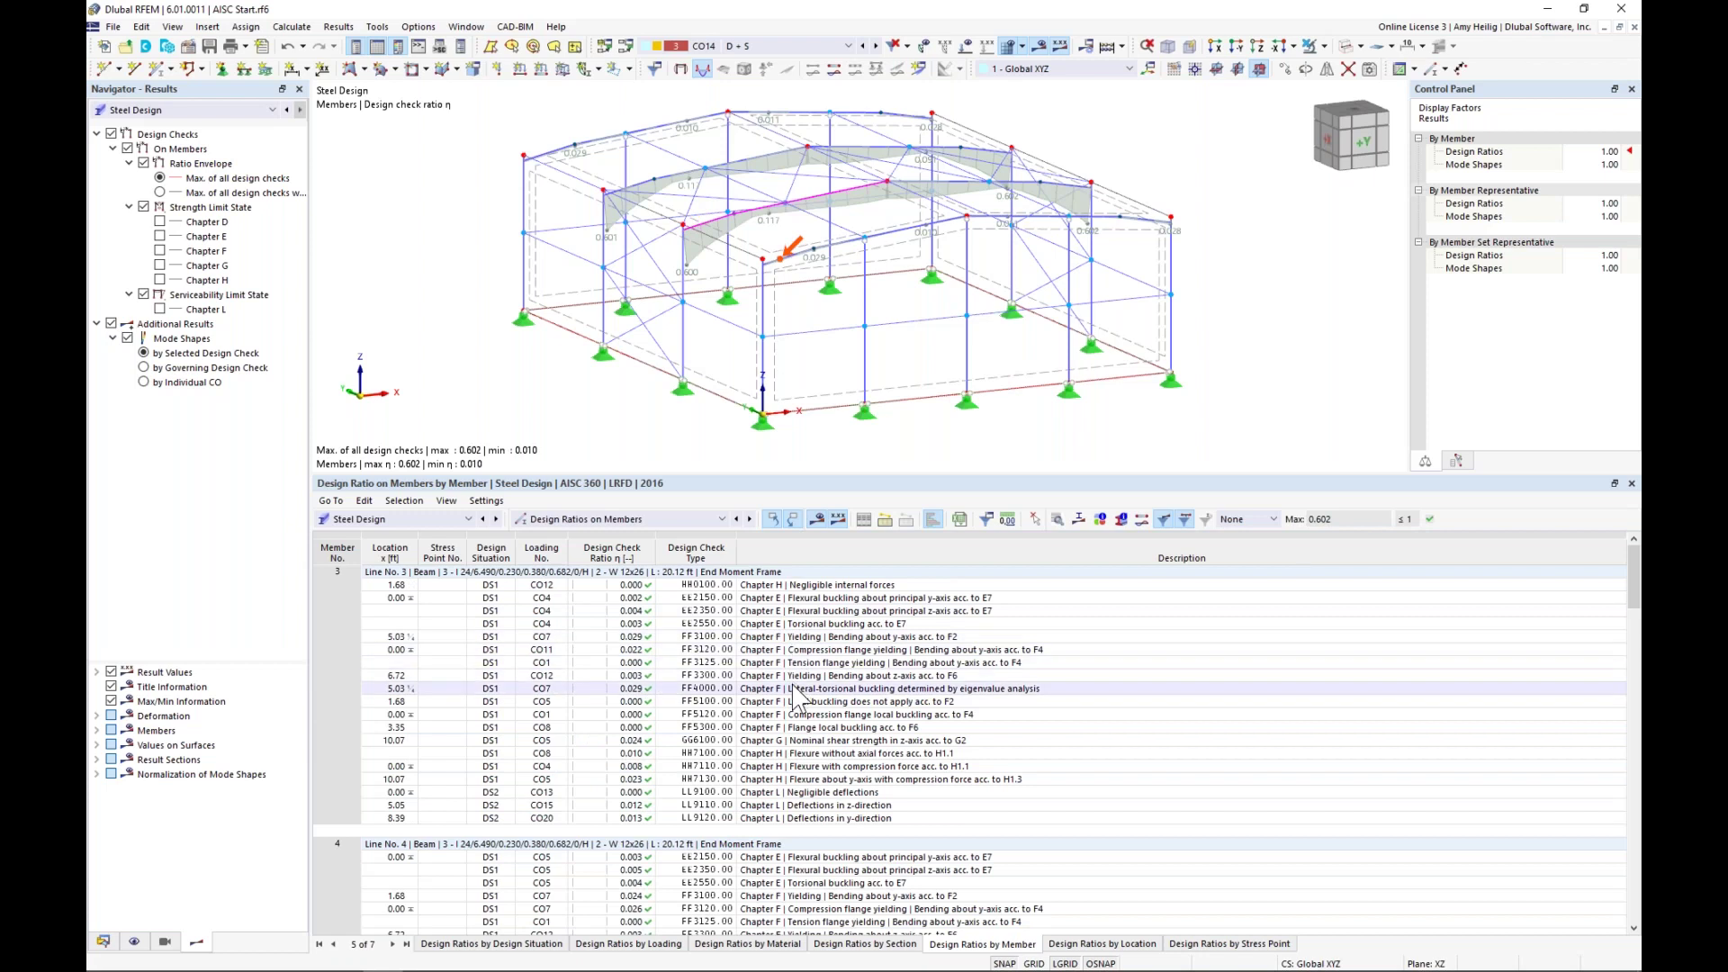
scroll(795, 698, "down", 6)
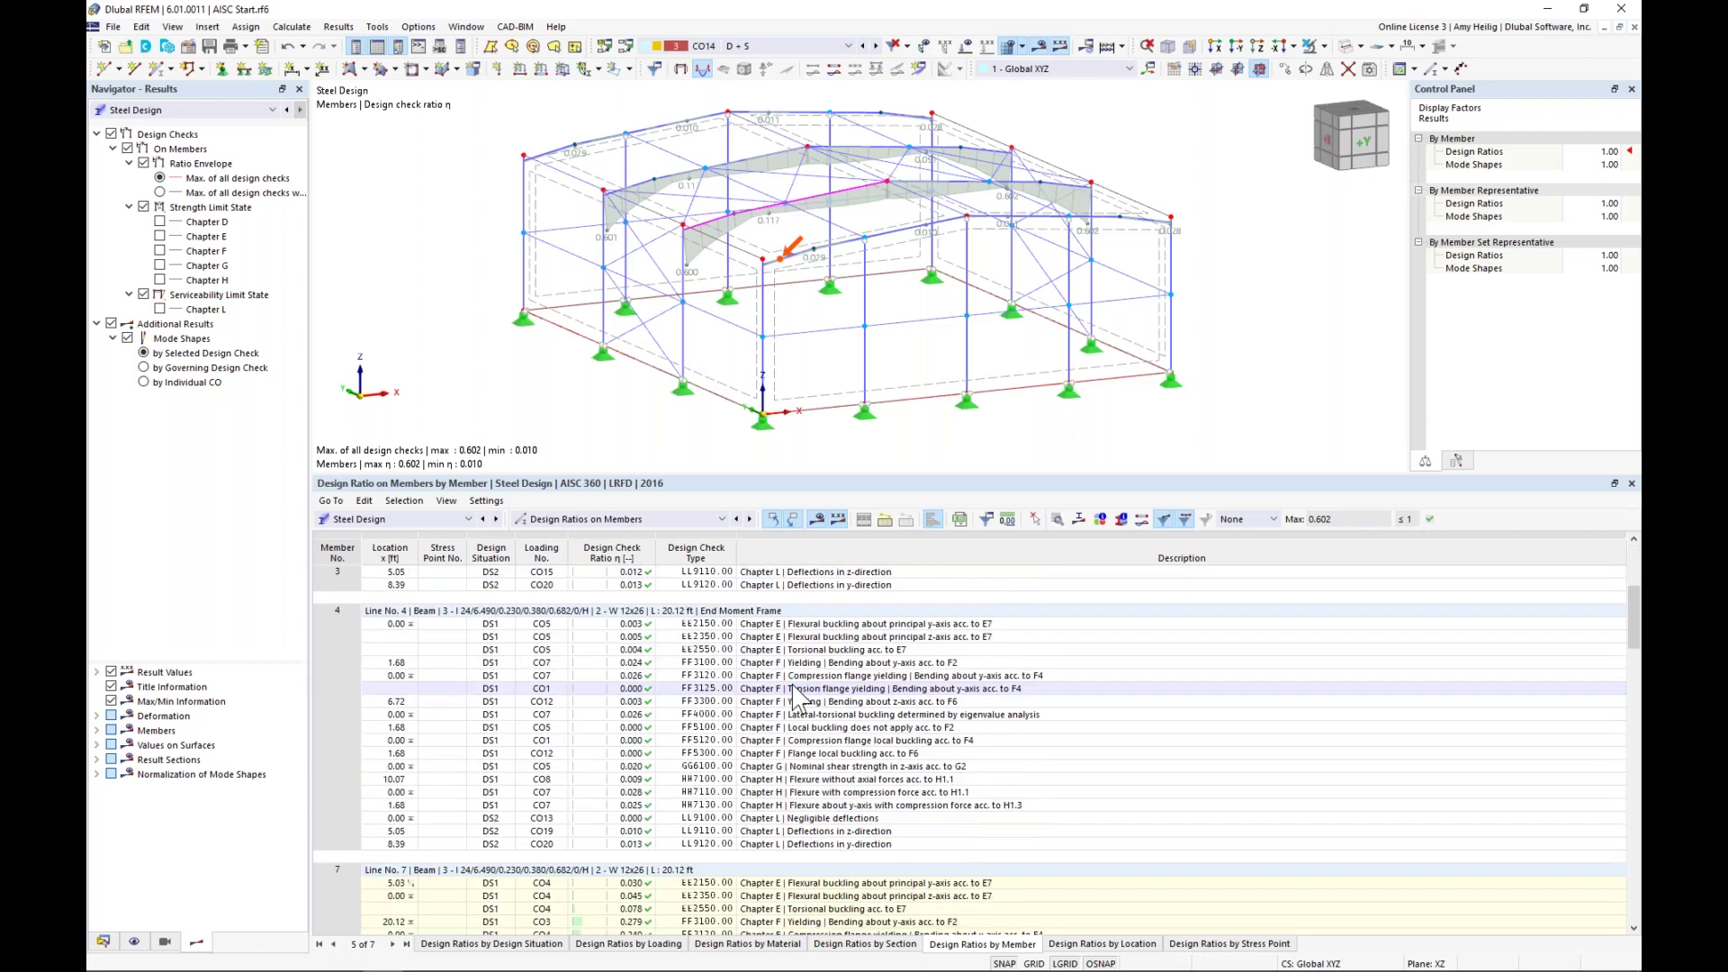
left_click(796, 664)
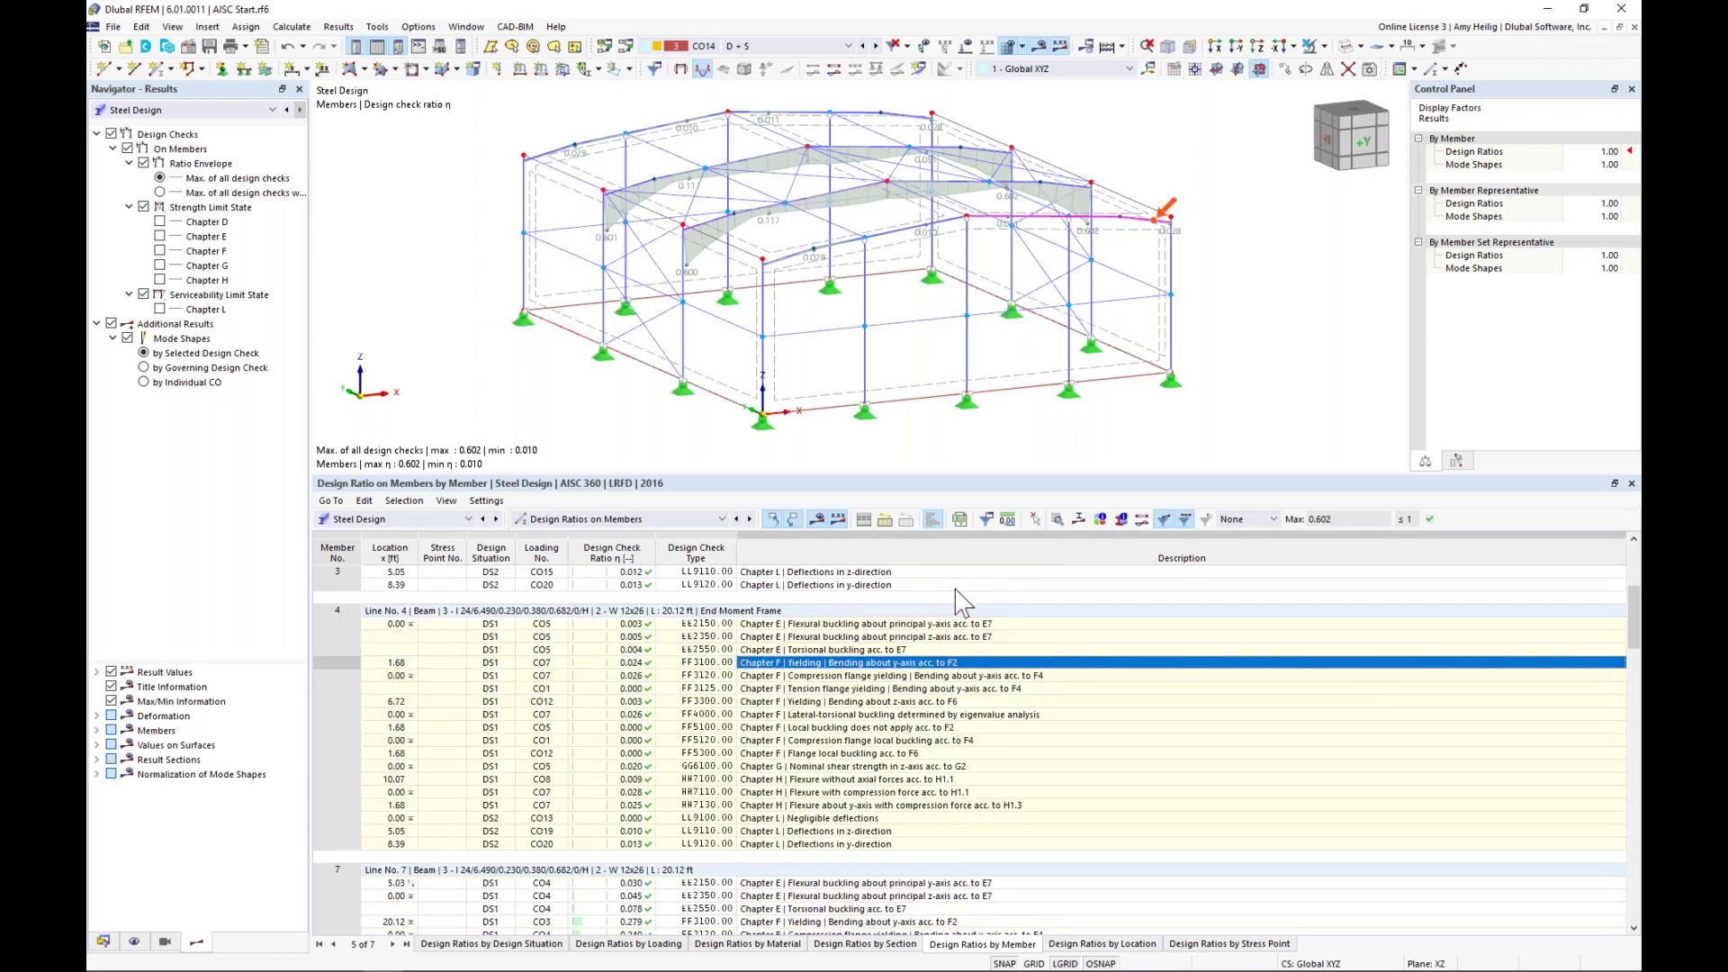
left_click(1058, 522)
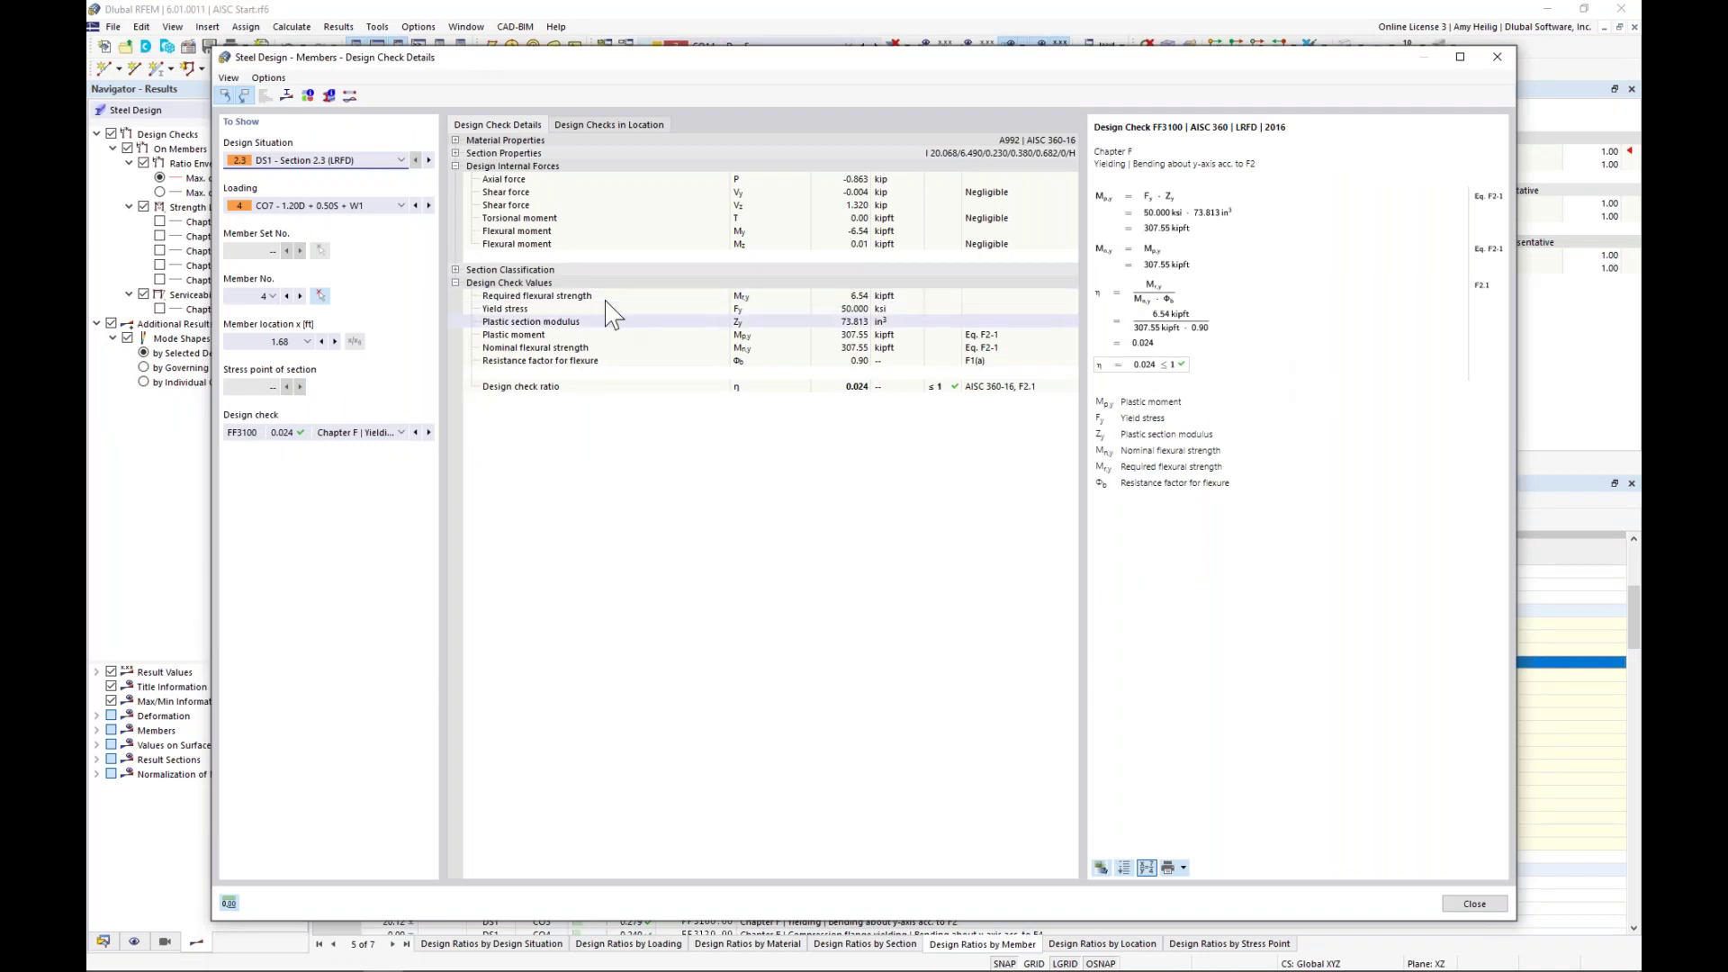
- Expand the section classification in flexure down to Element No. 1, and switch the details to the EE2550 torsional buckling check
left_click(455, 269)
left_click(486, 333)
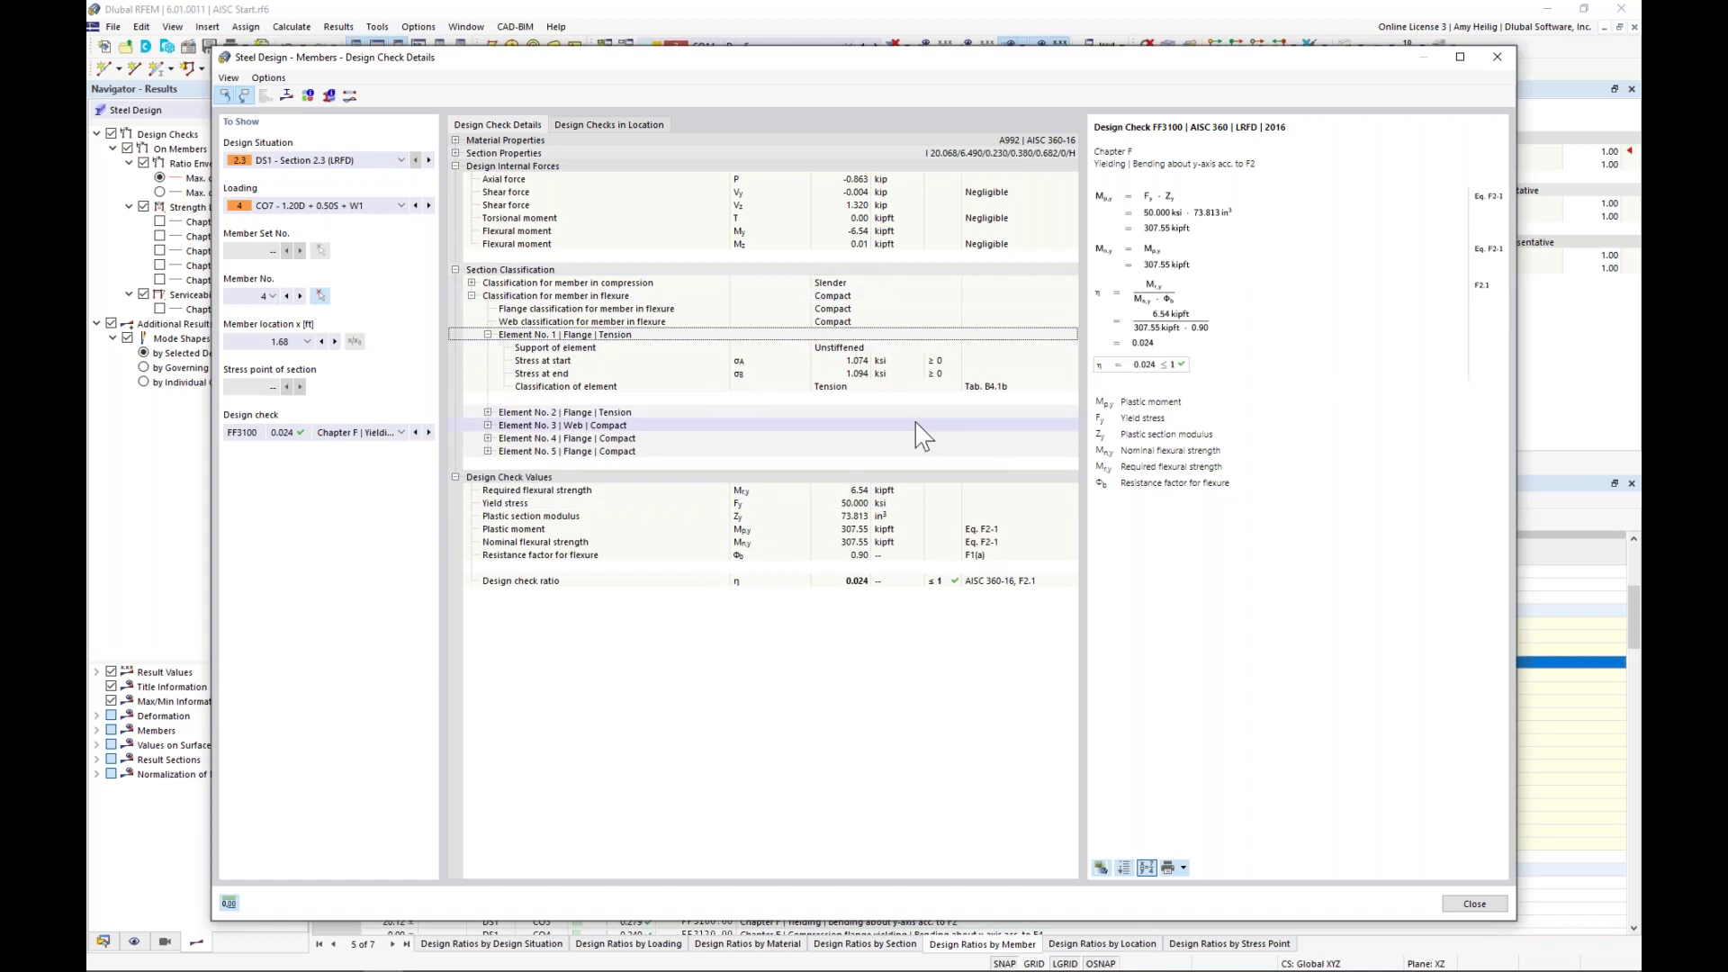
left_click(360, 433)
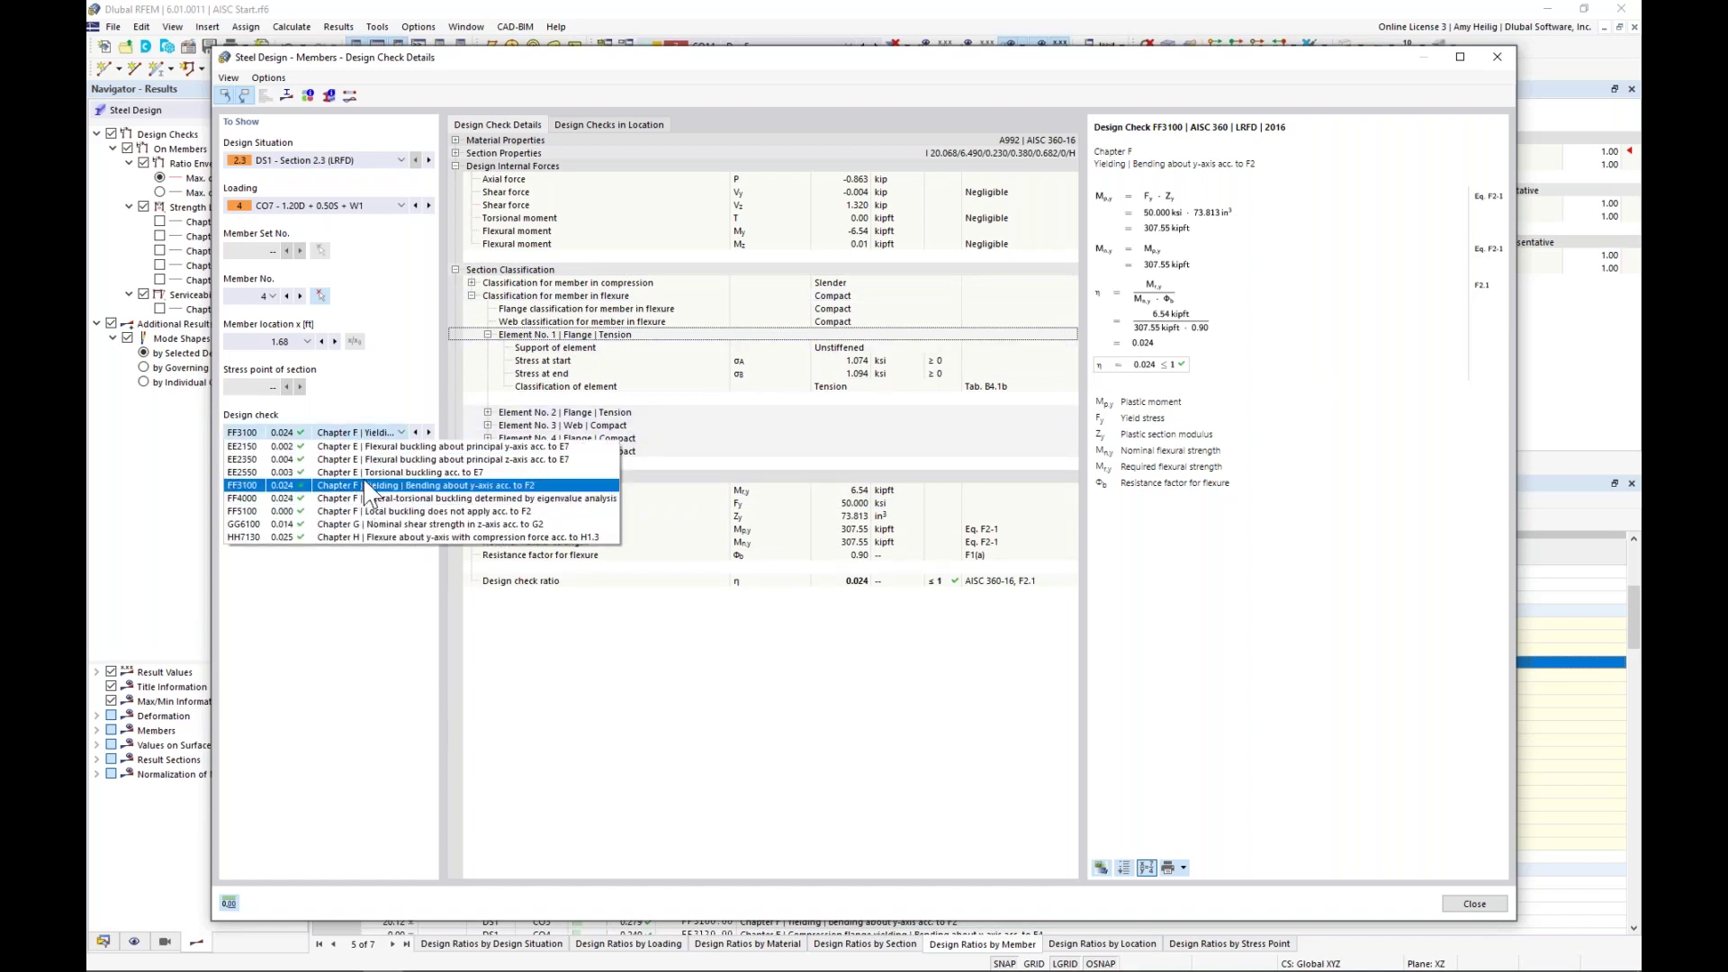
left_click(367, 473)
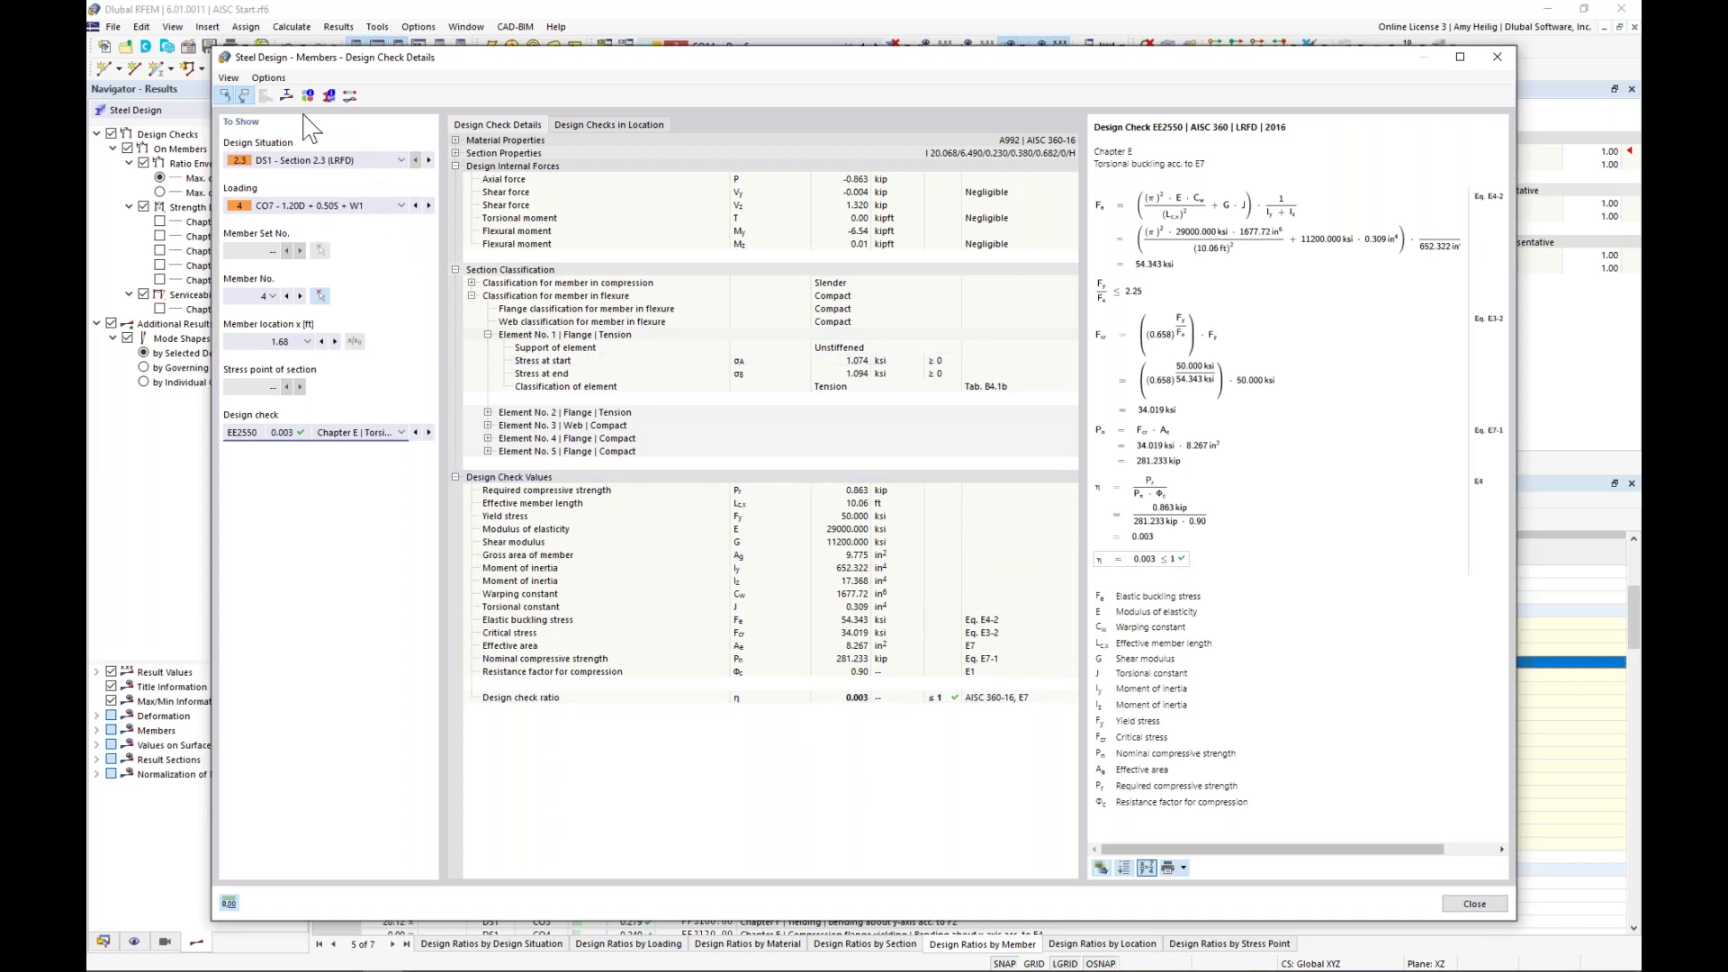
- Show the section's stress diagrams for member 4, displaying the normal stress due to bending moment about the local y-axis
left_click(287, 95)
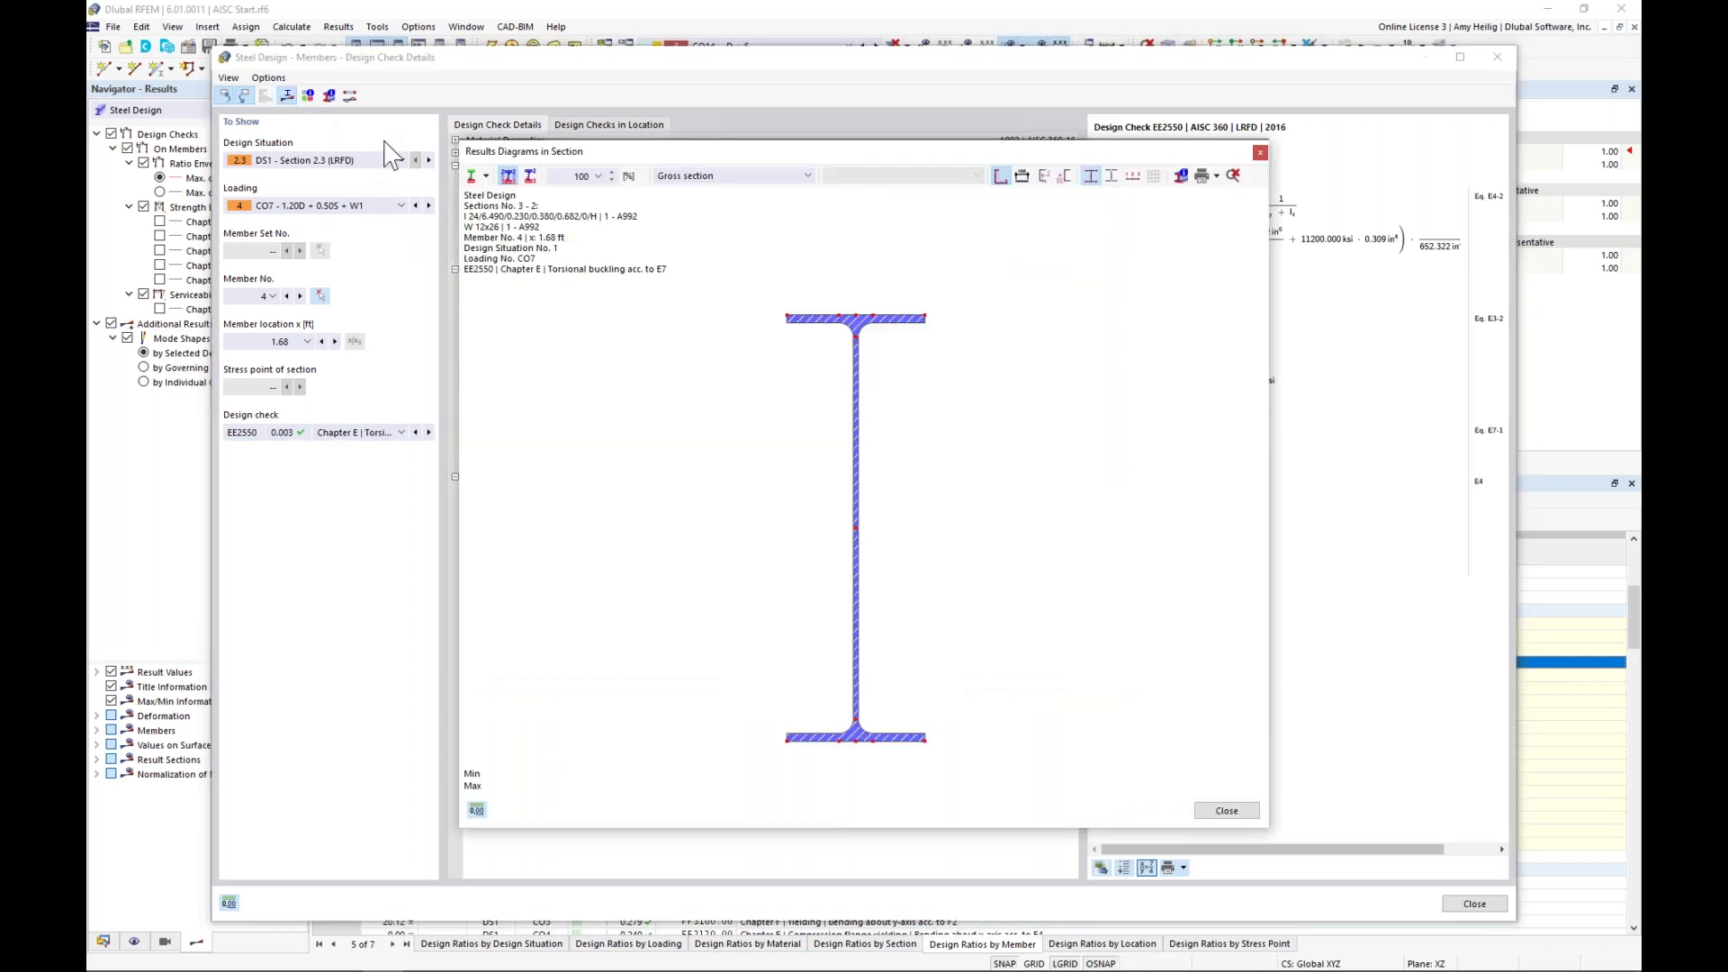
left_click(486, 176)
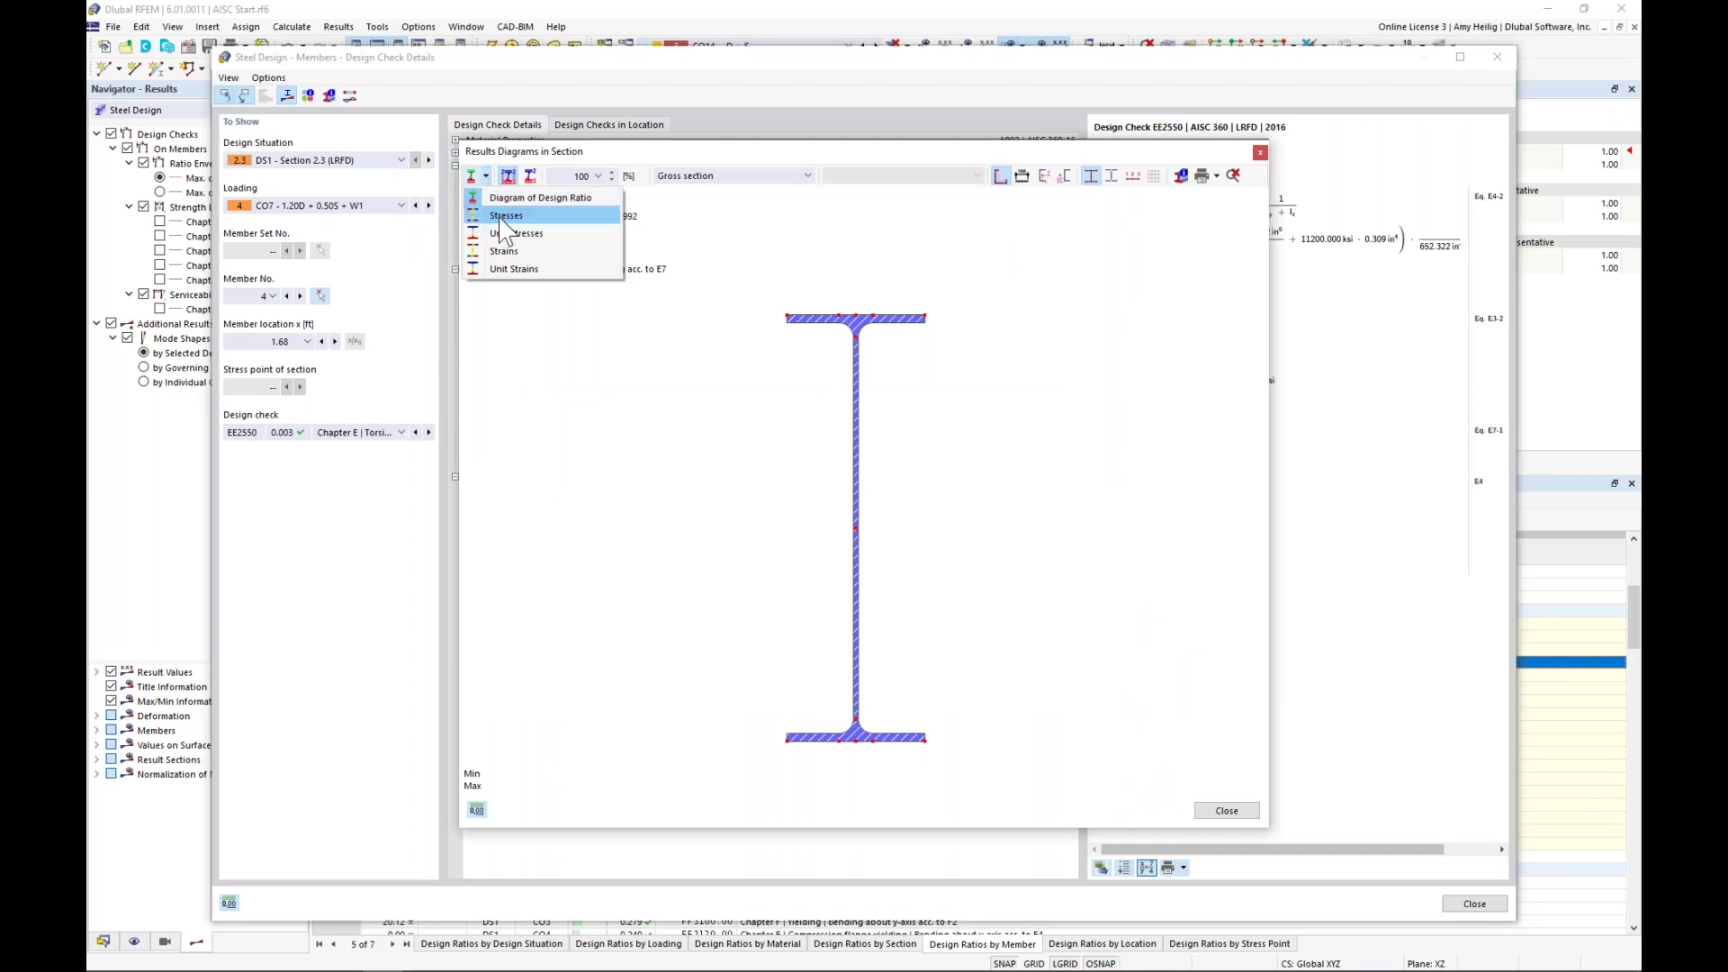
left_click(500, 217)
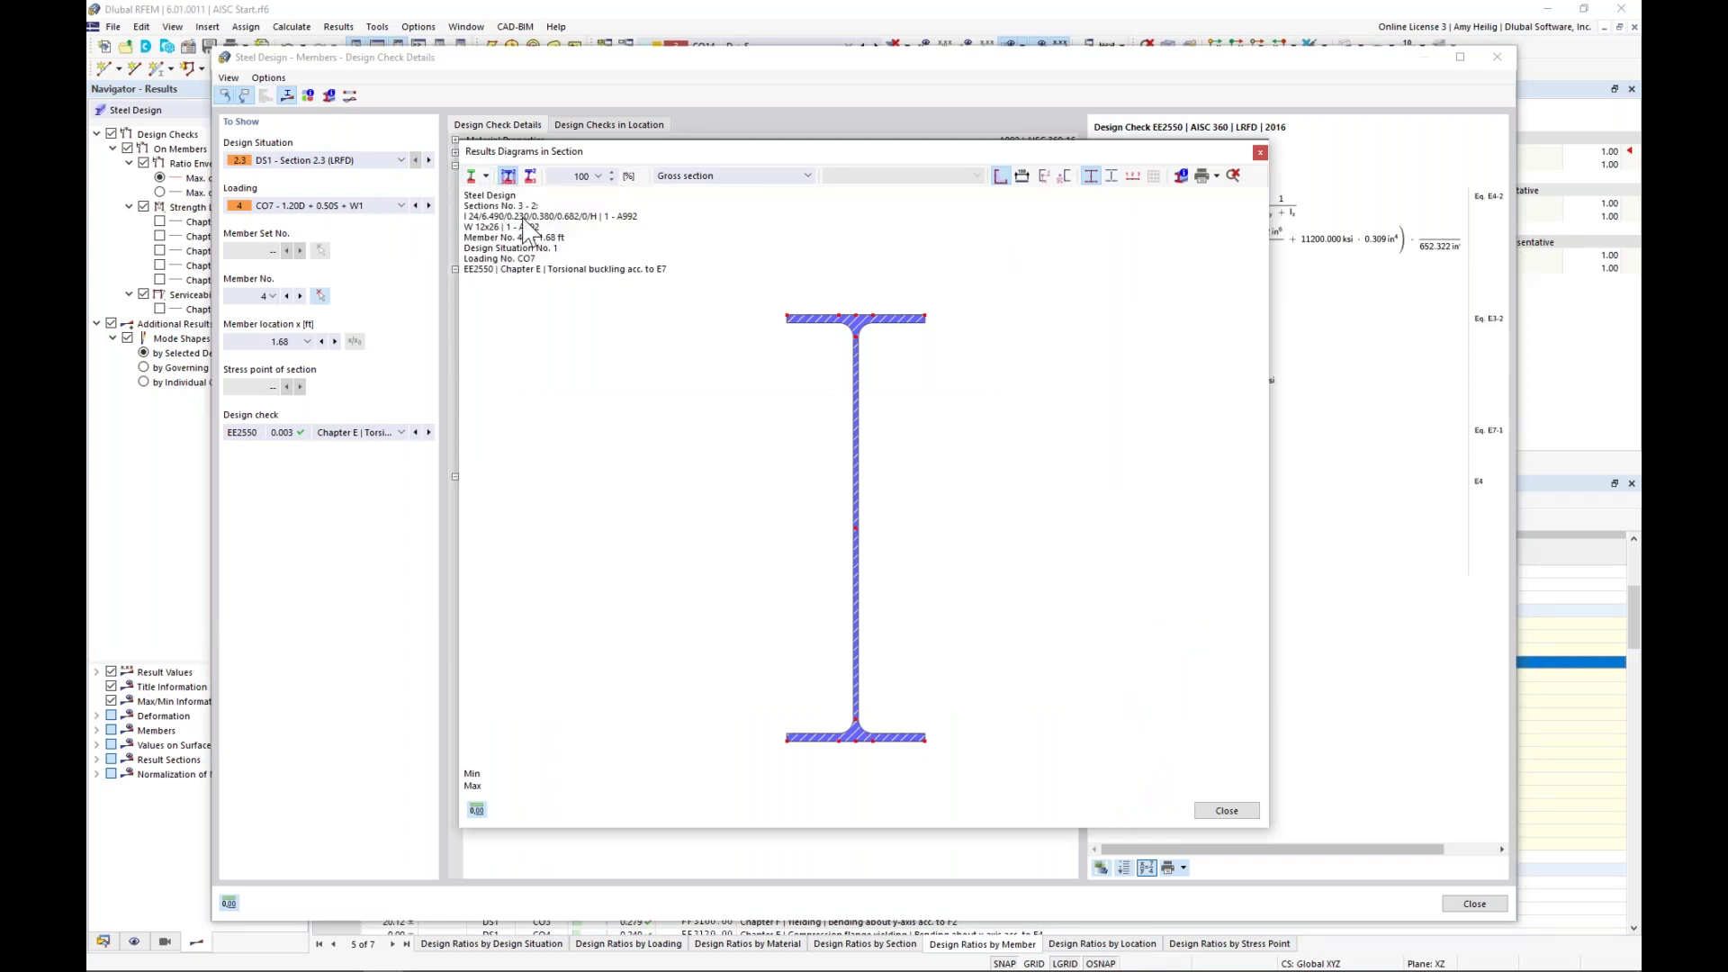
left_click(893, 178)
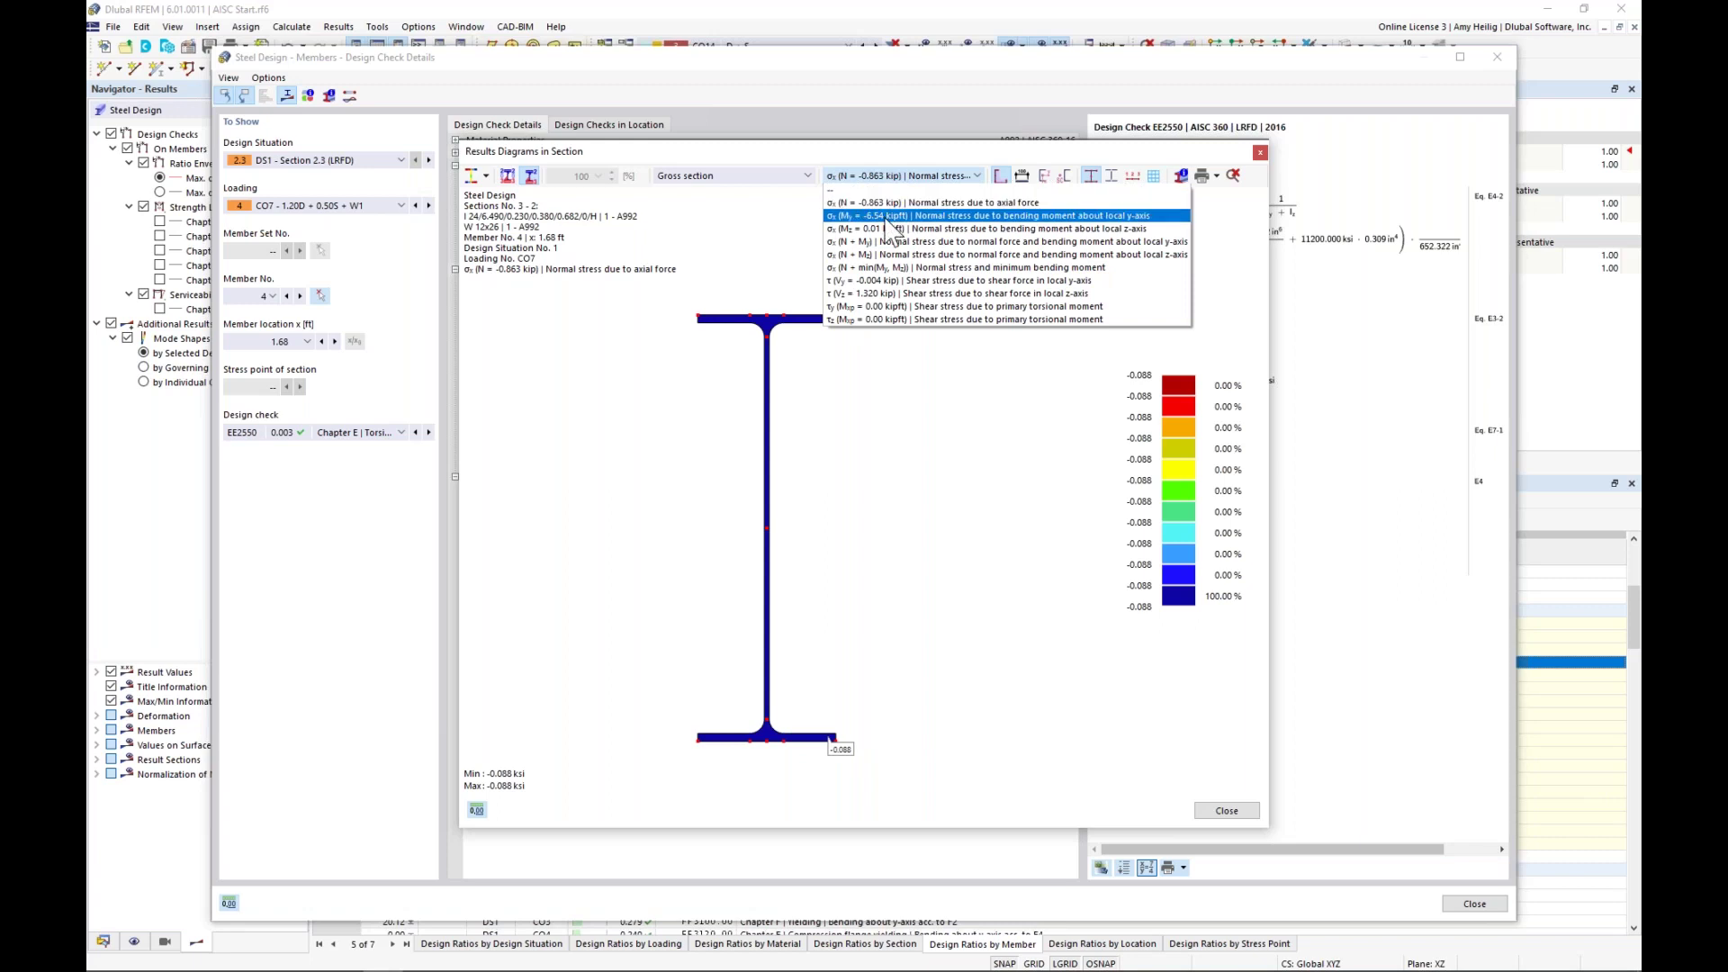
left_click(891, 216)
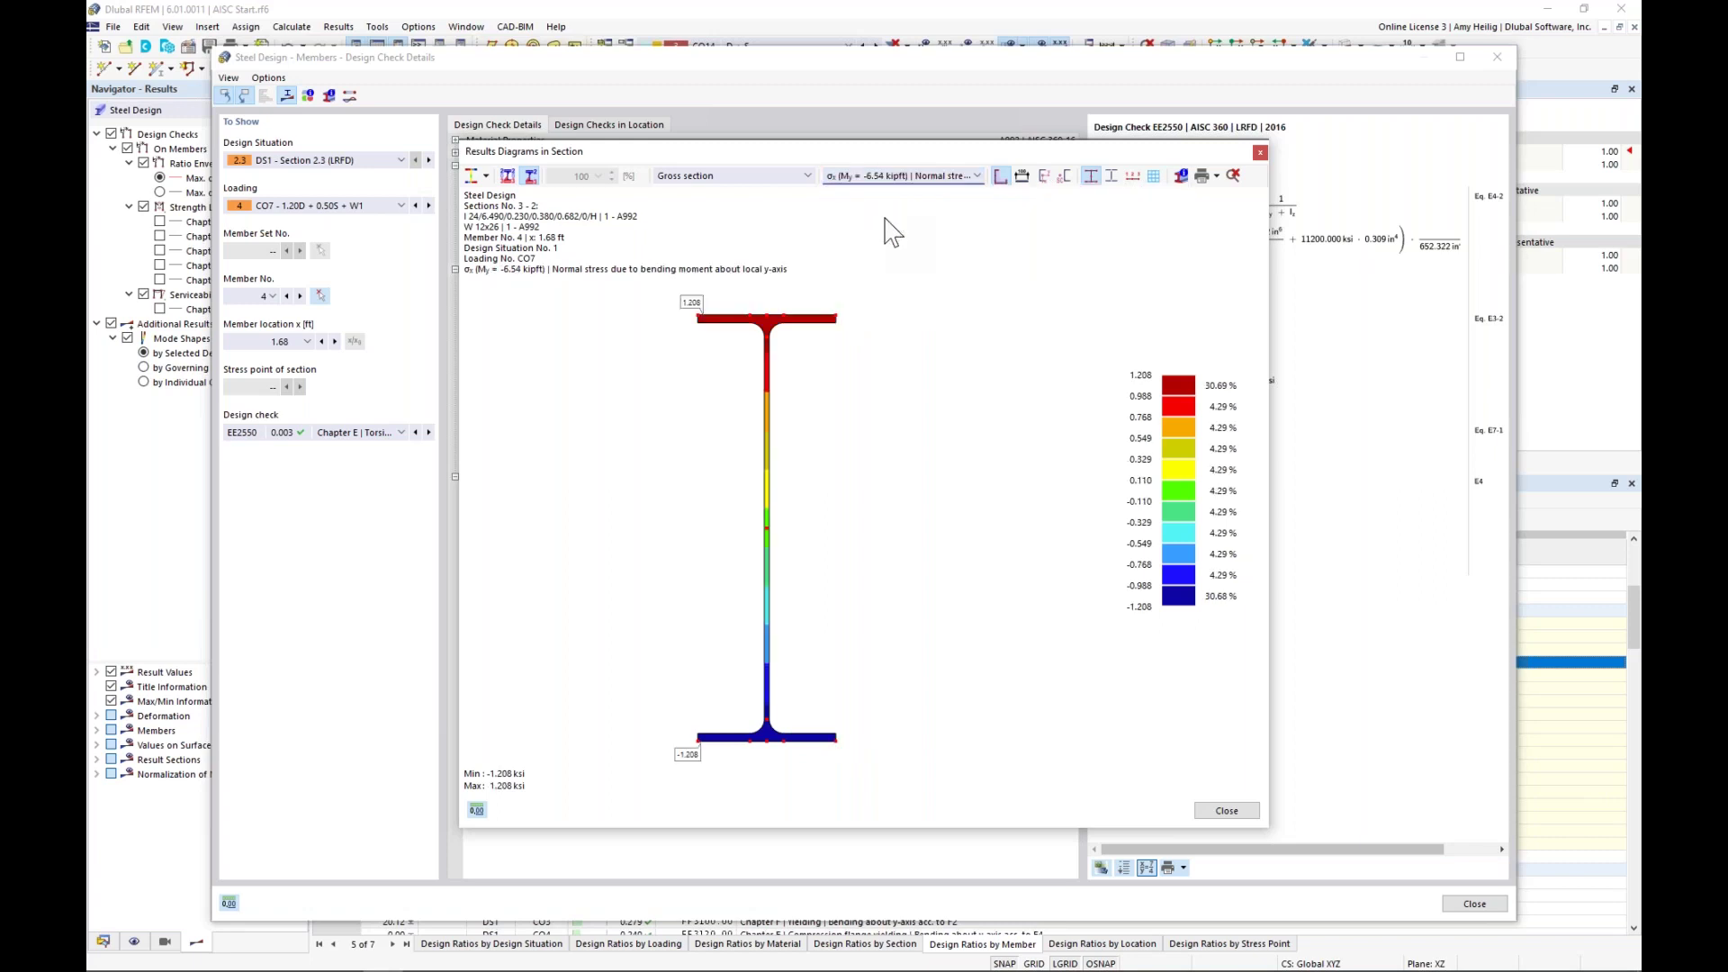
- Display the section's shear stress due to shear force in the local y-axis, and close the section diagrams and check details after viewing
left_click(893, 176)
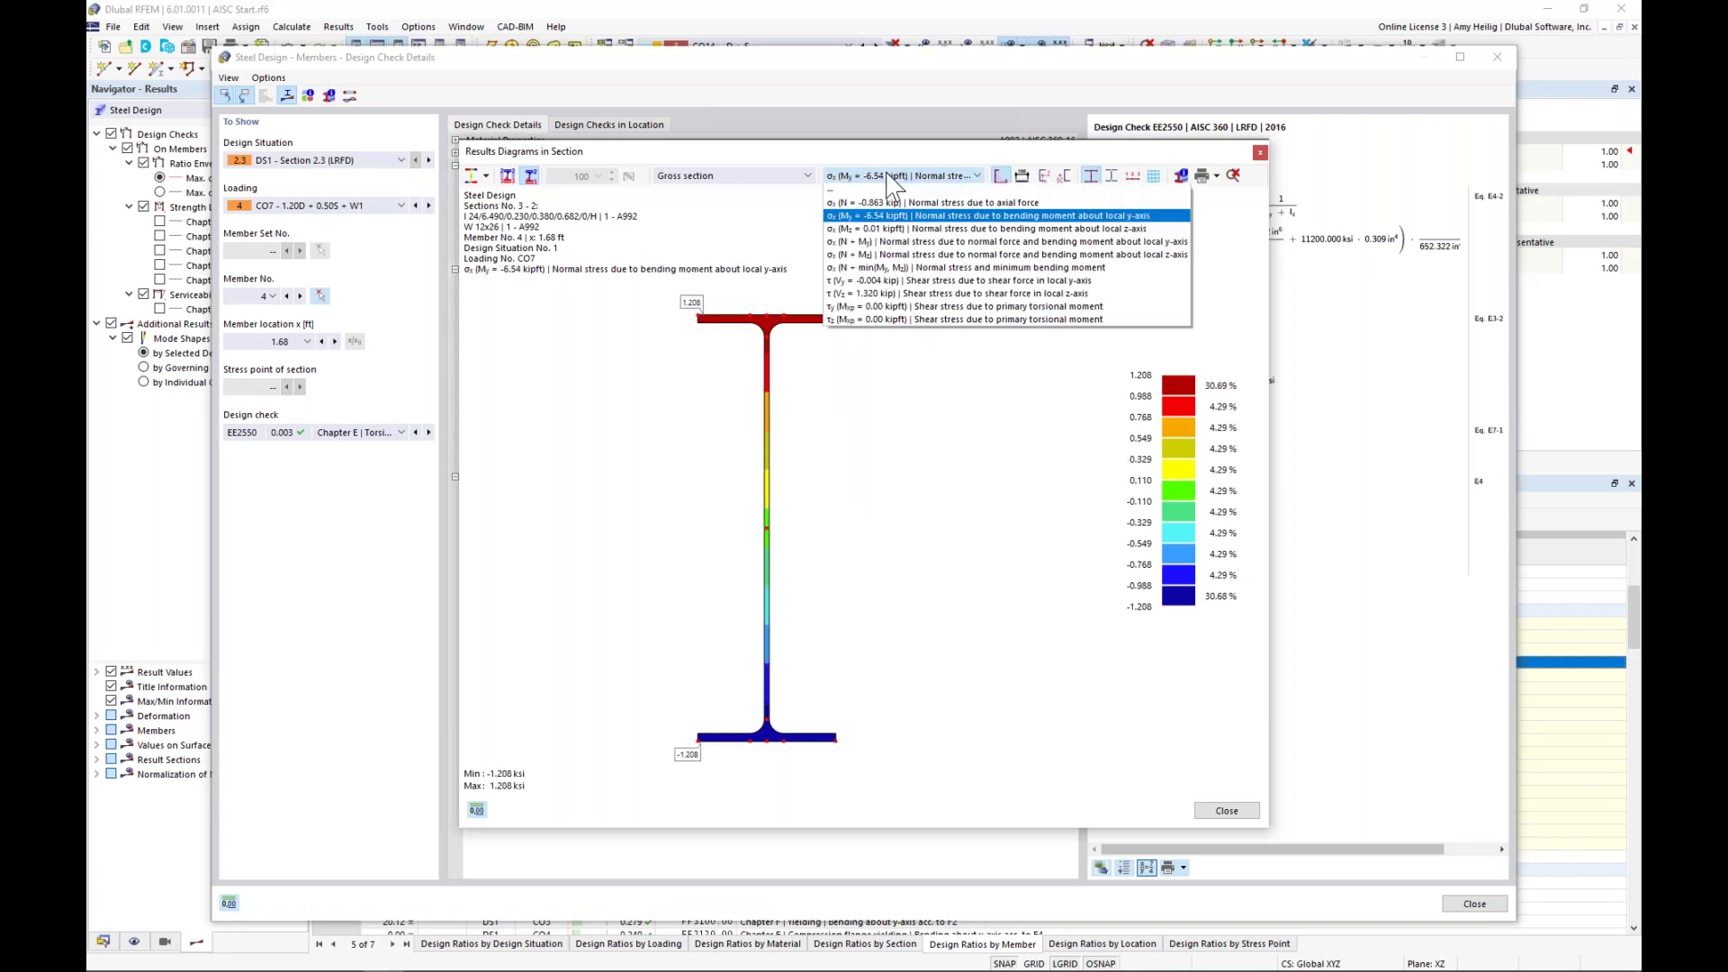
left_click(869, 280)
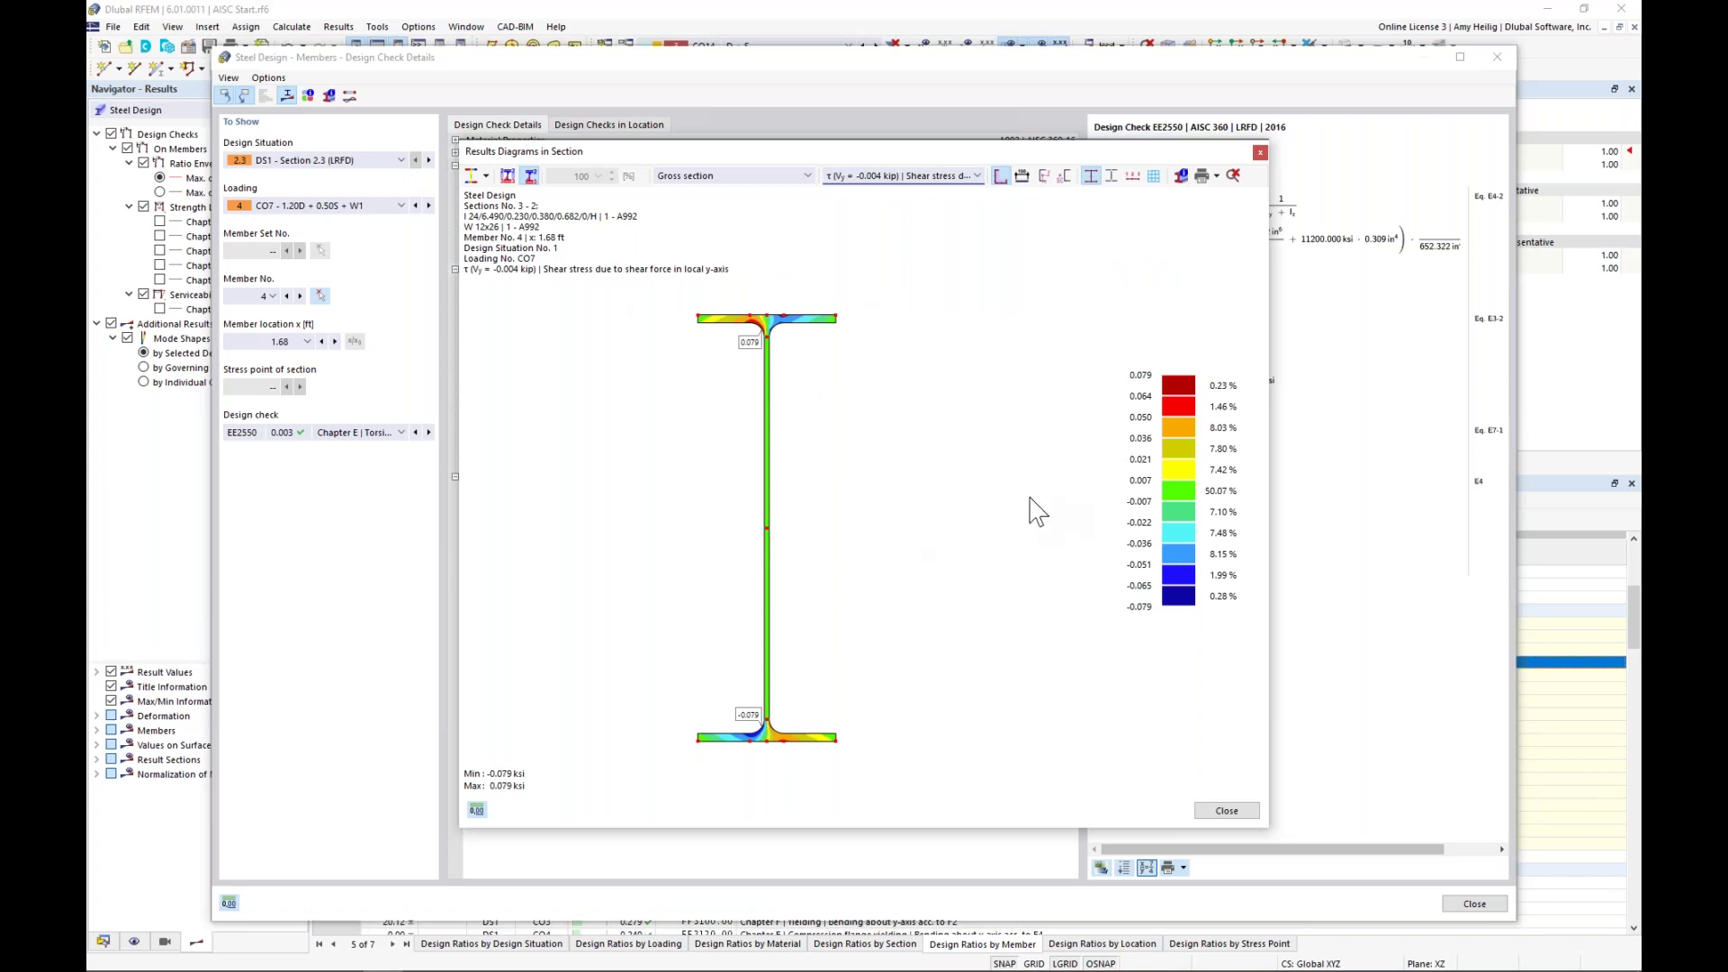
left_click(1225, 811)
left_click(1474, 903)
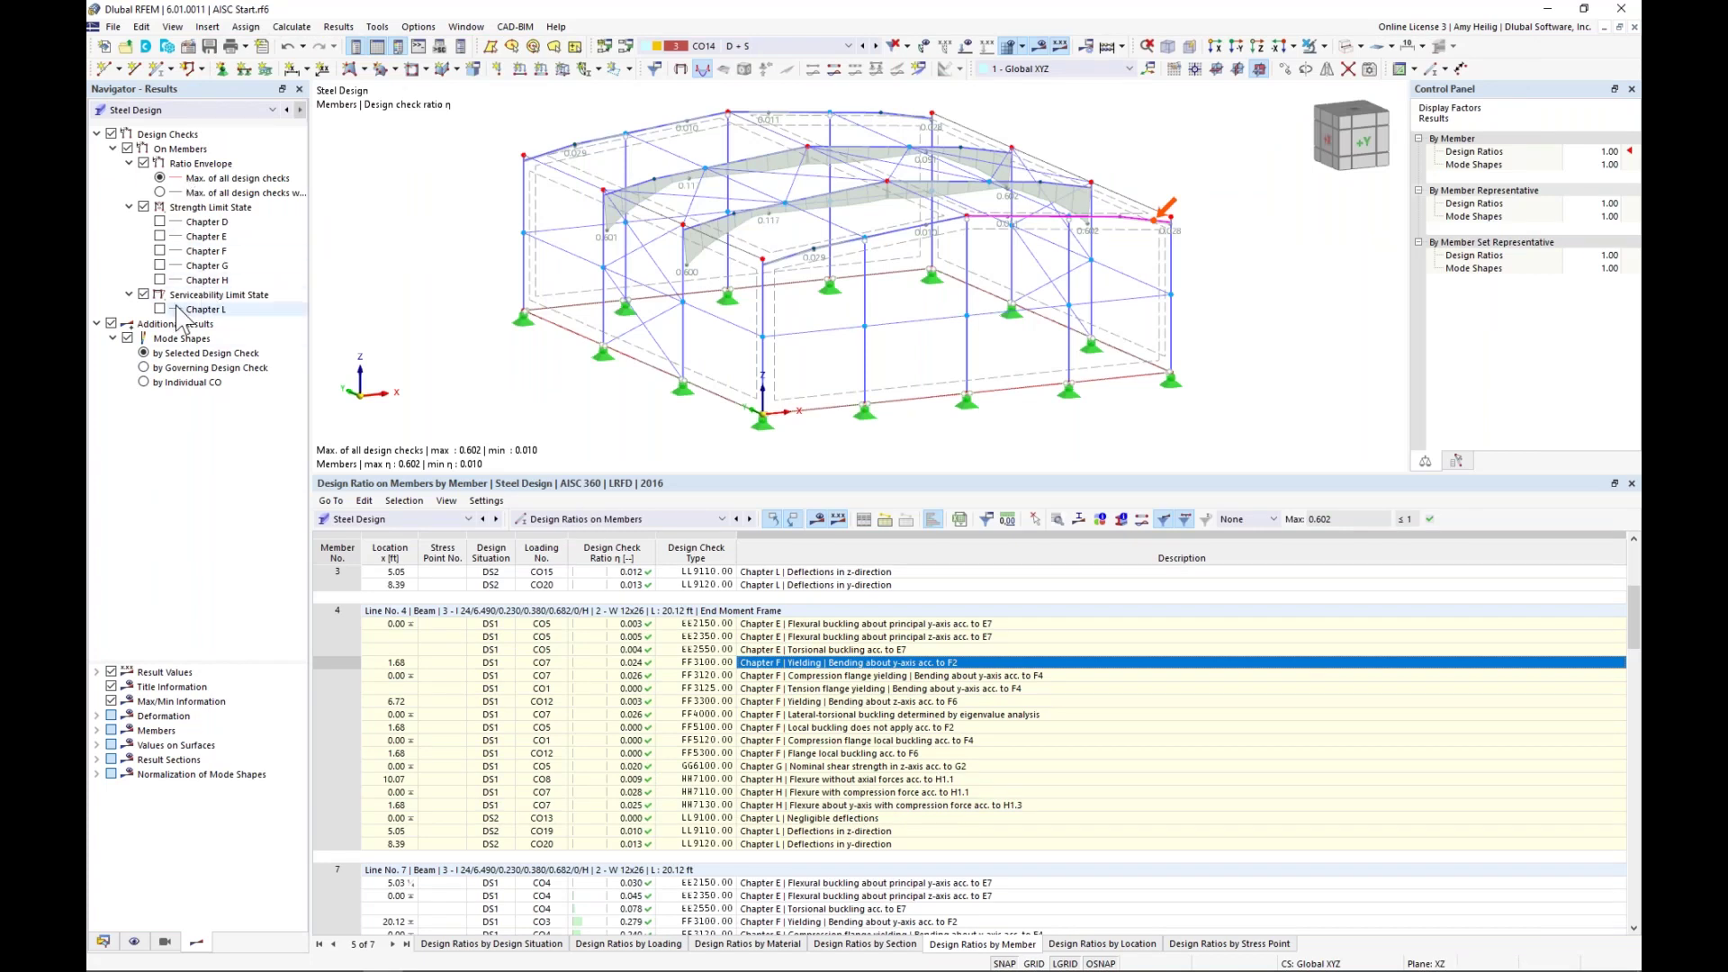
- Hide the ratio envelope in the Steel Design results and display the member design ratios for Chapter E and Chapter F in turn
left_click(156, 112)
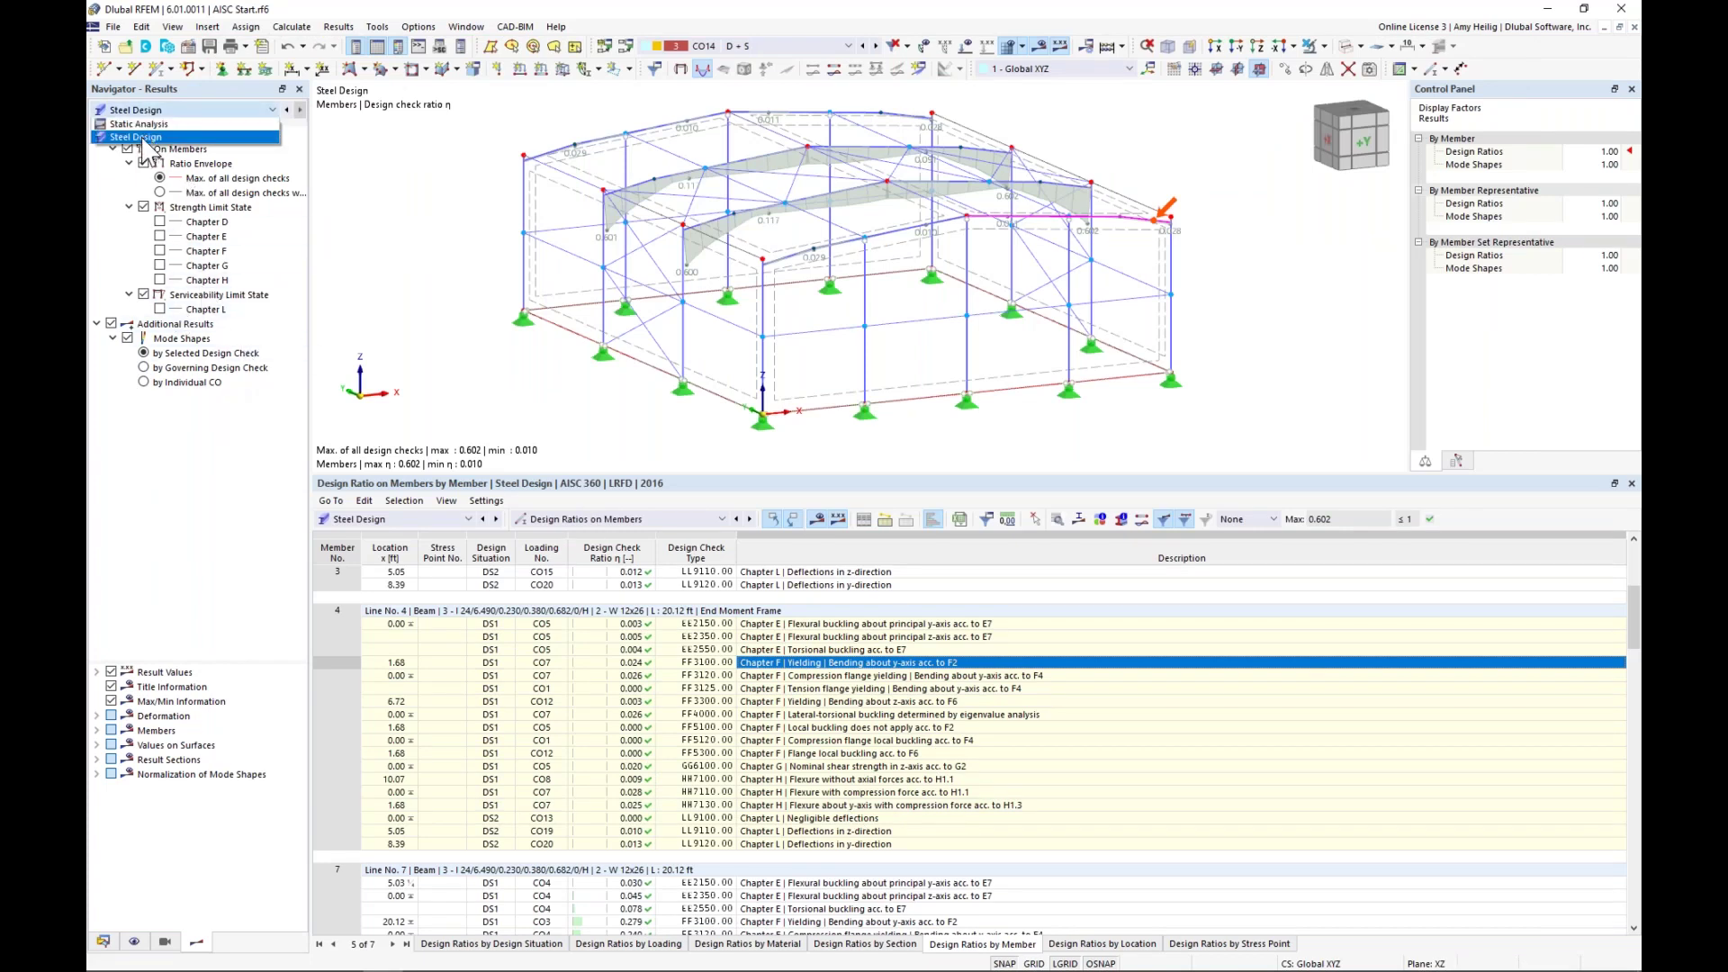
left_click(142, 138)
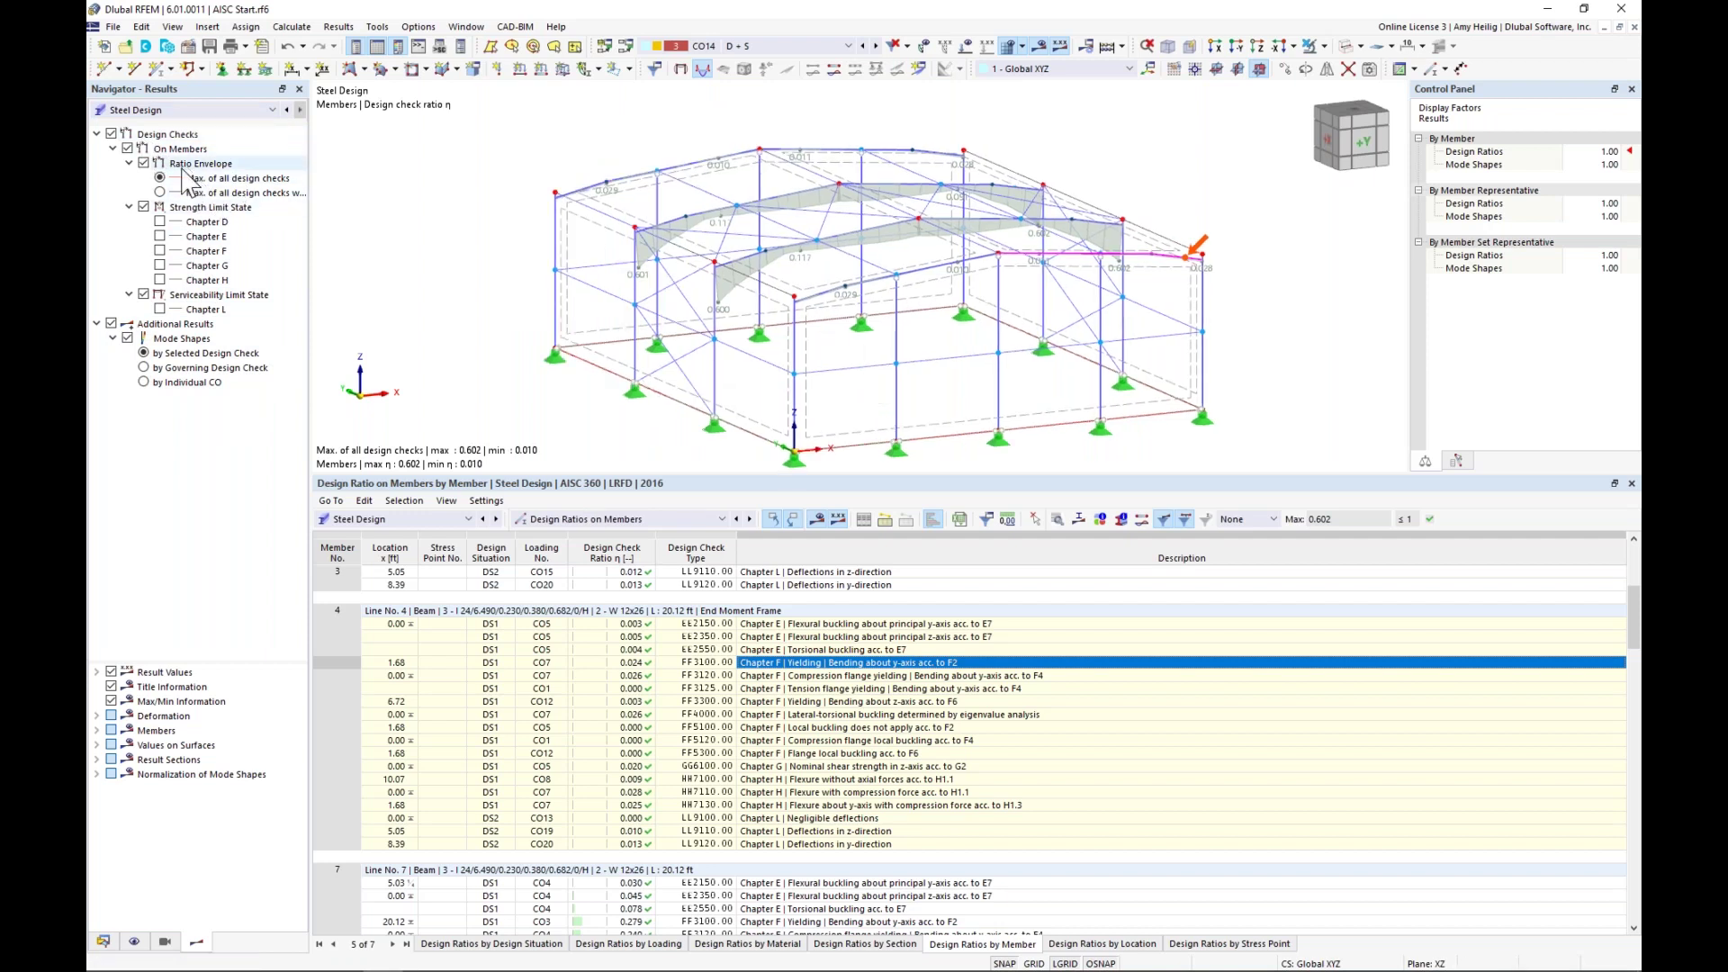
left_click(144, 164)
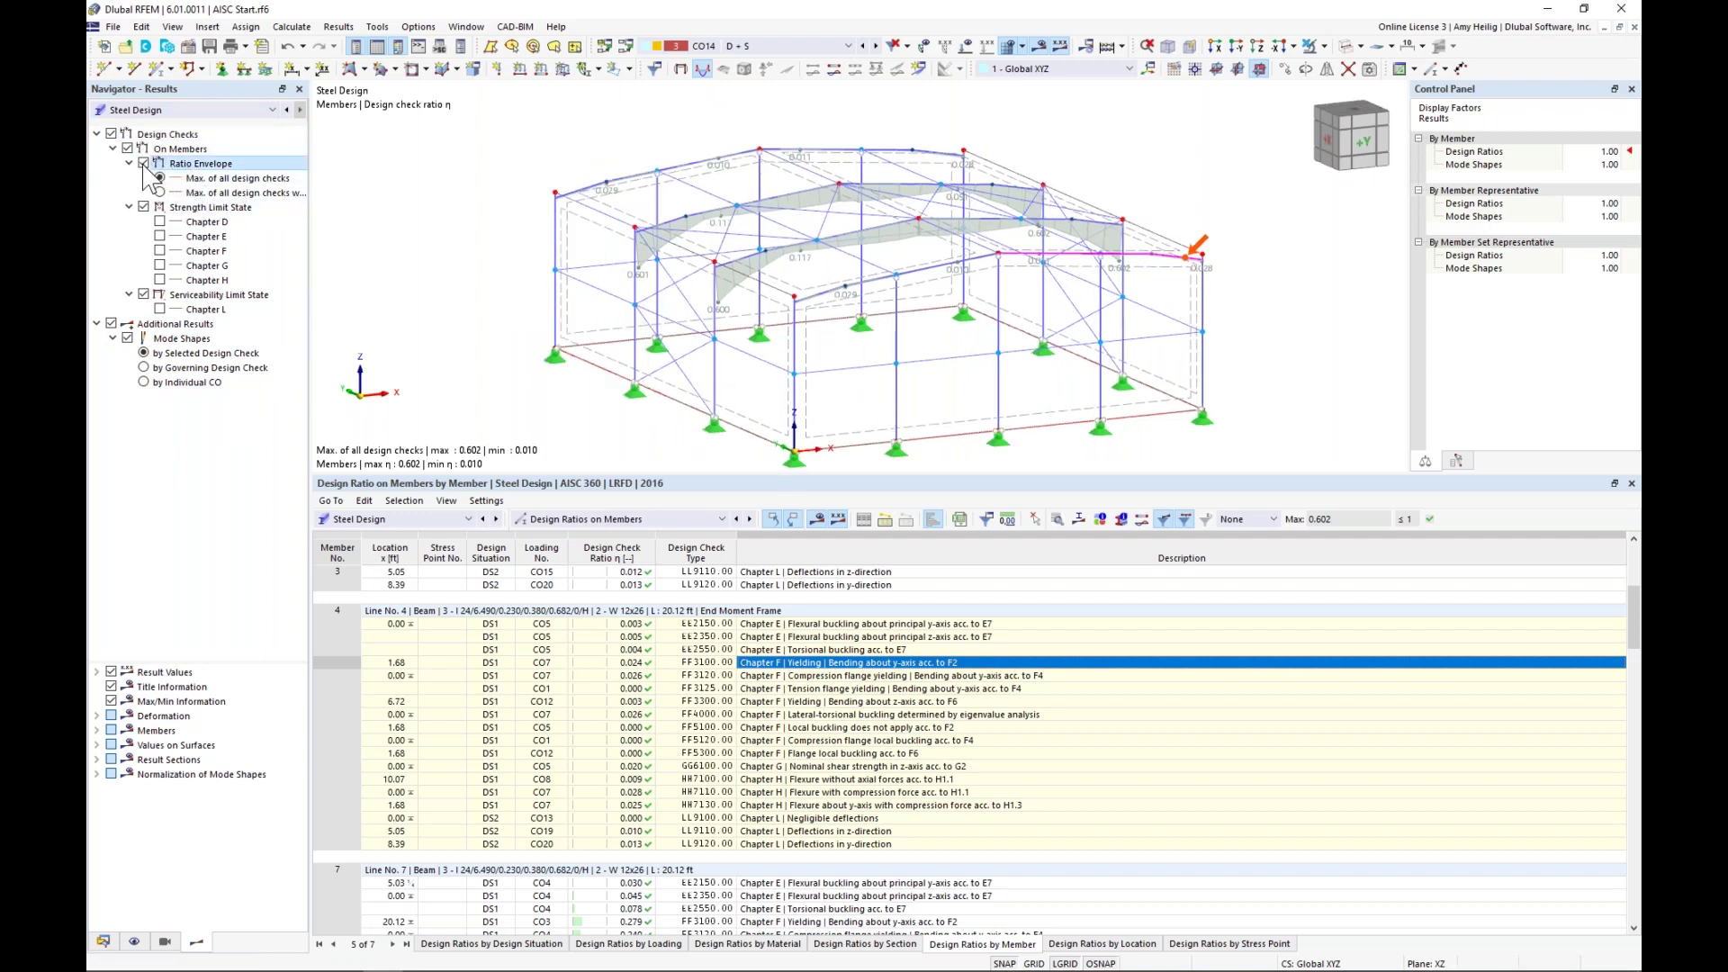
left_click(160, 237)
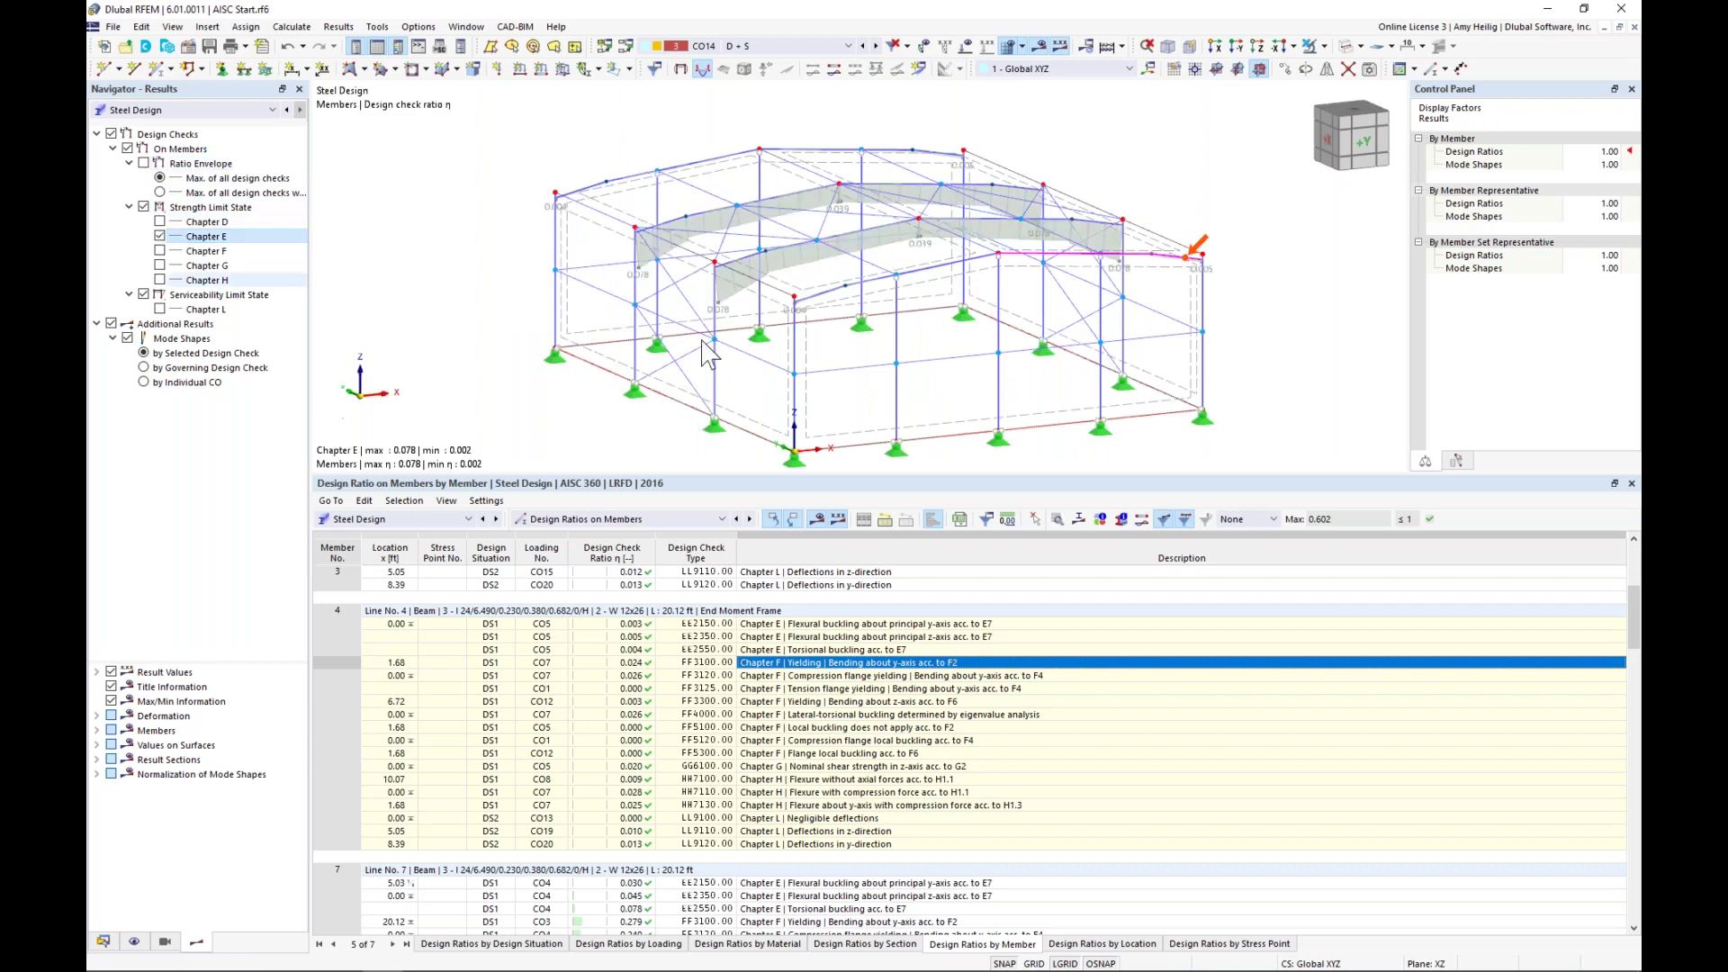
left_click(160, 237)
left_click(160, 251)
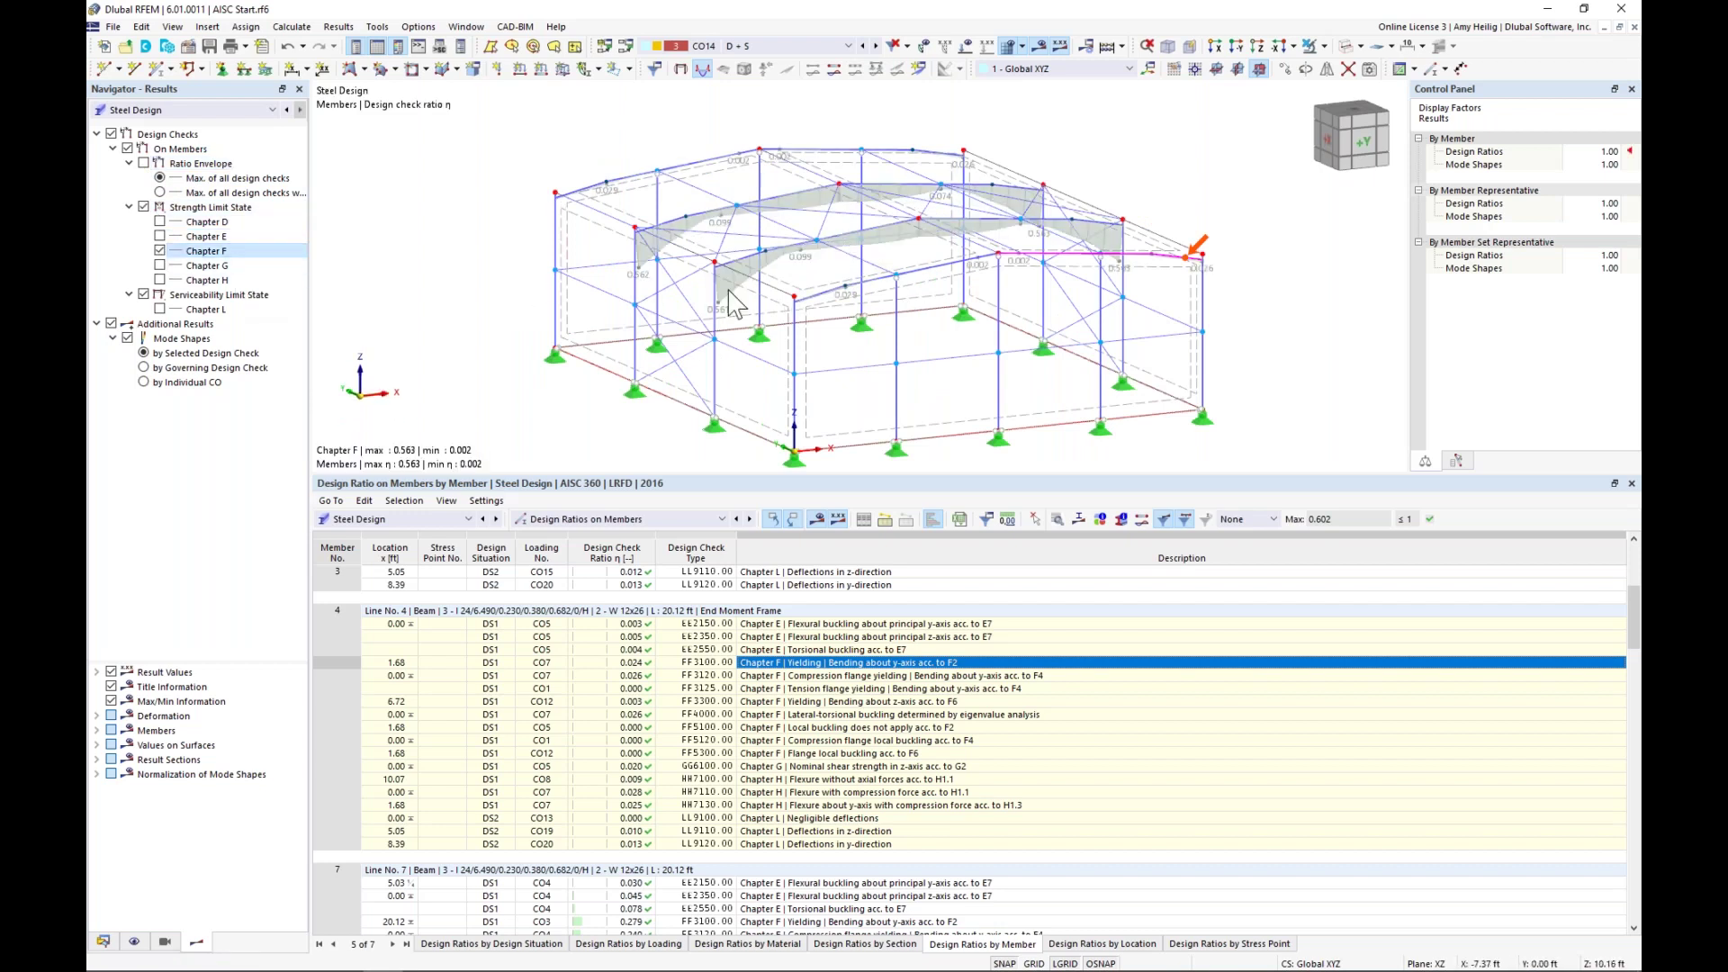
- Hide the Chapter F ratios and show the mode shape of member 4's lateral-torsional buckling check by eigenvalue analysis
left_click(161, 251)
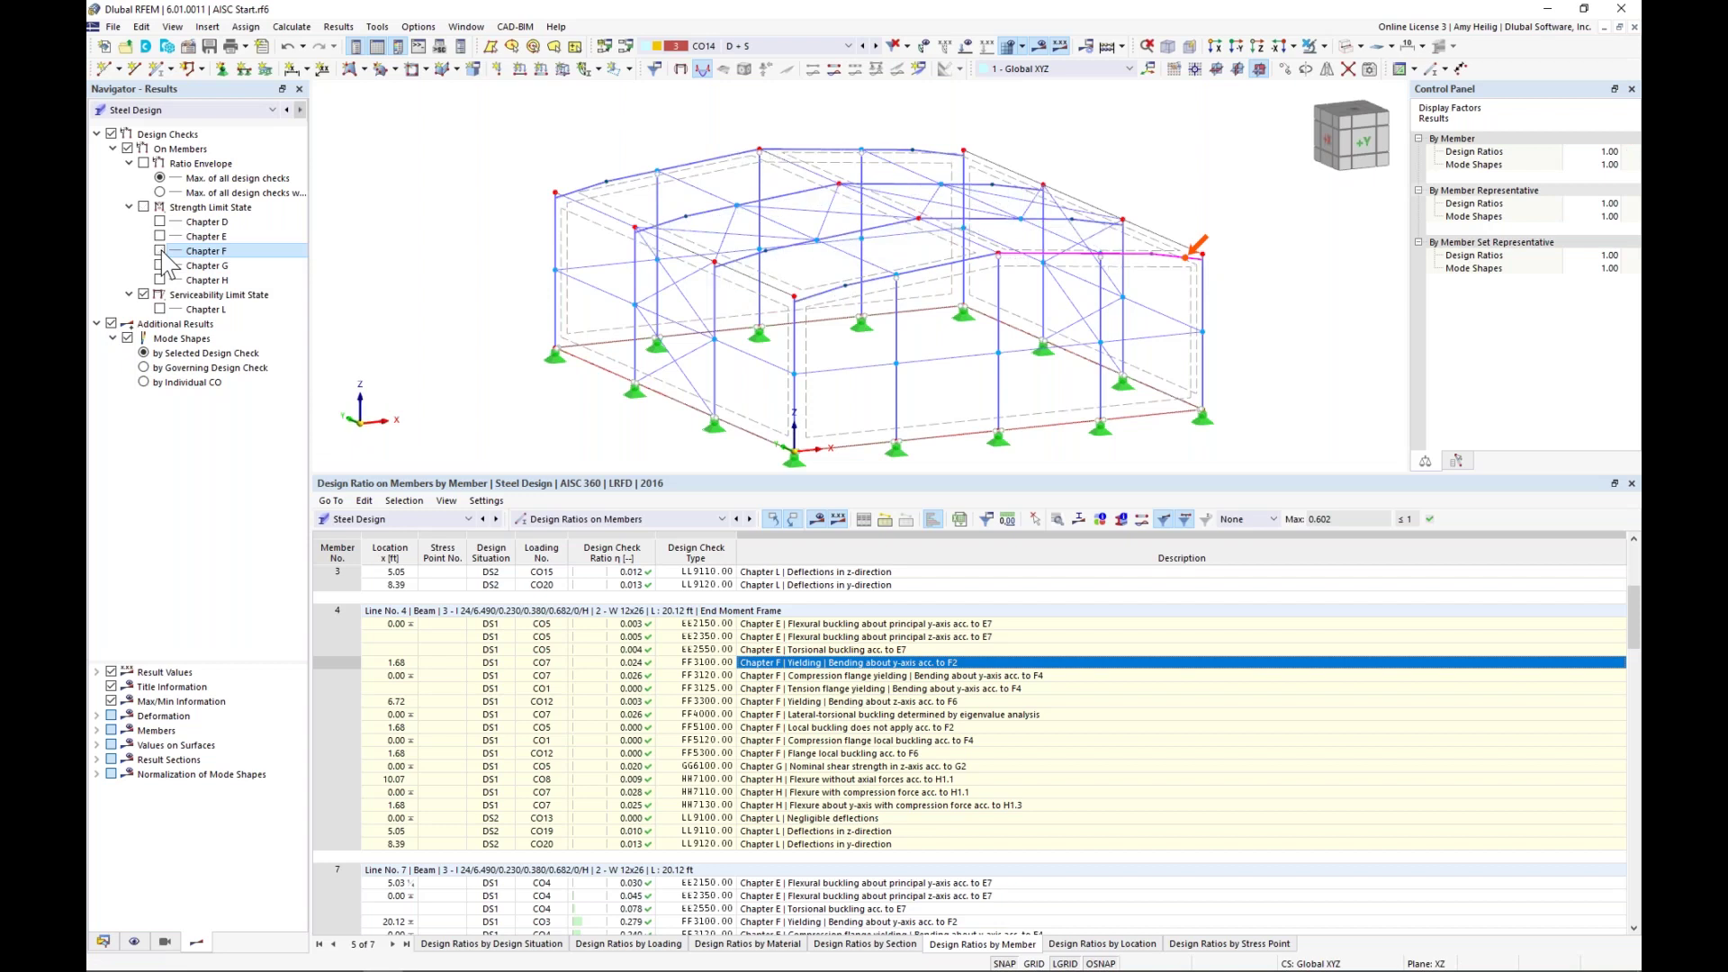
left_click(850, 716)
middle_click_drag(985, 273, 884, 278)
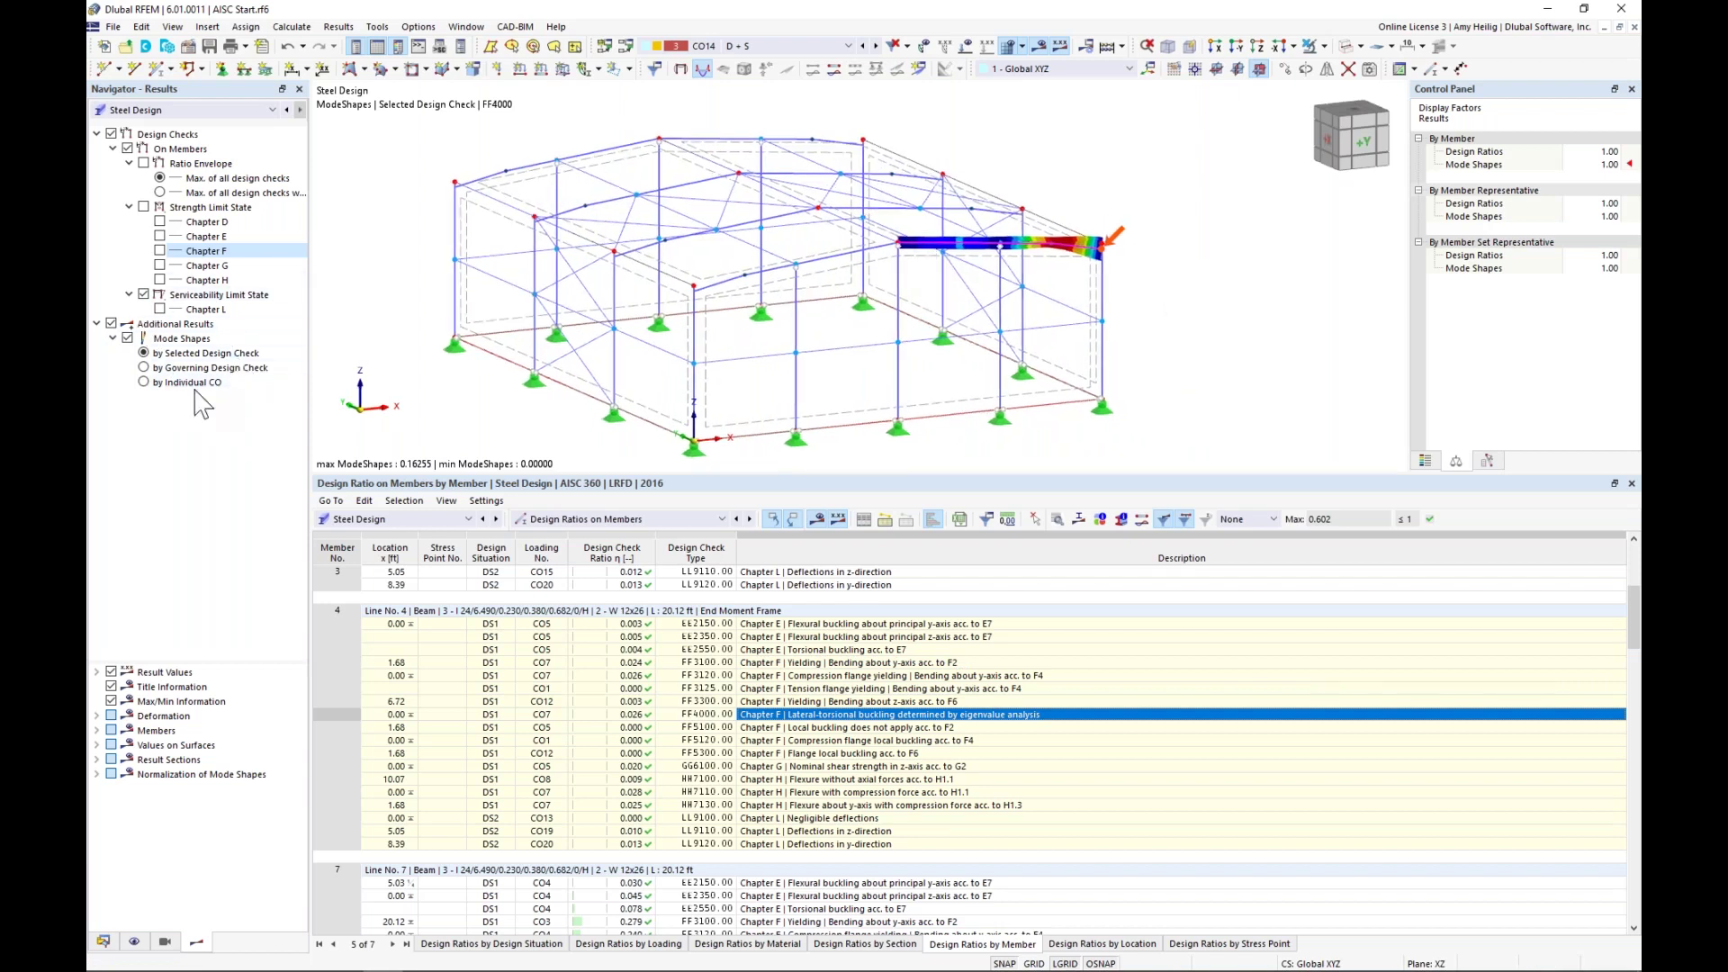
- Examine member 4's lateral-torsional buckling mode shape up close from another angle, and return to a view of the whole frame
middle_click_drag(1080, 339, 882, 390, "ctrl")
scroll(843, 337, "up", 3)
scroll(838, 325, "up", 2)
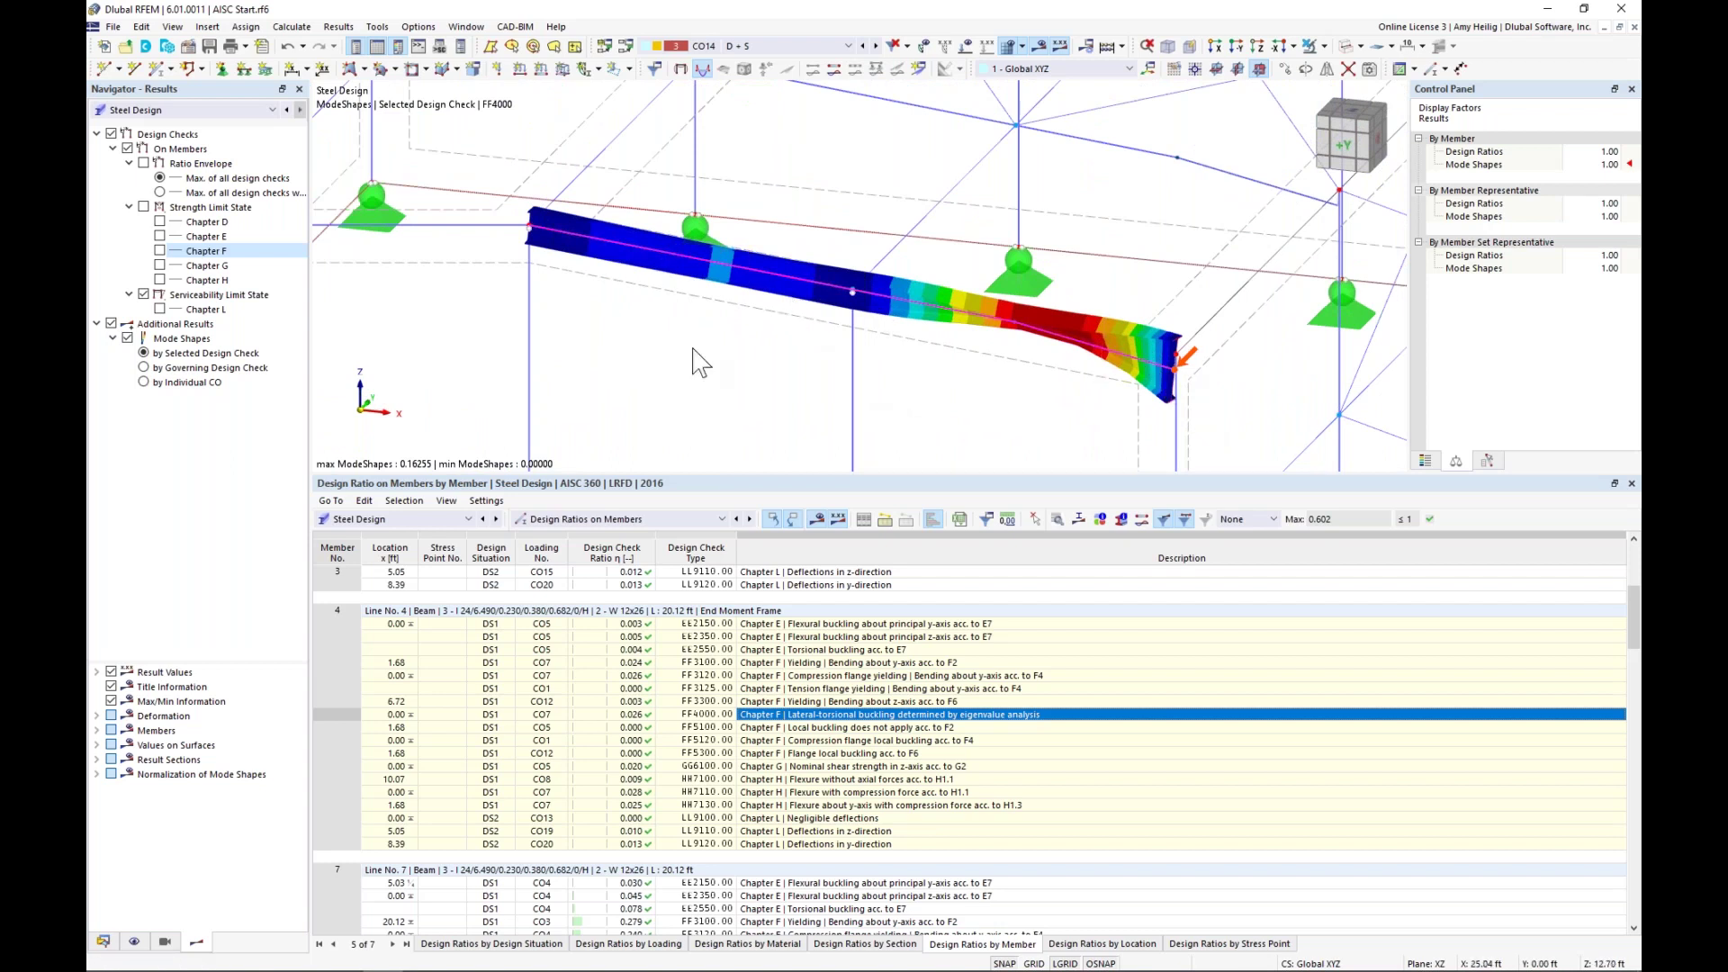
scroll(737, 355, "down", 5)
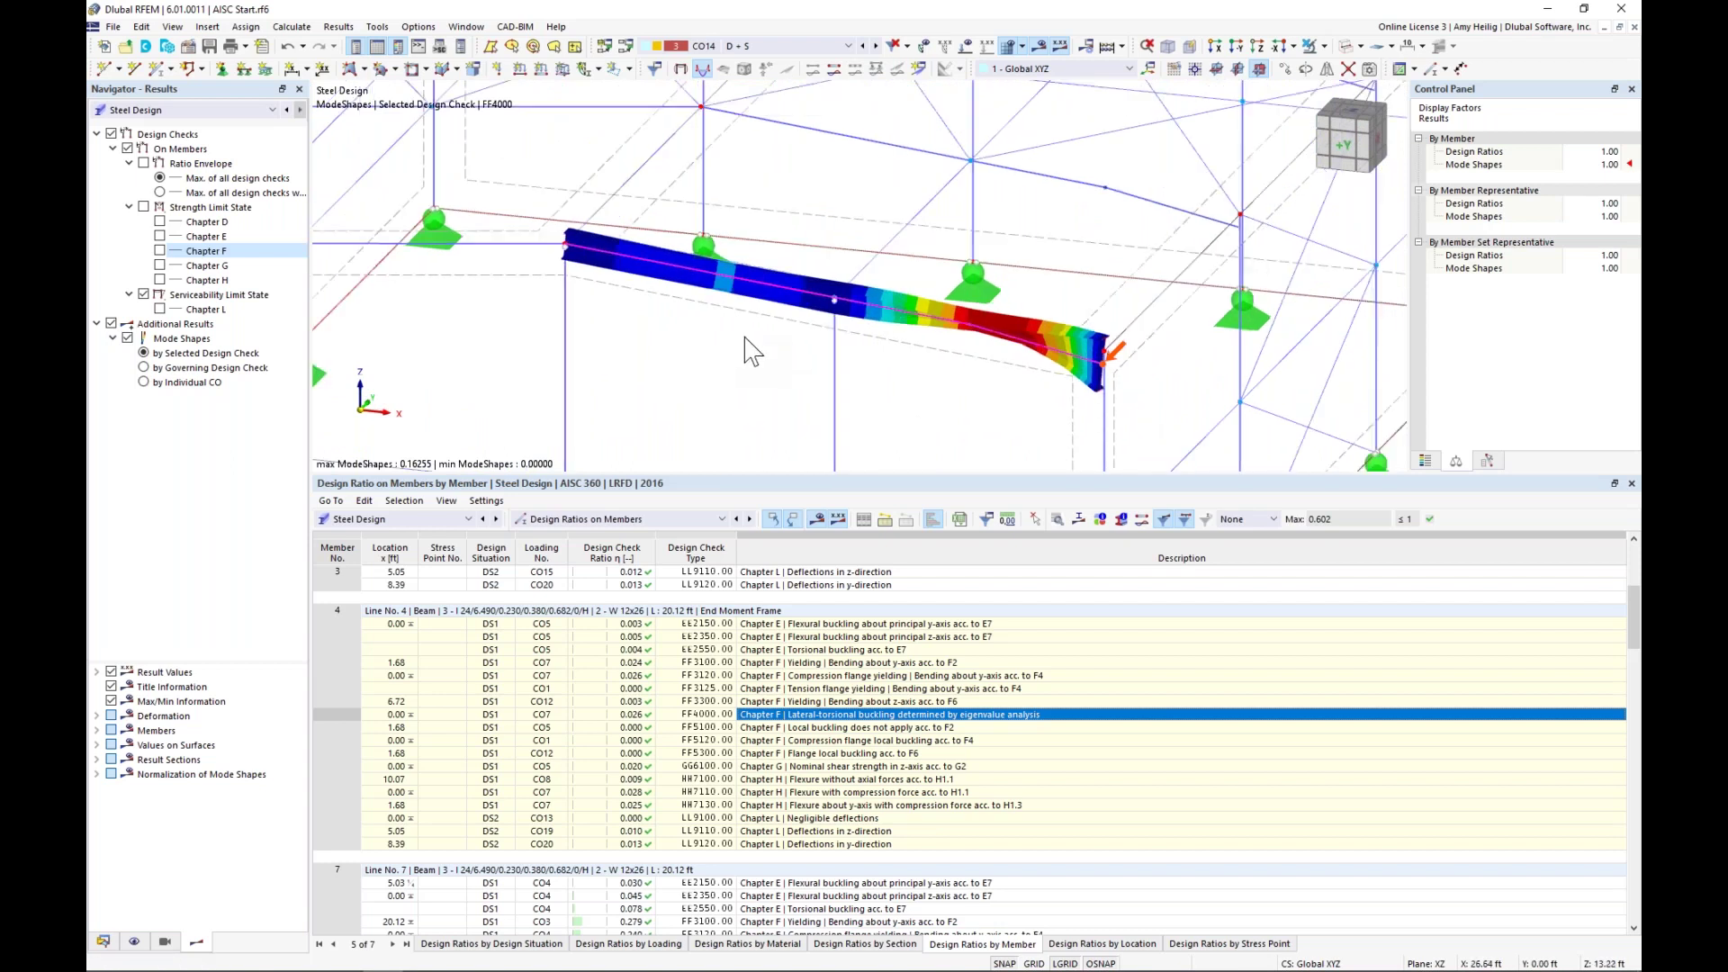
middle_click_drag(729, 360, 843, 298, "ctrl")
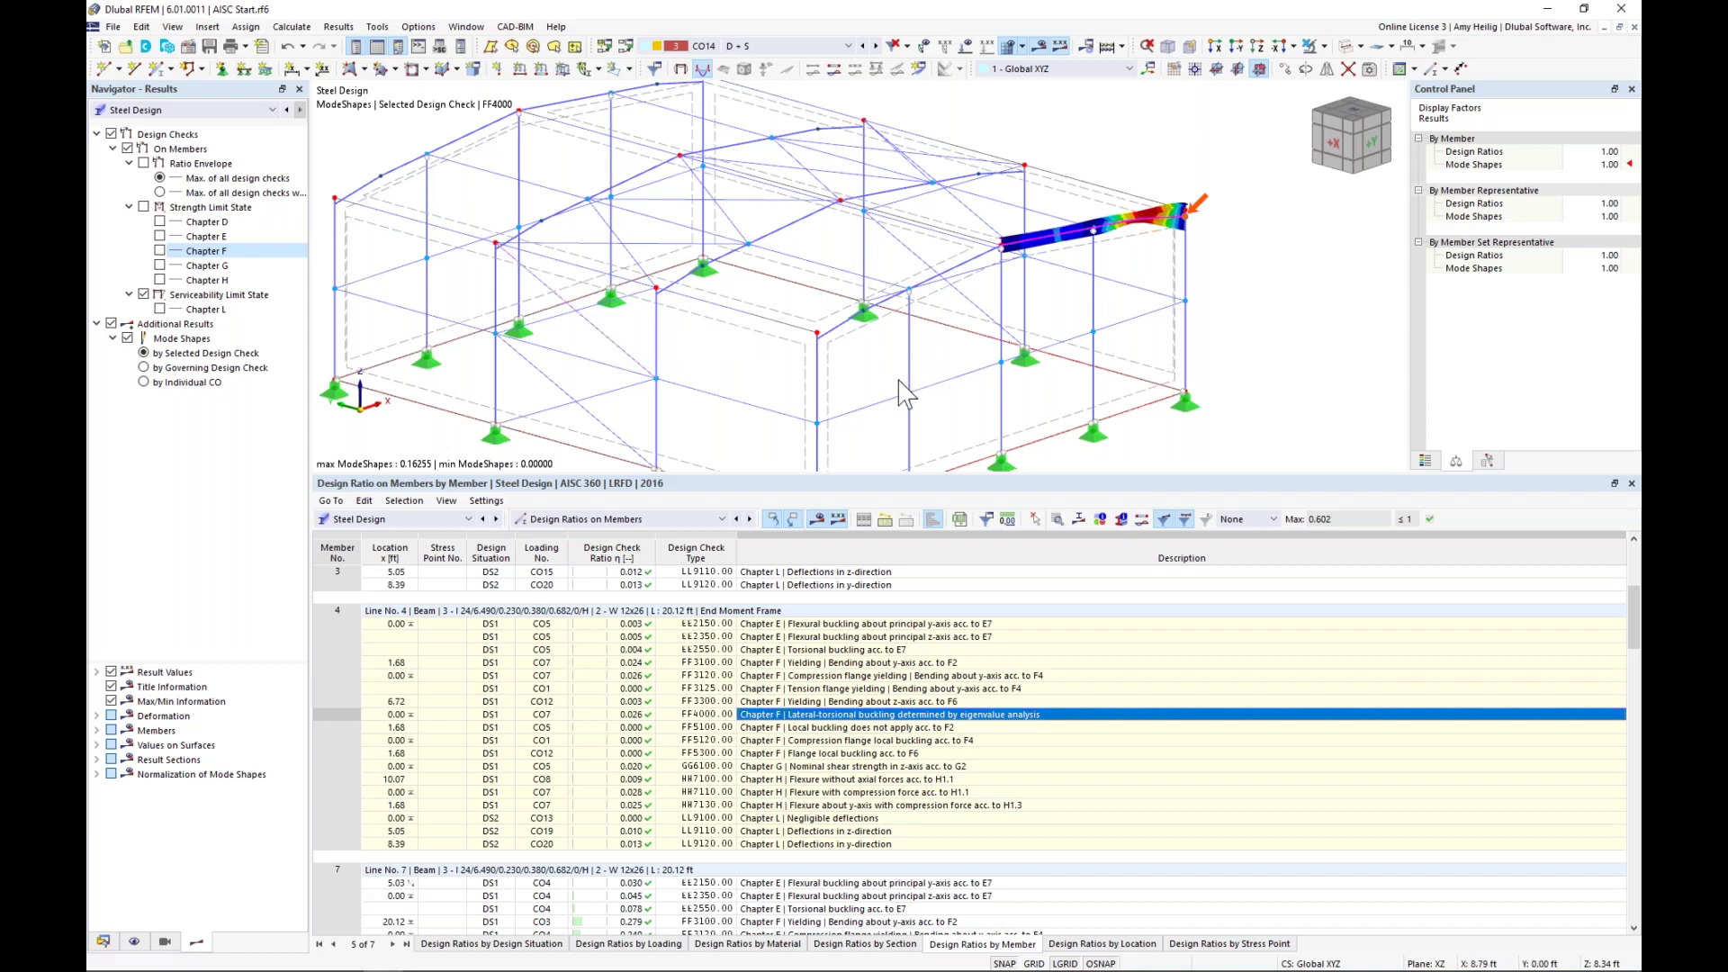
scroll(1026, 378, "down", 2)
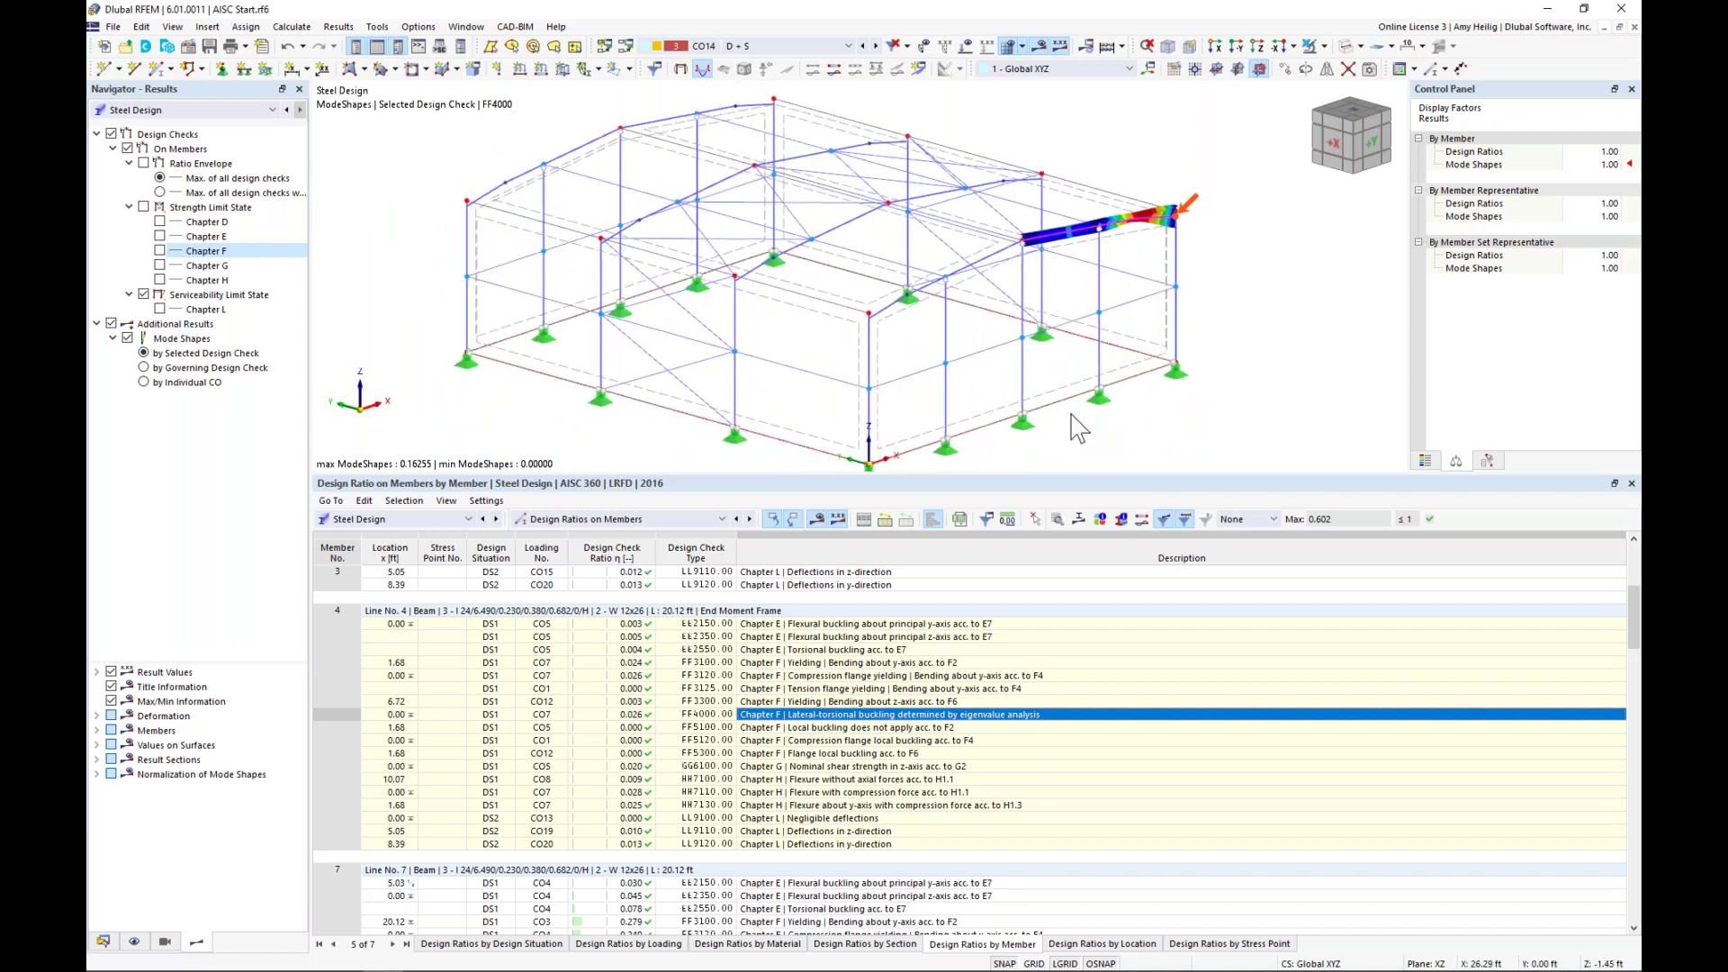
- Switch to the running PowerPoint slide show "AISC 360-16 Steel Design in RFEM 6.pptx"
key("super+Tab")
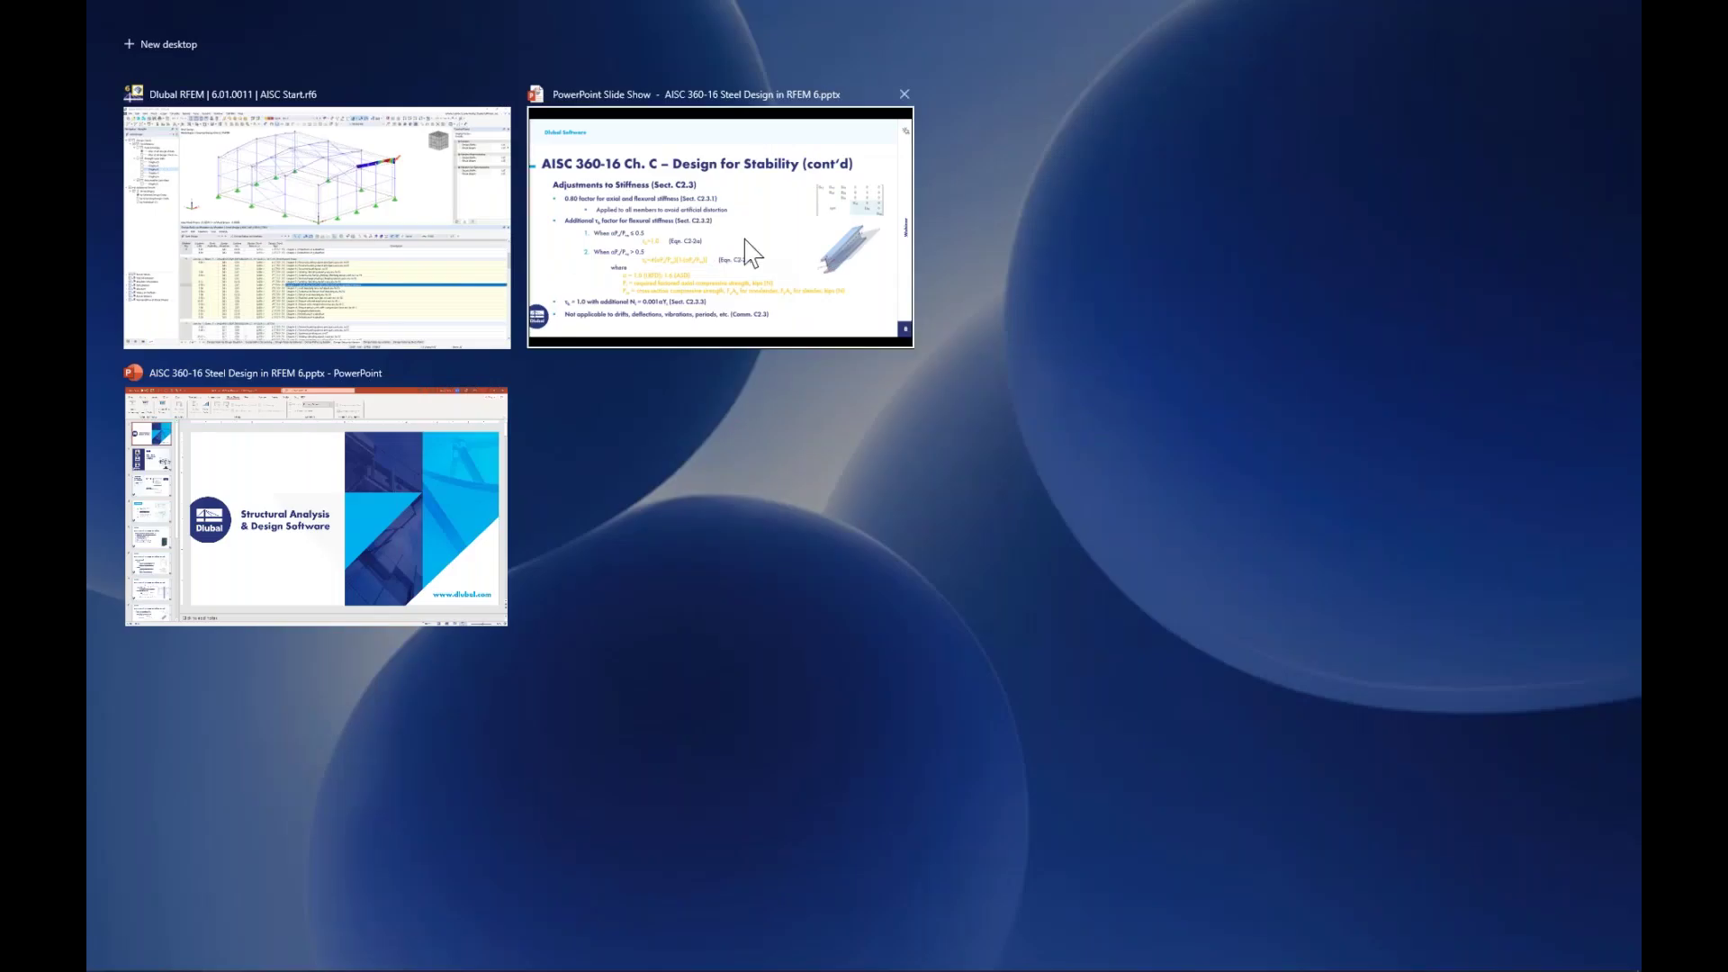
left_click(753, 252)
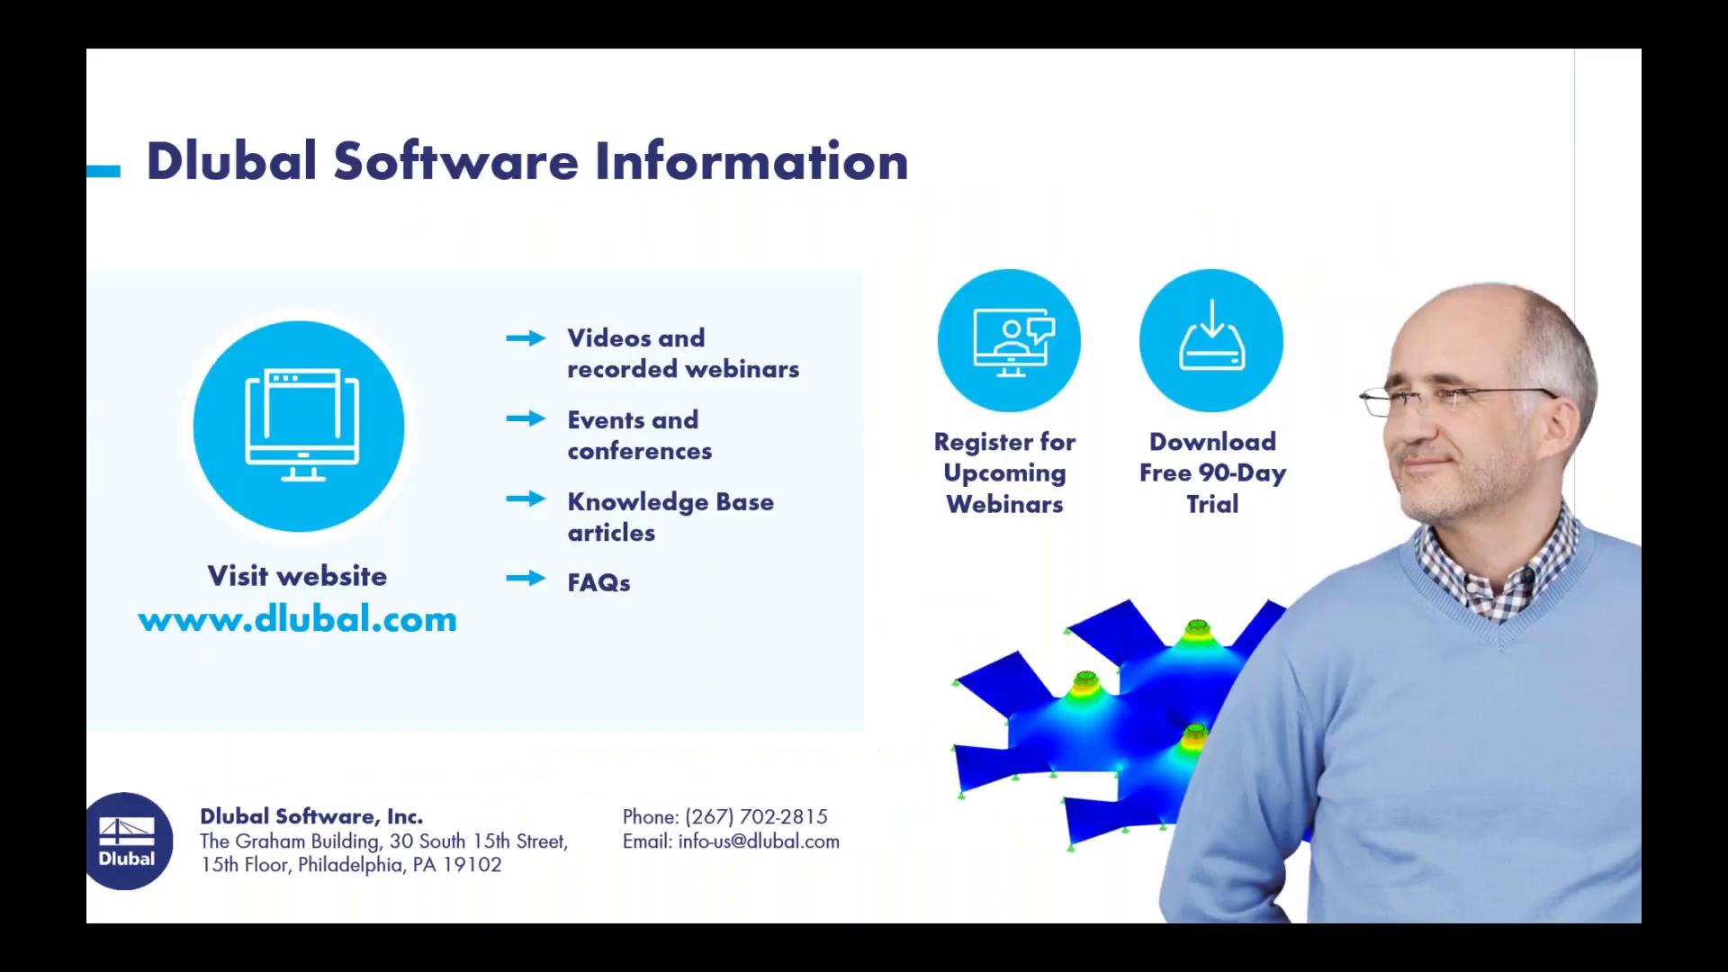